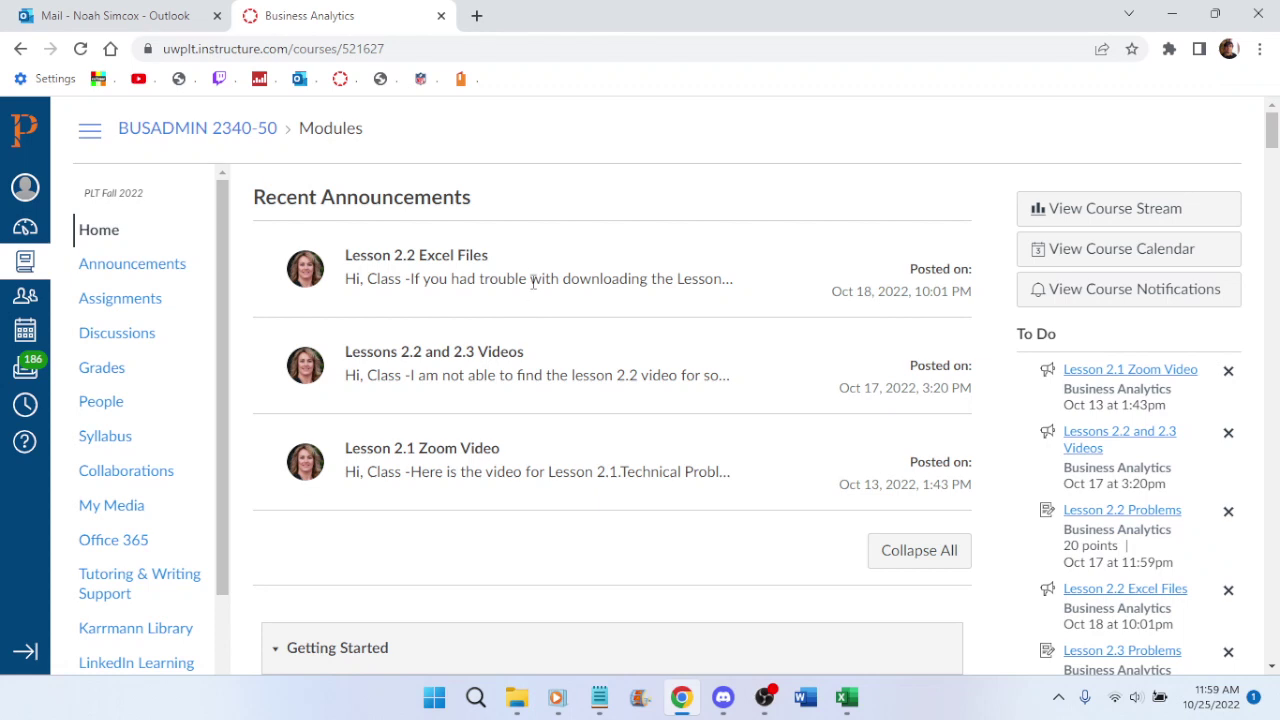
Open the course's assignments page in a new tab and view the "Lessons 2.2 and 2.3 Videos" announcement
{"action": "right_click", "coordinate": [143, 298]}
{"action": "left_click", "coordinate": [215, 308]}
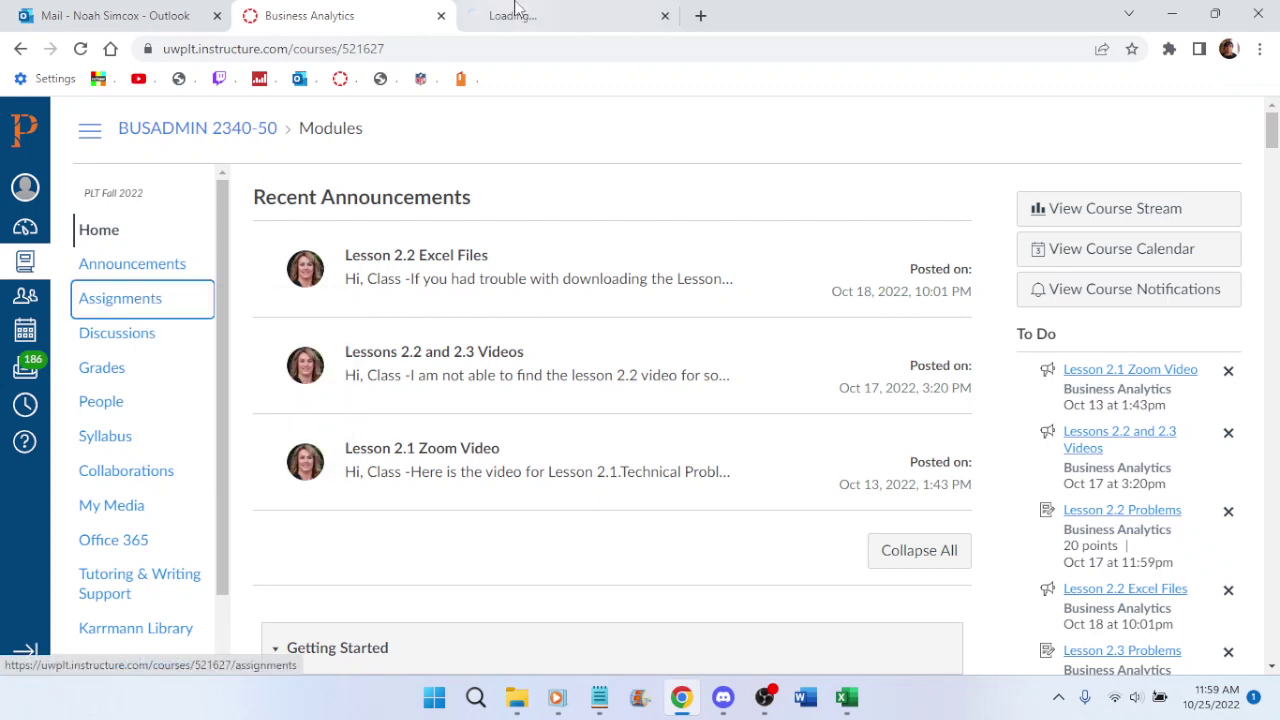
{"action": "left_click", "coordinate": [463, 357]}
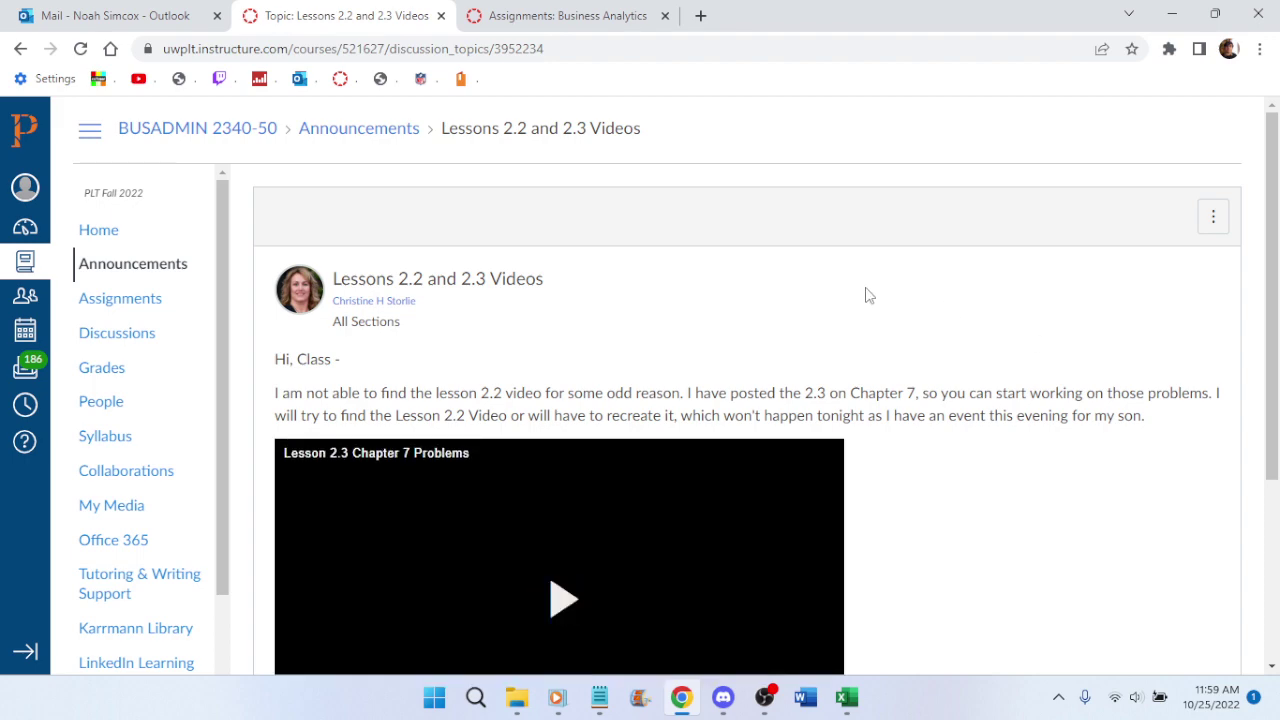
{"action": "scroll", "coordinate": [866, 294], "scroll_direction": "down", "scroll_amount": 3}
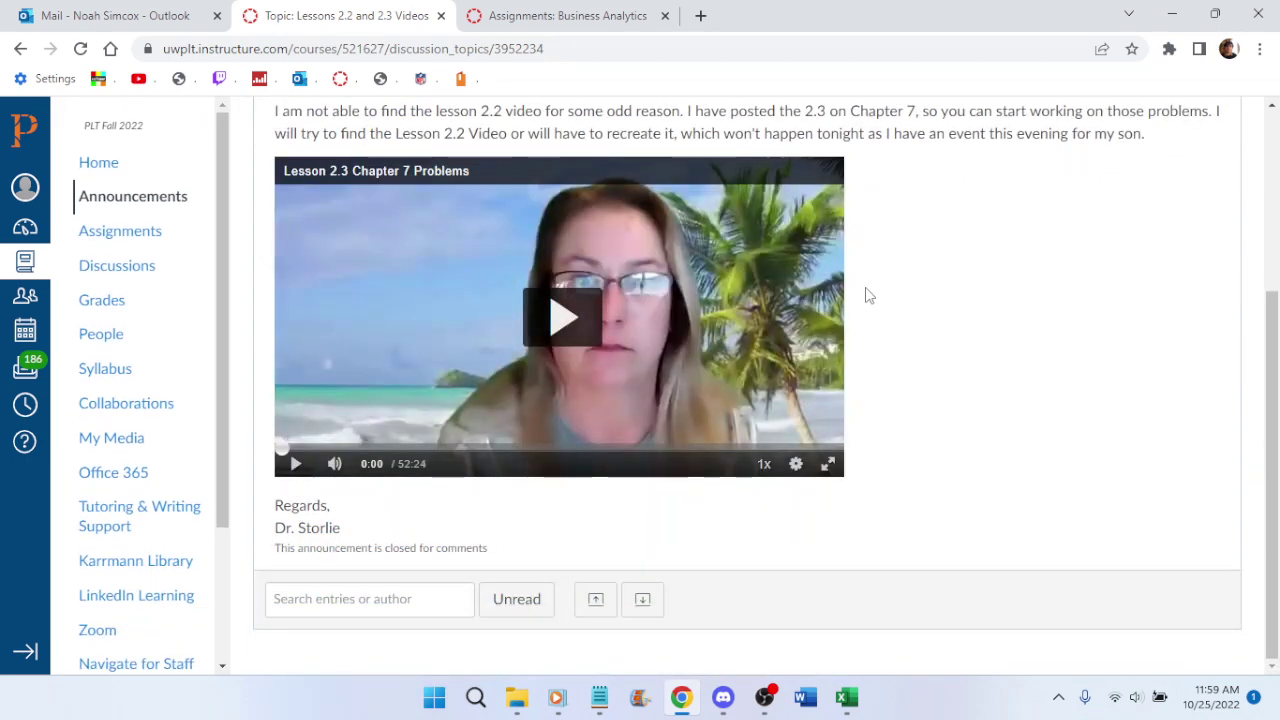
{"action": "scroll", "coordinate": [868, 295], "scroll_direction": "up", "scroll_amount": 3}
{"action": "scroll", "coordinate": [868, 295], "scroll_direction": "down", "scroll_amount": 3}
Examine the overdue, upcoming, undated and past assignments on the course's assignments page
{"action": "left_click", "coordinate": [551, 12]}
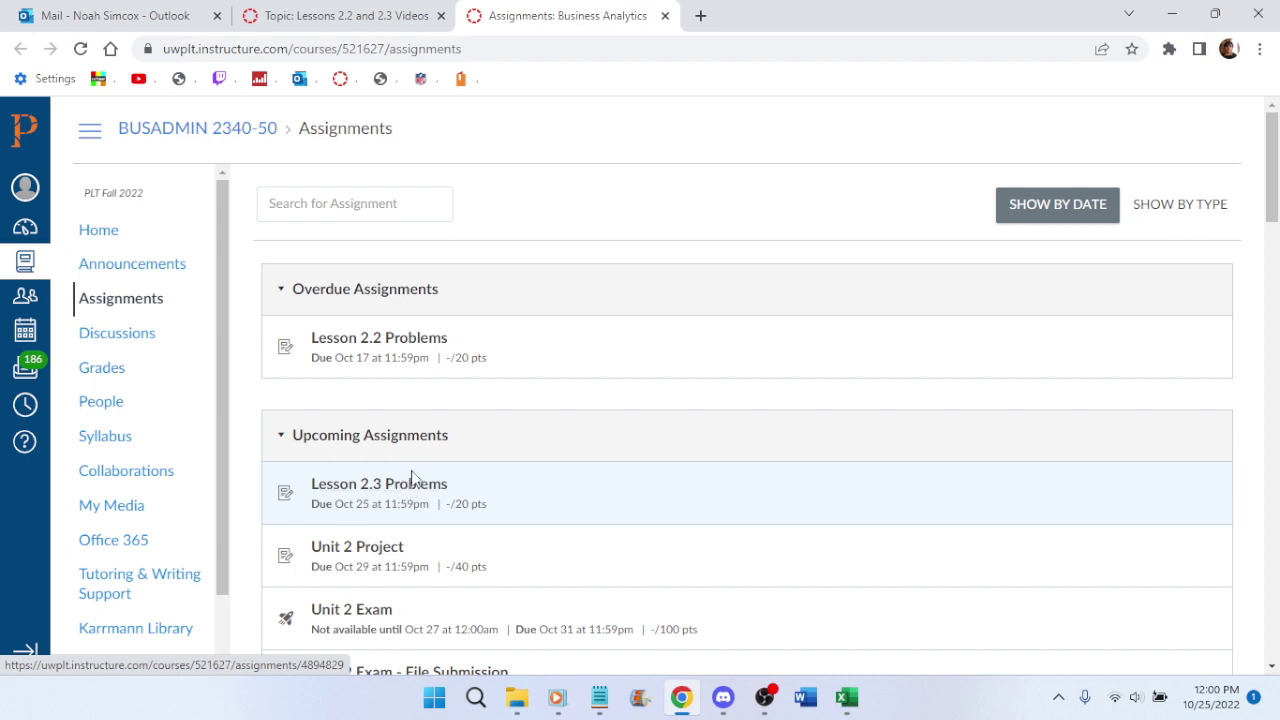
{"action": "scroll", "coordinate": [411, 480], "scroll_direction": "down", "scroll_amount": 12}
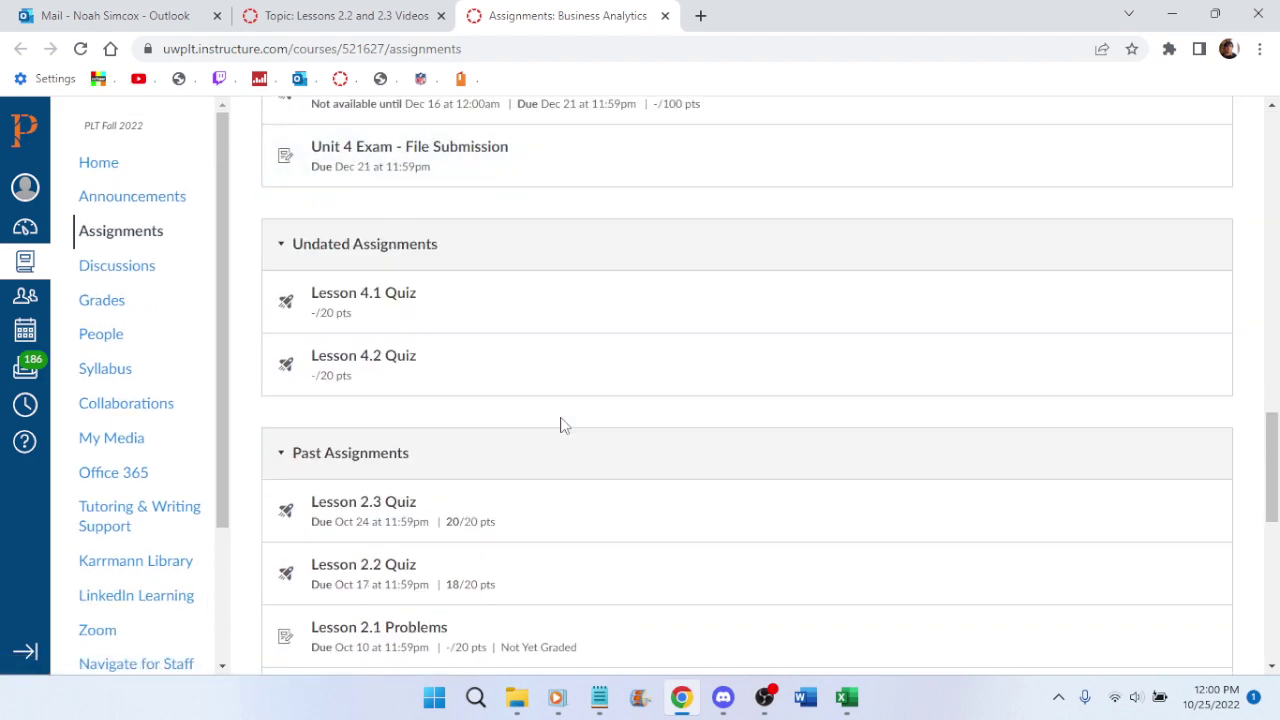
{"action": "scroll", "coordinate": [562, 425], "scroll_direction": "down", "scroll_amount": 2}
{"action": "scroll", "coordinate": [563, 426], "scroll_direction": "up", "scroll_amount": 12}
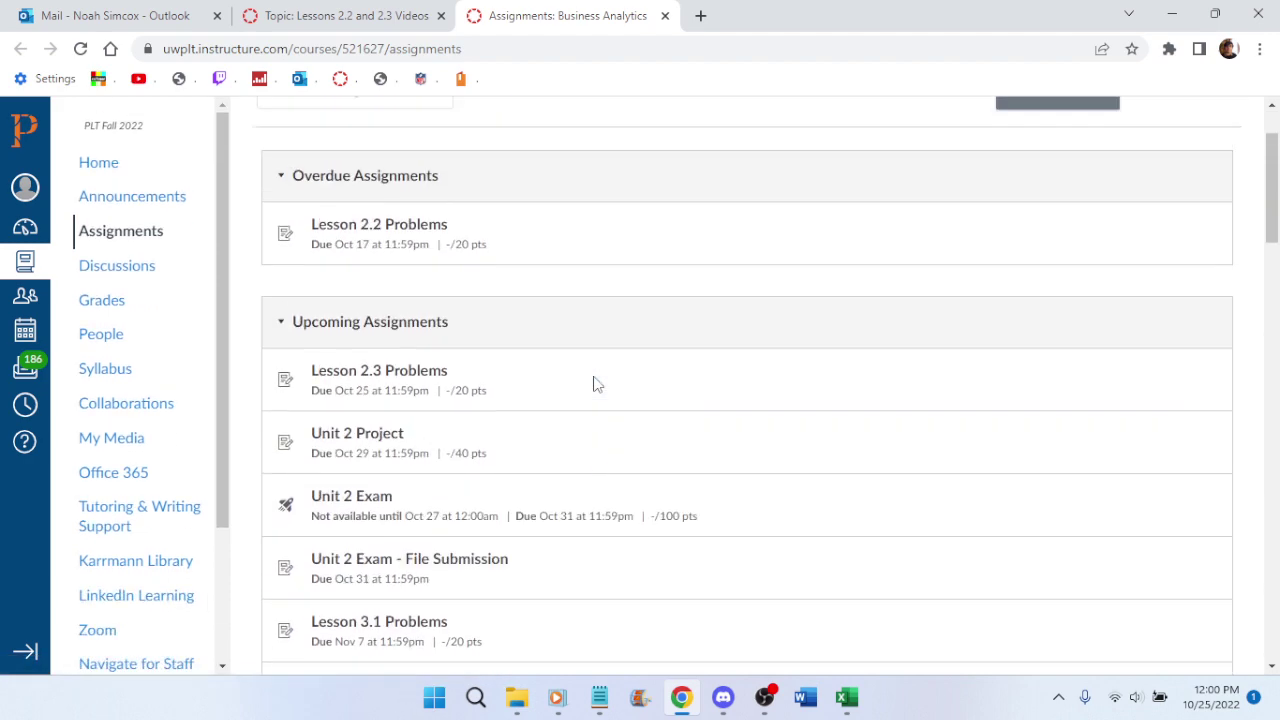
{"action": "scroll", "coordinate": [593, 384], "scroll_direction": "up", "scroll_amount": 2}
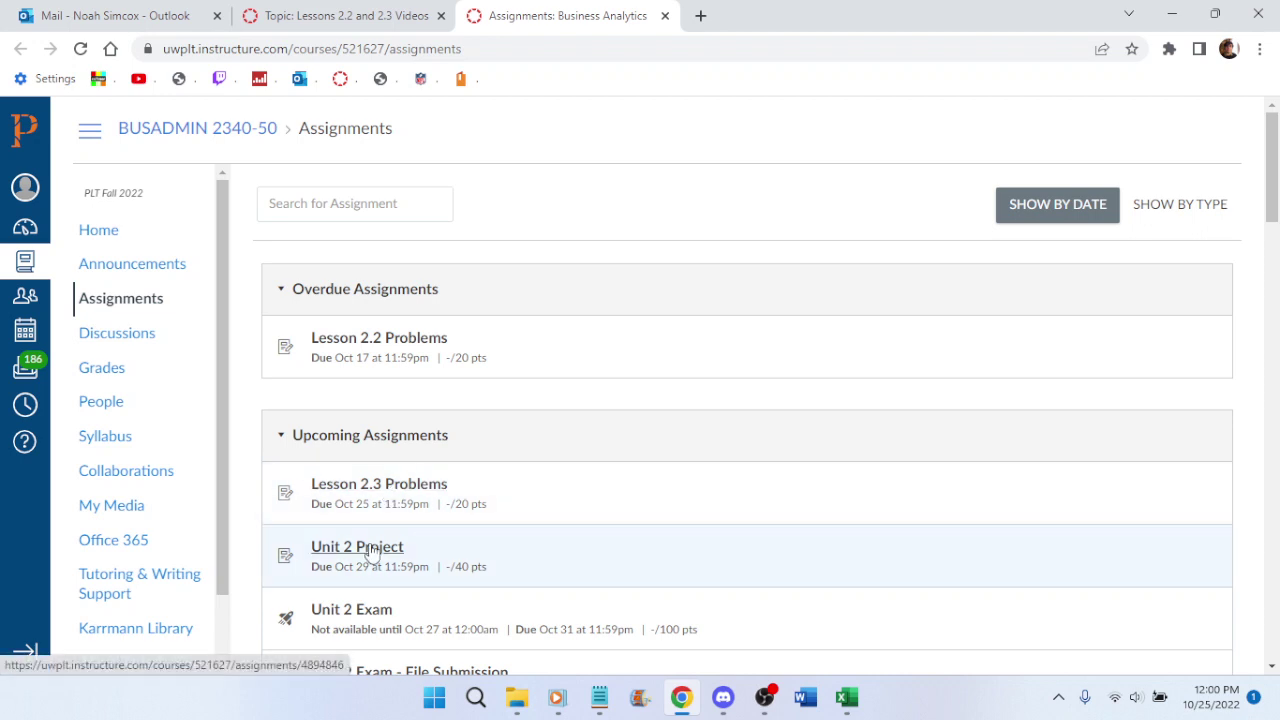
{"action": "scroll", "coordinate": [370, 551], "scroll_direction": "down", "scroll_amount": 1}
{"action": "scroll", "coordinate": [380, 357], "scroll_direction": "down", "scroll_amount": 2}
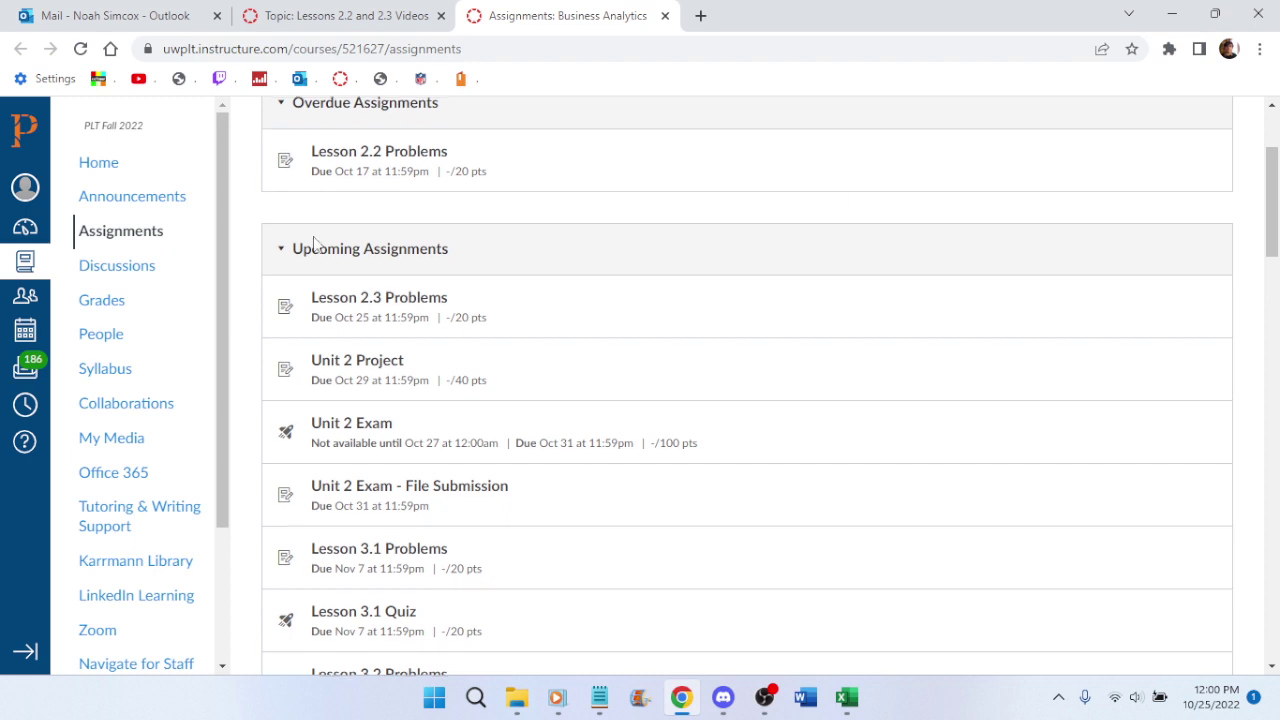
{"action": "scroll", "coordinate": [340, 220], "scroll_direction": "up", "scroll_amount": 1}
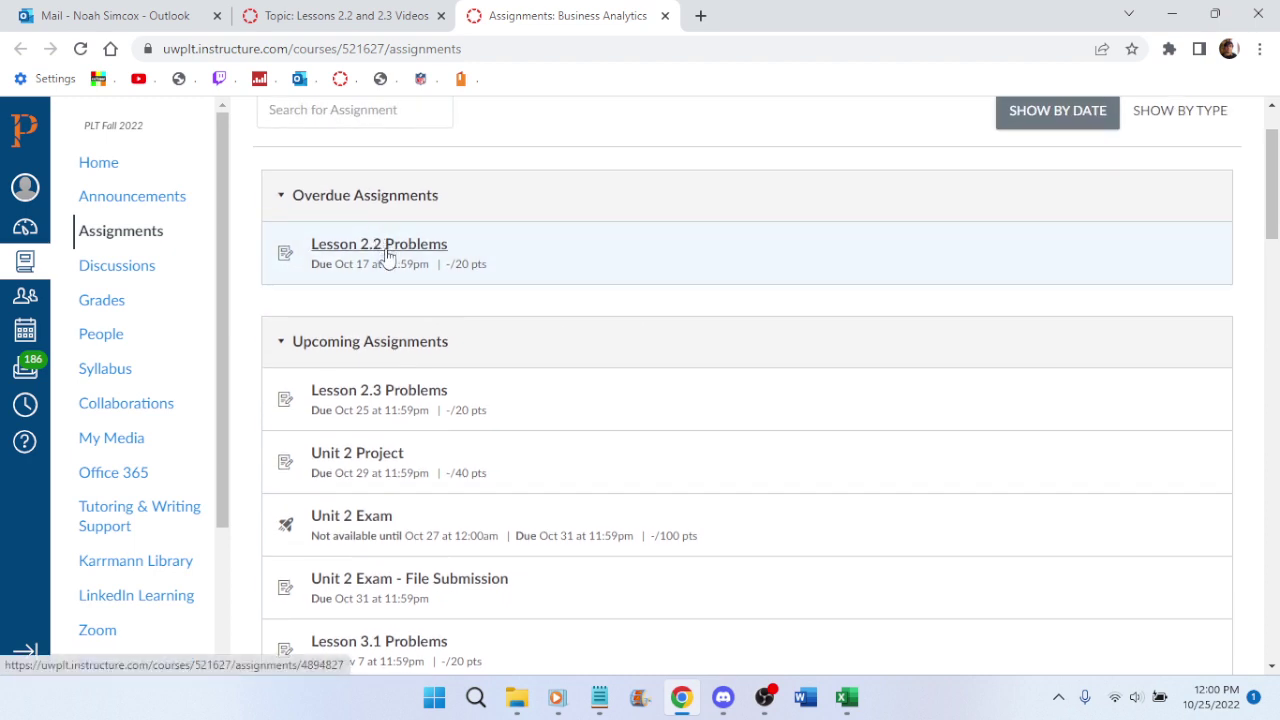
{"action": "scroll", "coordinate": [486, 194], "scroll_direction": "up", "scroll_amount": 1}
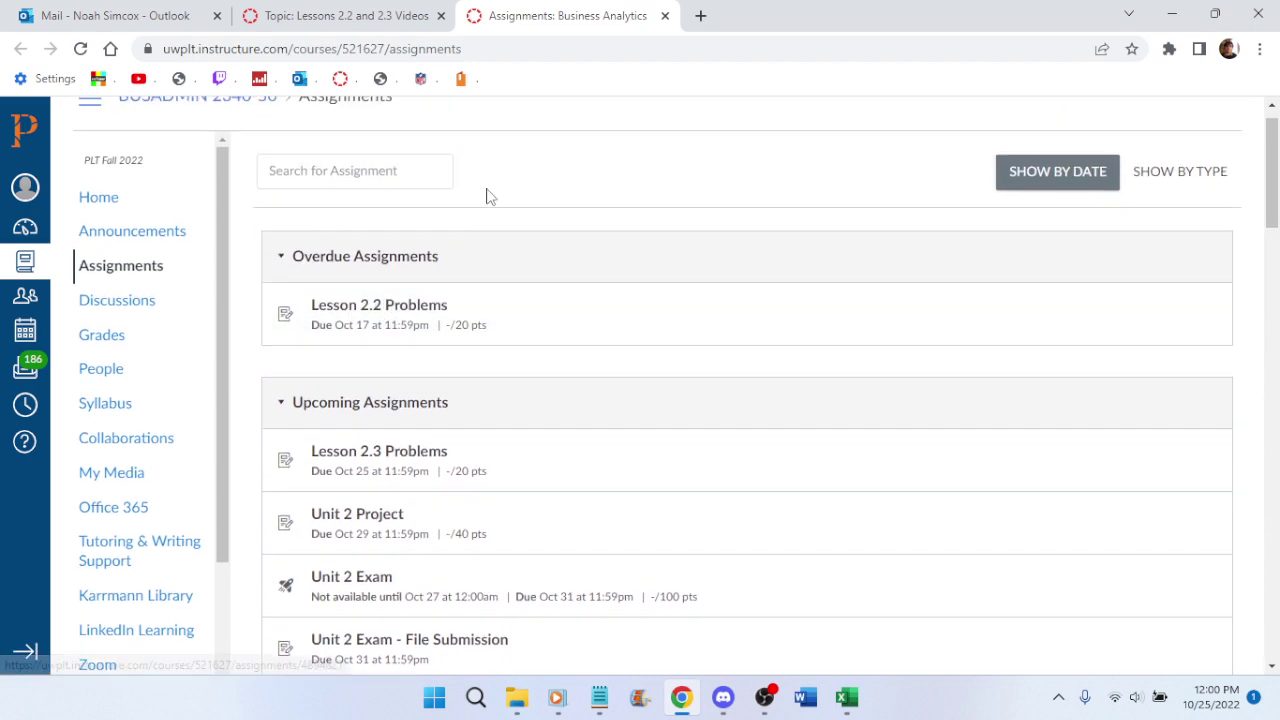
{"action": "scroll", "coordinate": [500, 370], "scroll_direction": "down", "scroll_amount": 2}
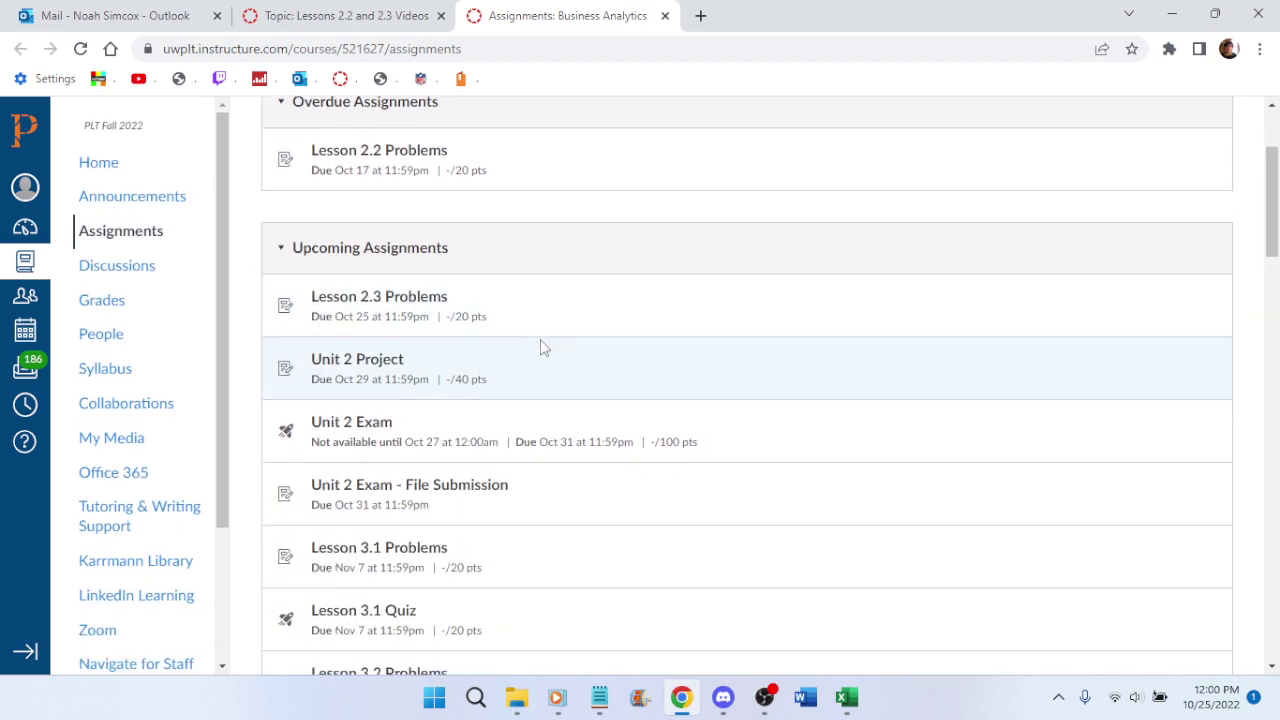
{"action": "scroll", "coordinate": [540, 347], "scroll_direction": "up", "scroll_amount": 2}
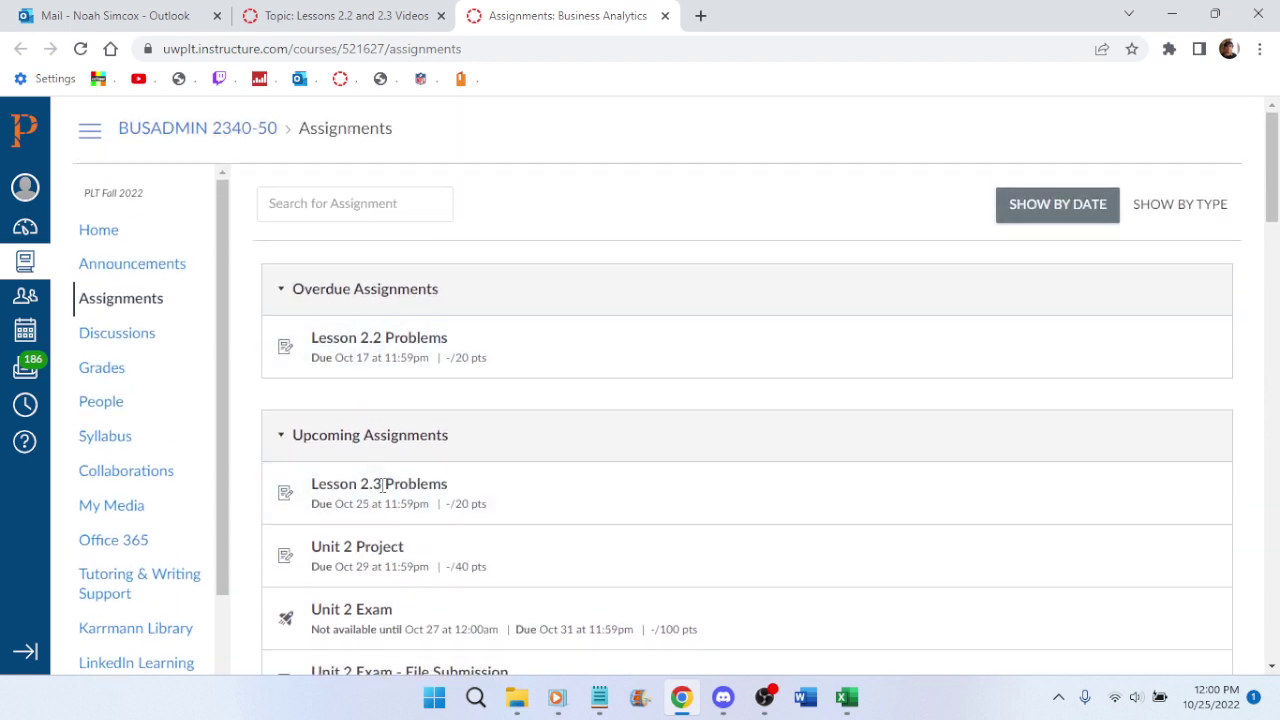
Open the Lesson 2.3 Problems assignment and review its instructions, data sets and rubric
{"action": "left_click", "coordinate": [378, 485]}
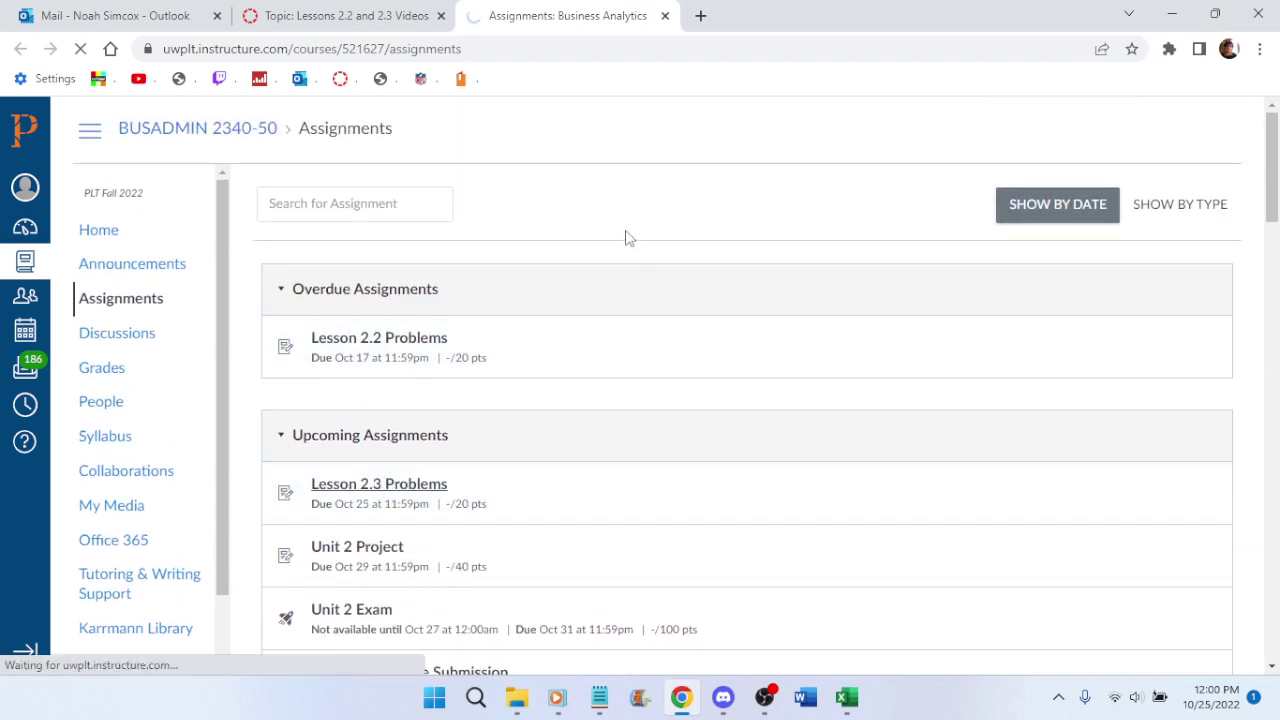
{"action": "scroll", "coordinate": [645, 258], "scroll_direction": "down", "scroll_amount": 2}
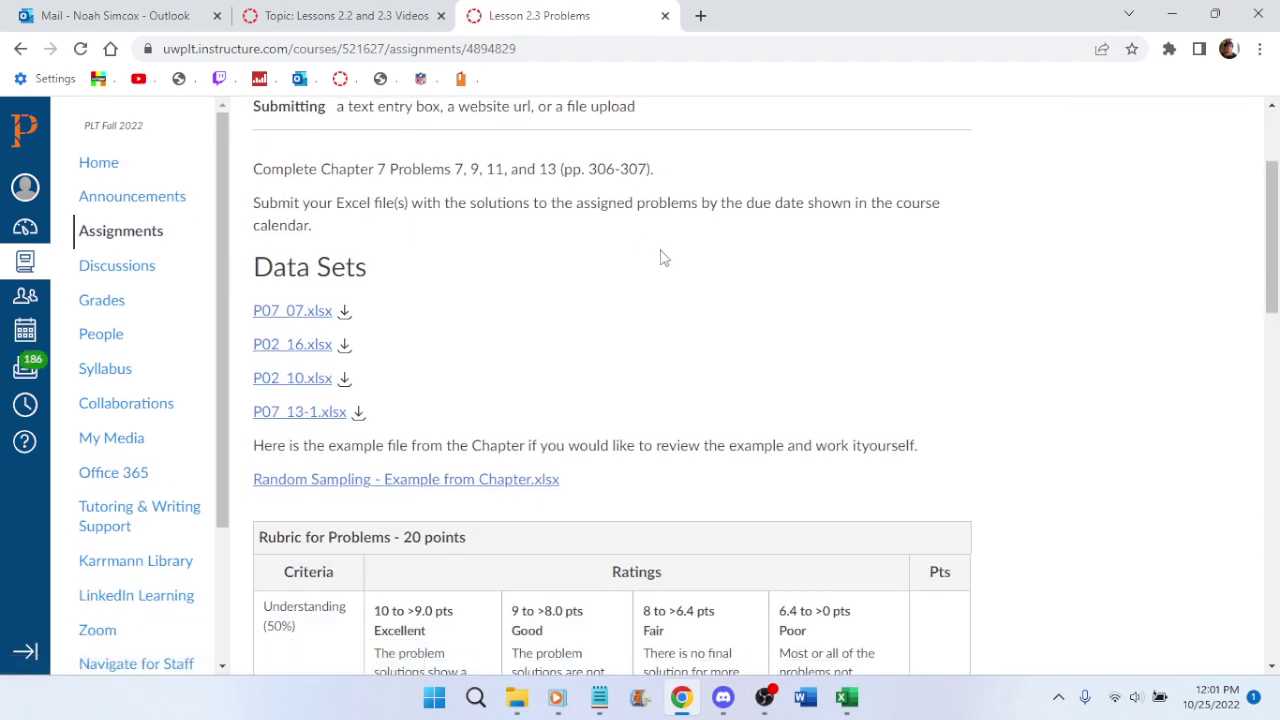
{"action": "scroll", "coordinate": [585, 256], "scroll_direction": "up", "scroll_amount": 1}
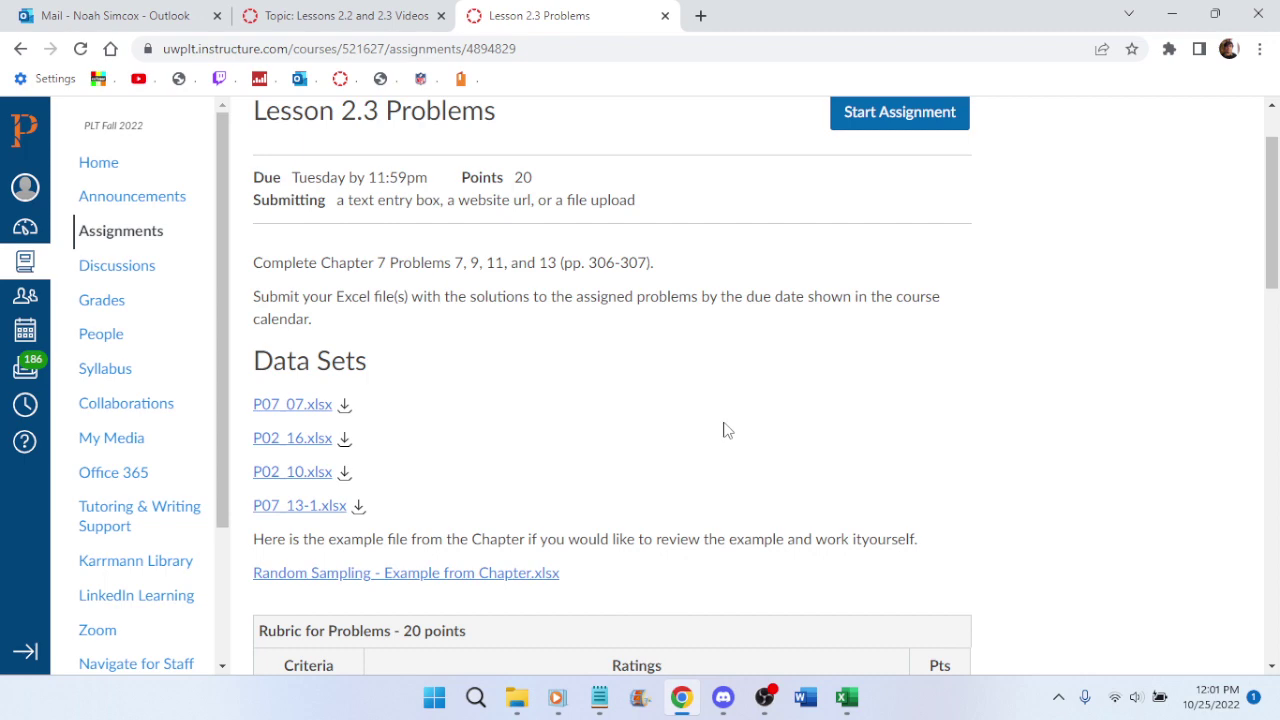
{"action": "scroll", "coordinate": [724, 430], "scroll_direction": "down", "scroll_amount": 8}
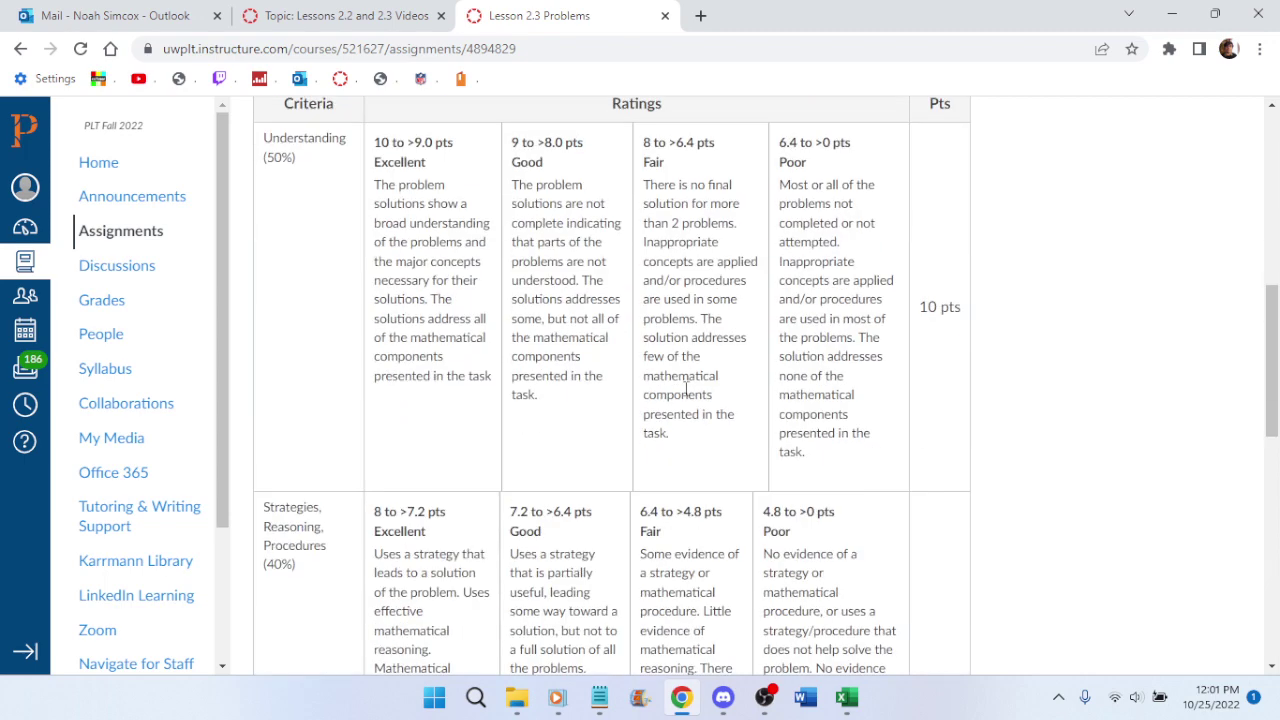
{"action": "scroll", "coordinate": [688, 395], "scroll_direction": "up", "scroll_amount": 9}
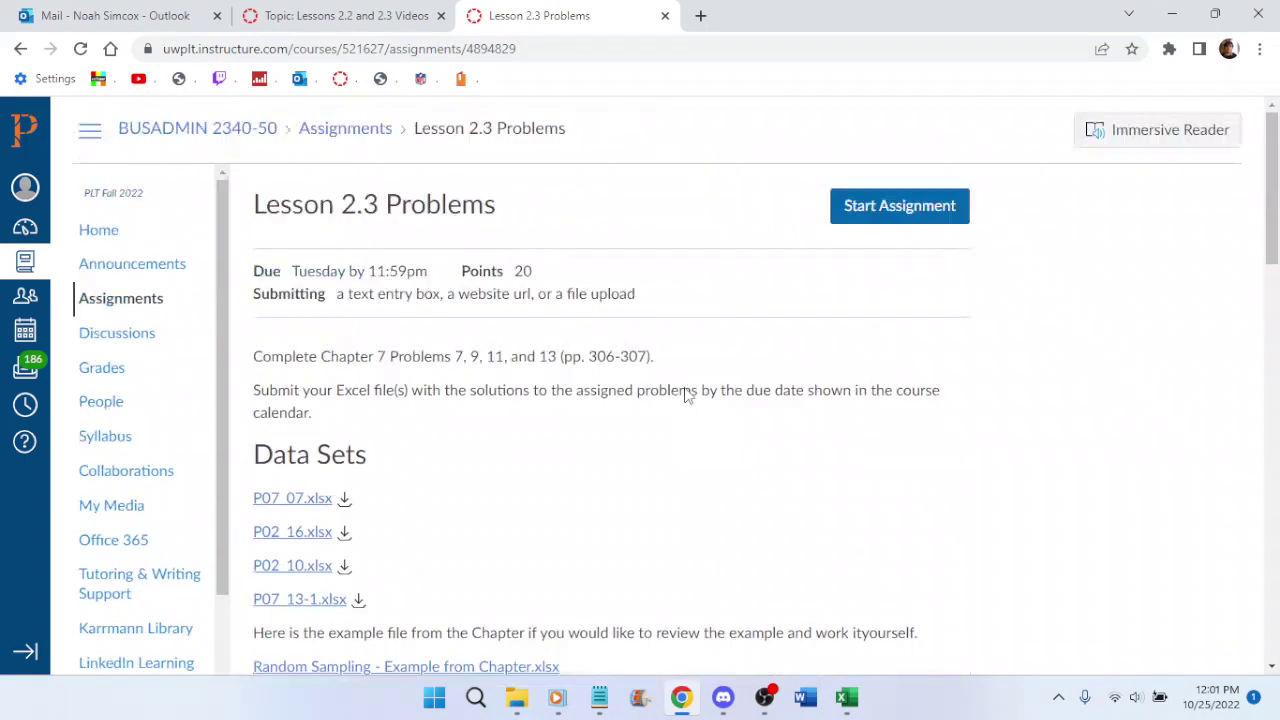
{"action": "left_click", "coordinate": [298, 15]}
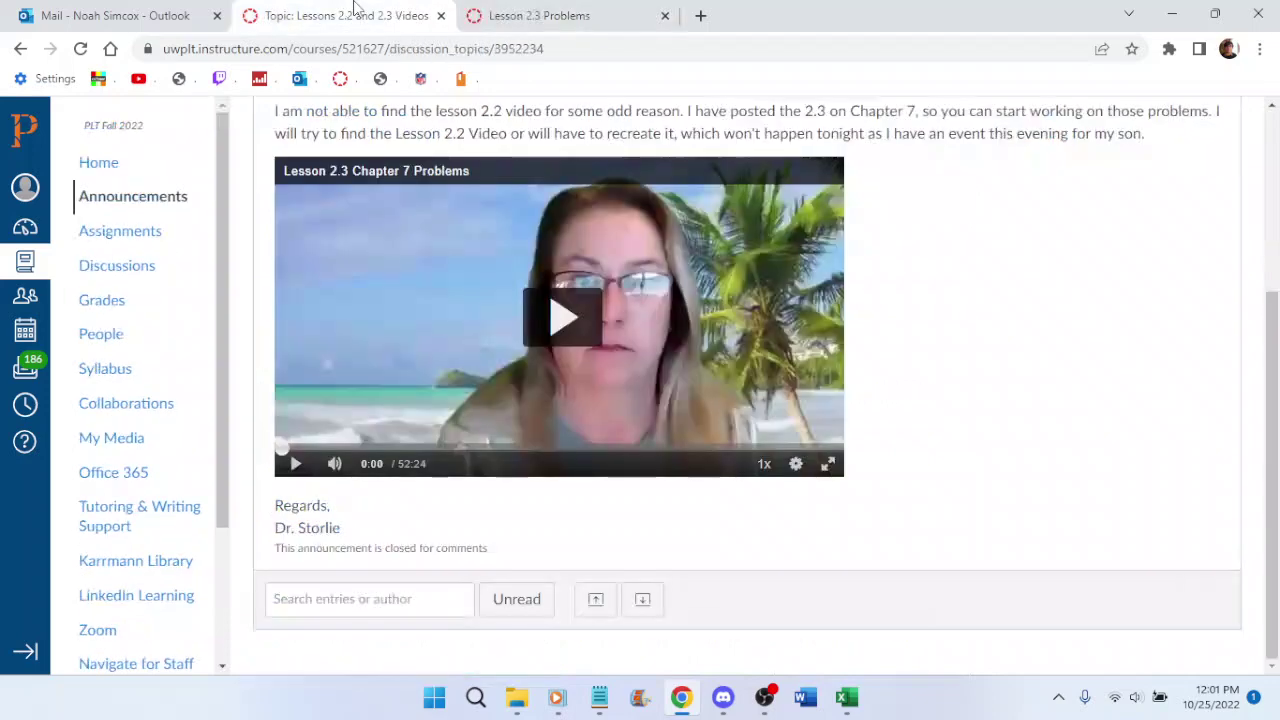
{"action": "left_click", "coordinate": [571, 12]}
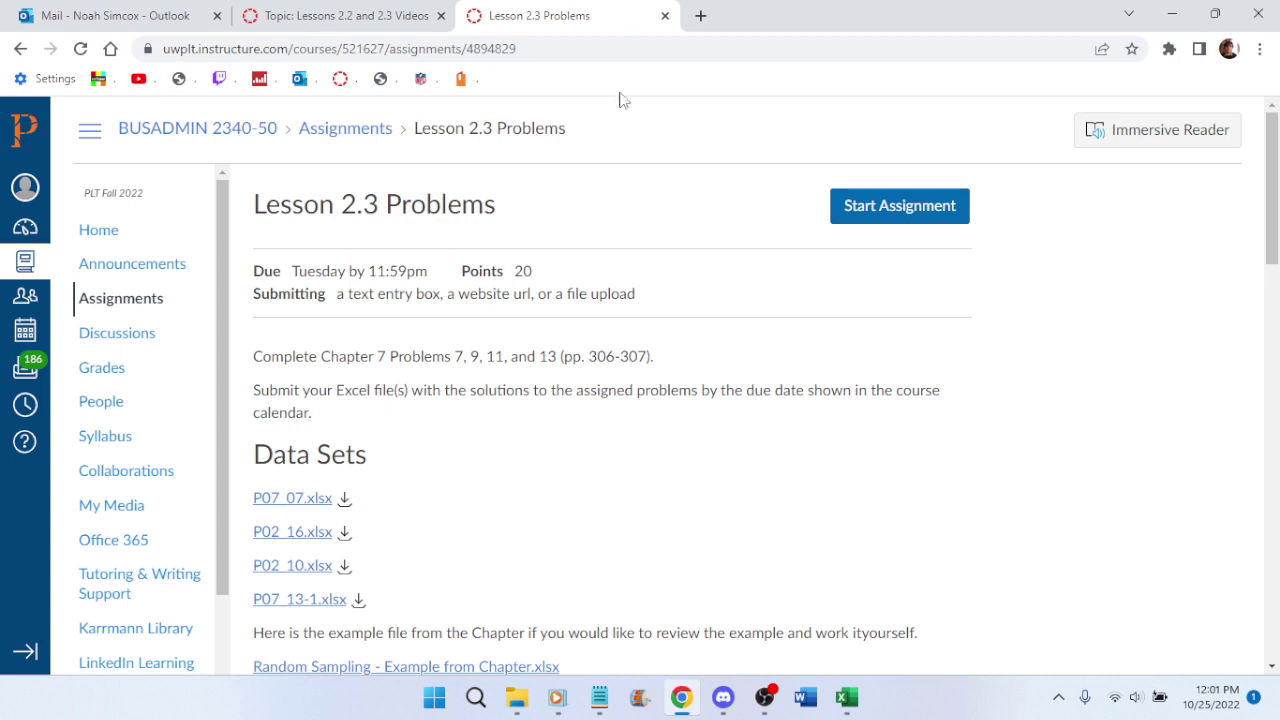
Open VitalSource Bookshelf in a new tab and move the Lesson 2.3 Problems tab ahead of the announcement tab
{"action": "left_click", "coordinate": [700, 15]}
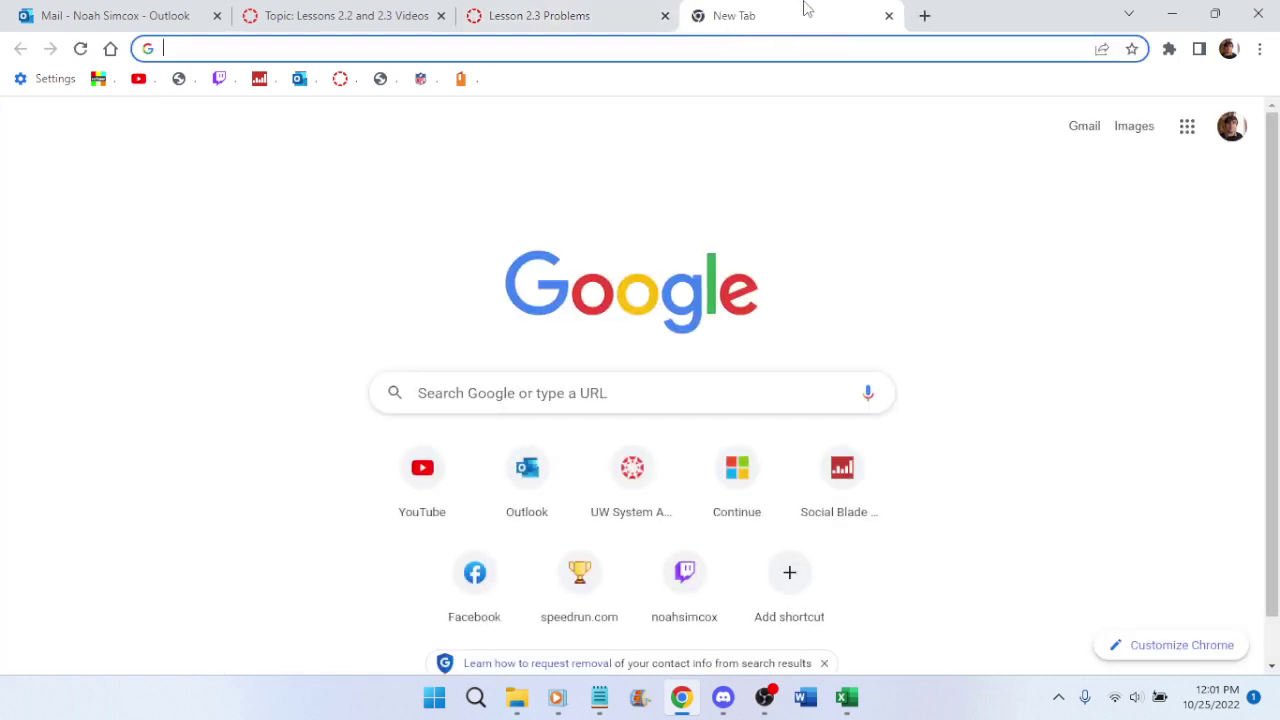
{"action": "left_click", "coordinate": [462, 78]}
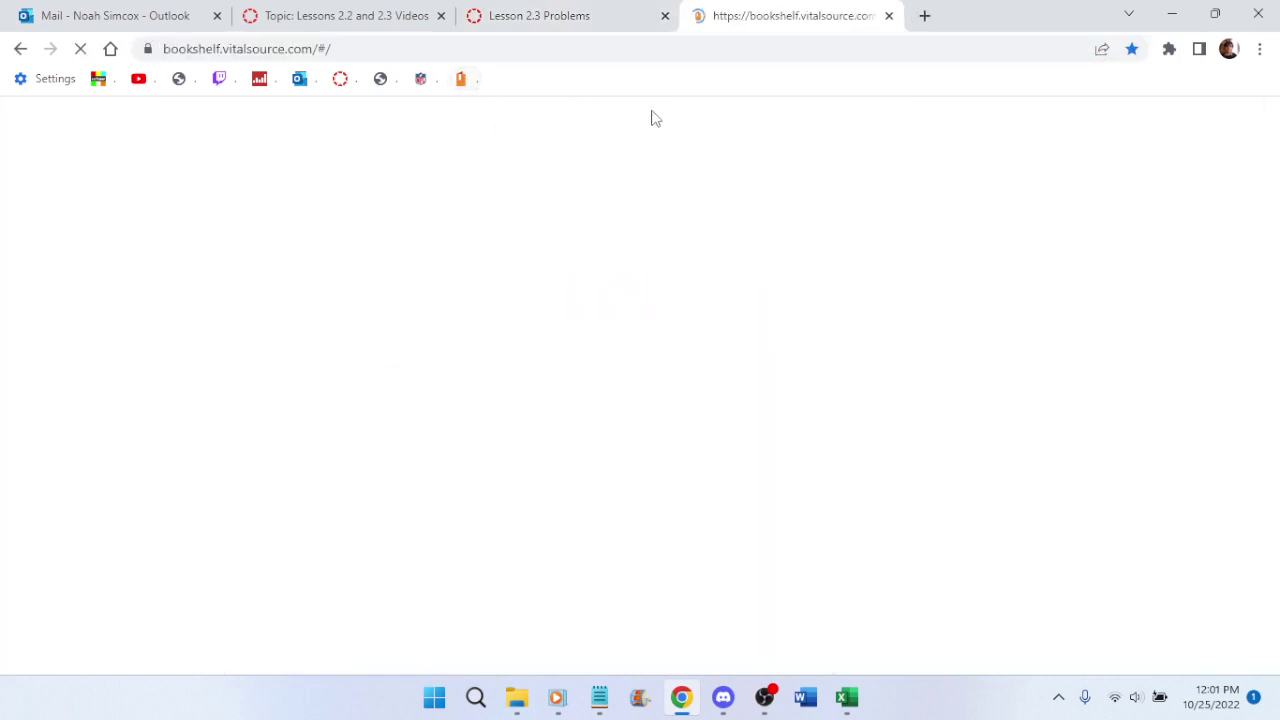
{"action": "left_click", "coordinate": [597, 10]}
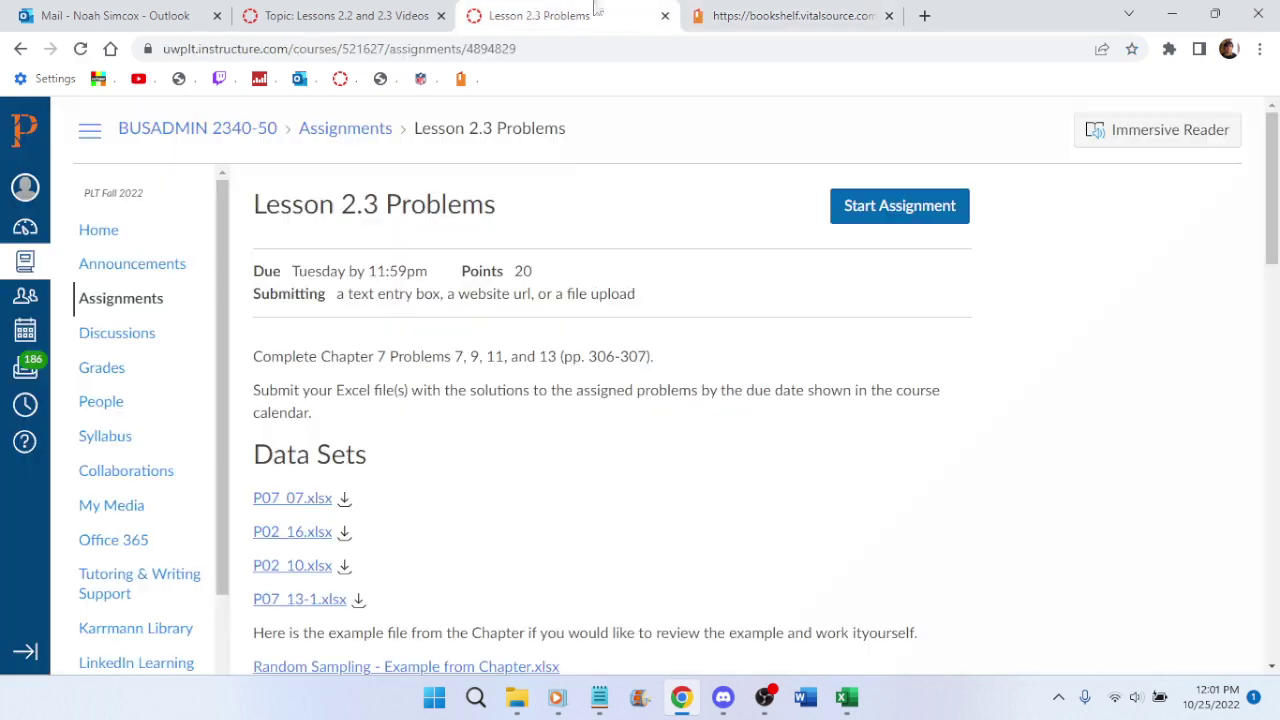
{"action": "left_click_drag", "start_coordinate": [597, 10], "coordinate": [380, 12]}
Open the textbook "Business Analytics: Data Analysis & Decision Making" and look through the Chapter 7 sections in its contents
{"action": "left_click", "coordinate": [843, 14]}
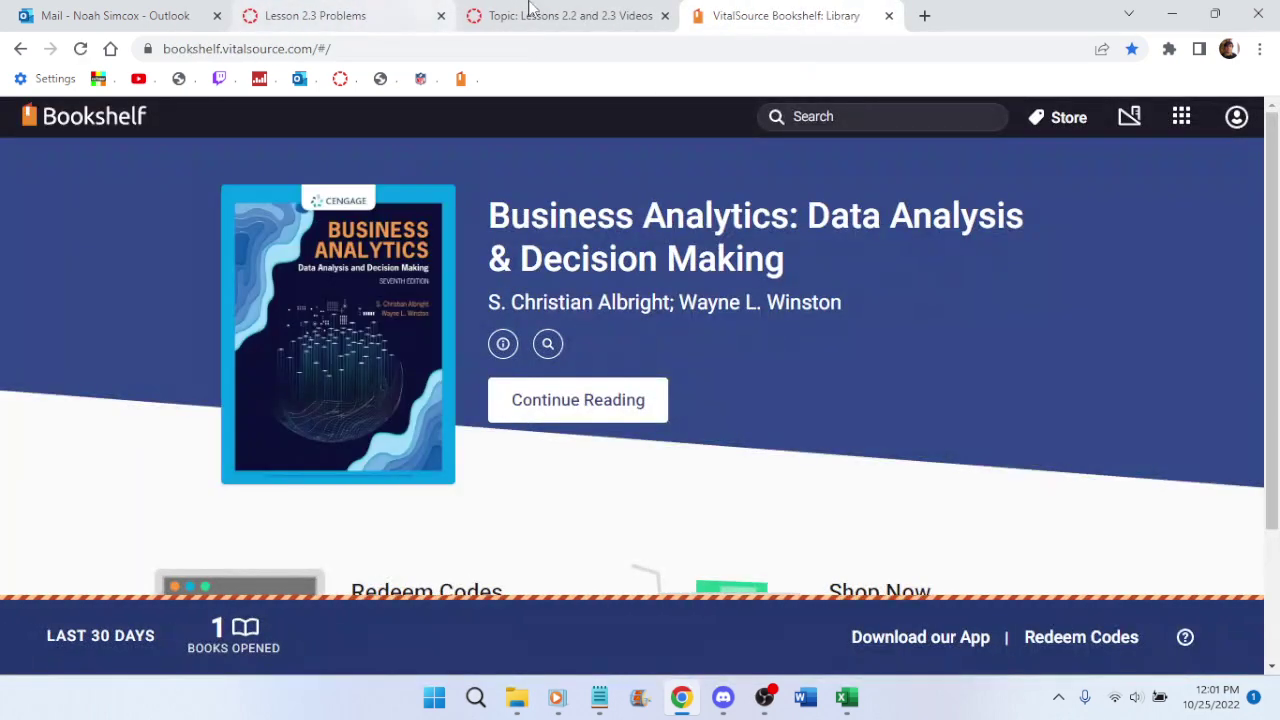
{"action": "left_click", "coordinate": [545, 402]}
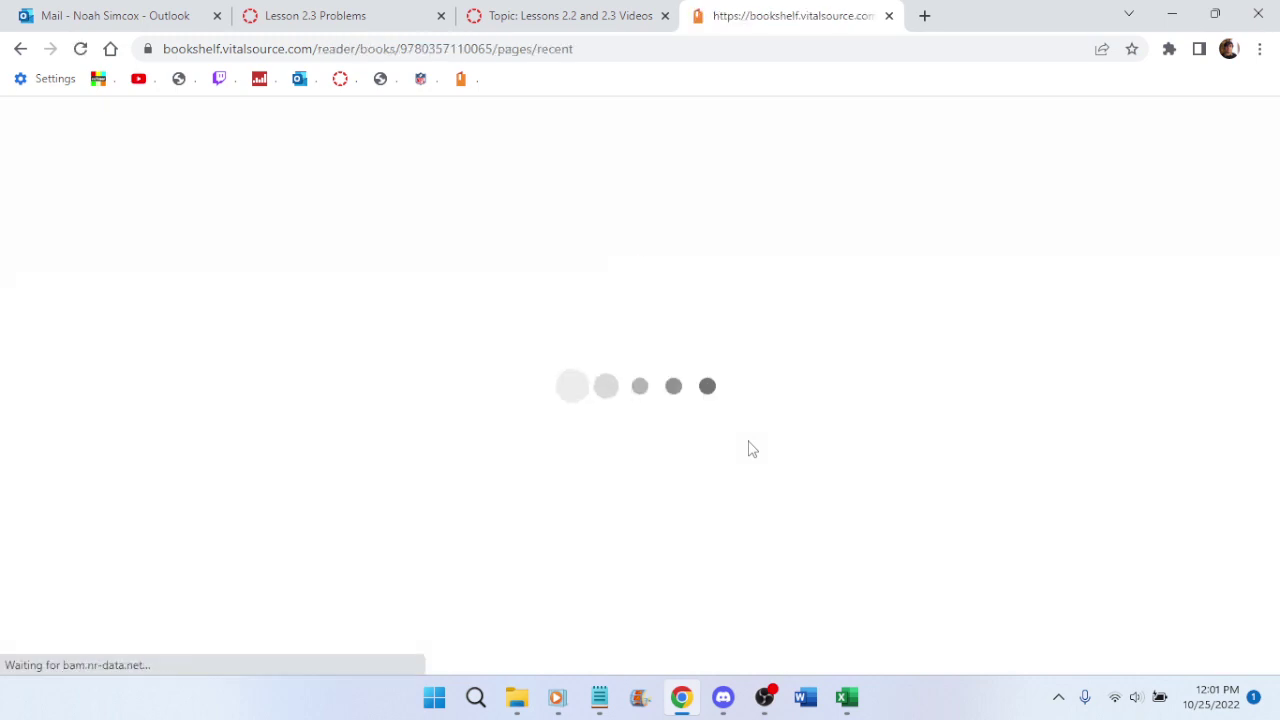
{"action": "left_click", "coordinate": [722, 698]}
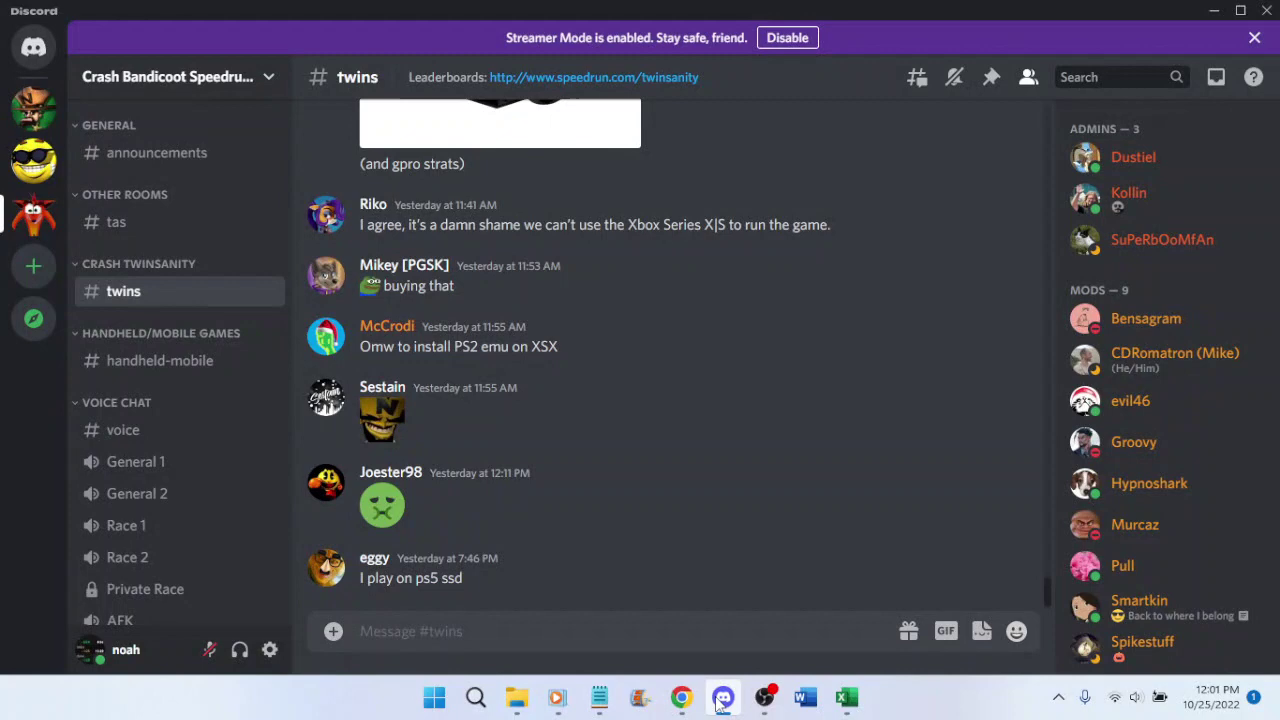
{"action": "left_click", "coordinate": [722, 698]}
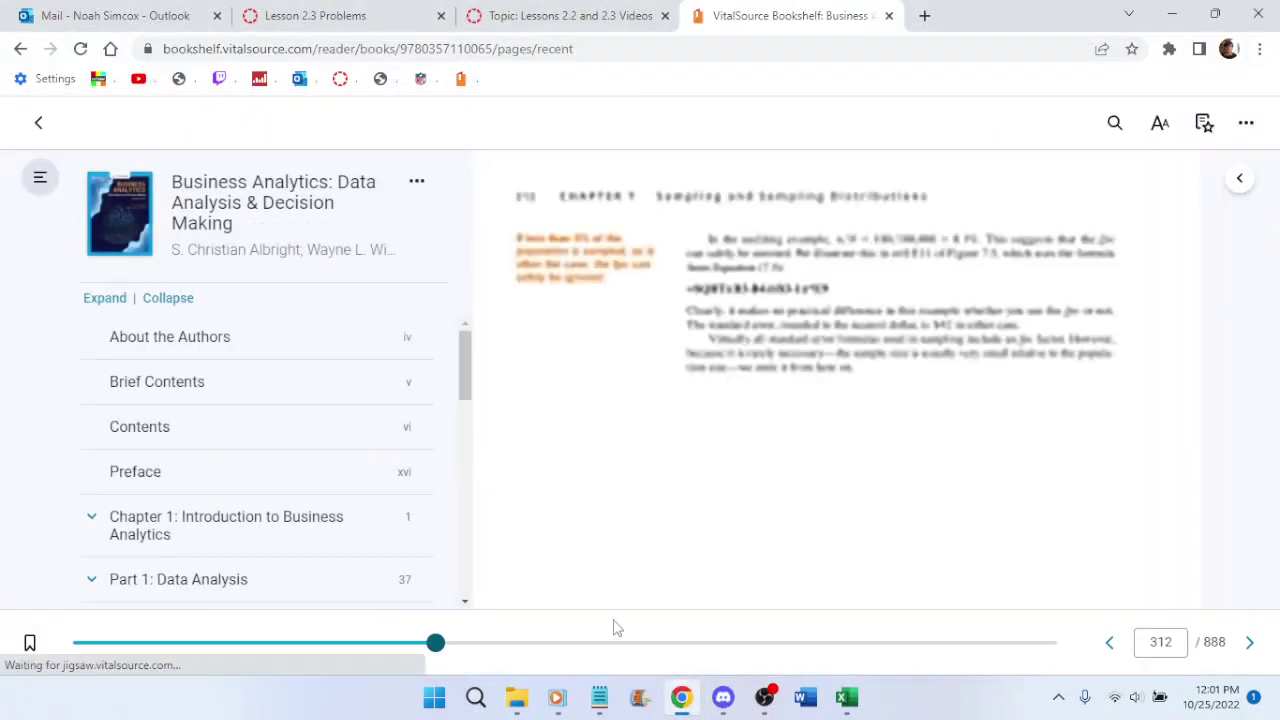
{"action": "scroll", "coordinate": [223, 480], "scroll_direction": "up", "scroll_amount": 3}
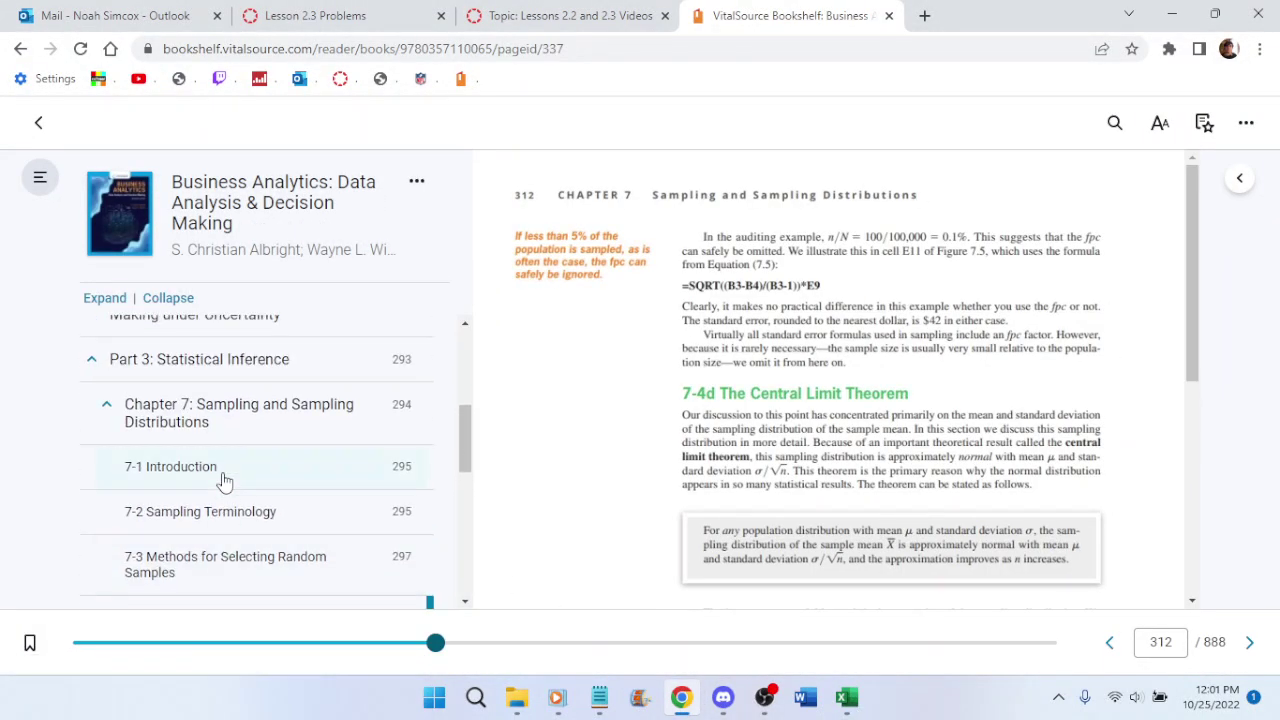
{"action": "scroll", "coordinate": [230, 480], "scroll_direction": "down", "scroll_amount": 1}
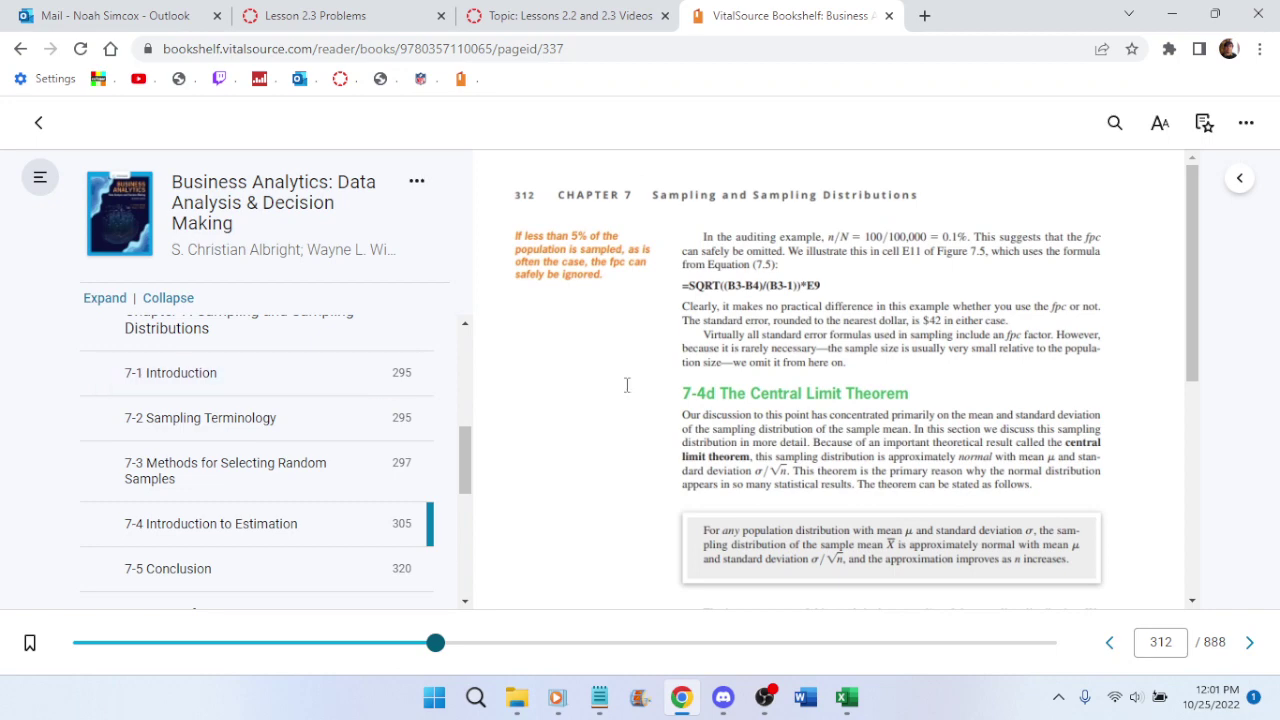
Check the Lesson 2.3 Problems assignment for the assigned problem numbers, textbook pages and data sets
{"action": "left_click", "coordinate": [585, 12]}
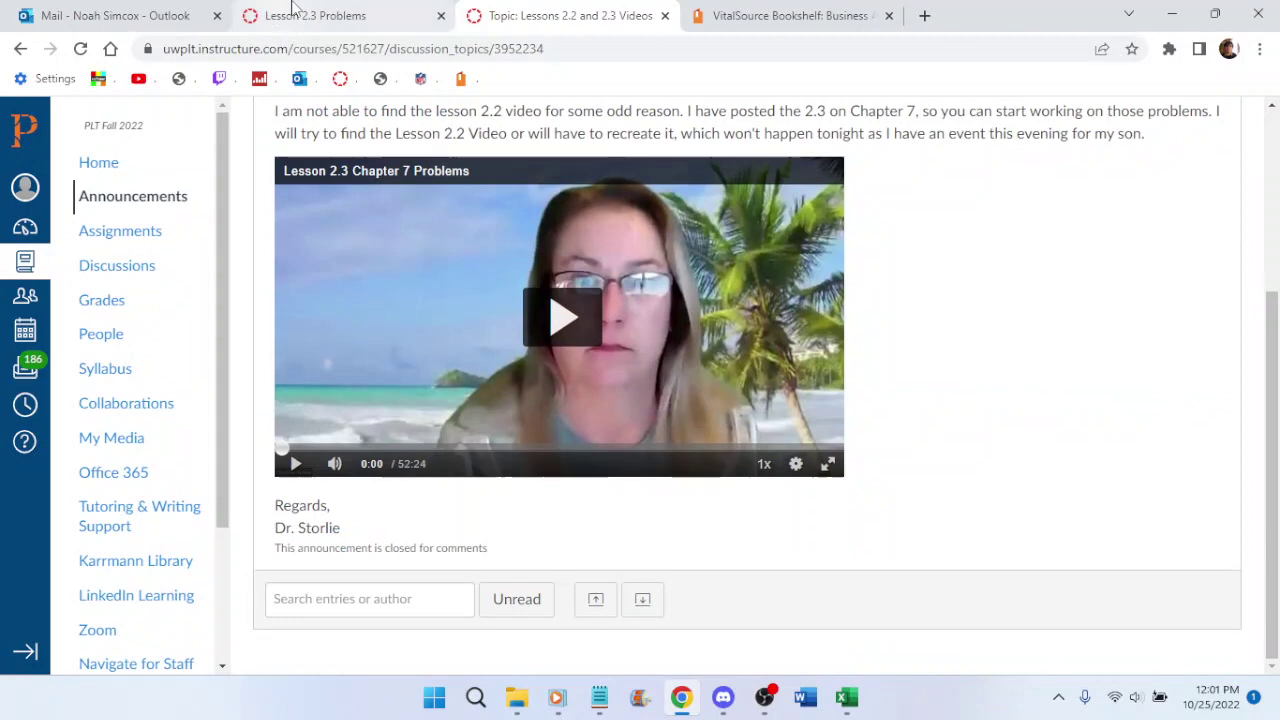
{"action": "left_click", "coordinate": [295, 8]}
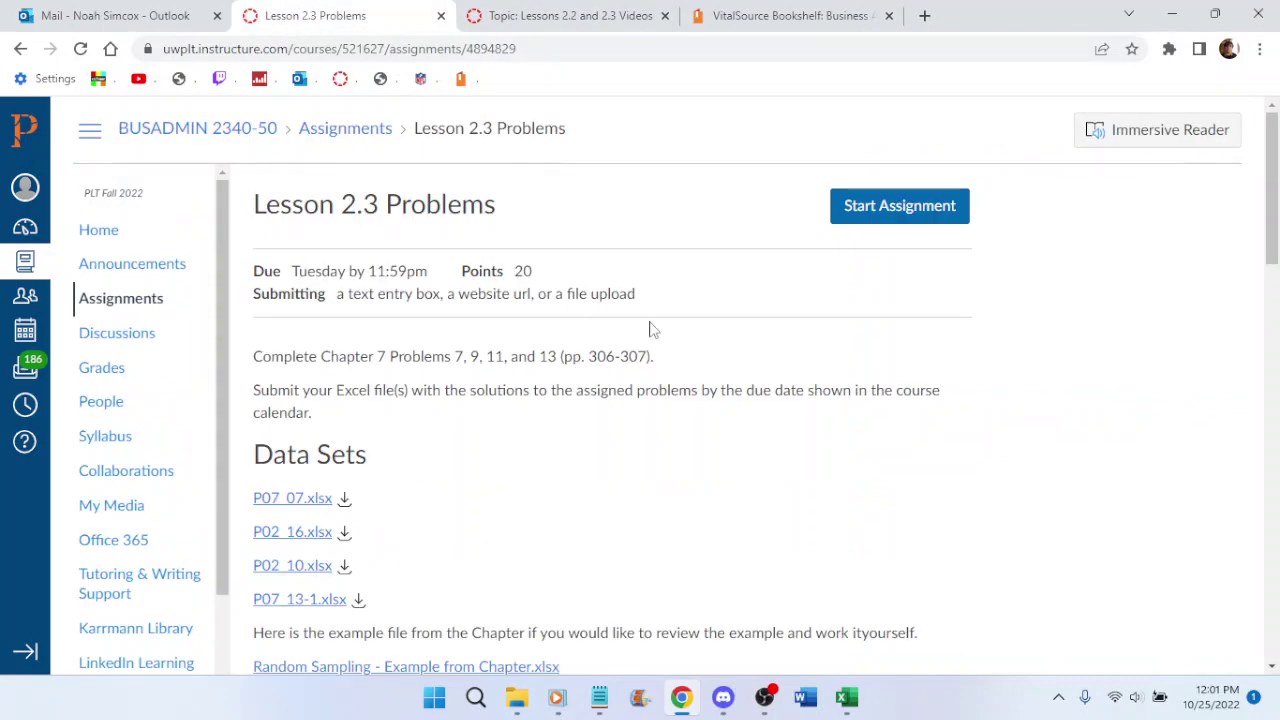
{"action": "scroll", "coordinate": [650, 330], "scroll_direction": "down", "scroll_amount": 3}
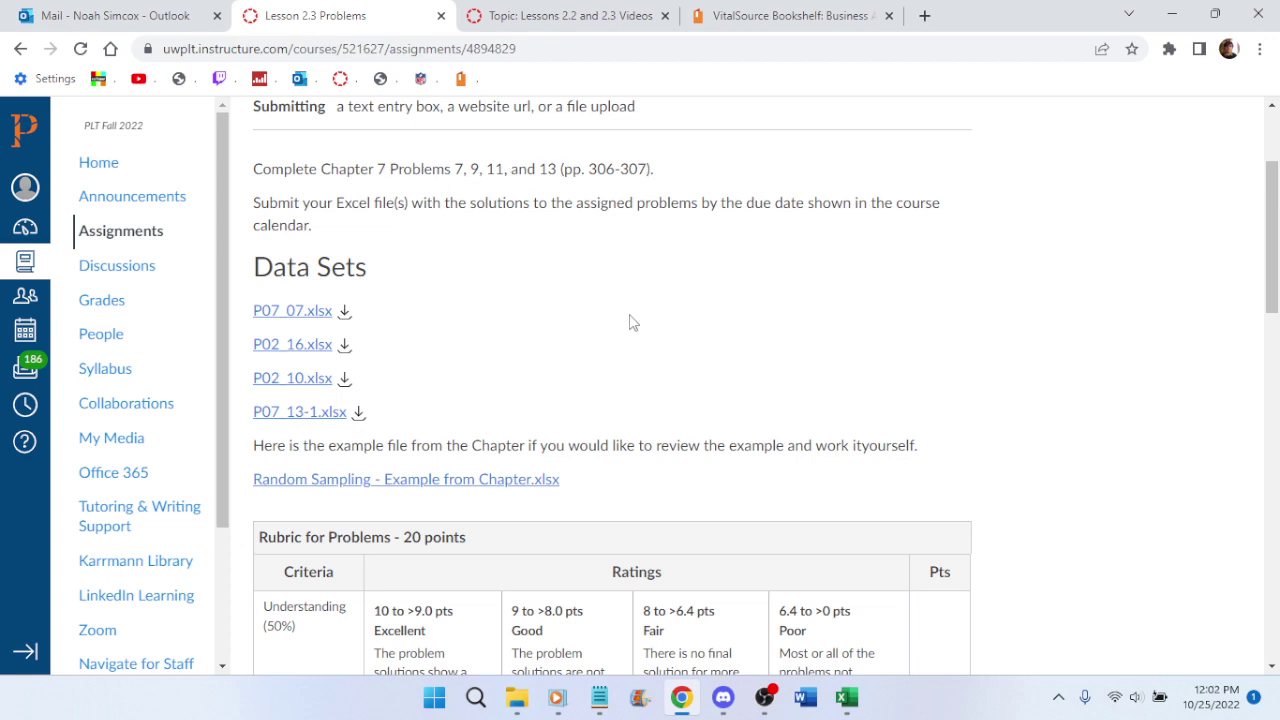
Go to page 306 of the textbook and look for the assigned Chapter 7 problems
{"action": "left_click", "coordinate": [787, 10]}
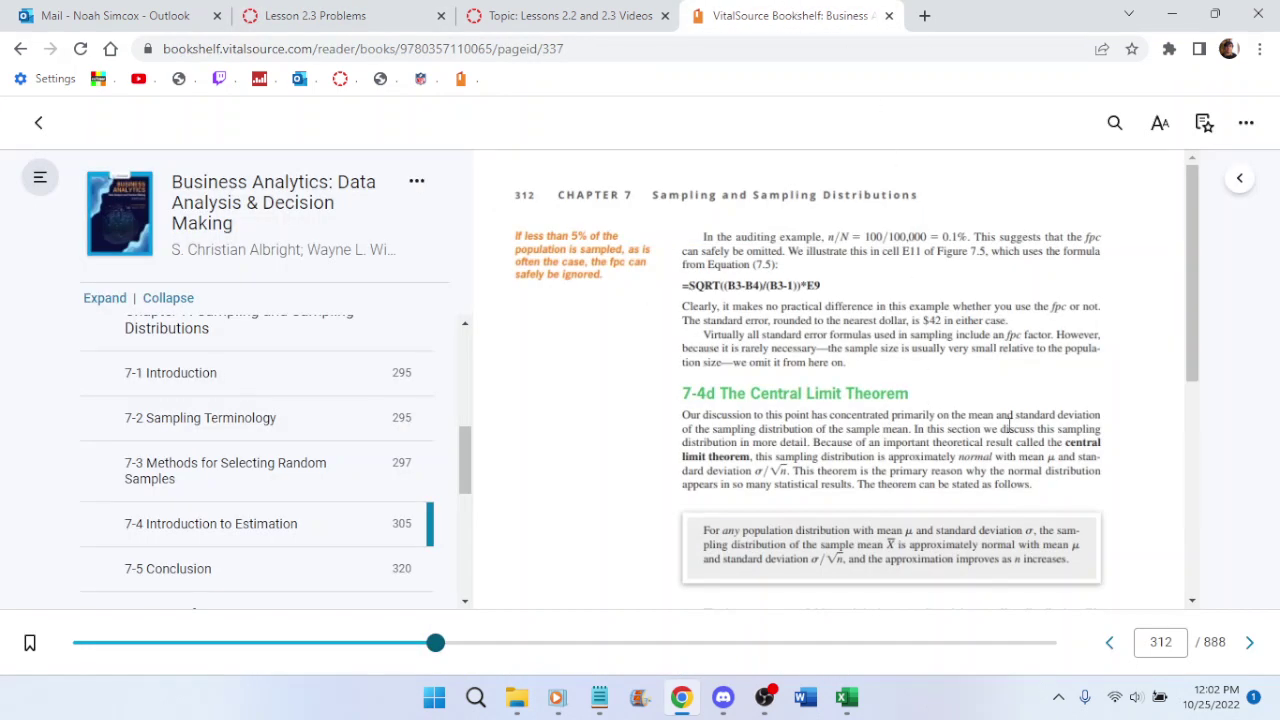
{"action": "double_click", "coordinate": [1147, 645]}
{"action": "type", "text": "3"}
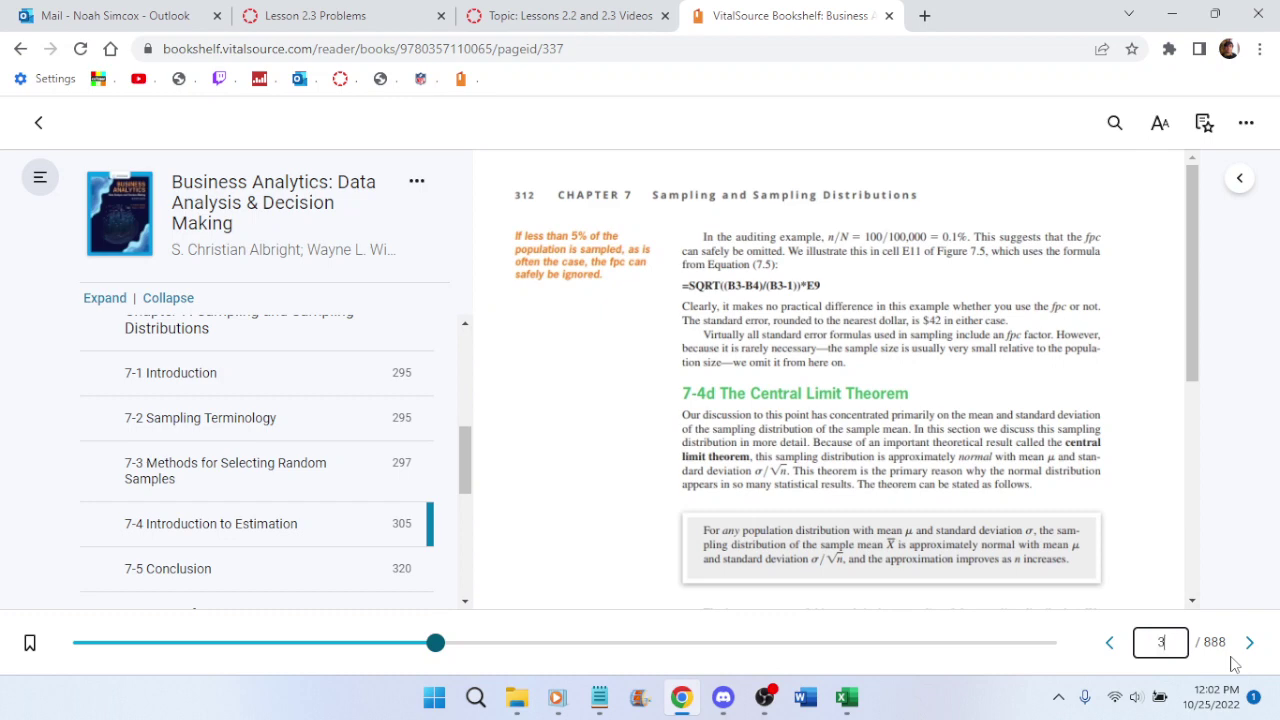
{"action": "type", "text": "06"}
{"action": "key", "text": "Return"}
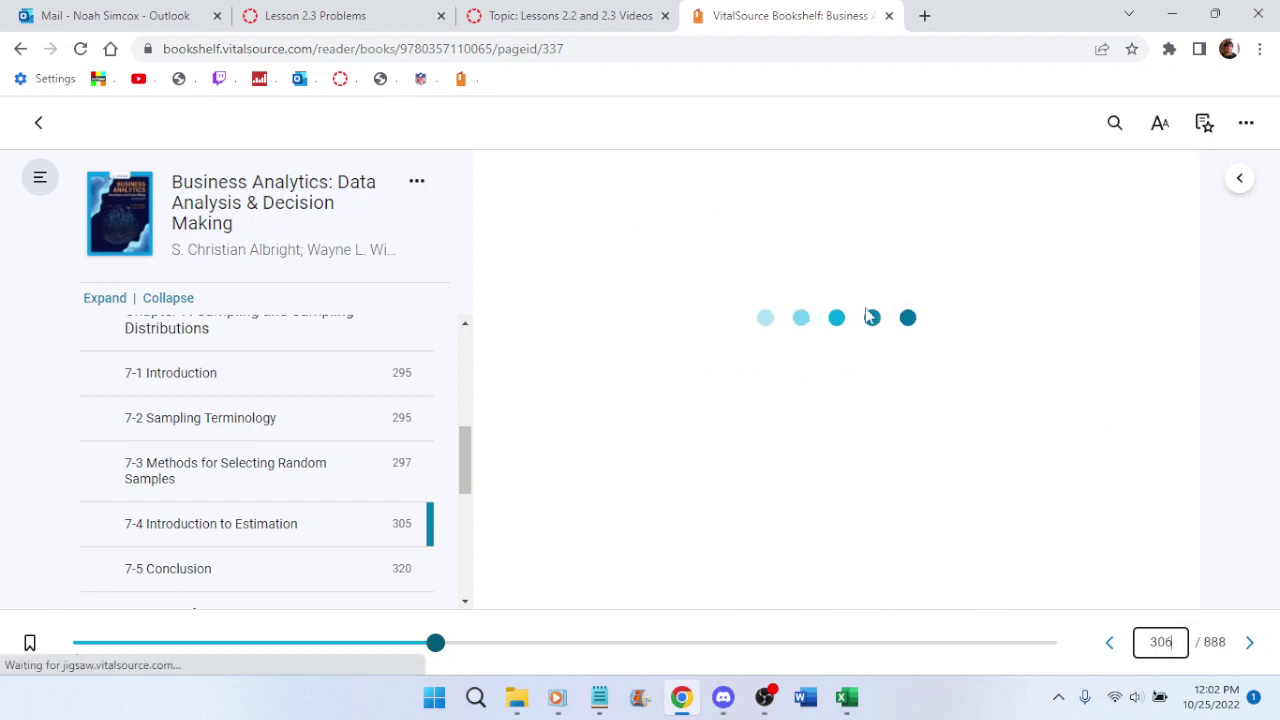
{"action": "scroll", "coordinate": [1008, 343], "scroll_direction": "down", "scroll_amount": 5}
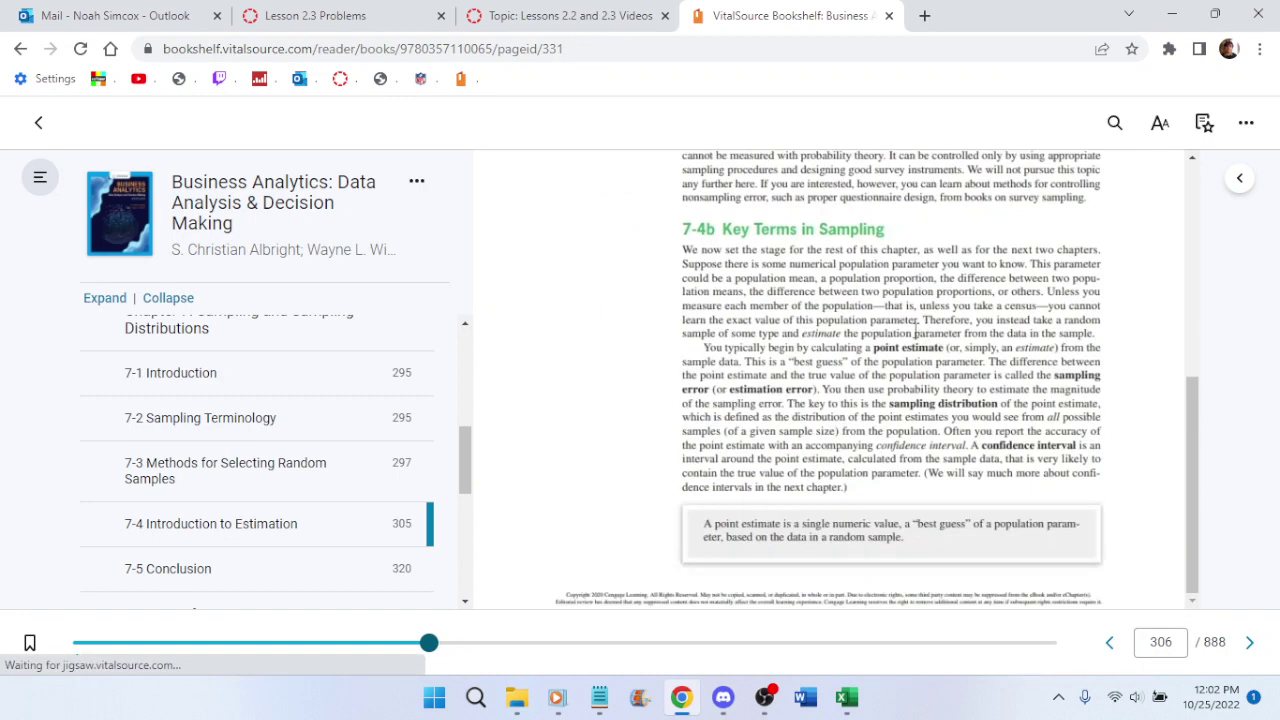
Look through section 7-4 of the textbook from page 306 onward for the Problems section containing problem 7
{"action": "scroll", "coordinate": [988, 333], "scroll_direction": "up", "scroll_amount": 5}
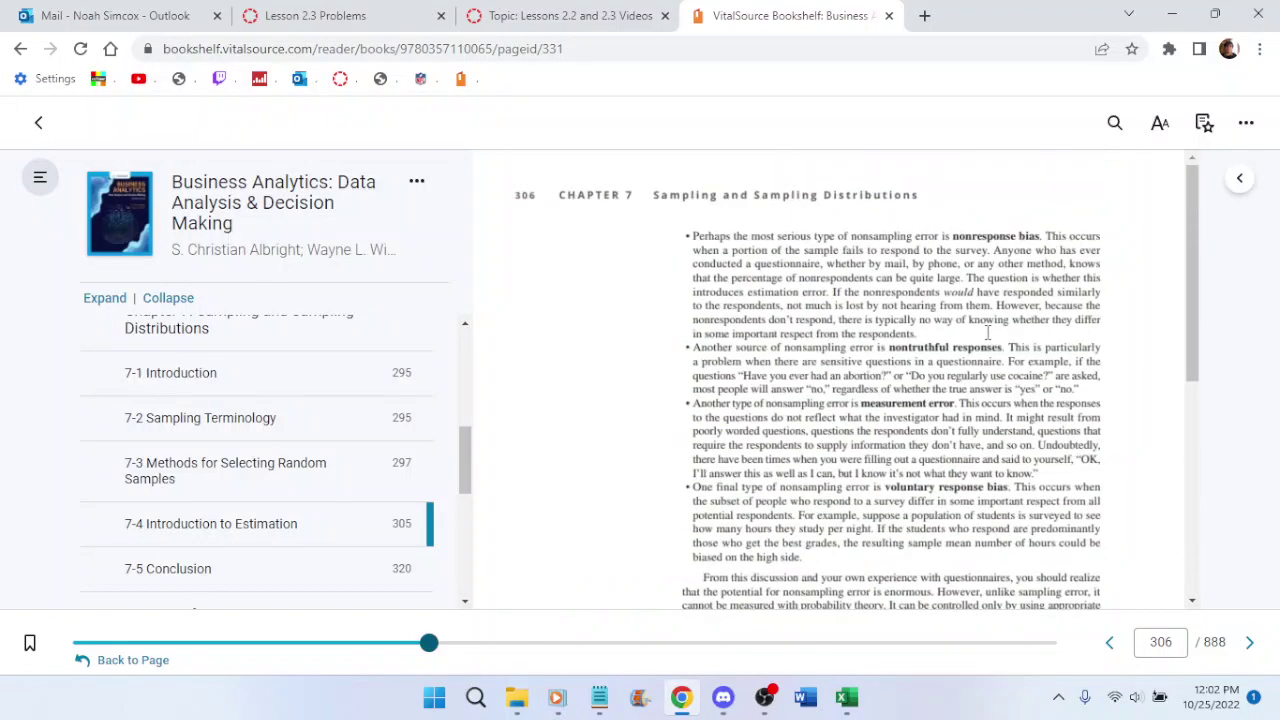
{"action": "scroll", "coordinate": [988, 333], "scroll_direction": "down", "scroll_amount": 5}
{"action": "scroll", "coordinate": [960, 300], "scroll_direction": "down", "scroll_amount": 15}
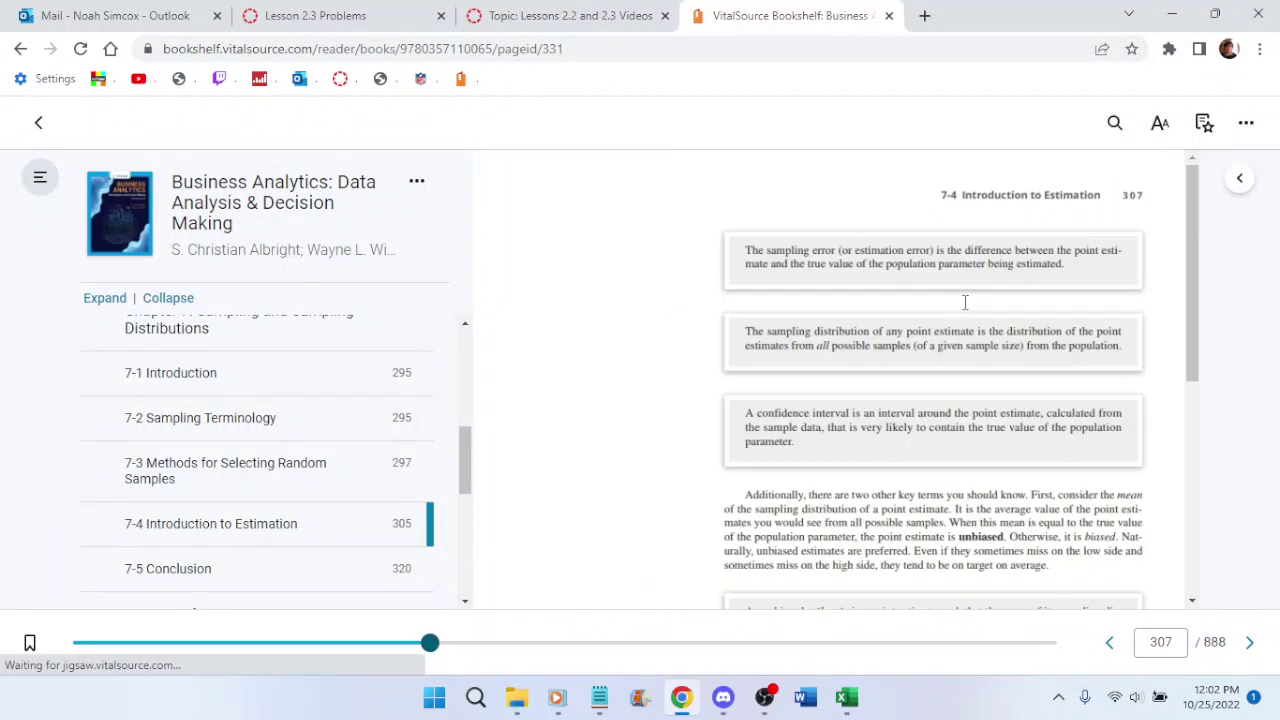
{"action": "scroll", "coordinate": [956, 300], "scroll_direction": "down", "scroll_amount": 5}
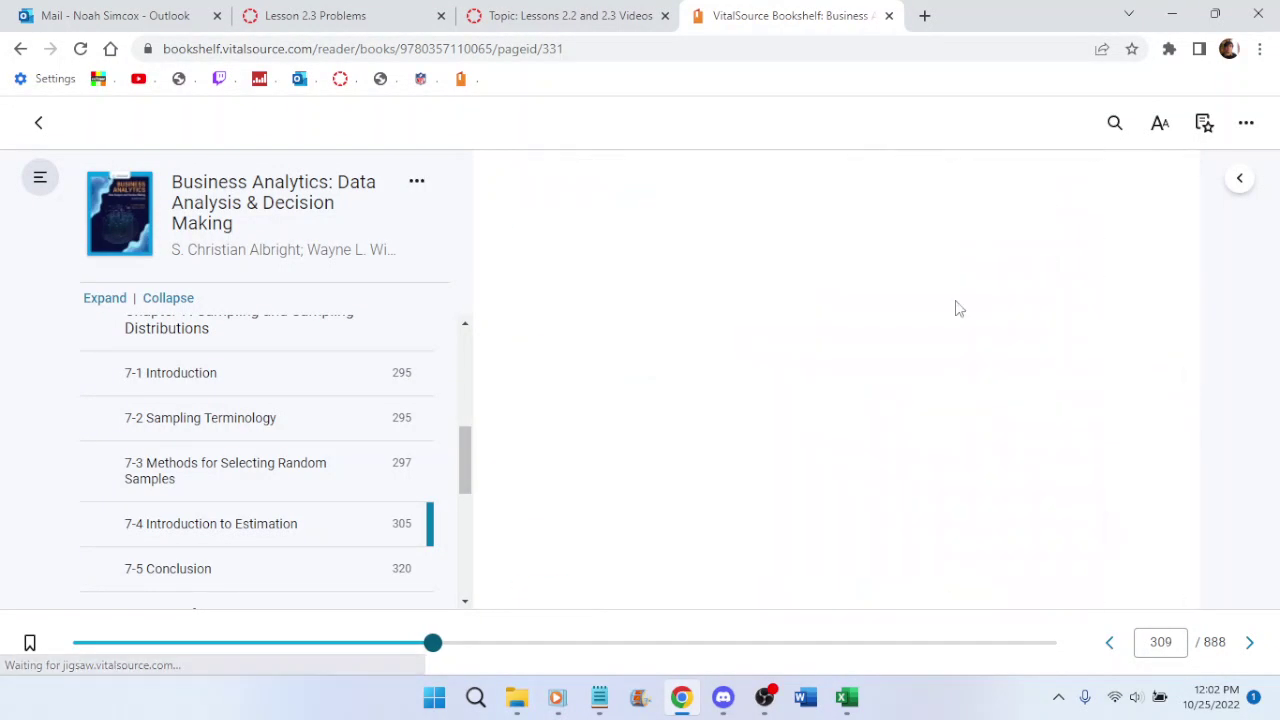
{"action": "scroll", "coordinate": [990, 340], "scroll_direction": "down", "scroll_amount": 4}
{"action": "scroll", "coordinate": [997, 352], "scroll_direction": "down", "scroll_amount": 15}
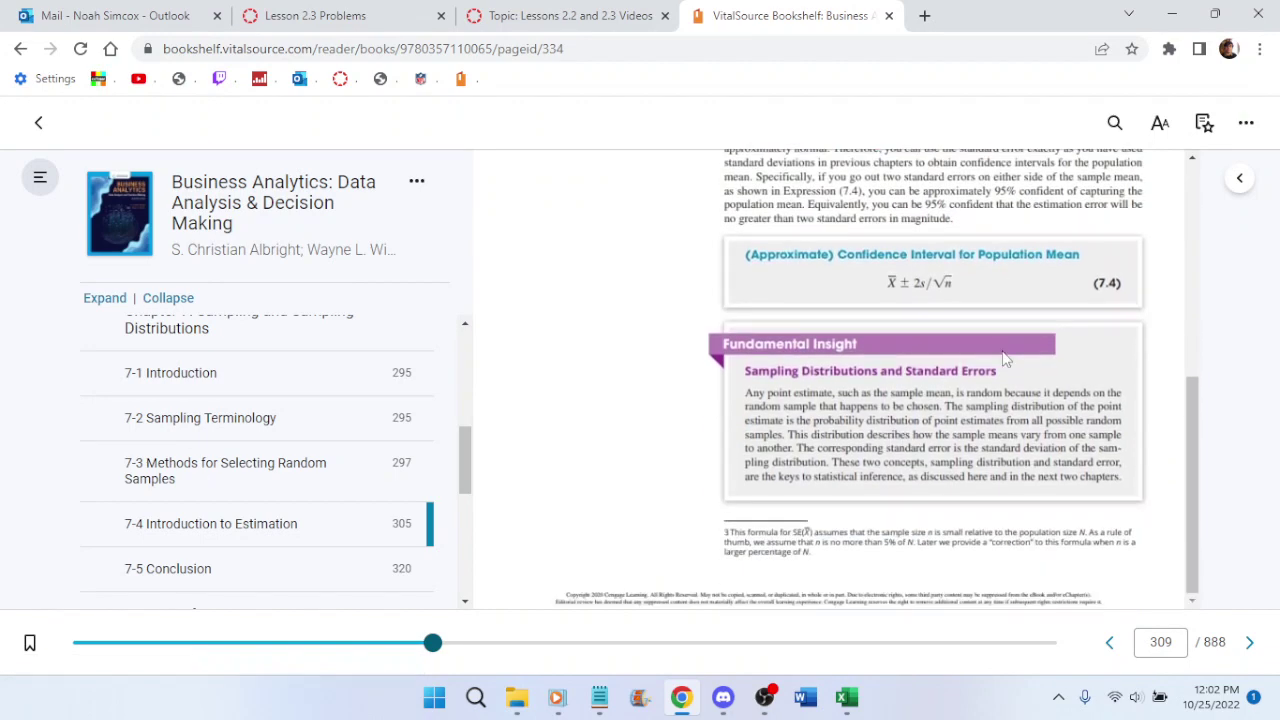
{"action": "scroll", "coordinate": [968, 300], "scroll_direction": "down", "scroll_amount": 12}
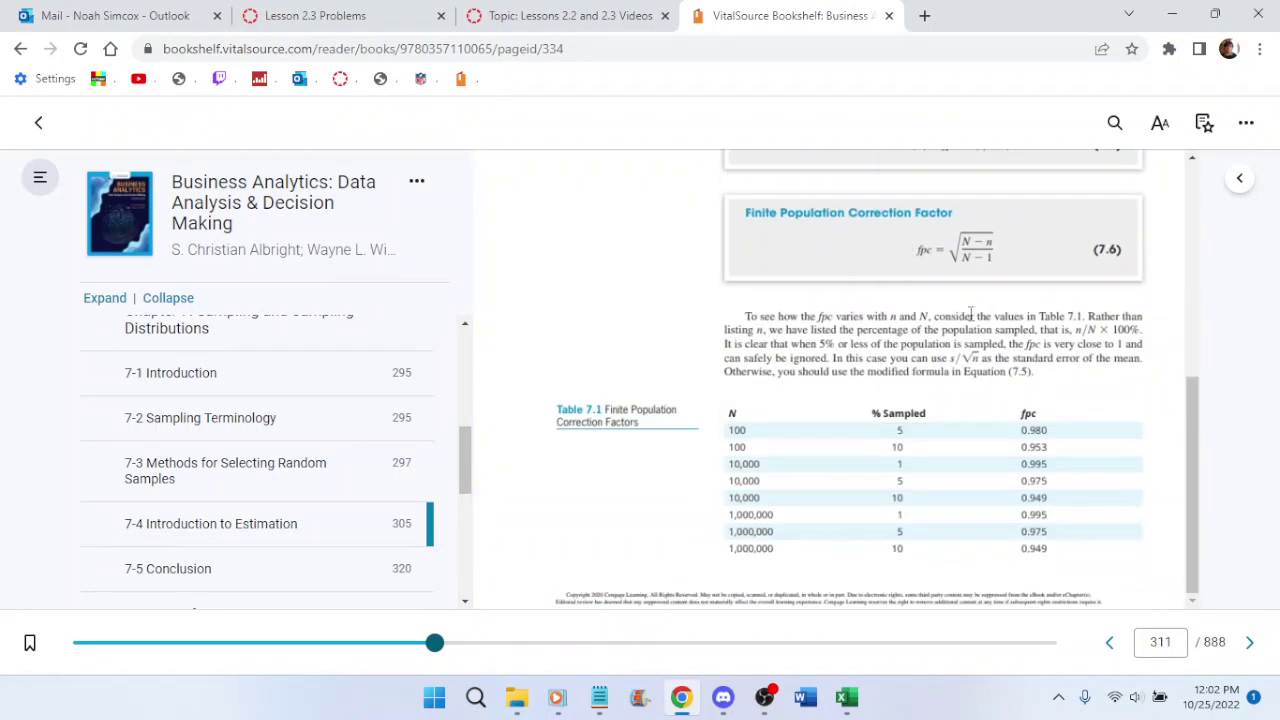
{"action": "scroll", "coordinate": [986, 300], "scroll_direction": "down", "scroll_amount": 15}
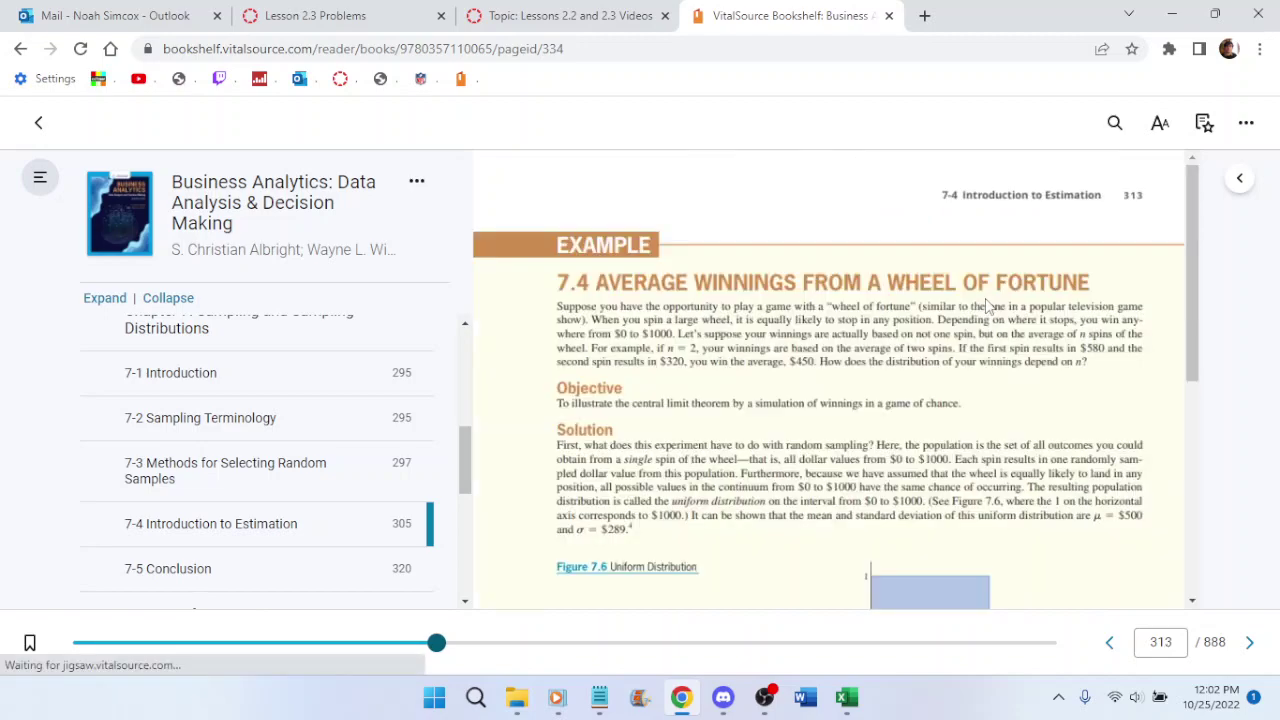
{"action": "scroll", "coordinate": [985, 300], "scroll_direction": "down", "scroll_amount": 15}
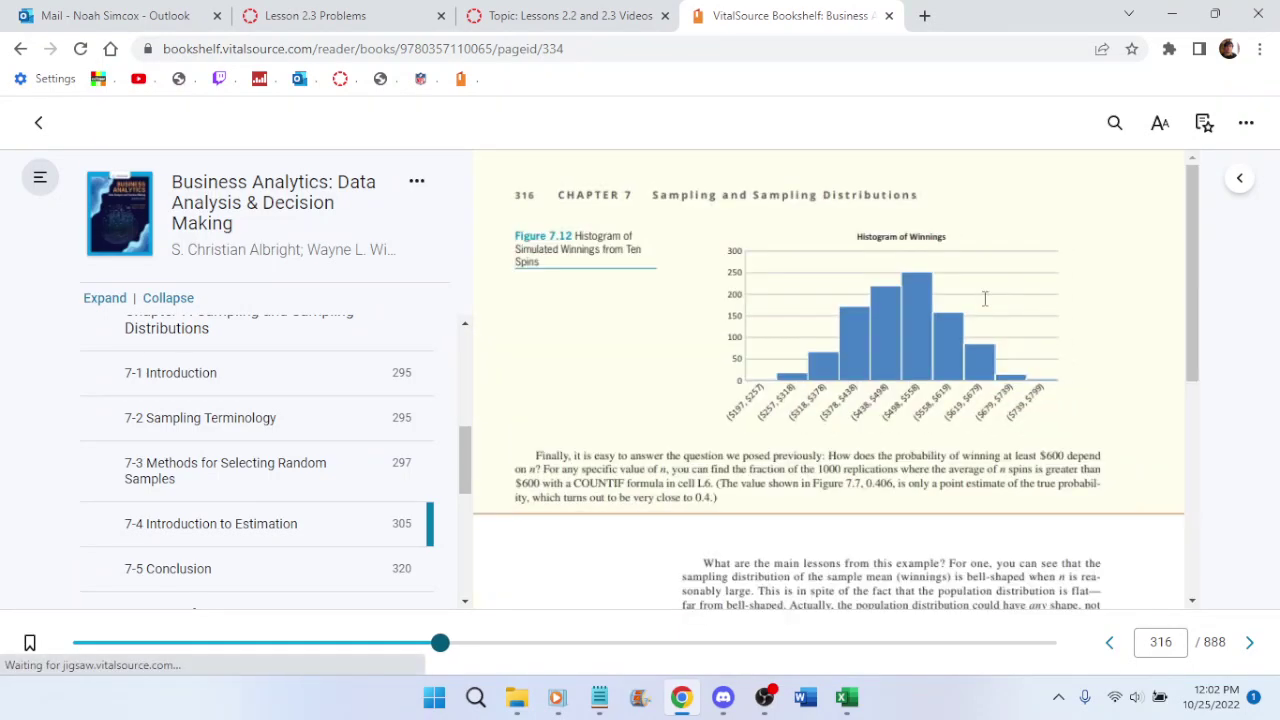
{"action": "scroll", "coordinate": [985, 298], "scroll_direction": "down", "scroll_amount": 12}
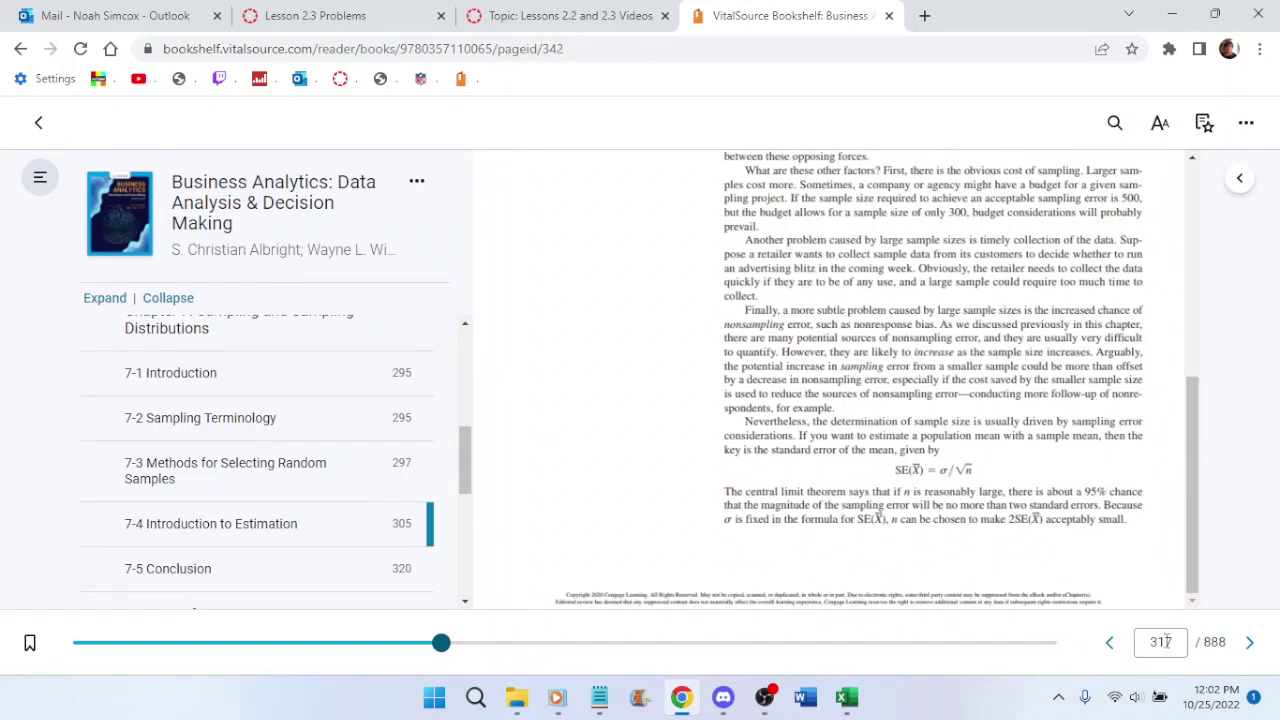
{"action": "scroll", "coordinate": [985, 461], "scroll_direction": "down", "scroll_amount": 5}
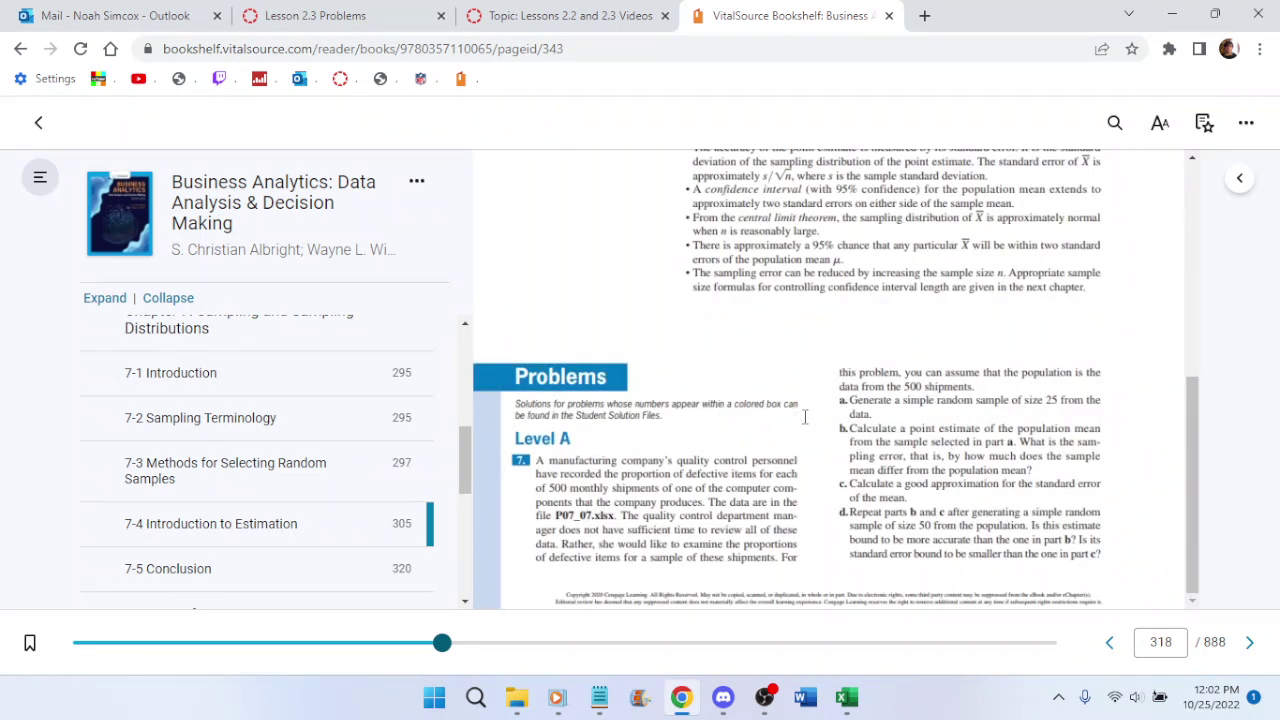
Compare the textbook page number with the page range given in the Lesson 2.3 Problems assignment
{"action": "scroll", "coordinate": [970, 350], "scroll_direction": "up", "scroll_amount": 4}
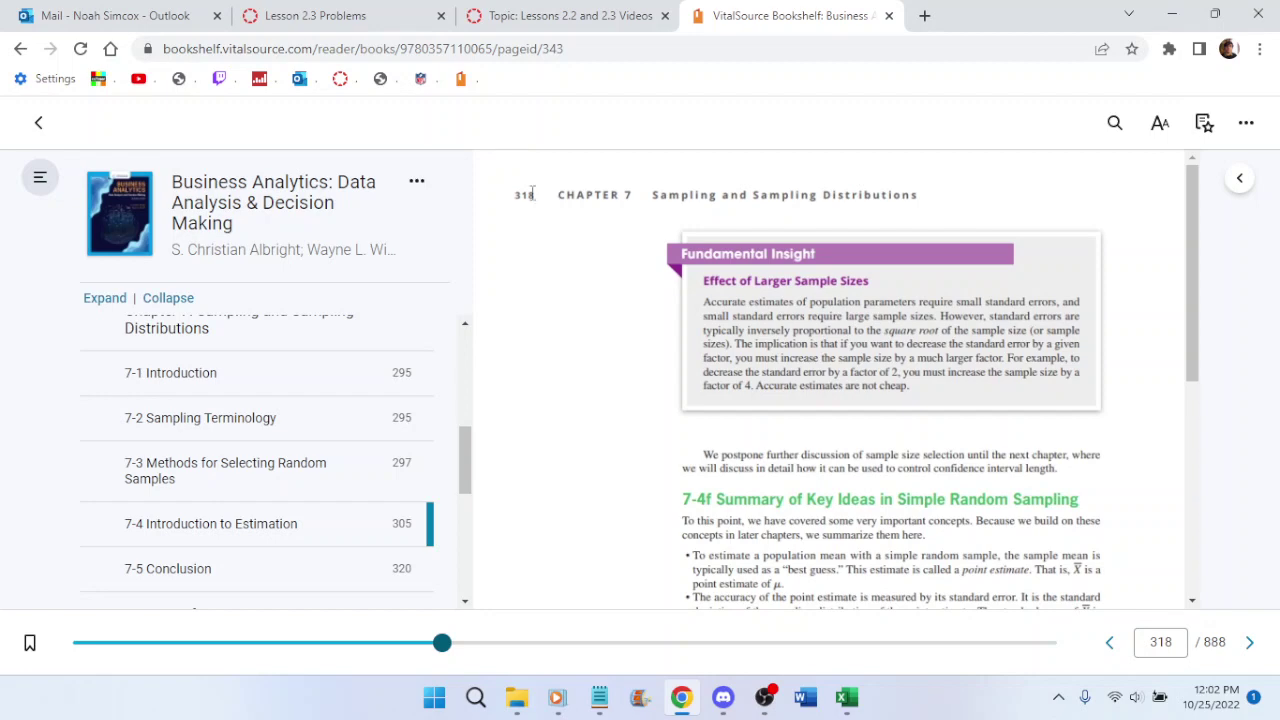
{"action": "left_click", "coordinate": [545, 16]}
{"action": "scroll", "coordinate": [480, 420], "scroll_direction": "up", "scroll_amount": 2}
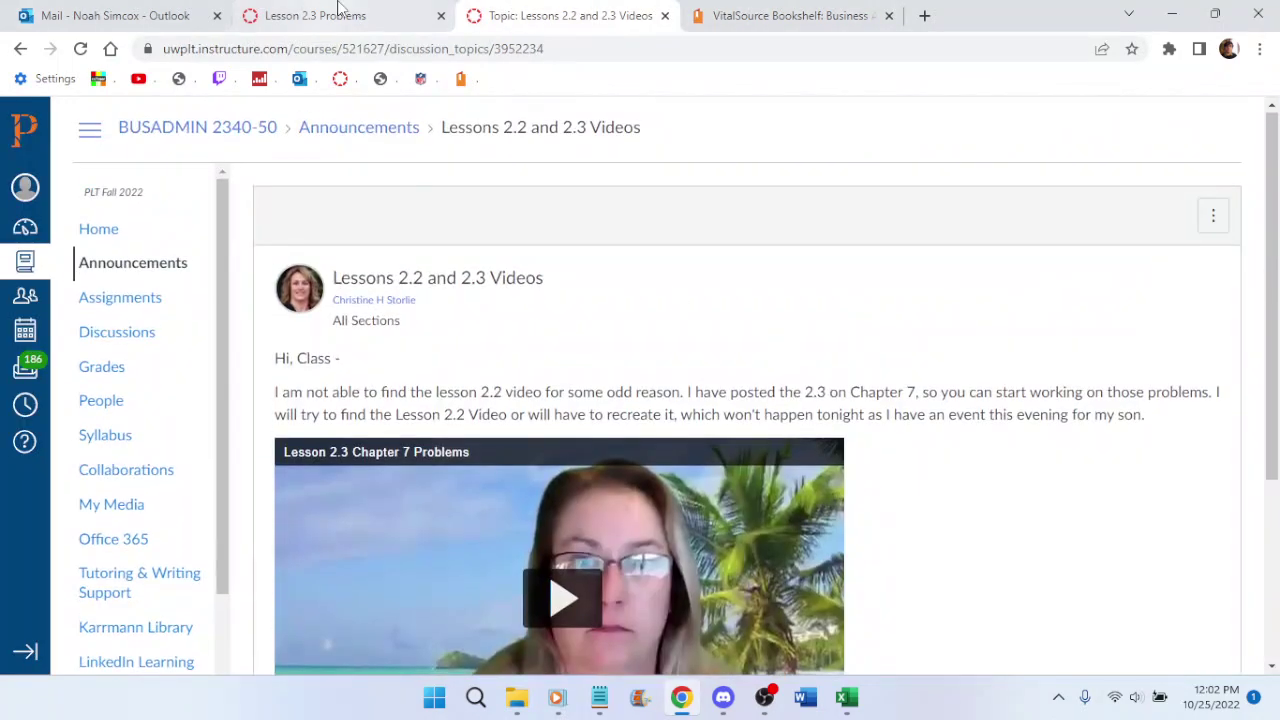
{"action": "left_click", "coordinate": [385, 12]}
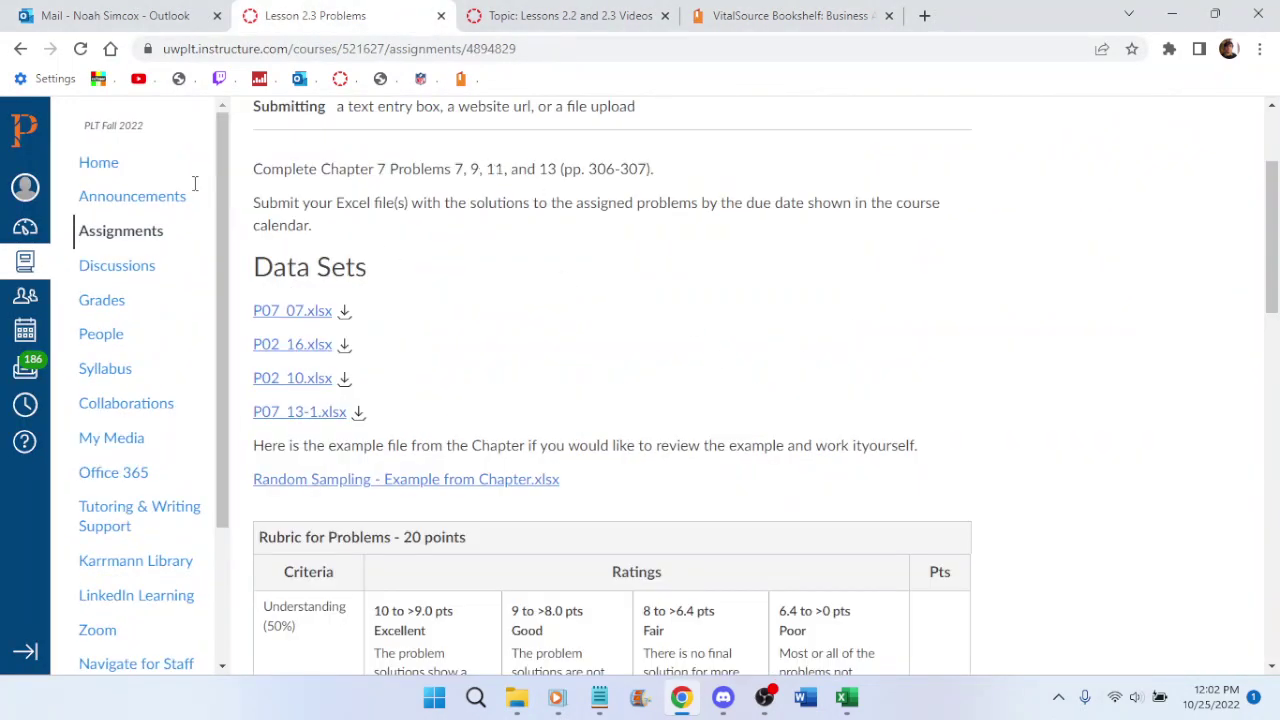
Return to the textbook, hide its table of contents and bring problem 7 on page 318 into full view
{"action": "left_click", "coordinate": [740, 15]}
{"action": "scroll", "coordinate": [927, 450], "scroll_direction": "down", "scroll_amount": 4}
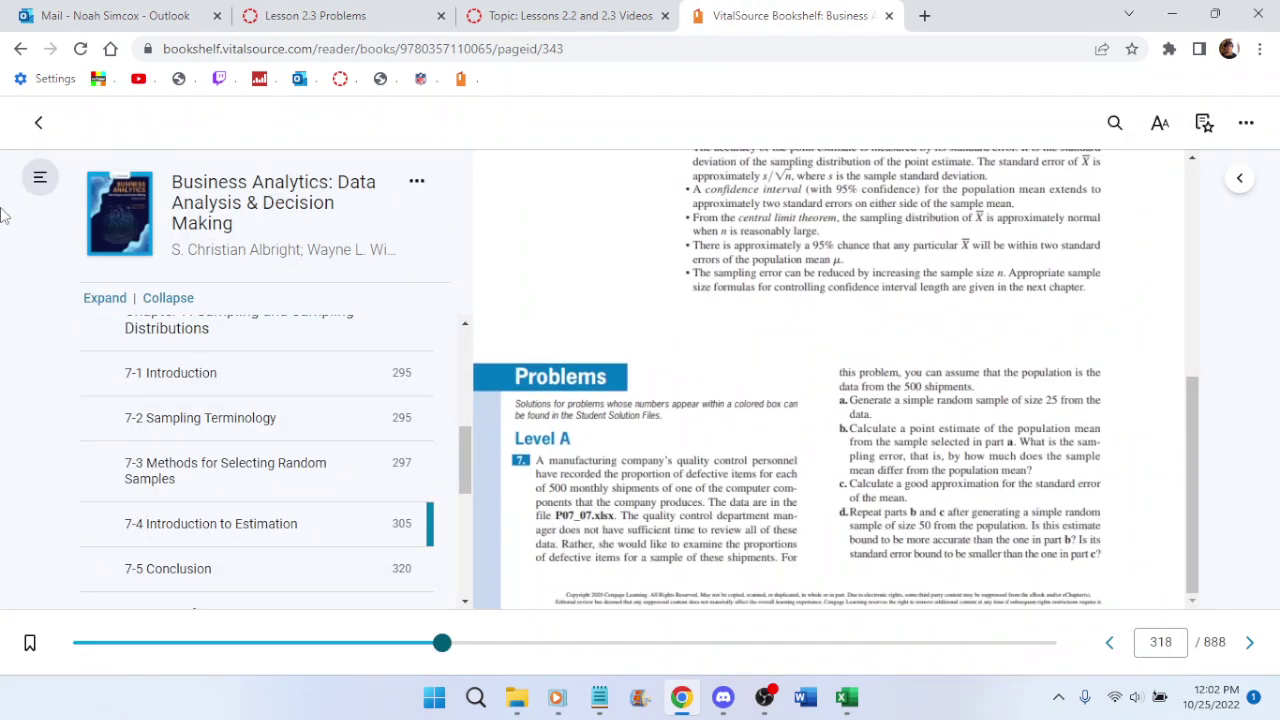
{"action": "left_click", "coordinate": [40, 177]}
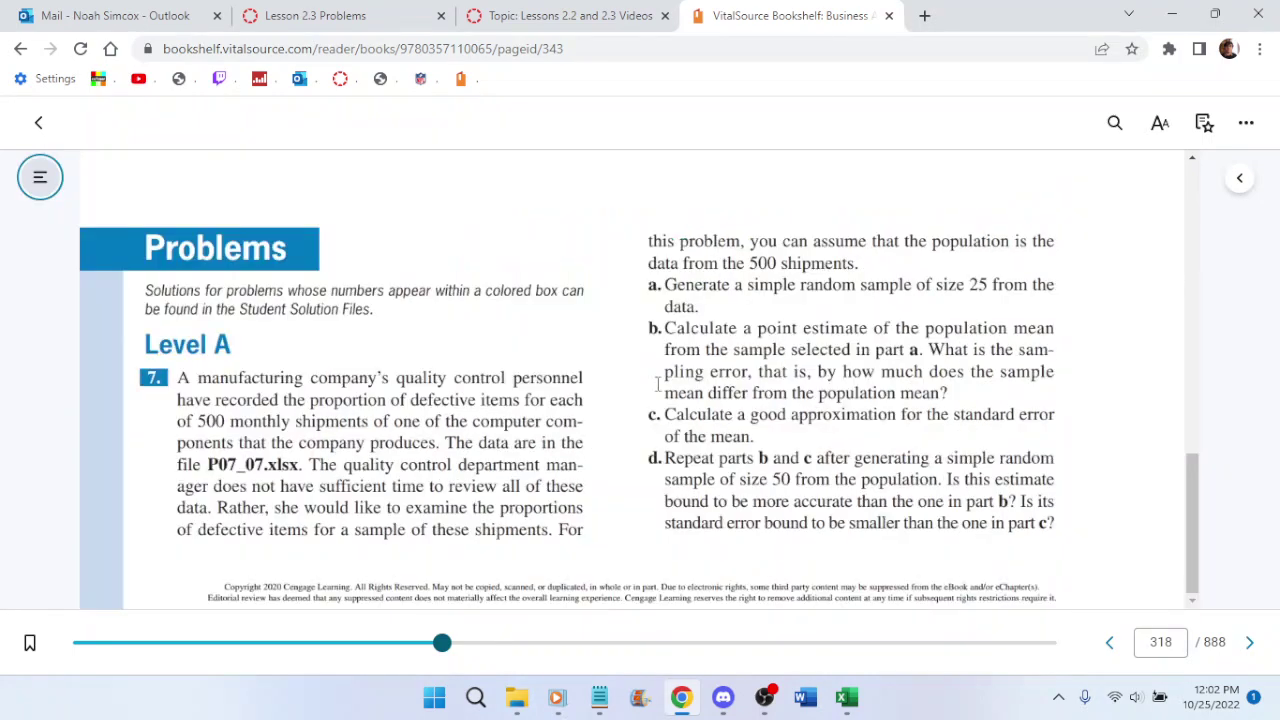
{"action": "scroll", "coordinate": [657, 383], "scroll_direction": "down", "scroll_amount": 10}
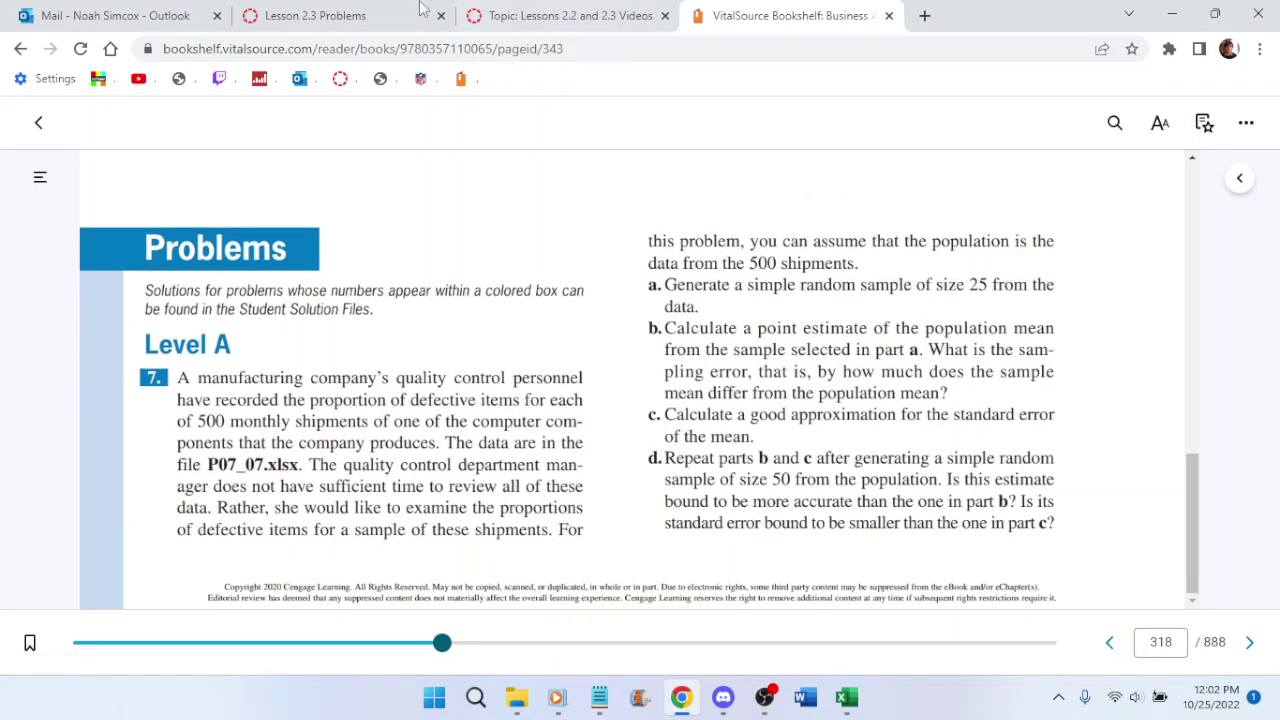
Download the P07_07.xlsx data set from the Lesson 2.3 Problems assignment and open it in Excel with editing enabled
{"action": "left_click", "coordinate": [552, 12]}
{"action": "left_click", "coordinate": [370, 12]}
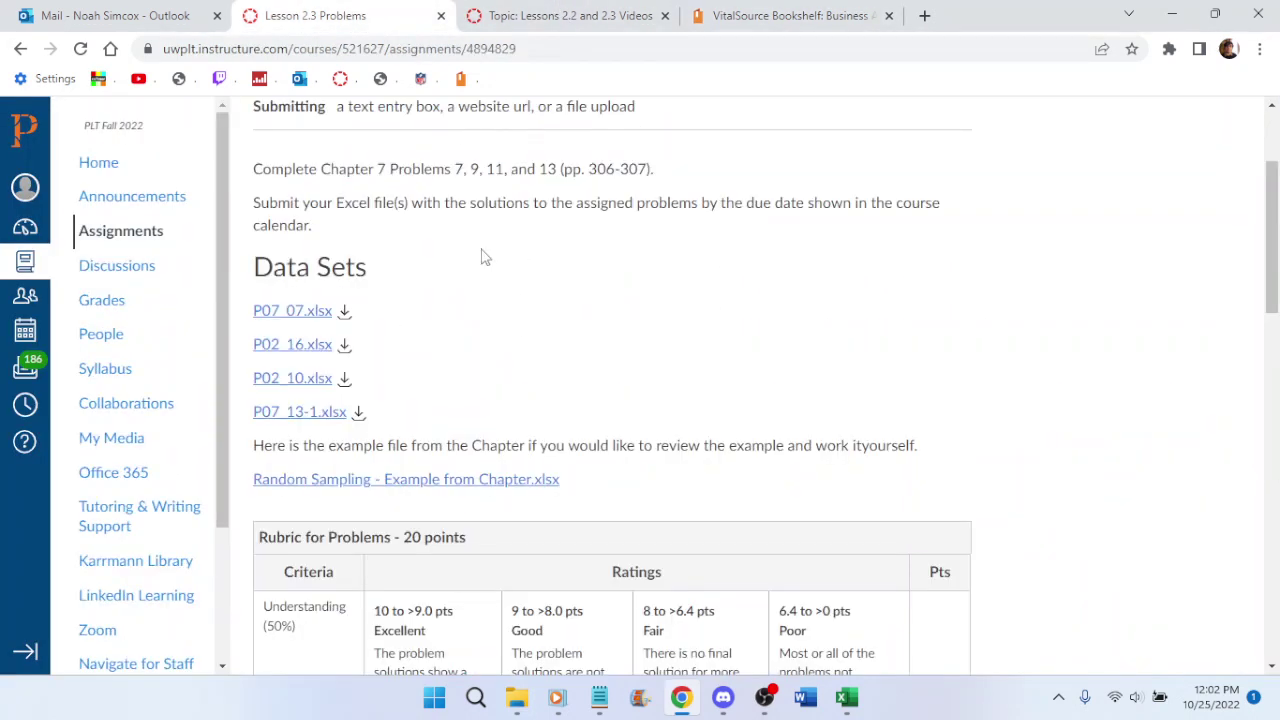
{"action": "left_click", "coordinate": [346, 315]}
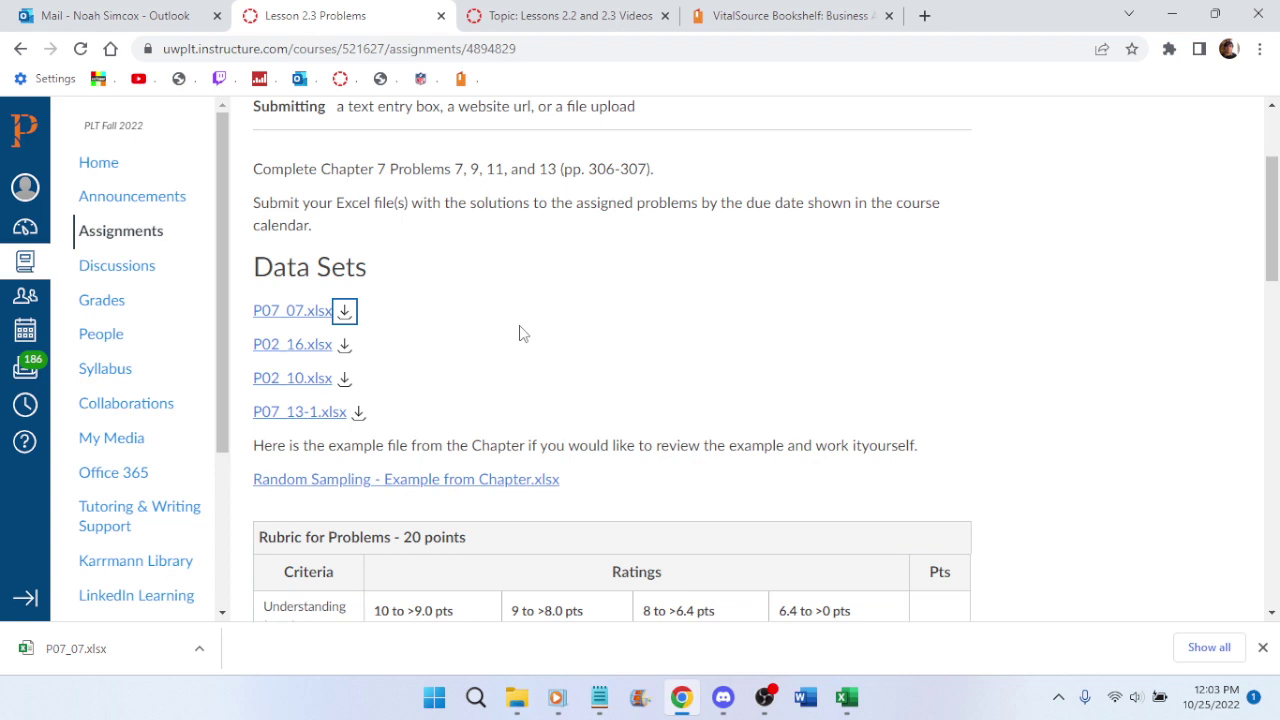
{"action": "left_click", "coordinate": [106, 649]}
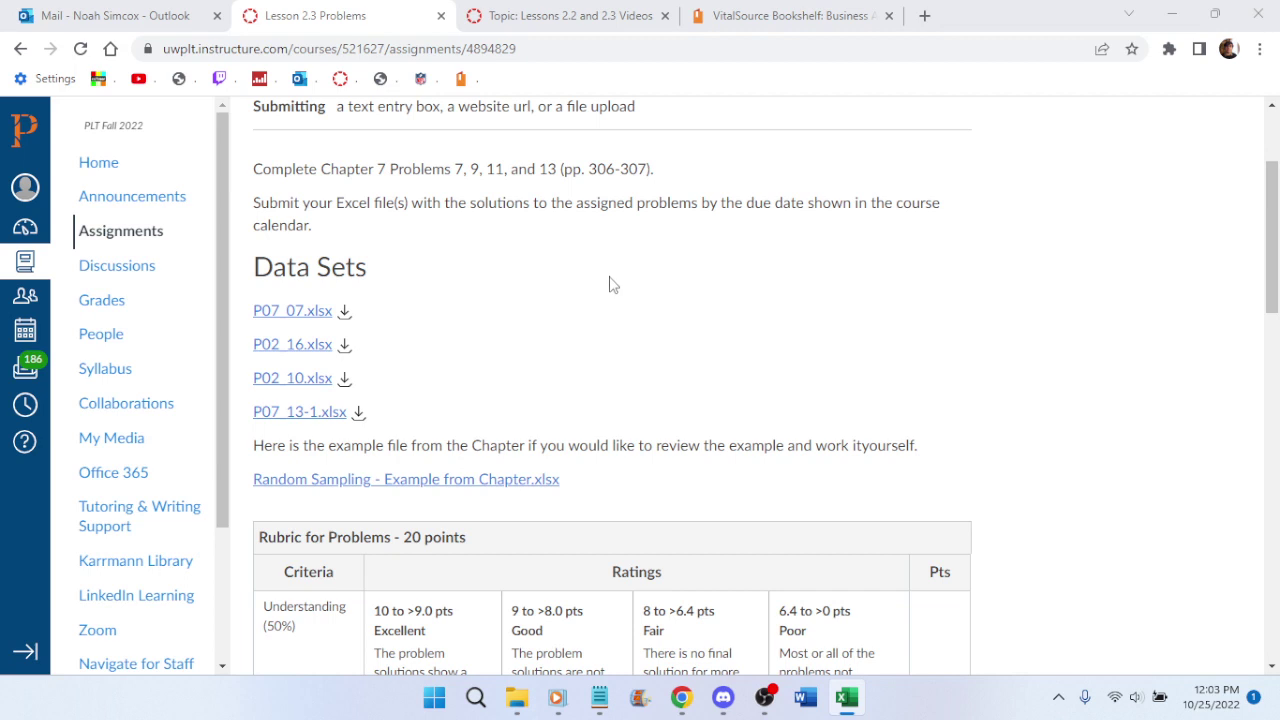
{"action": "scroll", "coordinate": [612, 285], "scroll_direction": "down", "scroll_amount": 1}
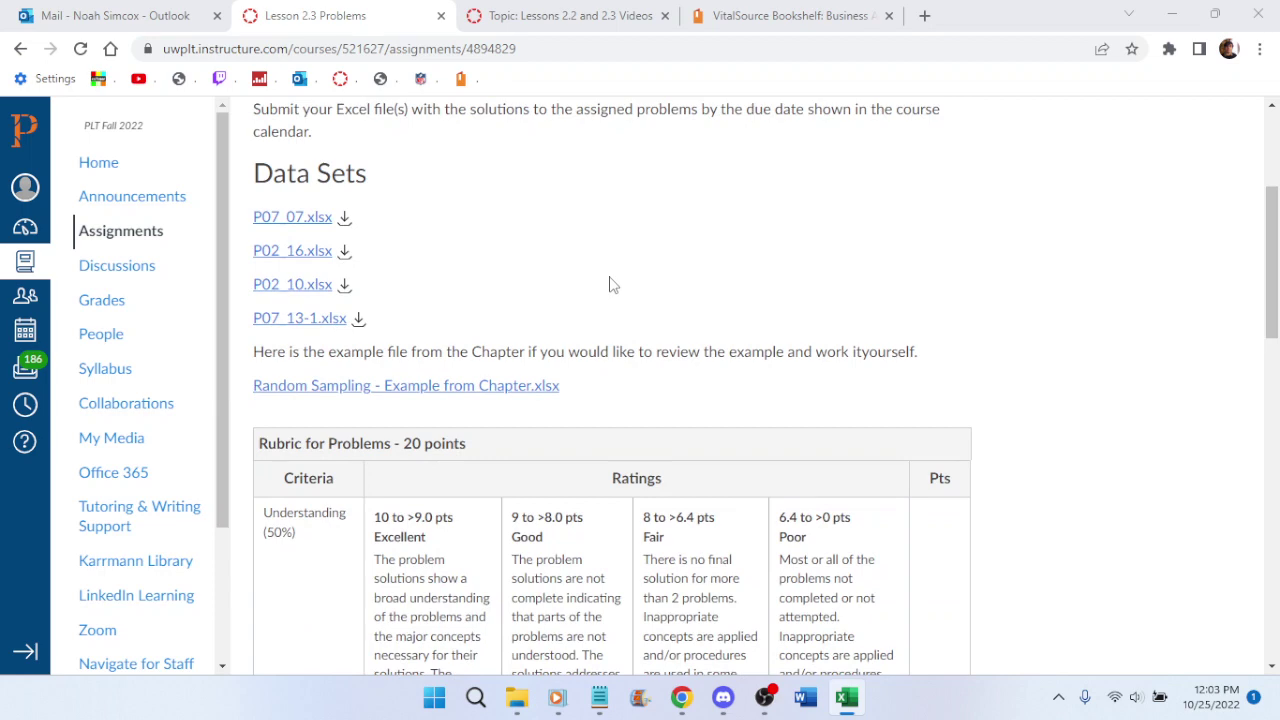
{"action": "scroll", "coordinate": [612, 285], "scroll_direction": "down", "scroll_amount": 3}
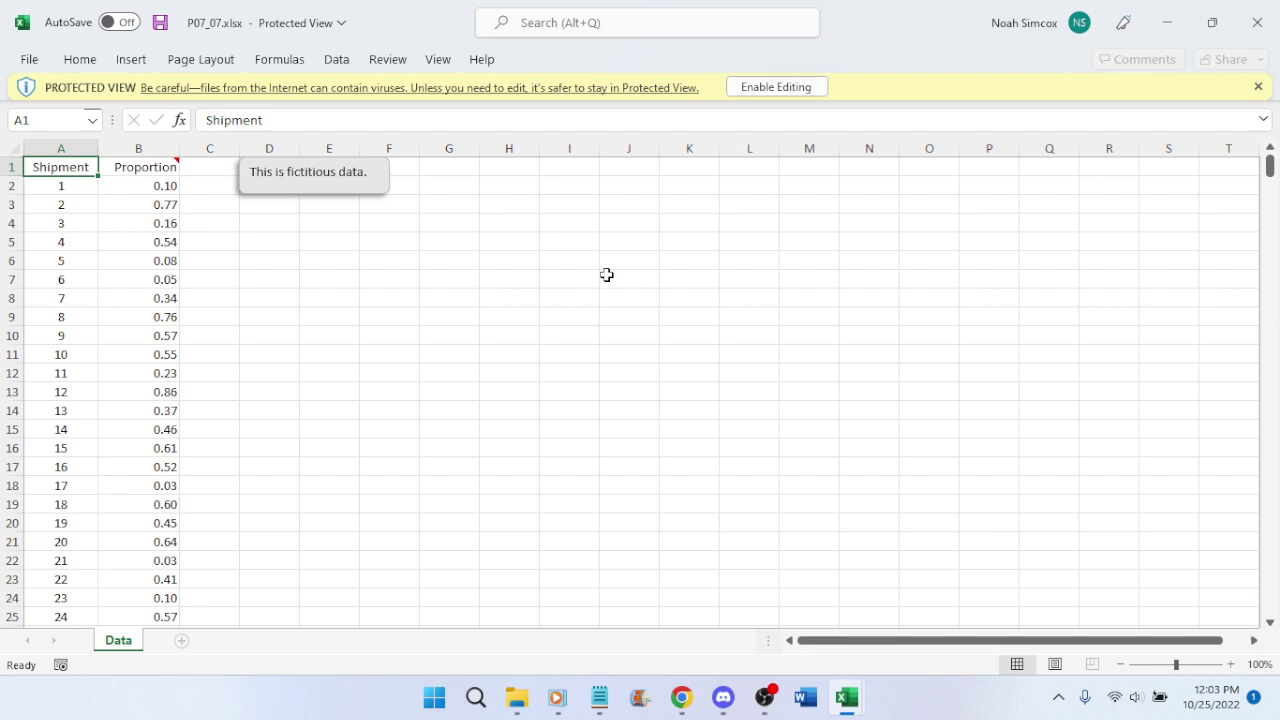
{"action": "left_click", "coordinate": [776, 86]}
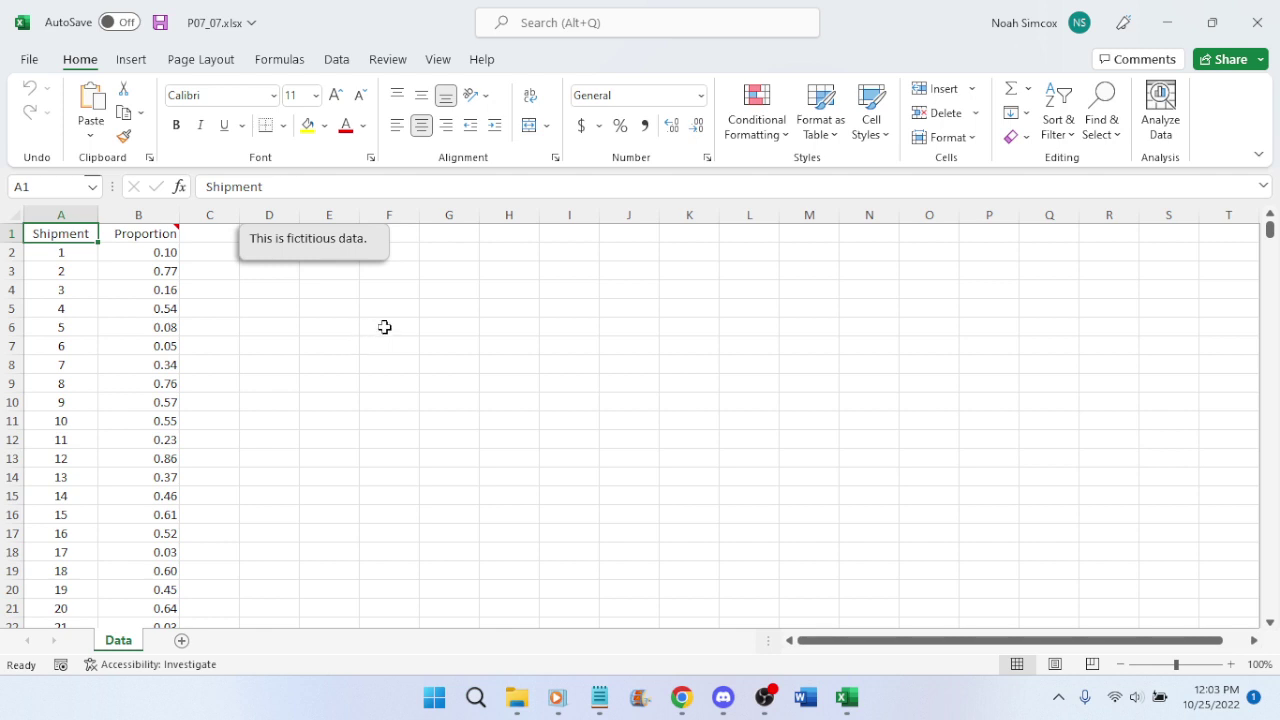
Check the workbook "federal income tax ch 7 in class problems.xlsx" for content and close it
{"action": "mouse_move", "coordinate": [846, 698]}
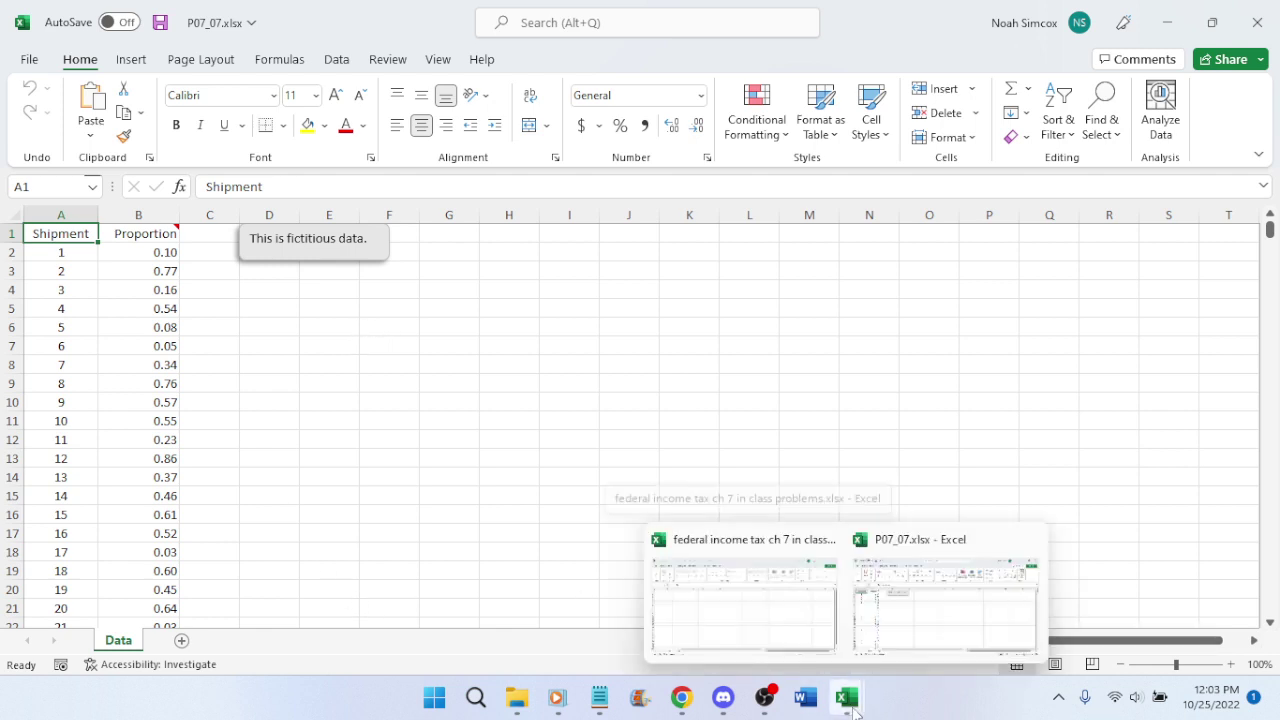
{"action": "left_click", "coordinate": [730, 585]}
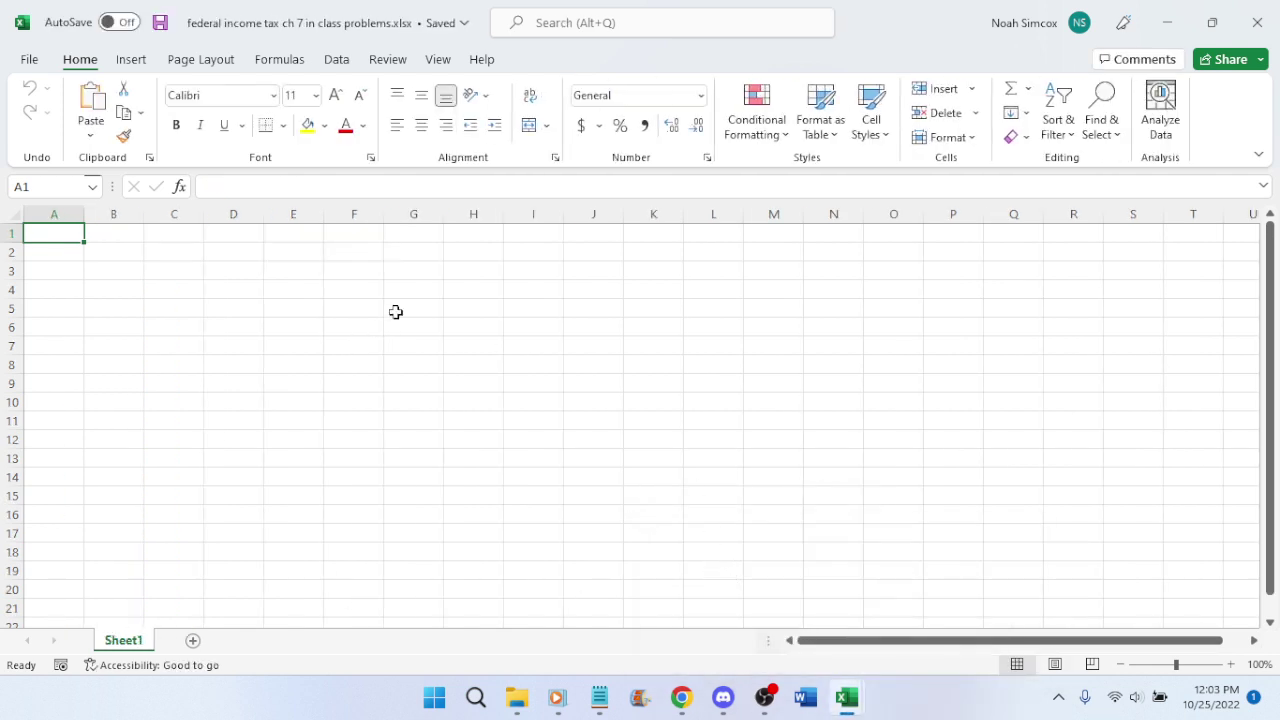
{"action": "scroll", "coordinate": [399, 352], "scroll_direction": "down", "scroll_amount": 3}
{"action": "scroll", "coordinate": [410, 360], "scroll_direction": "up", "scroll_amount": 3}
{"action": "left_click", "coordinate": [1257, 22]}
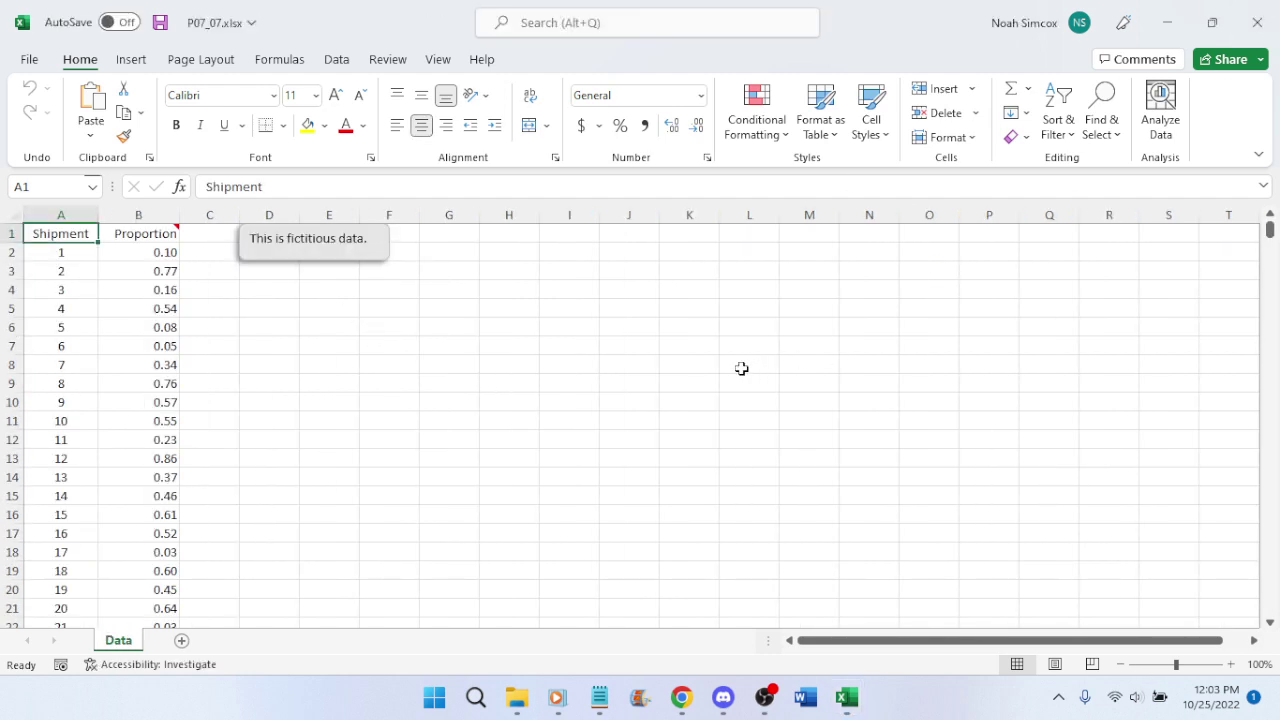
Review the assignment in Chrome and read textbook problem 7 alongside the shipment data in P07_07.xlsx
{"action": "left_click", "coordinate": [681, 697]}
{"action": "scroll", "coordinate": [1003, 366], "scroll_direction": "up", "scroll_amount": 10}
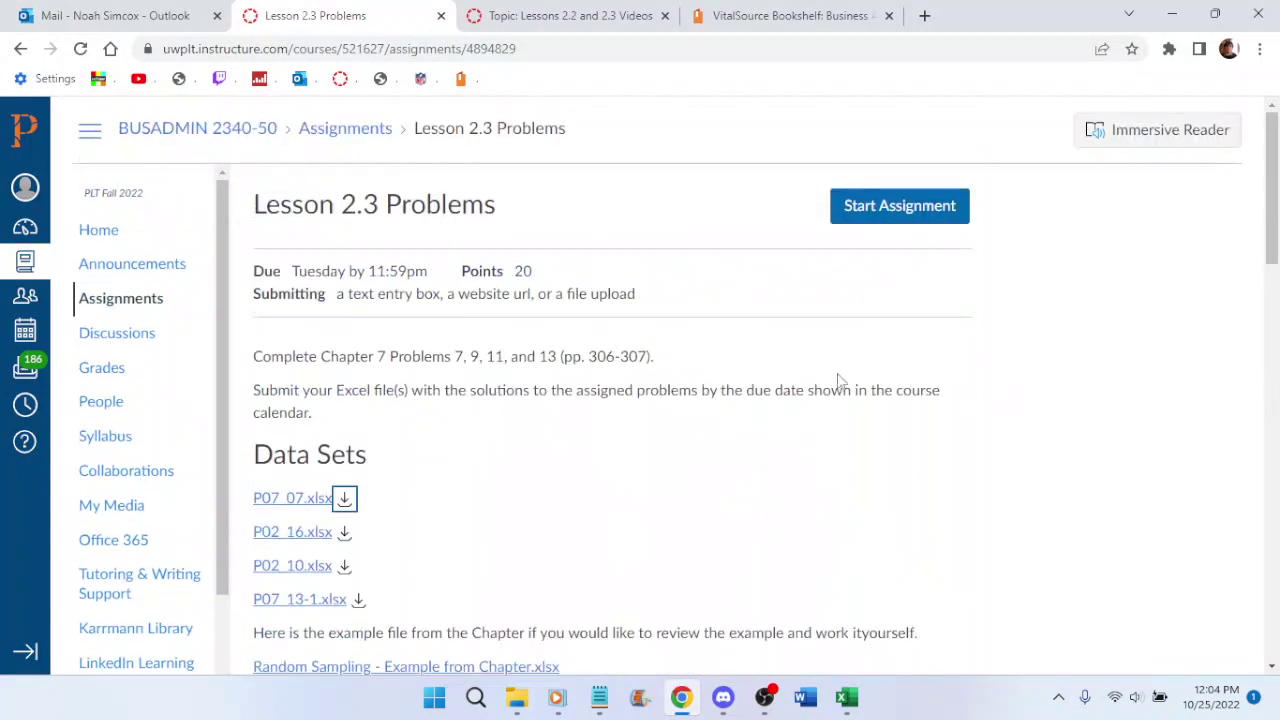
{"action": "left_click", "coordinate": [613, 12]}
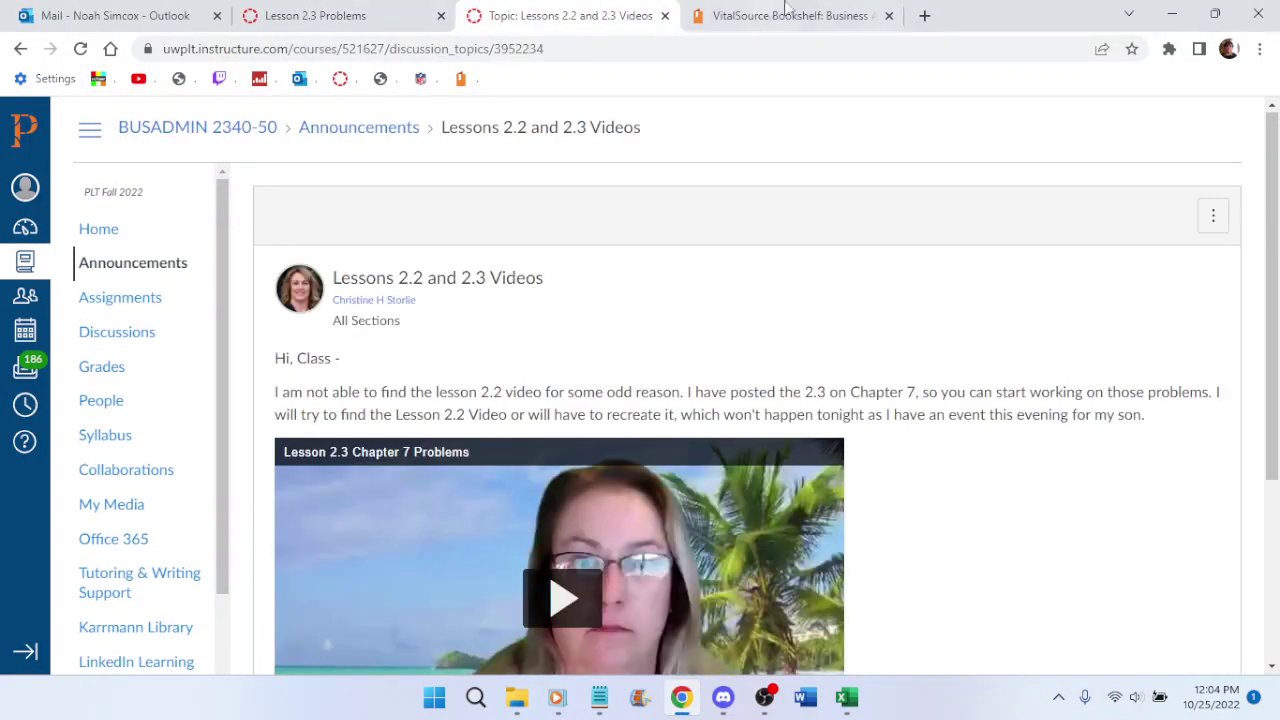
{"action": "left_click", "coordinate": [790, 15]}
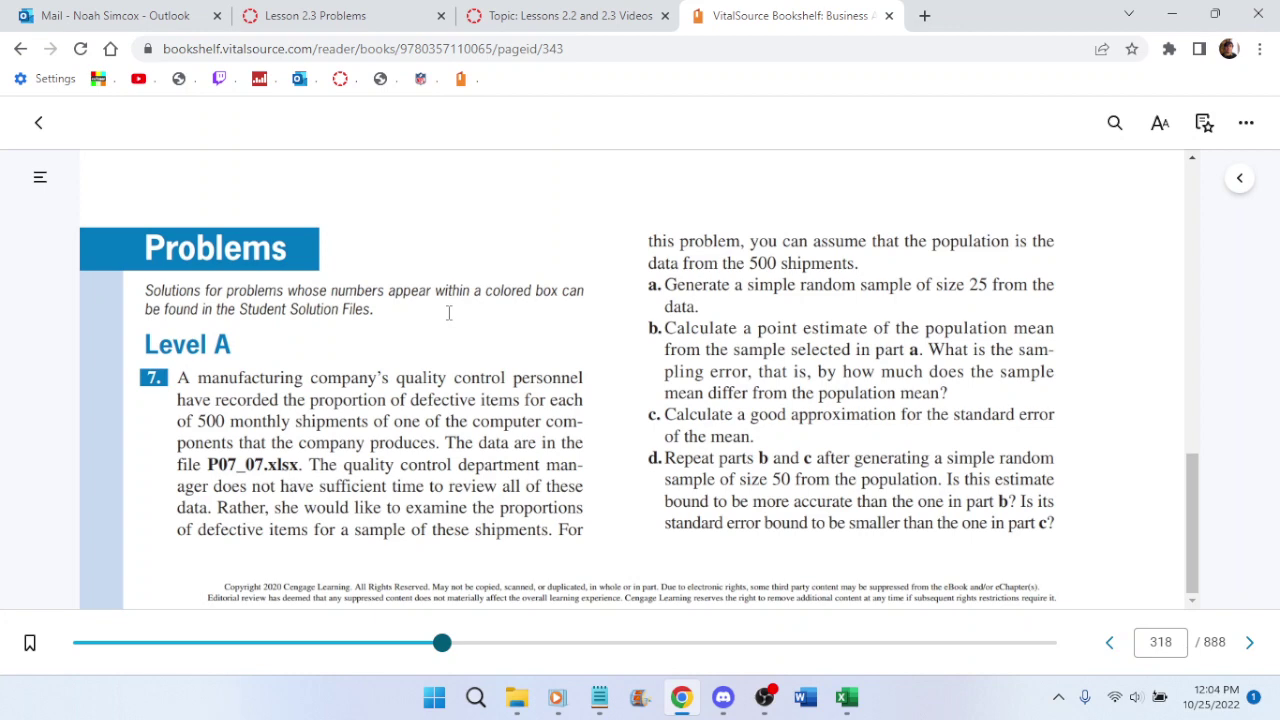
{"action": "left_click", "coordinate": [850, 702]}
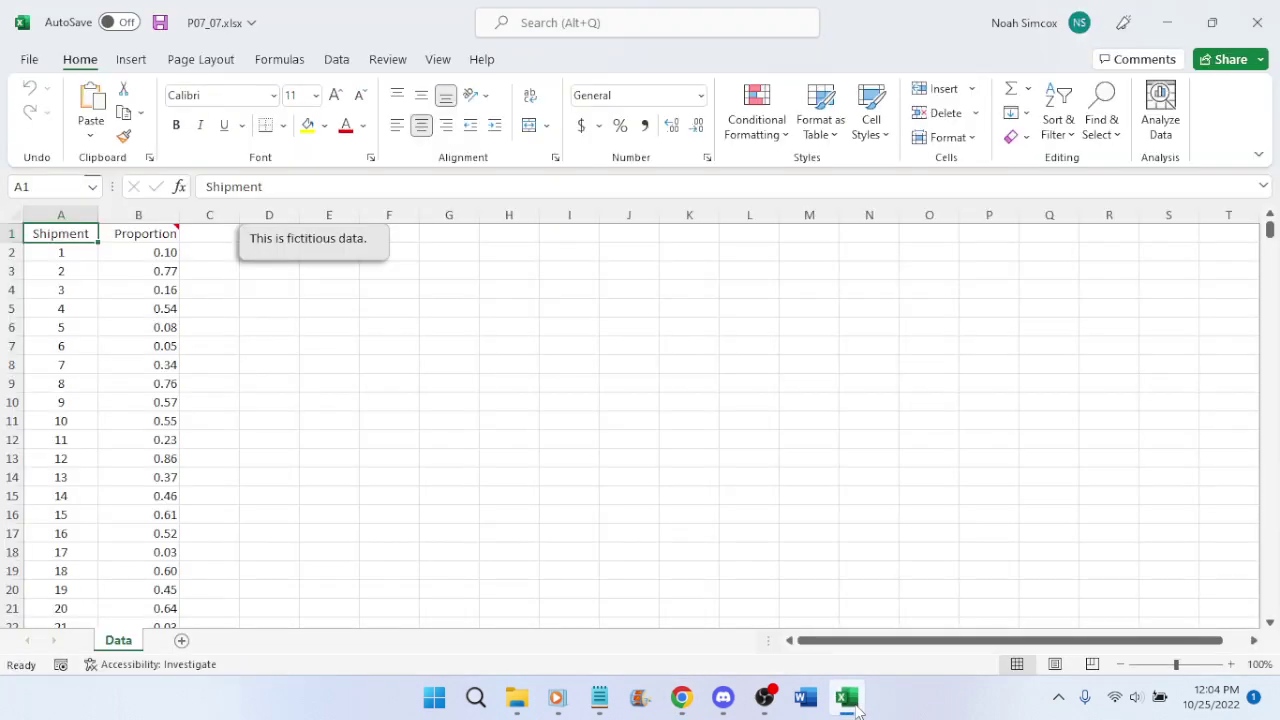
{"action": "left_click", "coordinate": [853, 704]}
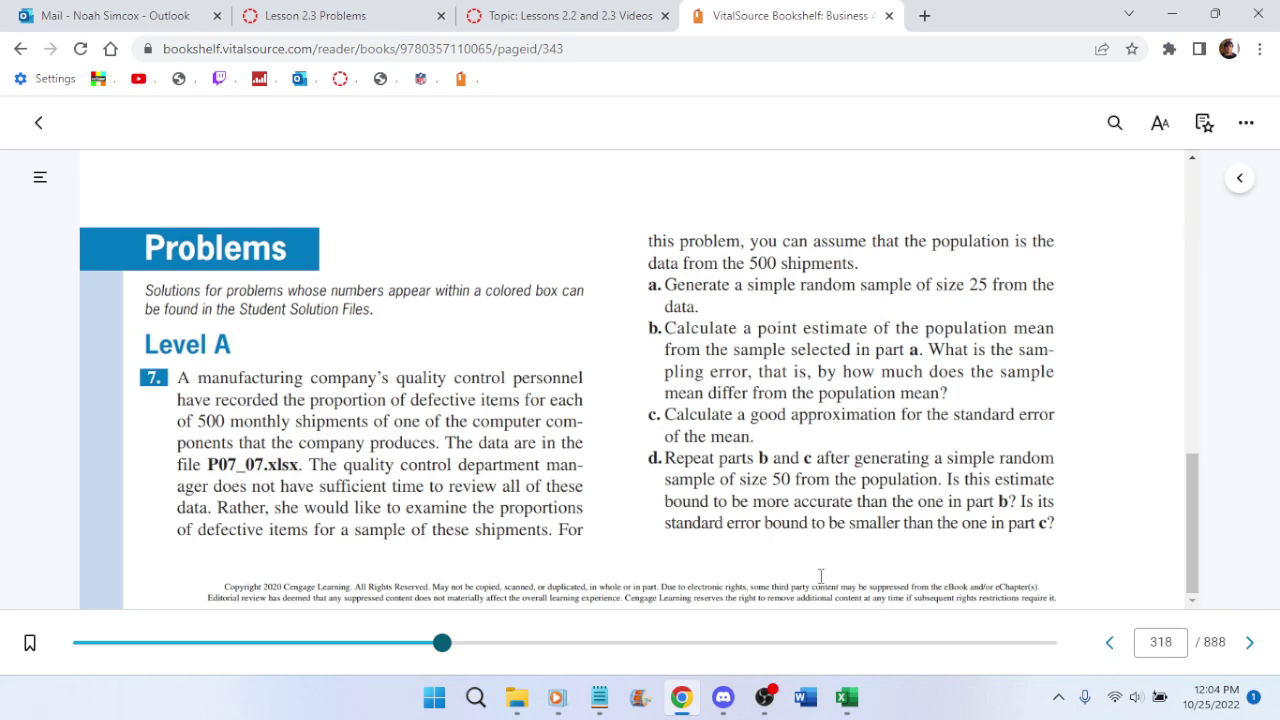
{"action": "left_click", "coordinate": [848, 697]}
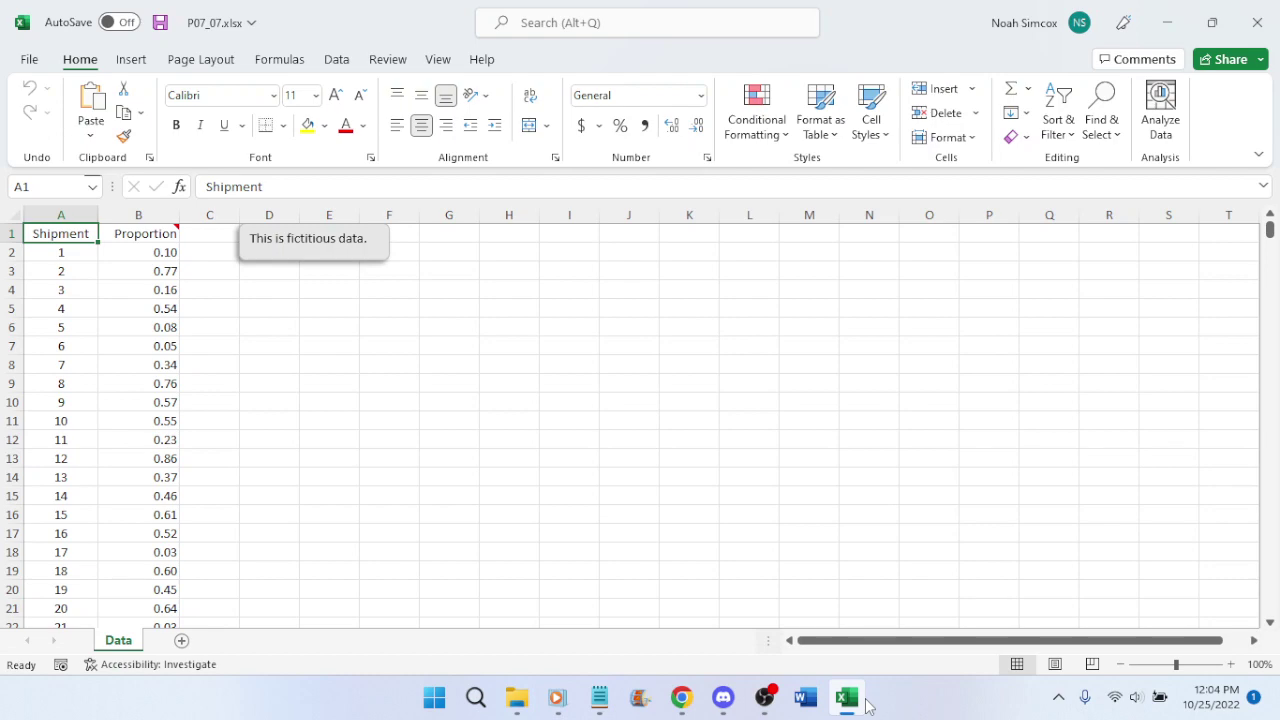
{"action": "left_click", "coordinate": [867, 703]}
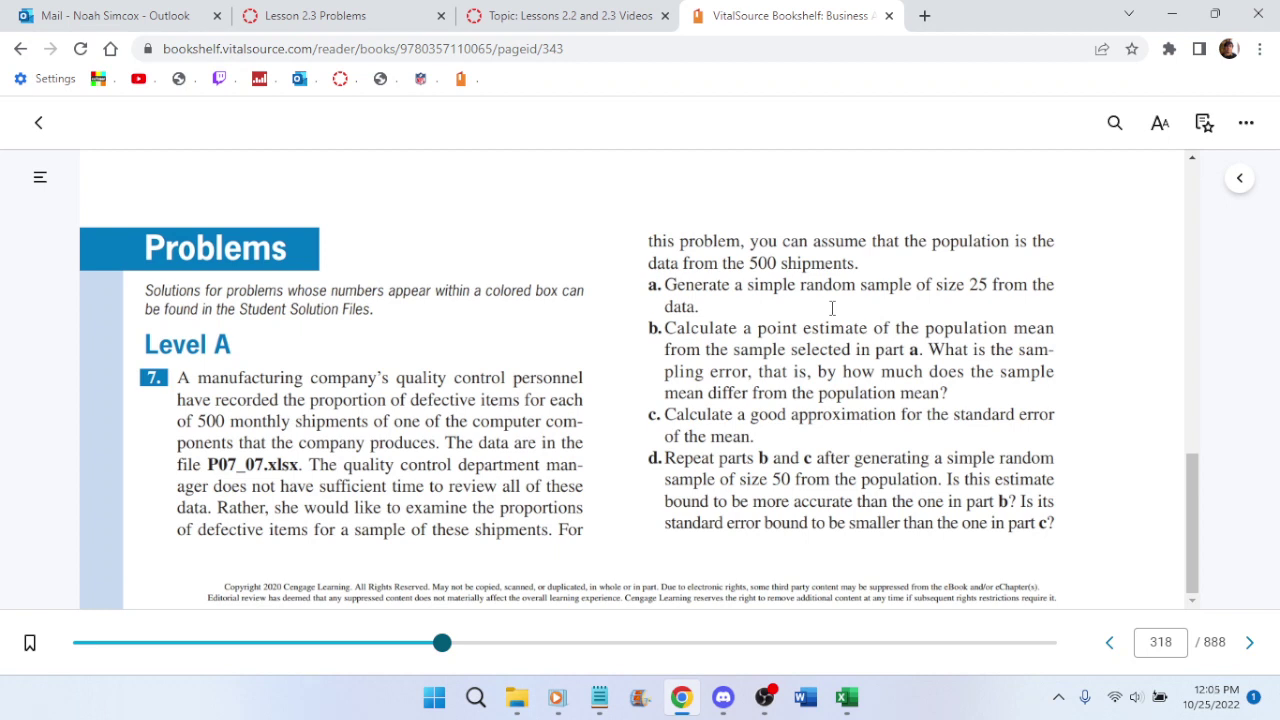
Play the "Lesson 2.3 Chapter 7 Problems" video from the Lessons 2.2 and 2.3 Videos announcement in full screen
{"action": "left_click", "coordinate": [565, 16]}
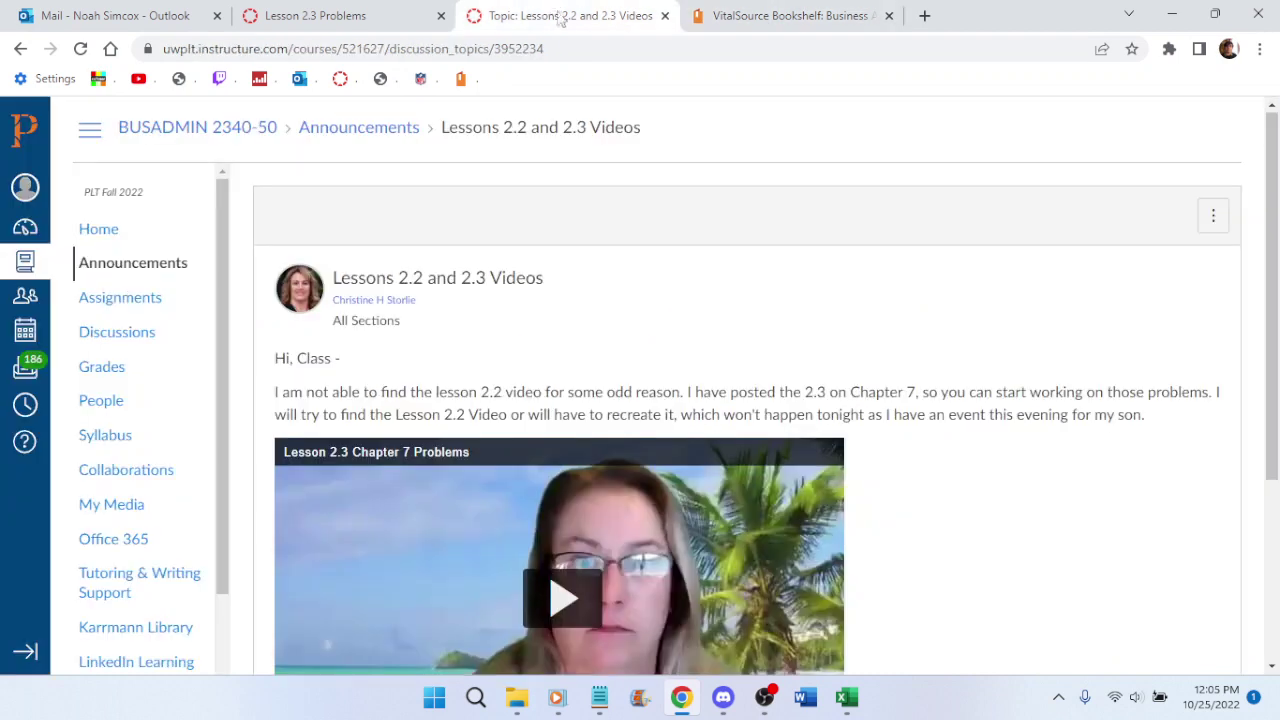
{"action": "scroll", "coordinate": [580, 512], "scroll_direction": "down", "scroll_amount": 1}
{"action": "left_click", "coordinate": [562, 505]}
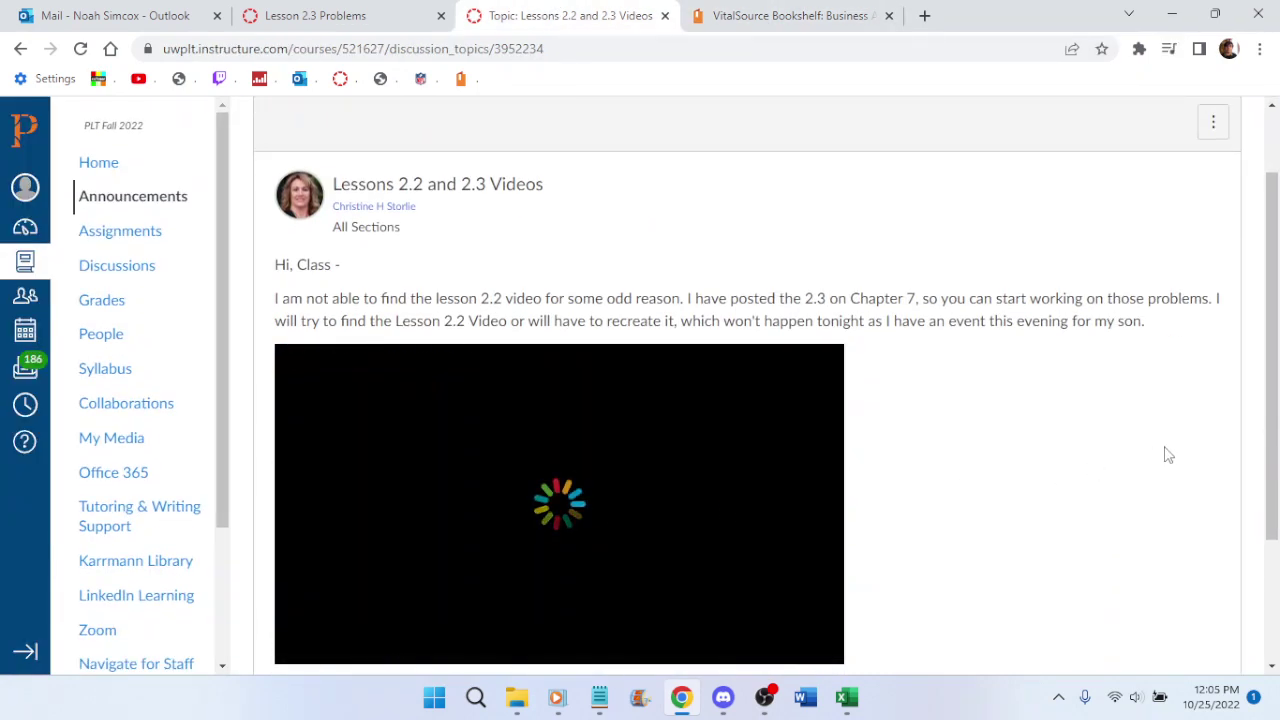
{"action": "scroll", "coordinate": [1074, 446], "scroll_direction": "down", "scroll_amount": 1}
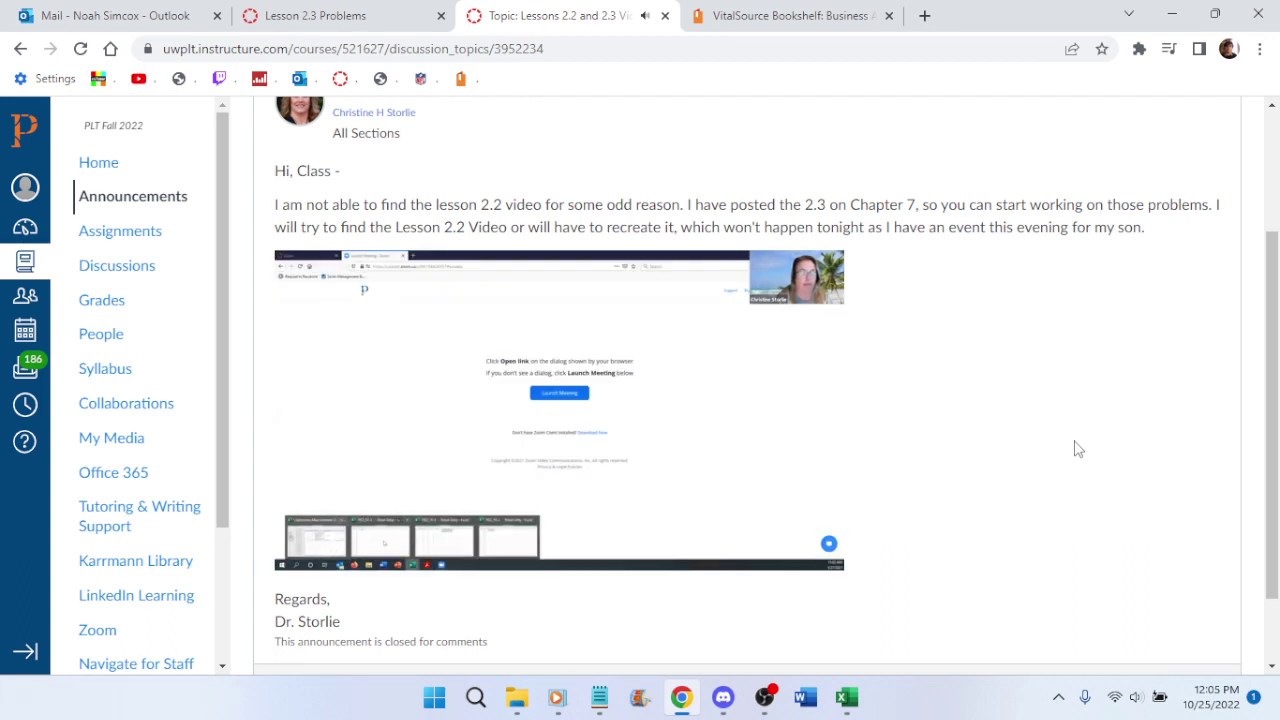
{"action": "left_click", "coordinate": [829, 557]}
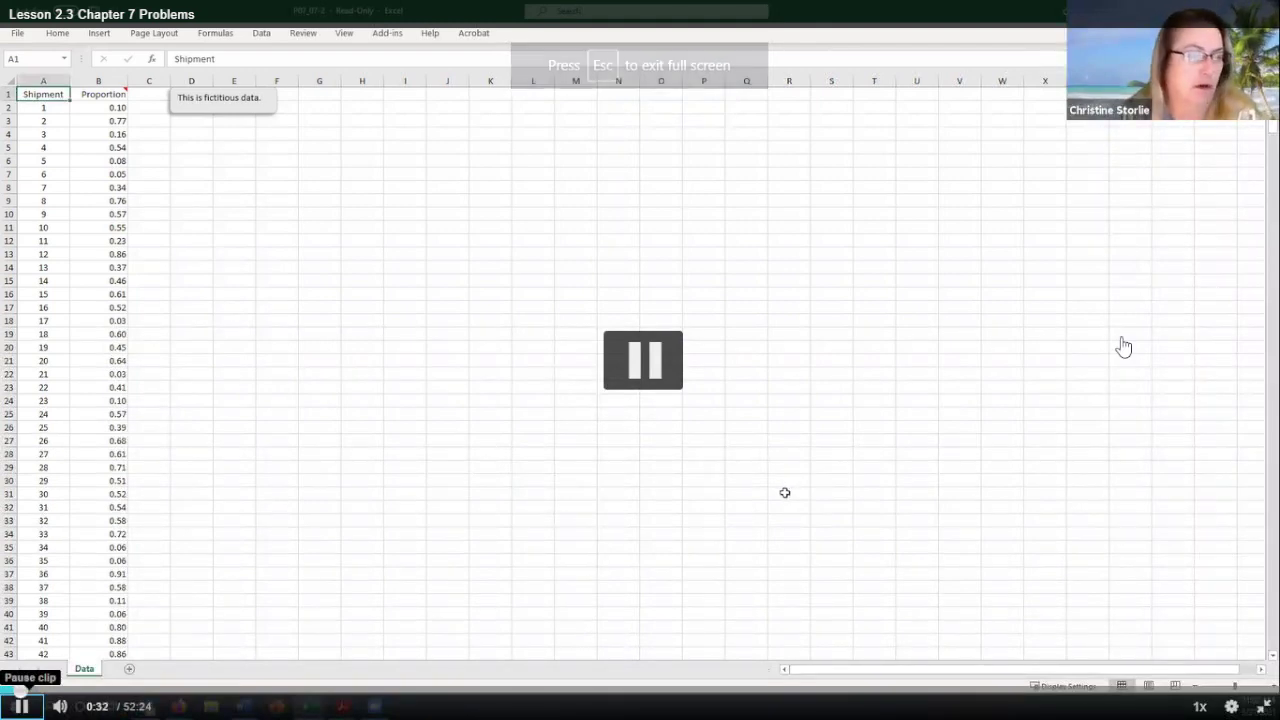
Raise the system volume while the lesson video plays in full screen
{"action": "key", "text": "XF86AudioRaiseVolume"}
{"action": "key", "text": "XF86AudioRaiseVolume"}
{"action": "key", "text": "XF86AudioRaiseVolume"}
{"action": "key", "text": "XF86AudioRaiseVolume"}
{"action": "key", "text": "XF86AudioRaiseVolume"}
{"action": "key", "text": "XF86AudioRaiseVolume"}
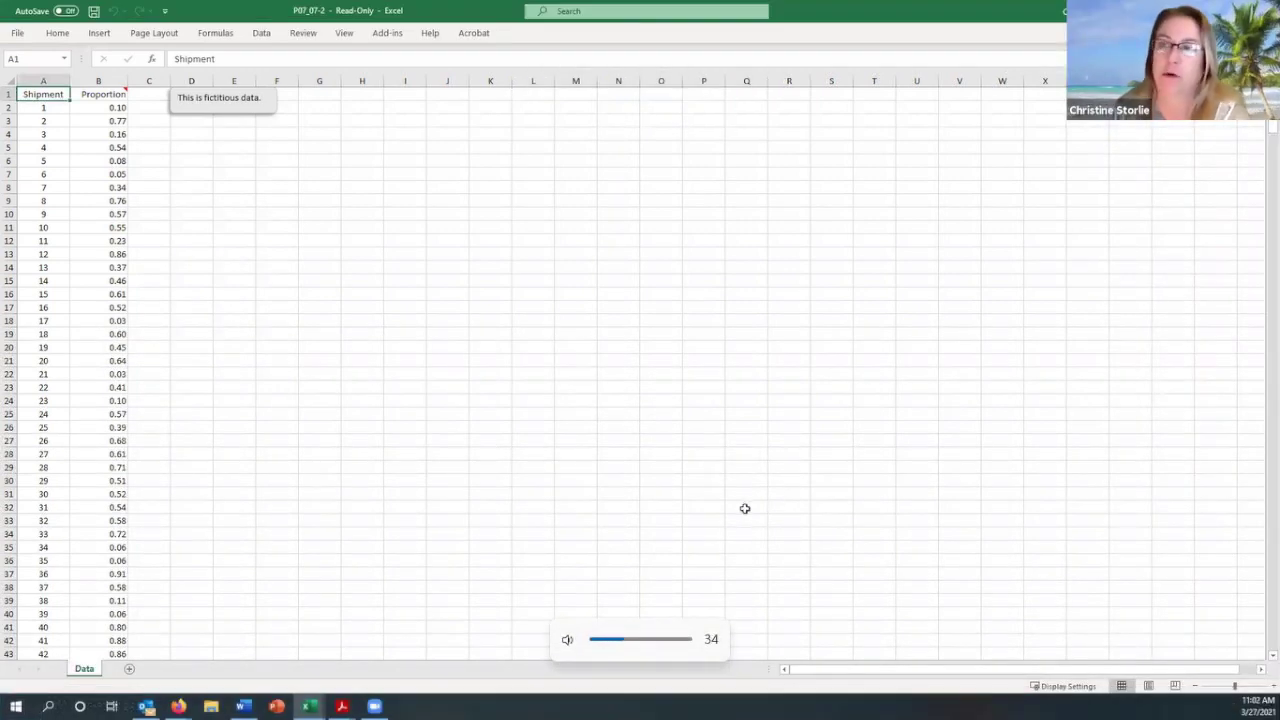
{"action": "key", "text": "XF86AudioRaiseVolume"}
{"action": "key", "text": "XF86AudioRaiseVolume"}
{"action": "key", "text": "XF86AudioRaiseVolume"}
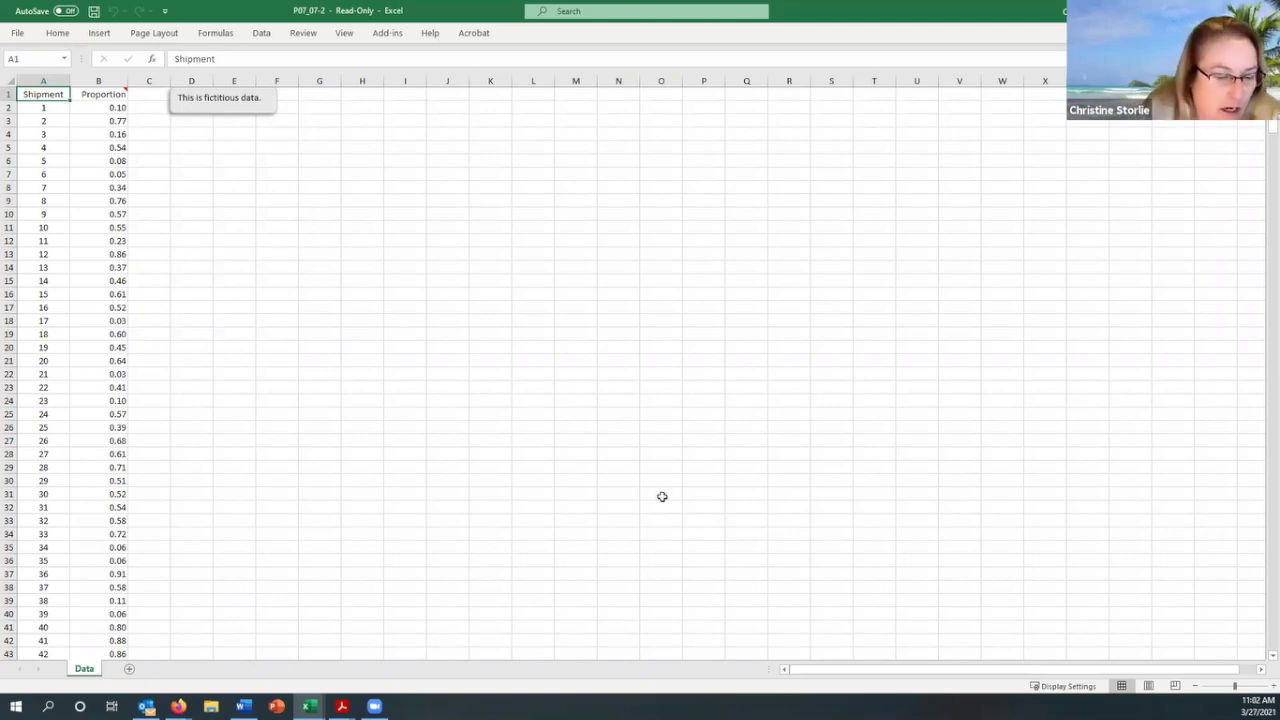
Check the Lesson 2.3 Problems assignment page and return to the lesson video in full screen
{"action": "key", "text": "Escape"}
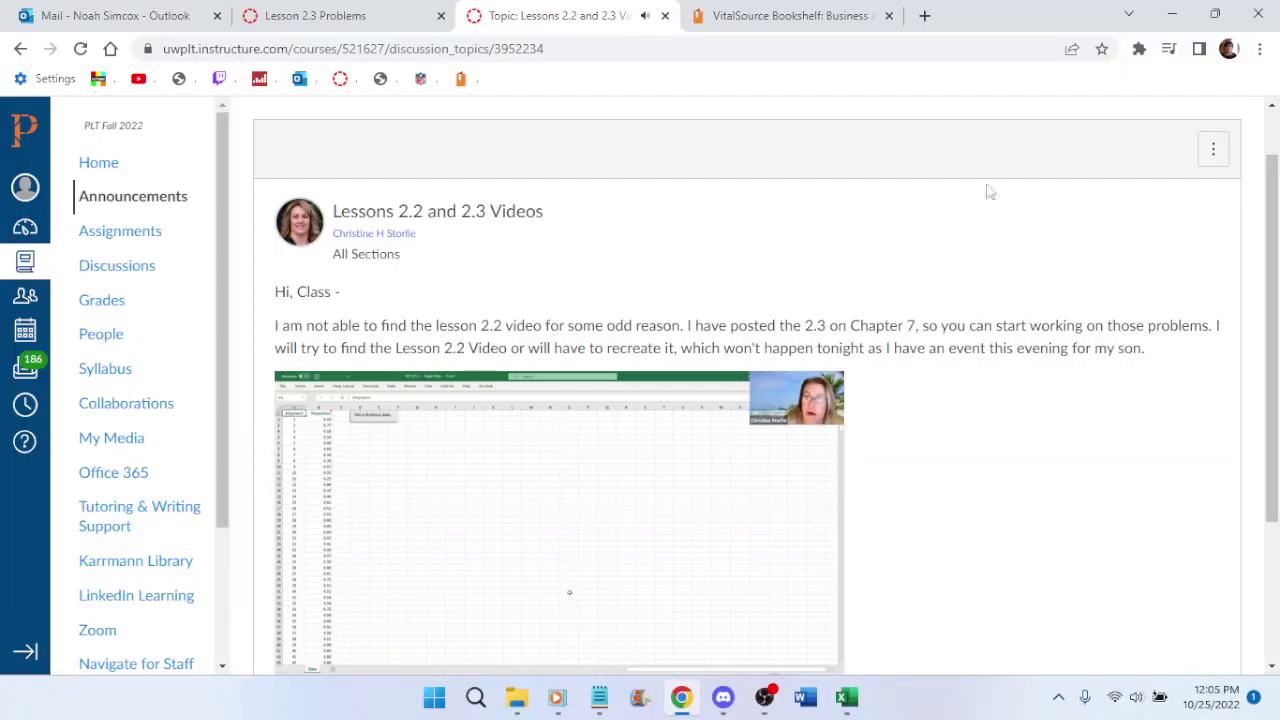
{"action": "left_click", "coordinate": [315, 15]}
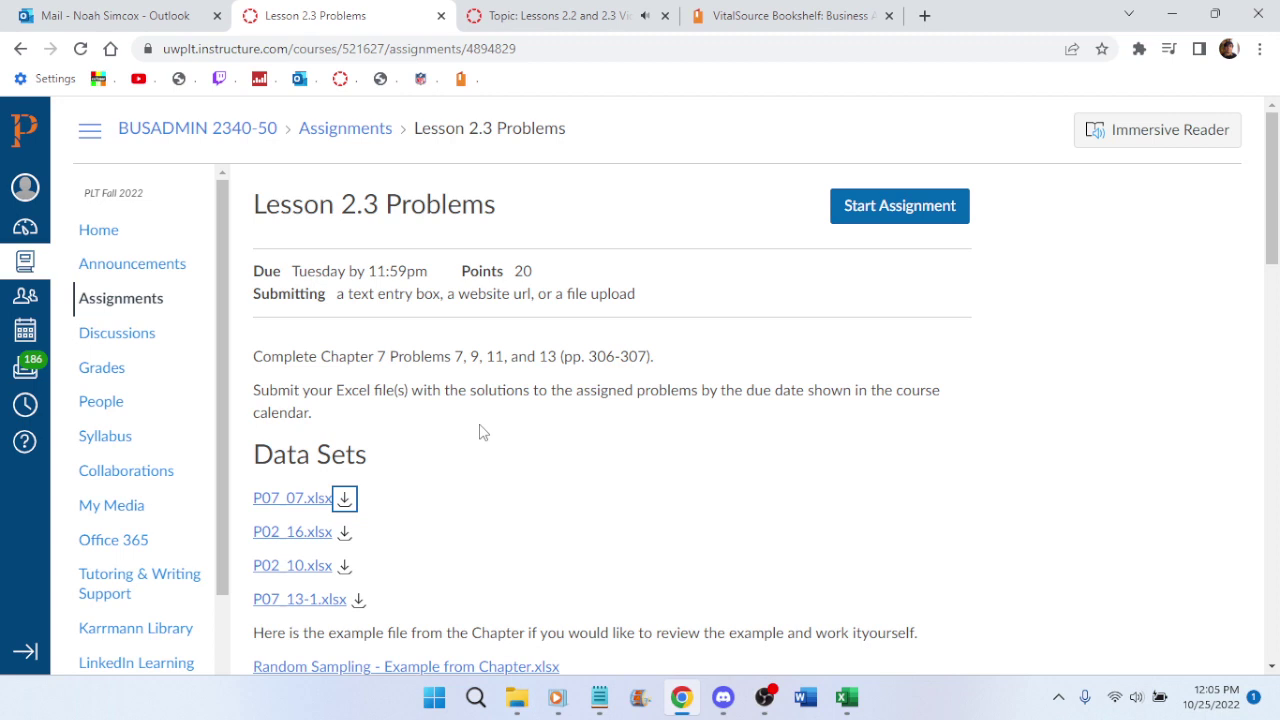
{"action": "left_click", "coordinate": [590, 12]}
{"action": "scroll", "coordinate": [837, 513], "scroll_direction": "down", "scroll_amount": 2}
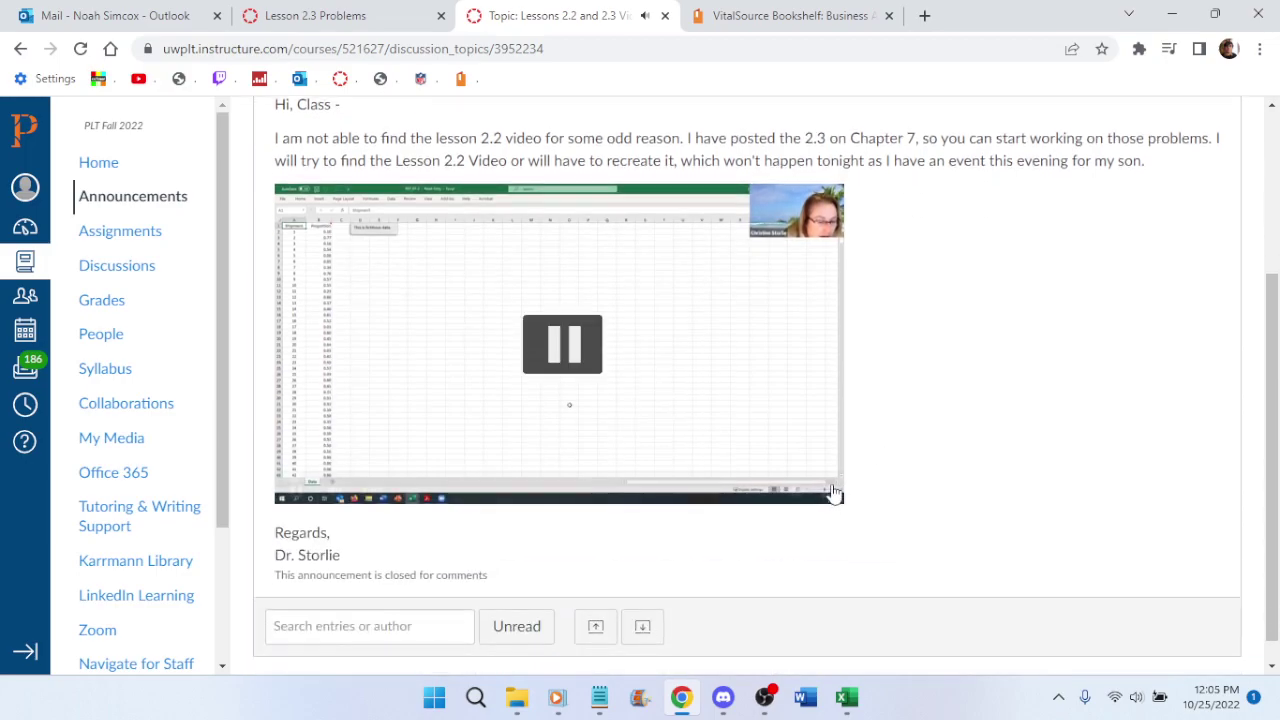
{"action": "left_click", "coordinate": [829, 490]}
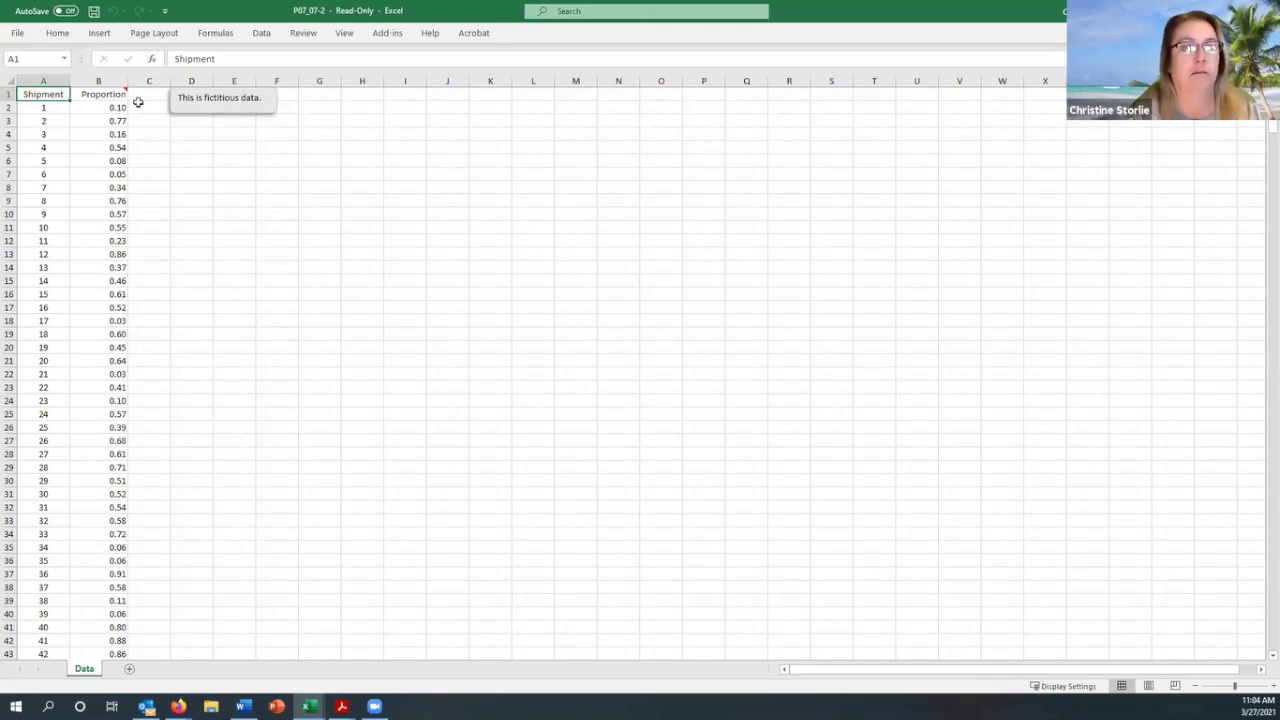
{"action": "mouse_move", "coordinate": [116, 95]}
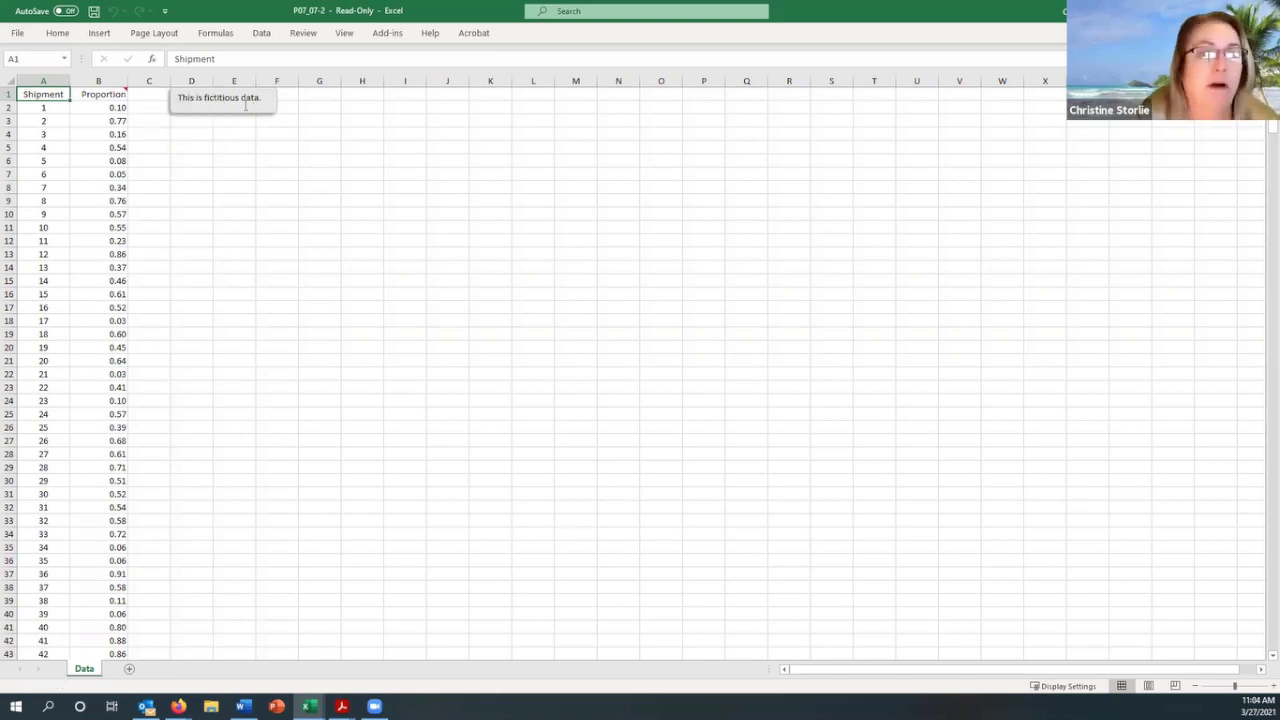
{"action": "left_click", "coordinate": [220, 108]}
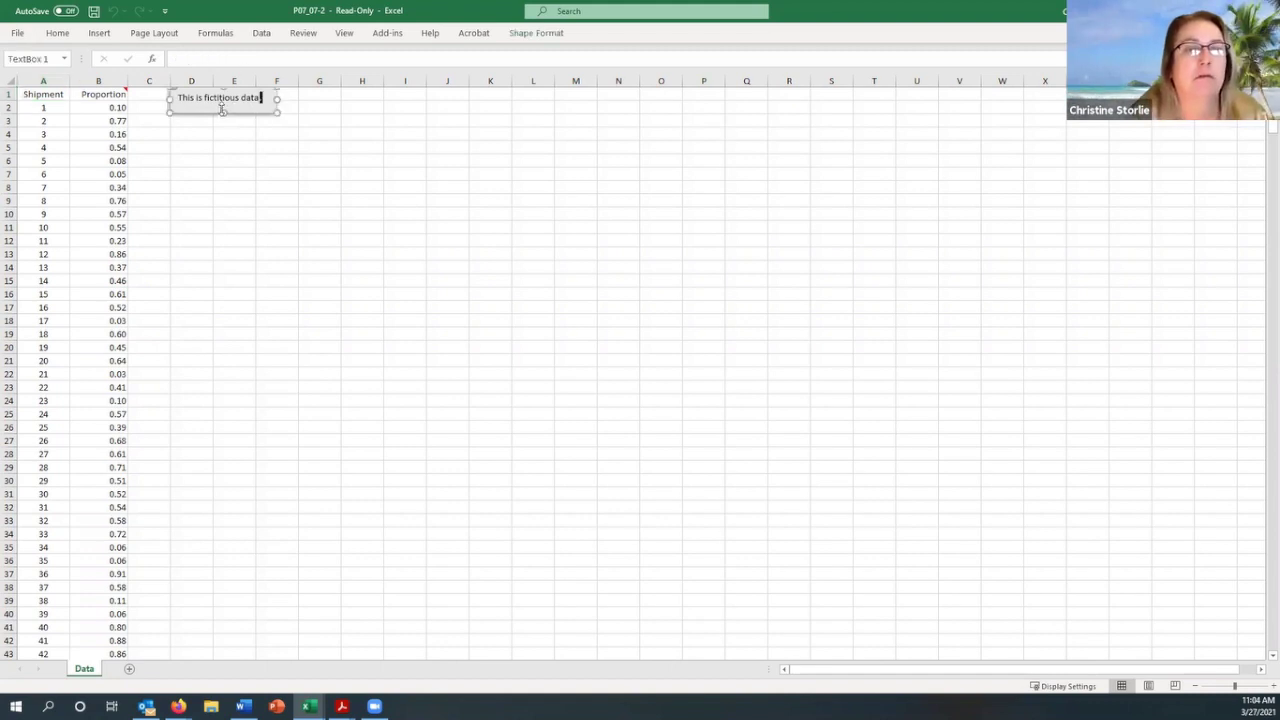
{"action": "left_click_drag", "start_coordinate": [211, 111], "coordinate": [270, 127]}
{"action": "left_click_drag", "start_coordinate": [455, 149], "coordinate": [1040, 130]}
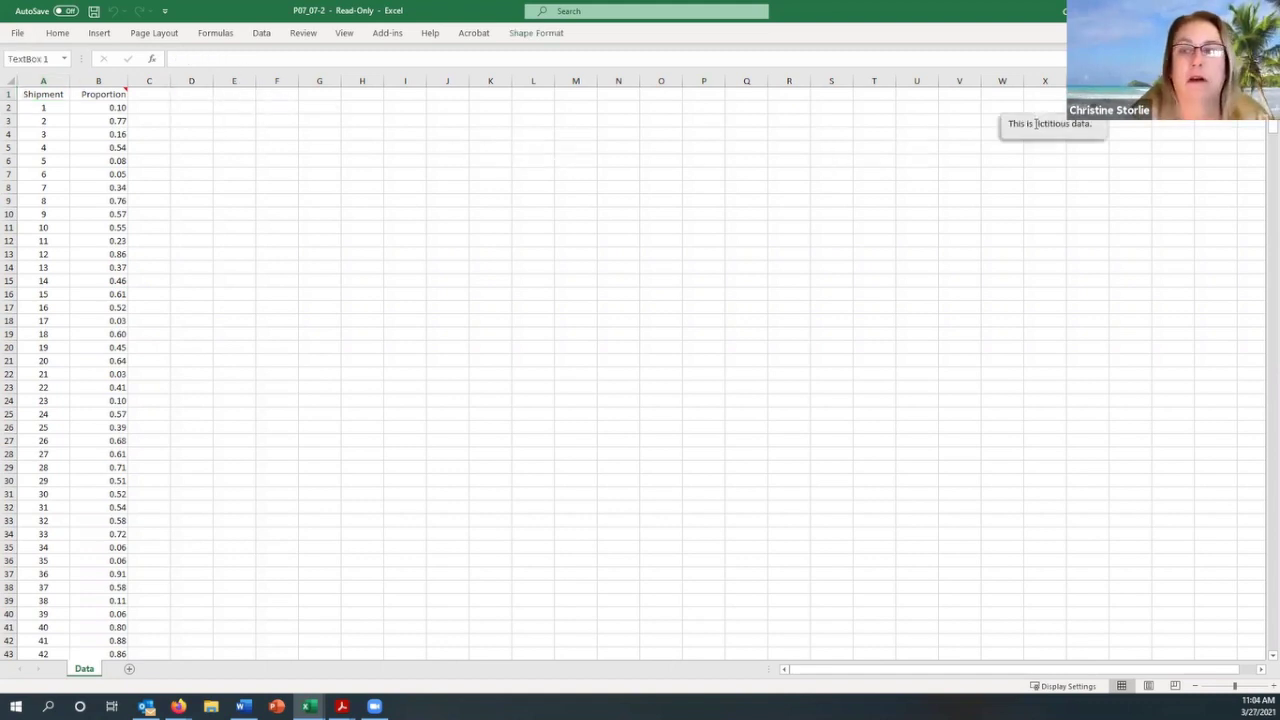
{"action": "left_click", "coordinate": [143, 93]}
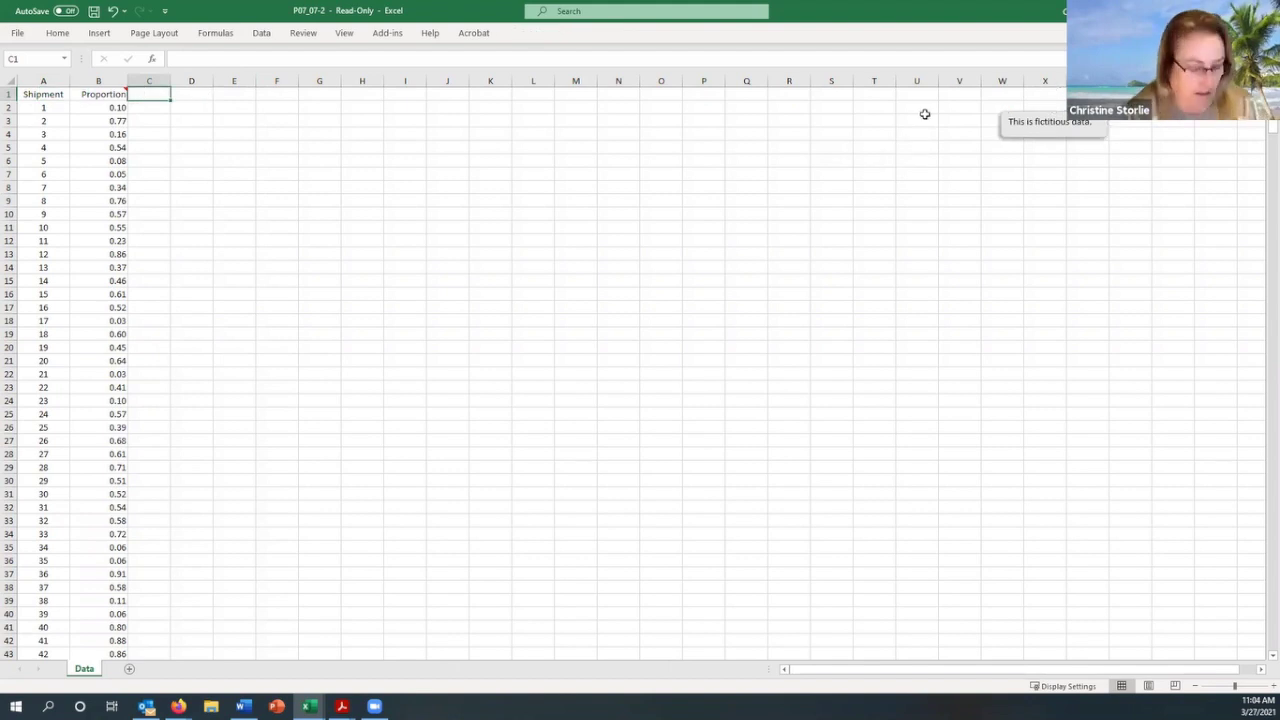
{"action": "type", "text": "R"}
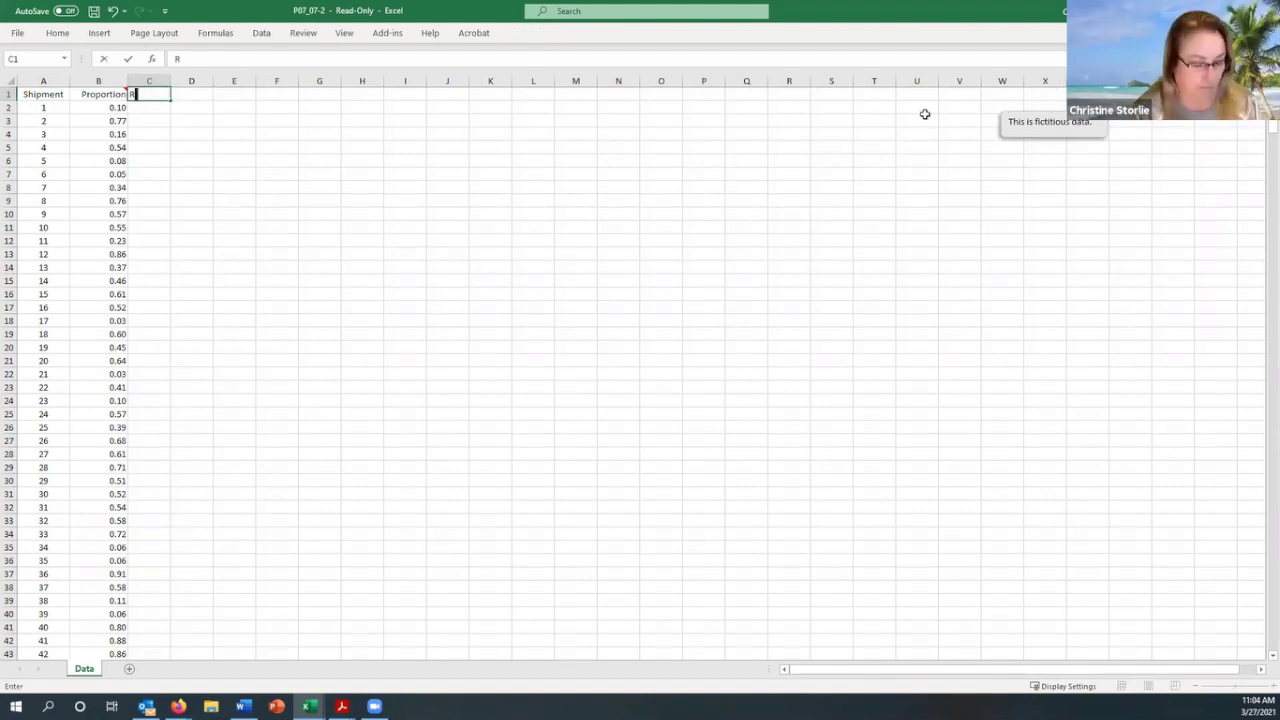
{"action": "type", "text": "ando"}
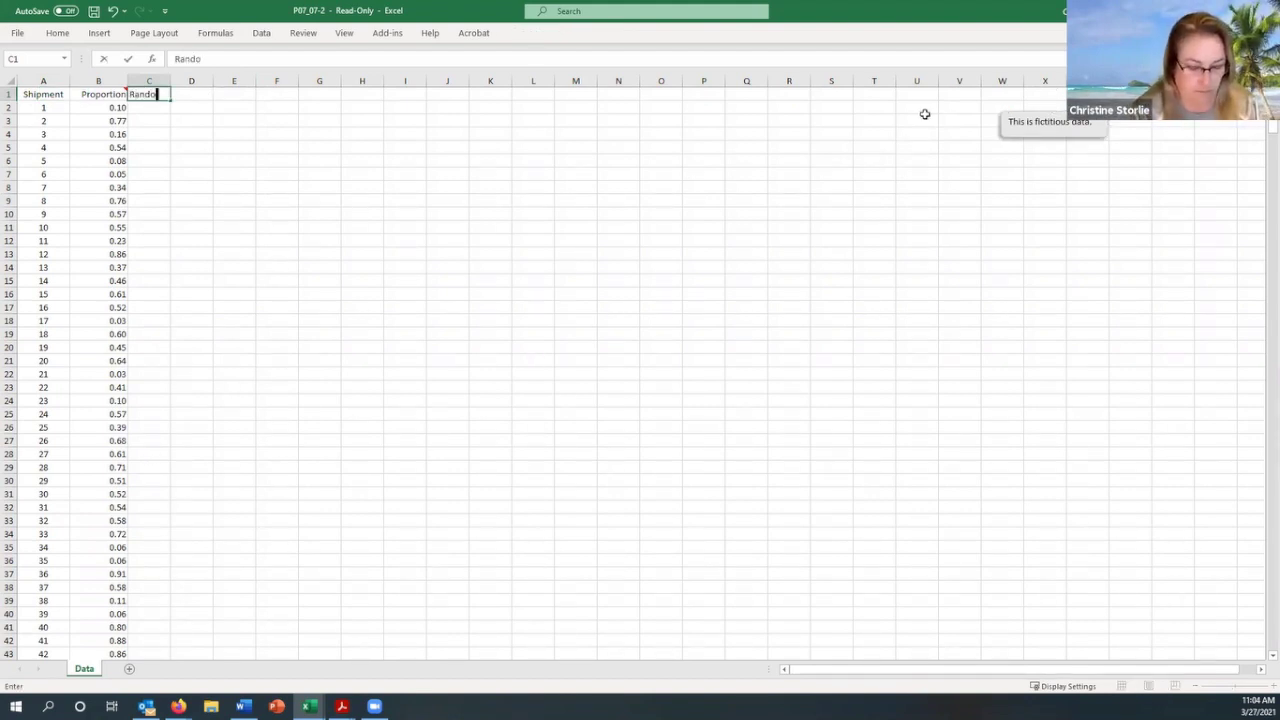
{"action": "type", "text": "m_@"}
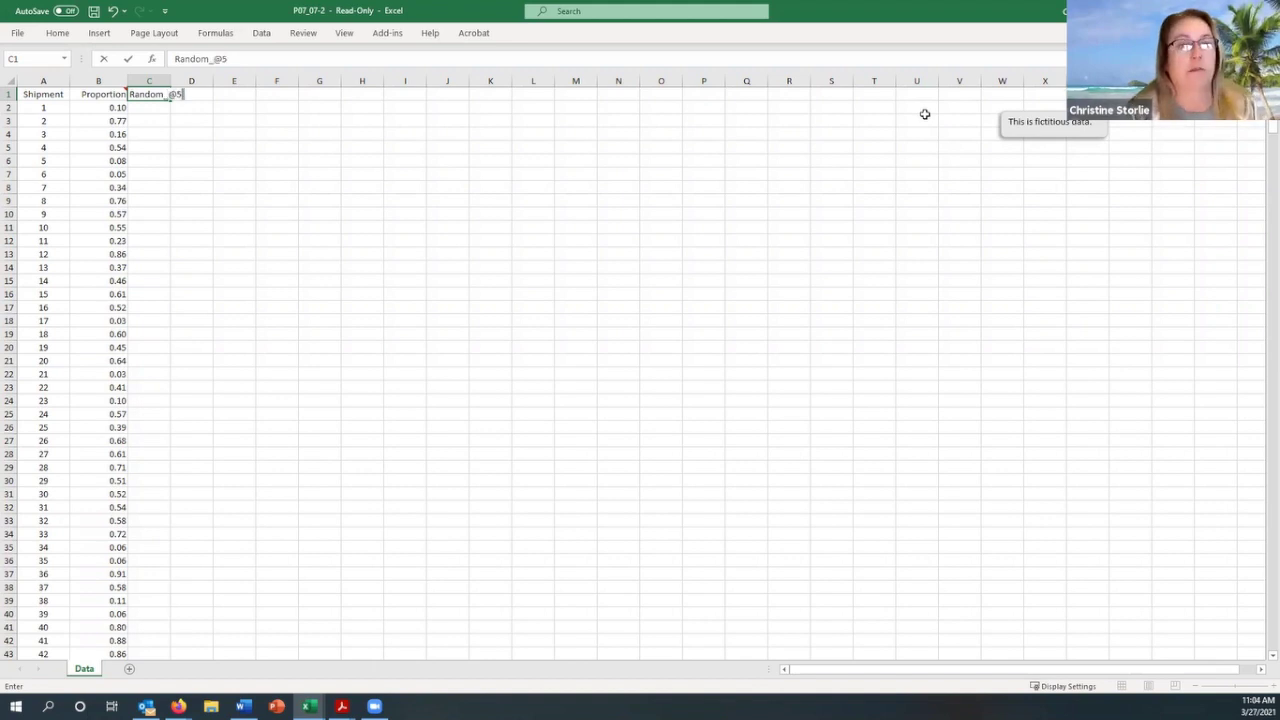
{"action": "key", "text": "BackSpace"}
{"action": "type", "text": "25"}
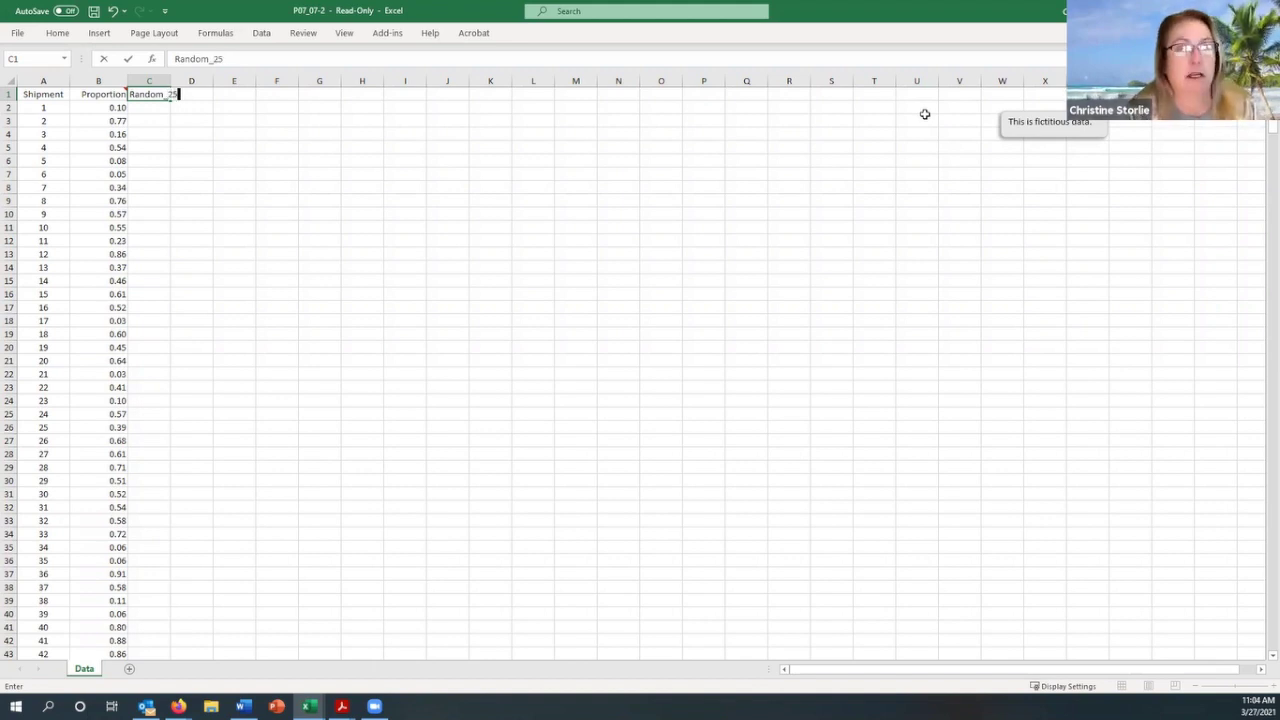
{"action": "key", "text": "Return"}
{"action": "key", "text": "Up"}
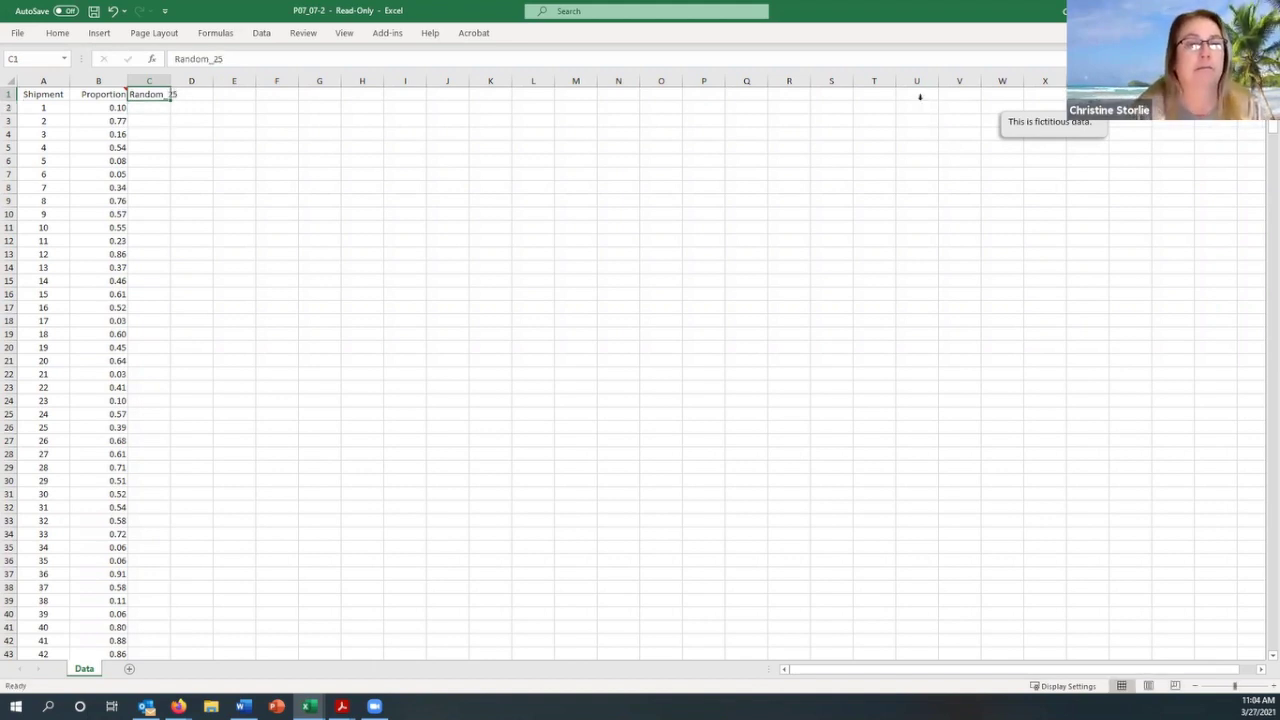
Pause the lesson video and, in P07_07.xlsx in Excel, move the "This is fictitious data." text box away from the data to columns Q to S
{"action": "left_click", "coordinate": [966, 443]}
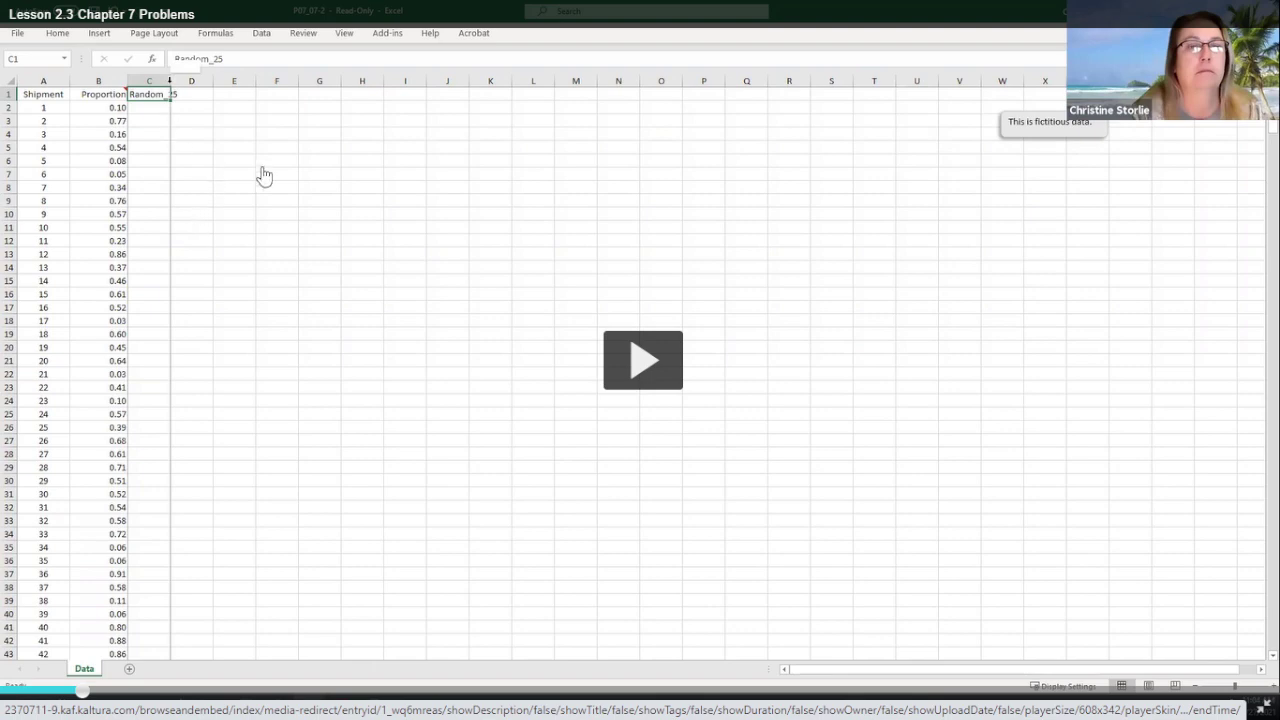
{"action": "key", "text": "Escape"}
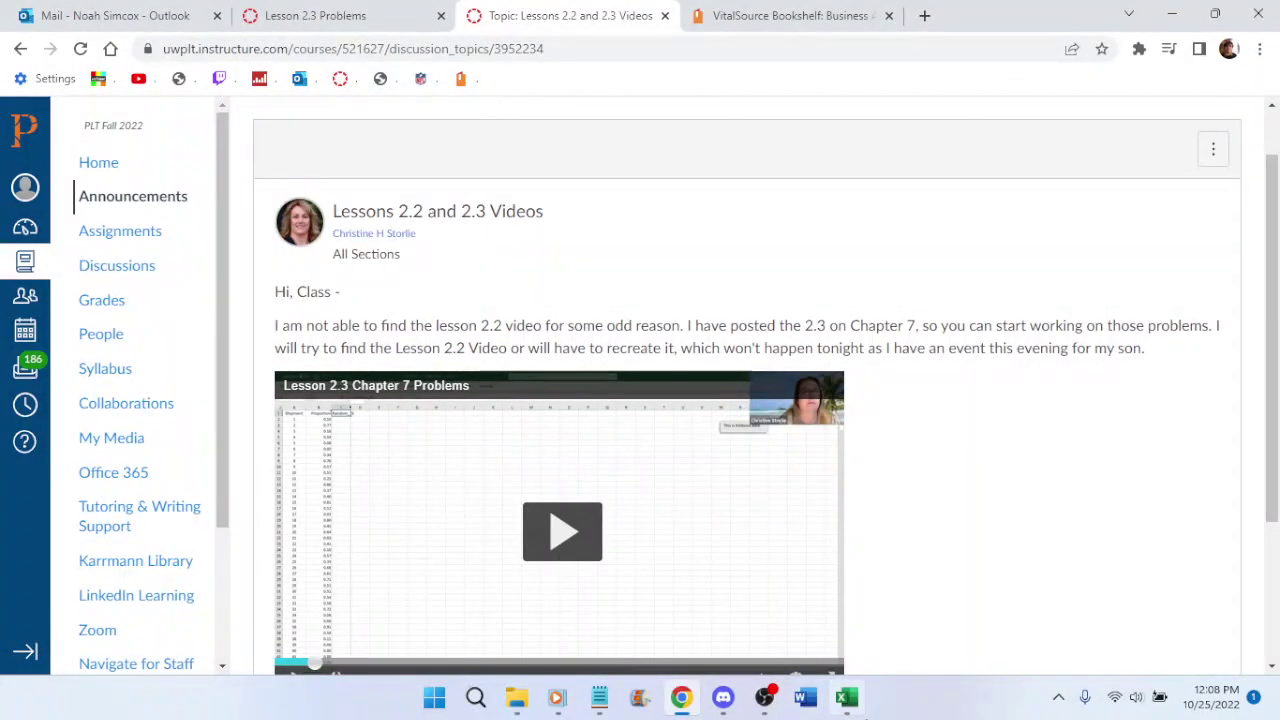
{"action": "left_click", "coordinate": [847, 697]}
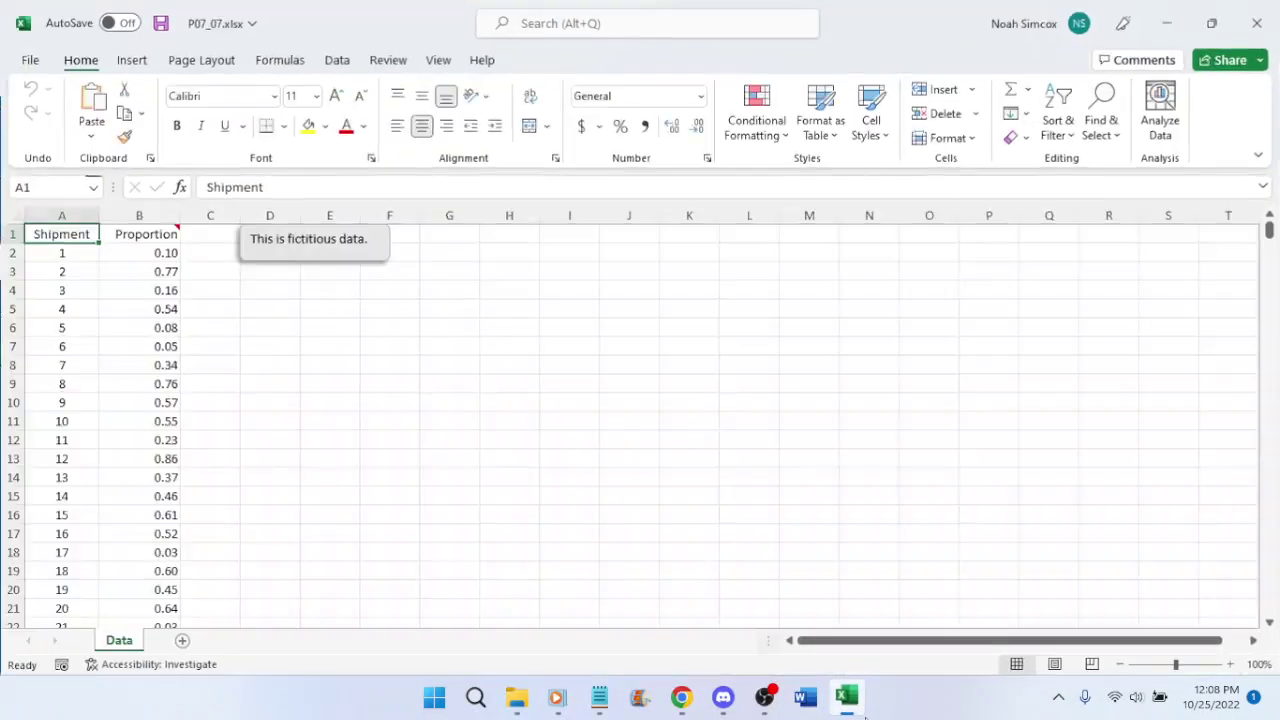
{"action": "left_click", "coordinate": [366, 248]}
{"action": "left_click_drag", "start_coordinate": [363, 265], "coordinate": [1150, 292]}
Enter the header Random_25 in C1, save the workbook and widen column C to fit the header
{"action": "left_click", "coordinate": [227, 230]}
{"action": "type", "text": "Random"}
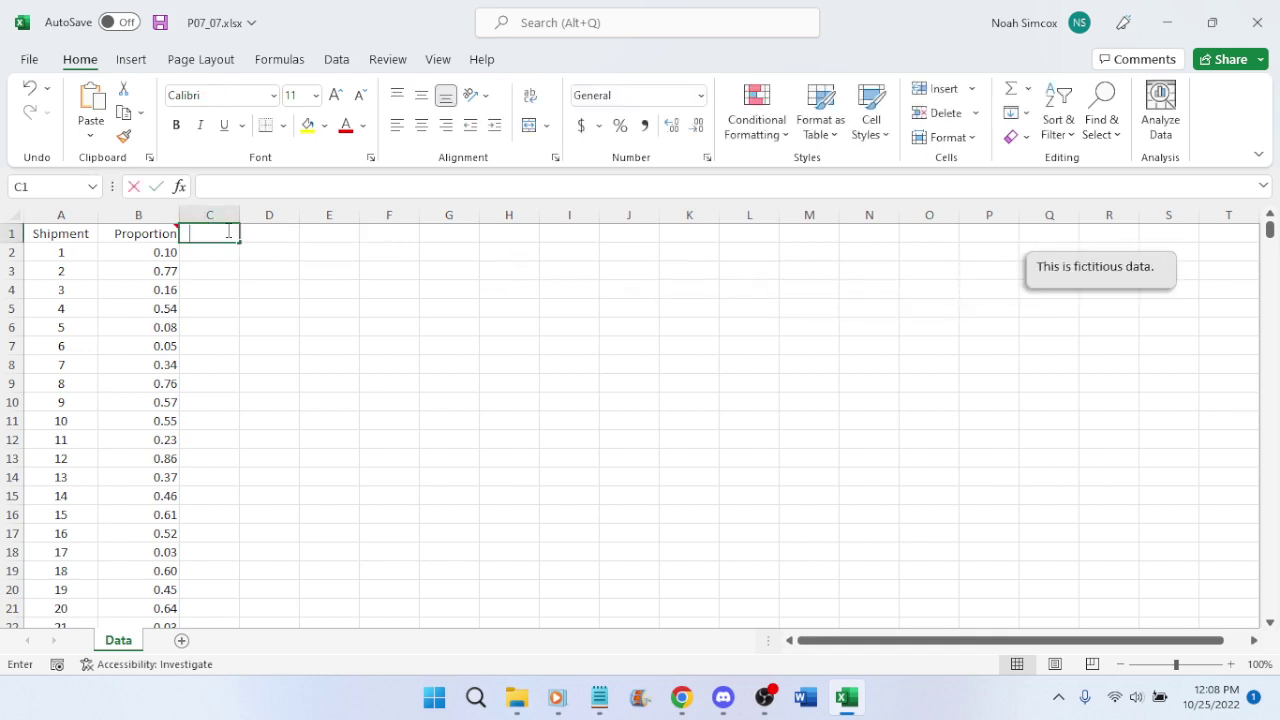
{"action": "type", "text": "_"}
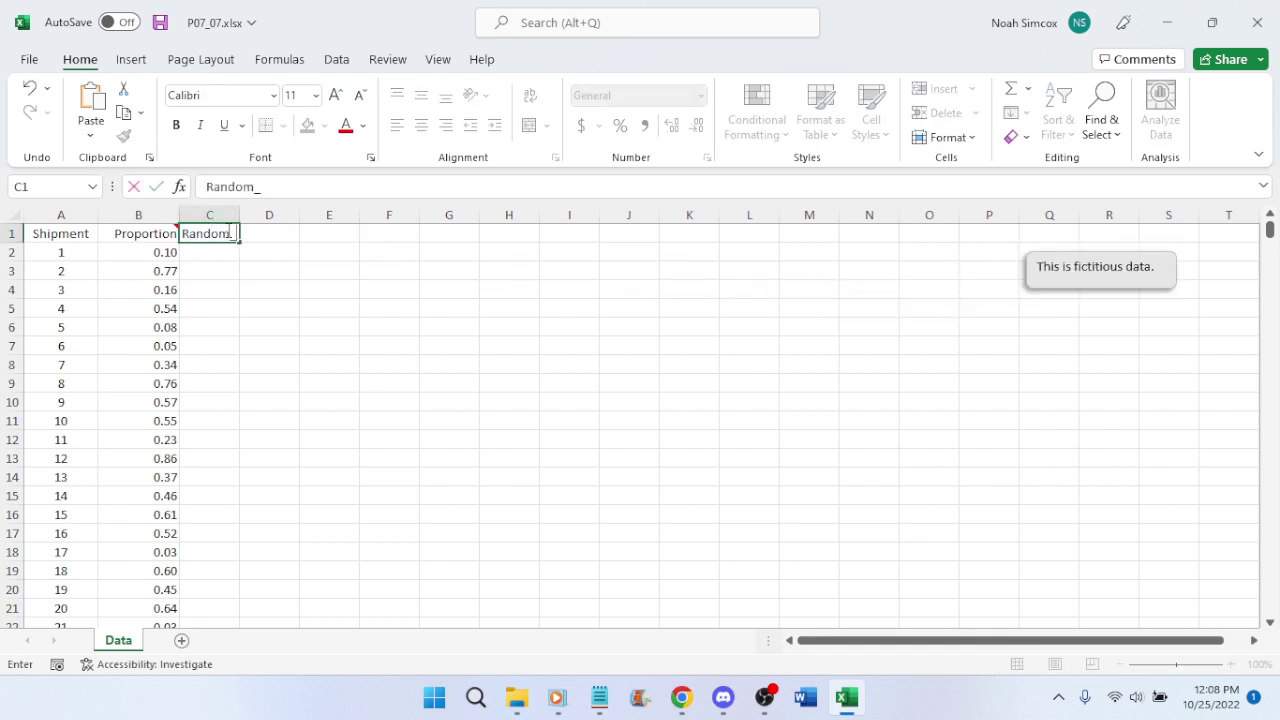
{"action": "type", "text": "25"}
{"action": "key", "text": "Return"}
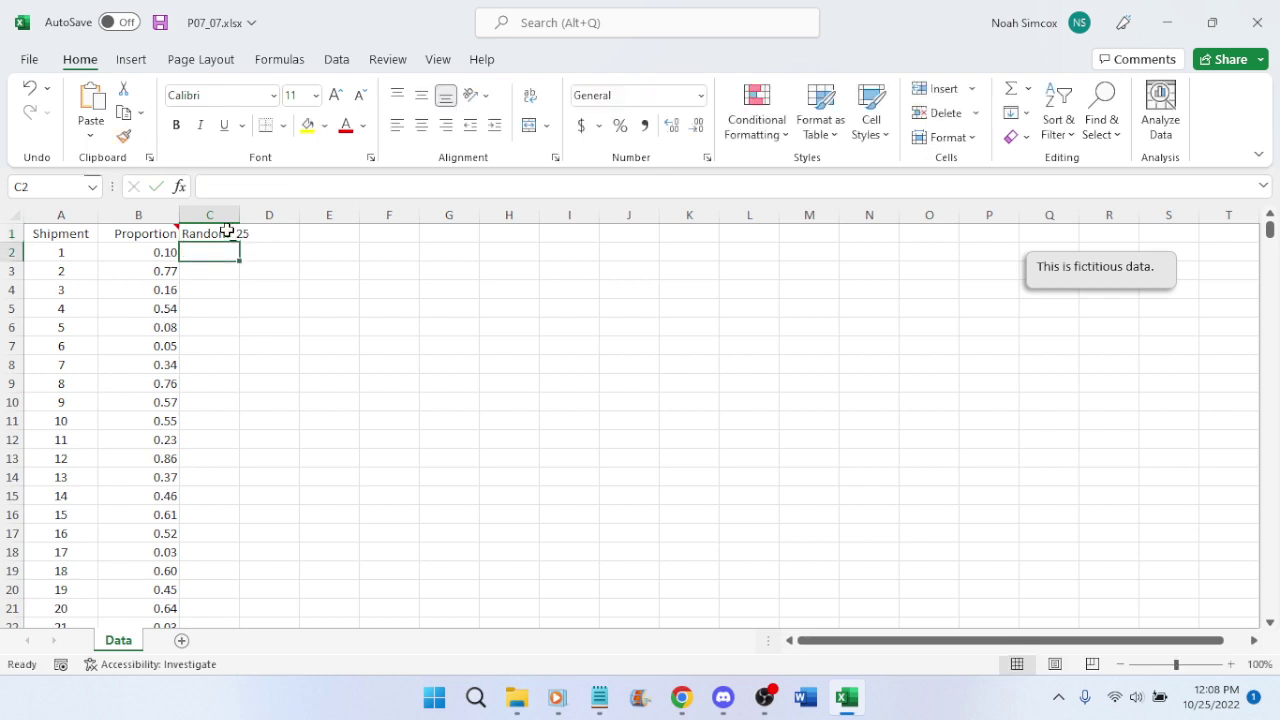
{"action": "key", "text": "ctrl+s"}
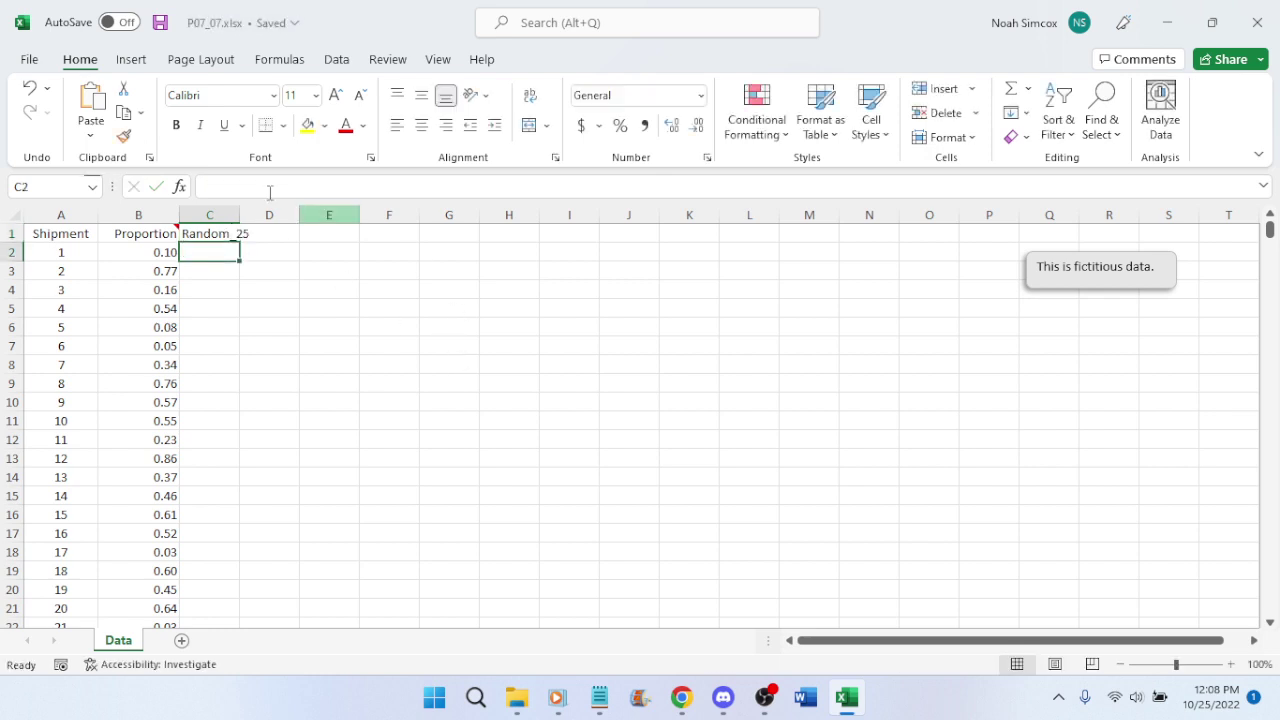
{"action": "left_click_drag", "start_coordinate": [240, 215], "coordinate": [252, 215]}
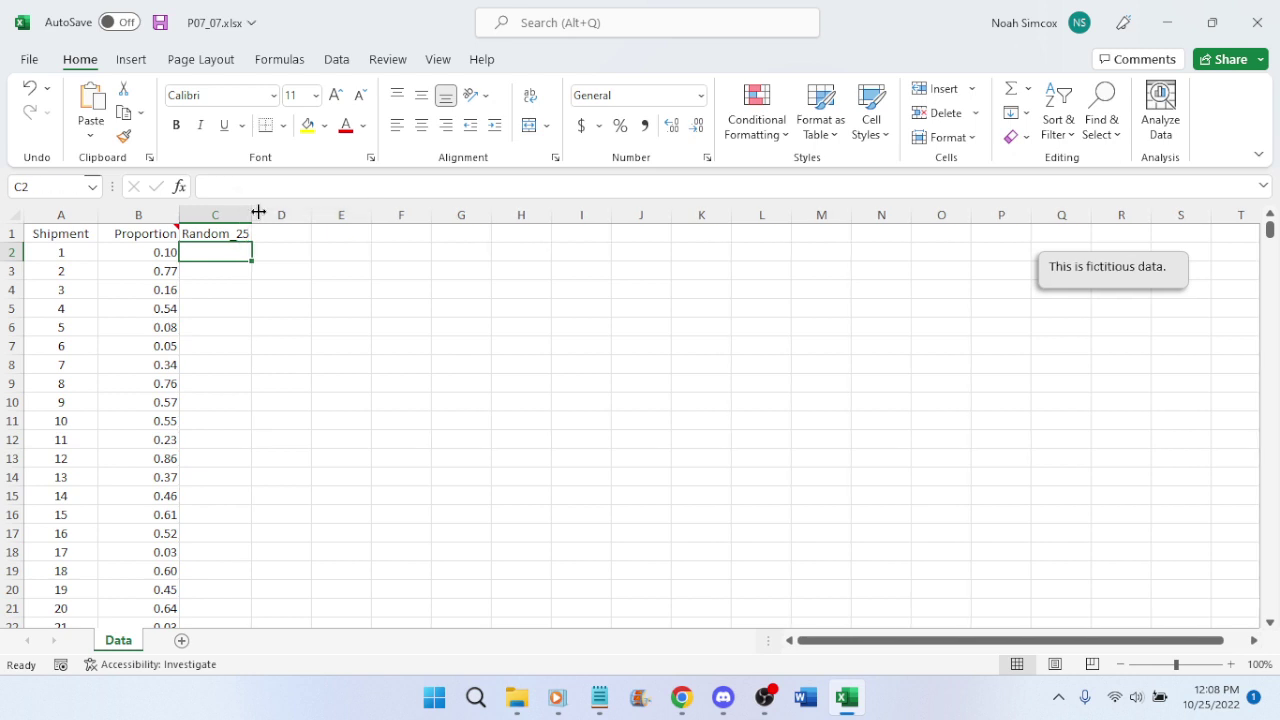
Return to Chrome, play the lesson video in full screen, rewind it to 3:12 and exit full screen
{"action": "key", "text": "alt+Tab"}
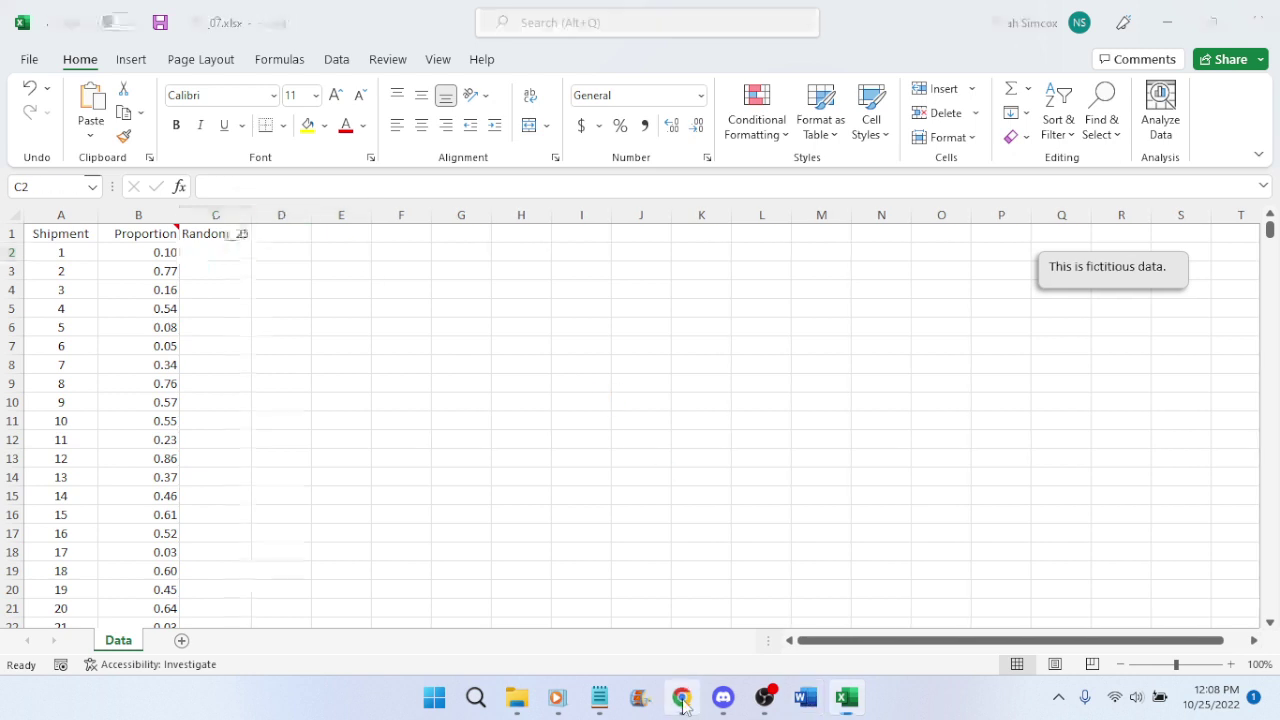
{"action": "scroll", "coordinate": [712, 497], "scroll_direction": "down", "scroll_amount": 1}
{"action": "left_click", "coordinate": [829, 587]}
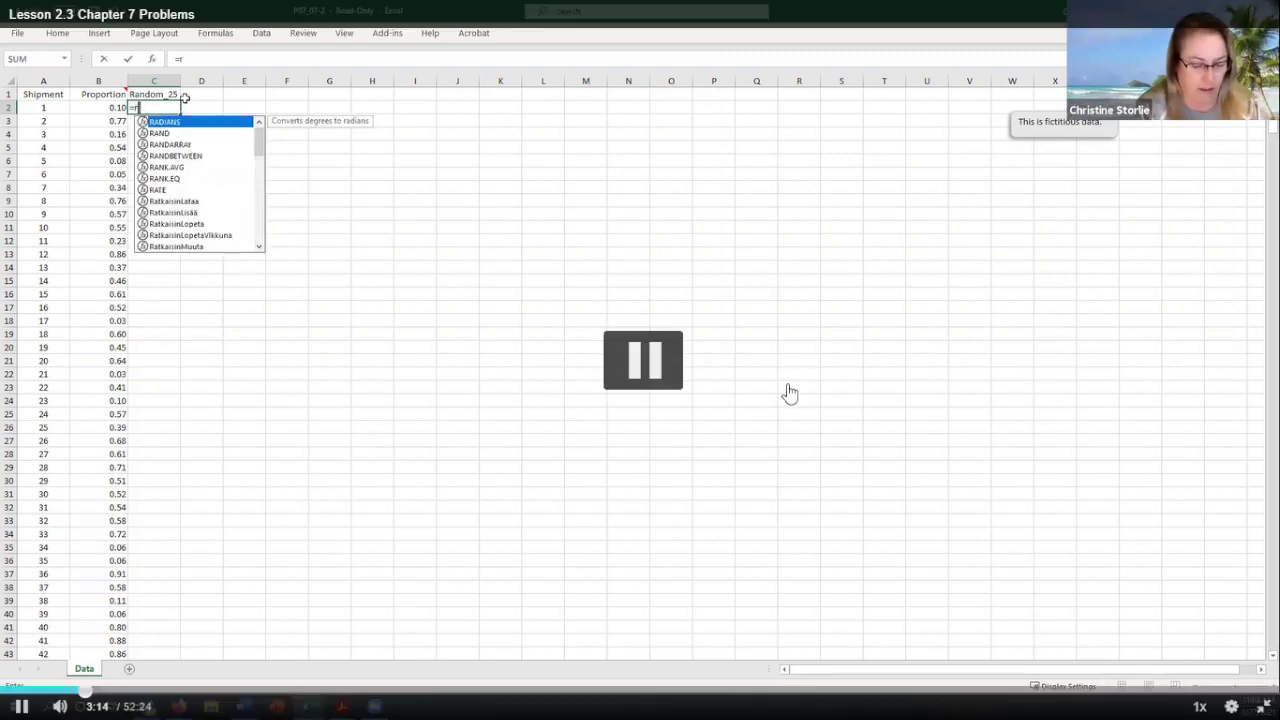
{"action": "left_click", "coordinate": [655, 375]}
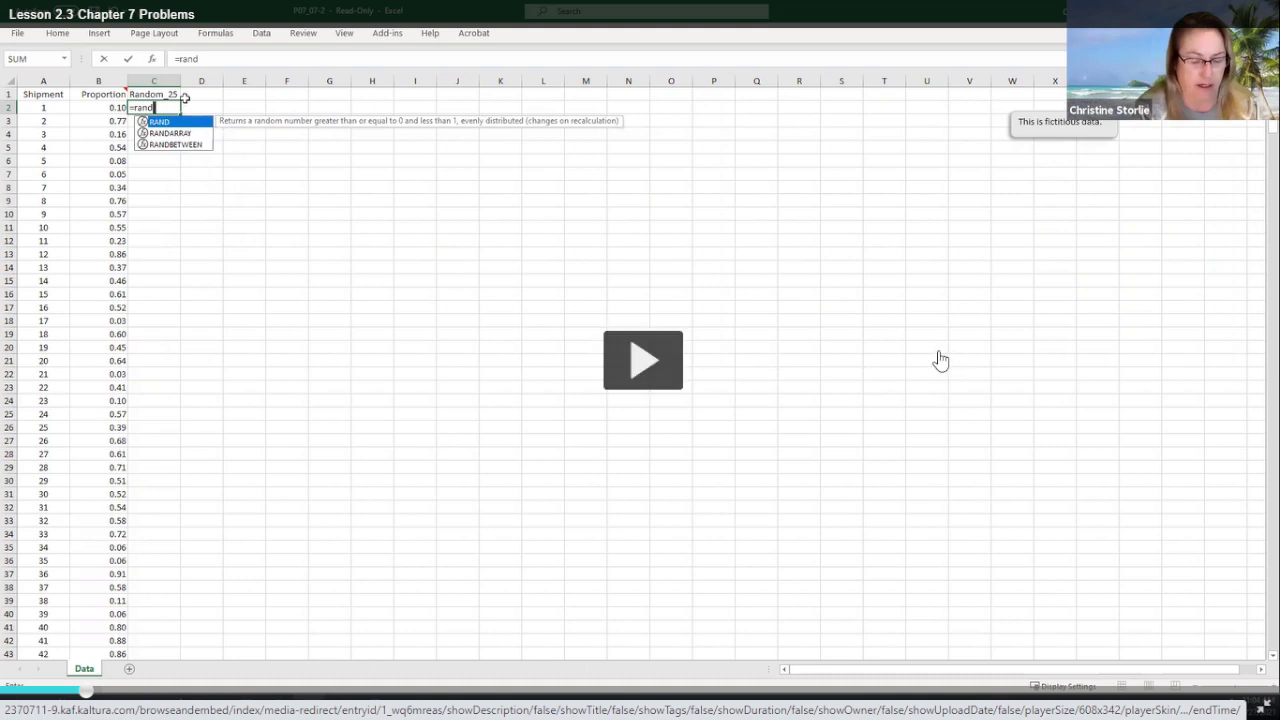
{"action": "left_click", "coordinate": [880, 343]}
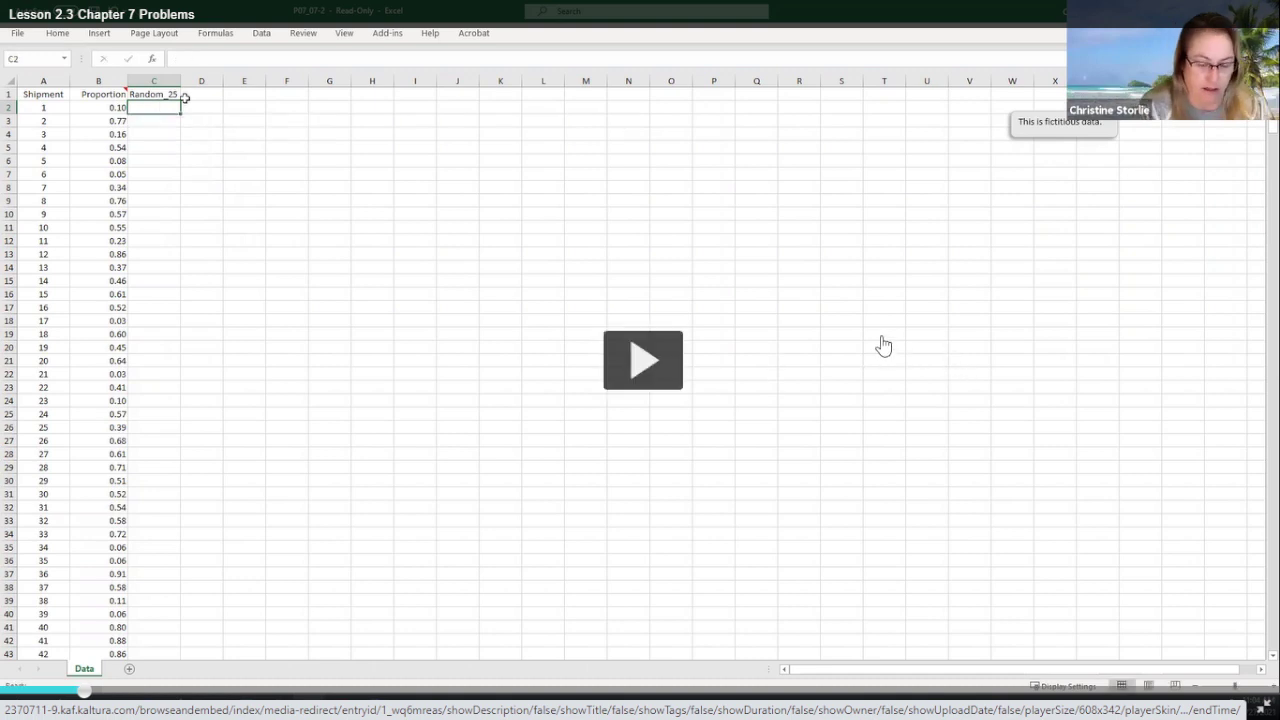
{"action": "left_click", "coordinate": [732, 318]}
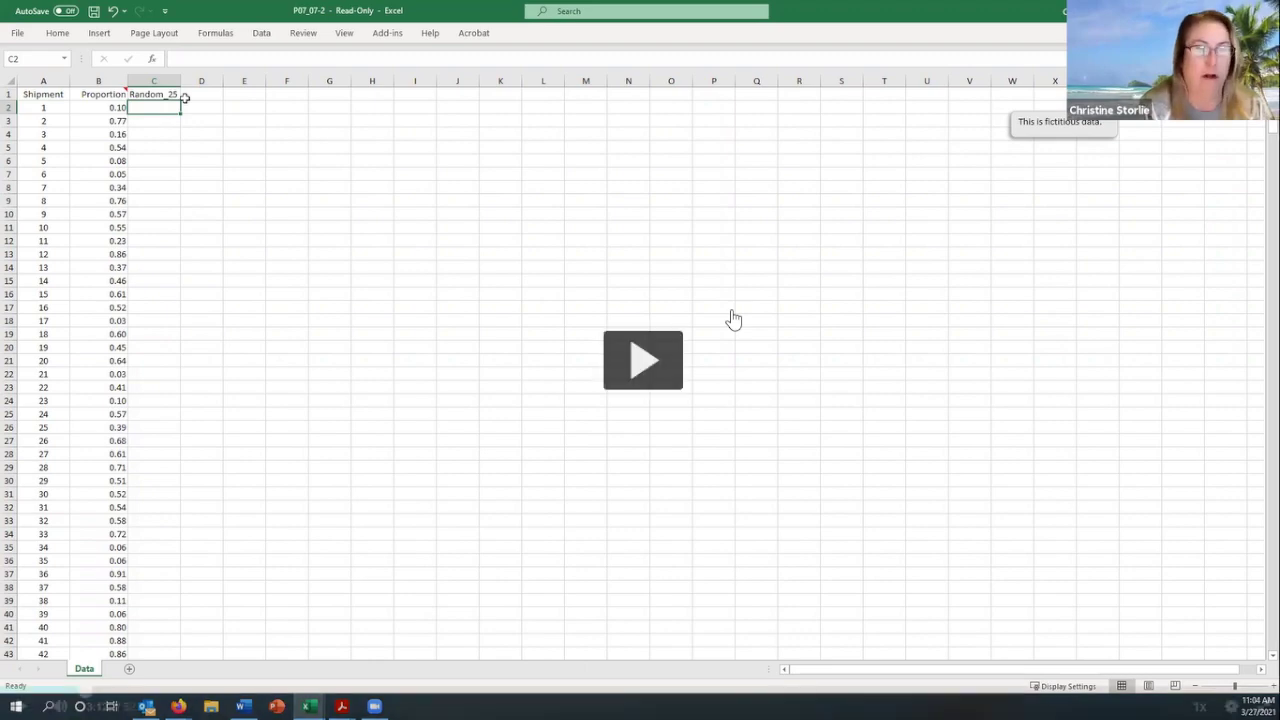
{"action": "key", "text": "Escape"}
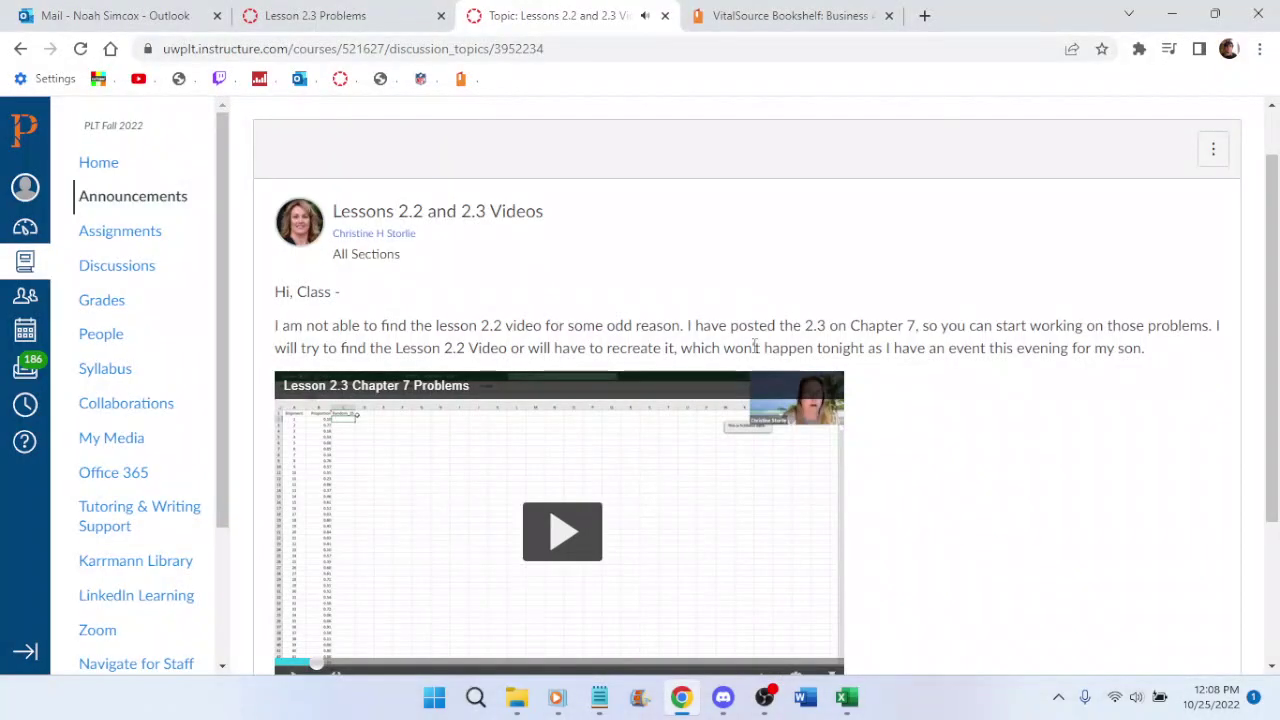
Consult problem 7 in the textbook and watch the lesson video from 3:12 to the =rand() formula in C2 at 3:26
{"action": "left_click", "coordinate": [710, 15]}
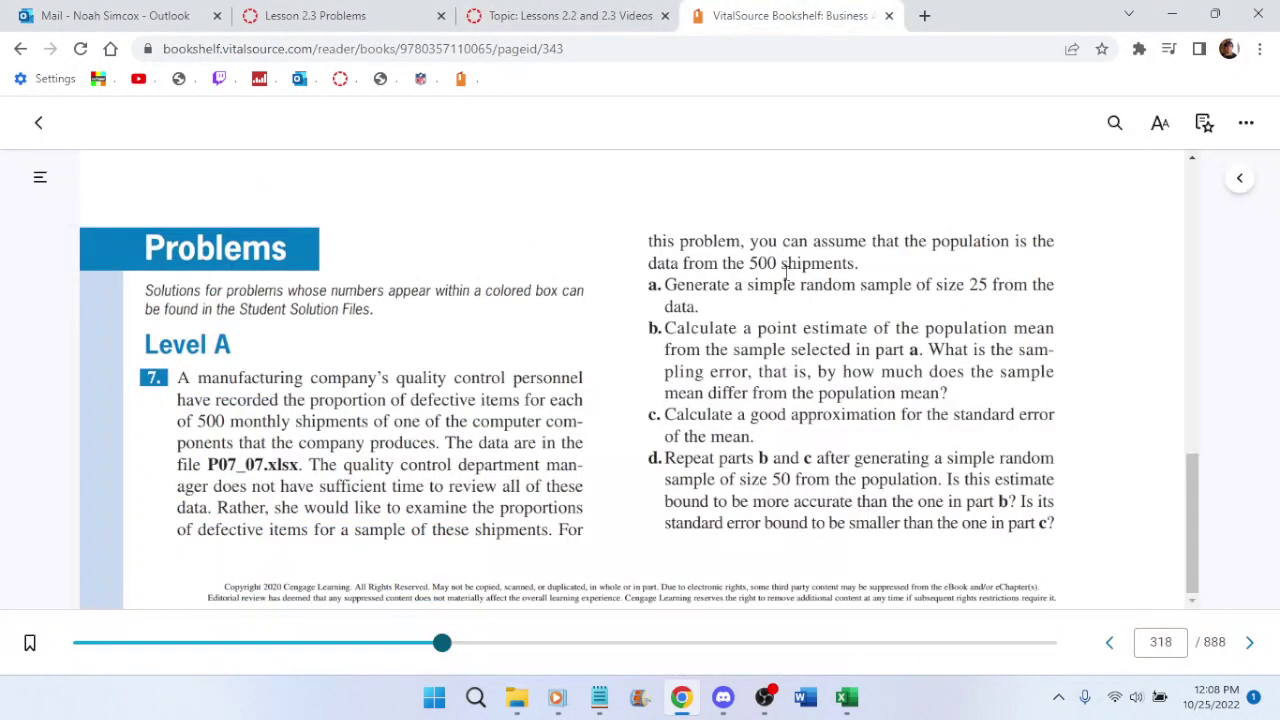
{"action": "left_click", "coordinate": [570, 13]}
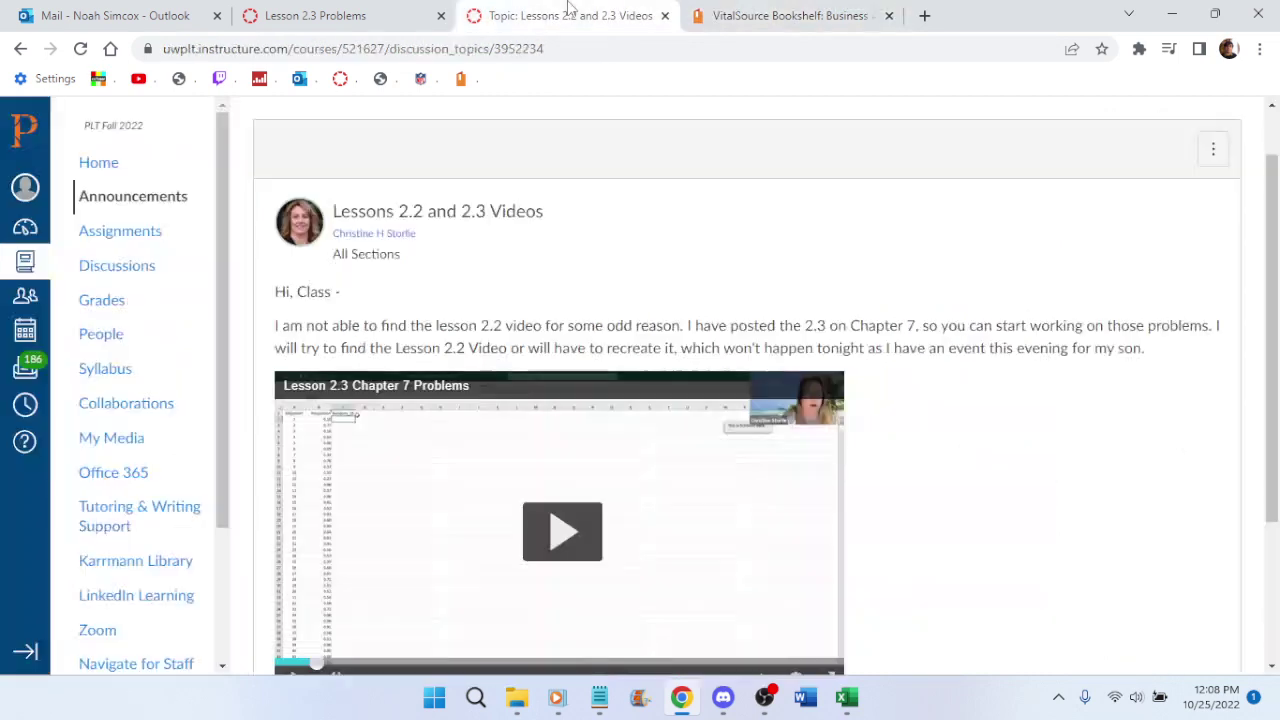
{"action": "scroll", "coordinate": [835, 590], "scroll_direction": "down", "scroll_amount": 2}
{"action": "left_click", "coordinate": [829, 490]}
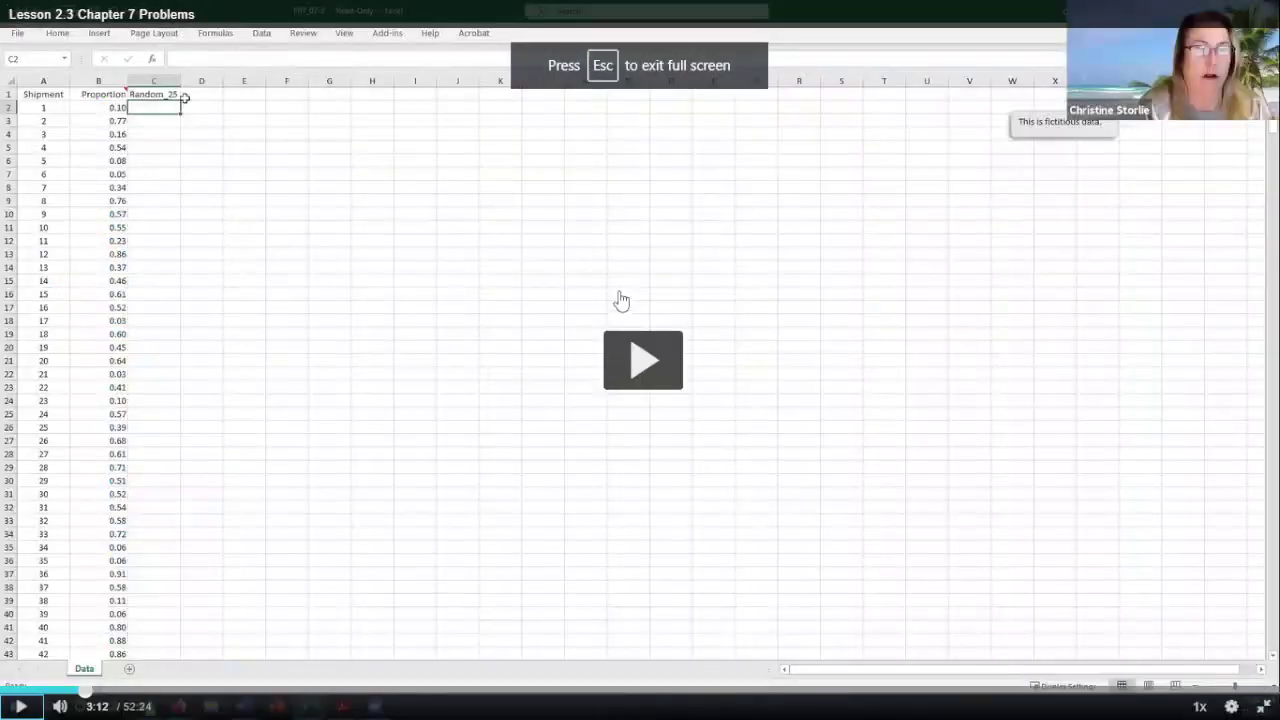
{"action": "left_click", "coordinate": [636, 358]}
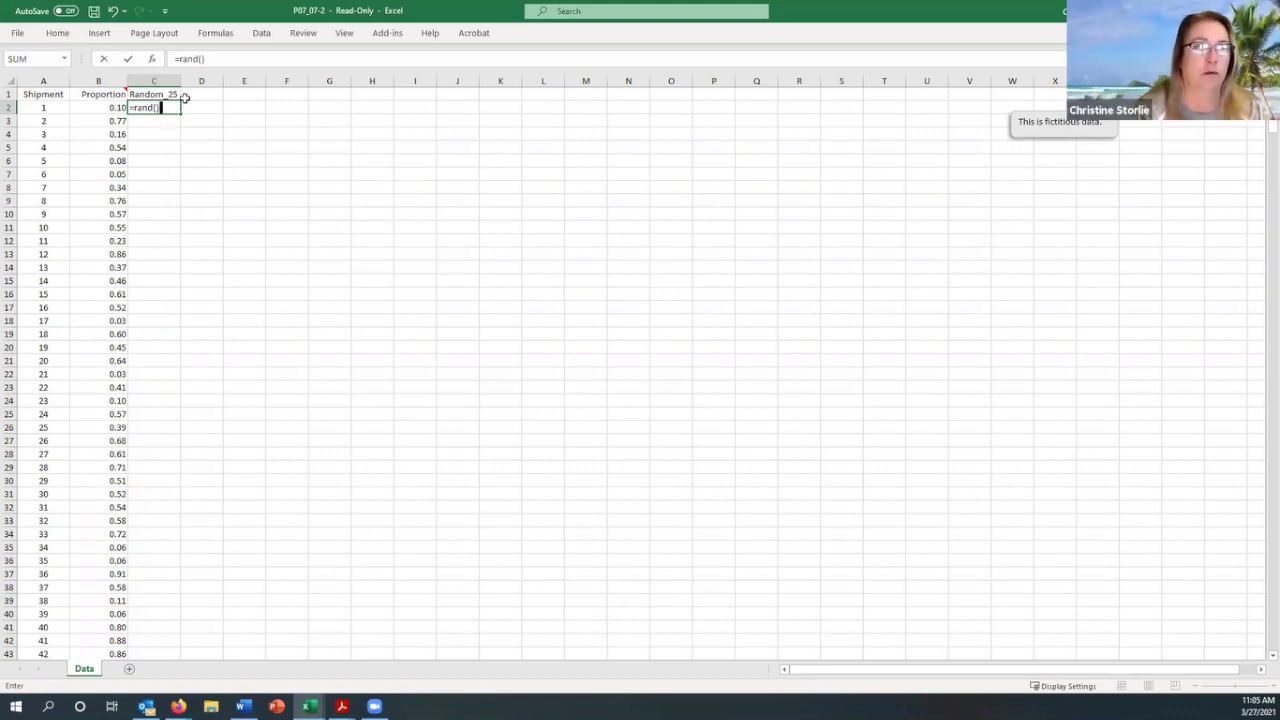
{"action": "left_click", "coordinate": [530, 366]}
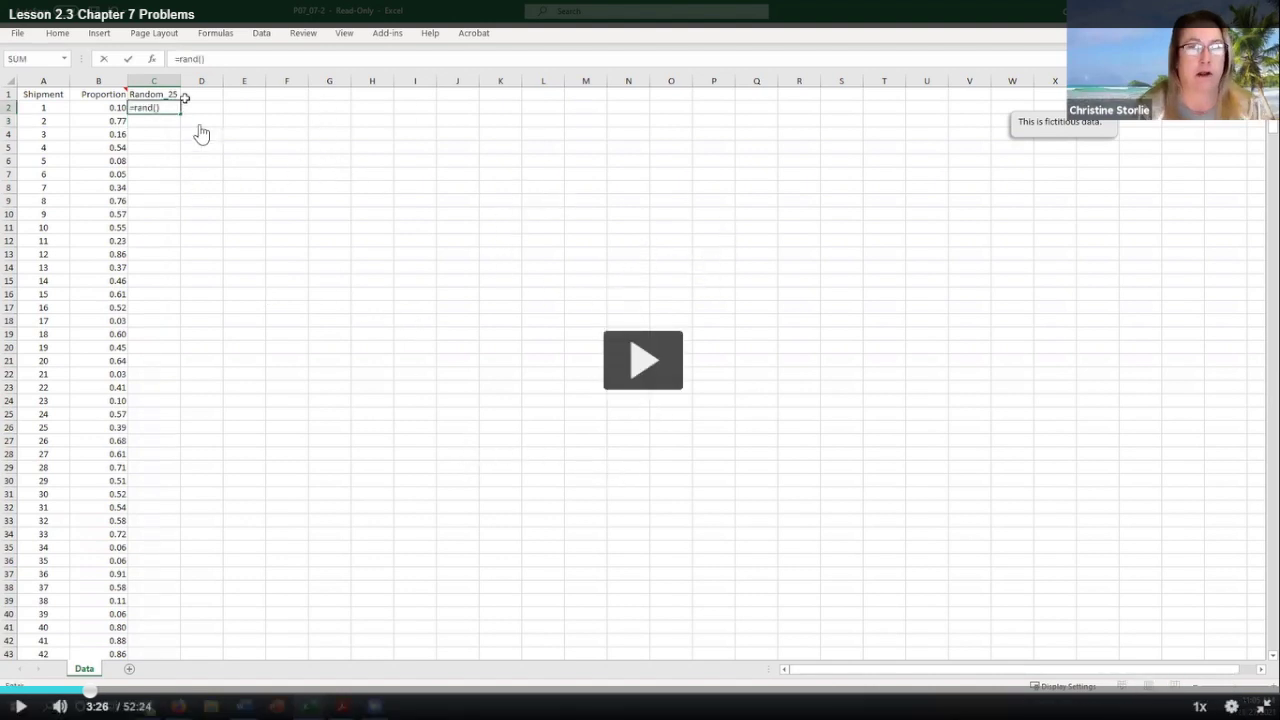
{"action": "key", "text": "Escape"}
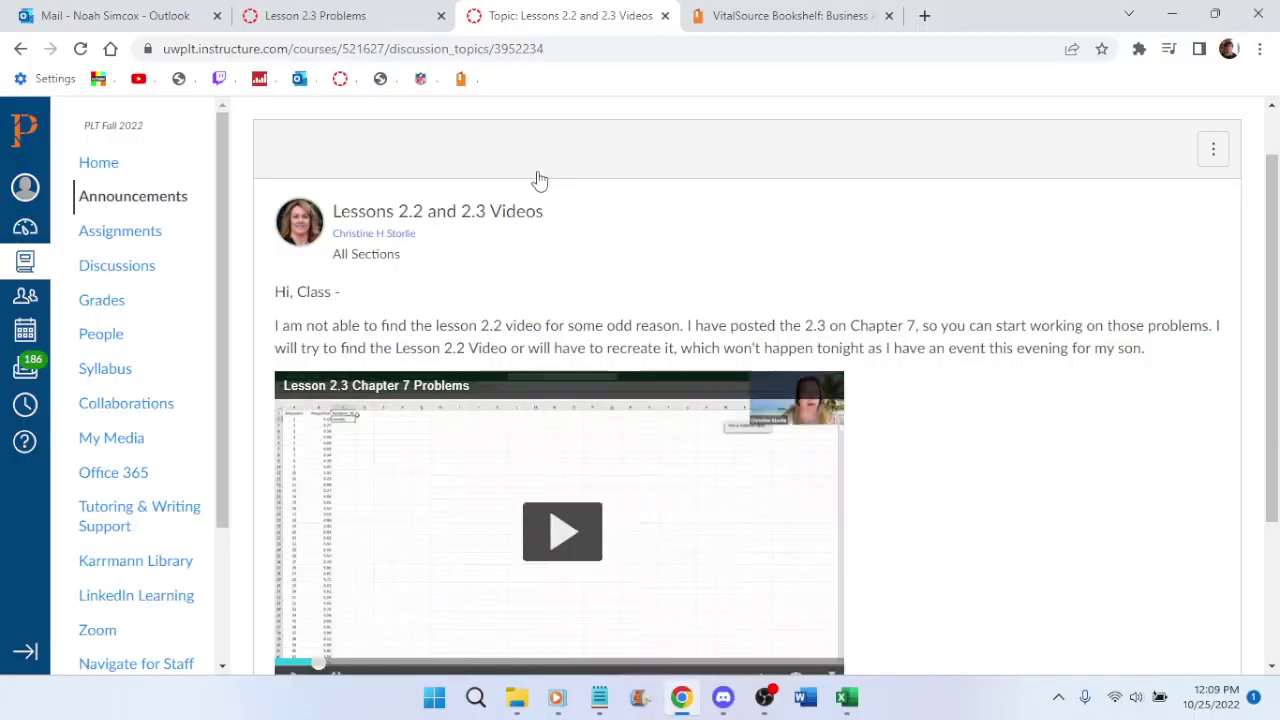
Switch to Excel and enter the formula =rand() in C2 of P07_07.xlsx
{"action": "left_click", "coordinate": [845, 696]}
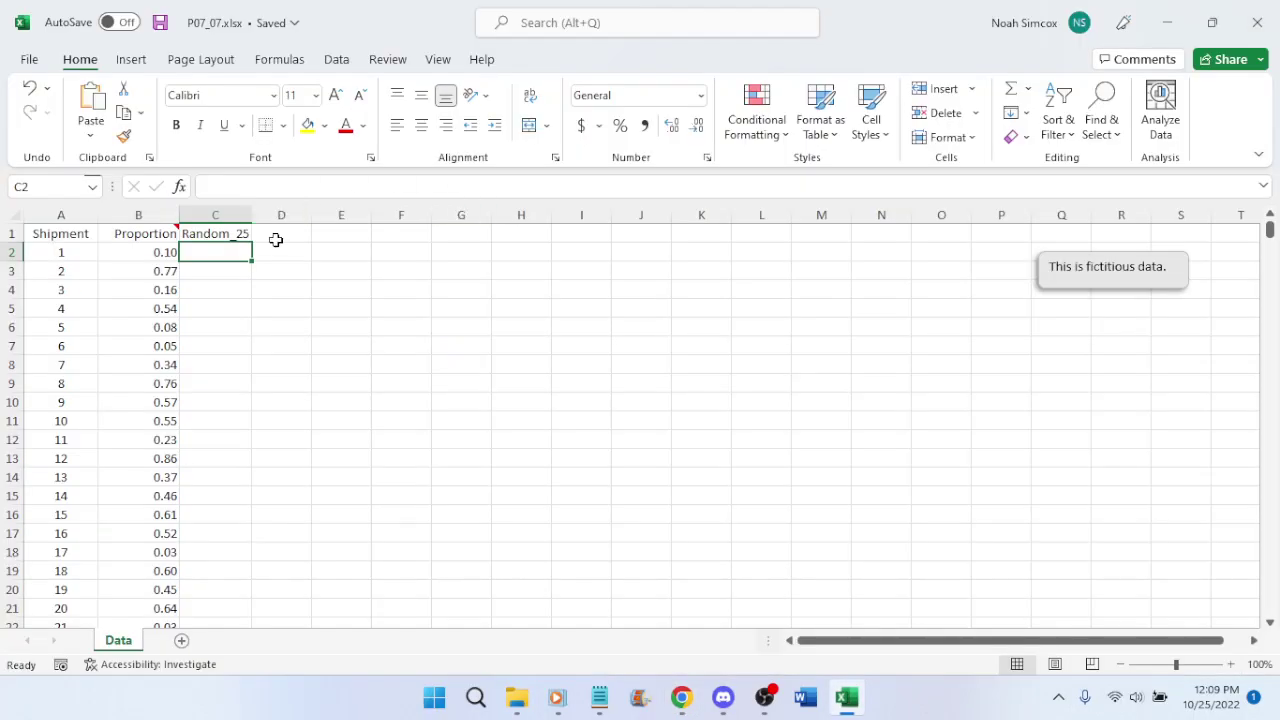
{"action": "type", "text": "=rand"}
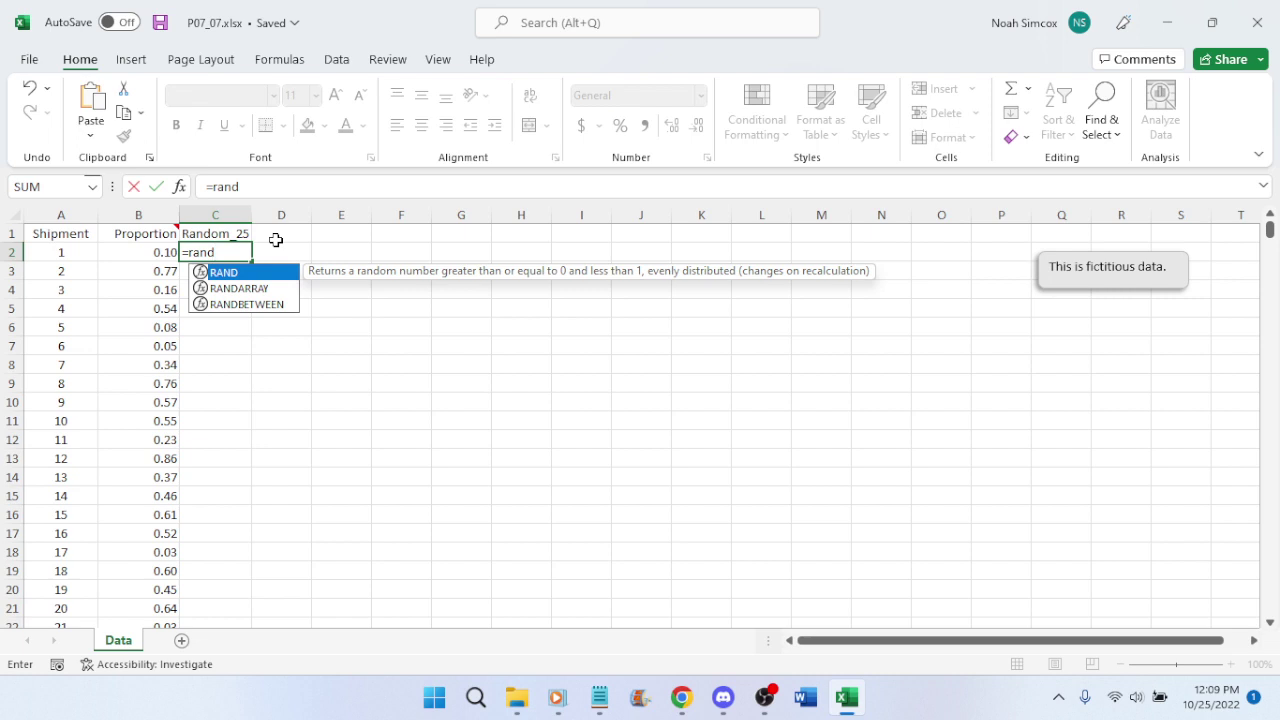
{"action": "type", "text": "()"}
{"action": "key", "text": "Return"}
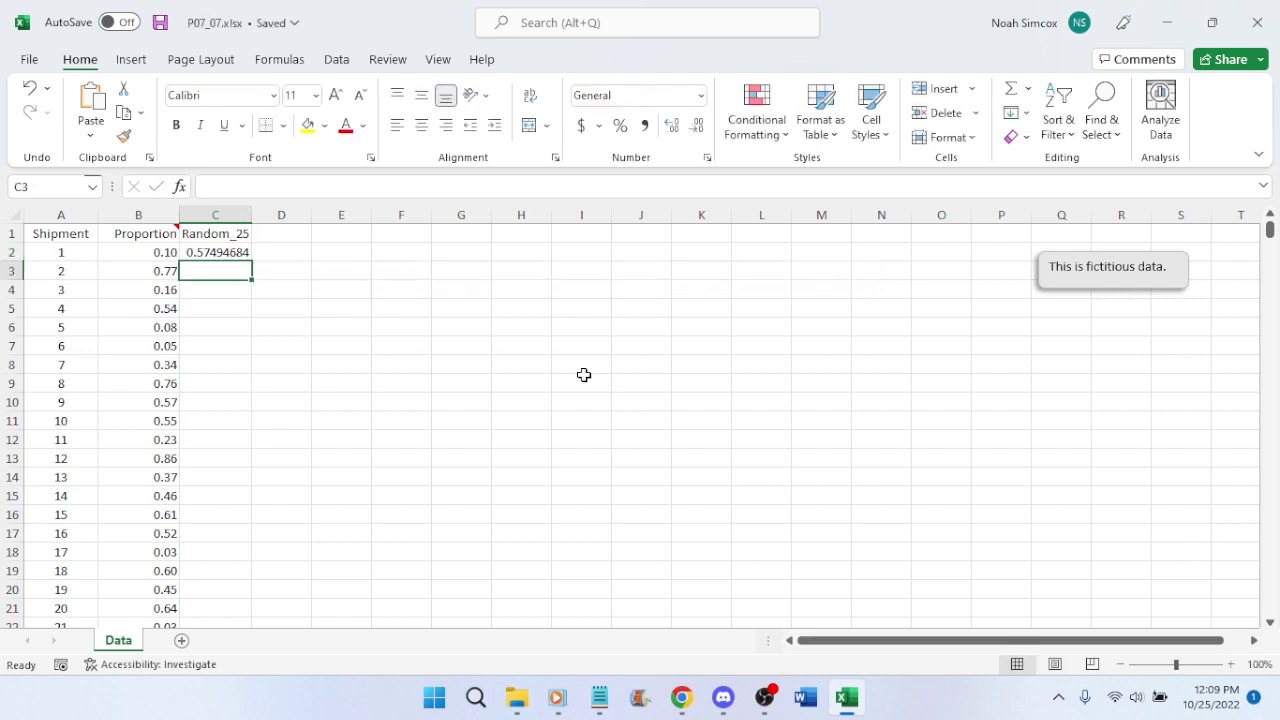
Return to Chrome, watch the lesson video in full screen up to 3:40, where RAND is filled down column C, and exit full screen
{"action": "left_click", "coordinate": [681, 697]}
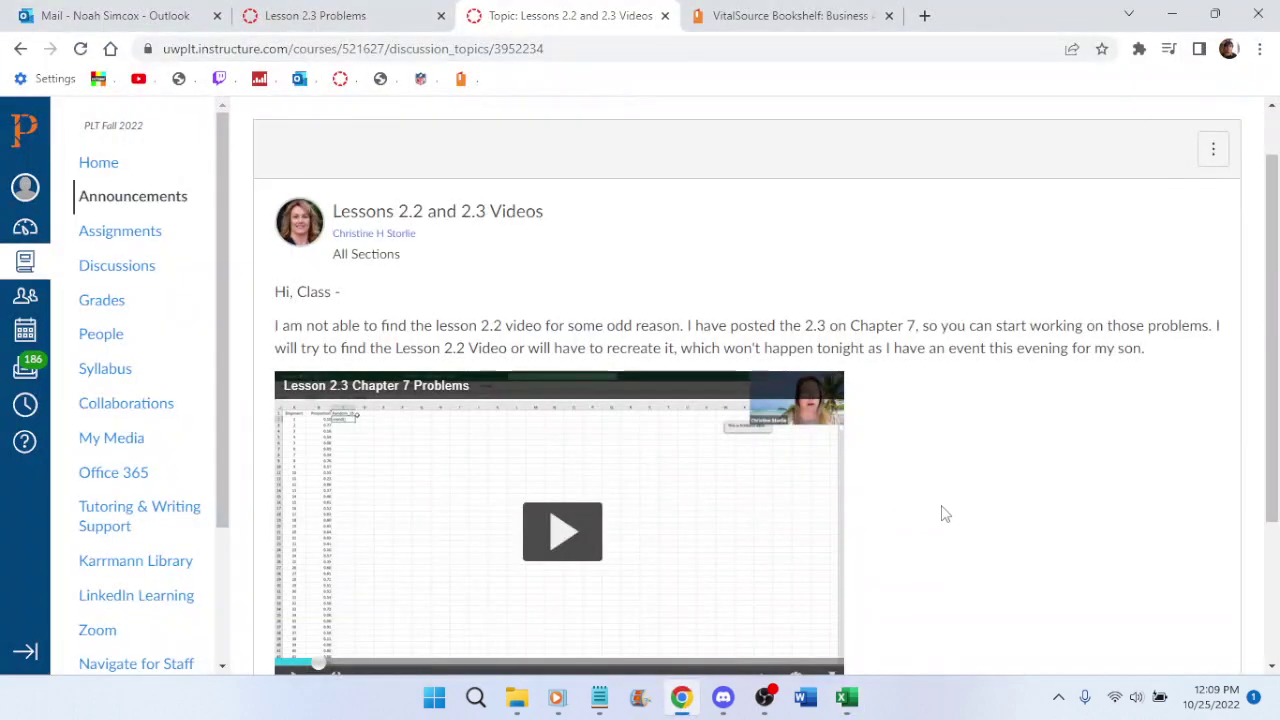
{"action": "scroll", "coordinate": [850, 580], "scroll_direction": "down", "scroll_amount": 2}
{"action": "left_click", "coordinate": [828, 585]}
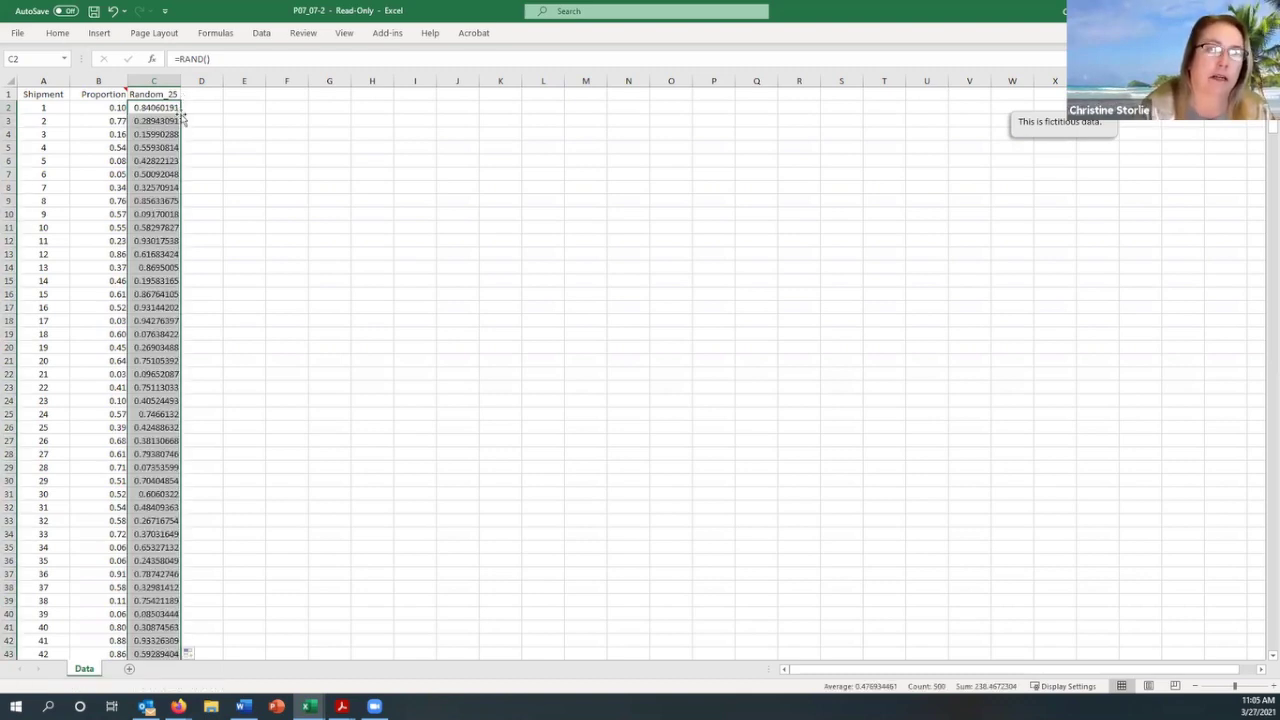
{"action": "left_click", "coordinate": [614, 366]}
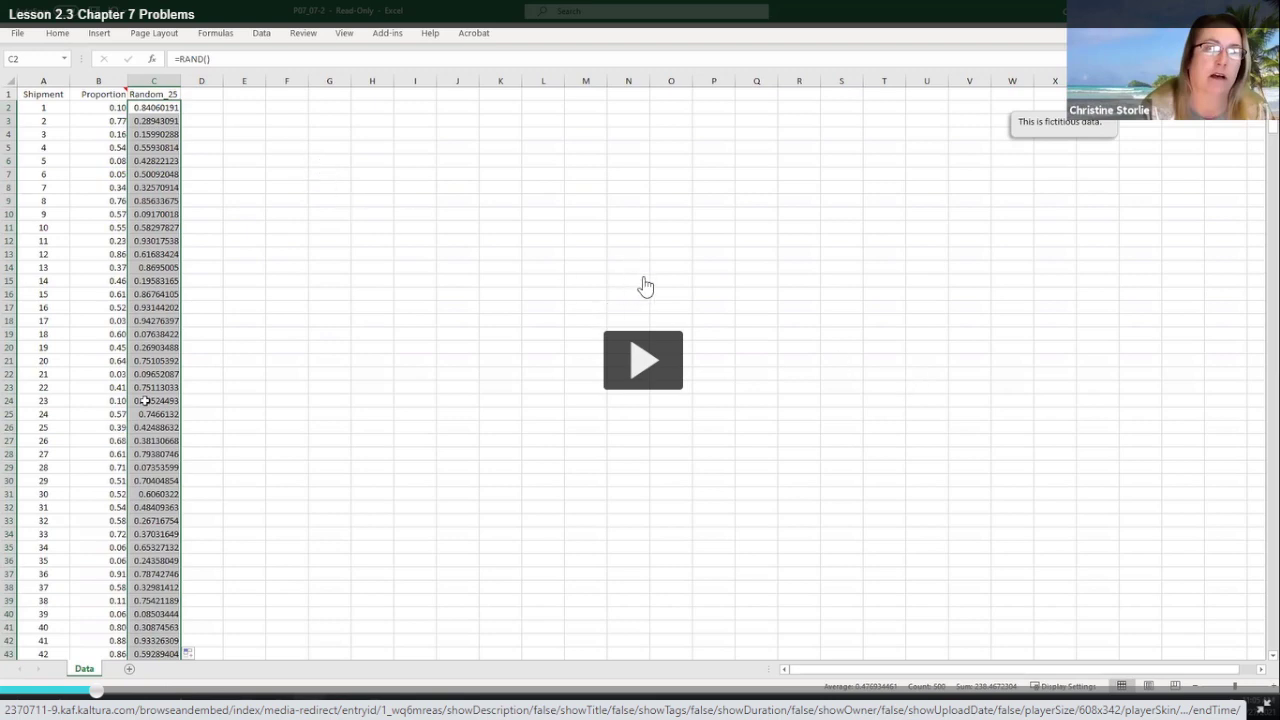
{"action": "key", "text": "Escape"}
In Excel, fill the =RAND() formula from C2 down column C for all shipments
{"action": "left_click", "coordinate": [846, 697]}
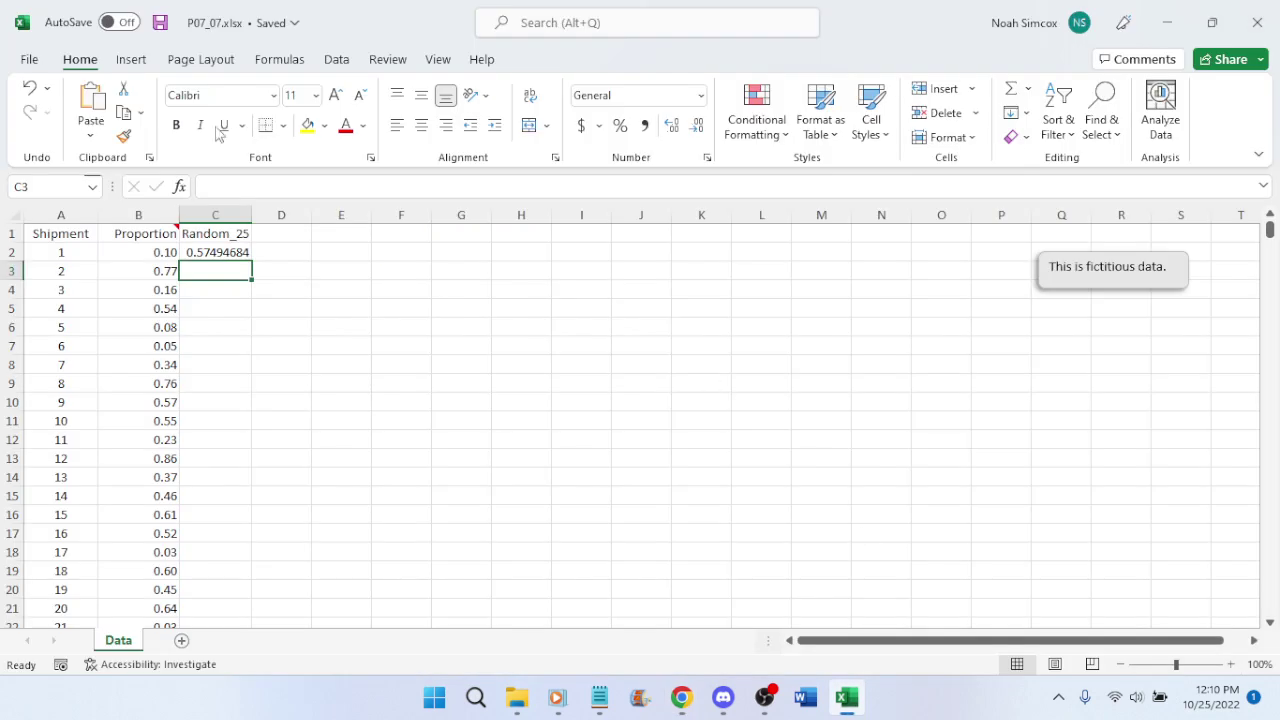
{"action": "left_click", "coordinate": [222, 254]}
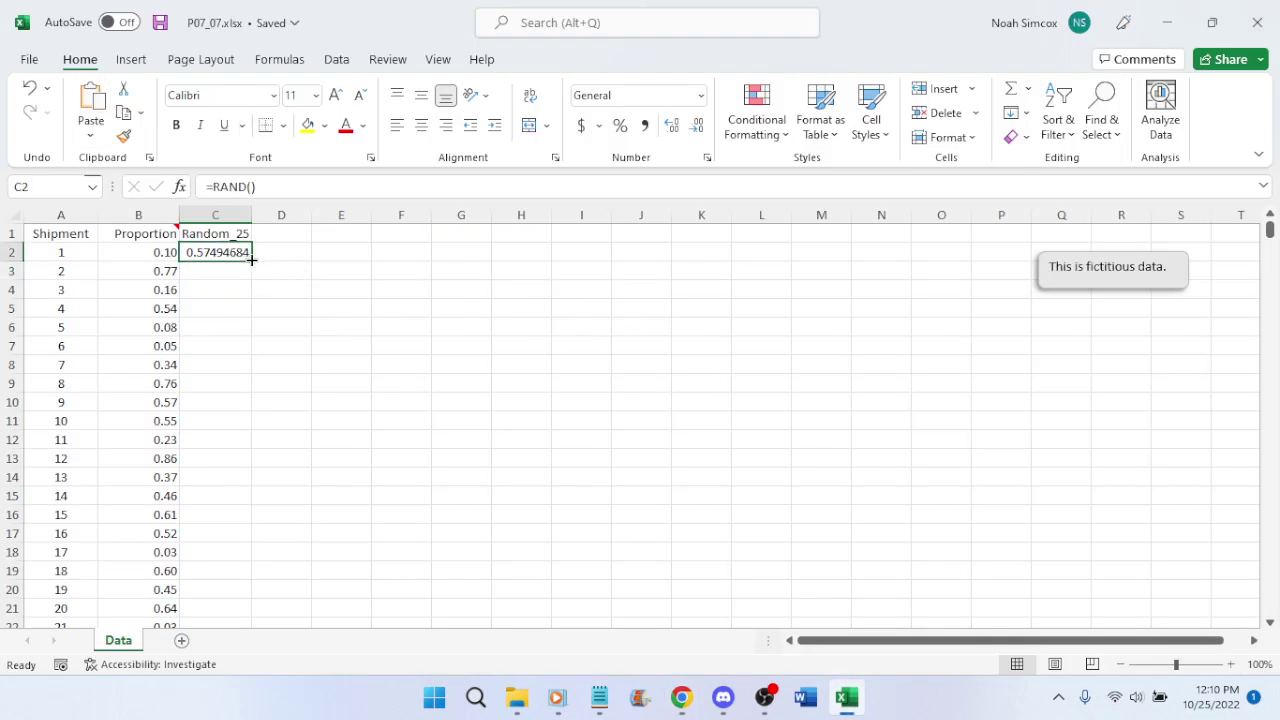
{"action": "double_click", "coordinate": [252, 260]}
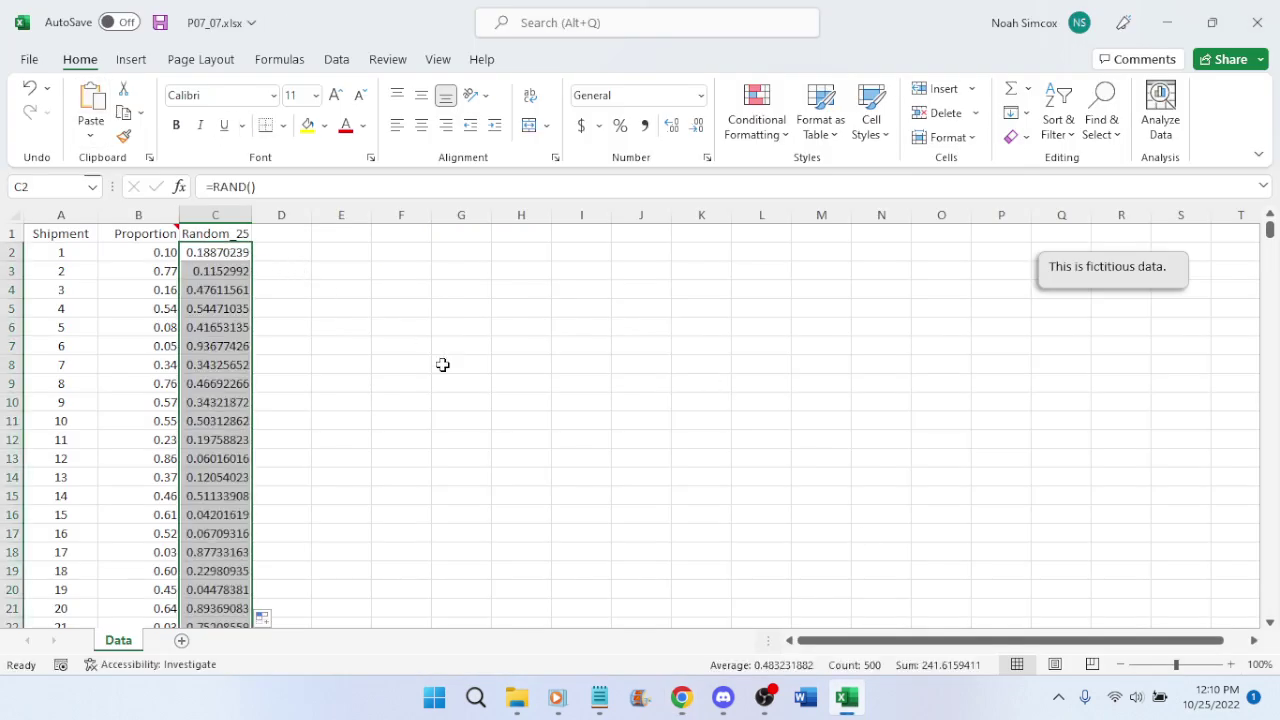
{"action": "left_click", "coordinate": [300, 265]}
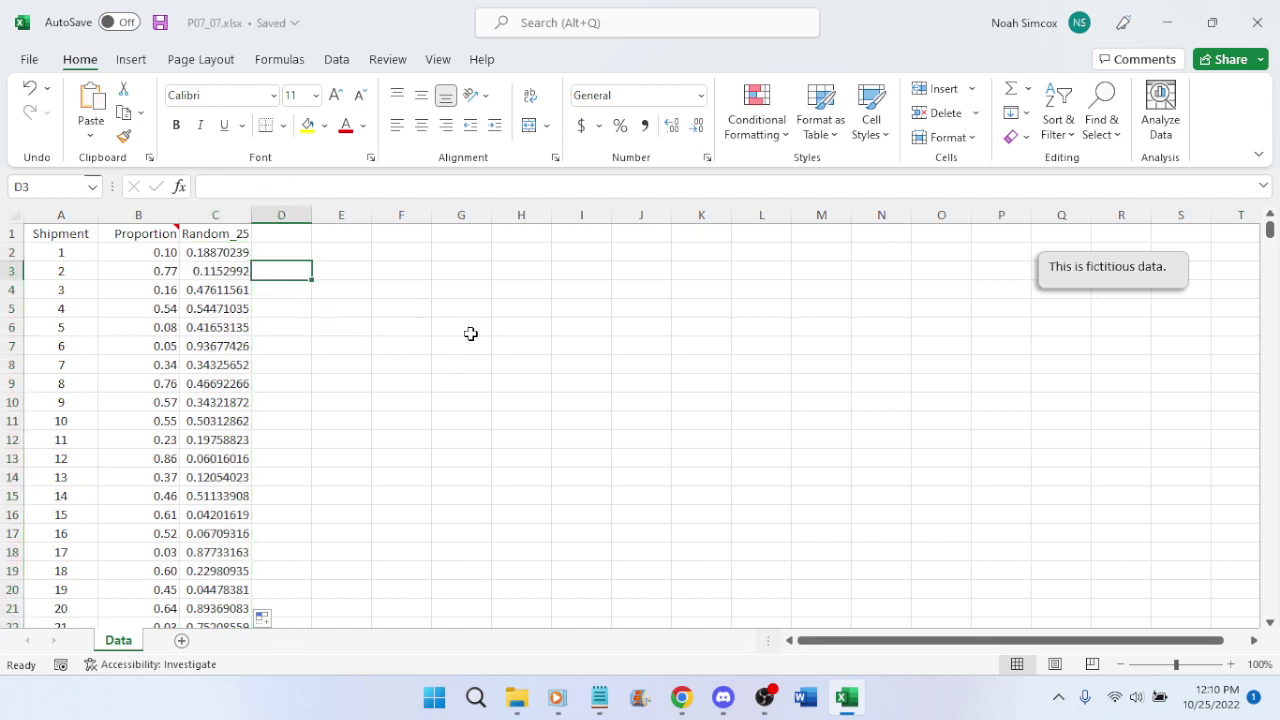
Return to Chrome and watch the lesson video in full screen from 3:40 to the selection of all random numbers in column C
{"action": "left_click", "coordinate": [681, 697]}
{"action": "scroll", "coordinate": [937, 577], "scroll_direction": "down", "scroll_amount": 1}
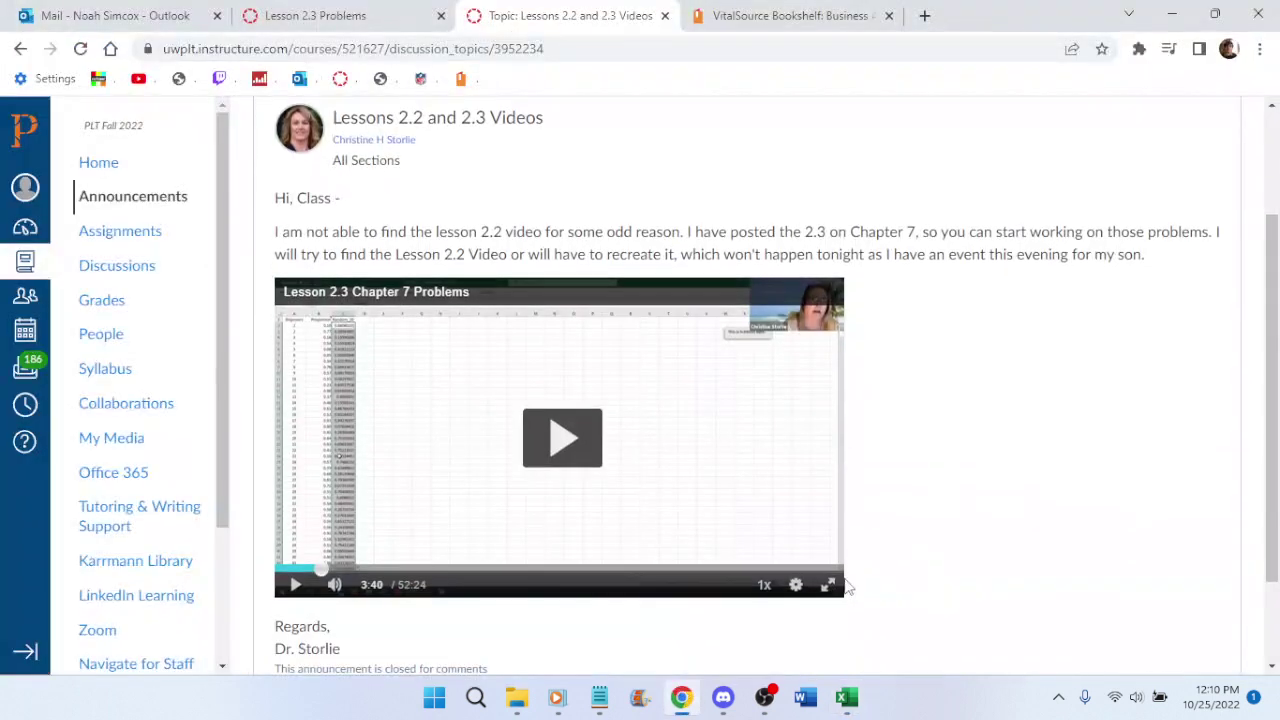
{"action": "left_click", "coordinate": [830, 584]}
{"action": "left_click", "coordinate": [633, 370]}
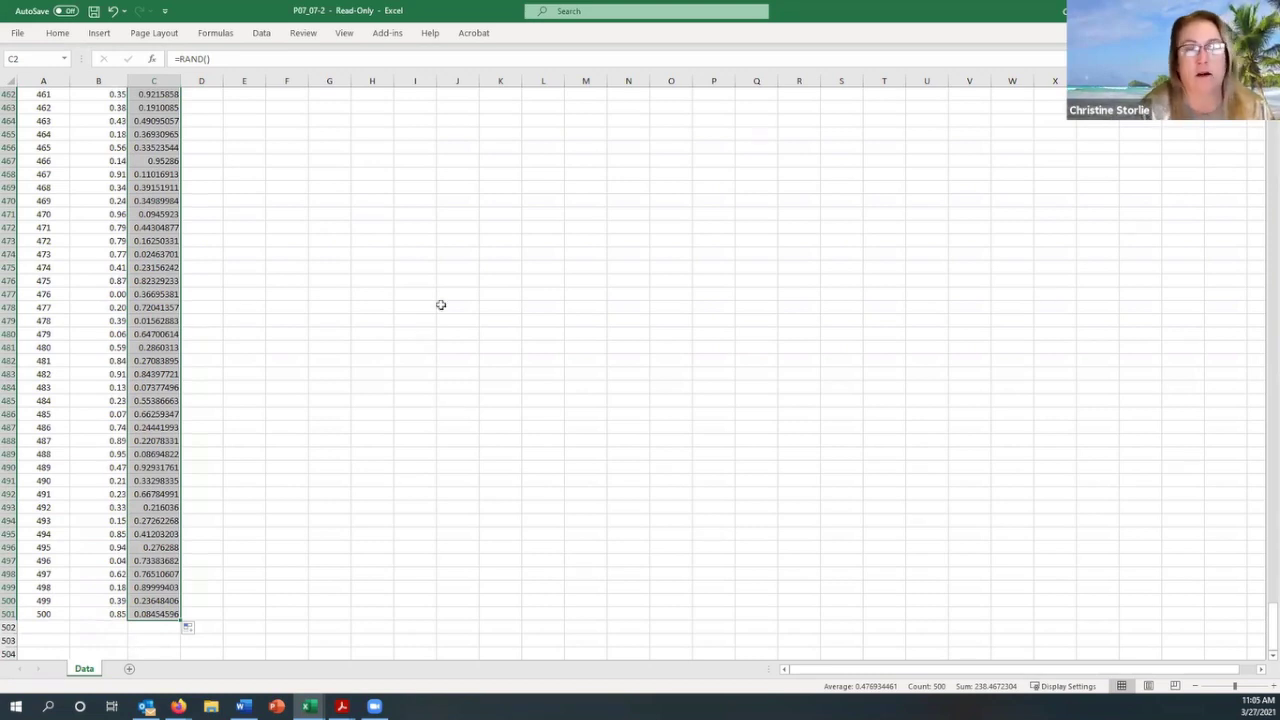
{"action": "left_click", "coordinate": [165, 187]}
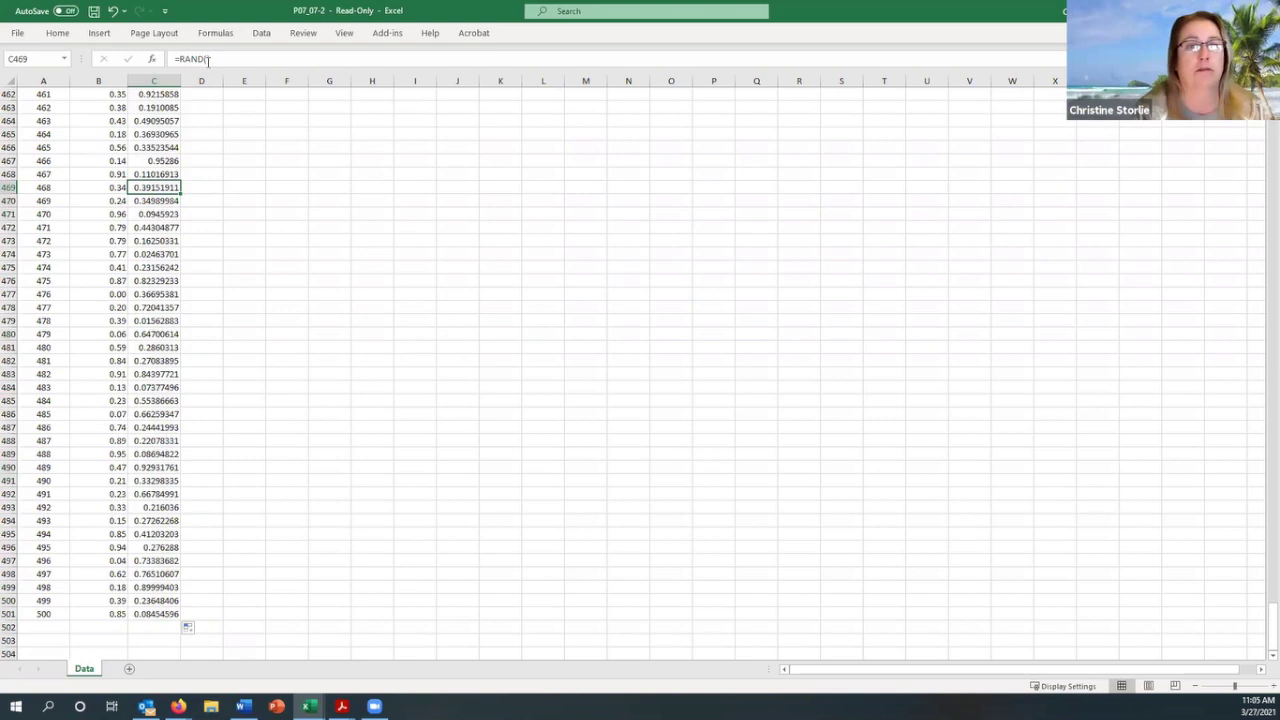
{"action": "left_click", "coordinate": [208, 60]}
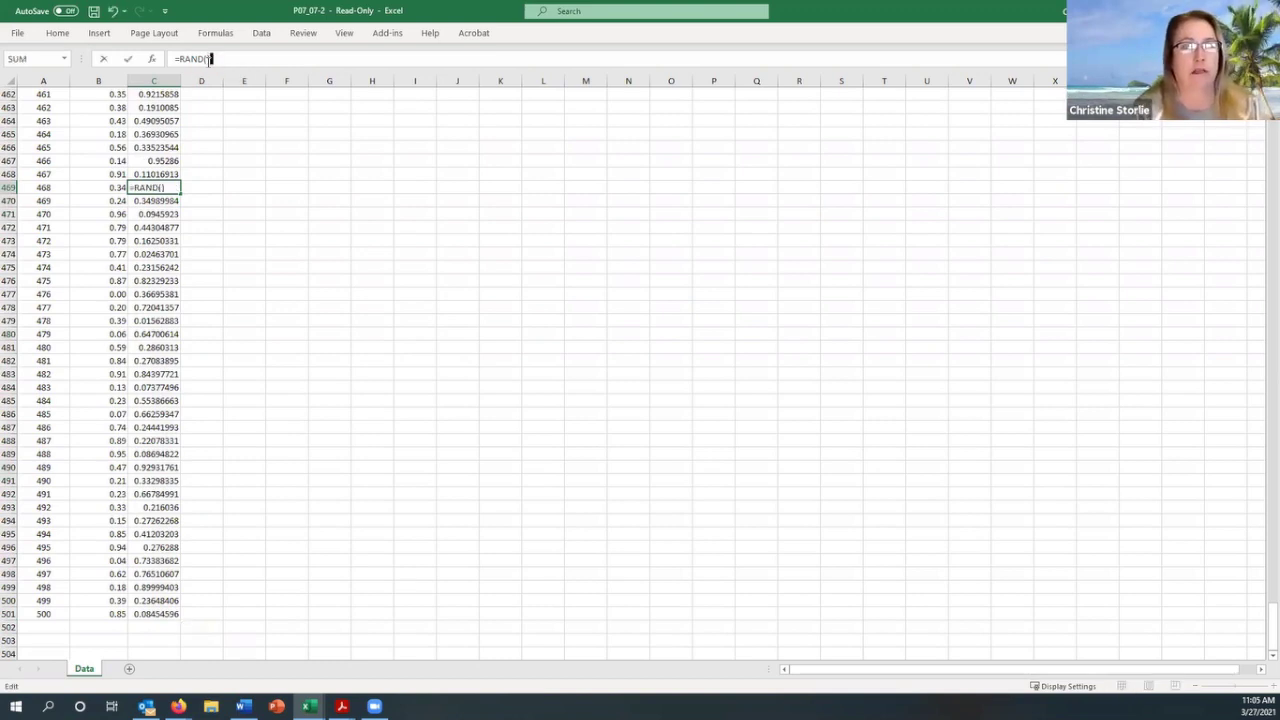
{"action": "key", "text": "Return"}
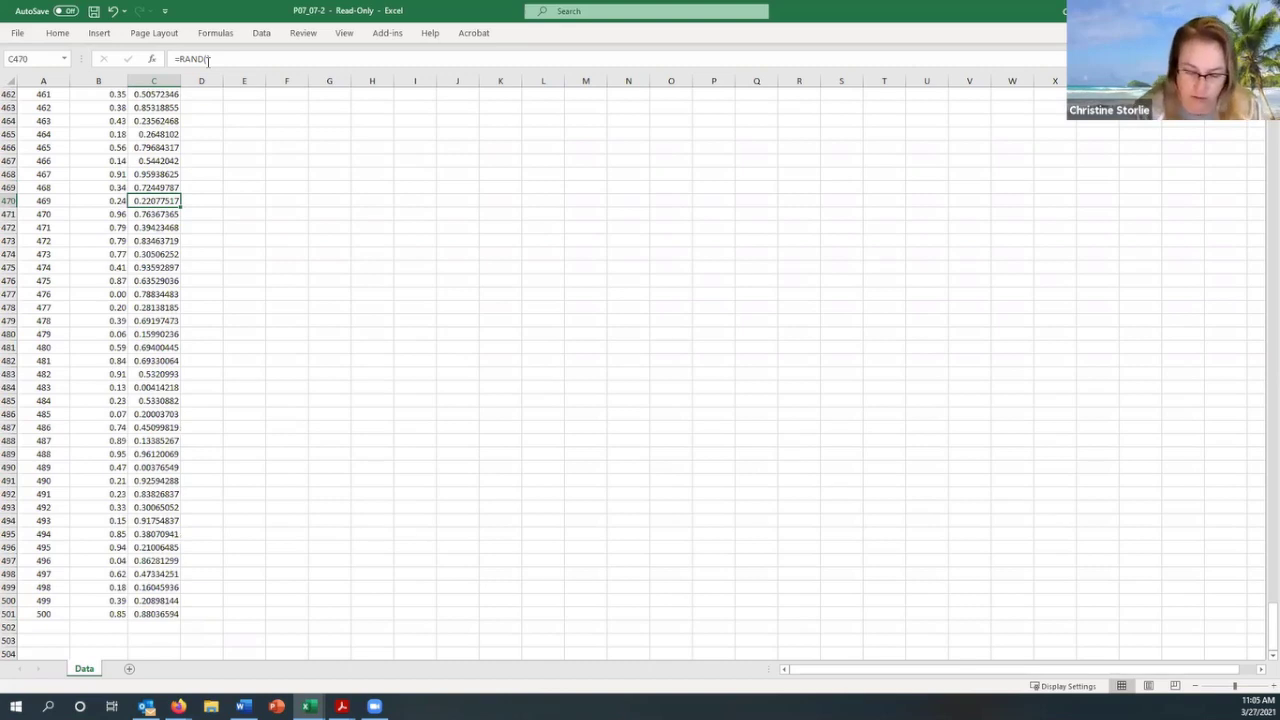
{"action": "key", "text": "ctrl+Home"}
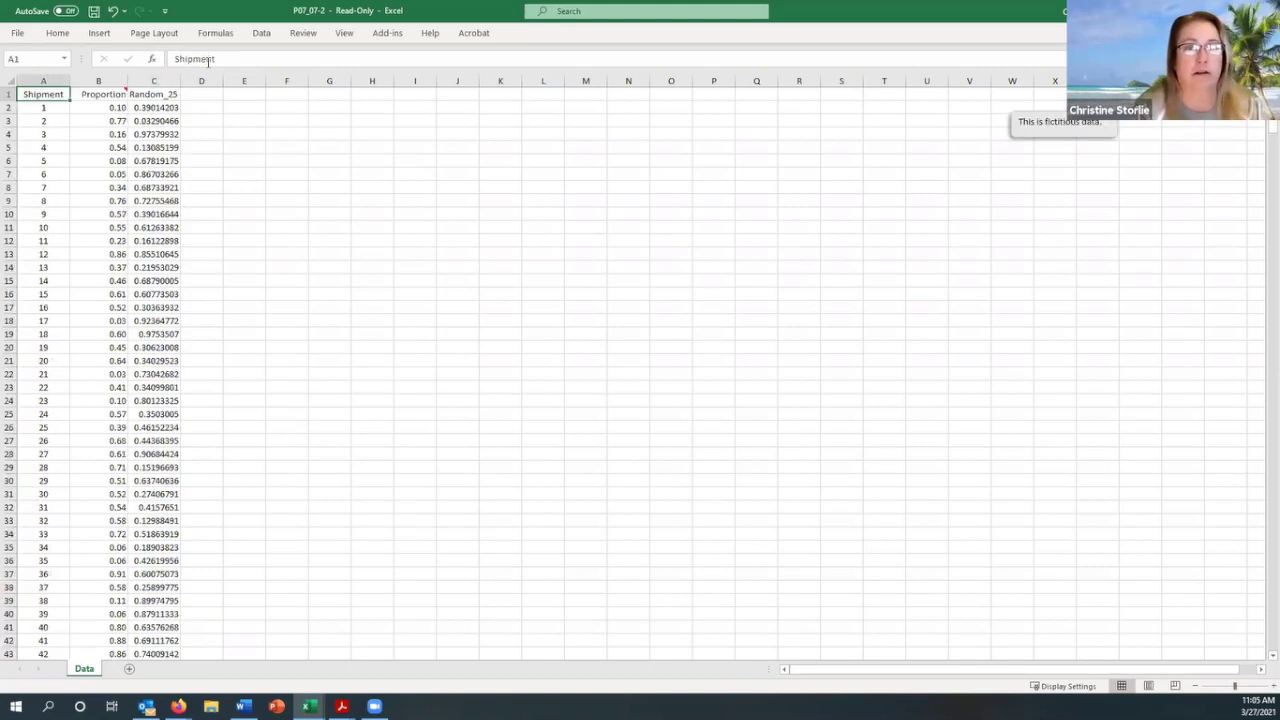
{"action": "key", "text": "Right"}
{"action": "key", "text": "Right"}
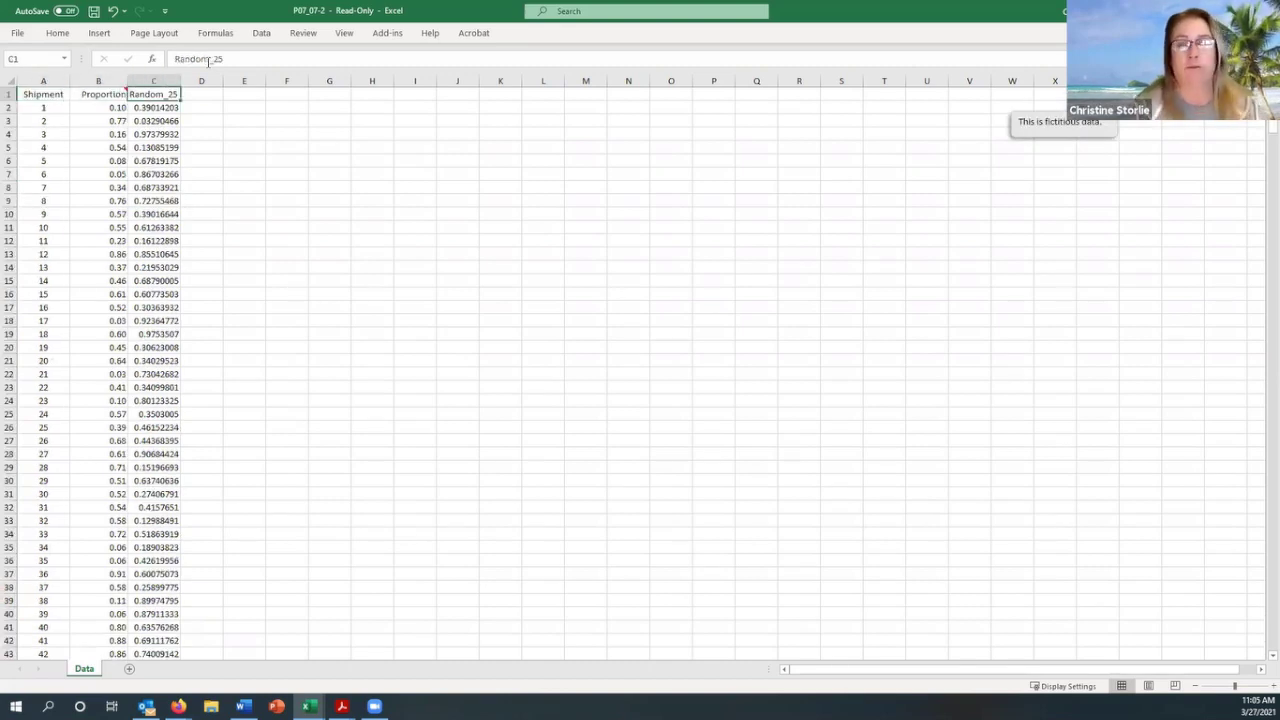
{"action": "key", "text": "Down"}
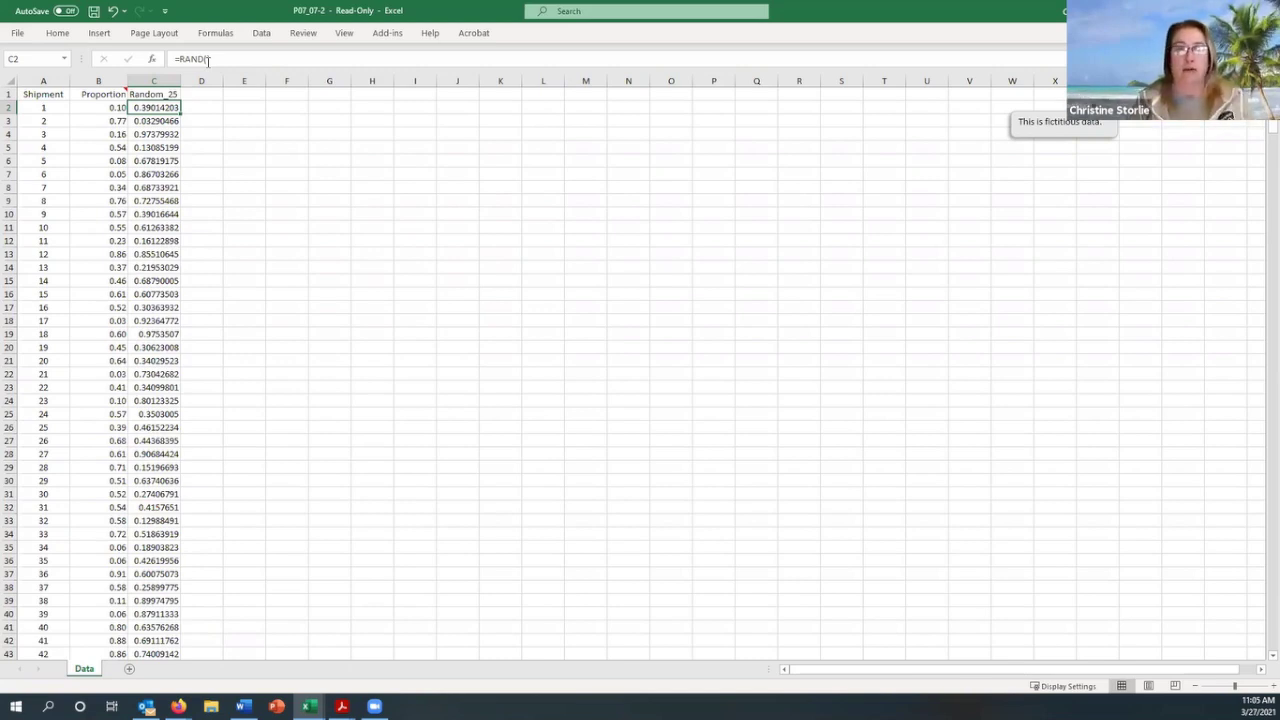
{"action": "mouse_move", "coordinate": [760, 387]}
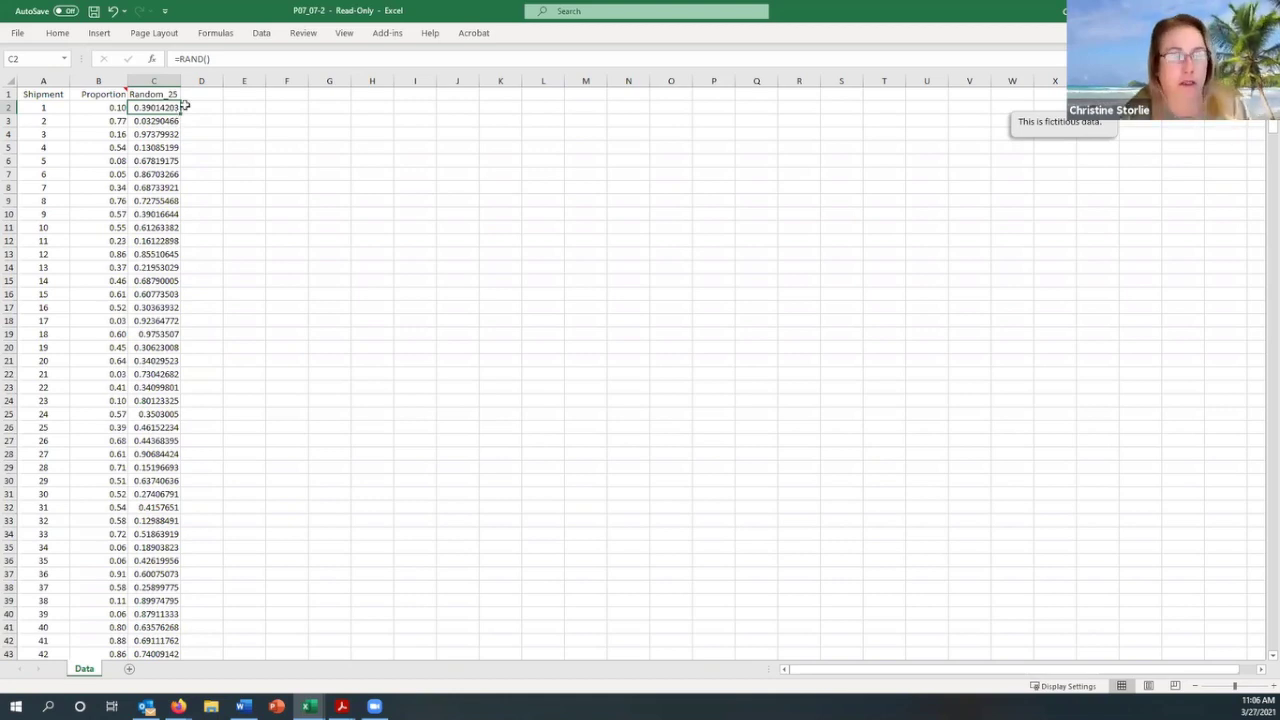
{"action": "mouse_move", "coordinate": [648, 366]}
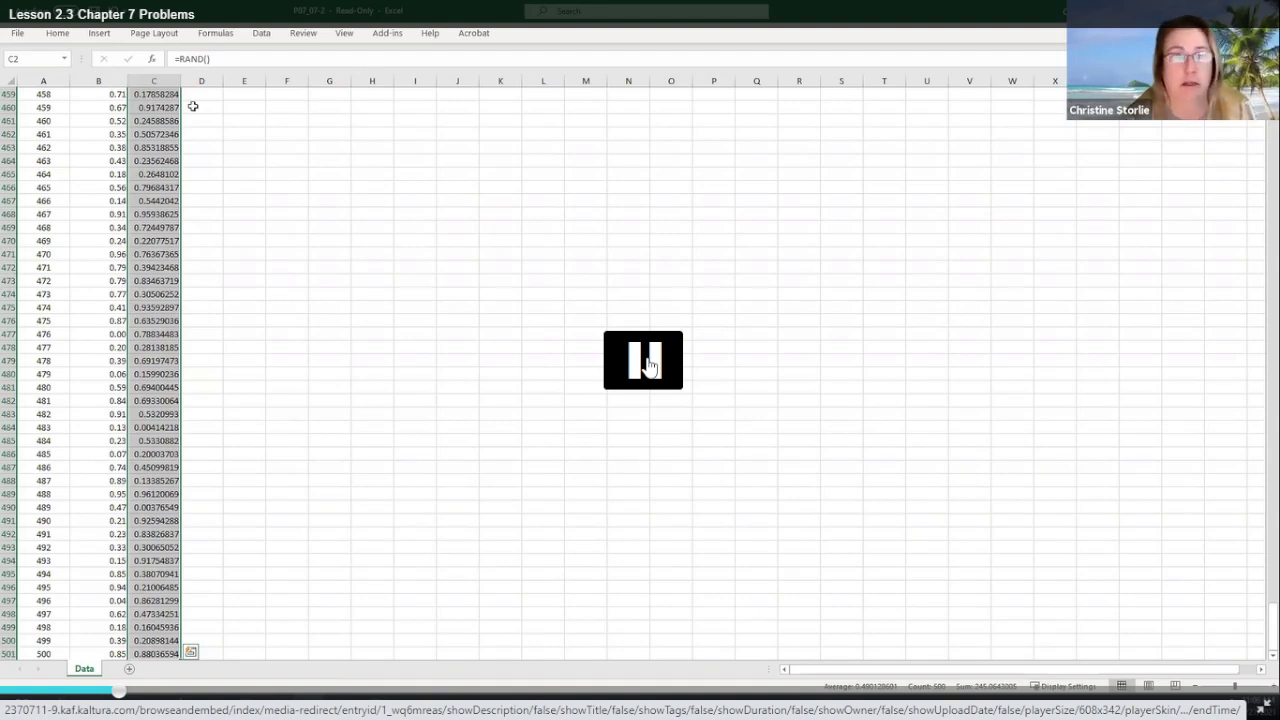
{"action": "left_click", "coordinate": [648, 366]}
{"action": "key", "text": "Escape"}
Switch to Excel and select all the random numbers from C2 to C501
{"action": "left_click", "coordinate": [846, 697]}
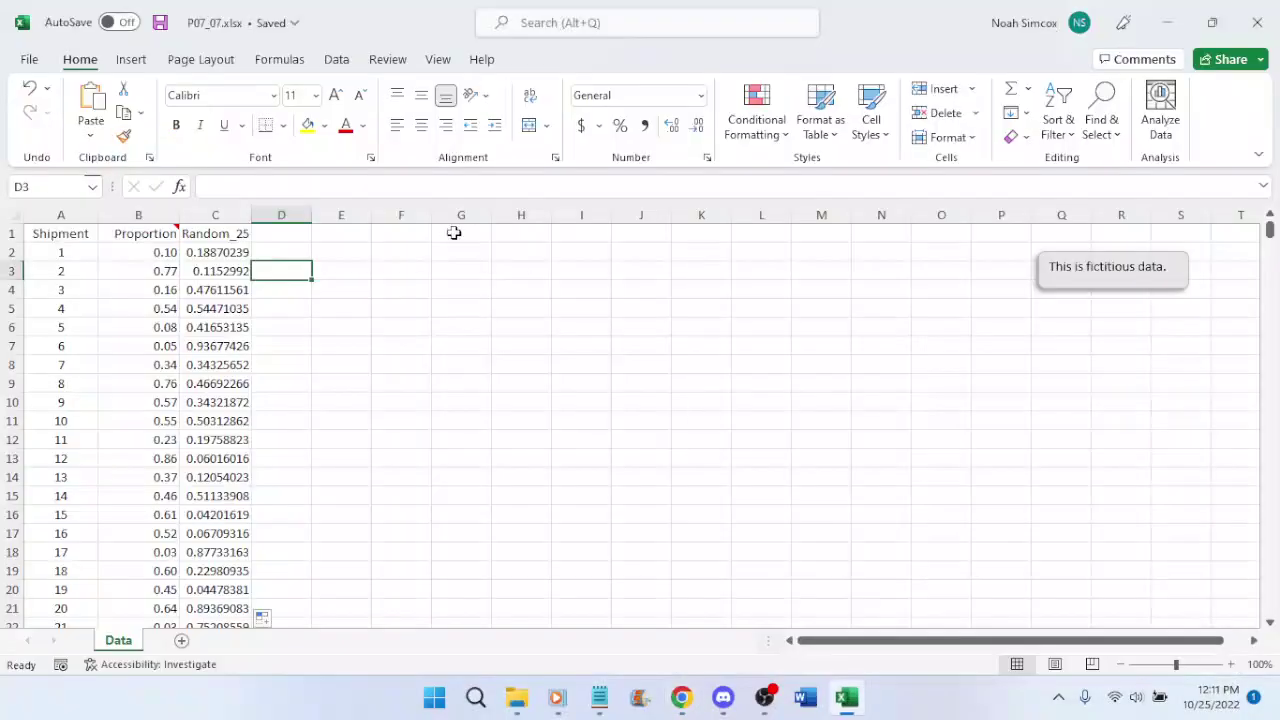
{"action": "left_click", "coordinate": [219, 253]}
{"action": "key", "text": "ctrl+shift+Down"}
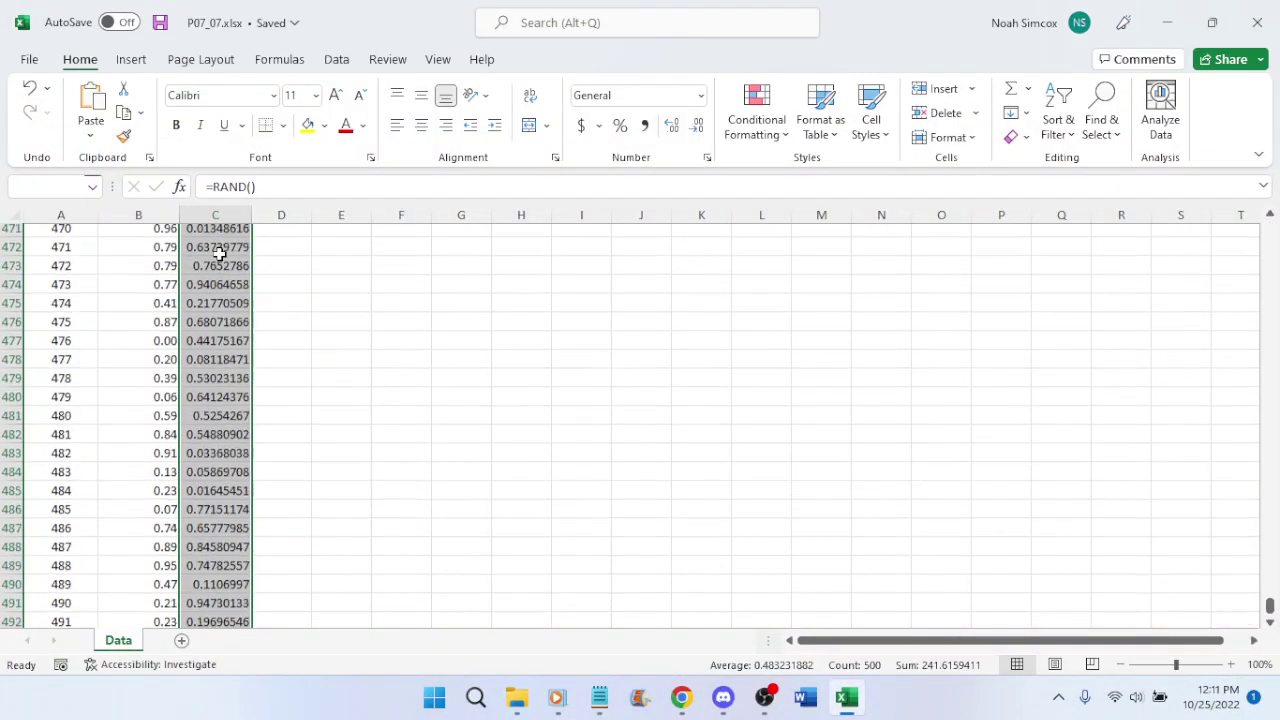
Watch the next part of the lesson video in Chrome, and copy the selected random numbers C2:C501 in Excel
{"action": "left_click", "coordinate": [681, 697]}
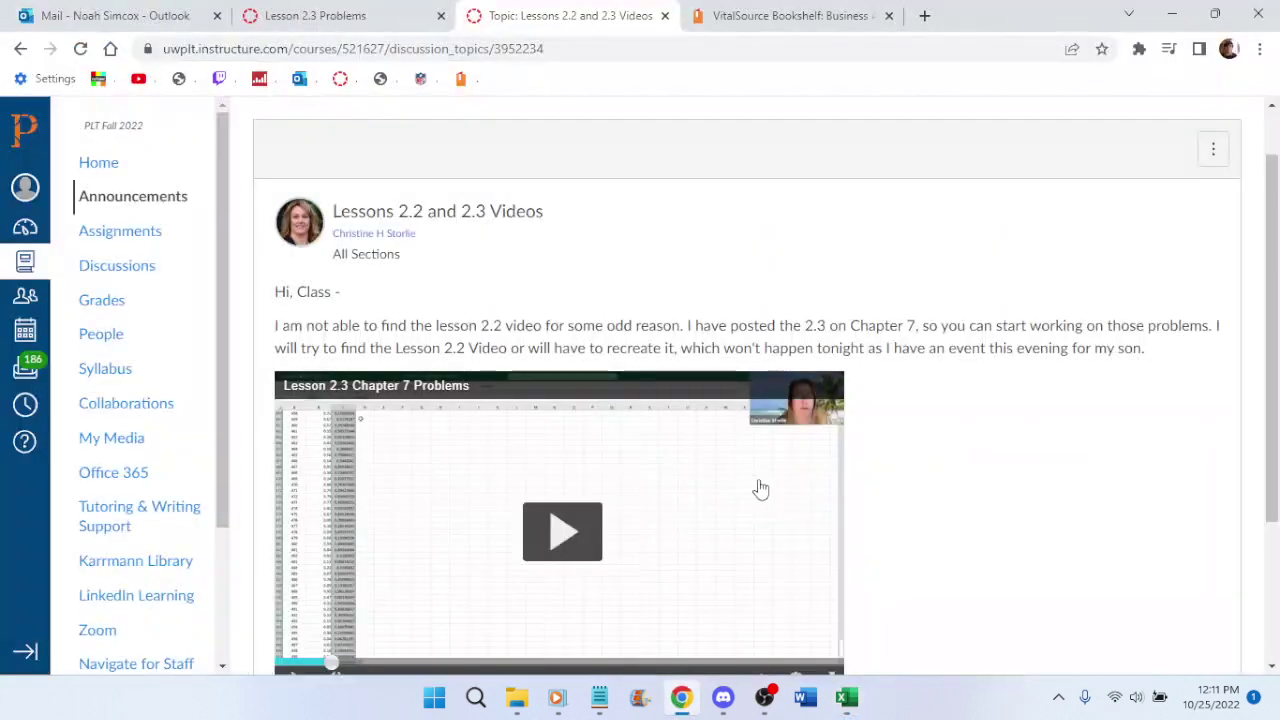
{"action": "scroll", "coordinate": [840, 591], "scroll_direction": "down", "scroll_amount": 1}
{"action": "left_click", "coordinate": [824, 583]}
{"action": "left_click", "coordinate": [637, 362]}
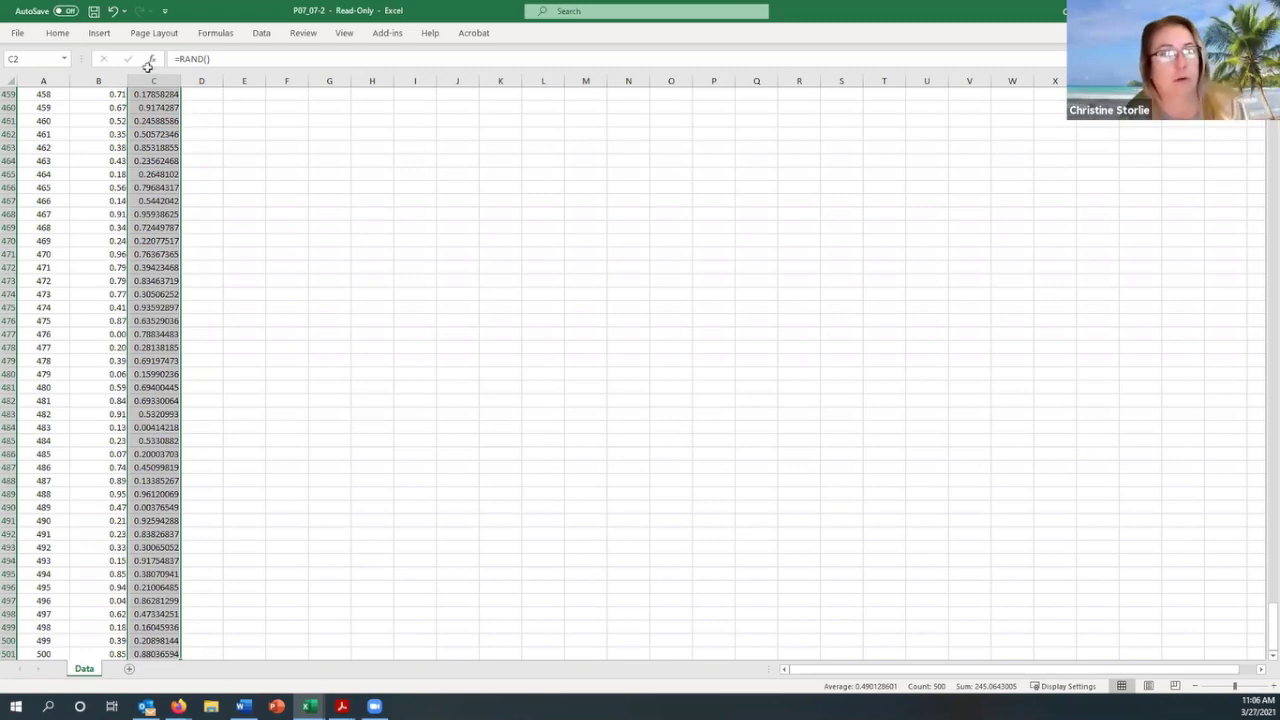
{"action": "left_click", "coordinate": [673, 327]}
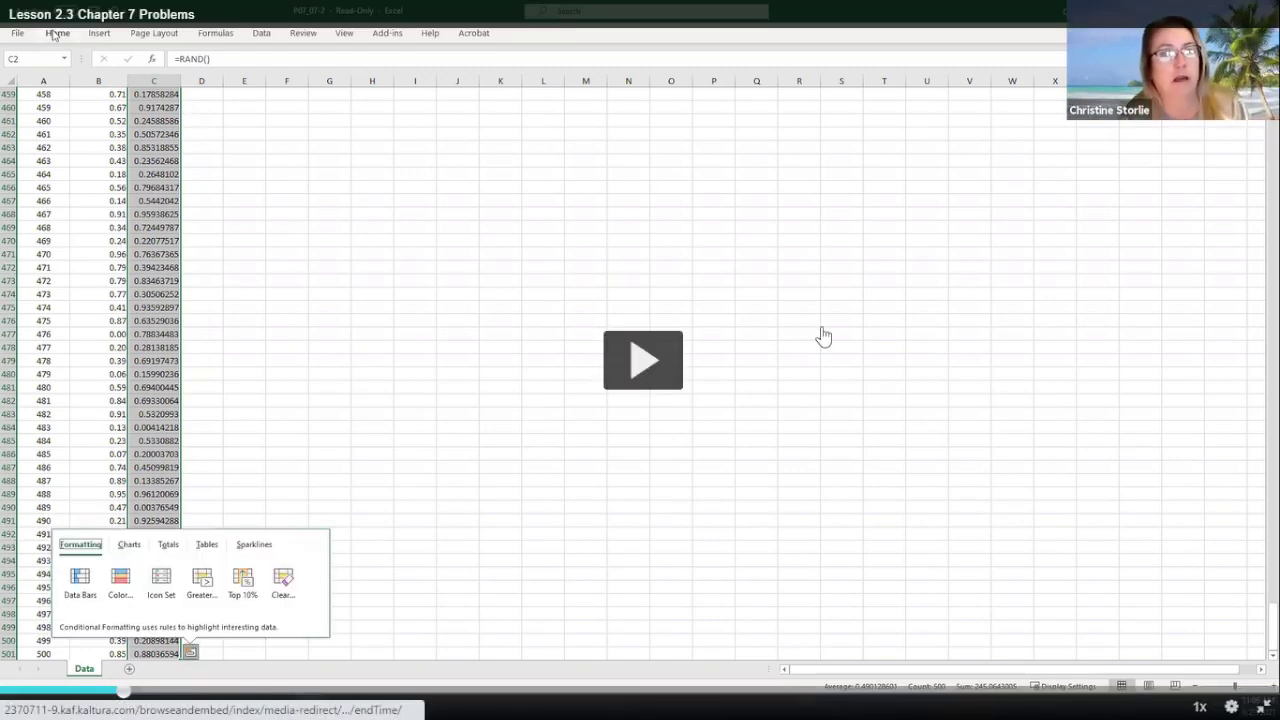
{"action": "key", "text": "Escape"}
{"action": "left_click", "coordinate": [847, 697]}
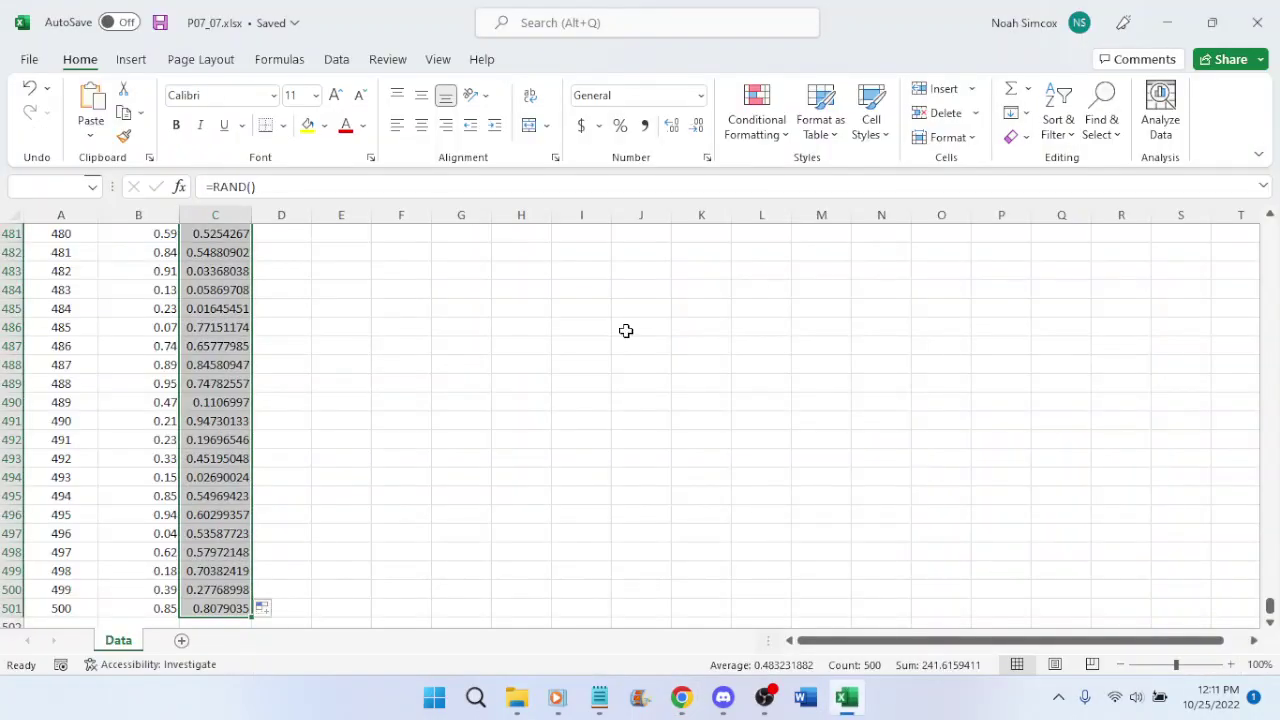
{"action": "key", "text": "ctrl+c"}
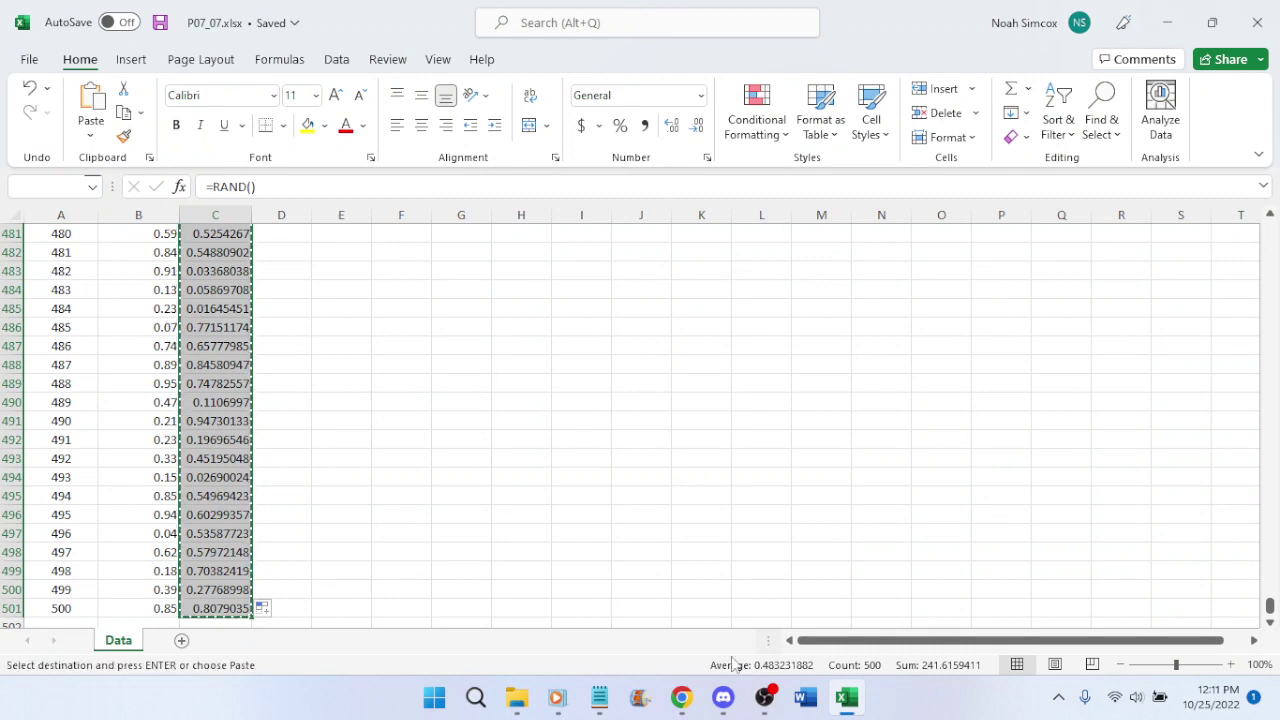
Return to Chrome, watch how the lesson video pastes the random numbers as values, rewinding to 4:57 and earlier, and exit full screen
{"action": "left_click", "coordinate": [681, 697]}
{"action": "scroll", "coordinate": [888, 645], "scroll_direction": "down", "scroll_amount": 1}
{"action": "left_click", "coordinate": [832, 582]}
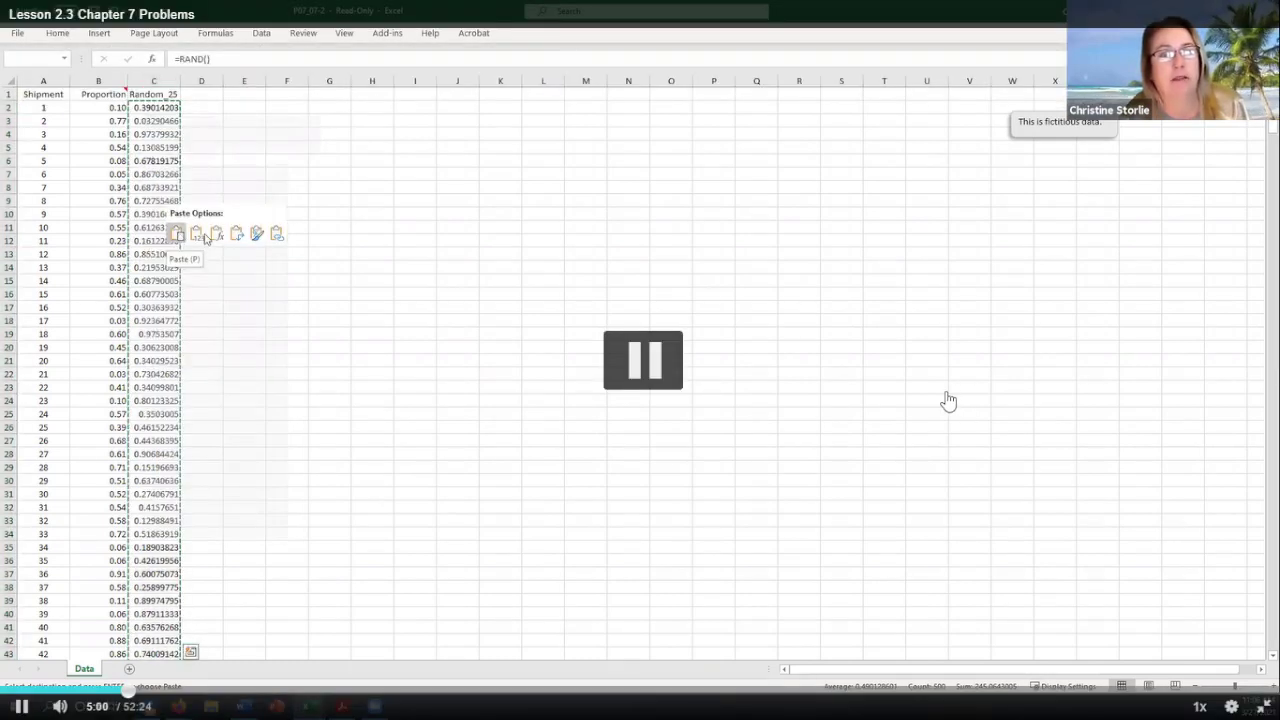
{"action": "key", "text": "Left"}
{"action": "key", "text": "space"}
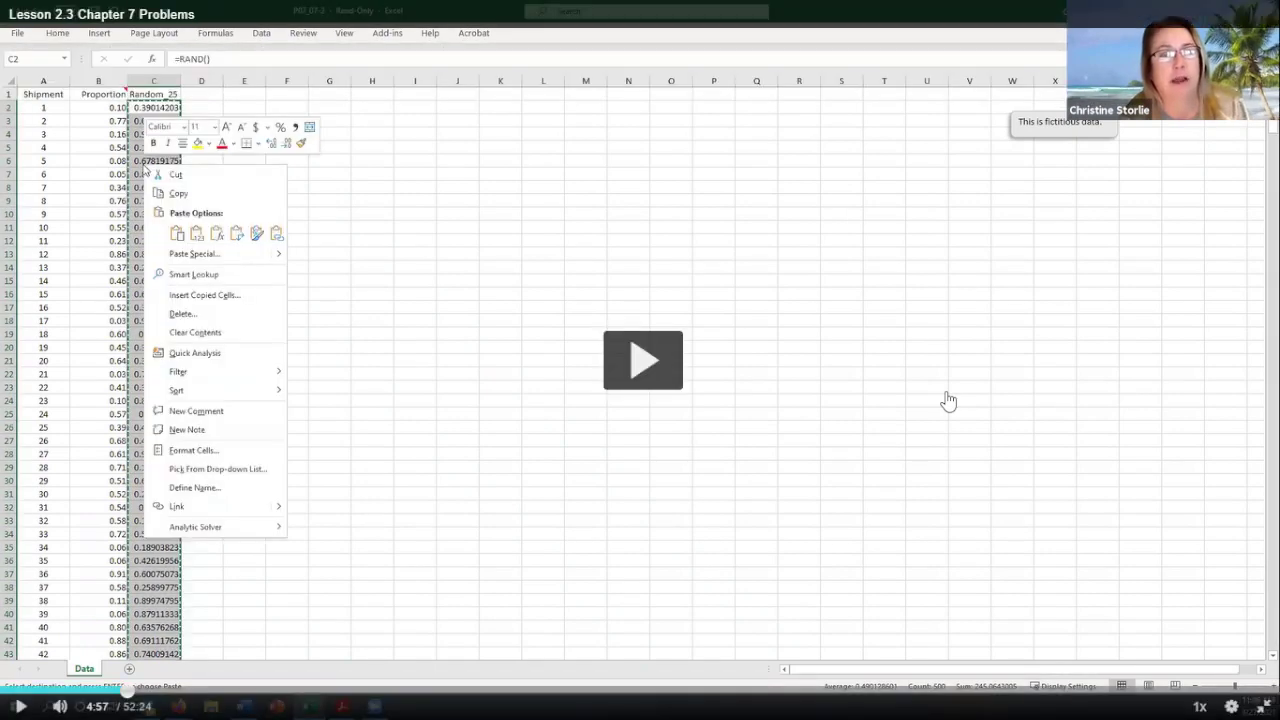
{"action": "key", "text": "Left"}
{"action": "key", "text": "space"}
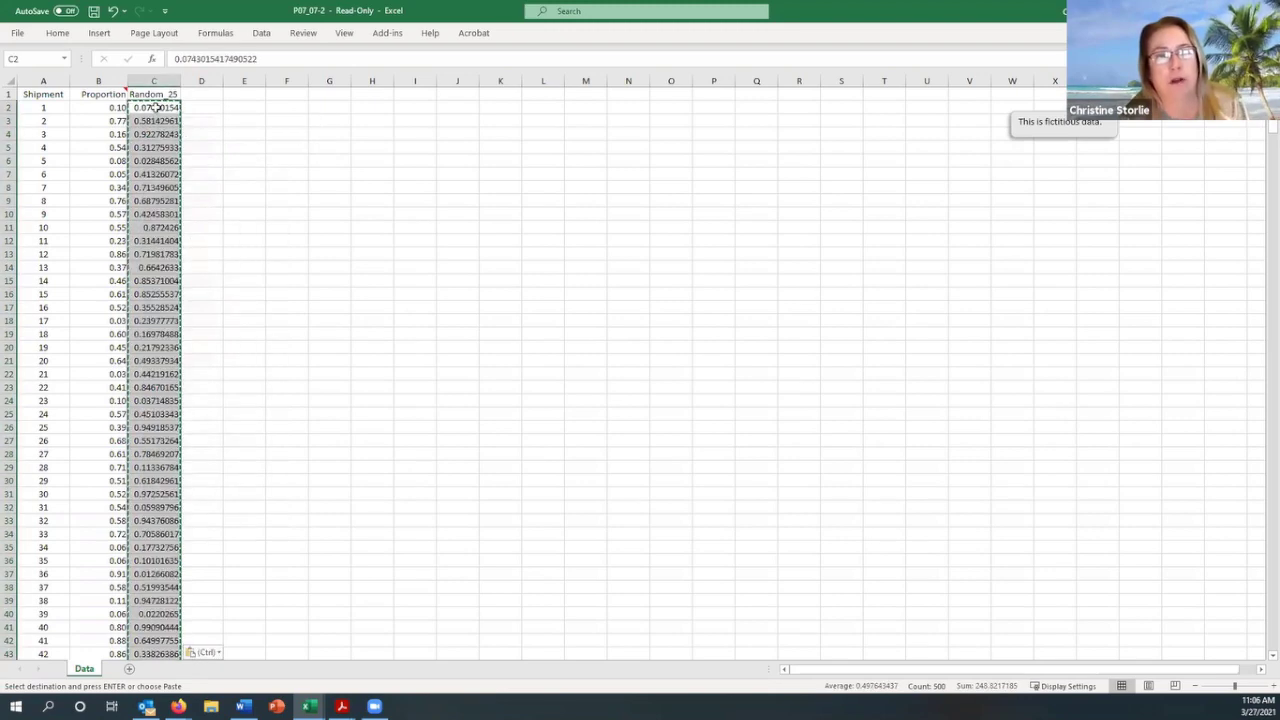
{"action": "key", "text": "space"}
{"action": "key", "text": "Escape"}
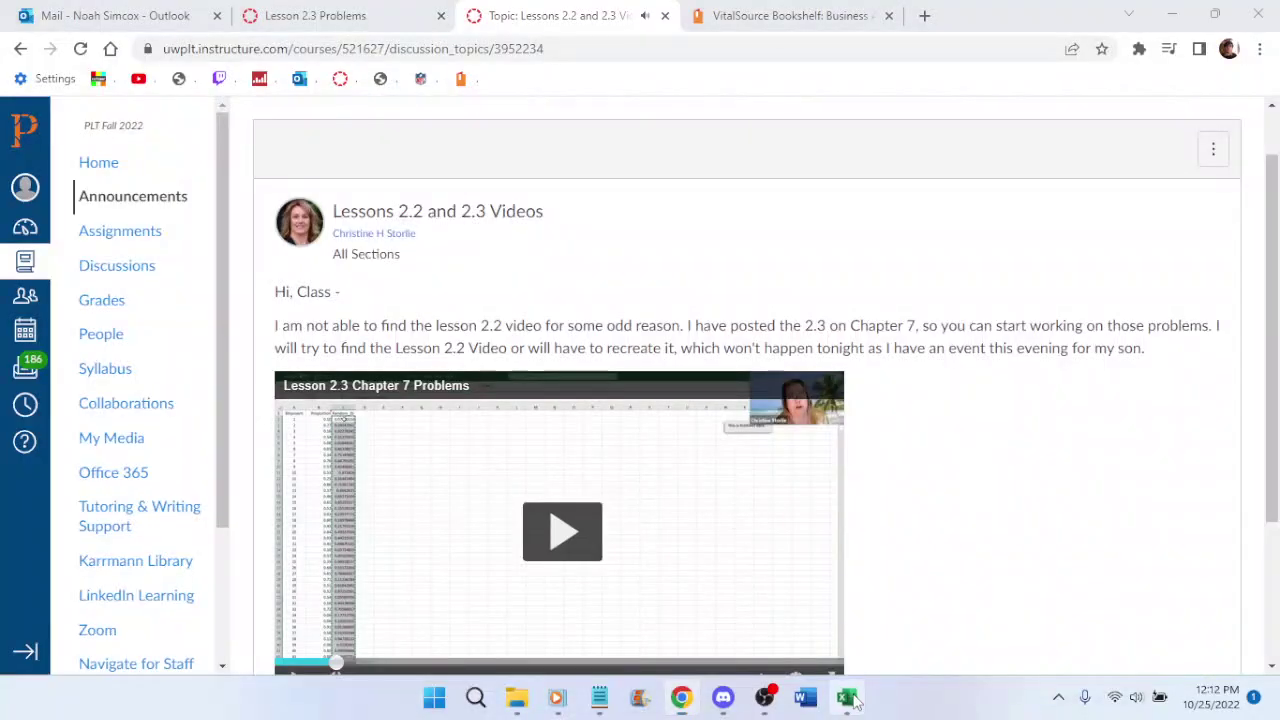
In Excel, paste the copied random numbers over C2:C501 as values
{"action": "key", "text": "alt+Tab"}
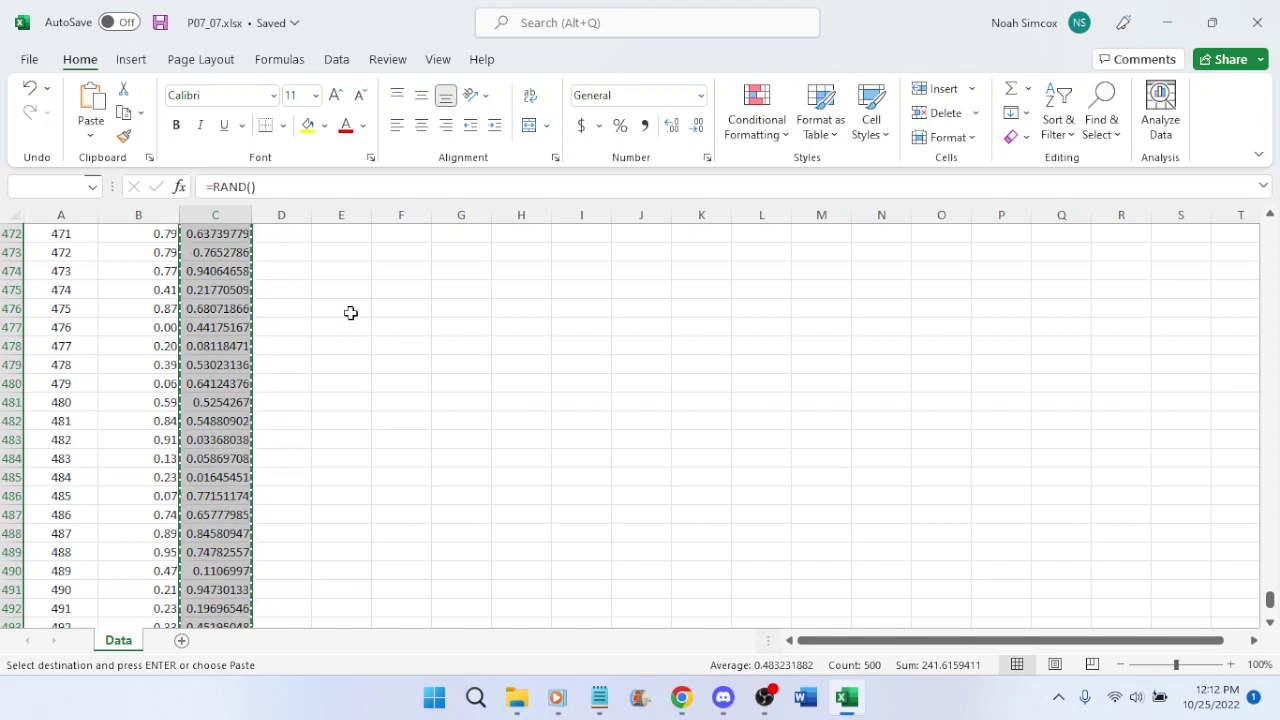
{"action": "scroll", "coordinate": [260, 295], "scroll_direction": "down", "scroll_amount": 1}
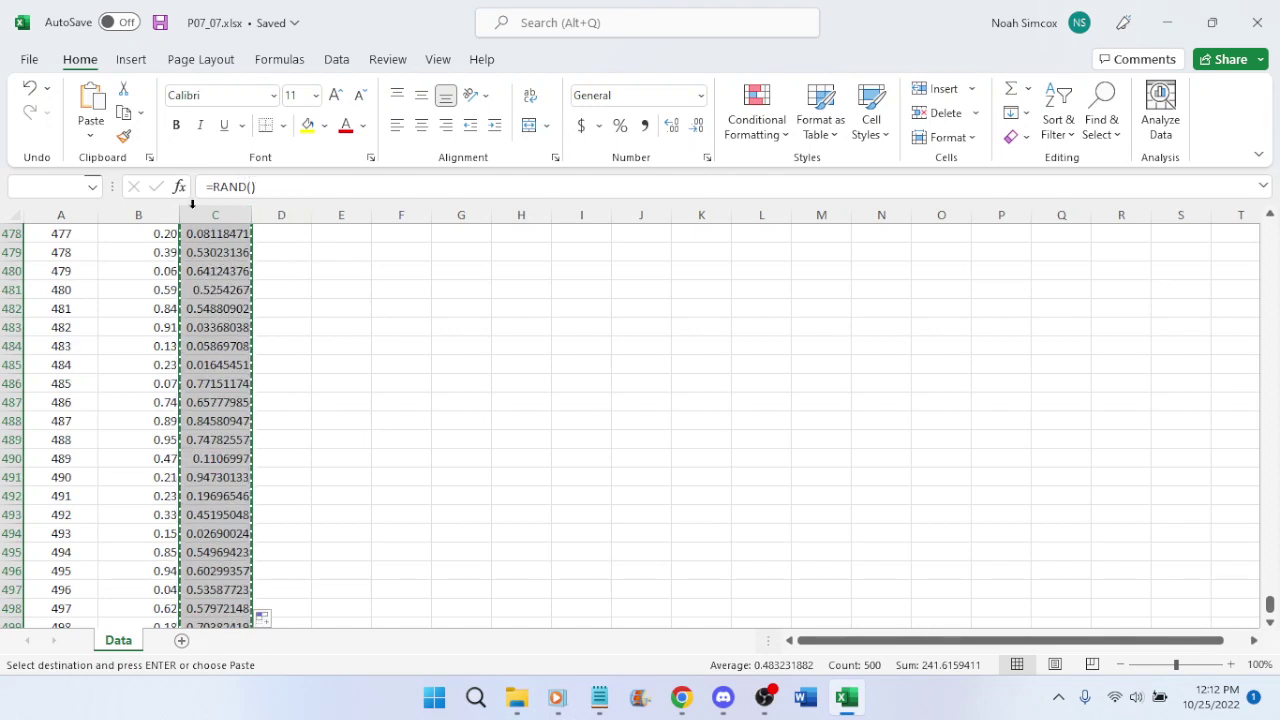
{"action": "right_click", "coordinate": [211, 298]}
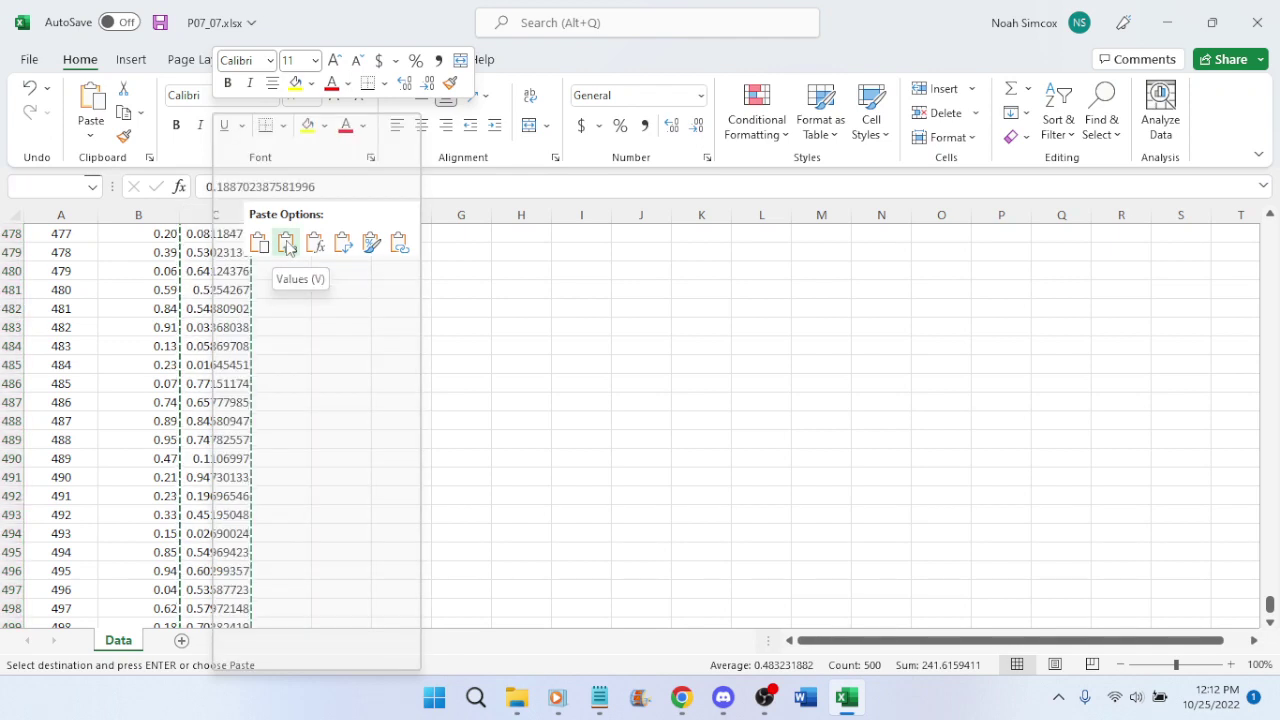
{"action": "left_click", "coordinate": [287, 246]}
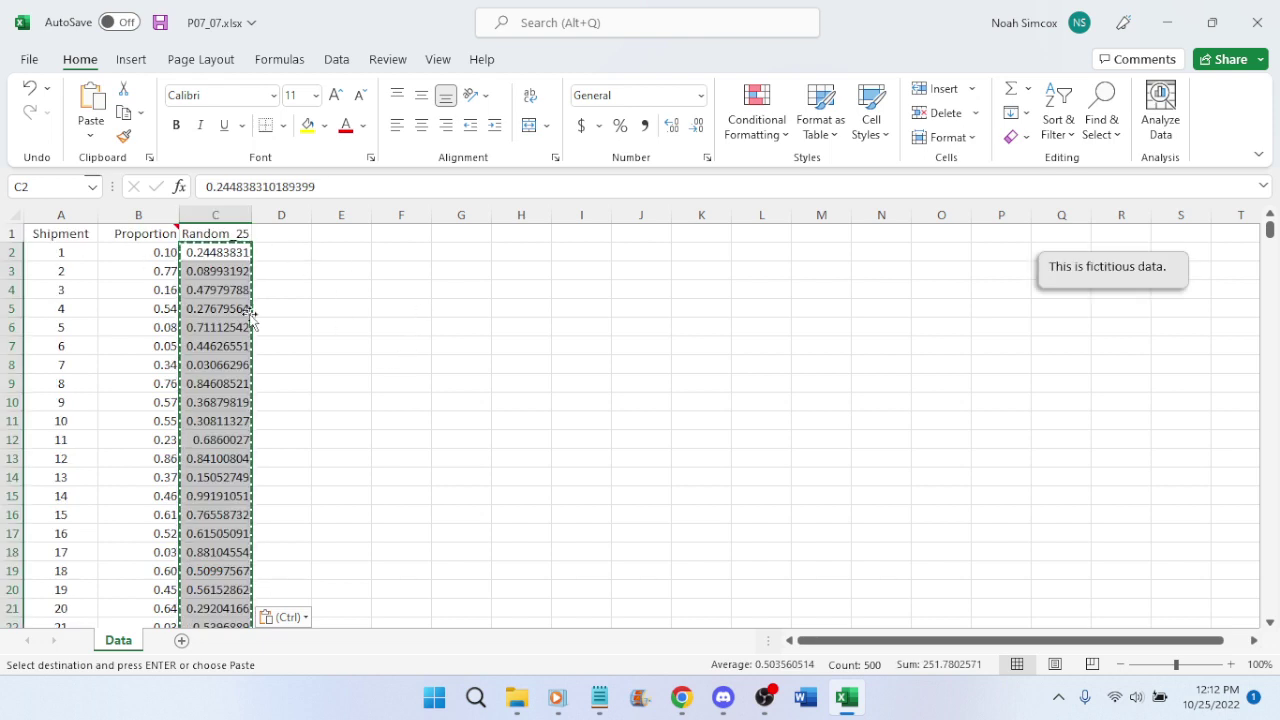
Deselect the pasted random numbers by selecting D2 and save the workbook
{"action": "left_click", "coordinate": [279, 251]}
{"action": "key", "text": "ctrl+s"}
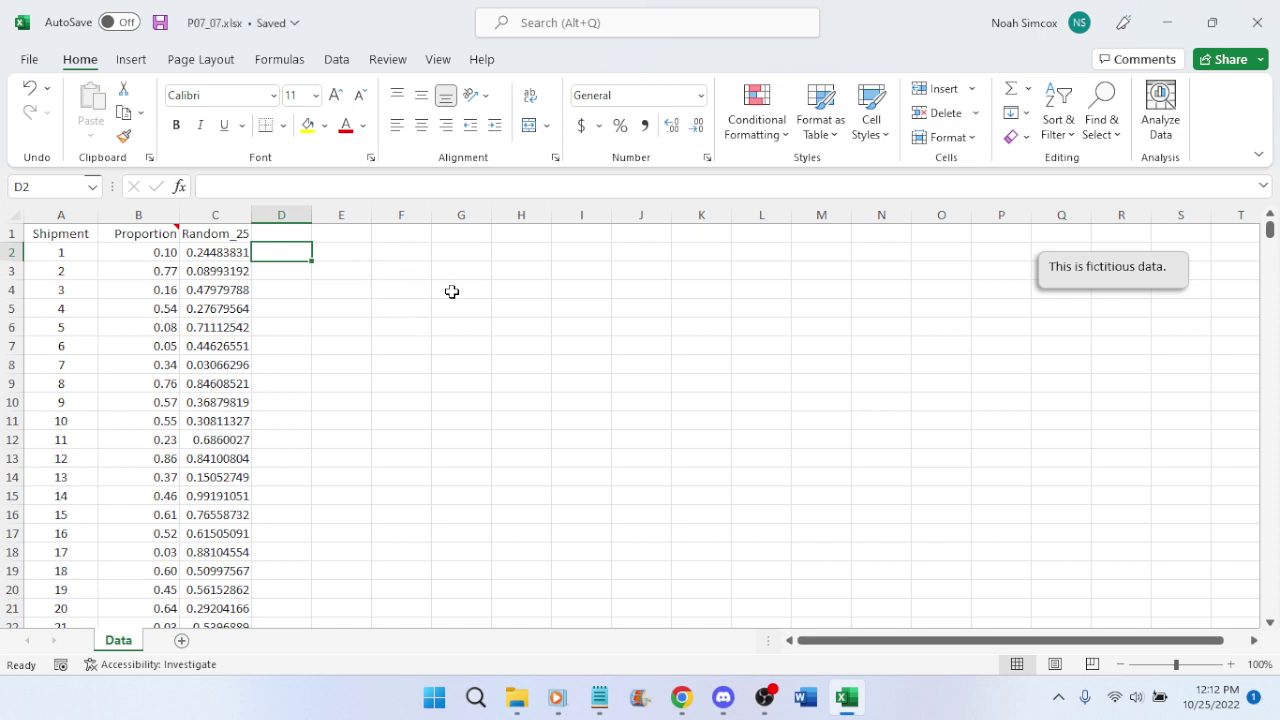
Switch to Chrome, watch in full screen how the lesson video custom-sorts the data by Random_25, and exit full screen
{"action": "left_click", "coordinate": [683, 694]}
{"action": "scroll", "coordinate": [943, 608], "scroll_direction": "down", "scroll_amount": 2}
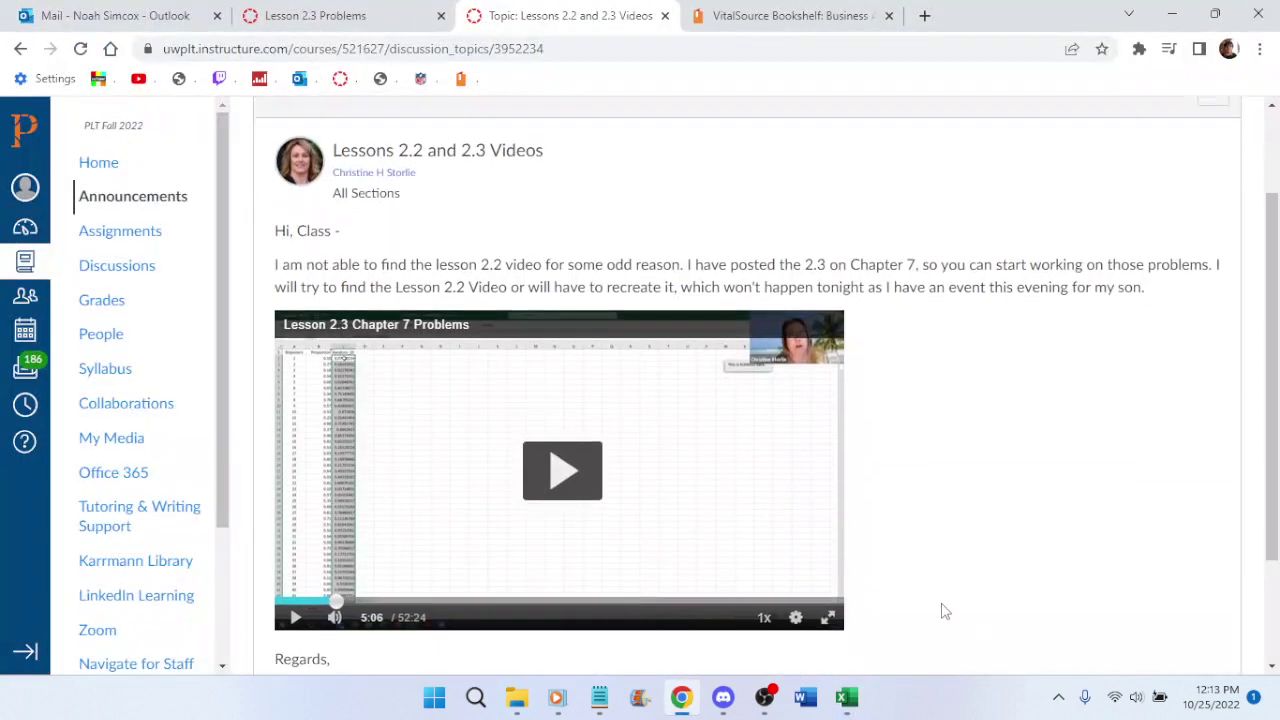
{"action": "left_click", "coordinate": [832, 583]}
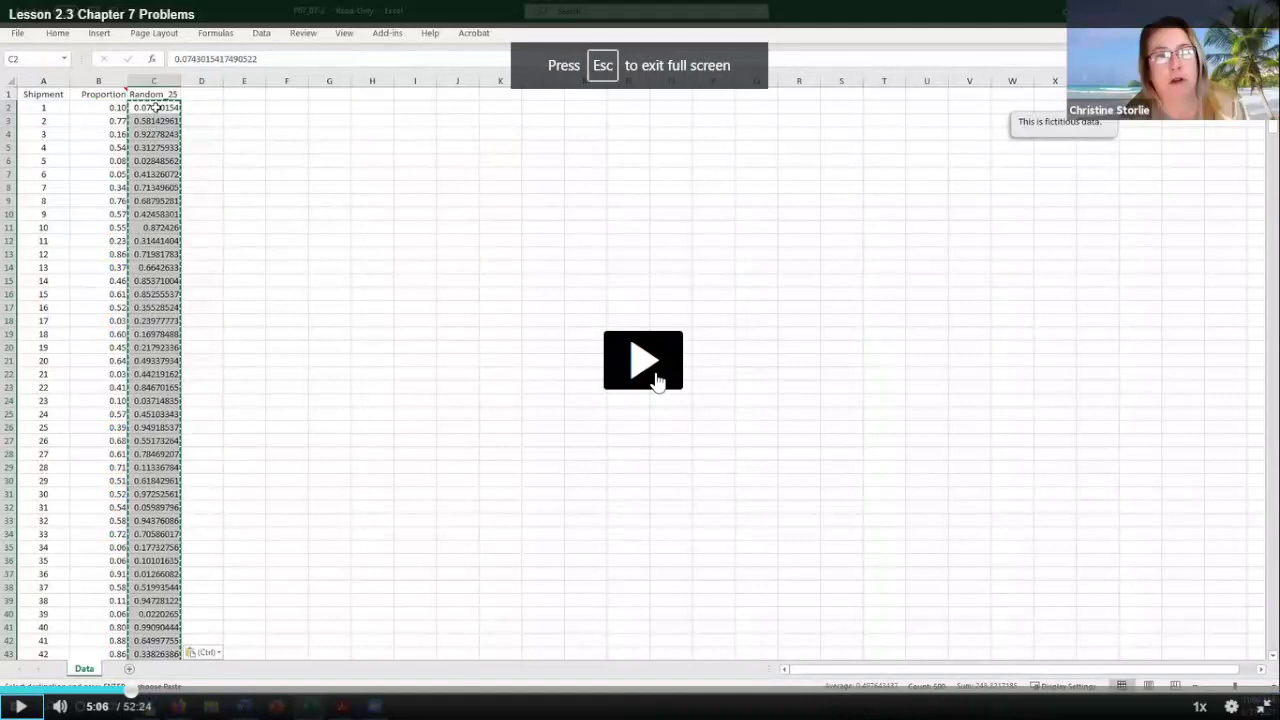
{"action": "left_click", "coordinate": [980, 486]}
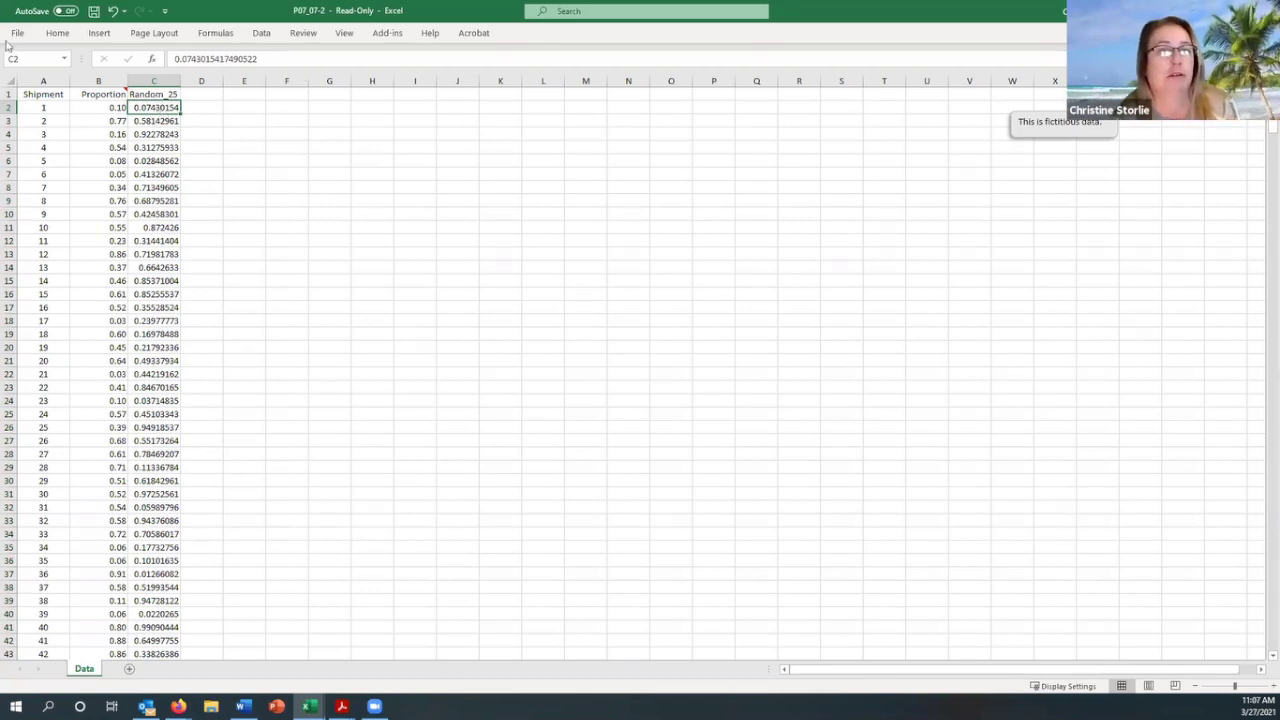
{"action": "left_click", "coordinate": [57, 33]}
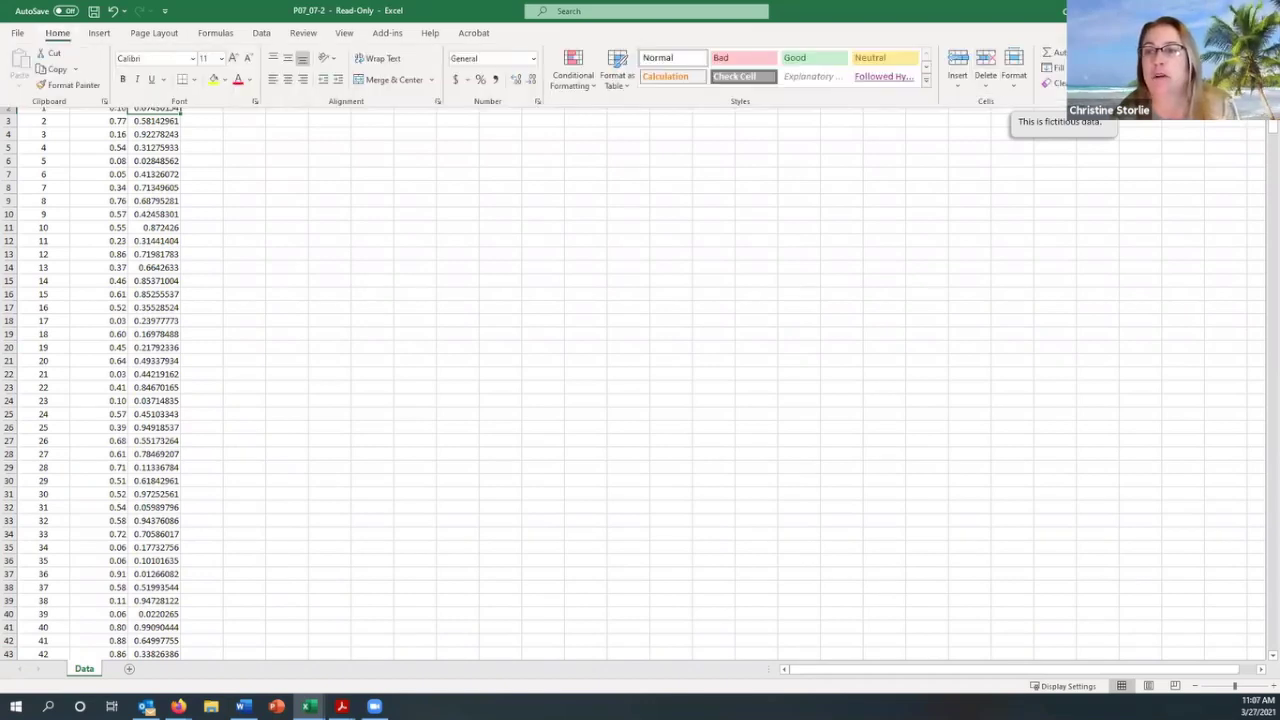
{"action": "left_click", "coordinate": [1120, 75]}
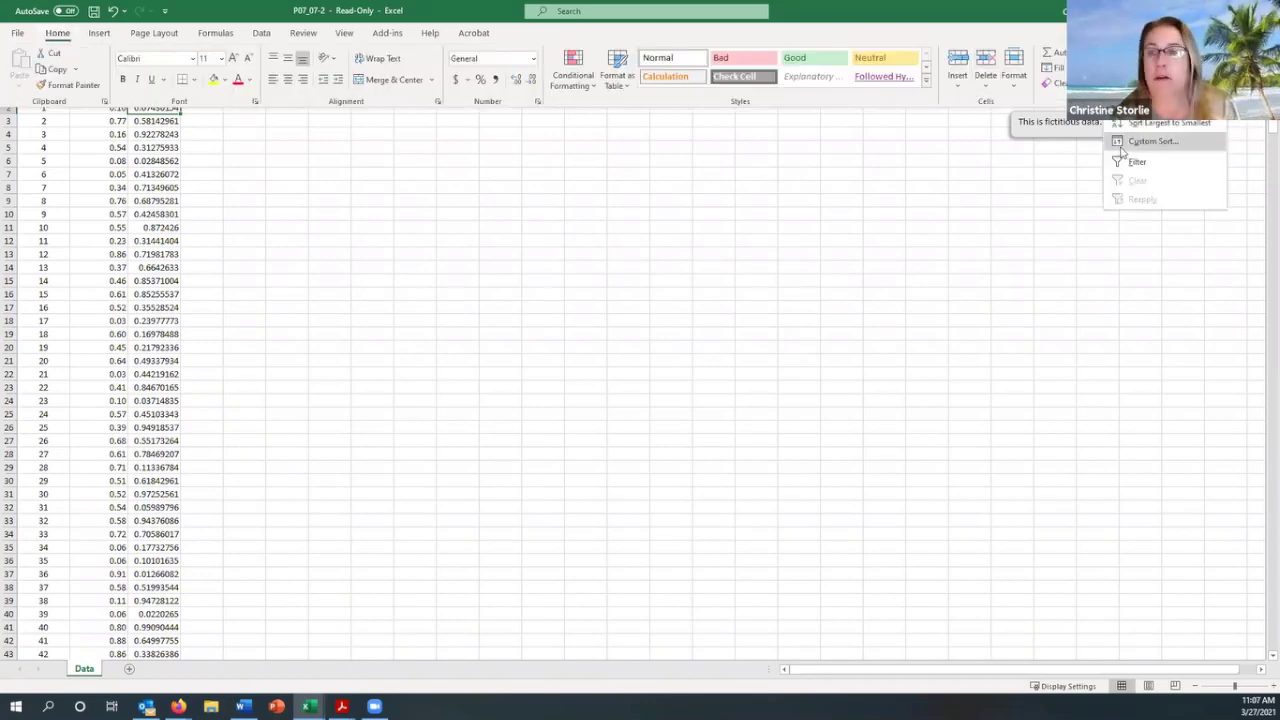
{"action": "left_click", "coordinate": [1150, 141]}
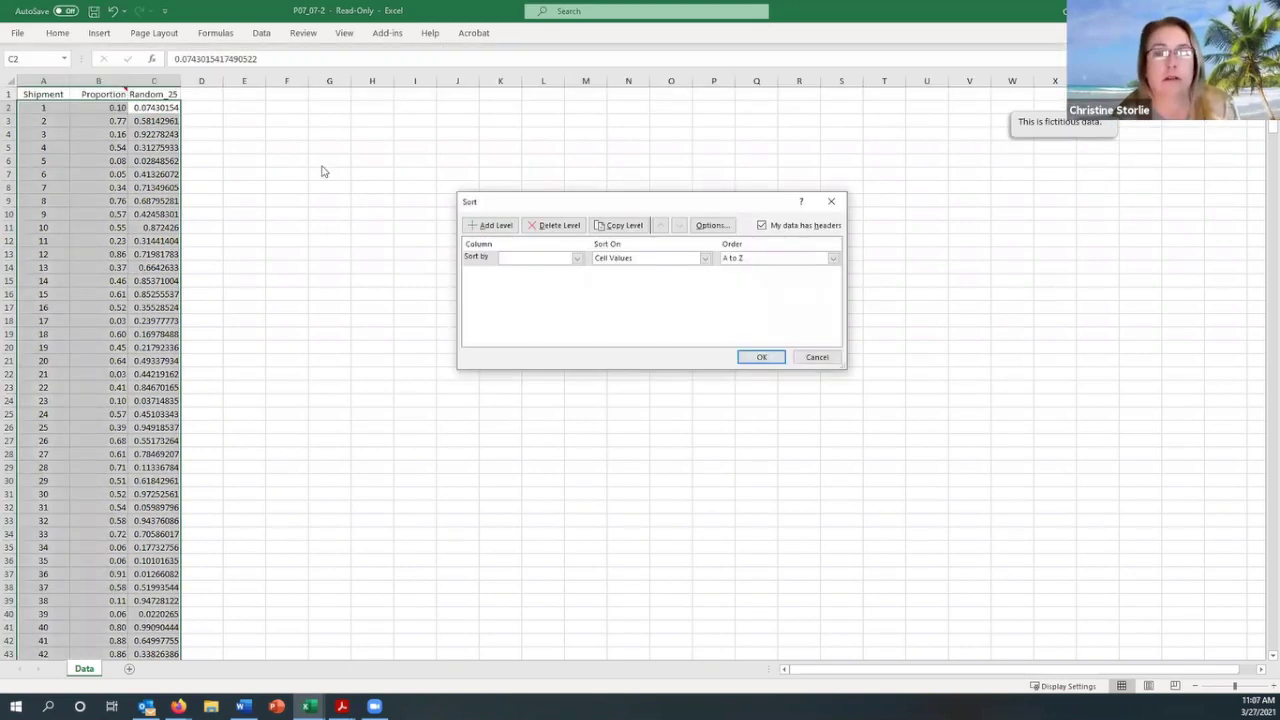
{"action": "left_click", "coordinate": [577, 258]}
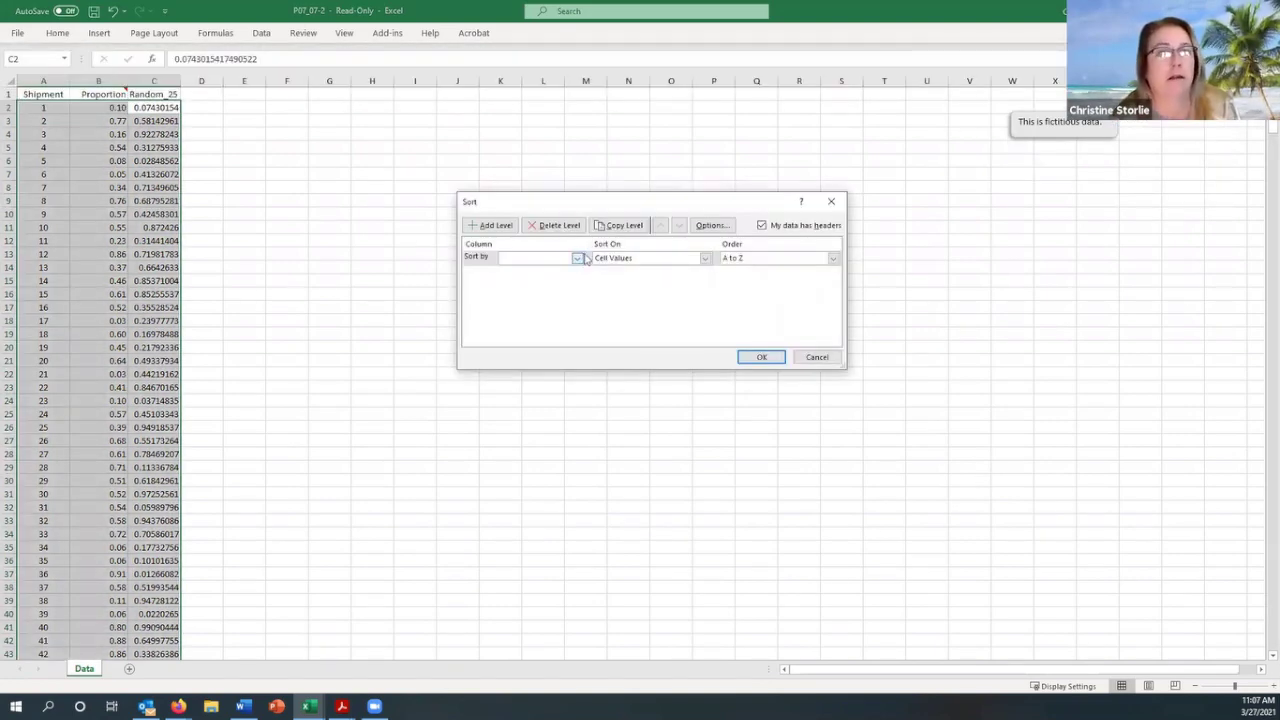
{"action": "left_click", "coordinate": [578, 258]}
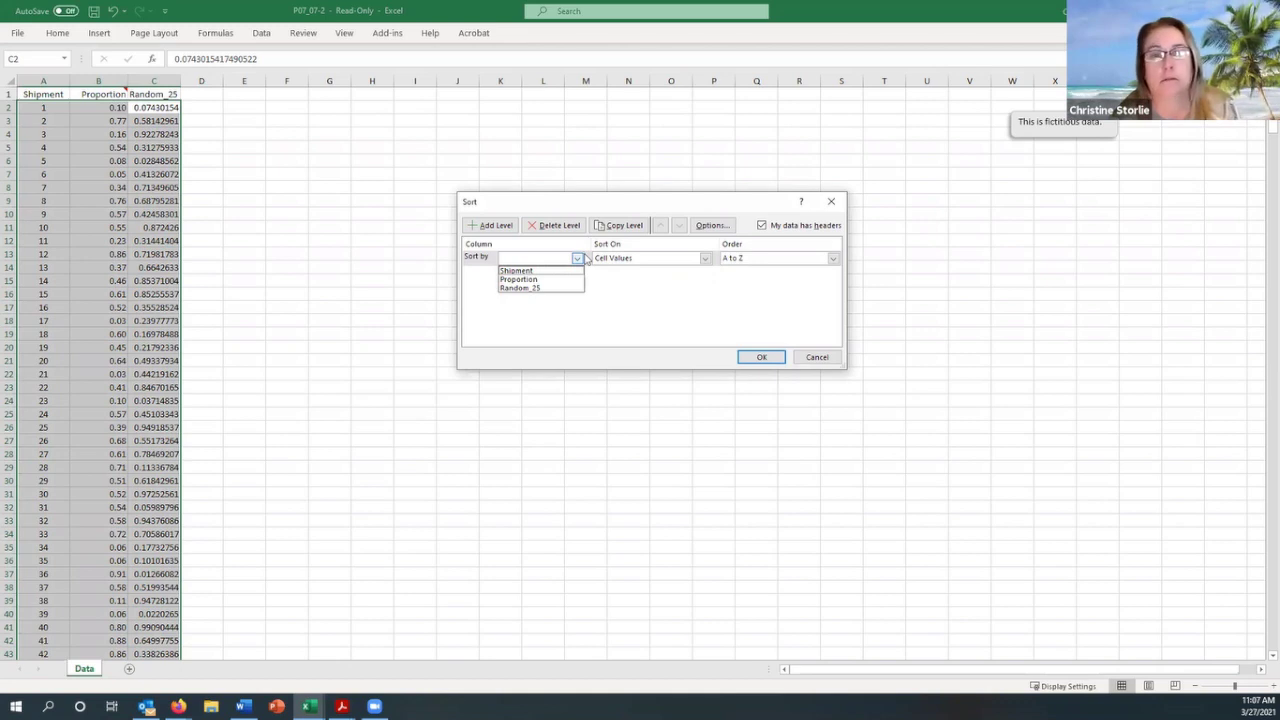
{"action": "left_click", "coordinate": [532, 288]}
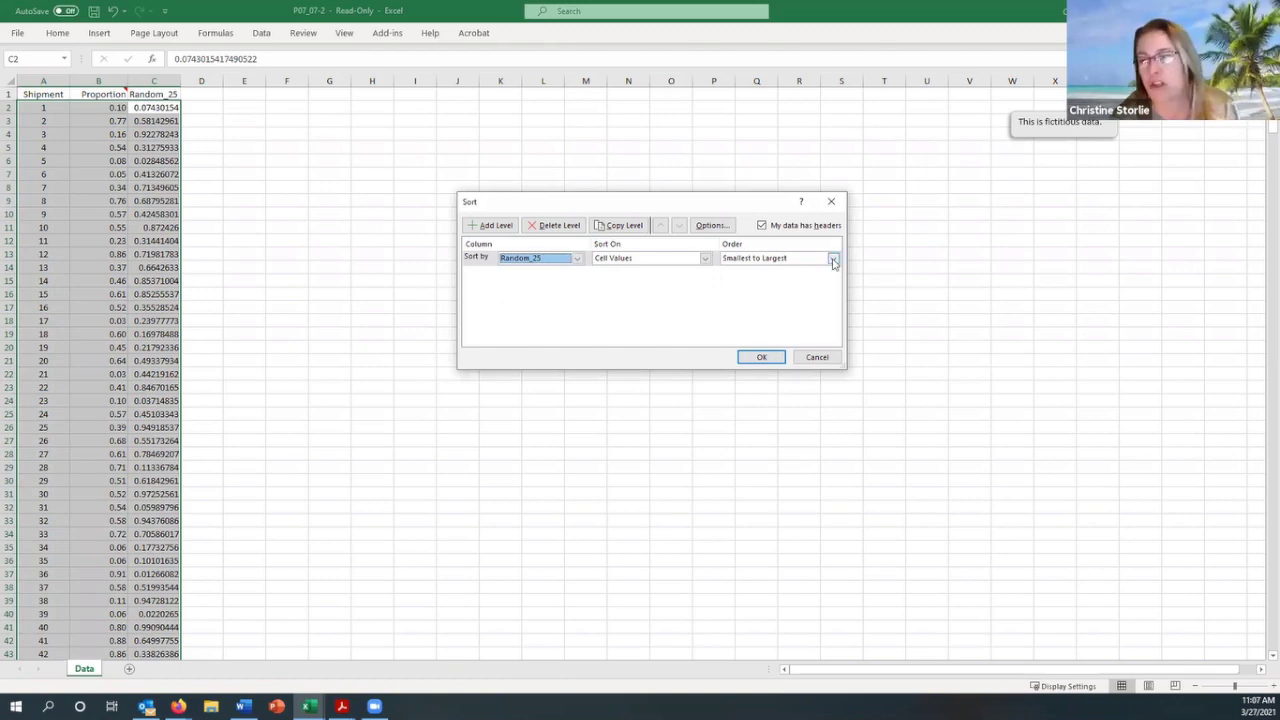
{"action": "left_click", "coordinate": [752, 358]}
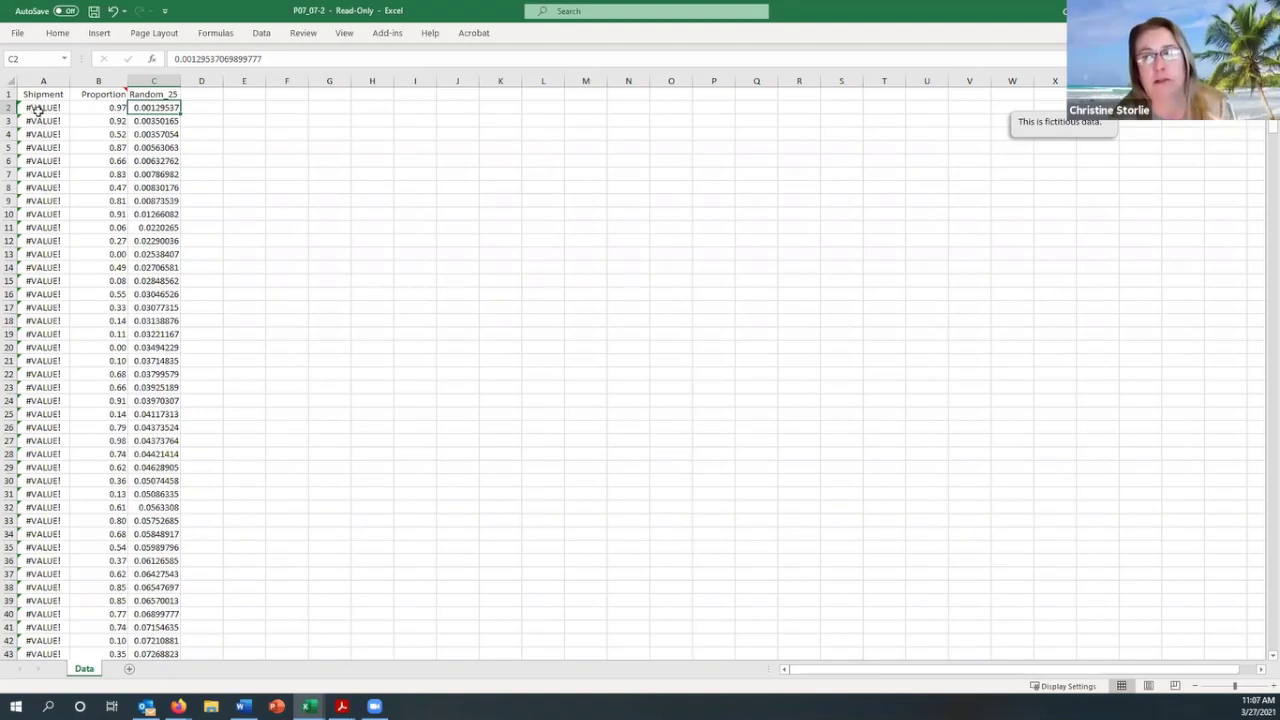
{"action": "left_click", "coordinate": [38, 110]}
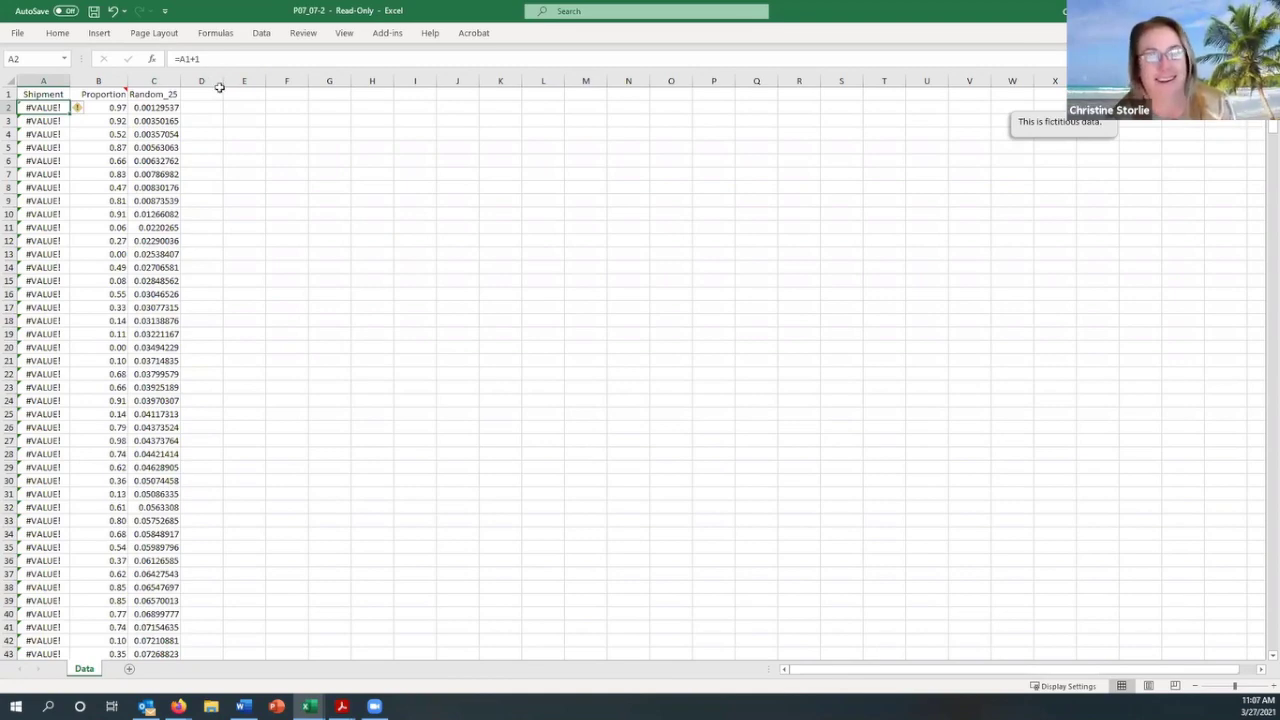
{"action": "left_click", "coordinate": [113, 106]}
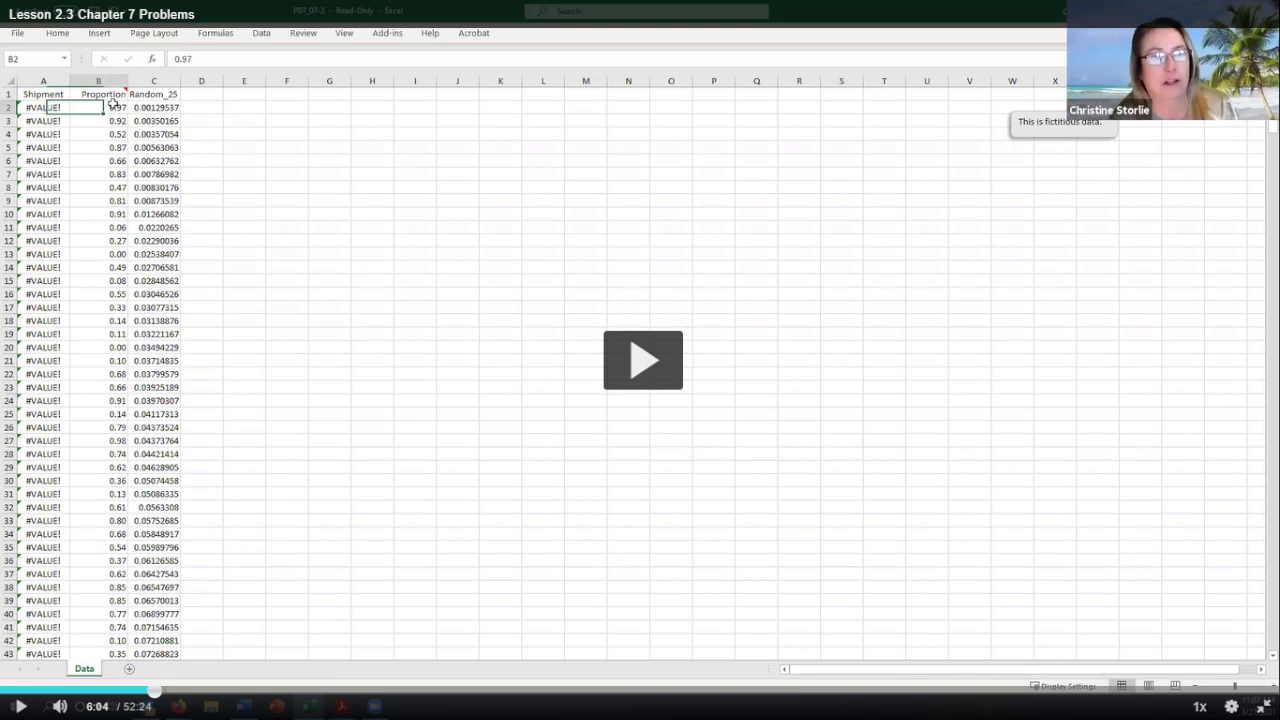
{"action": "key", "text": "Escape"}
Switch to Excel and inspect the contents of the first Shipment cells, A2 to A5
{"action": "key", "text": "alt+Tab"}
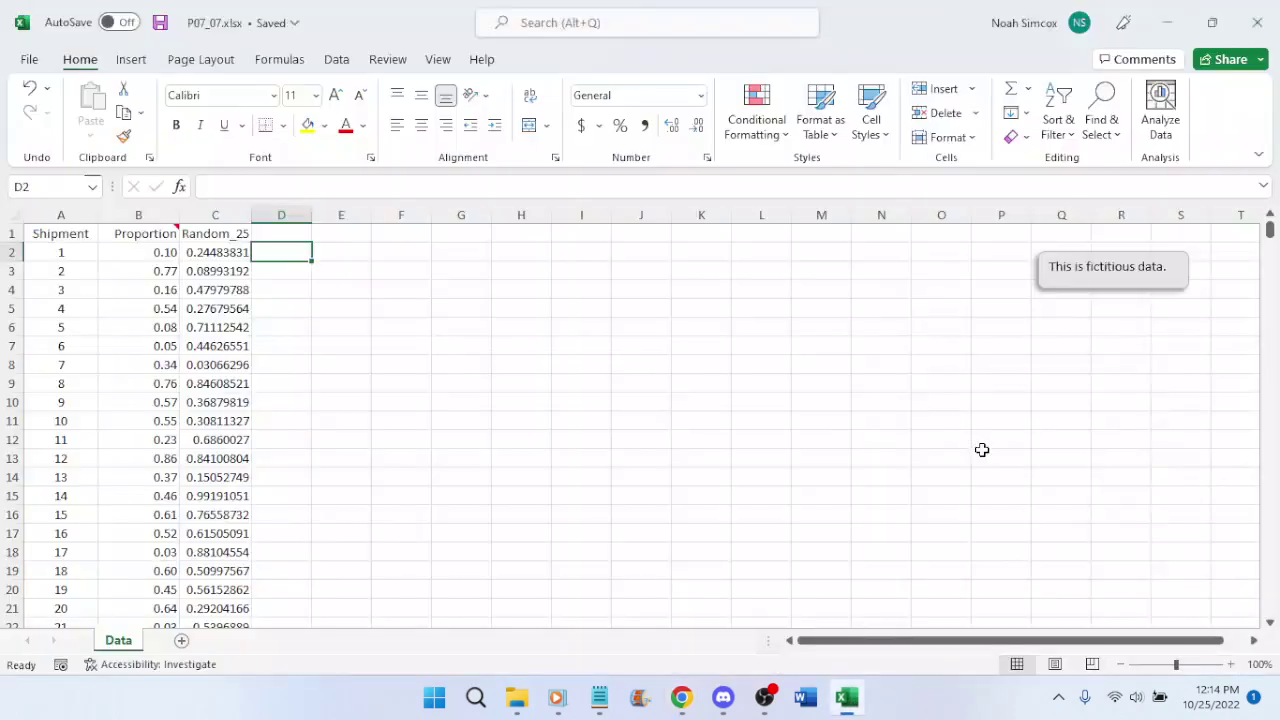
{"action": "left_click", "coordinate": [51, 252]}
{"action": "left_click", "coordinate": [63, 271]}
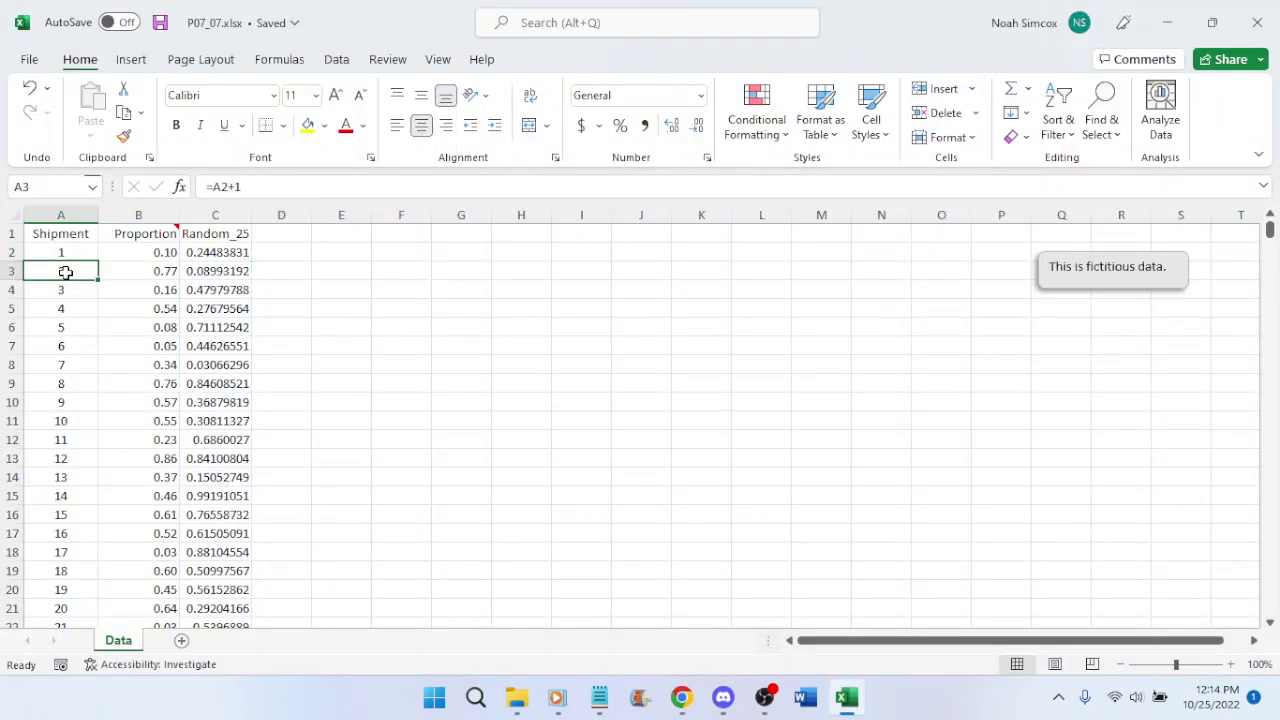
{"action": "left_click", "coordinate": [70, 288]}
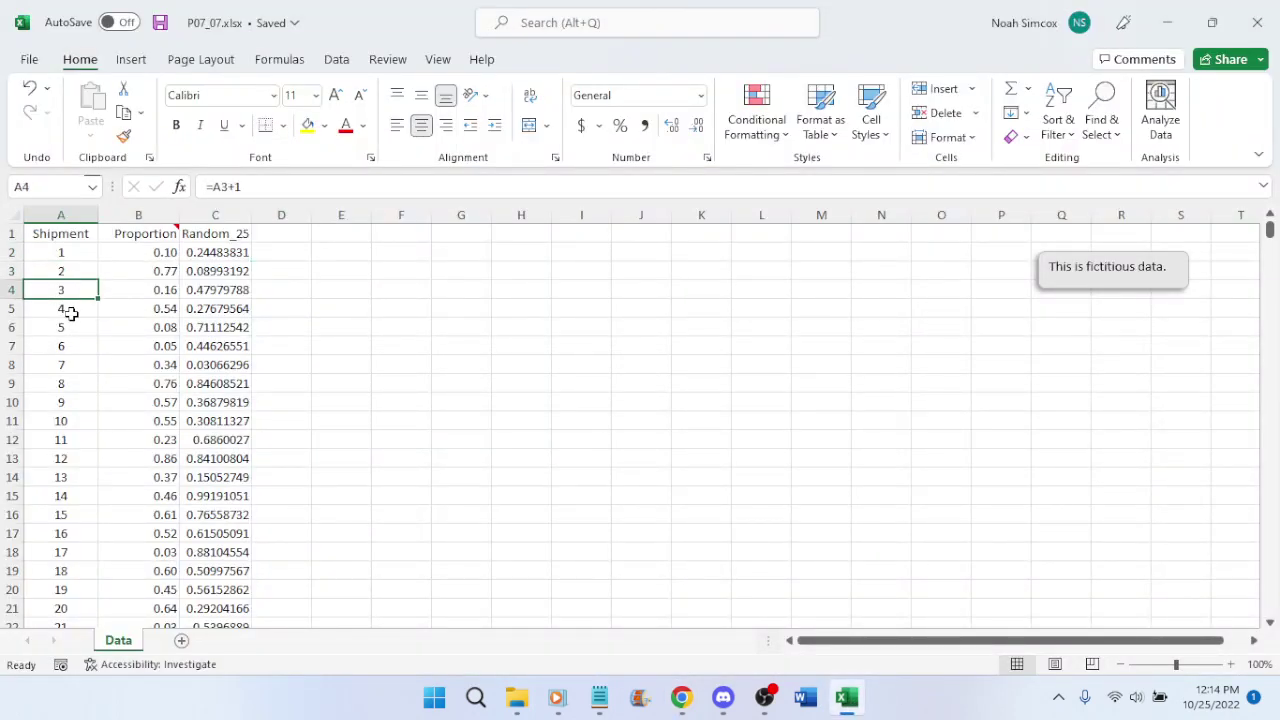
{"action": "left_click", "coordinate": [70, 310]}
{"action": "left_click", "coordinate": [67, 254]}
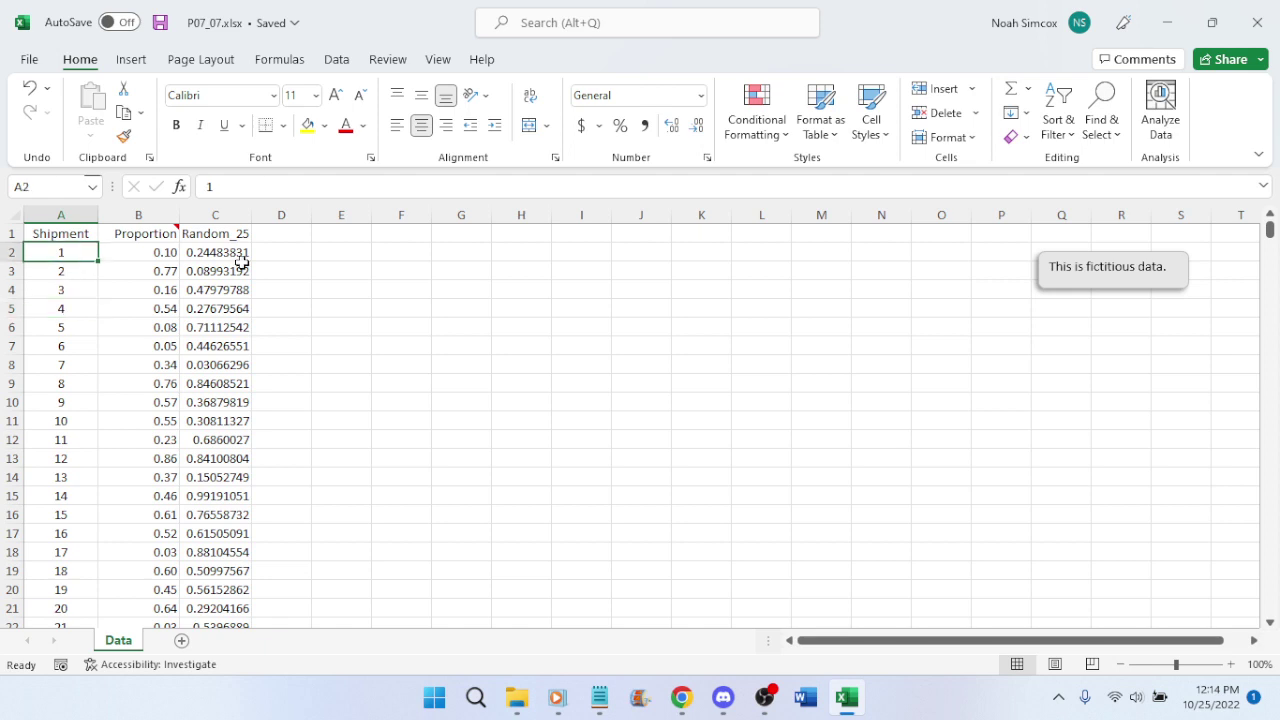
Custom-sort the shipment data by the Random_25 column from smallest to largest and save the workbook
{"action": "left_click", "coordinate": [212, 254]}
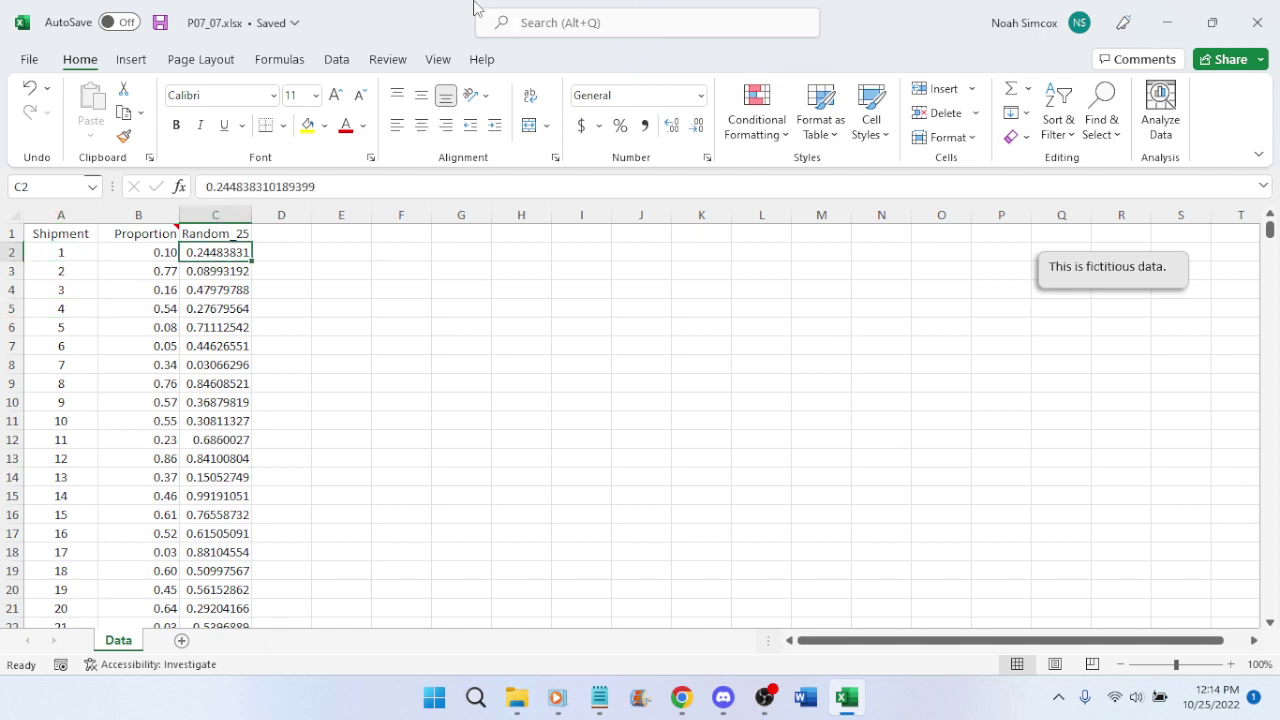
{"action": "left_click", "coordinate": [1058, 125]}
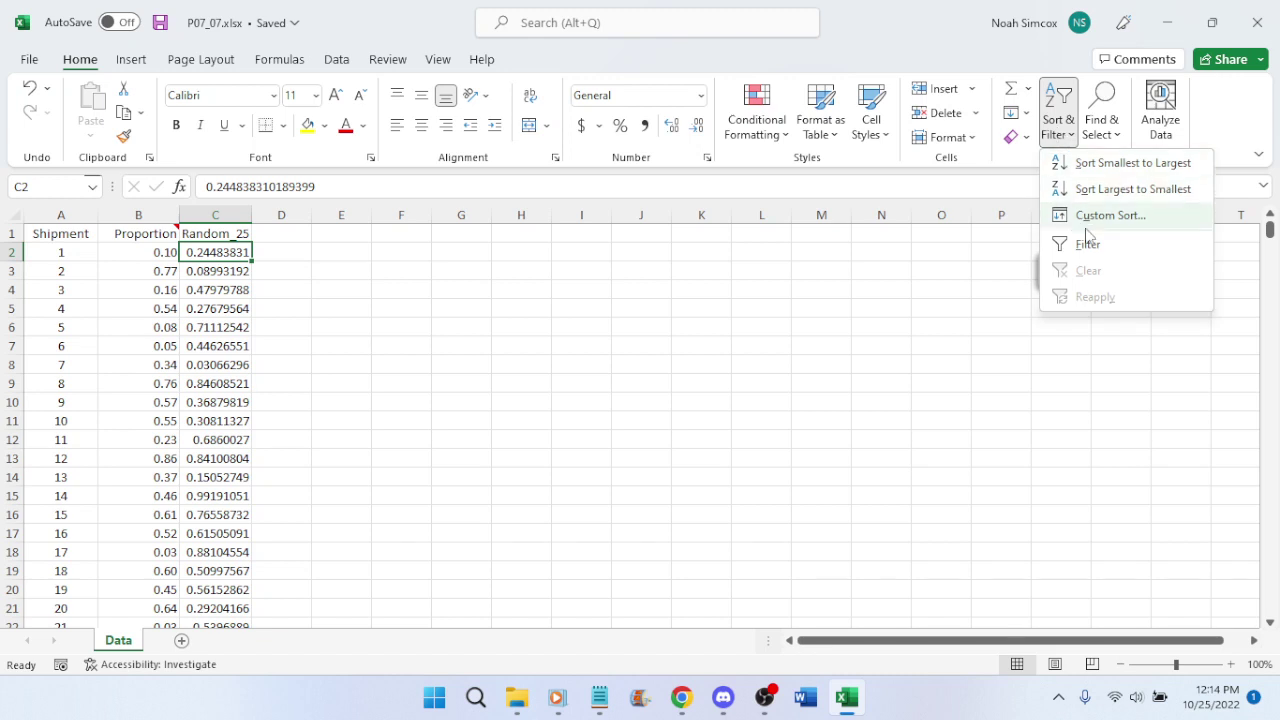
{"action": "left_click", "coordinate": [1095, 222]}
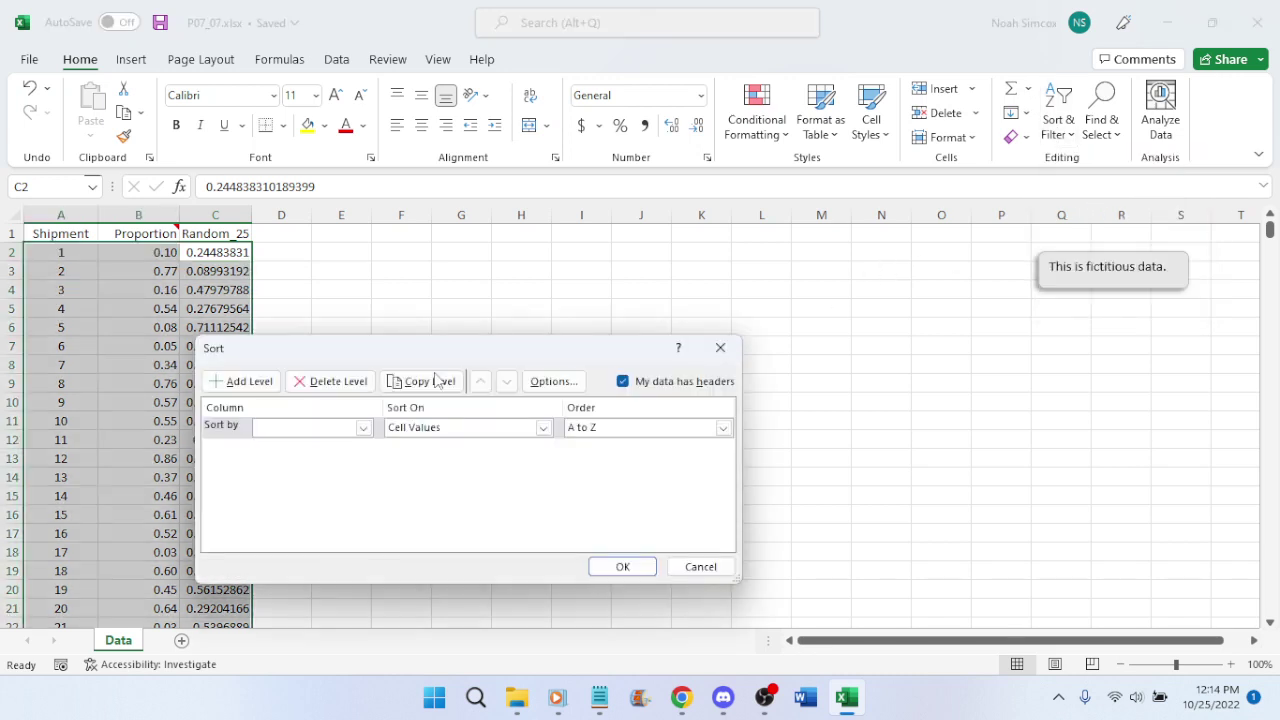
{"action": "left_click", "coordinate": [364, 427]}
{"action": "left_click", "coordinate": [335, 472]}
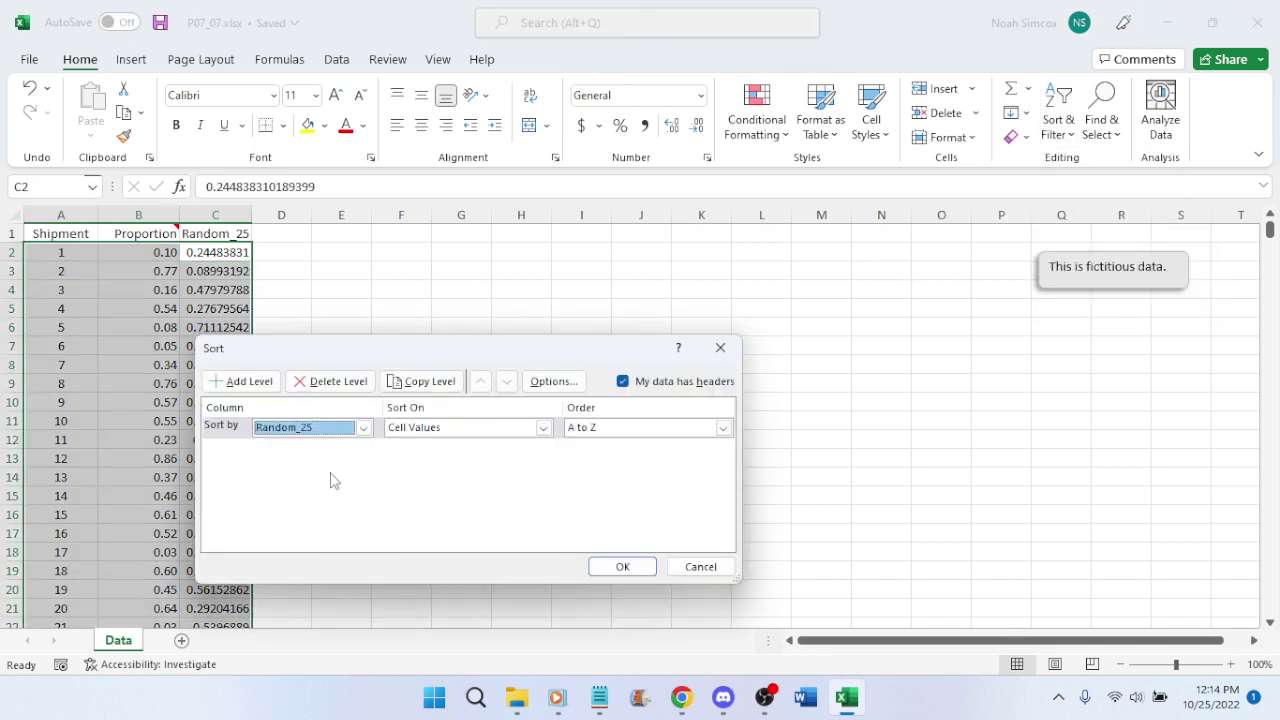
{"action": "left_click", "coordinate": [619, 566]}
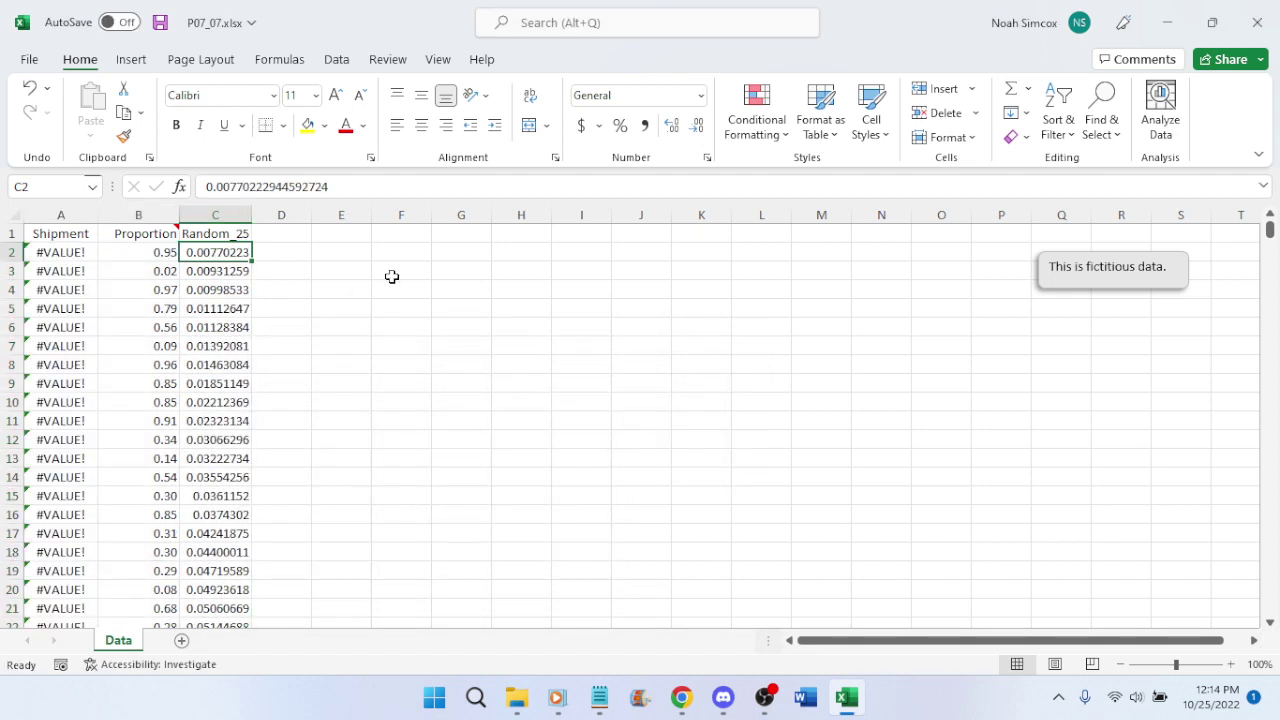
{"action": "left_click", "coordinate": [282, 251]}
{"action": "key", "text": "ctrl+s"}
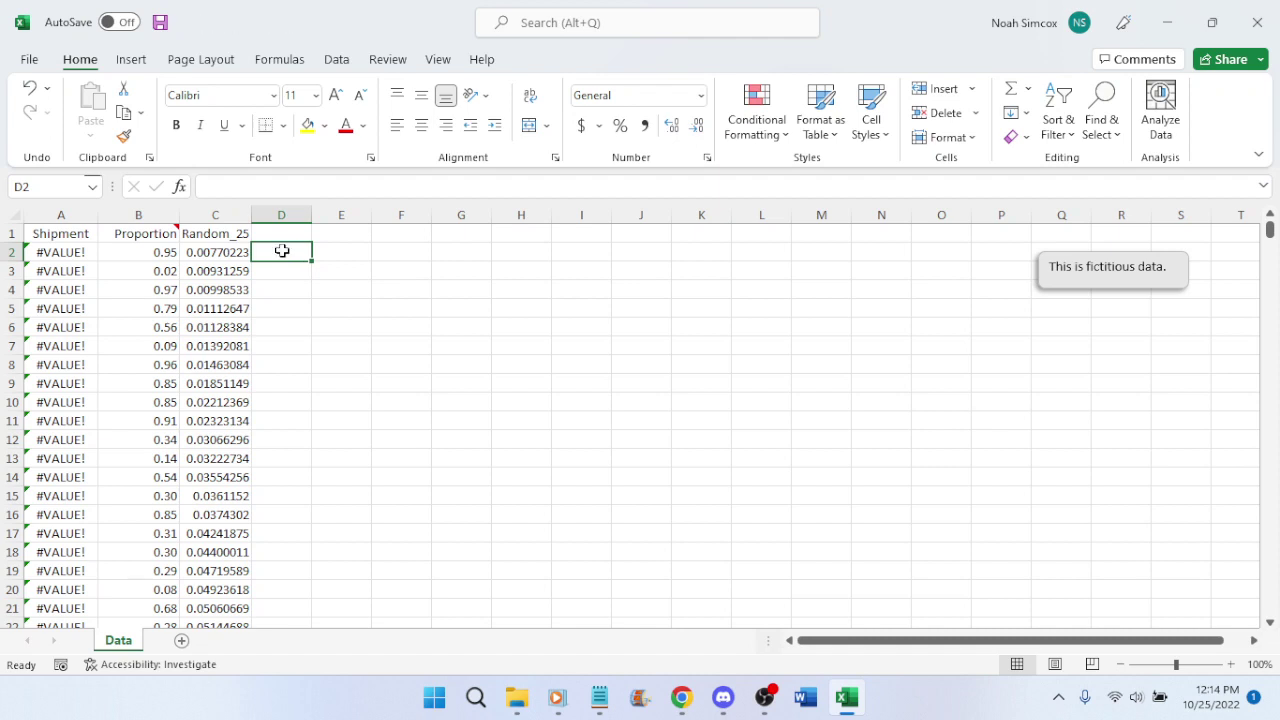
Check the formula in A2, and watch full screen in Chrome how the lesson video copies the first 25 proportions to column F
{"action": "left_click", "coordinate": [63, 251]}
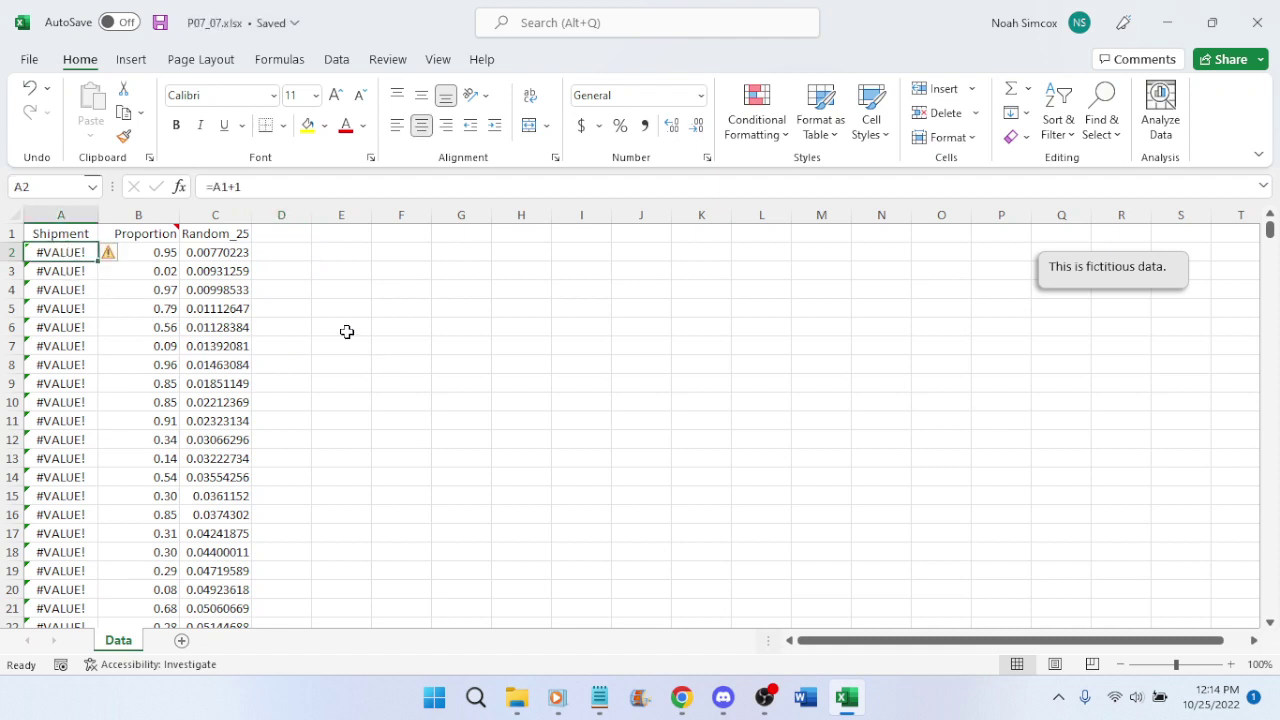
{"action": "left_click", "coordinate": [679, 694]}
{"action": "scroll", "coordinate": [910, 628], "scroll_direction": "down", "scroll_amount": 1}
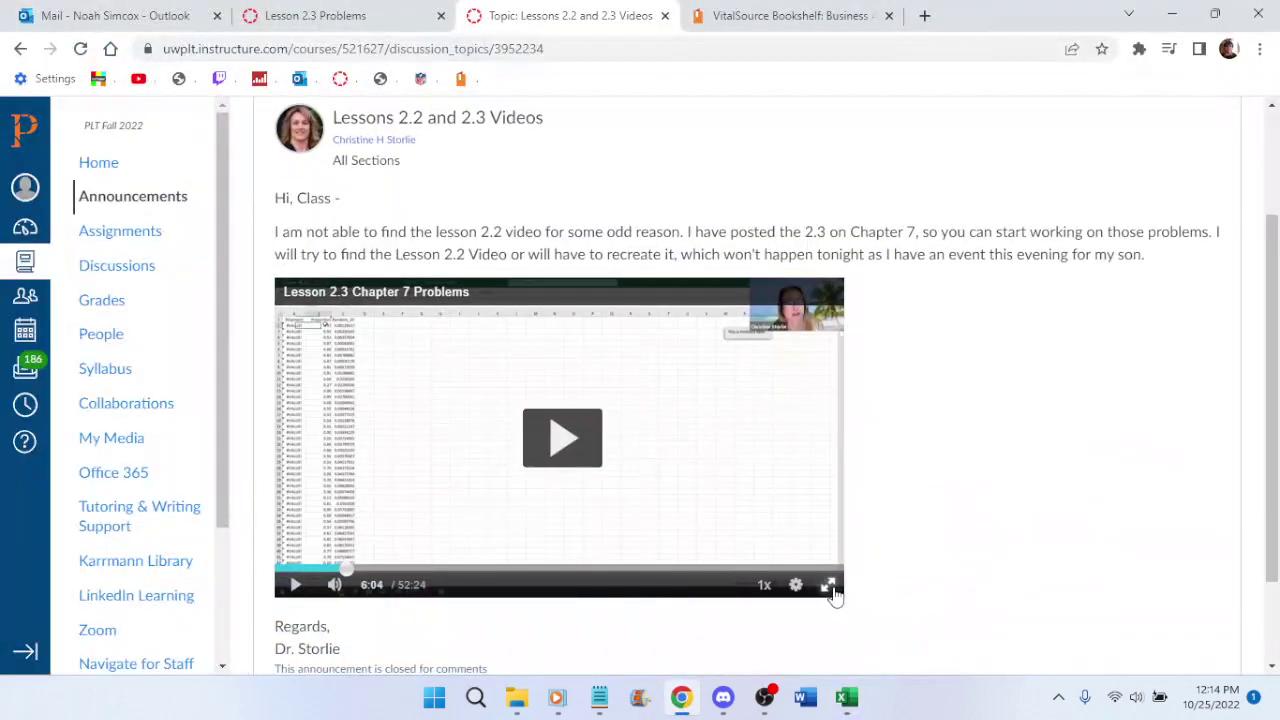
{"action": "left_click", "coordinate": [828, 586]}
{"action": "left_click", "coordinate": [686, 374]}
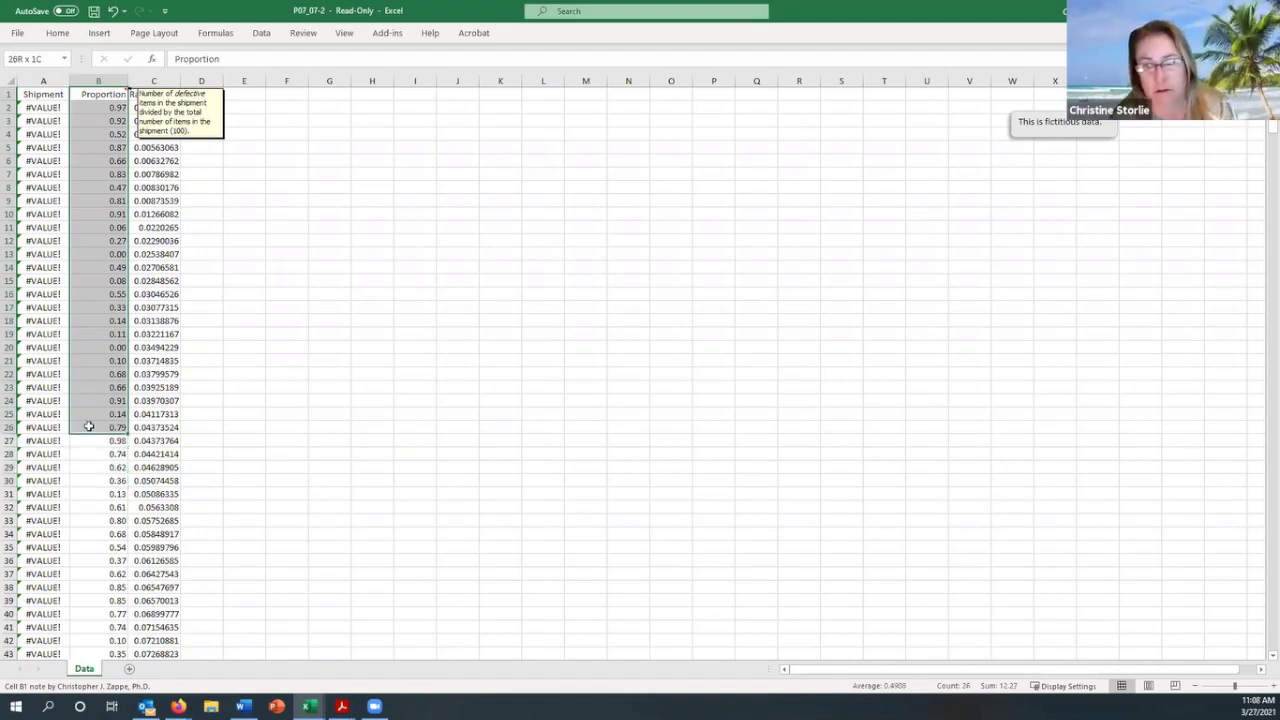
{"action": "mouse_move", "coordinate": [237, 366]}
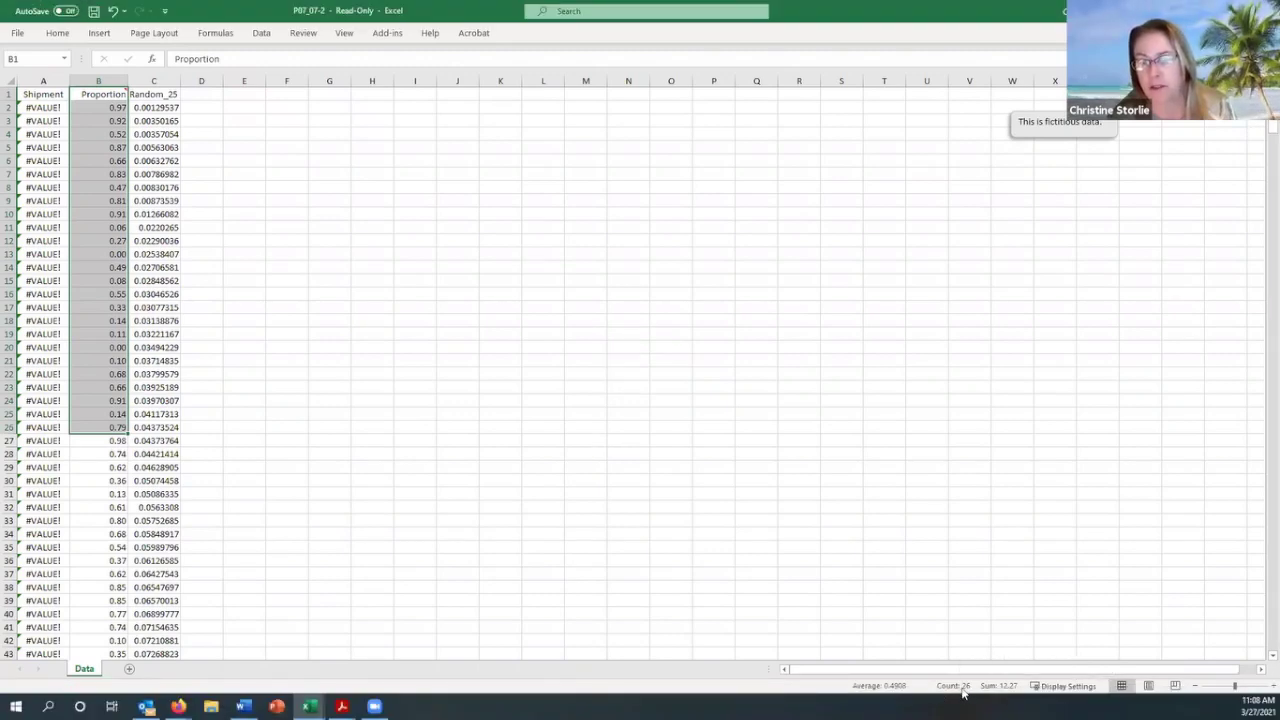
{"action": "left_click", "coordinate": [540, 414]}
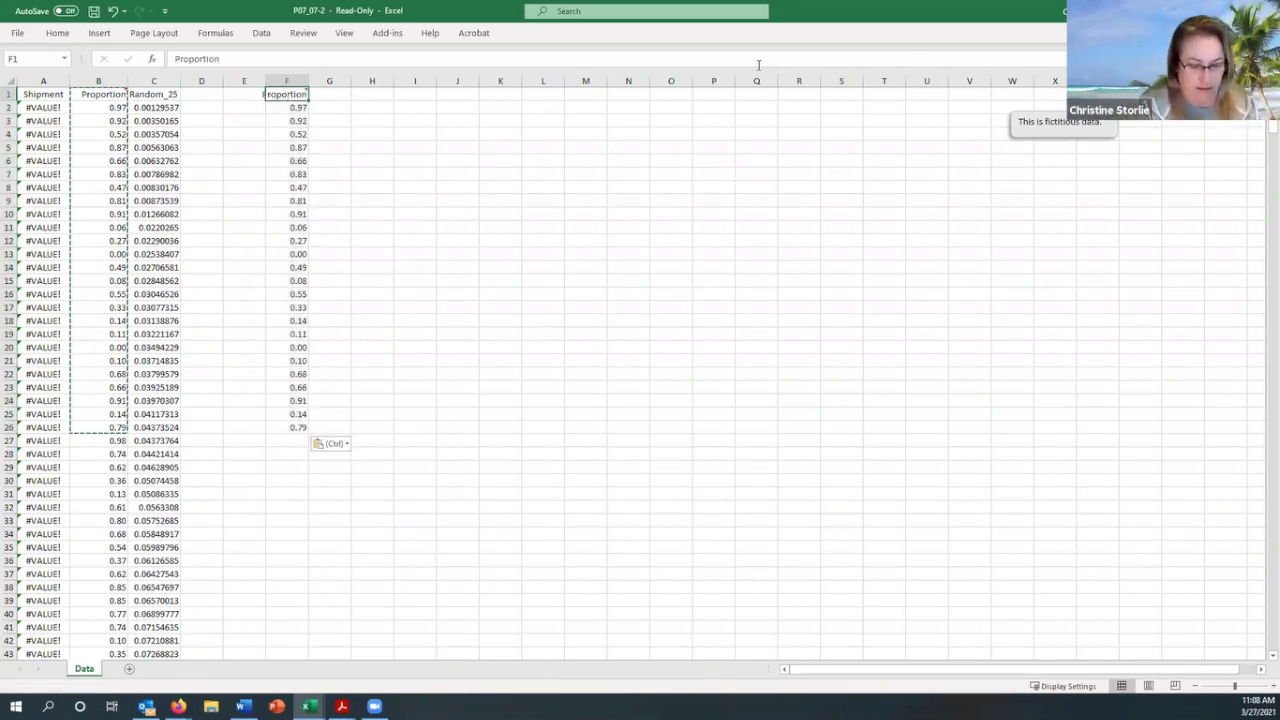
{"action": "left_click", "coordinate": [580, 357]}
{"action": "key", "text": "Escape"}
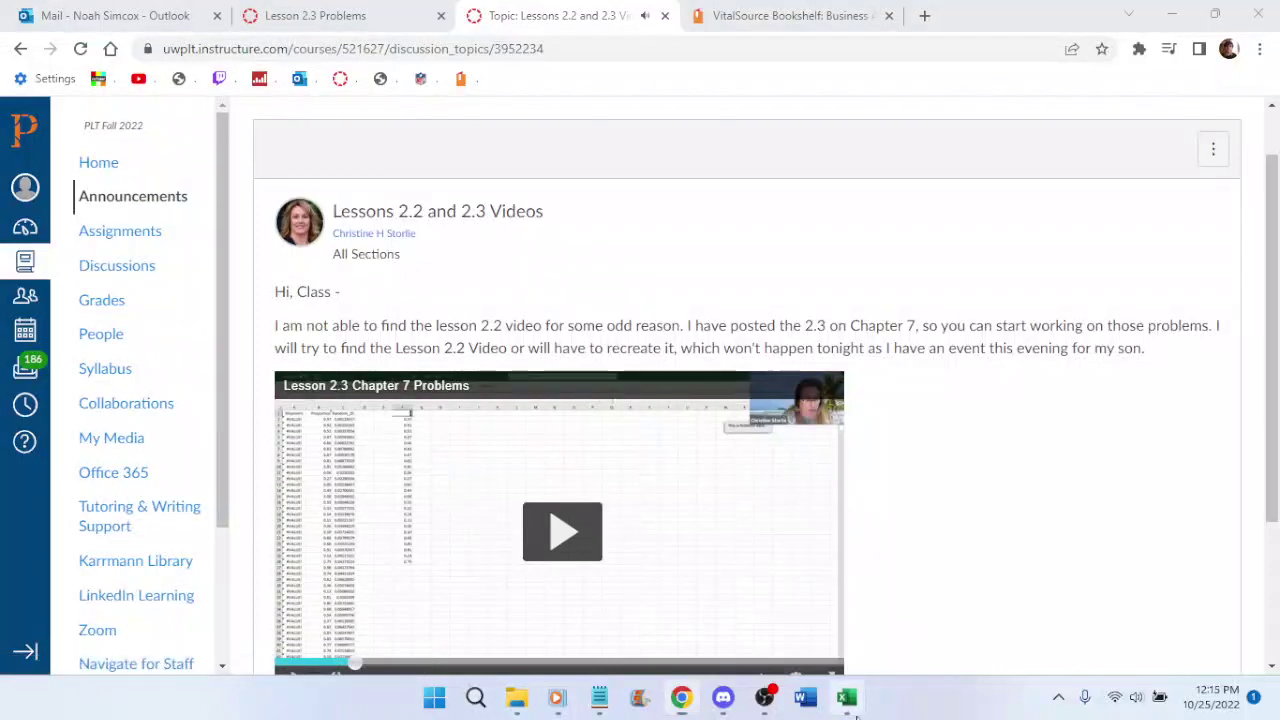
Switch to Excel and copy the Proportion header with its first 25 sorted values, B1:B26
{"action": "left_click", "coordinate": [855, 713]}
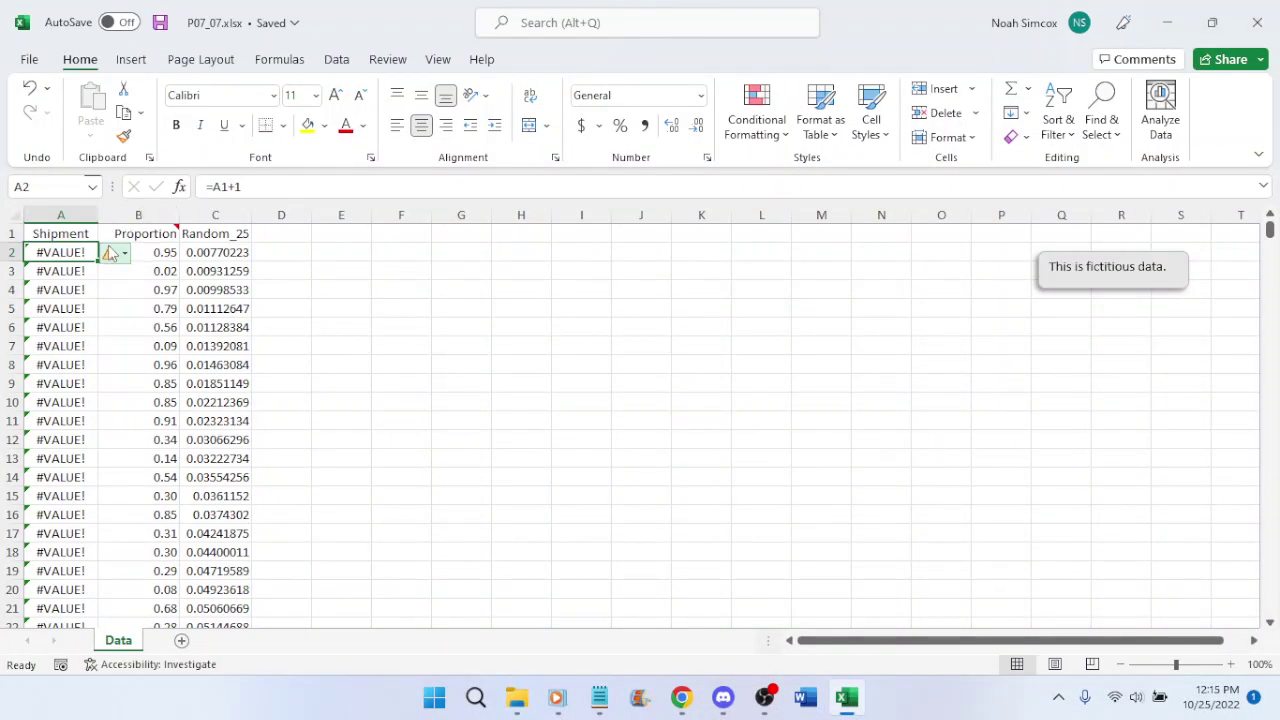
{"action": "mouse_move", "coordinate": [110, 254]}
{"action": "left_click_drag", "start_coordinate": [165, 233], "coordinate": [151, 591]}
{"action": "scroll", "coordinate": [151, 591], "scroll_direction": "up", "scroll_amount": 3}
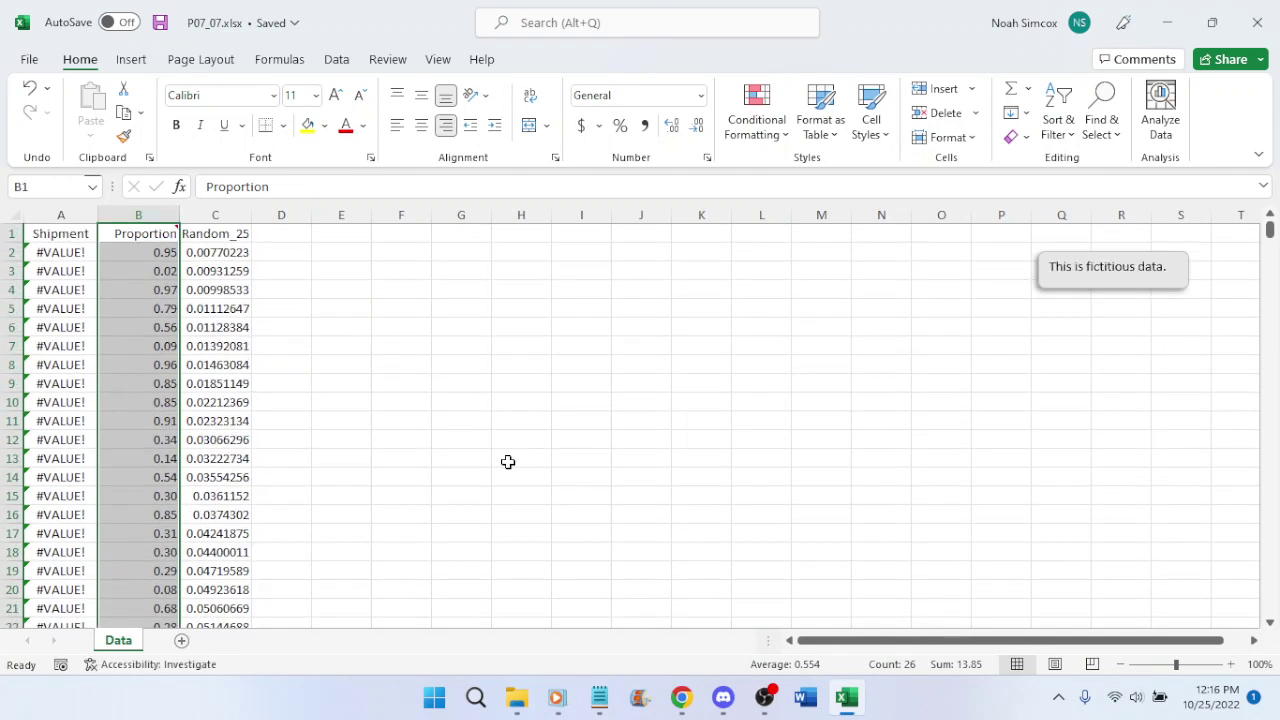
{"action": "key", "text": "ctrl+c"}
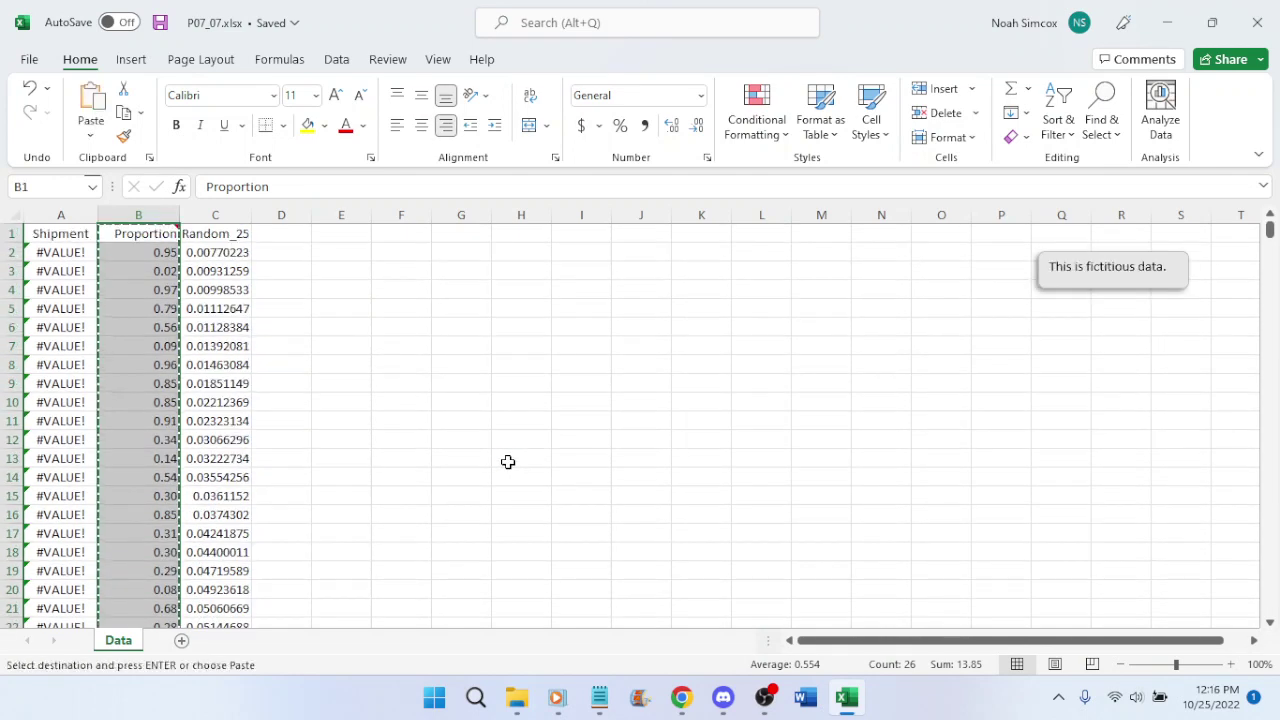
Paste the copied Proportion sample starting at F1 and save the workbook
{"action": "left_click", "coordinate": [415, 238]}
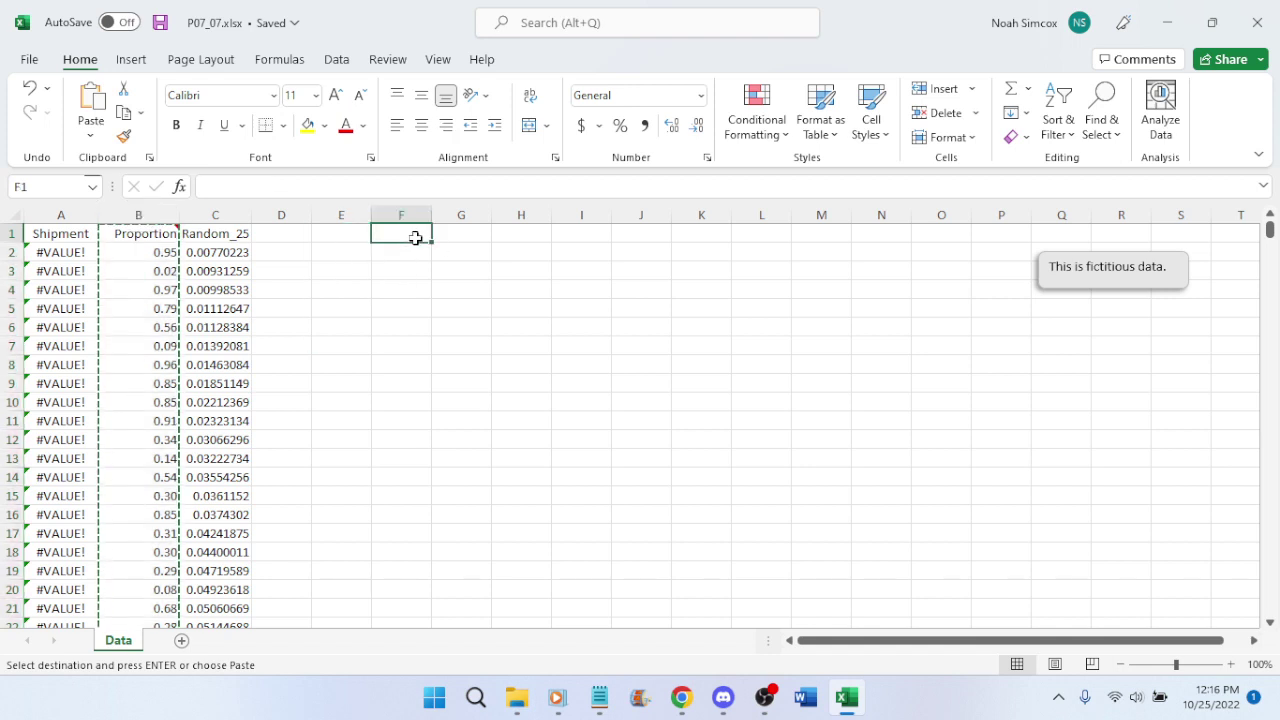
{"action": "key", "text": "ctrl+v"}
{"action": "left_click", "coordinate": [530, 287]}
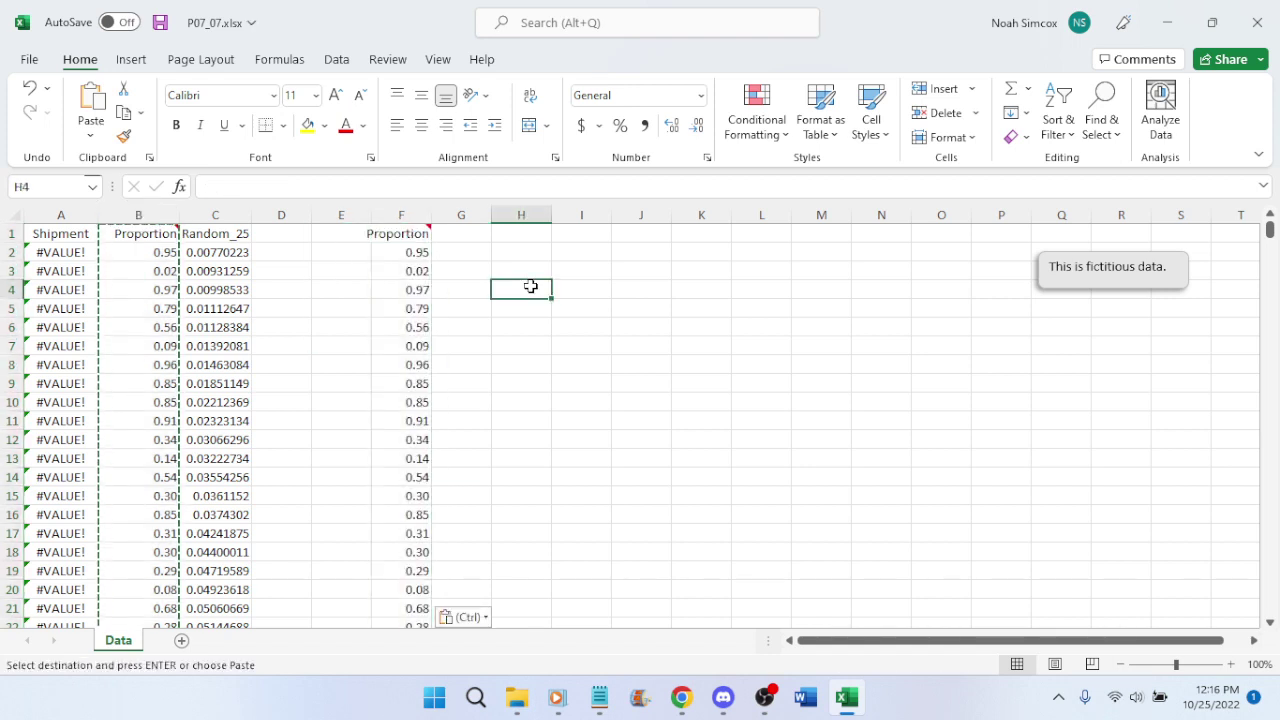
{"action": "key", "text": "ctrl+s"}
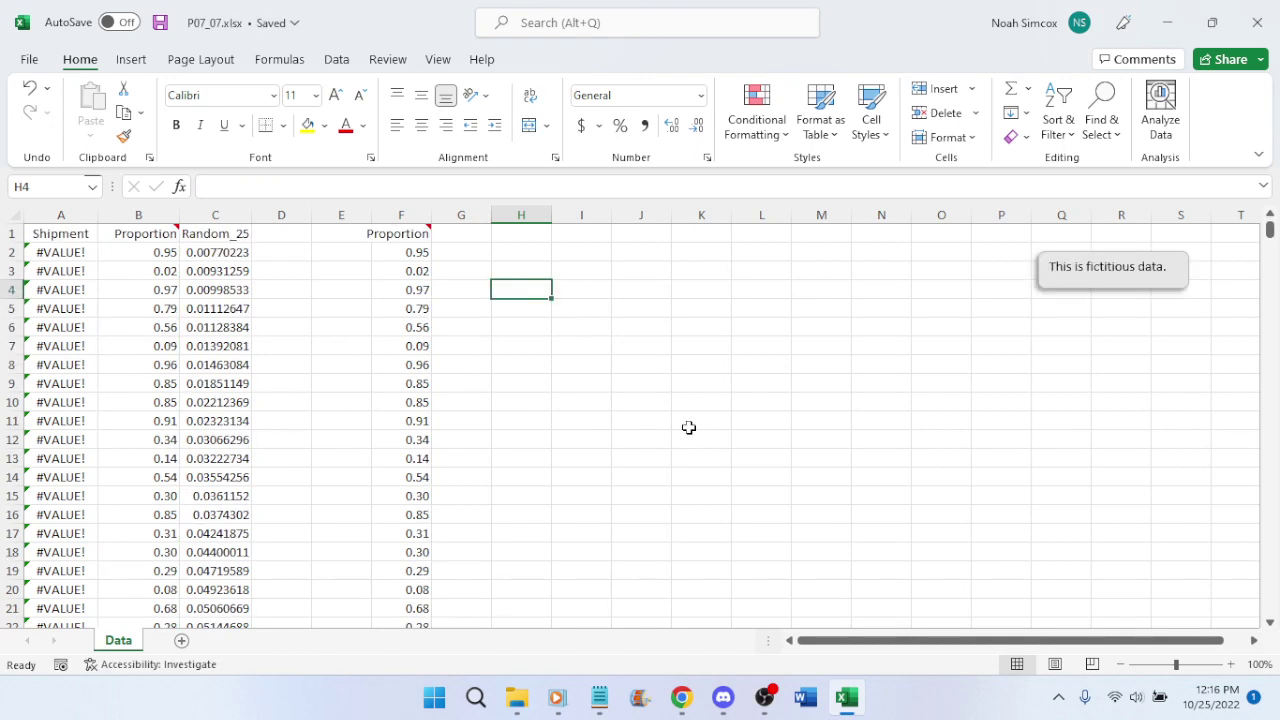
Switch to Chrome and watch full screen how the lesson video titles the copied sample column in F1
{"action": "left_click", "coordinate": [681, 697]}
{"action": "scroll", "coordinate": [870, 590], "scroll_direction": "down", "scroll_amount": 1}
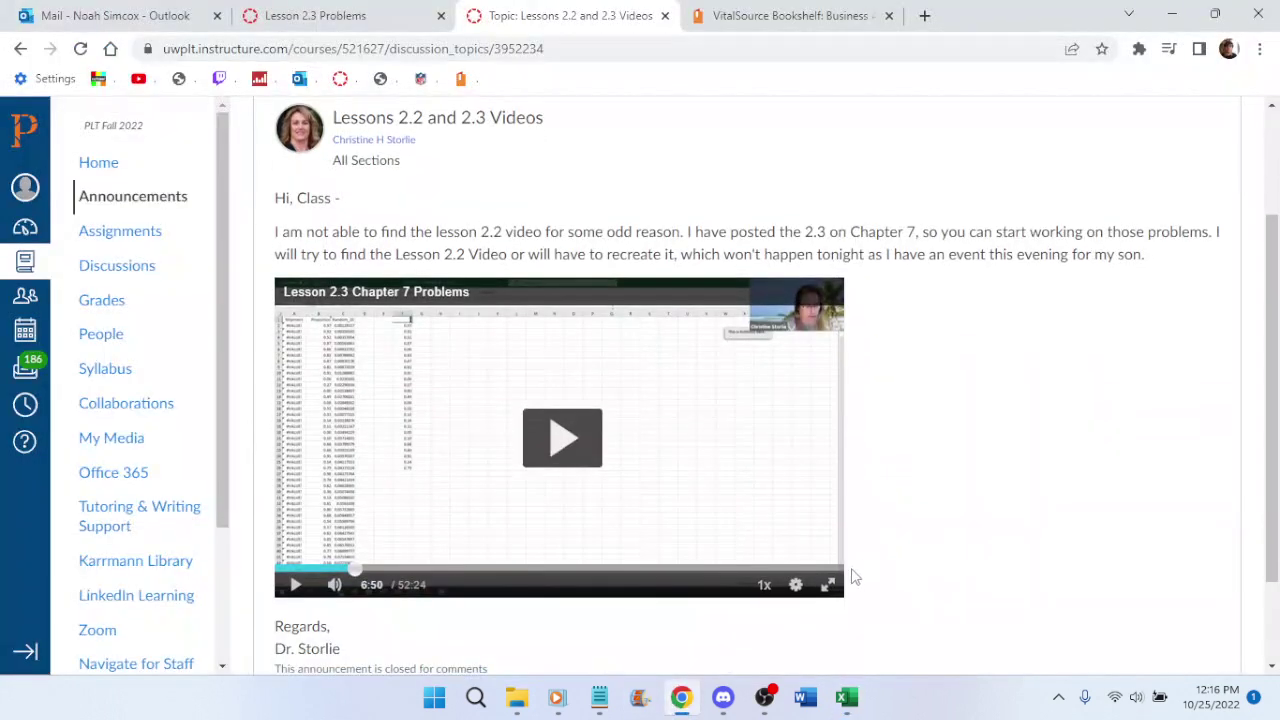
{"action": "left_click", "coordinate": [828, 585]}
{"action": "left_click", "coordinate": [634, 366]}
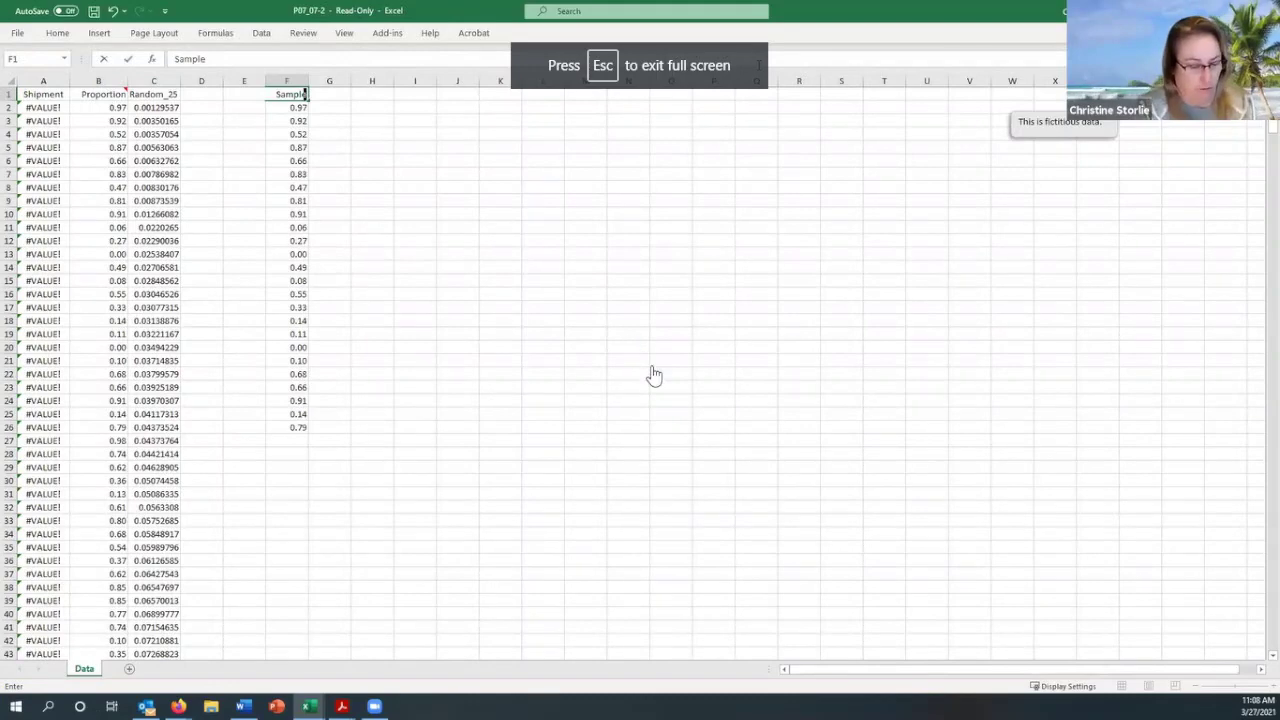
{"action": "left_click", "coordinate": [760, 397]}
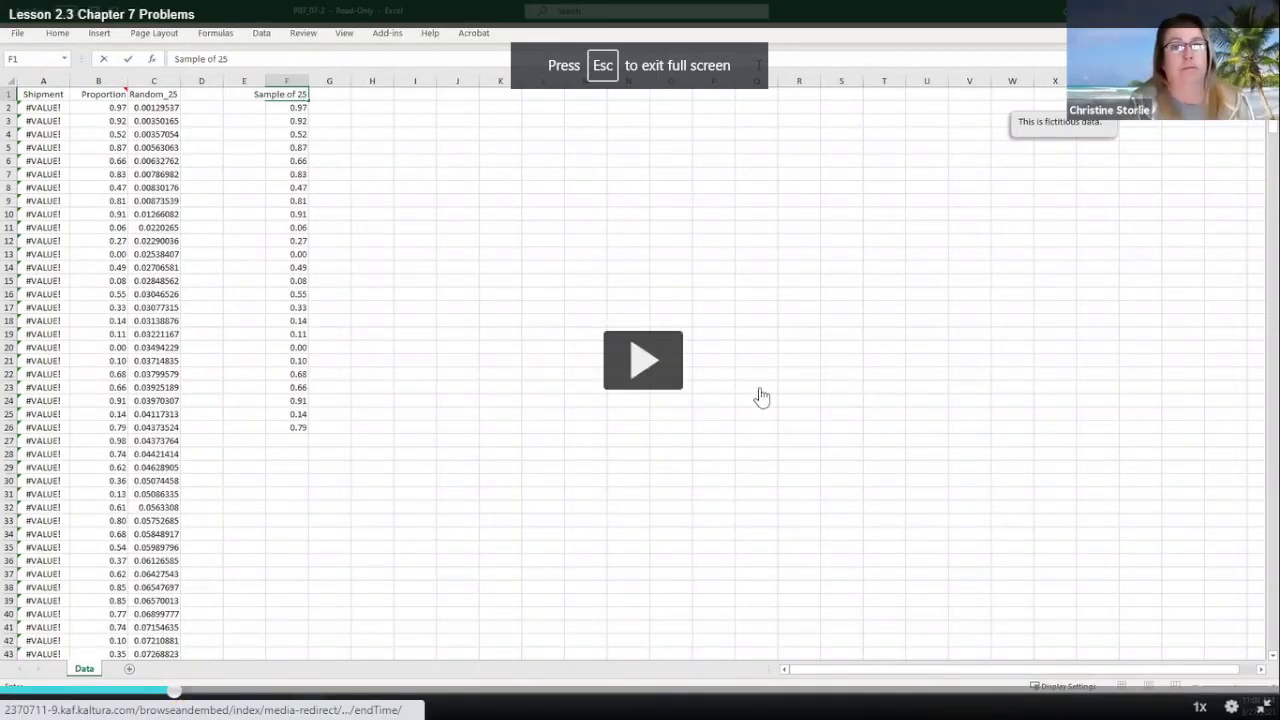
Switch to Excel, retitle F1 as "Sample of 25" with column F widened to fit it, and save the workbook
{"action": "key", "text": "Escape"}
{"action": "left_click", "coordinate": [846, 697]}
{"action": "left_click", "coordinate": [414, 234]}
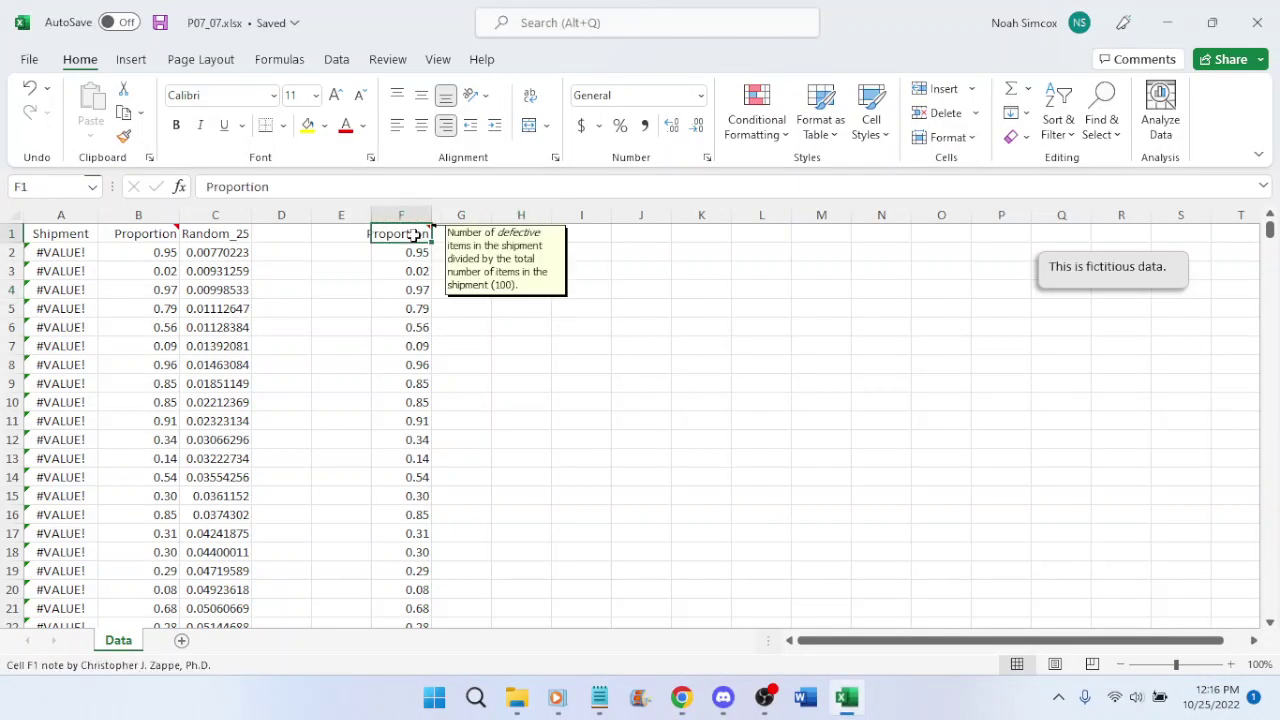
{"action": "type", "text": "Samp"}
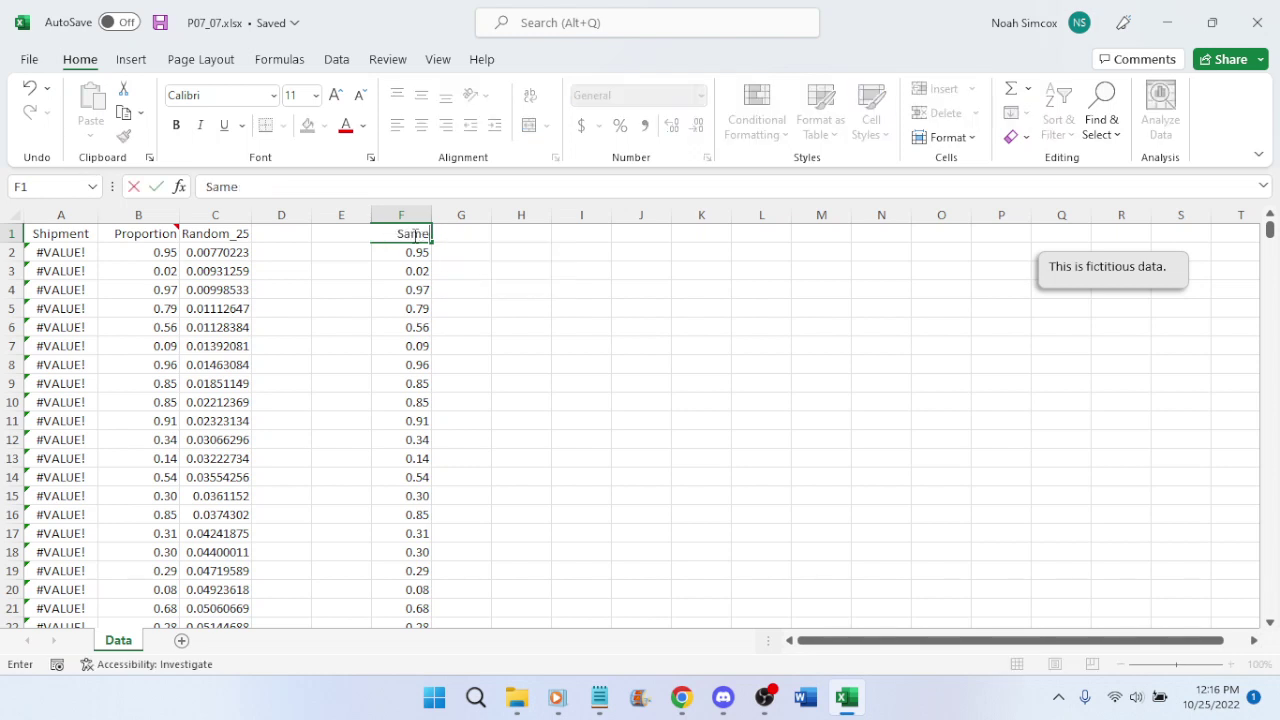
{"action": "type", "text": "le of 25"}
{"action": "key", "text": "Return"}
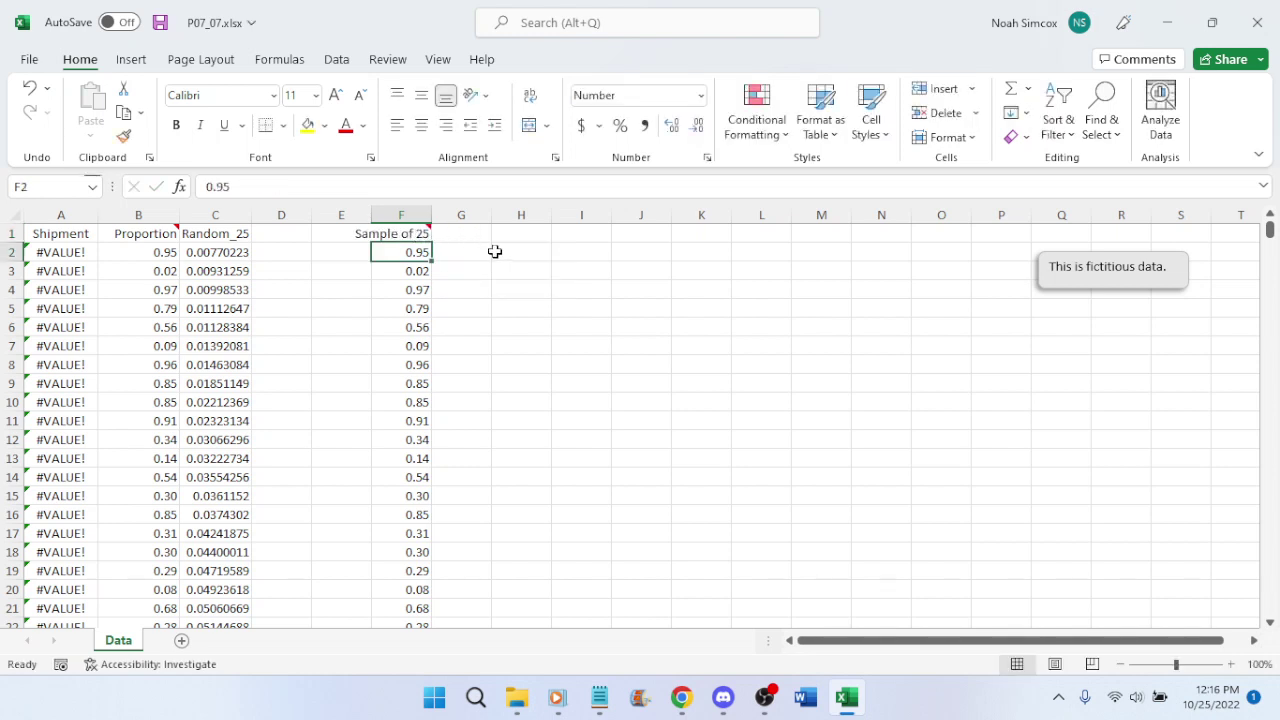
{"action": "left_click_drag", "start_coordinate": [429, 214], "coordinate": [455, 214]}
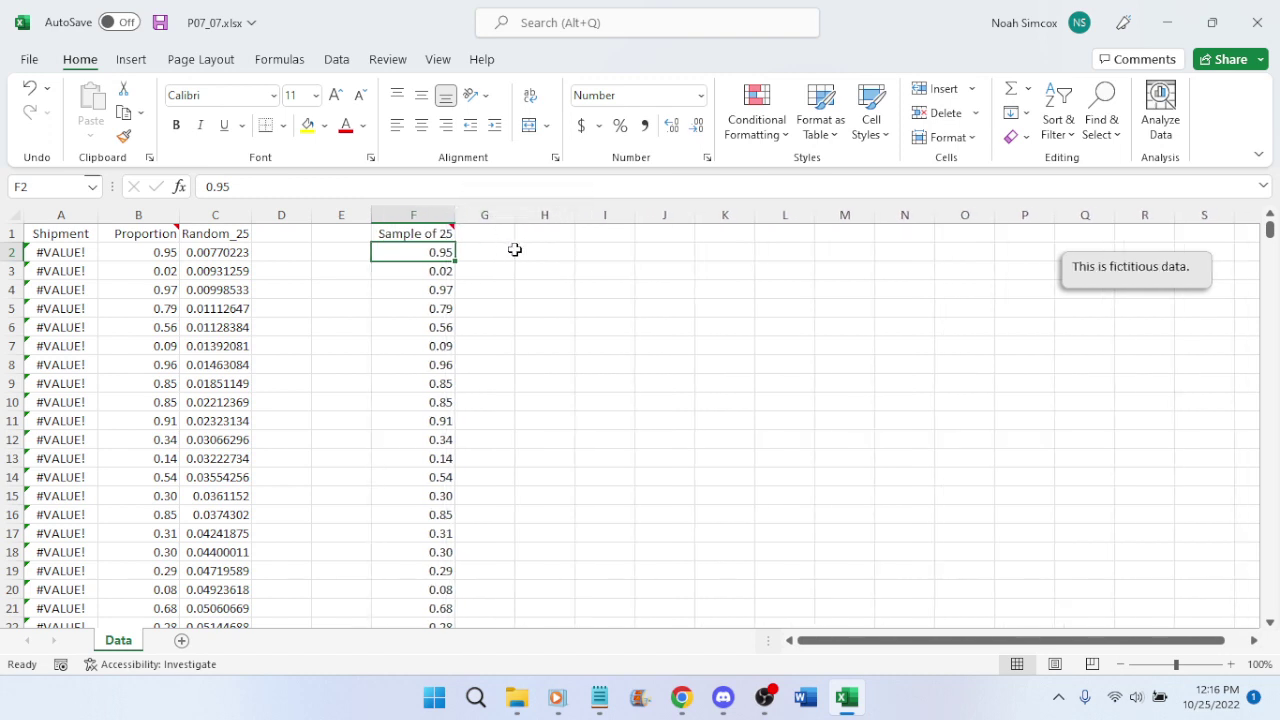
{"action": "key", "text": "ctrl+s"}
Switch to Chrome and watch full screen how the lesson video labels the sample and population means and starts the AVERAGE formula
{"action": "left_click", "coordinate": [681, 697]}
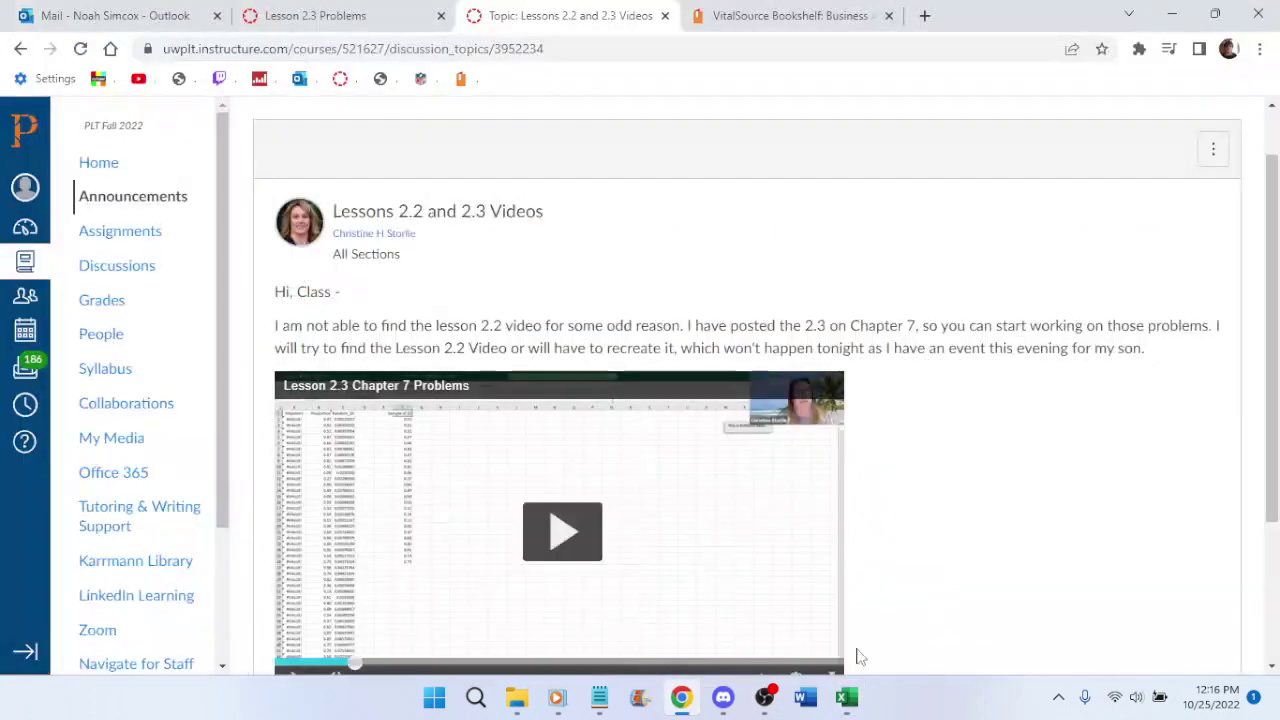
{"action": "scroll", "coordinate": [858, 657], "scroll_direction": "down", "scroll_amount": 1}
{"action": "left_click", "coordinate": [830, 587]}
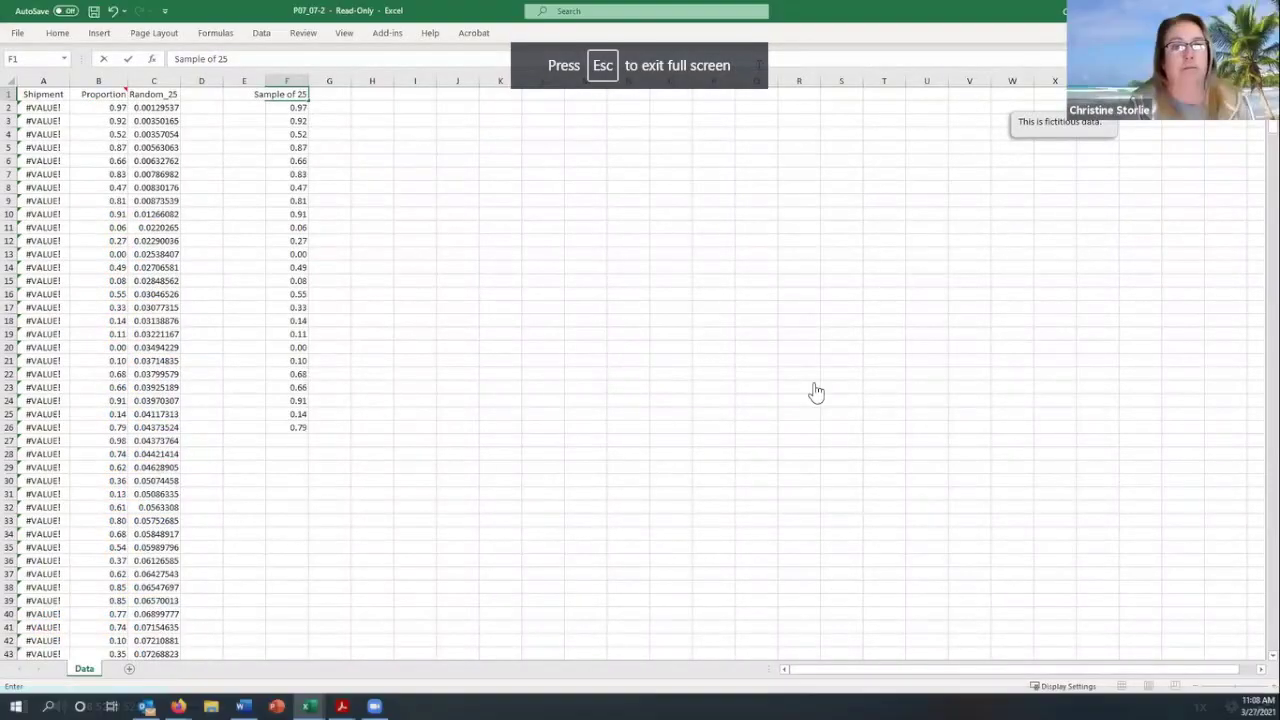
{"action": "left_click", "coordinate": [816, 392]}
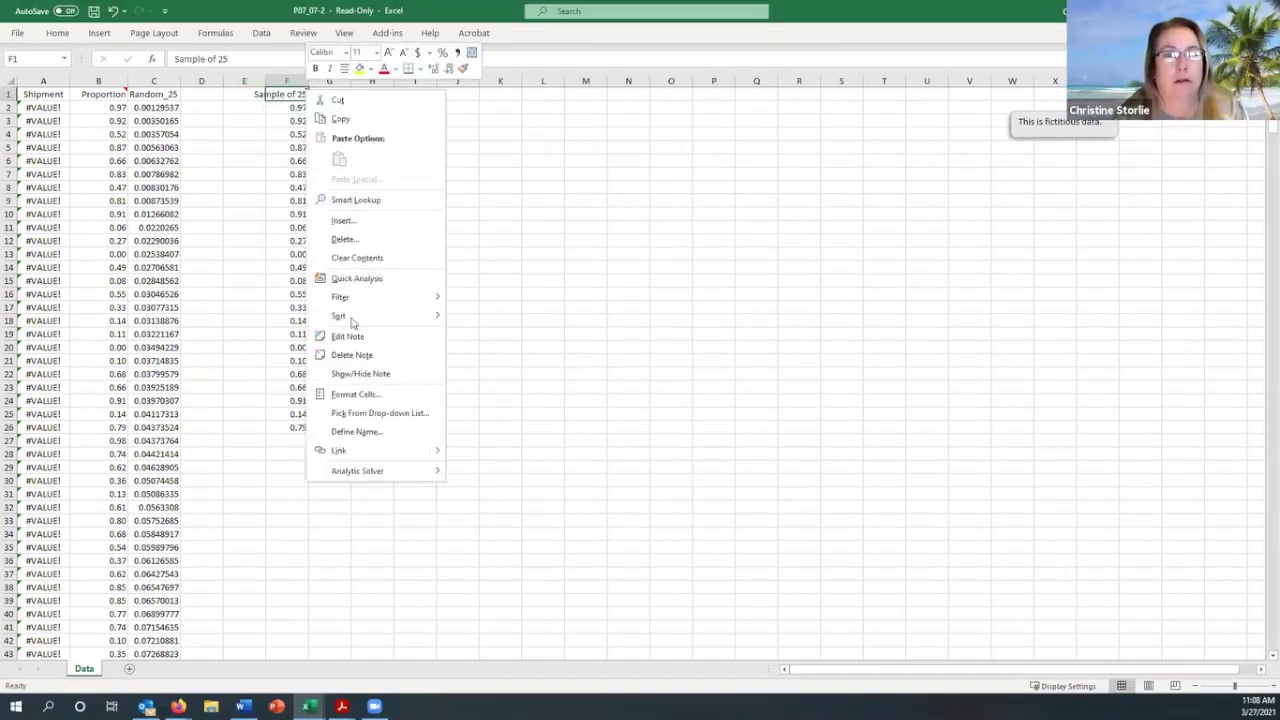
{"action": "left_click", "coordinate": [294, 108]}
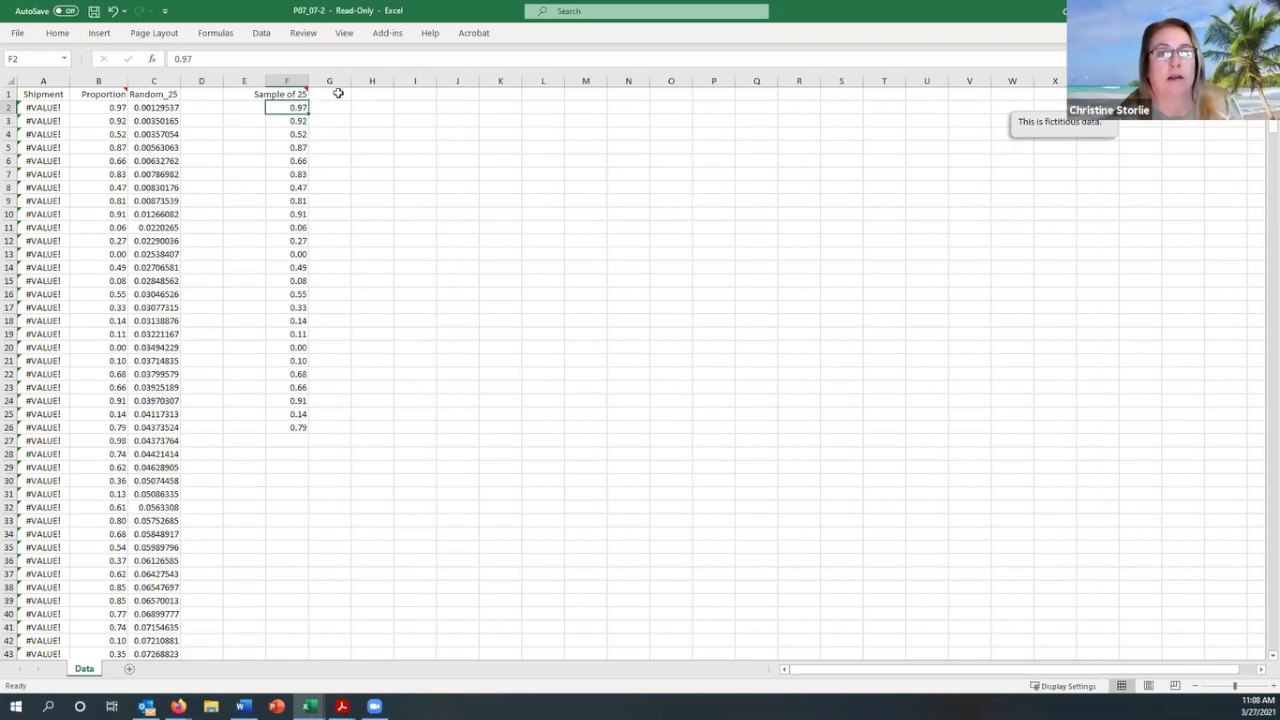
{"action": "mouse_move", "coordinate": [1054, 377]}
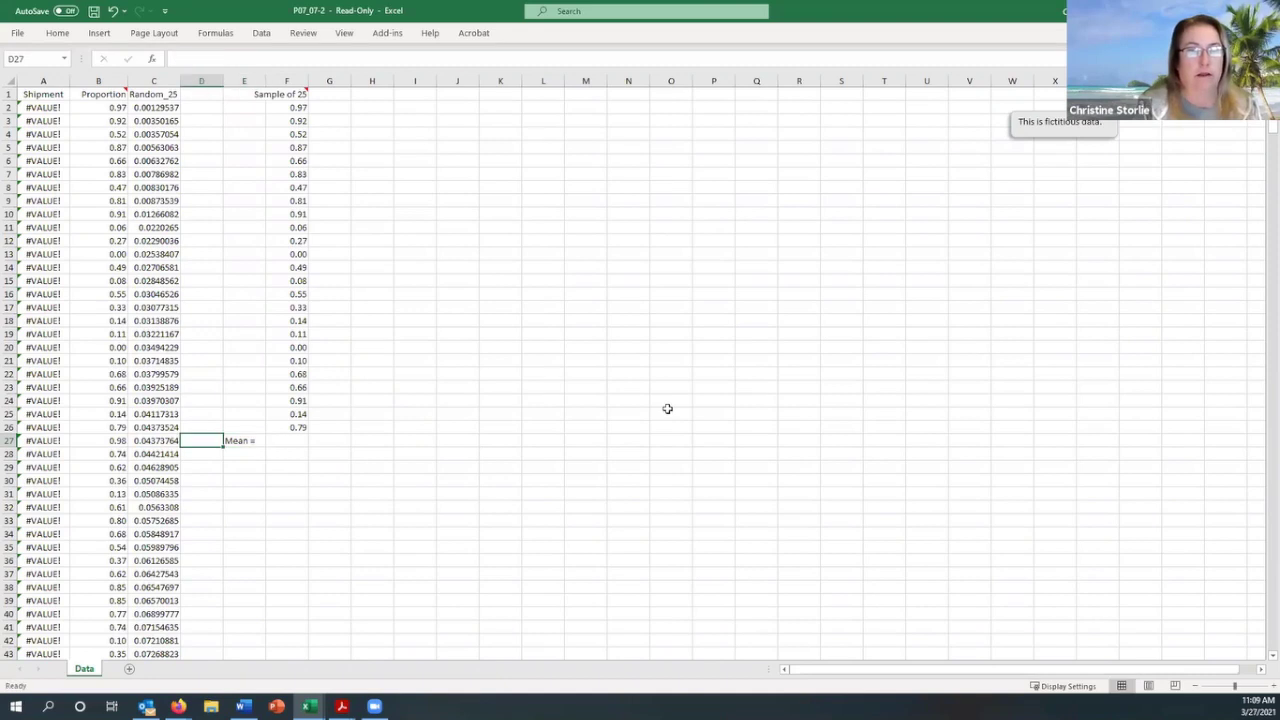
{"action": "key", "text": "Right"}
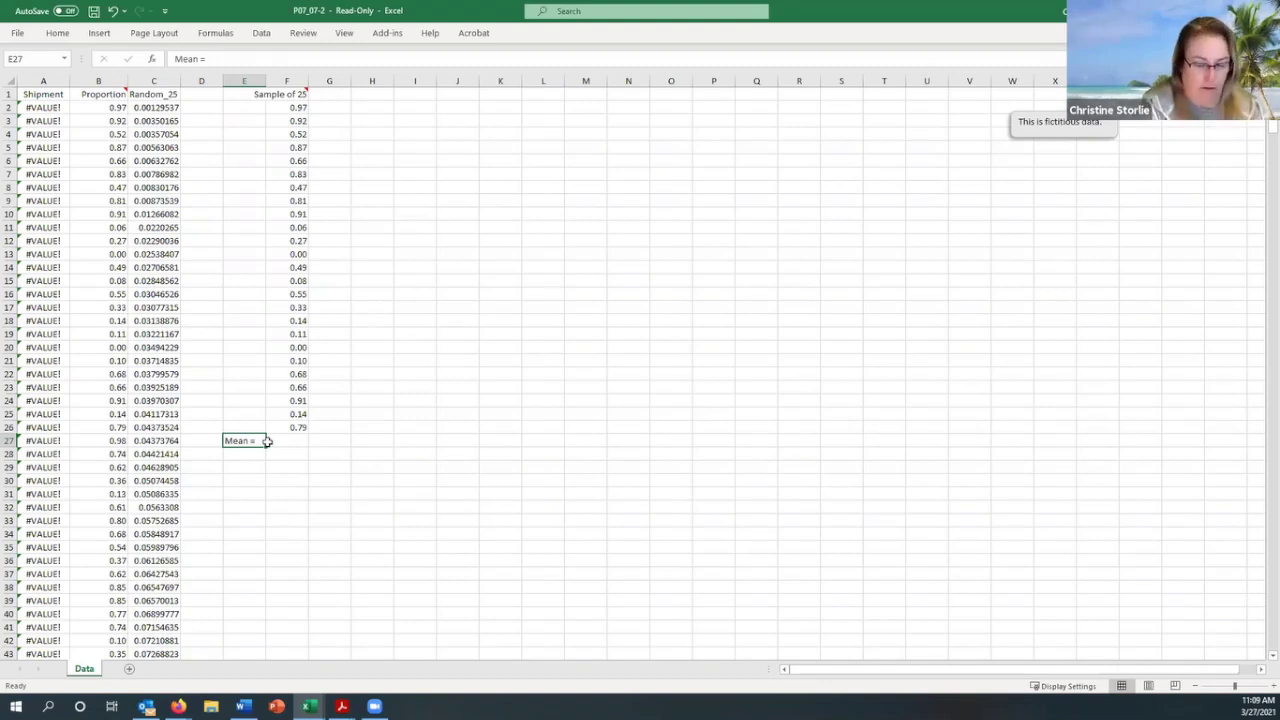
{"action": "key", "text": "BackSpace"}
{"action": "key", "text": "Up"}
{"action": "key", "text": "Up"}
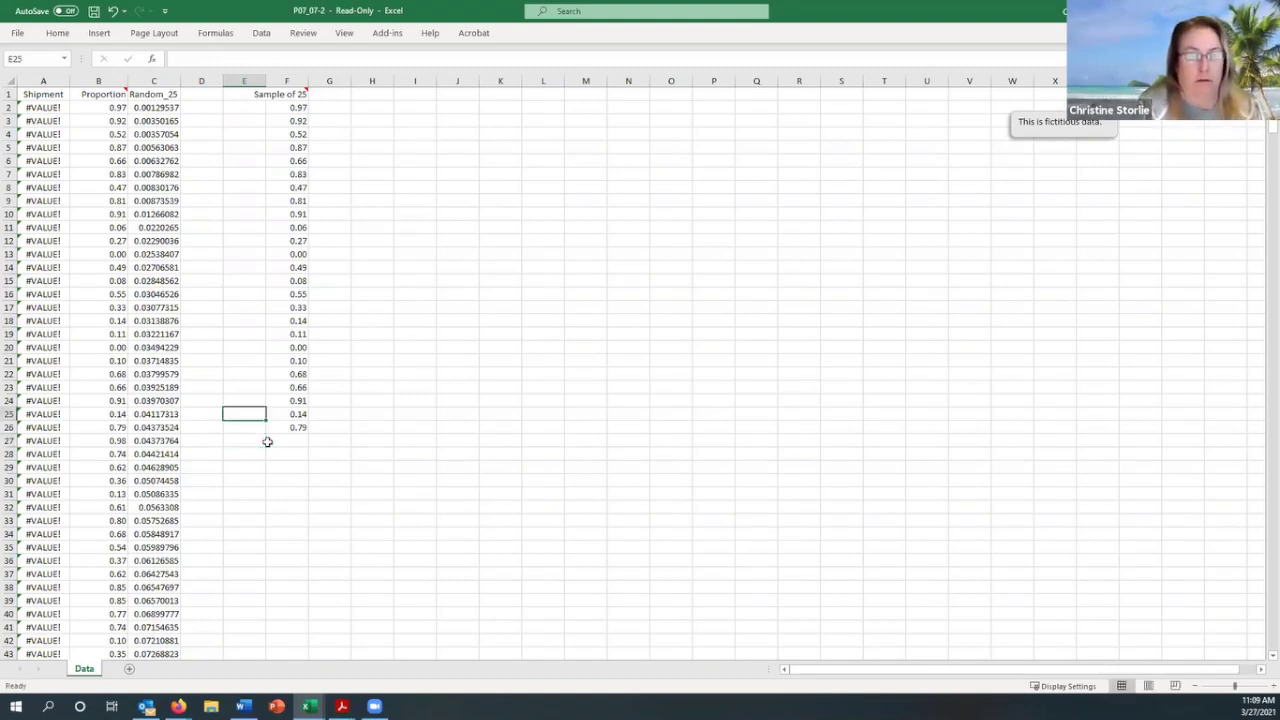
{"action": "key", "text": "Down"}
{"action": "type", "text": "Mea"}
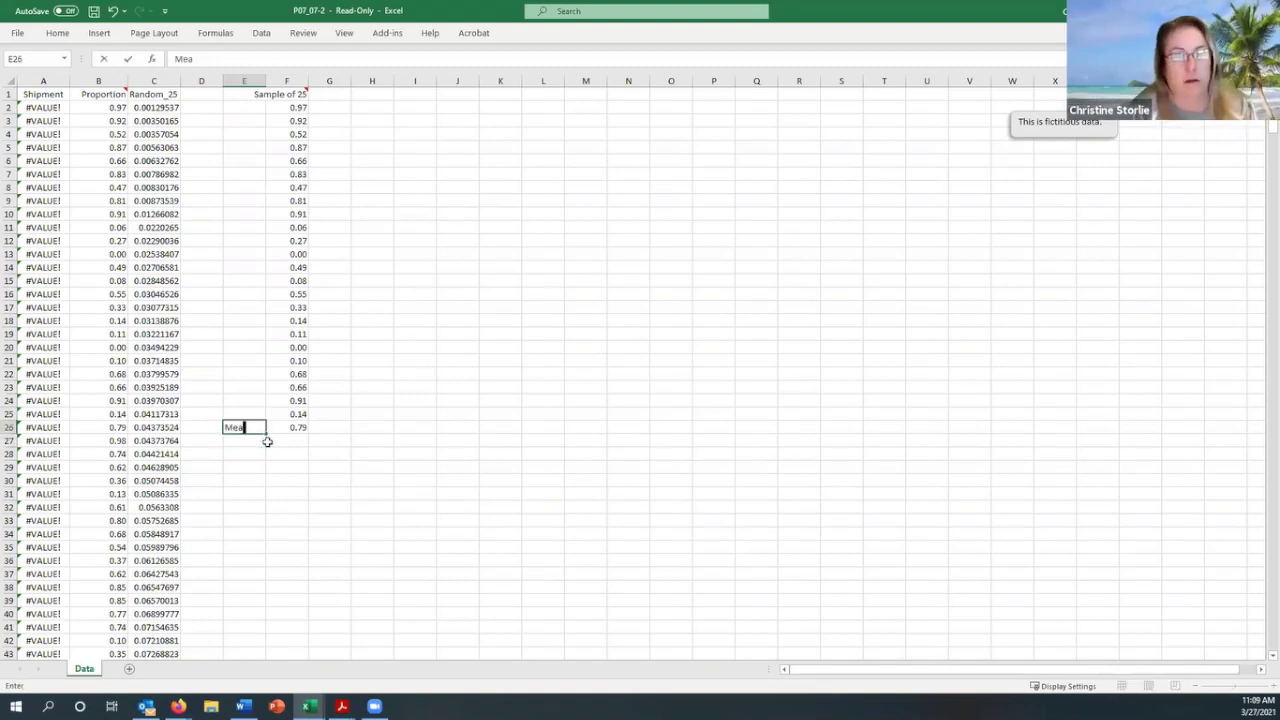
{"action": "type", "text": "n"}
{"action": "key", "text": "Return"}
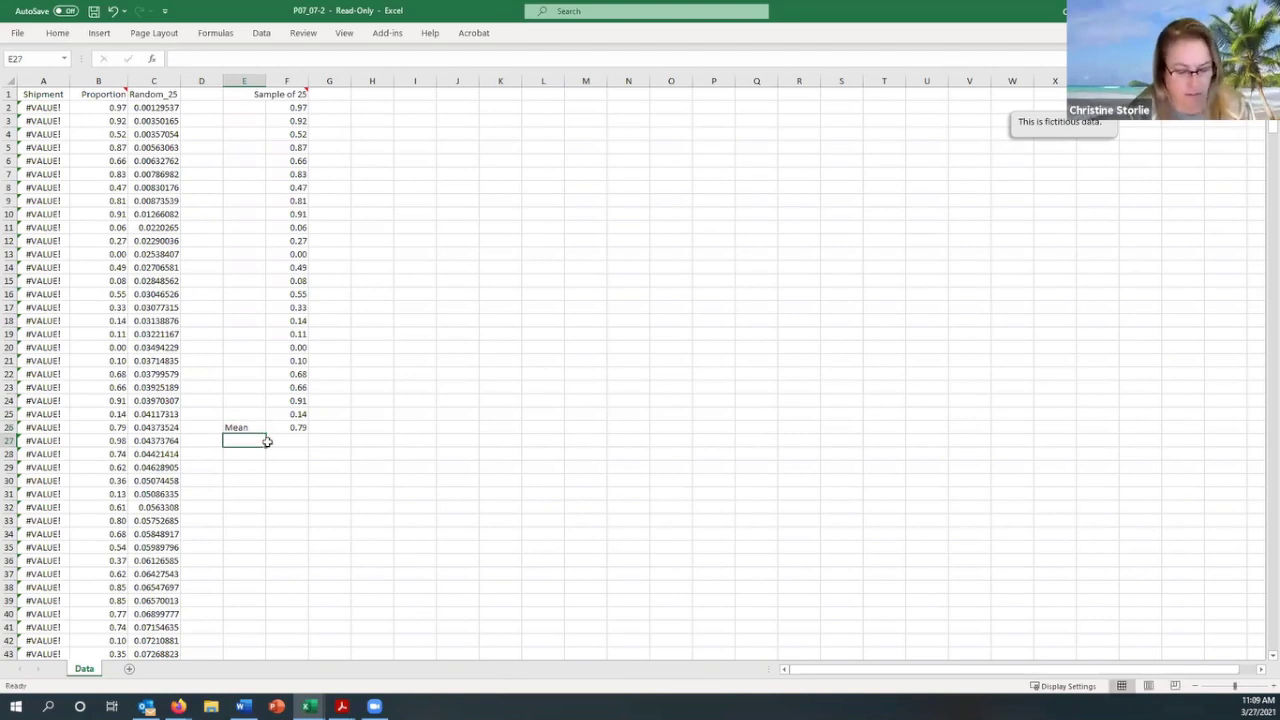
{"action": "type", "text": "Sample"}
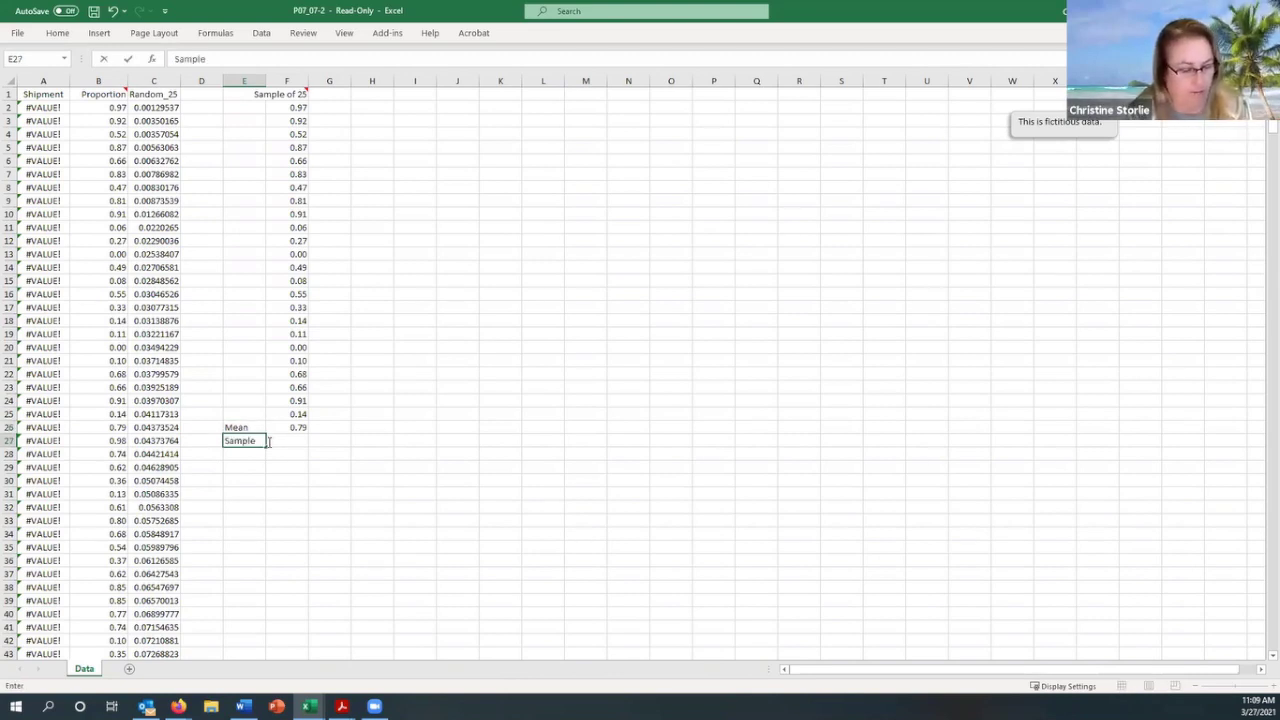
{"action": "type", "text": "_25"}
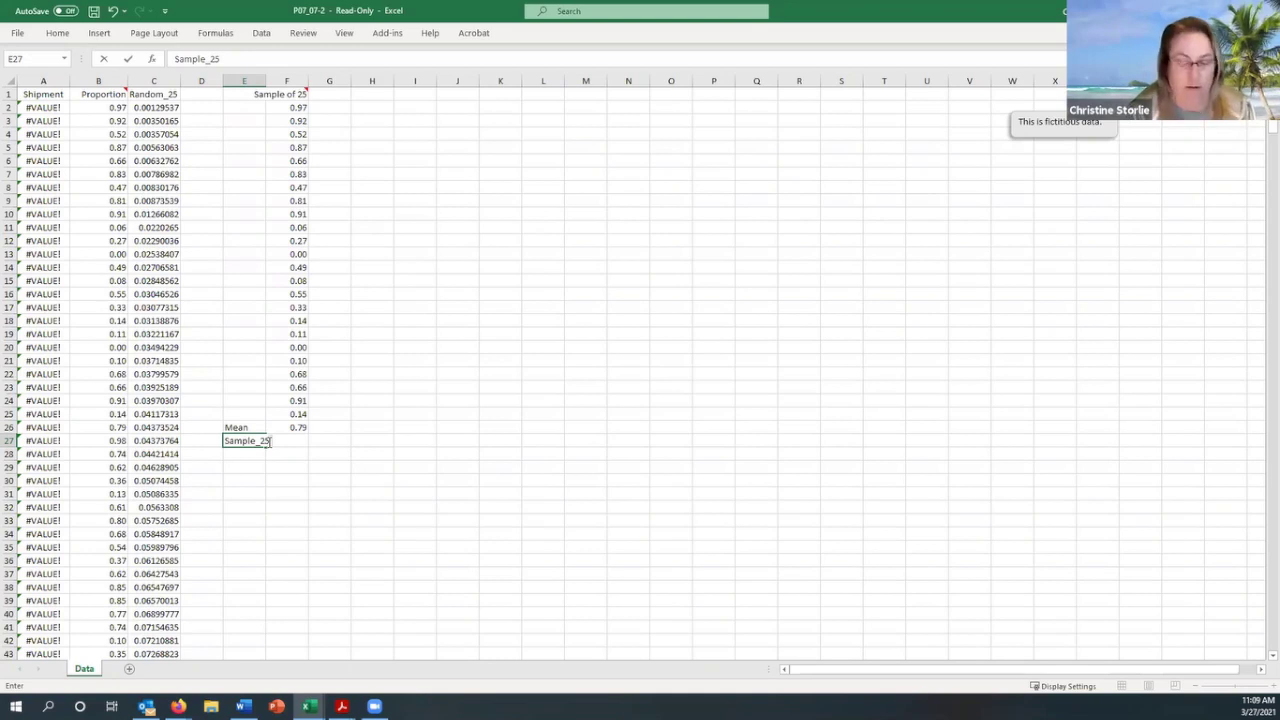
{"action": "left_click", "coordinate": [268, 441]}
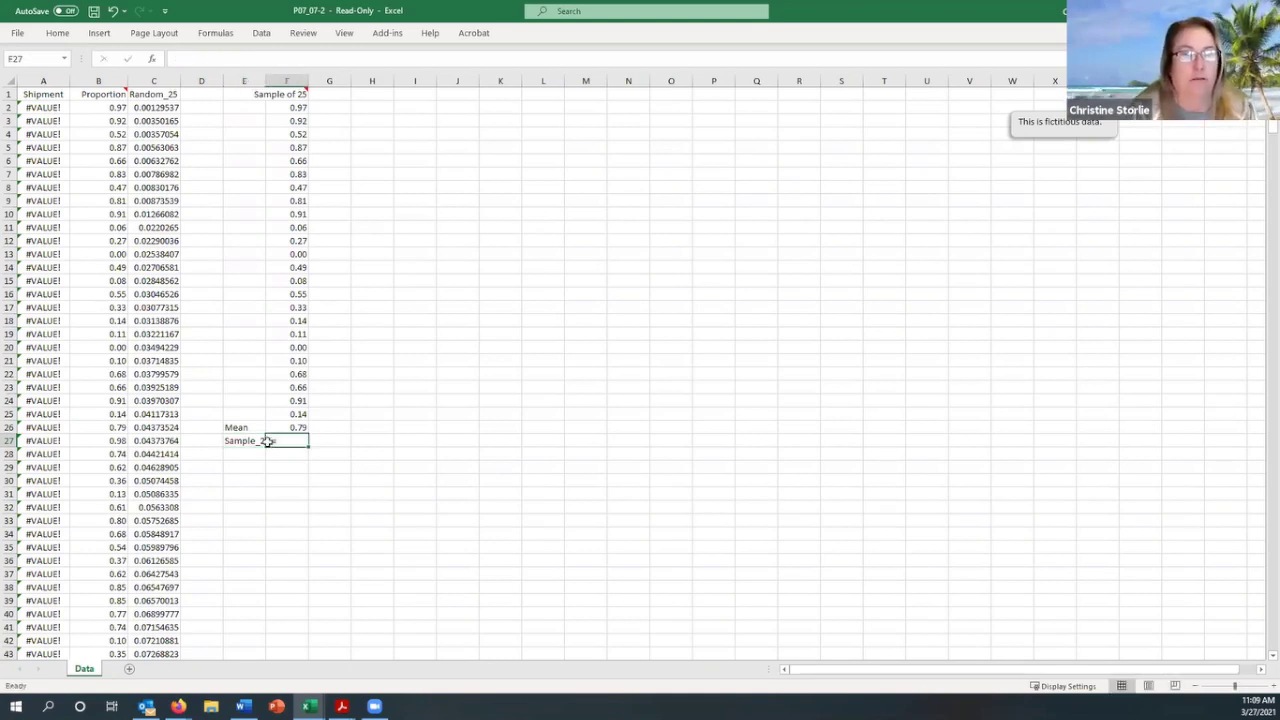
{"action": "key", "text": "Return"}
{"action": "key", "text": "Left"}
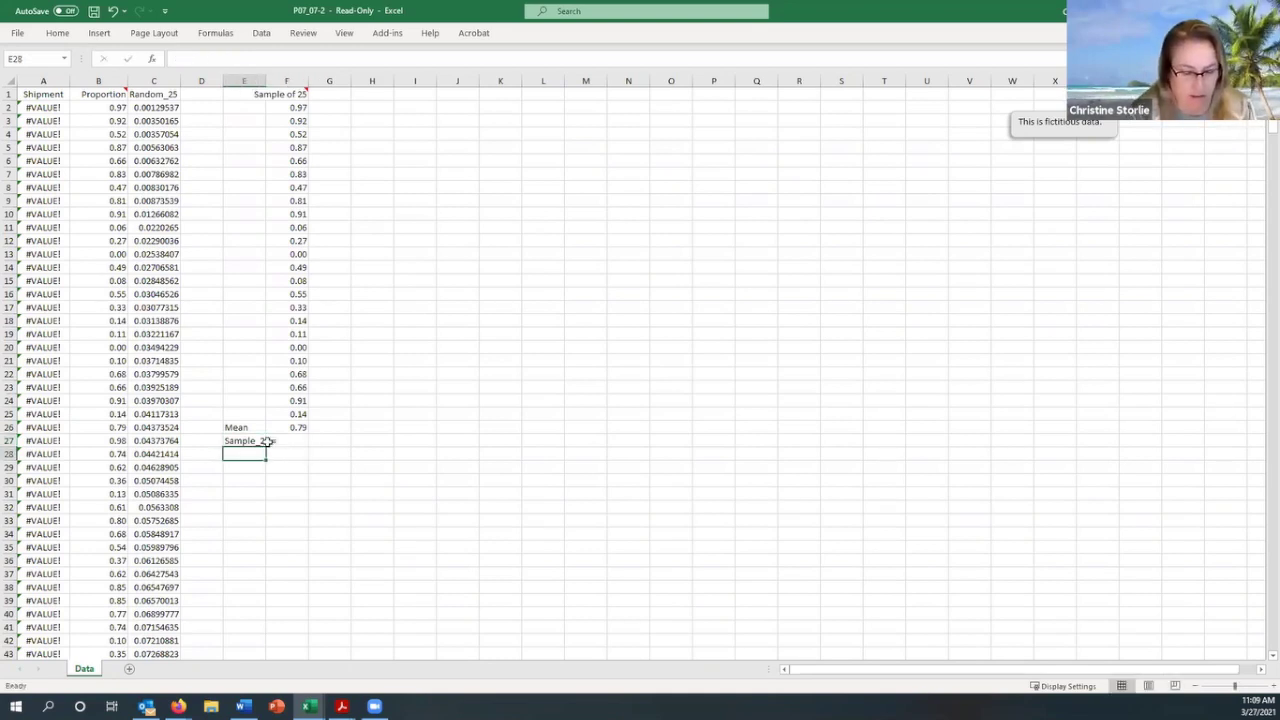
{"action": "type", "text": "Populati"}
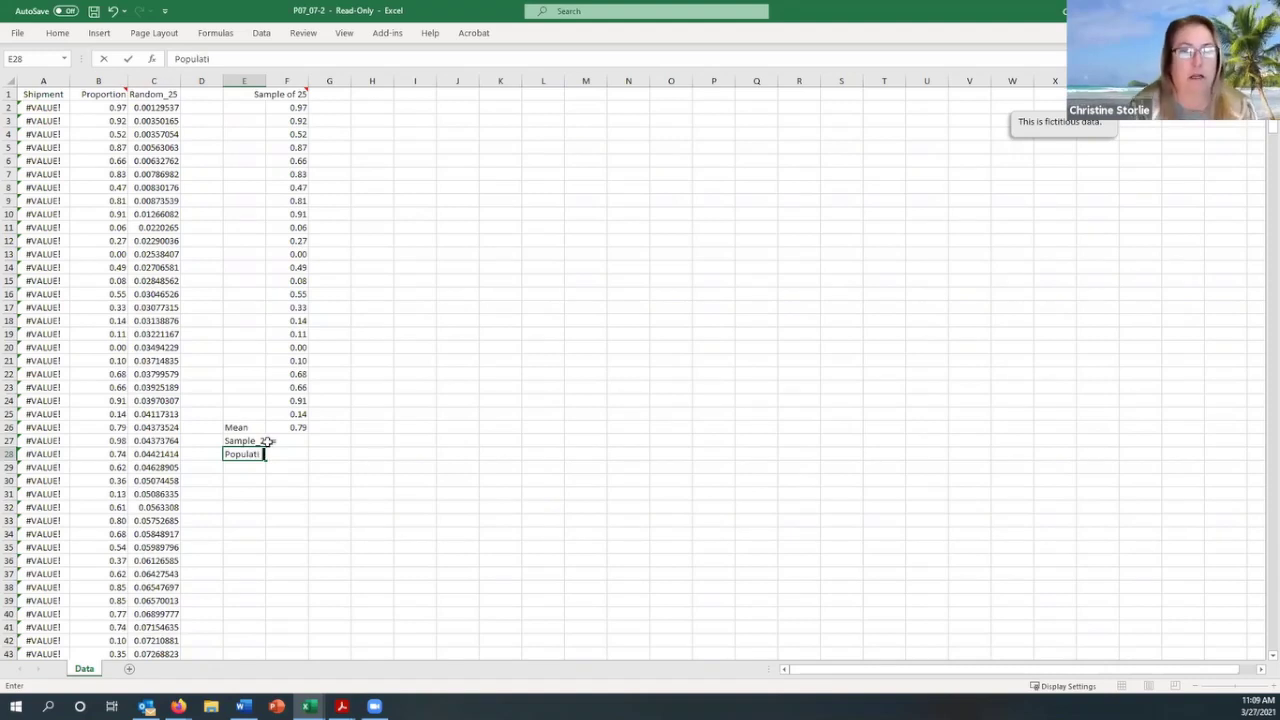
{"action": "type", "text": "on"}
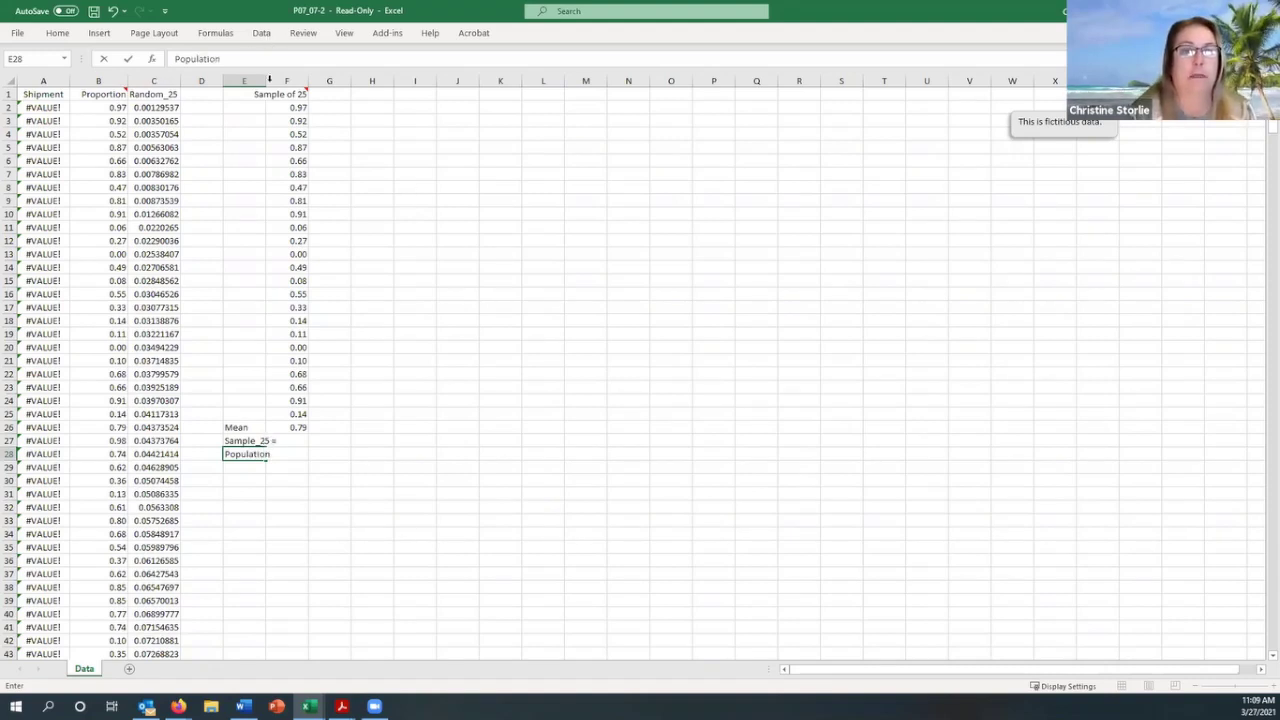
{"action": "left_click", "coordinate": [269, 79]}
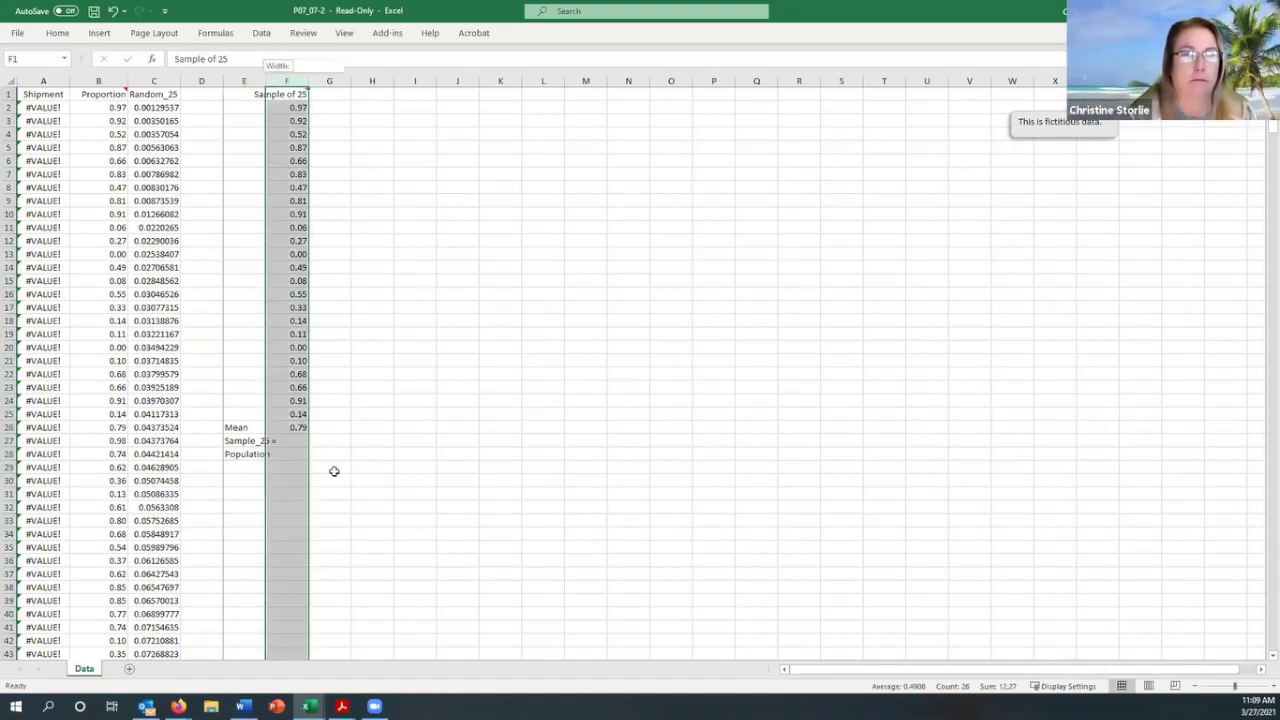
{"action": "double_click", "coordinate": [271, 452]}
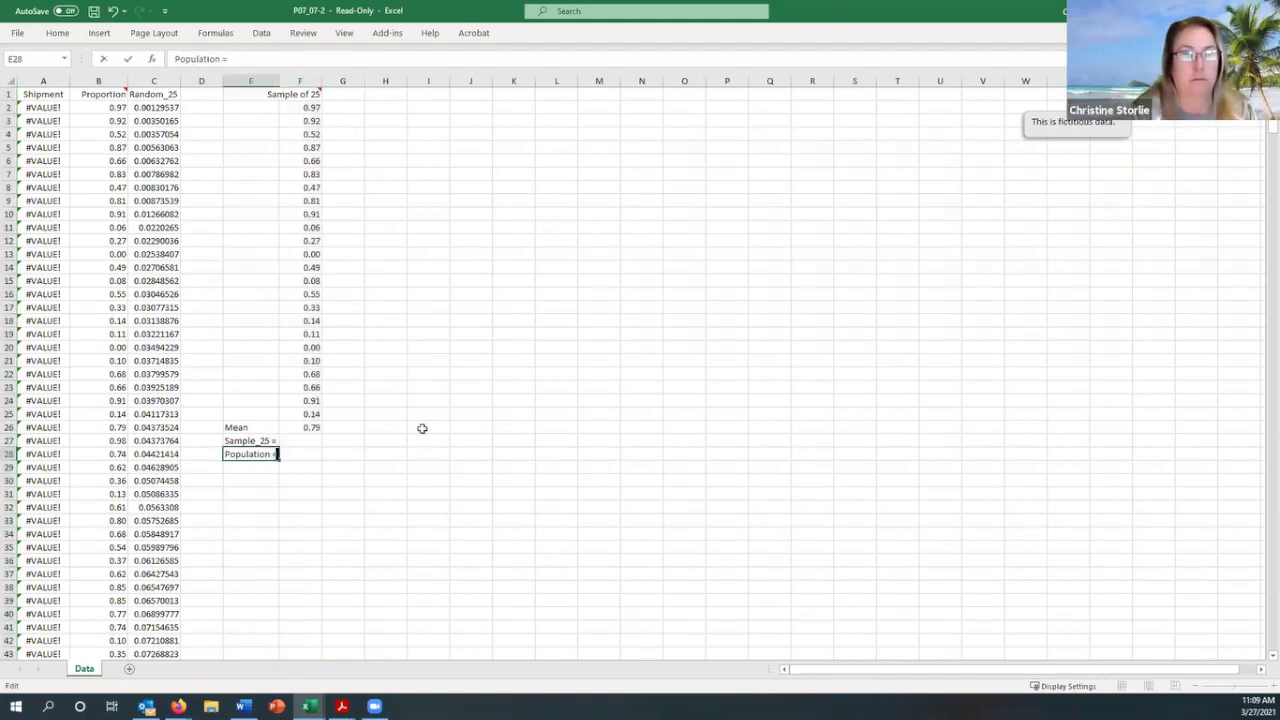
{"action": "type", "text": "="}
{"action": "left_click", "coordinate": [300, 440]}
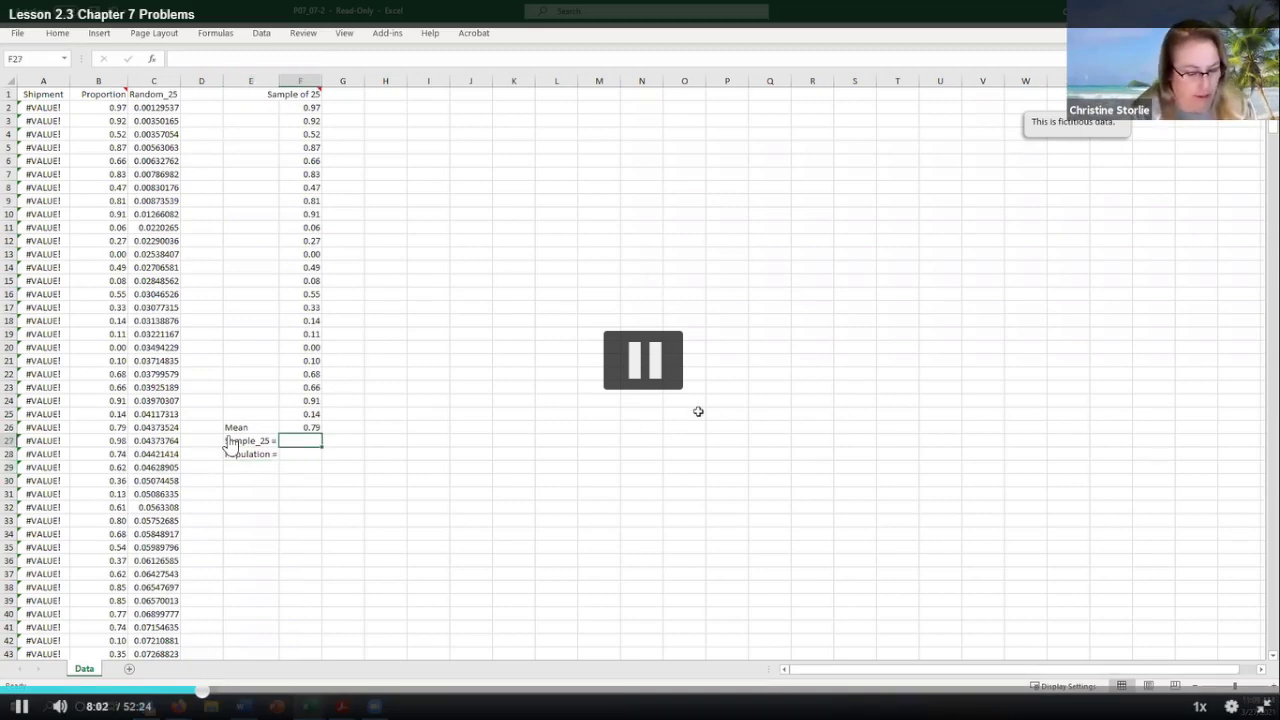
{"action": "type", "text": "=aver"}
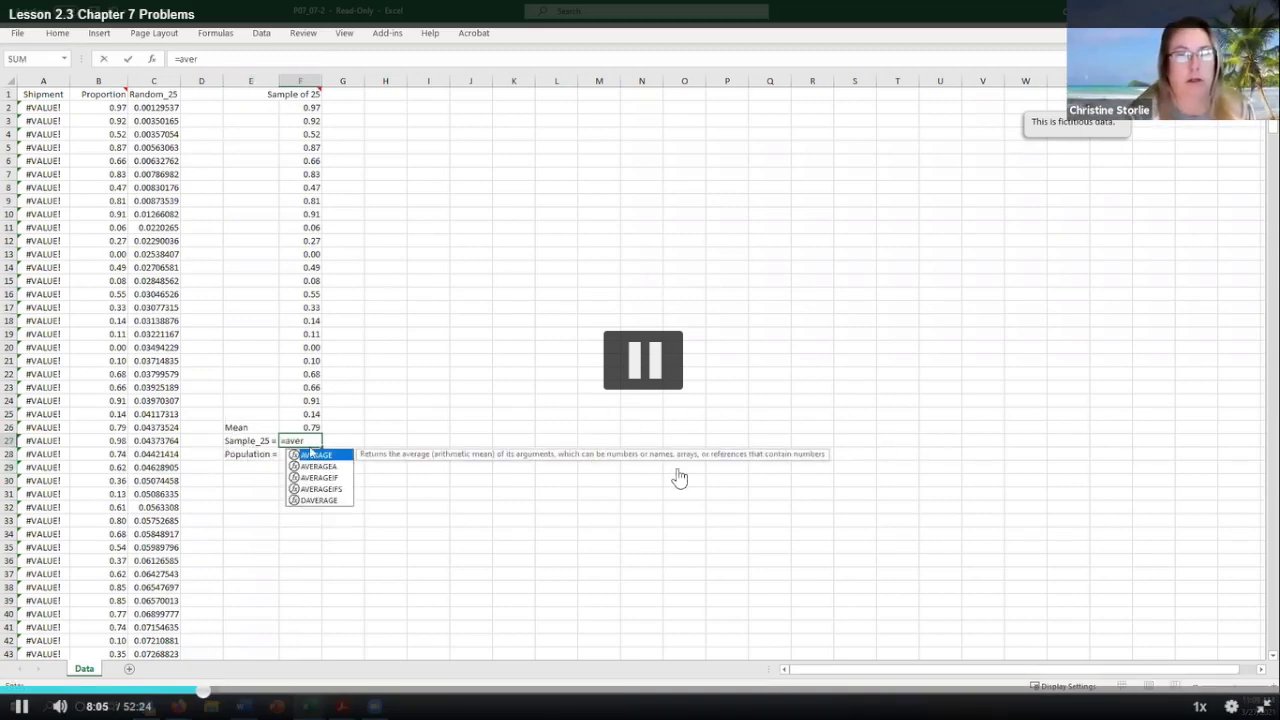
{"action": "left_click", "coordinate": [655, 444]}
{"action": "key", "text": "Escape"}
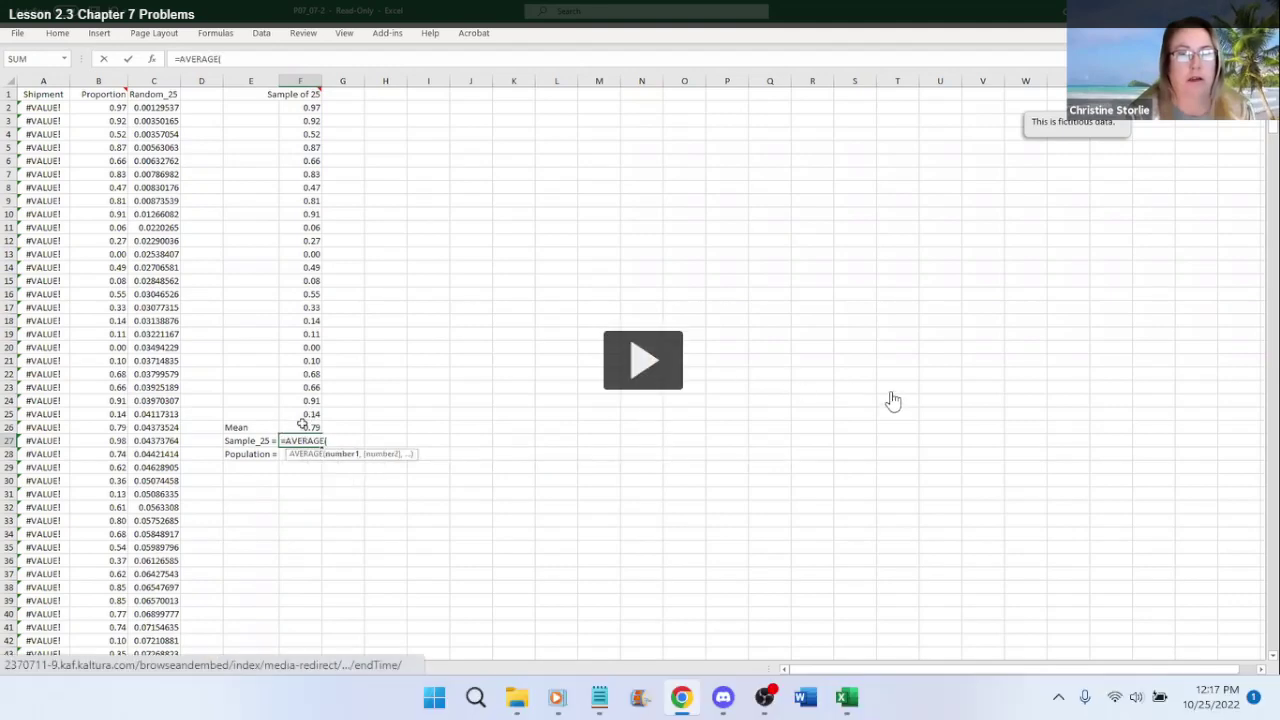
Read problem 7's part b on the point estimate and sampling error in the textbook, checking it against the workbook and the lesson page
{"action": "left_click", "coordinate": [340, 15]}
{"action": "left_click", "coordinate": [735, 13]}
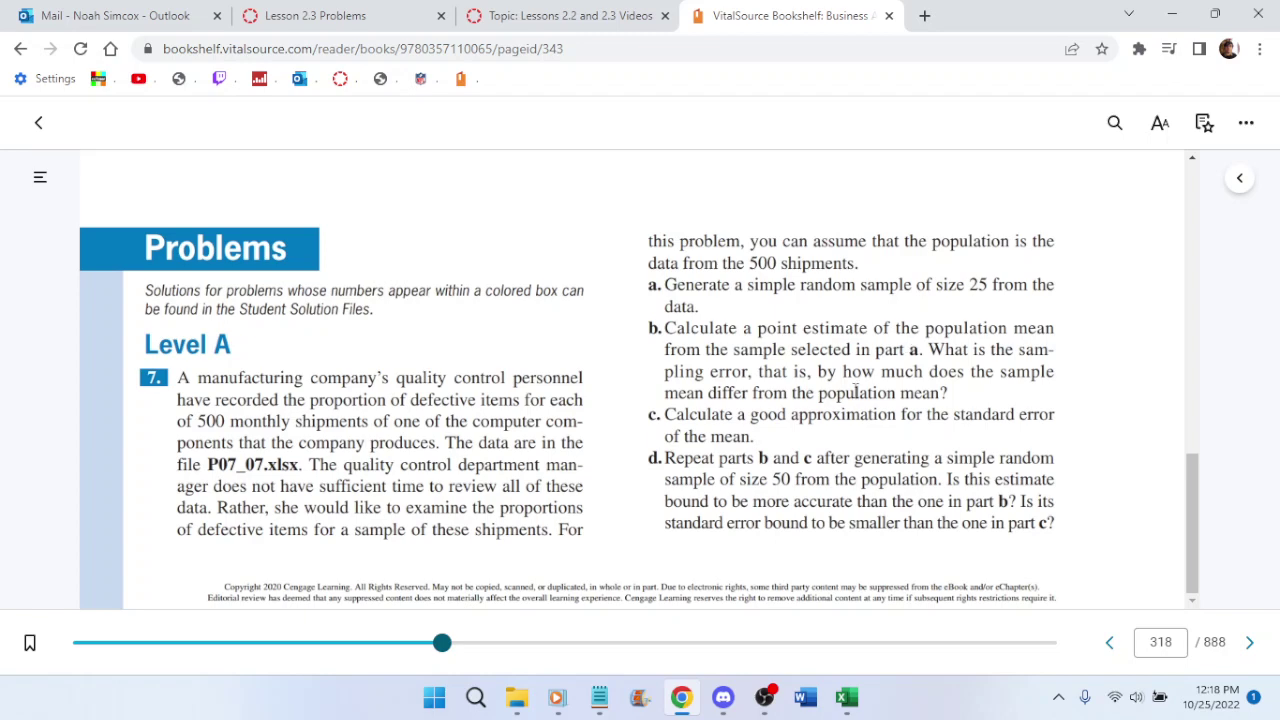
{"action": "left_click", "coordinate": [846, 697]}
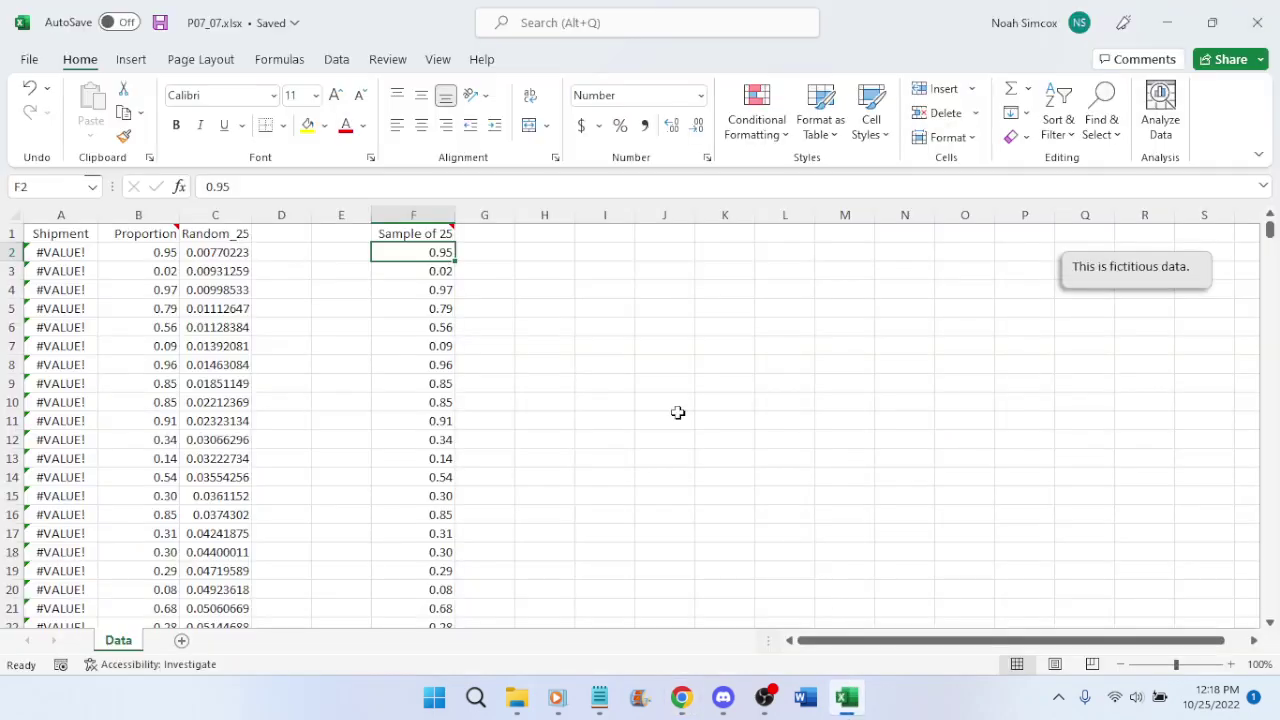
{"action": "left_click", "coordinate": [680, 697]}
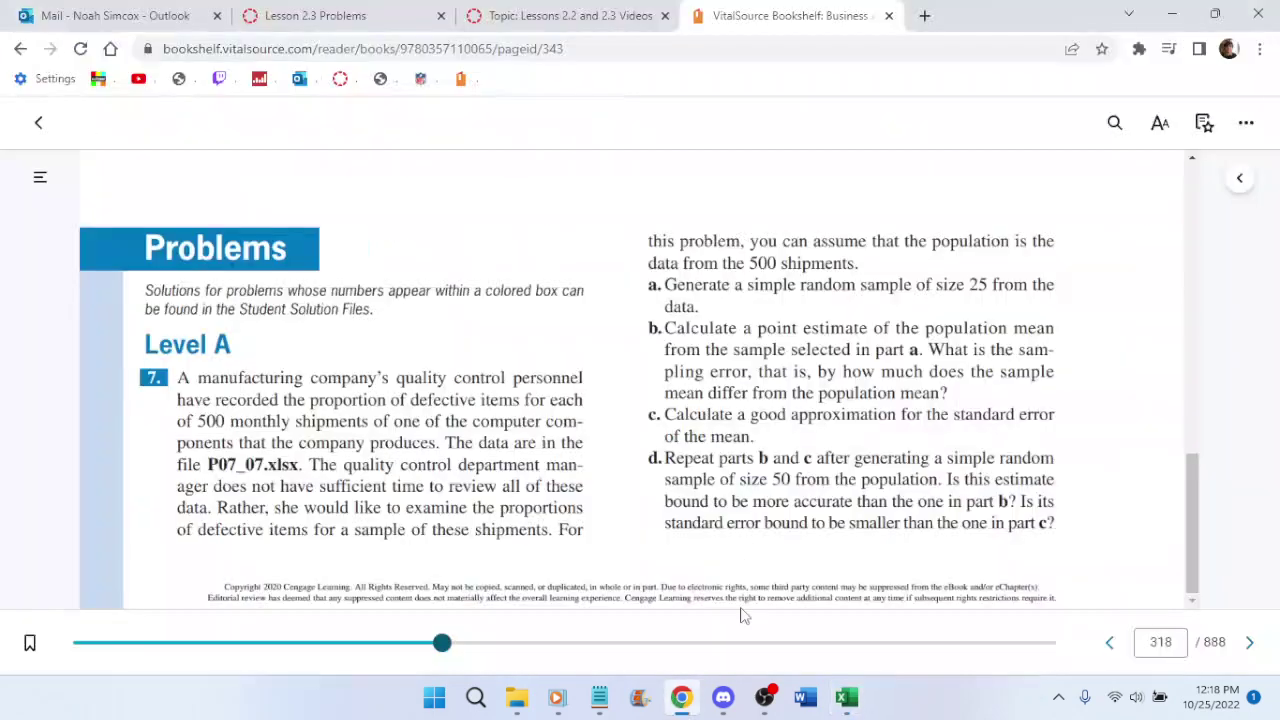
{"action": "left_click", "coordinate": [586, 16]}
{"action": "scroll", "coordinate": [990, 538], "scroll_direction": "down", "scroll_amount": 2}
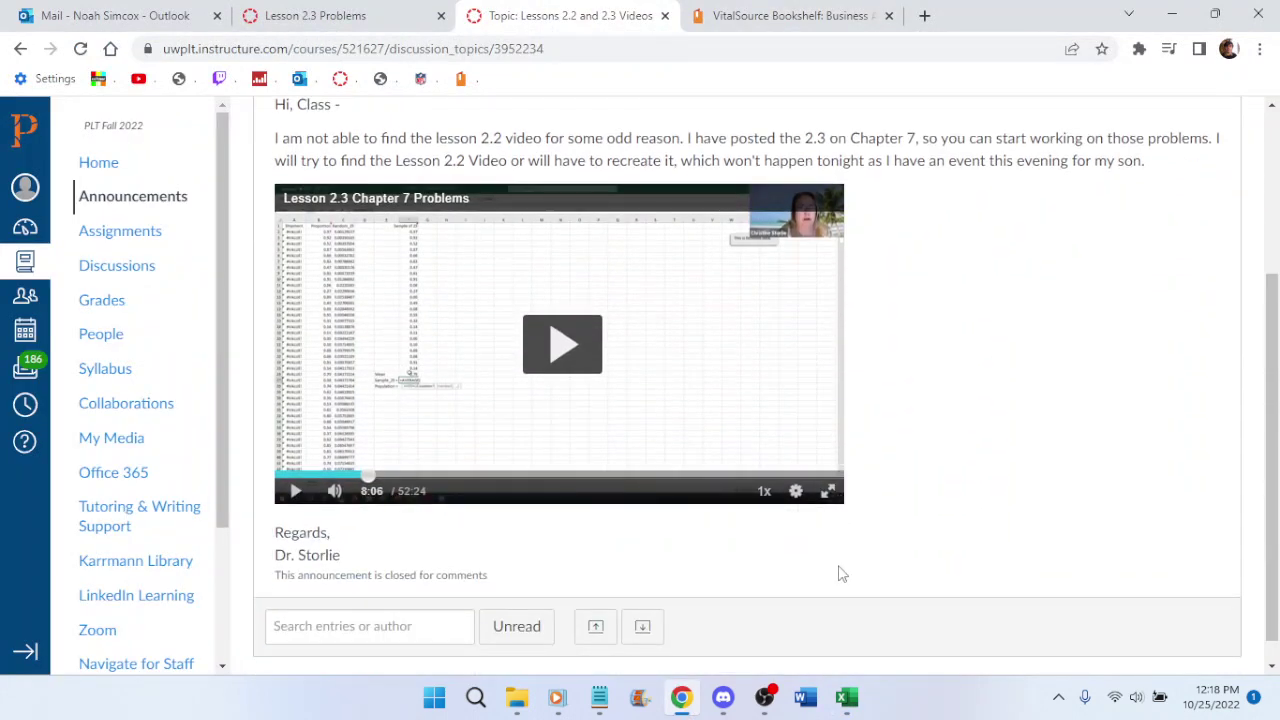
{"action": "left_click", "coordinate": [846, 697]}
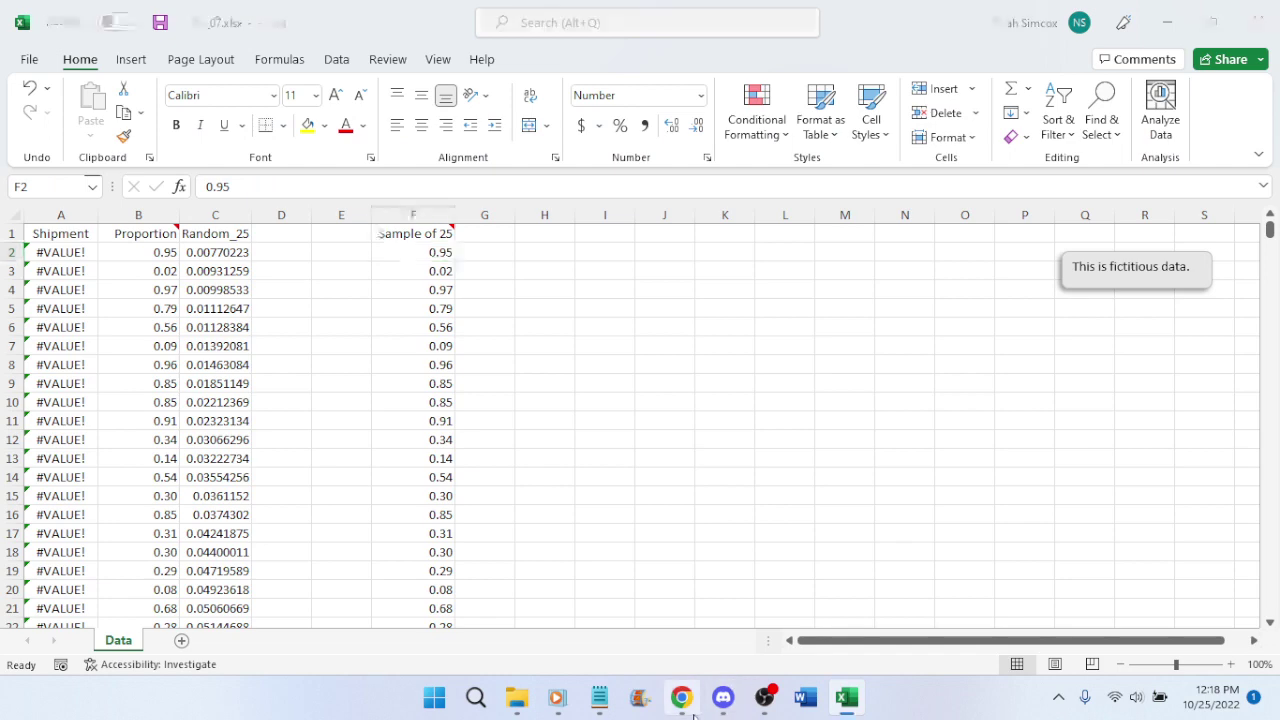
{"action": "left_click", "coordinate": [681, 697]}
{"action": "left_click", "coordinate": [775, 16]}
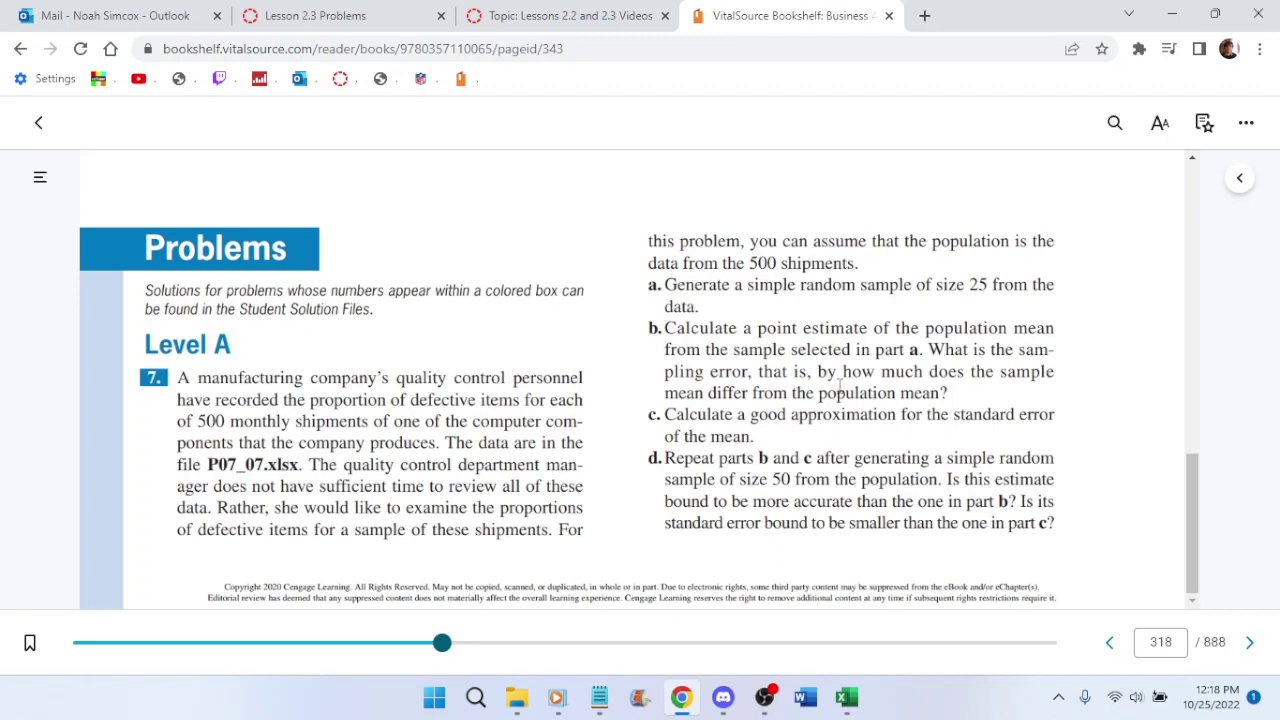
Switch to Excel and select the 25 sample values in F2:F26
{"action": "left_click", "coordinate": [847, 698]}
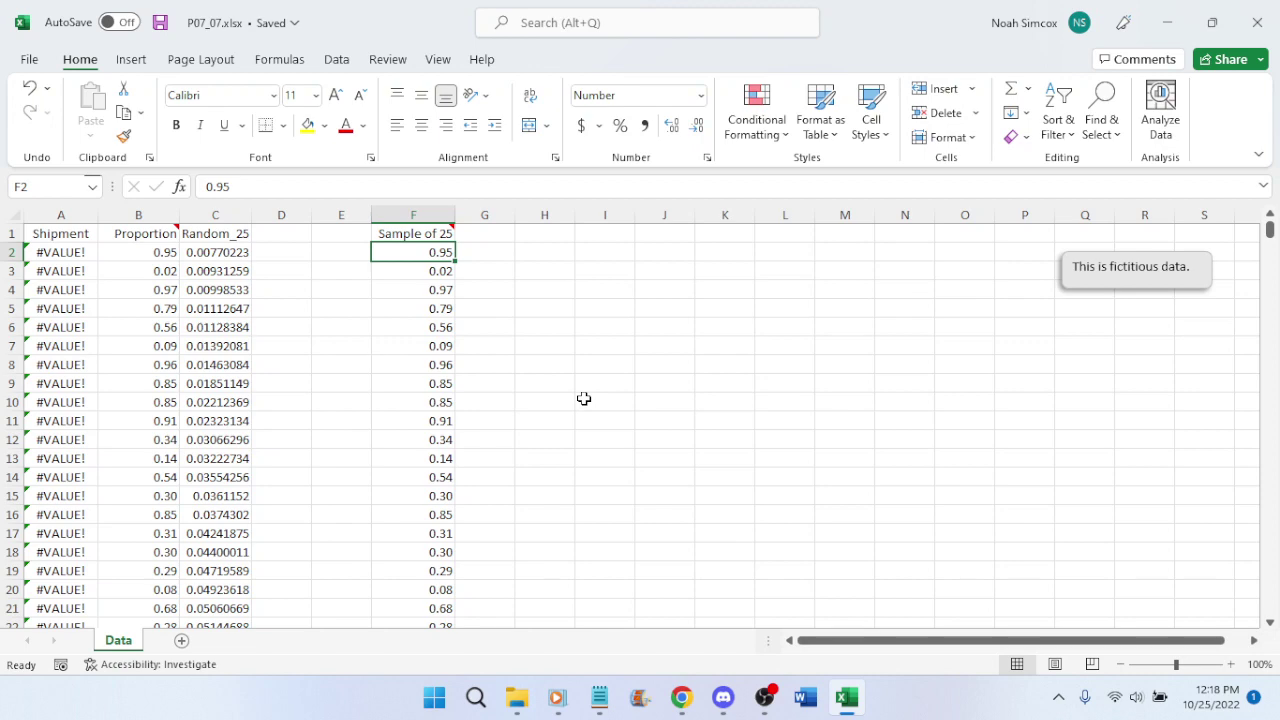
{"action": "scroll", "coordinate": [580, 388], "scroll_direction": "down", "scroll_amount": 3}
{"action": "scroll", "coordinate": [594, 351], "scroll_direction": "up", "scroll_amount": 3}
{"action": "left_click_drag", "start_coordinate": [430, 258], "coordinate": [441, 583]}
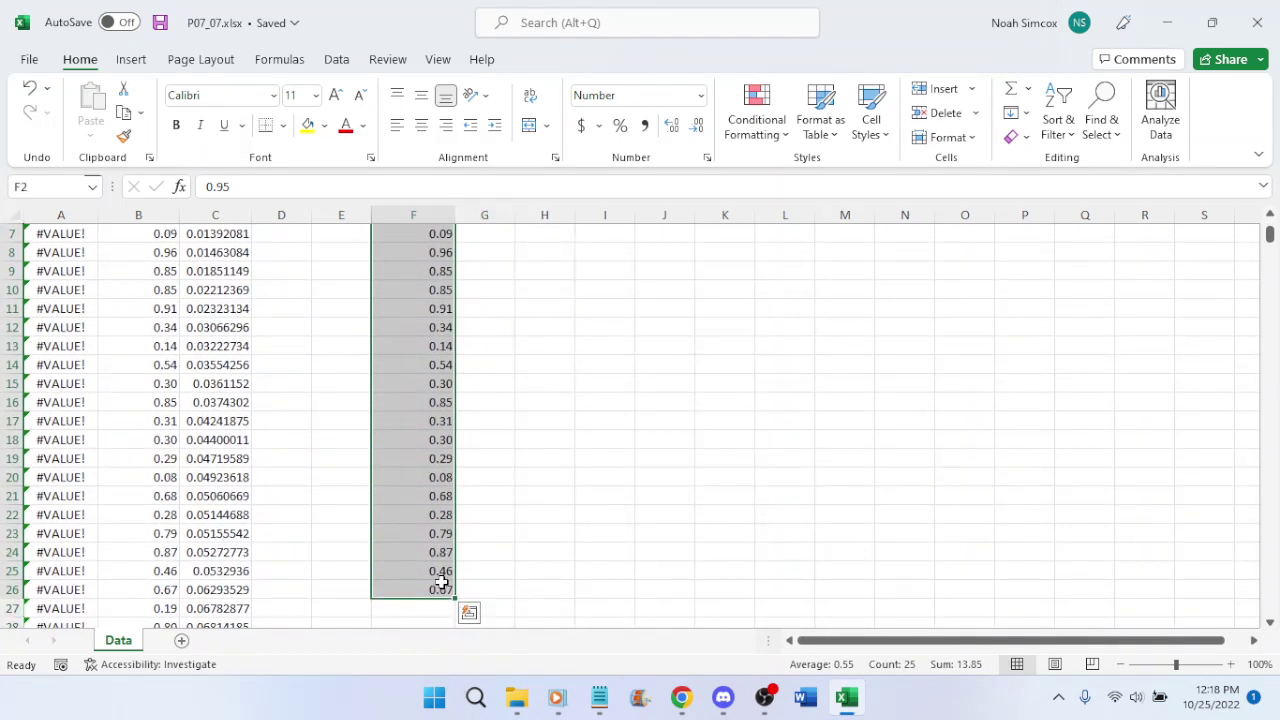
{"action": "left_click", "coordinate": [575, 408]}
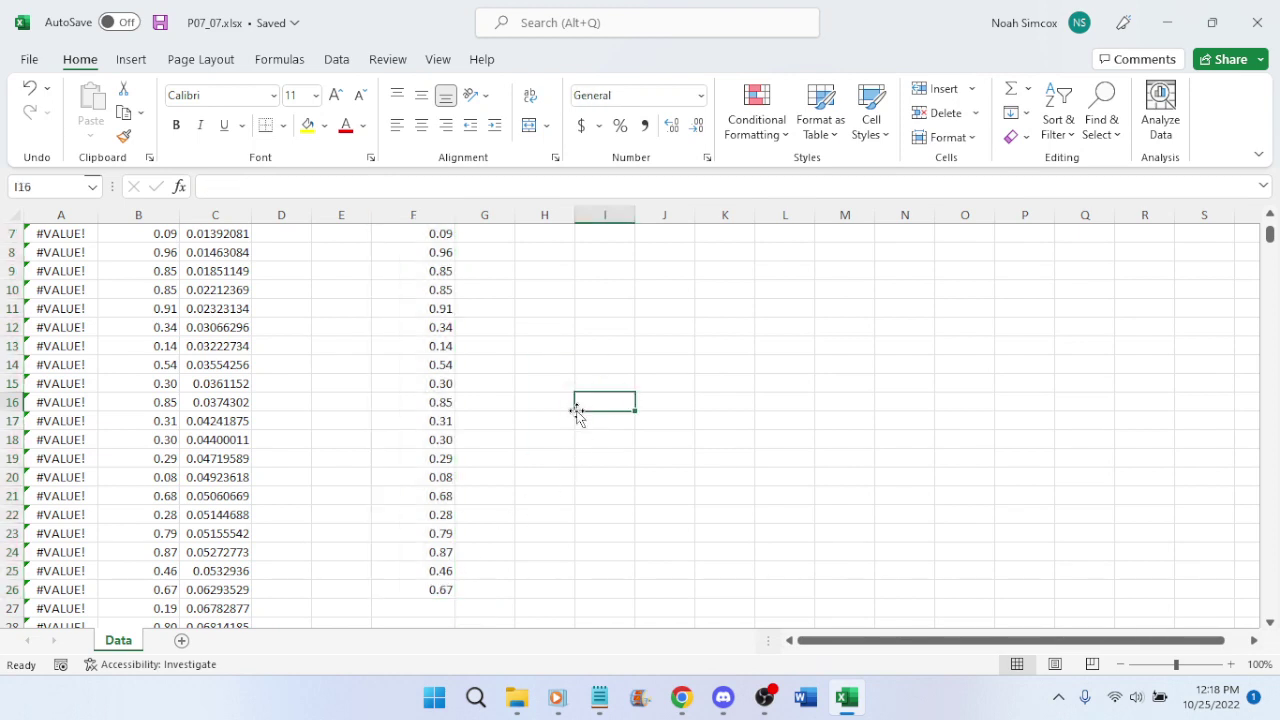
{"action": "scroll", "coordinate": [600, 408], "scroll_direction": "up", "scroll_amount": 2}
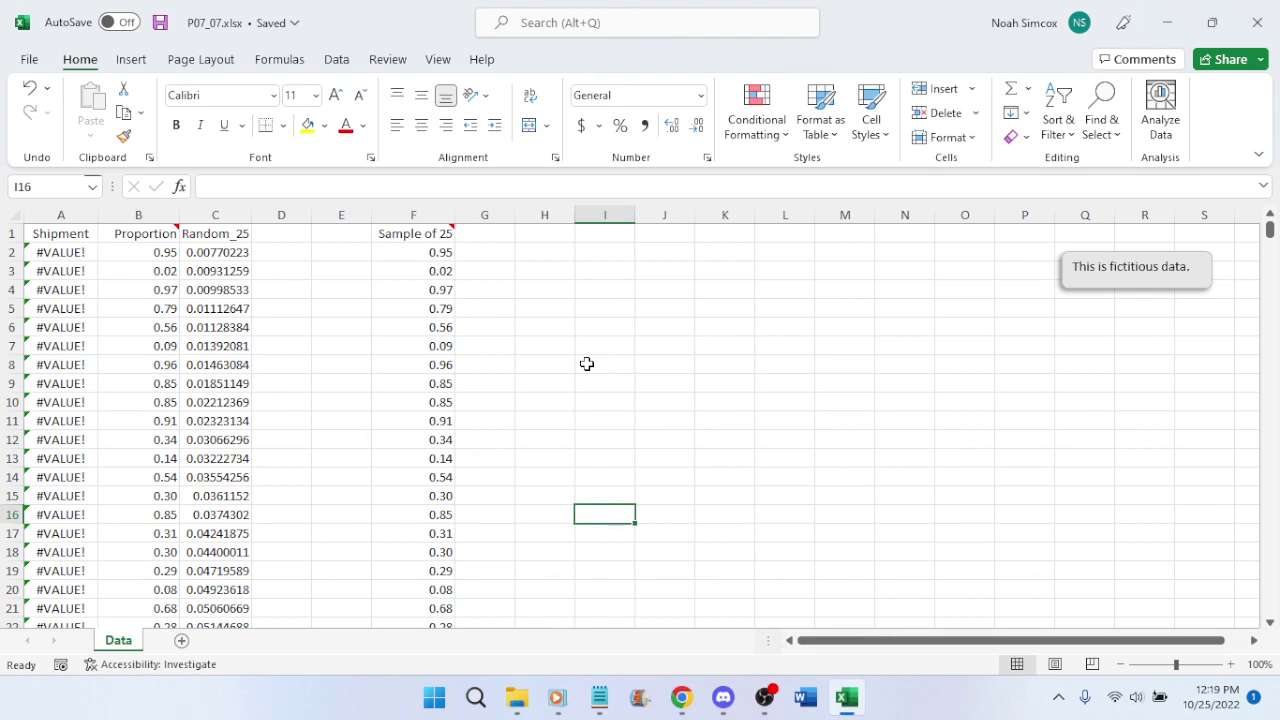
{"action": "scroll", "coordinate": [577, 357], "scroll_direction": "down", "scroll_amount": 3}
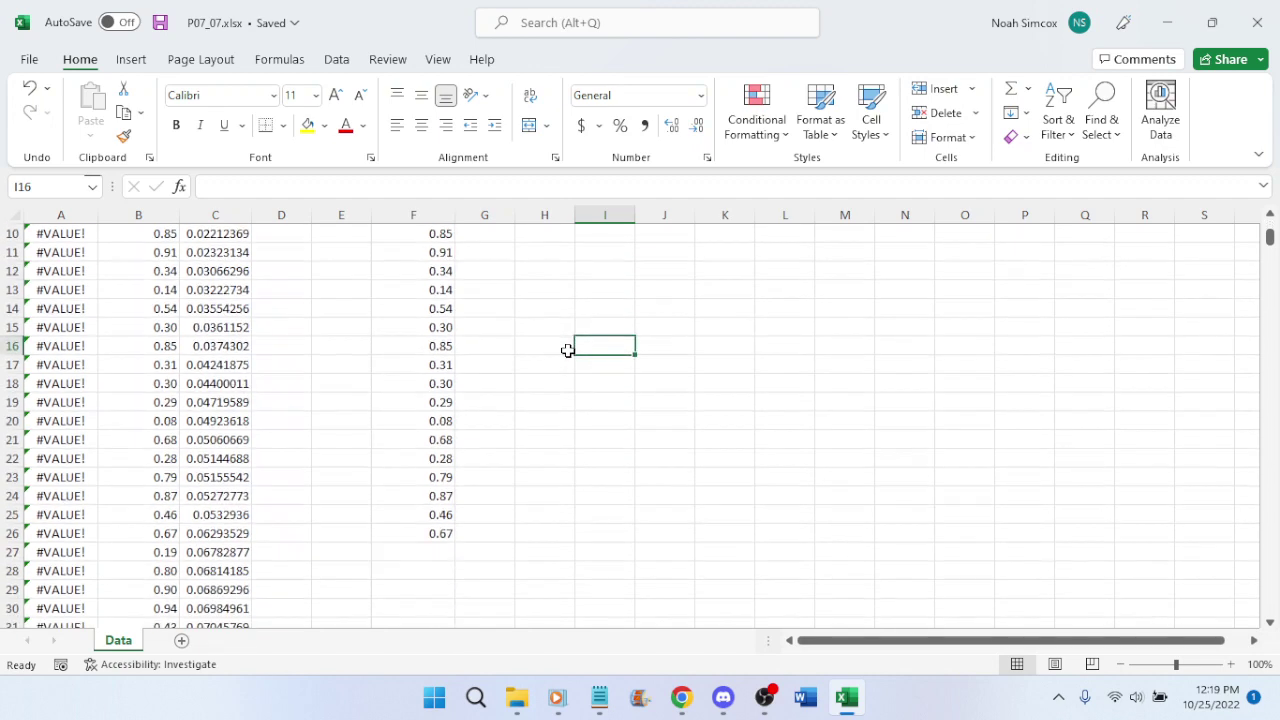
{"action": "scroll", "coordinate": [567, 351], "scroll_direction": "up", "scroll_amount": 3}
{"action": "scroll", "coordinate": [567, 351], "scroll_direction": "down", "scroll_amount": 3}
{"action": "scroll", "coordinate": [567, 351], "scroll_direction": "up", "scroll_amount": 3}
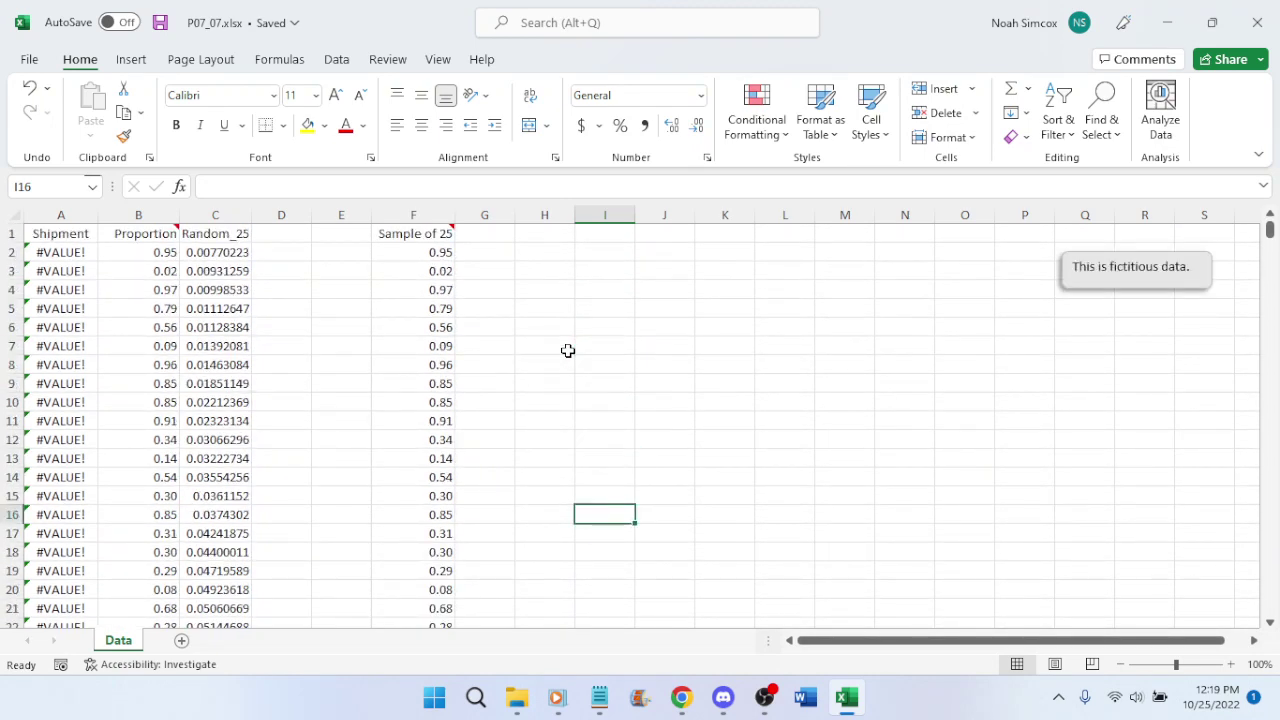
{"action": "scroll", "coordinate": [569, 351], "scroll_direction": "down", "scroll_amount": 3}
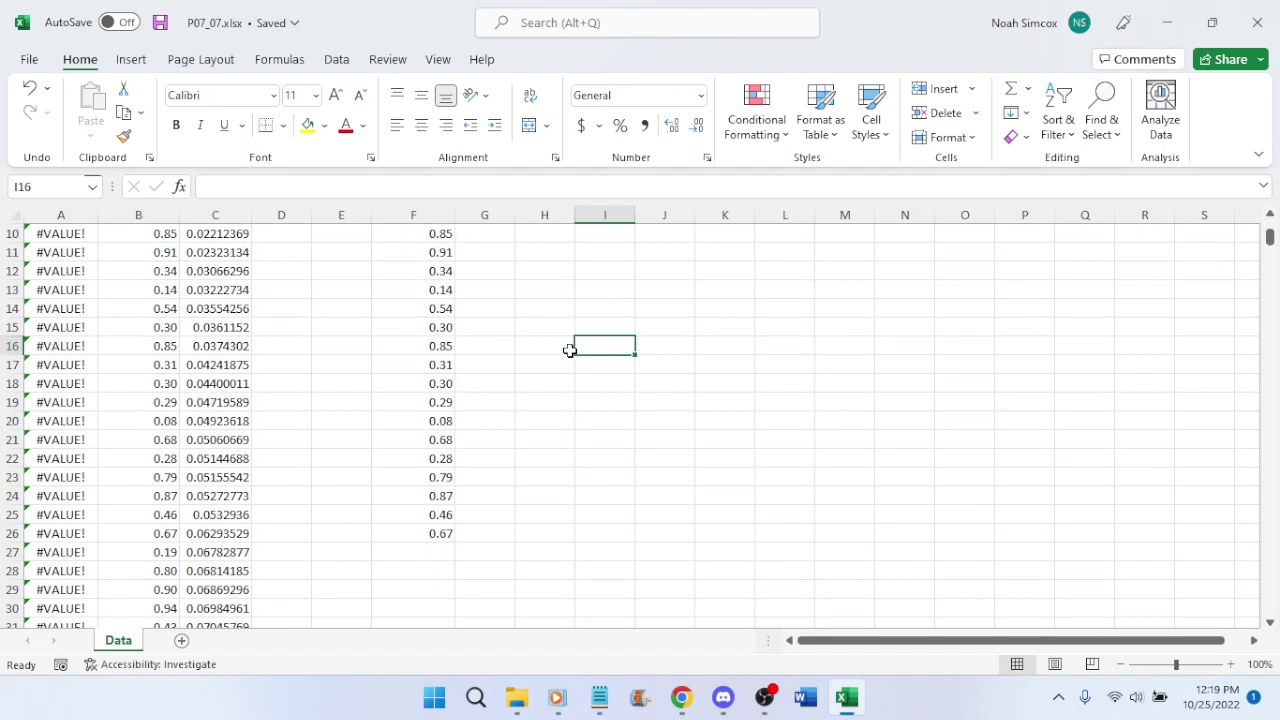
{"action": "scroll", "coordinate": [569, 351], "scroll_direction": "up", "scroll_amount": 3}
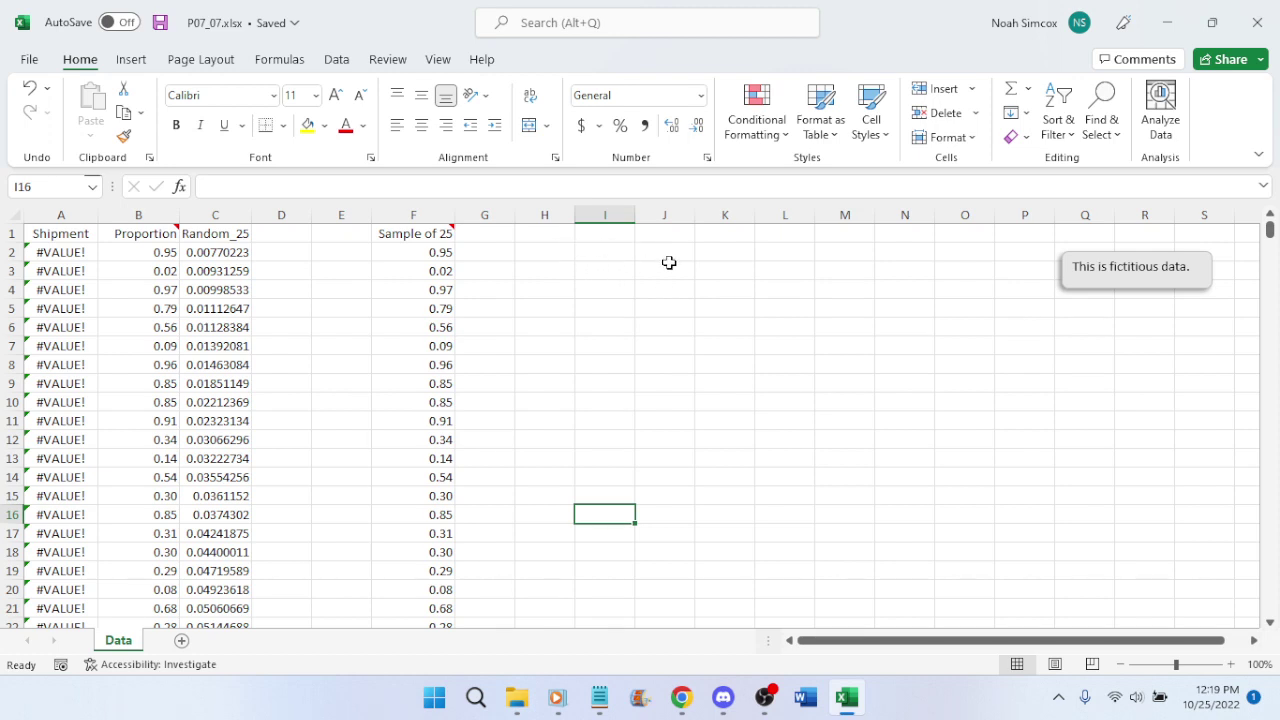
Label cell H2 "Sample Mean" and cell H3 "Population mean"
{"action": "left_click", "coordinate": [565, 253]}
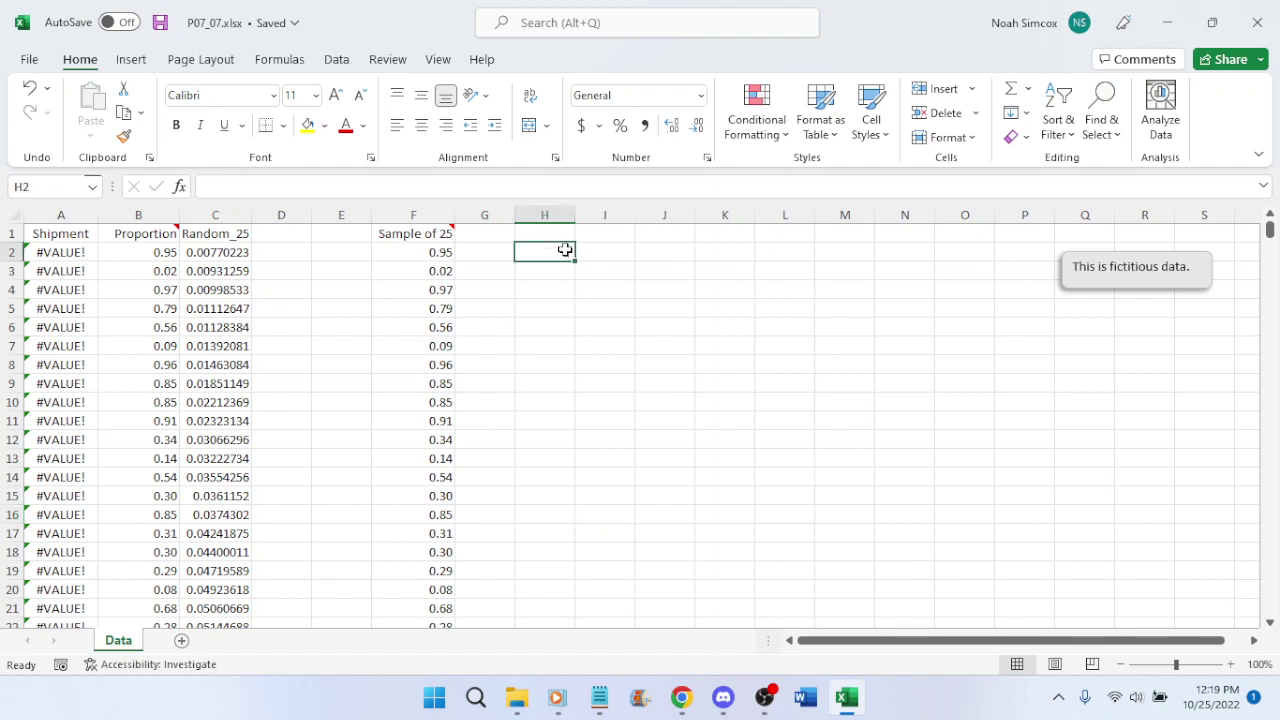
{"action": "type", "text": "Sample Mean"}
{"action": "key", "text": "Return"}
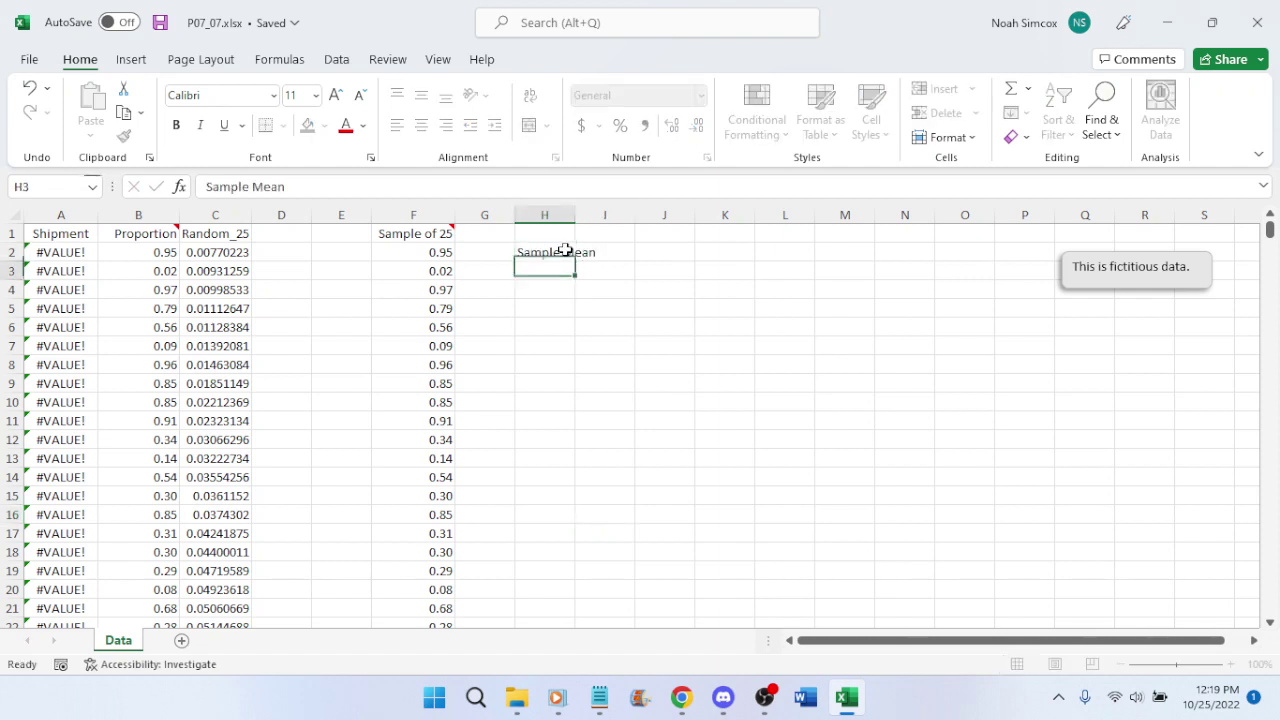
{"action": "type", "text": "Popu"}
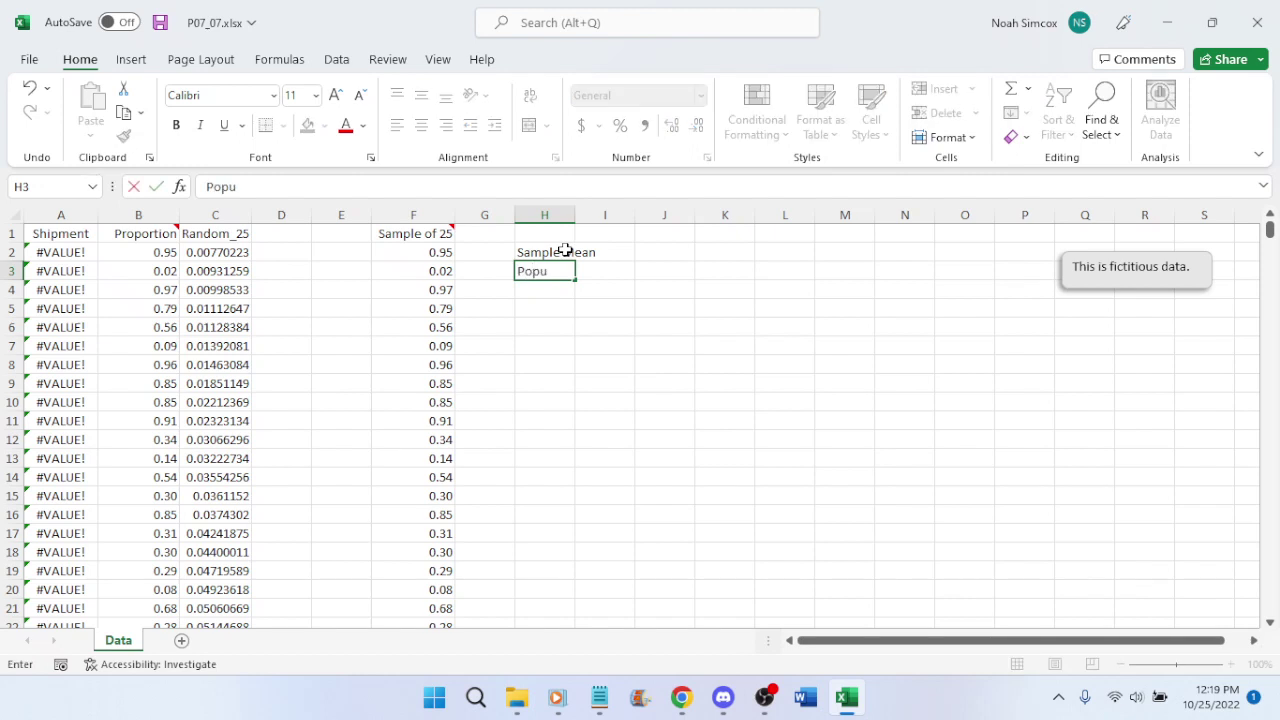
{"action": "type", "text": "lation mean"}
{"action": "key", "text": "Return"}
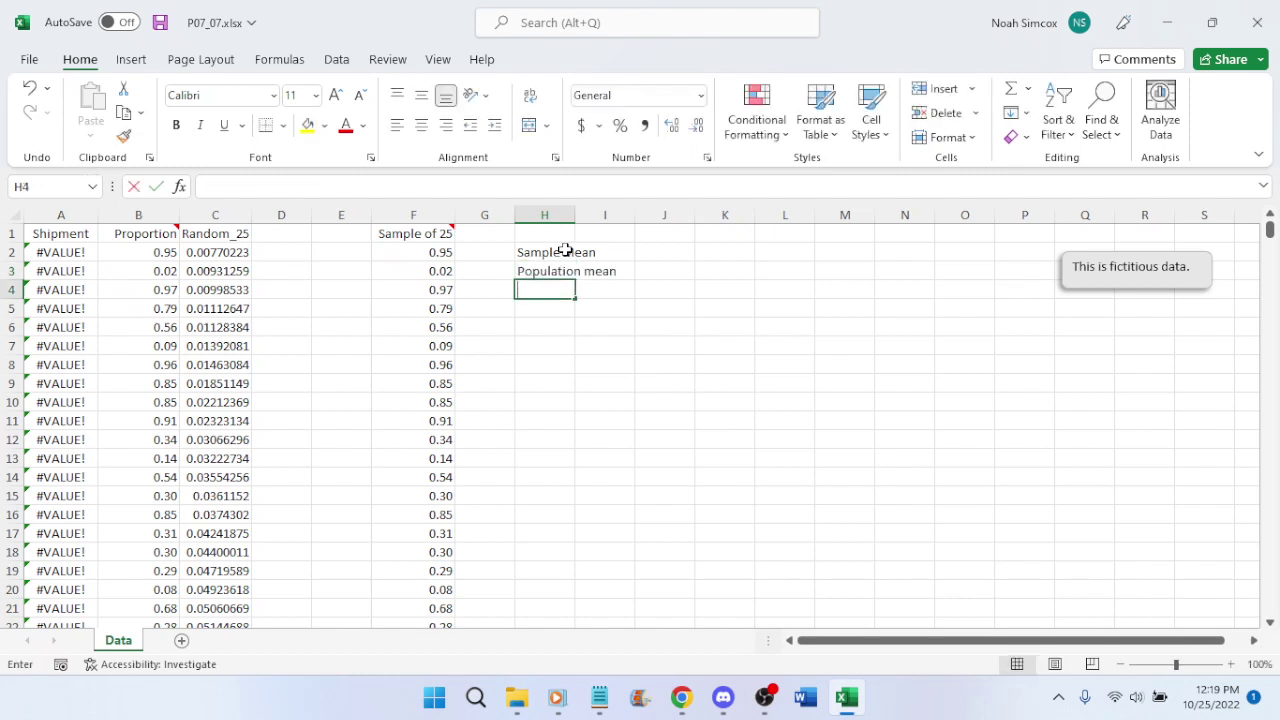
{"action": "key", "text": "Tab"}
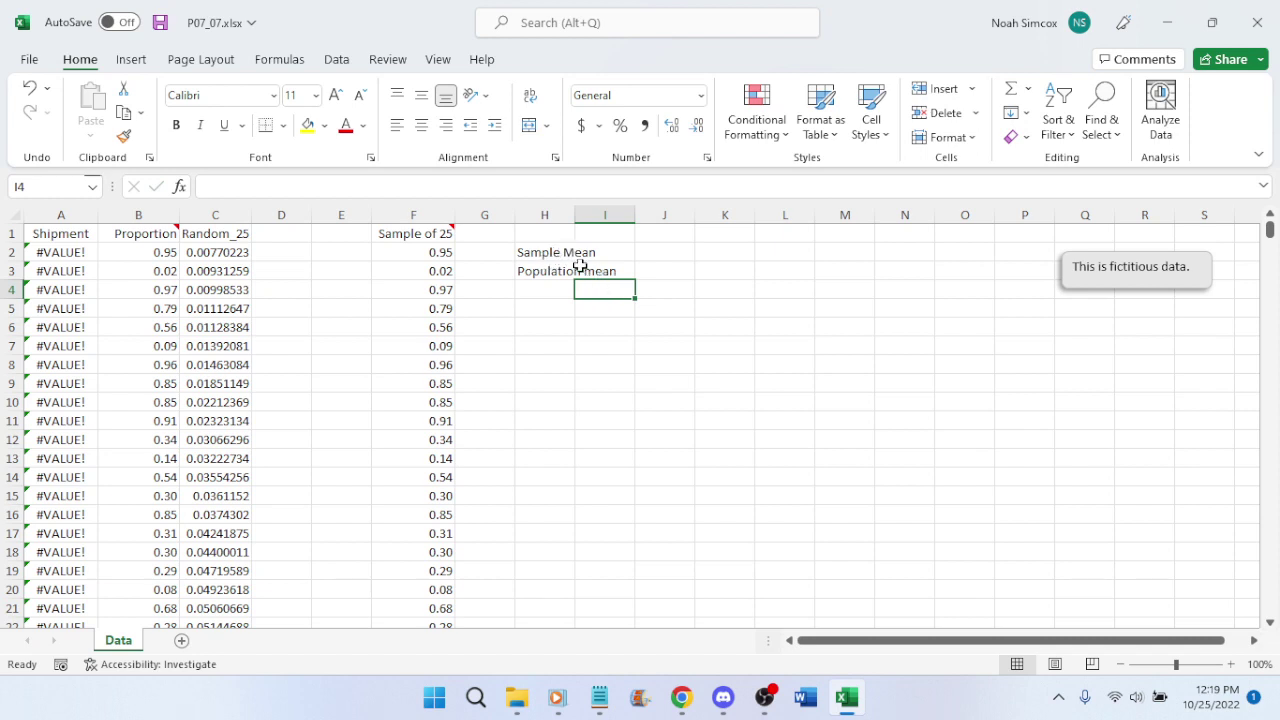
Try to calculate the sample mean in J2 with the formula =mean(F2:F26)
{"action": "left_click", "coordinate": [660, 236]}
{"action": "left_click", "coordinate": [666, 251]}
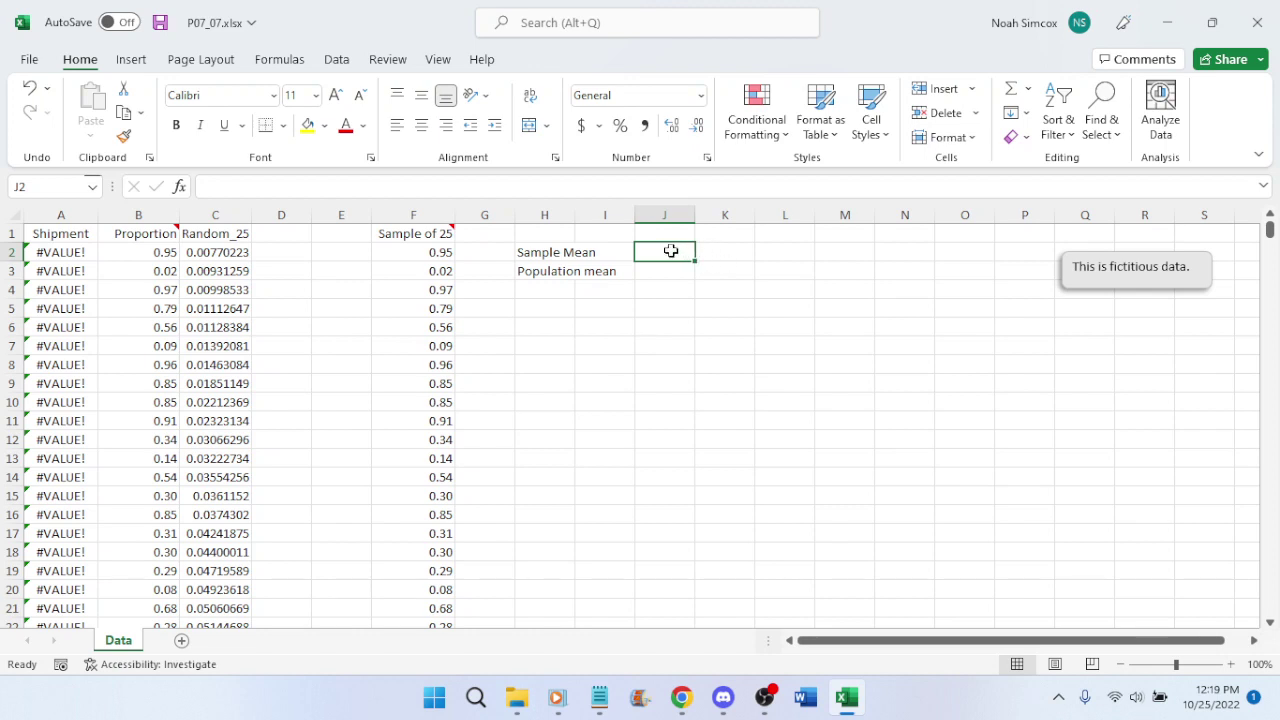
{"action": "type", "text": "=mean"}
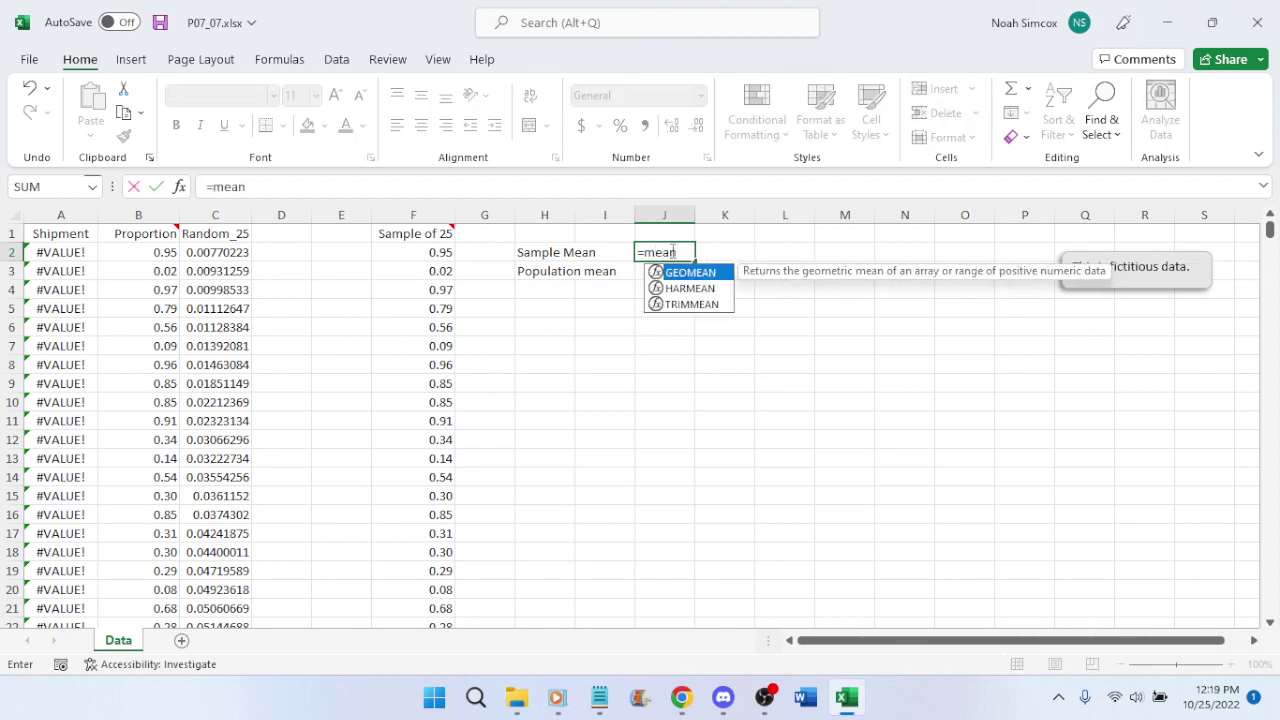
{"action": "type", "text": "("}
{"action": "left_click", "coordinate": [440, 251]}
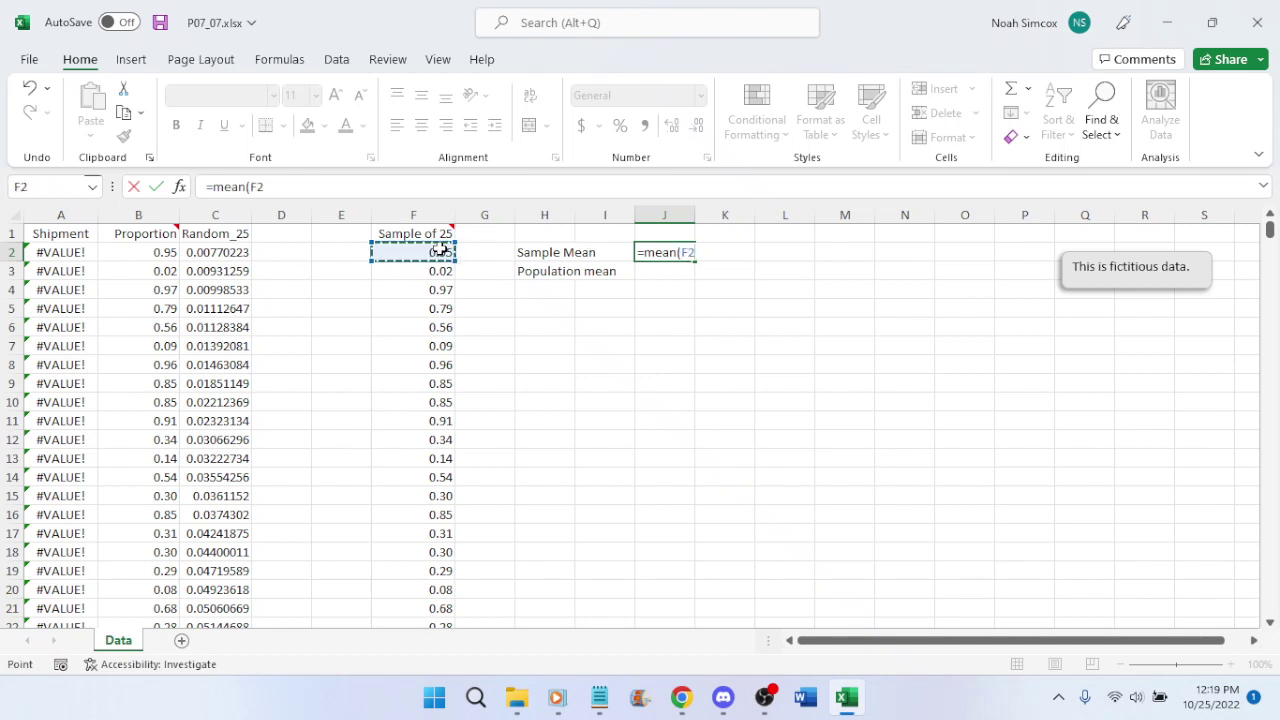
{"action": "key", "text": "ctrl+shift+Down"}
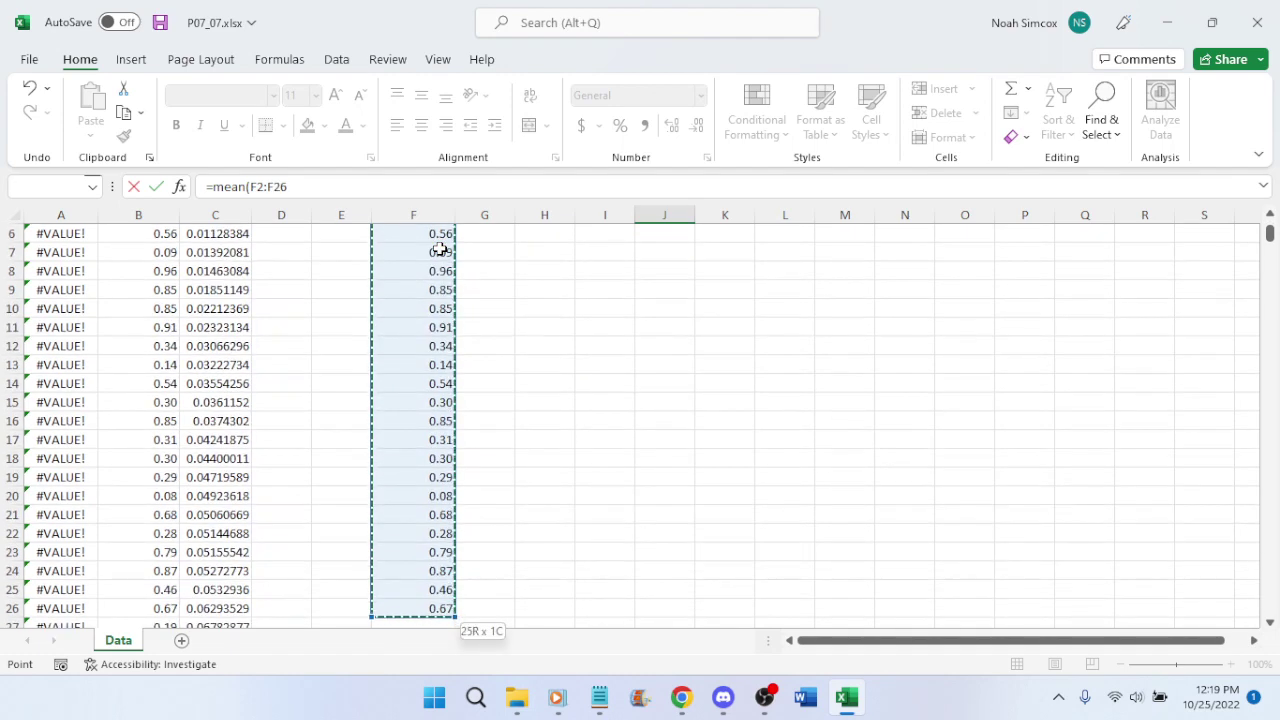
{"action": "type", "text": ")"}
{"action": "key", "text": "Return"}
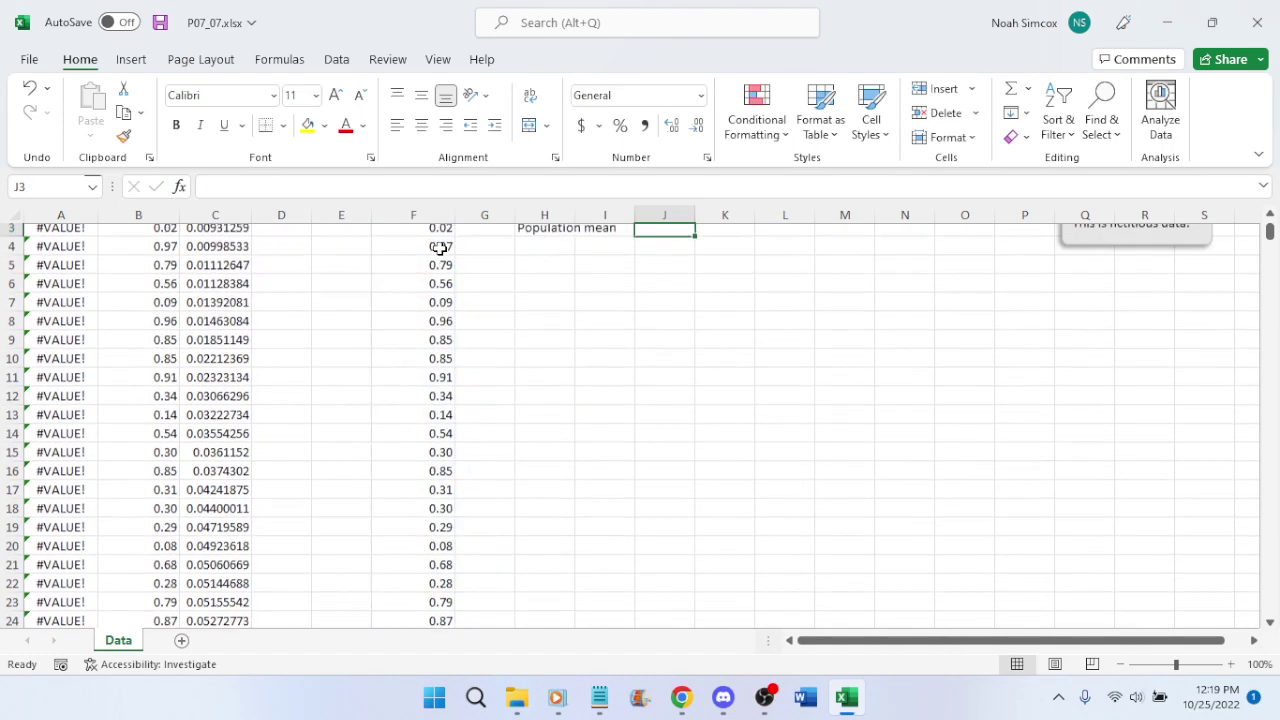
Replace the formula in J2 with =average(F2:F26) to calculate the mean of the 25 sample values
{"action": "scroll", "coordinate": [700, 320], "scroll_direction": "up", "scroll_amount": 1}
{"action": "left_click", "coordinate": [669, 251]}
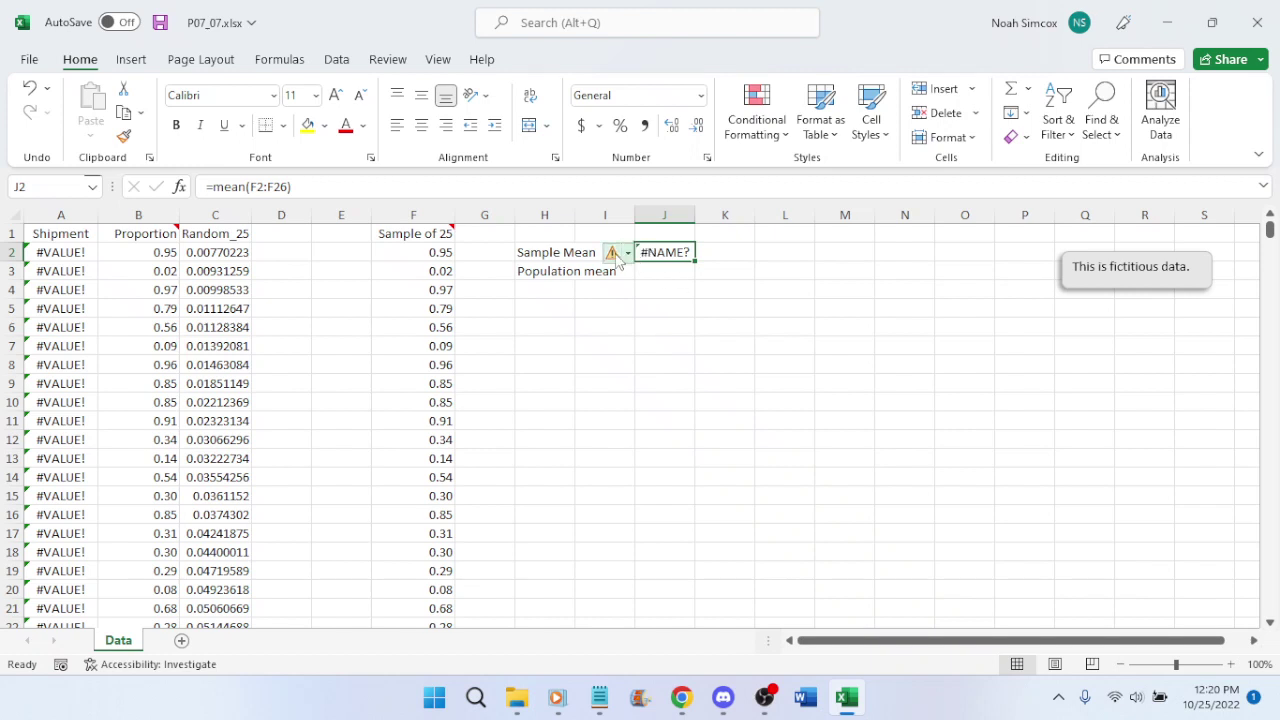
{"action": "mouse_move", "coordinate": [618, 259]}
{"action": "type", "text": "=avg"}
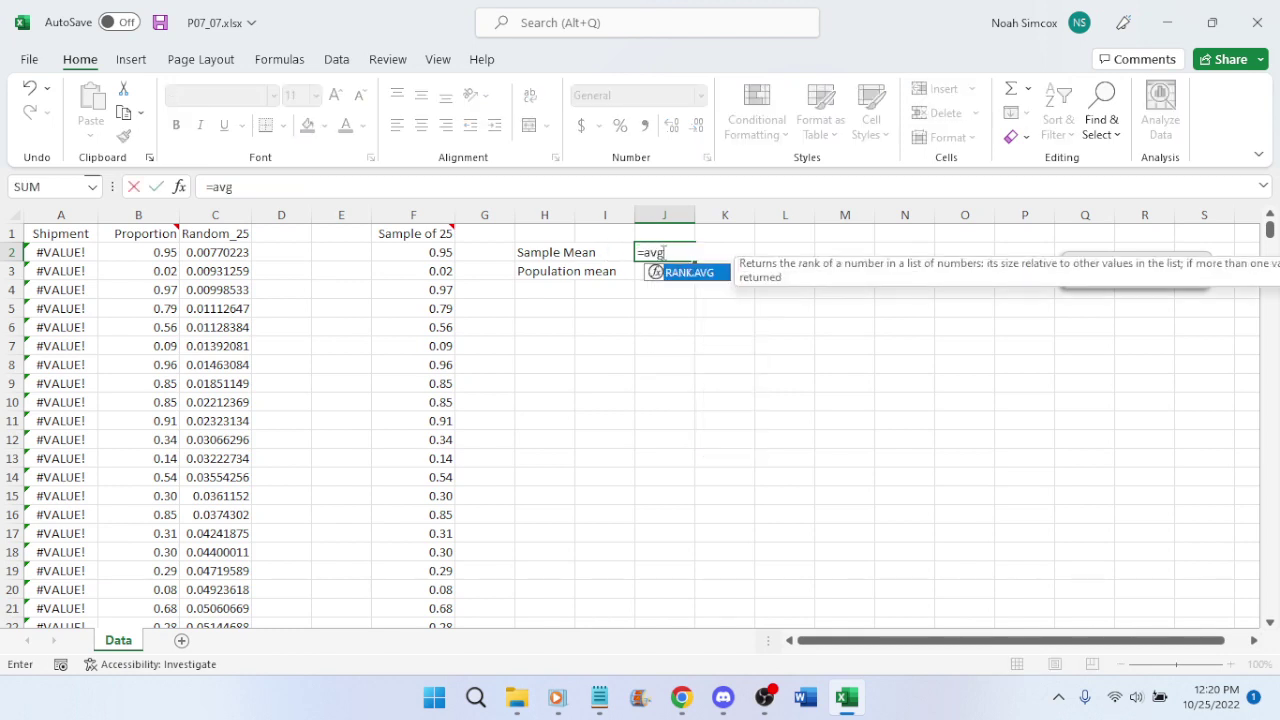
{"action": "key", "text": "BackSpace"}
{"action": "key", "text": "BackSpace"}
{"action": "key", "text": "BackSpace"}
{"action": "type", "text": "av"}
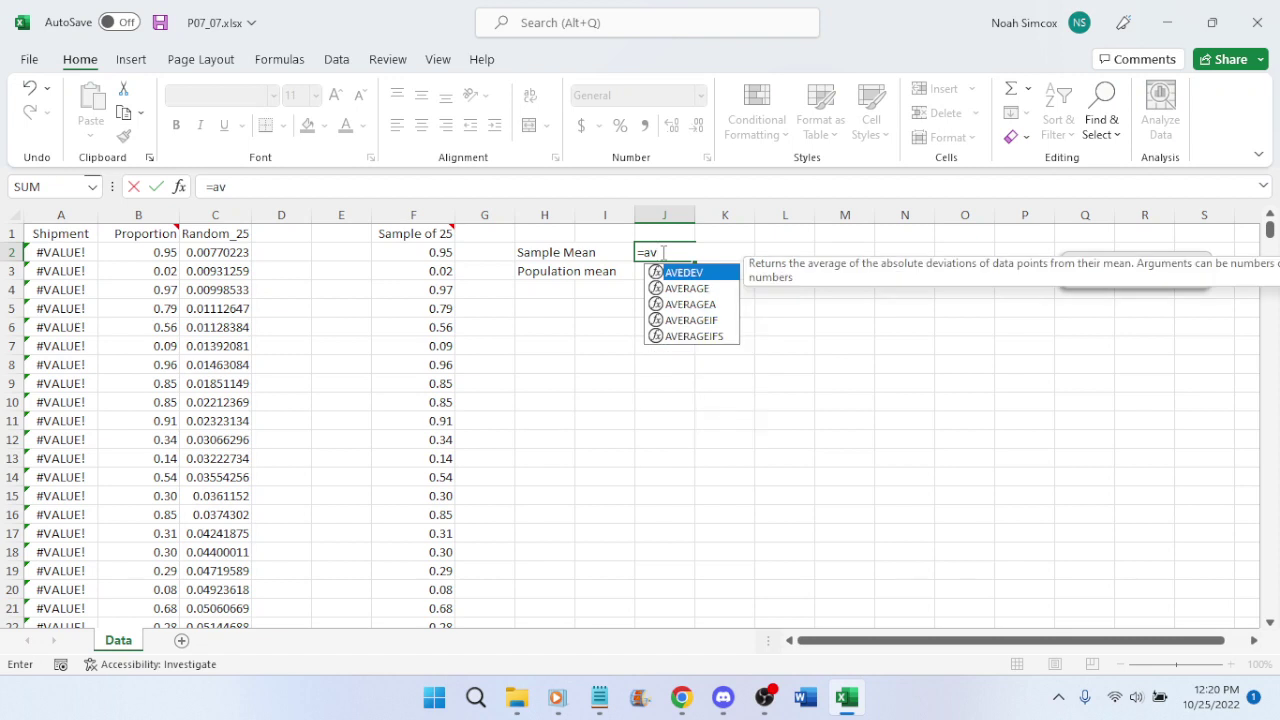
{"action": "type", "text": "erage"}
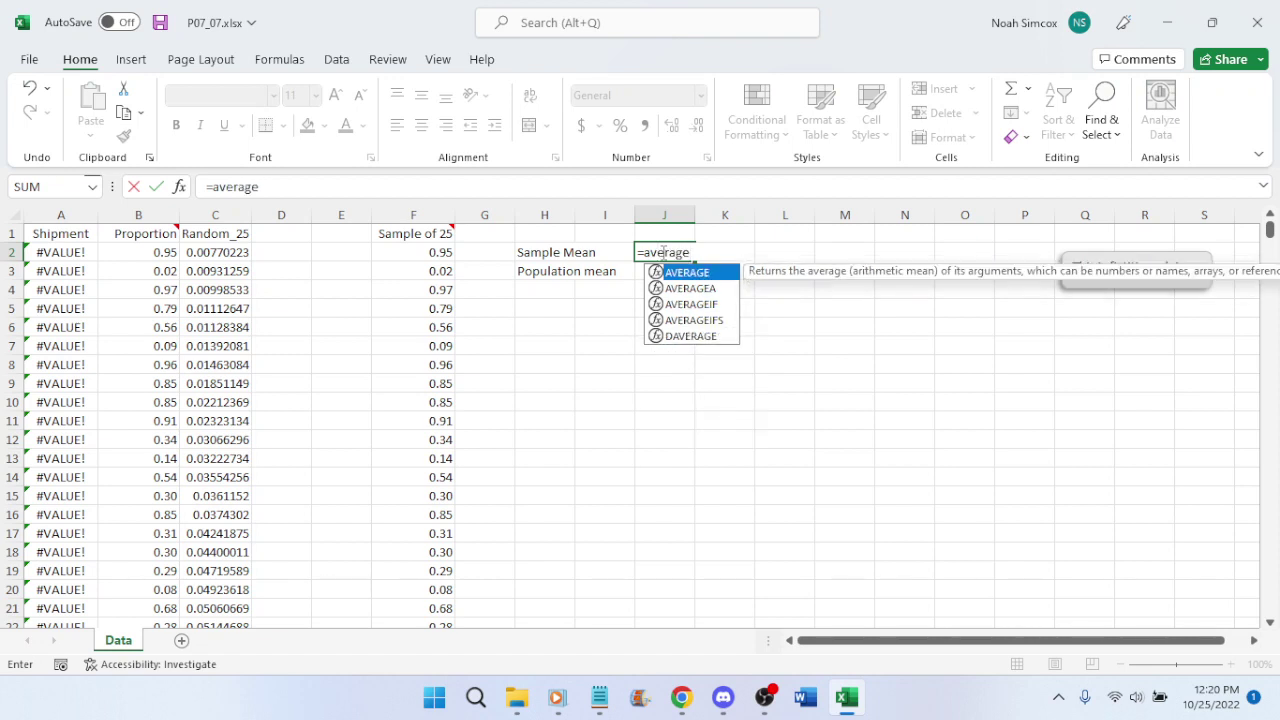
{"action": "type", "text": "("}
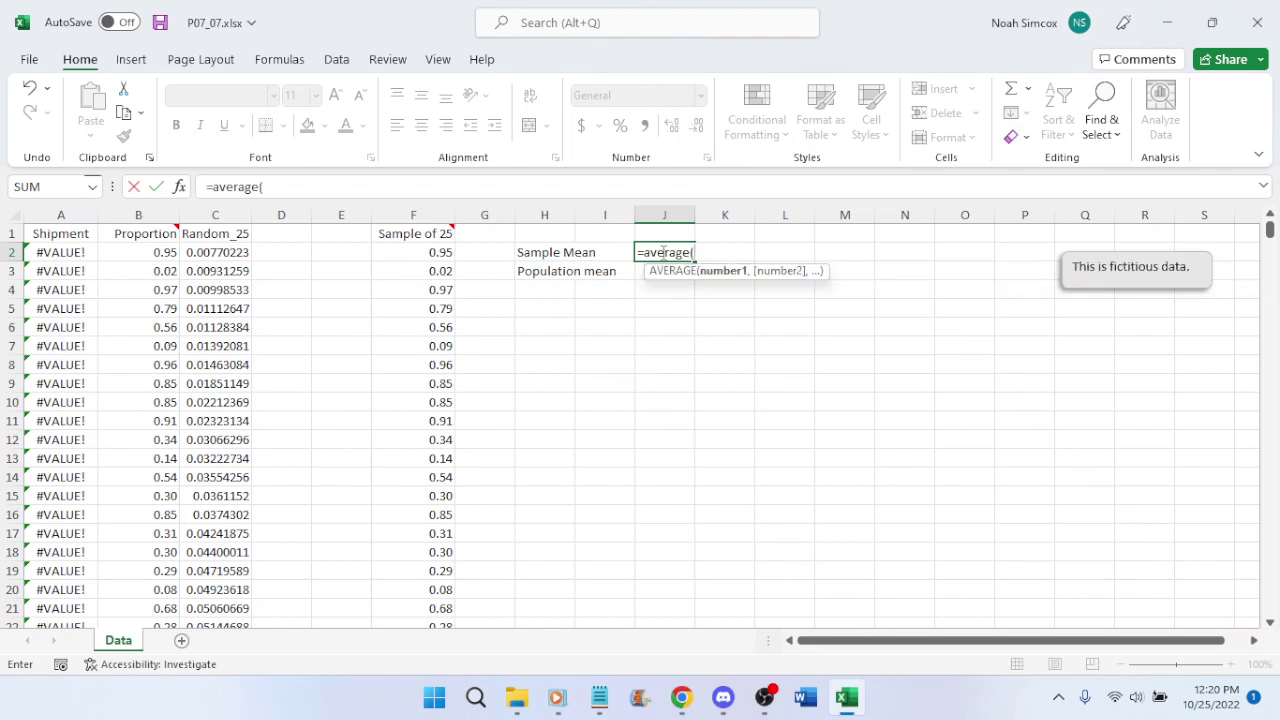
{"action": "left_click", "coordinate": [425, 252]}
{"action": "key", "text": "ctrl+shift+Down"}
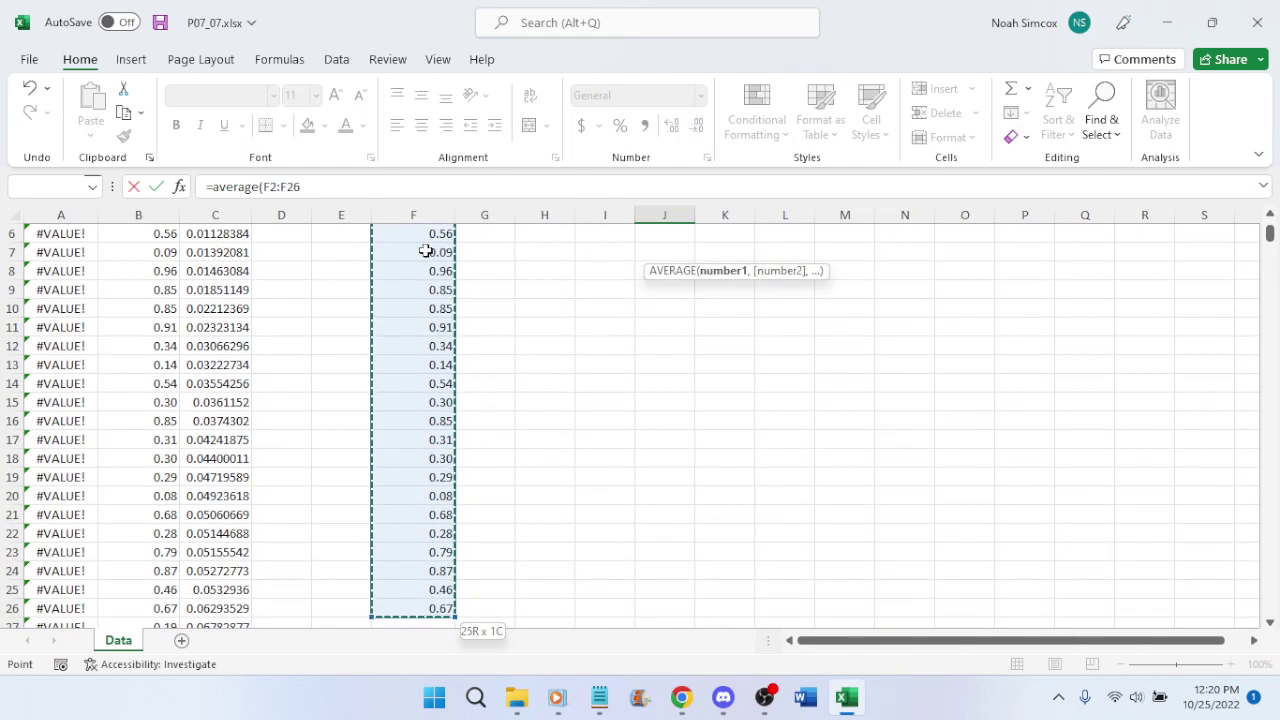
{"action": "key", "text": "Return"}
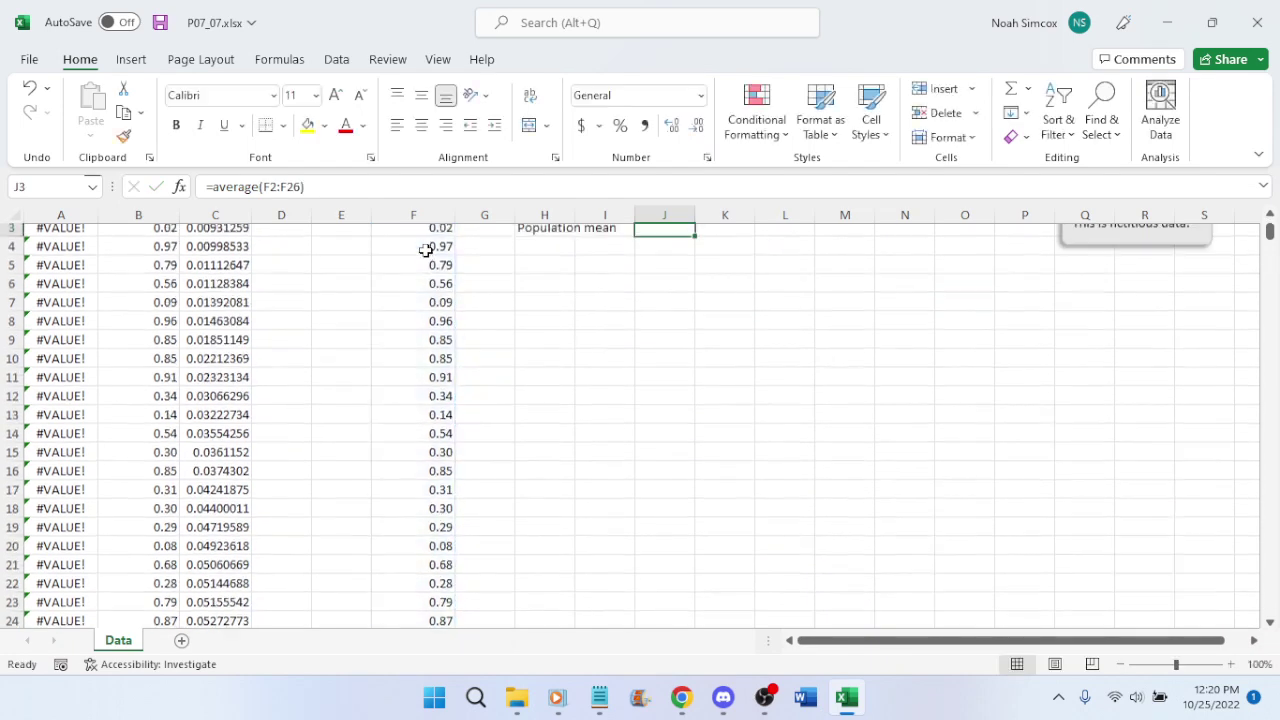
Display the sample mean in J2 with three decimal places
{"action": "scroll", "coordinate": [610, 315], "scroll_direction": "up", "scroll_amount": 1}
{"action": "left_click", "coordinate": [664, 252]}
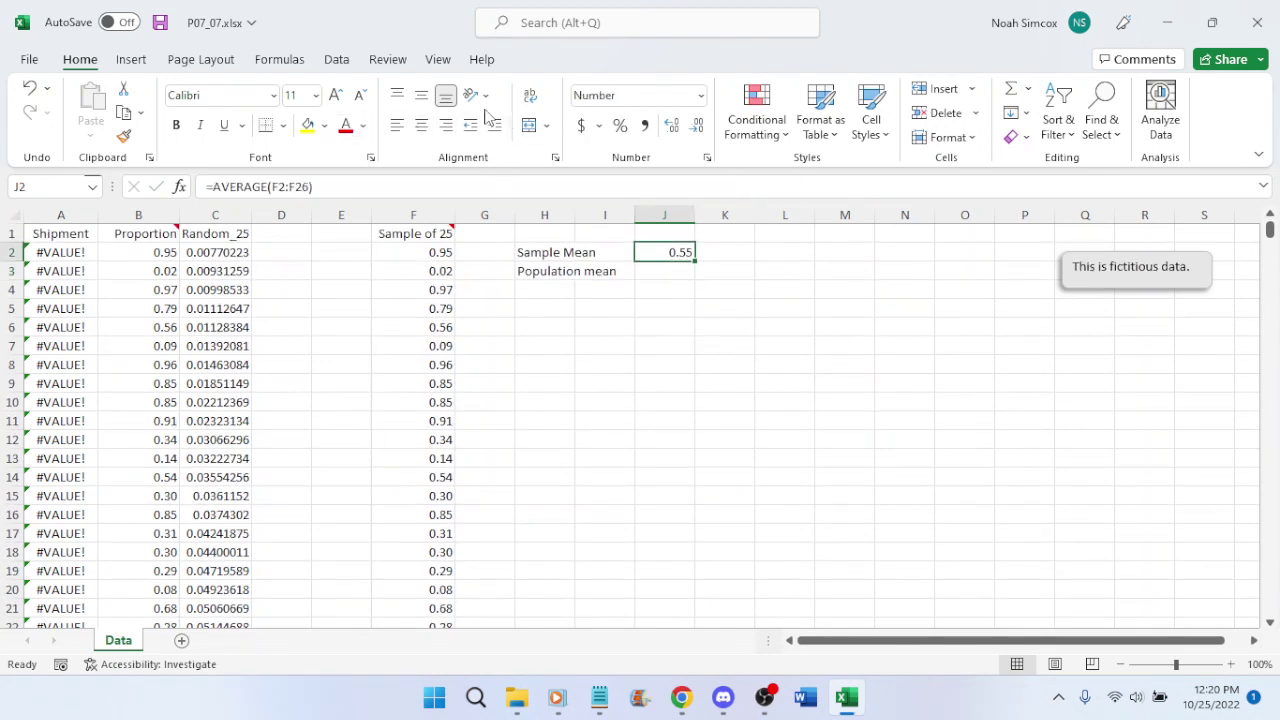
{"action": "double_click", "coordinate": [697, 127]}
{"action": "left_click", "coordinate": [678, 128]}
{"action": "triple_click", "coordinate": [678, 128]}
{"action": "double_click", "coordinate": [671, 127]}
{"action": "left_click", "coordinate": [671, 127]}
{"action": "double_click", "coordinate": [697, 127]}
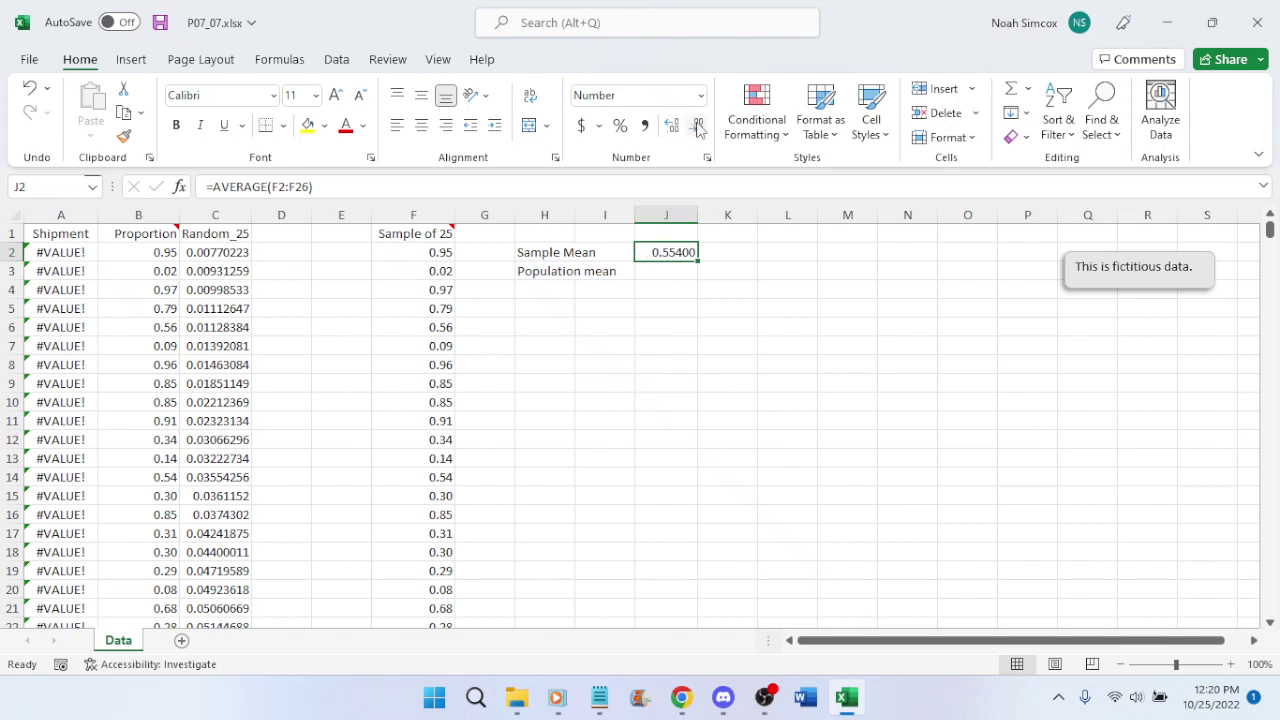
Calculate the population mean in J3 with =average(B2:B501), covering the whole Proportion column
{"action": "left_click", "coordinate": [675, 271]}
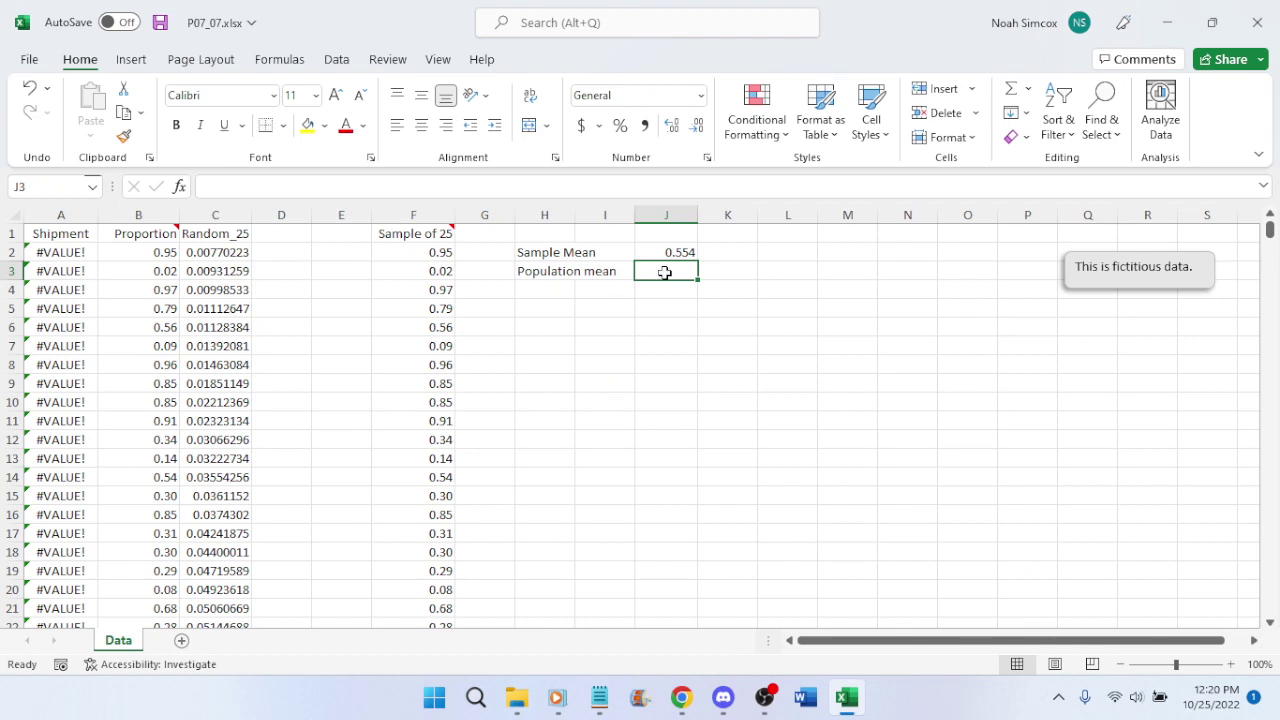
{"action": "type", "text": "=averag"}
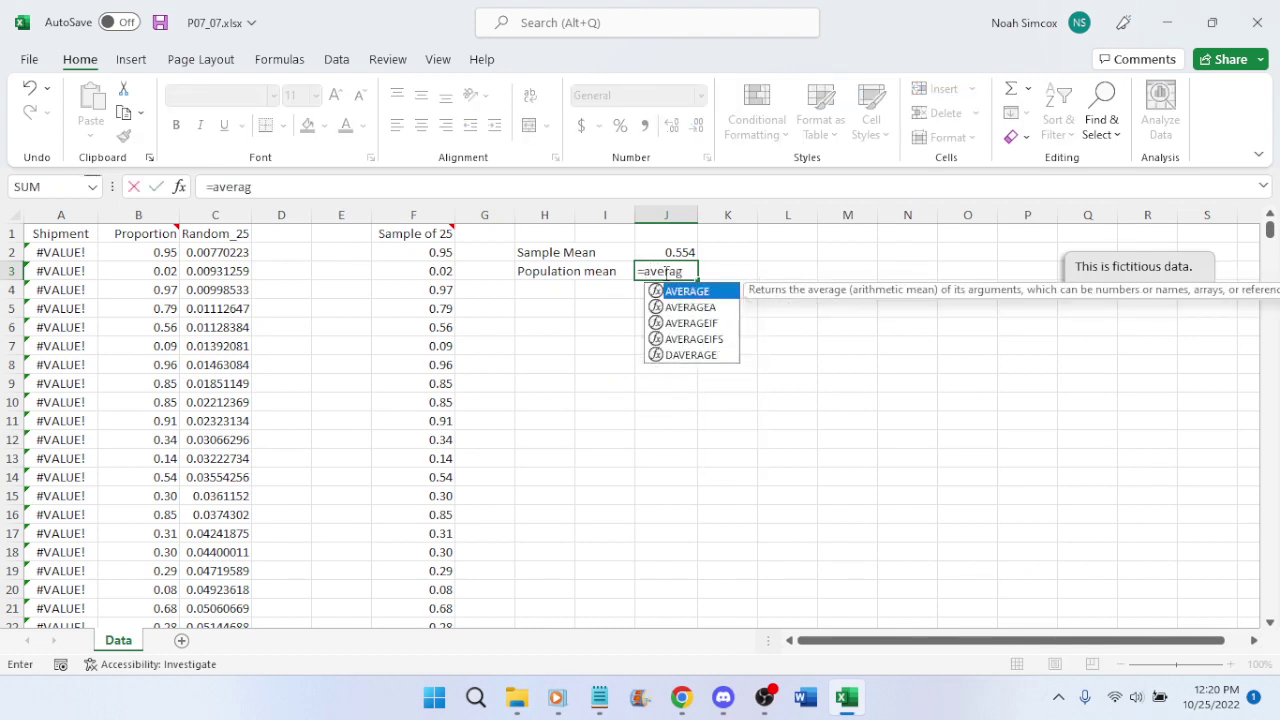
{"action": "type", "text": "e("}
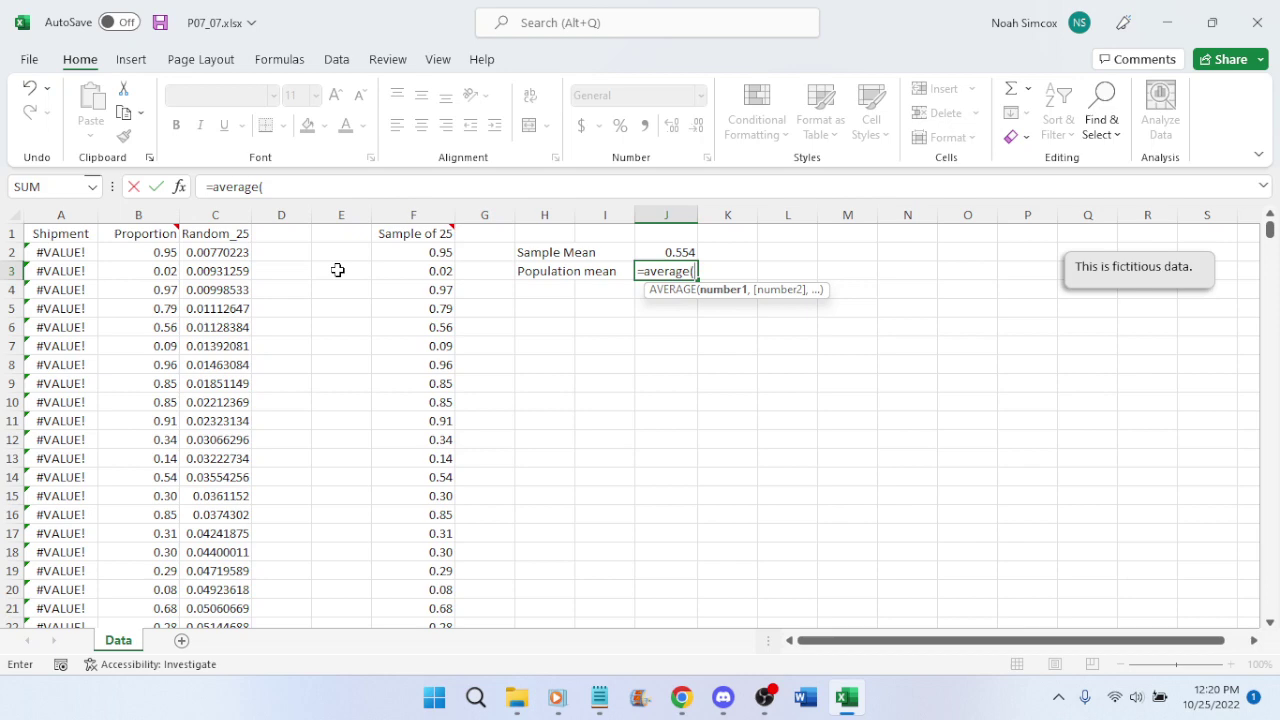
{"action": "left_click", "coordinate": [150, 251]}
{"action": "key", "text": "ctrl+shift+Down"}
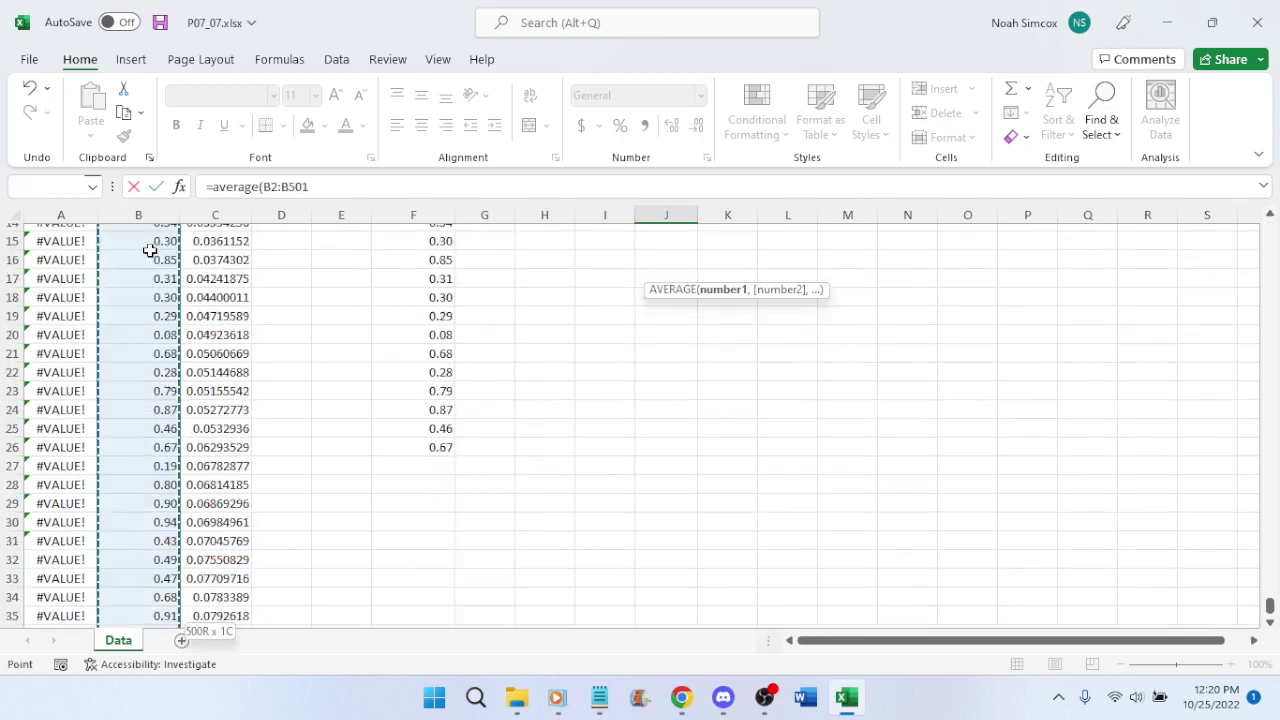
{"action": "key", "text": "Return"}
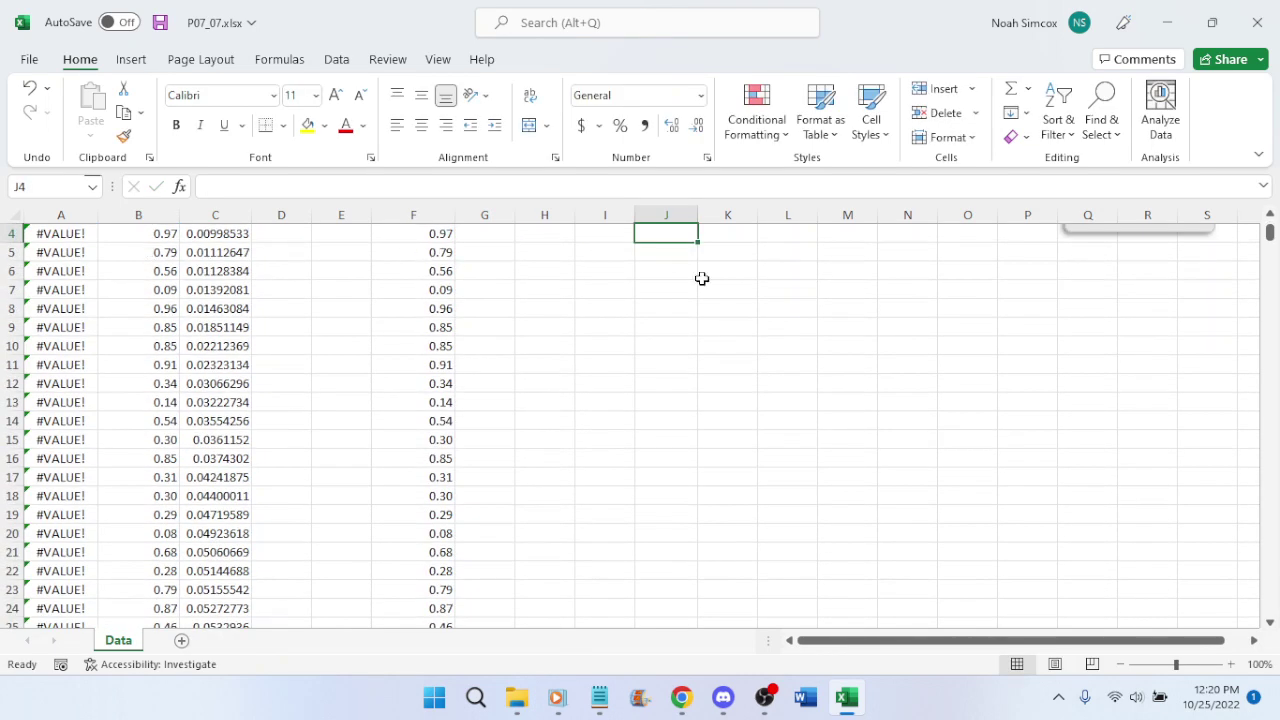
Display the population mean in J3 with five decimal places
{"action": "scroll", "coordinate": [667, 315], "scroll_direction": "up", "scroll_amount": 1}
{"action": "left_click", "coordinate": [681, 276]}
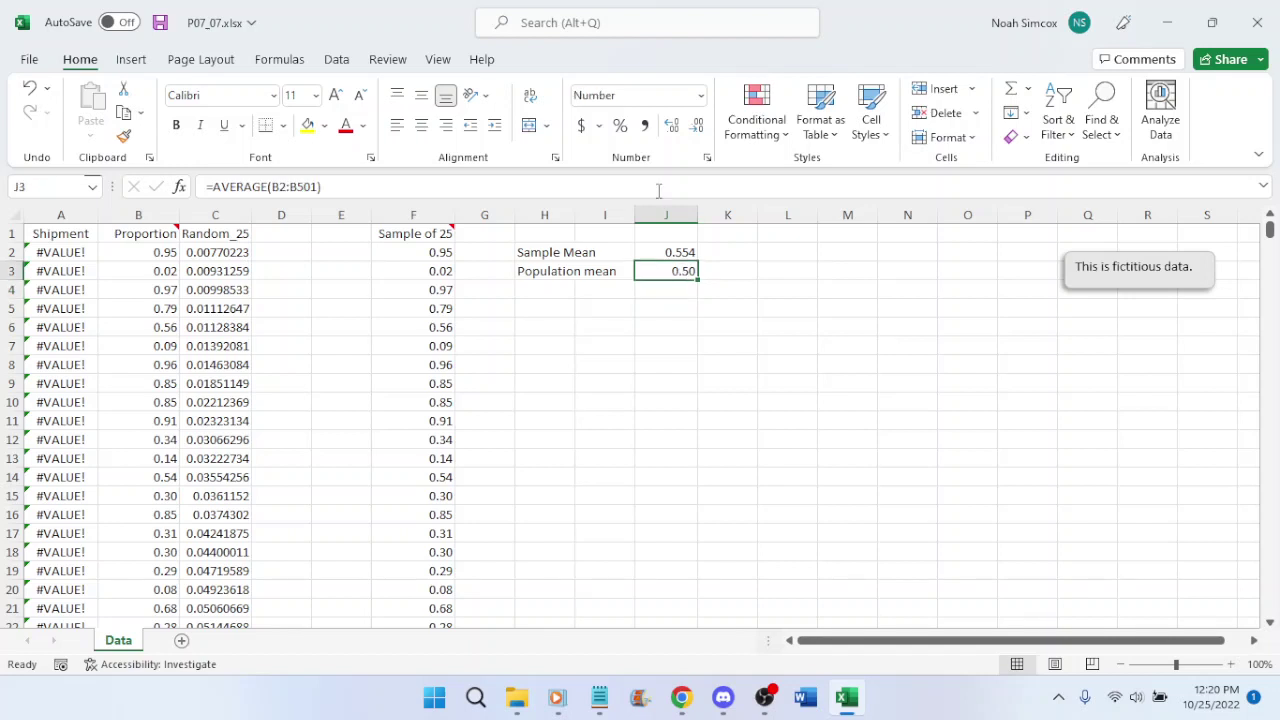
{"action": "left_click", "coordinate": [697, 125]}
{"action": "left_click", "coordinate": [671, 125]}
{"action": "left_click", "coordinate": [671, 125]}
{"action": "left_click", "coordinate": [671, 125]}
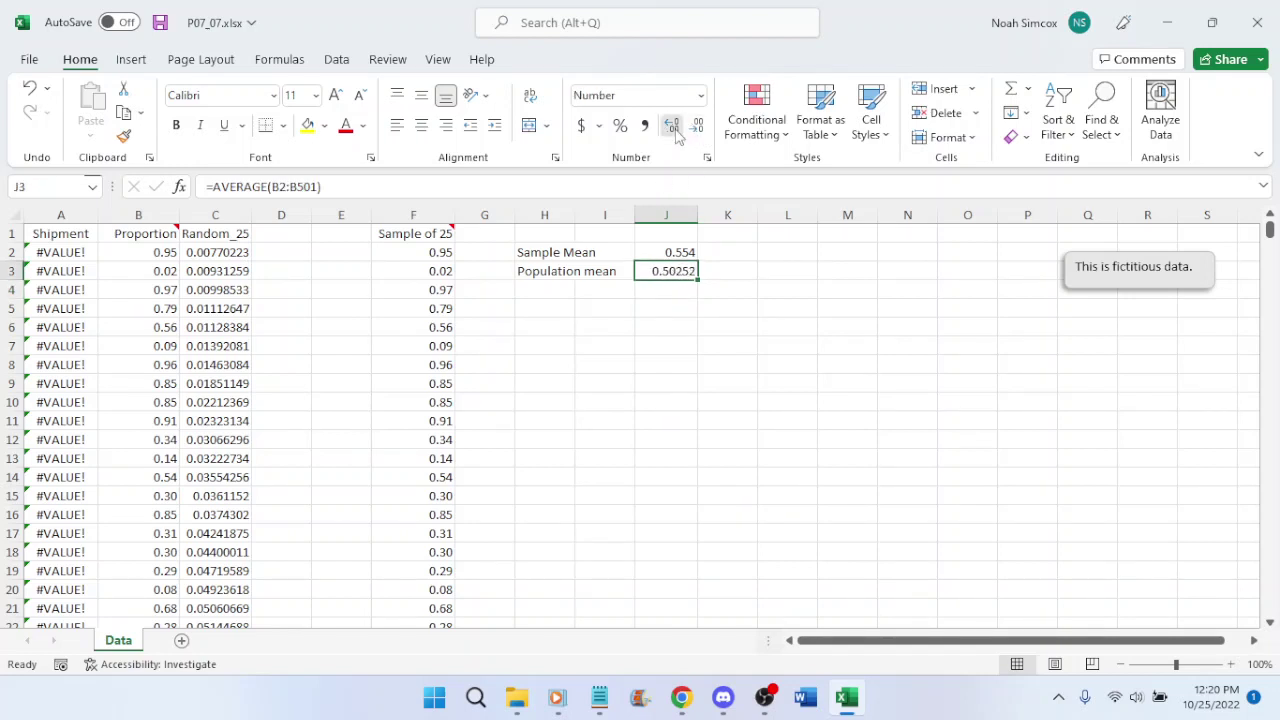
{"action": "left_click", "coordinate": [671, 126]}
{"action": "left_click", "coordinate": [671, 126]}
{"action": "left_click", "coordinate": [671, 126]}
{"action": "left_click", "coordinate": [671, 126]}
{"action": "left_click", "coordinate": [671, 126]}
{"action": "left_click", "coordinate": [698, 128]}
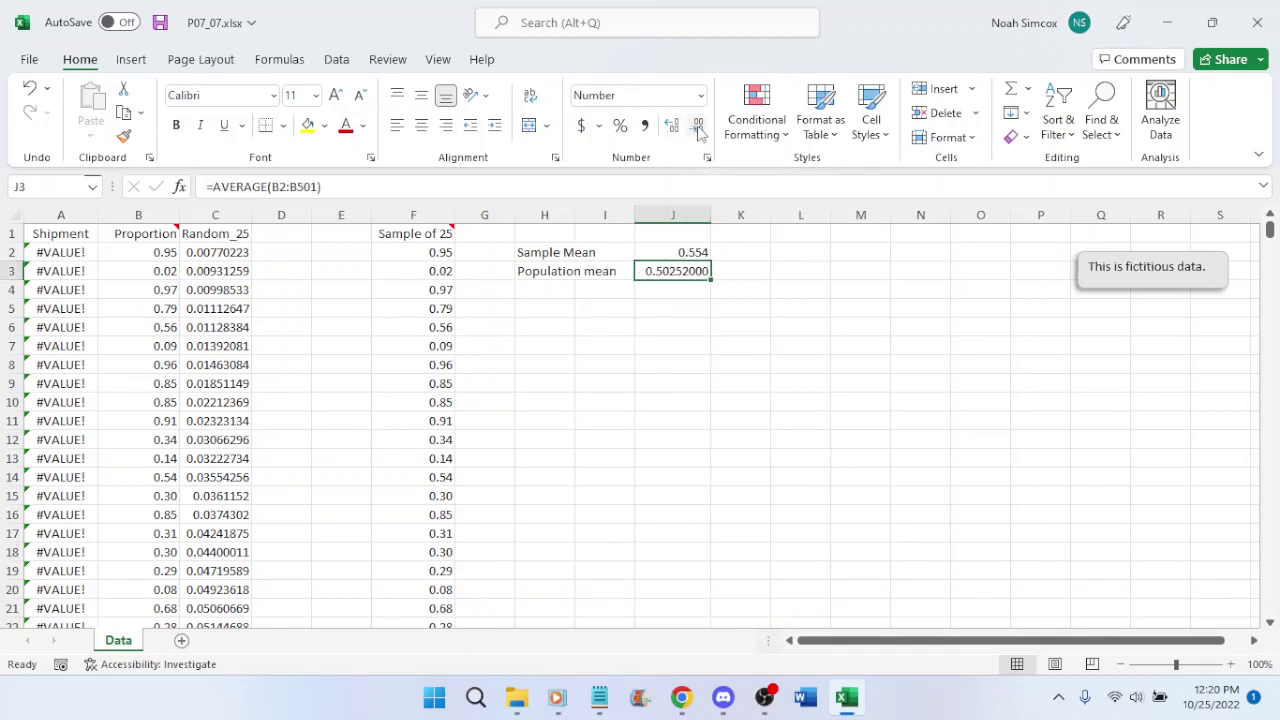
{"action": "left_click", "coordinate": [697, 127]}
{"action": "left_click", "coordinate": [697, 127]}
{"action": "left_click", "coordinate": [697, 127]}
{"action": "left_click", "coordinate": [697, 127]}
{"action": "left_click", "coordinate": [671, 125]}
{"action": "left_click", "coordinate": [671, 125]}
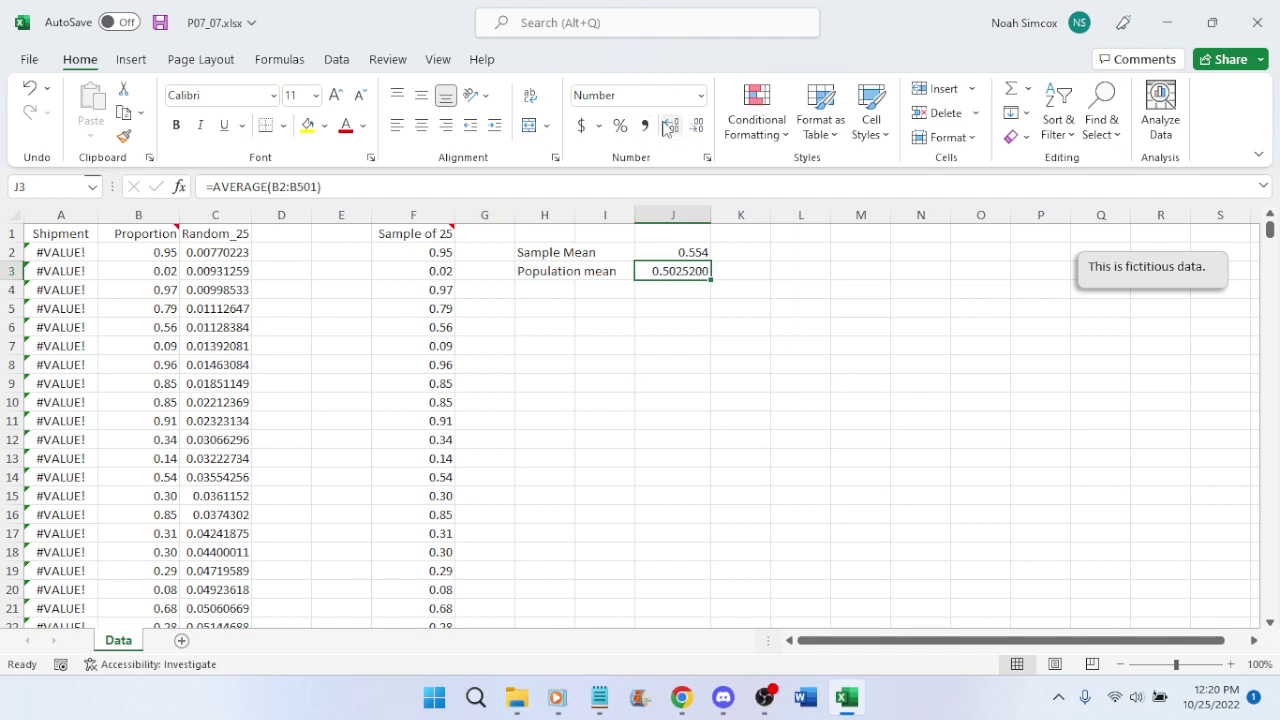
{"action": "left_click", "coordinate": [671, 125]}
{"action": "left_click", "coordinate": [671, 125]}
{"action": "left_click", "coordinate": [671, 125]}
{"action": "left_click", "coordinate": [671, 125]}
{"action": "left_click", "coordinate": [671, 125]}
{"action": "left_click", "coordinate": [671, 125]}
{"action": "left_click", "coordinate": [697, 128]}
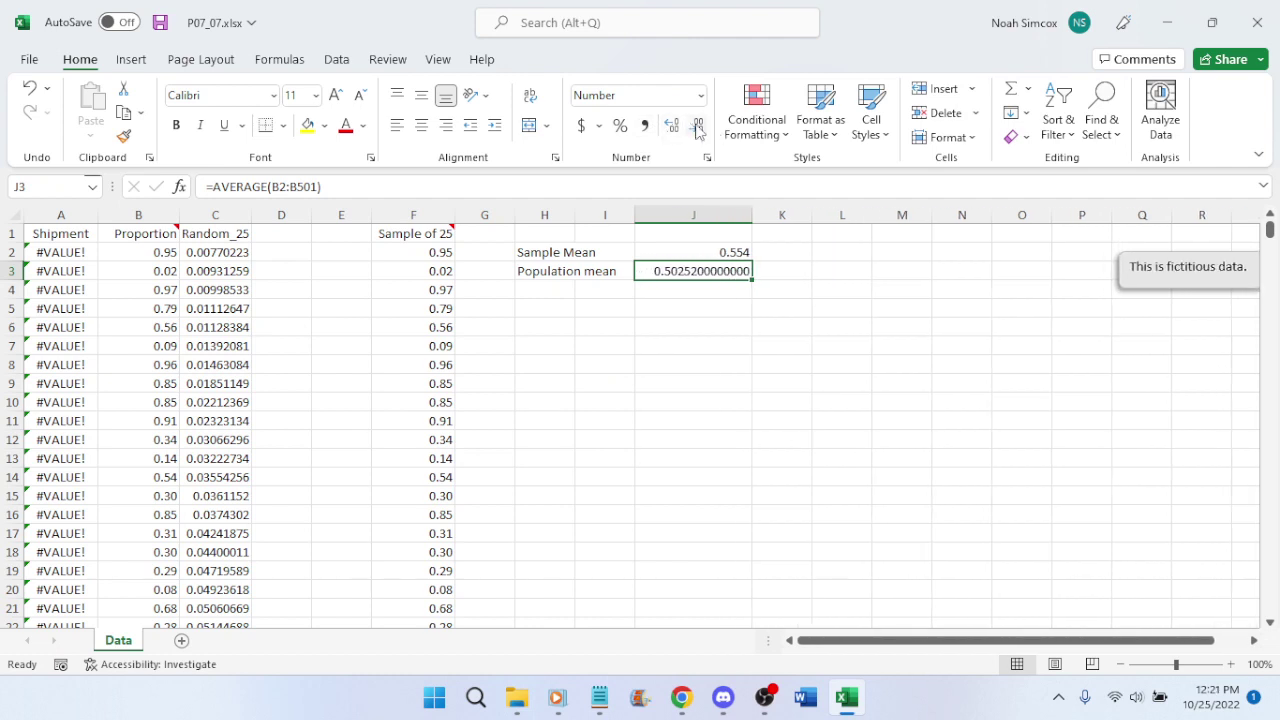
{"action": "left_click", "coordinate": [697, 128]}
{"action": "left_click", "coordinate": [697, 128]}
{"action": "left_click", "coordinate": [697, 128]}
{"action": "left_click", "coordinate": [697, 128]}
{"action": "left_click", "coordinate": [697, 128]}
{"action": "left_click", "coordinate": [697, 128]}
{"action": "left_click", "coordinate": [697, 128]}
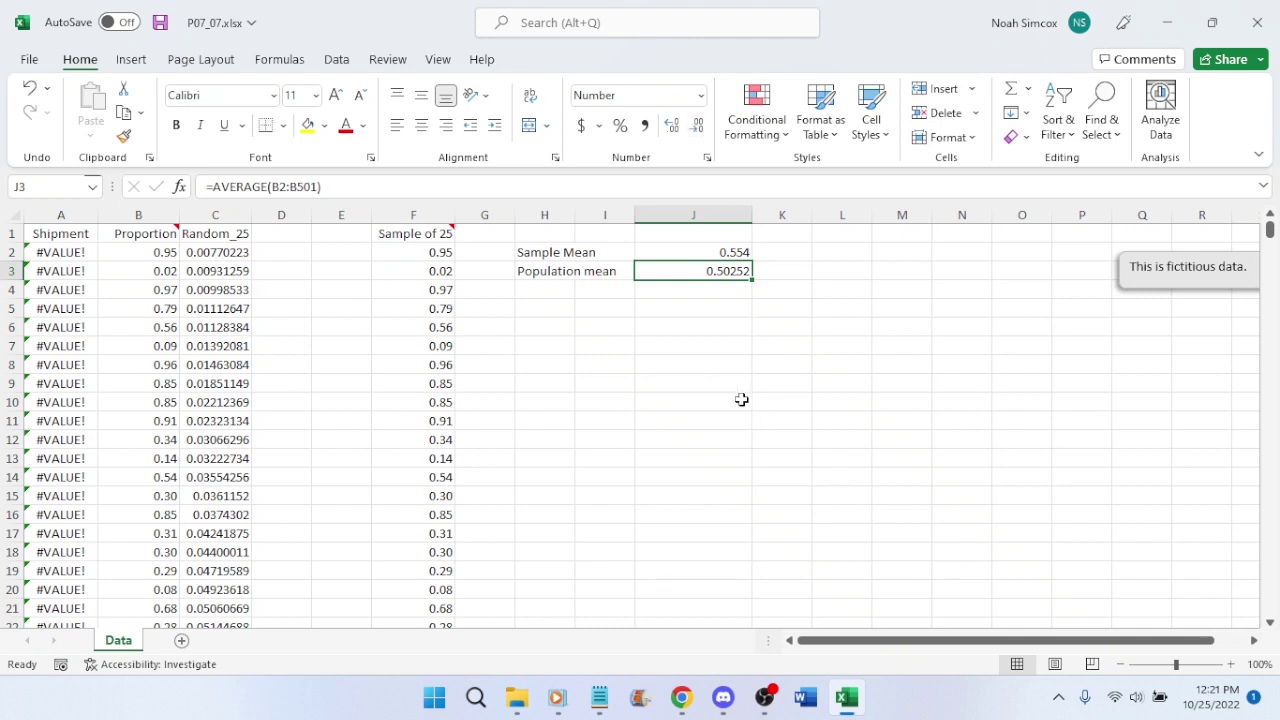
{"action": "left_click", "coordinate": [745, 327]}
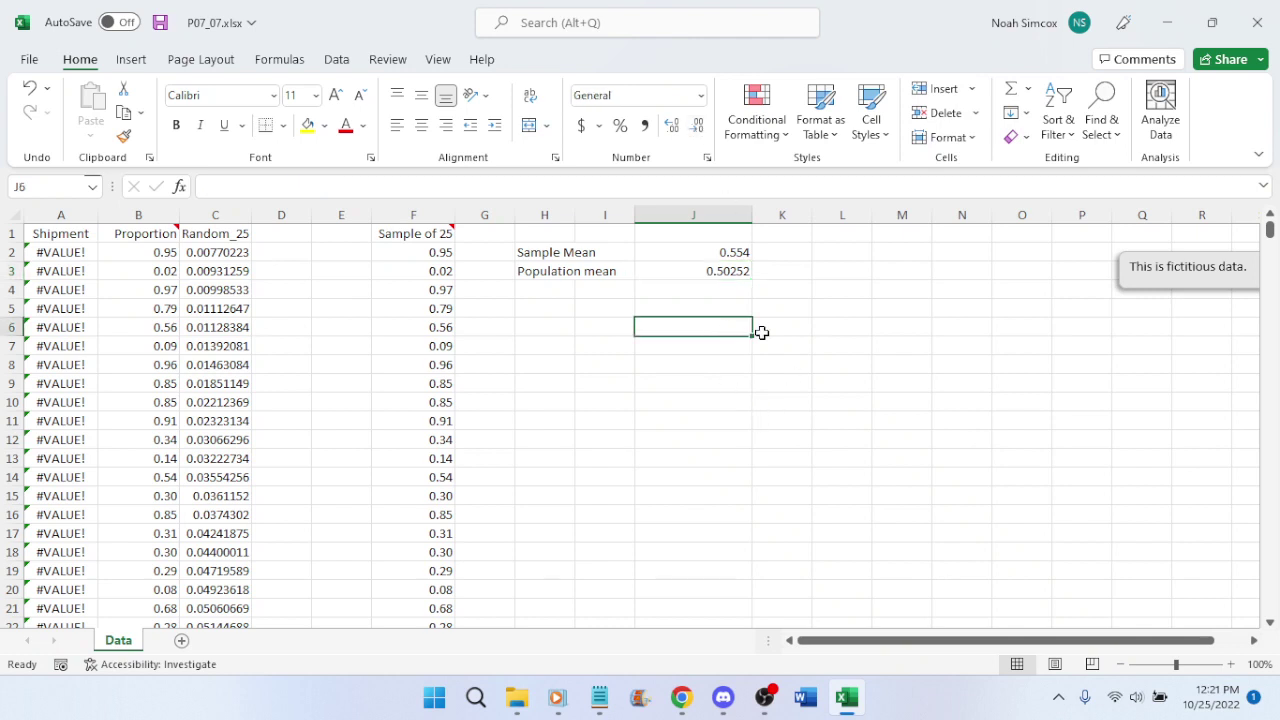
Display the sample mean in J2 with five decimal places and save the workbook
{"action": "left_click", "coordinate": [734, 252]}
{"action": "left_click", "coordinate": [672, 125]}
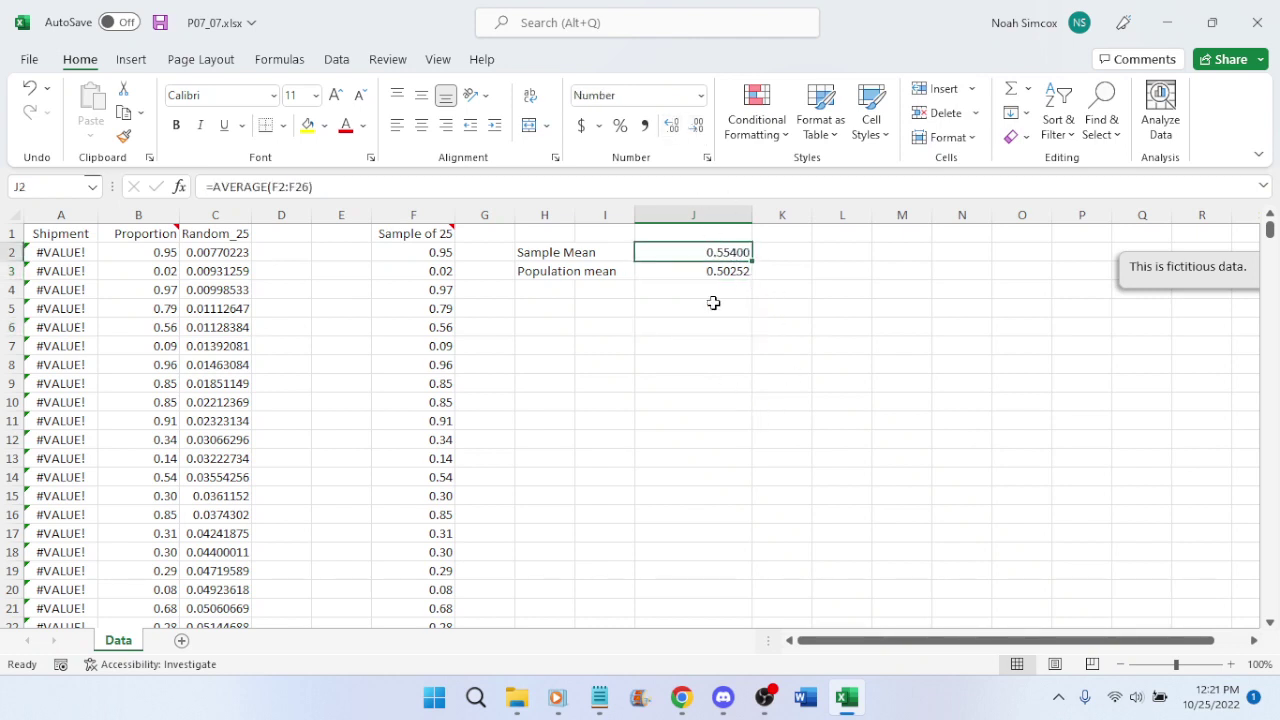
{"action": "left_click", "coordinate": [728, 326]}
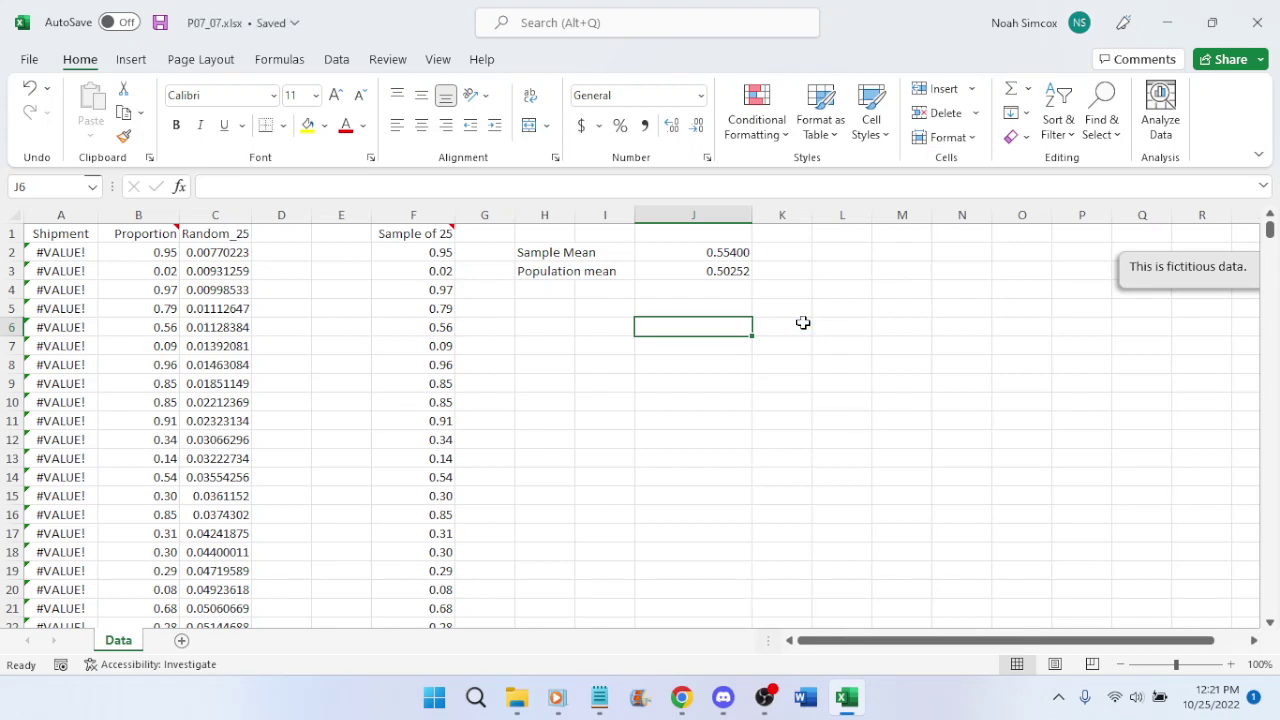
{"action": "key", "text": "ctrl+s"}
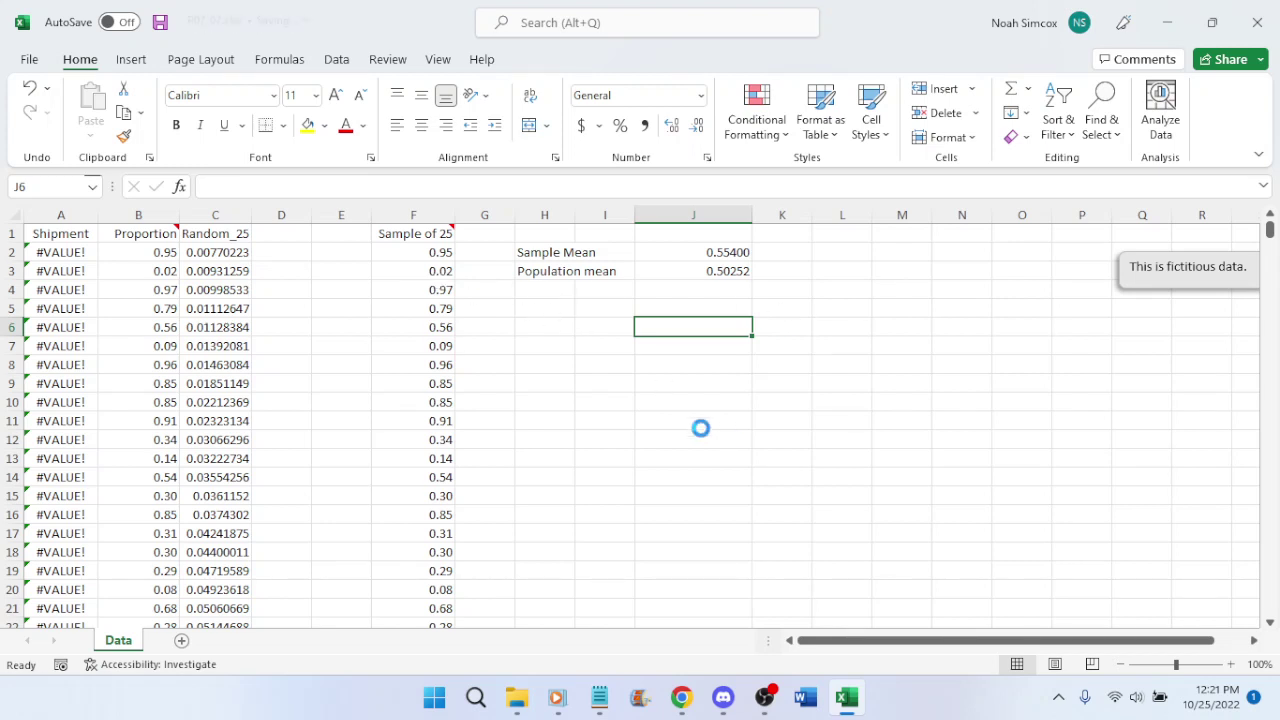
Check part b of problem 7 in the browser's textbook, then return to Excel and label H4 "Sampling Error"
{"action": "left_click", "coordinate": [681, 697]}
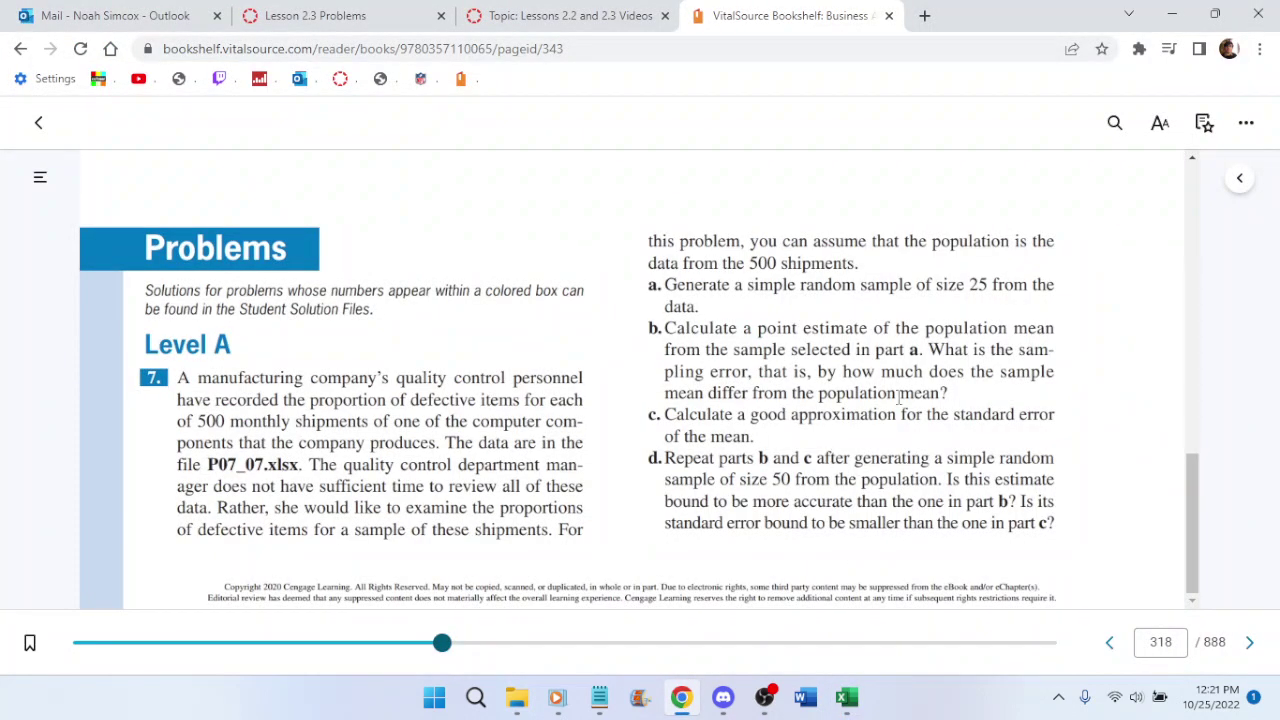
{"action": "left_click", "coordinate": [847, 697]}
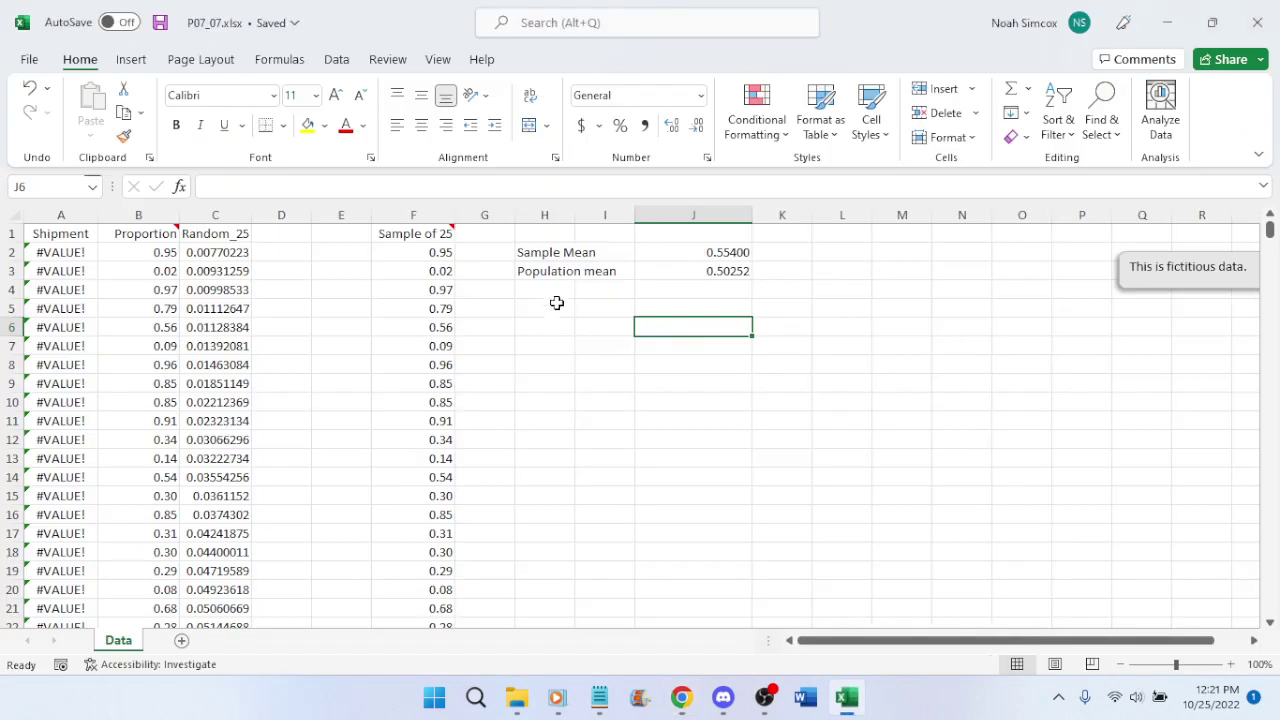
{"action": "left_click", "coordinate": [531, 289]}
{"action": "type", "text": "Sampling Error"}
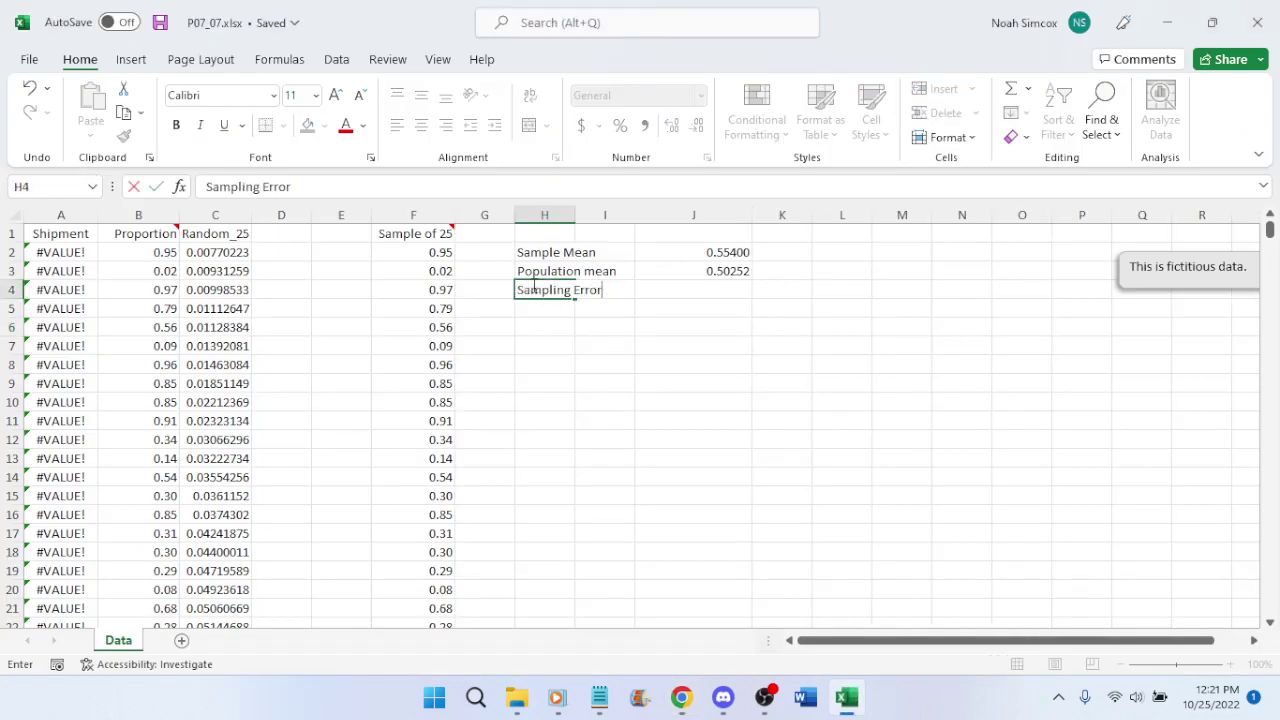
{"action": "key", "text": "Return"}
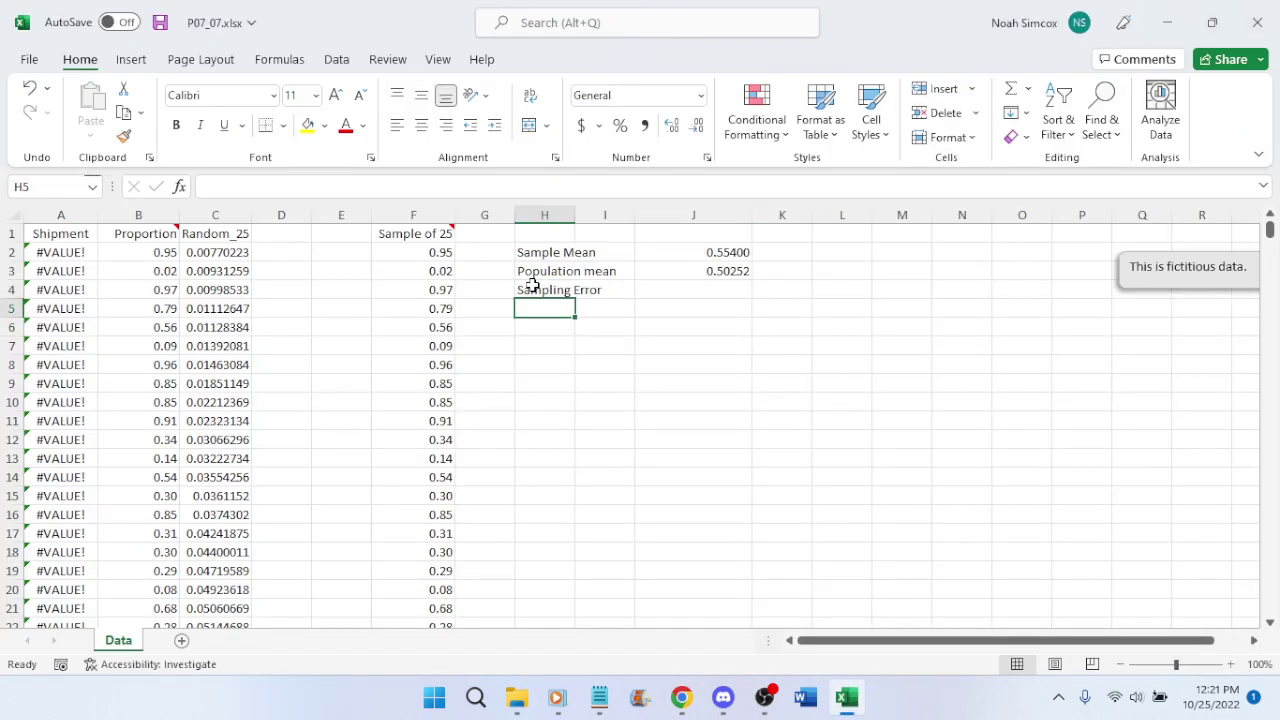
Narrow column J so it closely fits the five-decimal mean values
{"action": "left_click", "coordinate": [705, 294]}
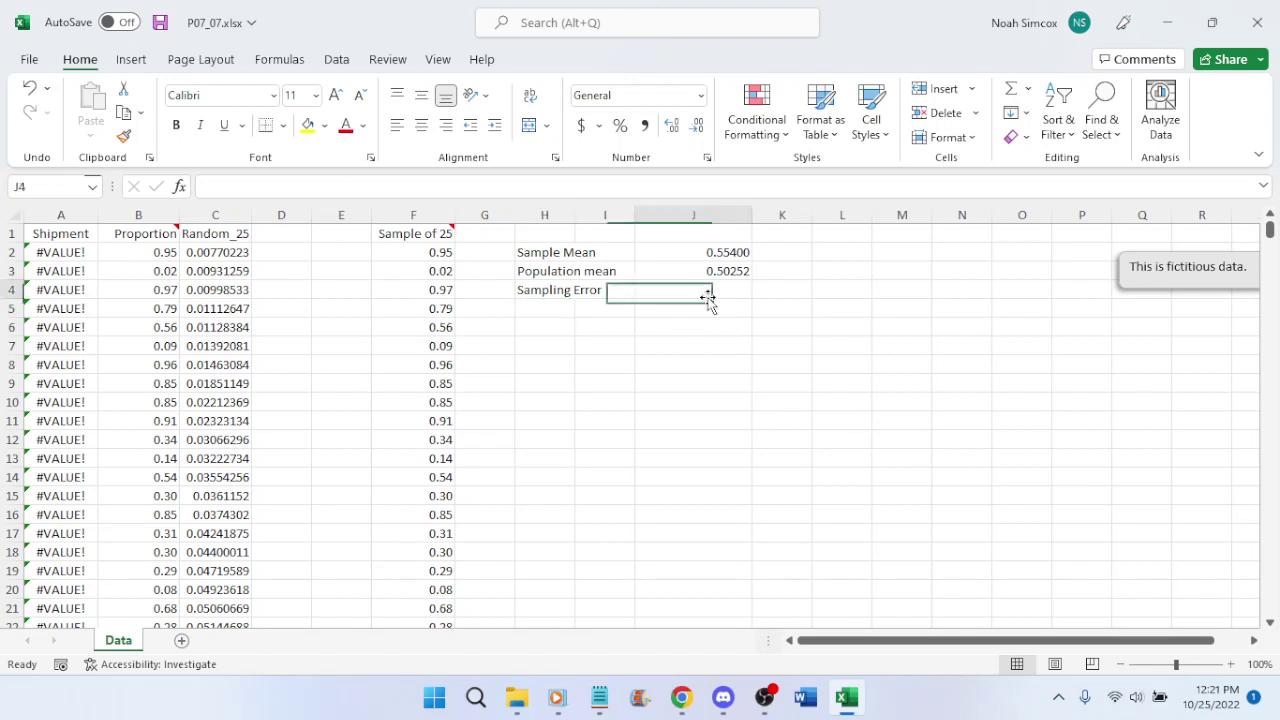
{"action": "left_click_drag", "start_coordinate": [749, 213], "coordinate": [697, 214]}
{"action": "left_click", "coordinate": [702, 214]}
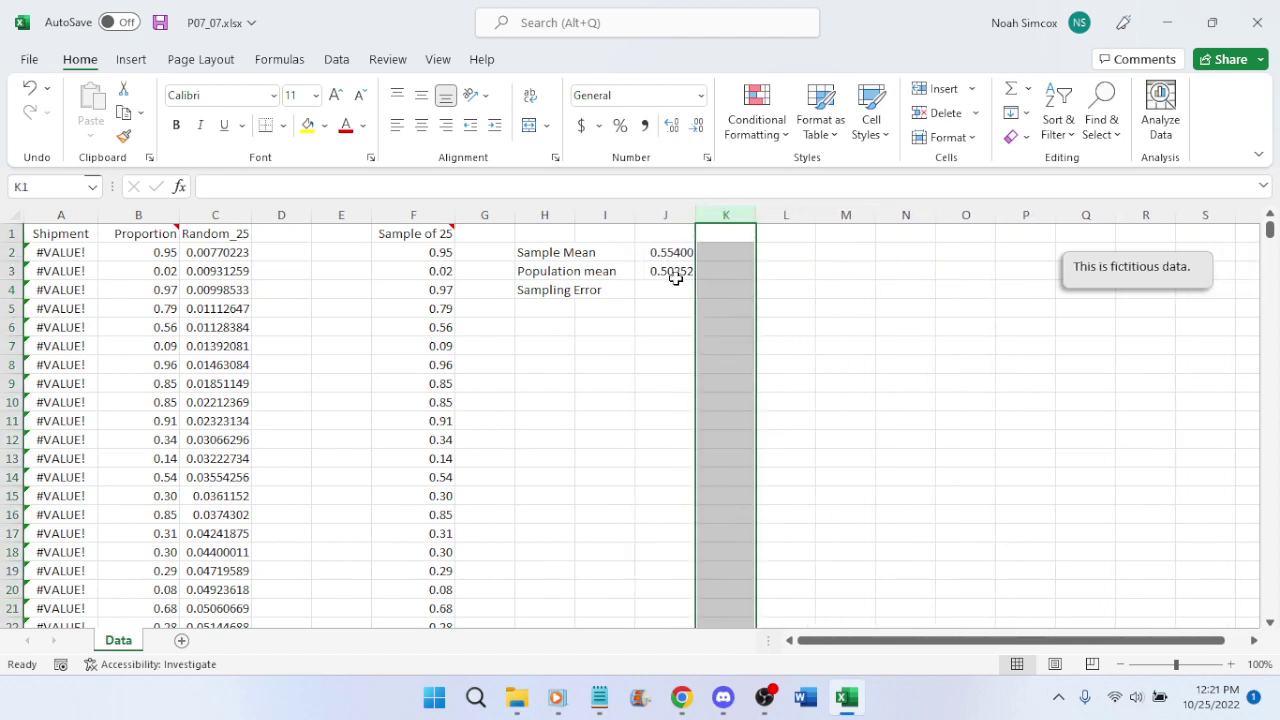
Calculate the sampling error in J4 with =J2-J3, sample mean minus population mean, and save the workbook
{"action": "left_click", "coordinate": [670, 294]}
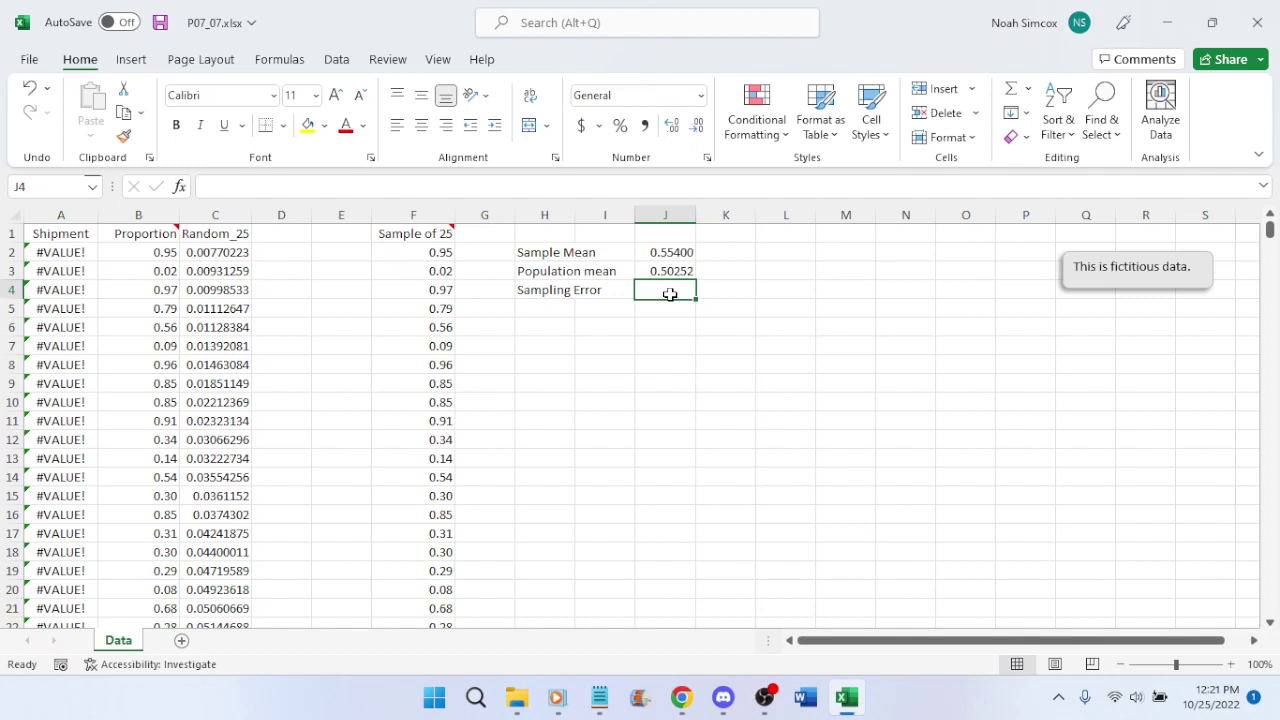
{"action": "type", "text": "="}
{"action": "left_click", "coordinate": [670, 254]}
{"action": "type", "text": "-"}
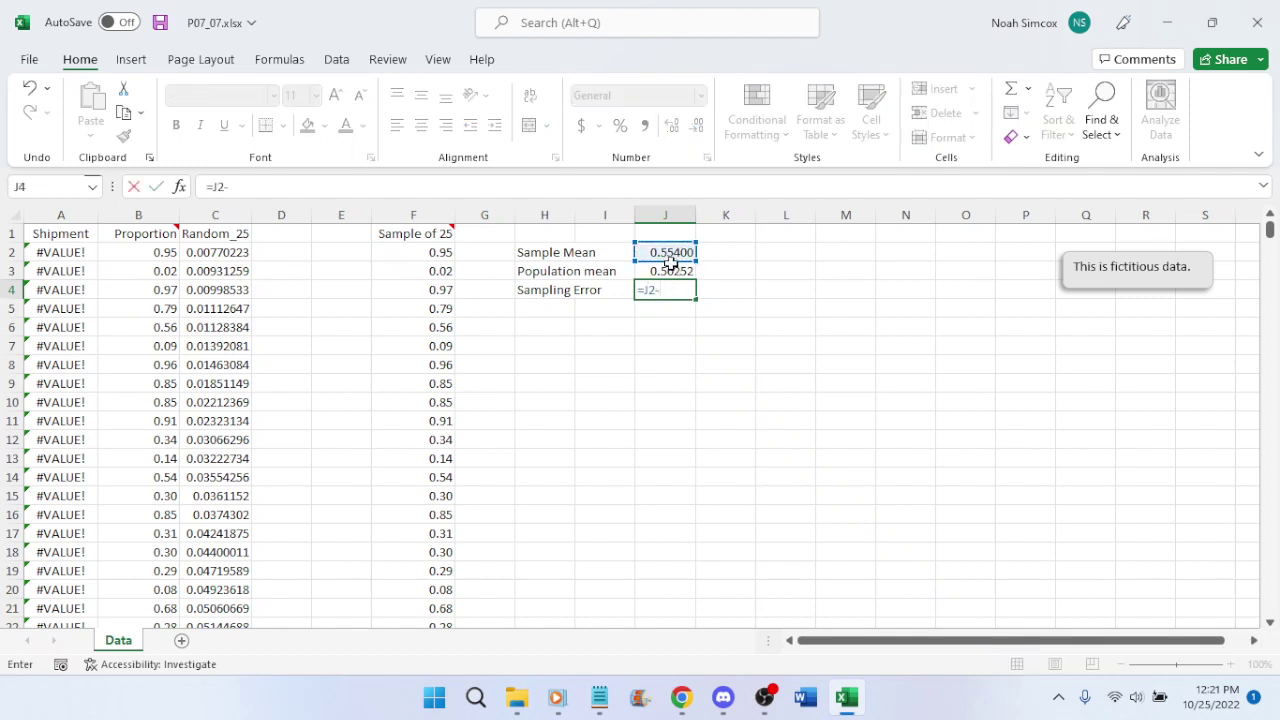
{"action": "left_click", "coordinate": [668, 273]}
{"action": "key", "text": "Return"}
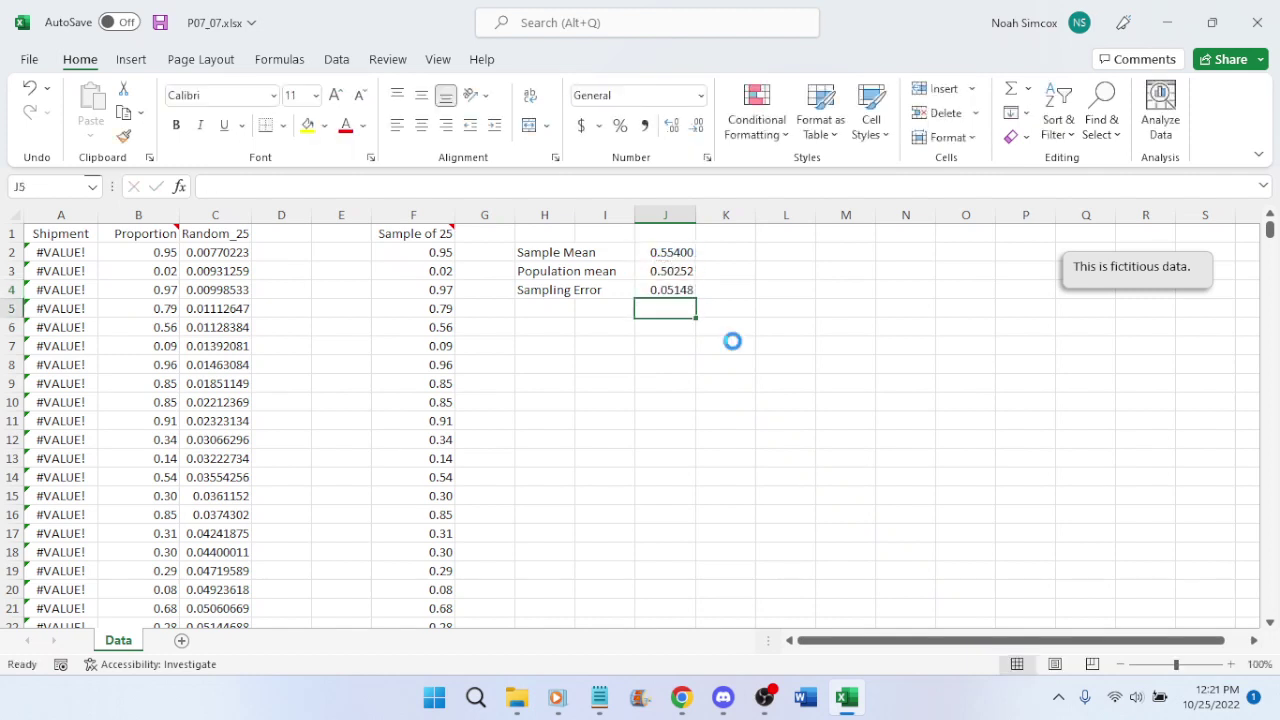
{"action": "key", "text": "ctrl+s"}
Try displaying the sampling error in J4 with four decimal places, and restore five
{"action": "left_click", "coordinate": [683, 291]}
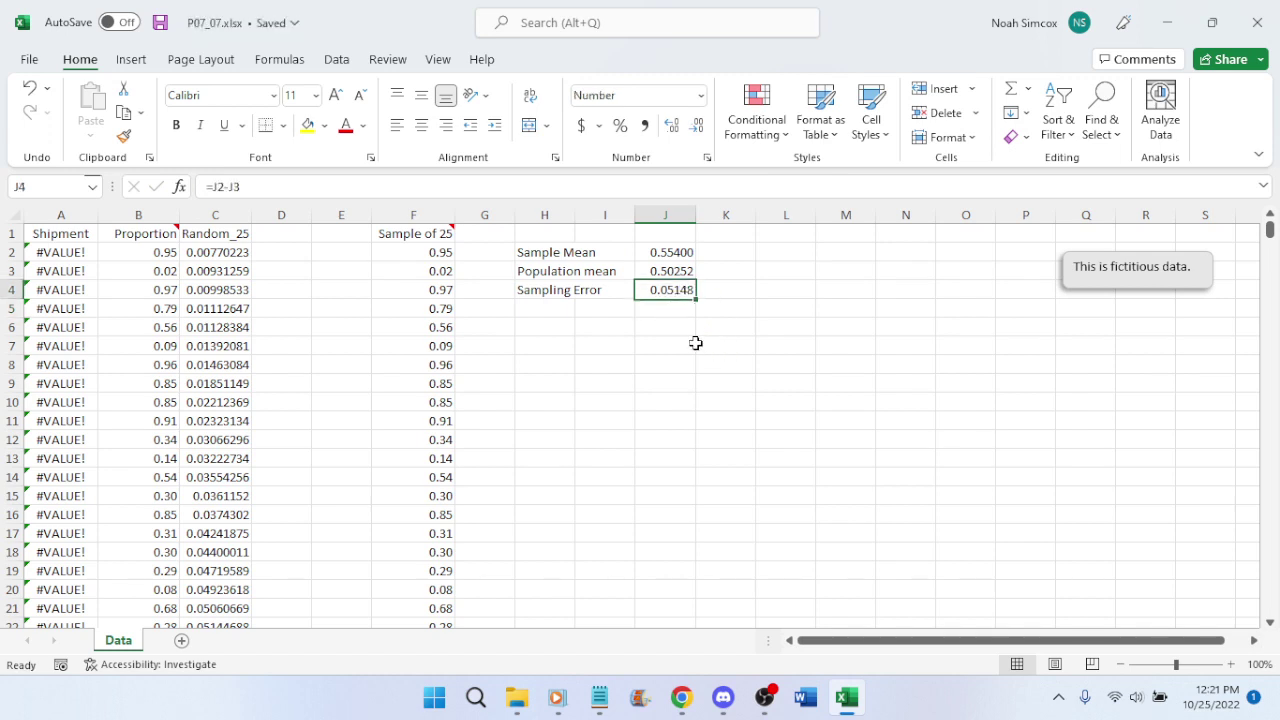
{"action": "left_click", "coordinate": [698, 126]}
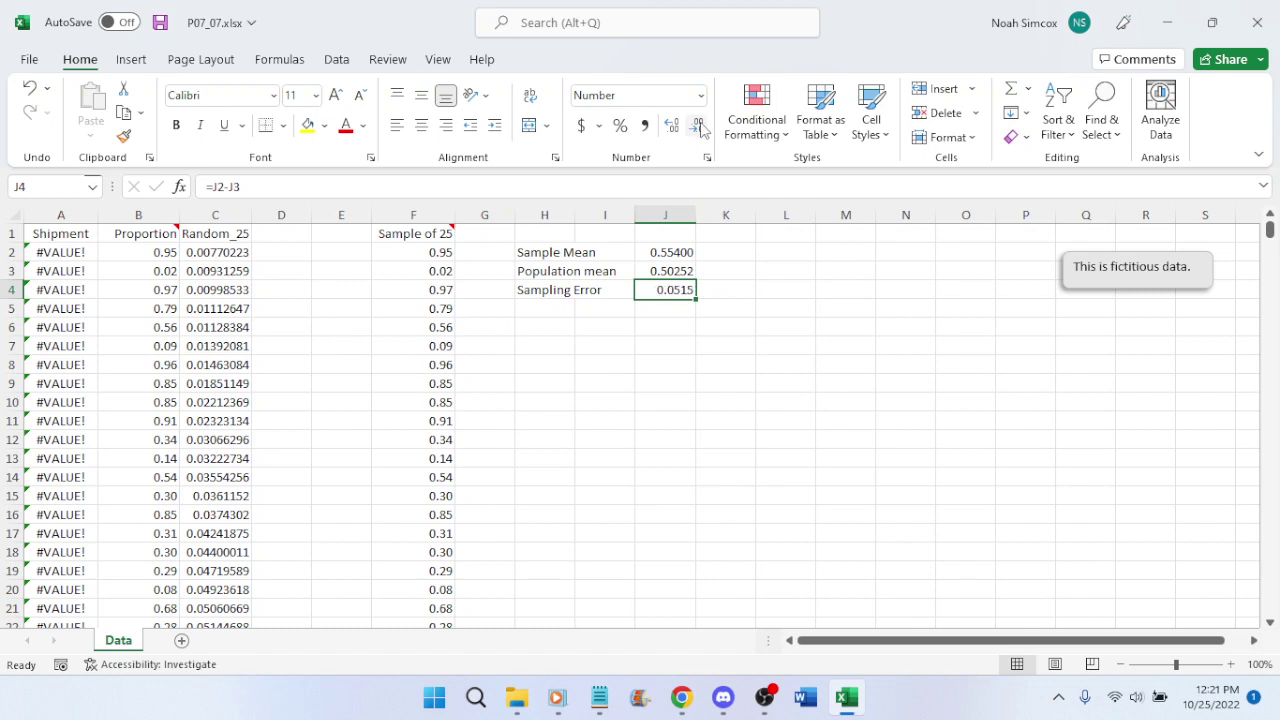
{"action": "left_click", "coordinate": [673, 127]}
{"action": "left_click", "coordinate": [673, 127]}
{"action": "left_click", "coordinate": [698, 126]}
{"action": "left_click", "coordinate": [729, 351]}
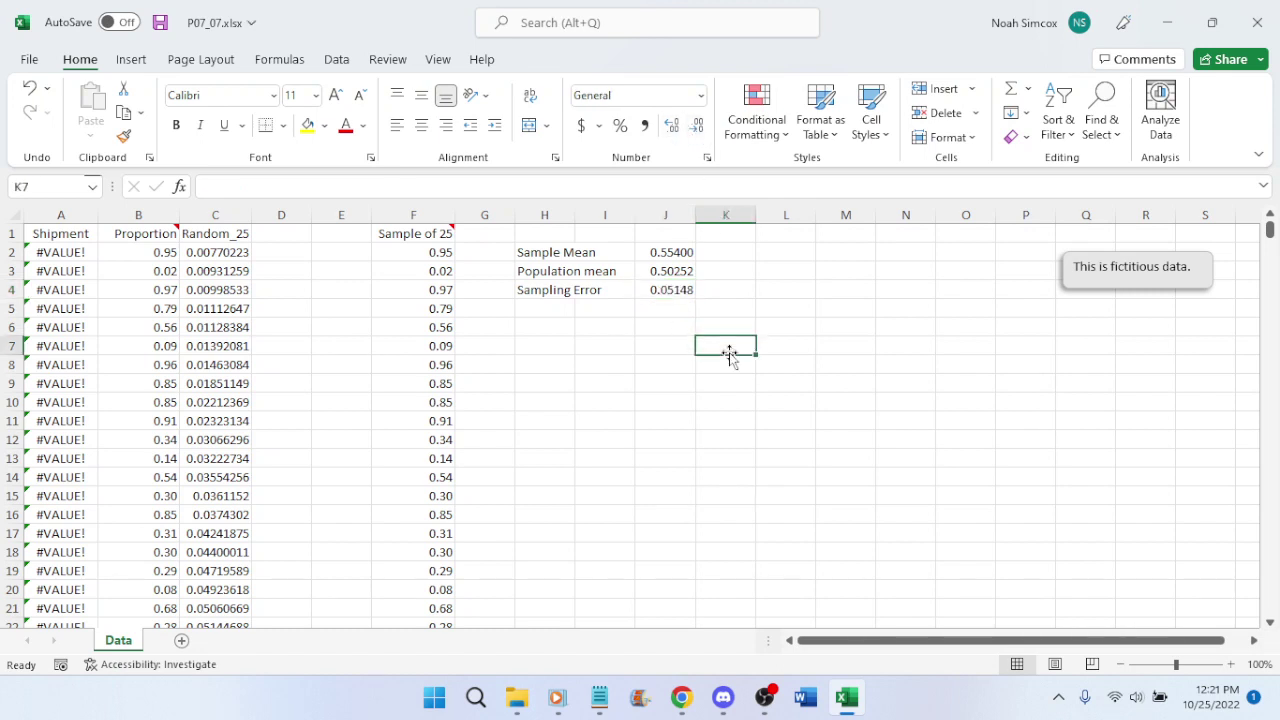
Save the workbook, switch to Chrome, and resume the Lesson 2.3 Chapter 7 Problems video in full screen from the course announcement
{"action": "key", "text": "ctrl+s"}
{"action": "left_click", "coordinate": [681, 700]}
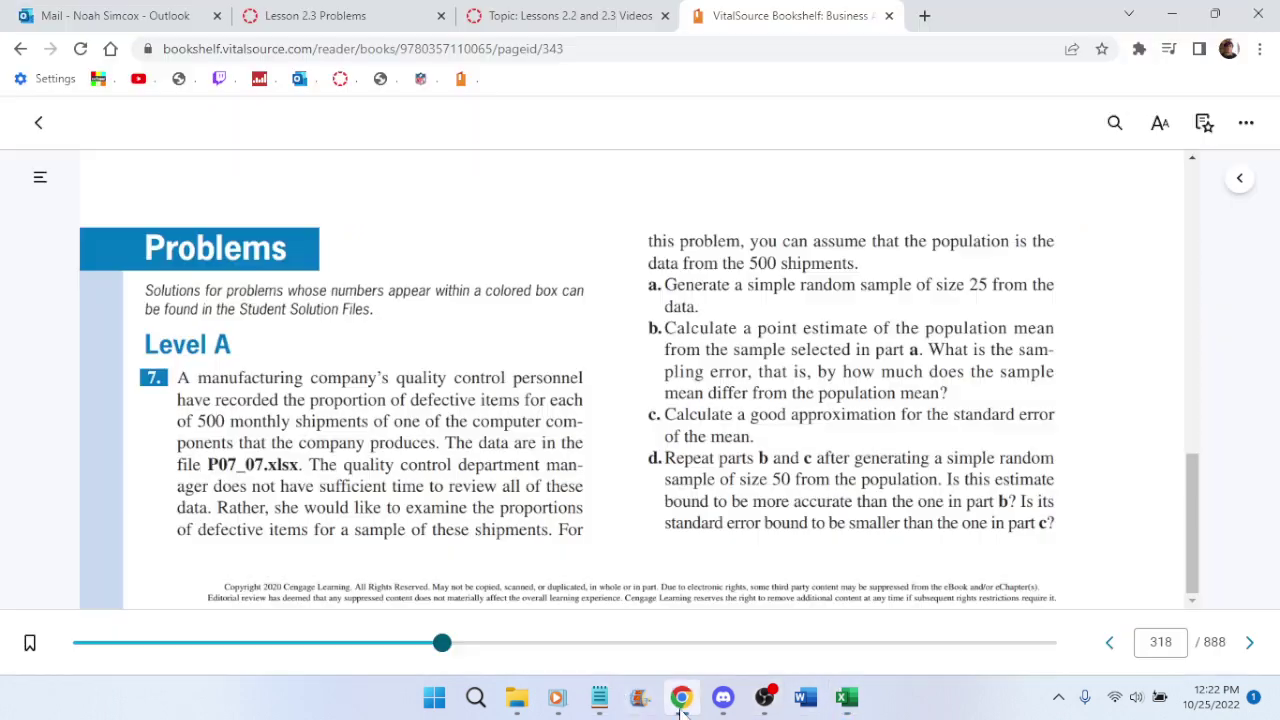
{"action": "left_click", "coordinate": [495, 17]}
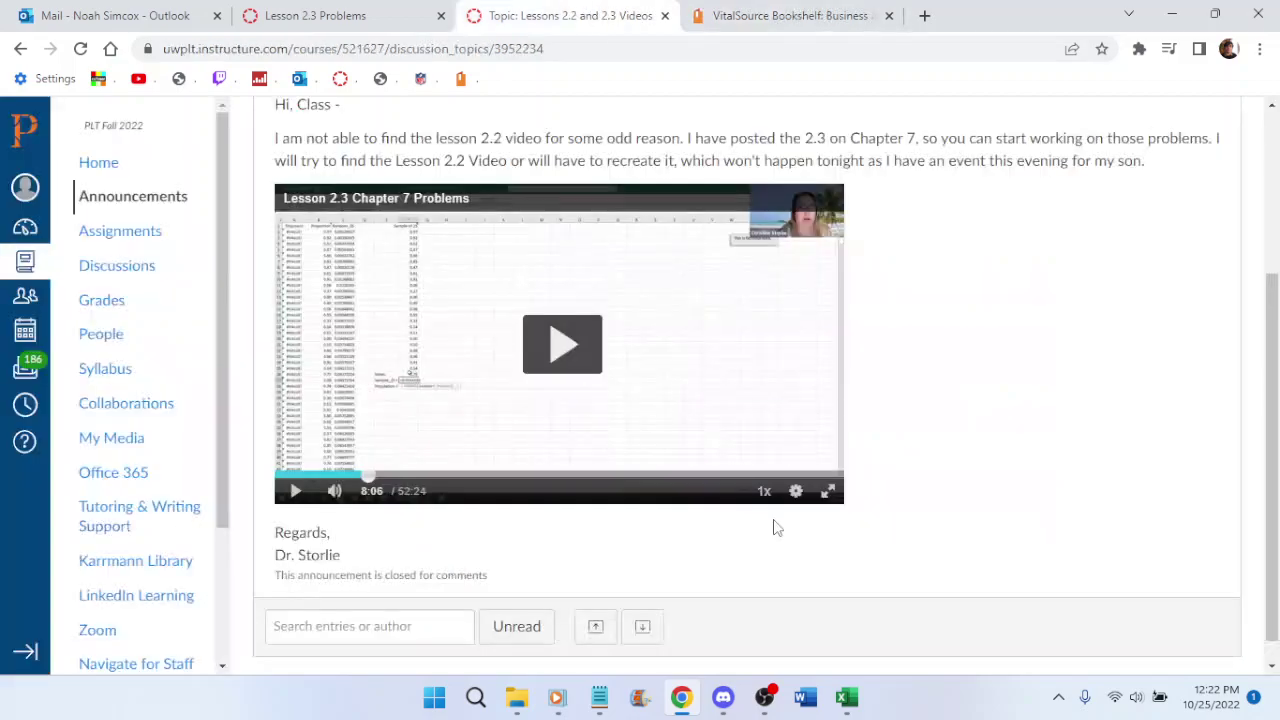
{"action": "left_click", "coordinate": [829, 492]}
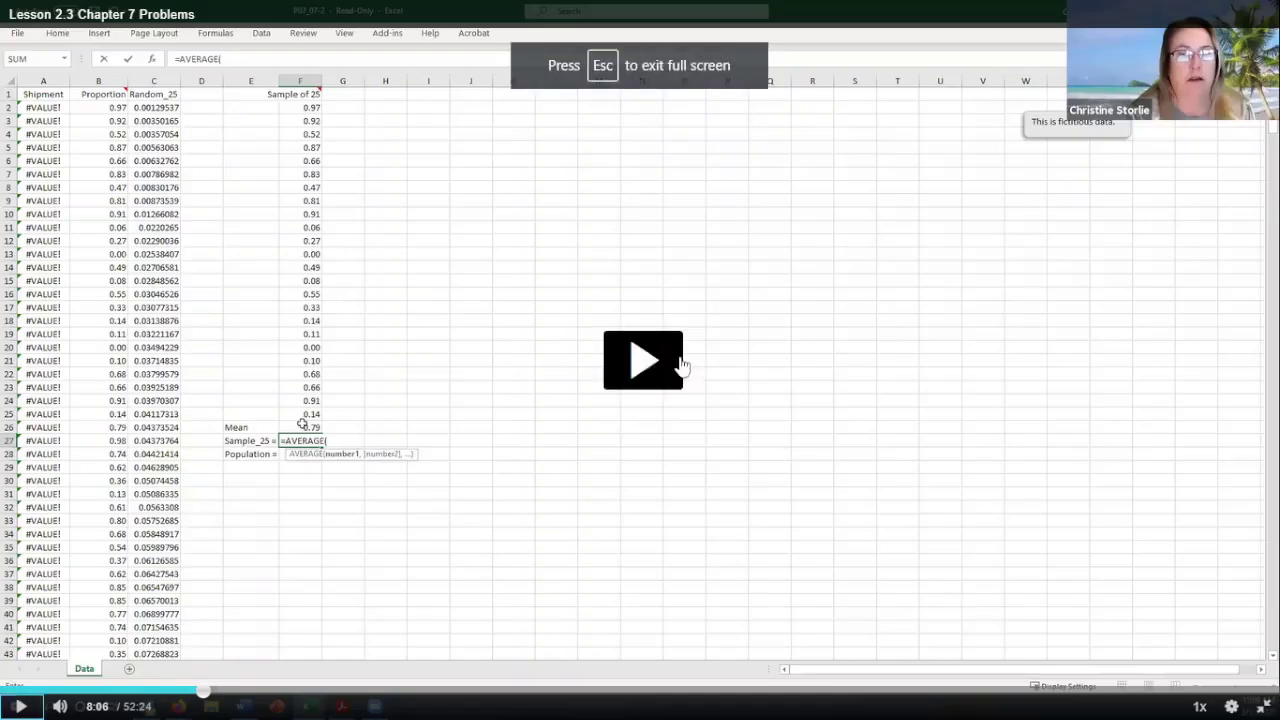
{"action": "left_click", "coordinate": [909, 371]}
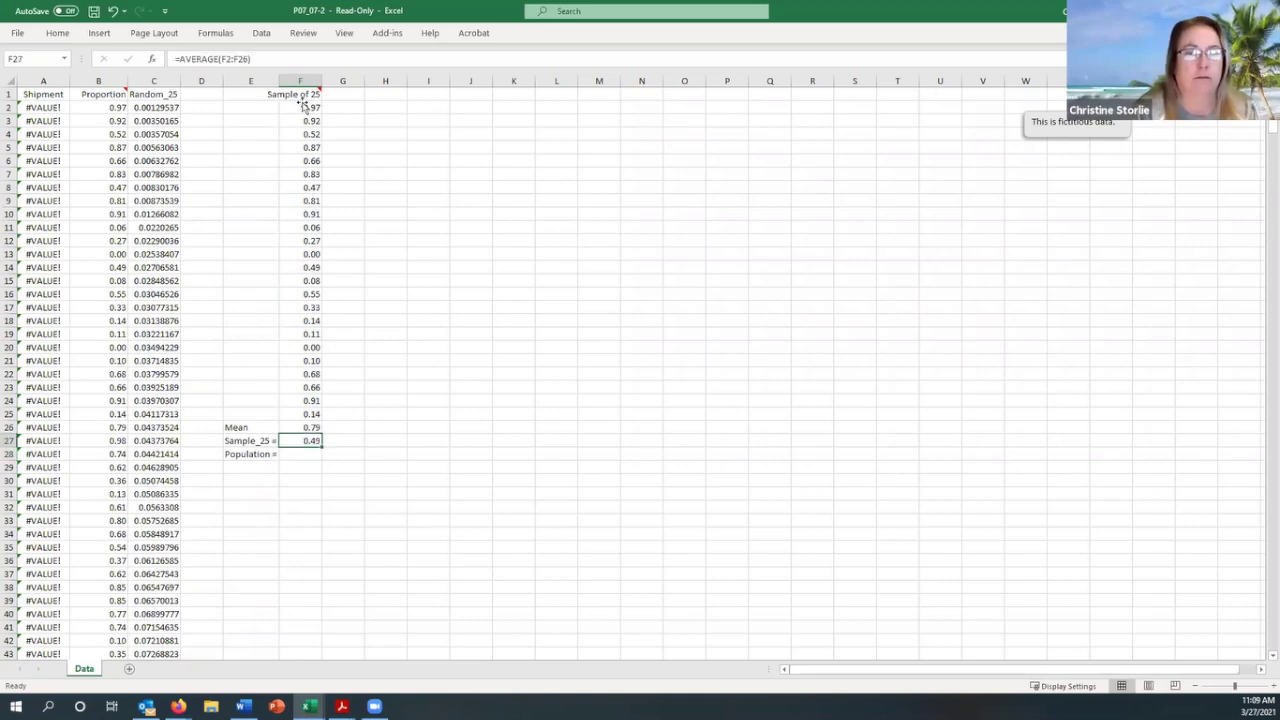
{"action": "left_click", "coordinate": [655, 365]}
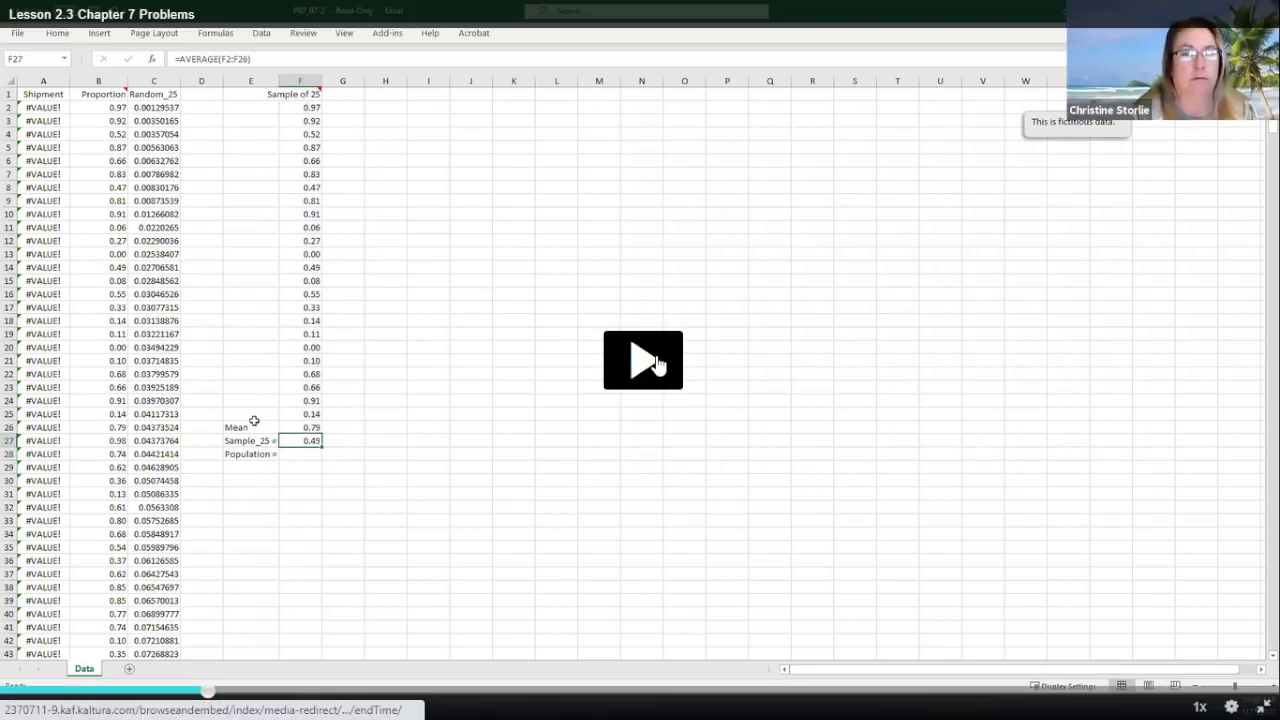
{"action": "left_click", "coordinate": [655, 365]}
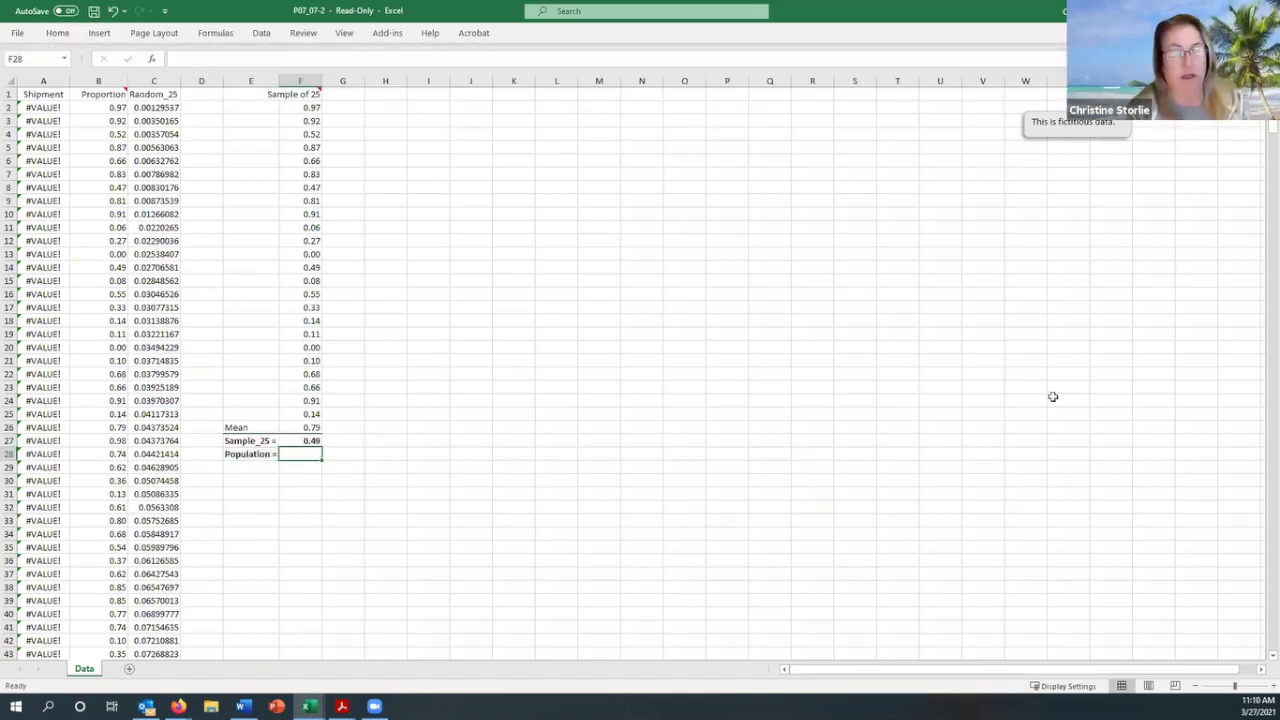
{"action": "type", "text": "=aver"}
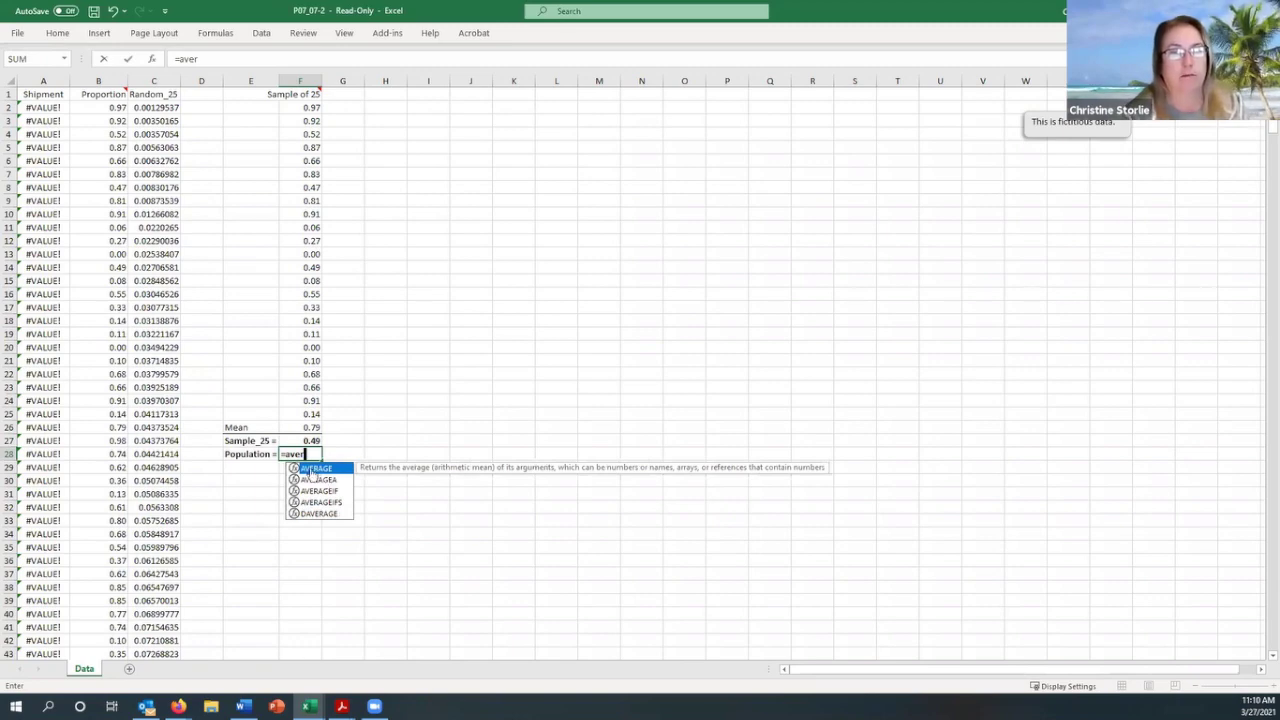
{"action": "key", "text": "Tab"}
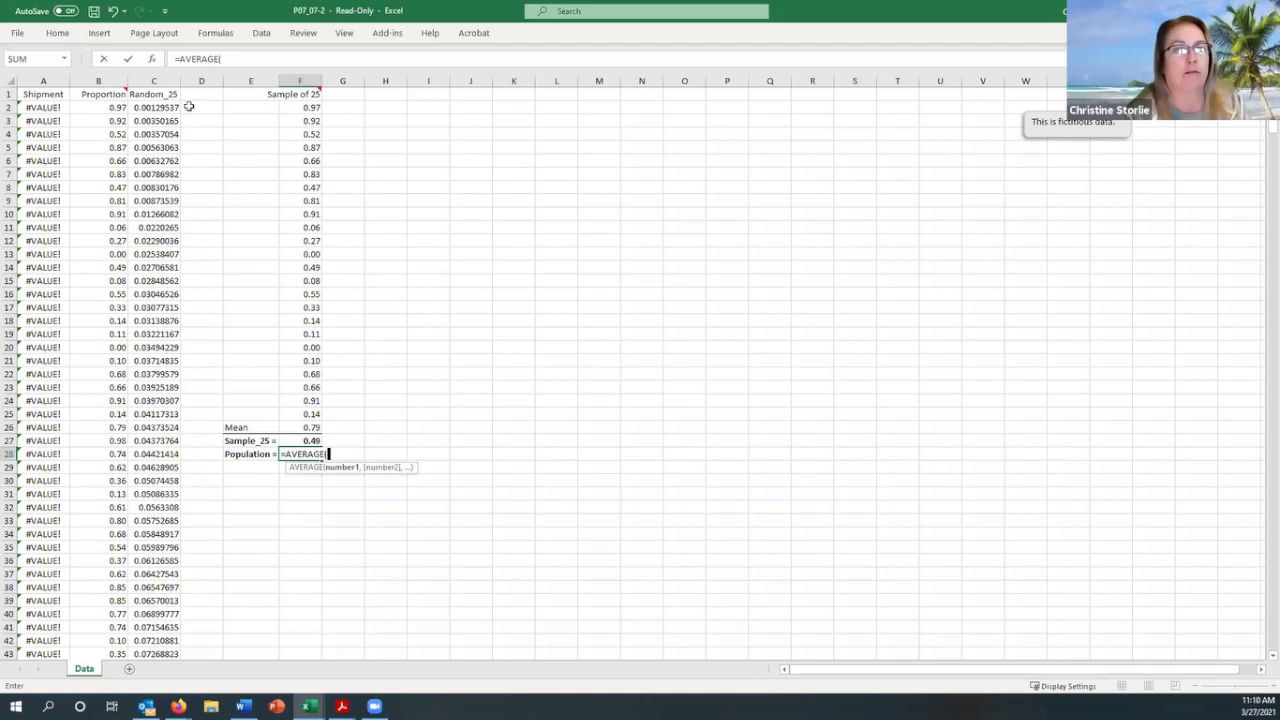
{"action": "left_click", "coordinate": [98, 107]}
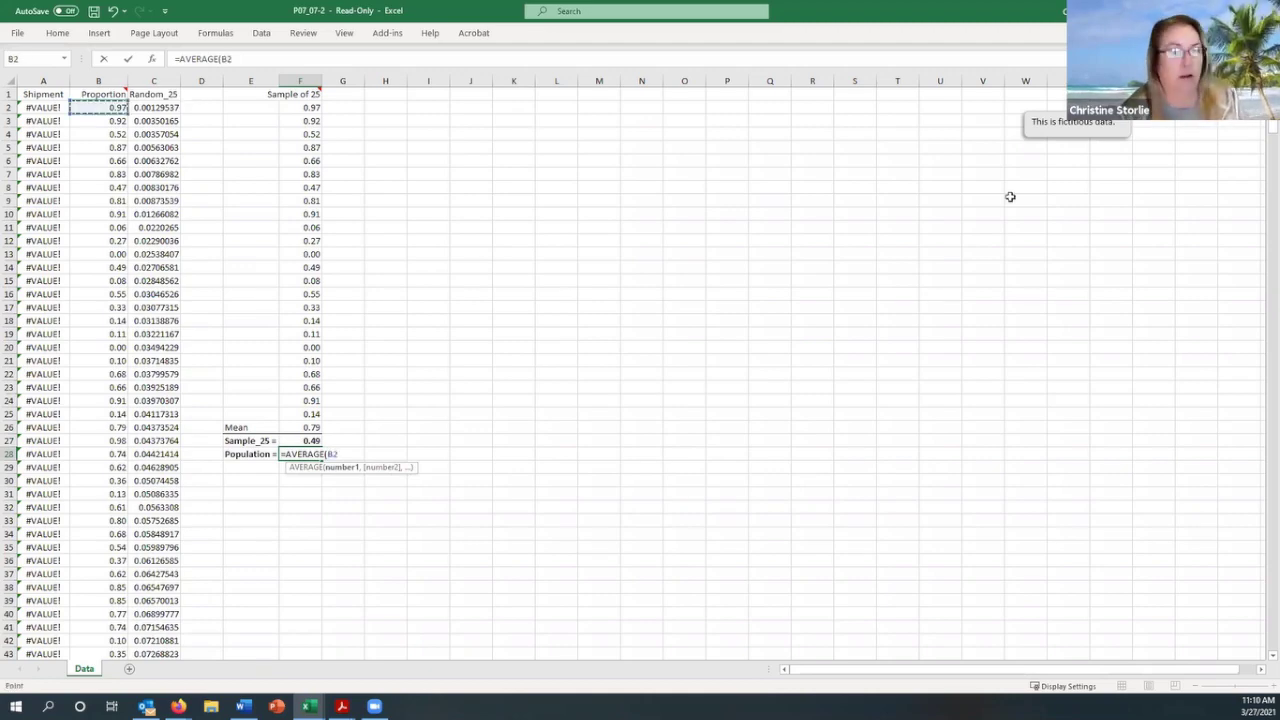
{"action": "key", "text": "ctrl+shift+Down"}
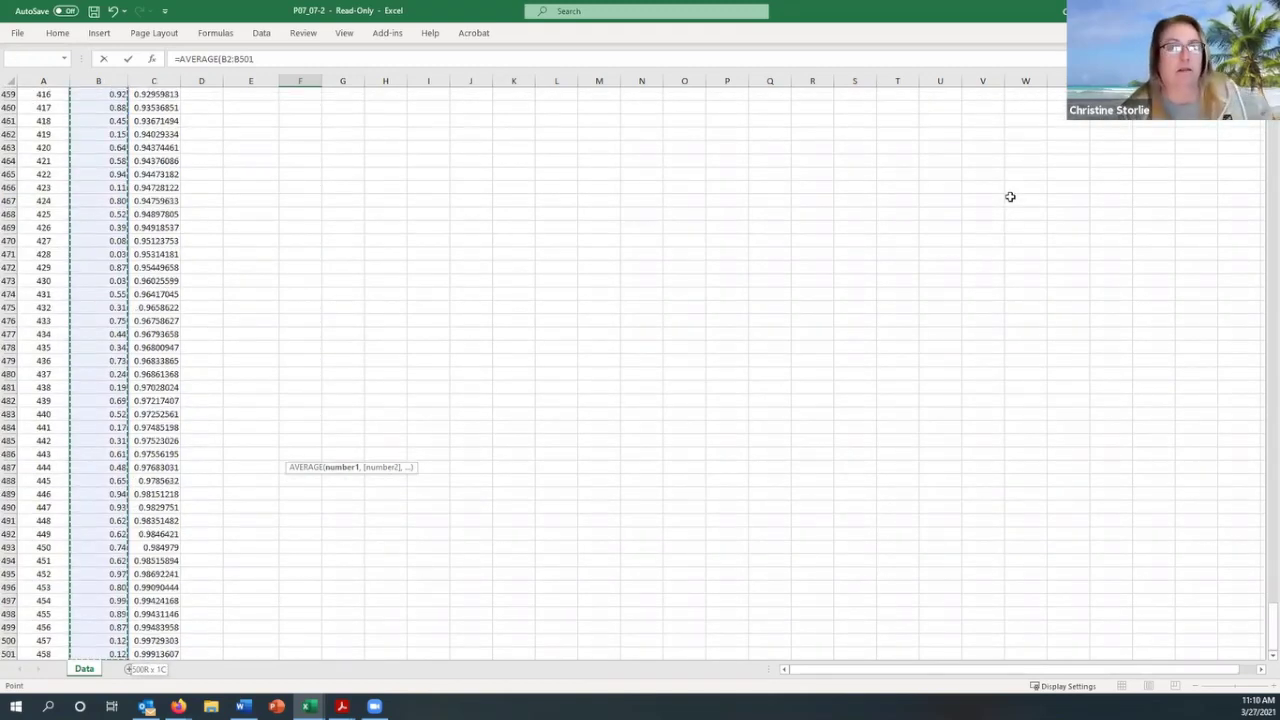
{"action": "type", "text": ")"}
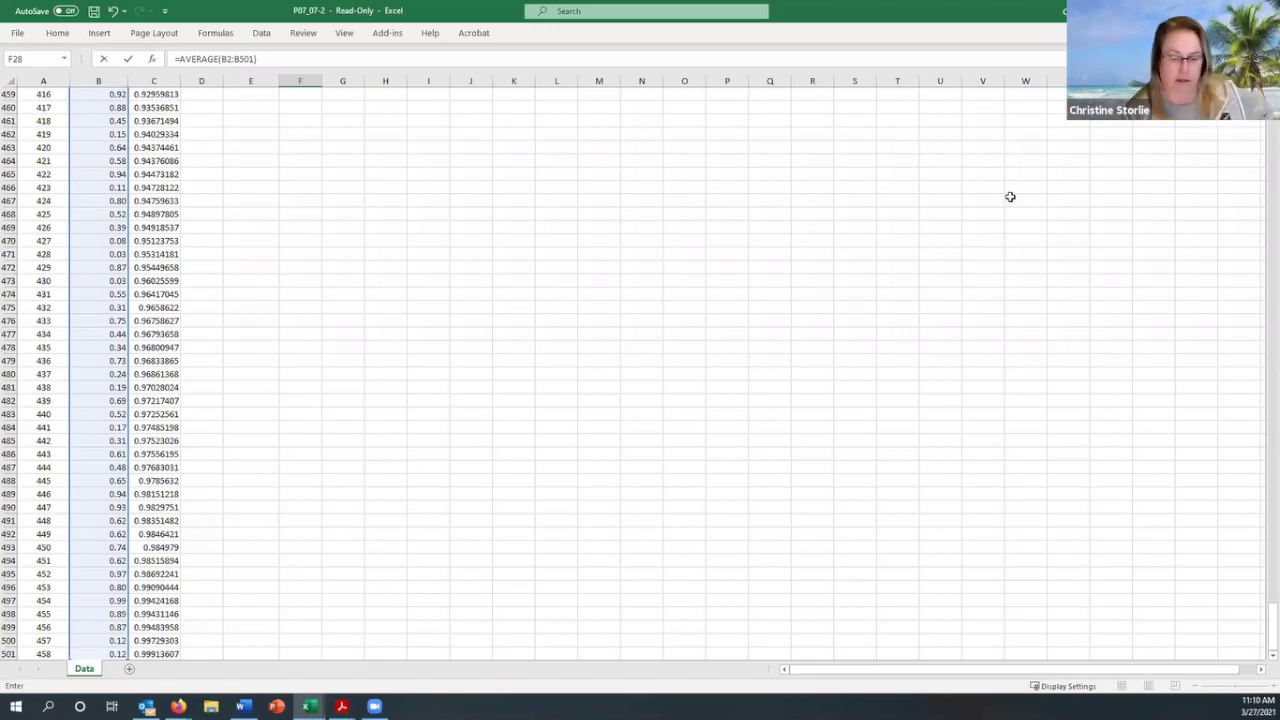
{"action": "key", "text": "Return"}
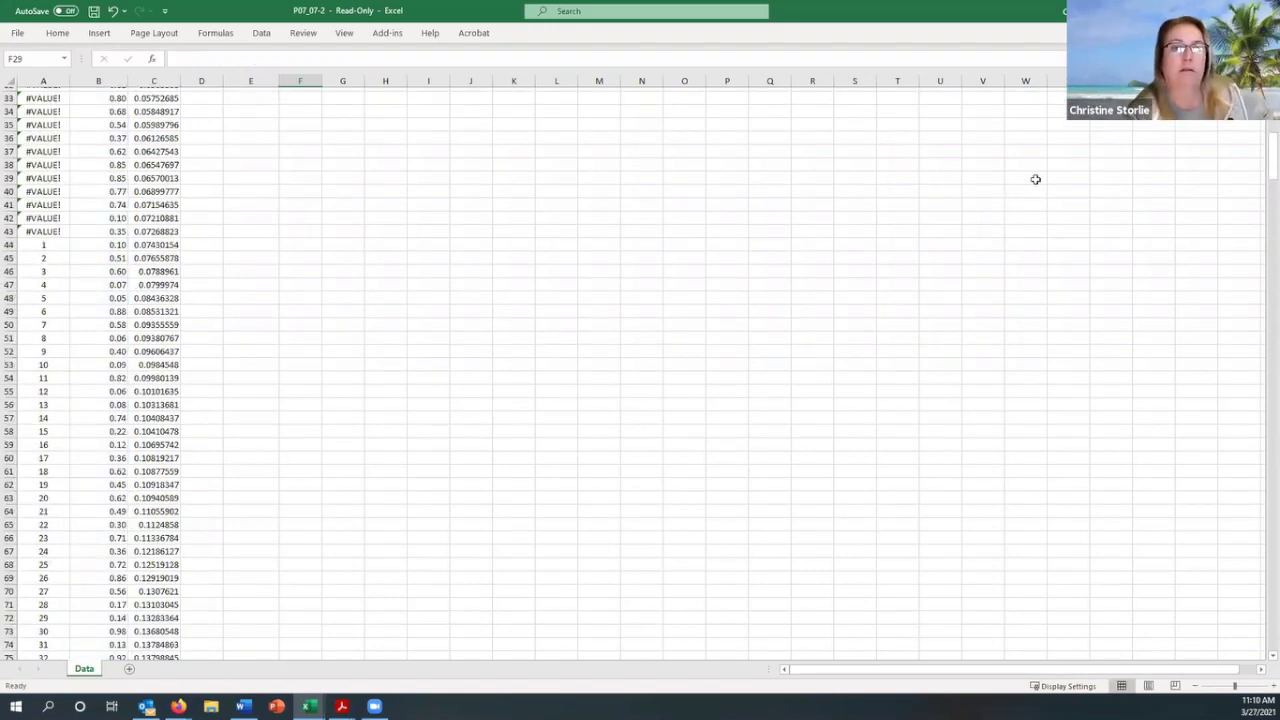
{"action": "scroll", "coordinate": [1034, 180], "scroll_direction": "up", "scroll_amount": 1}
{"action": "scroll", "coordinate": [608, 259], "scroll_direction": "up", "scroll_amount": 3}
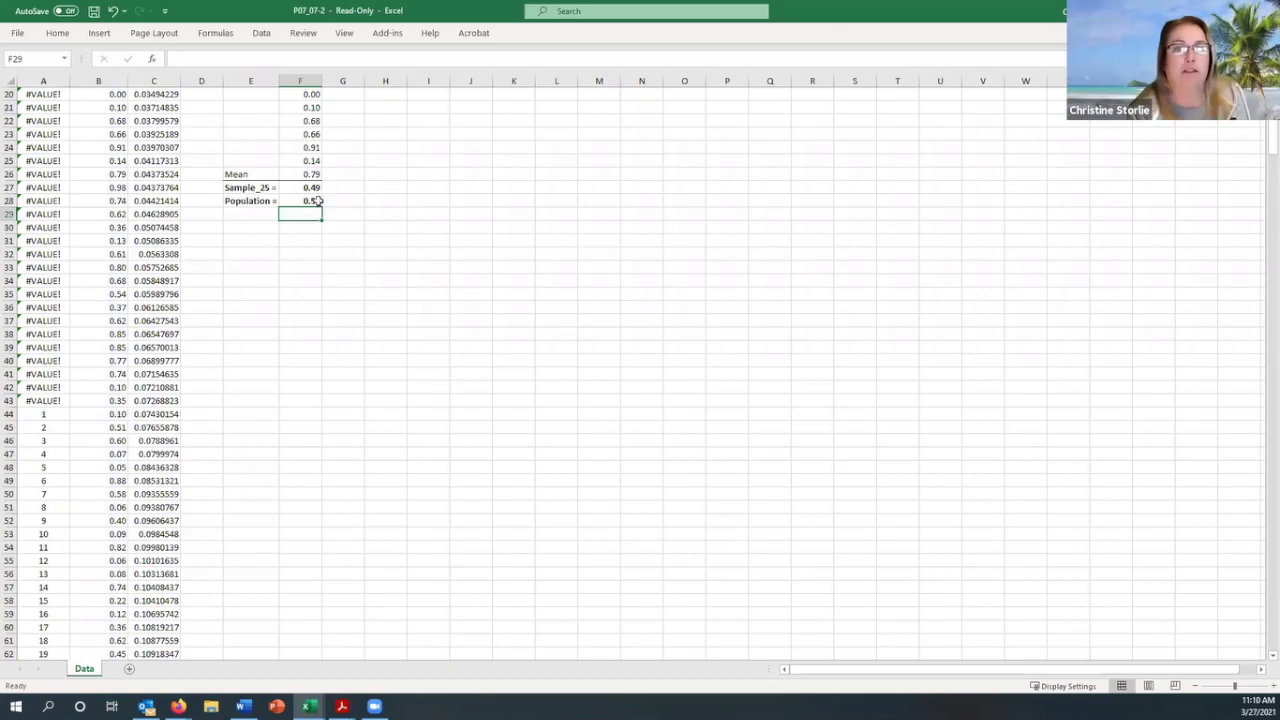
Check the sampling error results in P07_07.xlsx in Excel, and return to Chrome to resume the lesson video in full screen
{"action": "key", "text": "Escape"}
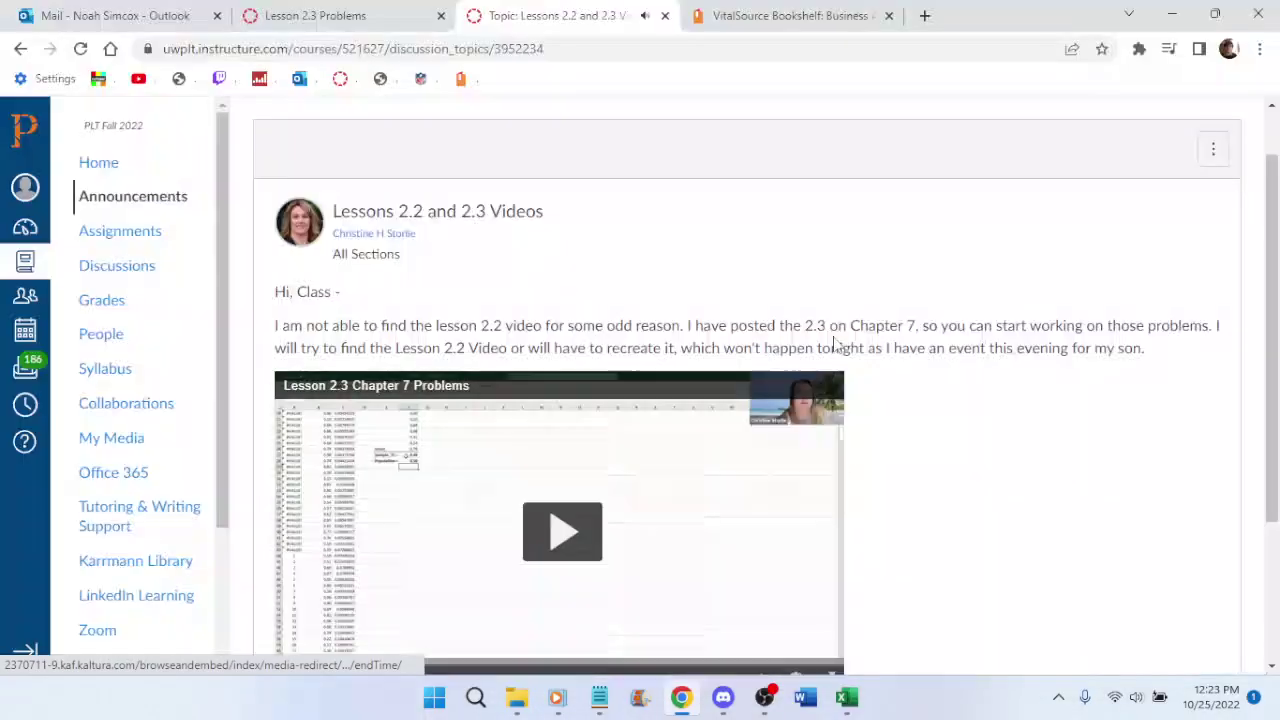
{"action": "left_click", "coordinate": [848, 699]}
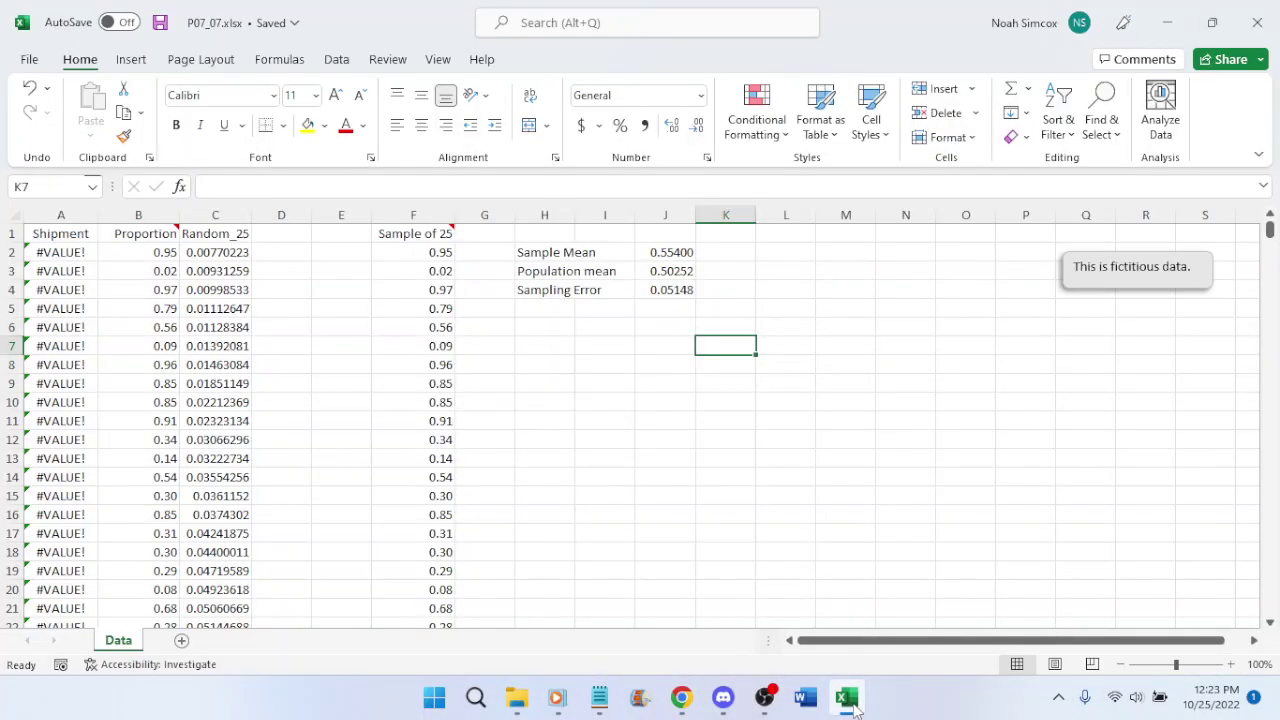
{"action": "left_click", "coordinate": [850, 700]}
{"action": "scroll", "coordinate": [1006, 626], "scroll_direction": "down", "scroll_amount": 2}
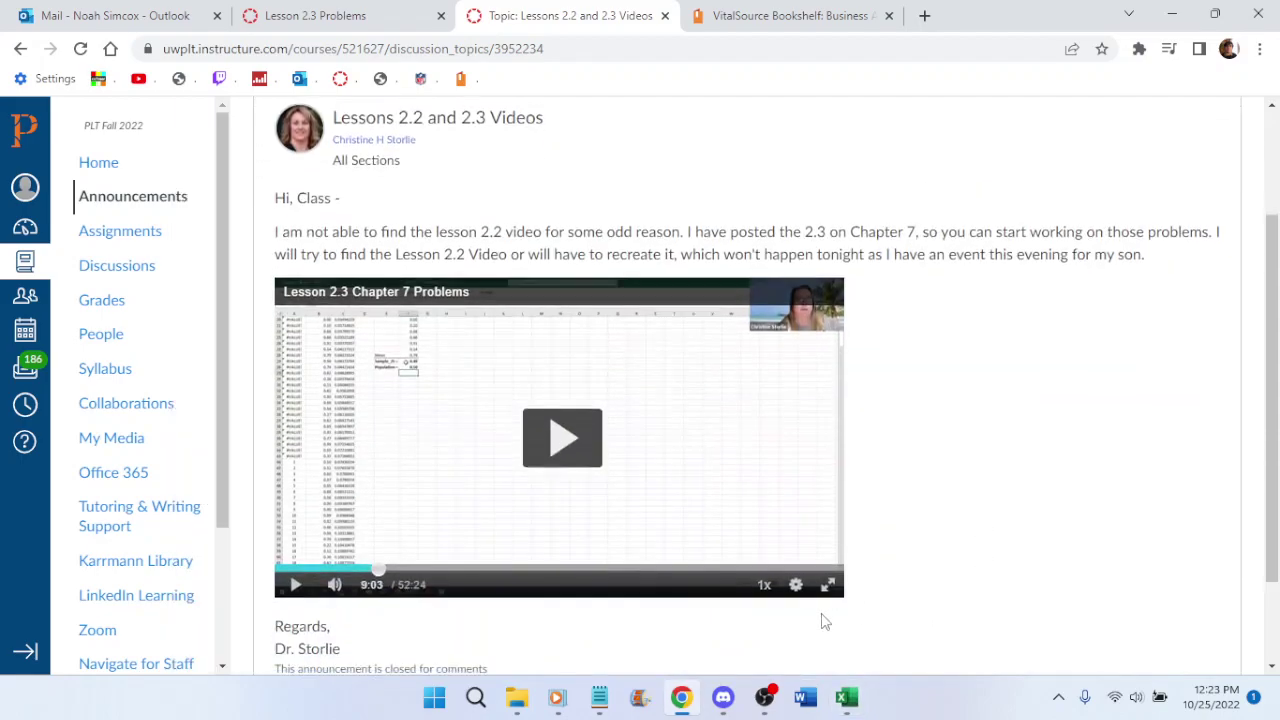
{"action": "left_click", "coordinate": [829, 587]}
{"action": "left_click", "coordinate": [652, 391]}
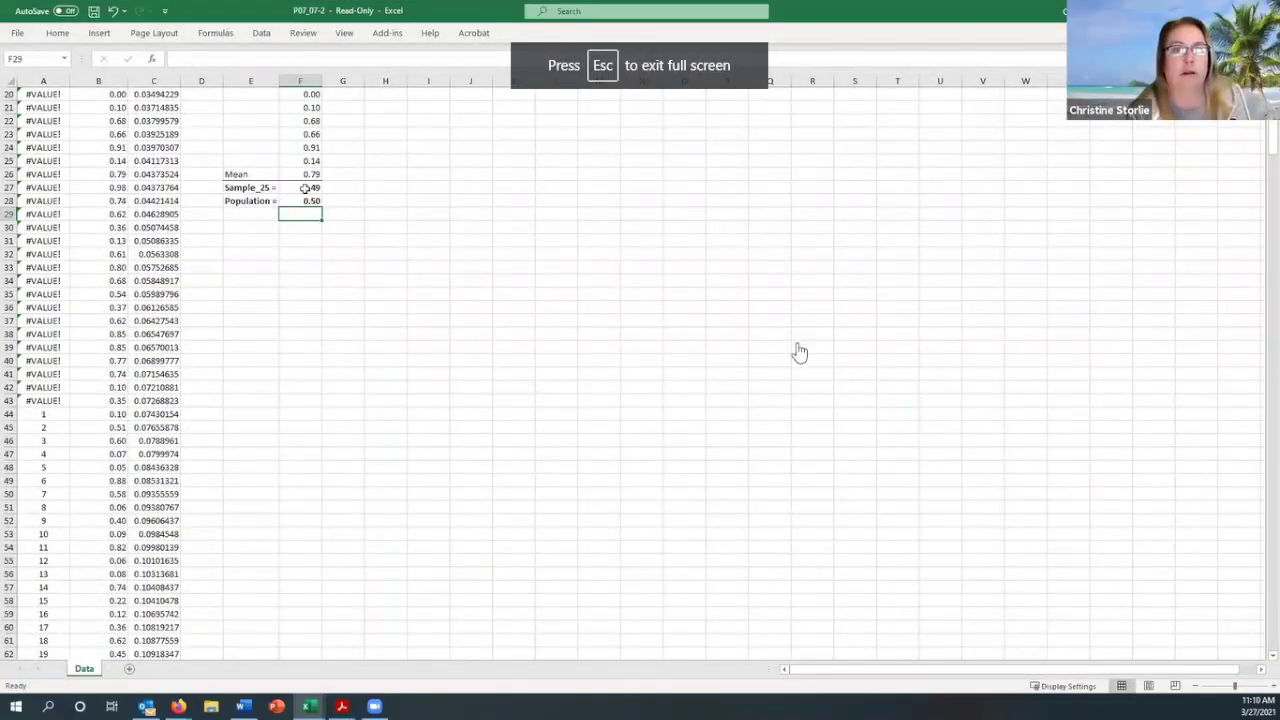
Compare the means shown in the lesson video with those in P07_07.xlsx once more, and continue the video in full screen
{"action": "left_click", "coordinate": [852, 384]}
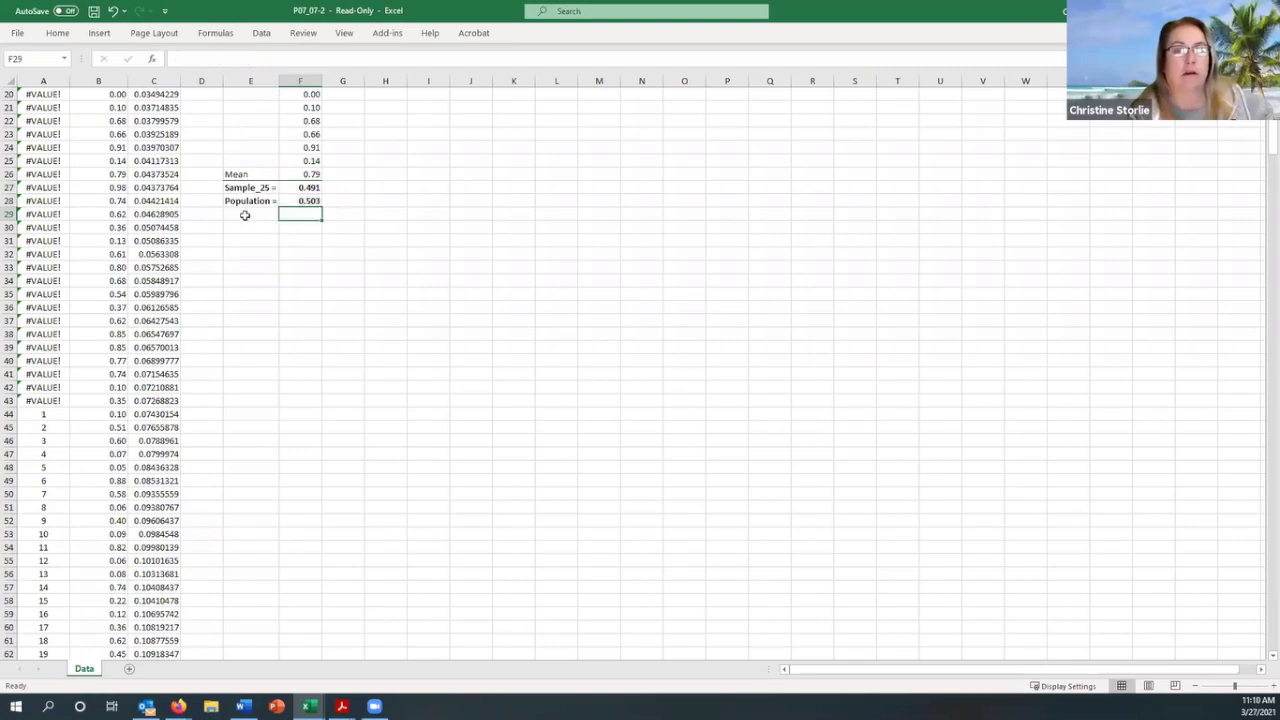
{"action": "left_click", "coordinate": [629, 466]}
{"action": "key", "text": "Escape"}
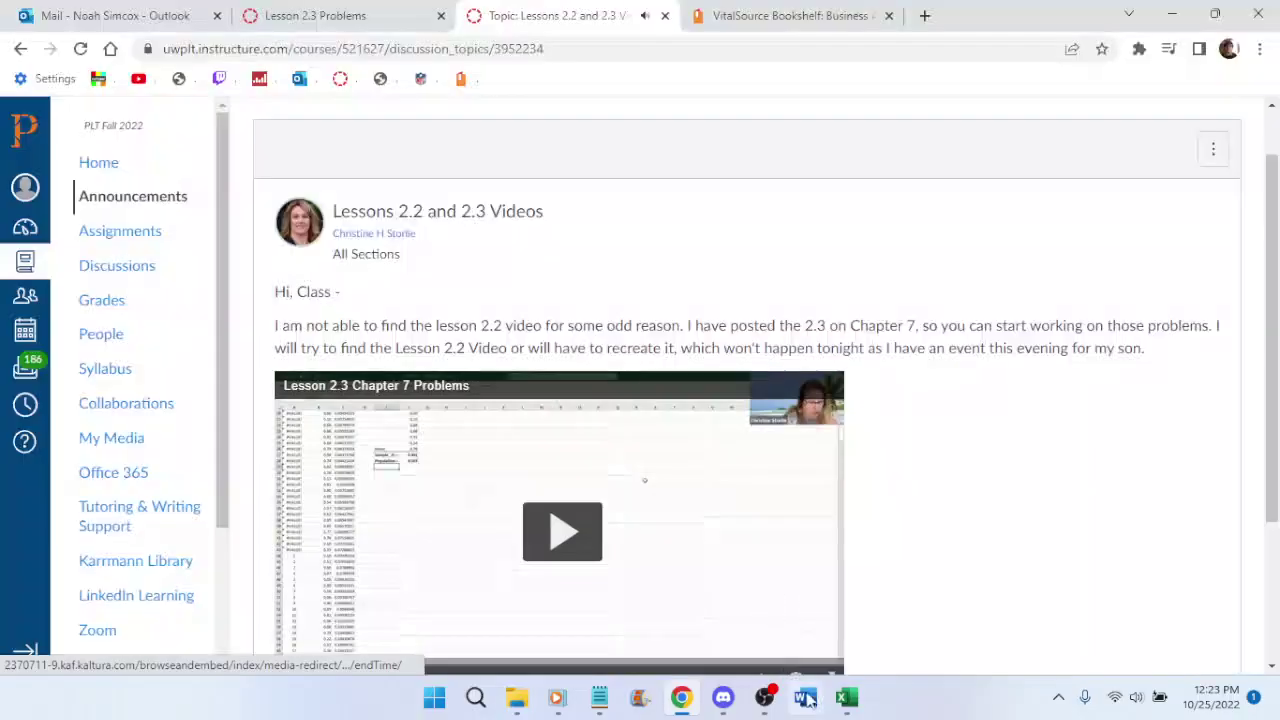
{"action": "left_click", "coordinate": [848, 703]}
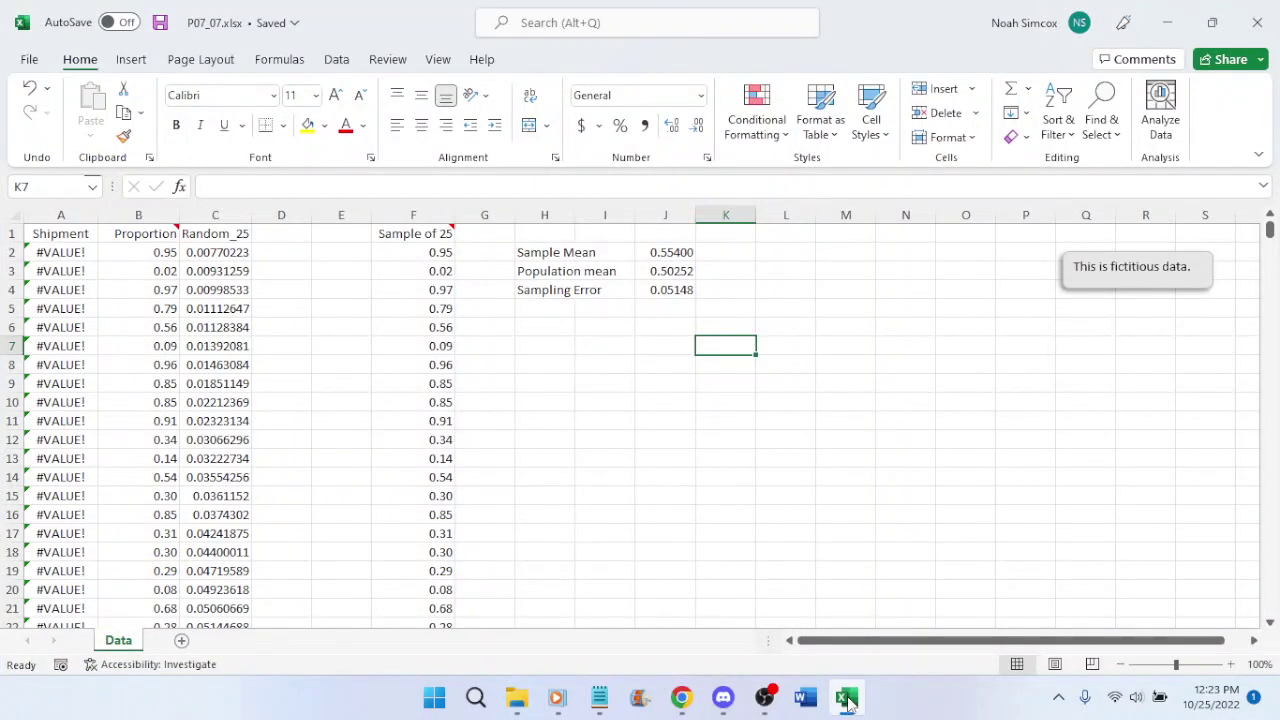
{"action": "left_click", "coordinate": [848, 703]}
{"action": "scroll", "coordinate": [900, 580], "scroll_direction": "down", "scroll_amount": 1}
{"action": "left_click", "coordinate": [829, 585]}
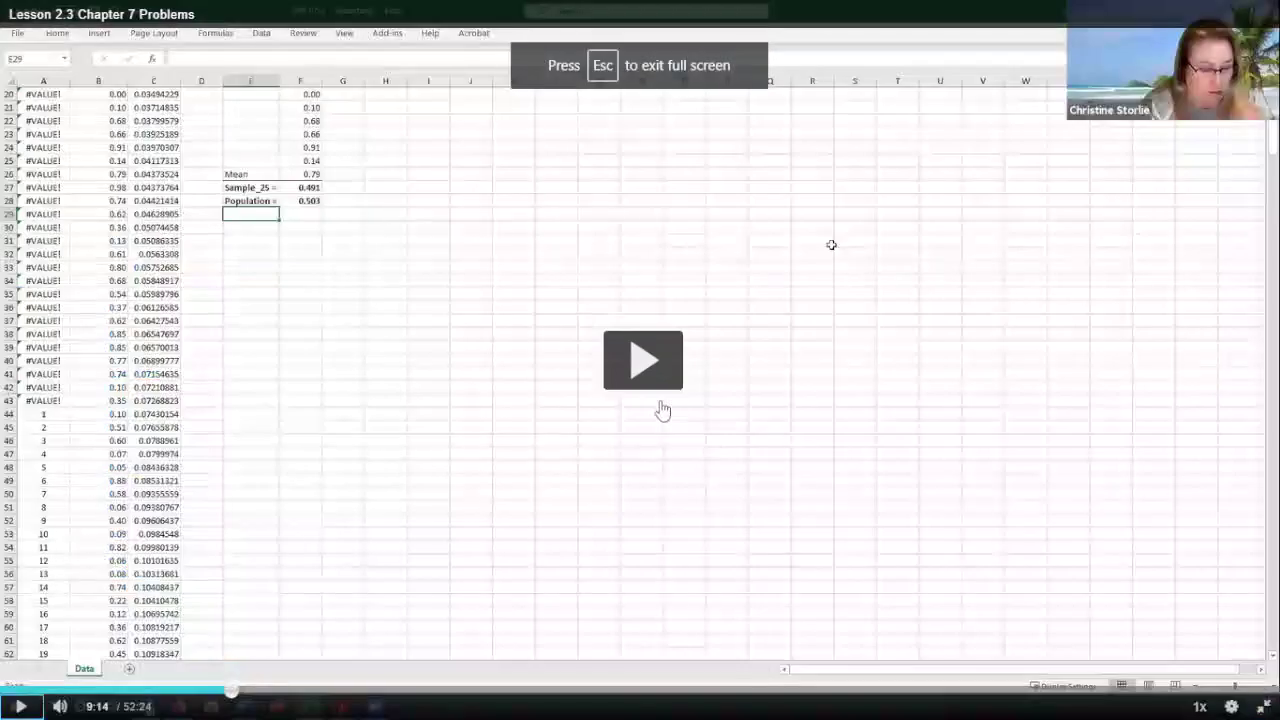
{"action": "left_click", "coordinate": [662, 410]}
{"action": "left_click", "coordinate": [805, 388]}
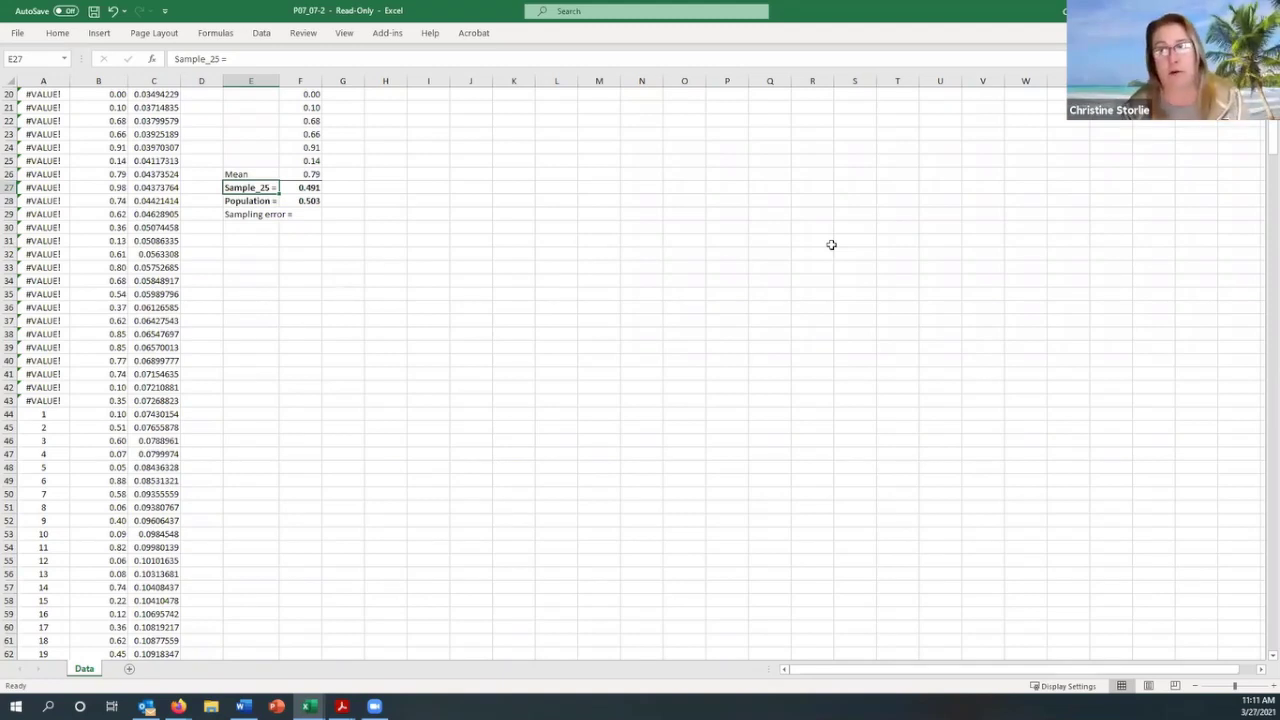
Watch how the lesson video labels the sampling error and calculates it from the population and sample means
{"action": "key", "text": "Down"}
{"action": "key", "text": "Down"}
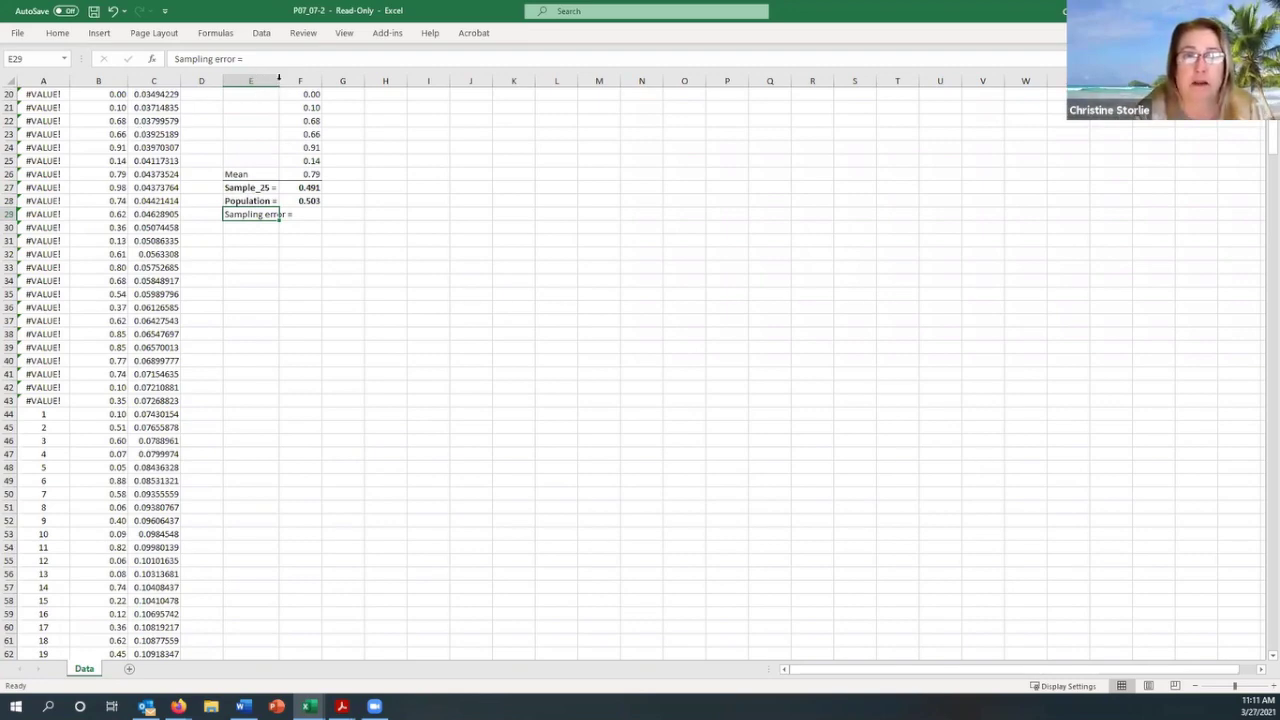
{"action": "double_click", "coordinate": [279, 77]}
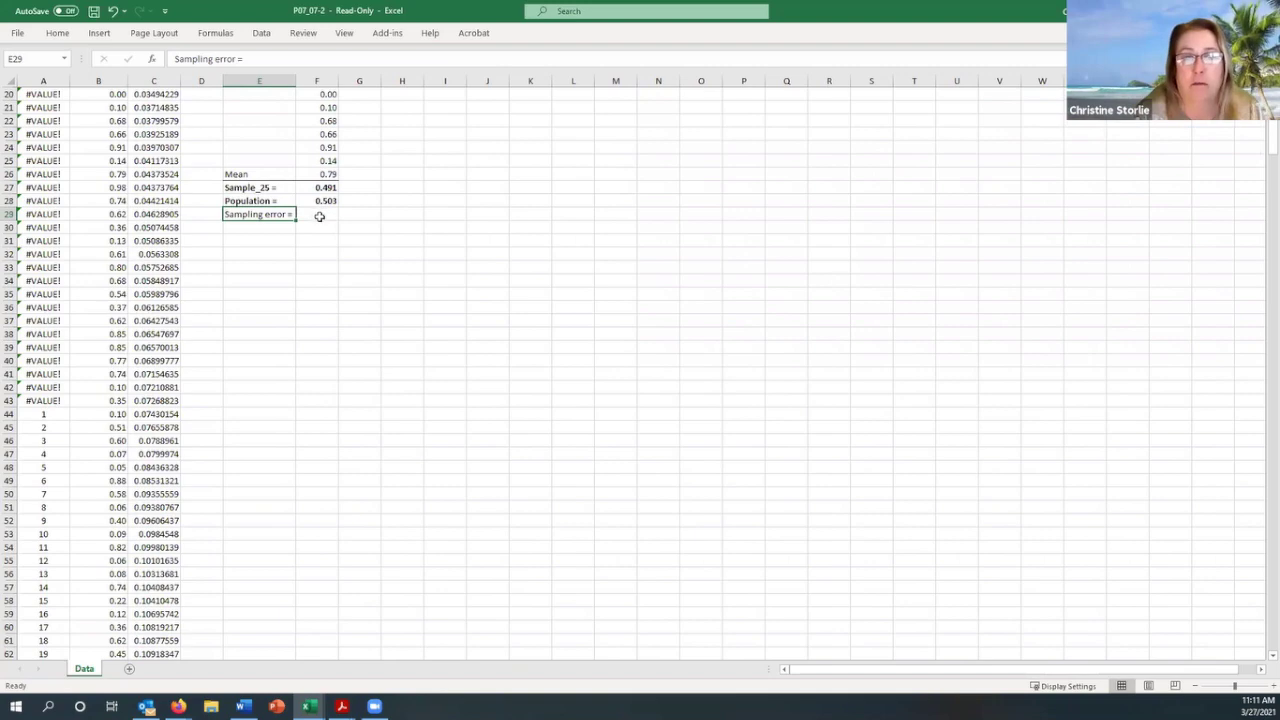
{"action": "key", "text": "Right"}
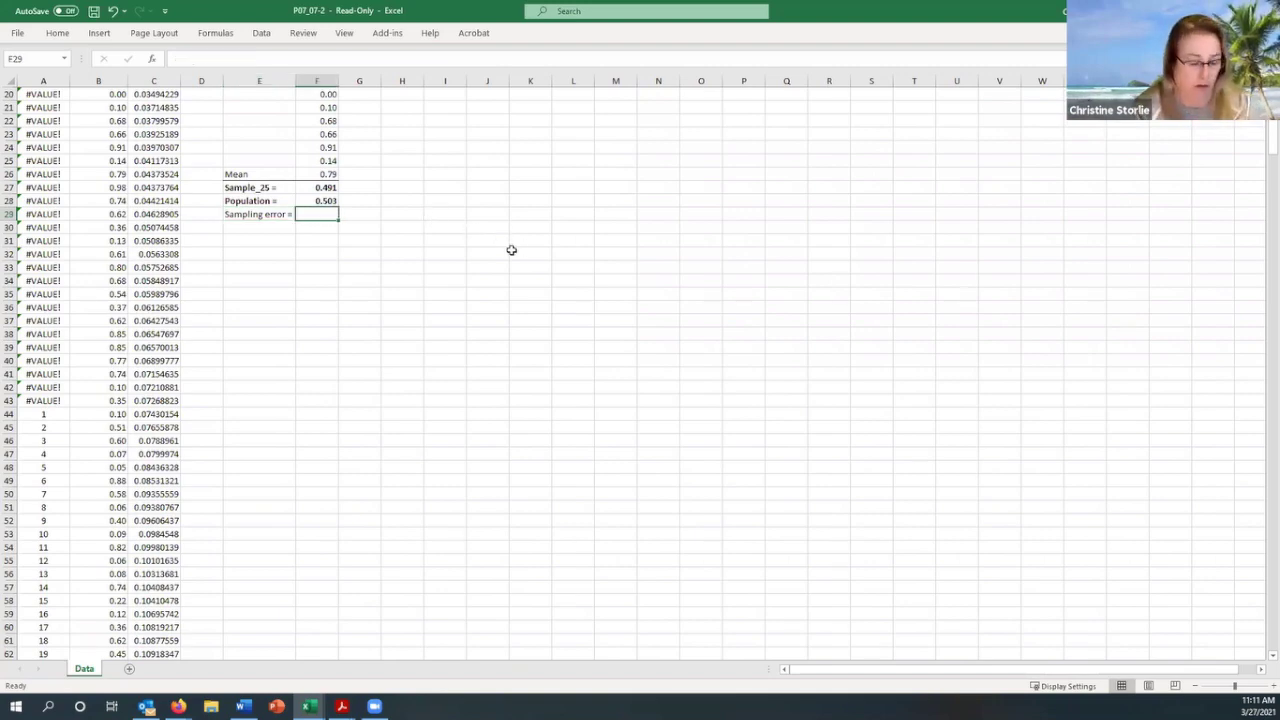
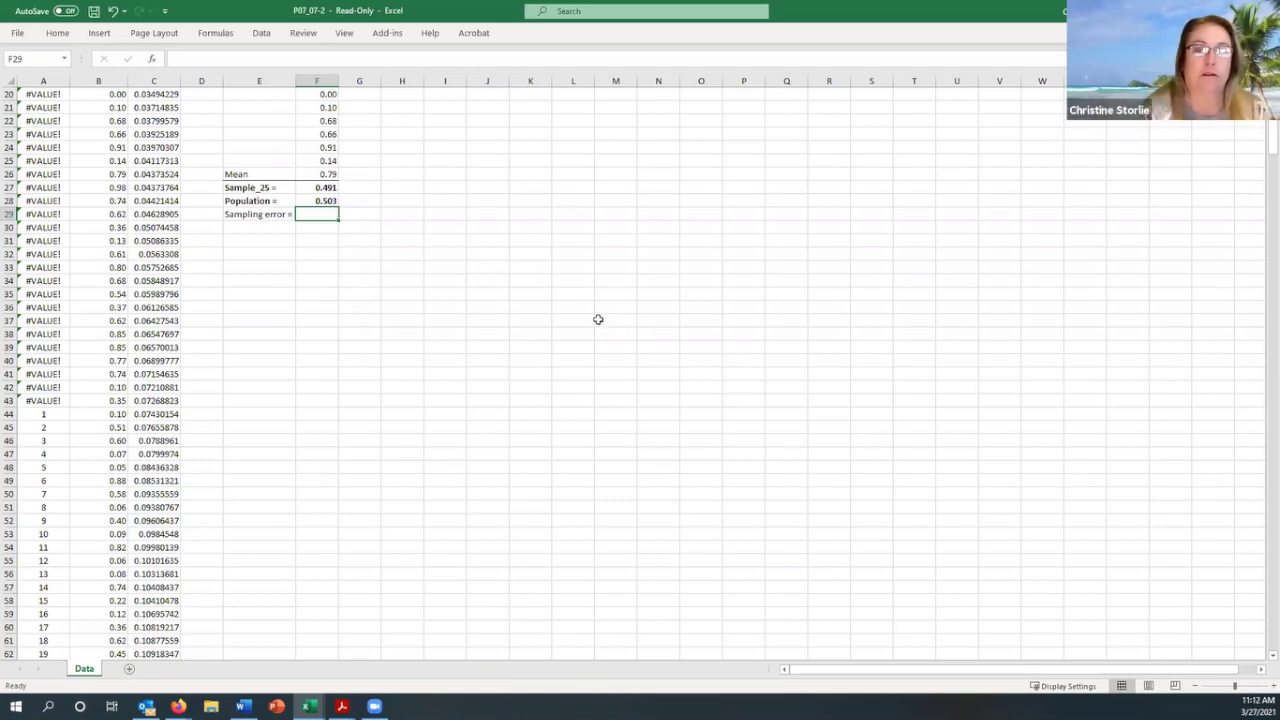
{"action": "type", "text": "="}
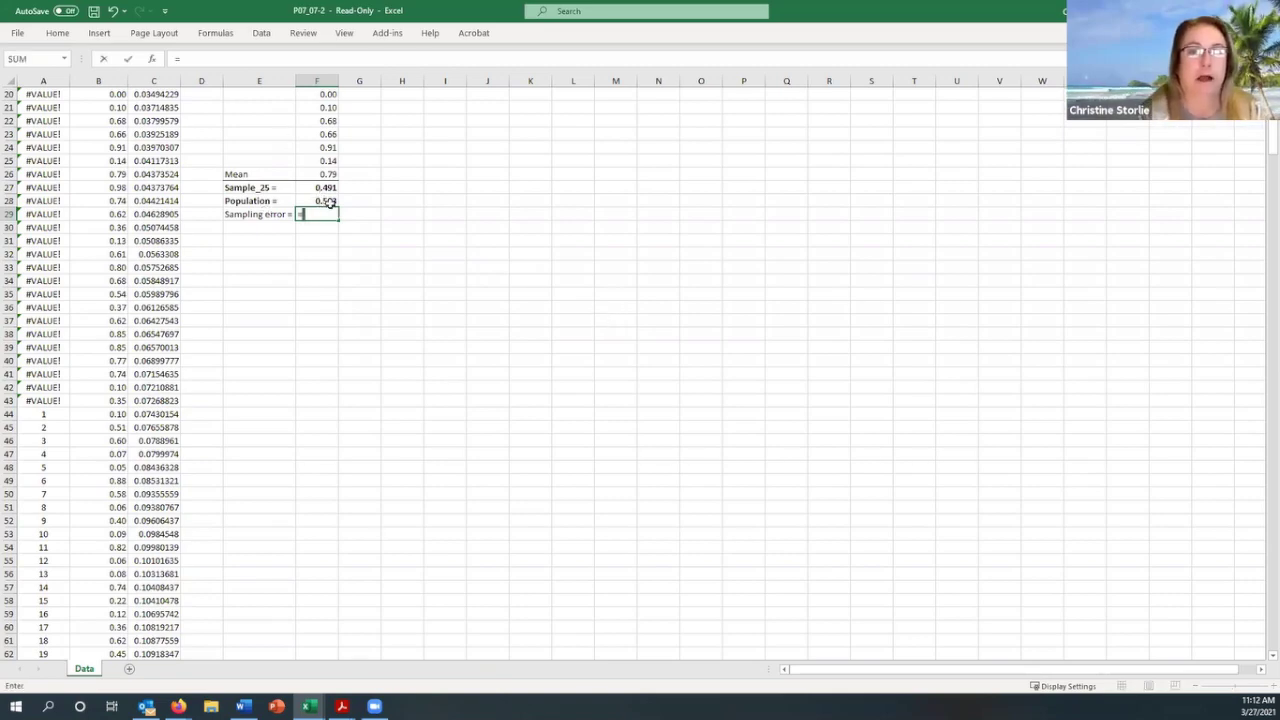
{"action": "left_click", "coordinate": [328, 201]}
{"action": "type", "text": "-"}
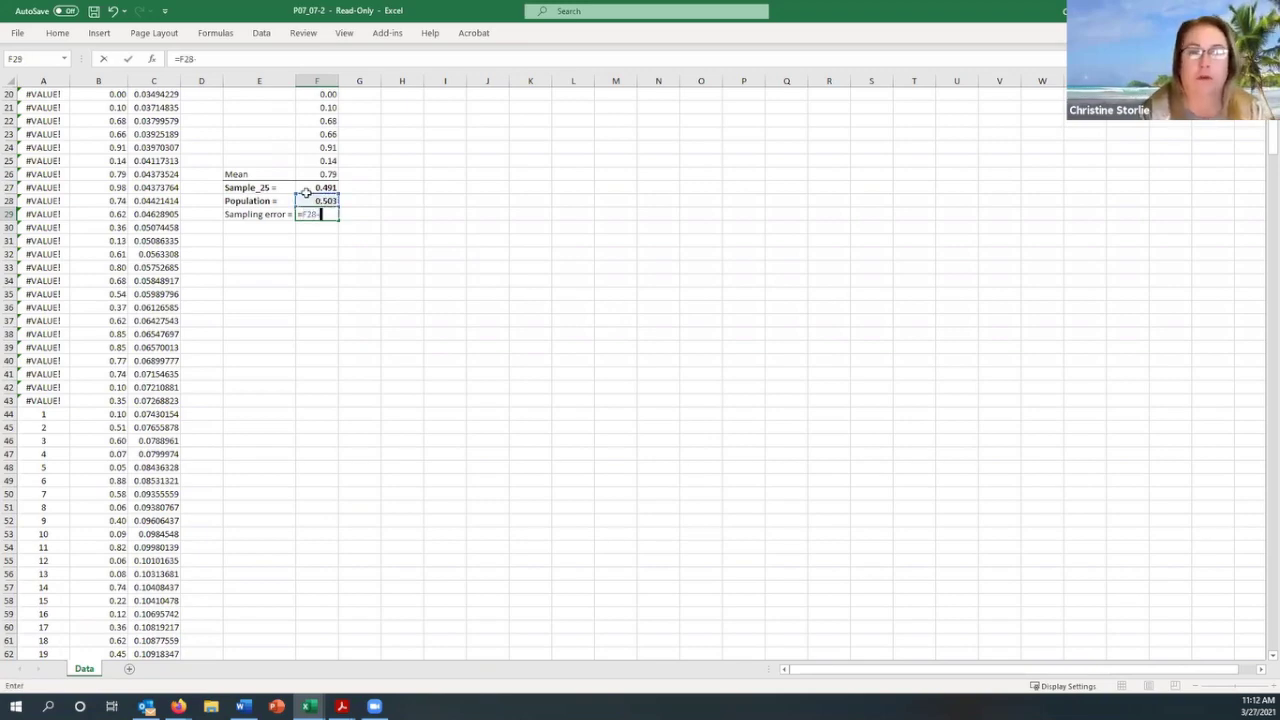
{"action": "key", "text": "Up"}
{"action": "key", "text": "Up"}
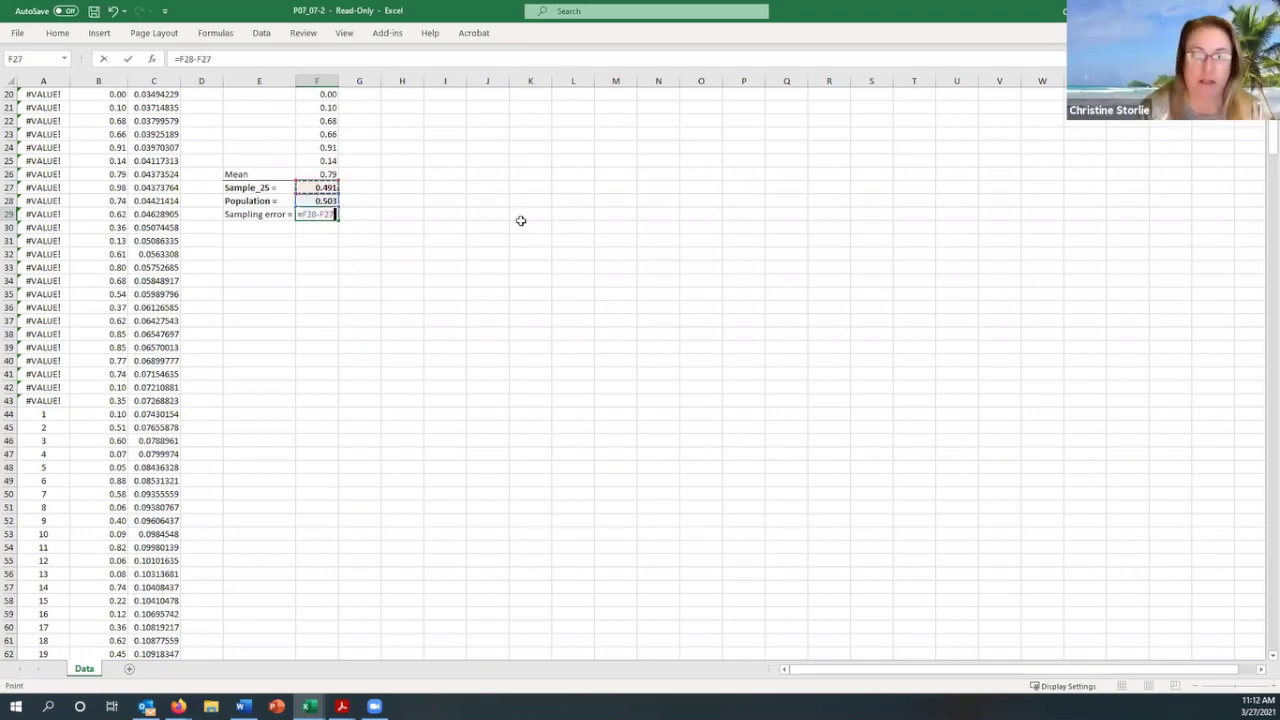
{"action": "key", "text": "Return"}
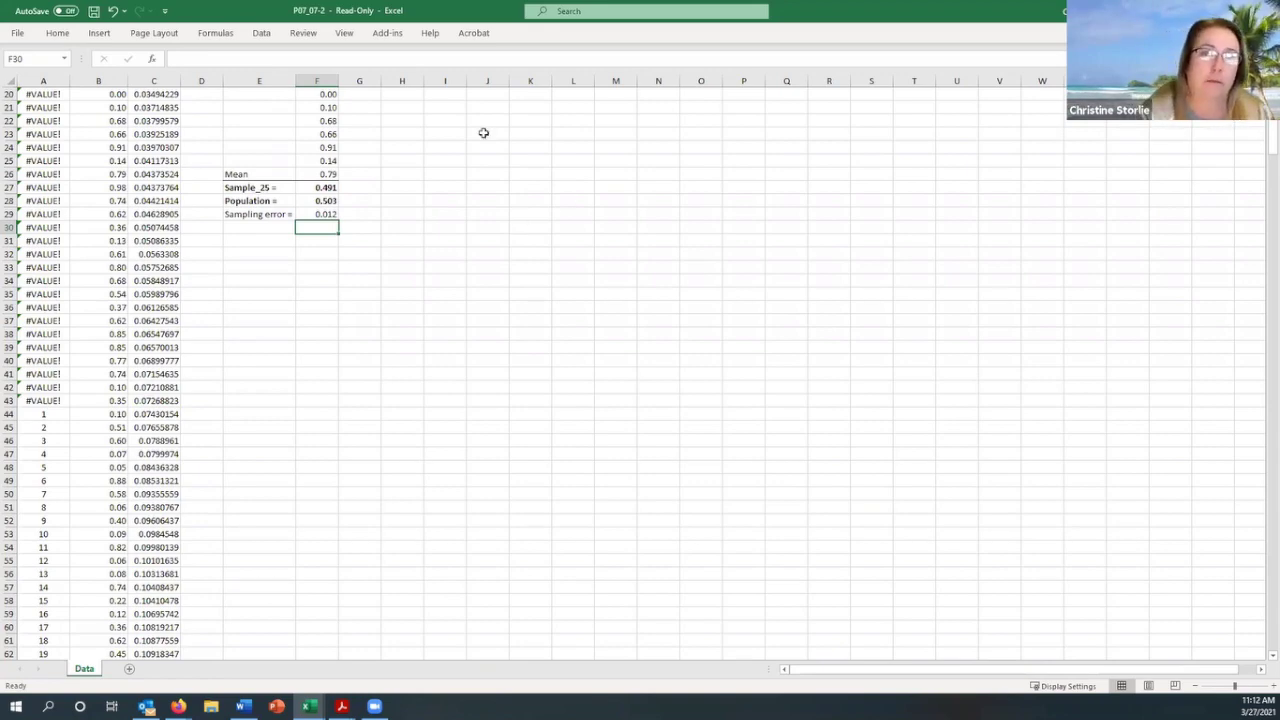
Watch how the lesson video sets up a Random_50 column in D and starts it with =RAND()
{"action": "scroll", "coordinate": [397, 205], "scroll_direction": "up", "scroll_amount": 1}
{"action": "scroll", "coordinate": [407, 215], "scroll_direction": "up", "scroll_amount": 5}
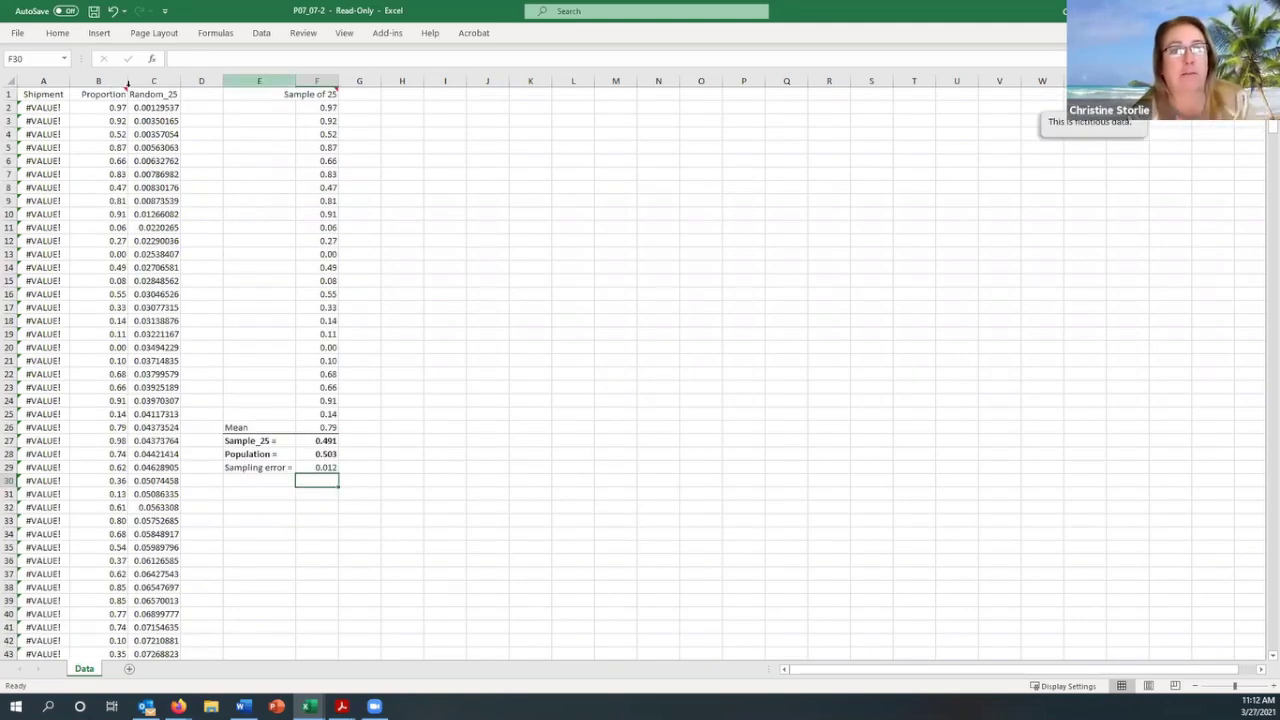
{"action": "left_click", "coordinate": [200, 94]}
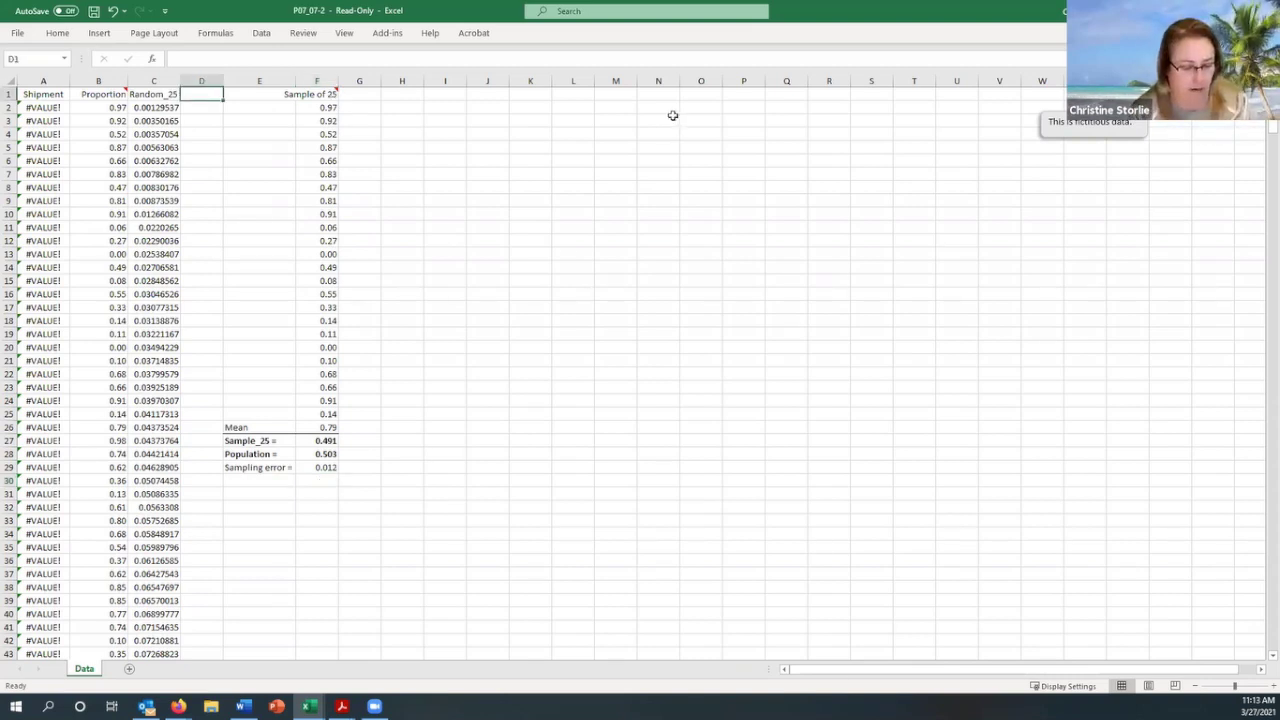
{"action": "type", "text": "Ran"}
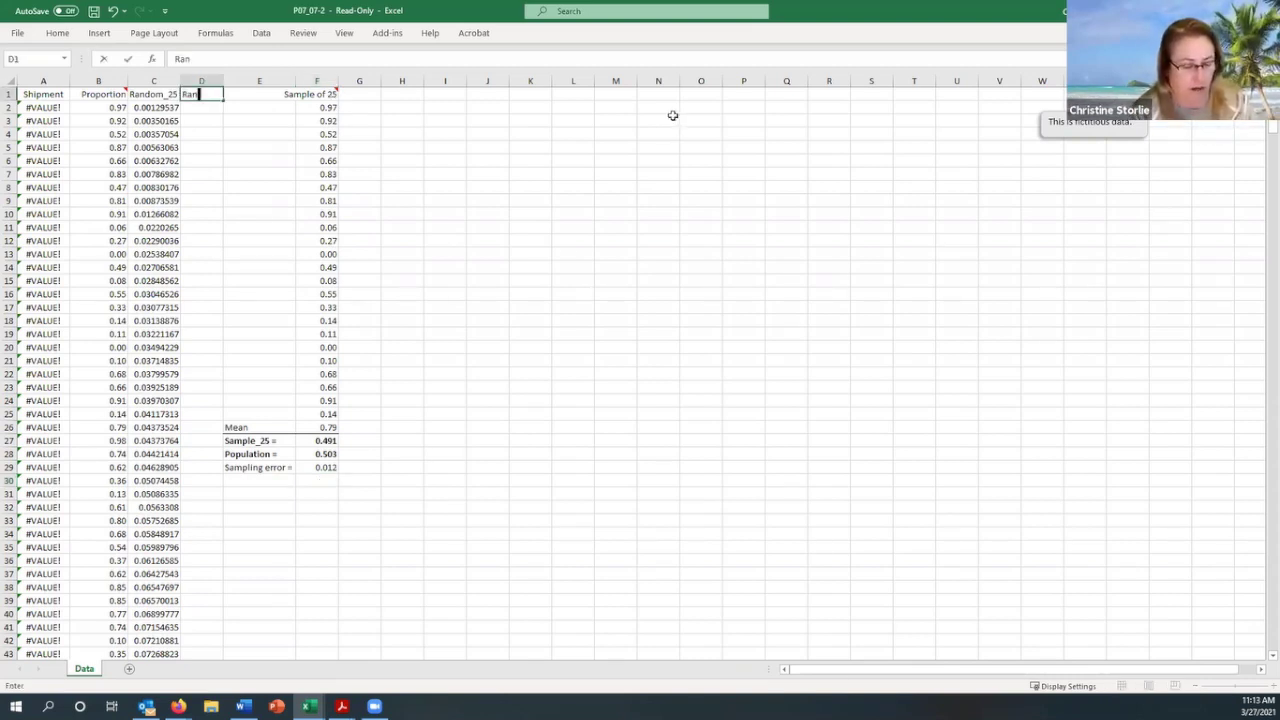
{"action": "type", "text": "dom_50"}
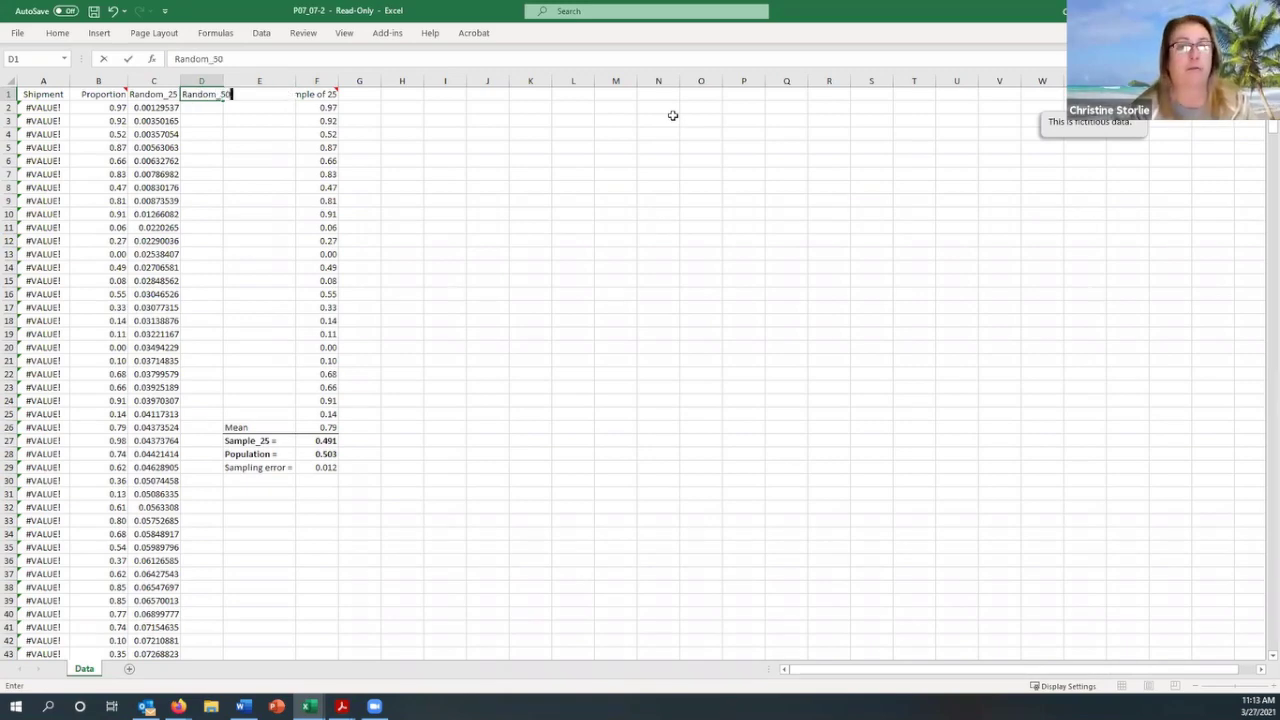
{"action": "key", "text": "Return"}
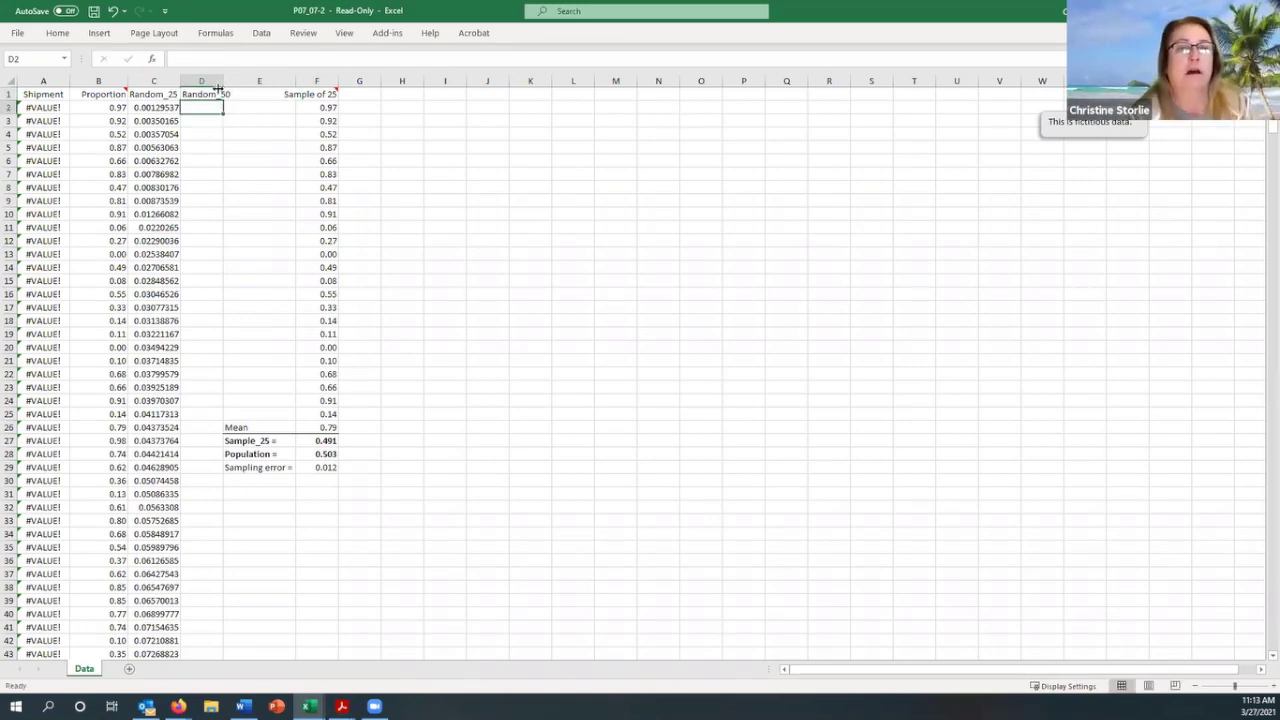
{"action": "left_click_drag", "start_coordinate": [222, 80], "coordinate": [222, 78]}
{"action": "left_click_drag", "start_coordinate": [222, 80], "coordinate": [233, 80]}
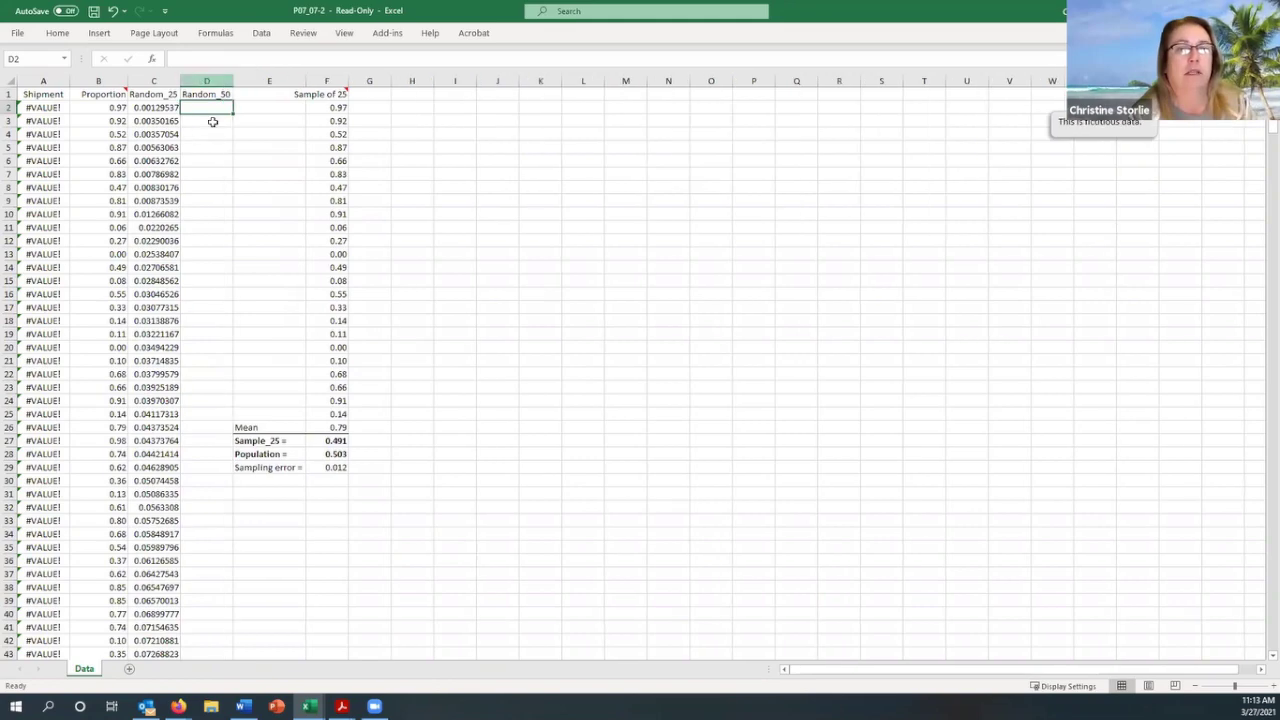
{"action": "type", "text": "="}
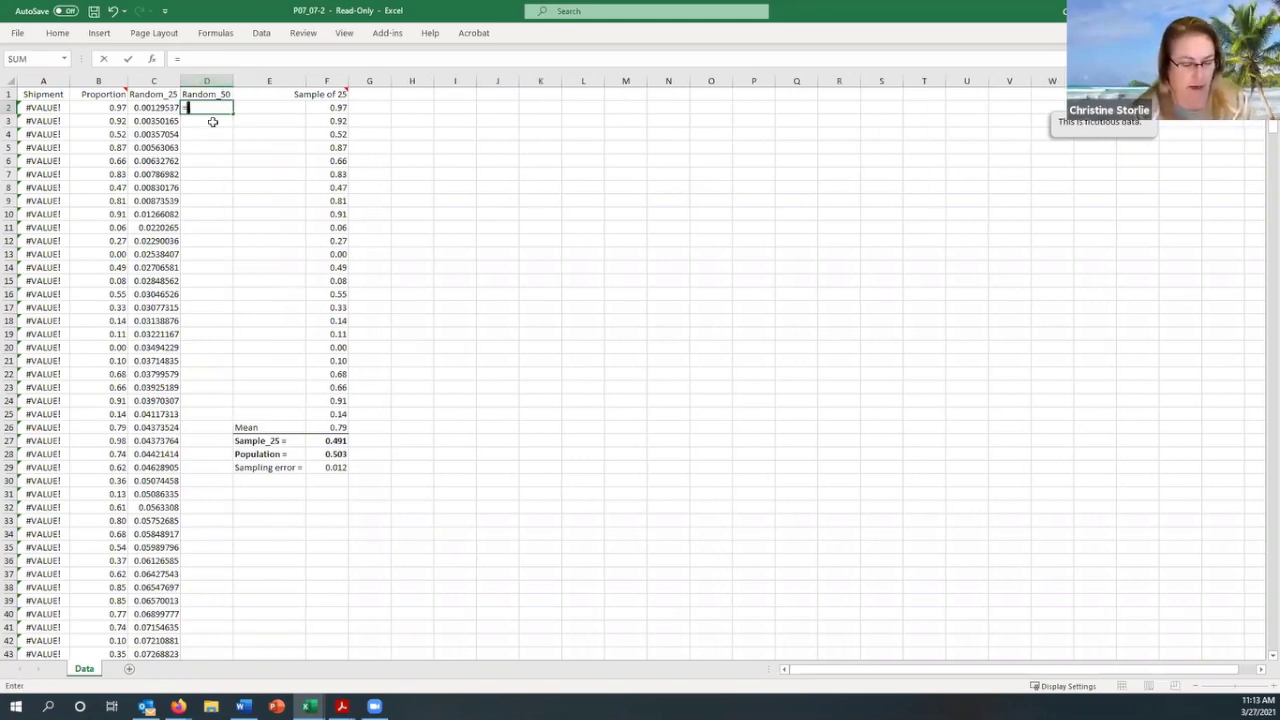
{"action": "type", "text": "rand"}
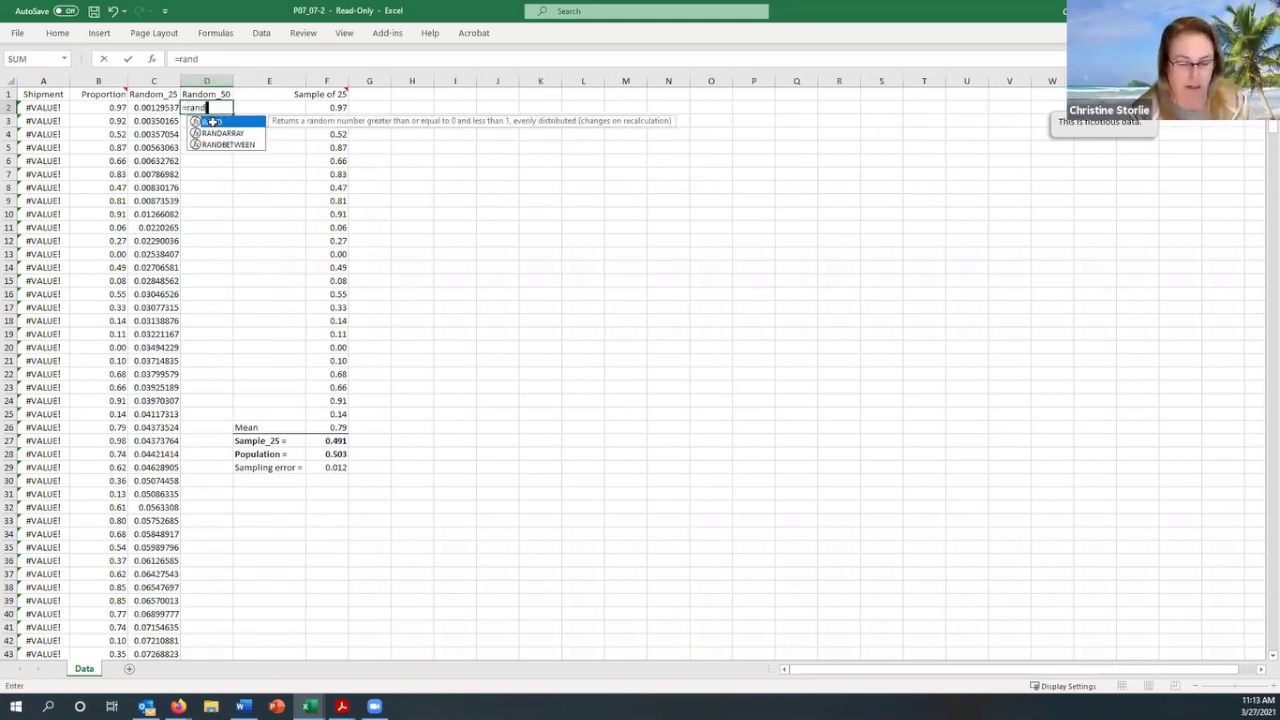
{"action": "type", "text": "()"}
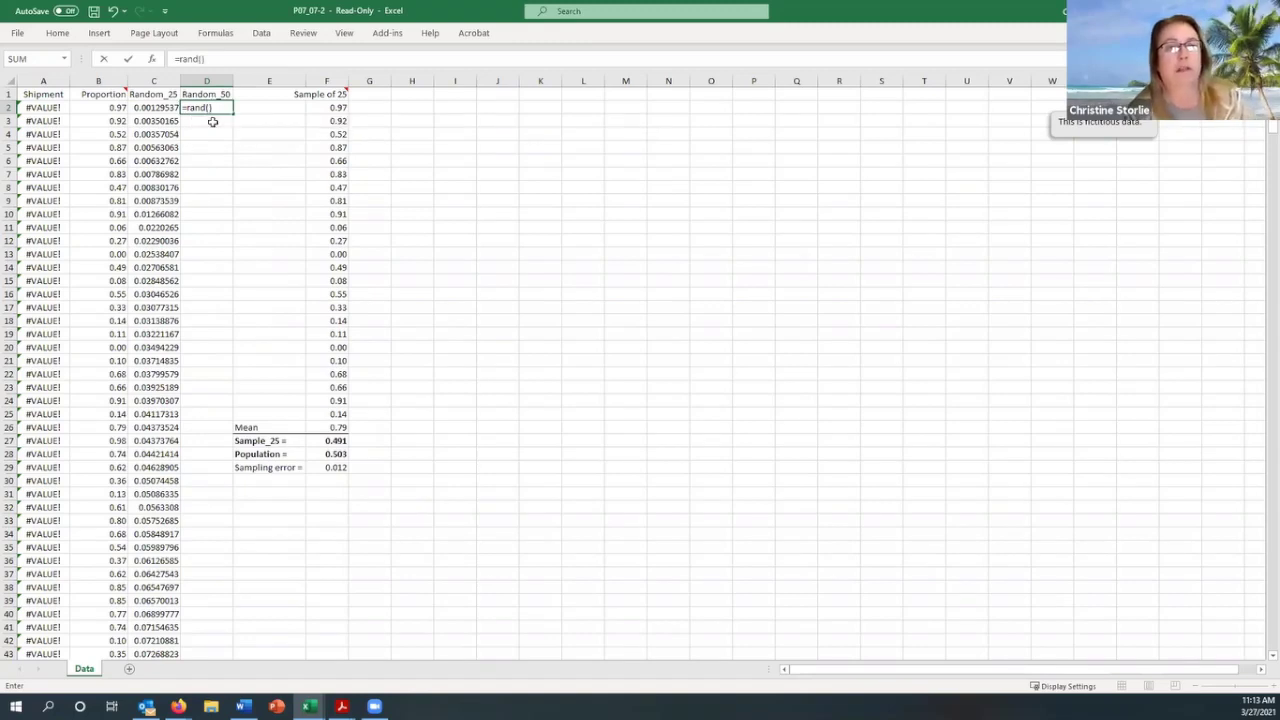
{"action": "key", "text": "ctrl+Return"}
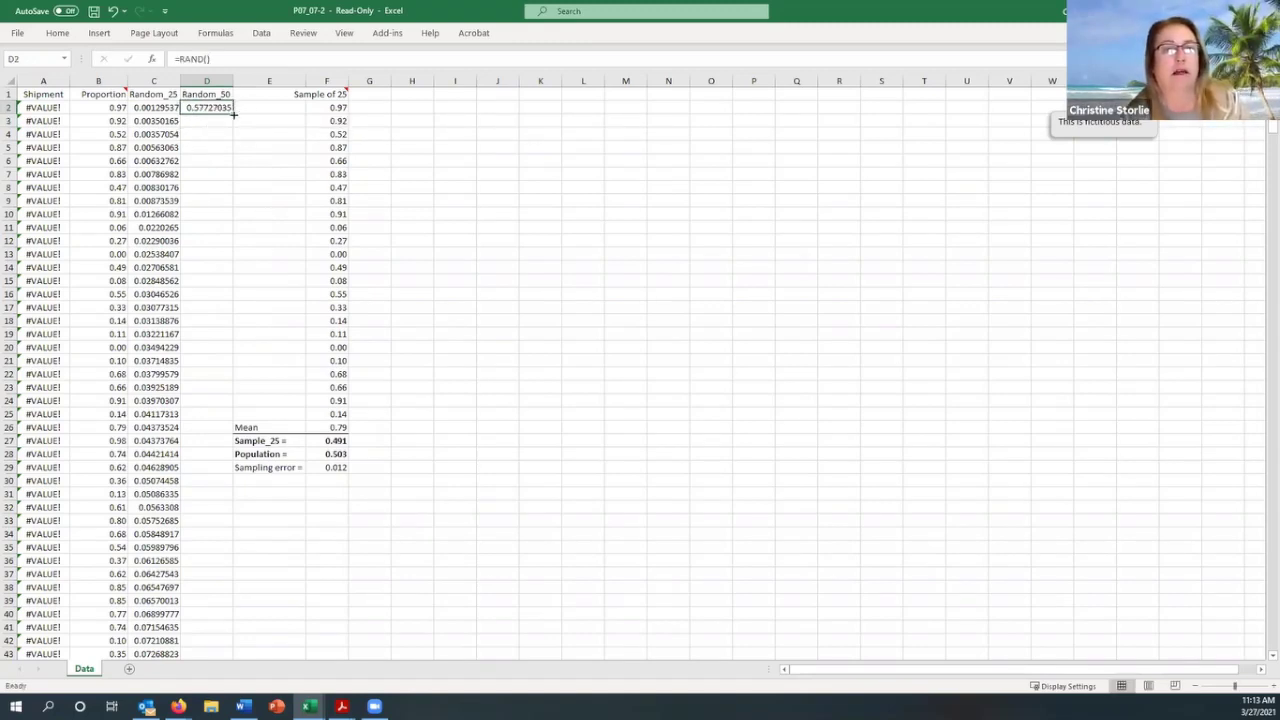
Pause the lesson video, leave full screen, and read problem 7's parts a to d in the VitalSource textbook
{"action": "left_click", "coordinate": [254, 309]}
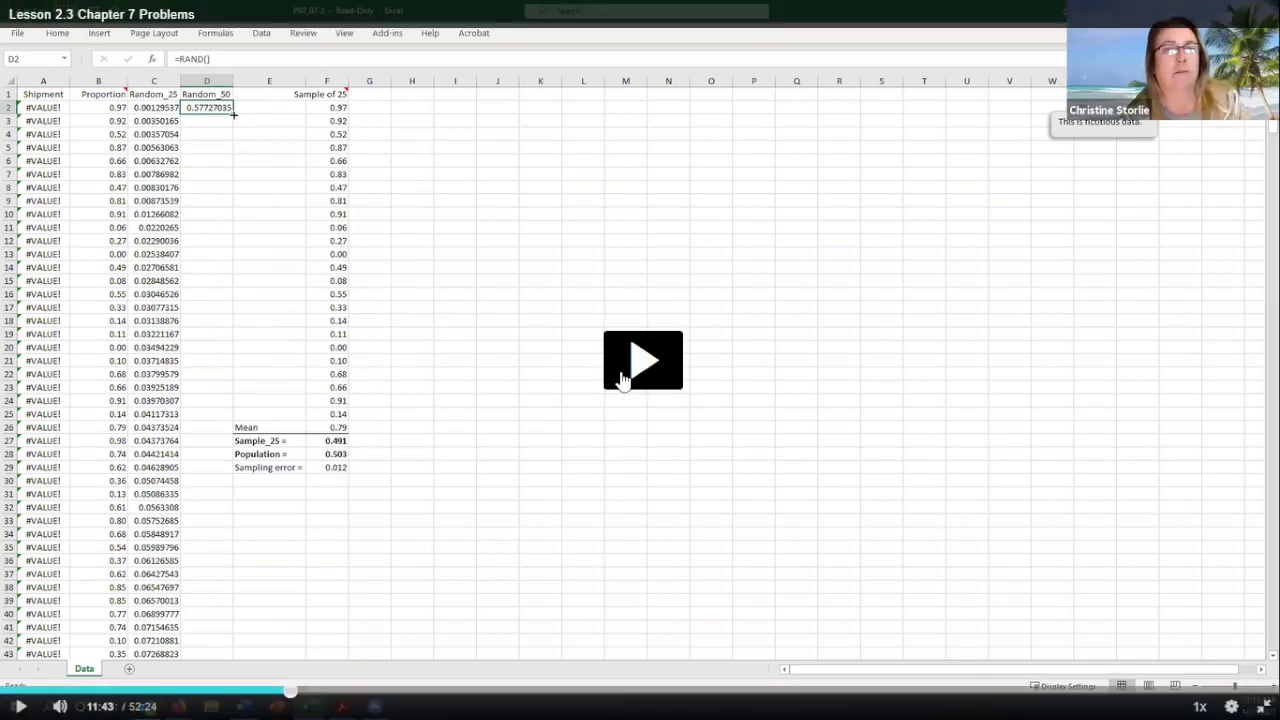
{"action": "key", "text": "Escape"}
{"action": "left_click", "coordinate": [800, 14]}
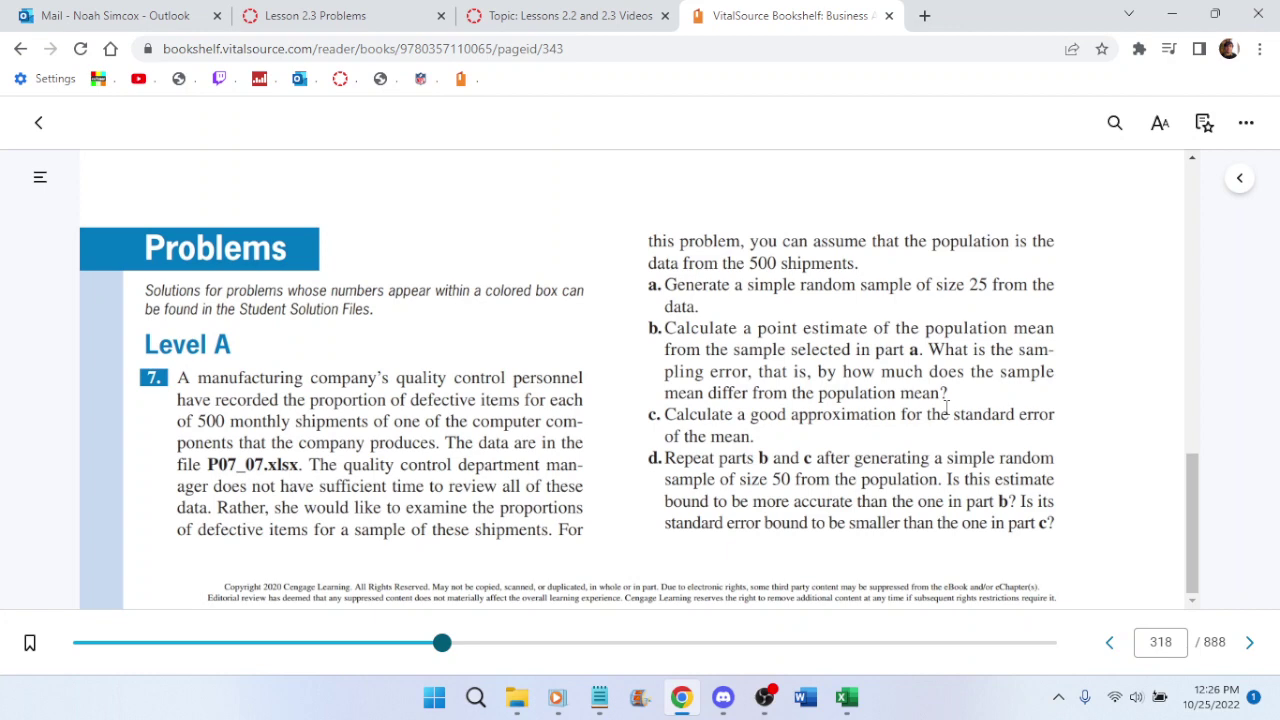
Switch to P07_07.xlsx in Excel and enter the heading Random_50 in D1
{"action": "left_click", "coordinate": [846, 697]}
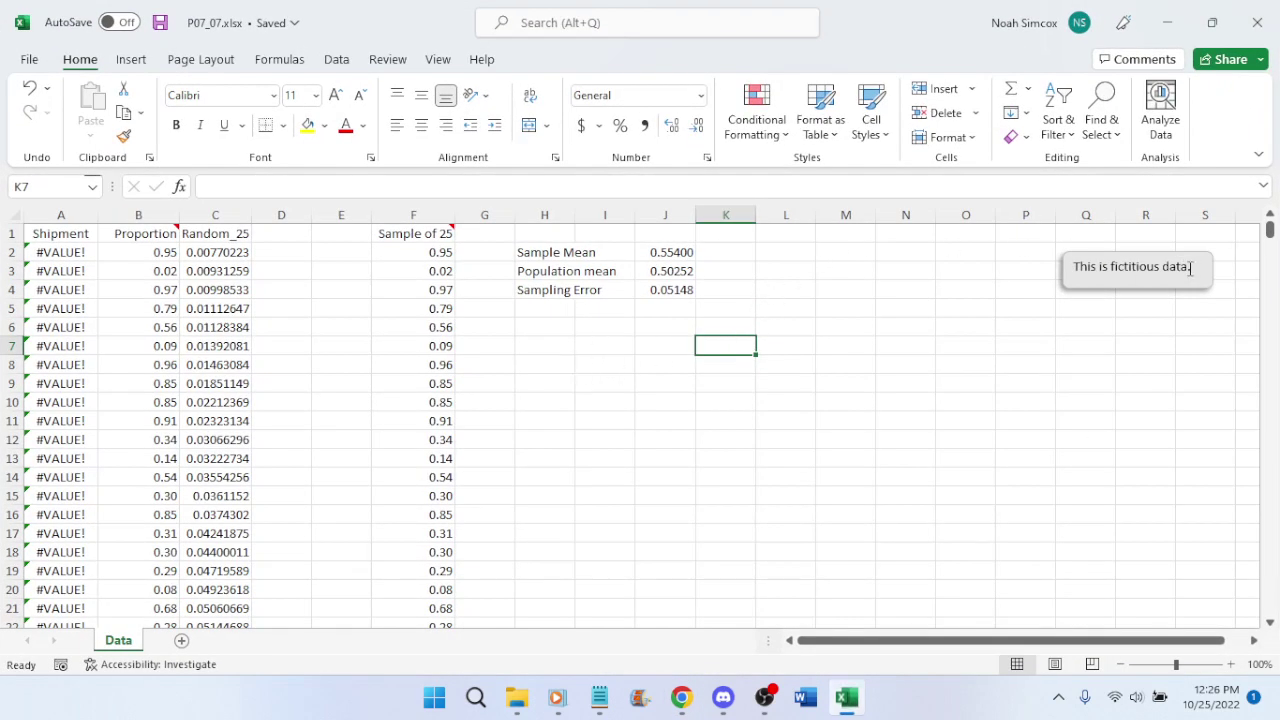
{"action": "left_click", "coordinate": [273, 232]}
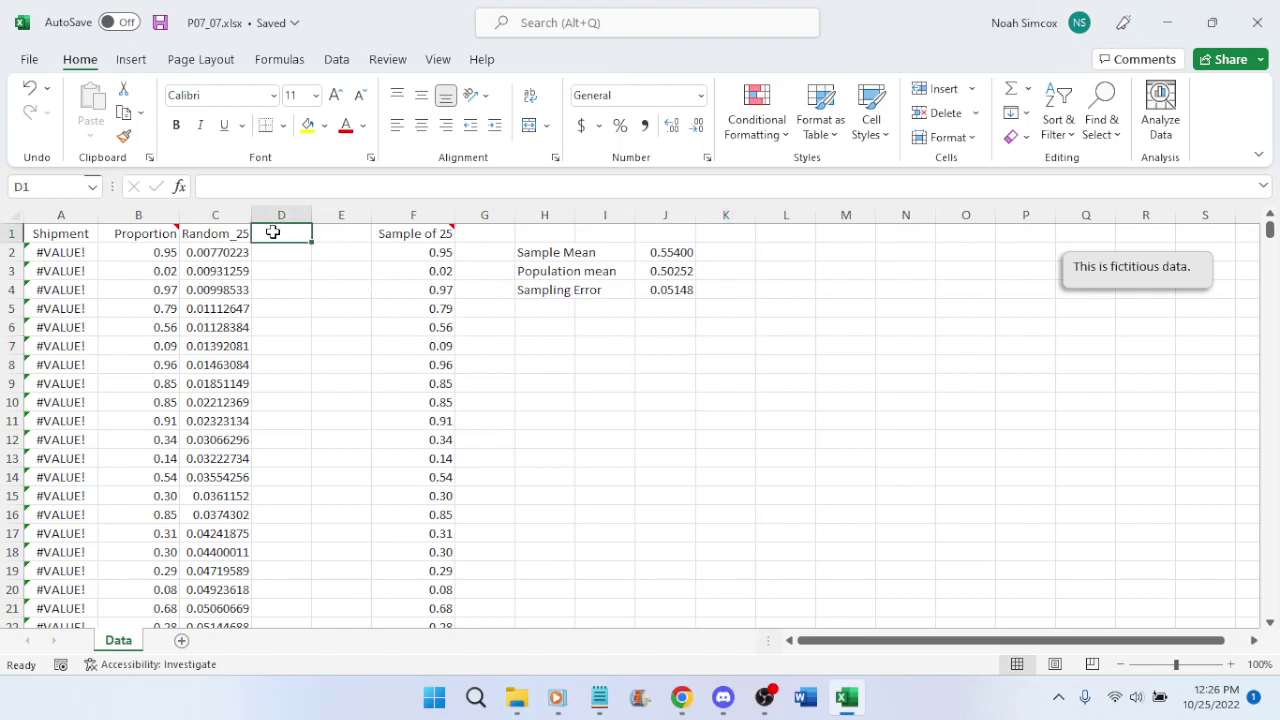
{"action": "type", "text": "Random"}
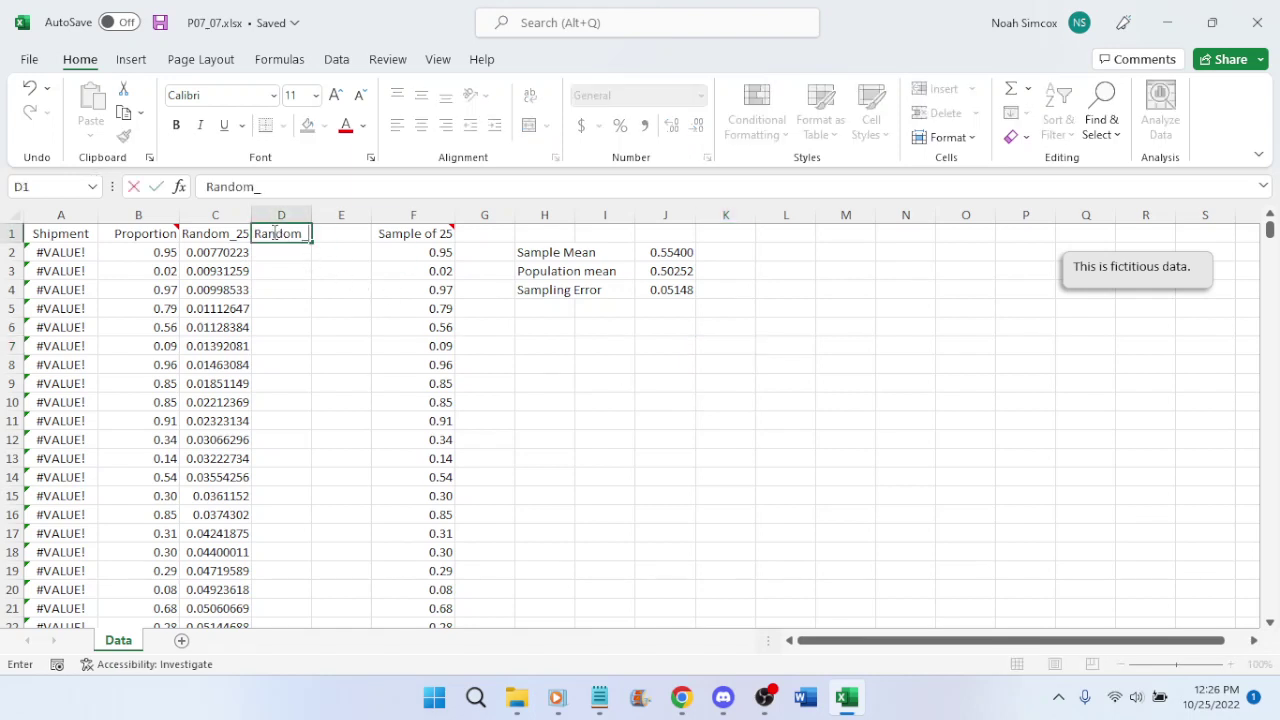
{"action": "type", "text": "_50"}
{"action": "key", "text": "Return"}
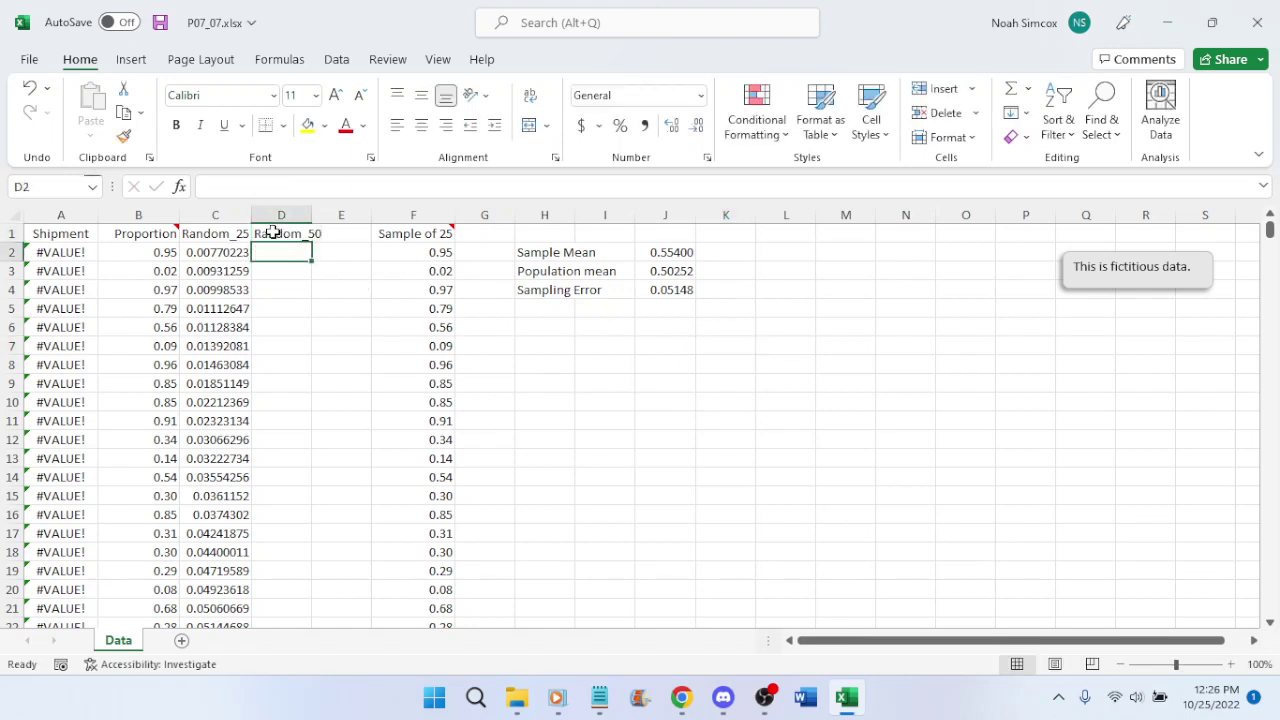
Widen column D to fit its heading, save the workbook, and switch back to Chrome
{"action": "left_click_drag", "start_coordinate": [311, 214], "coordinate": [327, 213]}
{"action": "key", "text": "ctrl+s"}
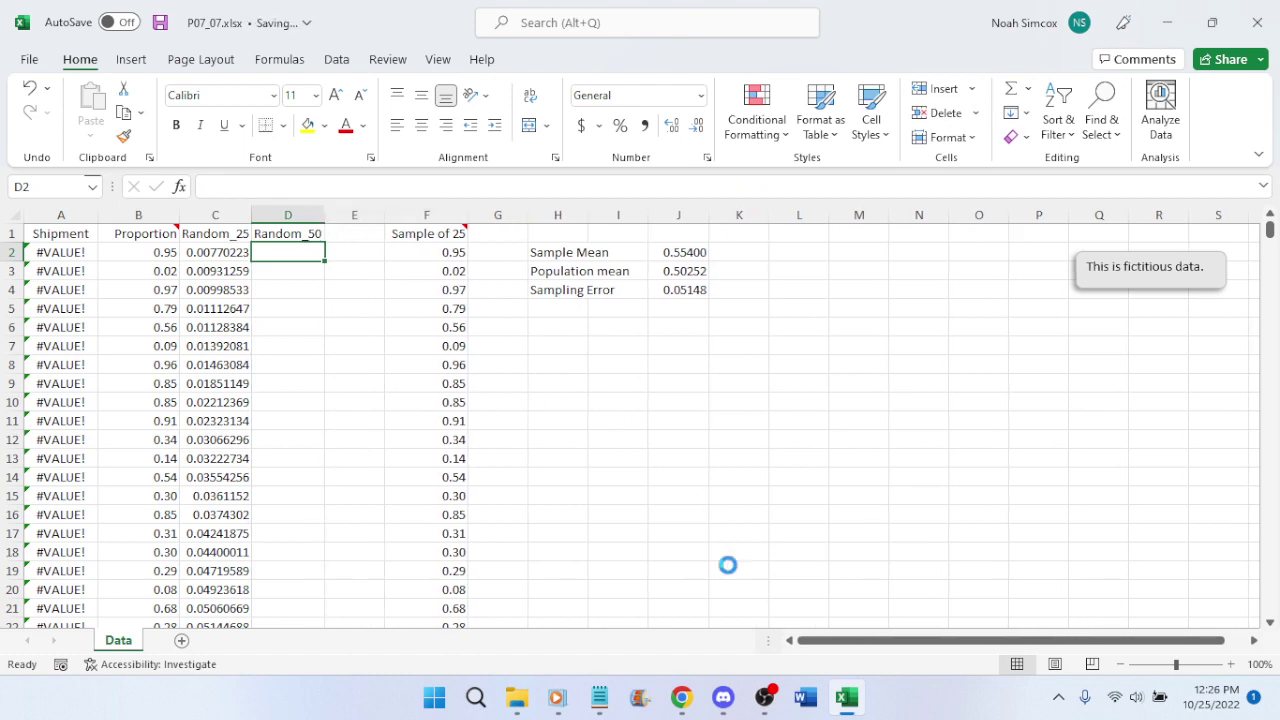
{"action": "left_click", "coordinate": [683, 700]}
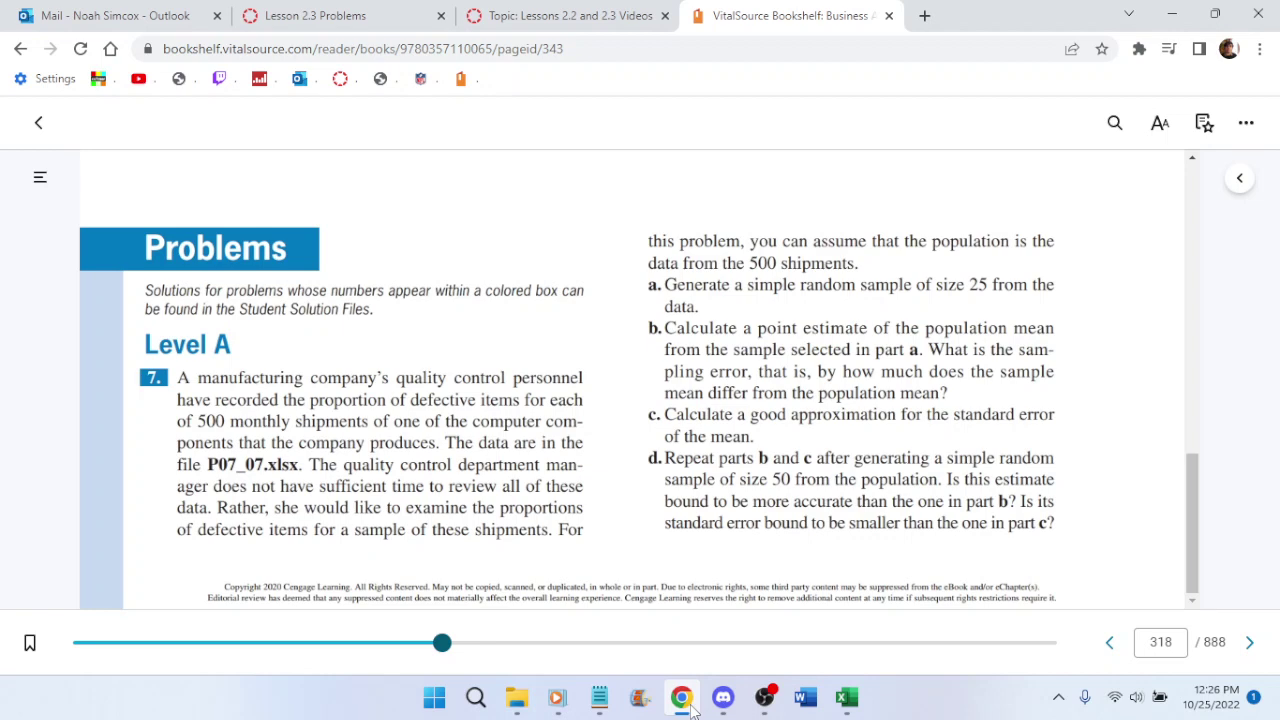
Switch to P07_07.xlsx in Excel, enter =RAND() in D2 and fill it down the Random_50 column
{"action": "left_click", "coordinate": [690, 706]}
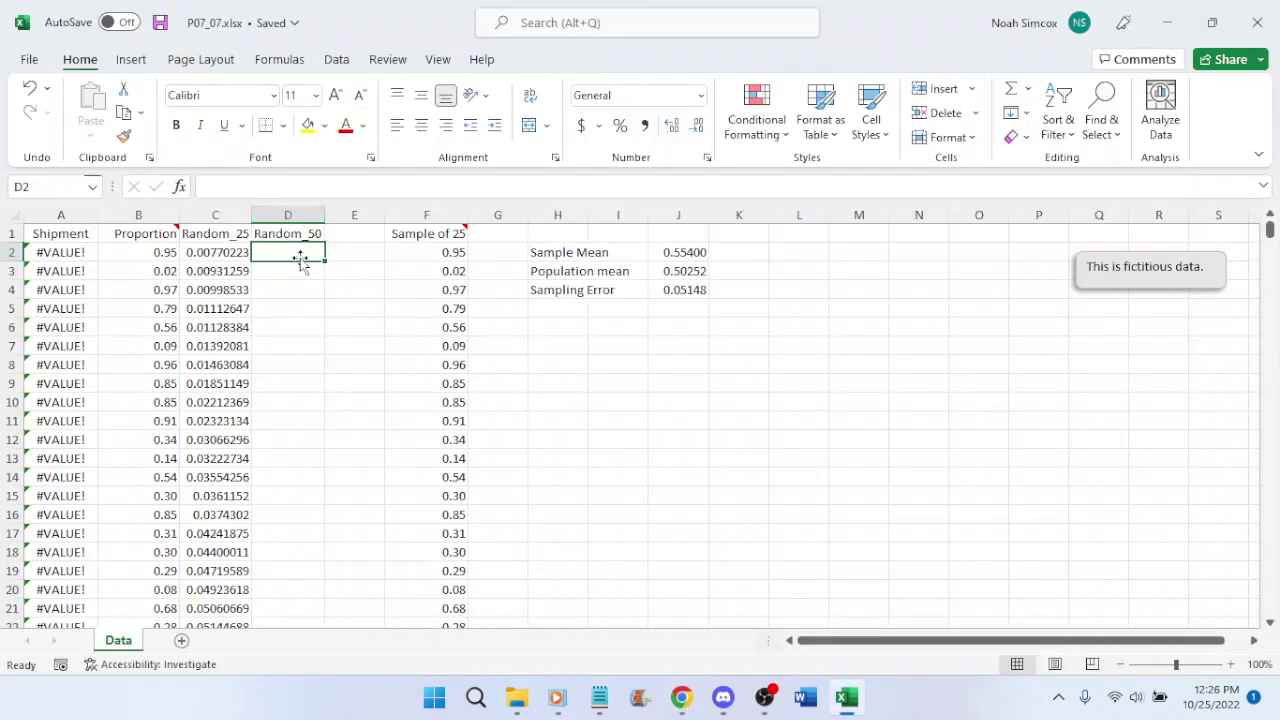
{"action": "type", "text": "=rand()"}
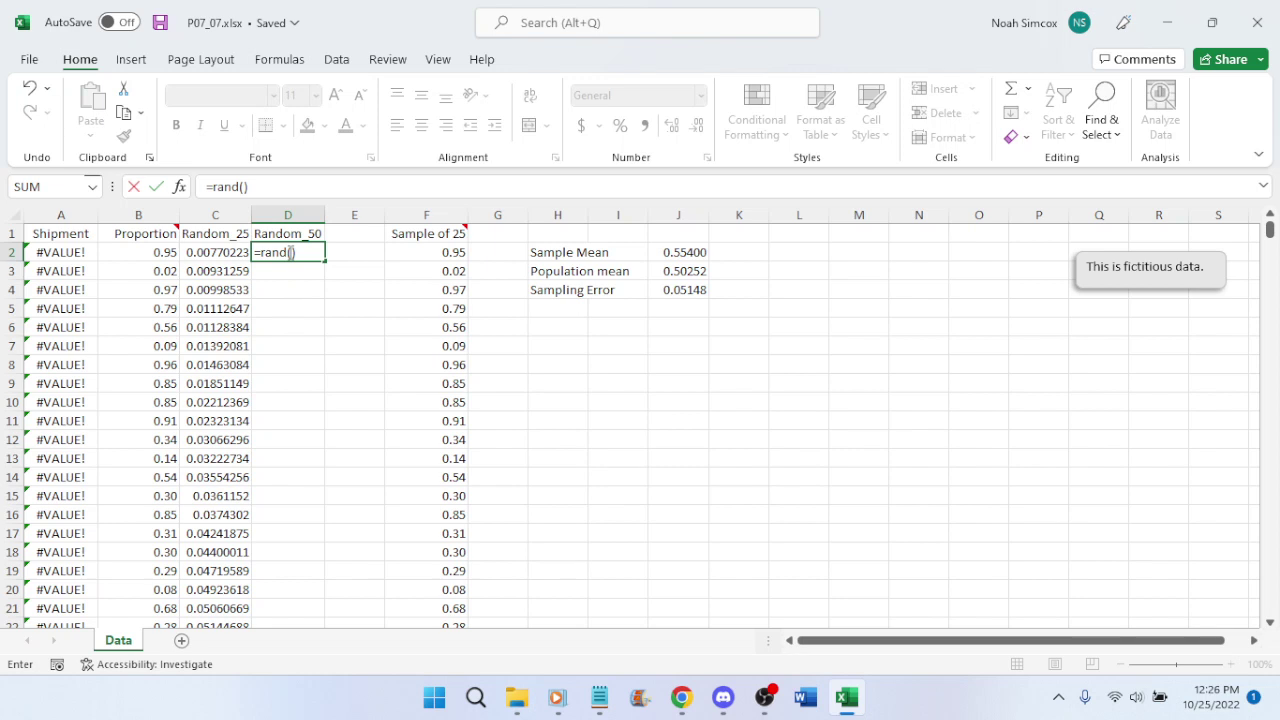
{"action": "key", "text": "Return"}
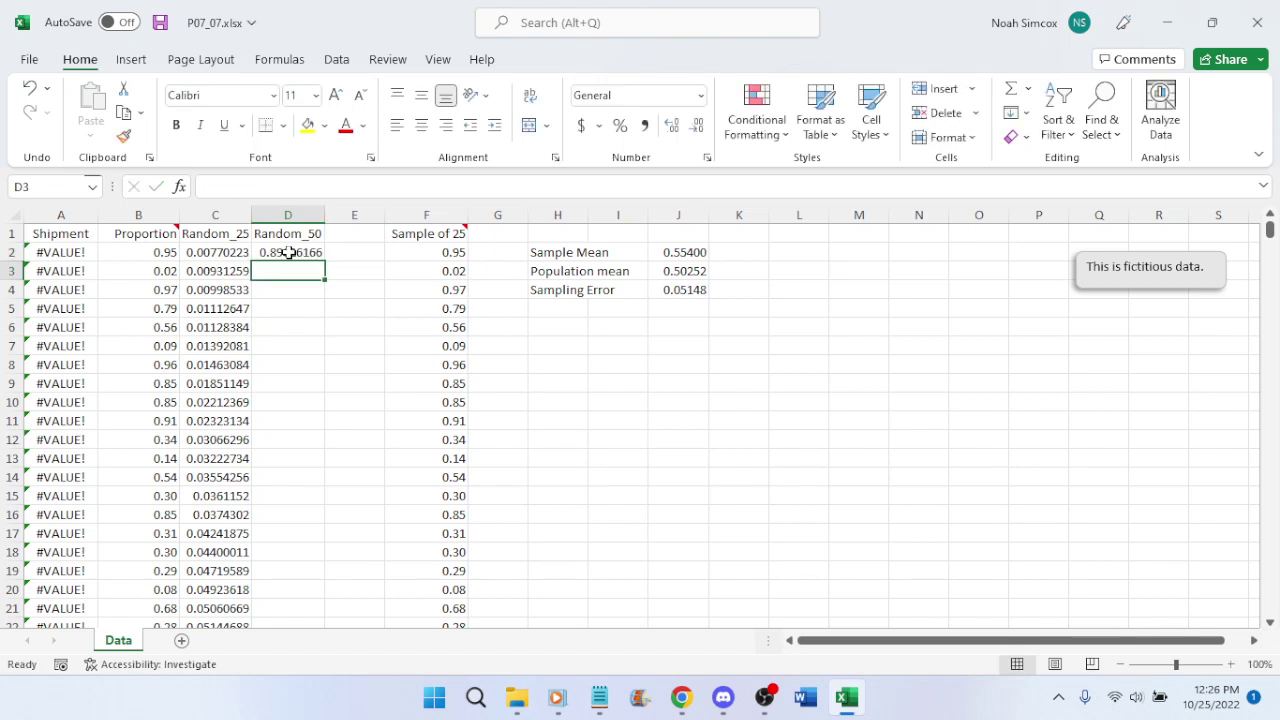
{"action": "left_click", "coordinate": [288, 253]}
{"action": "double_click", "coordinate": [324, 261]}
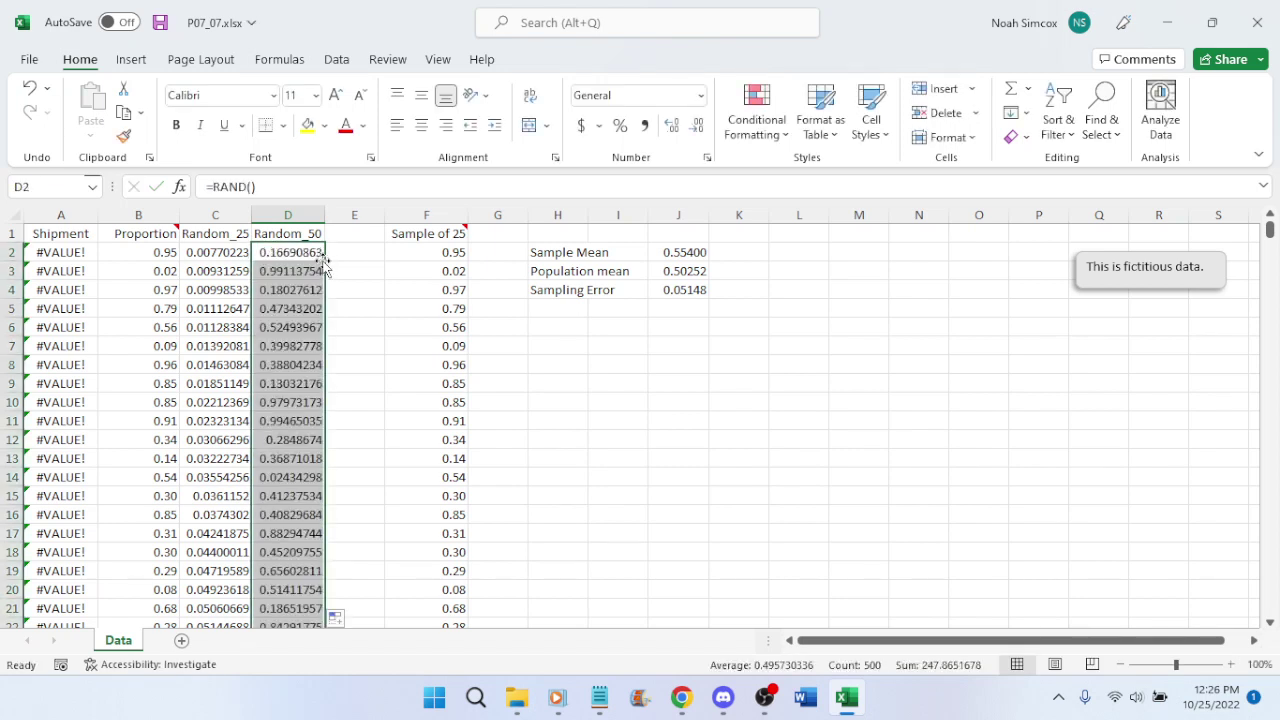
Replace the RAND formulas in the Random_50 column with their fixed values
{"action": "key", "text": "ctrl+c"}
{"action": "right_click", "coordinate": [318, 290]}
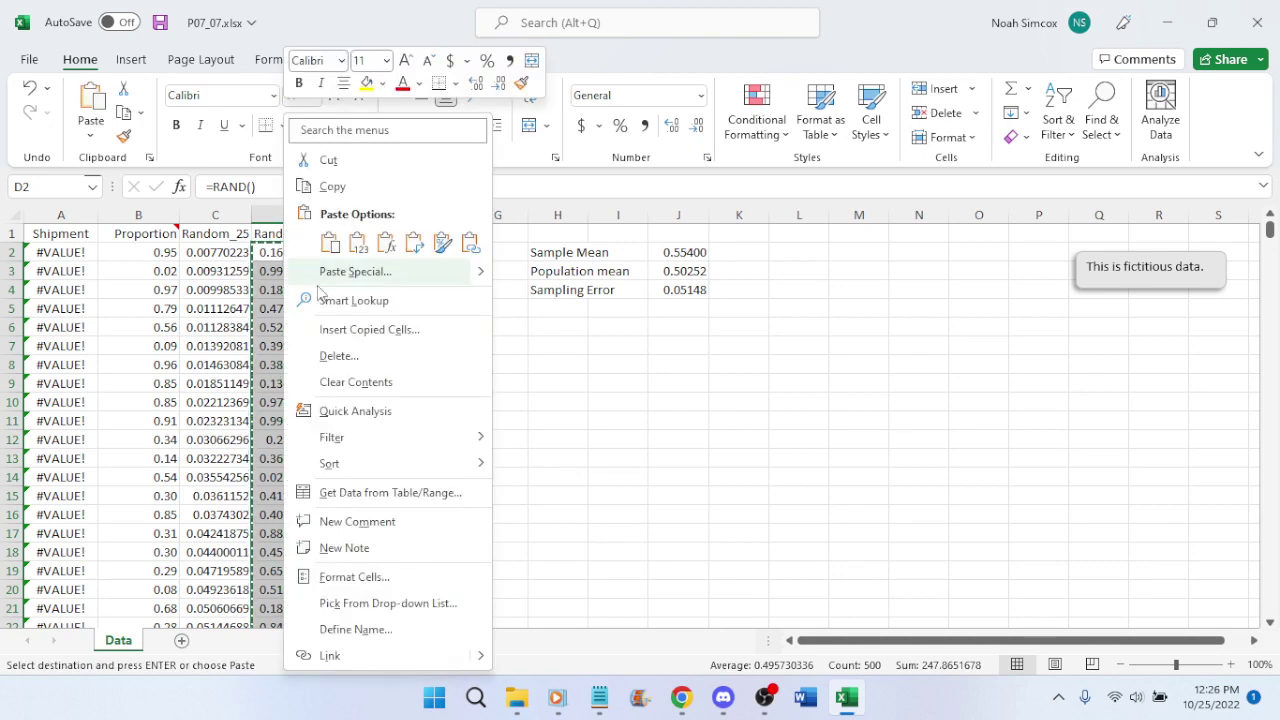
{"action": "left_click", "coordinate": [358, 242]}
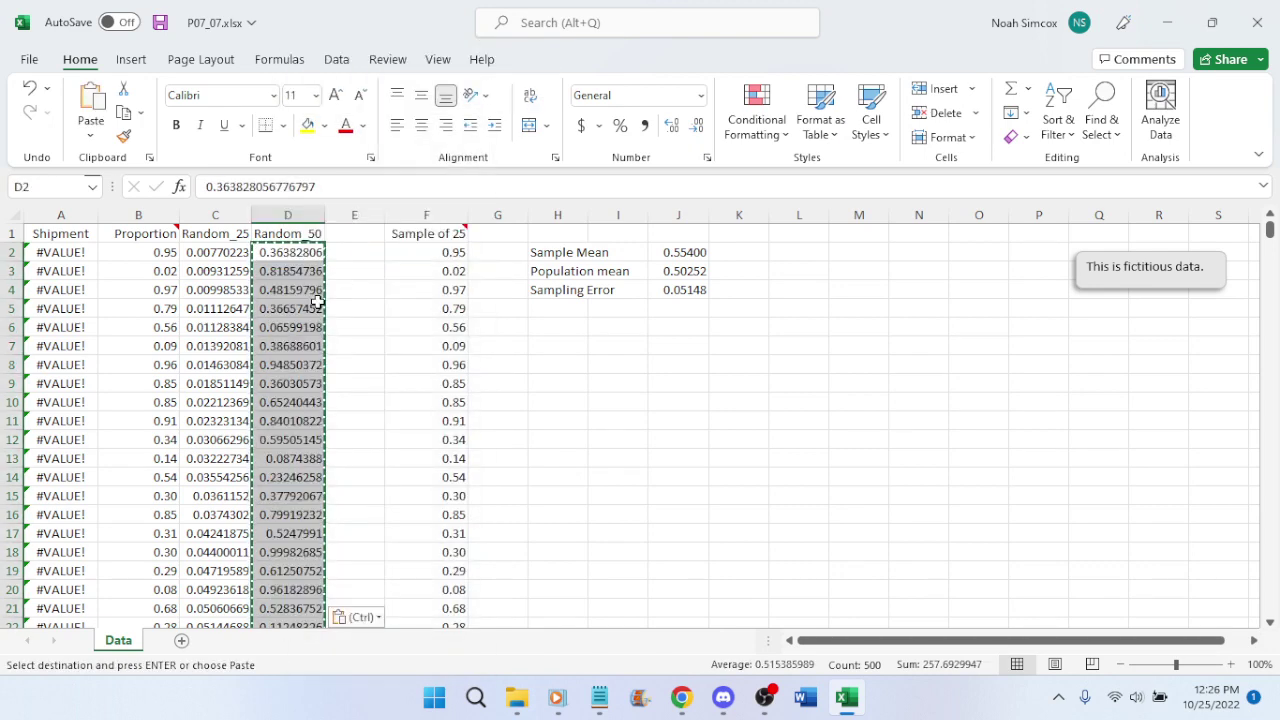
{"action": "left_click", "coordinate": [1043, 147]}
{"action": "left_click", "coordinate": [961, 260]}
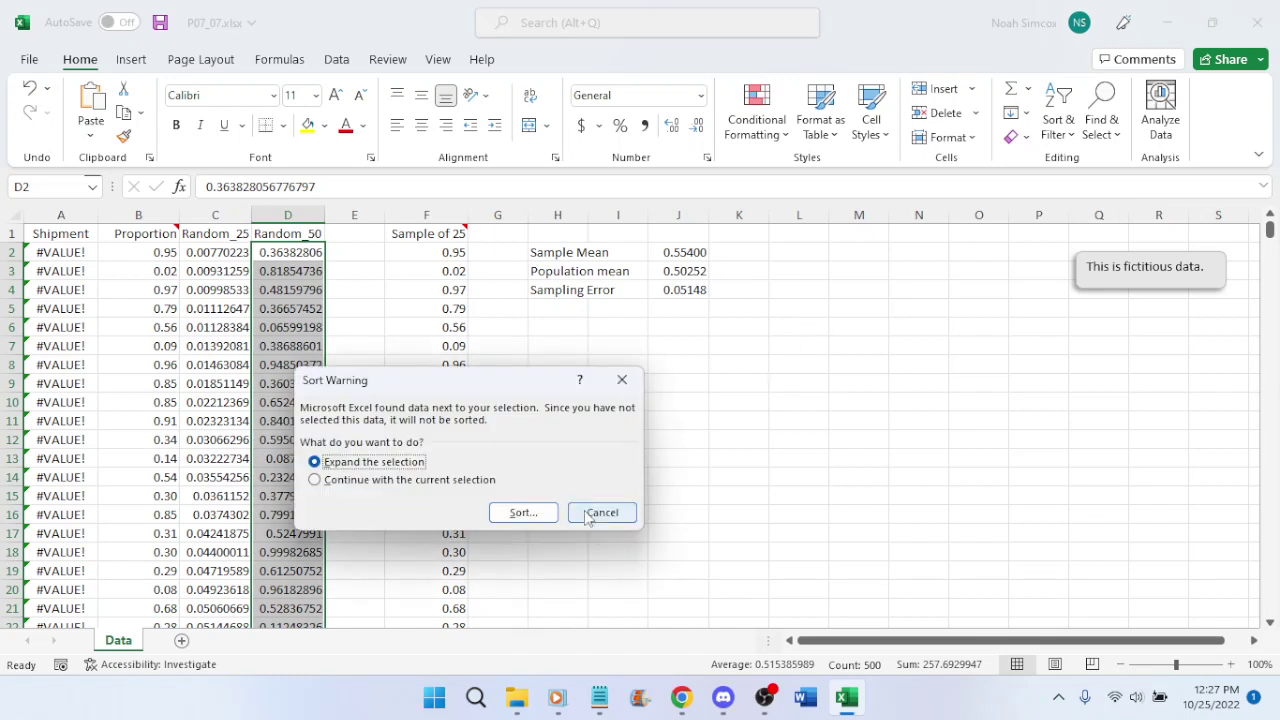
{"action": "left_click", "coordinate": [612, 514]}
Sort the data in columns A to D by Random_50 from smallest to largest
{"action": "left_click", "coordinate": [280, 258]}
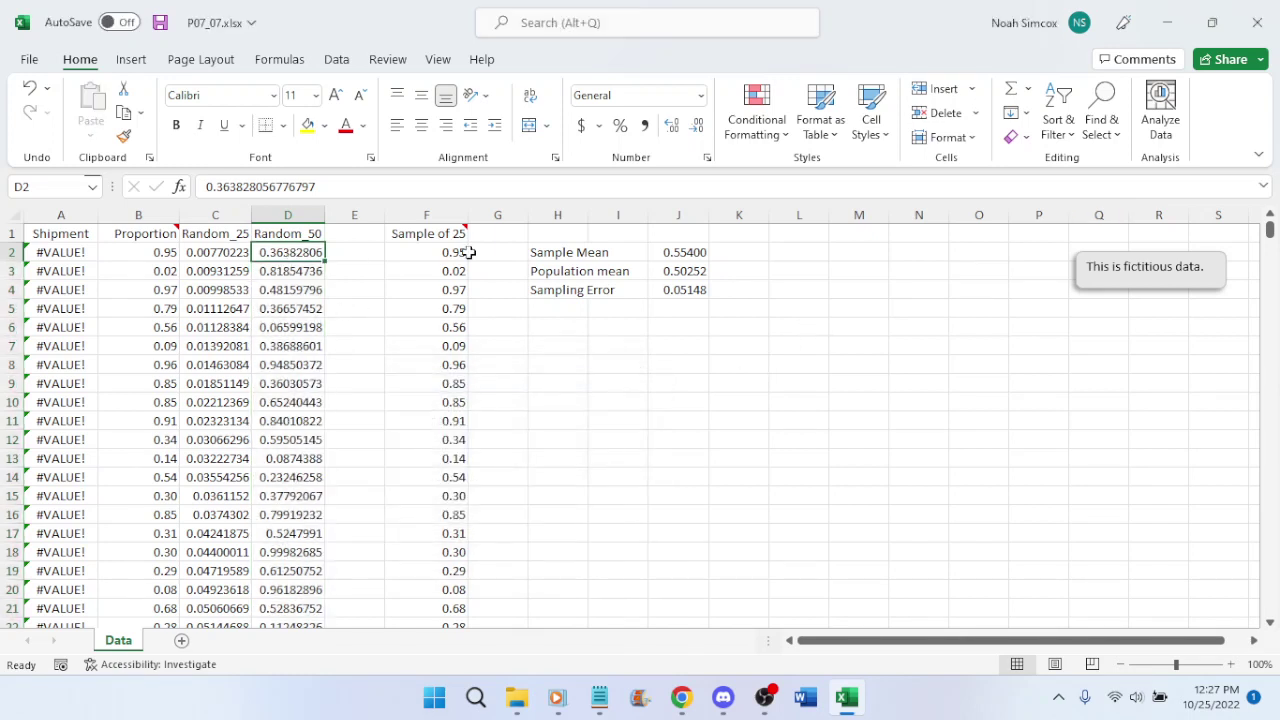
{"action": "left_click", "coordinate": [1068, 141]}
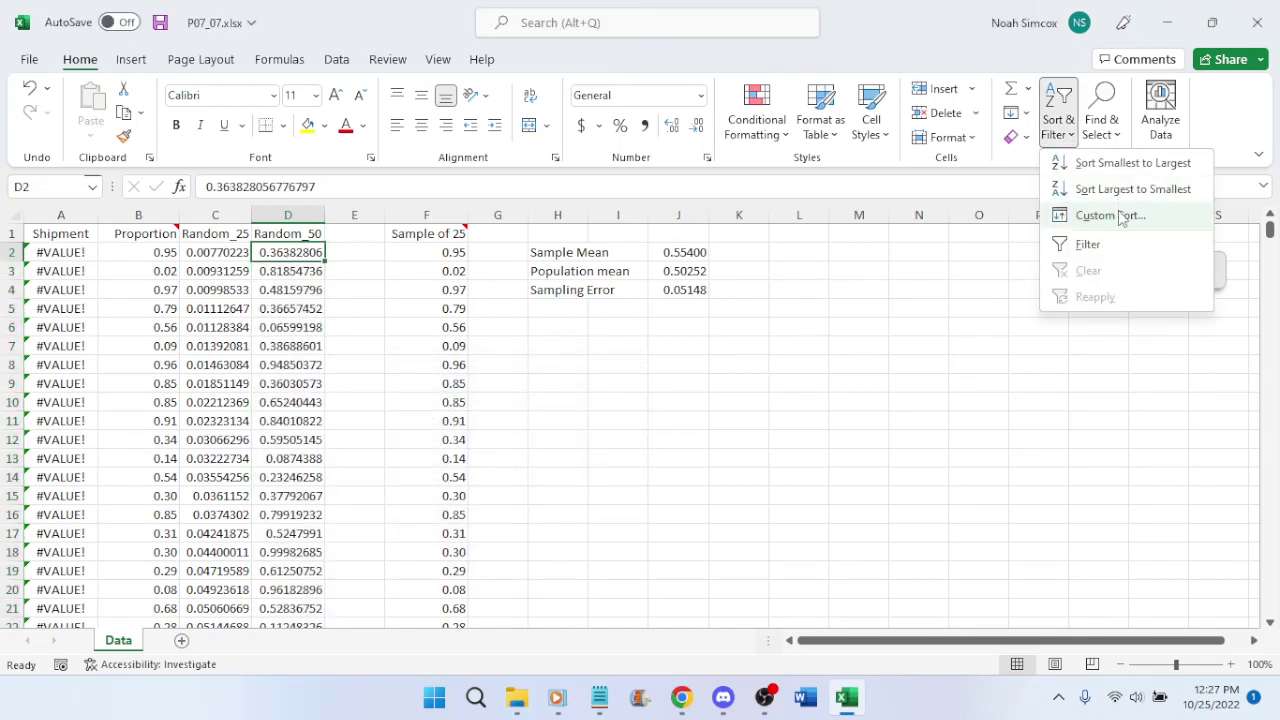
{"action": "left_click", "coordinate": [1110, 217]}
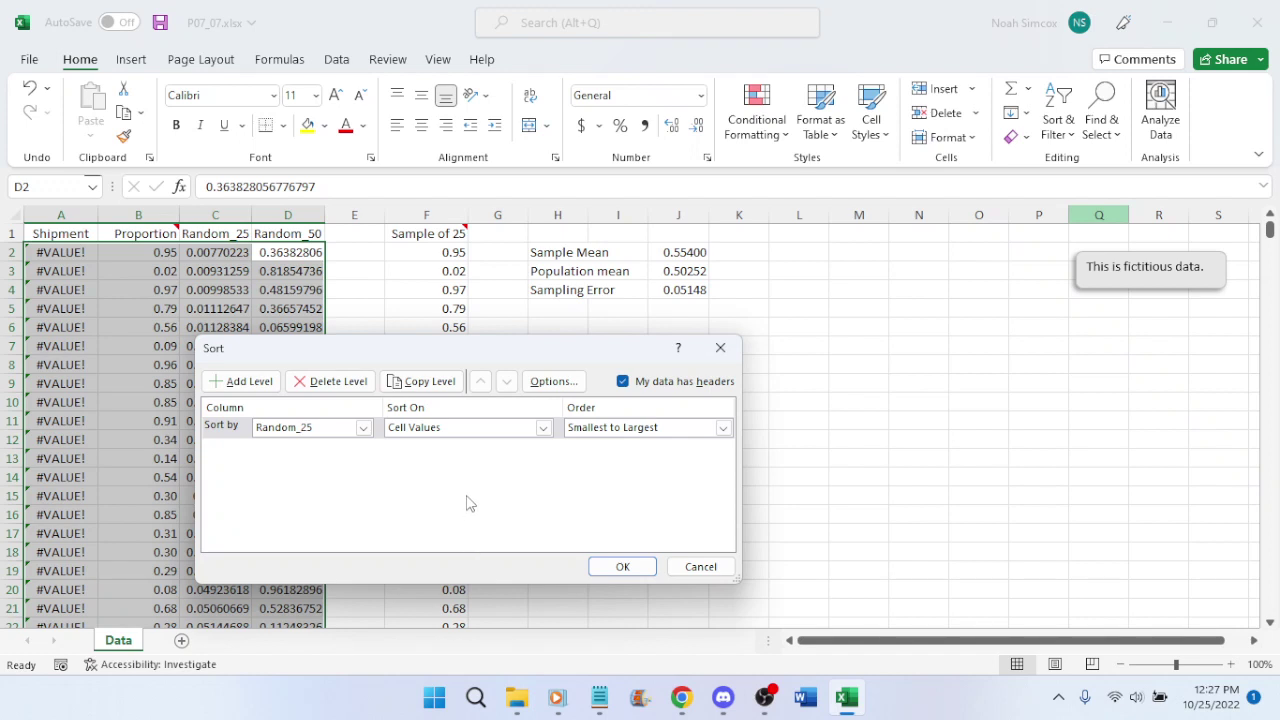
{"action": "left_click", "coordinate": [364, 428]}
{"action": "left_click", "coordinate": [300, 481]}
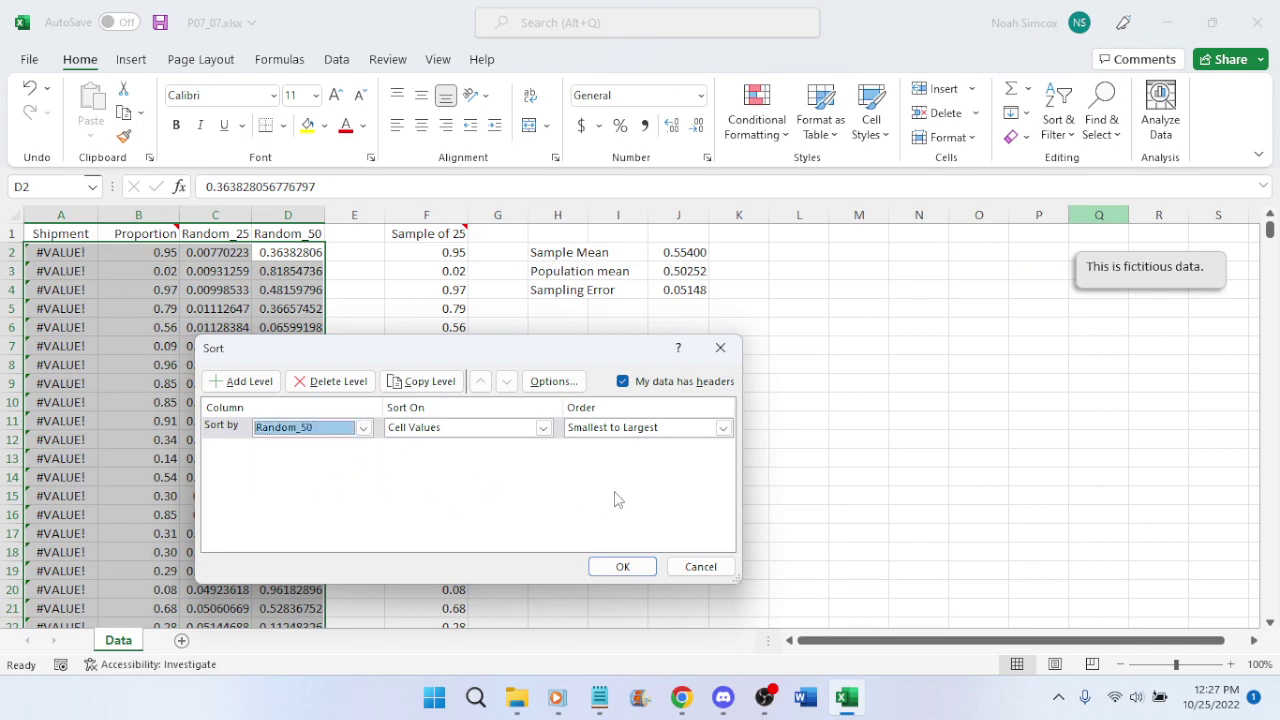
{"action": "left_click", "coordinate": [619, 567]}
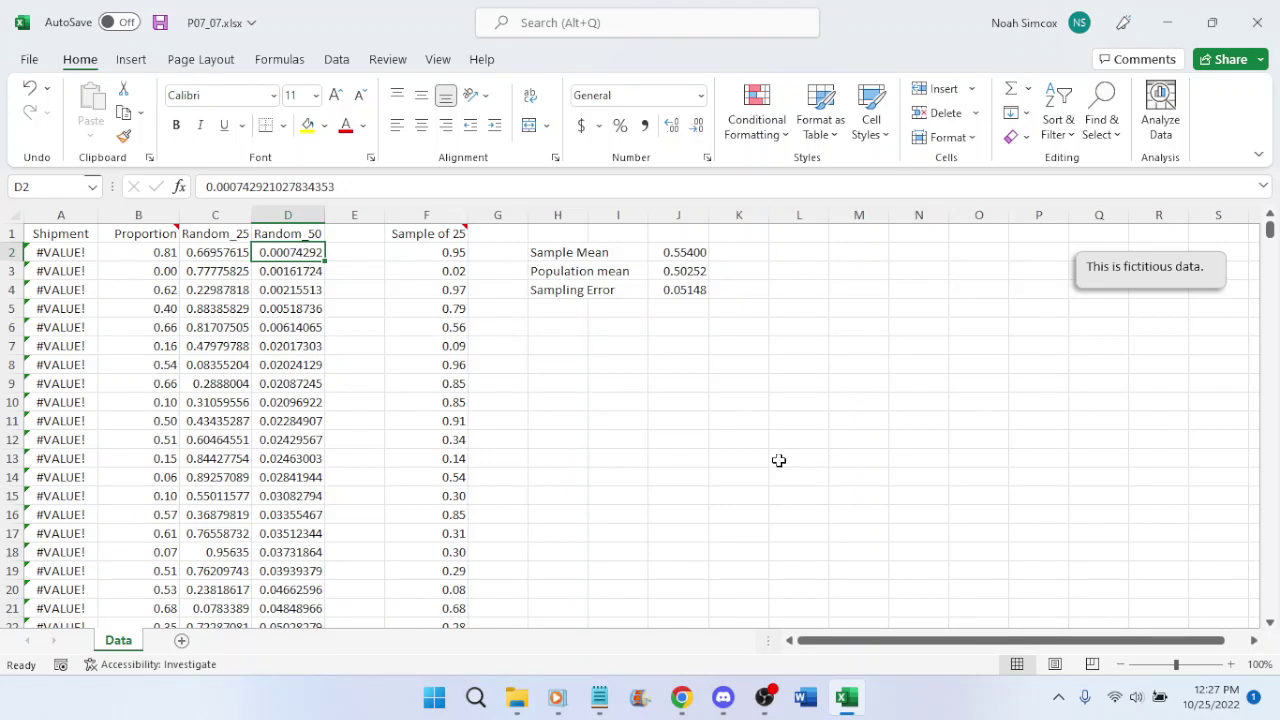
Undo the sort and the Random_50 values, and redo them up to the sorted data
{"action": "key", "text": "ctrl+z"}
{"action": "key", "text": "ctrl+z"}
{"action": "key", "text": "ctrl+c"}
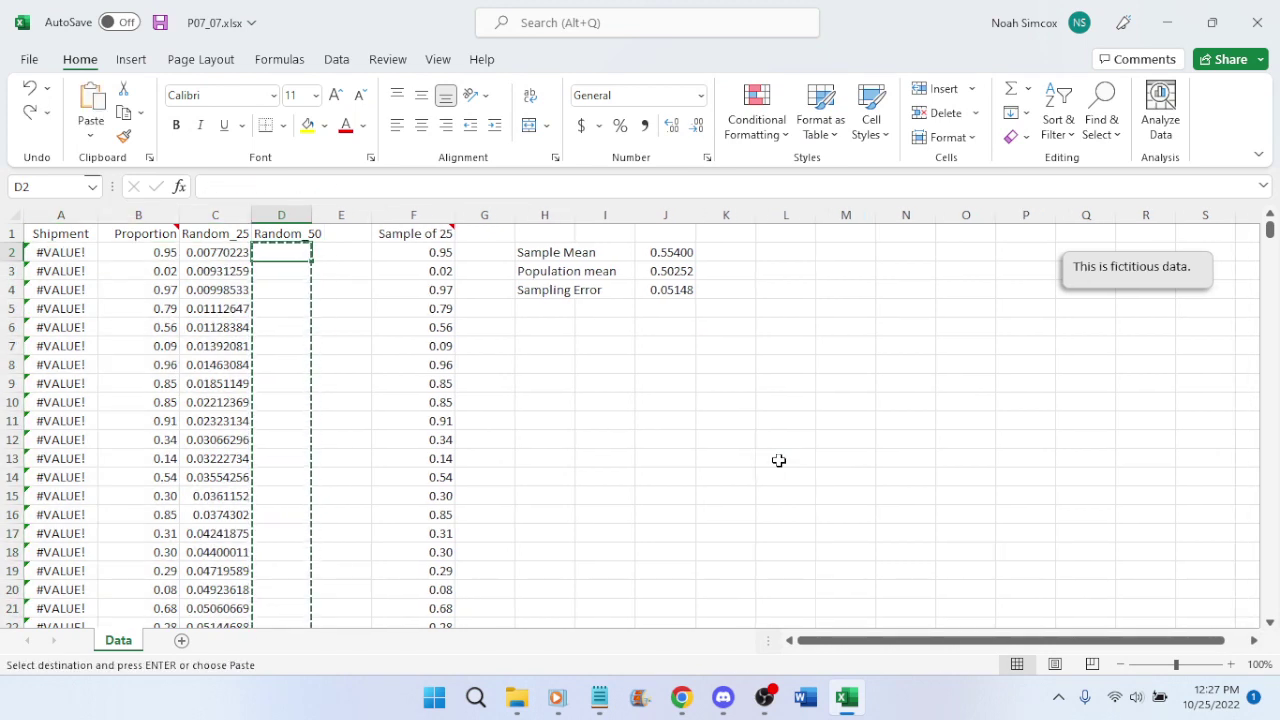
{"action": "left_click", "coordinate": [31, 116]}
{"action": "left_click", "coordinate": [31, 116]}
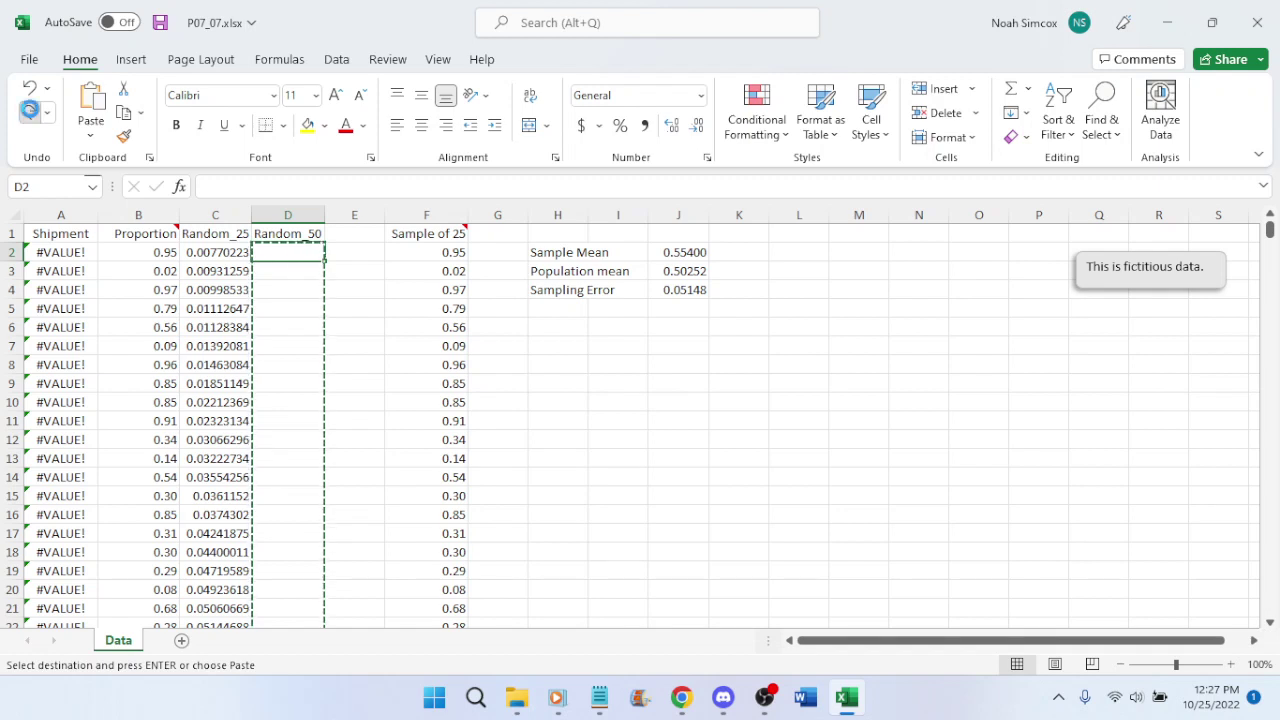
{"action": "left_click", "coordinate": [31, 116]}
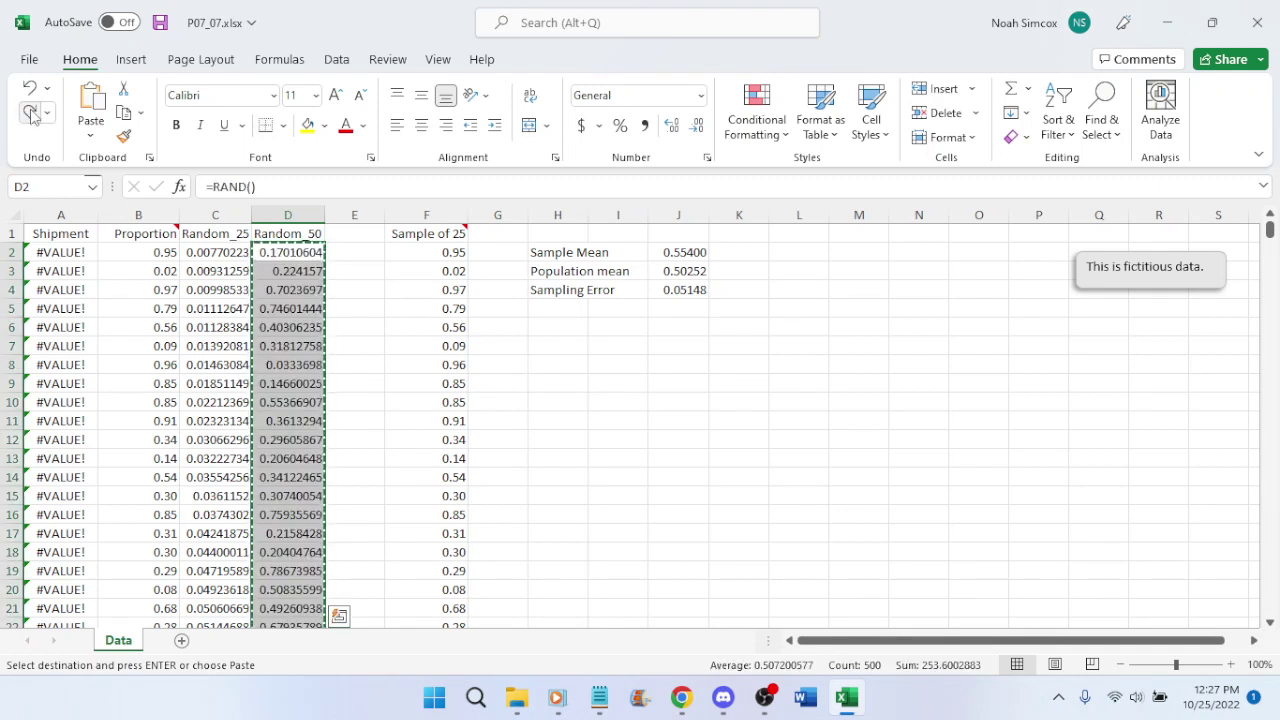
{"action": "left_click", "coordinate": [31, 116]}
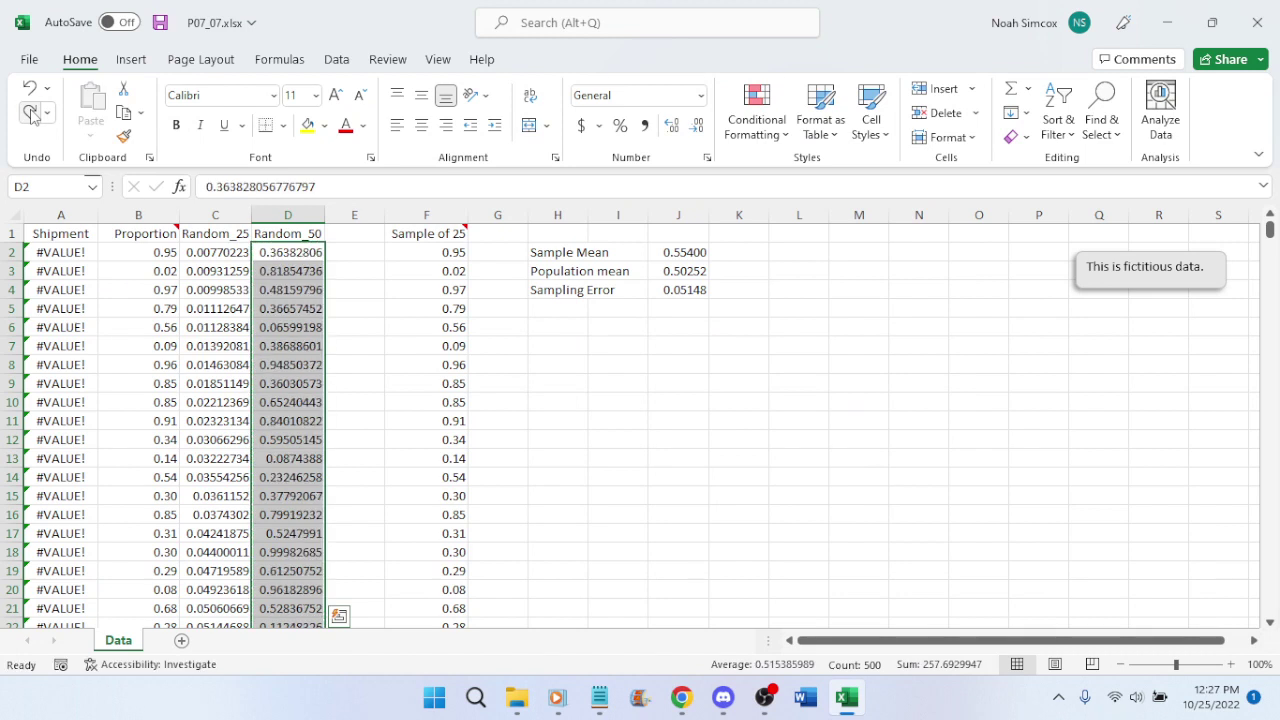
{"action": "left_click", "coordinate": [31, 116]}
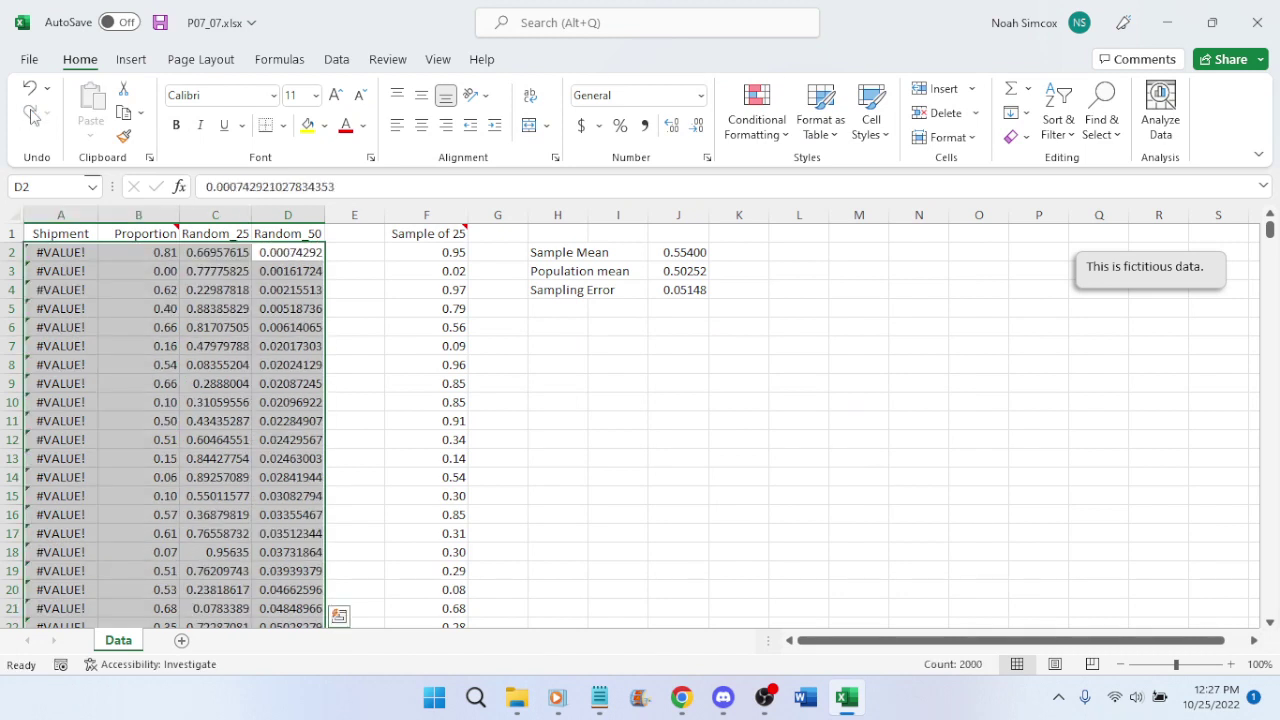
Undo the changes back to before the Random_50 heading was entered, and redo all of them through the sort
{"action": "left_click", "coordinate": [31, 87]}
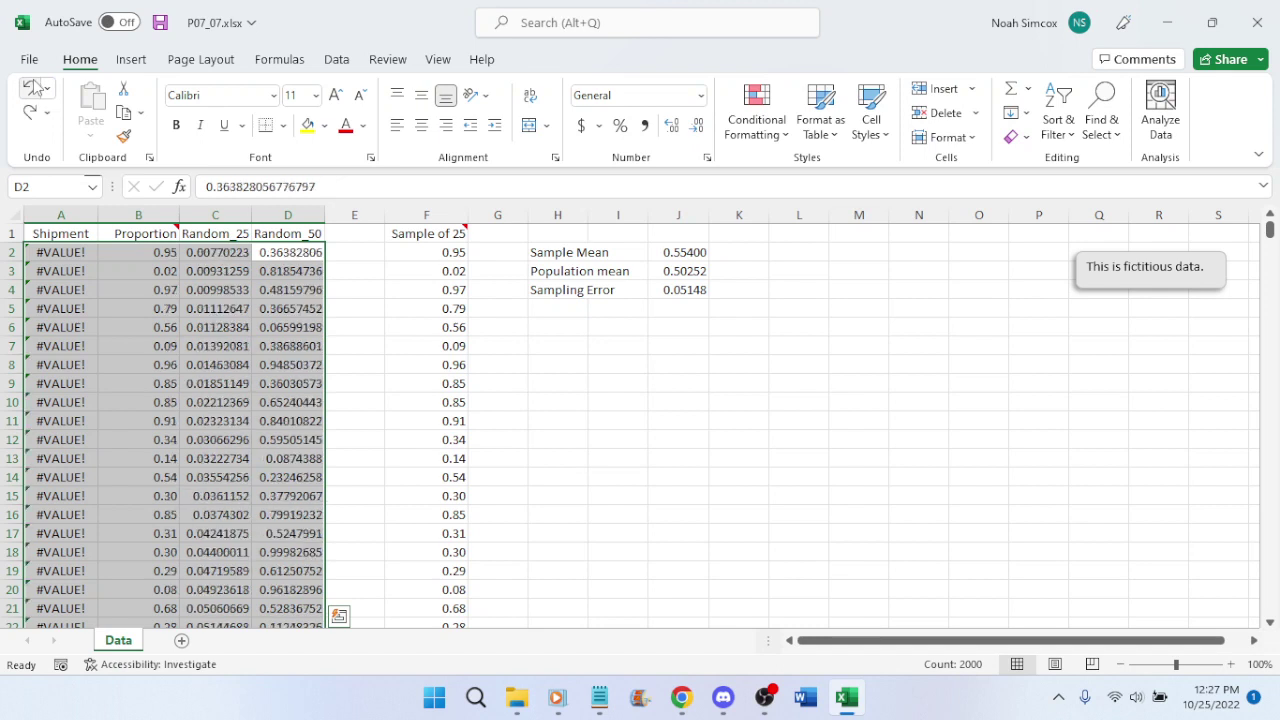
{"action": "left_click", "coordinate": [31, 87]}
{"action": "left_click", "coordinate": [31, 87]}
{"action": "left_click", "coordinate": [31, 87]}
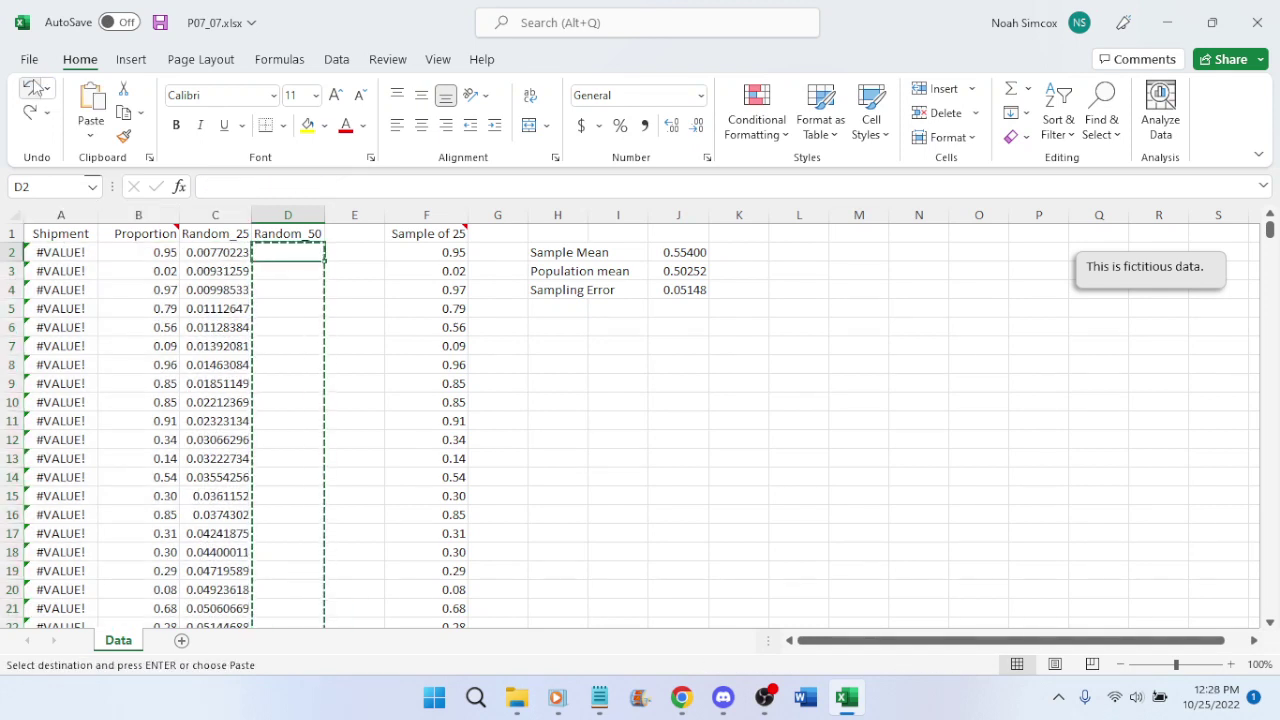
{"action": "left_click", "coordinate": [31, 87]}
{"action": "left_click", "coordinate": [31, 87]}
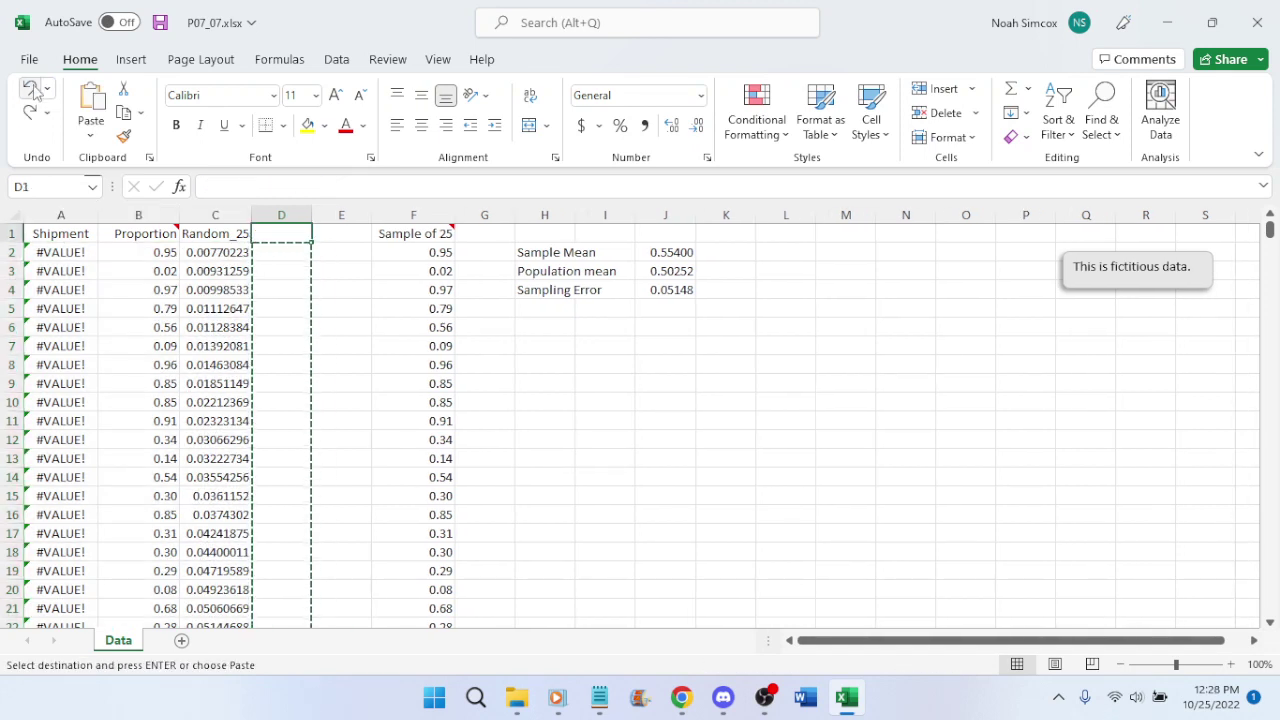
{"action": "left_click", "coordinate": [33, 113]}
{"action": "left_click", "coordinate": [33, 113]}
{"action": "left_click", "coordinate": [33, 113]}
{"action": "left_click", "coordinate": [33, 113]}
{"action": "left_click", "coordinate": [33, 113]}
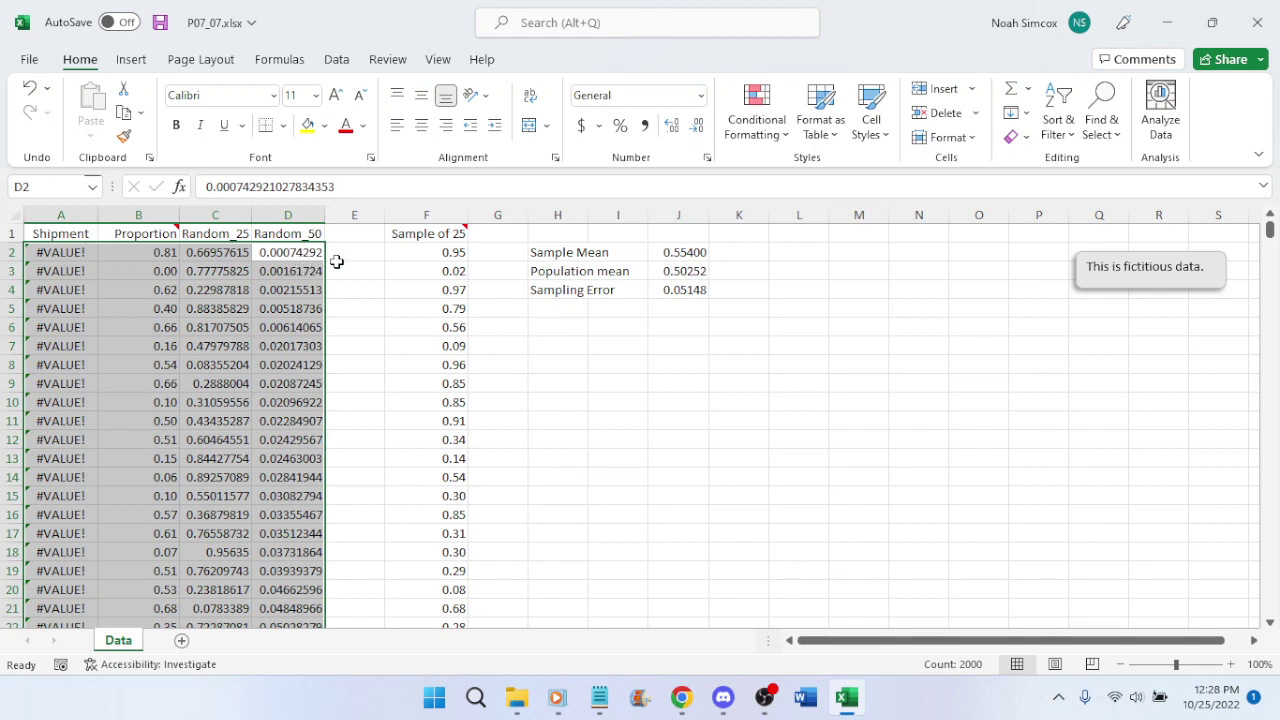
Remove the Random_50 level from the custom sort and apply it without any sort level
{"action": "left_click", "coordinate": [301, 258]}
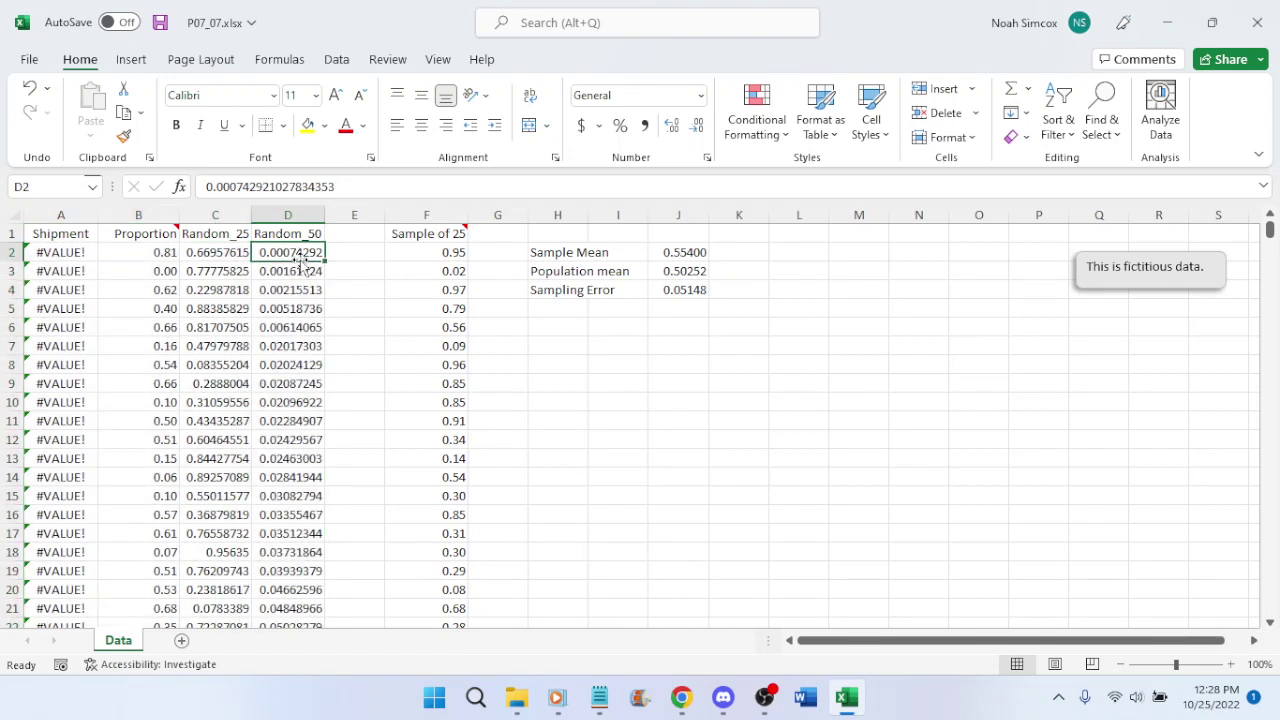
{"action": "left_click", "coordinate": [1058, 115]}
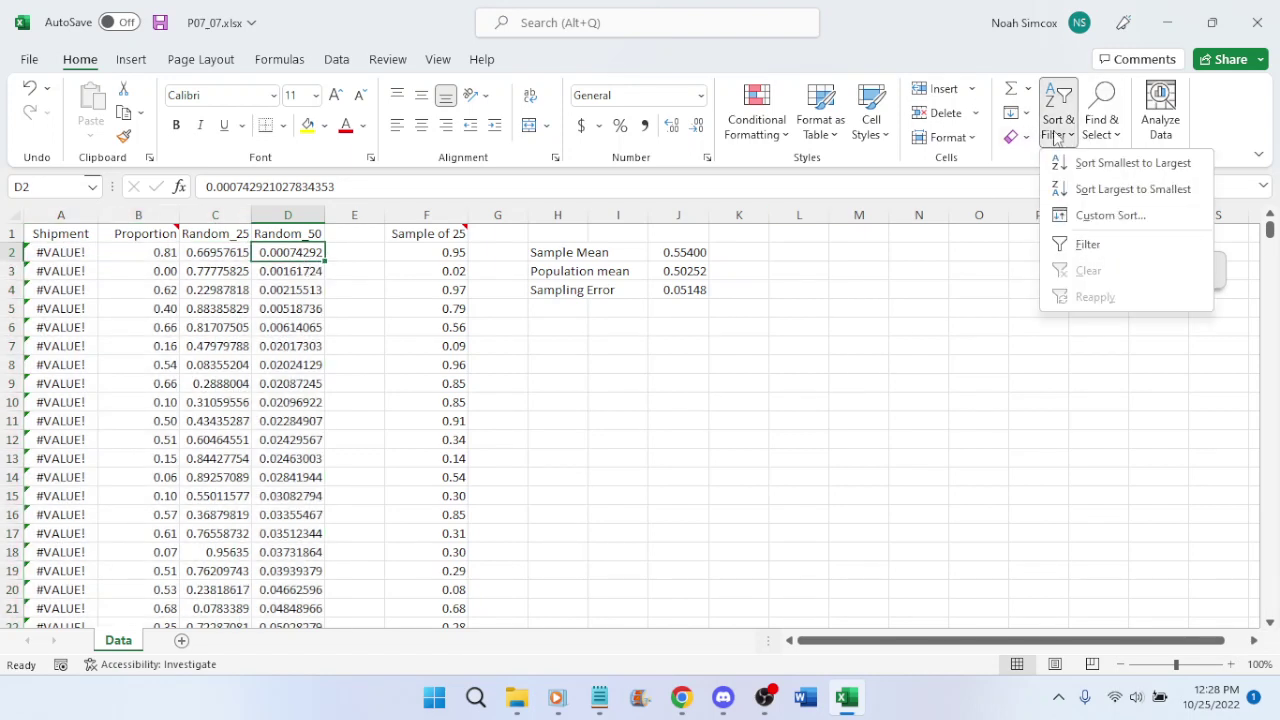
{"action": "left_click", "coordinate": [1110, 216]}
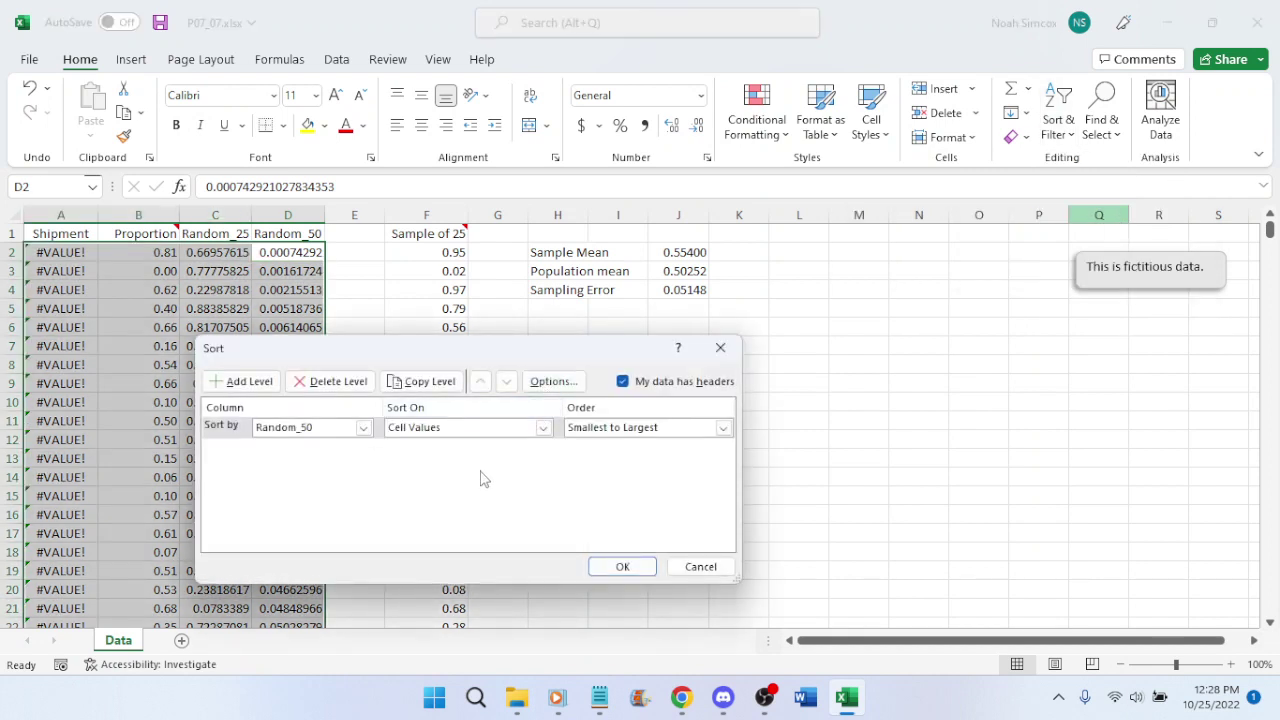
{"action": "left_click", "coordinate": [338, 381]}
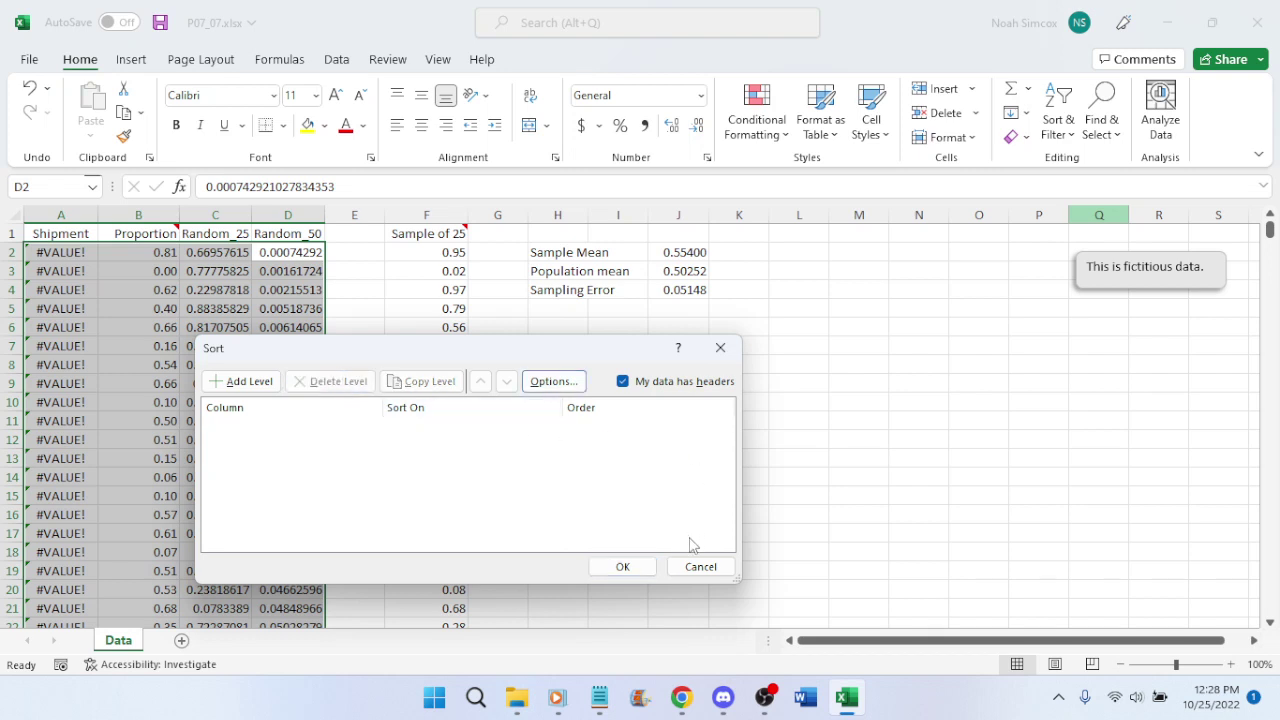
{"action": "left_click", "coordinate": [612, 566]}
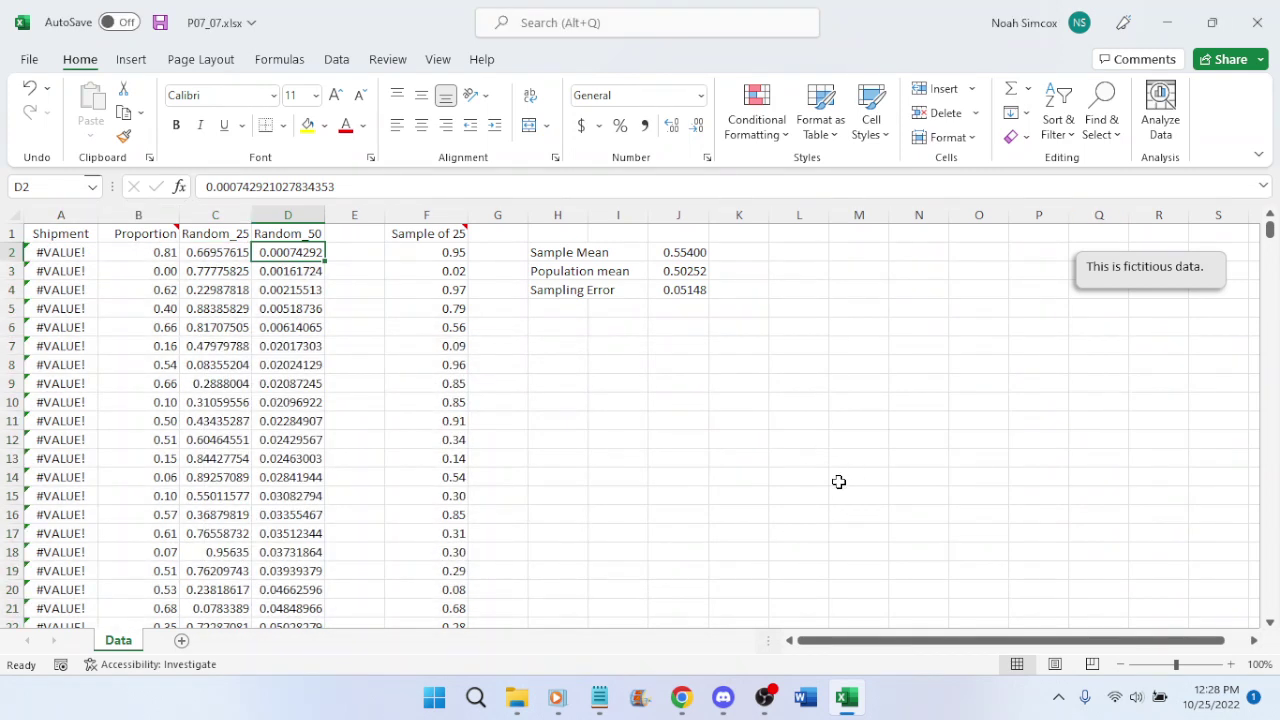
Set up the custom sort again by Random_50 cell values, smallest to largest, and apply it
{"action": "left_click", "coordinate": [1063, 132]}
{"action": "left_click", "coordinate": [1110, 215]}
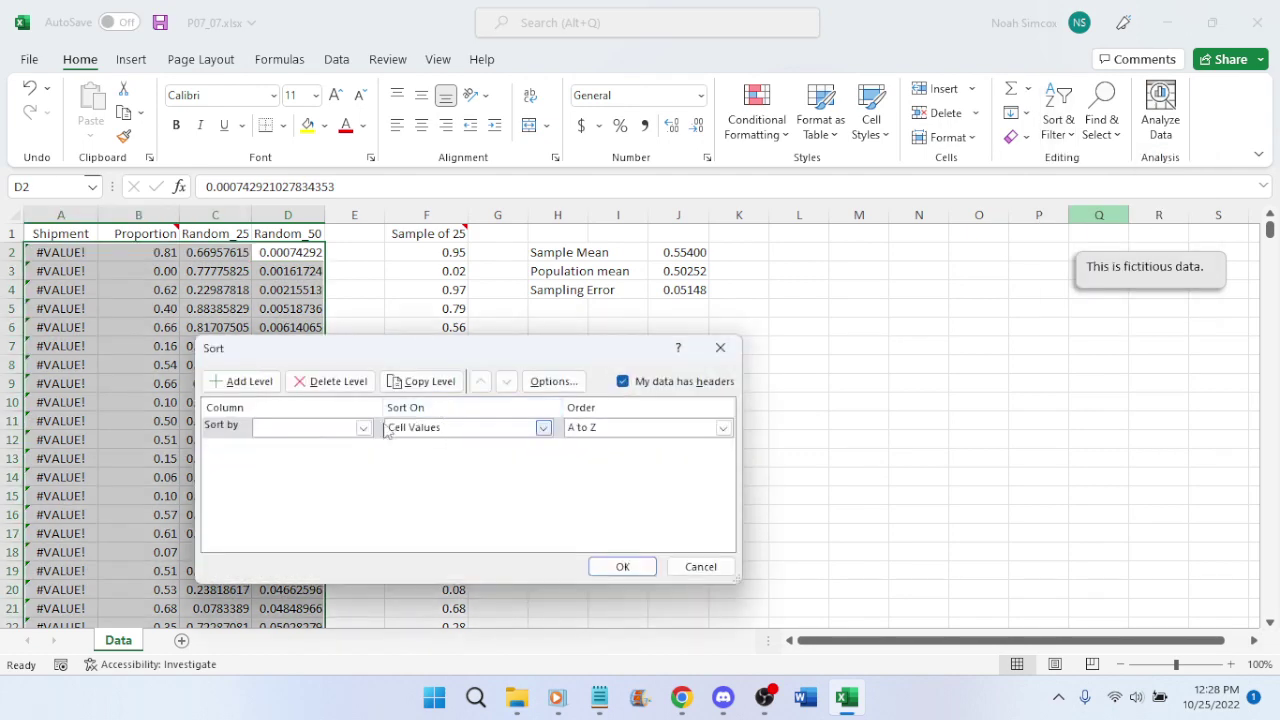
{"action": "left_click", "coordinate": [362, 428]}
{"action": "left_click", "coordinate": [300, 481]}
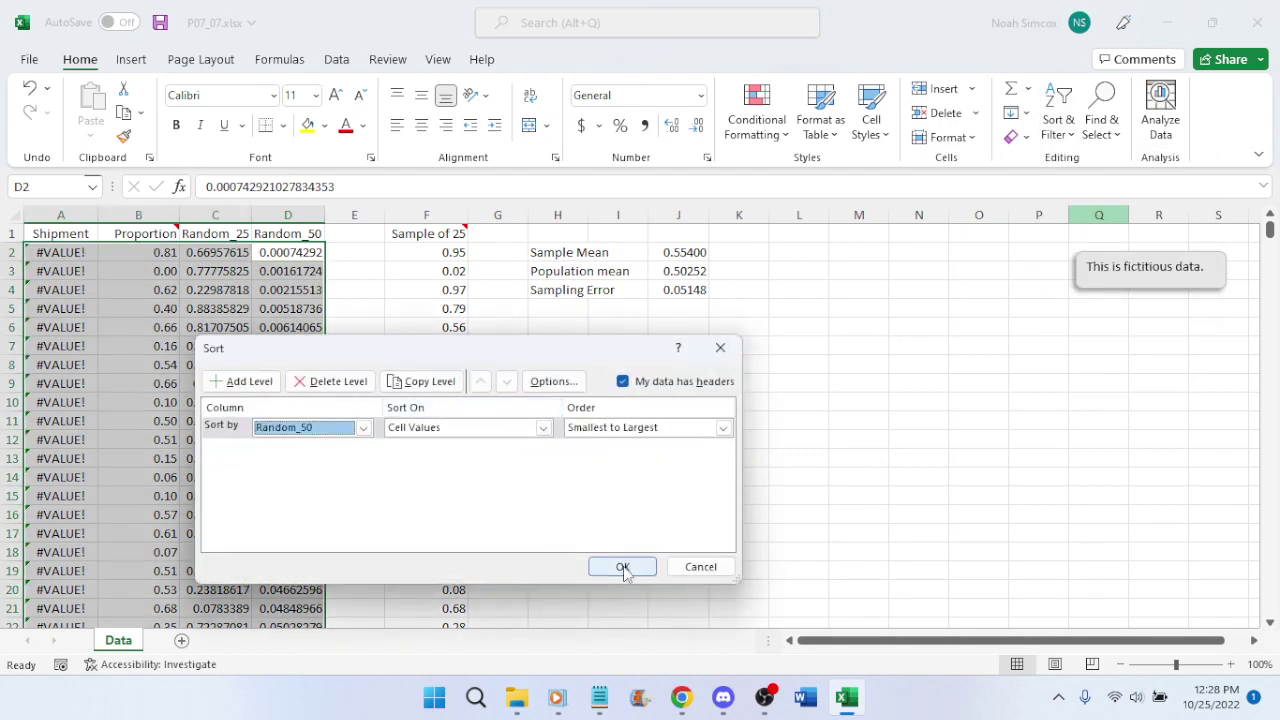
{"action": "left_click", "coordinate": [622, 566]}
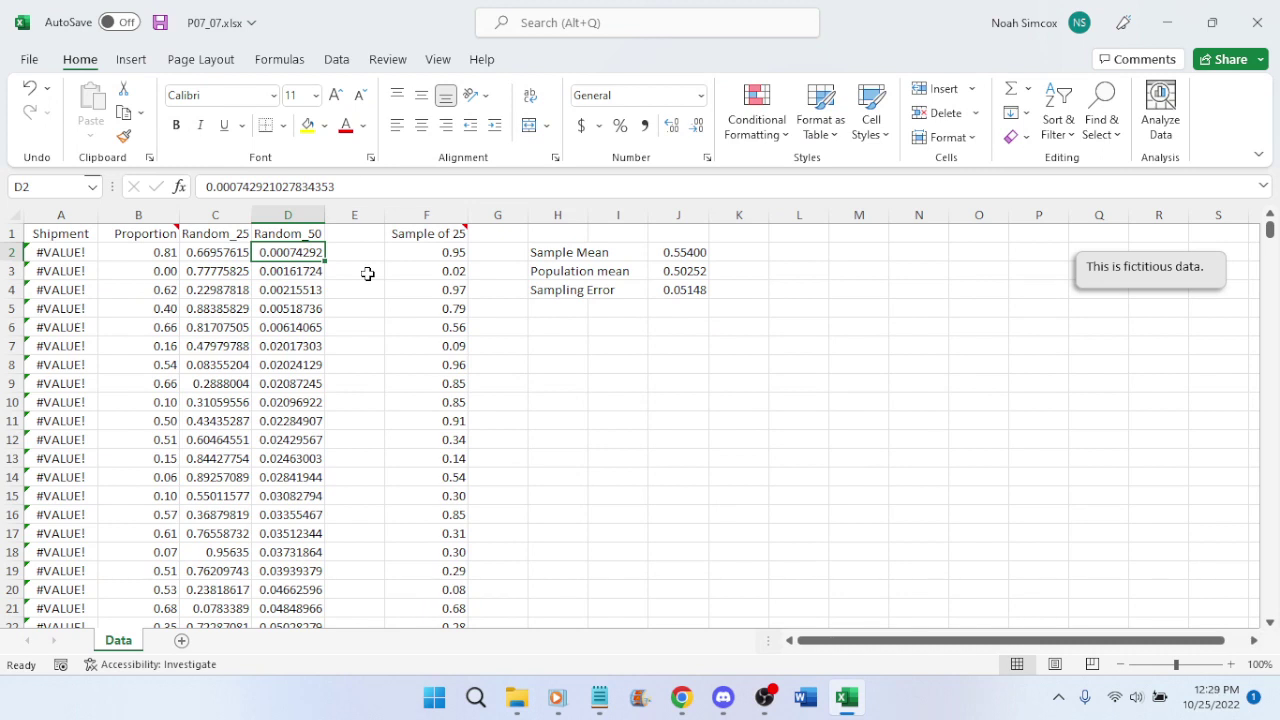
{"action": "left_click", "coordinate": [292, 236]}
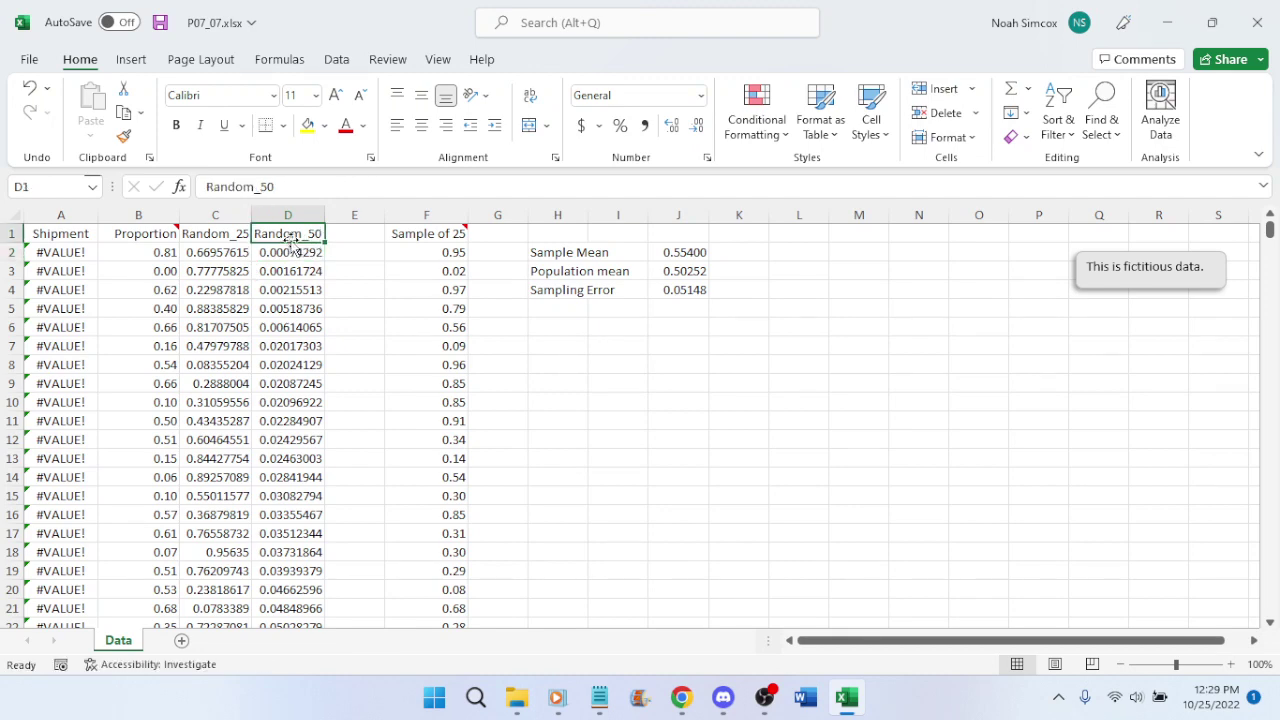
{"action": "key", "text": "ctrl+shift+Down"}
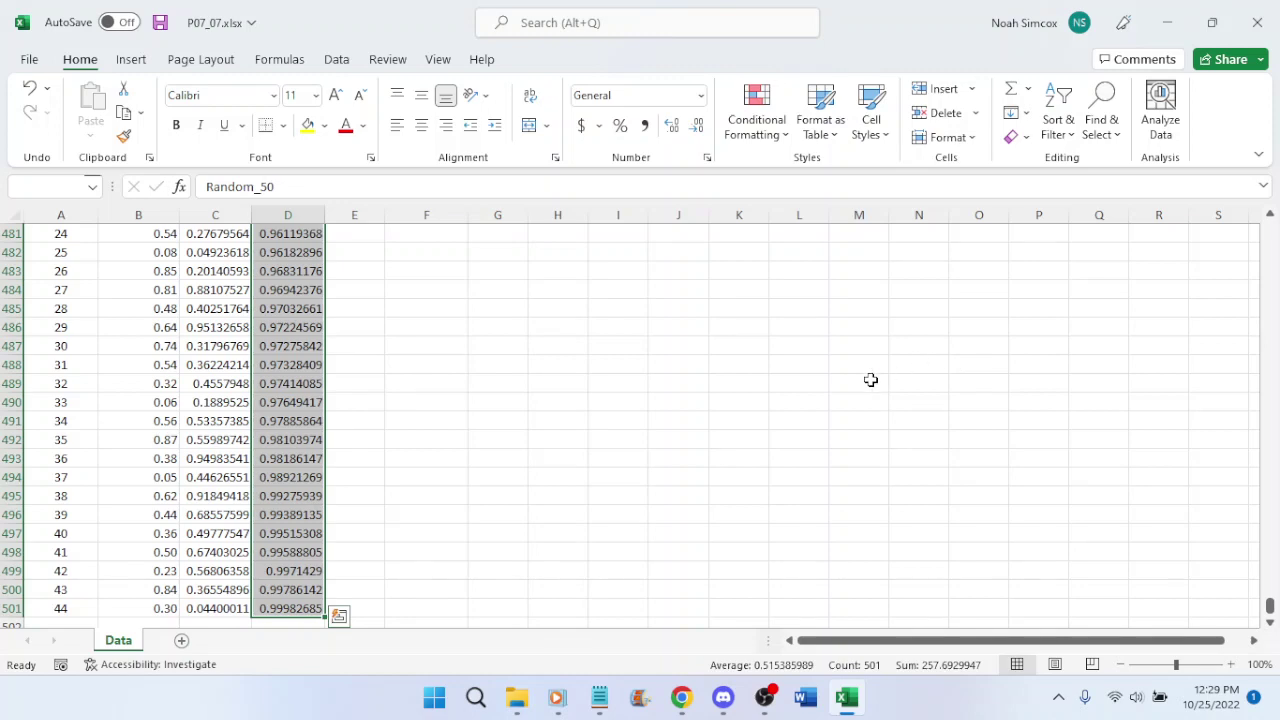
{"action": "key", "text": "ctrl+c"}
{"action": "left_click_drag", "start_coordinate": [1278, 440], "coordinate": [1276, 228]}
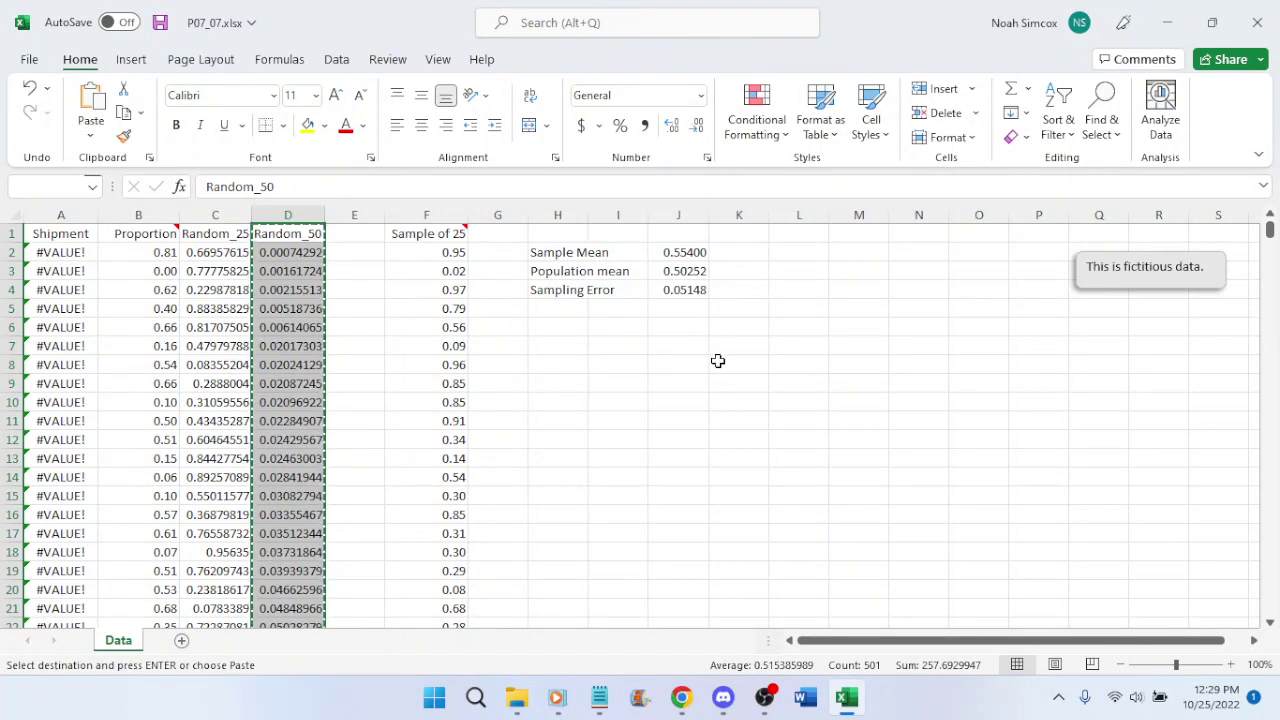
{"action": "key", "text": "Escape"}
{"action": "left_click", "coordinate": [362, 313]}
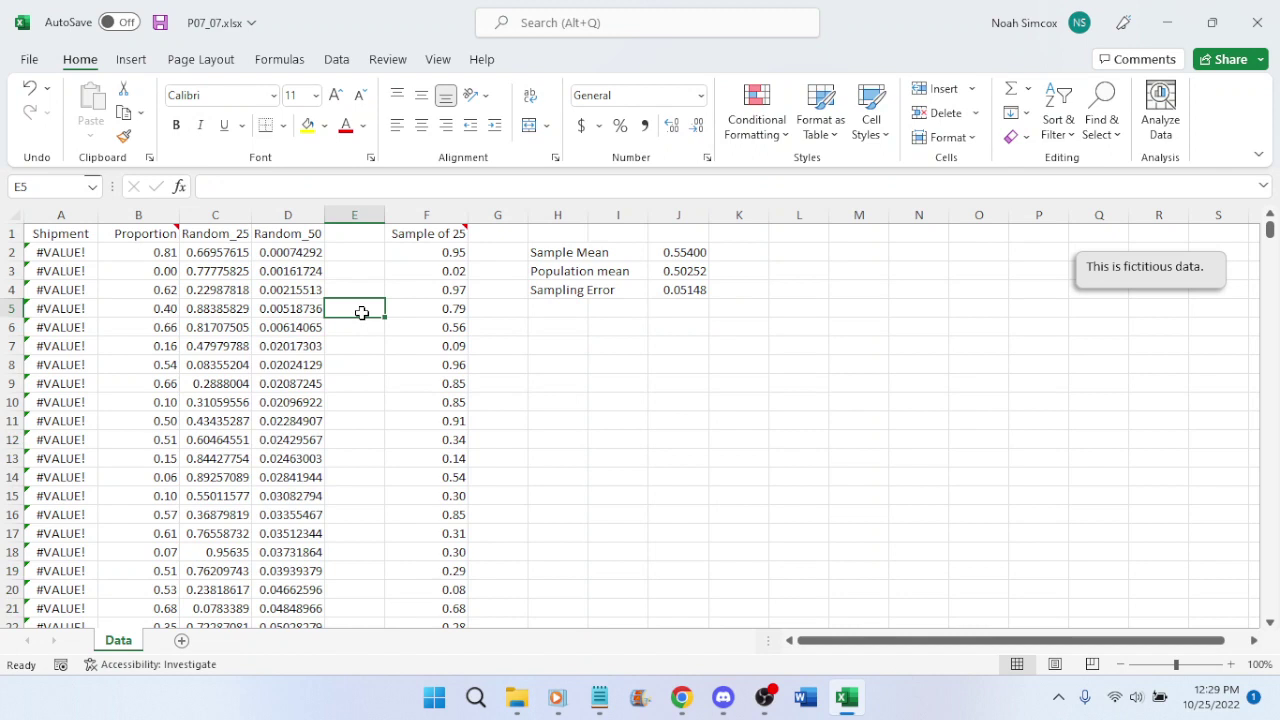
Copy the first 50 sorted proportions, B2:B51, into column L starting at L2
{"action": "left_click", "coordinate": [158, 253]}
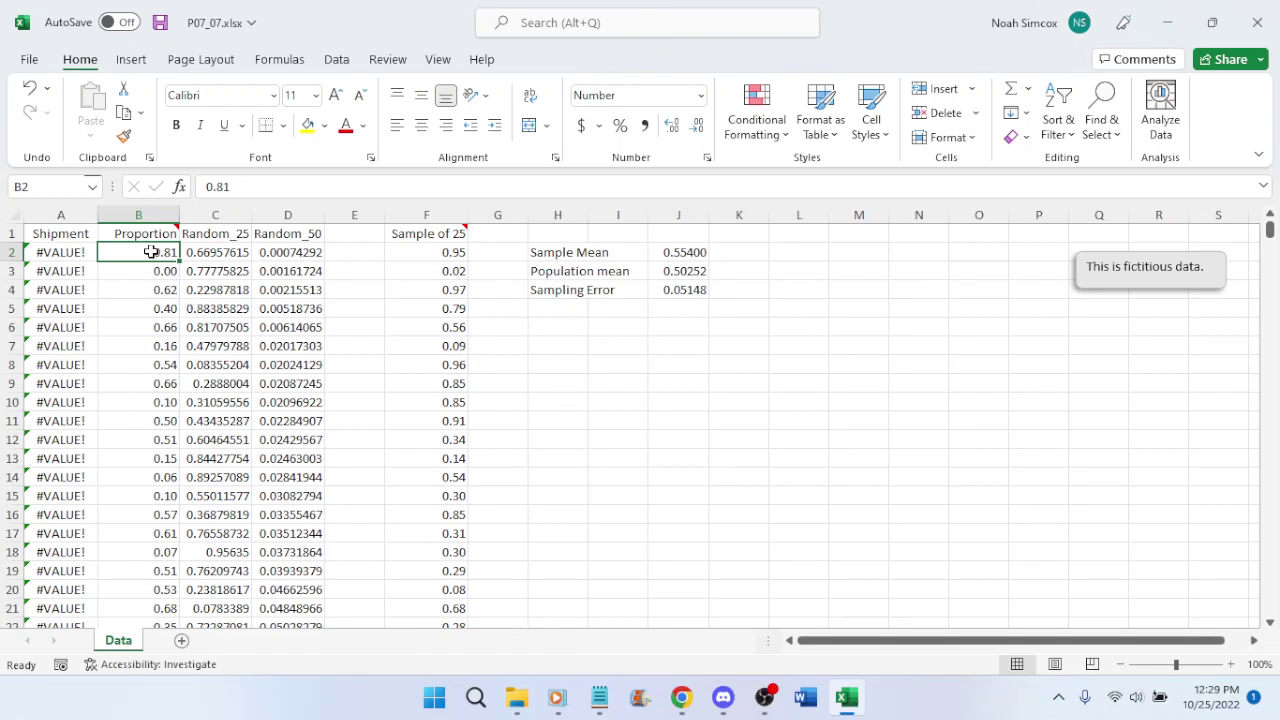
{"action": "left_click_drag", "start_coordinate": [151, 252], "coordinate": [150, 363]}
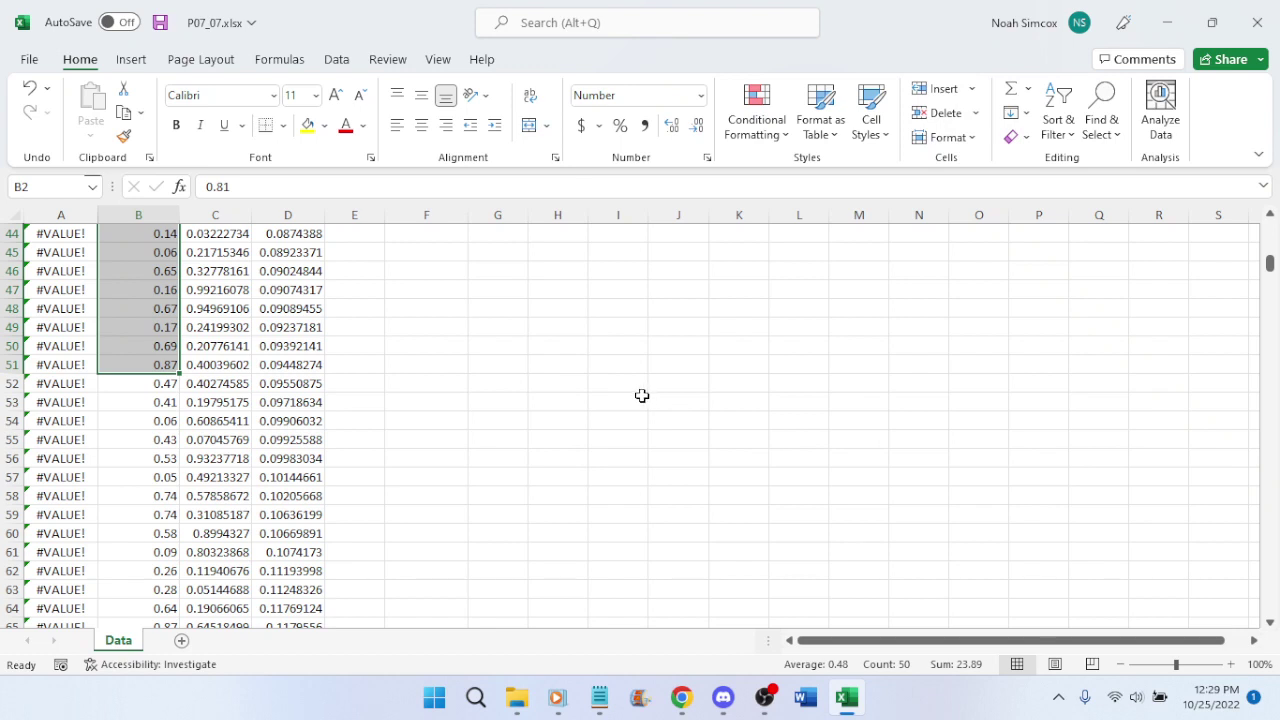
{"action": "key", "text": "ctrl+c"}
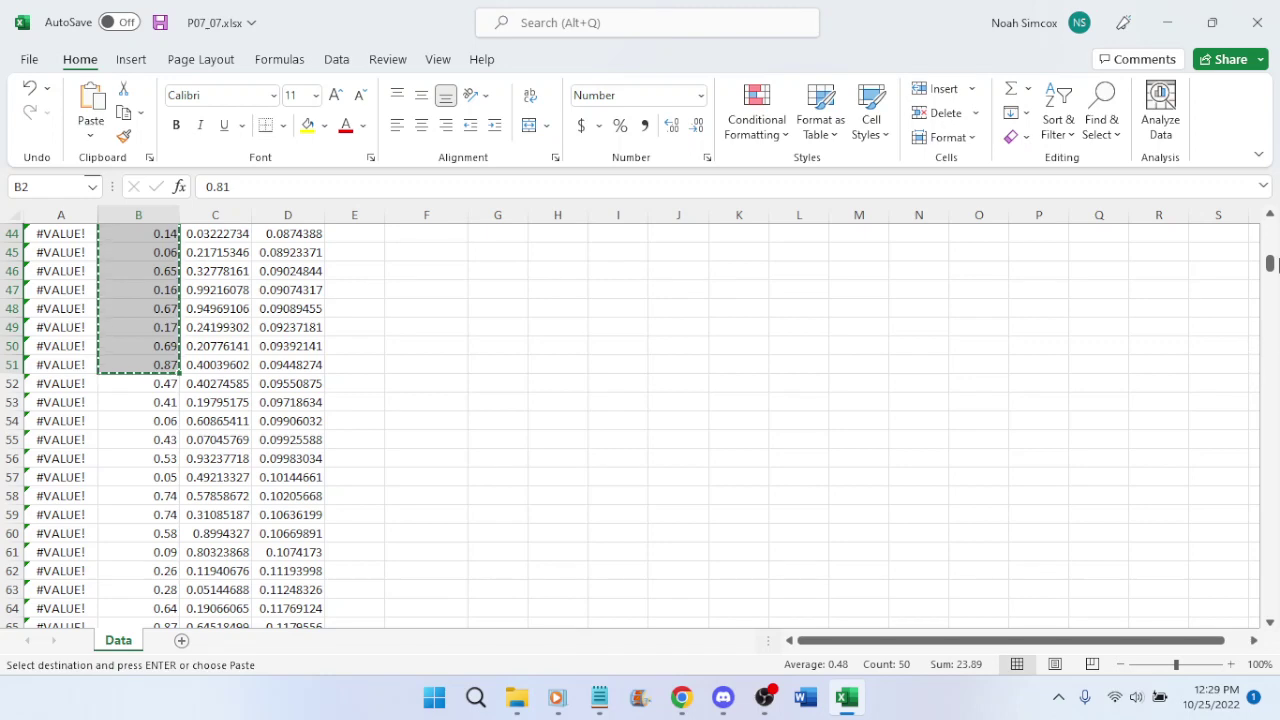
{"action": "left_click_drag", "start_coordinate": [1269, 262], "coordinate": [1275, 224]}
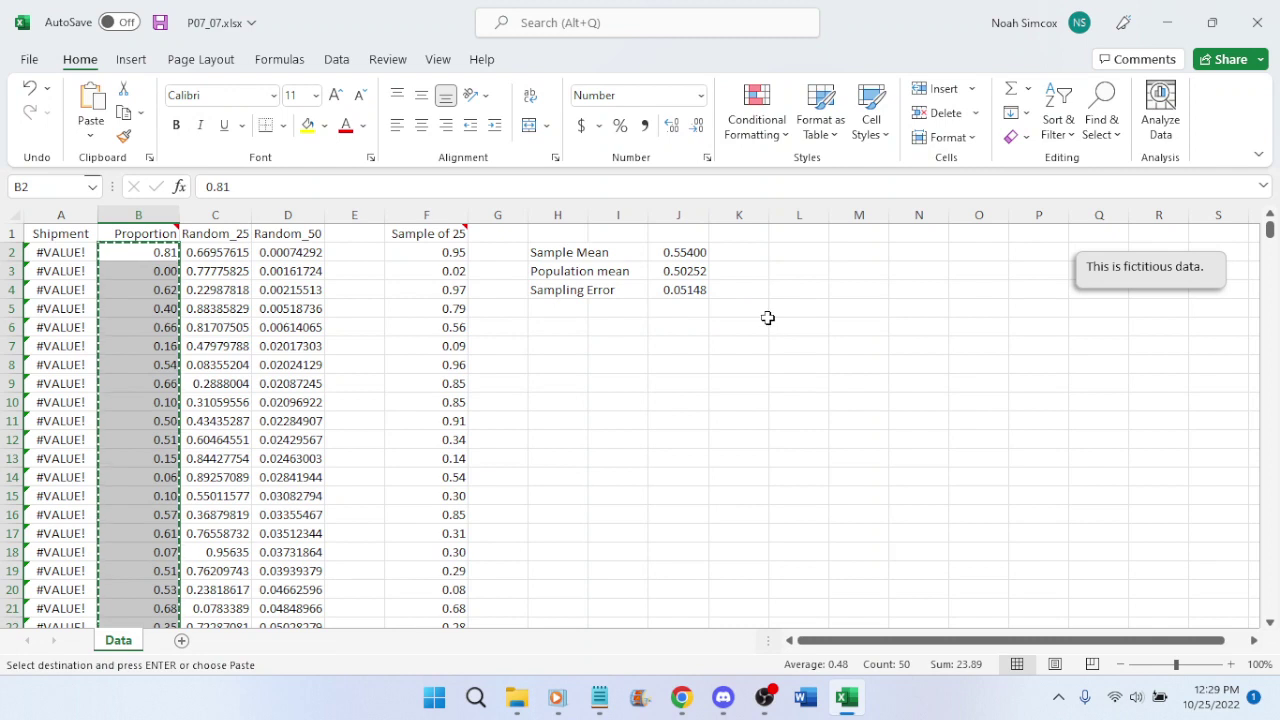
{"action": "left_click", "coordinate": [791, 255]}
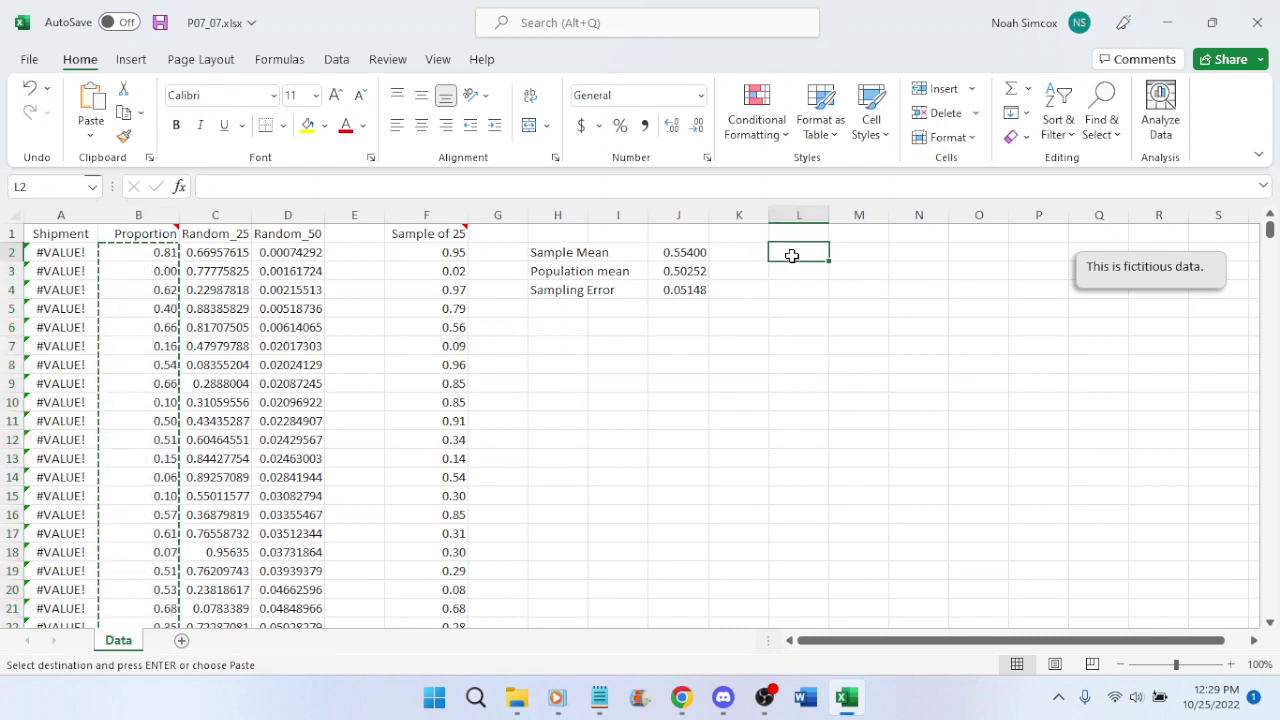
{"action": "key", "text": "ctrl+v"}
Head the copied sample in L1 with "Sample of 50" and widen column L to fit the heading
{"action": "left_click", "coordinate": [801, 231]}
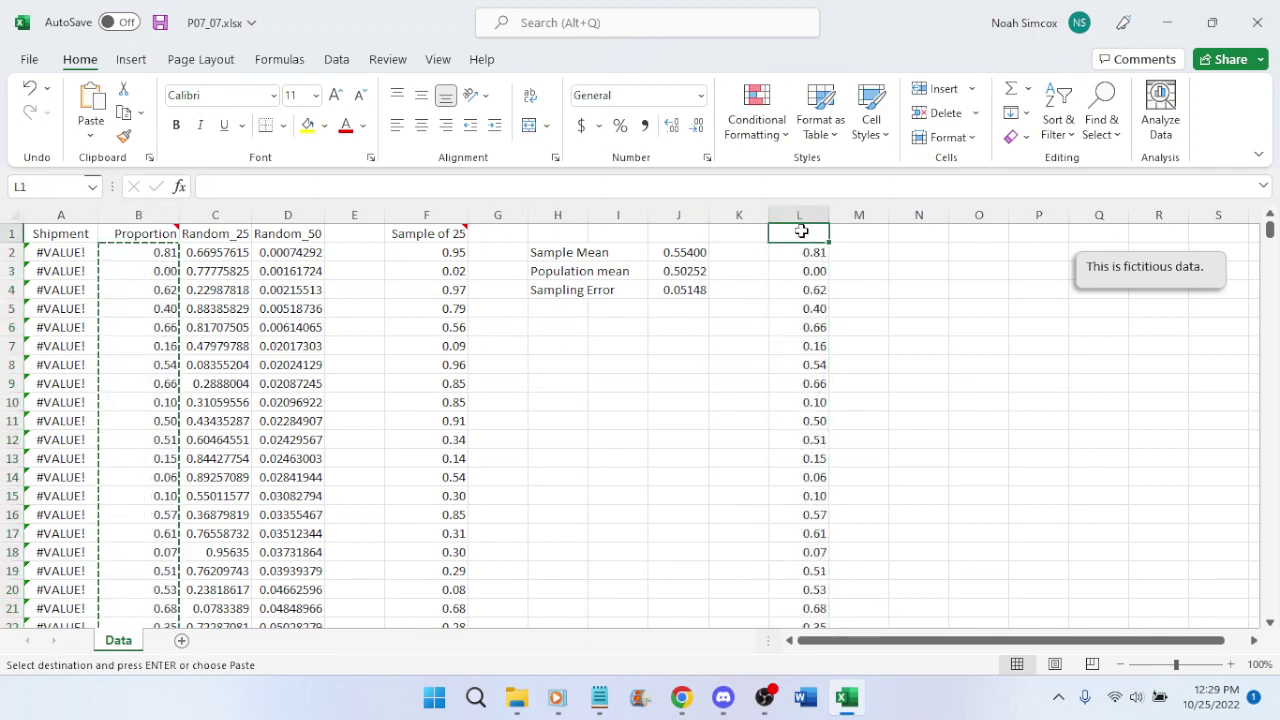
{"action": "type", "text": "Sampelle of"}
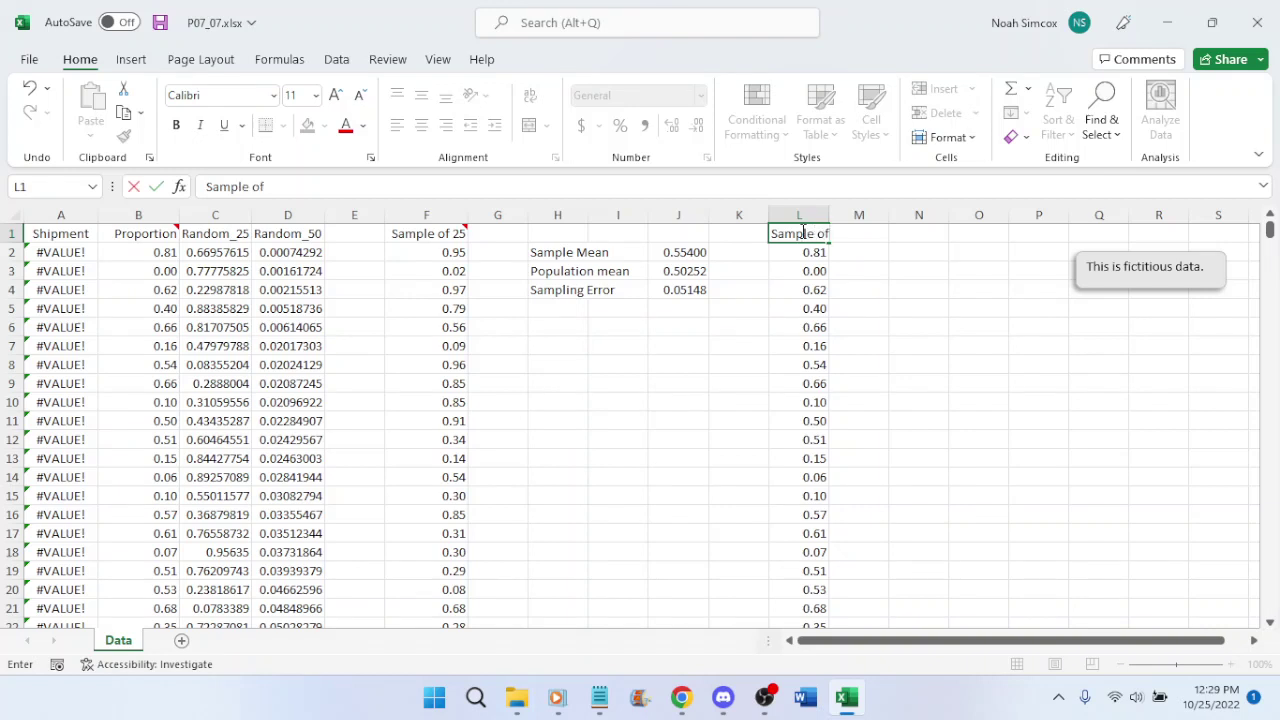
{"action": "type", "text": " 50"}
{"action": "key", "text": "Return"}
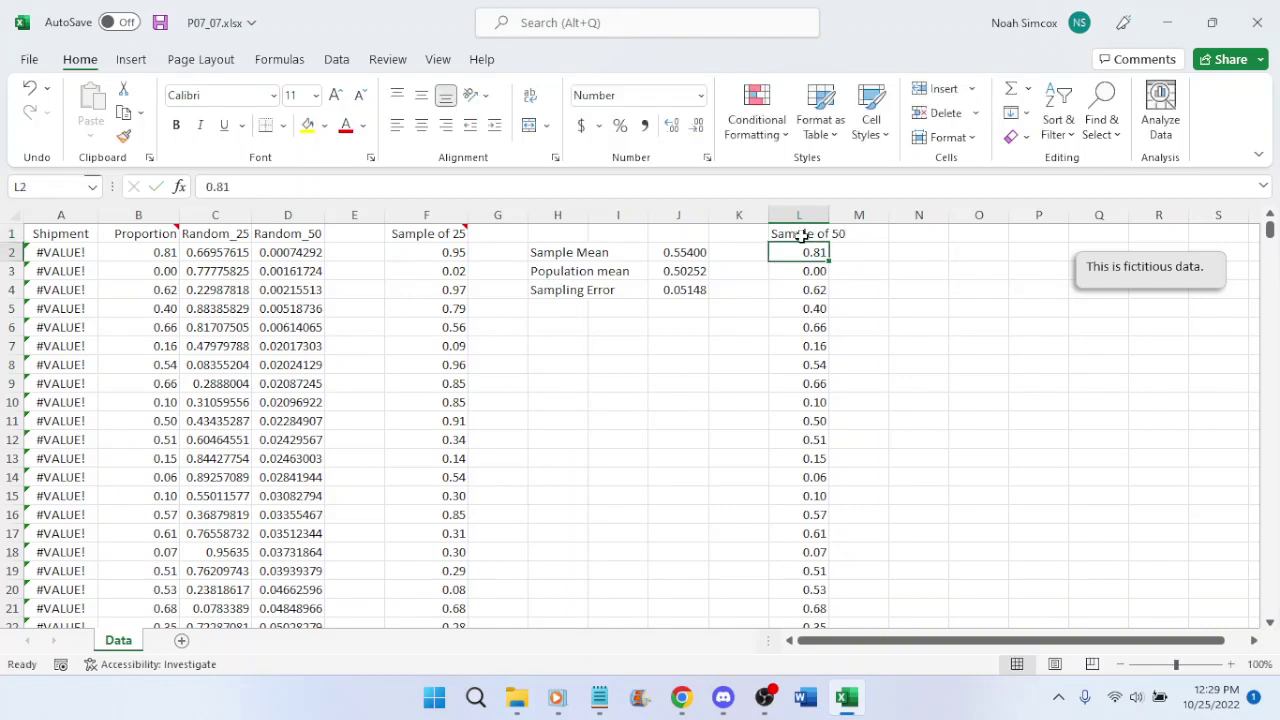
{"action": "left_click_drag", "start_coordinate": [829, 216], "coordinate": [846, 216]}
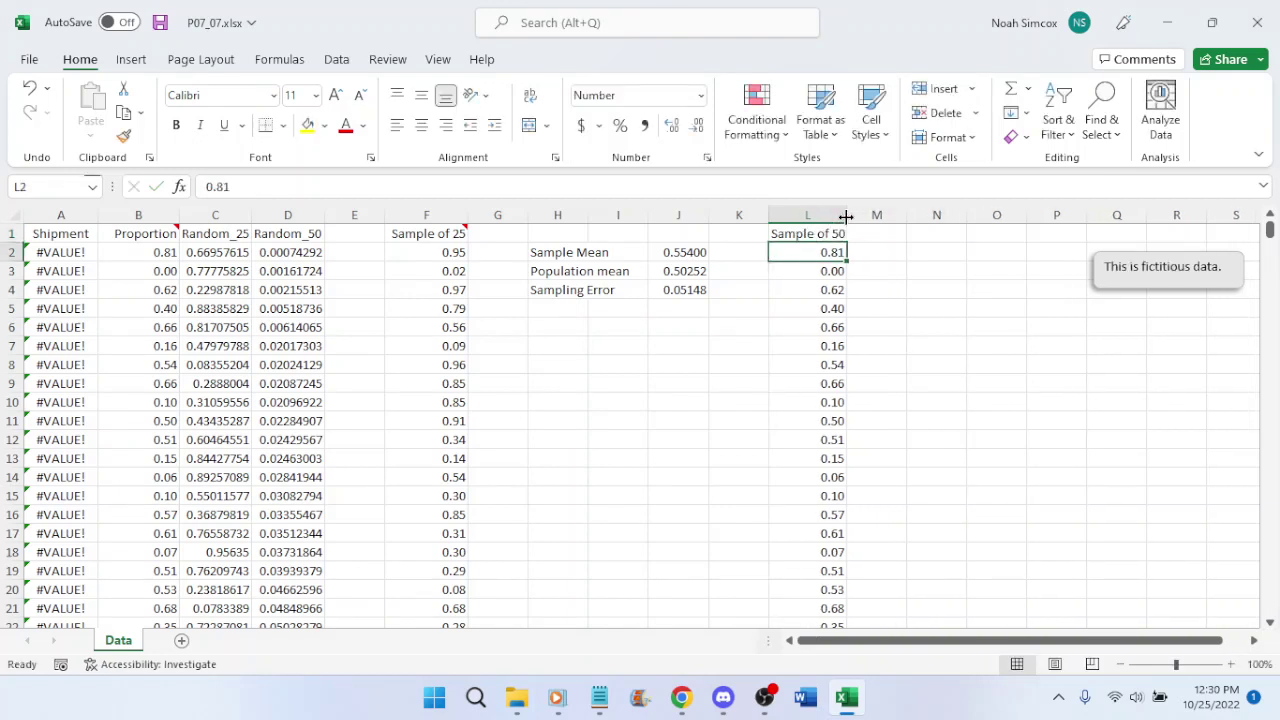
Enter the labels Sample Mean, Population Mean and Sampling Error in N2:N4 beside the sample of 50
{"action": "left_click", "coordinate": [878, 286]}
{"action": "left_click", "coordinate": [946, 252]}
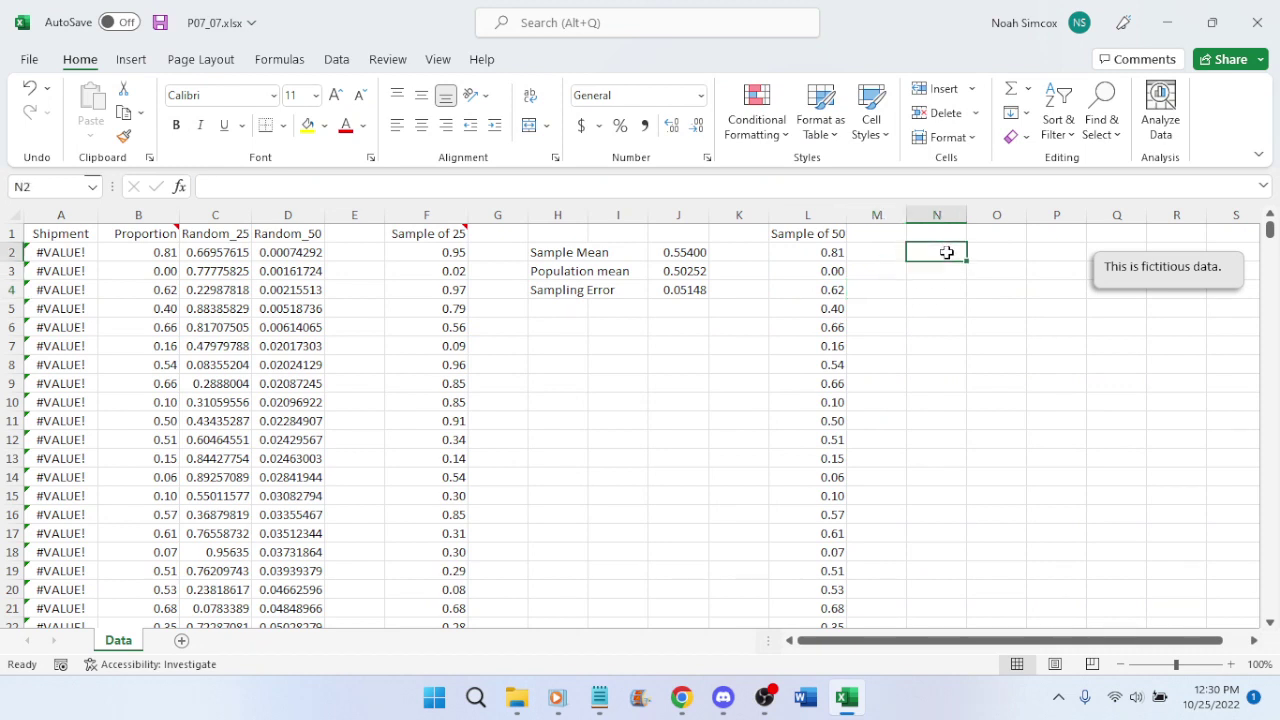
{"action": "type", "text": "Sample Men"}
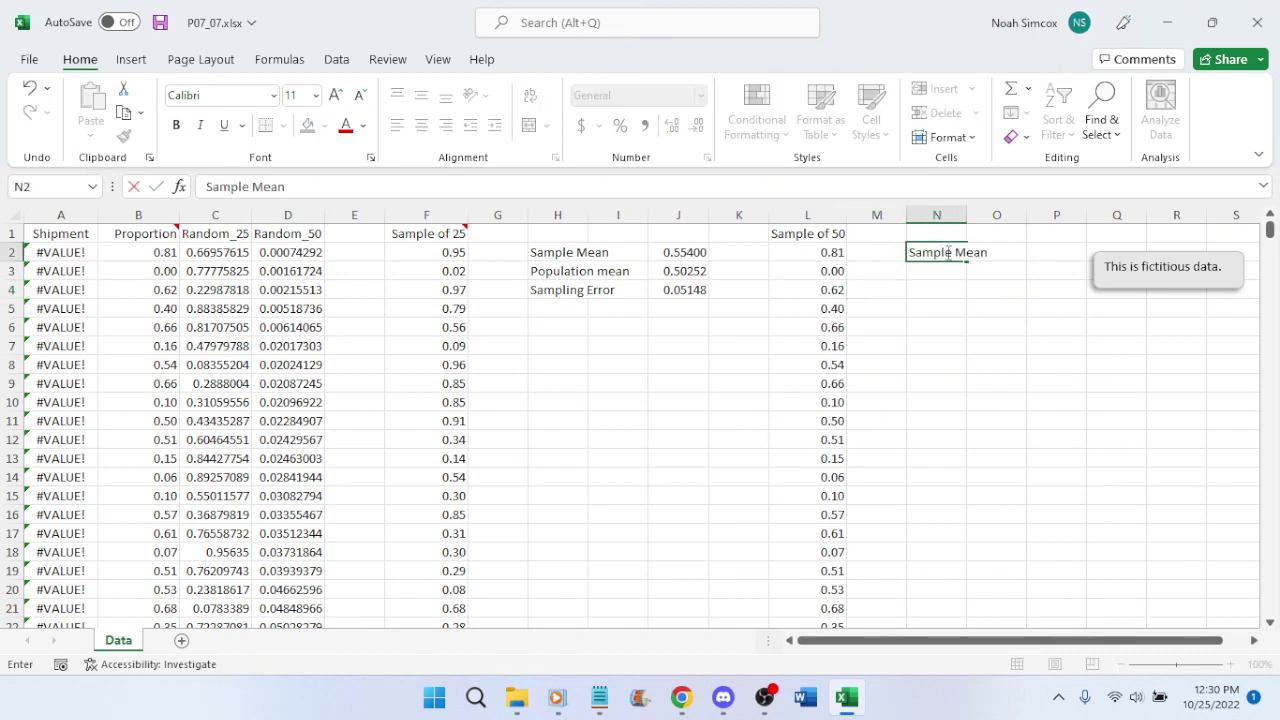
{"action": "key", "text": "Return"}
{"action": "type", "text": "PO"}
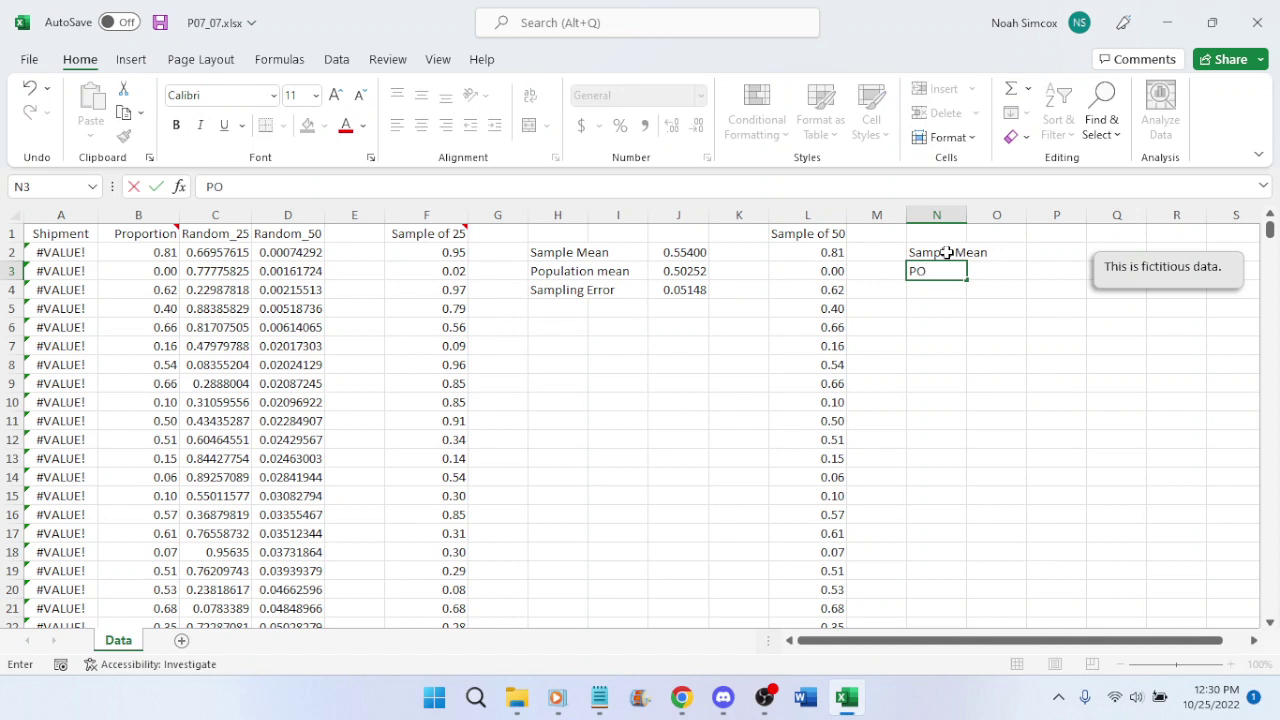
{"action": "type", "text": "opulation Mean"}
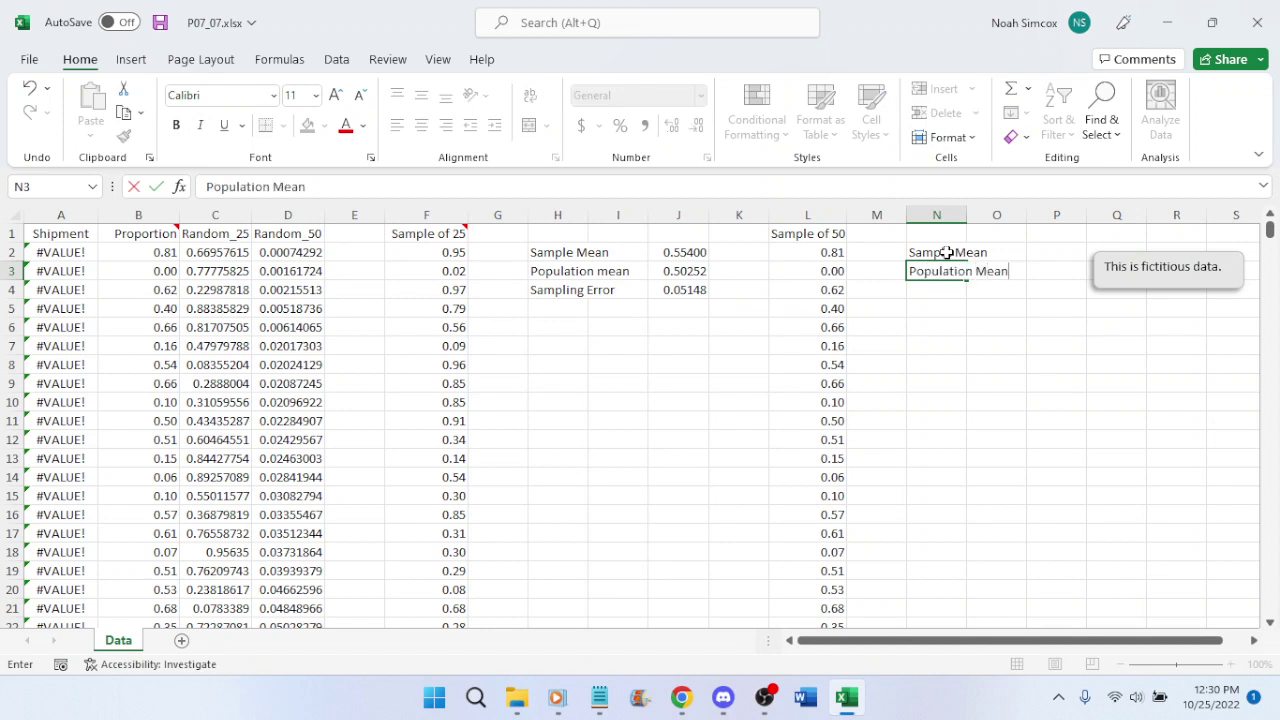
{"action": "key", "text": "Return"}
{"action": "type", "text": "Sampli"}
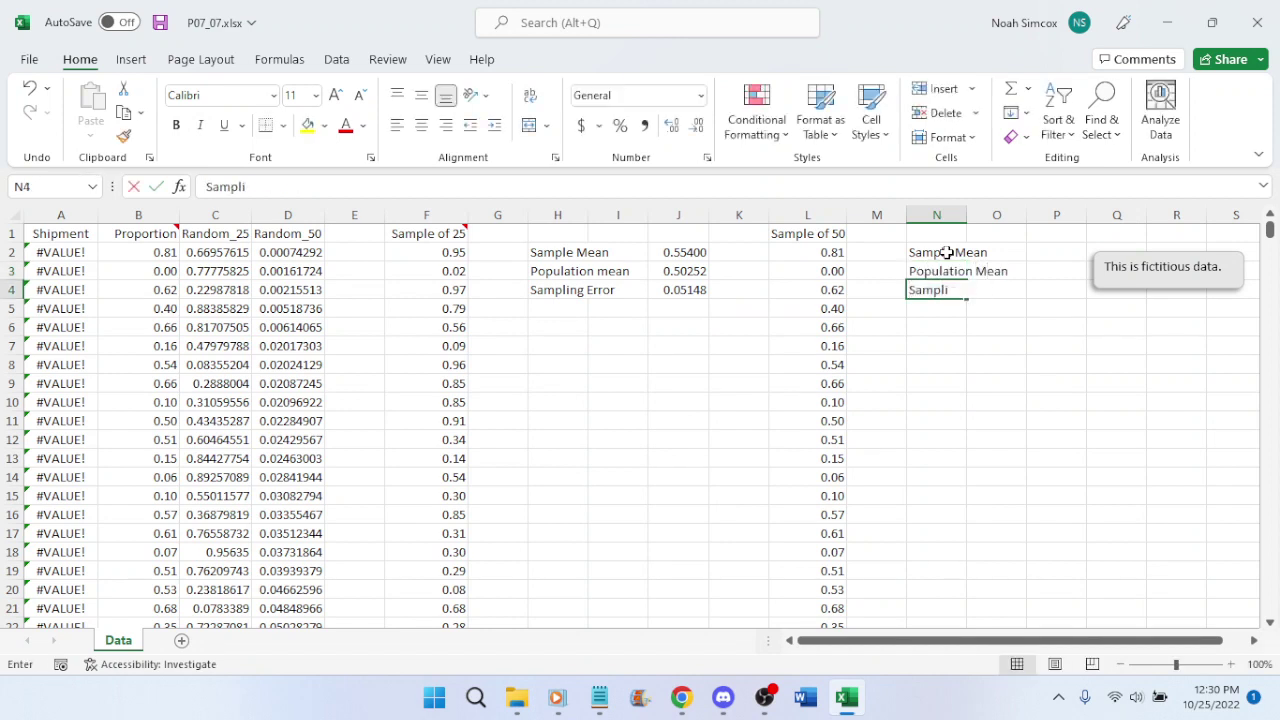
{"action": "type", "text": "ng Error"}
{"action": "key", "text": "Return"}
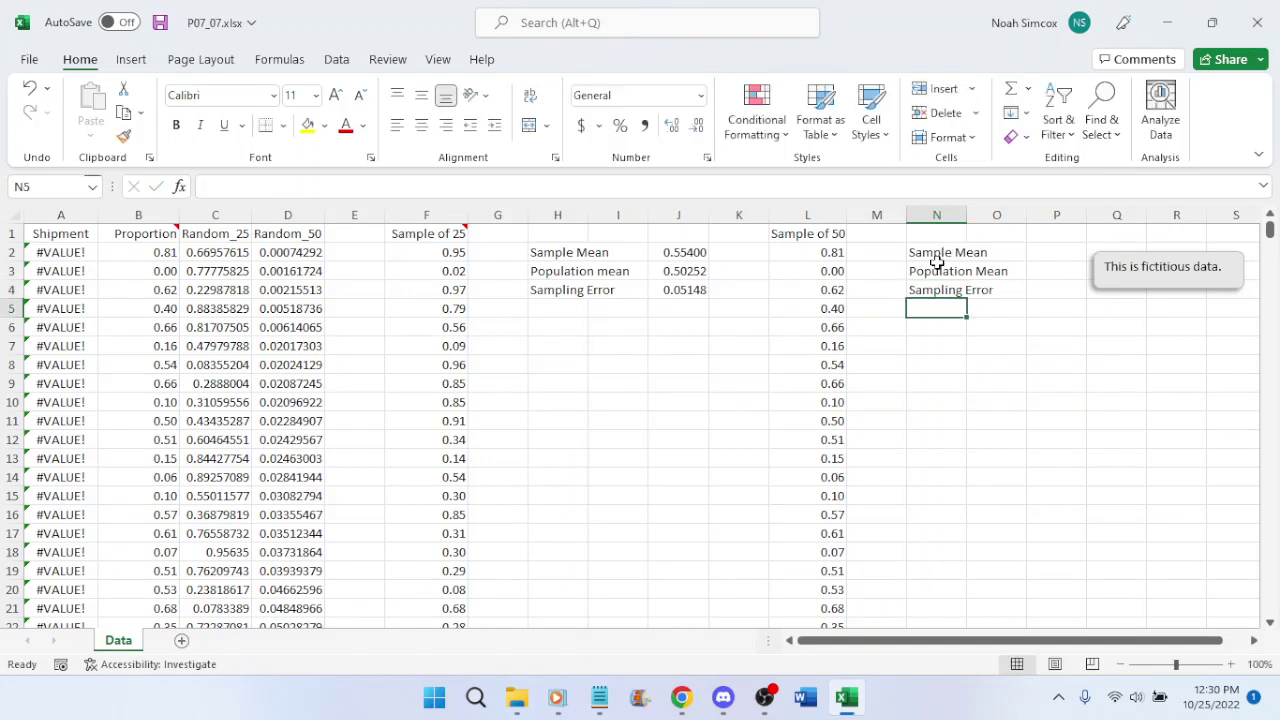
Link the sample of 50's population mean in P3 to the existing one with =J3
{"action": "left_click", "coordinate": [1055, 273]}
{"action": "type", "text": "="}
{"action": "left_click", "coordinate": [677, 272]}
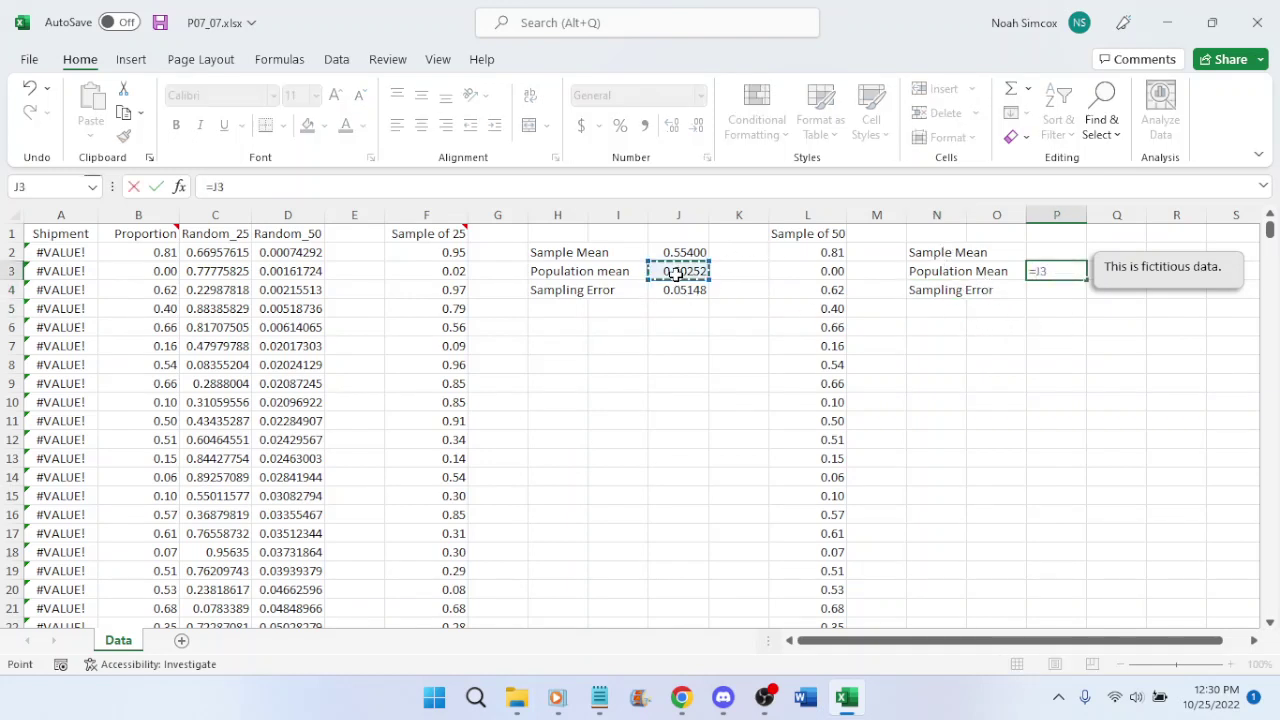
{"action": "key", "text": "Return"}
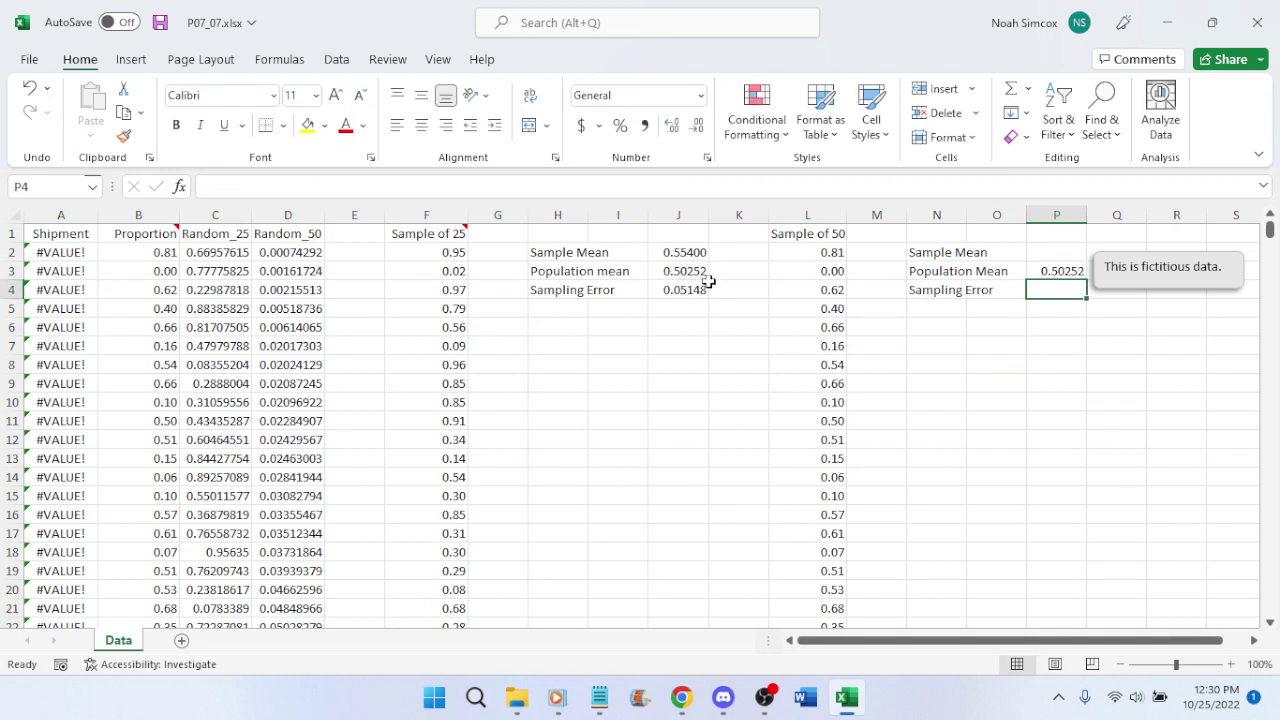
Calculate the sample mean in P2 as the average of L2:L51
{"action": "left_click", "coordinate": [1054, 252]}
{"action": "type", "text": "=av"}
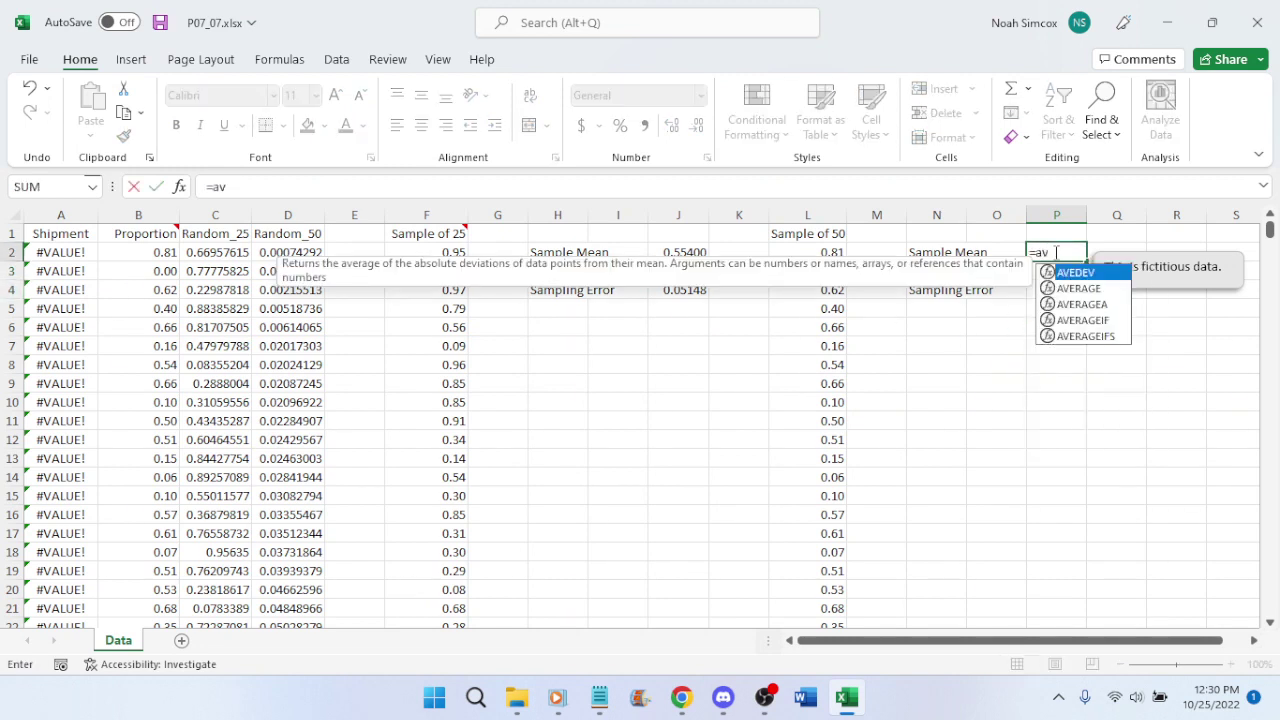
{"action": "type", "text": "erage("}
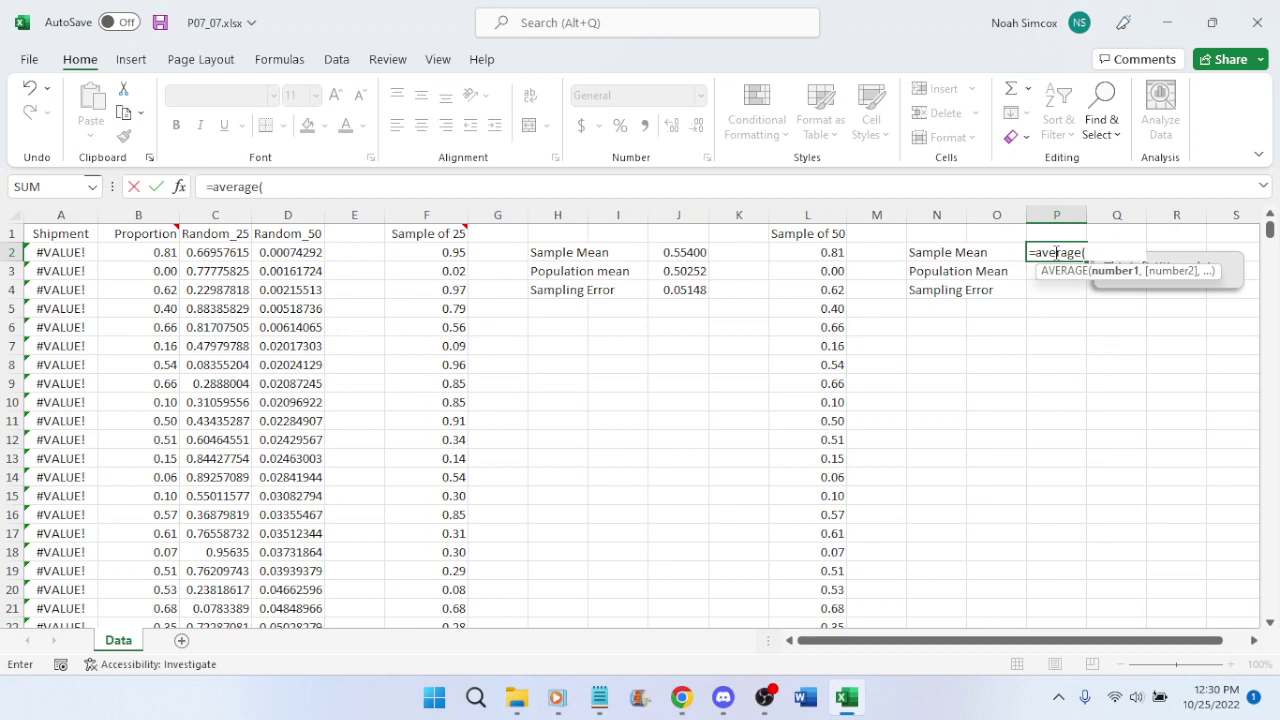
{"action": "left_click", "coordinate": [832, 251]}
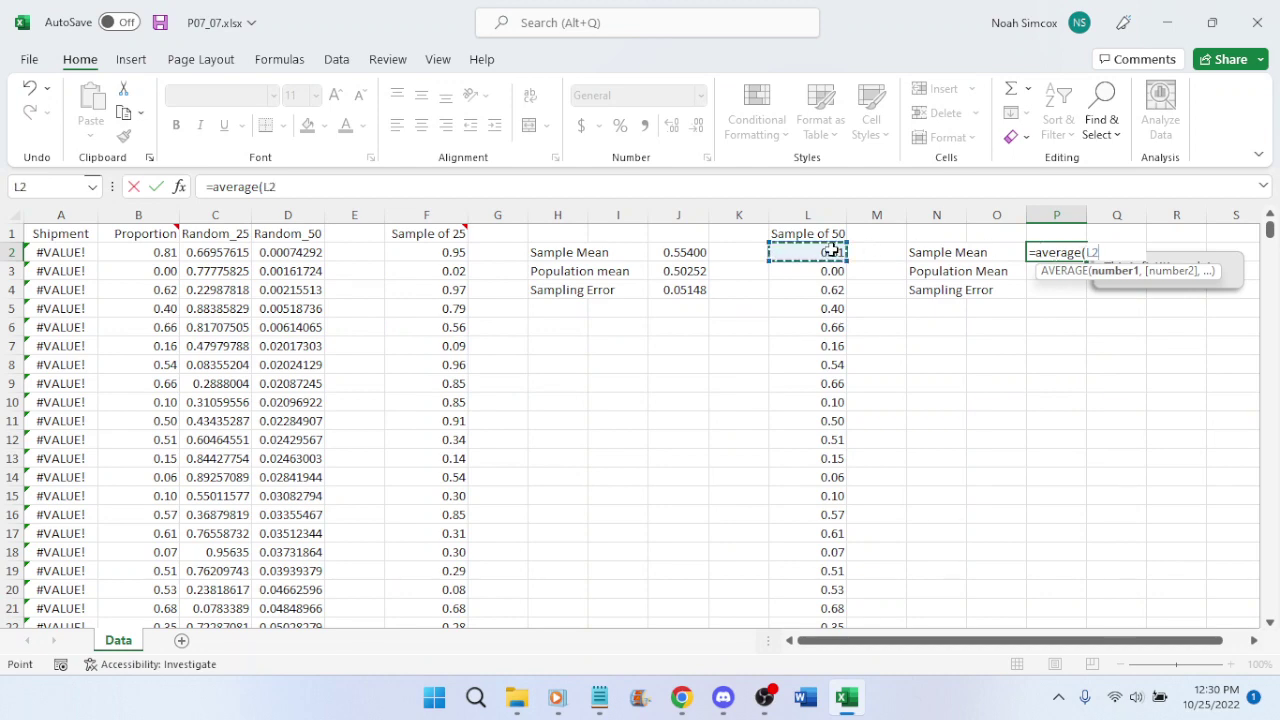
{"action": "key", "text": "ctrl+shift+Down"}
{"action": "key", "text": "Return"}
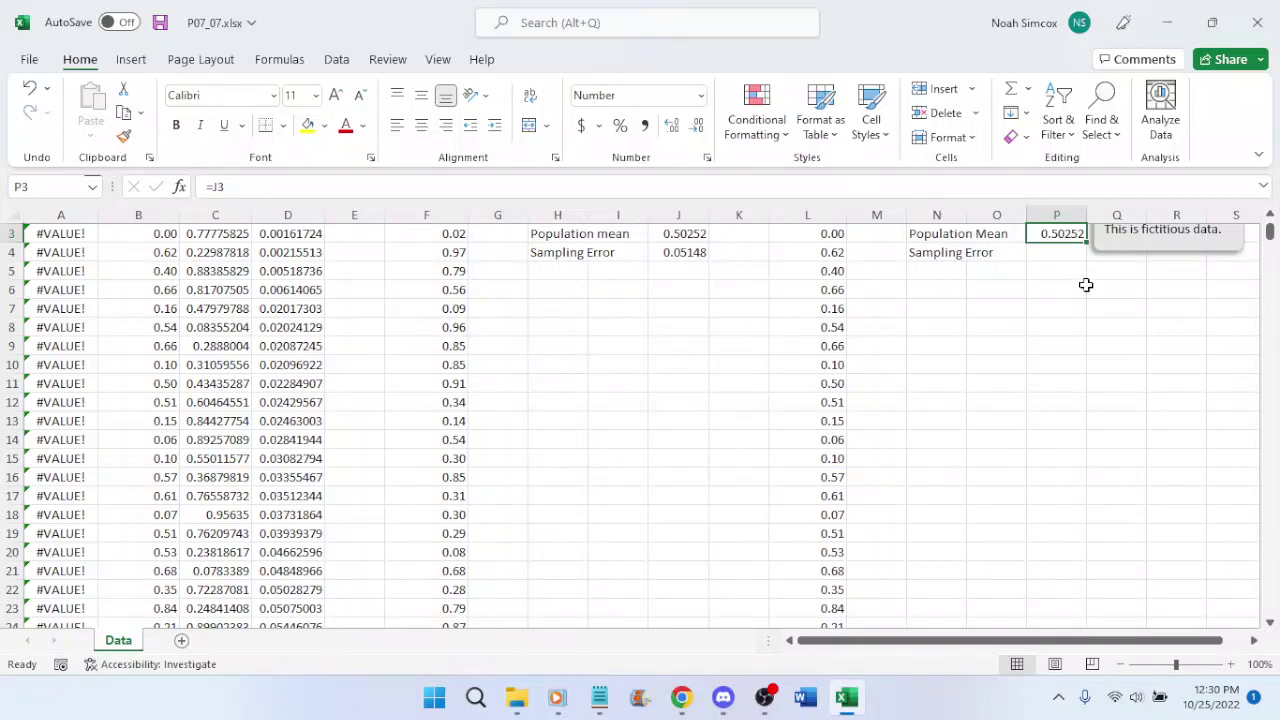
{"action": "scroll", "coordinate": [1063, 304], "scroll_direction": "up", "scroll_amount": 1}
Format the sample mean in P2 to show five decimal places
{"action": "left_click", "coordinate": [1071, 253]}
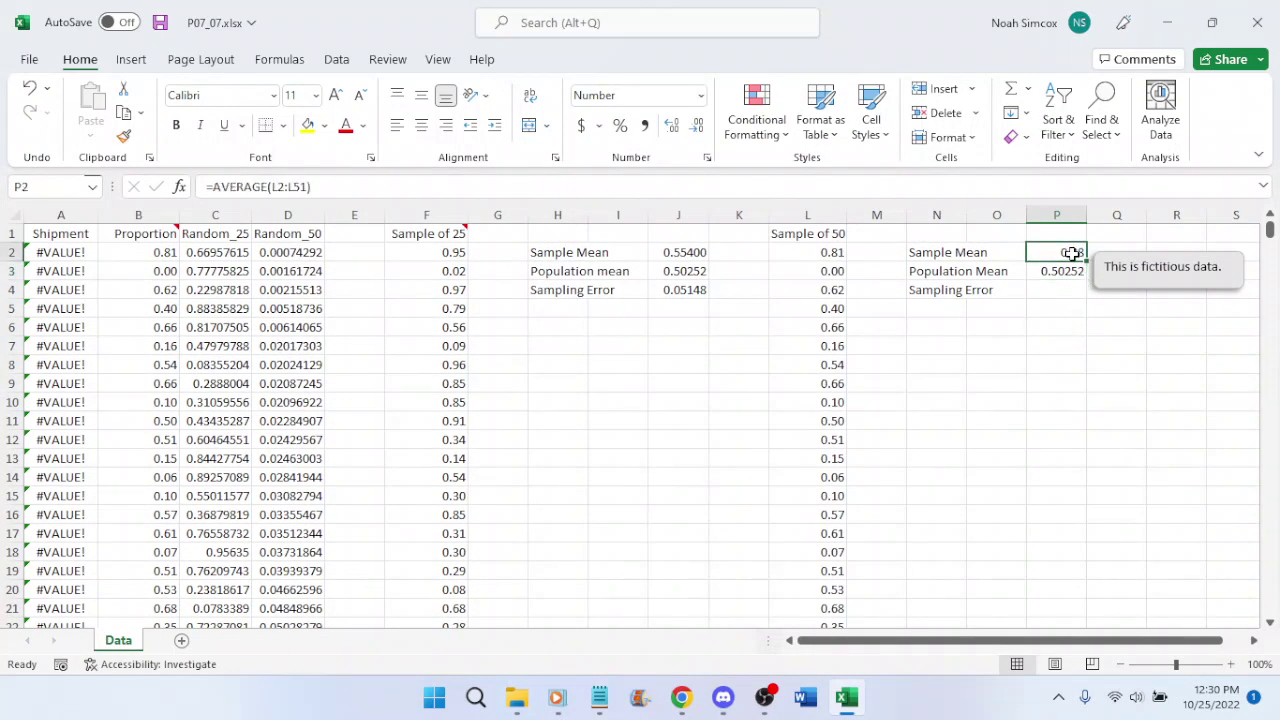
{"action": "left_click", "coordinate": [697, 125]}
{"action": "left_click", "coordinate": [697, 125]}
{"action": "left_click", "coordinate": [678, 128]}
{"action": "left_click", "coordinate": [678, 128]}
{"action": "left_click", "coordinate": [678, 128]}
{"action": "left_click", "coordinate": [678, 128]}
{"action": "left_click", "coordinate": [678, 128]}
Calculate the sampling error in P4 with =P3-P2 and save the workbook
{"action": "left_click", "coordinate": [1060, 290]}
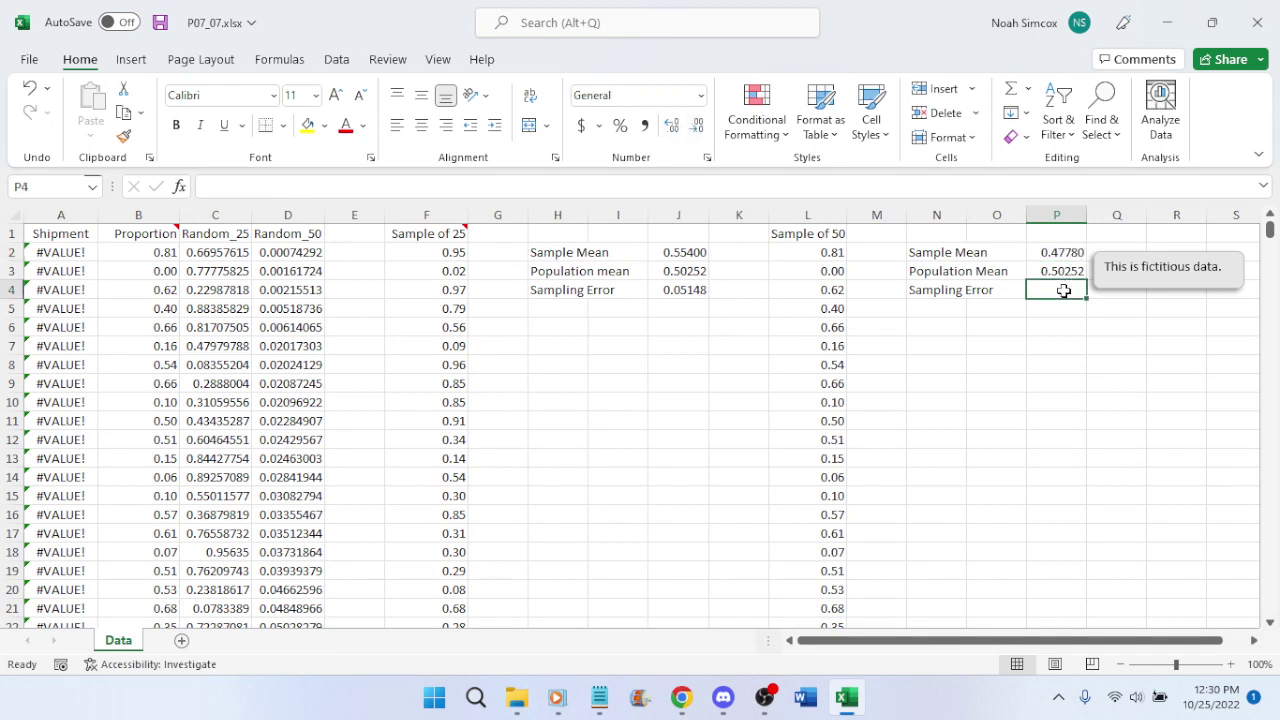
{"action": "type", "text": "="}
{"action": "left_click", "coordinate": [1052, 273]}
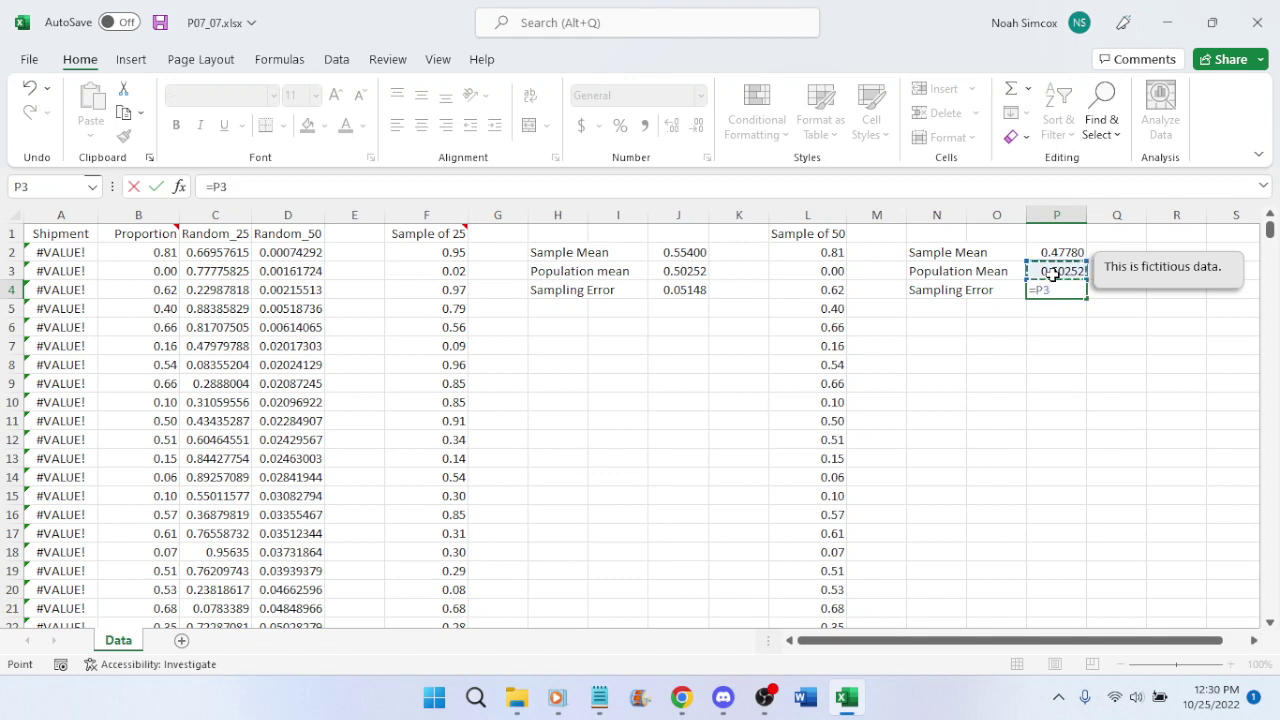
{"action": "type", "text": "-"}
{"action": "left_click", "coordinate": [1056, 253]}
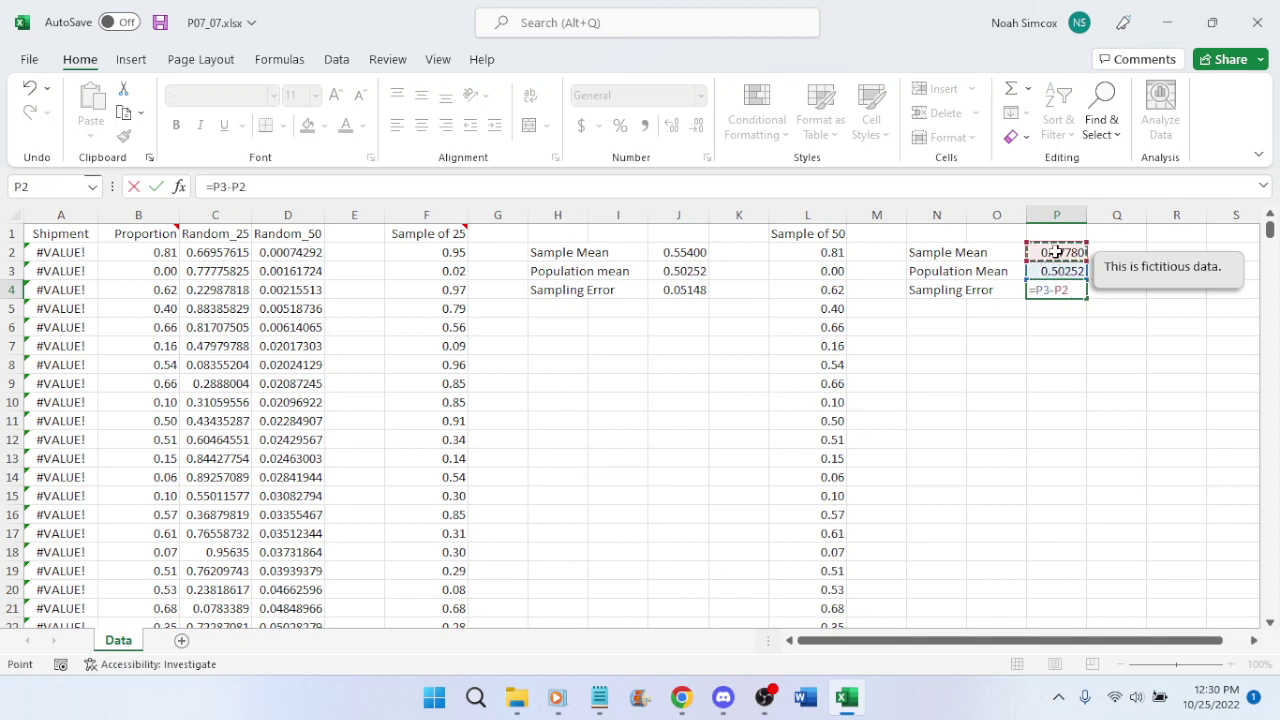
{"action": "key", "text": "Return"}
{"action": "key", "text": "ctrl+s"}
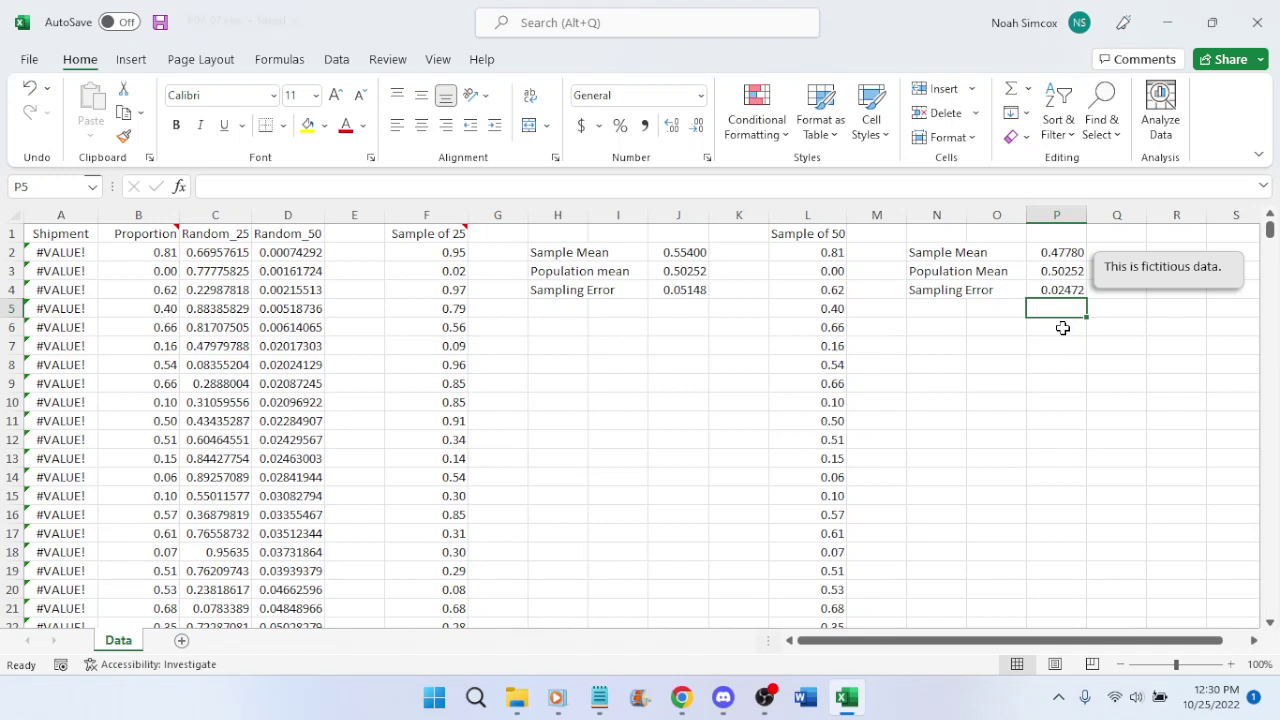
Move the "This is fictitious data." text box slightly away from the results in column P and save the workbook
{"action": "left_click", "coordinate": [1209, 266]}
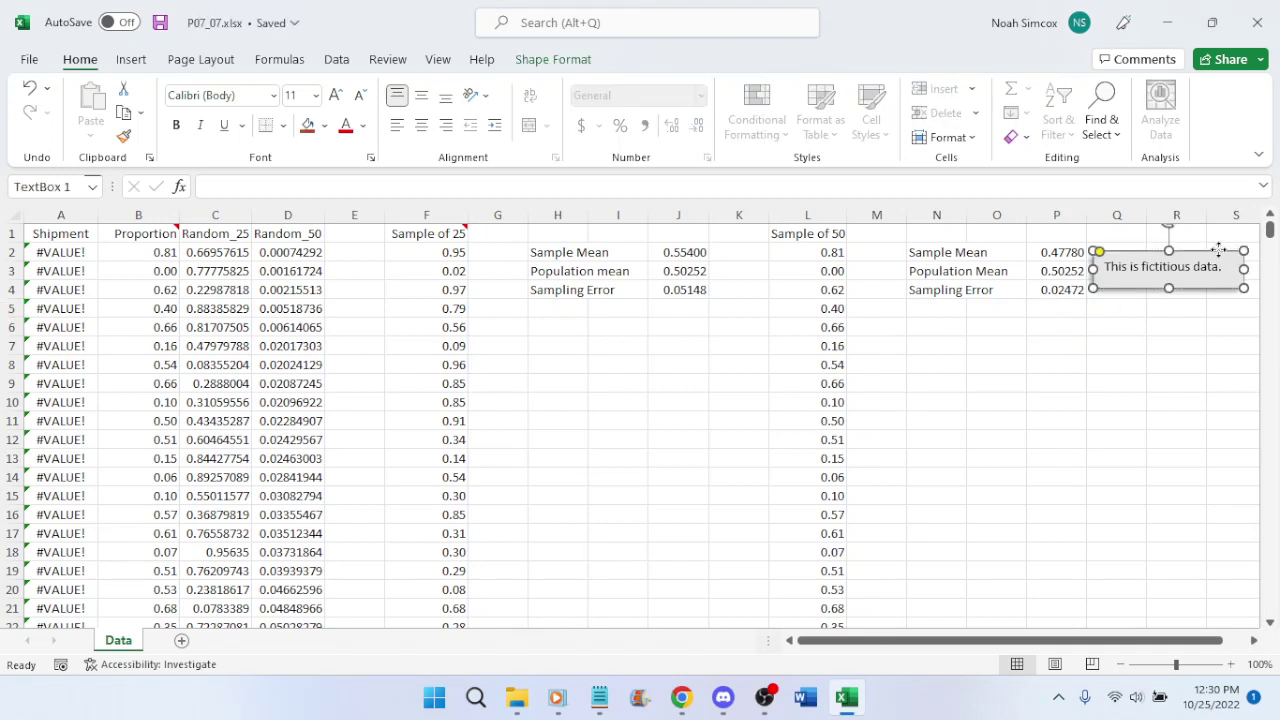
{"action": "left_click_drag", "start_coordinate": [1214, 250], "coordinate": [1231, 237]}
{"action": "left_click", "coordinate": [1199, 327]}
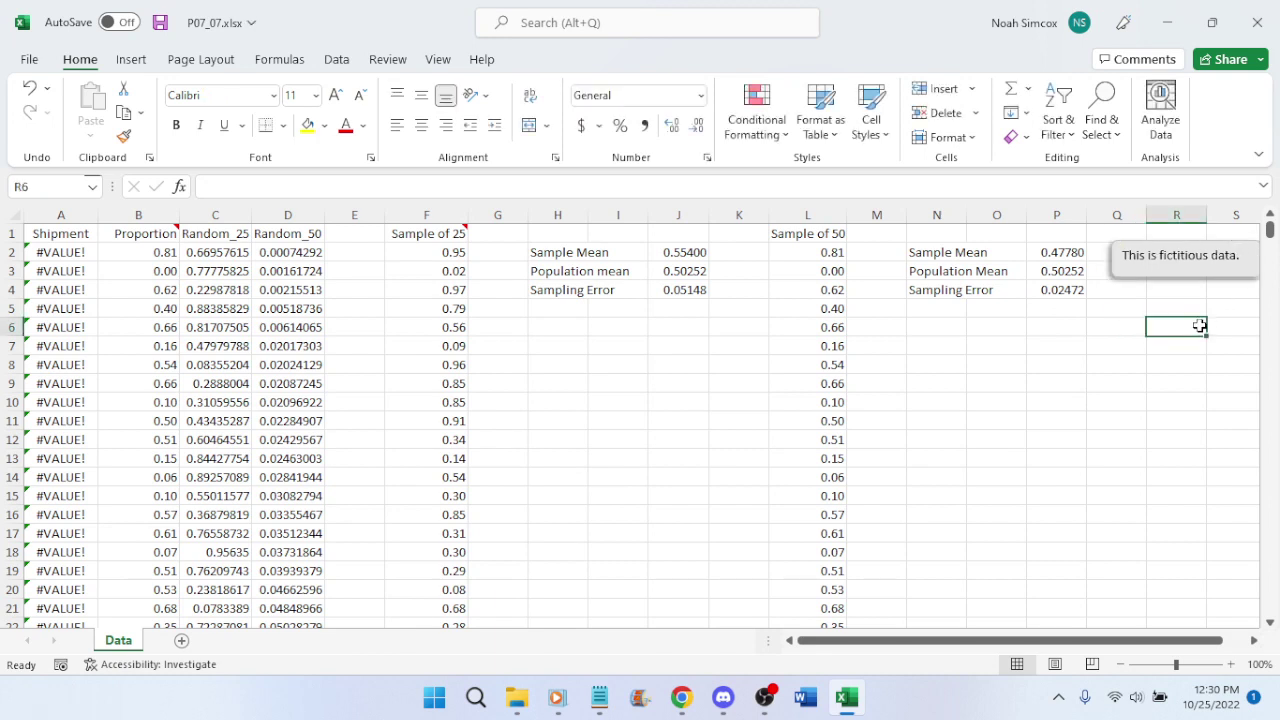
{"action": "key", "text": "ctrl+s"}
Review the full sample of 50 and compare the Random_25 and Random_50 columns with both samples' results
{"action": "left_click", "coordinate": [995, 376]}
{"action": "scroll", "coordinate": [988, 446], "scroll_direction": "down", "scroll_amount": 16}
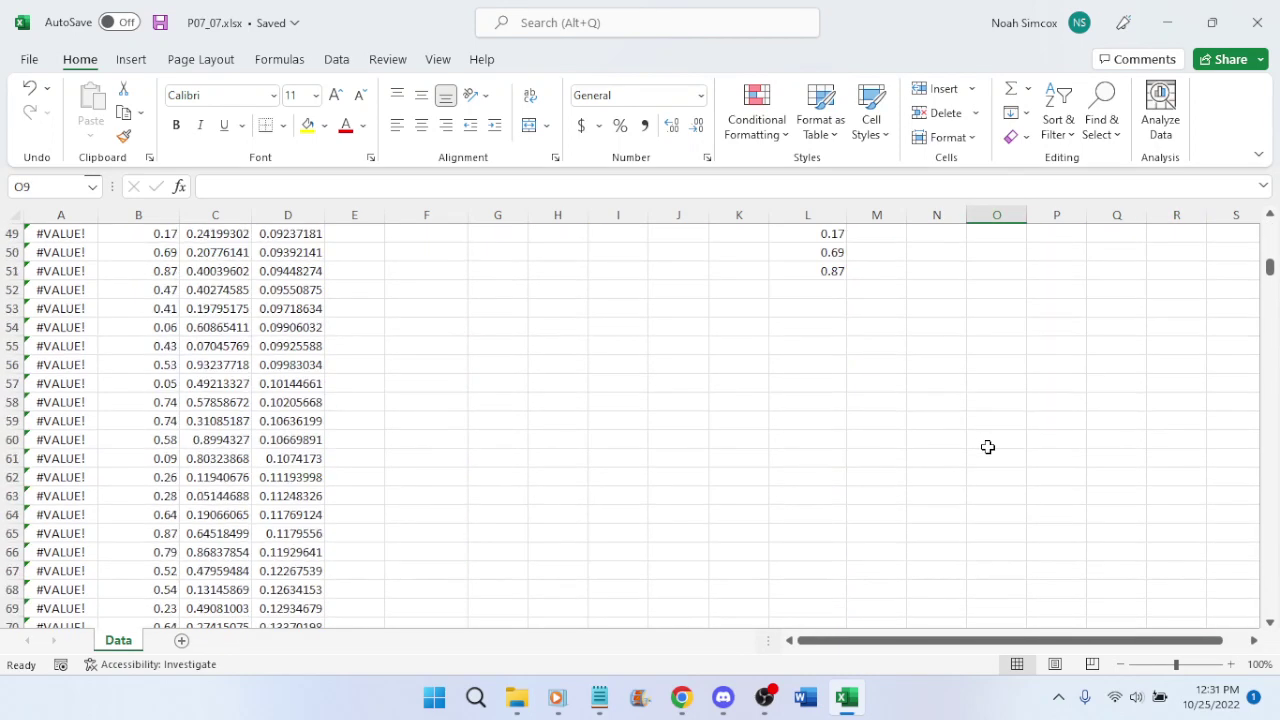
{"action": "scroll", "coordinate": [988, 446], "scroll_direction": "up", "scroll_amount": 16}
{"action": "left_click", "coordinate": [663, 342]}
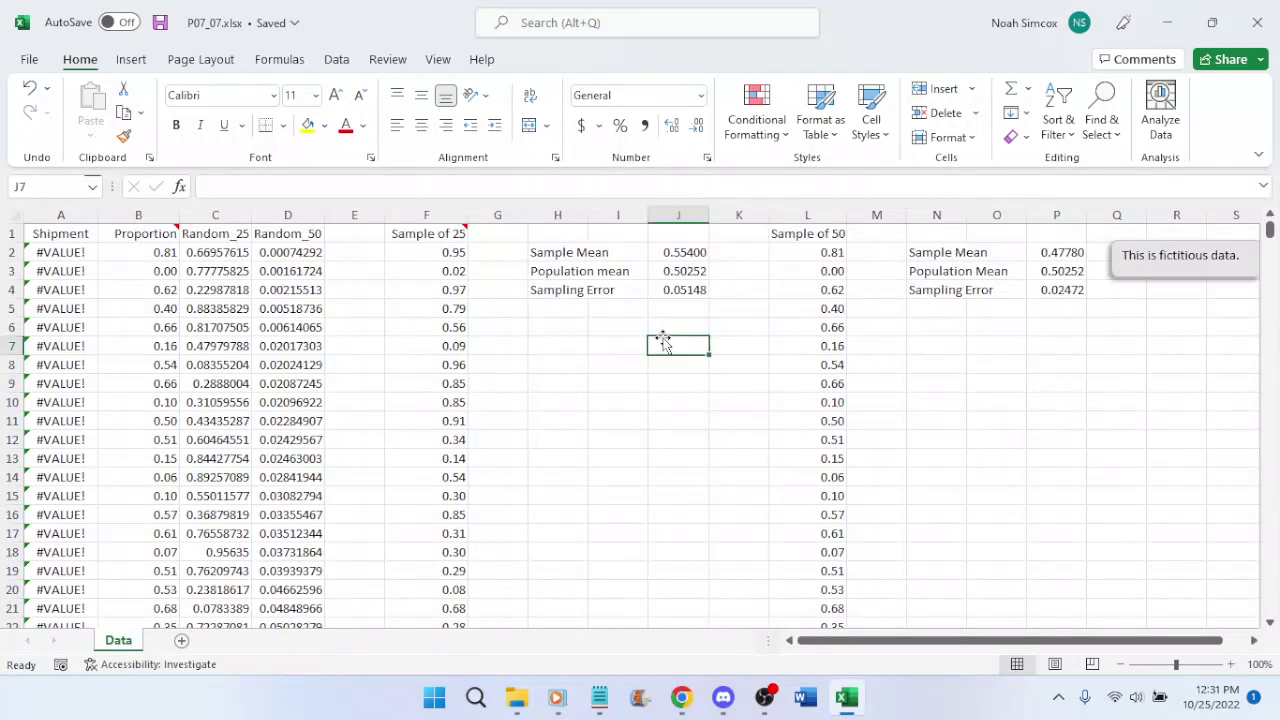
{"action": "left_click", "coordinate": [210, 247]}
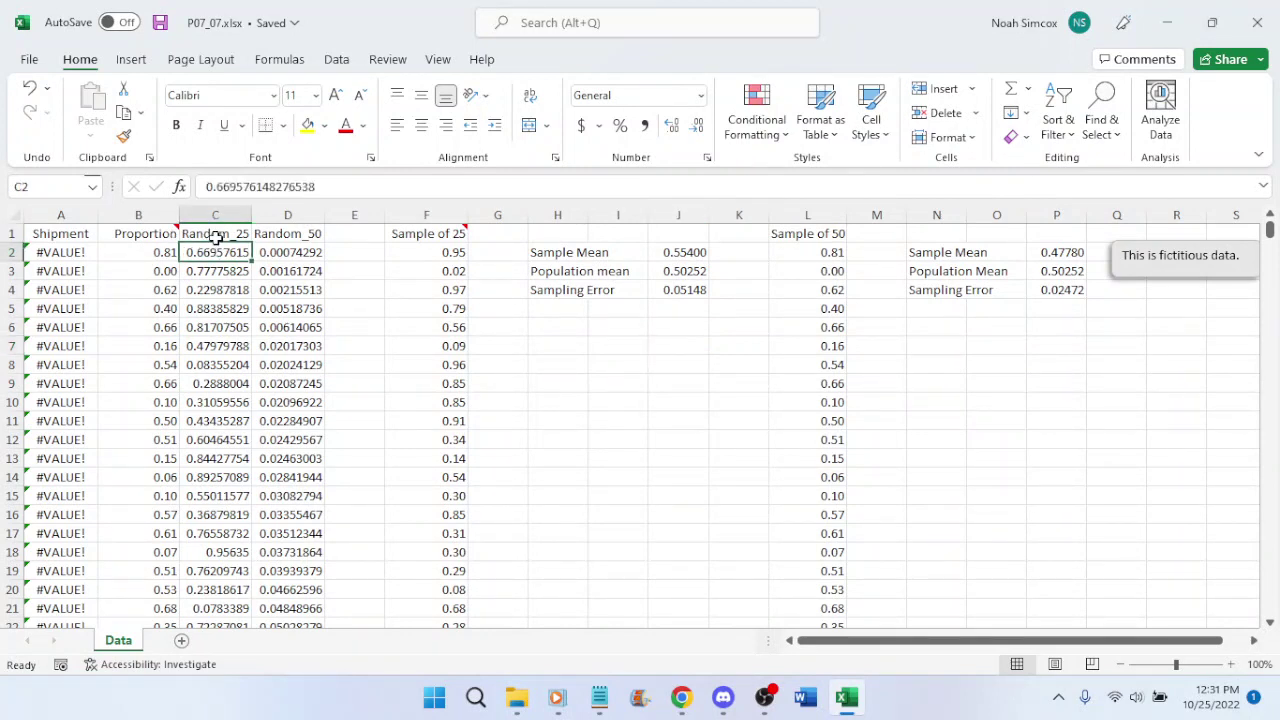
{"action": "left_click", "coordinate": [250, 237]}
{"action": "left_click", "coordinate": [232, 250]}
{"action": "left_click", "coordinate": [302, 252]}
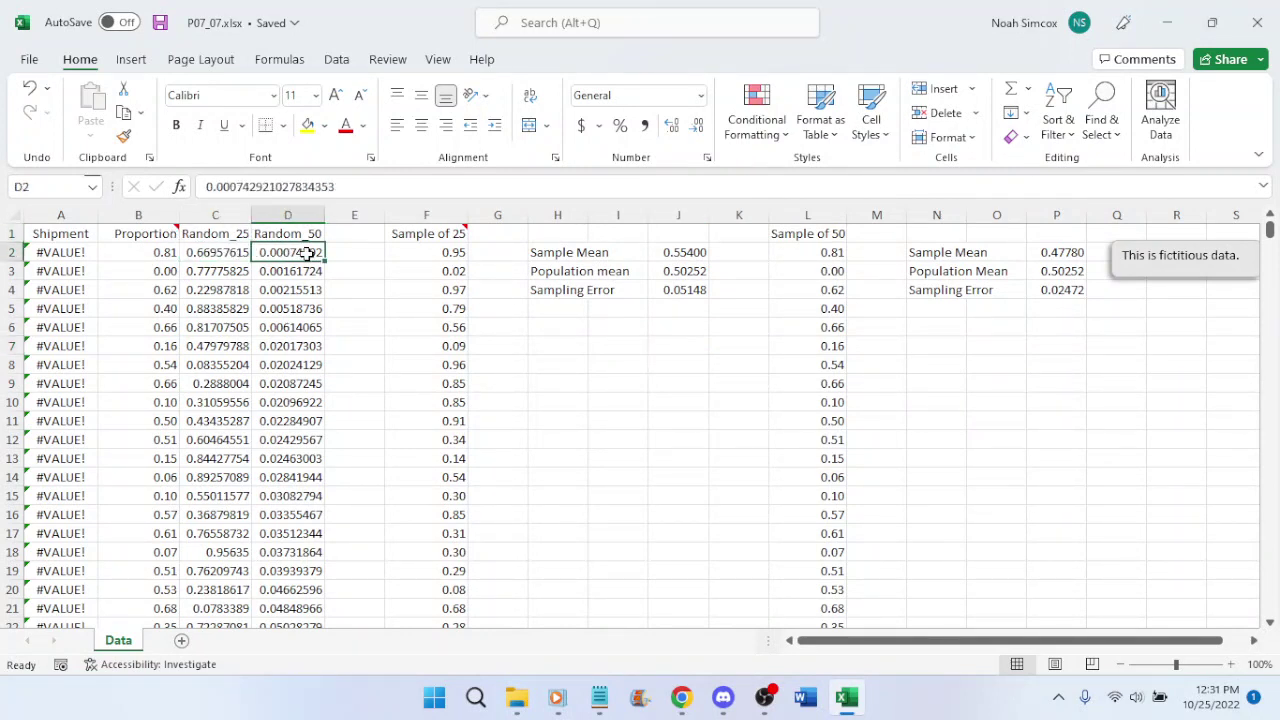
{"action": "left_click", "coordinate": [290, 236]}
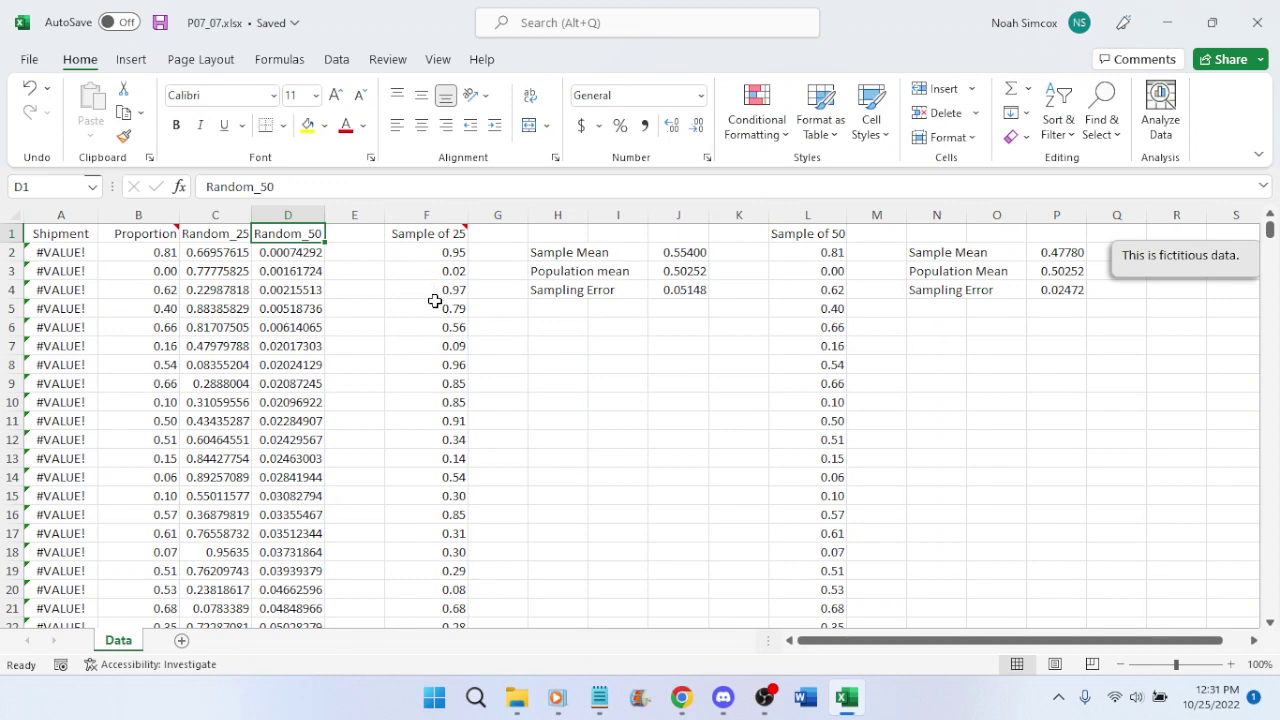
Switch to Chrome and bring up the Lesson 2.3 Chapter 7 Problems video in the course announcement
{"action": "left_click", "coordinate": [680, 697]}
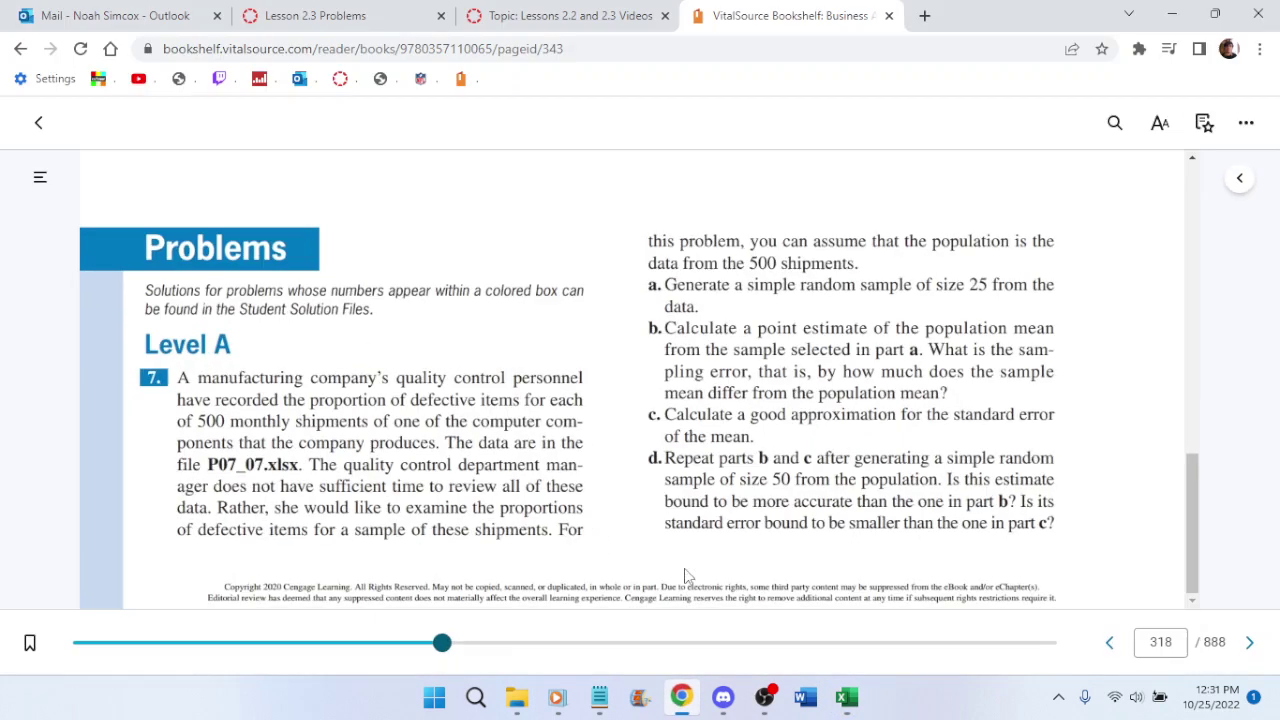
{"action": "left_click", "coordinate": [565, 16]}
{"action": "scroll", "coordinate": [1005, 525], "scroll_direction": "down", "scroll_amount": 1}
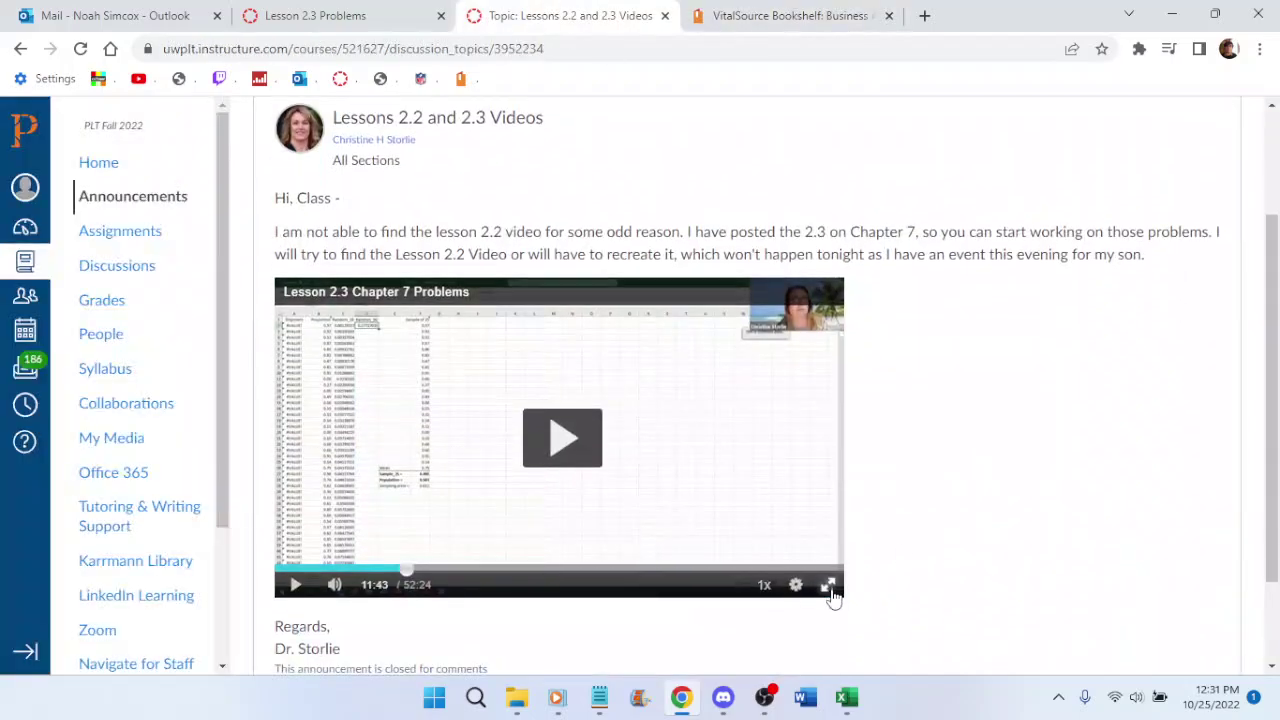
Expand the Lesson 2.3 Chapter 7 Problems video to full screen and play it
{"action": "left_click", "coordinate": [831, 594]}
{"action": "left_click", "coordinate": [806, 371]}
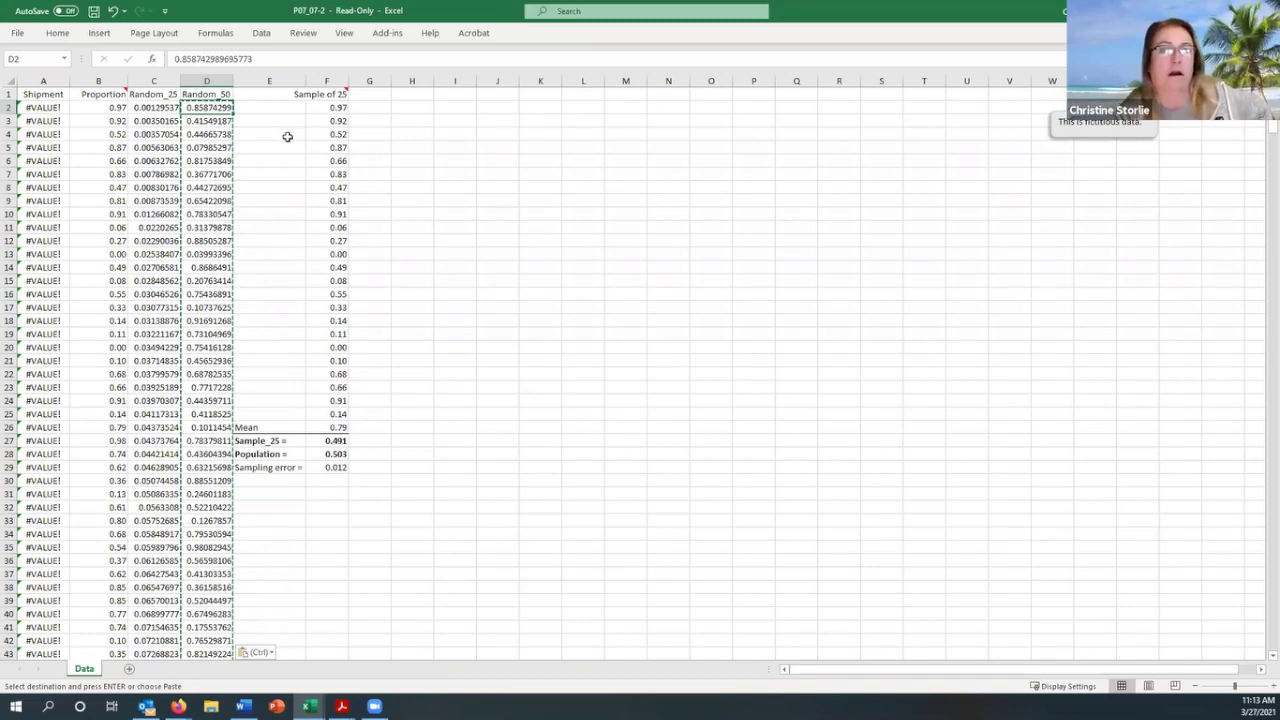
{"action": "left_click", "coordinate": [757, 166]}
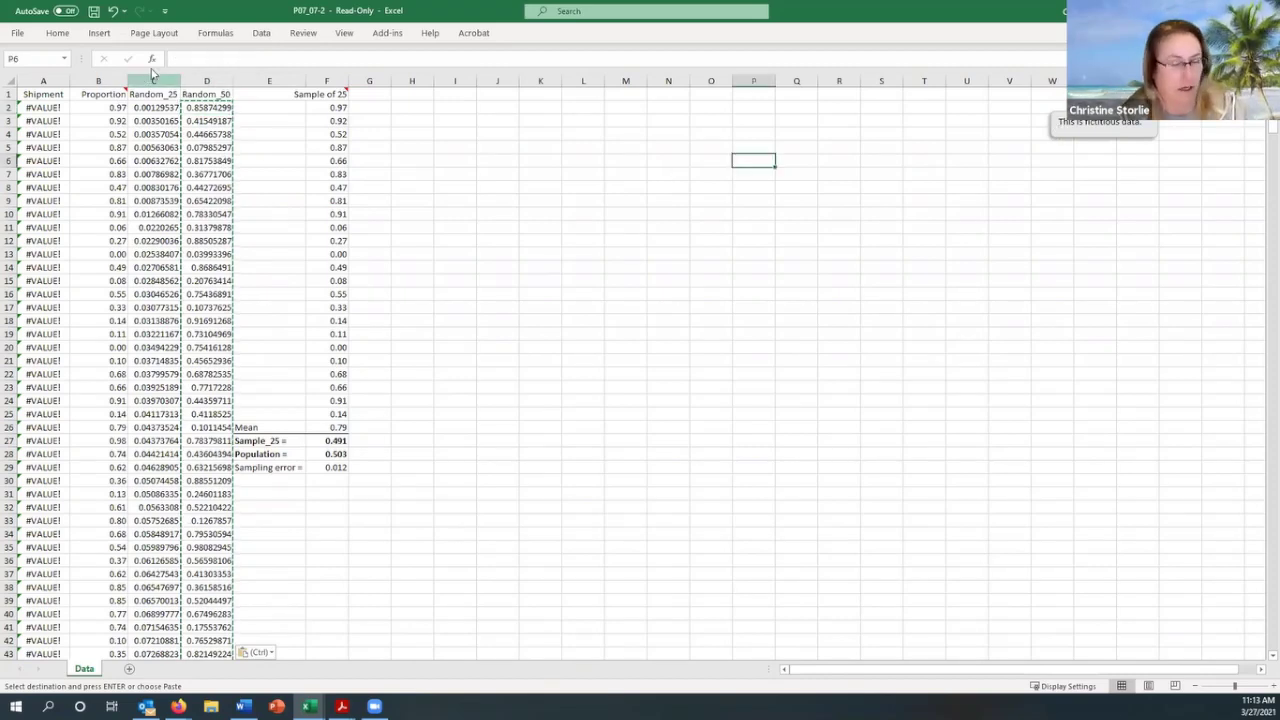
{"action": "key", "text": "Escape"}
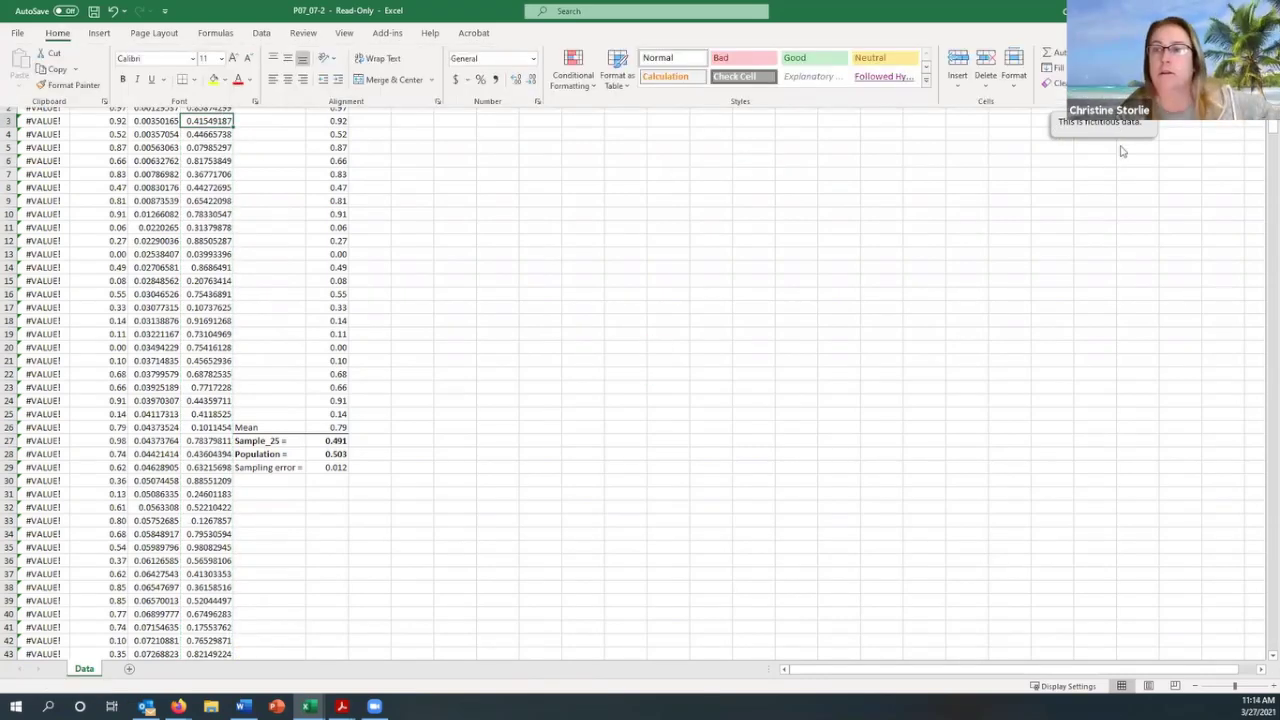
{"action": "right_click", "coordinate": [1121, 151]}
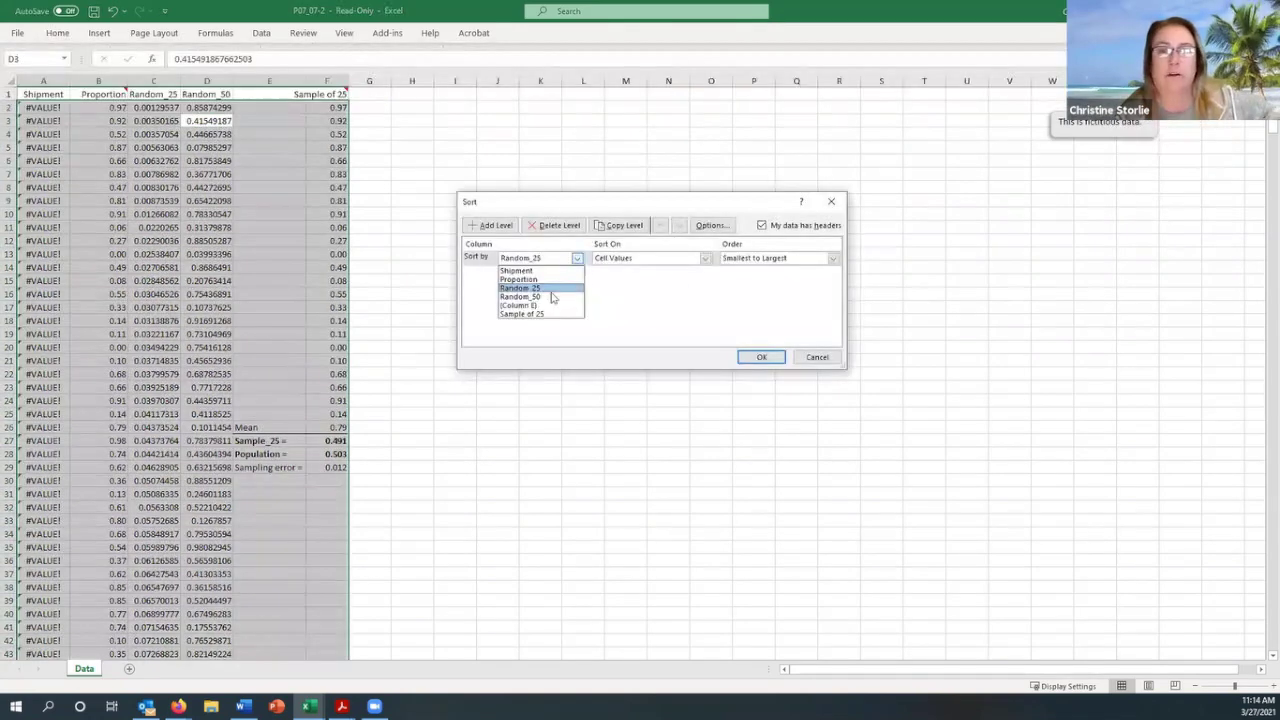
{"action": "left_click", "coordinate": [540, 296]}
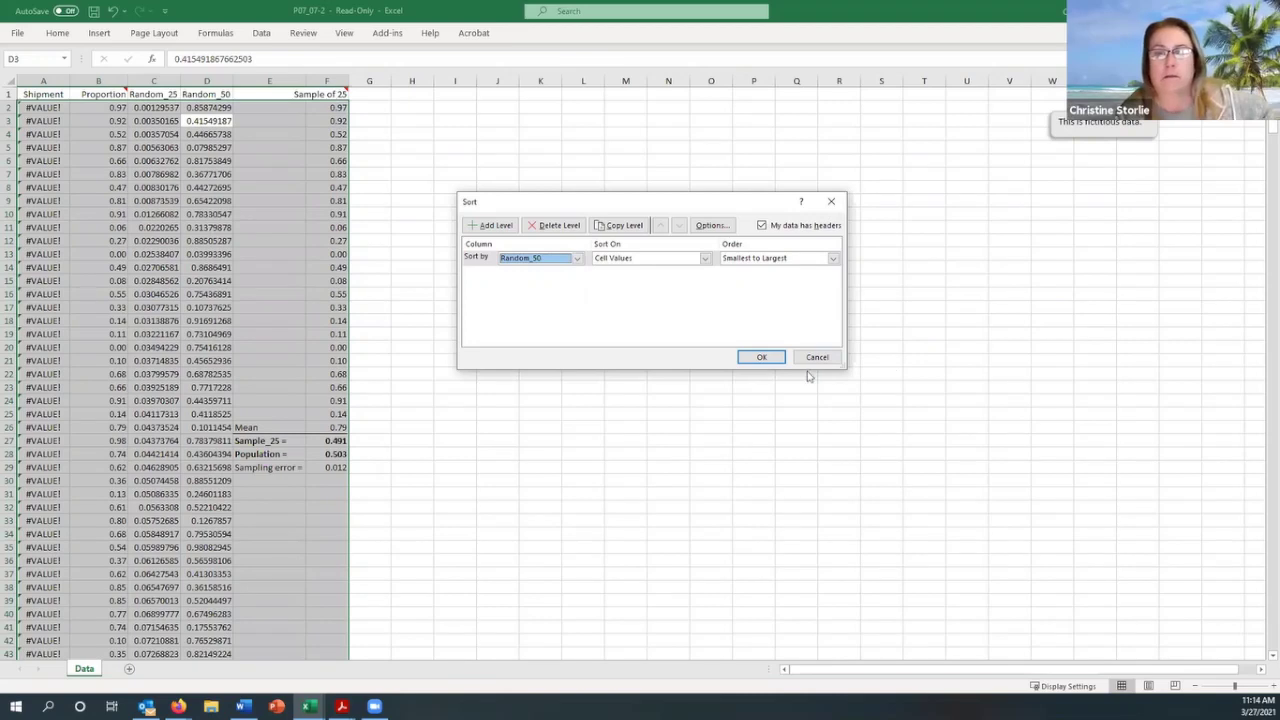
{"action": "key", "text": "Escape"}
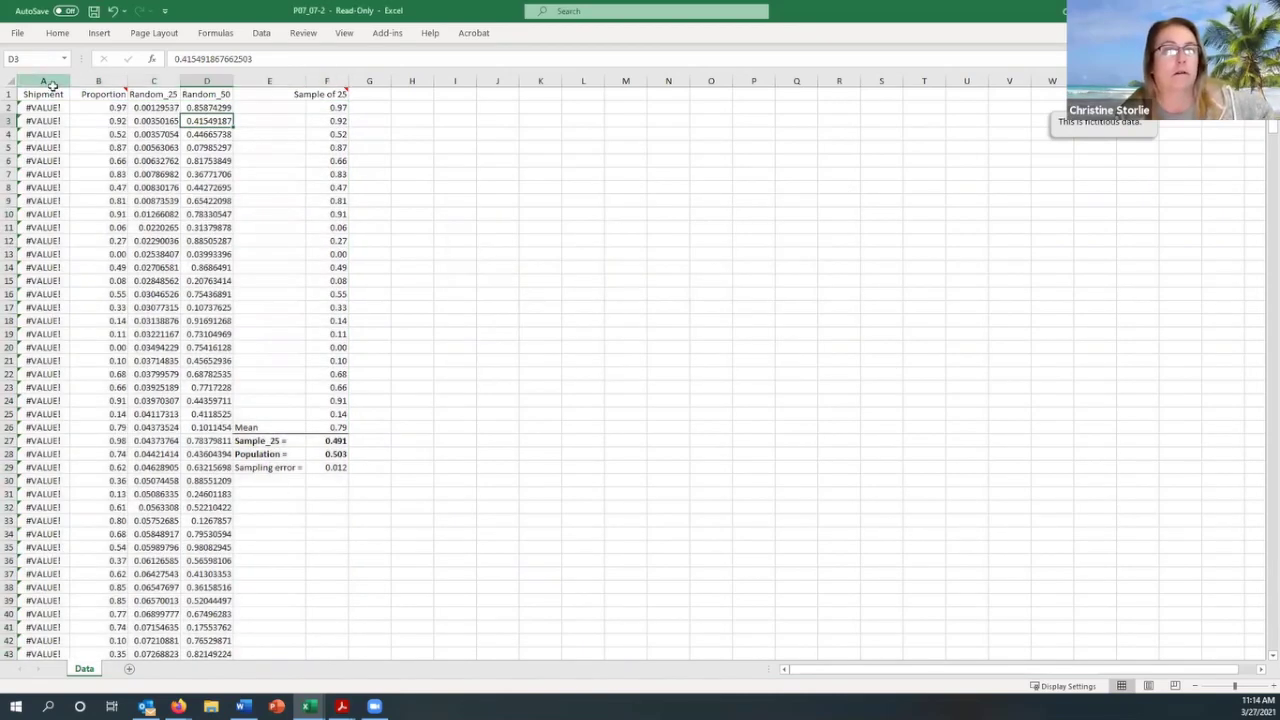
Sort only the Proportion, Random_25 and Random_50 columns by Random_50, from smallest to largest
{"action": "left_click_drag", "start_coordinate": [105, 94], "coordinate": [128, 89]}
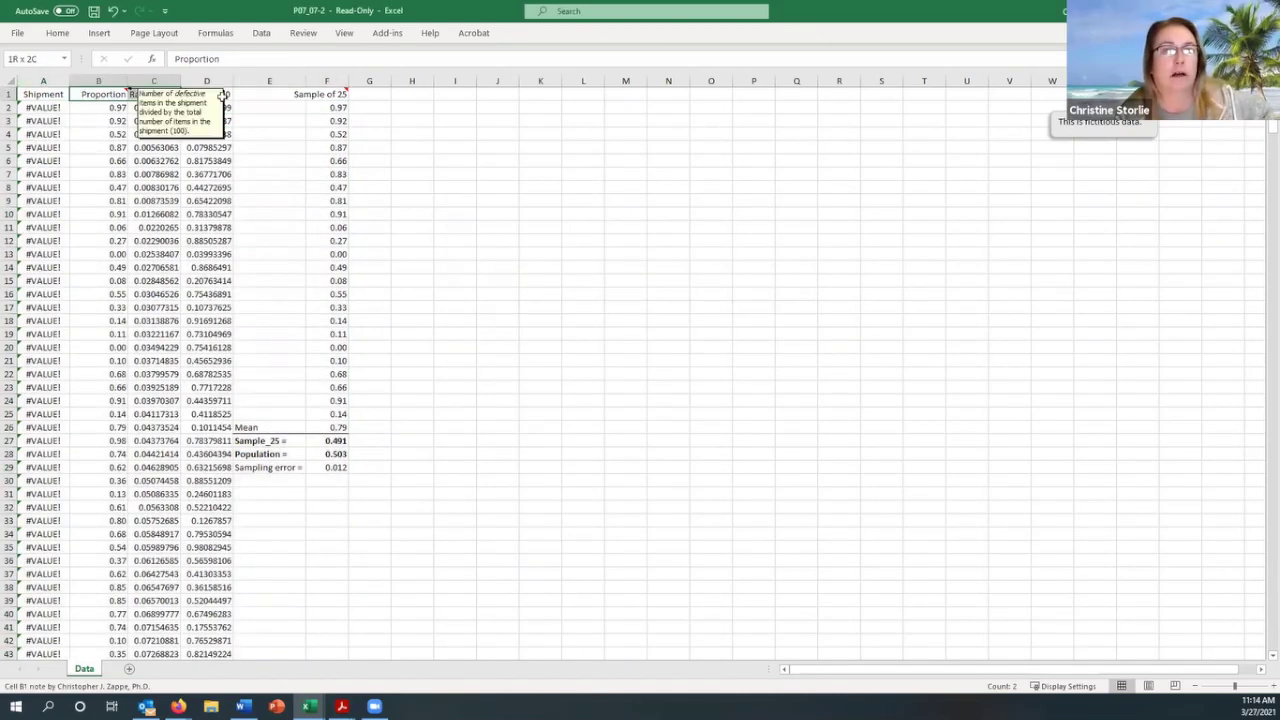
{"action": "left_click_drag", "start_coordinate": [222, 94], "coordinate": [222, 94]}
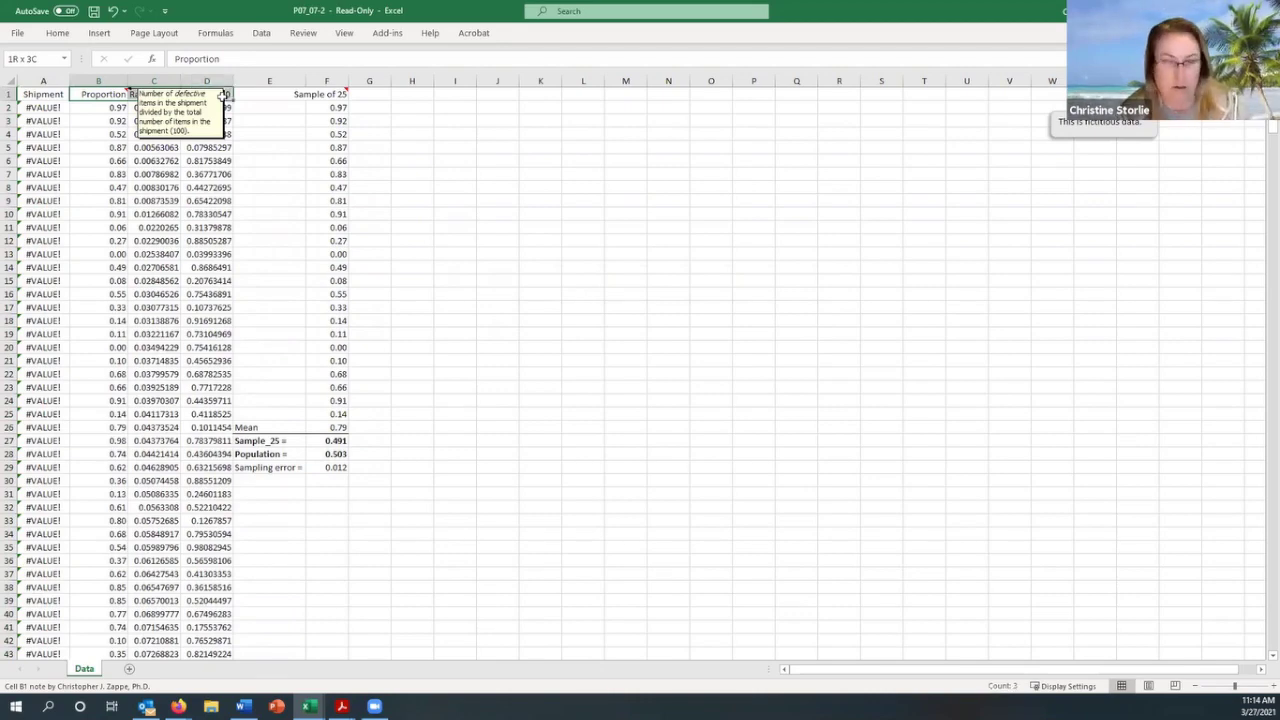
{"action": "key", "text": "ctrl+shift+Down"}
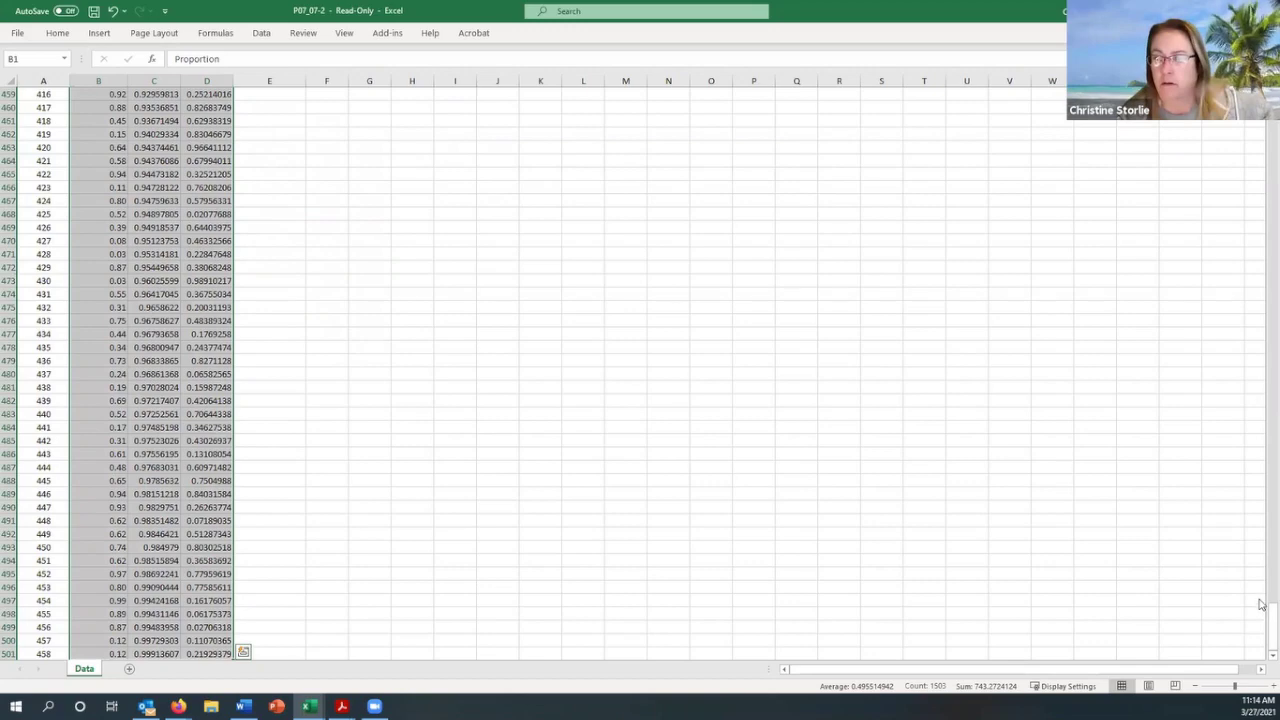
{"action": "left_click_drag", "start_coordinate": [1272, 608], "coordinate": [1272, 125]}
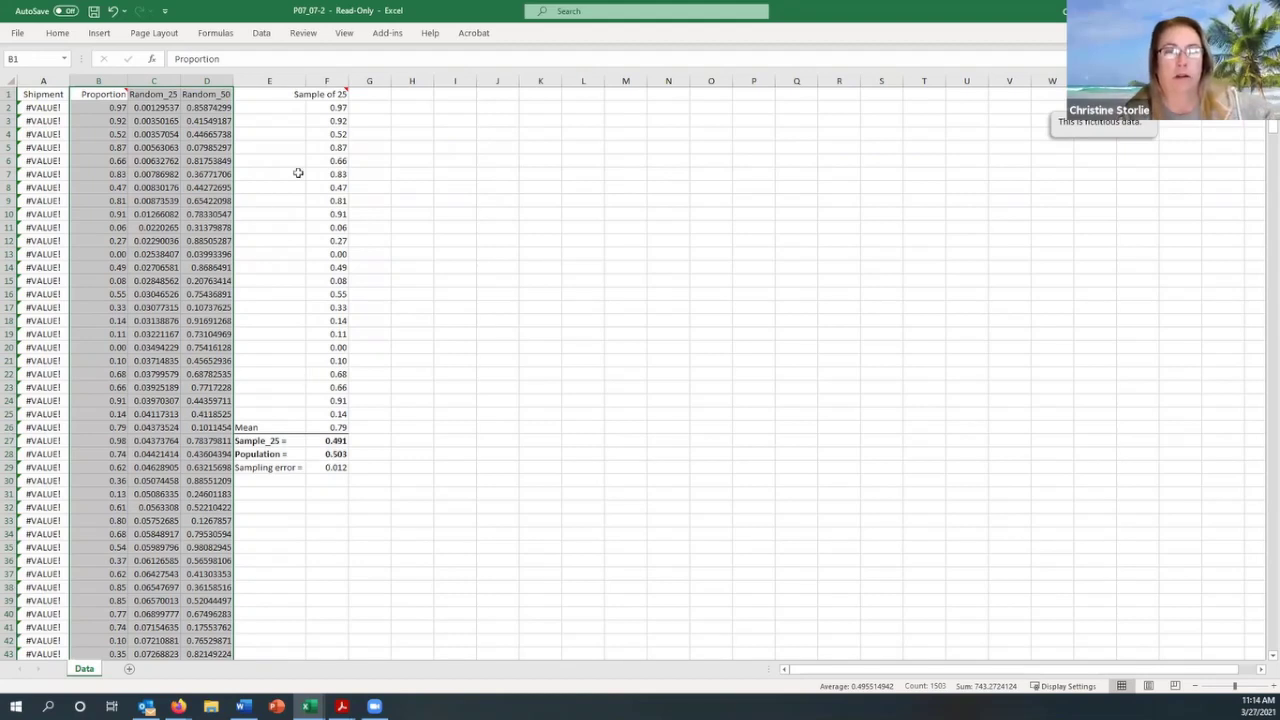
{"action": "right_click", "coordinate": [148, 205]}
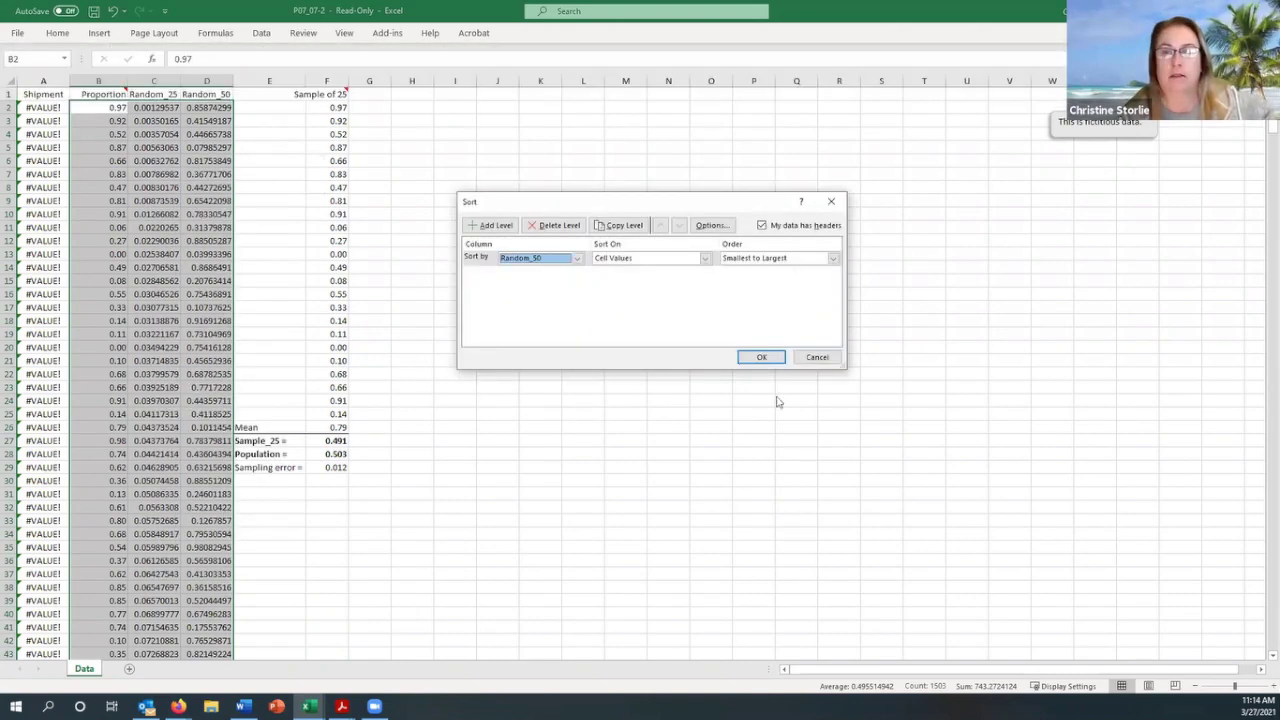
{"action": "left_click", "coordinate": [757, 354]}
Select the Proportion header with the first 50 sorted values, B1:B51, as the sample of 50
{"action": "left_click", "coordinate": [207, 107]}
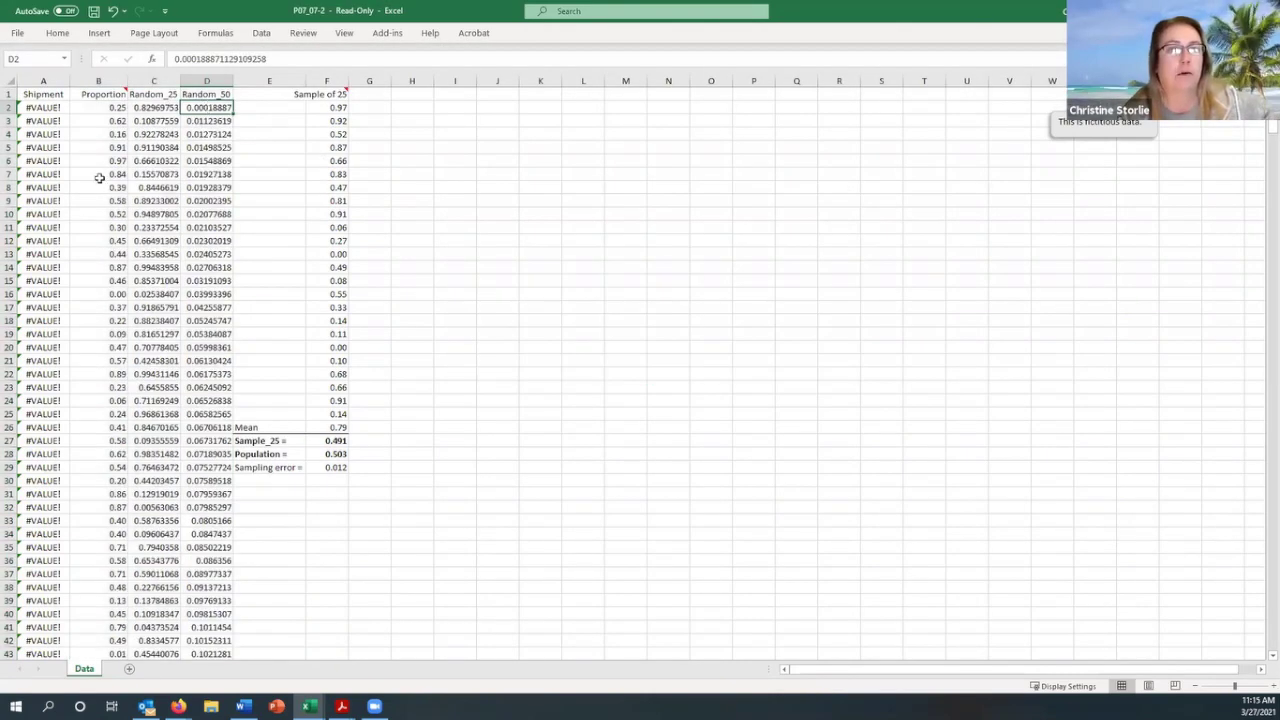
{"action": "left_click_drag", "start_coordinate": [98, 94], "coordinate": [88, 657]}
{"action": "scroll", "coordinate": [95, 622], "scroll_direction": "up", "scroll_amount": 2}
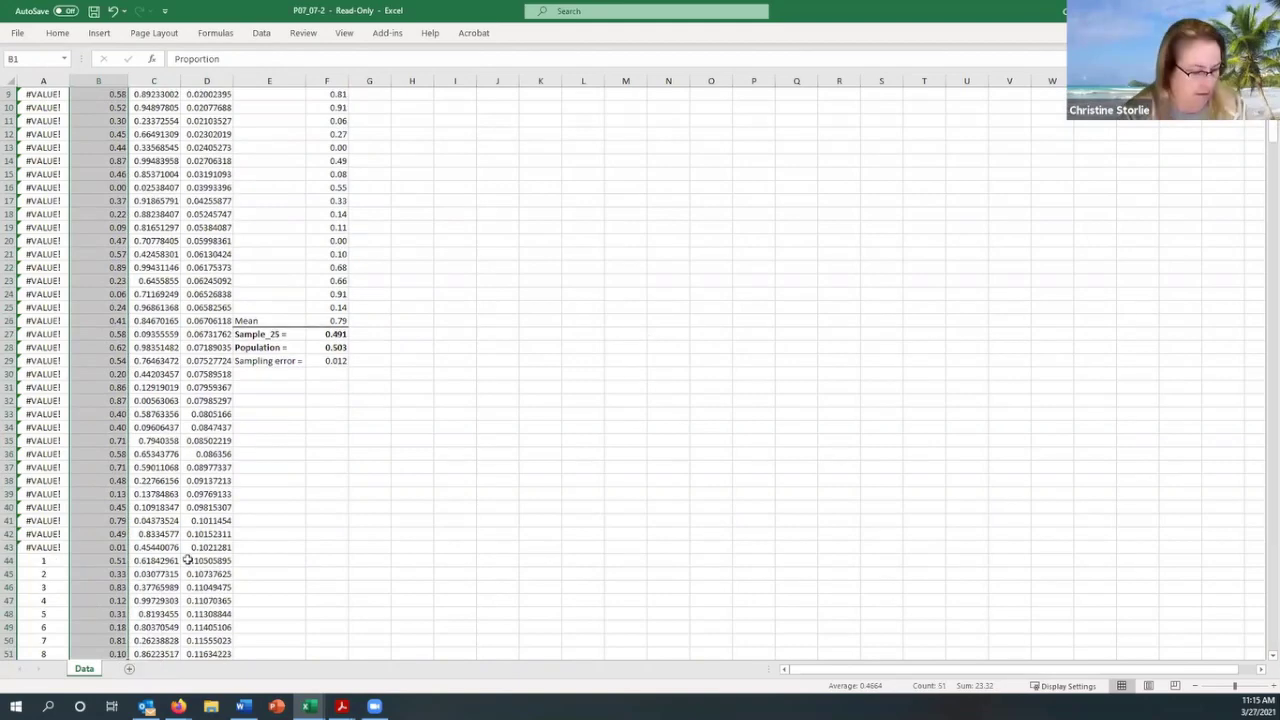
Copy the Proportion header and first 50 values from B1:B51 into column G and retitle the column "Sample of 50"
{"action": "key", "text": "ctrl+c"}
{"action": "left_click", "coordinate": [369, 93]}
{"action": "key", "text": "Return"}
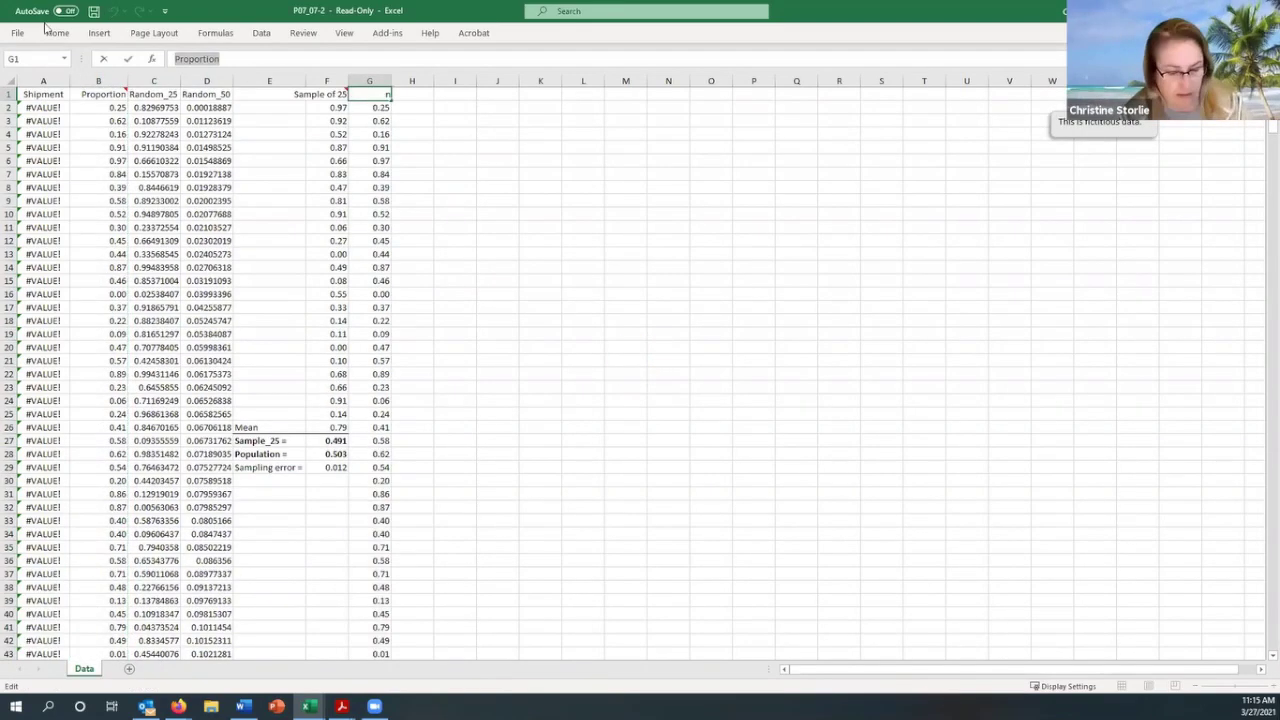
Label E31 "Sample_50 =" and calculate the average of G2:G51 in F31
{"action": "scroll", "coordinate": [817, 274], "scroll_direction": "down", "scroll_amount": 6}
{"action": "left_click", "coordinate": [269, 254]}
{"action": "type", "text": "Sample_50 ="}
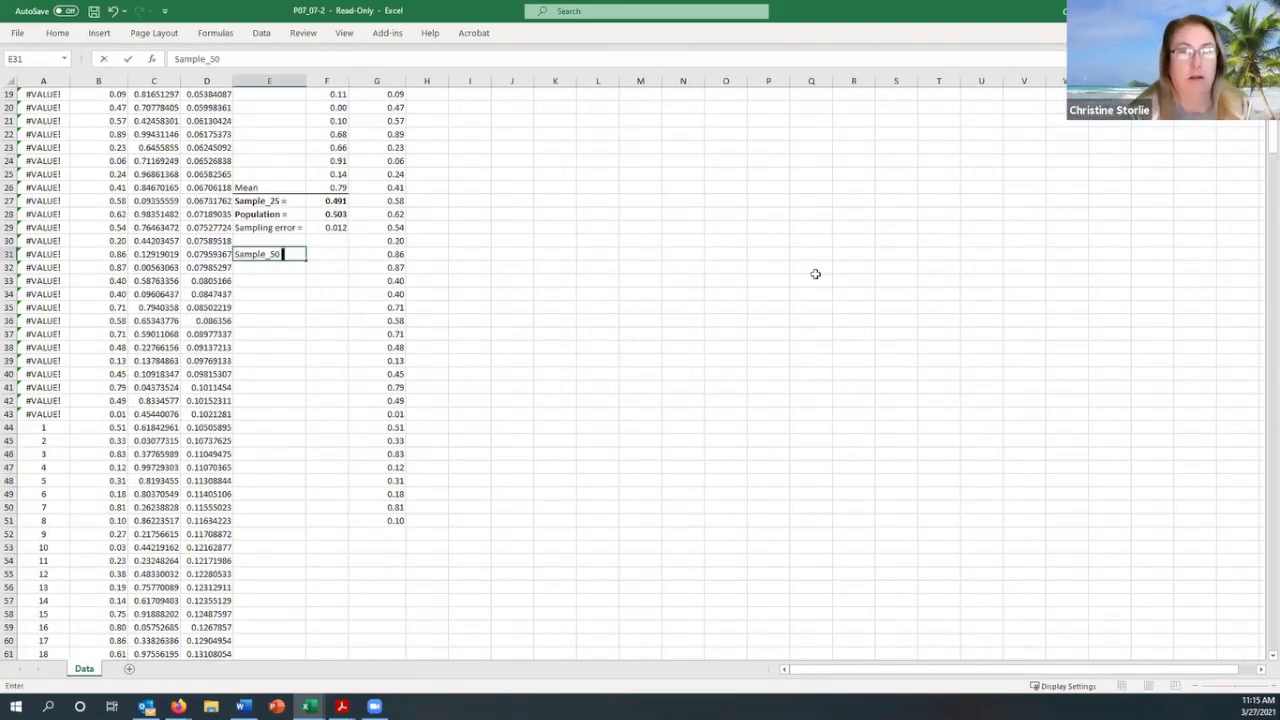
{"action": "key", "text": "Tab"}
{"action": "type", "text": "=aver"}
{"action": "double_click", "coordinate": [341, 269]}
{"action": "left_click_drag", "start_coordinate": [376, 520], "coordinate": [385, 107]}
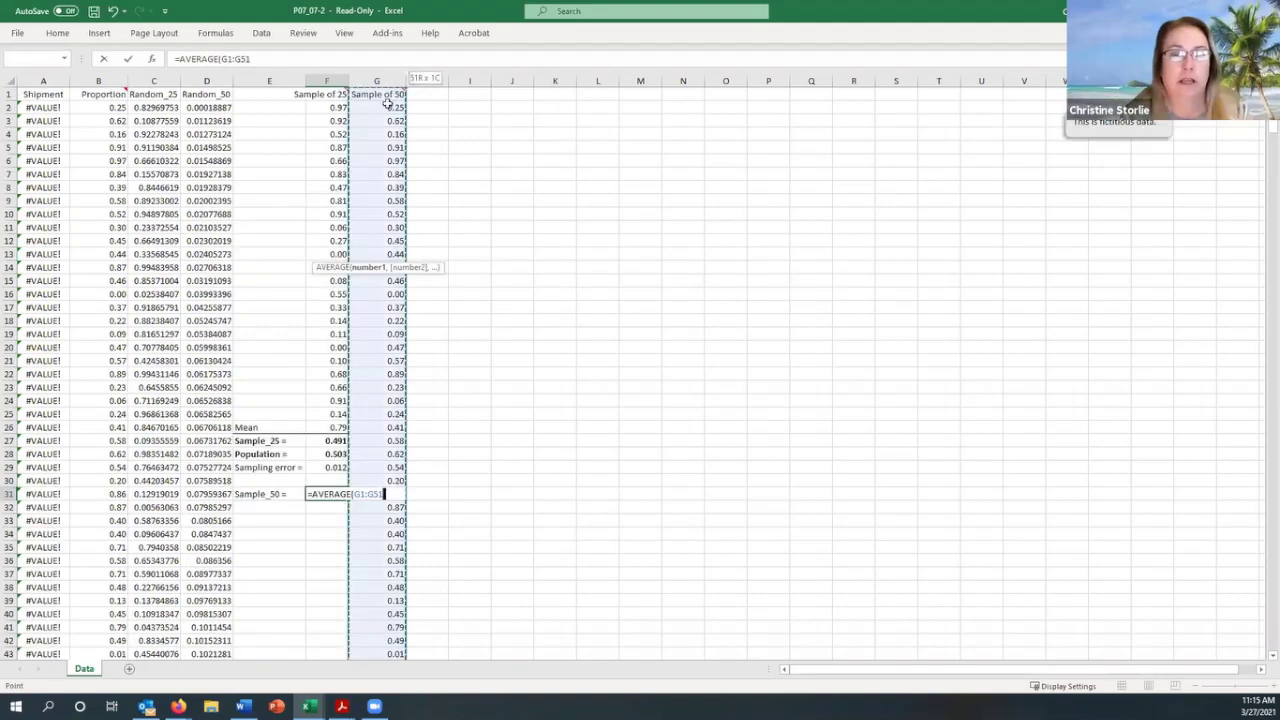
{"action": "key", "text": "Return"}
Label E32 "Sampling Error =" and calculate it in F32 as the population mean in F28 minus the Sample_50 mean in F31
{"action": "type", "text": "Sampling Error ="}
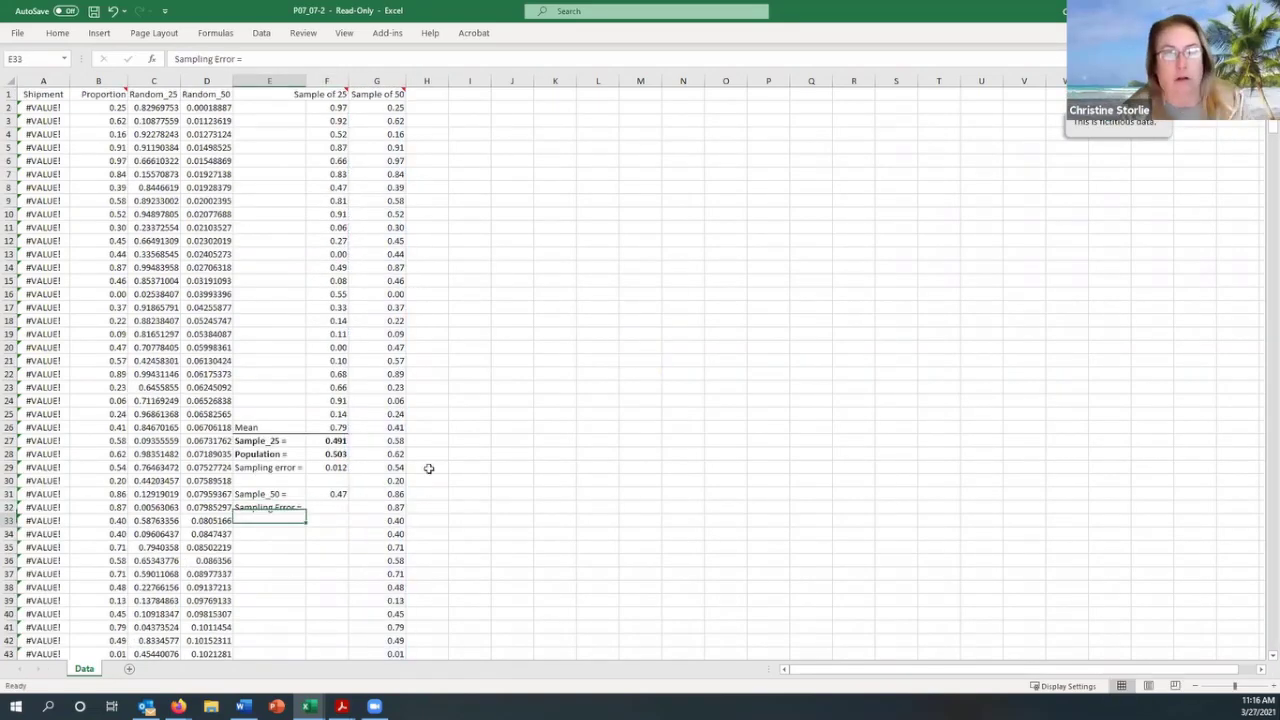
{"action": "key", "text": "Tab"}
{"action": "type", "text": "="}
{"action": "key", "text": "Up"}
{"action": "key", "text": "Up"}
{"action": "key", "text": "Up"}
{"action": "key", "text": "Up"}
{"action": "type", "text": "-"}
{"action": "key", "text": "Up"}
{"action": "key", "text": "Return"}
Check the formulas behind both means and format the Sample_50 mean in F31 to three decimal places
{"action": "key", "text": "Up"}
{"action": "key", "text": "Up"}
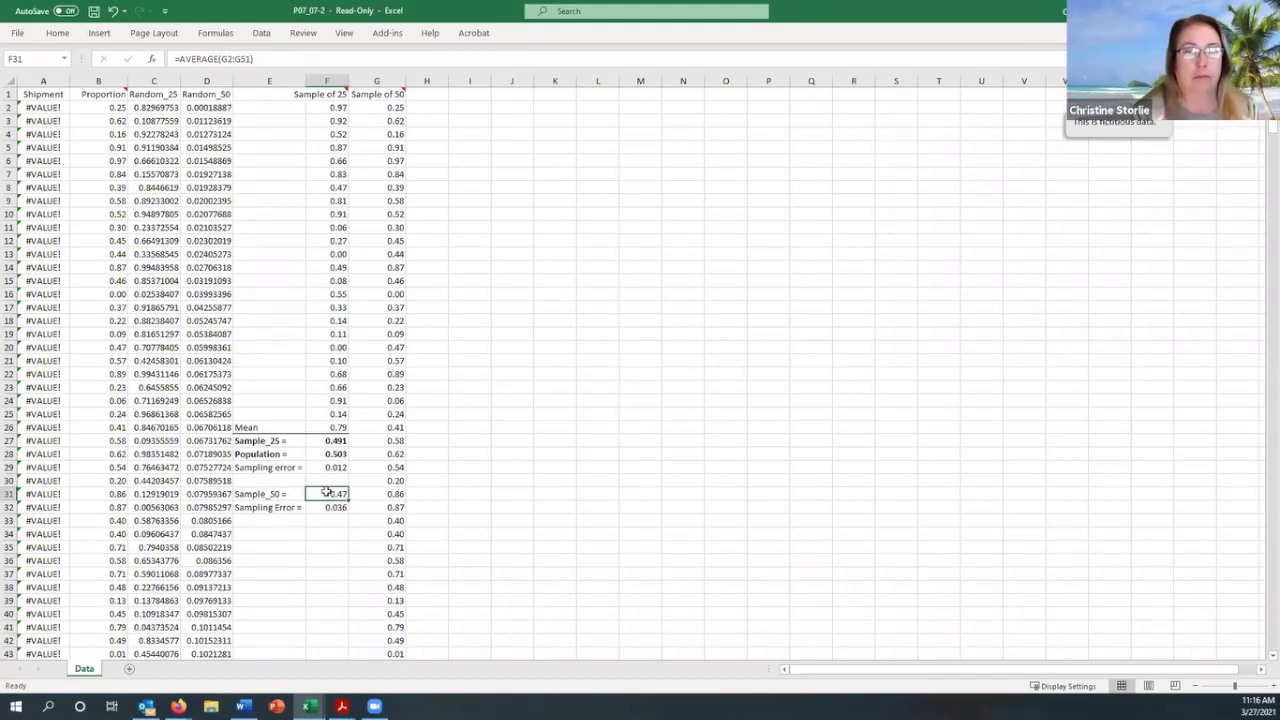
{"action": "left_click", "coordinate": [330, 458]}
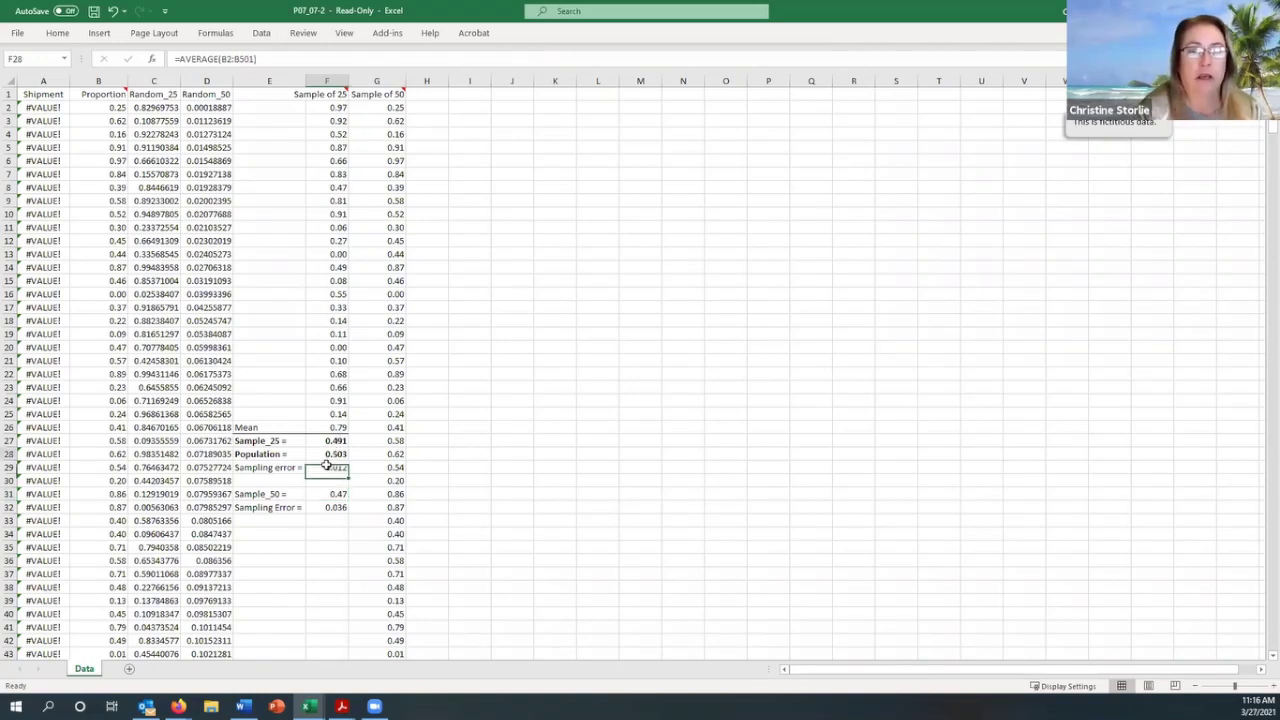
{"action": "left_click", "coordinate": [330, 496]}
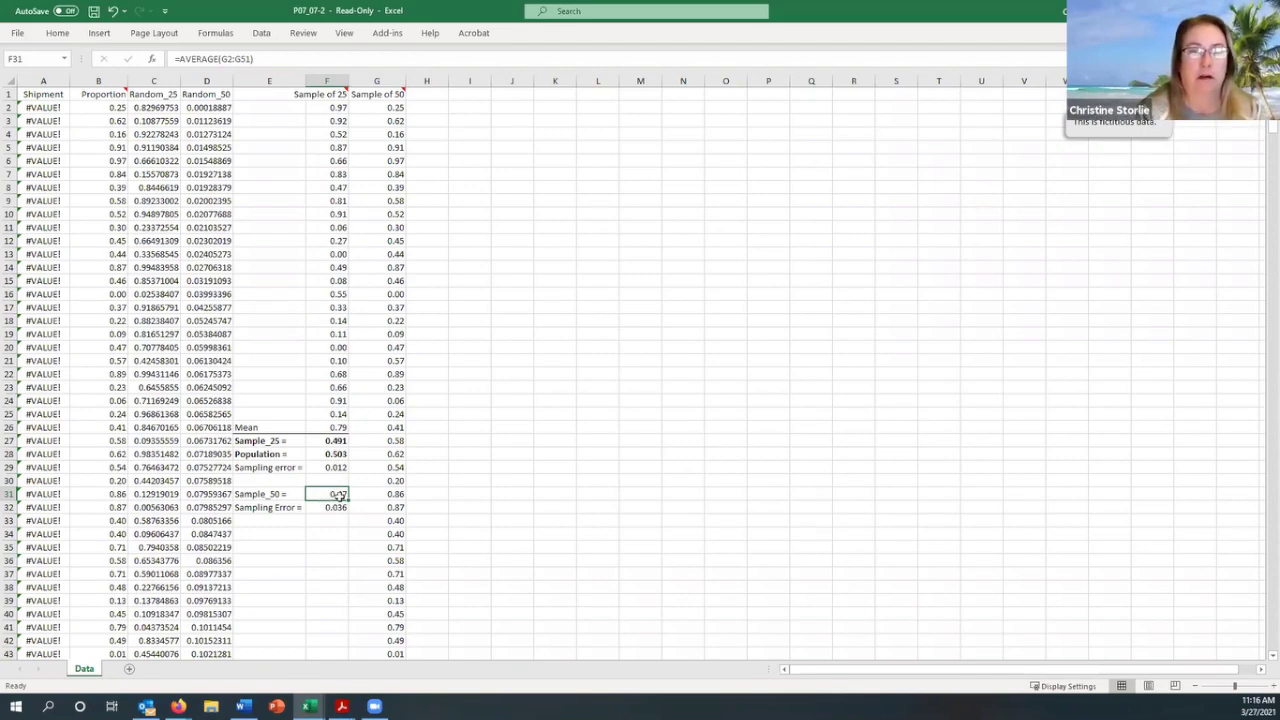
{"action": "left_click", "coordinate": [57, 34]}
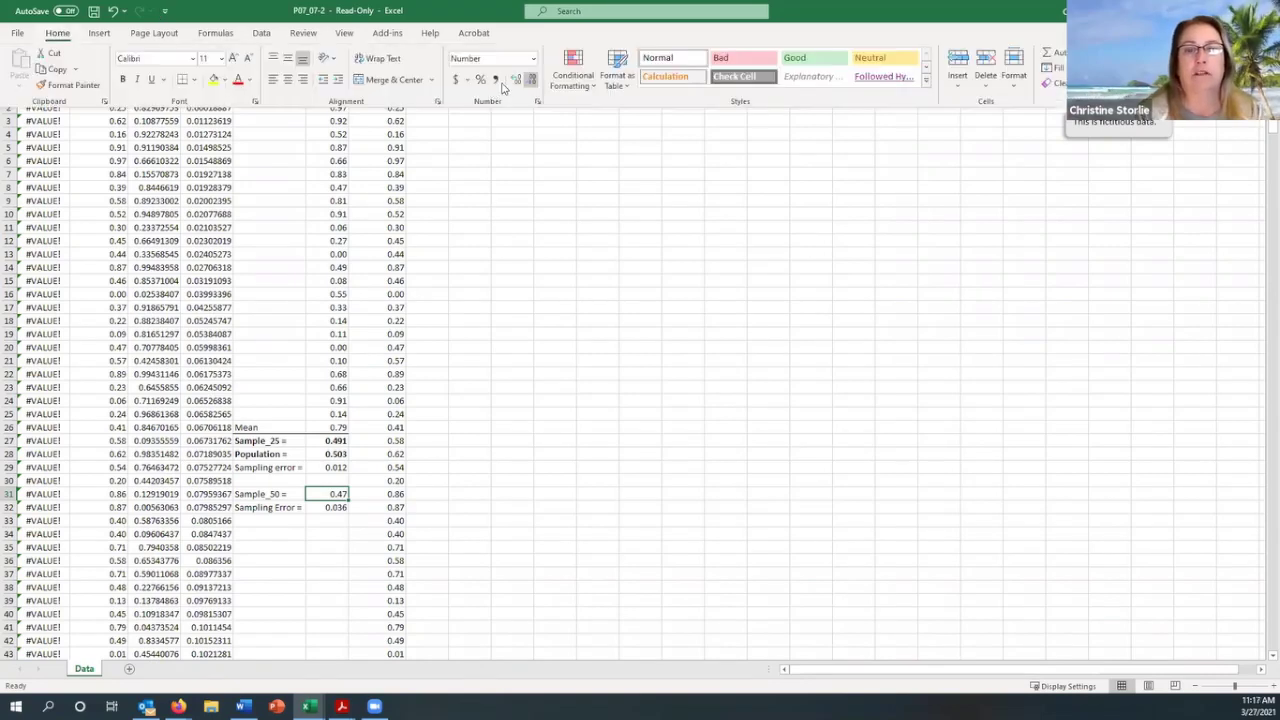
{"action": "left_click", "coordinate": [516, 79]}
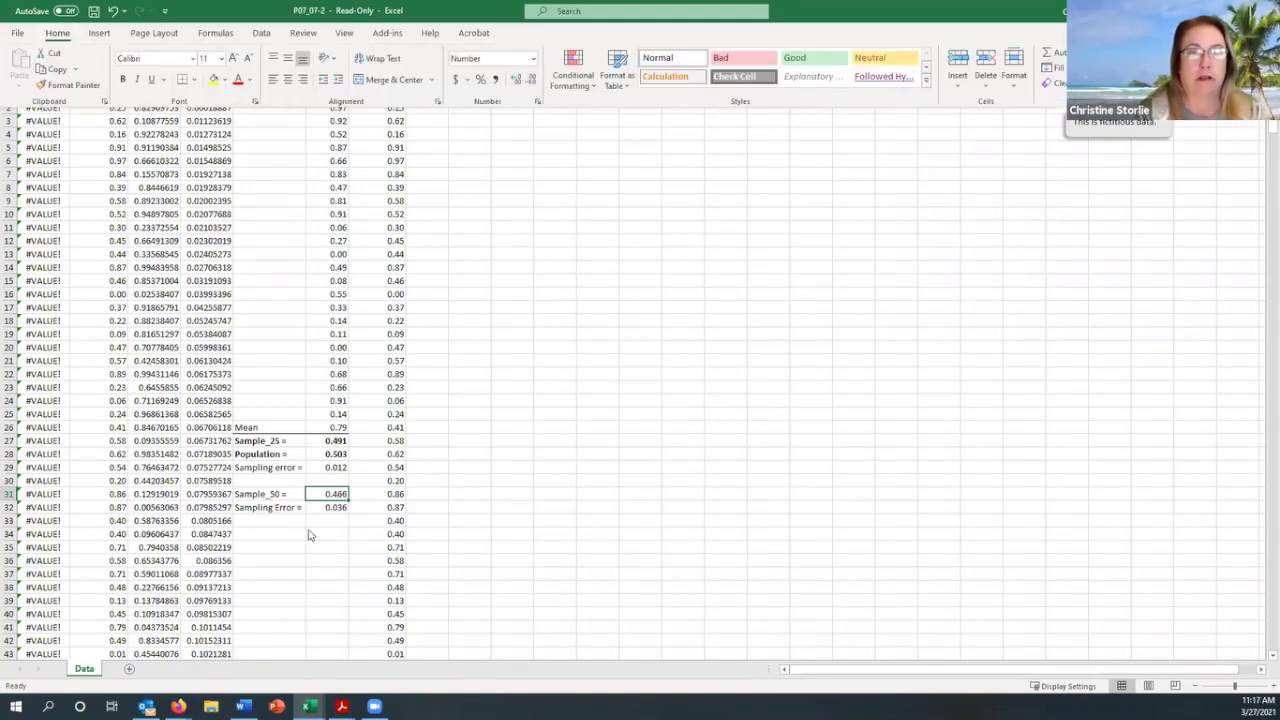
{"action": "left_click", "coordinate": [312, 522]}
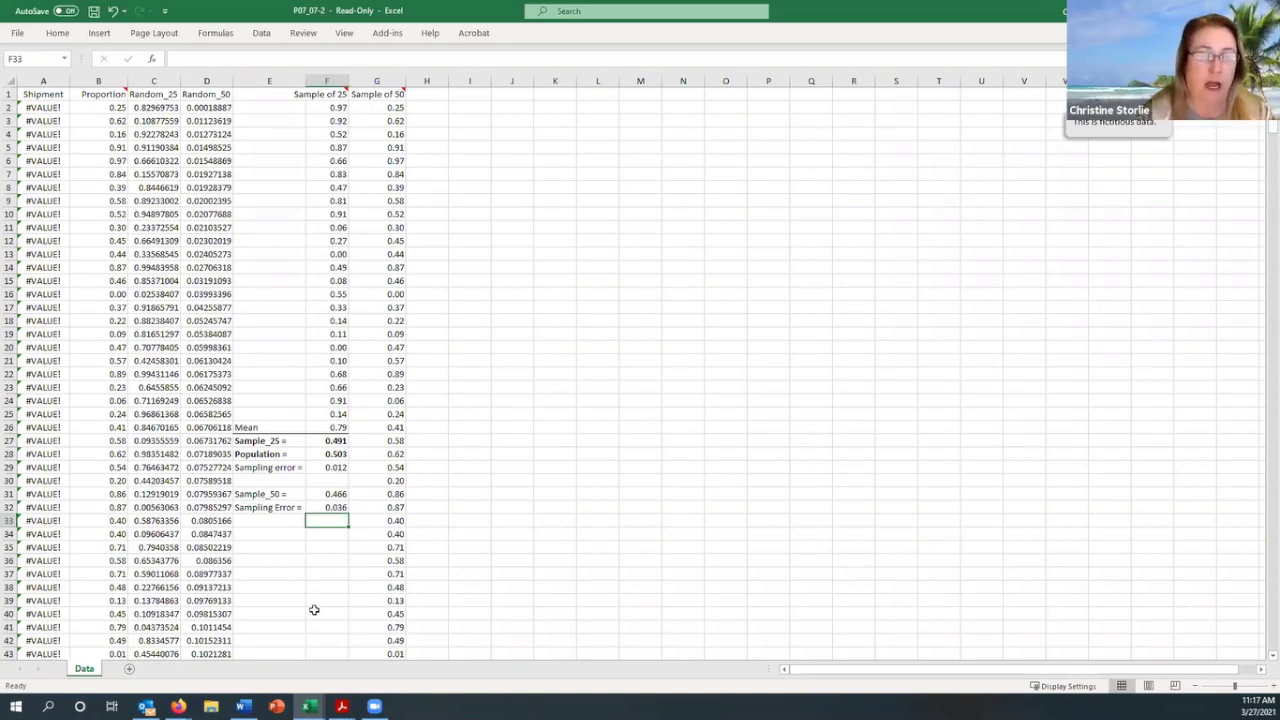
Enter the label "S.E.(x-bar) =" in E30, below the Sampling error row
{"action": "left_click", "coordinate": [283, 482]}
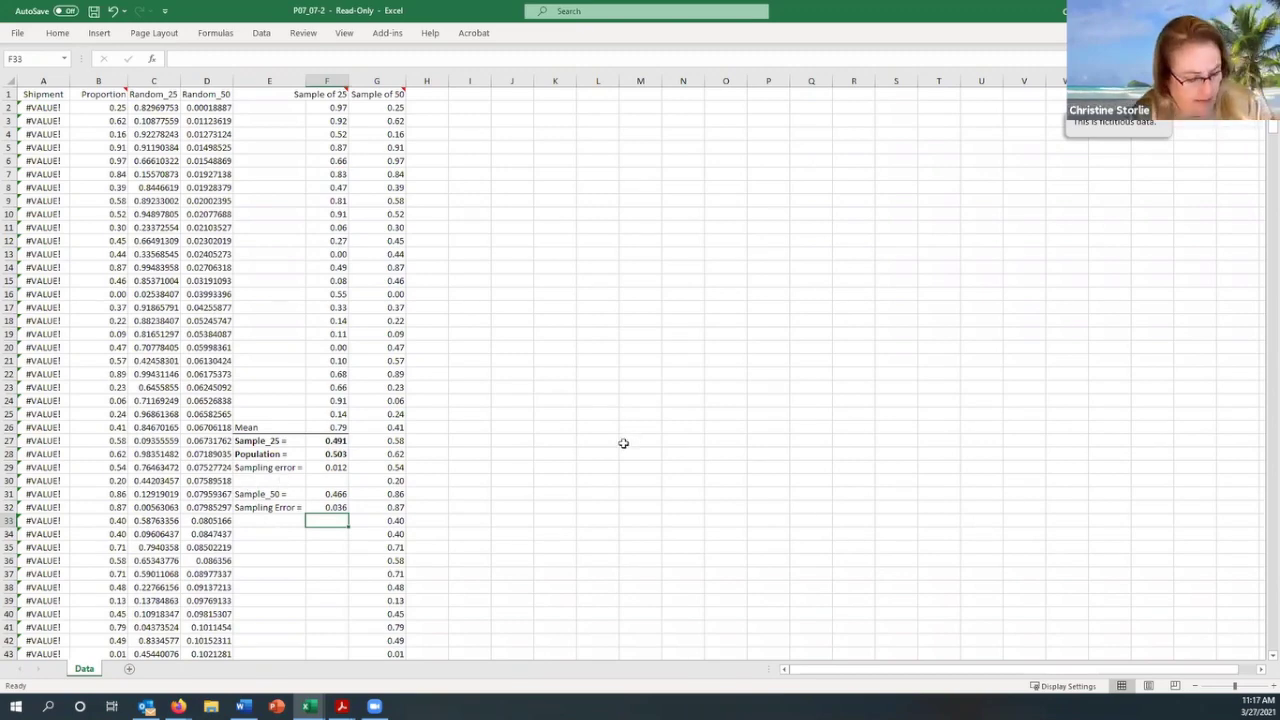
{"action": "type", "text": "S"}
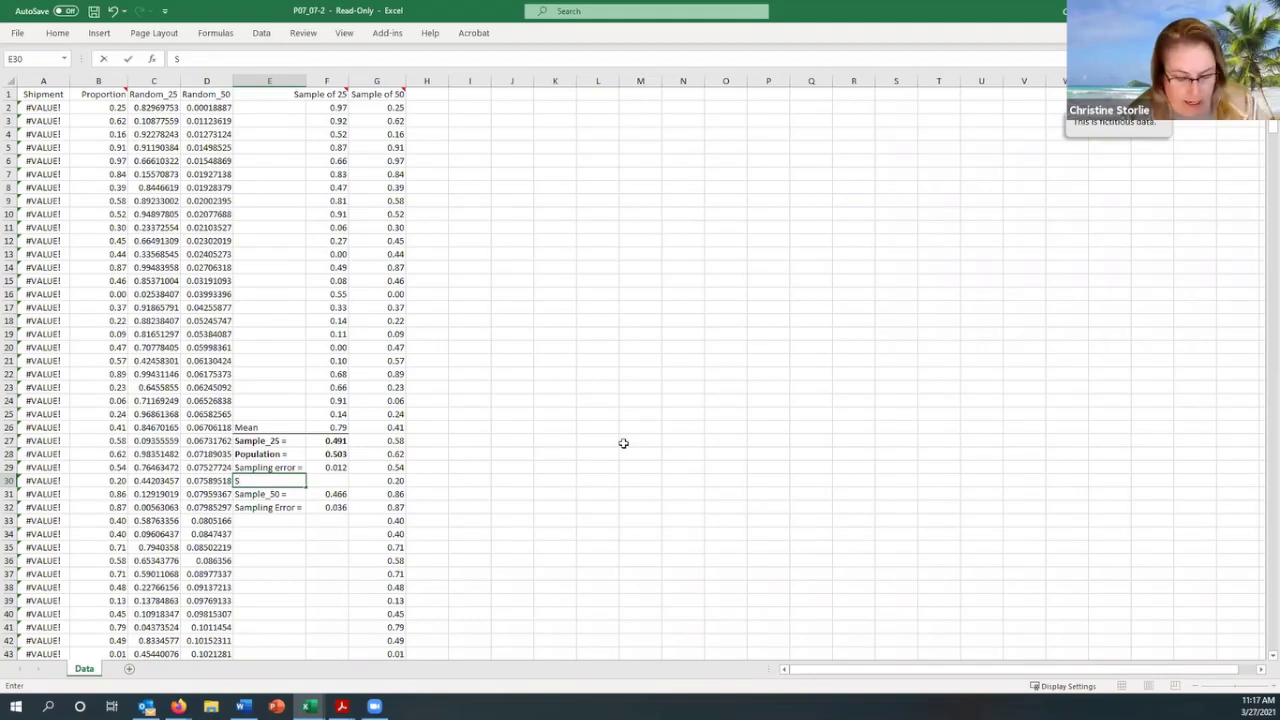
{"action": "type", "text": ".E"}
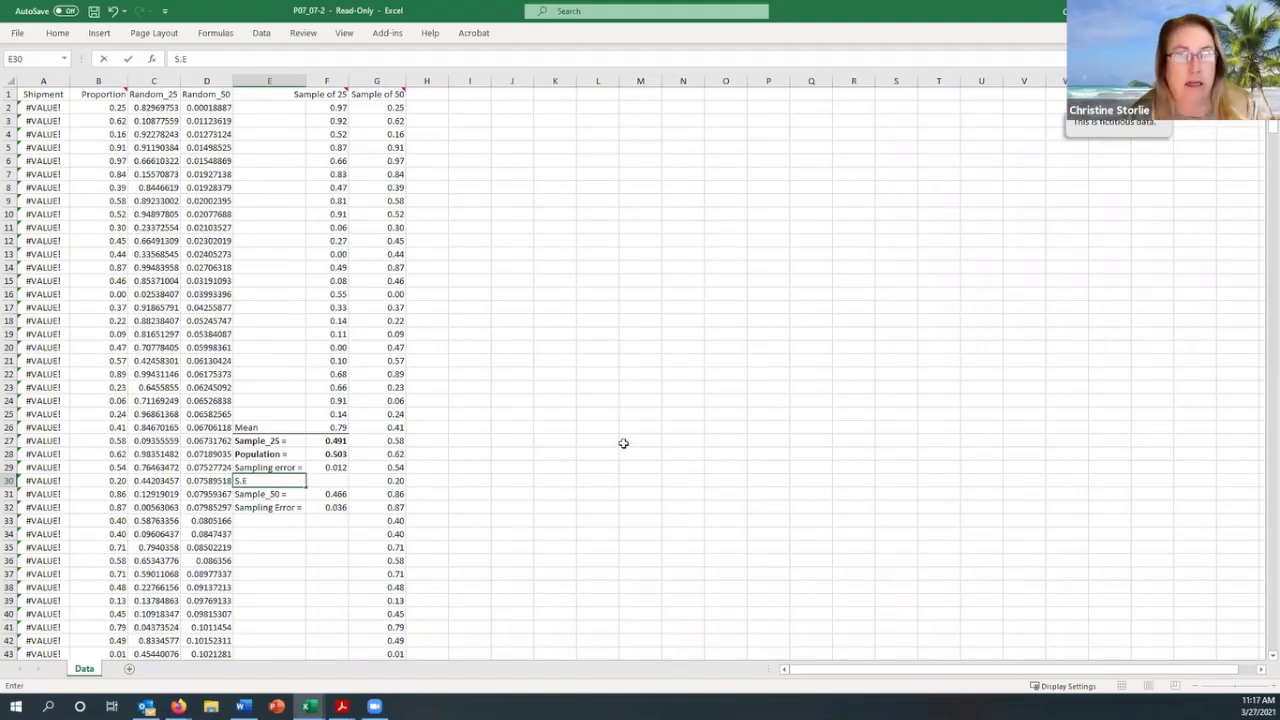
{"action": "type", "text": ".("}
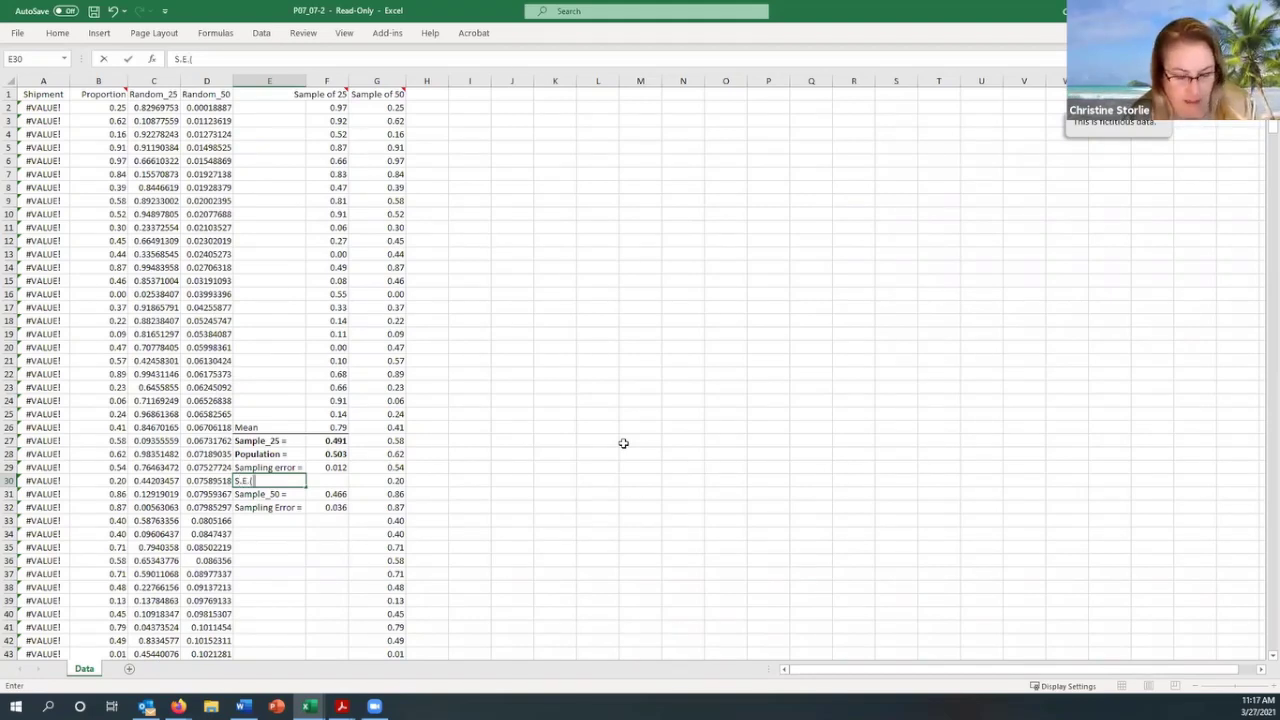
{"action": "type", "text": "x-b"}
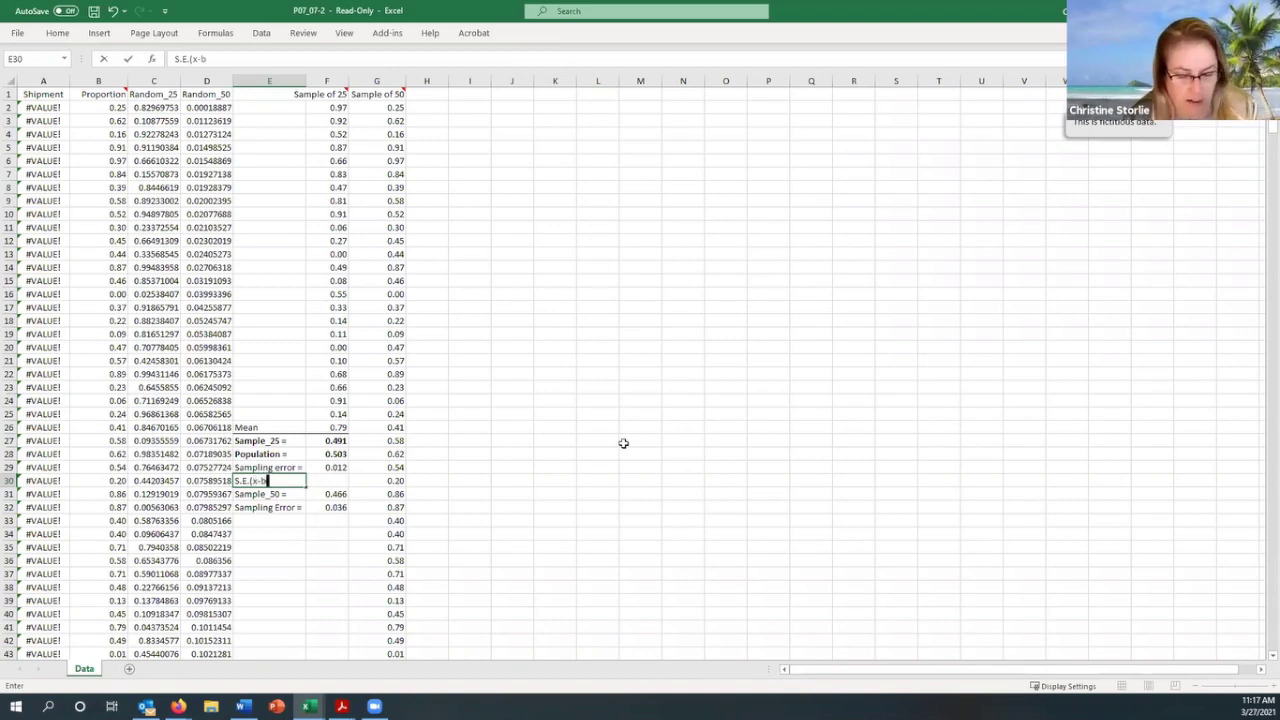
{"action": "type", "text": "ar)"}
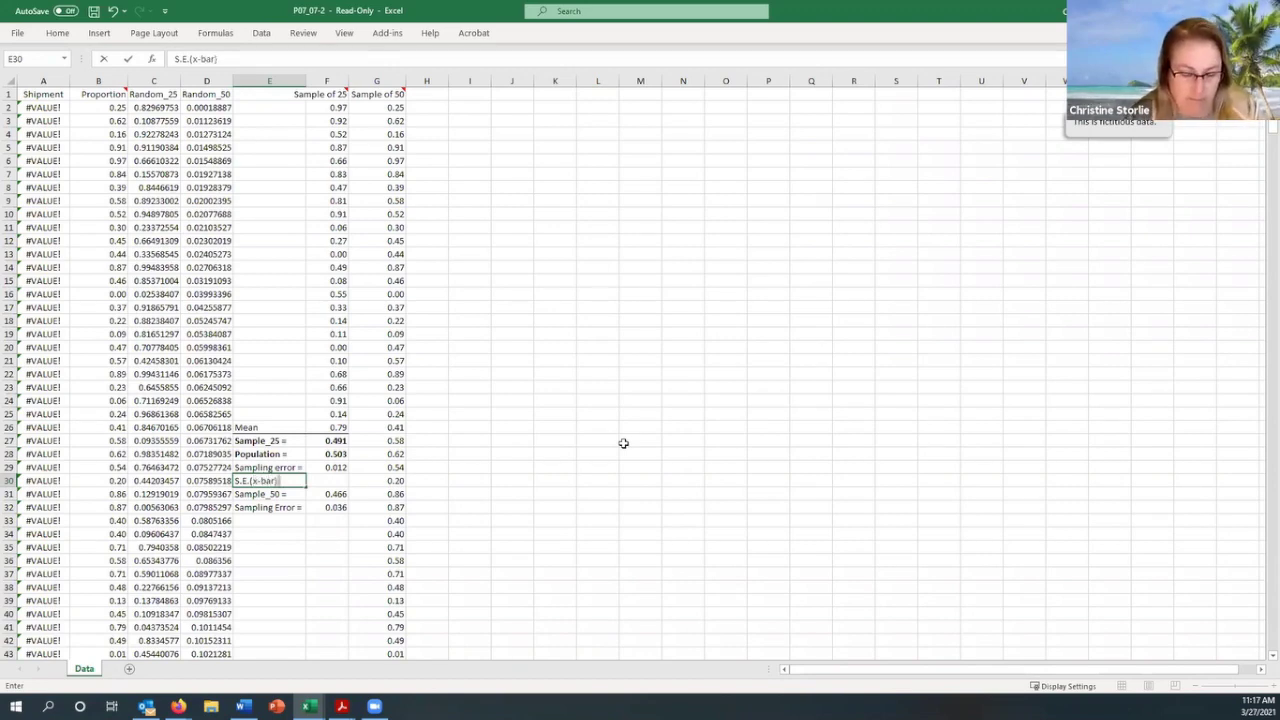
{"action": "type", "text": " ="}
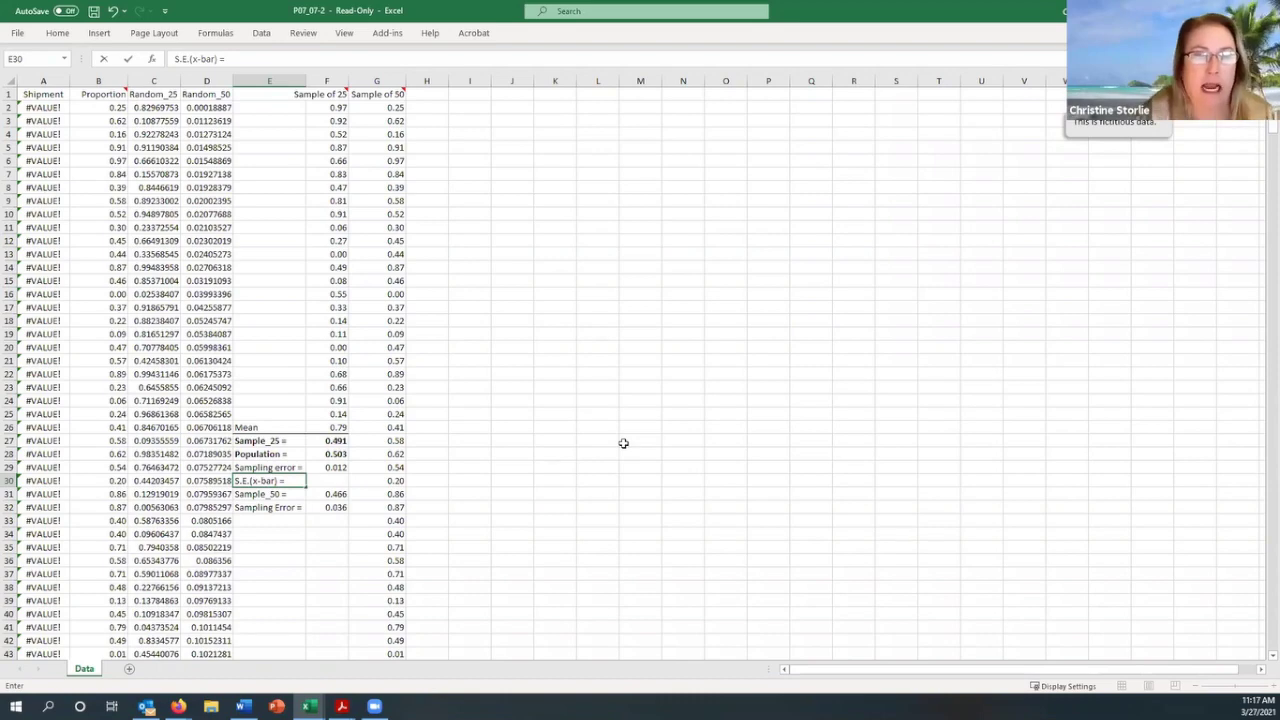
{"action": "key", "text": "Tab"}
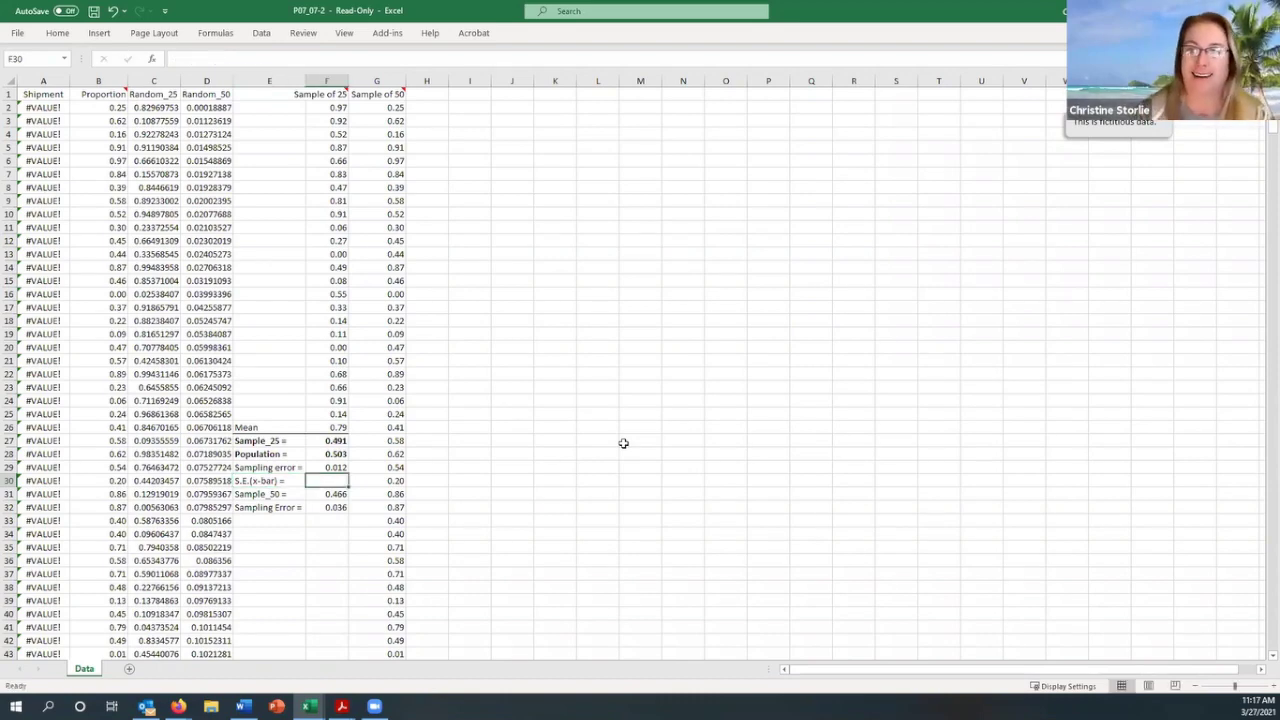
Pause the lesson video, leave full screen and review problem 7 in the VitalSource textbook in Chrome
{"action": "left_click", "coordinate": [623, 443]}
{"action": "key", "text": "Escape"}
{"action": "left_click", "coordinate": [780, 15]}
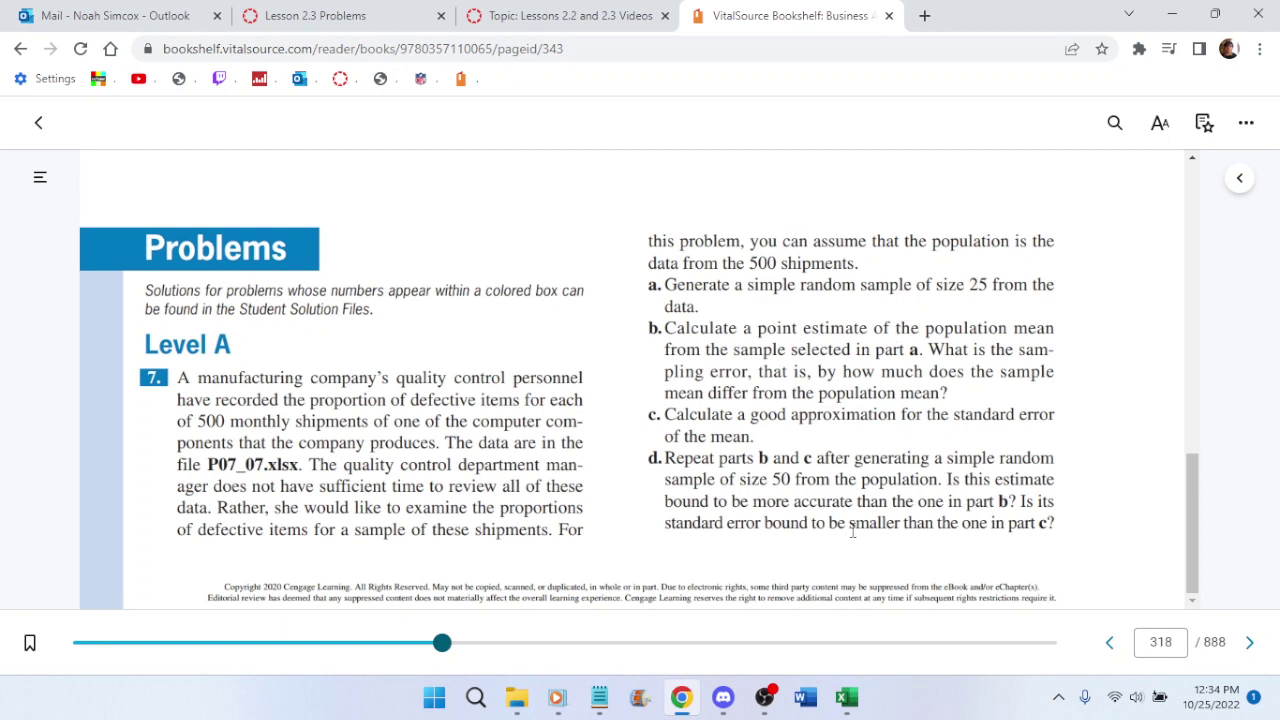
Return to the Lessons 2.2 and 2.3 Videos page and check the standard error label in the paused full-screen lesson video
{"action": "left_click", "coordinate": [847, 697]}
{"action": "left_click", "coordinate": [847, 697]}
{"action": "left_click", "coordinate": [570, 15]}
{"action": "scroll", "coordinate": [609, 289], "scroll_direction": "down", "scroll_amount": 2}
{"action": "left_click", "coordinate": [828, 491]}
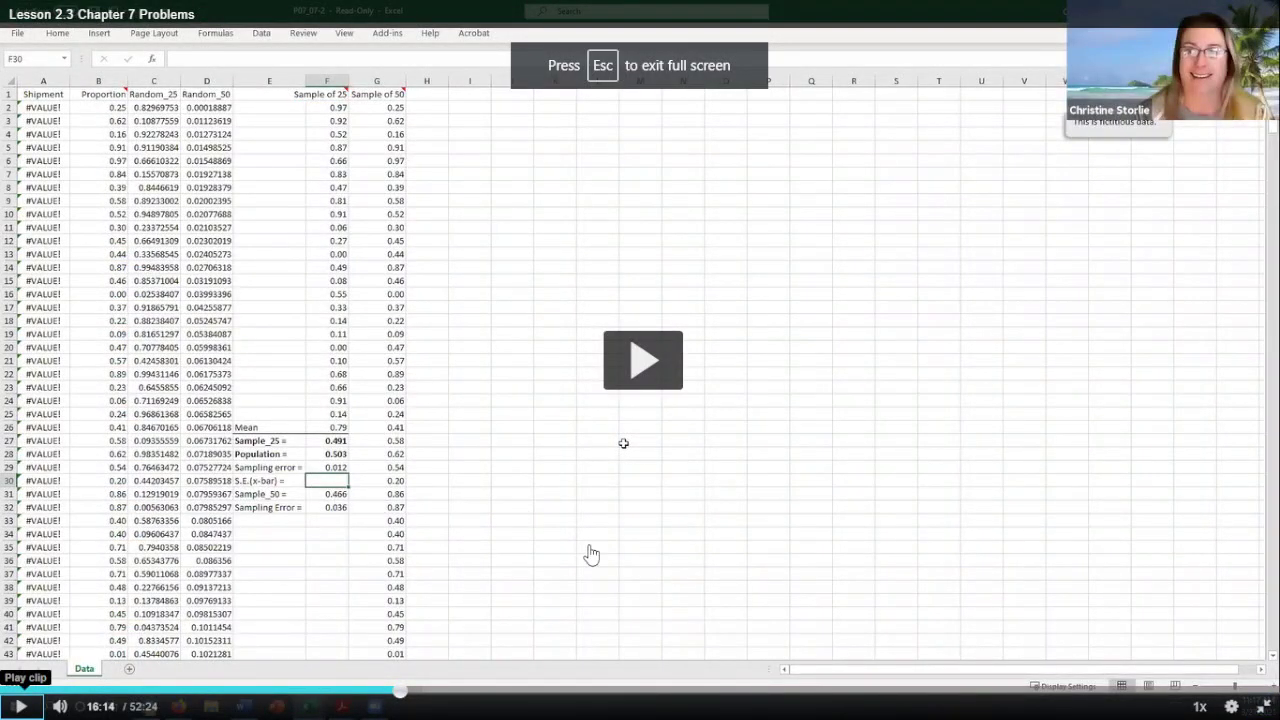
{"action": "key", "text": "Escape"}
Switch to P07_07.xlsx in Excel, enter the label "S. E. (x-bar)" in H5 below Sampling Error, and save the workbook
{"action": "left_click", "coordinate": [847, 697]}
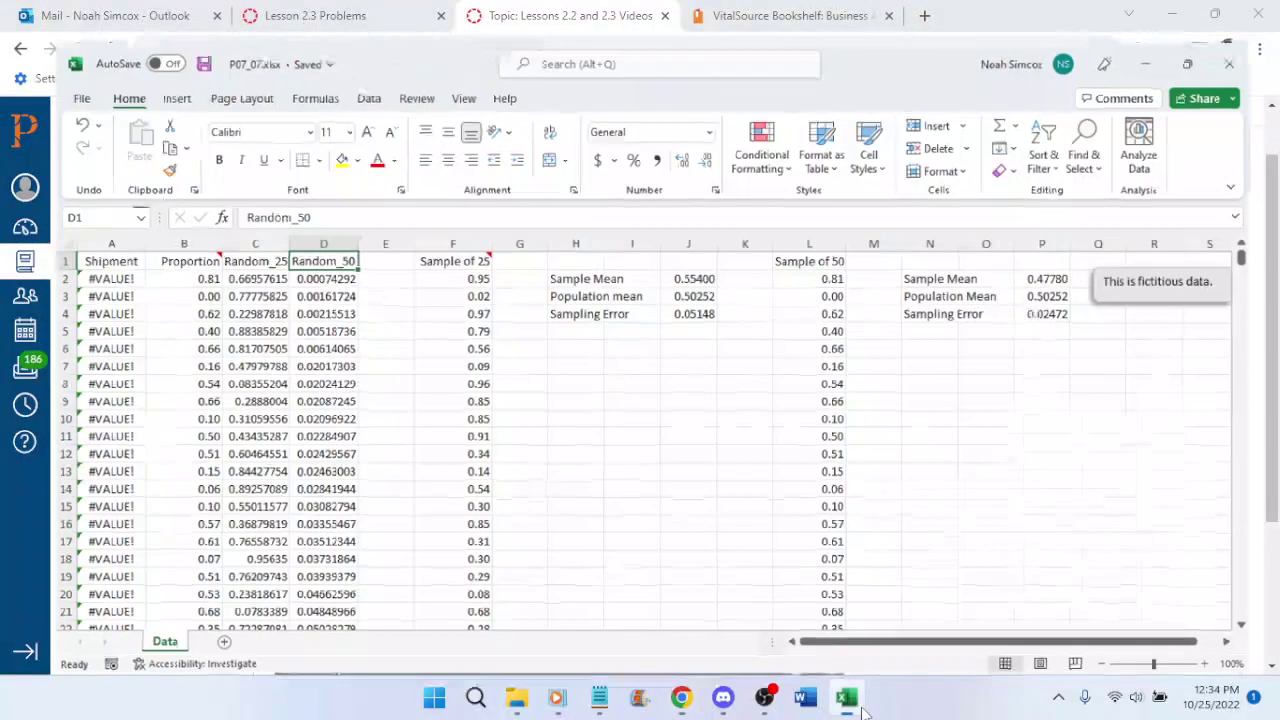
{"action": "left_click", "coordinate": [567, 310]}
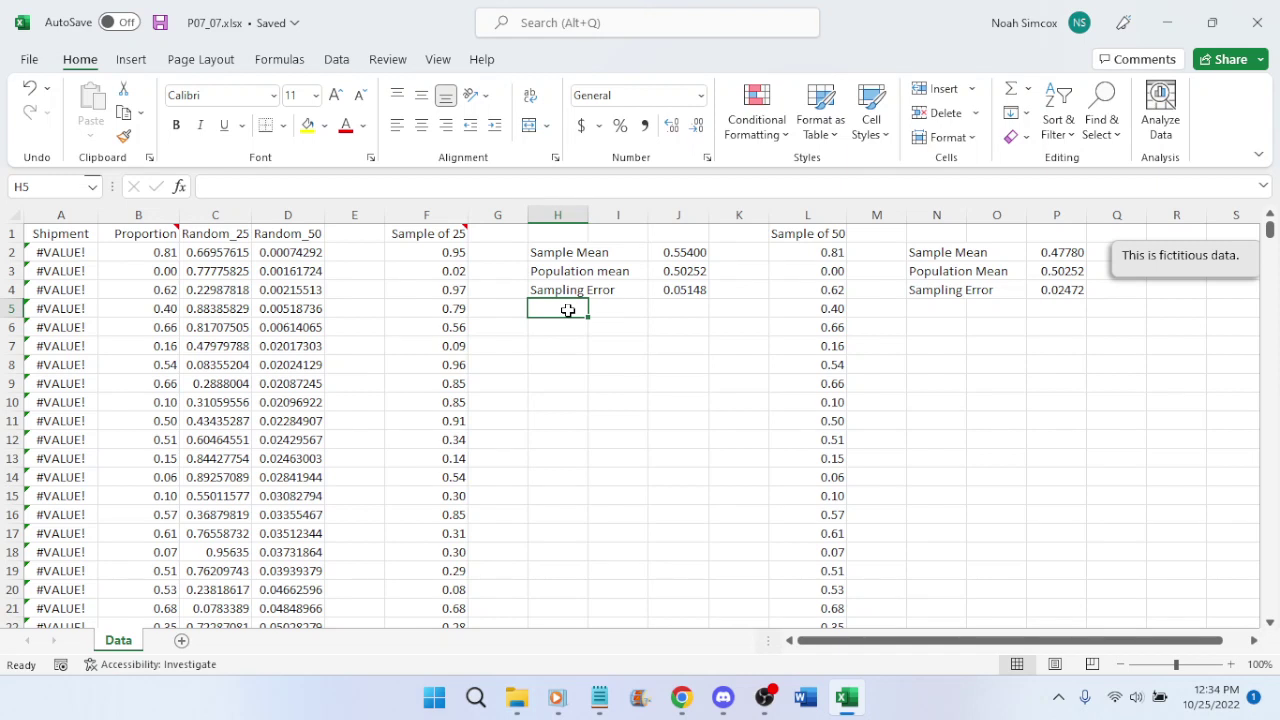
{"action": "type", "text": "S"}
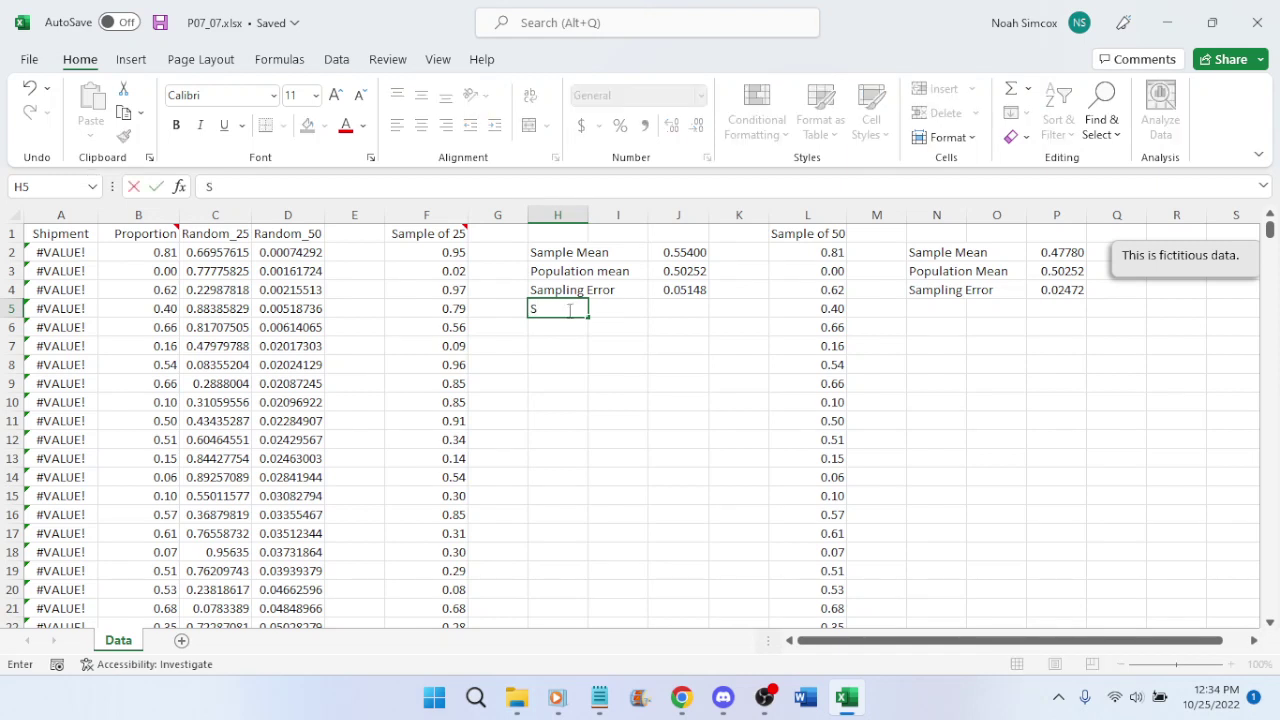
{"action": "type", "text": ". E. (xbar"}
{"action": "key", "text": "BackSpace"}
{"action": "key", "text": "BackSpace"}
{"action": "key", "text": "BackSpace"}
{"action": "type", "text": "-bar"}
{"action": "key", "text": "Return"}
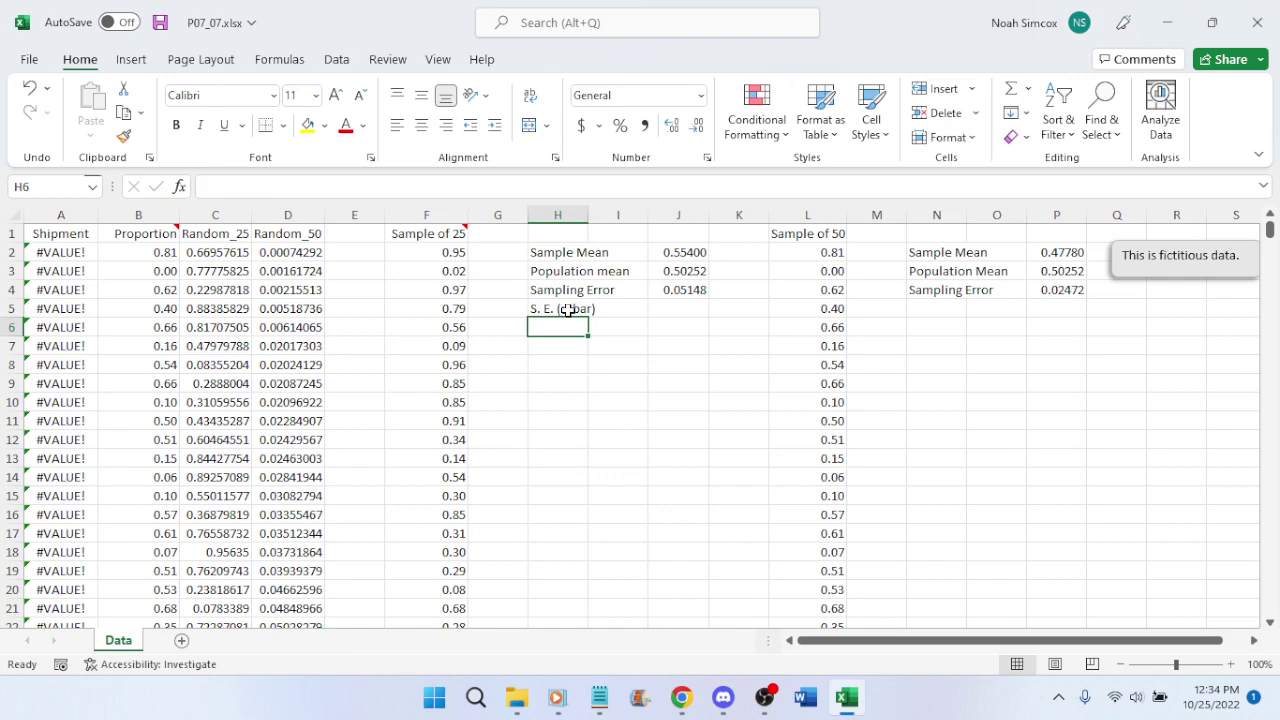
{"action": "key", "text": "ctrl+s"}
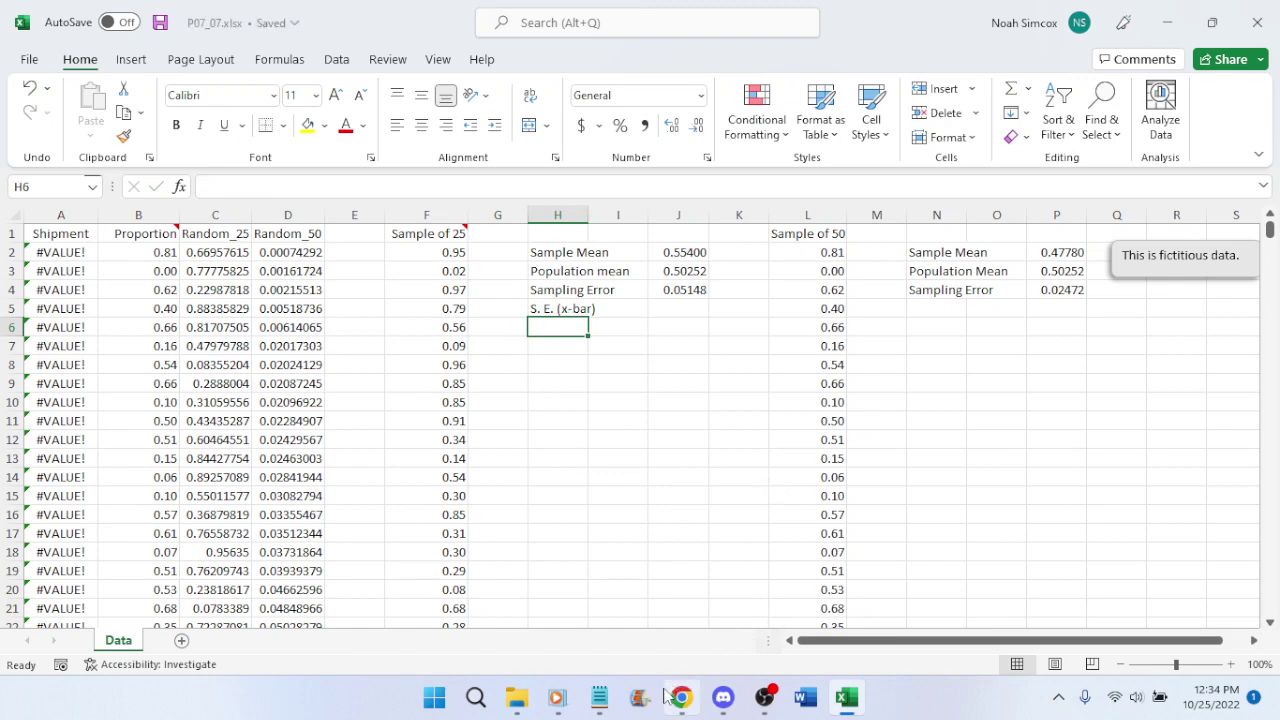
Switch to Chrome and compare the standard error label's spelling with the paused lesson video in full screen
{"action": "left_click", "coordinate": [680, 697]}
{"action": "scroll", "coordinate": [808, 594], "scroll_direction": "down", "scroll_amount": 2}
{"action": "left_click", "coordinate": [826, 583]}
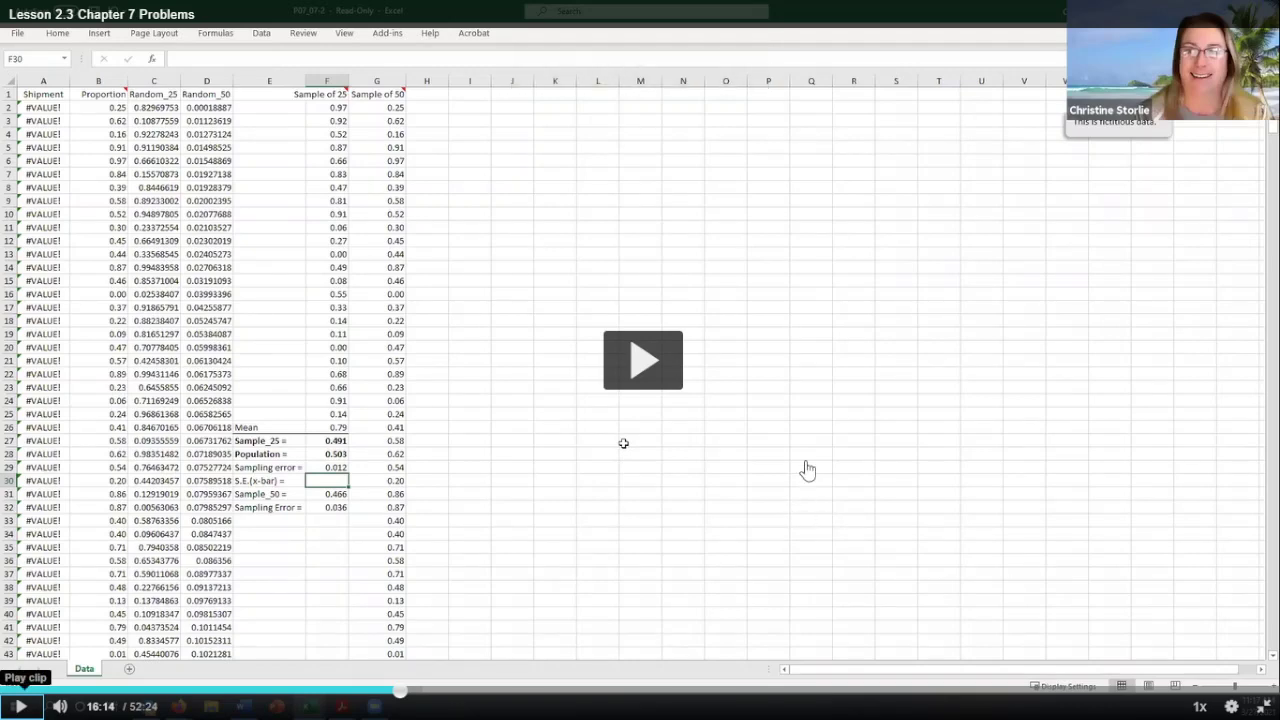
{"action": "key", "text": "Escape"}
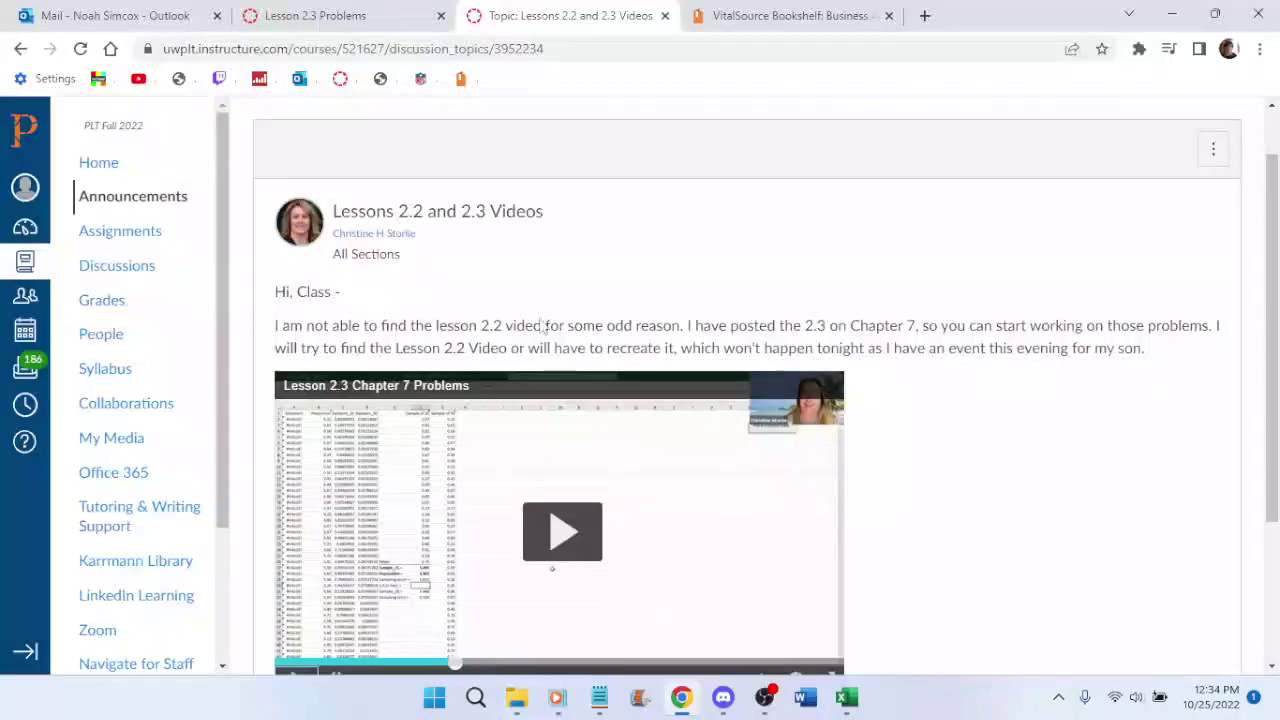
Switch to Excel, remove the spaces from the H5 label to read "S.E.(x-bar)" as in the lesson video, and save the workbook
{"action": "left_click", "coordinate": [845, 697]}
{"action": "left_click", "coordinate": [540, 309]}
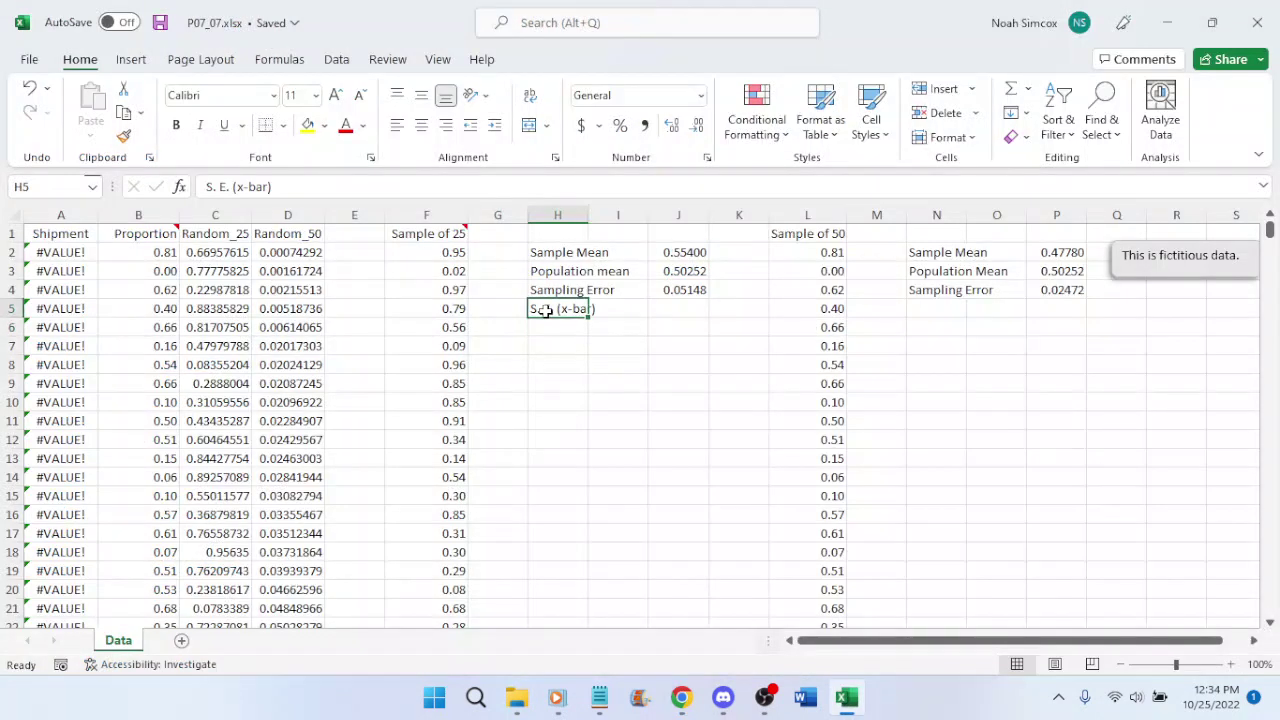
{"action": "left_click", "coordinate": [219, 187]}
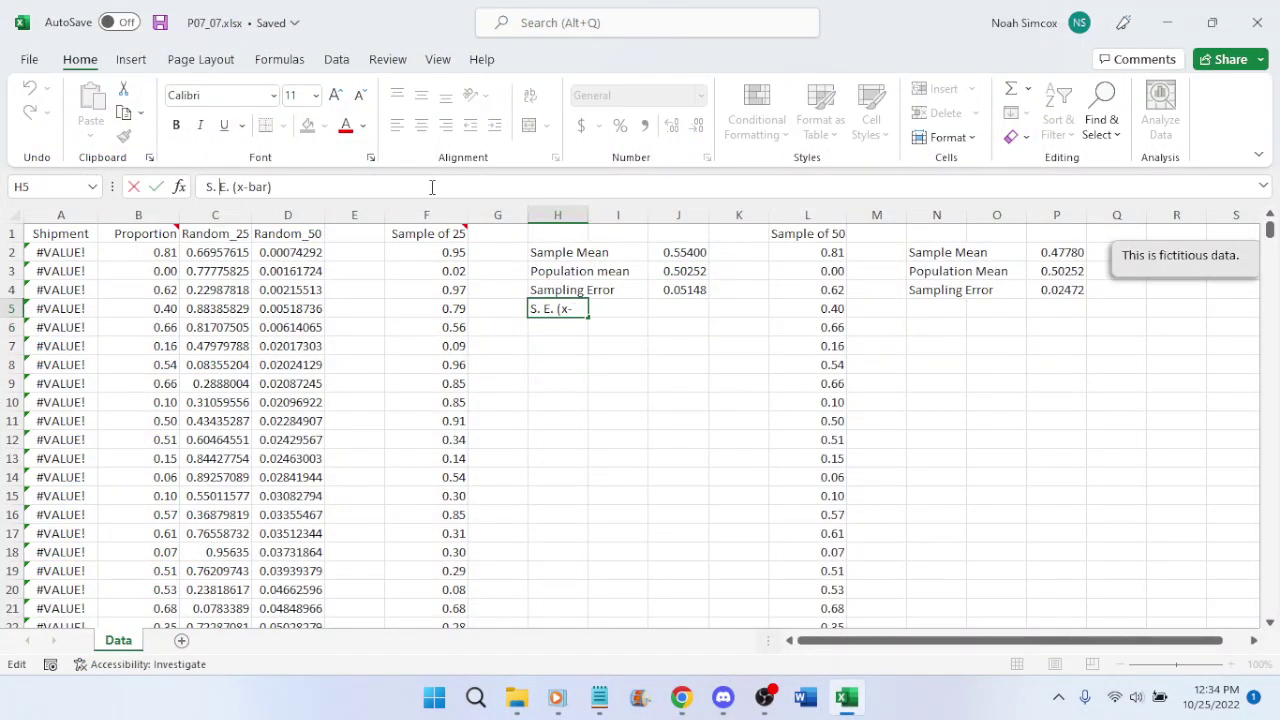
{"action": "left_click", "coordinate": [683, 700]}
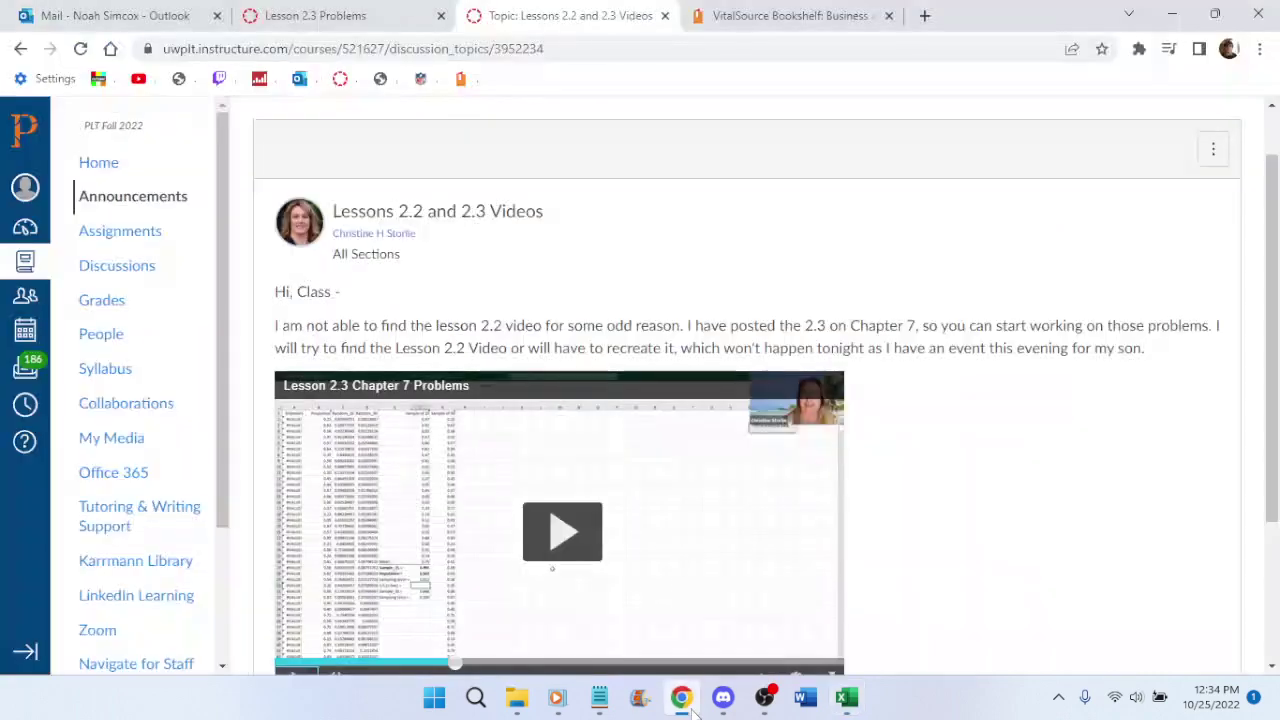
{"action": "scroll", "coordinate": [849, 614], "scroll_direction": "down", "scroll_amount": 1}
{"action": "left_click", "coordinate": [826, 583]}
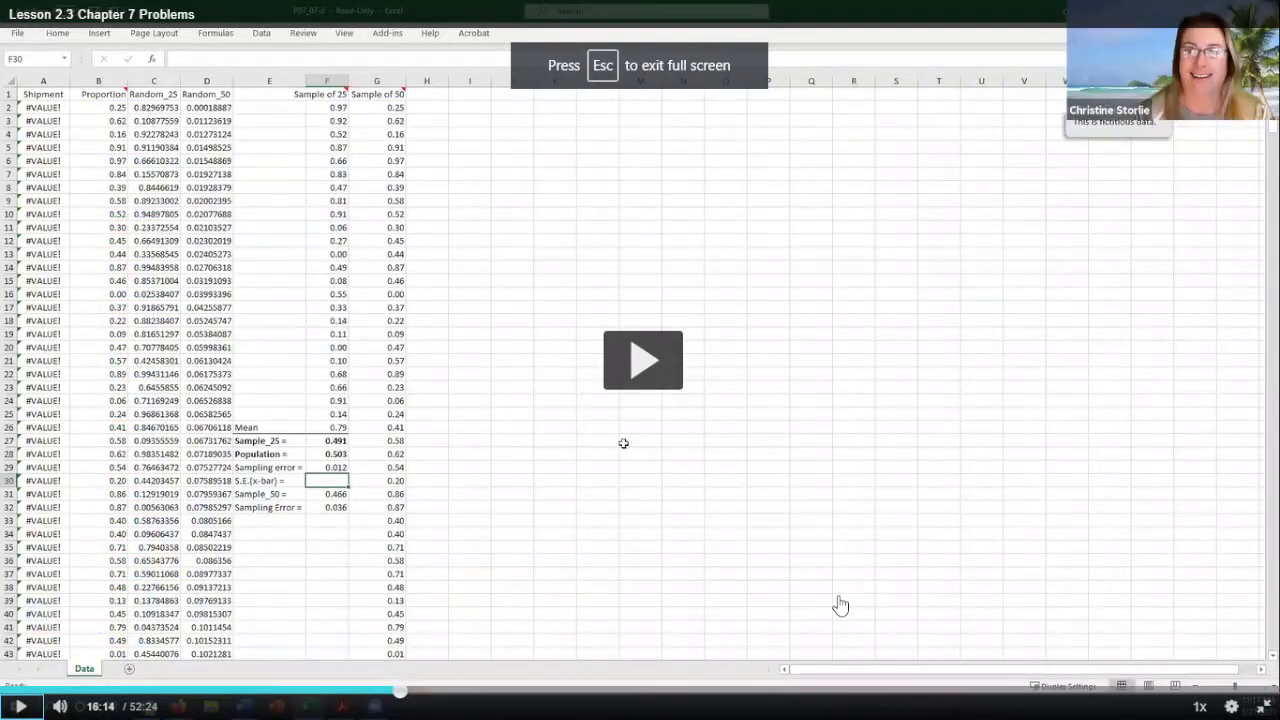
{"action": "key", "text": "Escape"}
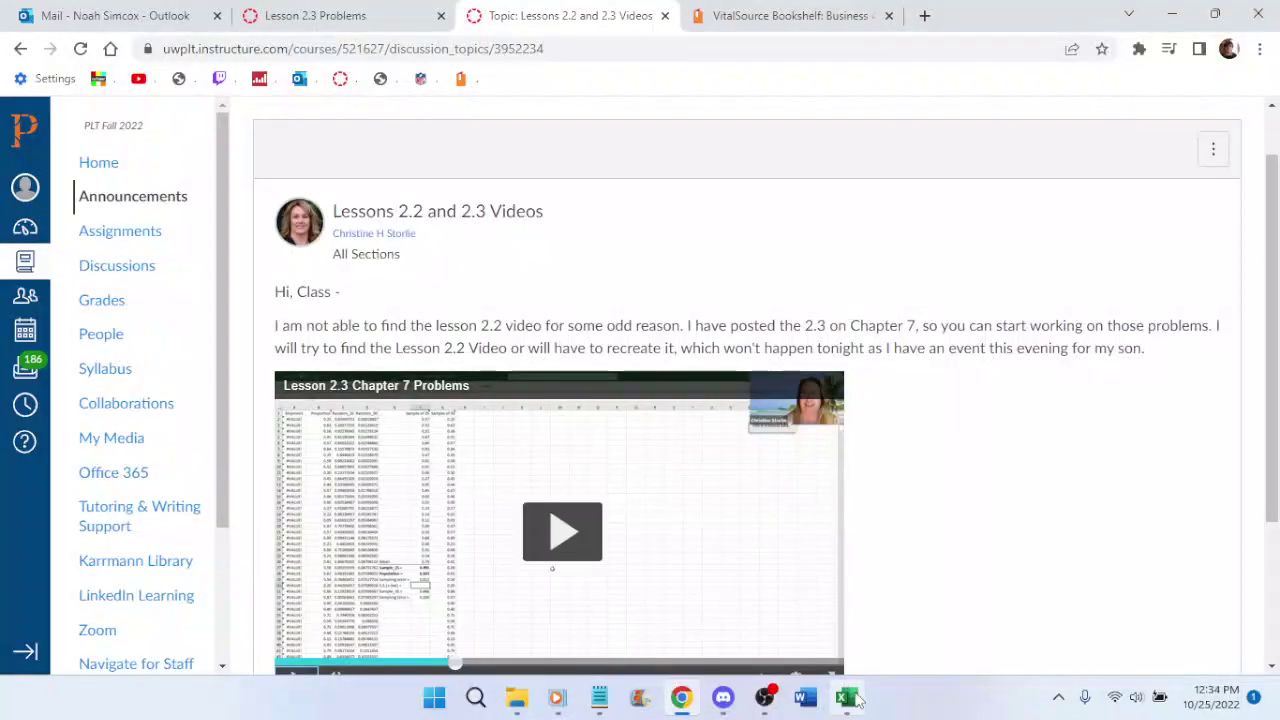
{"action": "left_click", "coordinate": [847, 697]}
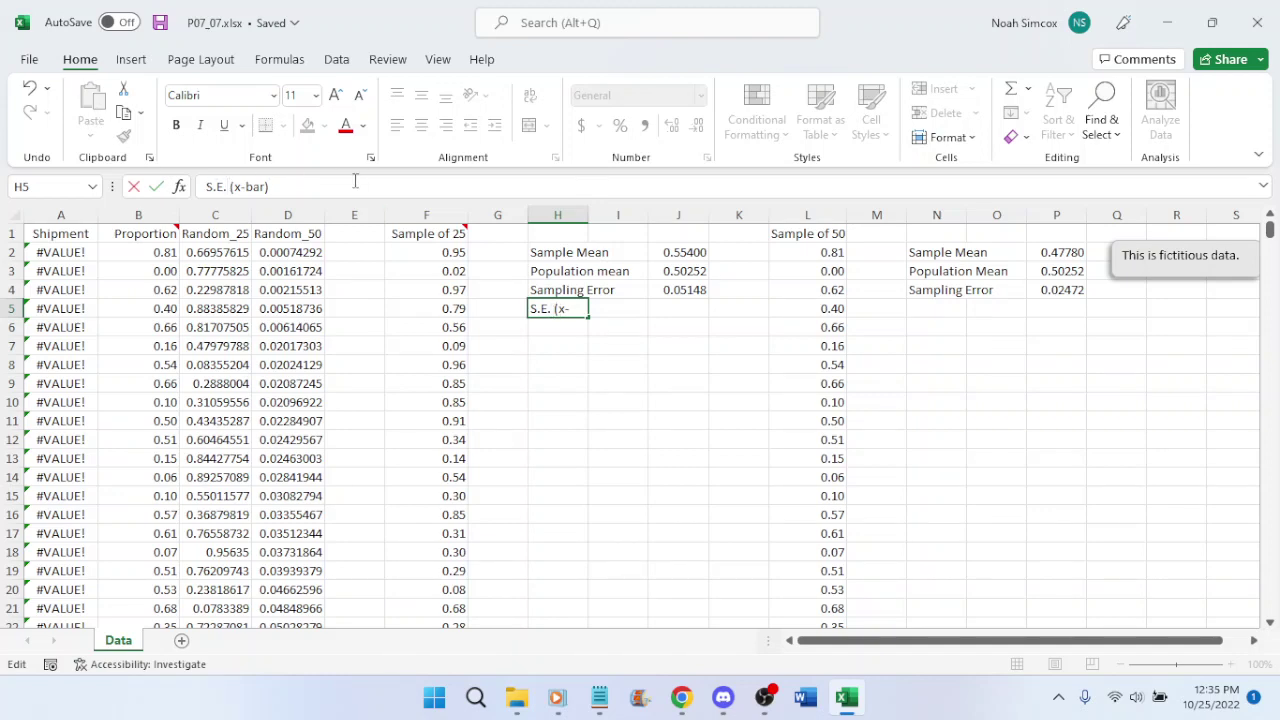
{"action": "key", "text": "BackSpace"}
{"action": "key", "text": "Return"}
{"action": "left_click", "coordinate": [689, 308]}
{"action": "key", "text": "ctrl+s"}
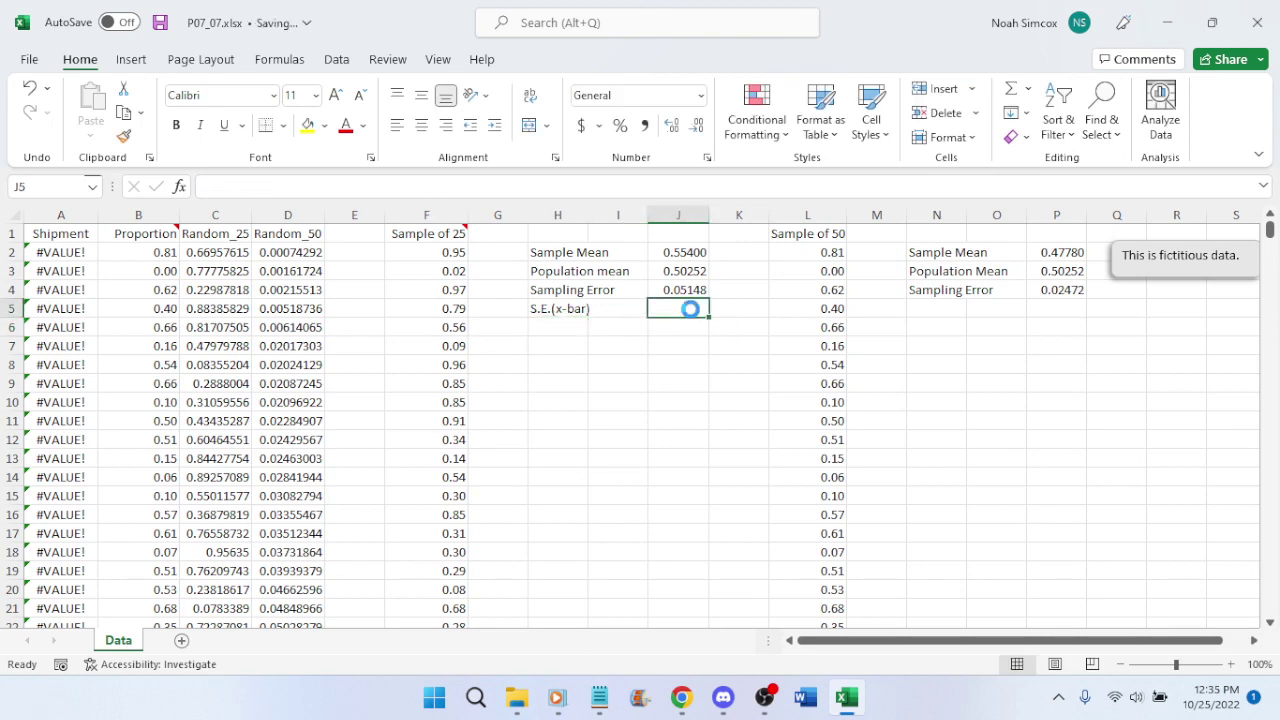
Switch to Chrome and watch the lesson video in full screen to learn which function starts the S.E.(x-bar) formula
{"action": "left_click", "coordinate": [684, 697]}
{"action": "scroll", "coordinate": [966, 634], "scroll_direction": "down", "scroll_amount": 1}
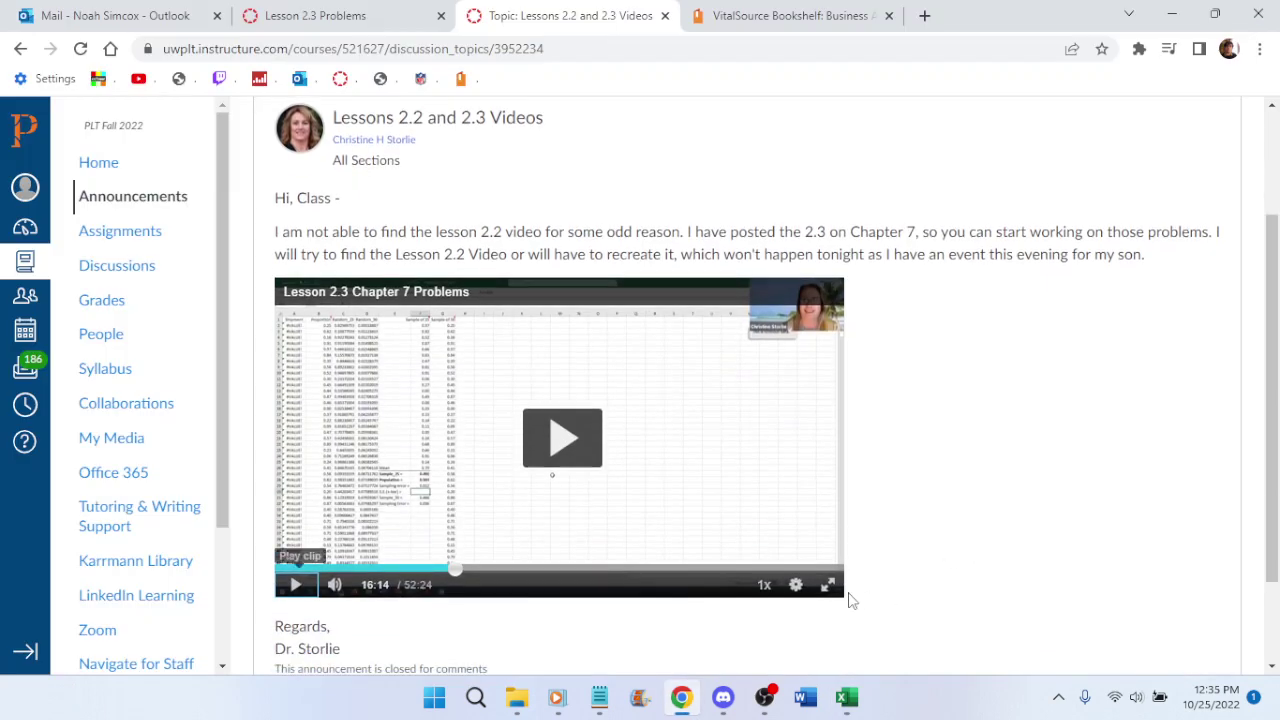
{"action": "left_click", "coordinate": [828, 585]}
{"action": "left_click", "coordinate": [609, 334]}
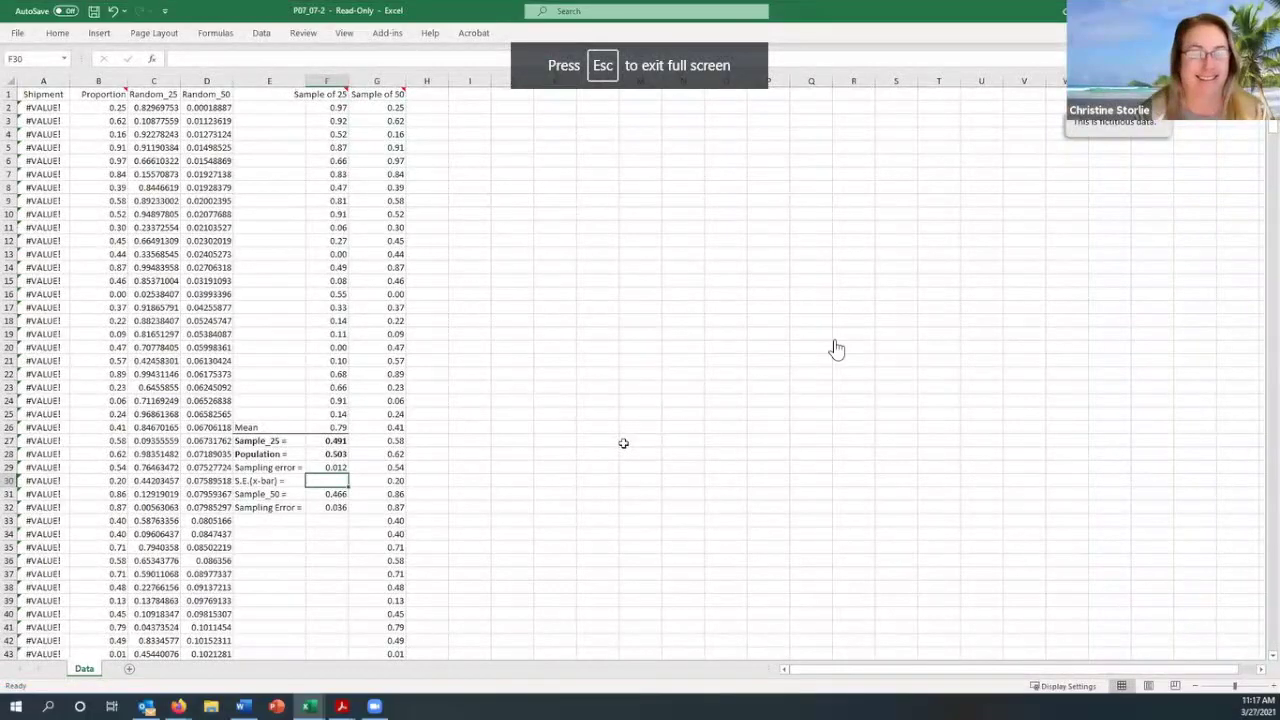
{"action": "left_click", "coordinate": [836, 349]}
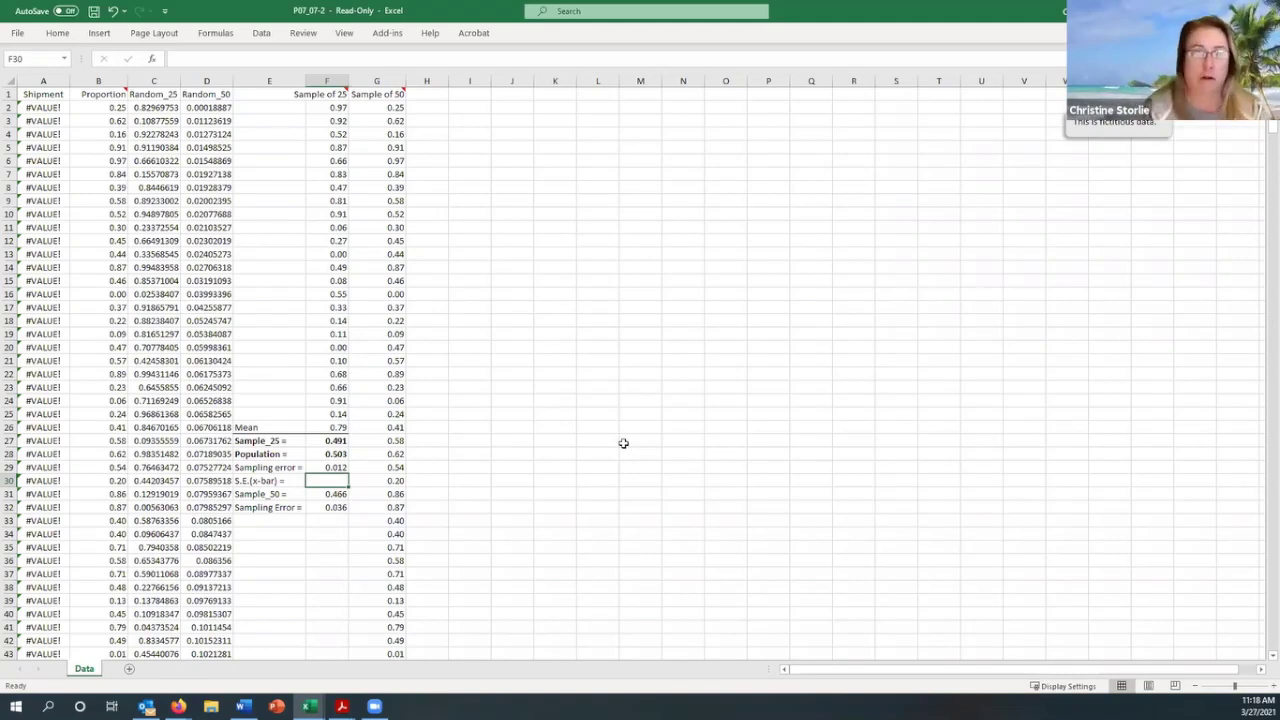
{"action": "type", "text": "="}
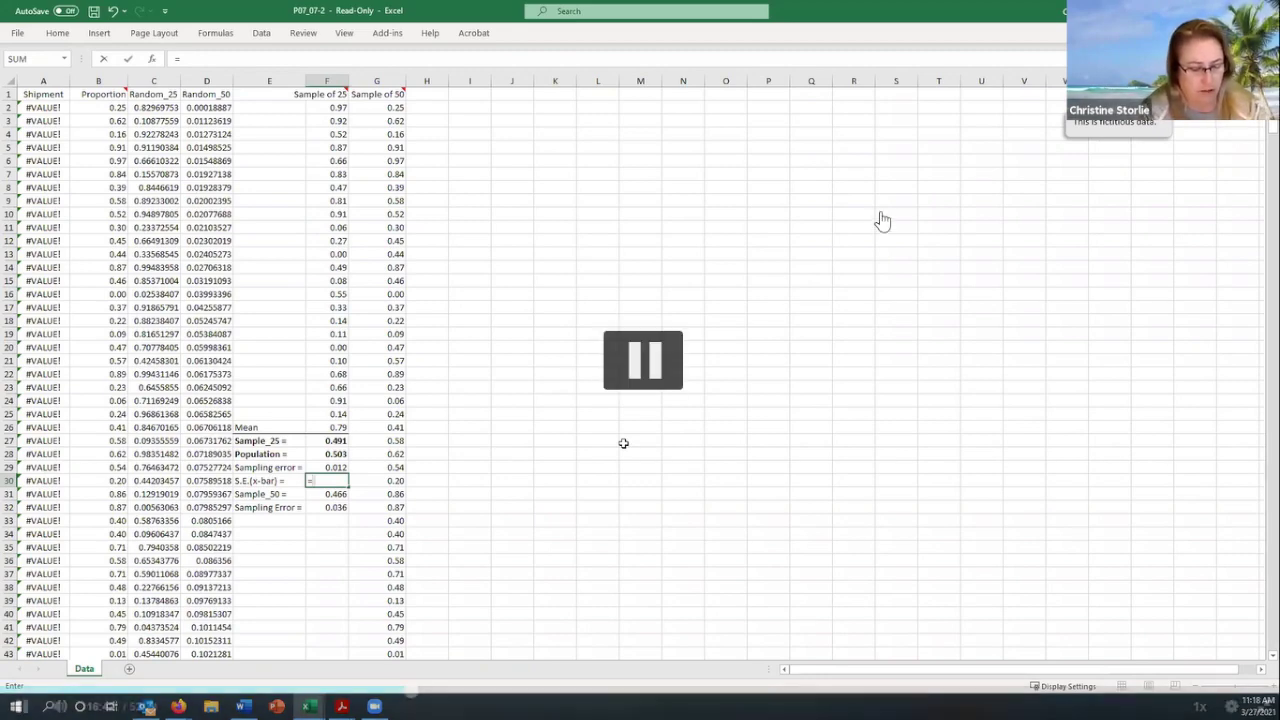
{"action": "type", "text": "st"}
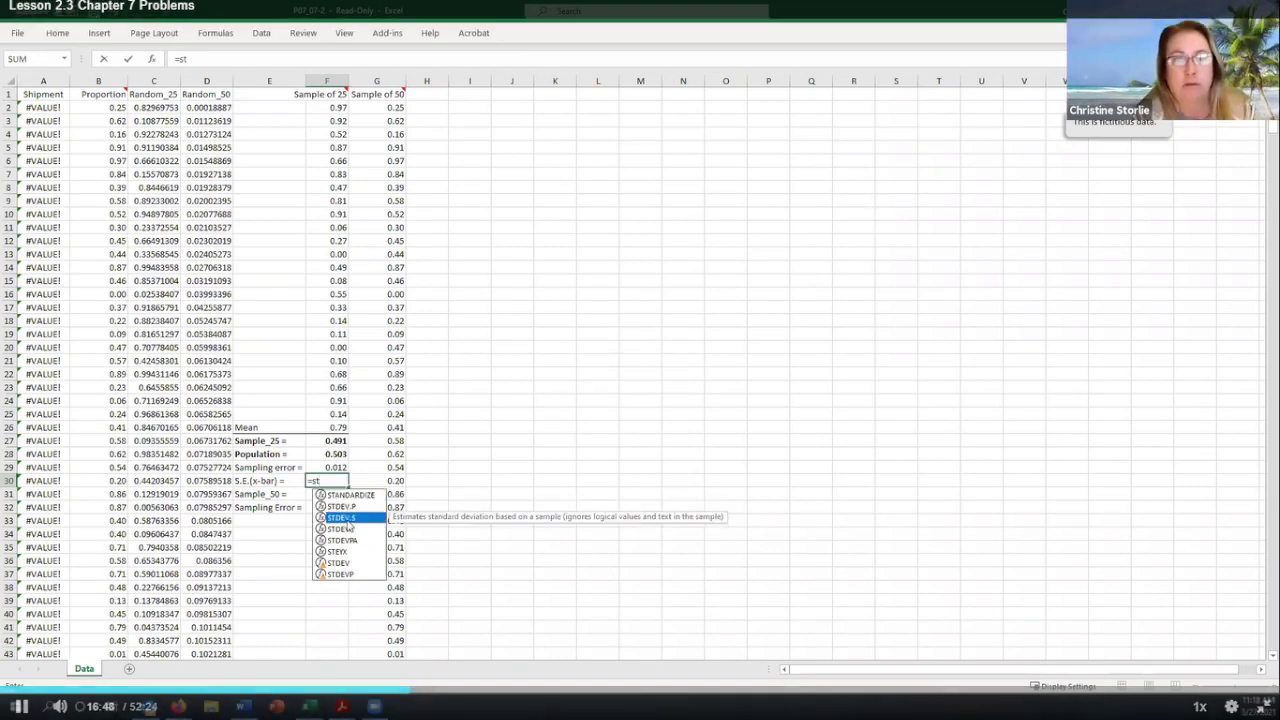
{"action": "left_click", "coordinate": [648, 372]}
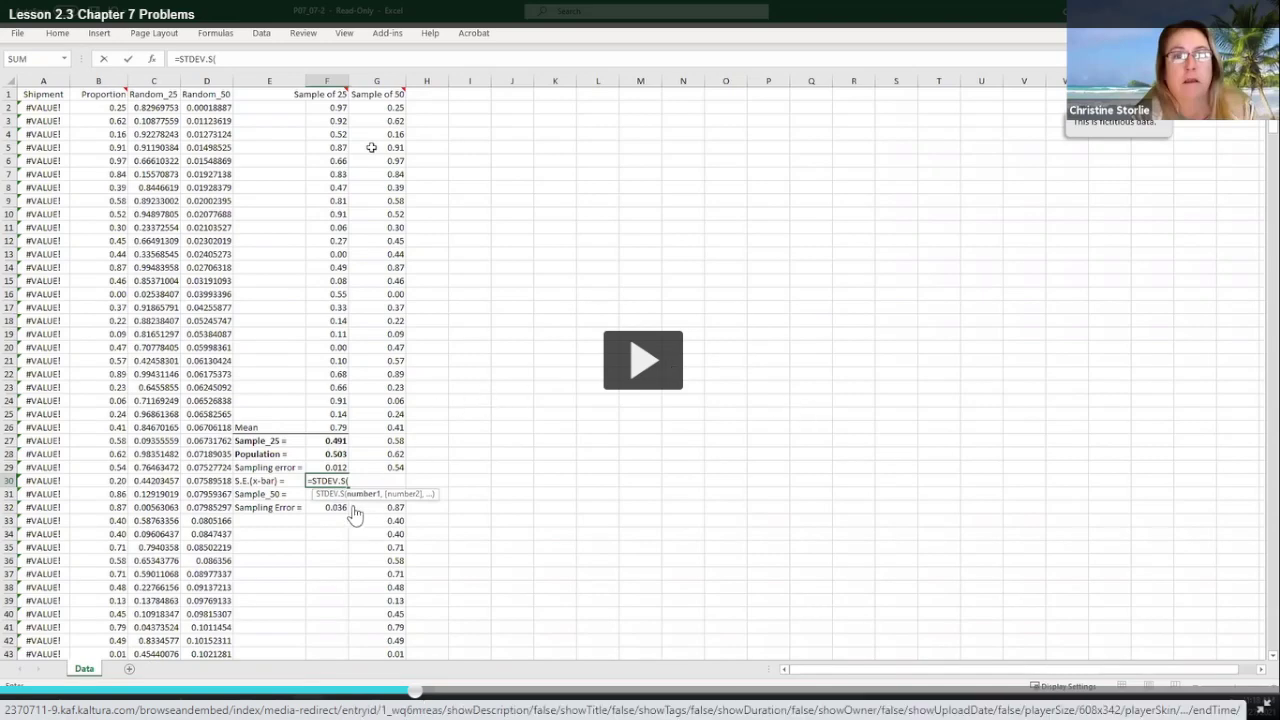
{"action": "key", "text": "Escape"}
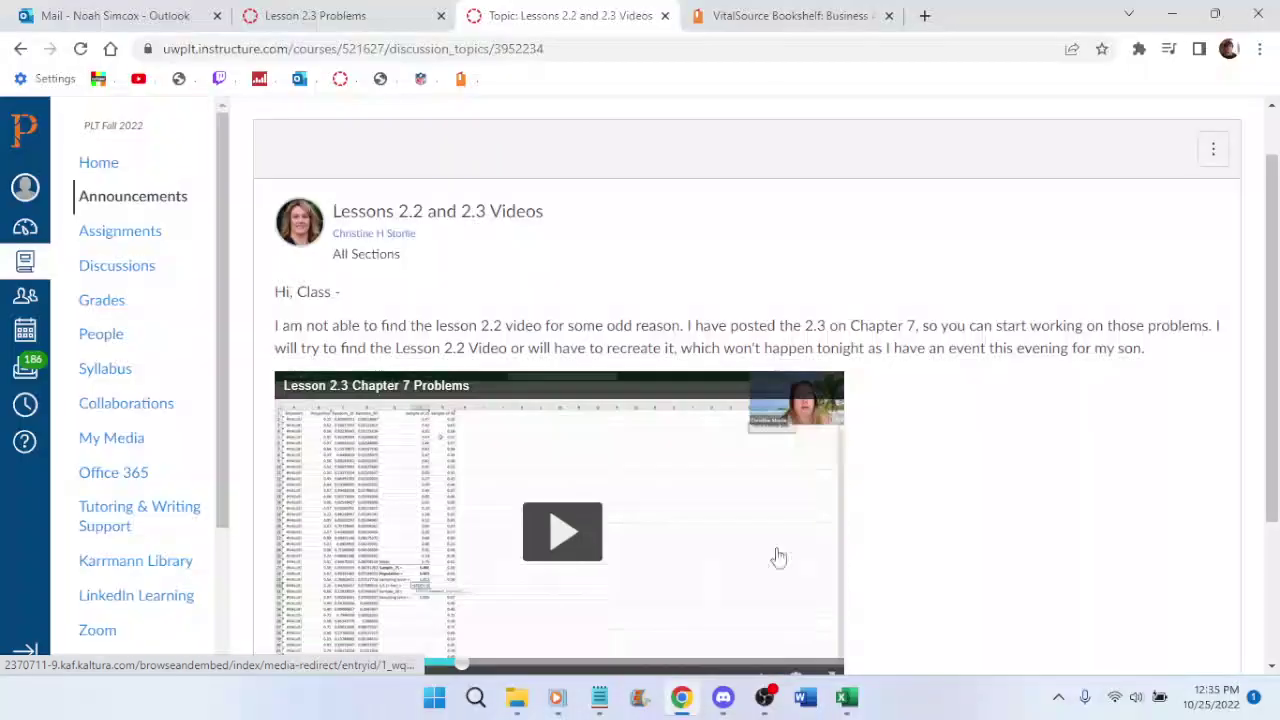
Switch to P07_07.xlsx in Excel and begin the standard error formula in J5 with =stdev.s
{"action": "left_click", "coordinate": [846, 697]}
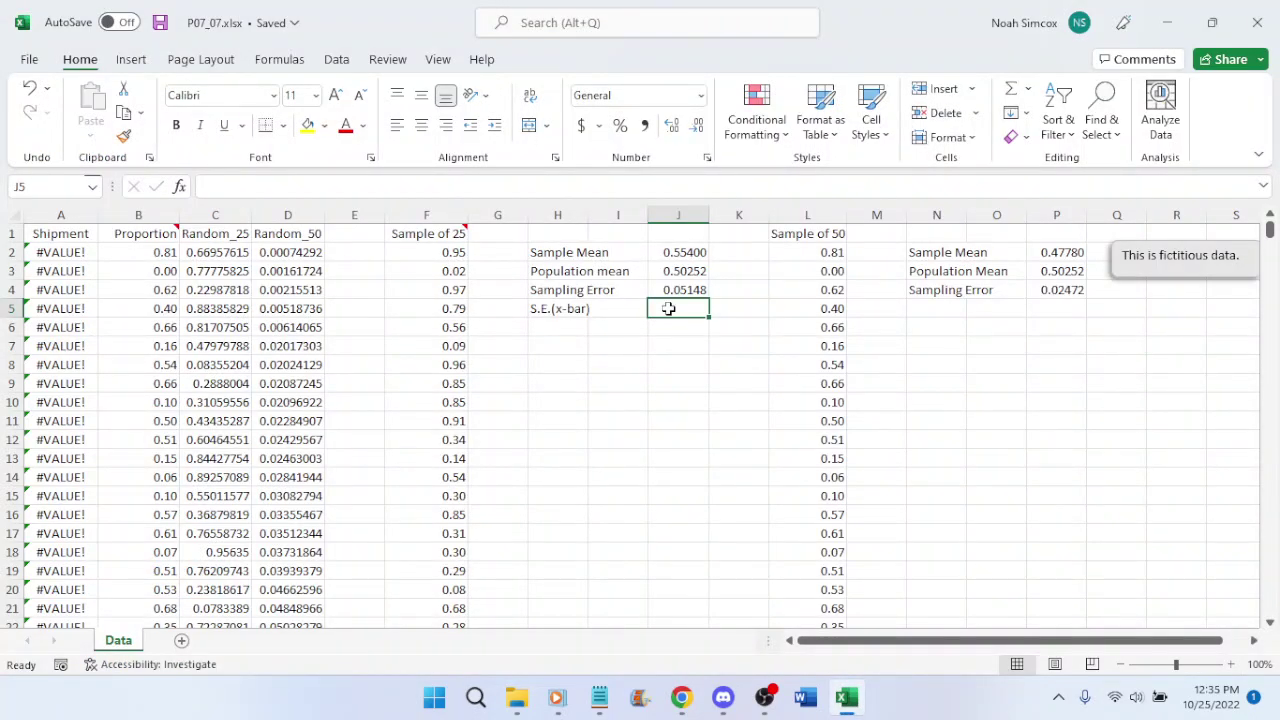
{"action": "type", "text": "=stde"}
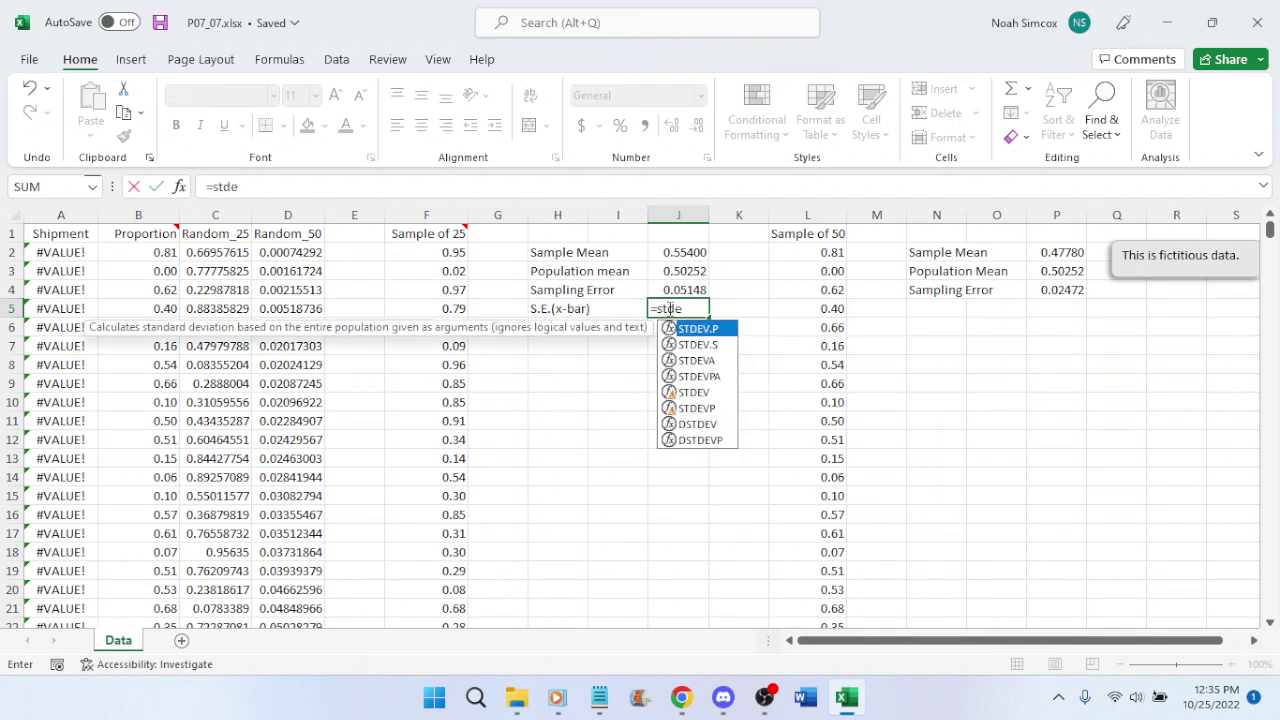
{"action": "type", "text": "v.s"}
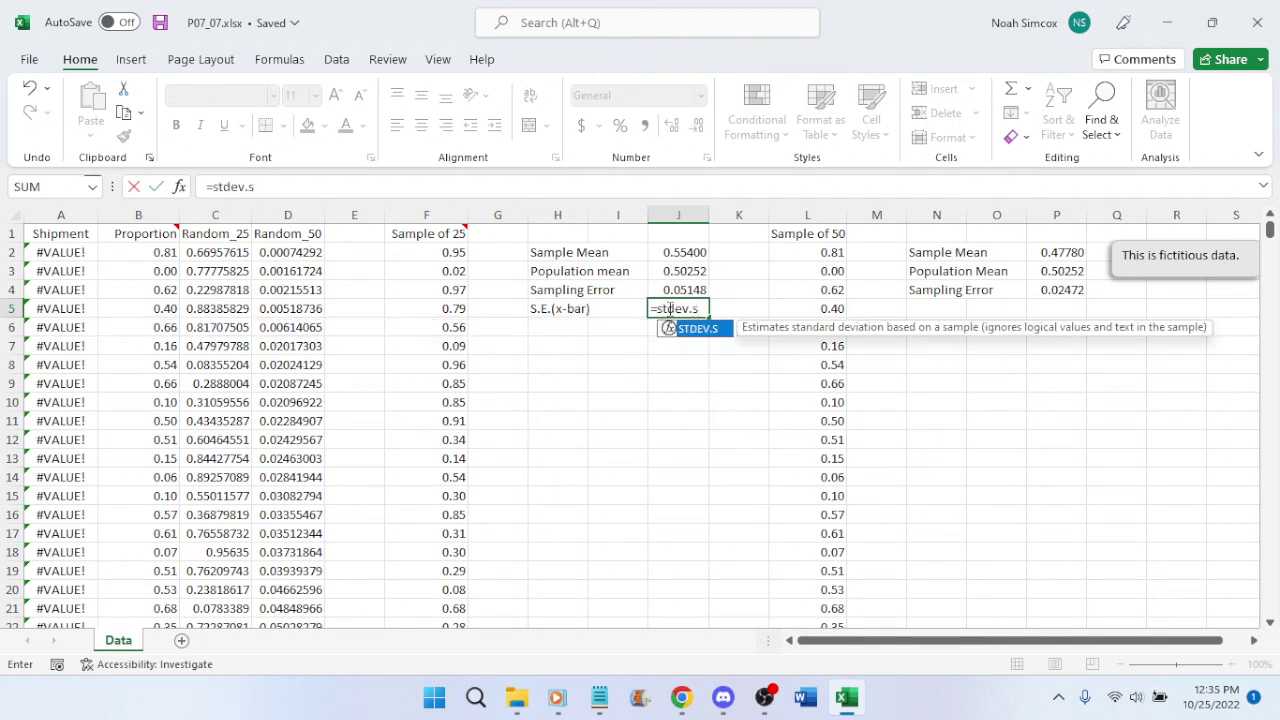
Switch to Chrome and play the lesson video in full screen to check the range and operator following STDEV.S
{"action": "left_click", "coordinate": [681, 697]}
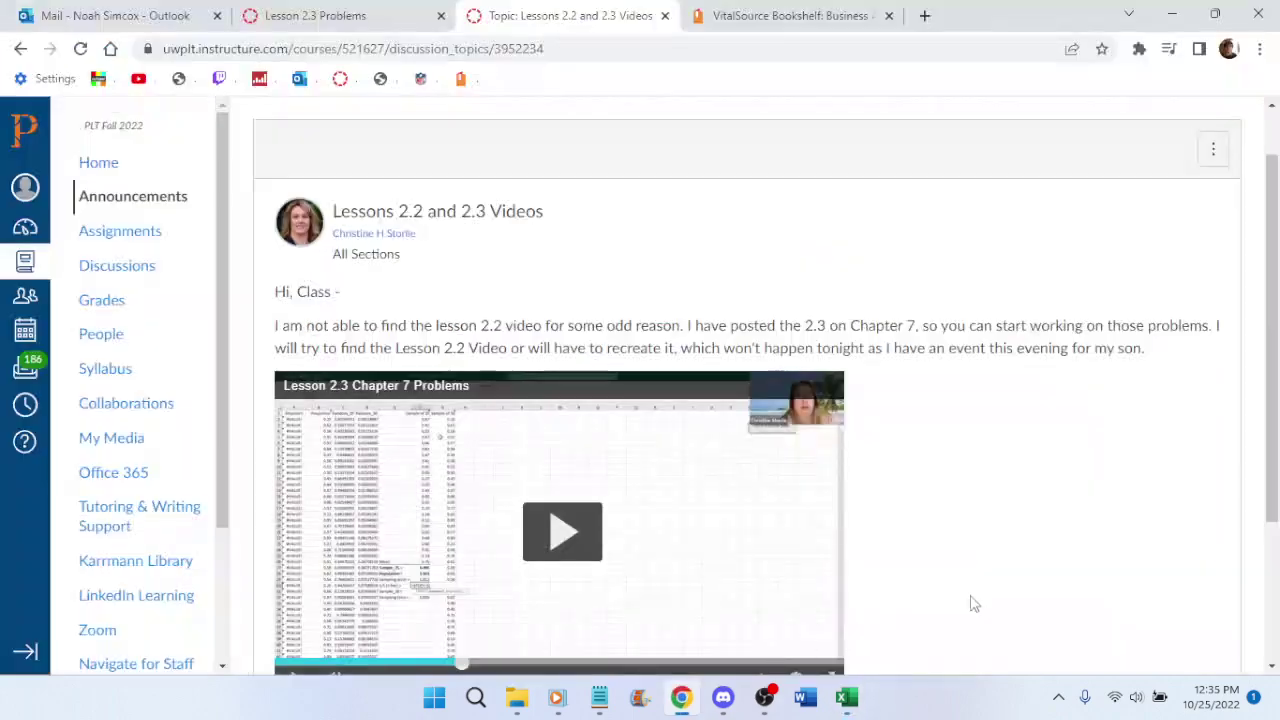
{"action": "left_click", "coordinate": [836, 589]}
{"action": "left_click", "coordinate": [640, 391]}
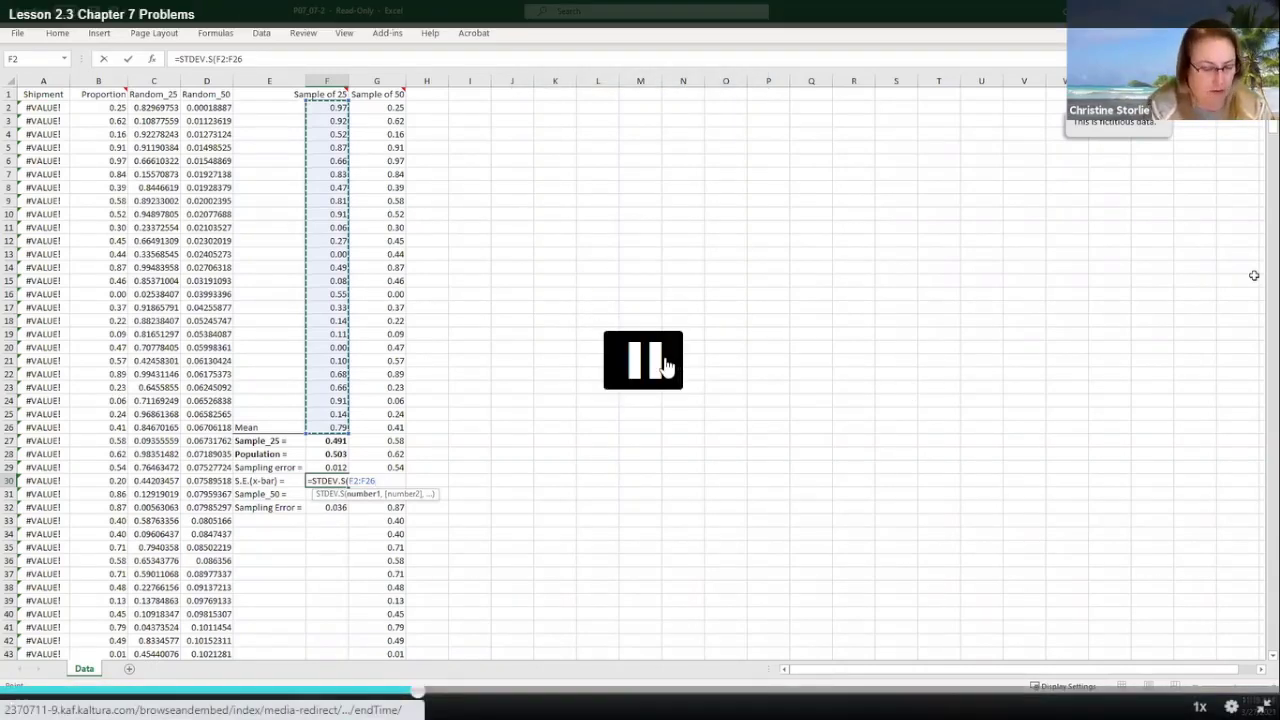
{"action": "left_click", "coordinate": [664, 366]}
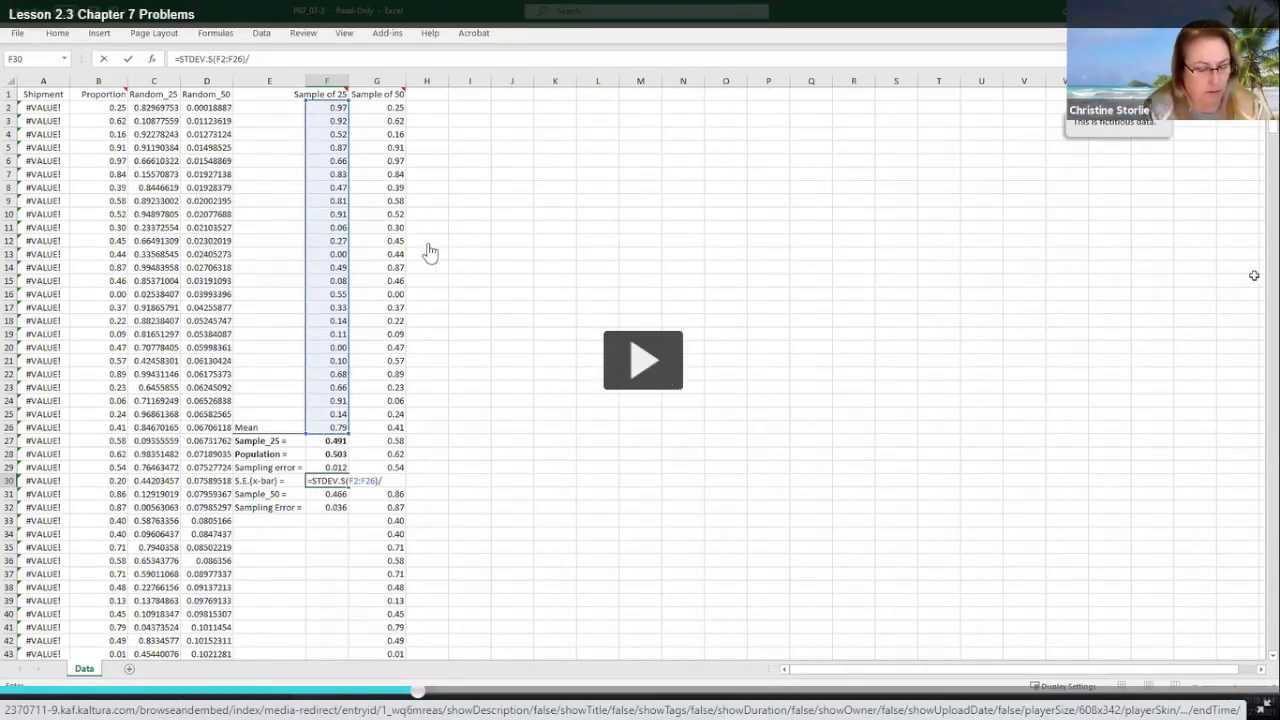
{"action": "key", "text": "Escape"}
Switch to Excel and extend the J5 formula with the Sample of 25 range and a division sign: =stdev.s(F2:F26)/
{"action": "key", "text": "alt+Tab"}
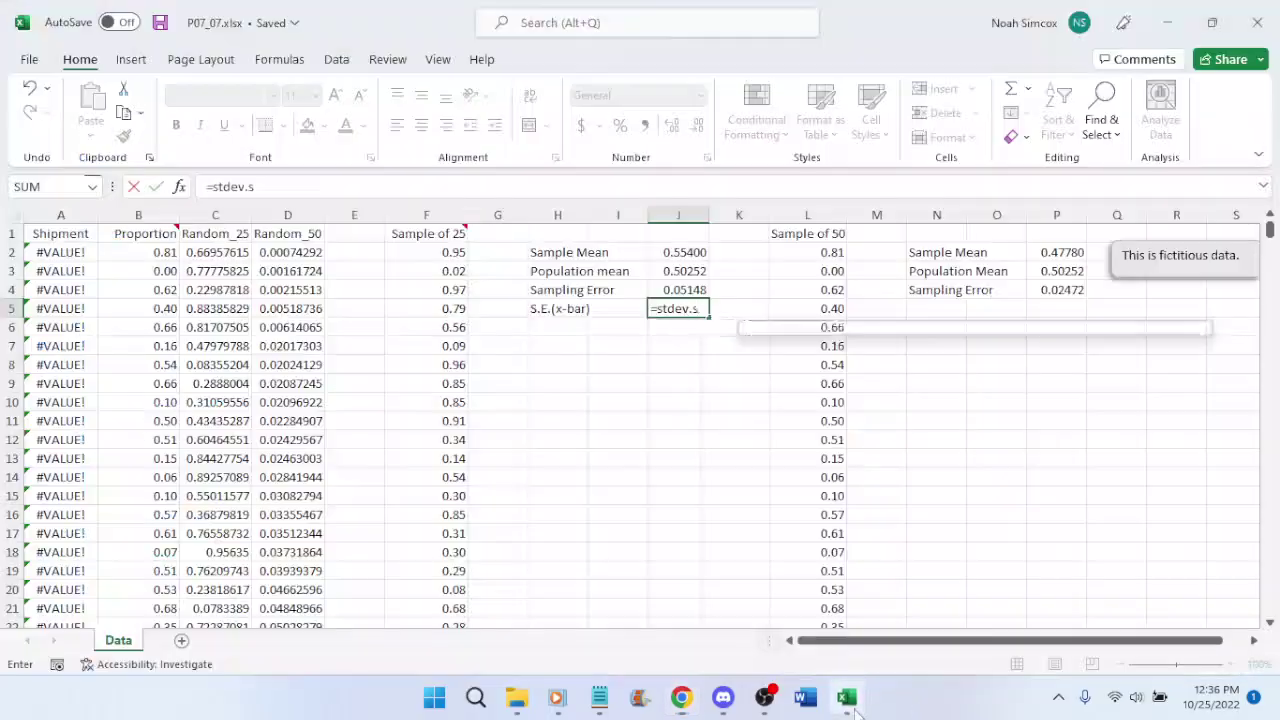
{"action": "type", "text": "("}
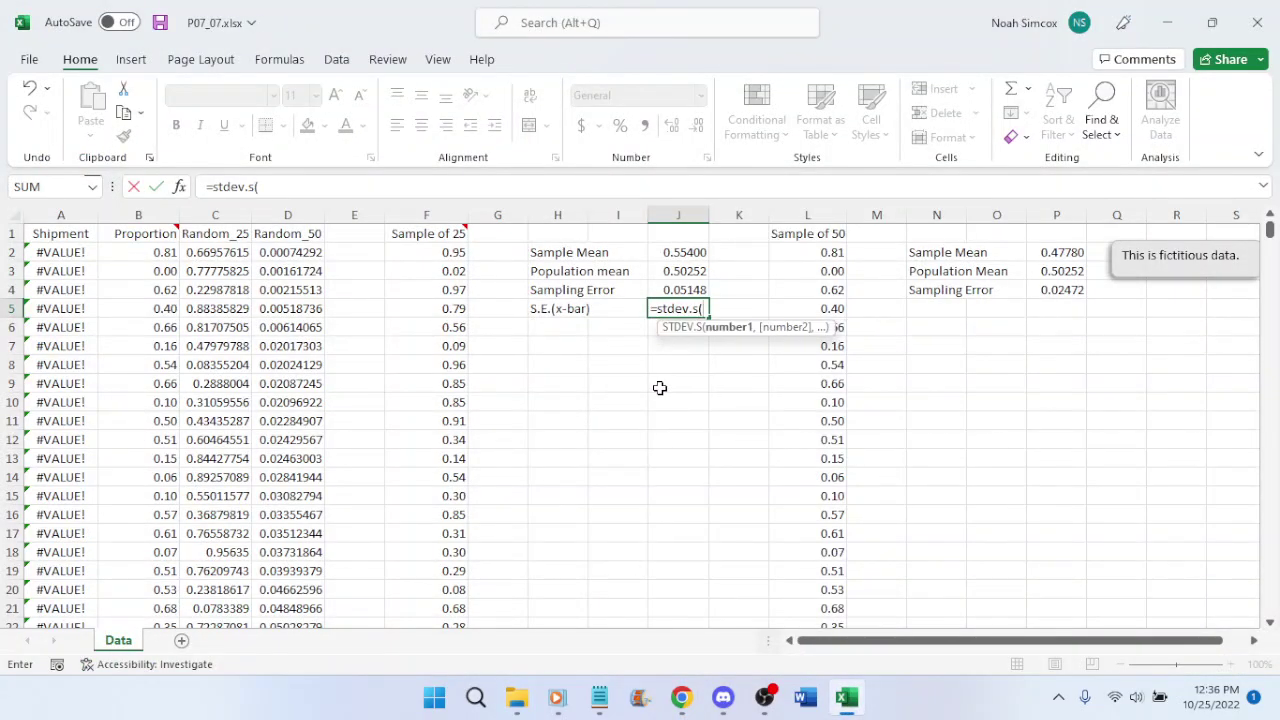
{"action": "left_click", "coordinate": [449, 253]}
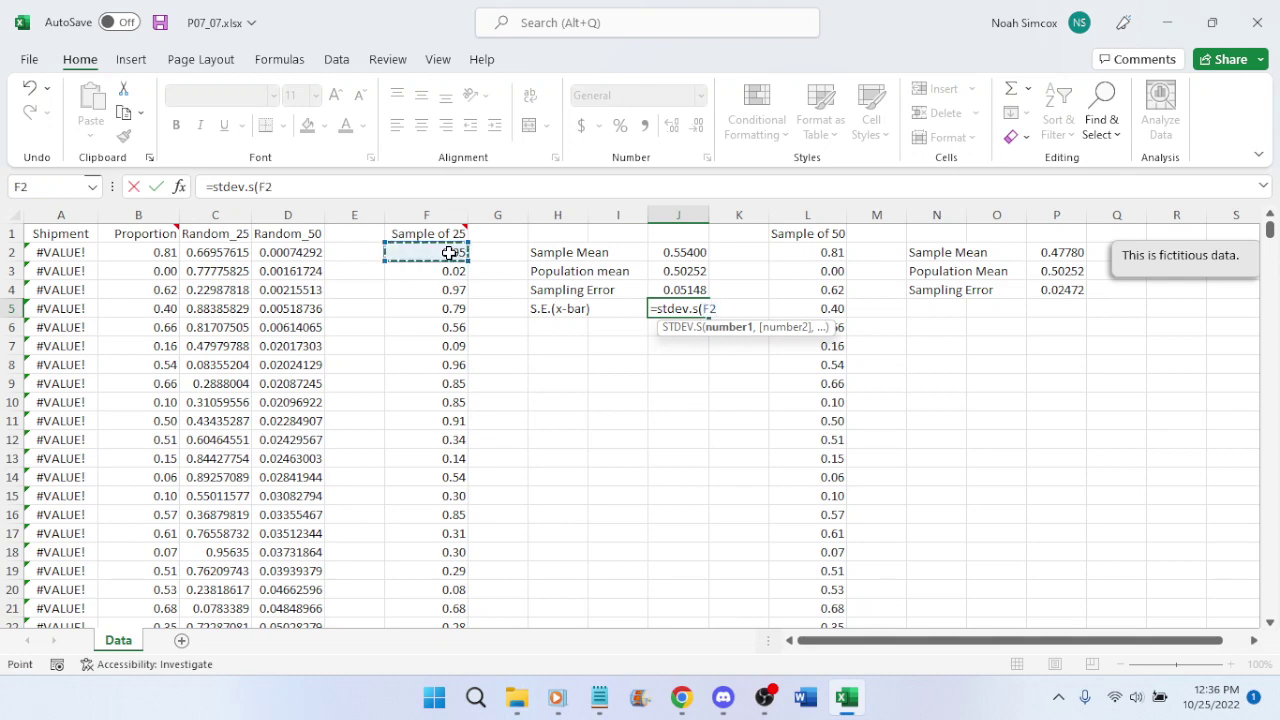
{"action": "key", "text": "ctrl+shift+Down"}
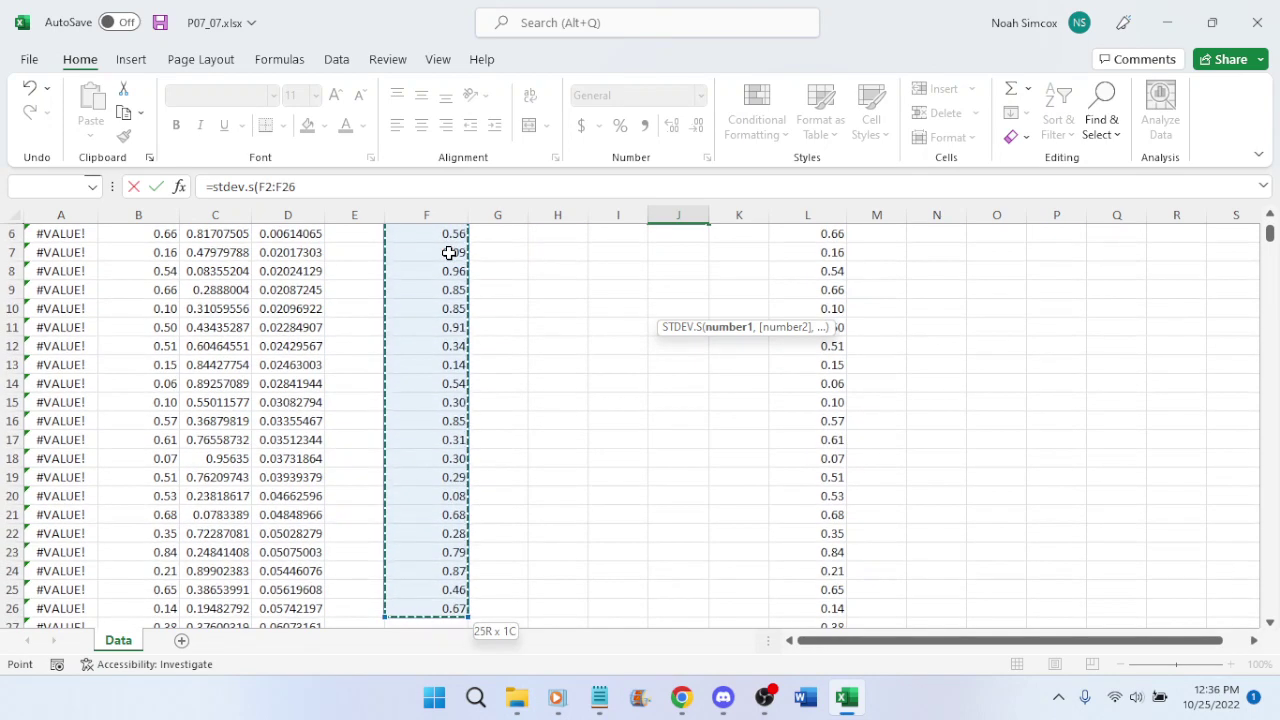
{"action": "scroll", "coordinate": [650, 320], "scroll_direction": "up", "scroll_amount": 2}
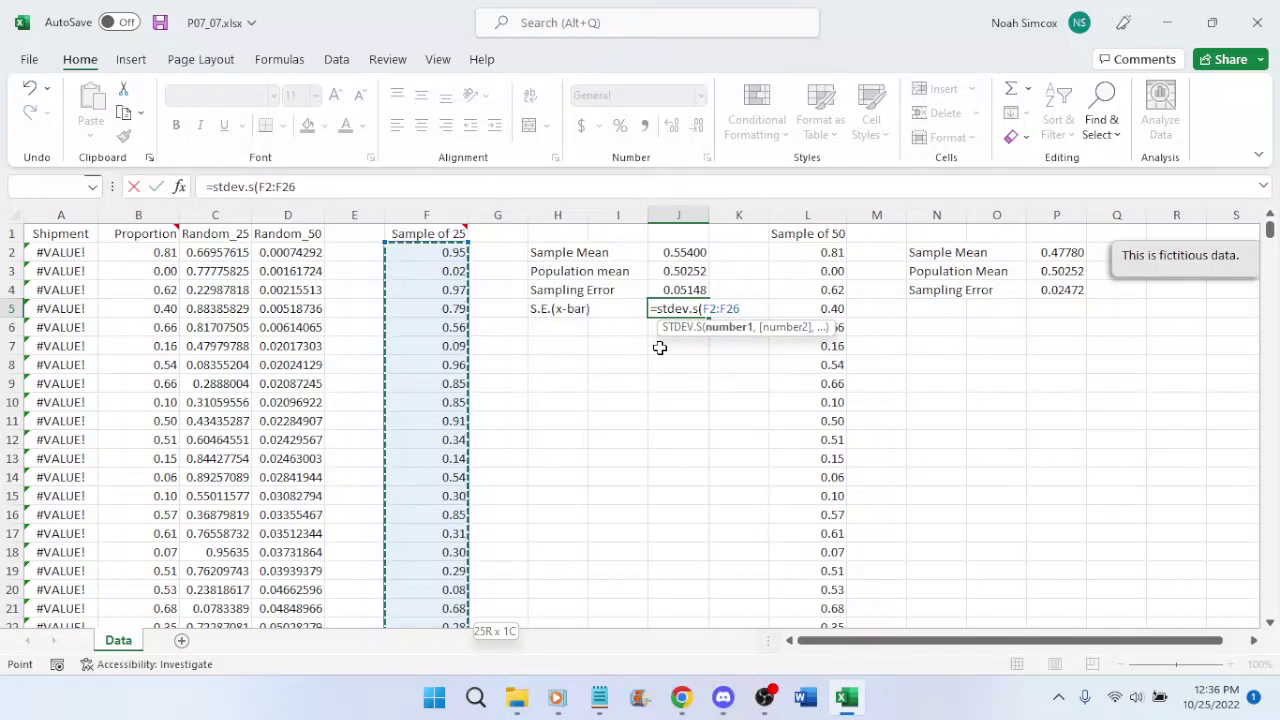
{"action": "type", "text": ")/"}
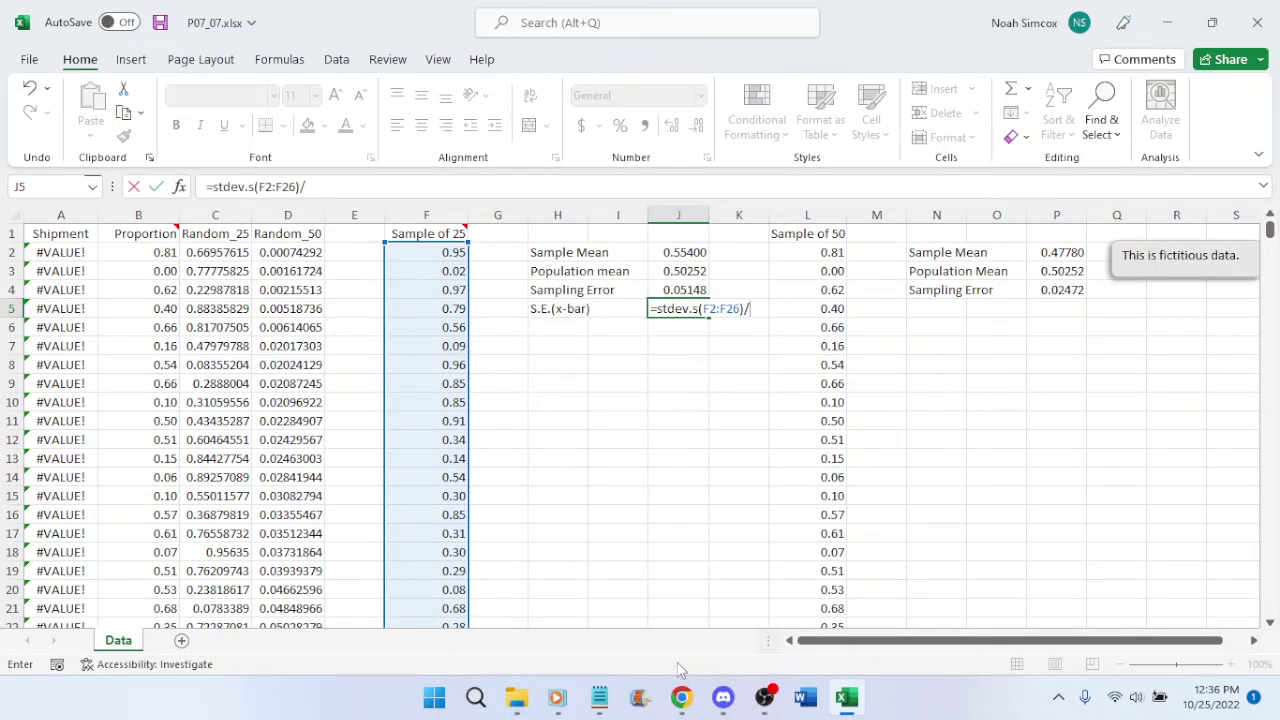
Switch to Chrome and play the lesson video in full screen to check the divisor of the standard error formula
{"action": "left_click", "coordinate": [681, 700]}
{"action": "scroll", "coordinate": [969, 526], "scroll_direction": "down", "scroll_amount": 2}
{"action": "left_click", "coordinate": [834, 594]}
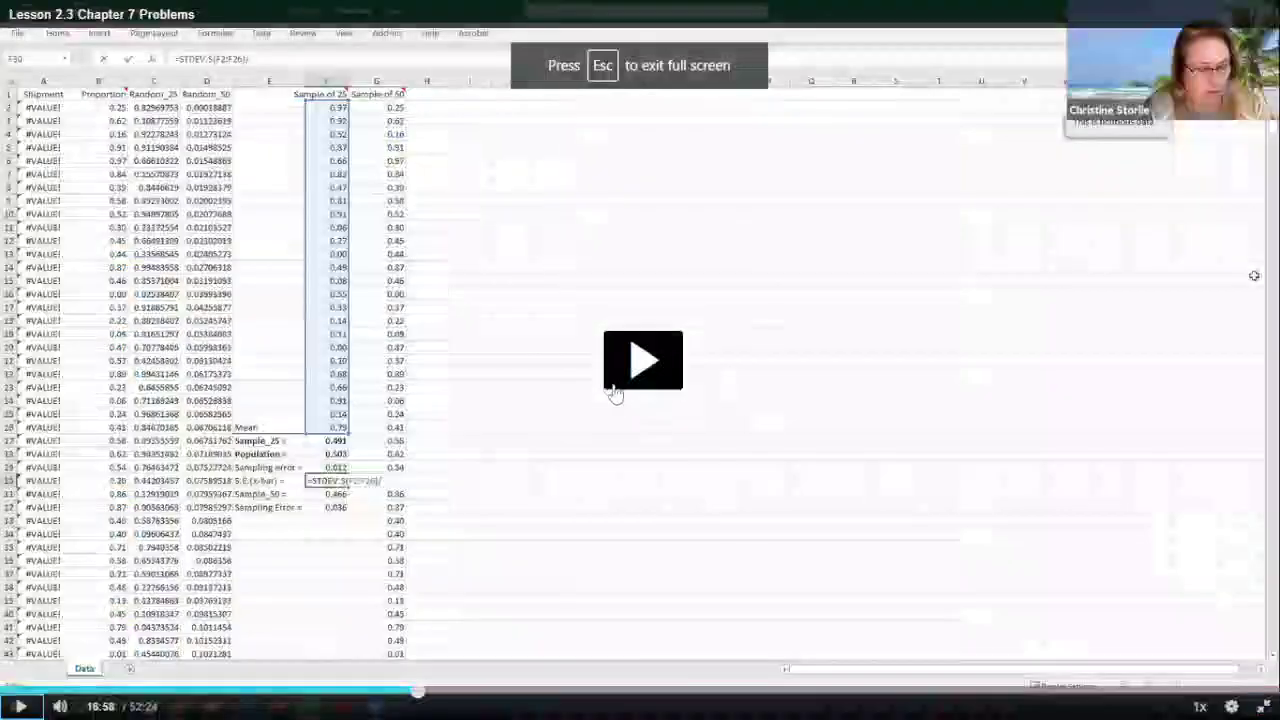
{"action": "left_click", "coordinate": [650, 358]}
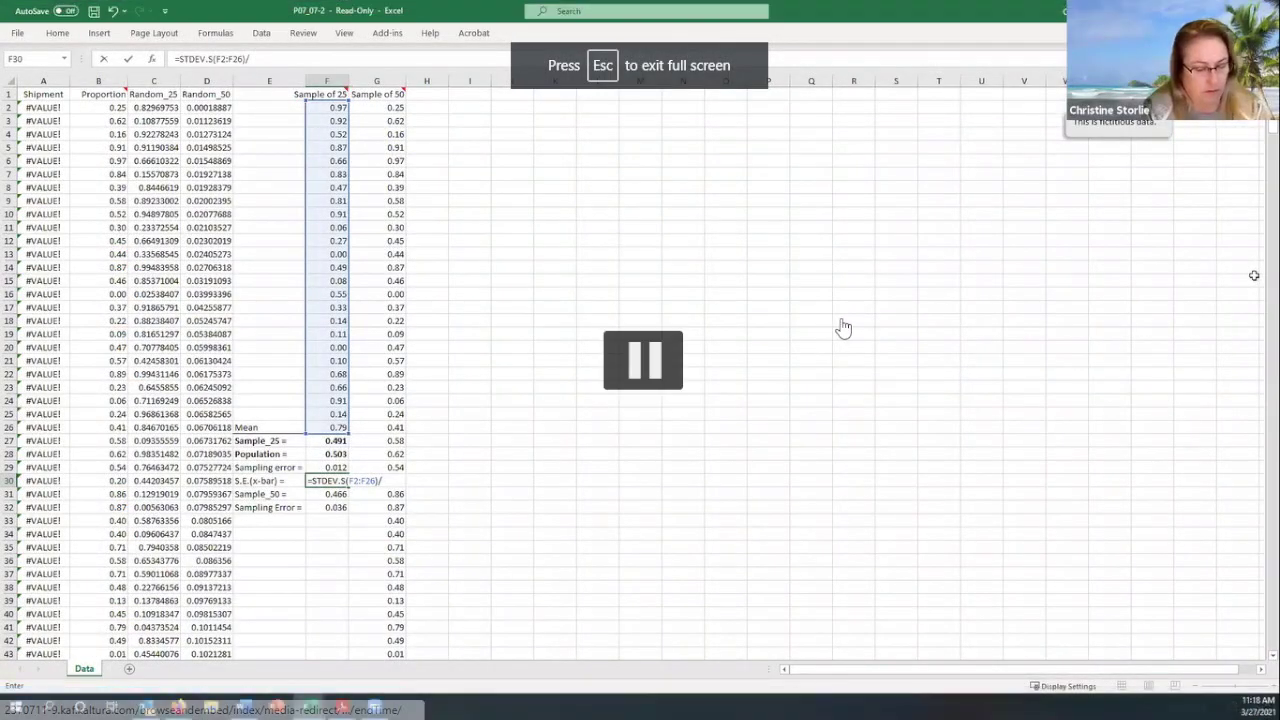
{"action": "left_click", "coordinate": [650, 365]}
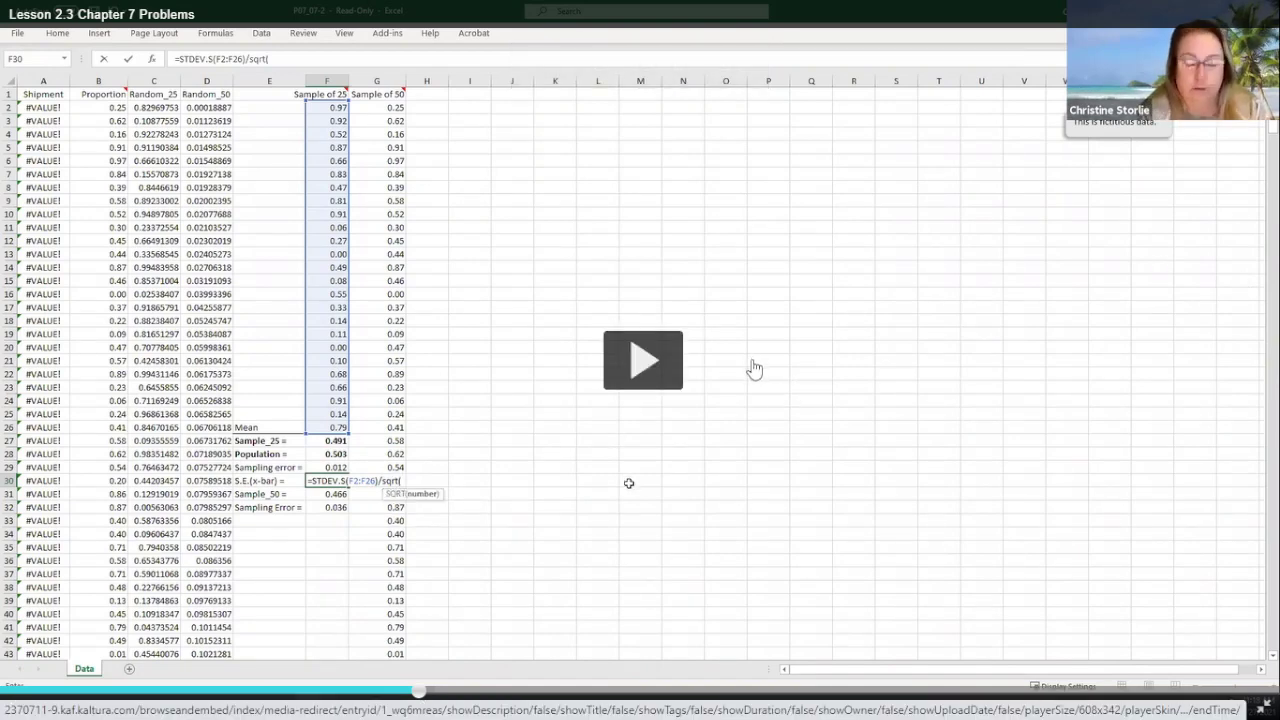
{"action": "key", "text": "Escape"}
Switch to Excel and append the square root function to the J5 formula, giving =stdev.s(F2:F26)/sqrt(
{"action": "left_click", "coordinate": [847, 697]}
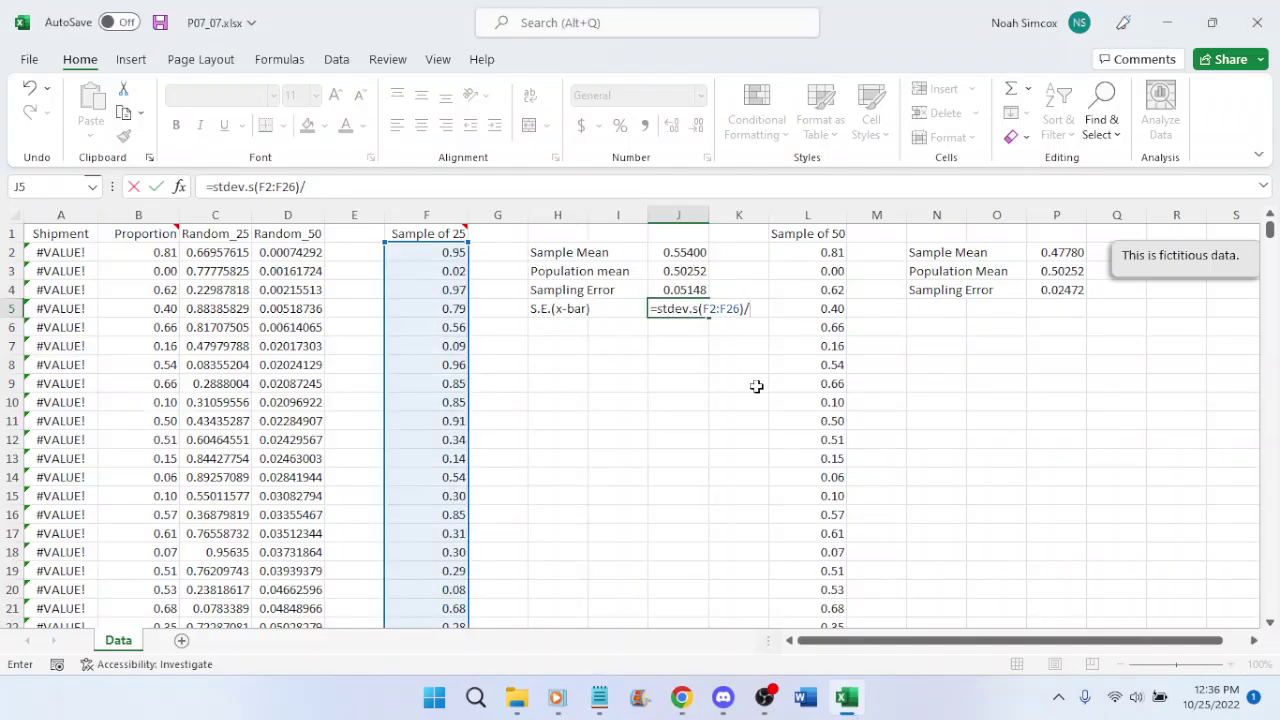
{"action": "type", "text": "sq"}
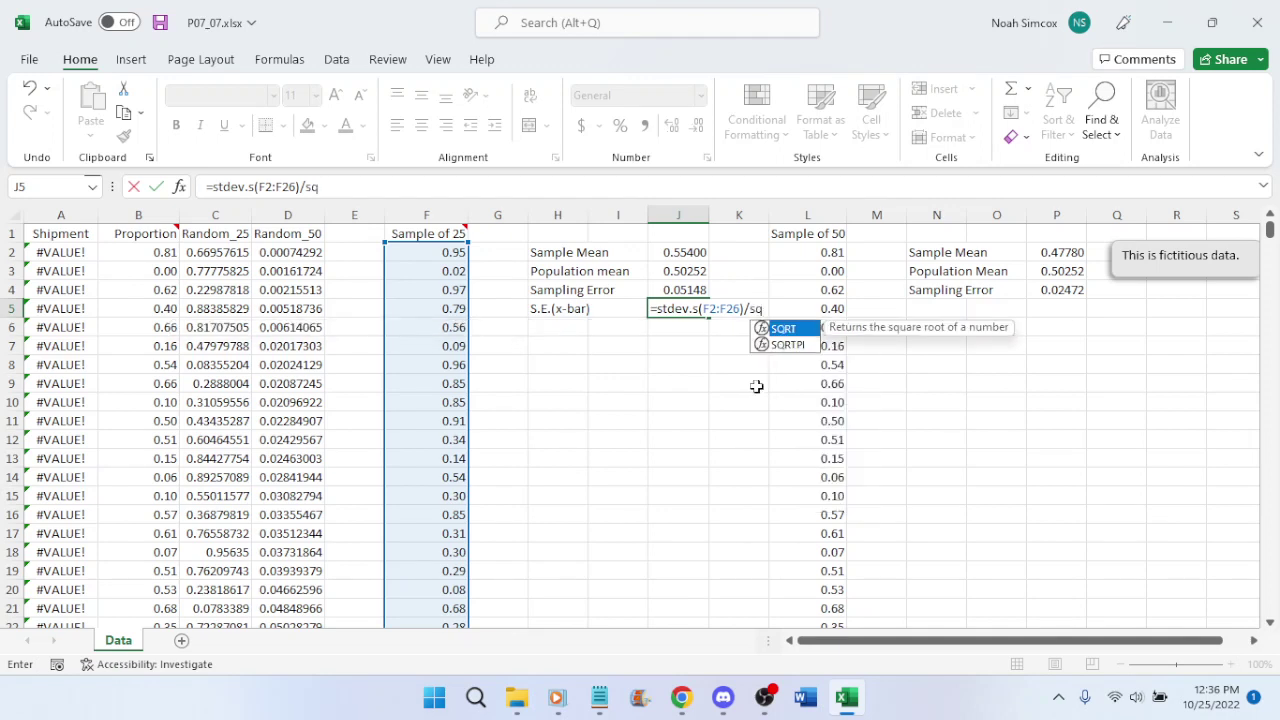
{"action": "type", "text": "rt"}
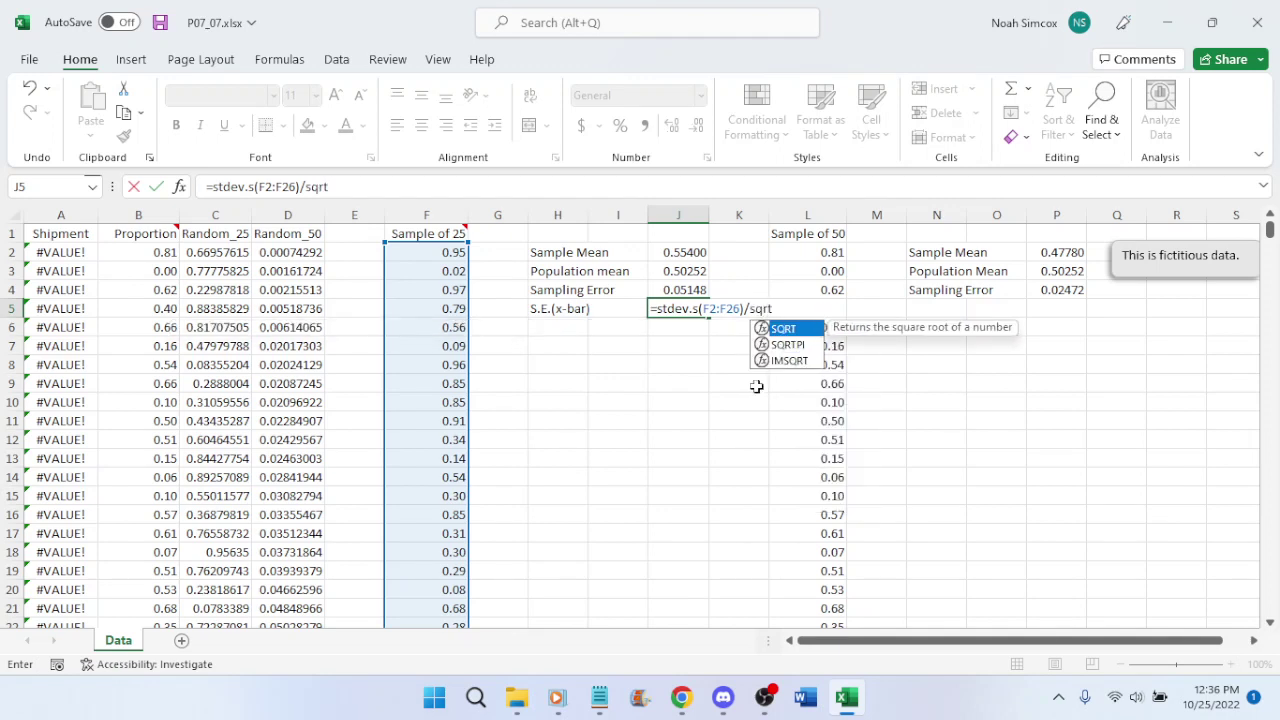
{"action": "type", "text": "("}
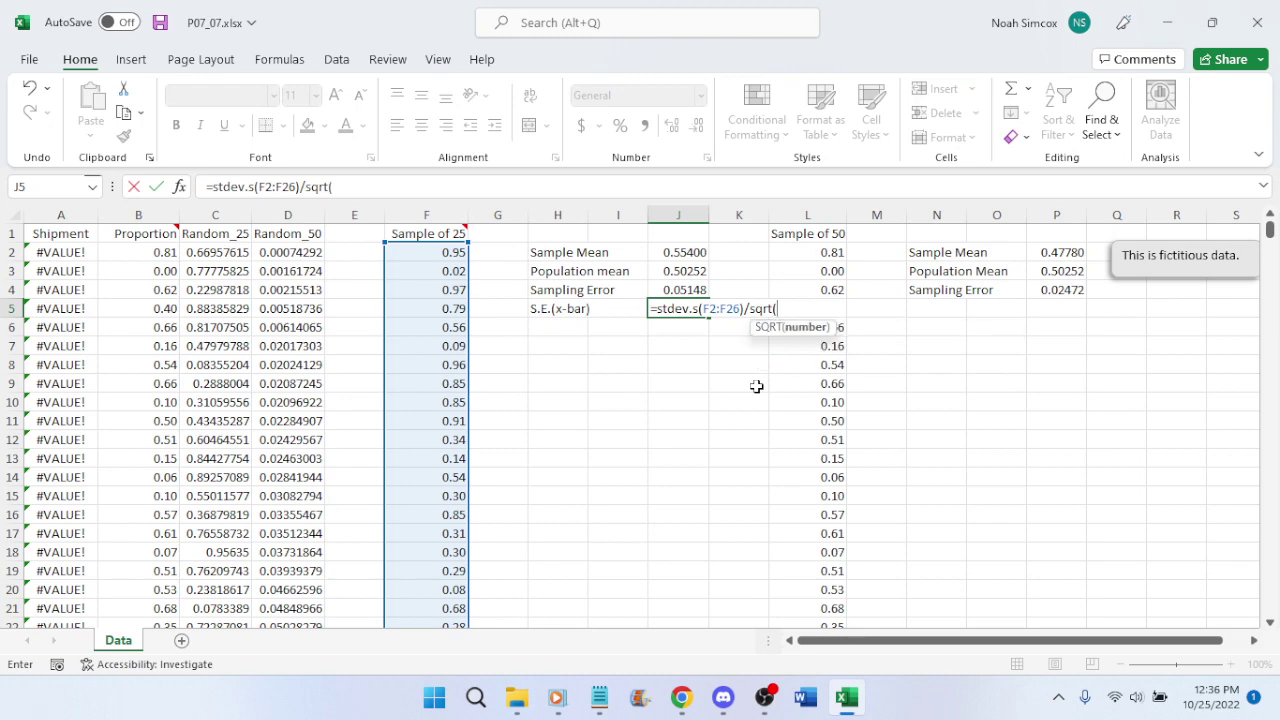
Switch to Chrome and watch the lesson video in full screen to check the square root argument and the completed standard error formula
{"action": "left_click", "coordinate": [681, 697]}
{"action": "scroll", "coordinate": [769, 583], "scroll_direction": "down", "scroll_amount": 2}
{"action": "left_click", "coordinate": [834, 592]}
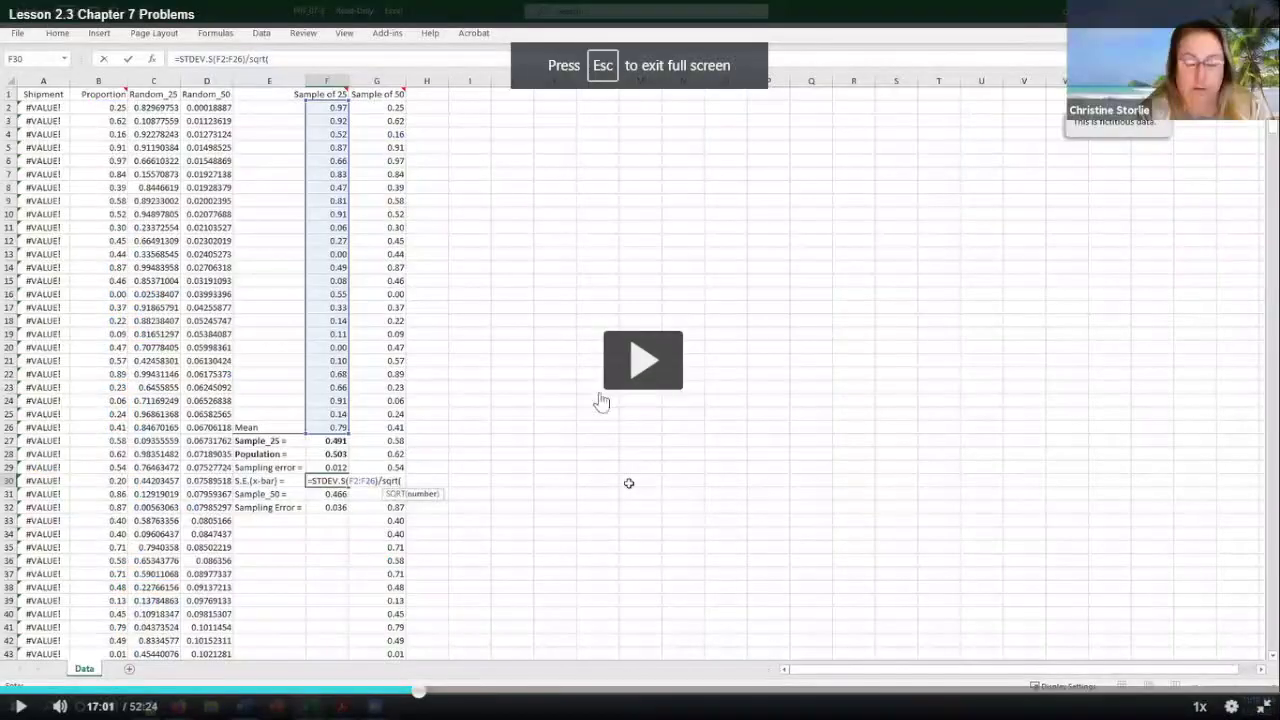
{"action": "left_click", "coordinate": [645, 349]}
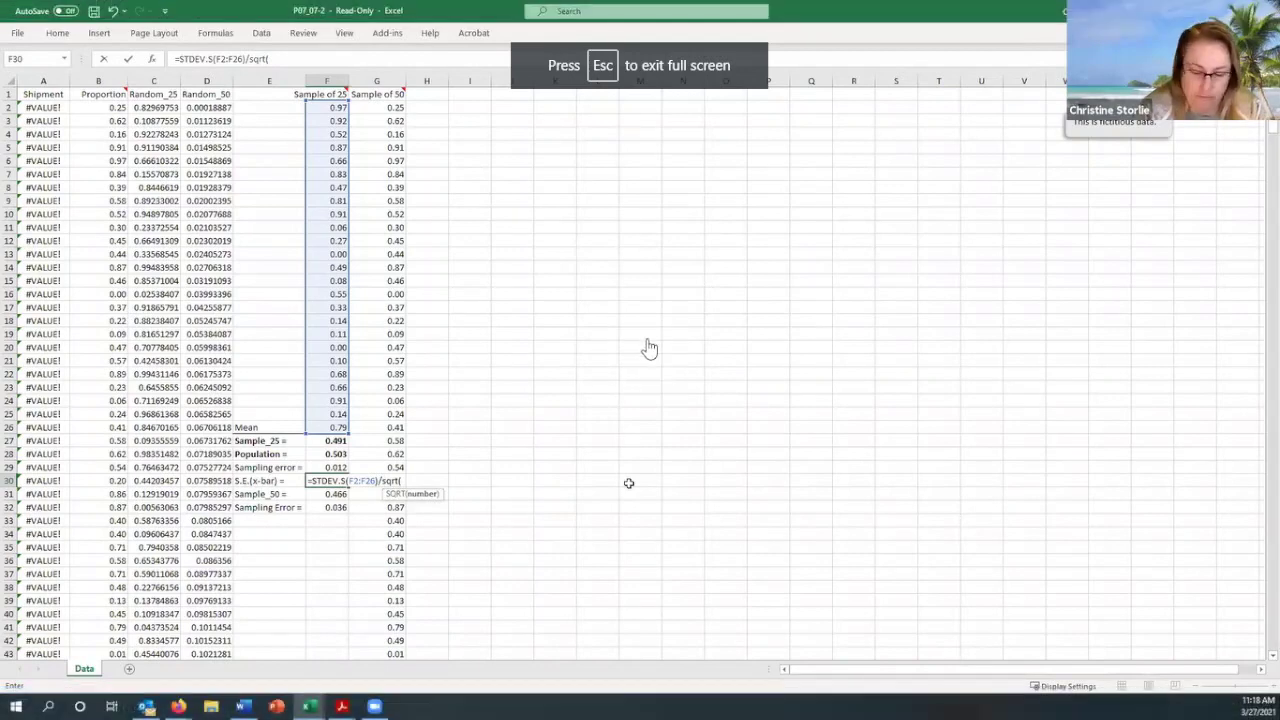
{"action": "left_click", "coordinate": [623, 391]}
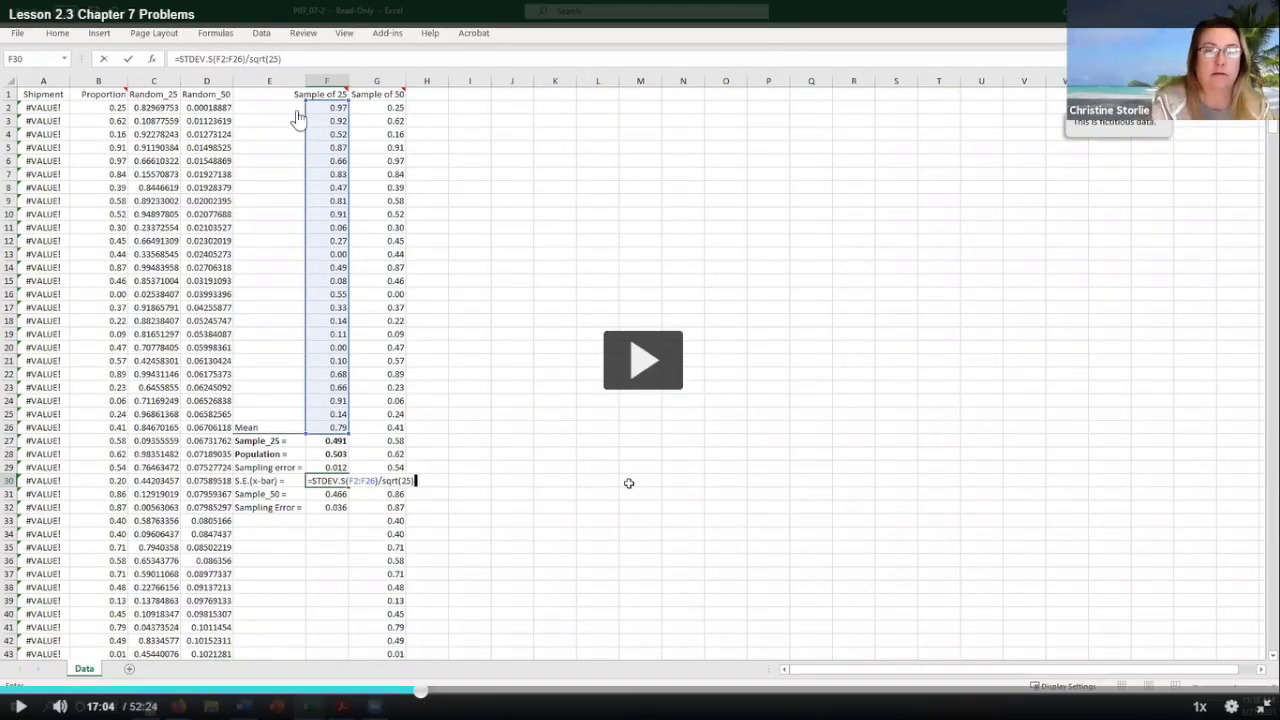
{"action": "left_click", "coordinate": [654, 398]}
{"action": "left_click", "coordinate": [655, 362]}
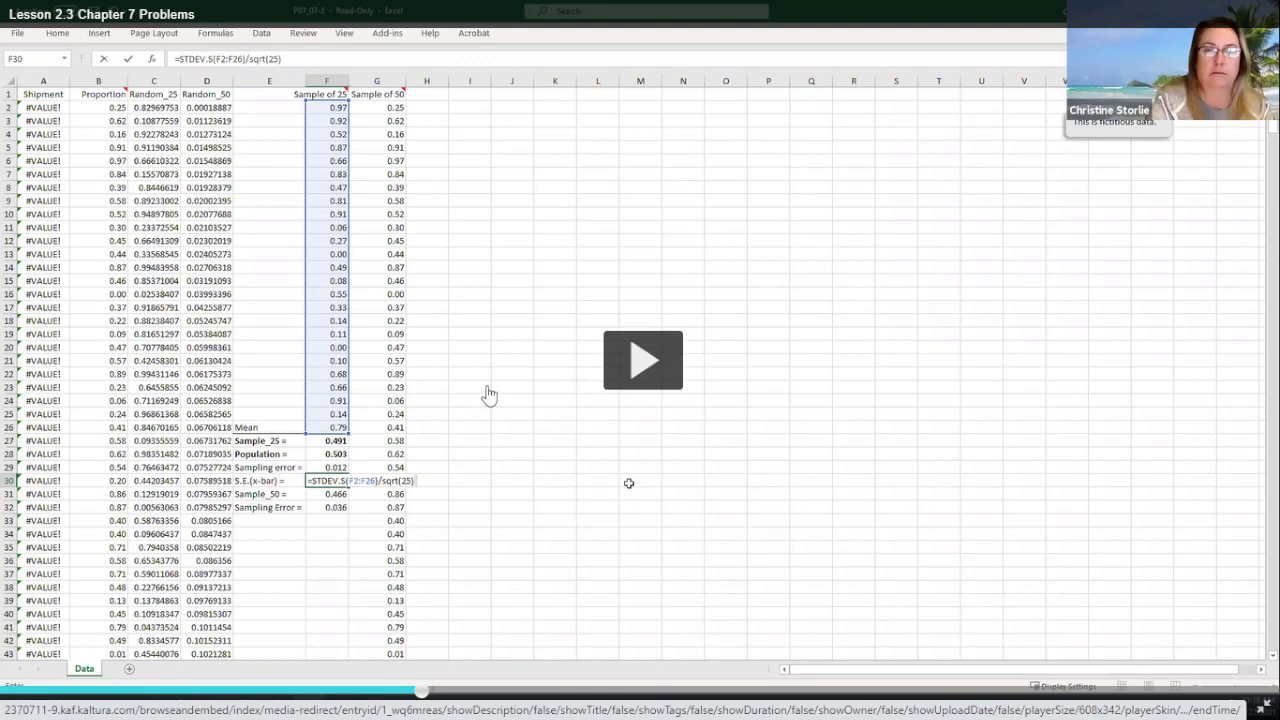
{"action": "left_click", "coordinate": [645, 350]}
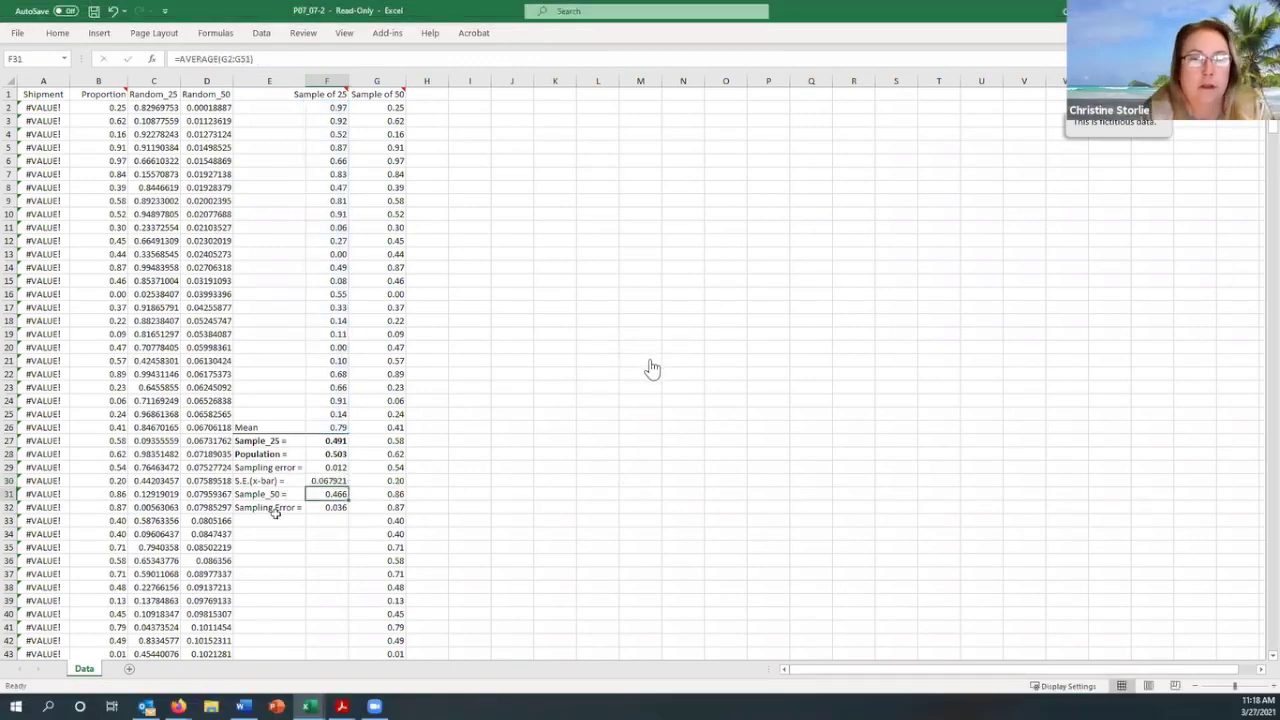
{"action": "left_click", "coordinate": [647, 386]}
{"action": "key", "text": "Escape"}
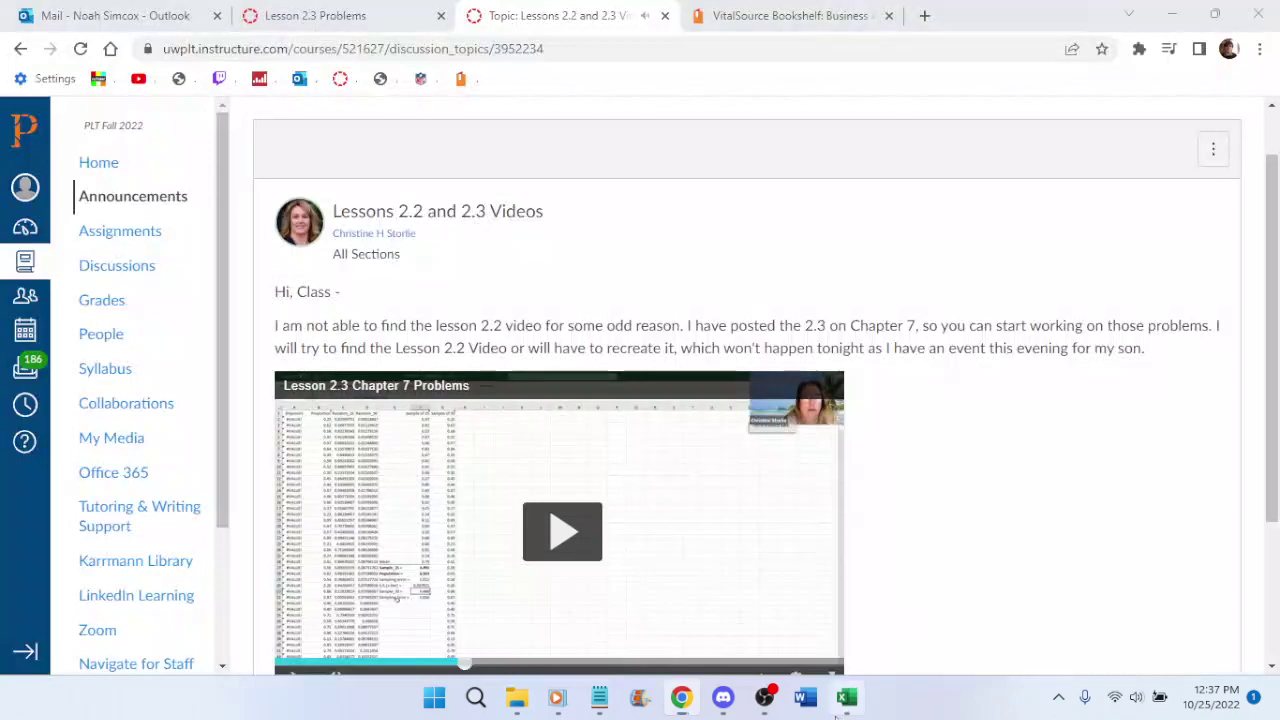
Switch to Excel and complete the standard error formula in J5 as =stdev.s(F2:F26)/sqrt(25)
{"action": "key", "text": "alt+Tab"}
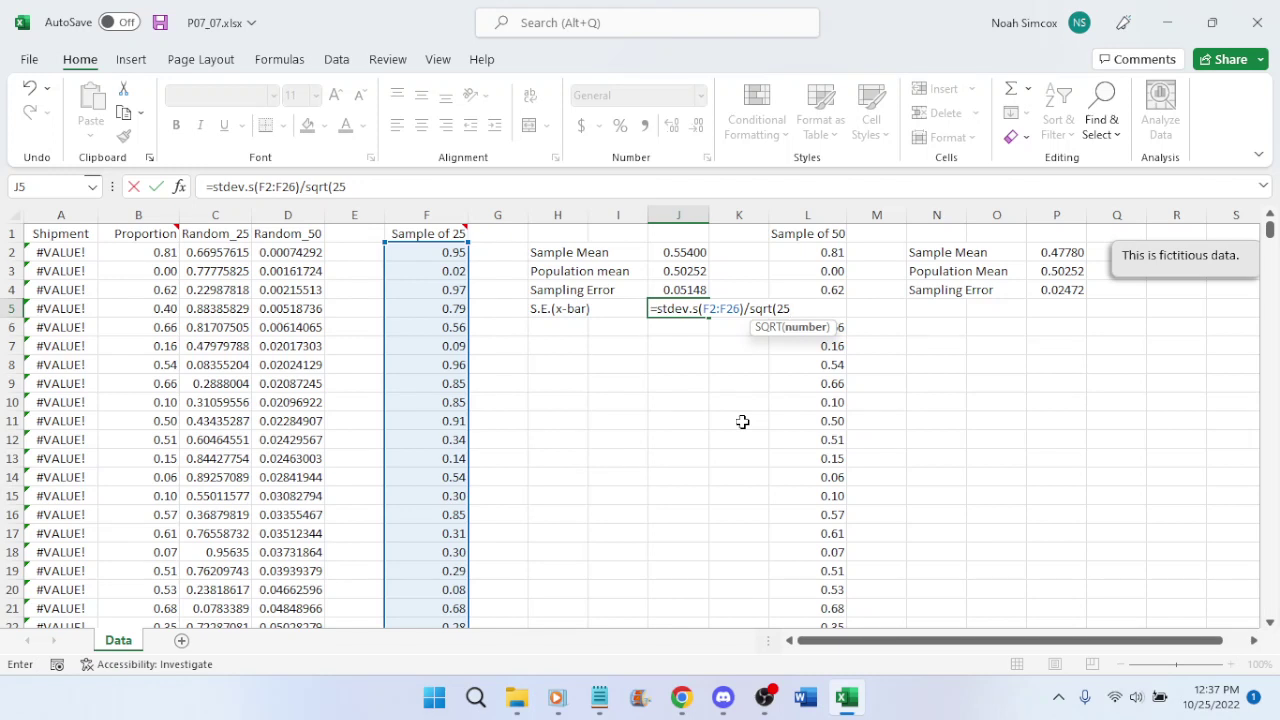
{"action": "type", "text": ")"}
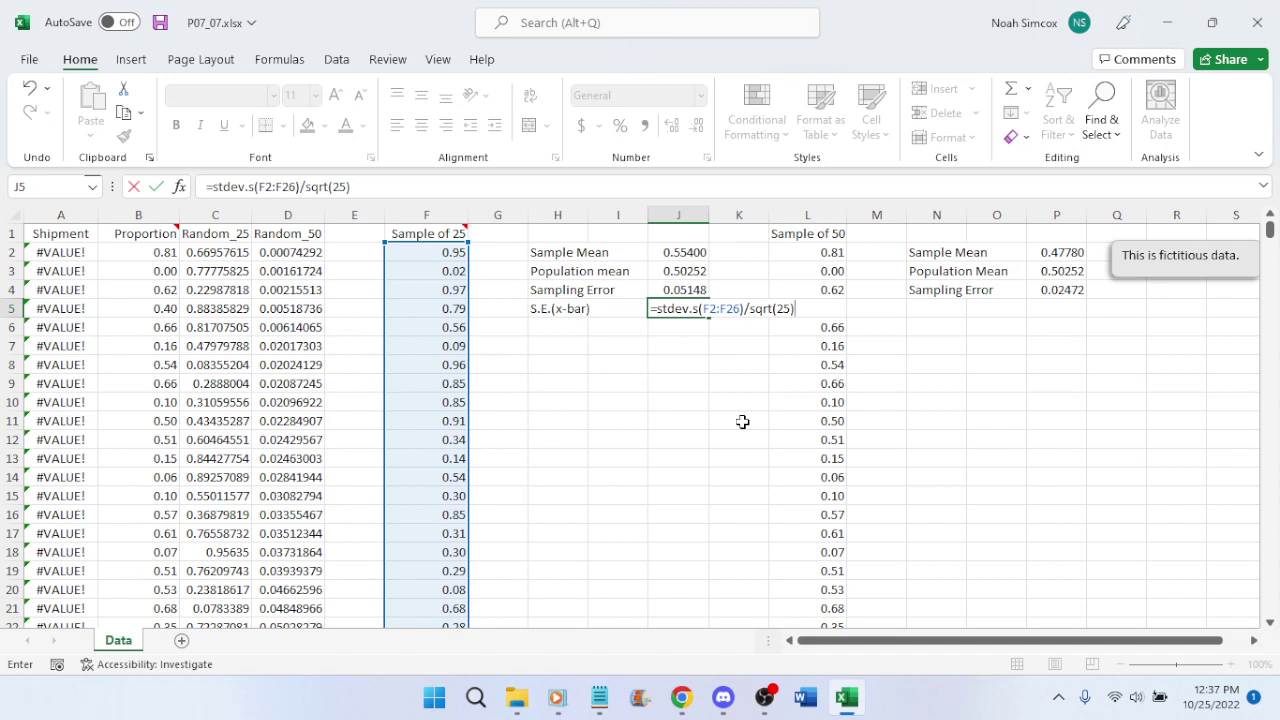
{"action": "key", "text": "Return"}
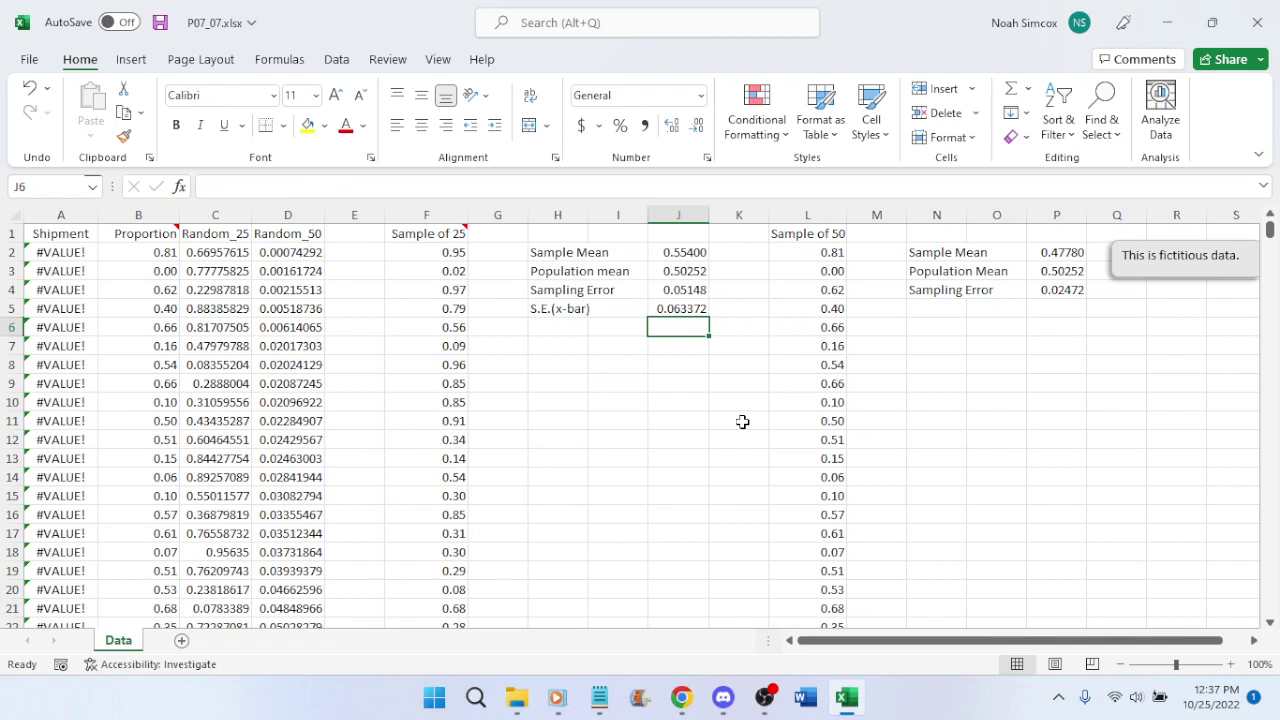
Format the sample of 25 results in J2:J5 to four decimal places and save the workbook
{"action": "key", "text": "ctrl+s"}
{"action": "left_click", "coordinate": [691, 309]}
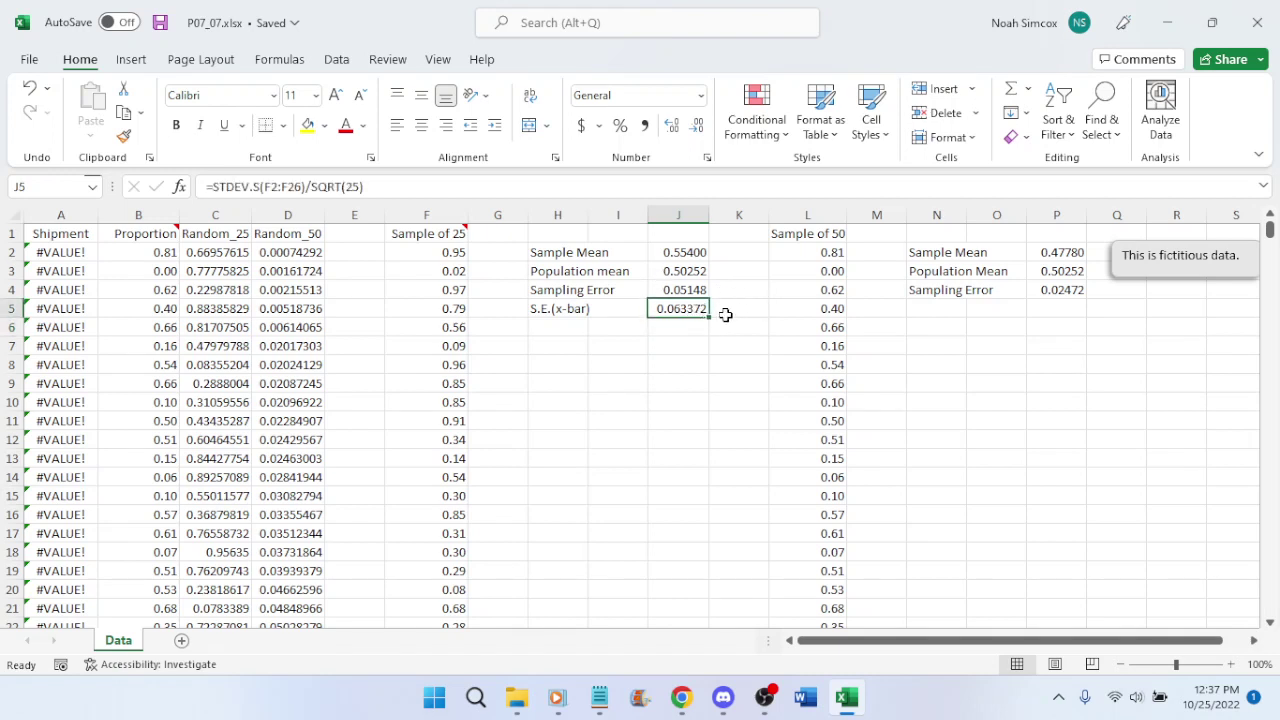
{"action": "left_click", "coordinate": [694, 253]}
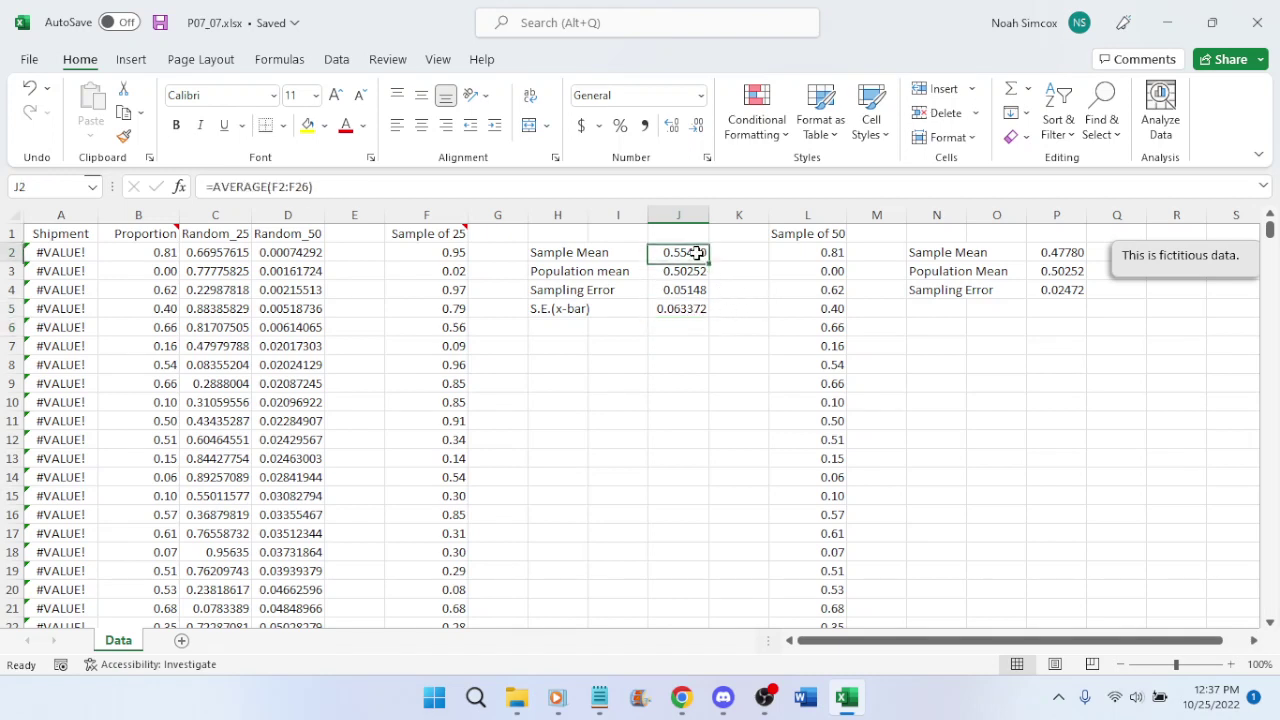
{"action": "left_click", "coordinate": [698, 128]}
{"action": "left_click", "coordinate": [686, 273]}
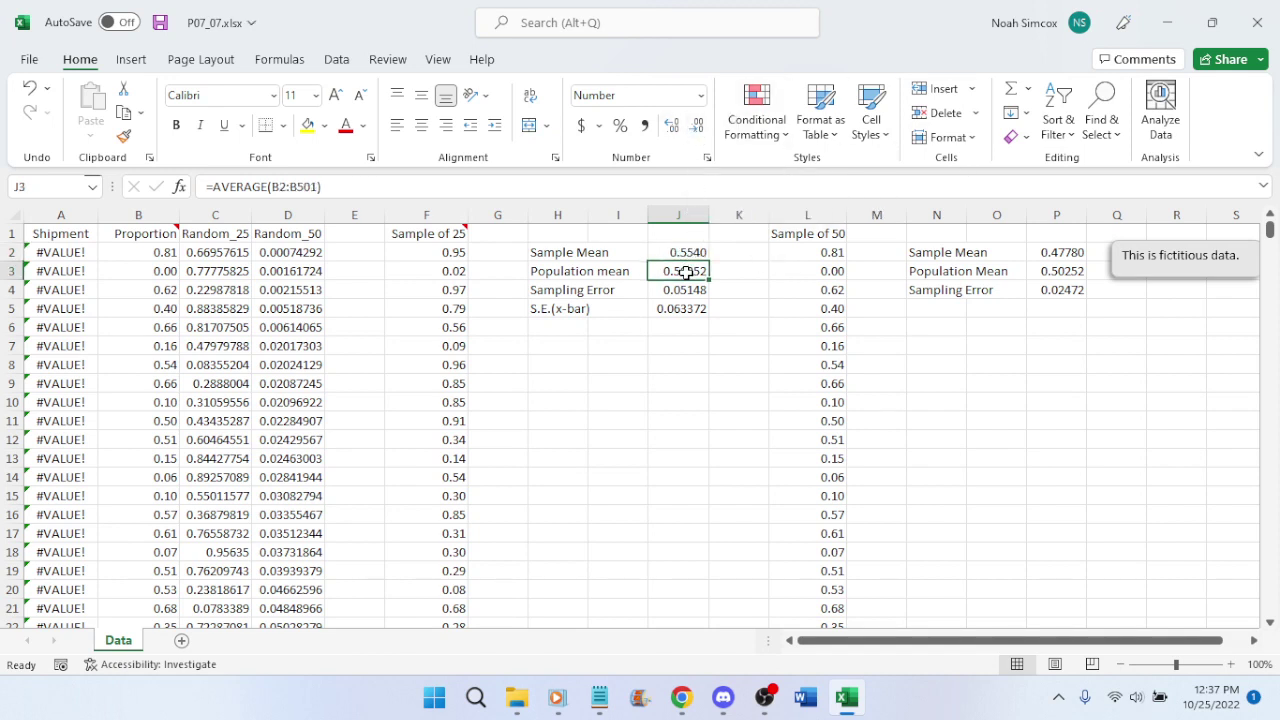
{"action": "left_click", "coordinate": [698, 128]}
{"action": "left_click", "coordinate": [691, 290]}
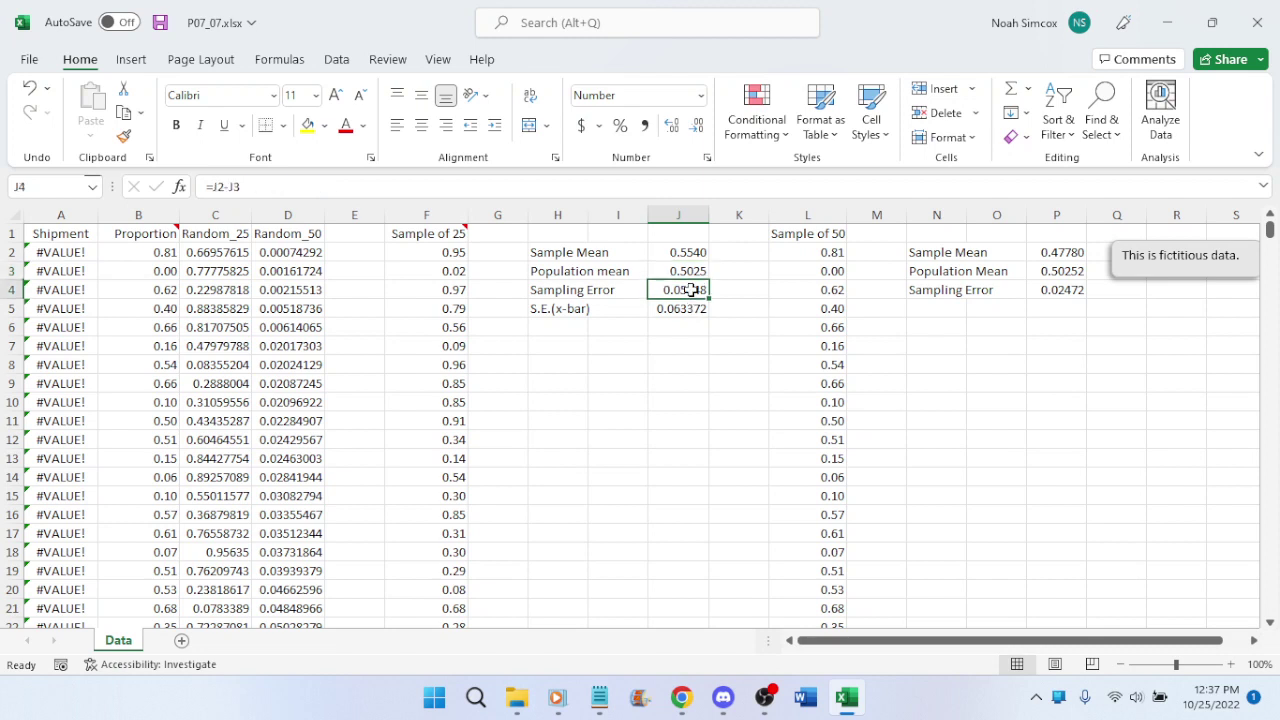
{"action": "left_click", "coordinate": [698, 128]}
{"action": "left_click", "coordinate": [691, 310]}
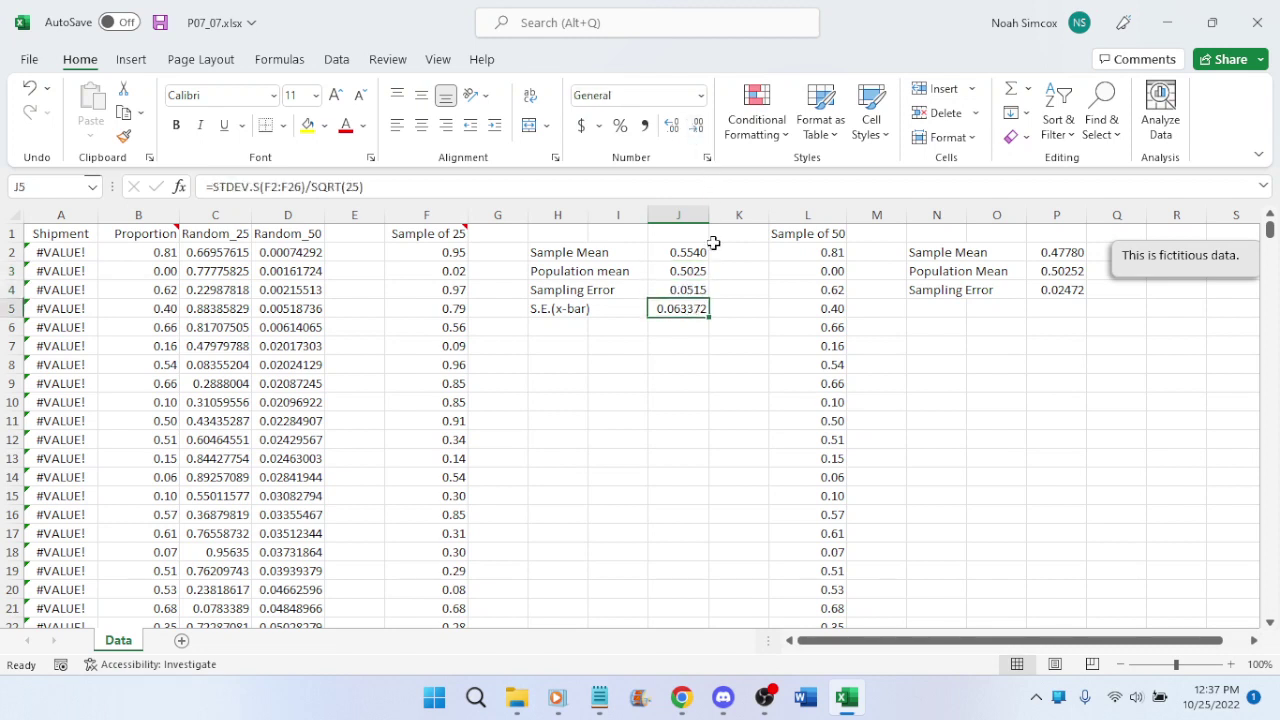
{"action": "left_click", "coordinate": [696, 128]}
{"action": "left_click", "coordinate": [696, 128]}
{"action": "left_click", "coordinate": [686, 327]}
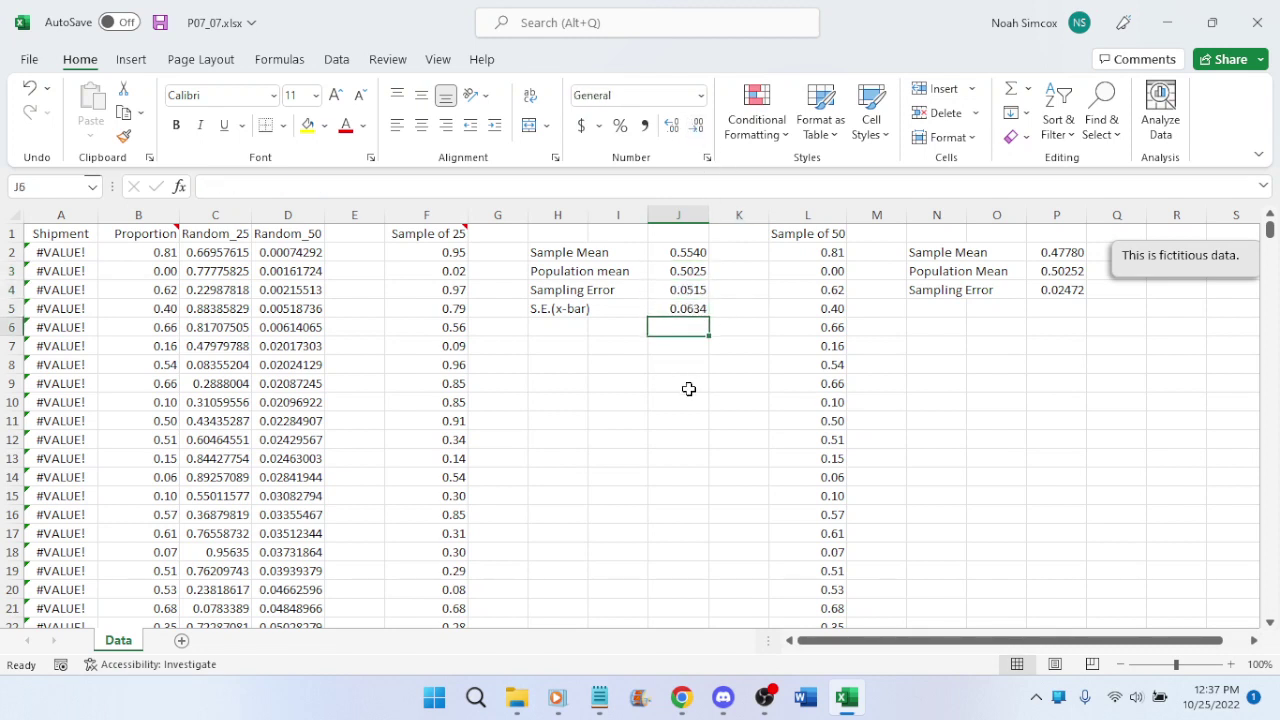
{"action": "key", "text": "ctrl+s"}
Switch to Chrome and watch the lesson video in full screen to check how the standard error for the sample of 50 is set up
{"action": "left_click", "coordinate": [681, 697]}
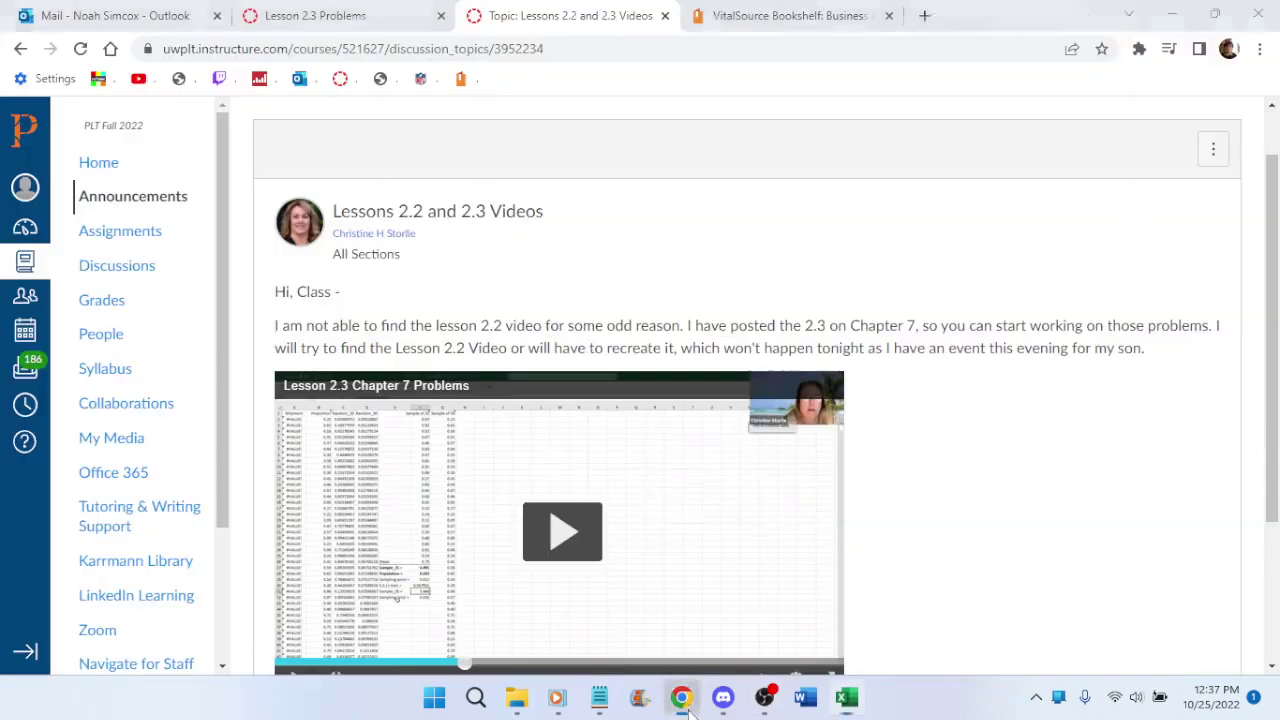
{"action": "scroll", "coordinate": [890, 581], "scroll_direction": "down", "scroll_amount": 1}
{"action": "left_click", "coordinate": [805, 583]}
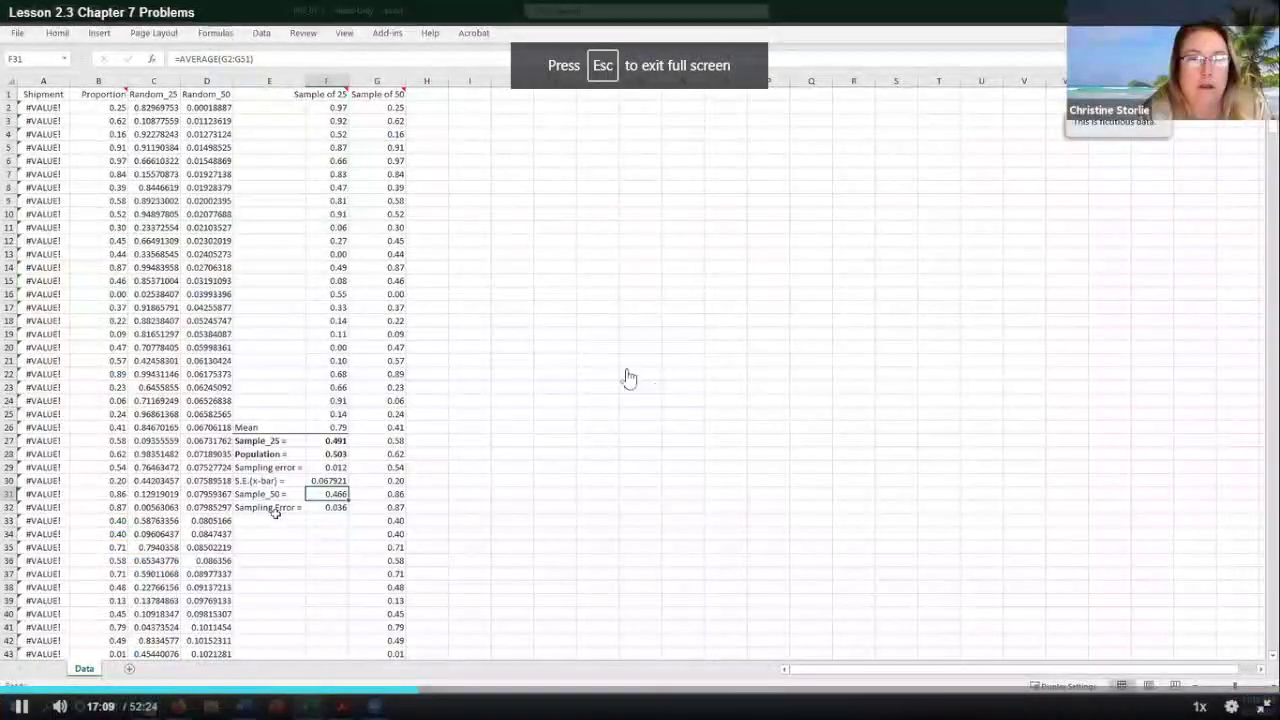
{"action": "mouse_move", "coordinate": [790, 365]}
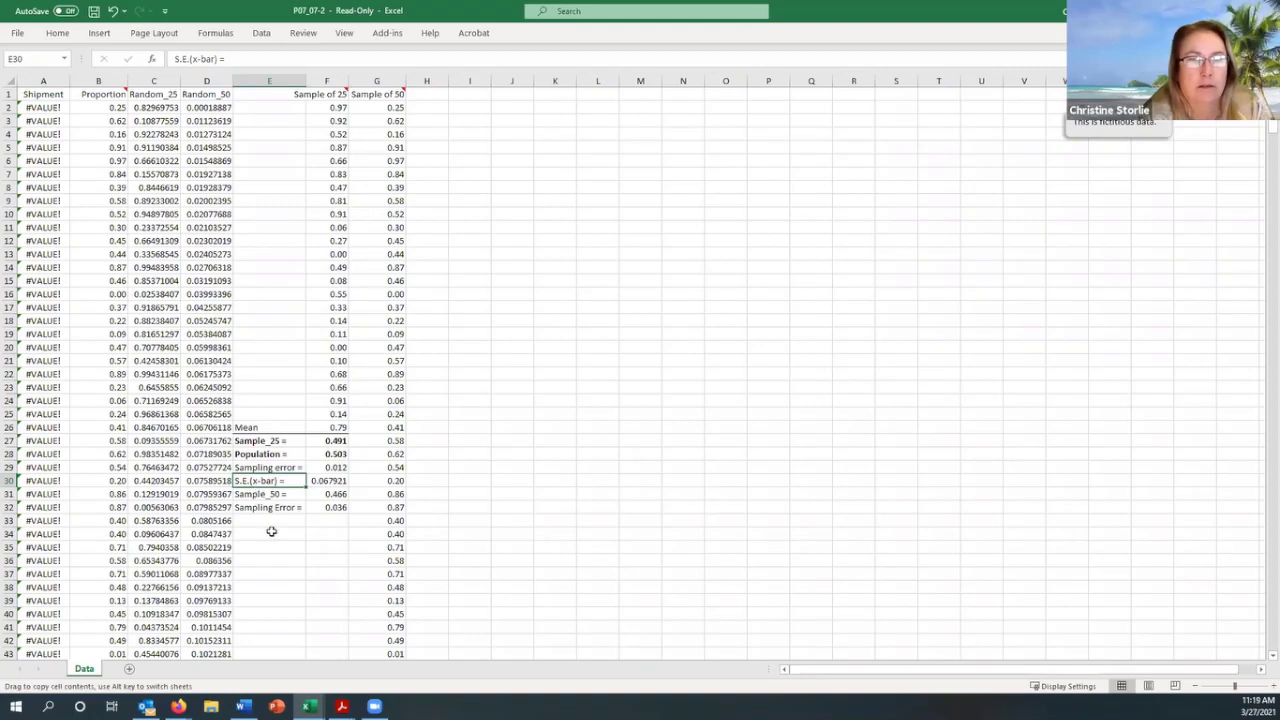
{"action": "left_click_drag", "start_coordinate": [326, 520], "coordinate": [327, 521]}
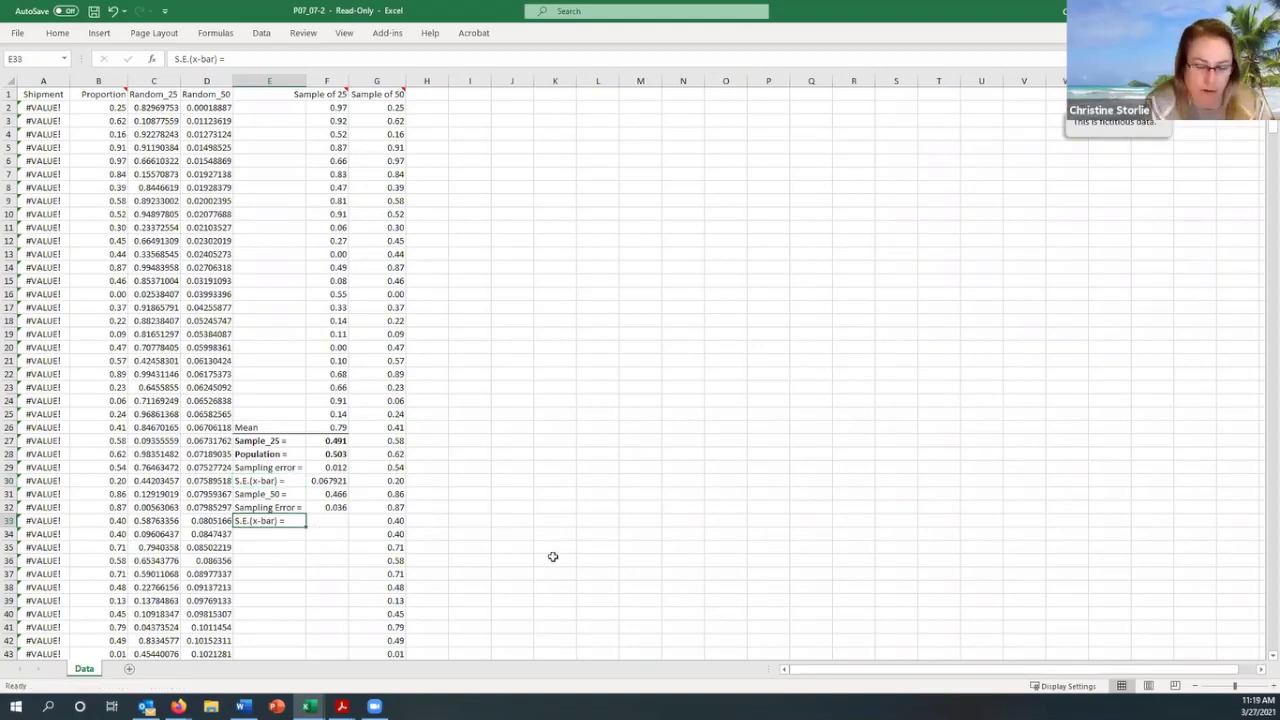
{"action": "key", "text": "Right"}
{"action": "type", "text": "="}
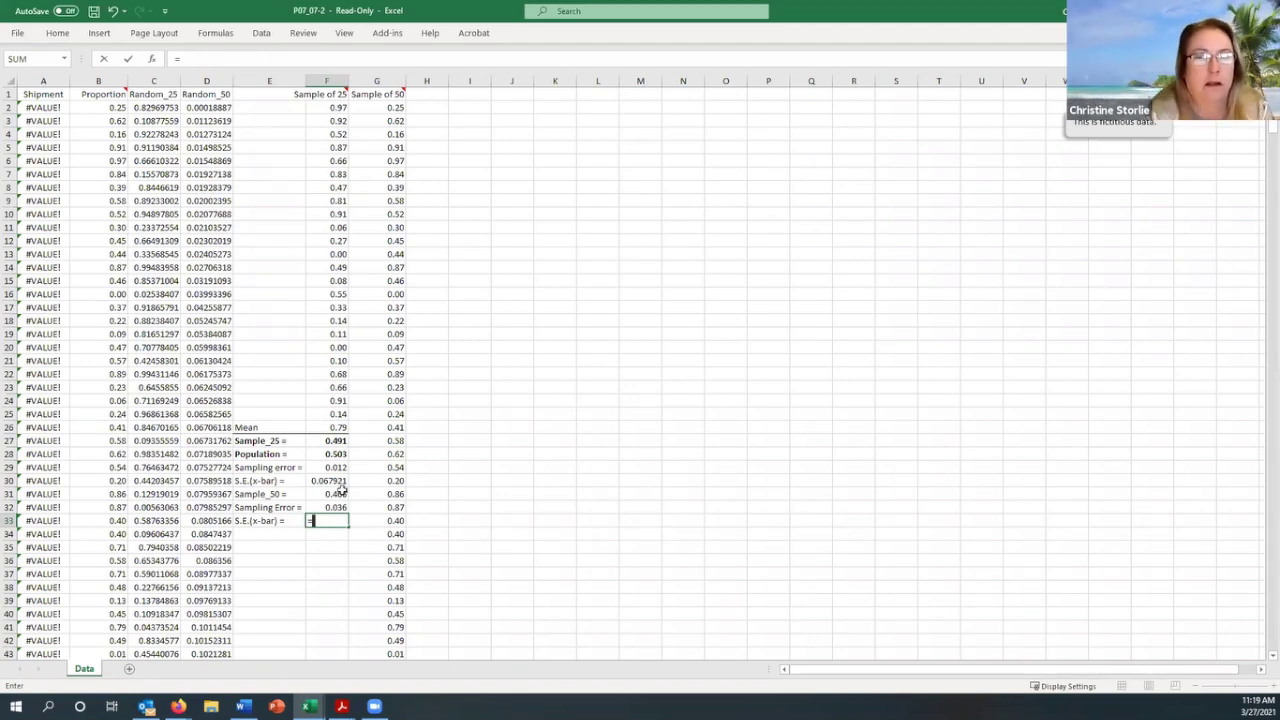
{"action": "left_click", "coordinate": [270, 480]}
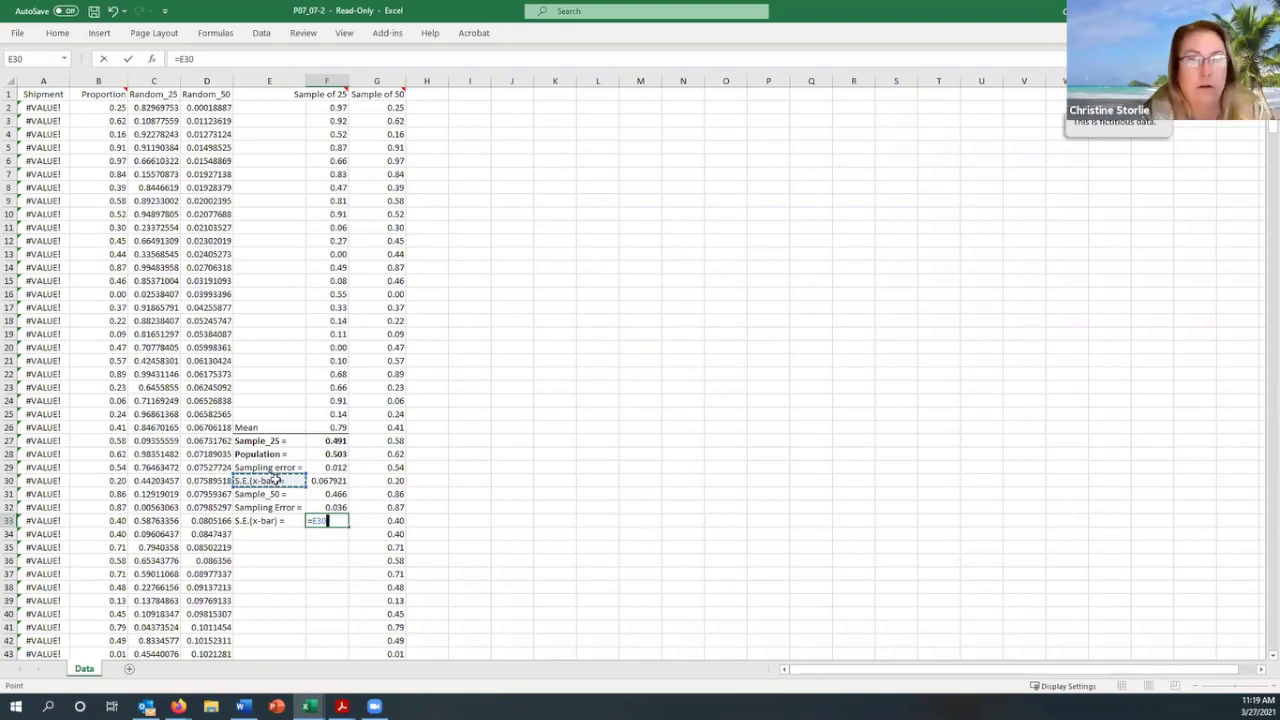
{"action": "key", "text": "Escape"}
{"action": "left_click", "coordinate": [280, 480]}
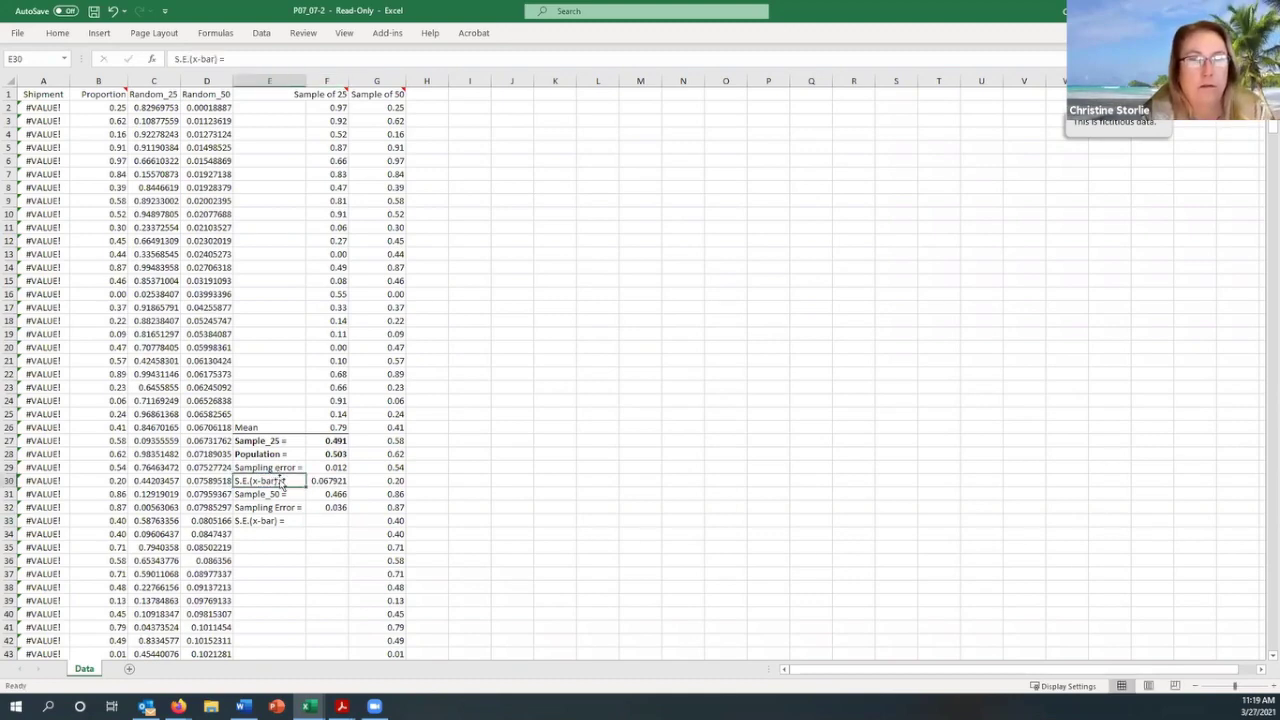
{"action": "mouse_move", "coordinate": [629, 314]}
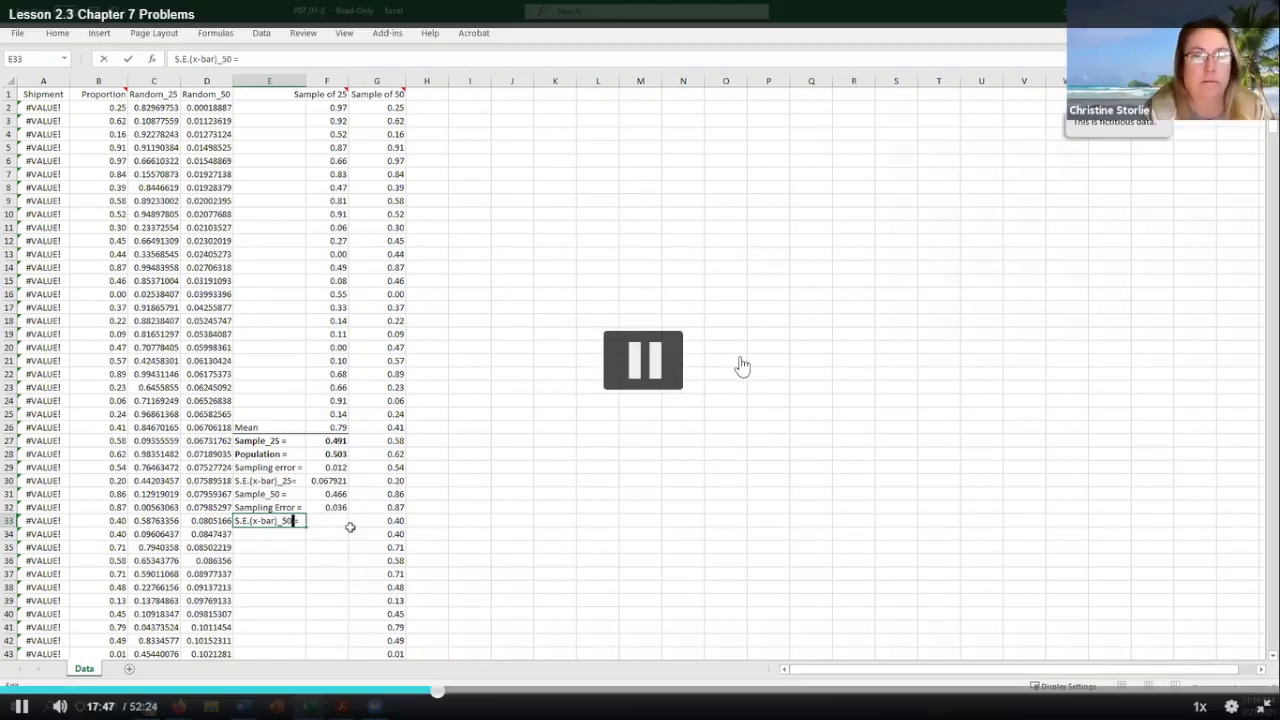
{"action": "left_click", "coordinate": [647, 362]}
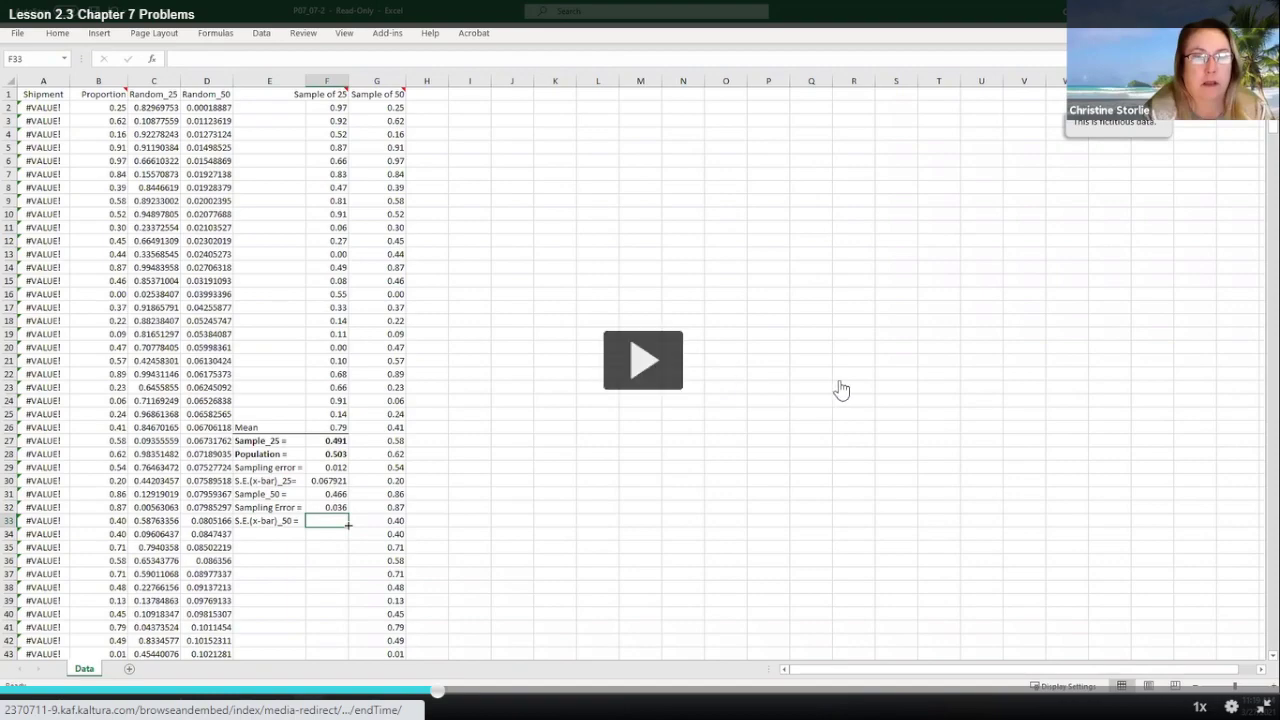
{"action": "key", "text": "Escape"}
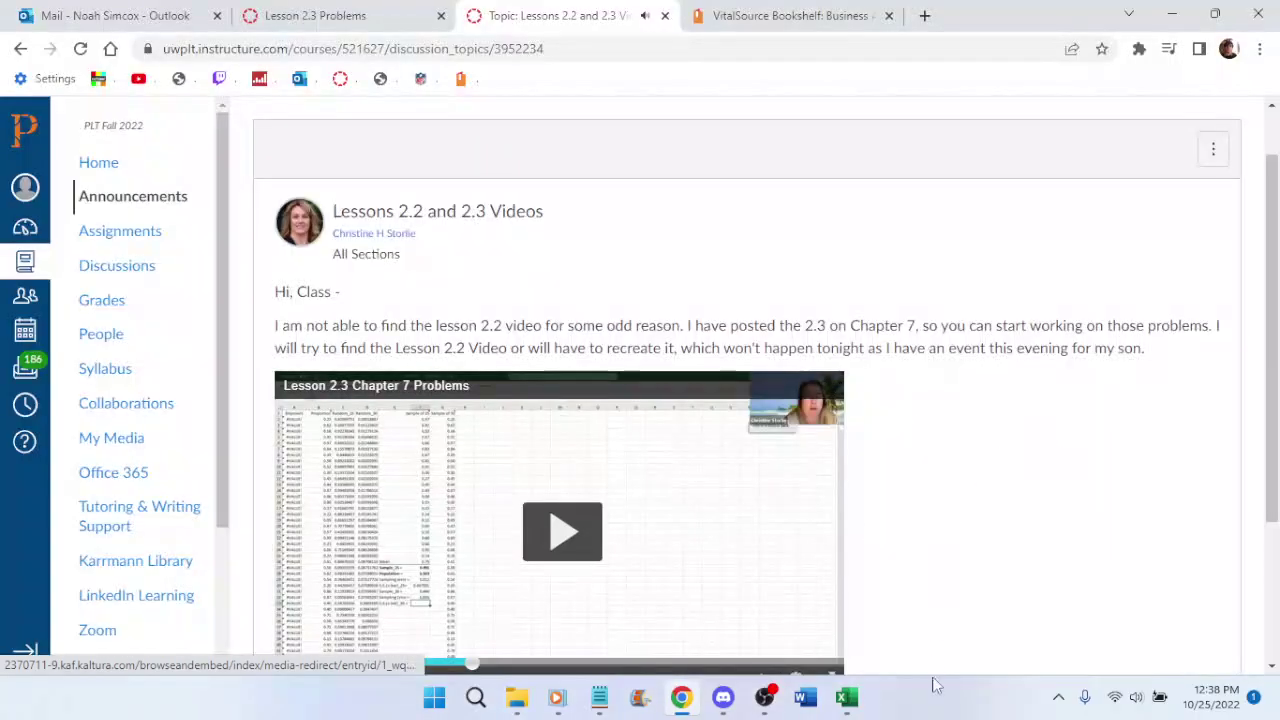
Switch to Excel and enter the label S.E.(x-bar) in N5 below the sample of 50 sampling error
{"action": "left_click", "coordinate": [846, 697]}
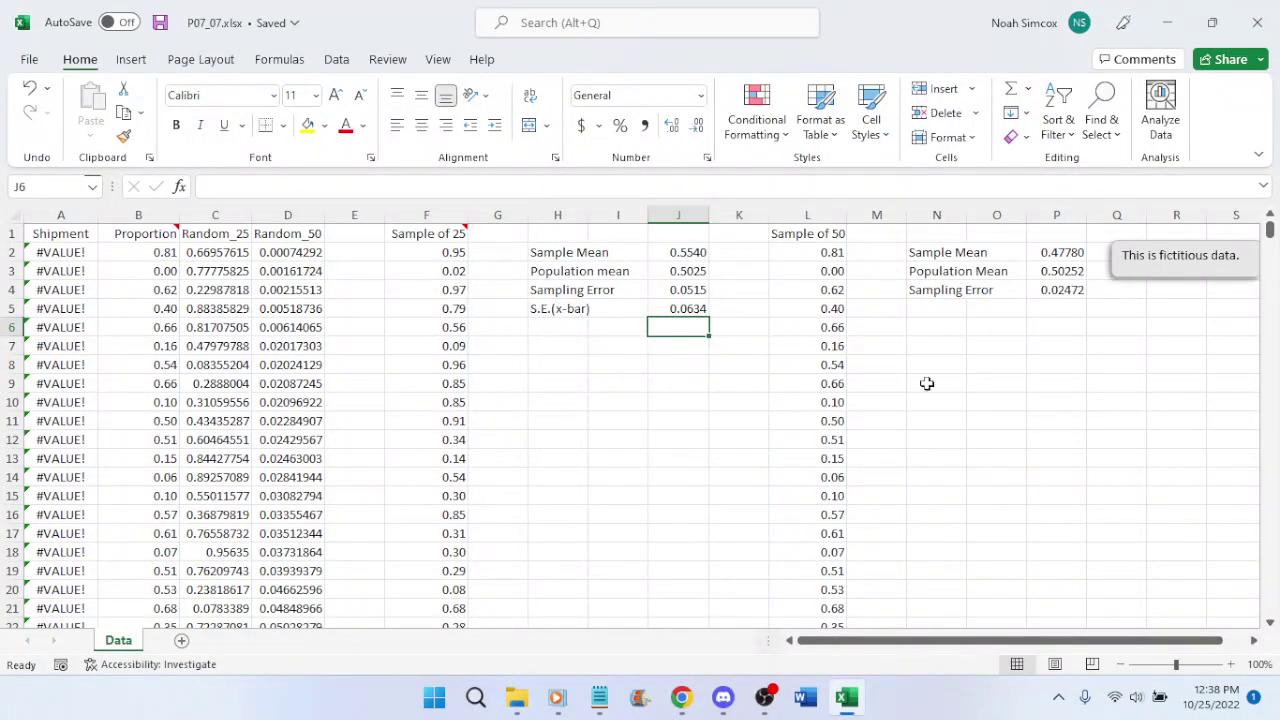
{"action": "left_click", "coordinate": [933, 307]}
{"action": "type", "text": "="}
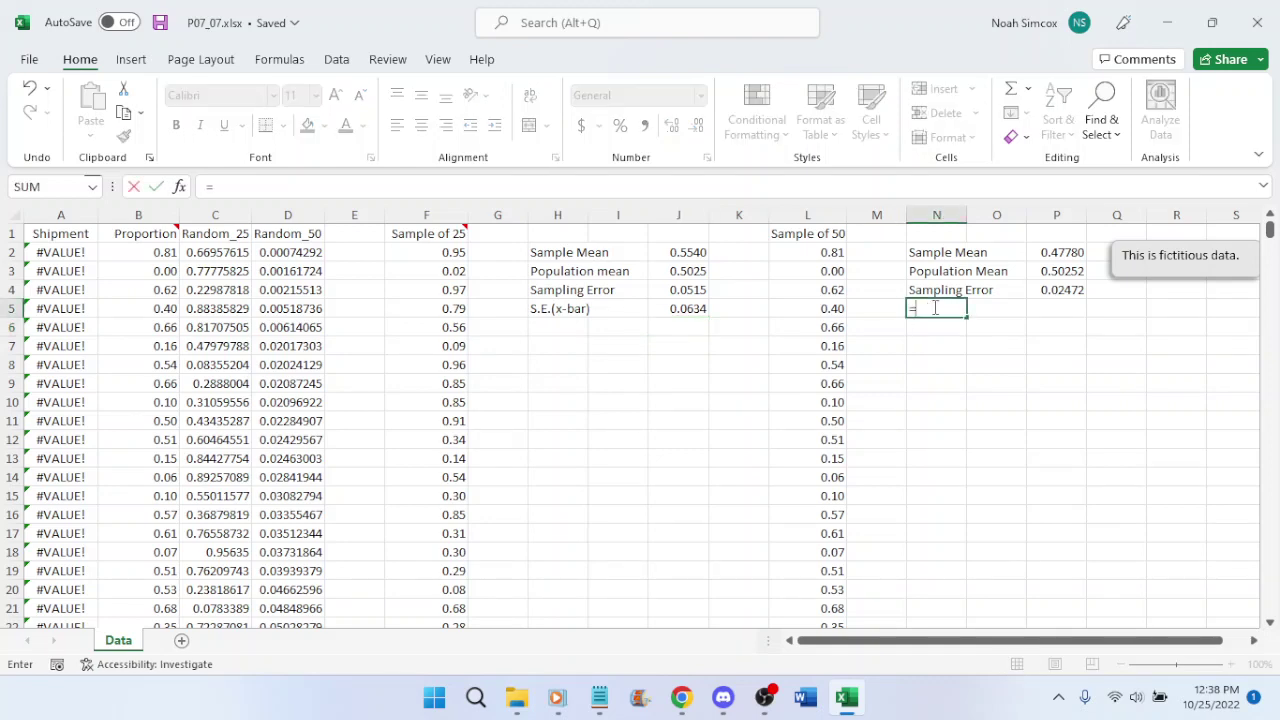
{"action": "key", "text": "BackSpace"}
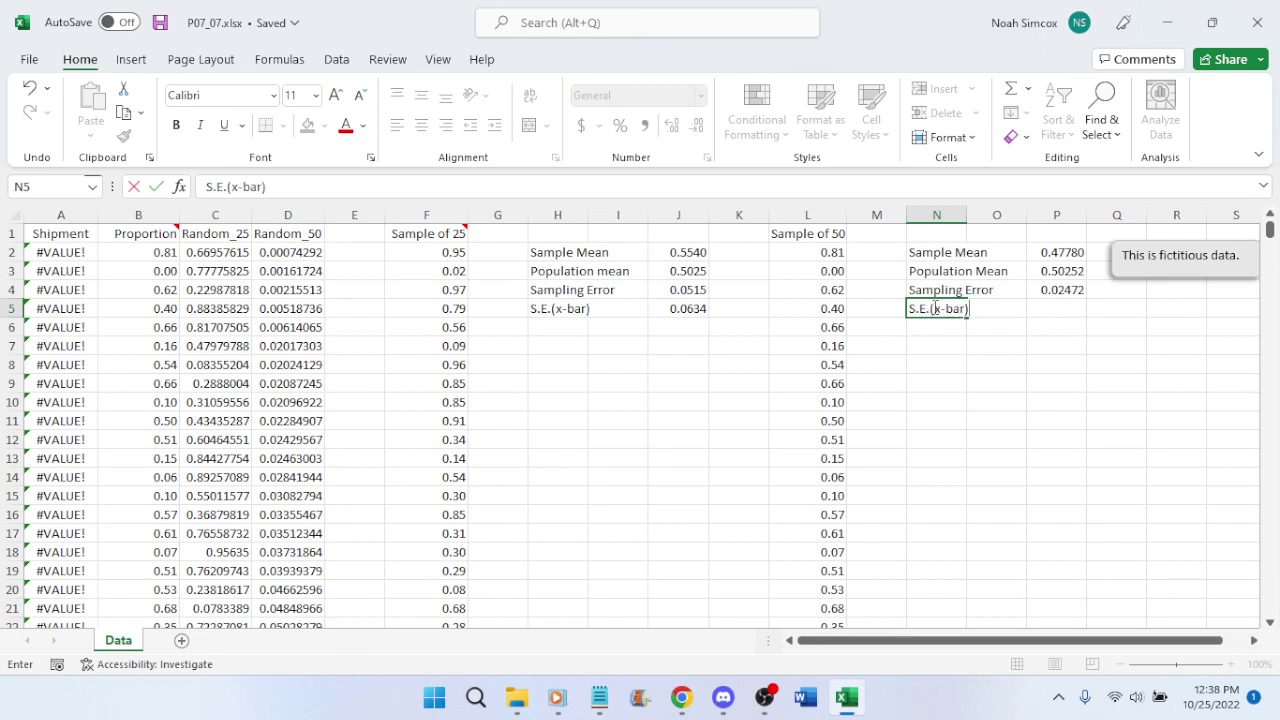
{"action": "left_click", "coordinate": [1043, 316]}
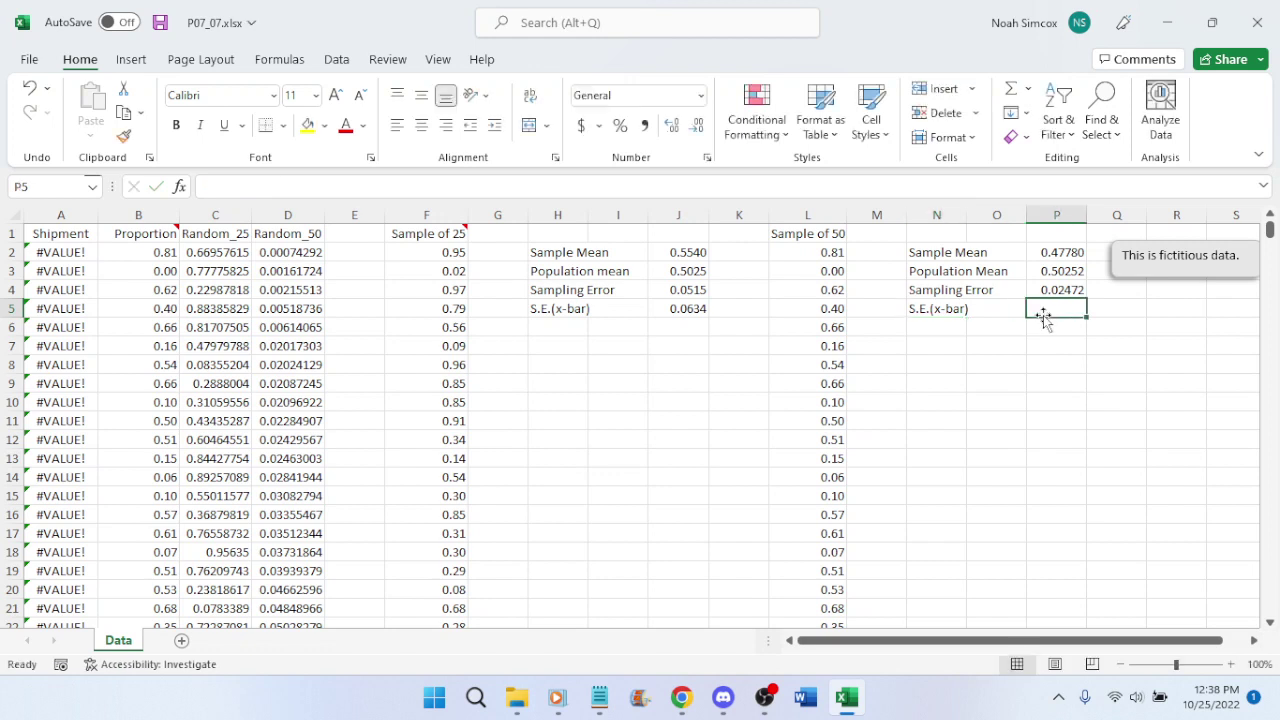
Enter the standard error formula =stdev.s(L2:L51)/sqrt(50) in P5, modelled on the J5 formula, and save the workbook
{"action": "left_click", "coordinate": [686, 312]}
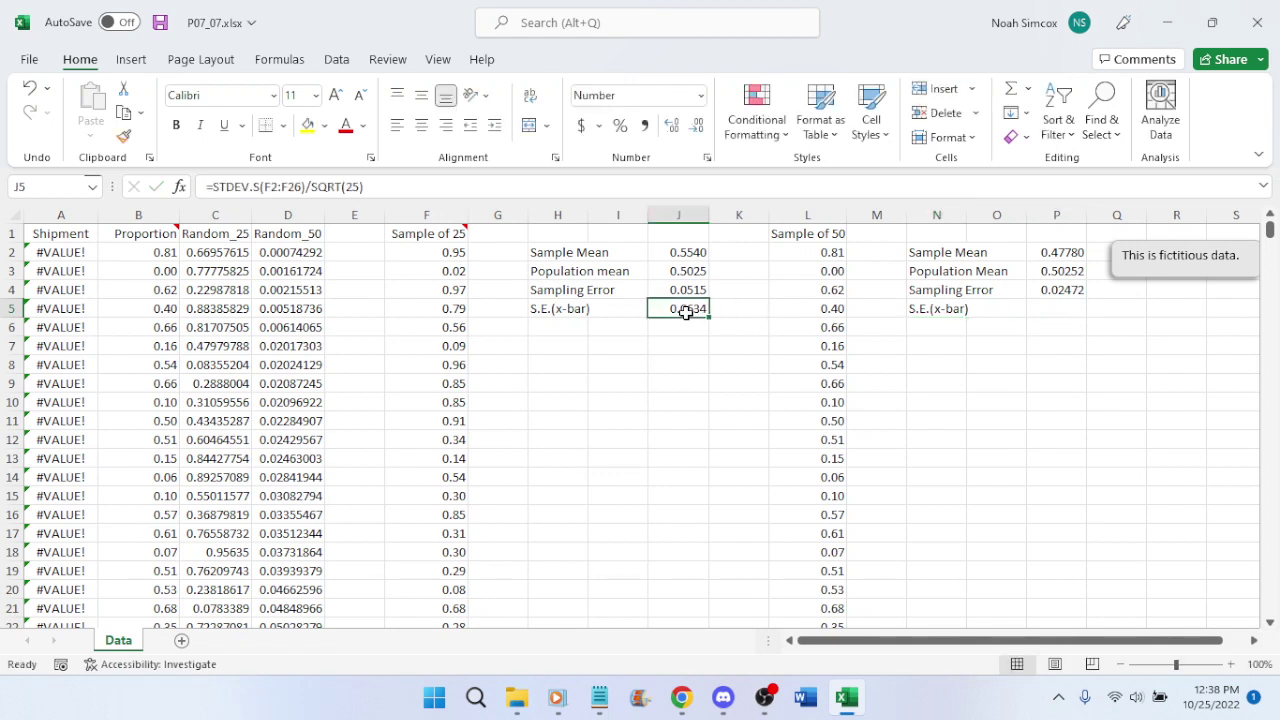
{"action": "left_click", "coordinate": [1048, 312]}
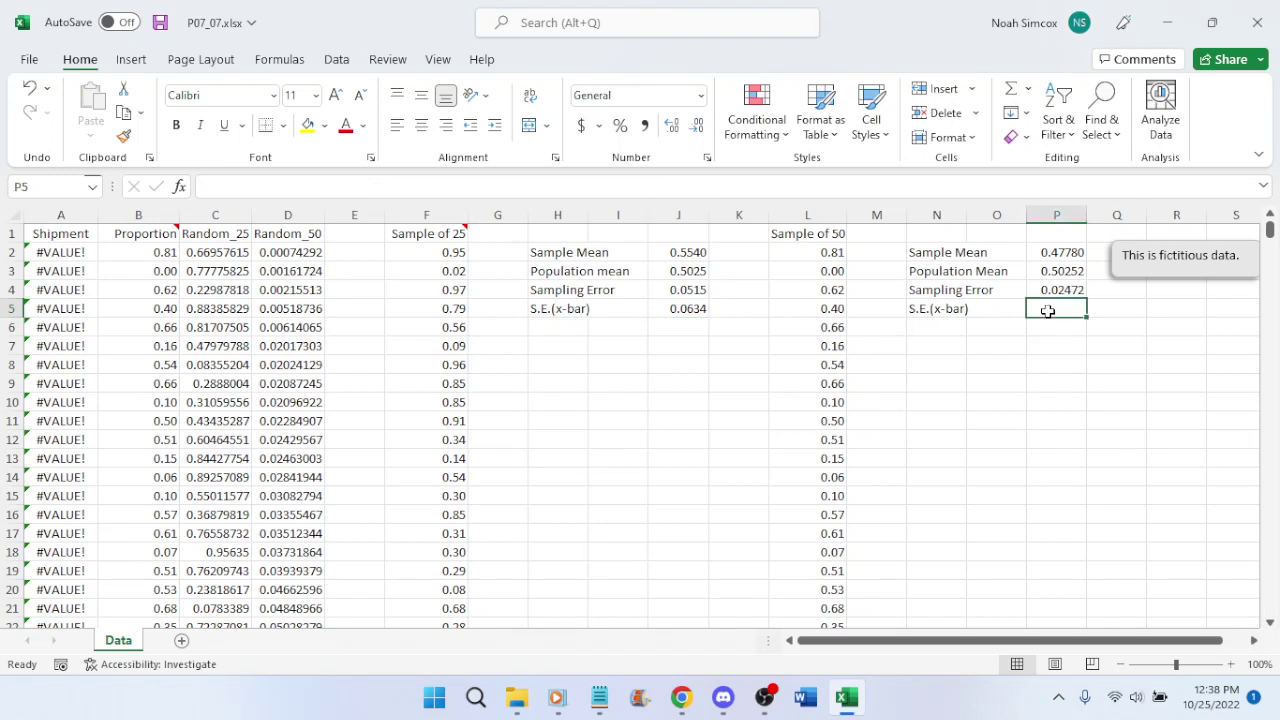
{"action": "type", "text": "=st"}
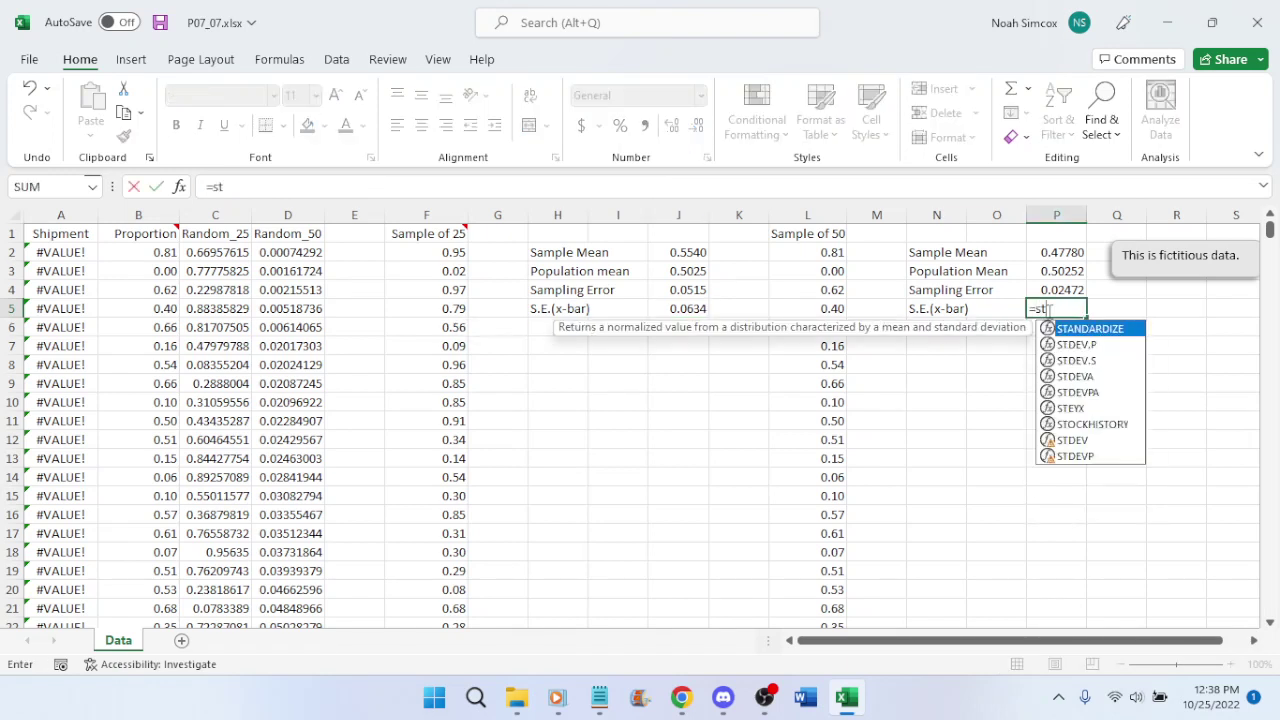
{"action": "type", "text": "dev."}
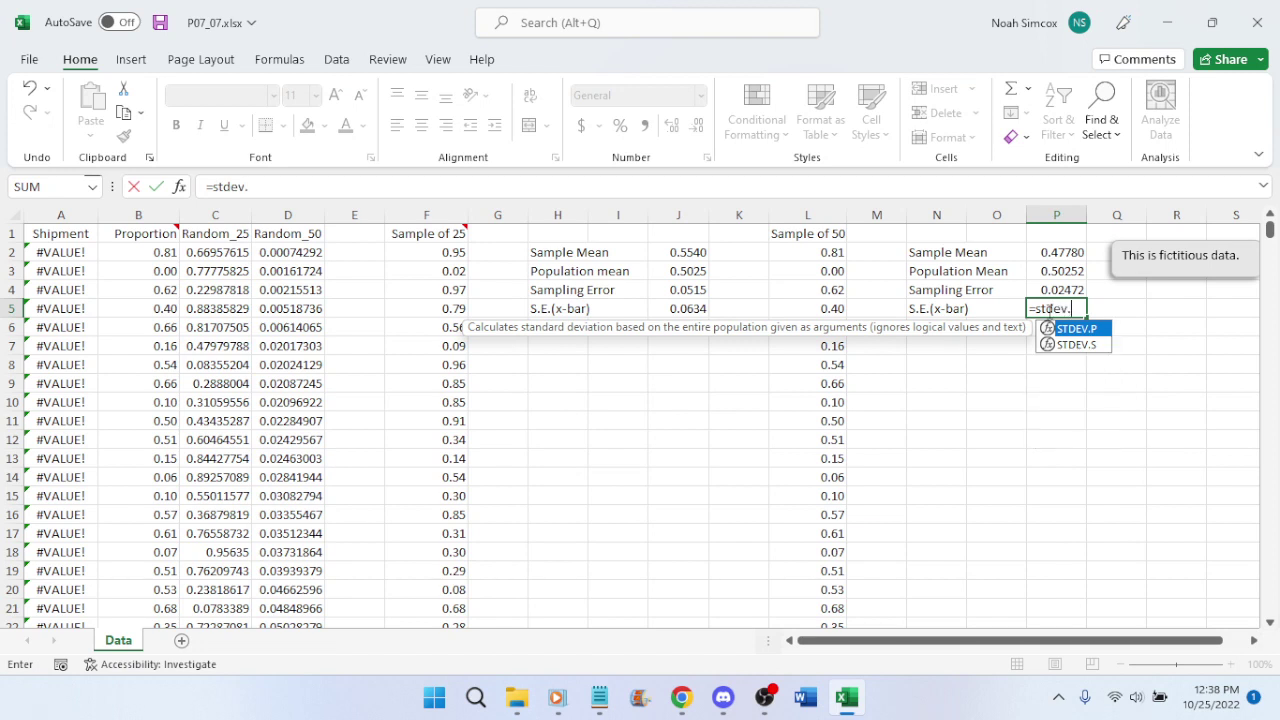
{"action": "type", "text": "s("}
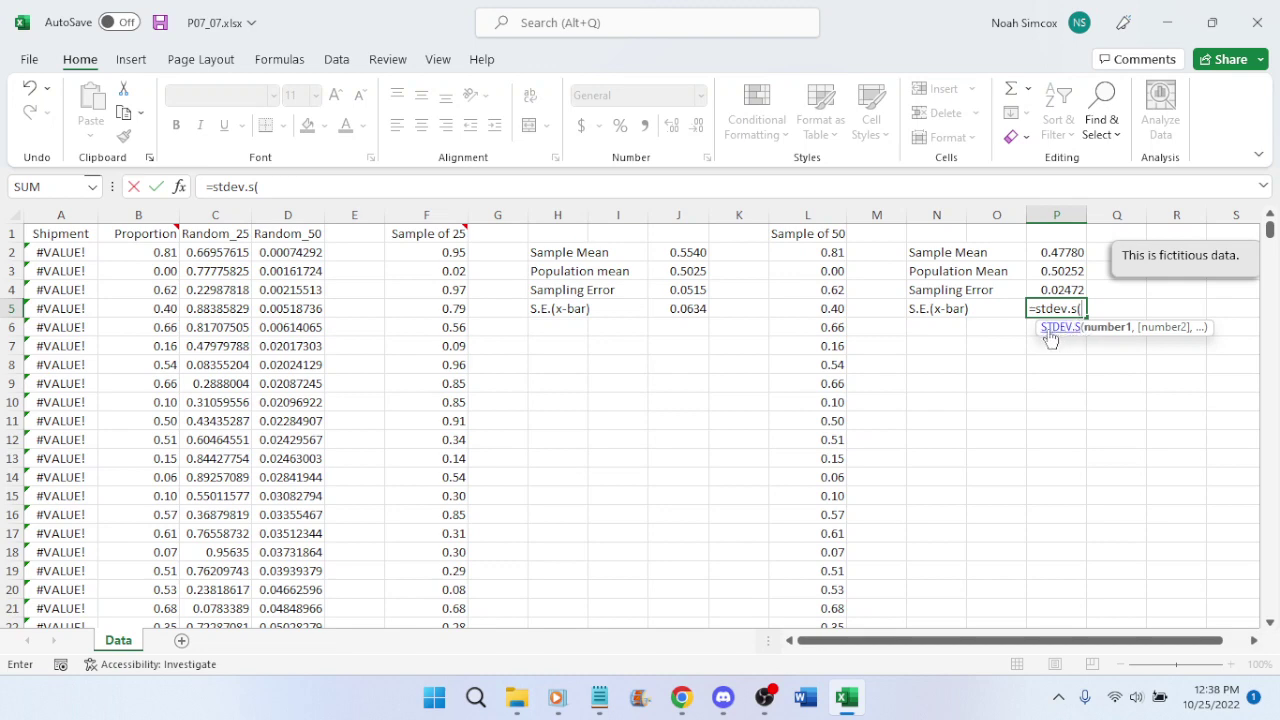
{"action": "left_click", "coordinate": [832, 252]}
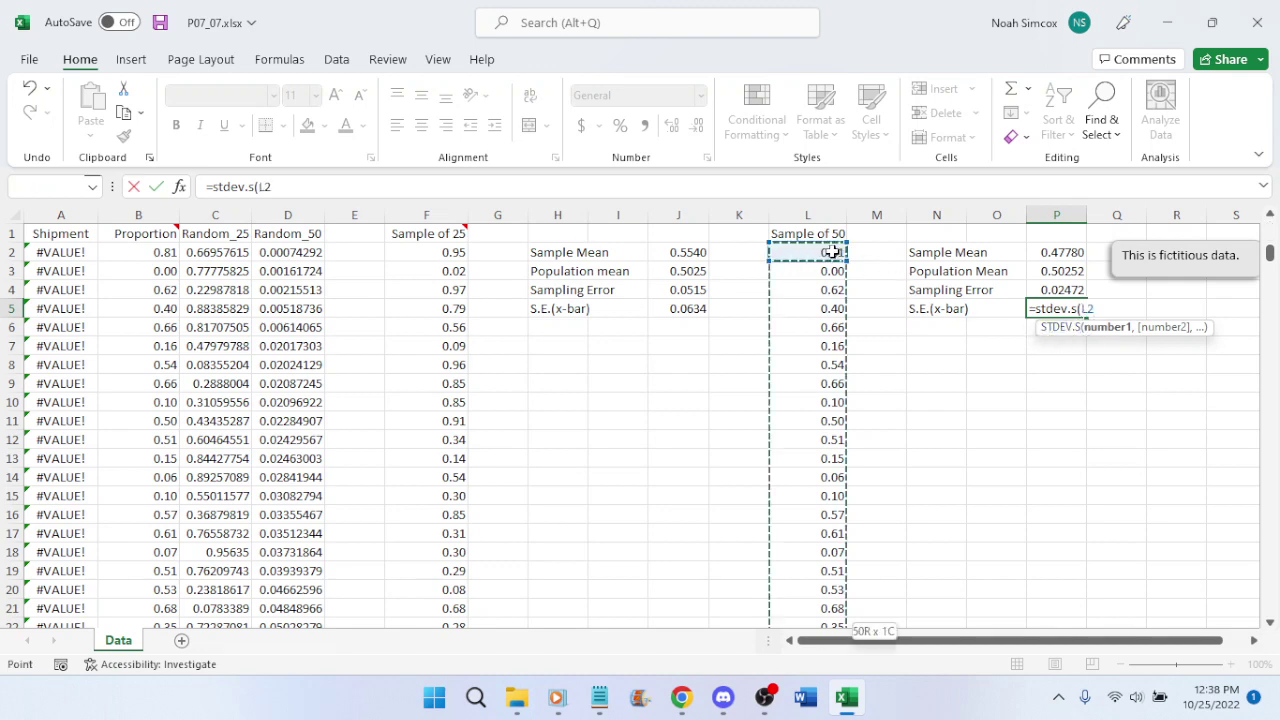
{"action": "key", "text": "ctrl+shift+Down"}
{"action": "type", "text": ")/"}
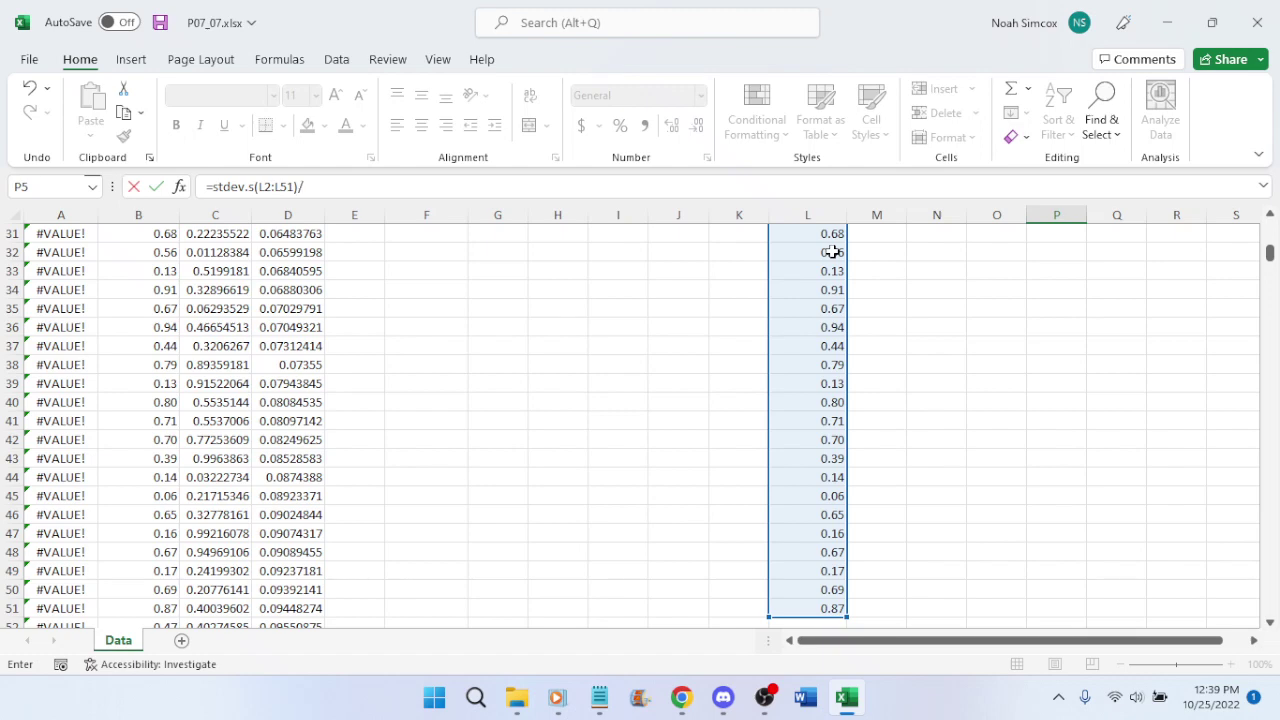
{"action": "scroll", "coordinate": [1031, 363], "scroll_direction": "up", "scroll_amount": 10}
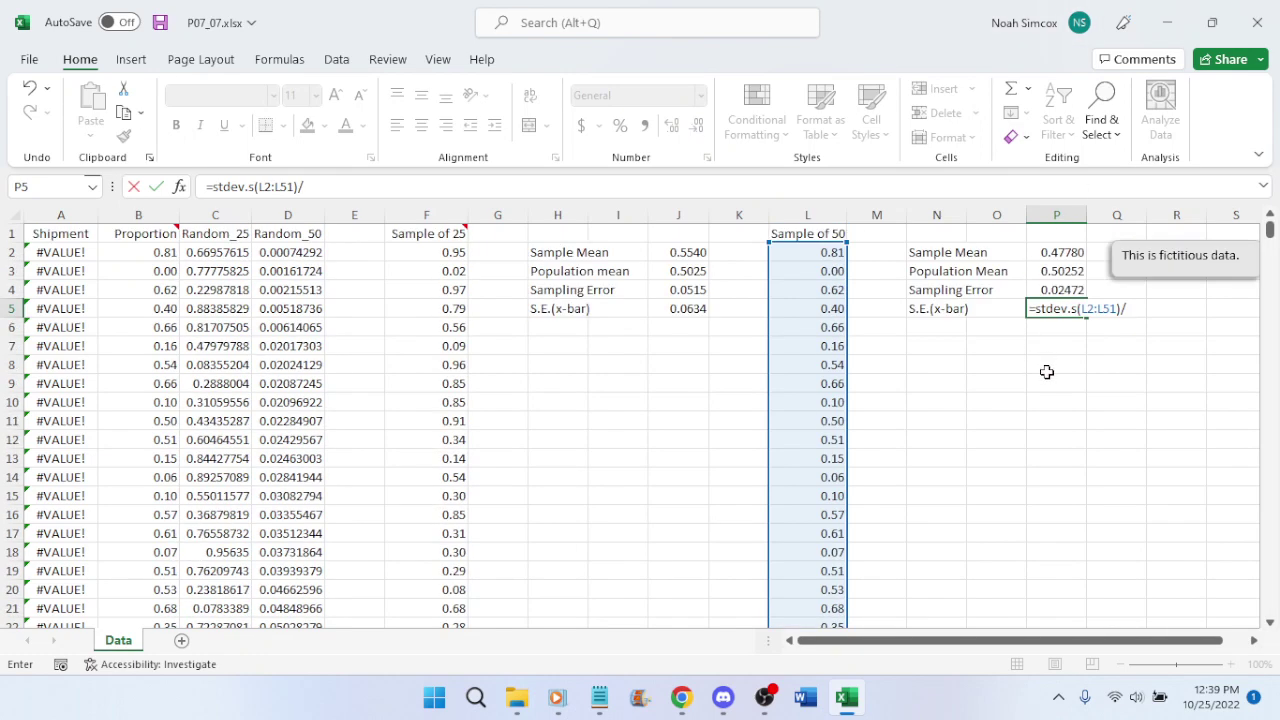
{"action": "type", "text": "/sqrt"}
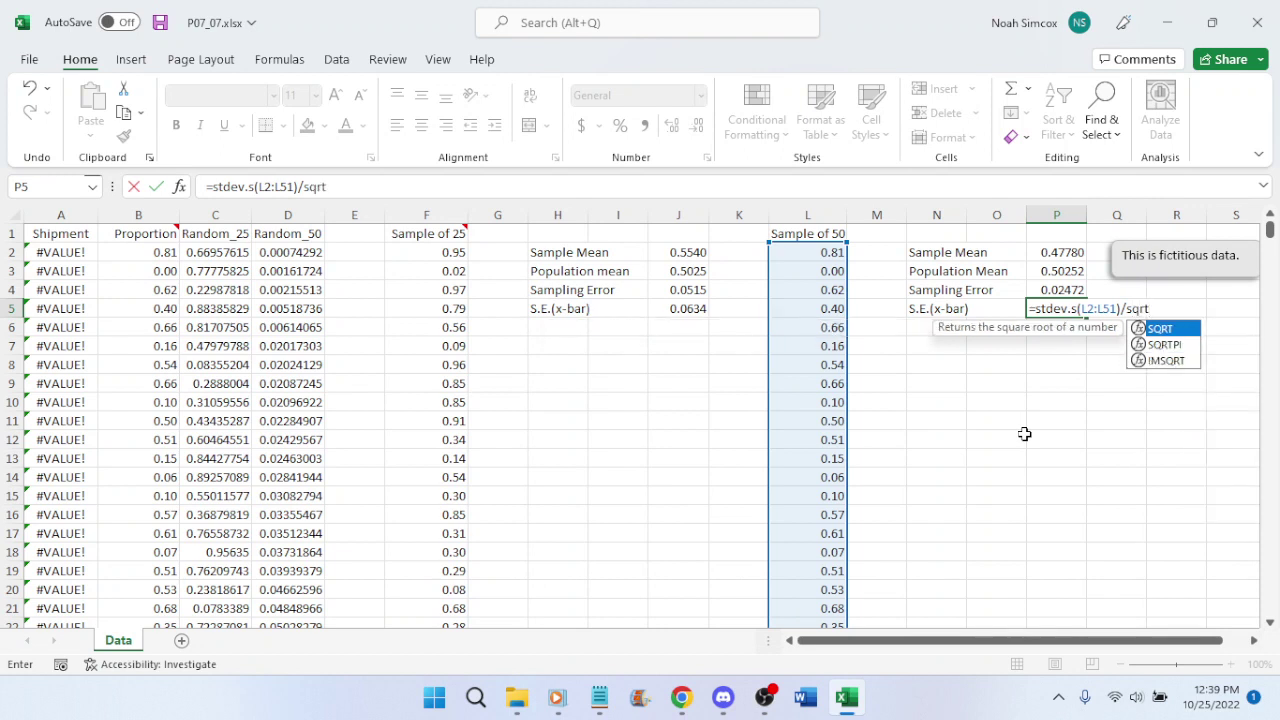
{"action": "type", "text": "("}
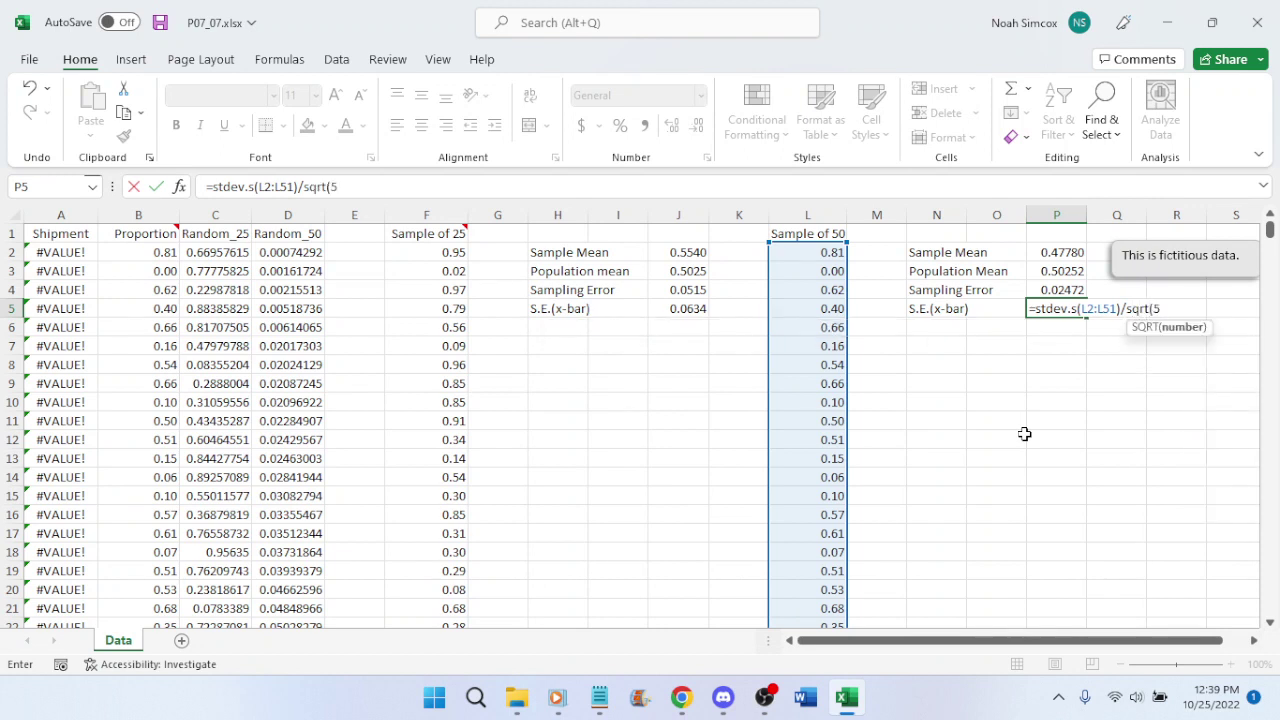
{"action": "type", "text": "50)"}
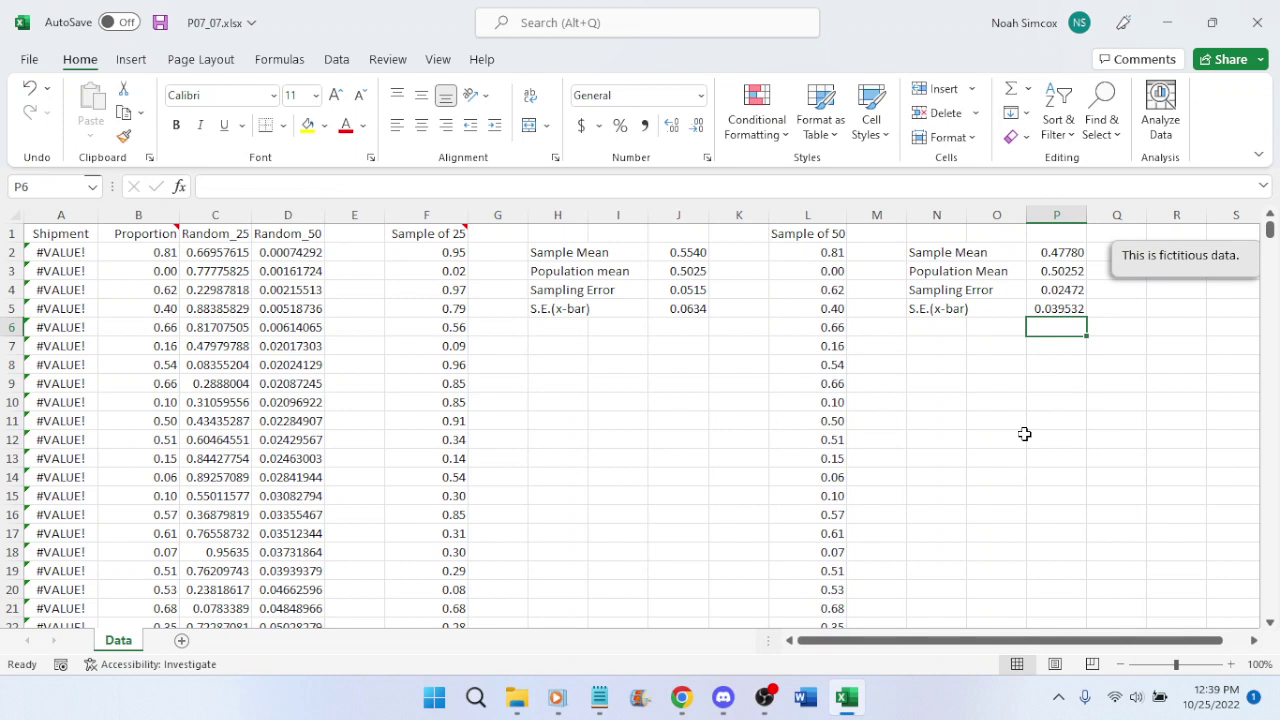
{"action": "key", "text": "ctrl+s"}
Format the sample of 50 results in P2:P5 to four decimal places and save the workbook
{"action": "left_click_drag", "start_coordinate": [1060, 251], "coordinate": [1063, 311]}
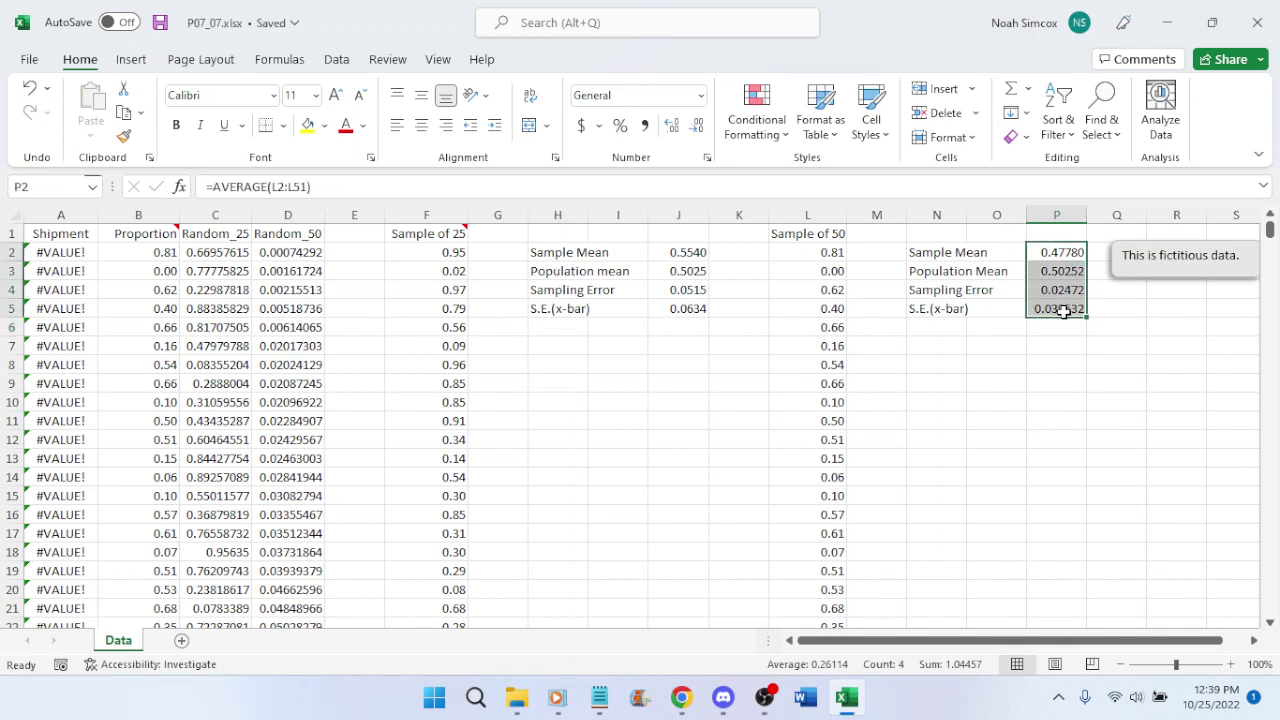
{"action": "left_click", "coordinate": [698, 127]}
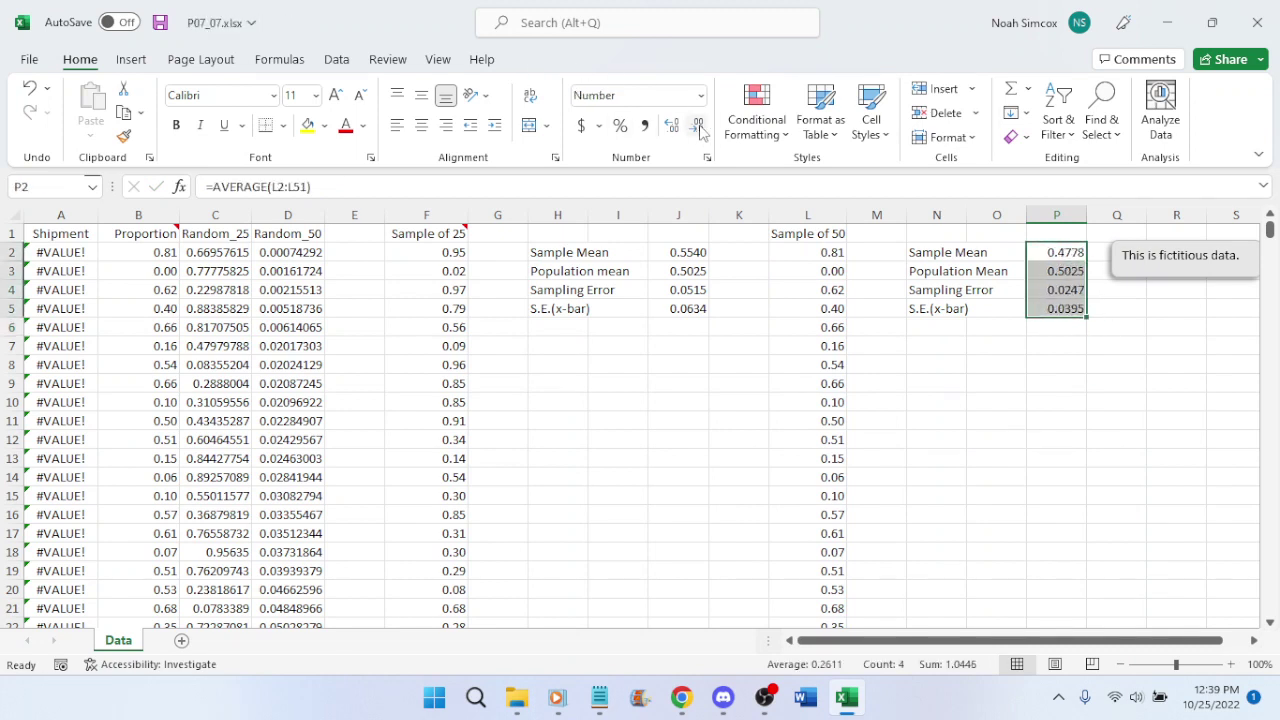
{"action": "left_click", "coordinate": [1071, 360]}
{"action": "left_click", "coordinate": [1066, 329]}
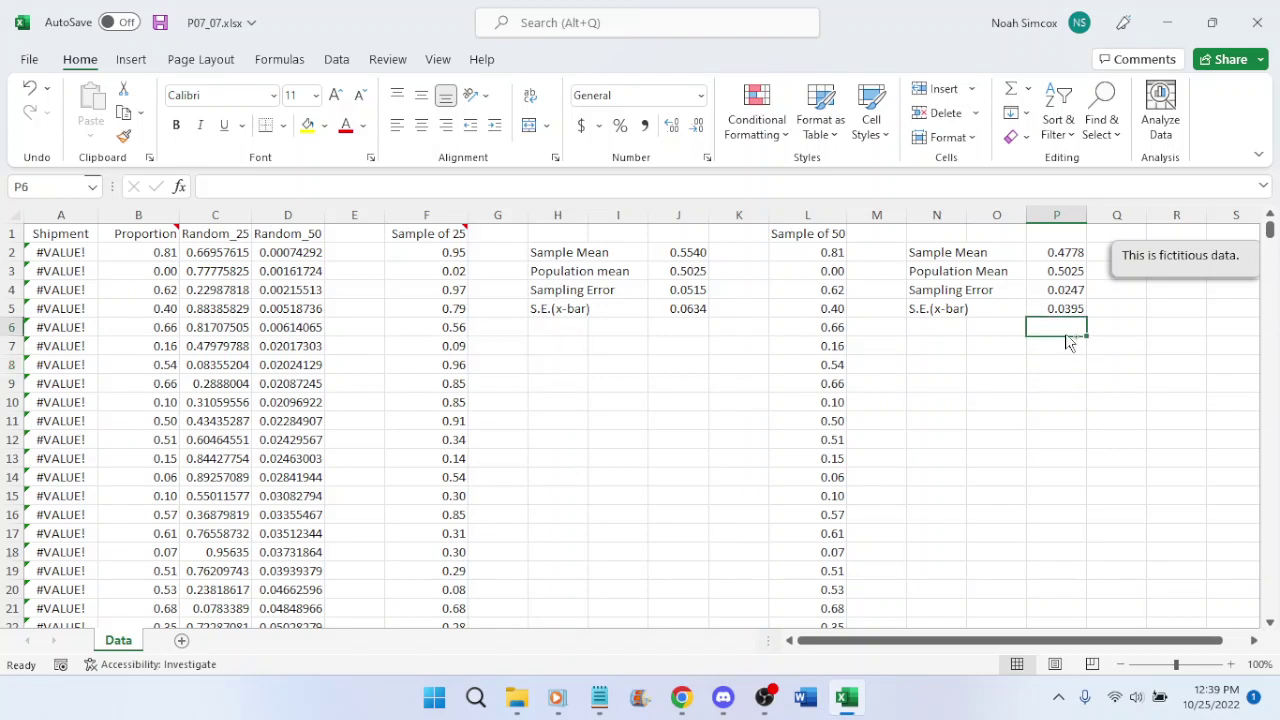
{"action": "key", "text": "ctrl+s"}
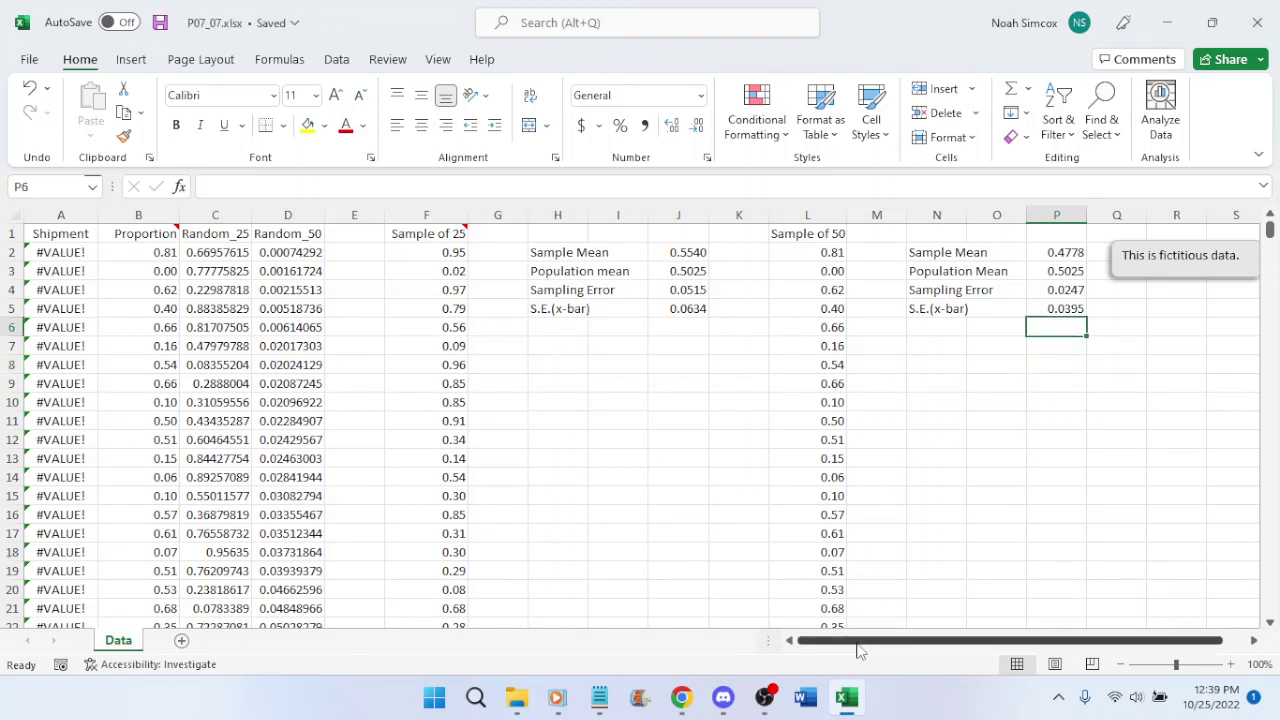
Switch to Chrome and watch the lesson video in full screen to check the standard error for the sample of 50
{"action": "left_click", "coordinate": [681, 697]}
{"action": "scroll", "coordinate": [834, 580], "scroll_direction": "down", "scroll_amount": 2}
{"action": "left_click", "coordinate": [835, 590]}
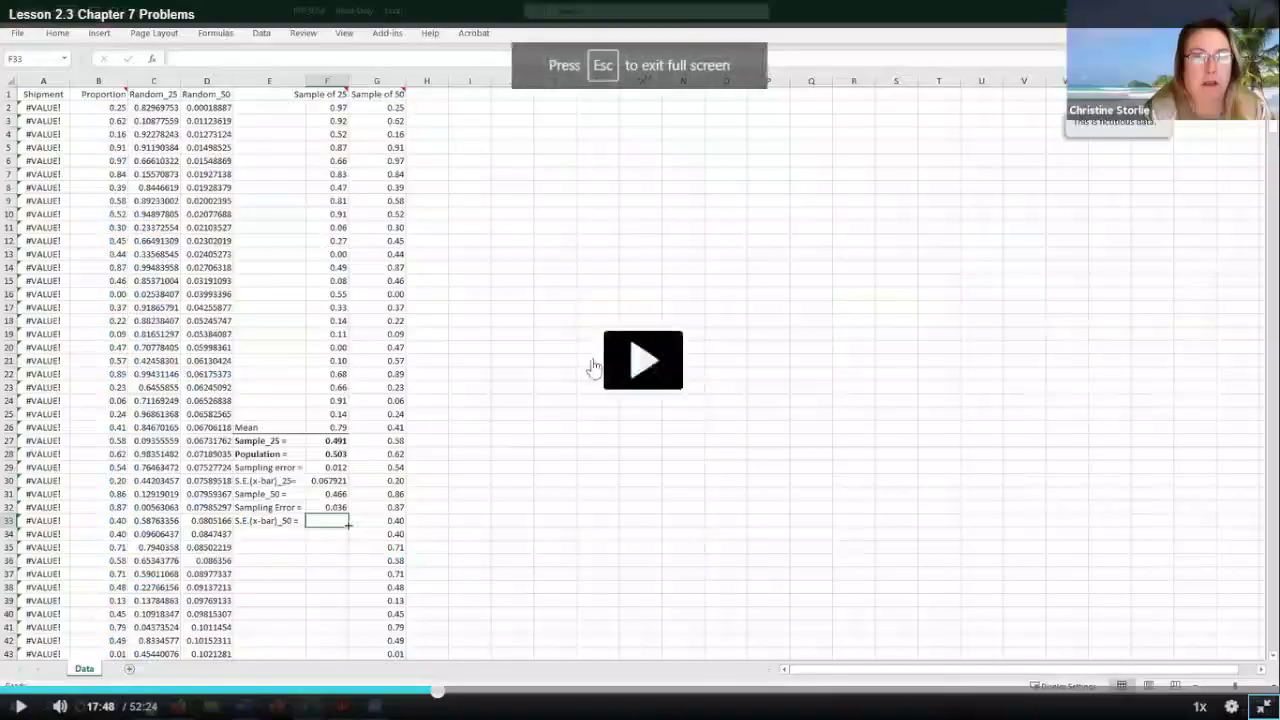
{"action": "left_click", "coordinate": [594, 366]}
{"action": "key", "text": "space"}
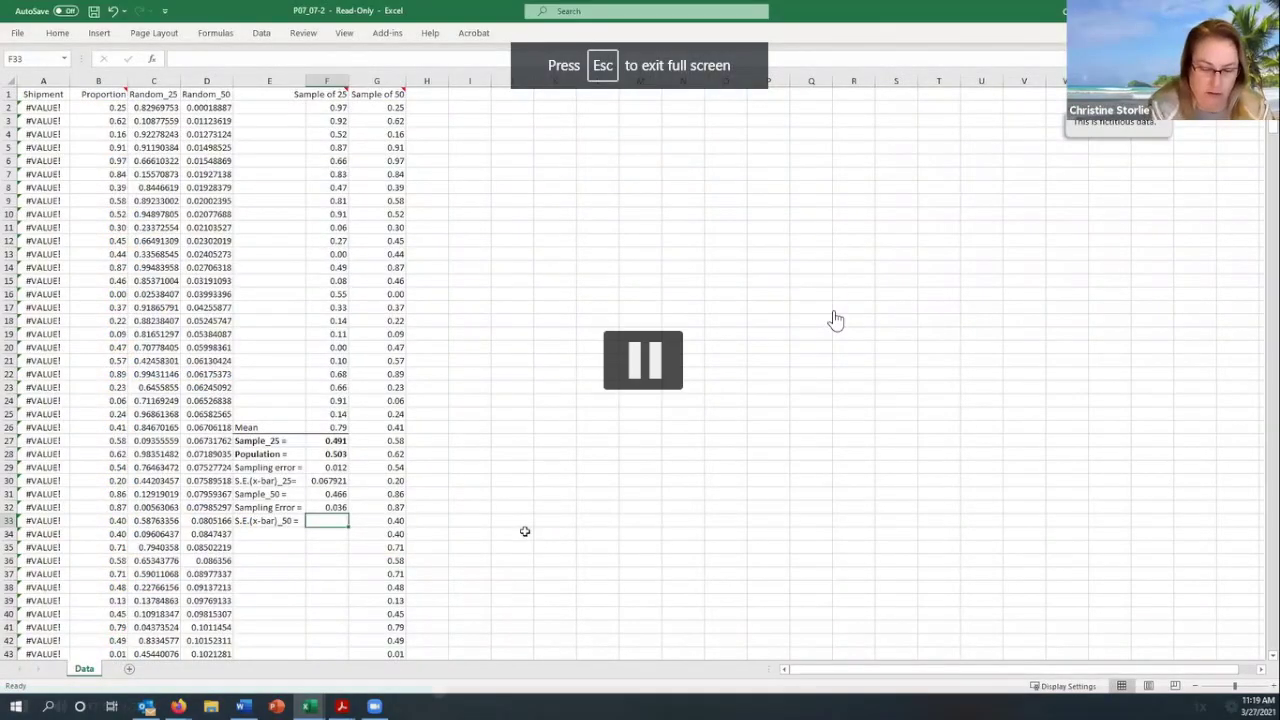
{"action": "key", "text": "space"}
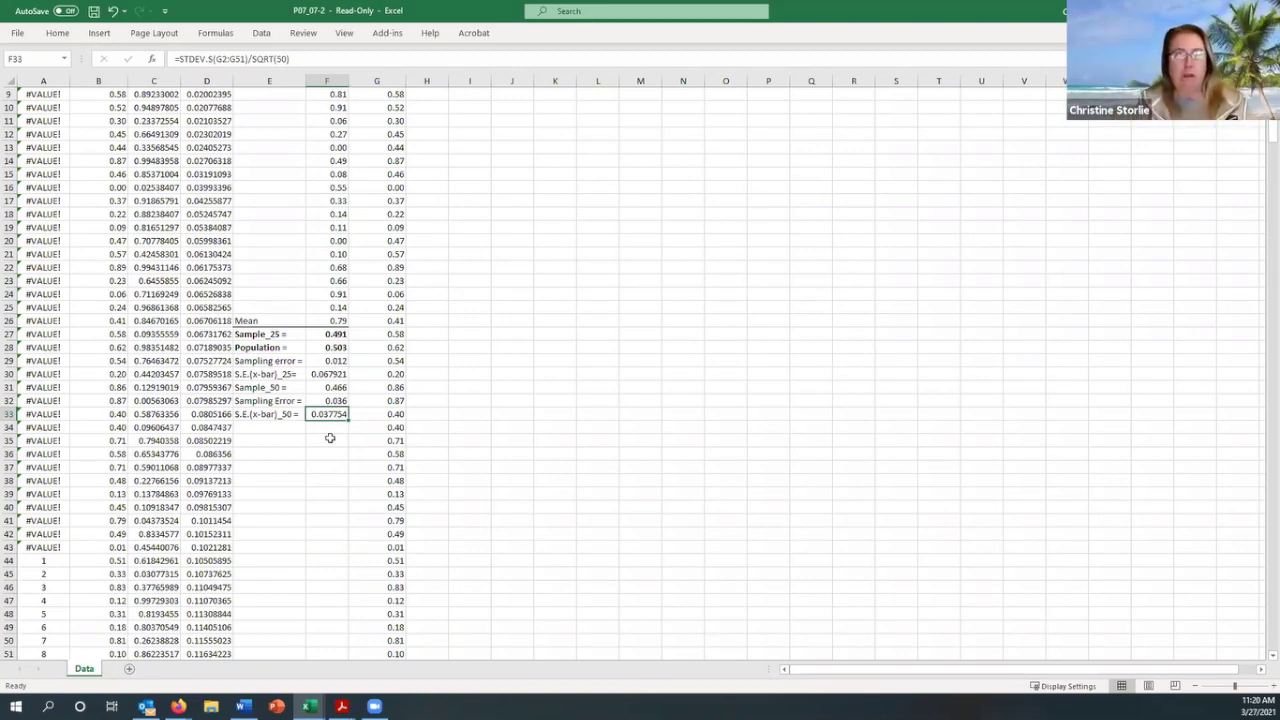
{"action": "key", "text": "space"}
{"action": "key", "text": "Escape"}
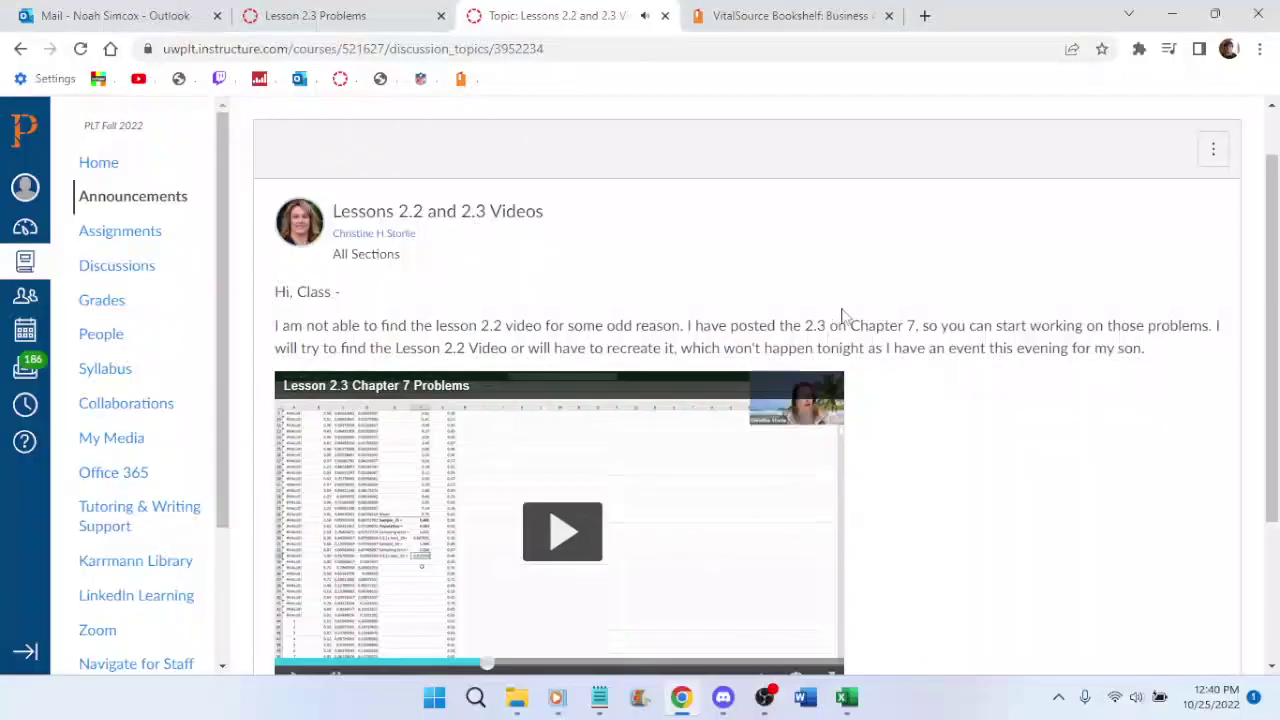
Review the sample results in Excel and reread parts a to d of problem 7 in the VitalSource textbook in Chrome
{"action": "left_click", "coordinate": [848, 698]}
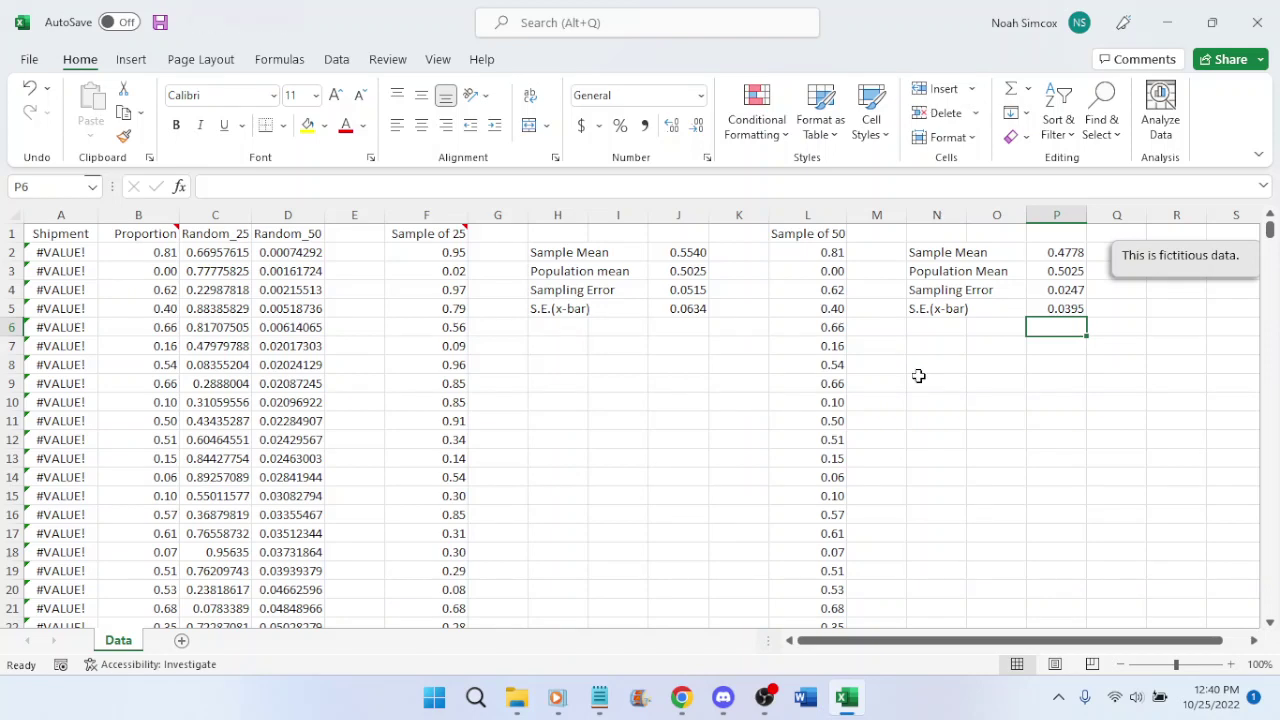
{"action": "scroll", "coordinate": [988, 379], "scroll_direction": "down", "scroll_amount": 11}
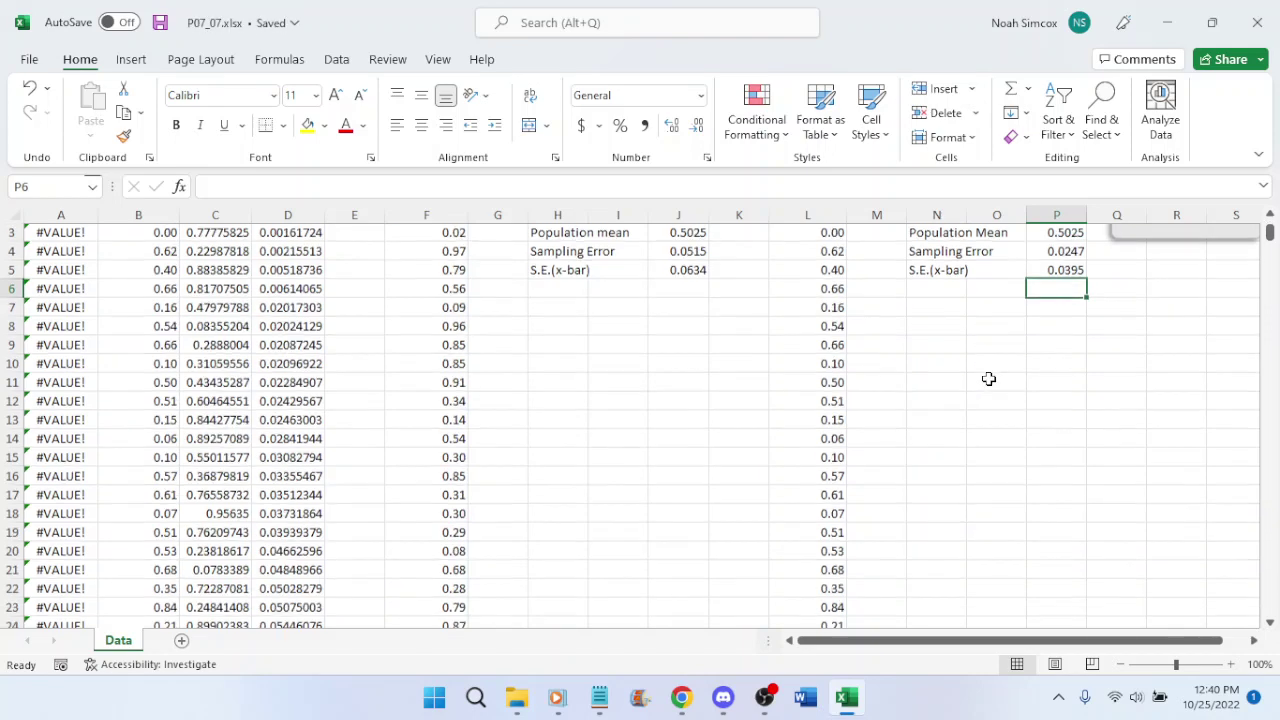
{"action": "scroll", "coordinate": [988, 379], "scroll_direction": "up", "scroll_amount": 11}
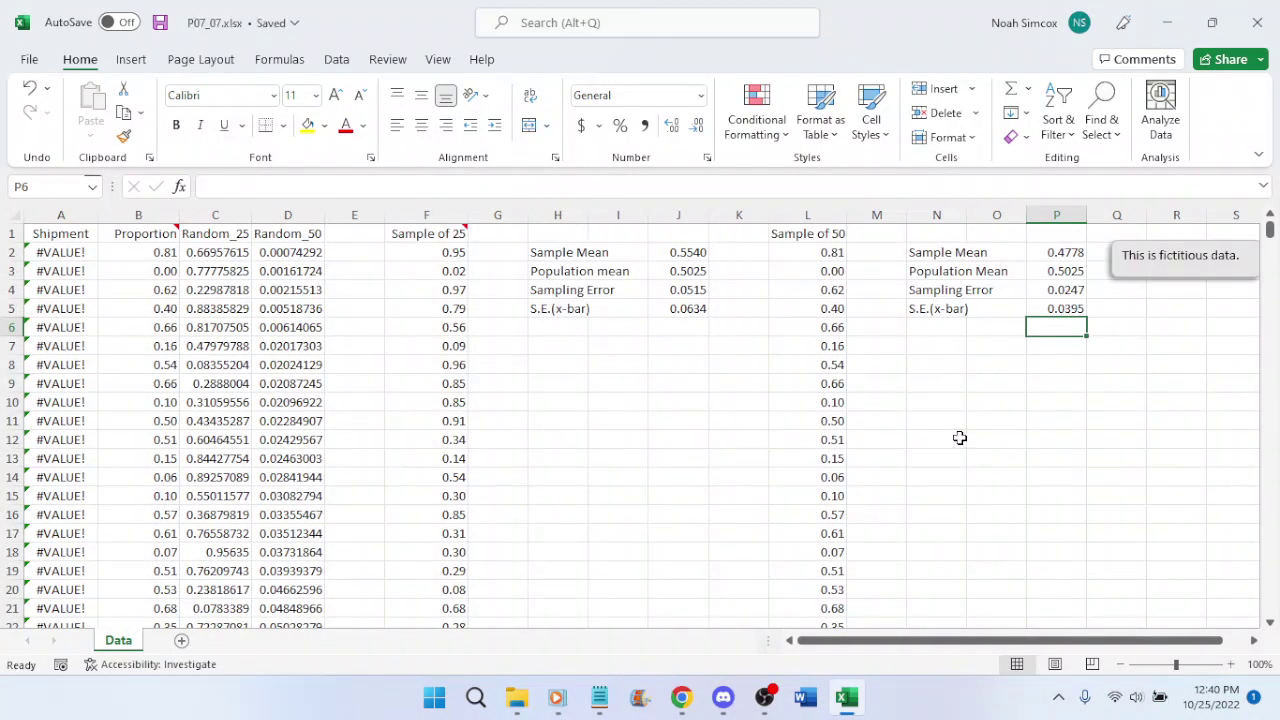
{"action": "left_click", "coordinate": [681, 699]}
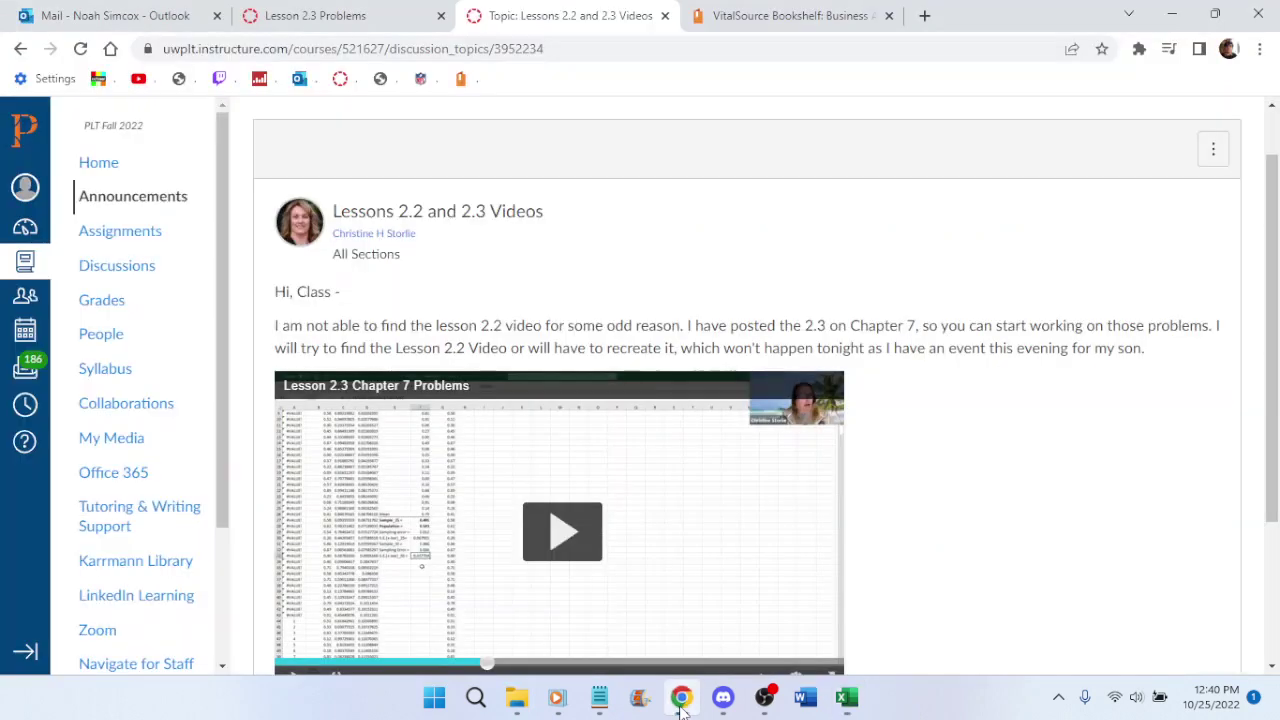
{"action": "left_click", "coordinate": [768, 14]}
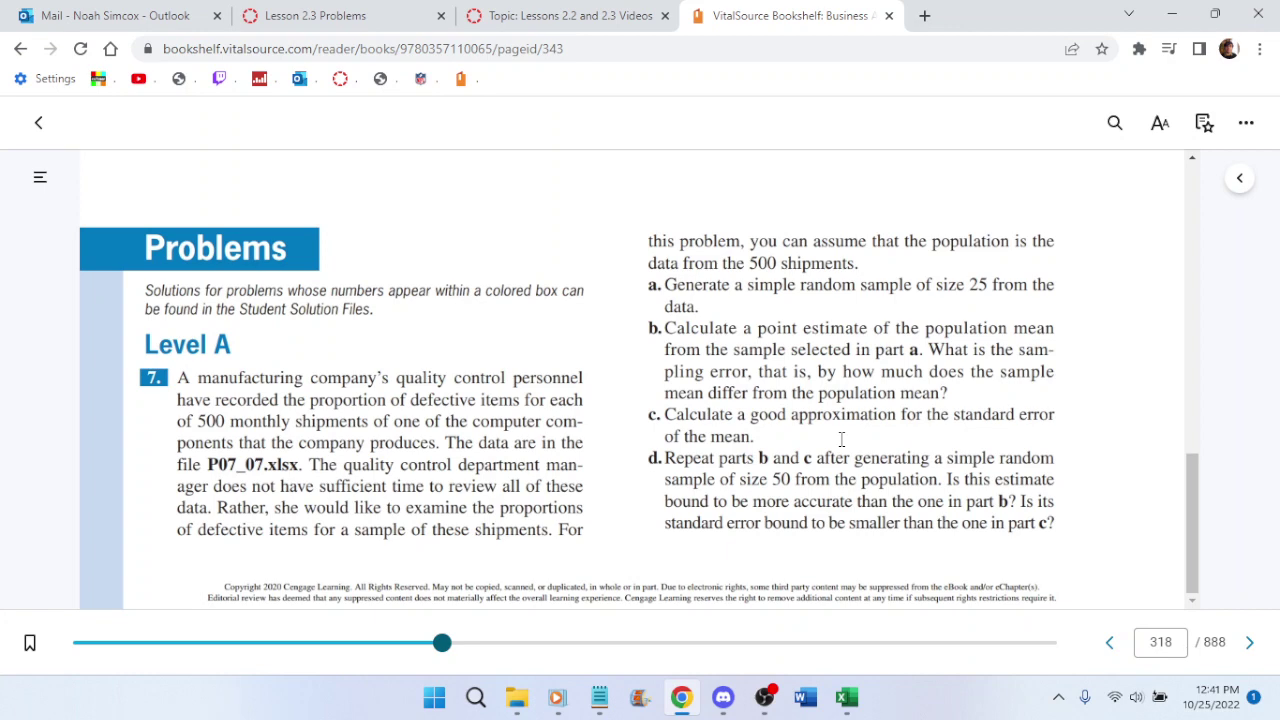
Switch to Excel and insert a text box below the sample of 25 results, spanning about G6 to L18
{"action": "left_click", "coordinate": [846, 700]}
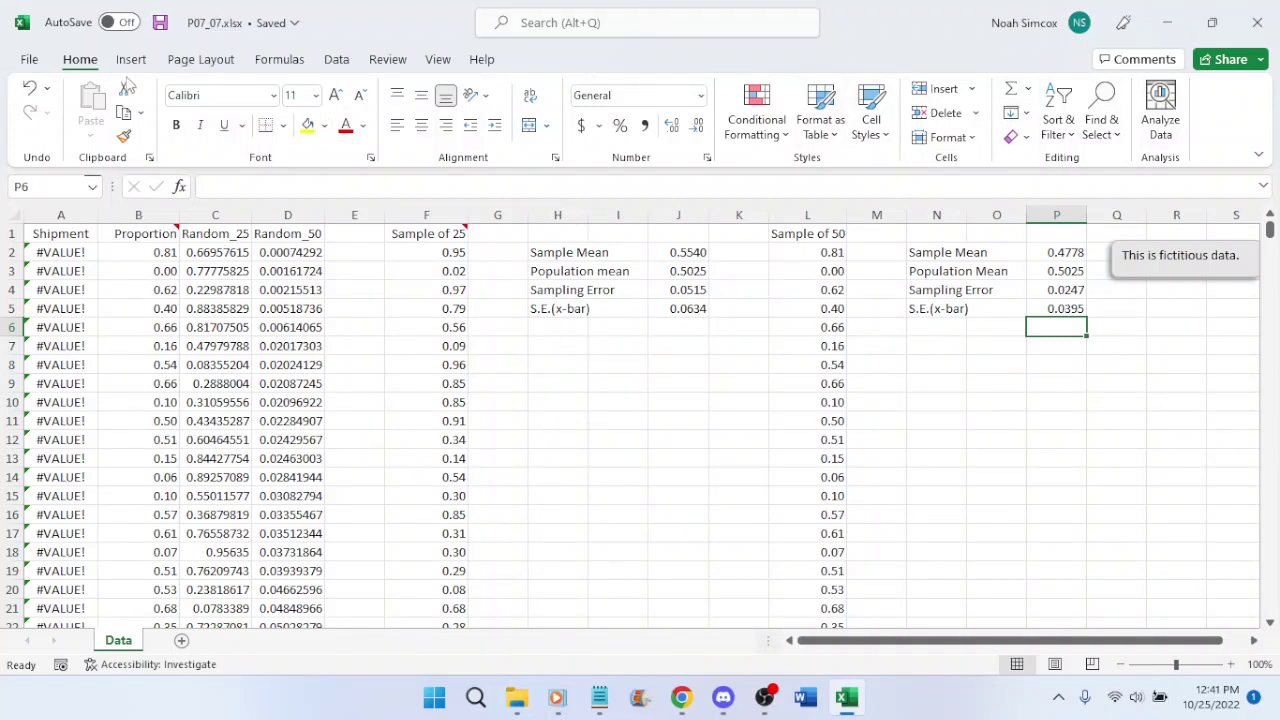
{"action": "left_click", "coordinate": [131, 59]}
{"action": "left_click", "coordinate": [1120, 110]}
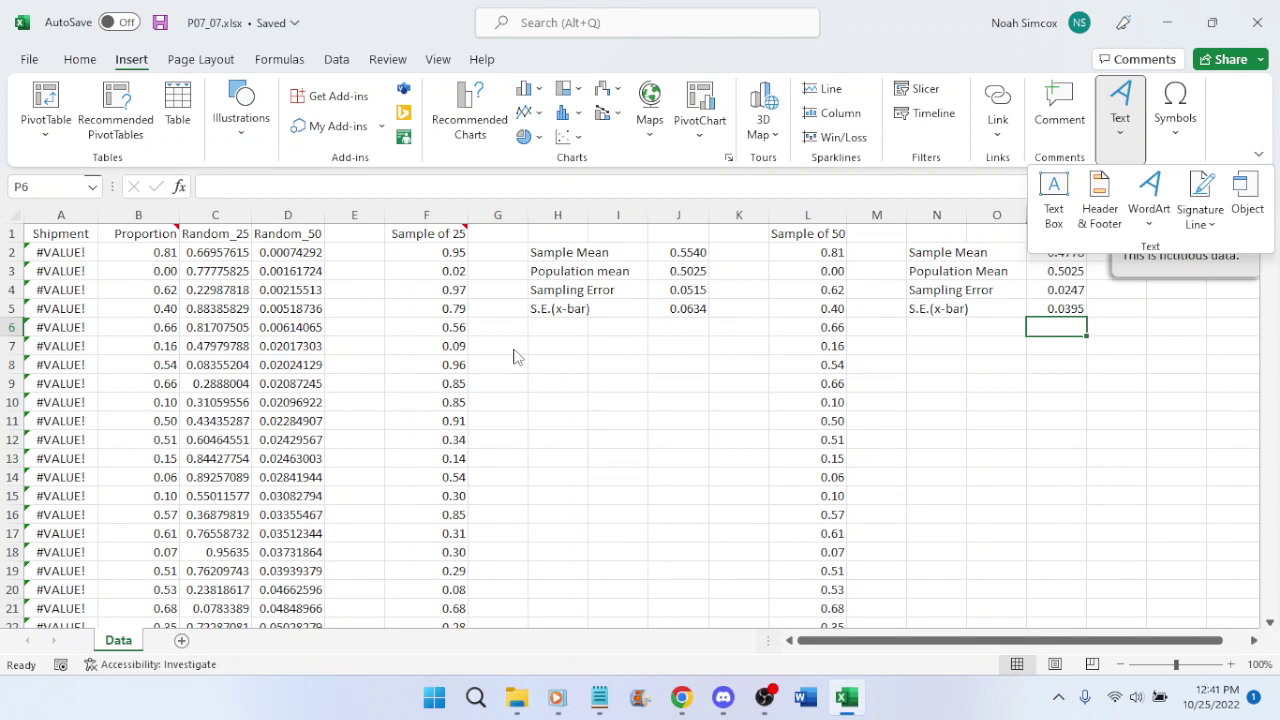
{"action": "left_click", "coordinate": [1065, 207]}
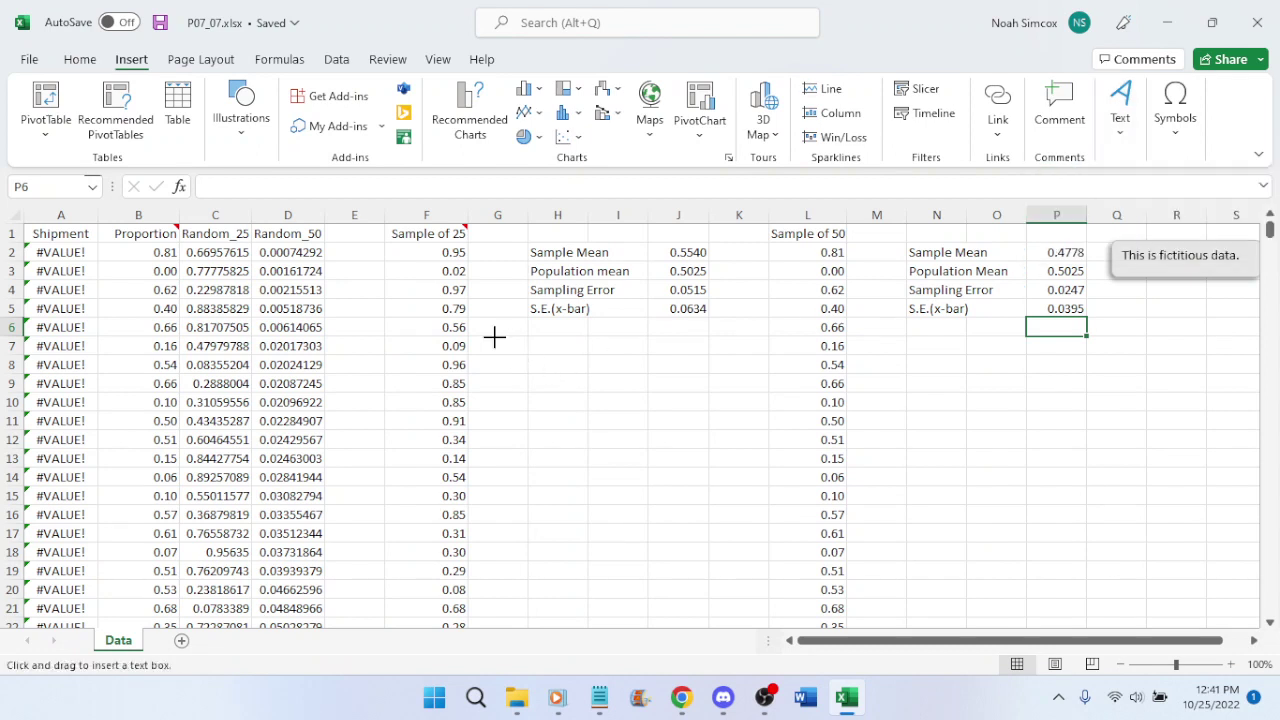
{"action": "left_click_drag", "start_coordinate": [494, 337], "coordinate": [795, 551]}
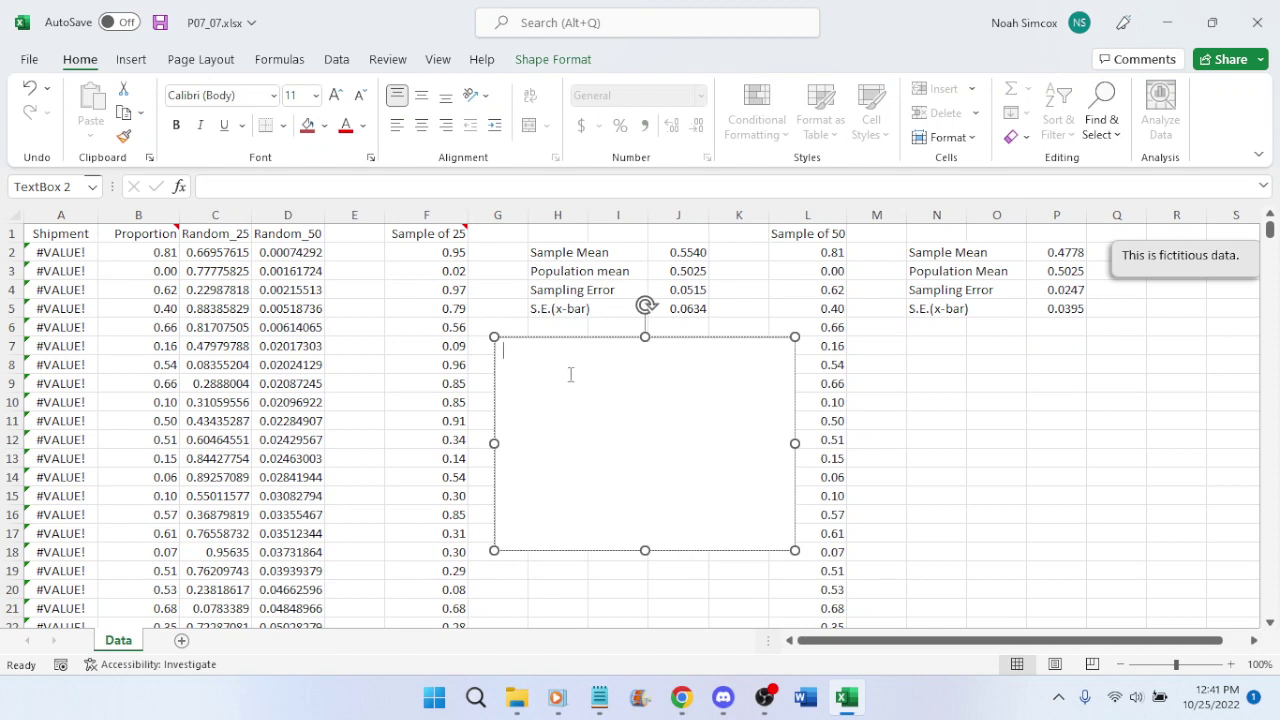
Write "The sampling error should generally be smaller the larger the sample size," in the text box
{"action": "type", "text": "The sampling error should generally be s"}
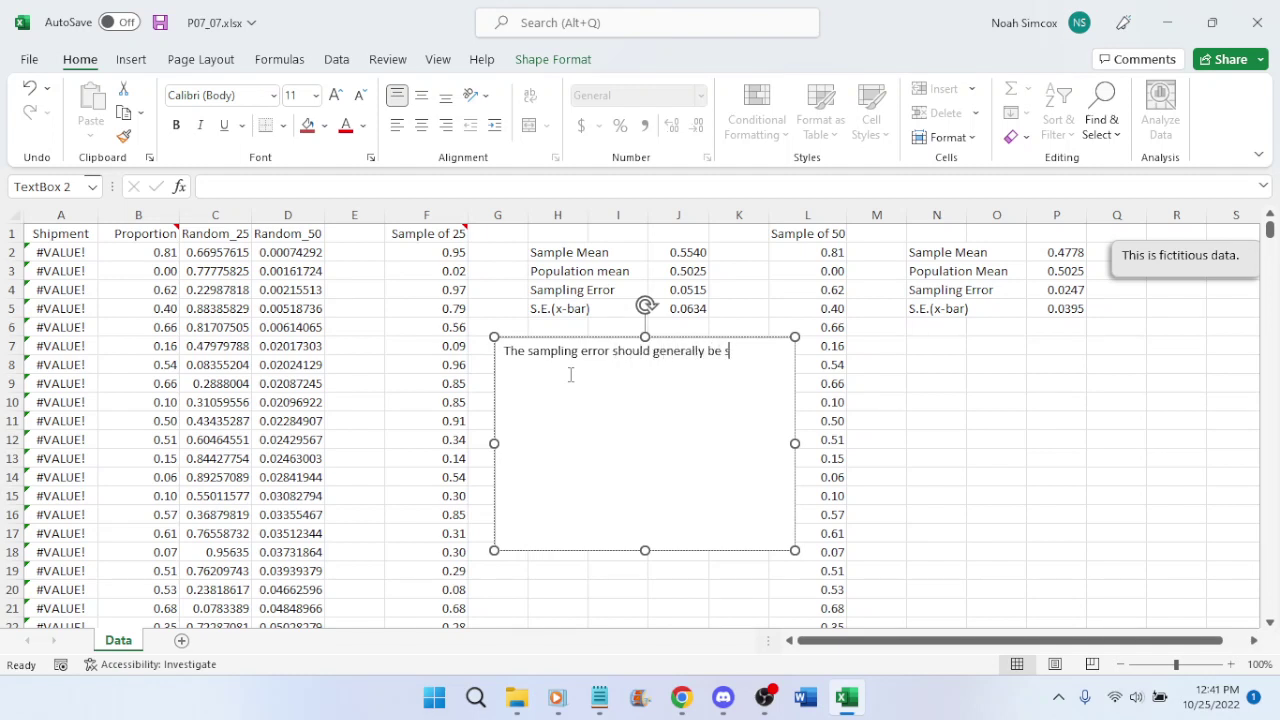
{"action": "type", "text": "maller the larger the sample size, although"}
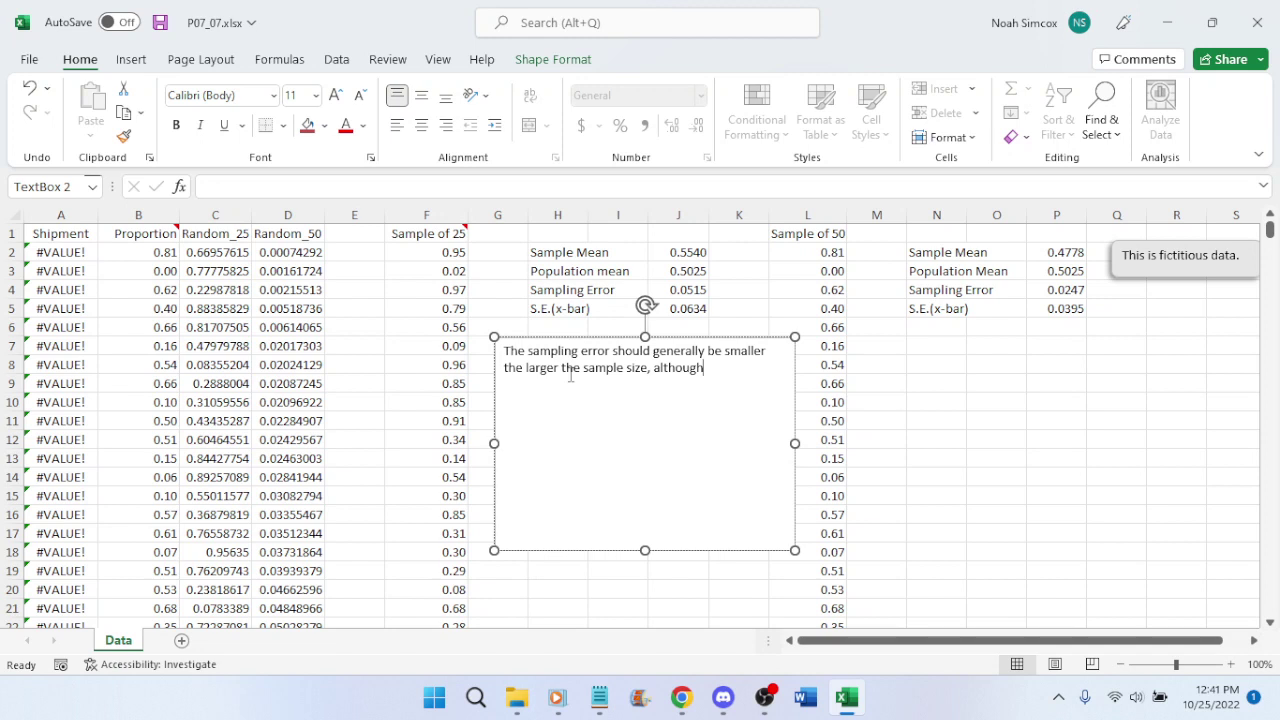
{"action": "key", "text": "BackSpace"}
{"action": "key", "text": "BackSpace"}
{"action": "key", "text": "BackSpace"}
{"action": "key", "text": "BackSpace"}
{"action": "key", "text": "BackSpace"}
{"action": "key", "text": "BackSpace"}
{"action": "key", "text": "BackSpace"}
Continue the text box sentence with "and the standard error should be smaller the larger the sample size"
{"action": "type", "text": "and the stand ard error sho"}
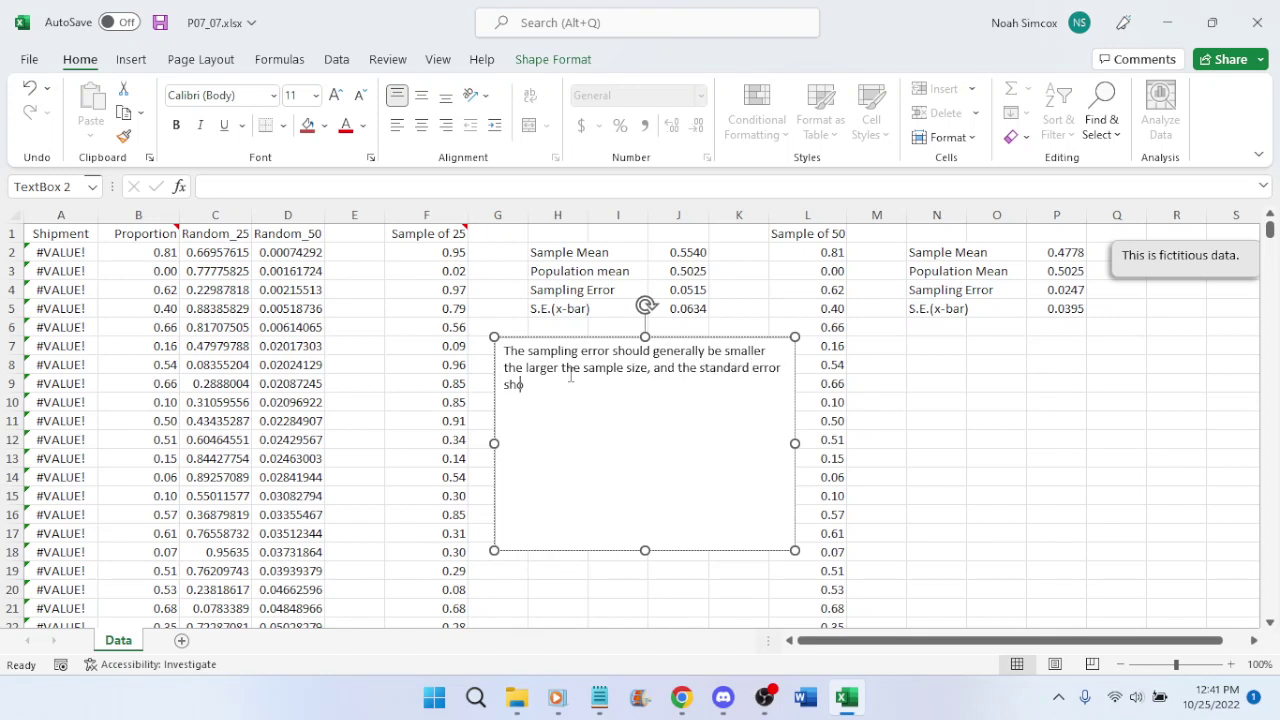
{"action": "type", "text": "uld be smaller"}
{"action": "type", "text": "the larger the"}
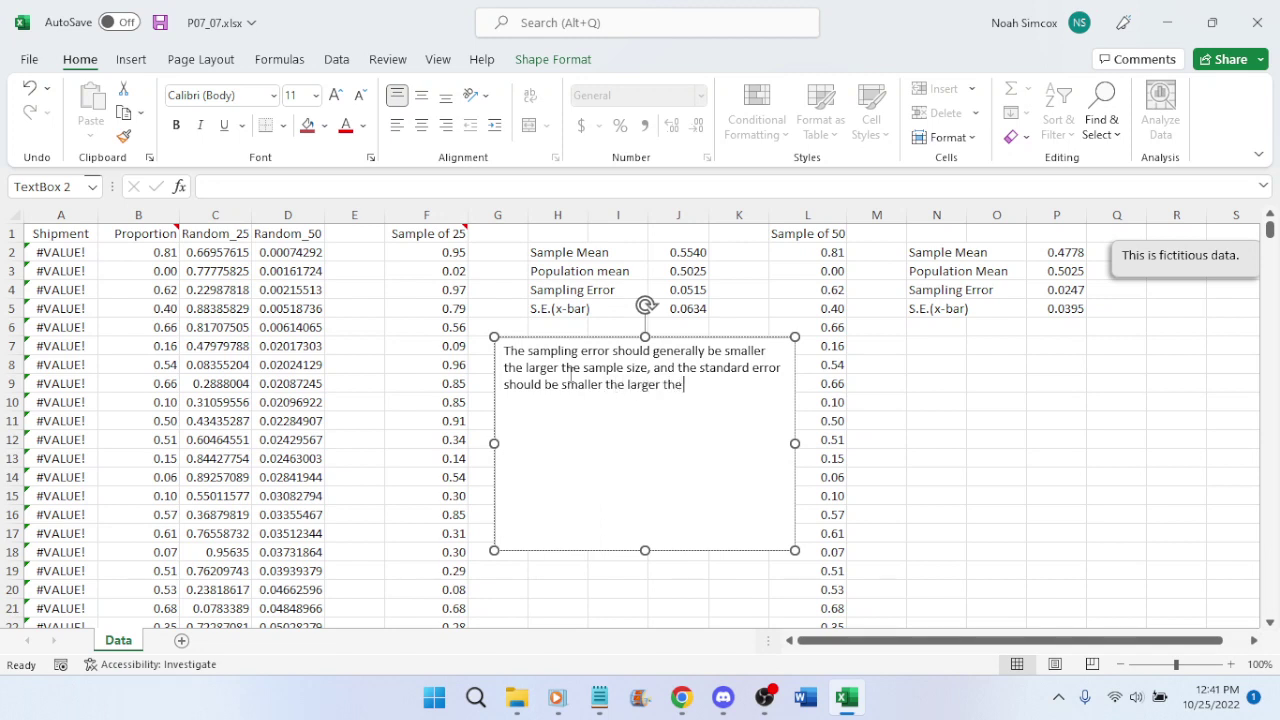
{"action": "type", "text": " sample size, and both"}
{"action": "key", "text": "BackSpace"}
{"action": "key", "text": "BackSpace"}
{"action": "key", "text": "BackSpace"}
{"action": "key", "text": "BackSpace"}
{"action": "key", "text": "BackSpace"}
{"action": "key", "text": "BackSpace"}
{"action": "key", "text": "BackSpace"}
{"action": "key", "text": "BackSpace"}
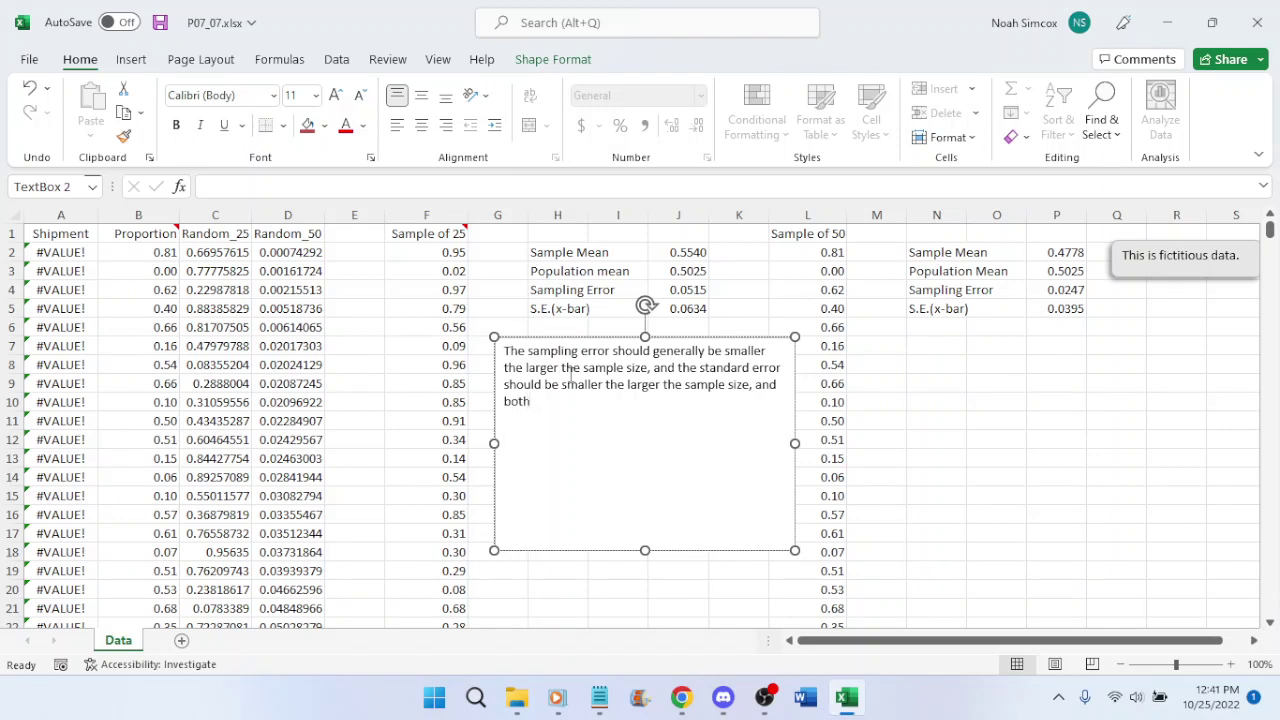
End the sentence with a period and add "These are both true in this specific case." to the text box
{"action": "type", "text": "wh"}
{"action": "key", "text": "BackSpace"}
{"action": "key", "text": "BackSpace"}
{"action": "type", "text": "."}
{"action": "type", "text": " These are both"}
{"action": "type", "text": " true"}
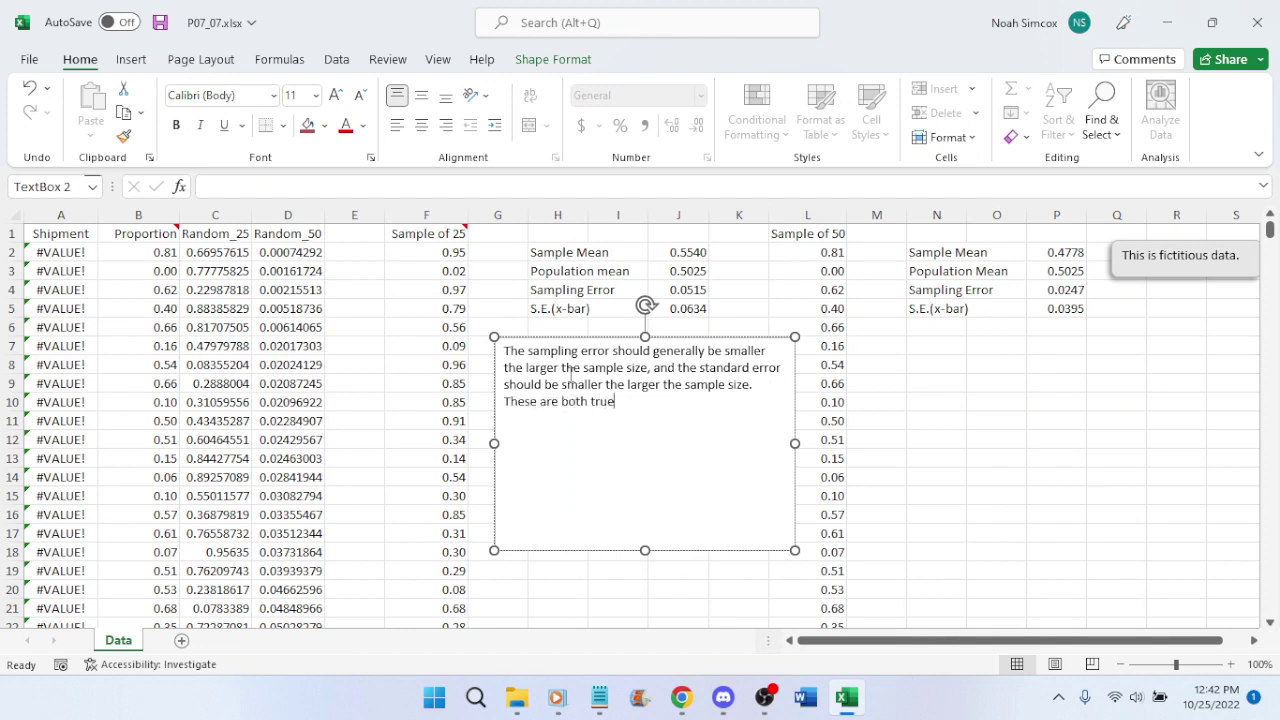
{"action": "type", "text": " in this specific case."}
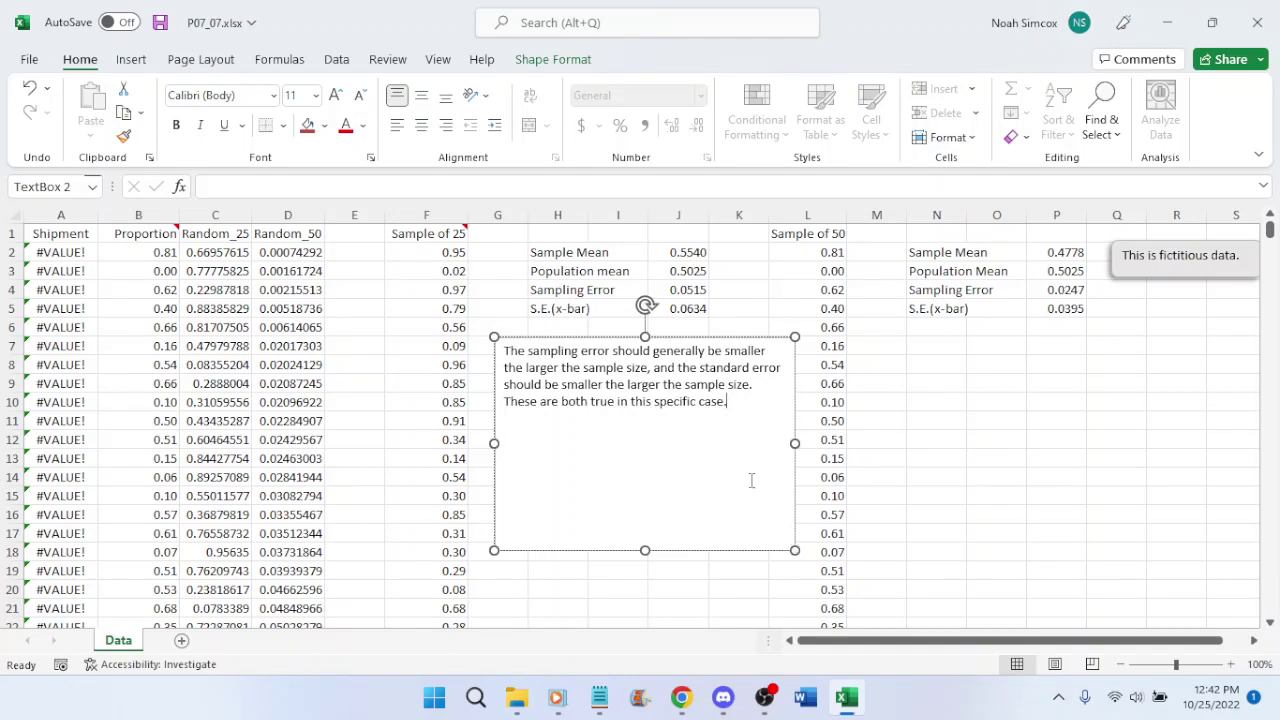
Shrink the text box to fit closely around its text and save the workbook
{"action": "left_click_drag", "start_coordinate": [795, 550], "coordinate": [776, 432]}
{"action": "left_click", "coordinate": [690, 498]}
{"action": "key", "text": "ctrl+s"}
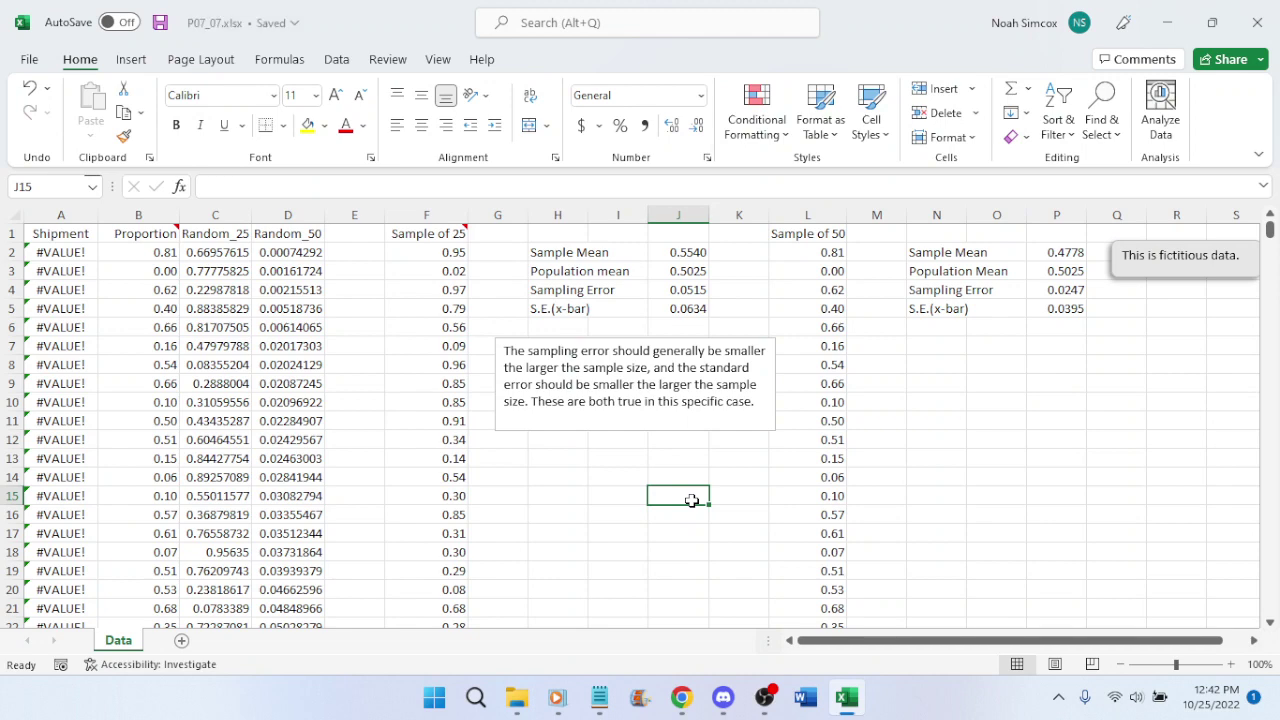
Switch to Chrome and watch the lesson video in full screen for the discussion following the sample of 50 standard error
{"action": "left_click", "coordinate": [683, 698]}
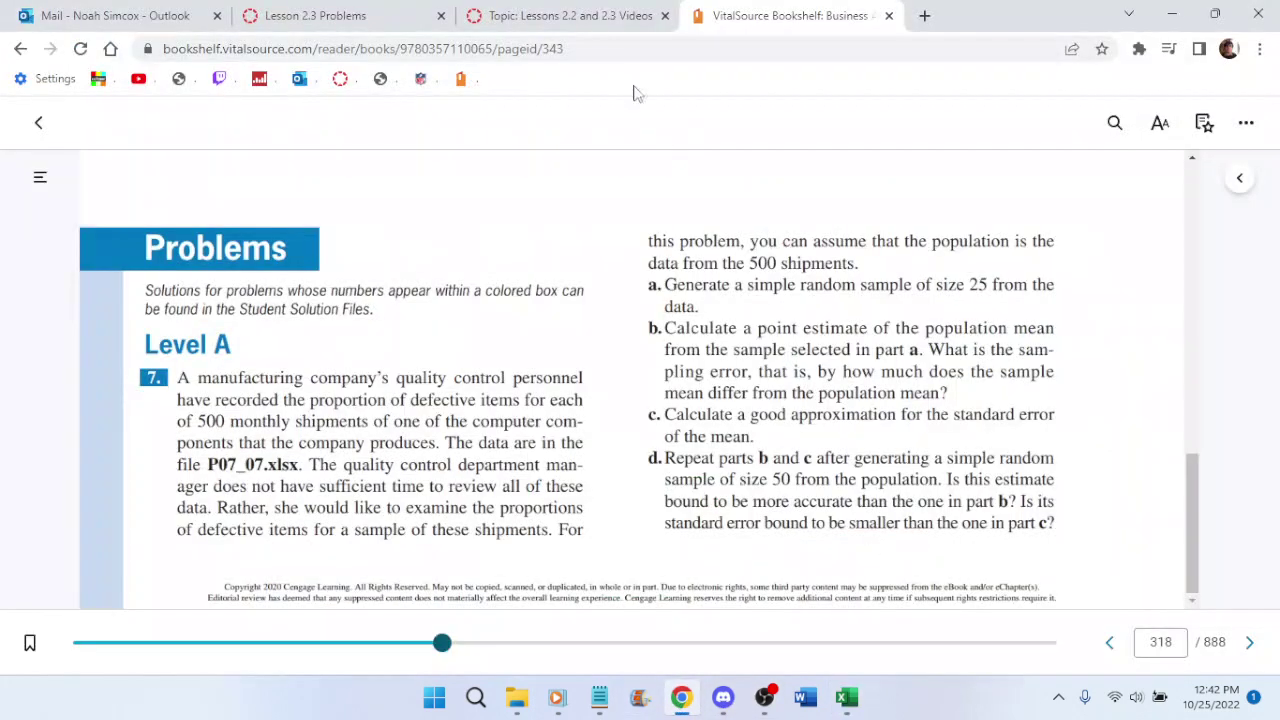
{"action": "left_click", "coordinate": [570, 15]}
{"action": "scroll", "coordinate": [849, 297], "scroll_direction": "down", "scroll_amount": 1}
{"action": "left_click", "coordinate": [828, 583]}
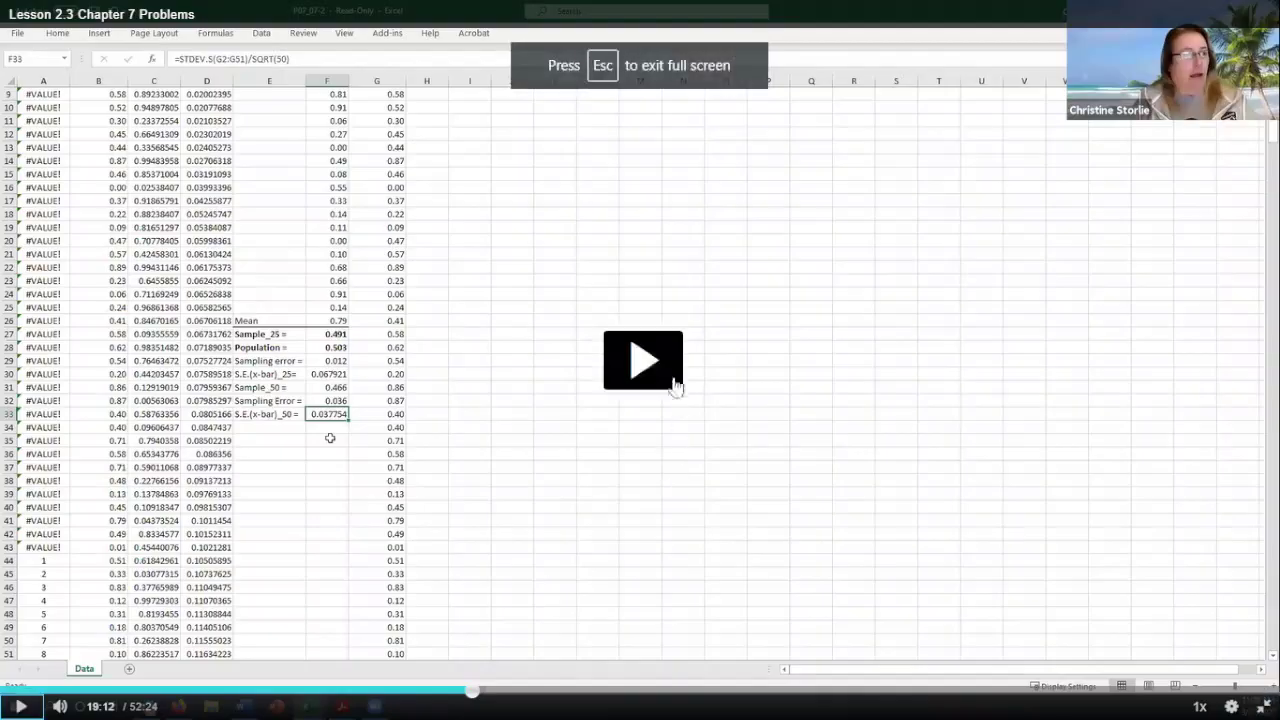
{"action": "left_click", "coordinate": [675, 385]}
{"action": "key", "text": "space"}
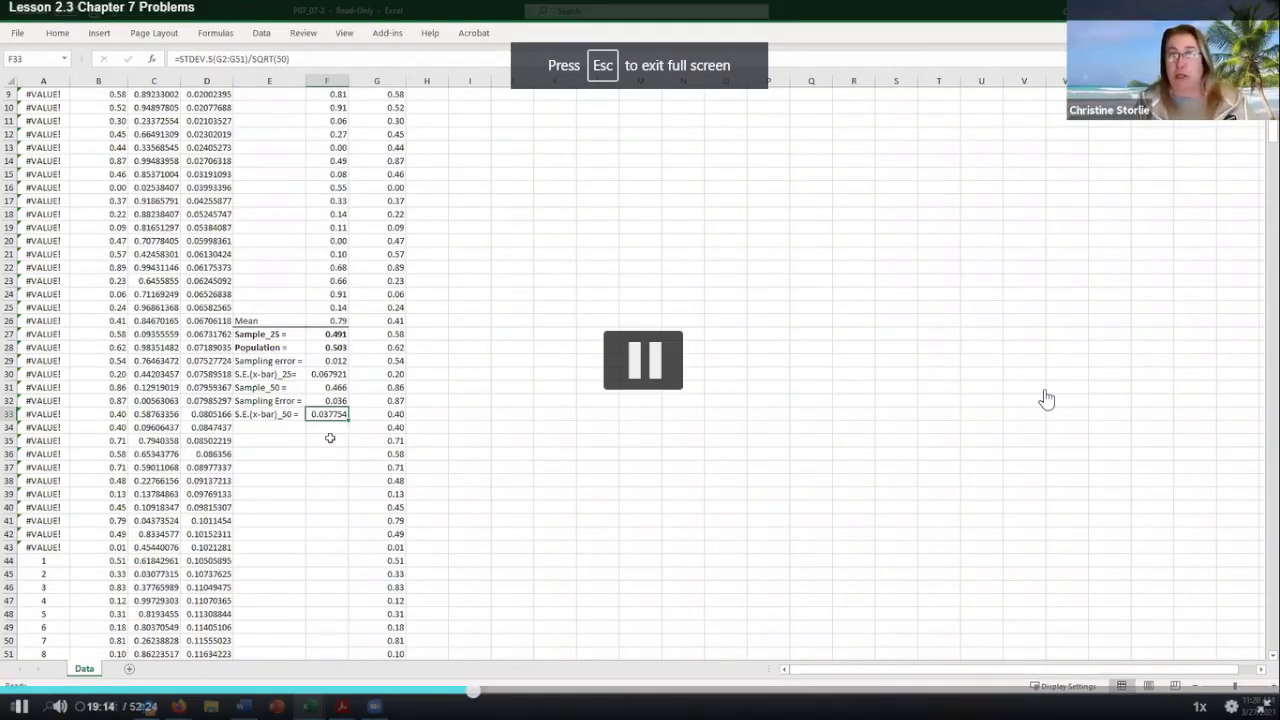
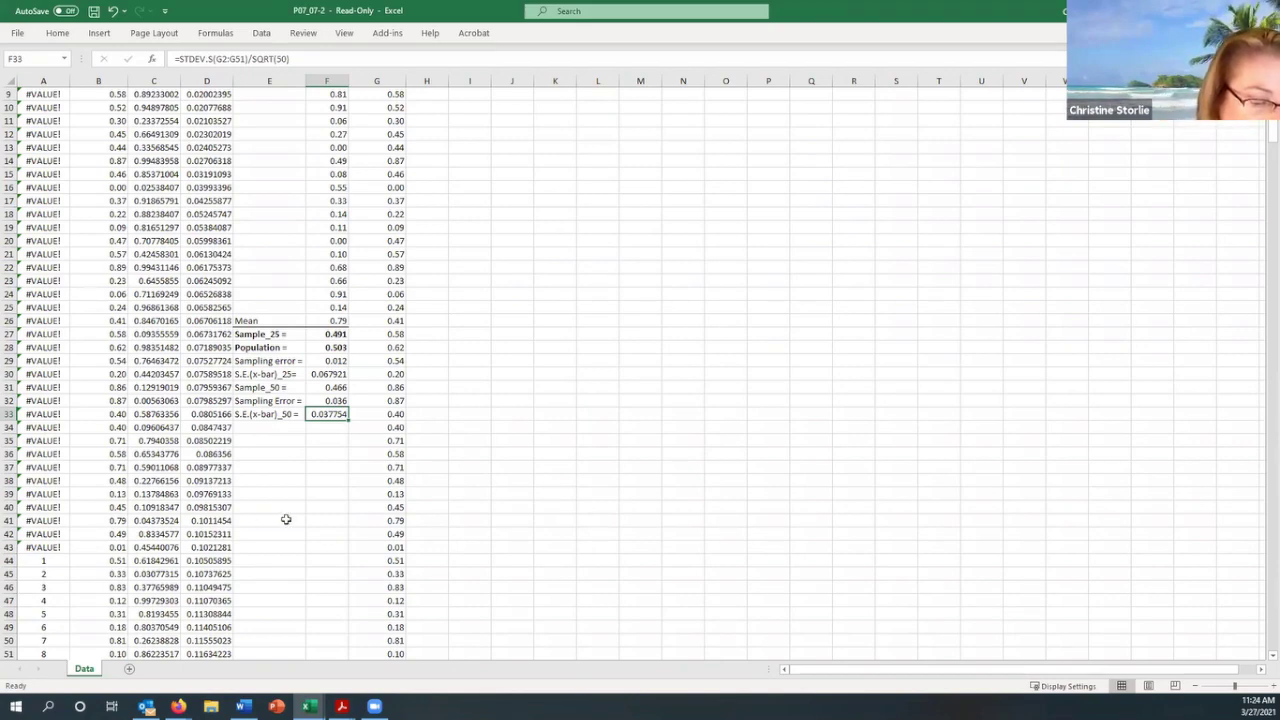
{"action": "left_click", "coordinate": [259, 412]}
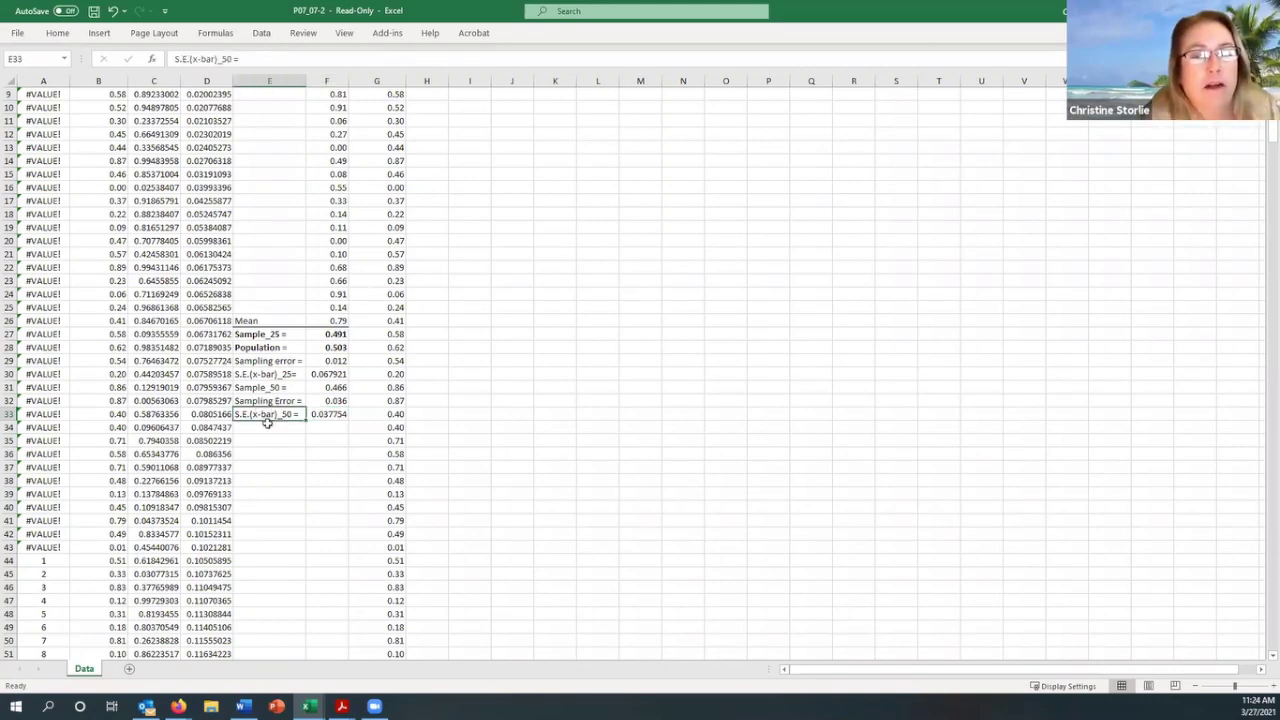
{"action": "left_click", "coordinate": [332, 415]}
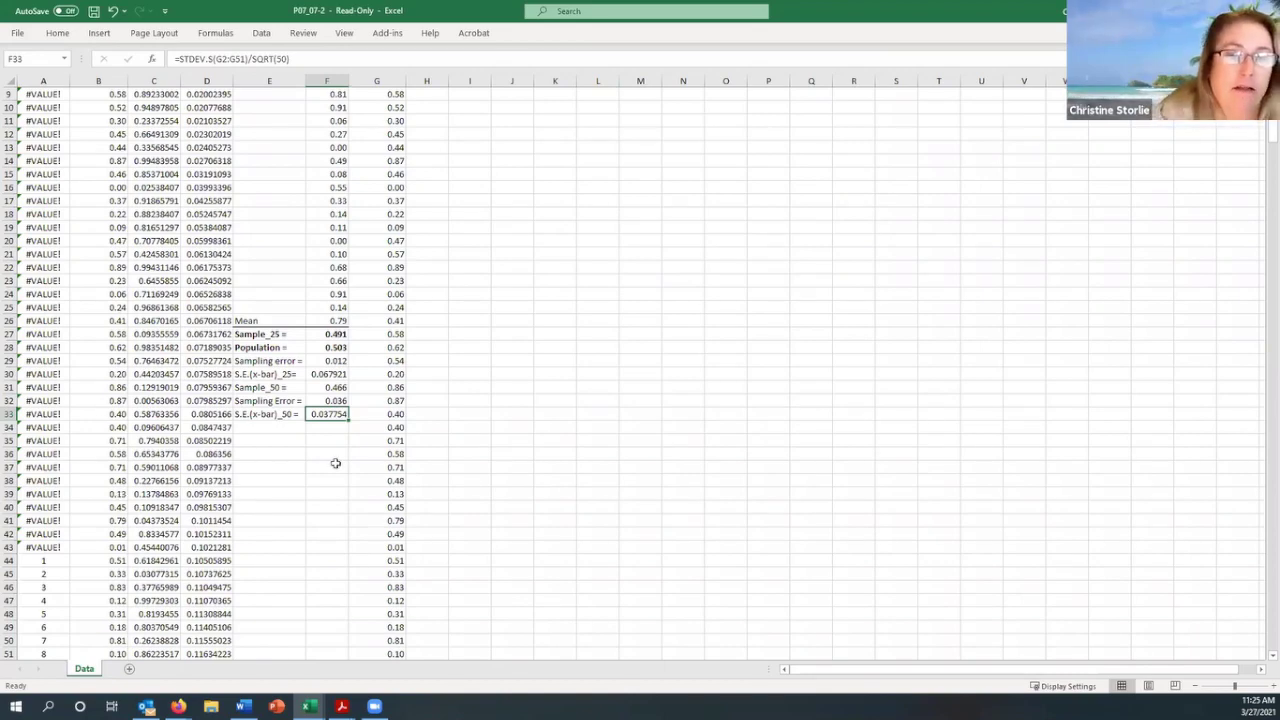
{"action": "left_click", "coordinate": [270, 415]}
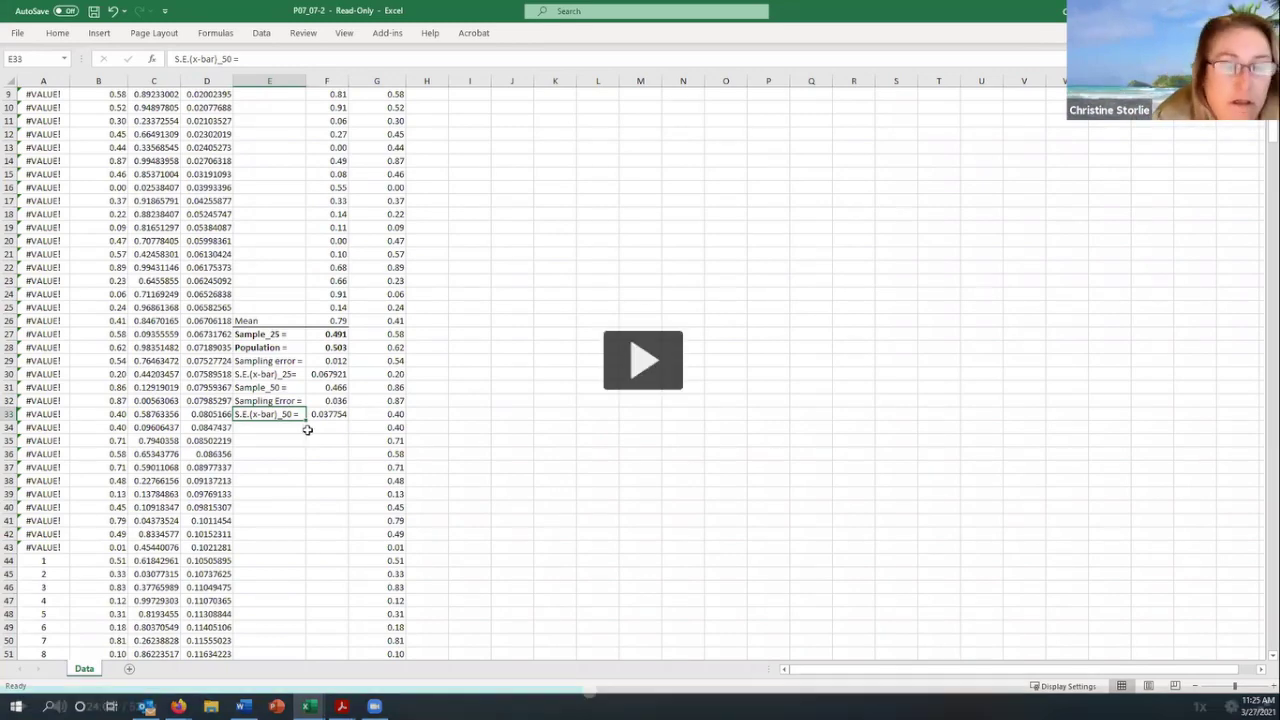
{"action": "key", "text": "Escape"}
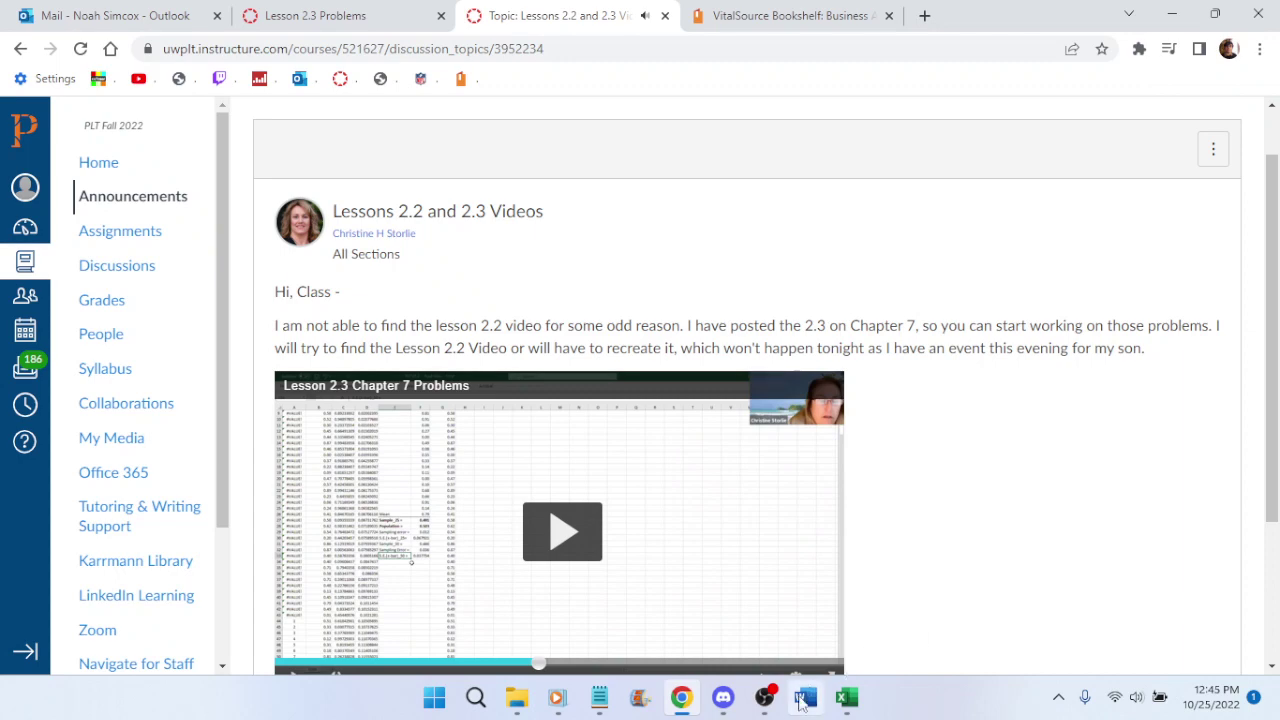
{"action": "left_click", "coordinate": [765, 697]}
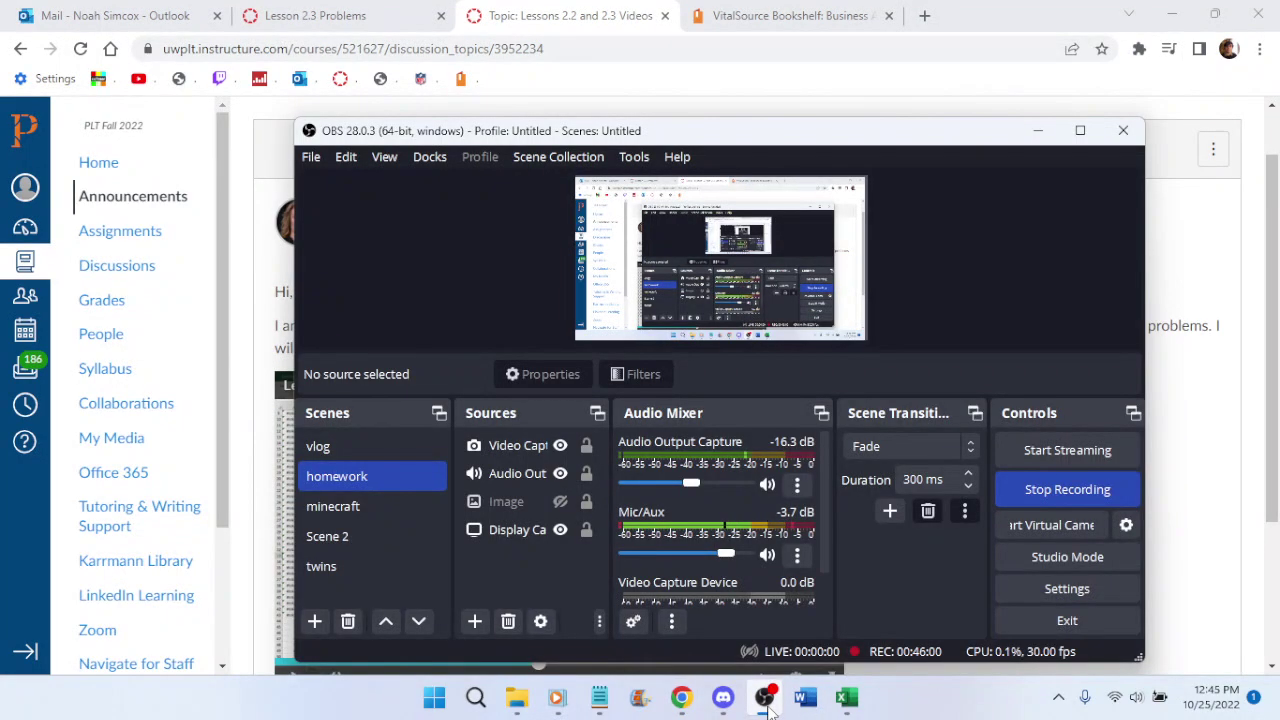
{"action": "left_click", "coordinate": [766, 700]}
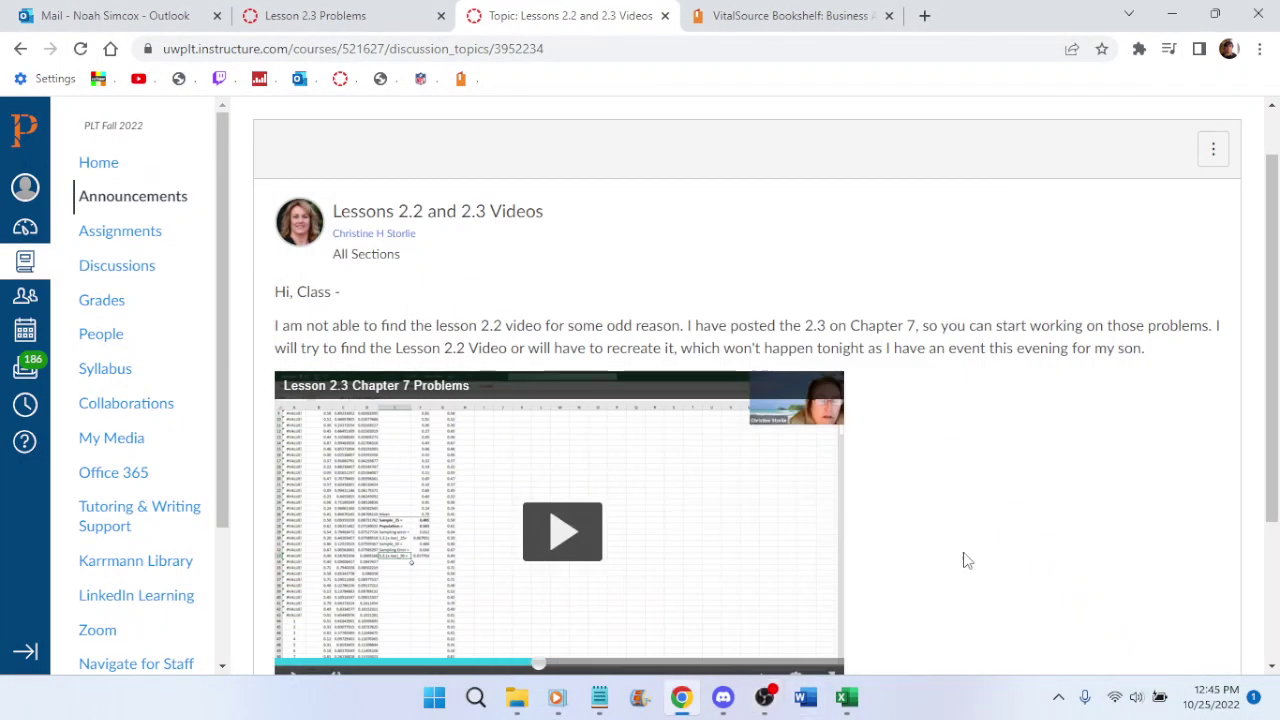
{"action": "left_click", "coordinate": [375, 10]}
{"action": "left_click", "coordinate": [560, 15]}
{"action": "left_click", "coordinate": [852, 700]}
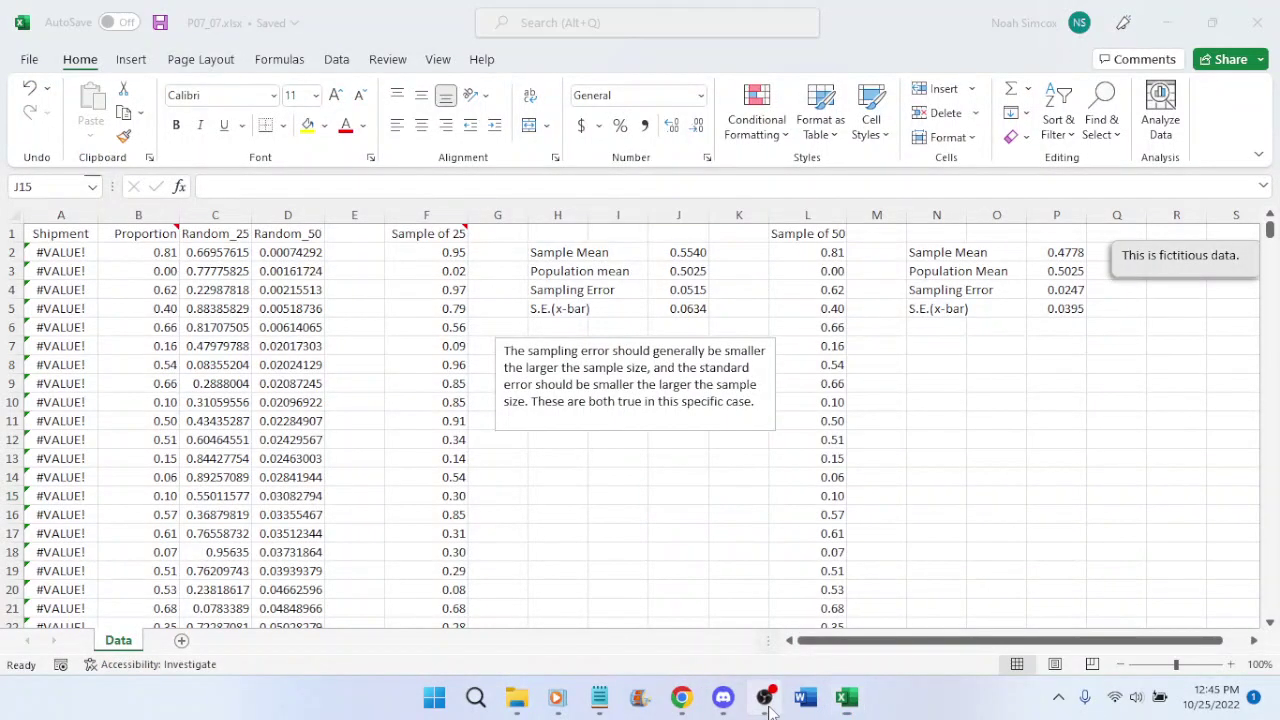
{"action": "left_click", "coordinate": [766, 700]}
{"action": "left_click", "coordinate": [766, 700]}
{"action": "left_click", "coordinate": [681, 697]}
{"action": "scroll", "coordinate": [800, 565], "scroll_direction": "down", "scroll_amount": 1}
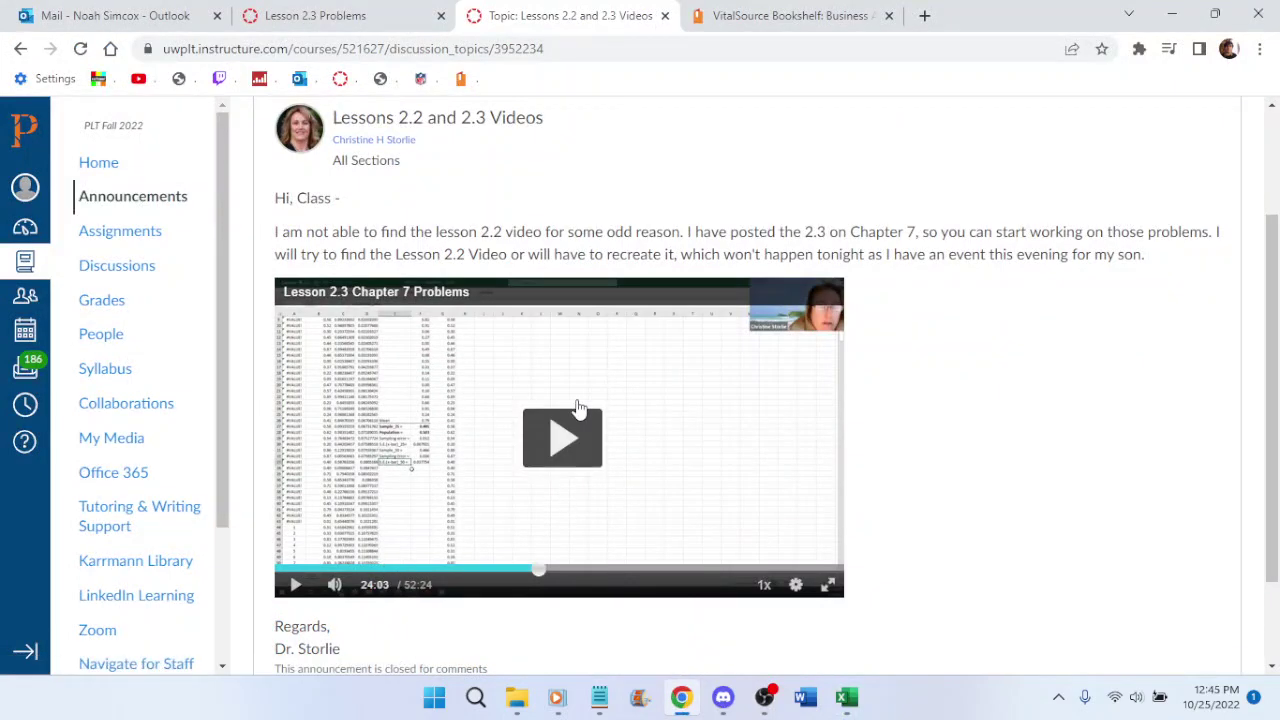
Switch to Excel, save the finished P07_07.xlsx workbook, and close it
{"action": "left_click", "coordinate": [846, 697]}
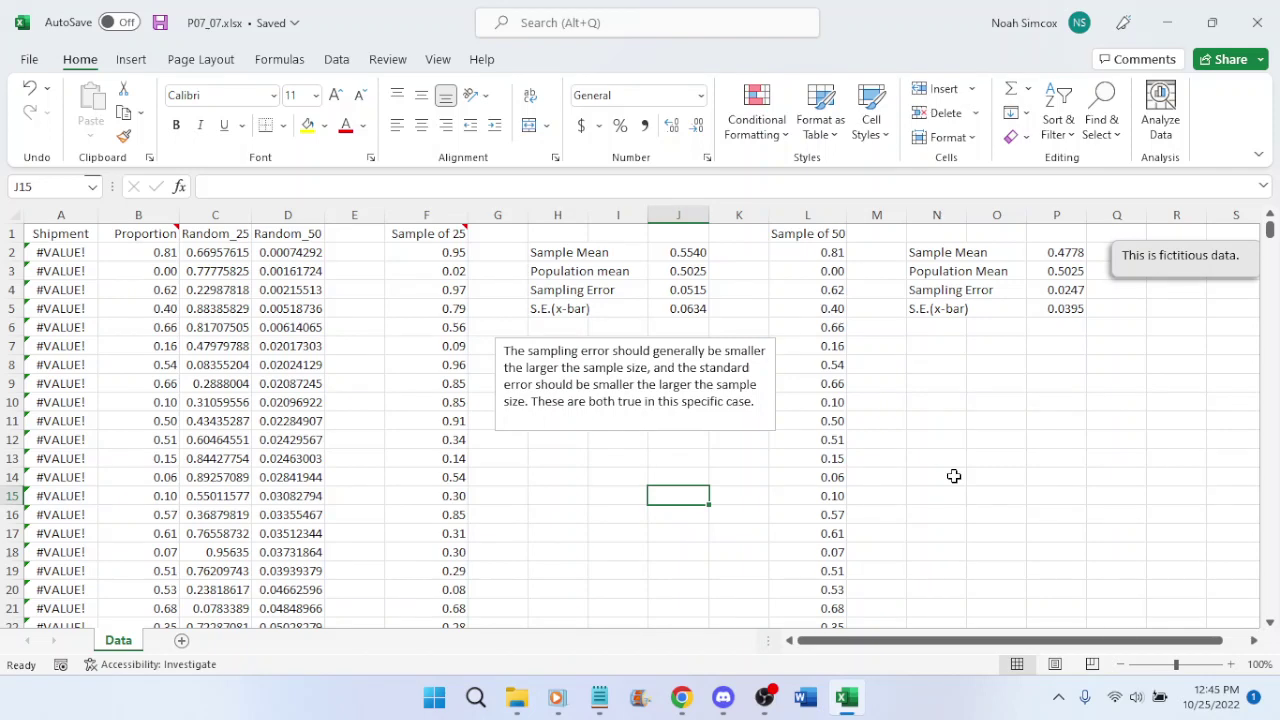
{"action": "key", "text": "ctrl+s"}
{"action": "left_click", "coordinate": [30, 60]}
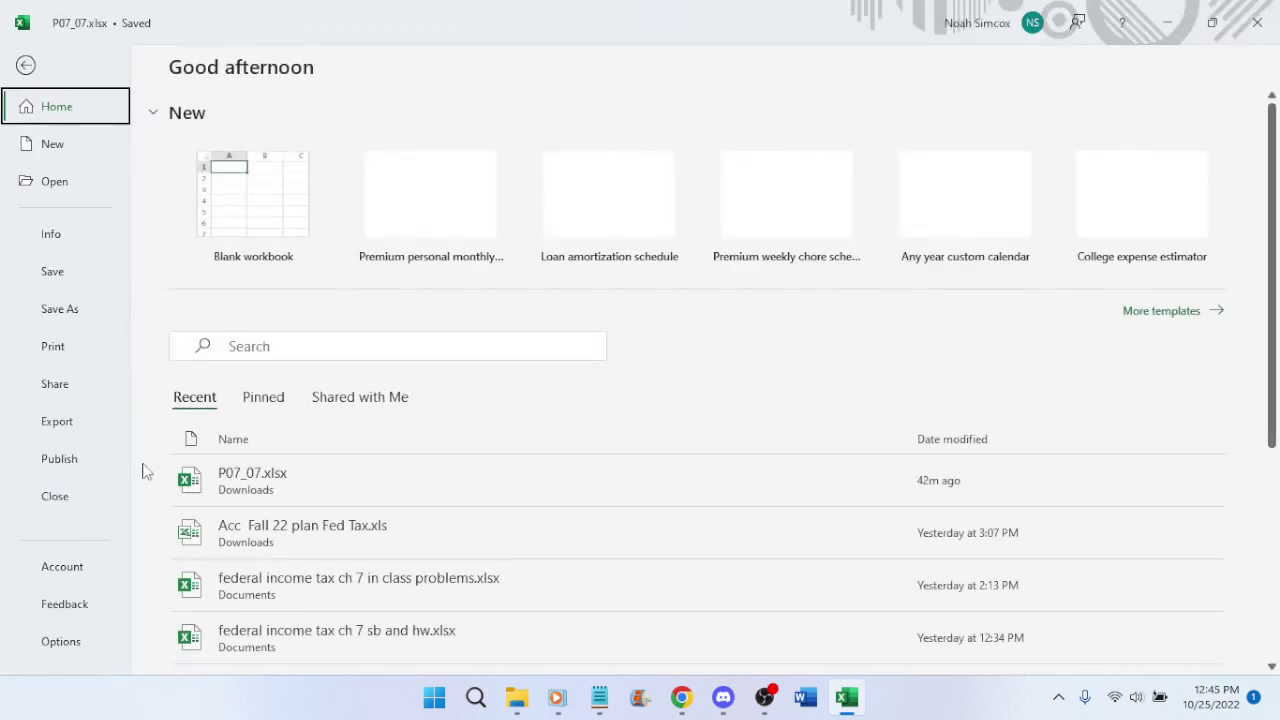
{"action": "left_click", "coordinate": [62, 494]}
Switch to Chrome and compare the assigned problem list with the textbook to locate problem 9 and its data file
{"action": "left_click", "coordinate": [681, 697]}
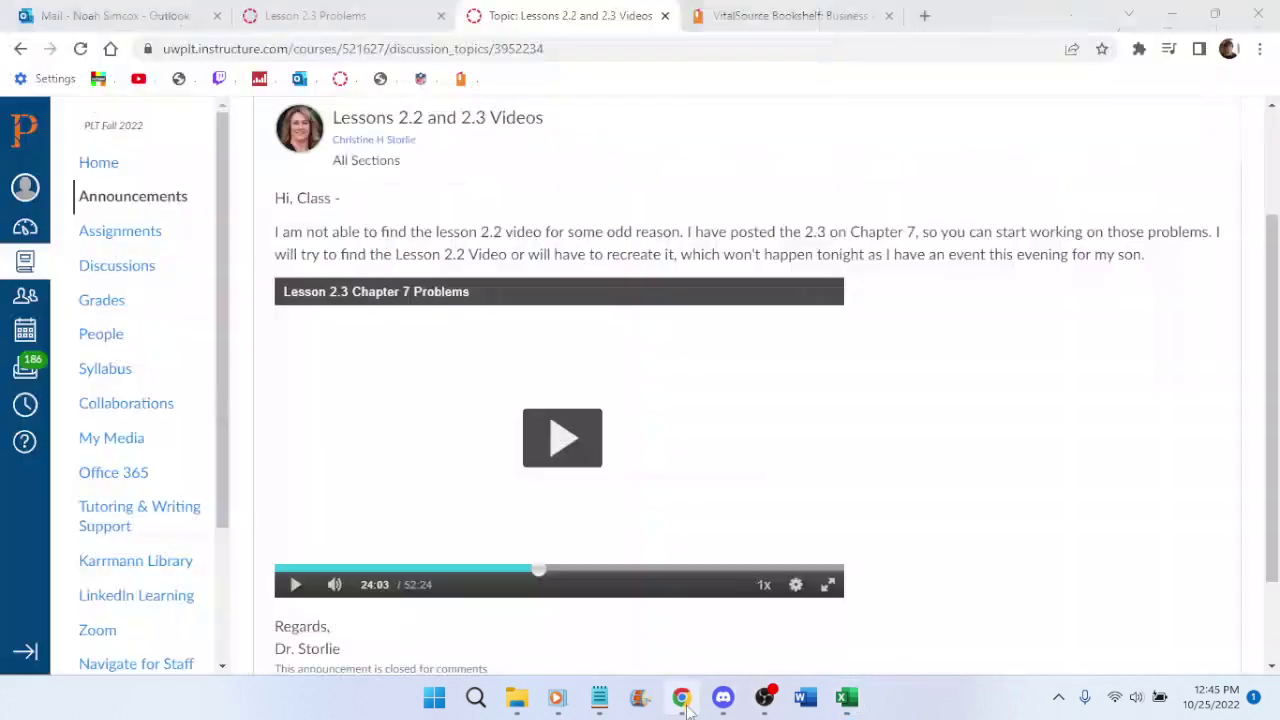
{"action": "left_click", "coordinate": [814, 15]}
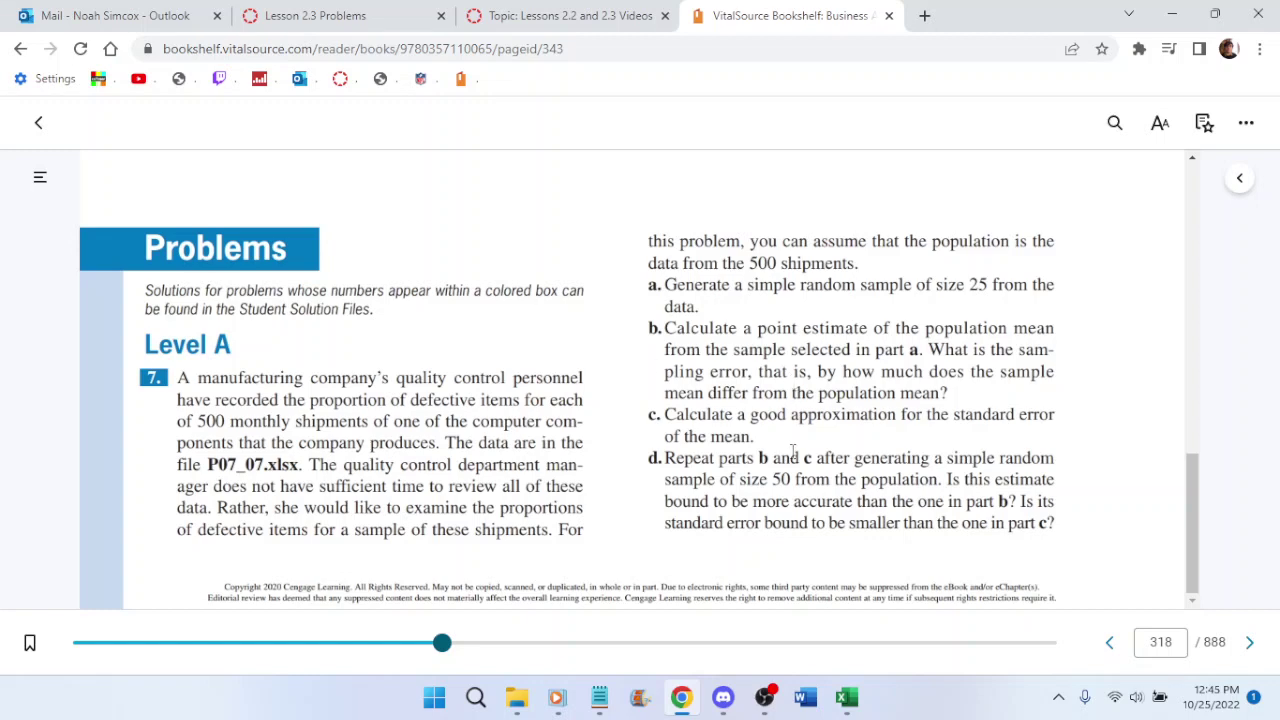
{"action": "scroll", "coordinate": [793, 446], "scroll_direction": "down", "scroll_amount": 5}
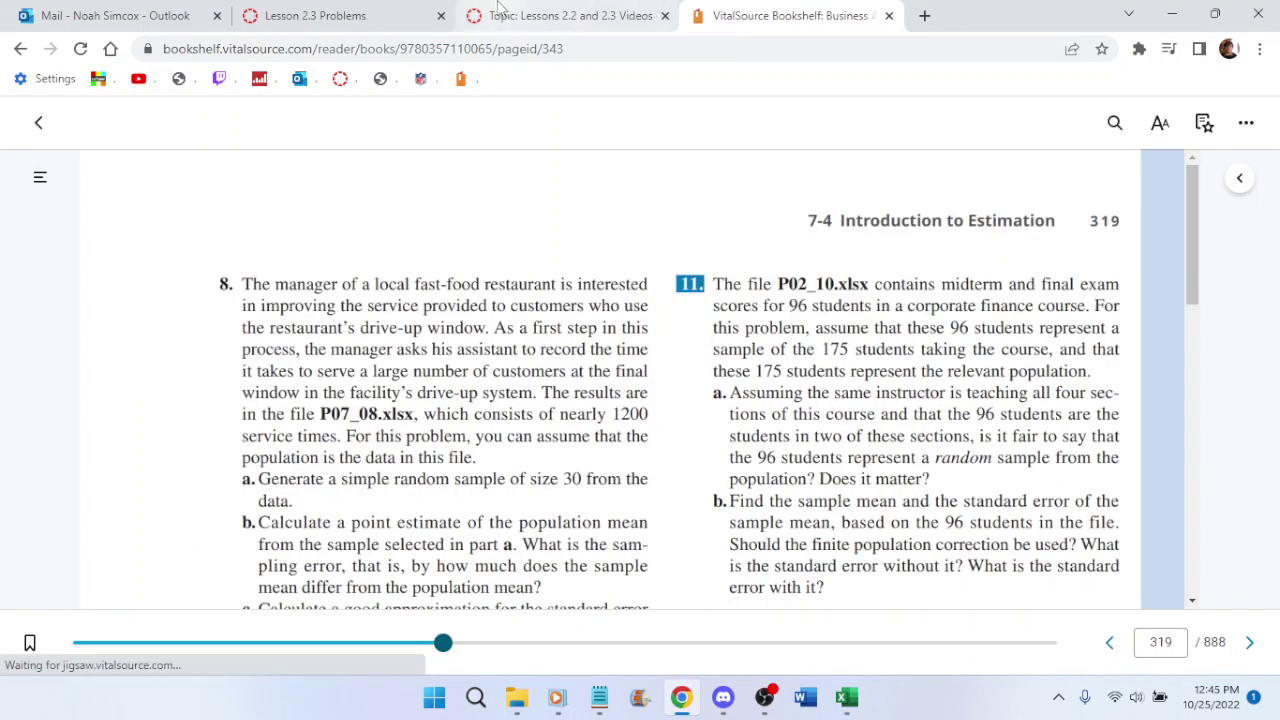
{"action": "left_click", "coordinate": [565, 15]}
{"action": "left_click", "coordinate": [318, 15]}
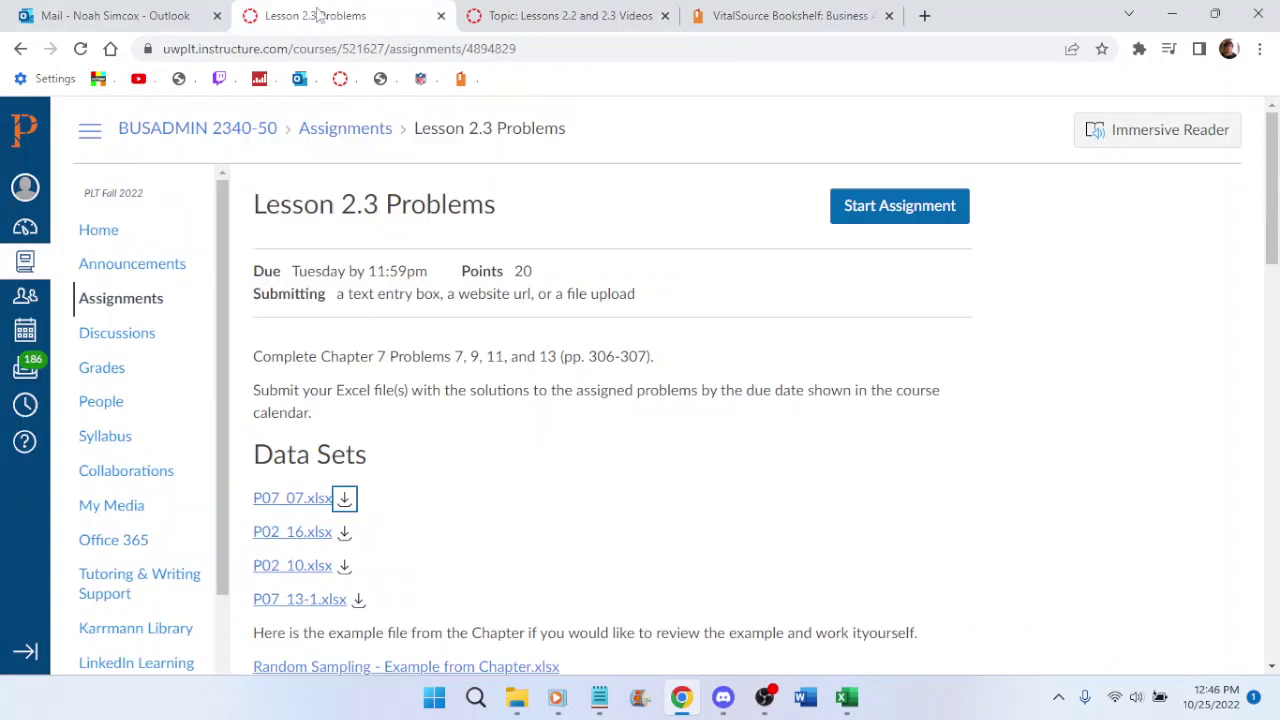
{"action": "left_click", "coordinate": [748, 16]}
{"action": "scroll", "coordinate": [779, 249], "scroll_direction": "down", "scroll_amount": 2}
{"action": "scroll", "coordinate": [779, 249], "scroll_direction": "down", "scroll_amount": 4}
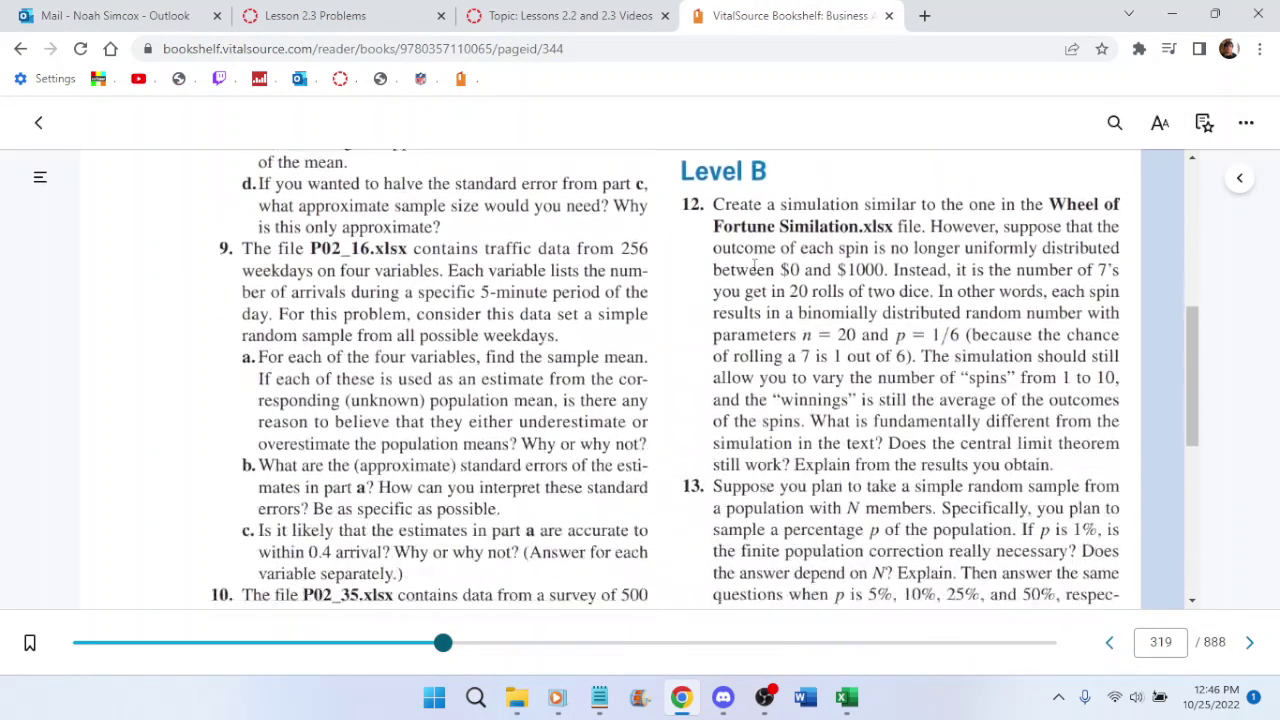
{"action": "scroll", "coordinate": [711, 268], "scroll_direction": "up", "scroll_amount": 1}
{"action": "left_click", "coordinate": [543, 14]}
{"action": "left_click", "coordinate": [322, 10]}
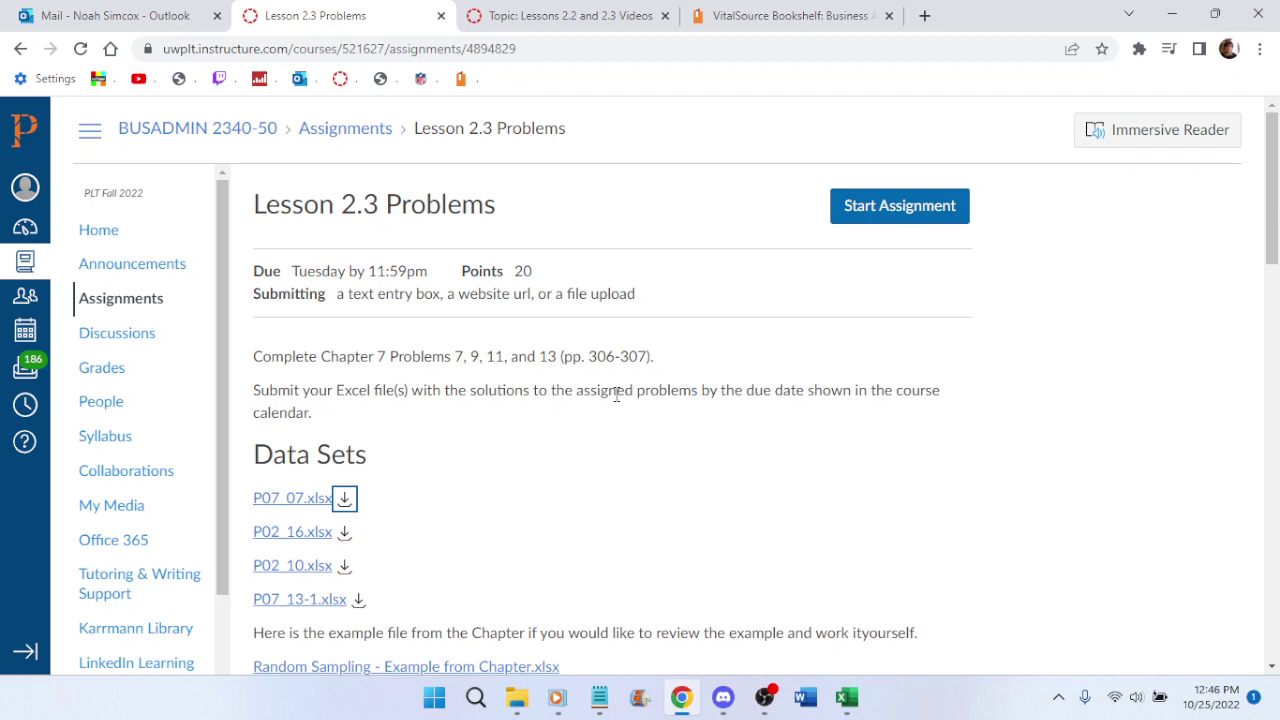
{"action": "left_click", "coordinate": [785, 15]}
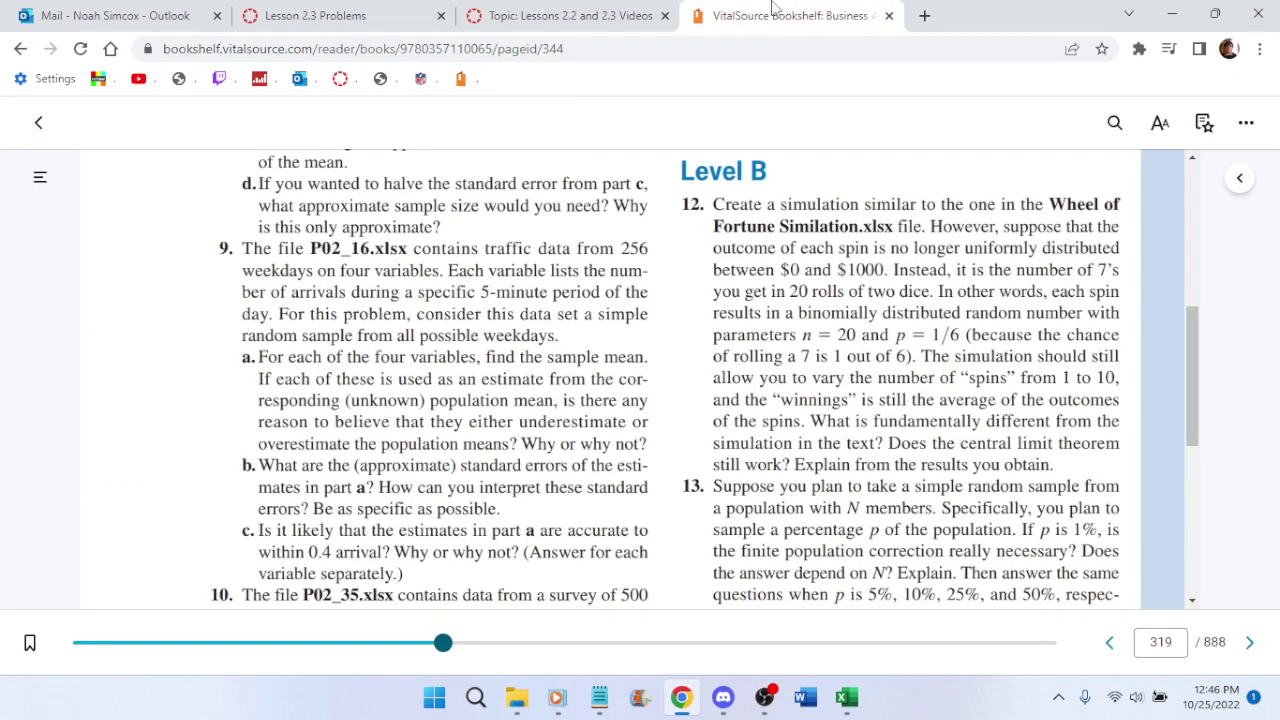
{"action": "left_click", "coordinate": [520, 14]}
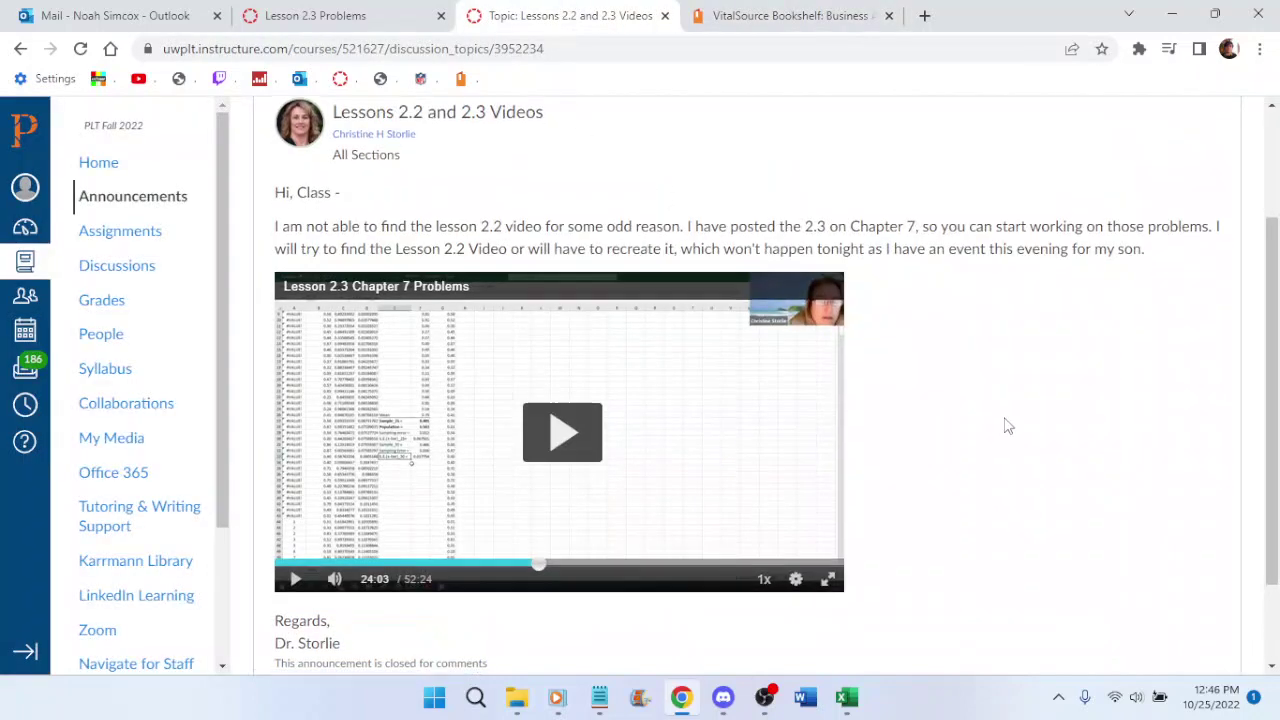
{"action": "scroll", "coordinate": [843, 597], "scroll_direction": "down", "scroll_amount": 2}
{"action": "scroll", "coordinate": [843, 597], "scroll_direction": "up", "scroll_amount": 2}
Download the P02_16.xlsx data set from the Lesson 2.3 Problems assignment page
{"action": "left_click", "coordinate": [287, 12]}
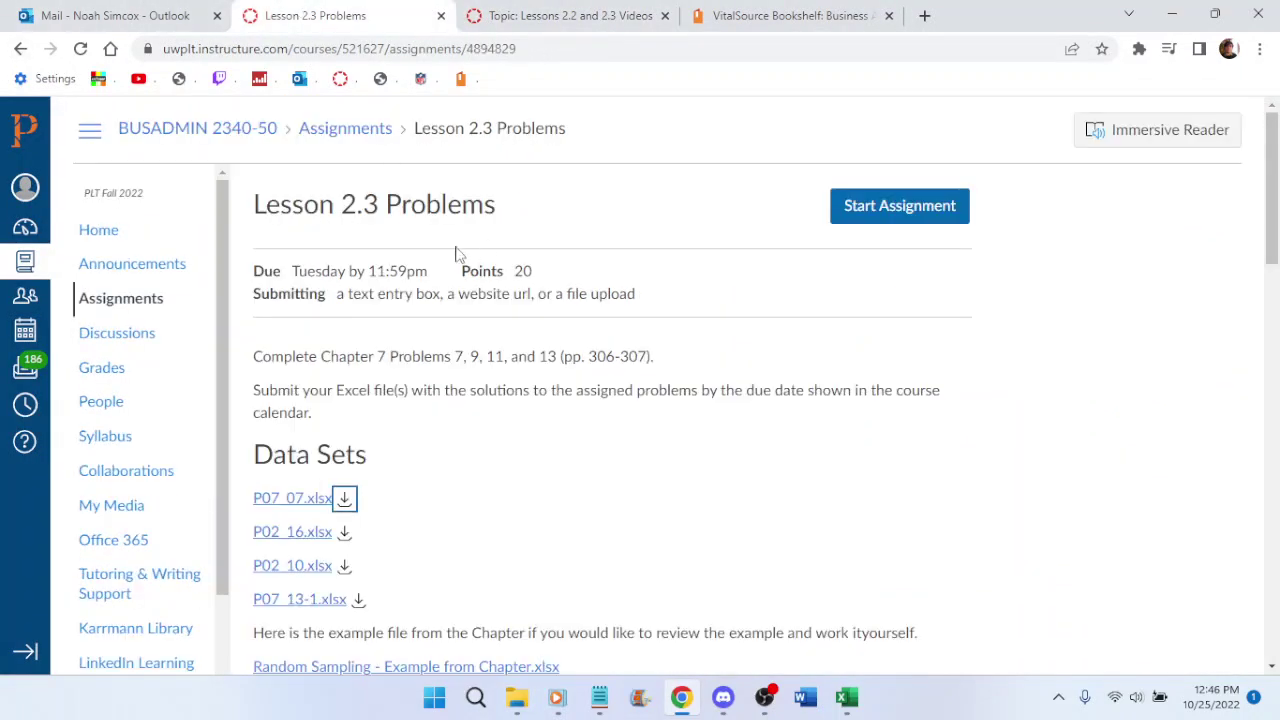
{"action": "scroll", "coordinate": [390, 352], "scroll_direction": "down", "scroll_amount": 1}
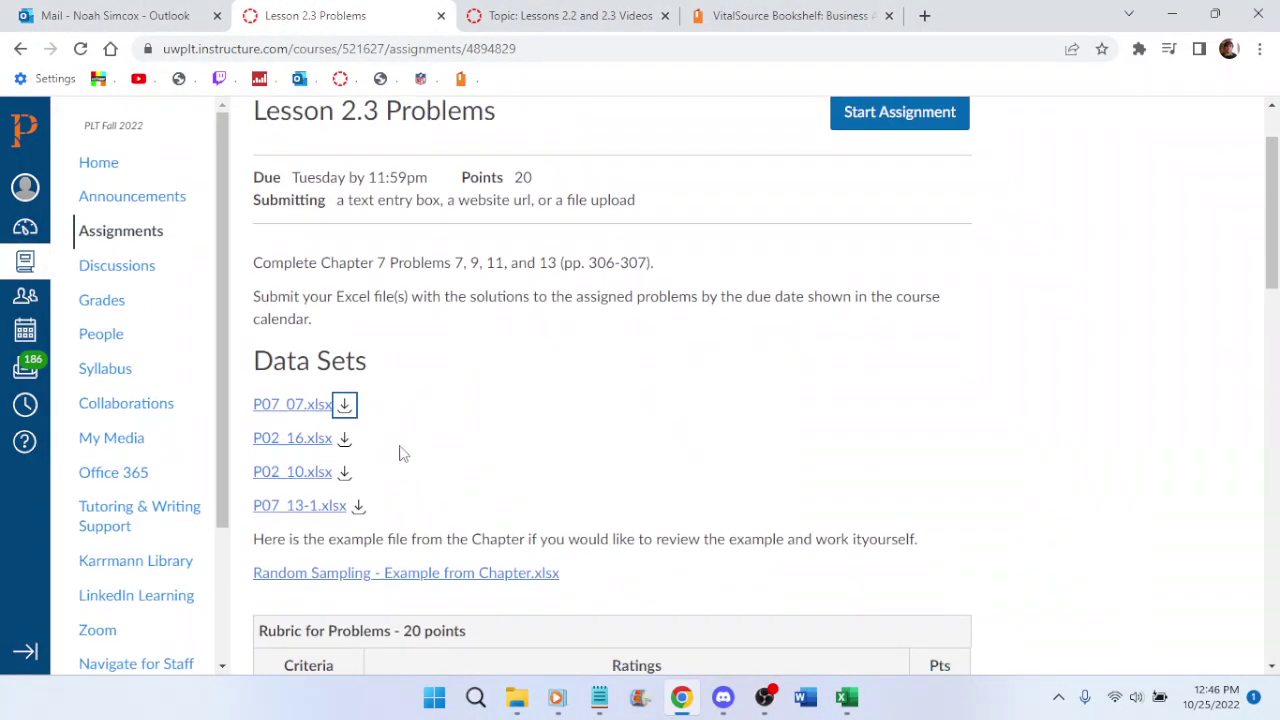
{"action": "left_click", "coordinate": [345, 445]}
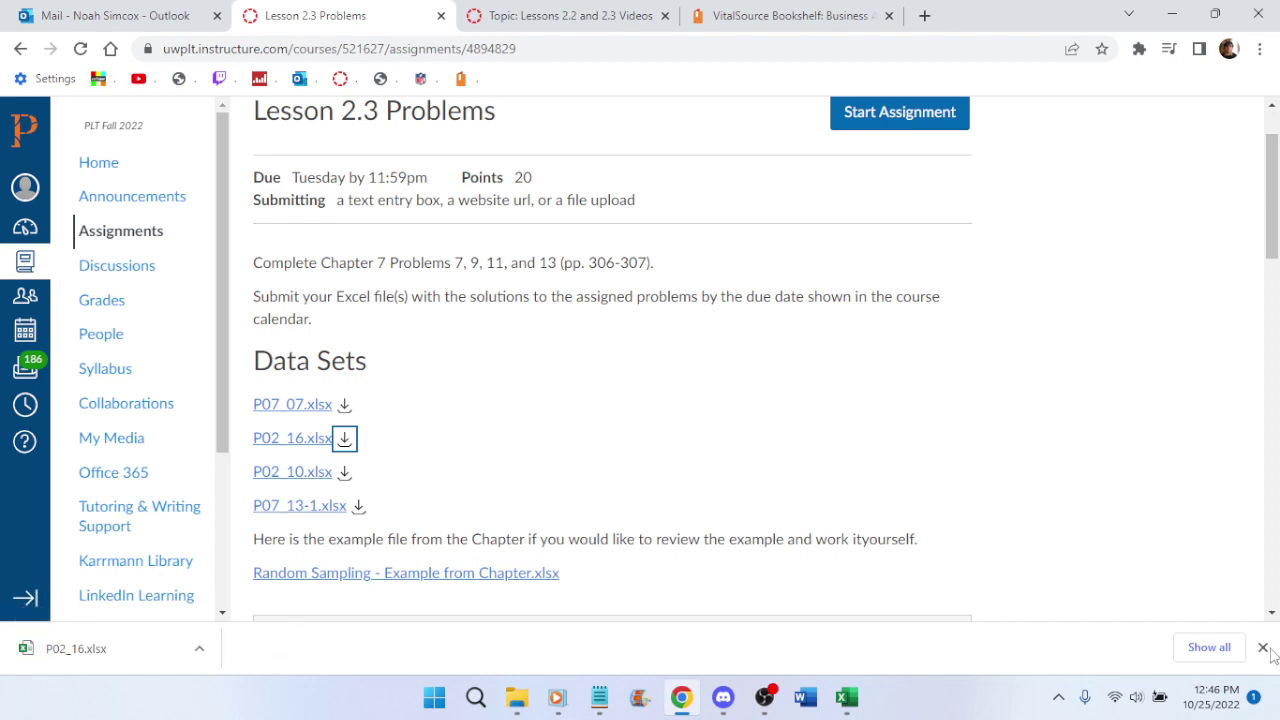
{"action": "left_click", "coordinate": [1262, 647]}
In File Explorer's Downloads folder, rename P02_16.xlsx to P07_09.xlsx and open it
{"action": "left_click", "coordinate": [517, 697]}
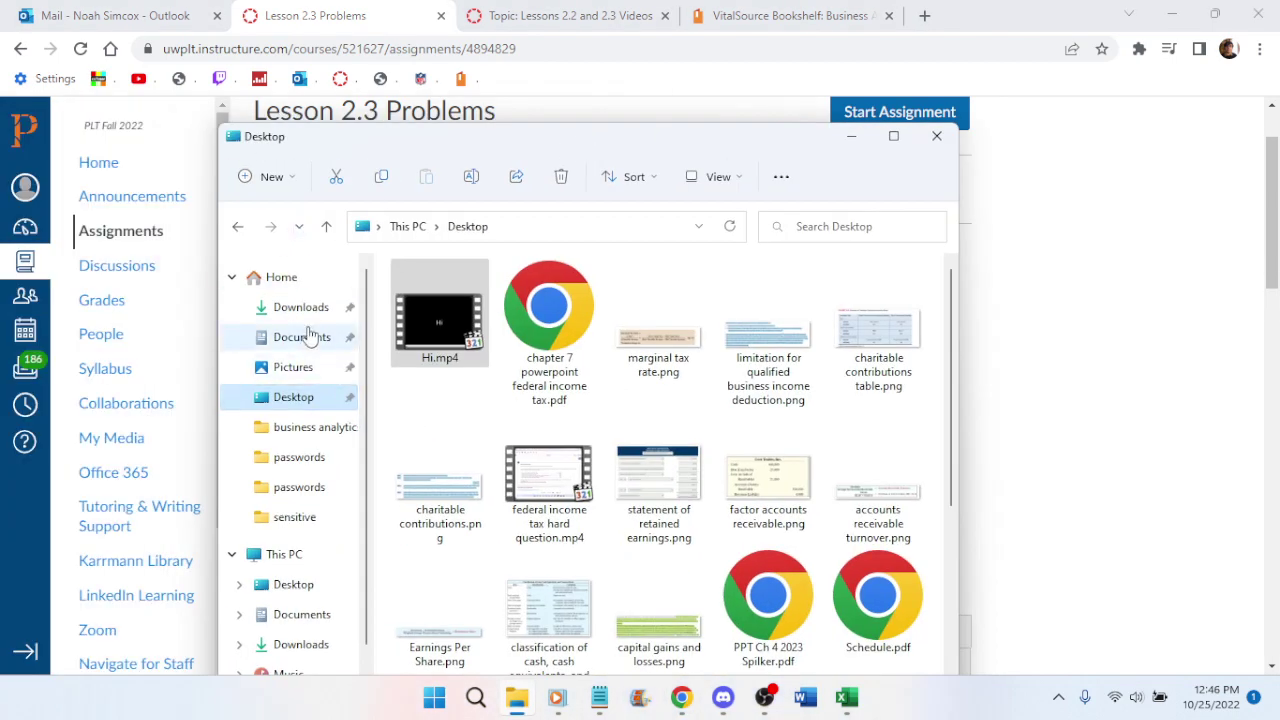
{"action": "left_click", "coordinate": [307, 290]}
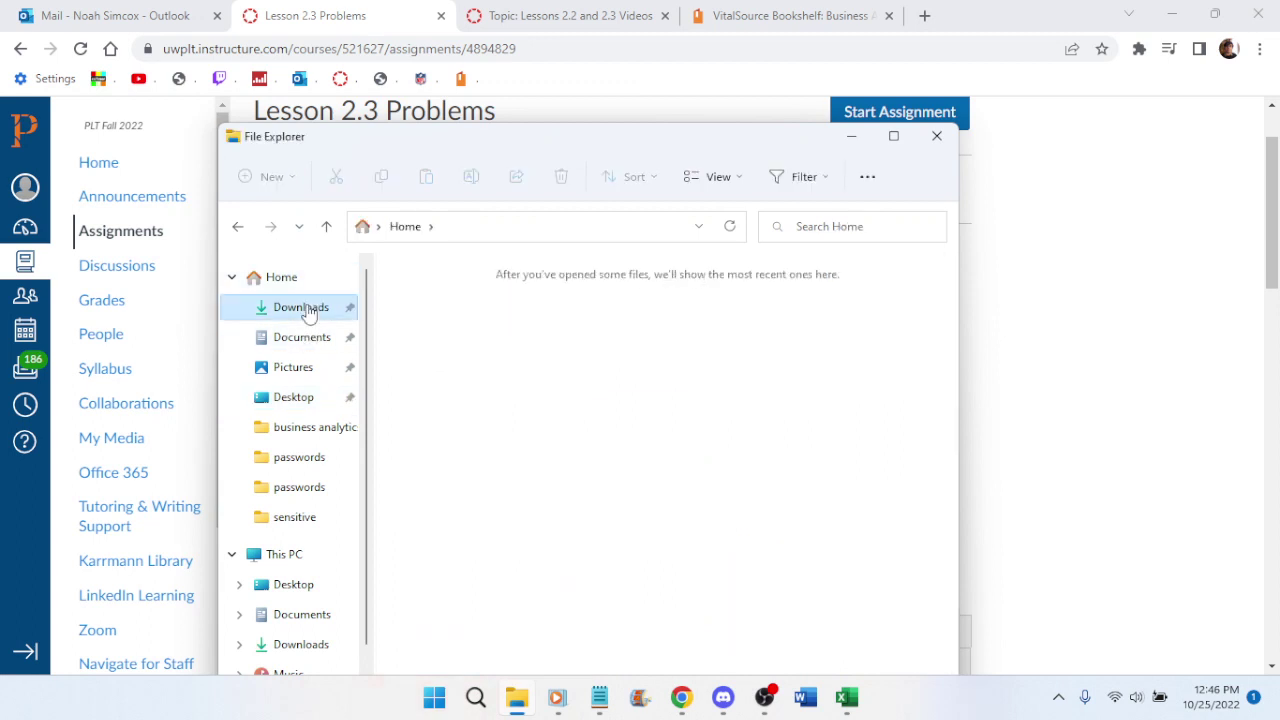
{"action": "left_click", "coordinate": [307, 309]}
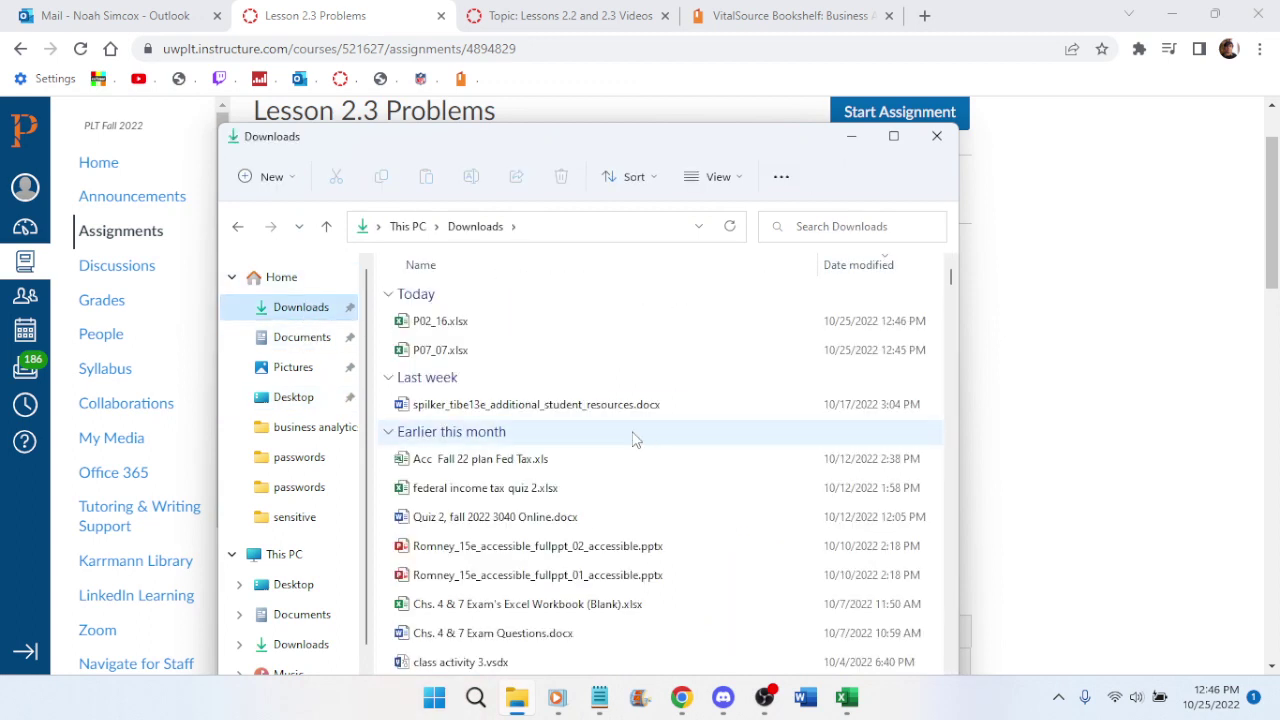
{"action": "left_click", "coordinate": [445, 327]}
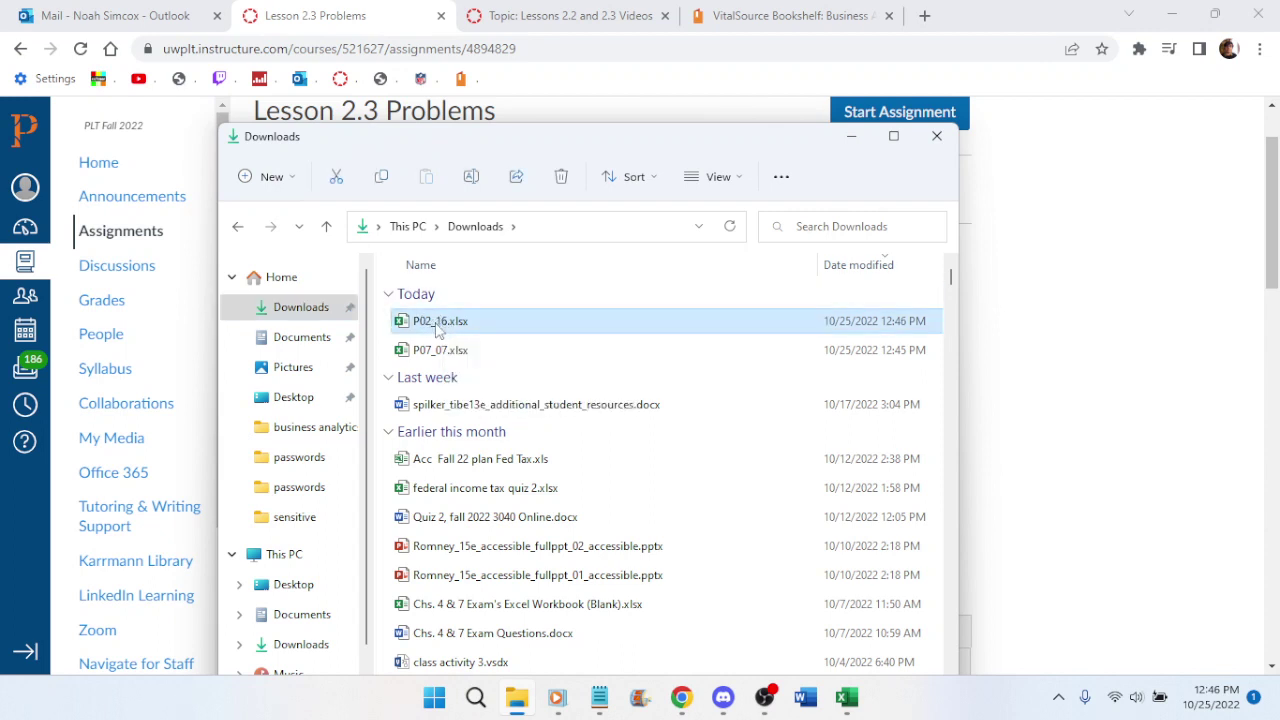
{"action": "left_click", "coordinate": [434, 329]}
{"action": "left_click", "coordinate": [432, 322]}
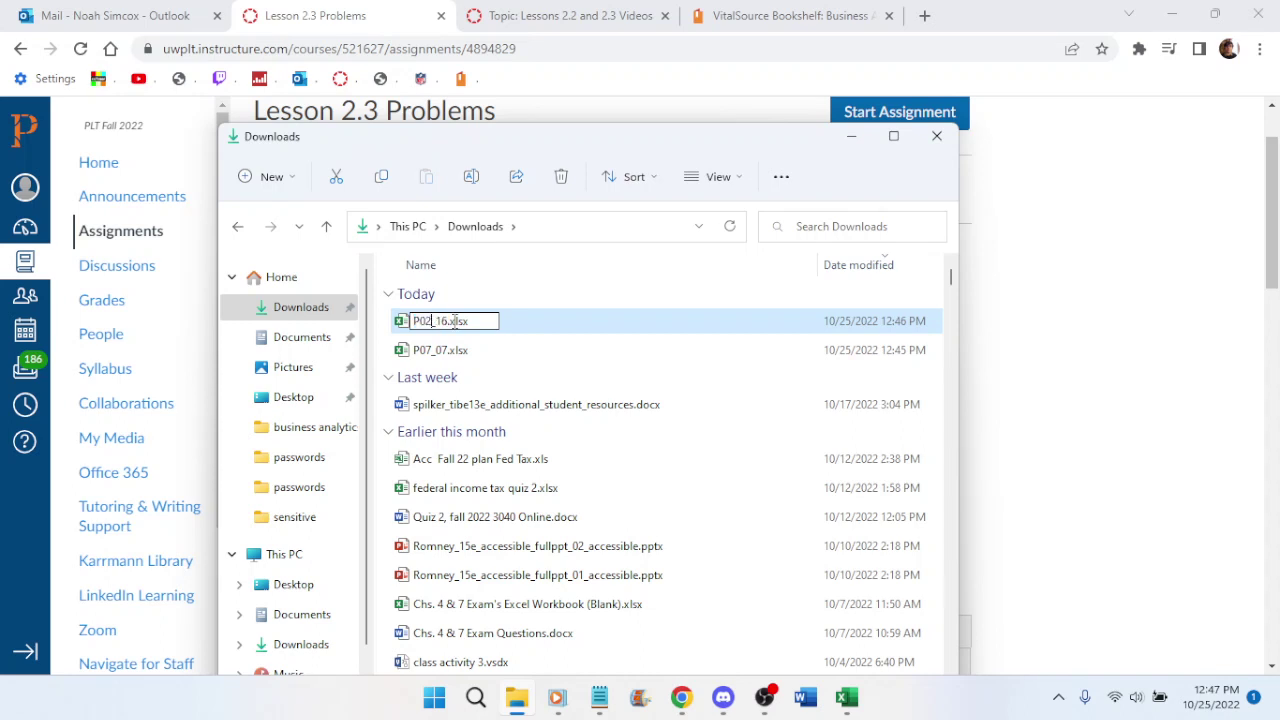
{"action": "key", "text": "BackSpace"}
{"action": "type", "text": "7"}
{"action": "left_click", "coordinate": [455, 321]}
{"action": "key", "text": "BackSpace"}
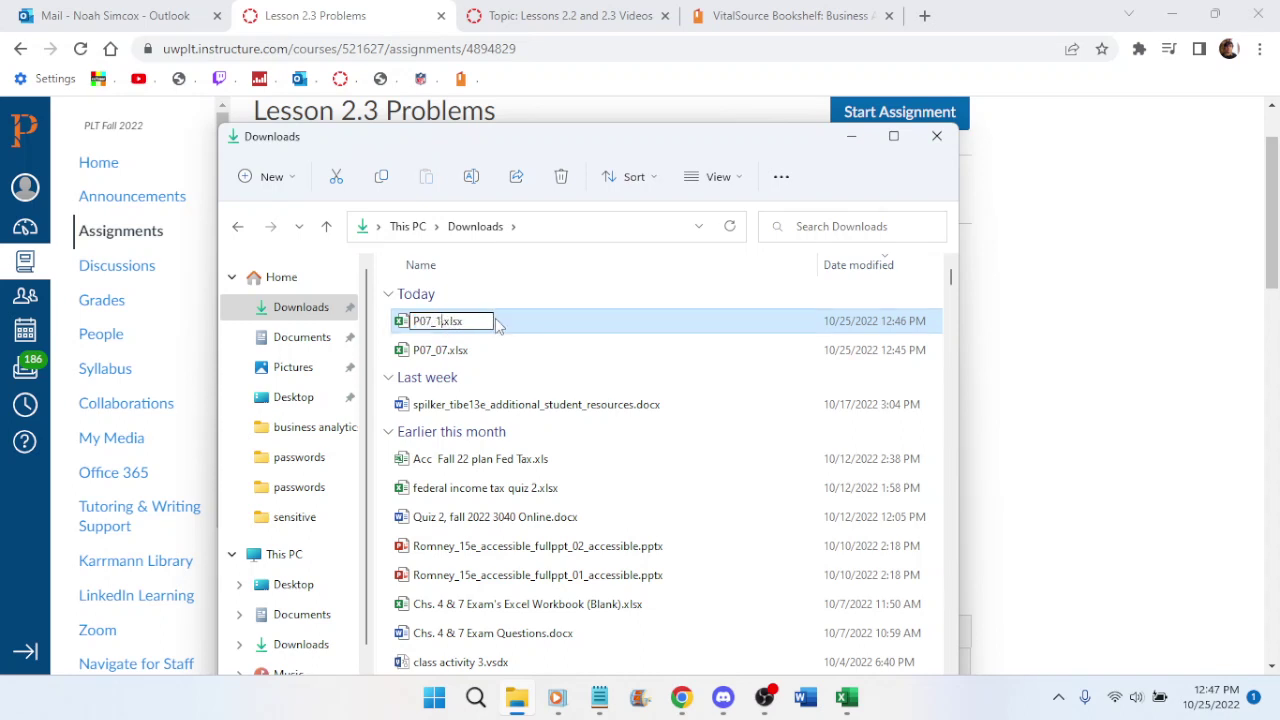
{"action": "key", "text": "BackSpace"}
{"action": "type", "text": "09"}
{"action": "key", "text": "Return"}
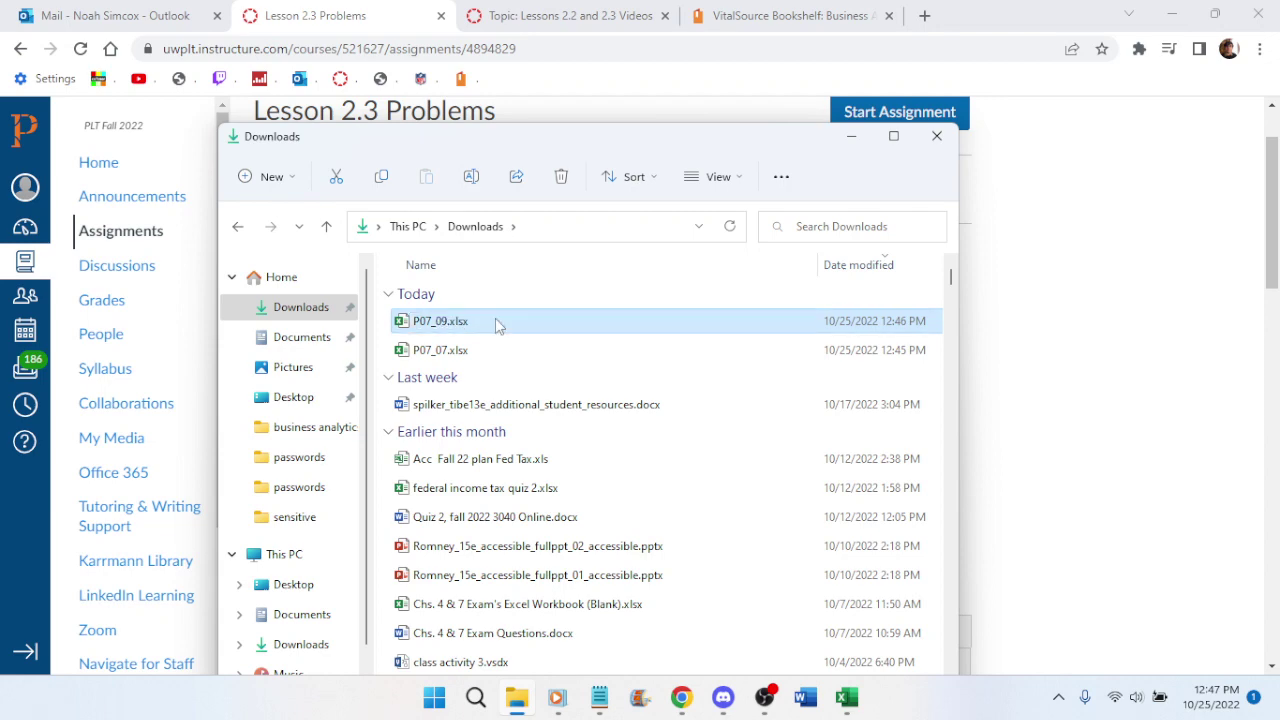
{"action": "double_click", "coordinate": [498, 326]}
Switch to the textbook in Chrome and read problem 9, parts a to c
{"action": "left_click", "coordinate": [345, 12]}
{"action": "left_click", "coordinate": [790, 15]}
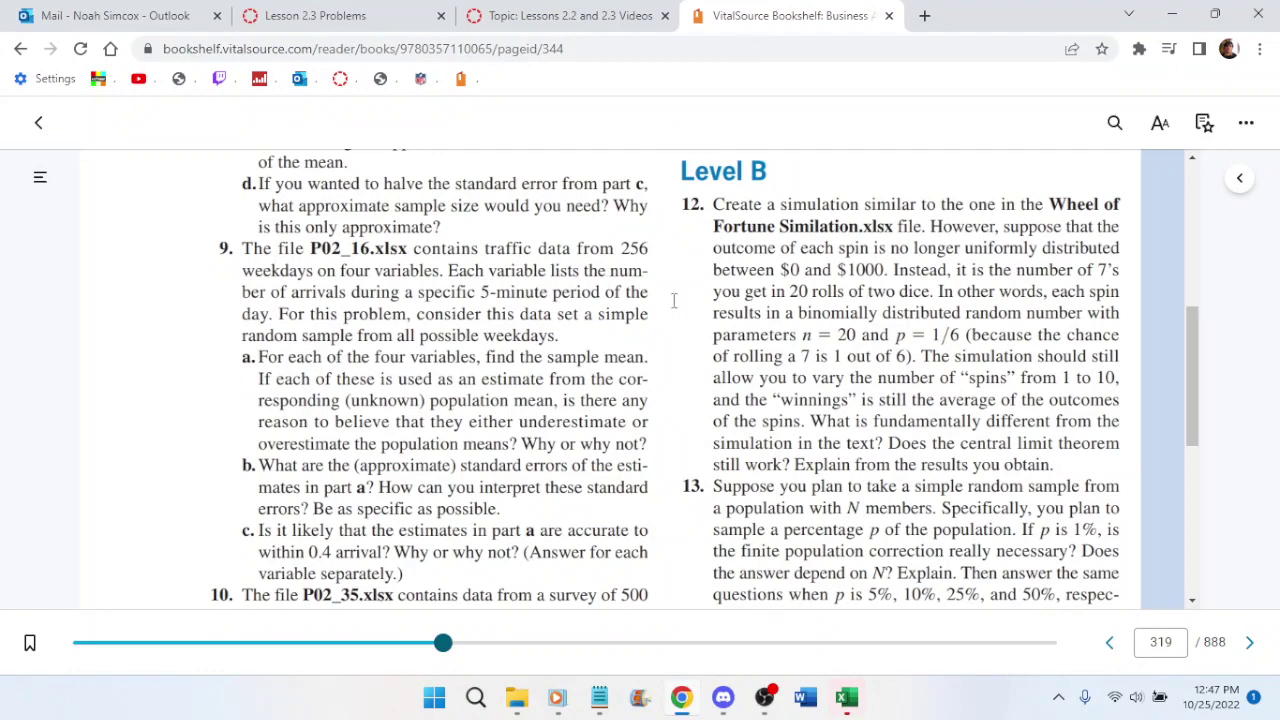
{"action": "scroll", "coordinate": [674, 300], "scroll_direction": "down", "scroll_amount": 1}
{"action": "scroll", "coordinate": [749, 320], "scroll_direction": "up", "scroll_amount": 1}
{"action": "scroll", "coordinate": [560, 352], "scroll_direction": "down", "scroll_amount": 2}
{"action": "scroll", "coordinate": [523, 353], "scroll_direction": "up", "scroll_amount": 2}
{"action": "scroll", "coordinate": [585, 381], "scroll_direction": "down", "scroll_amount": 1}
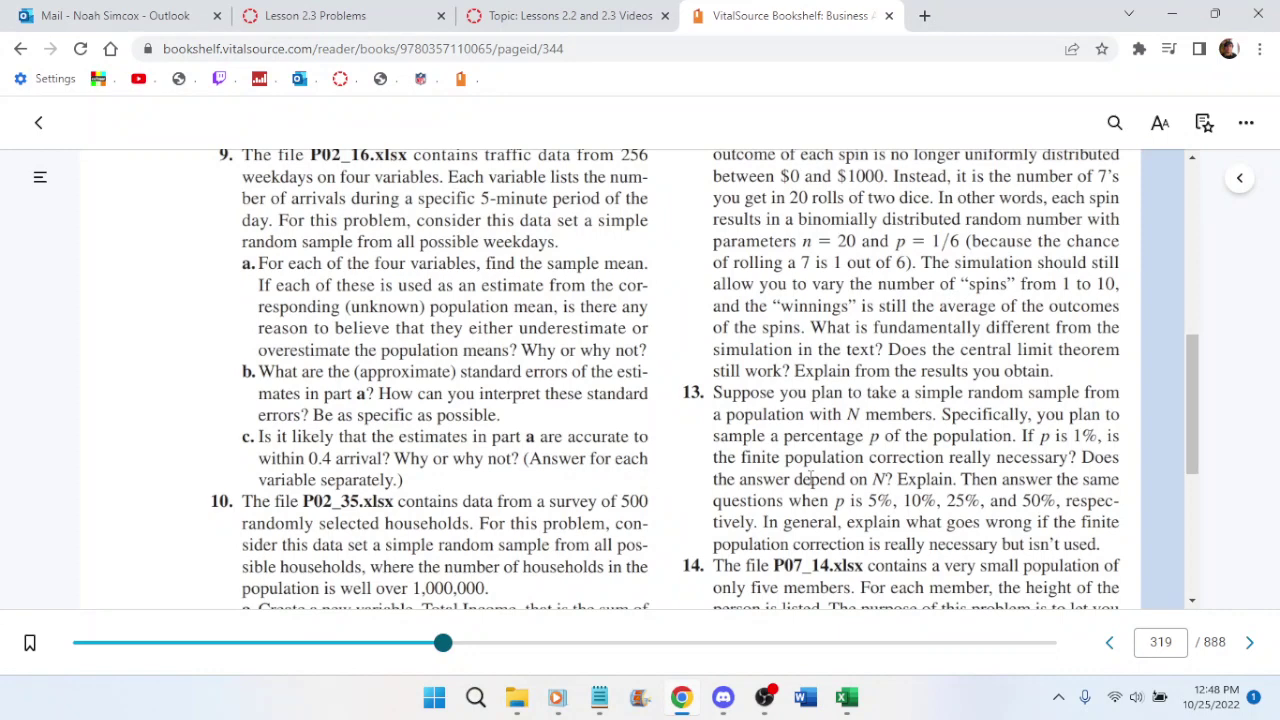
Switch to P07_09.xlsx in Excel, enable editing, and save the workbook
{"action": "left_click", "coordinate": [850, 697]}
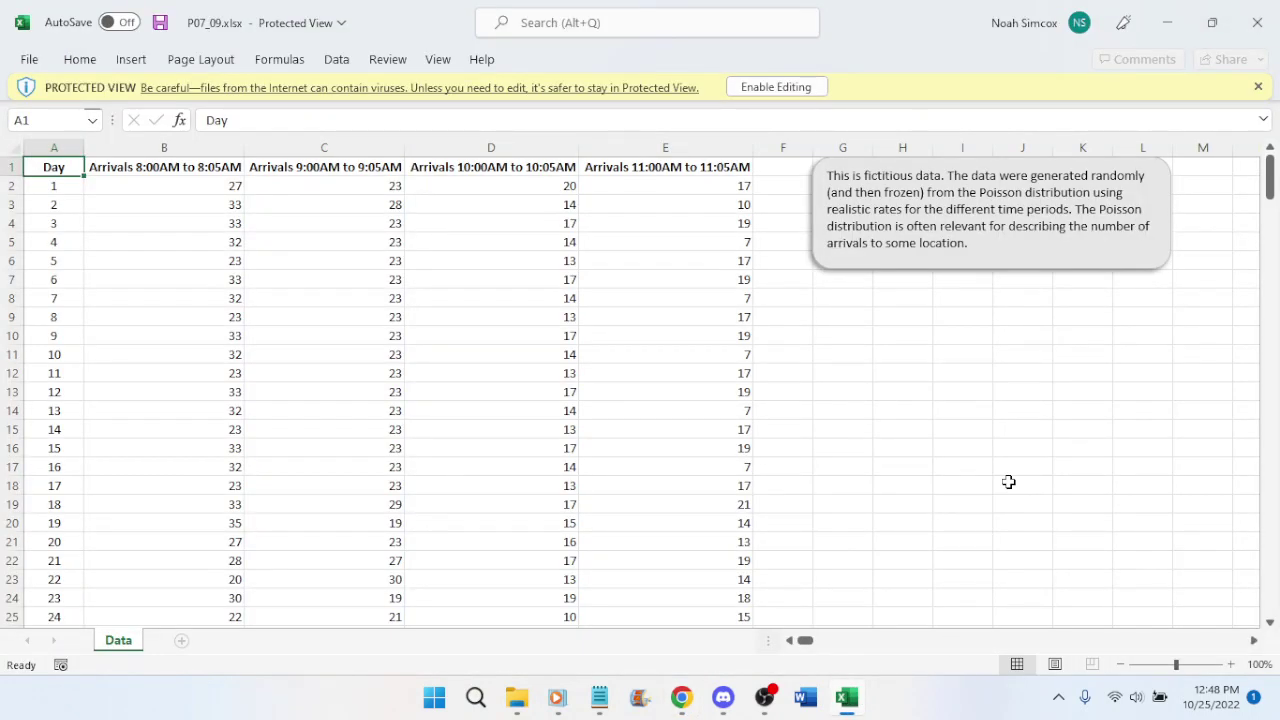
{"action": "key", "text": "ctrl+s"}
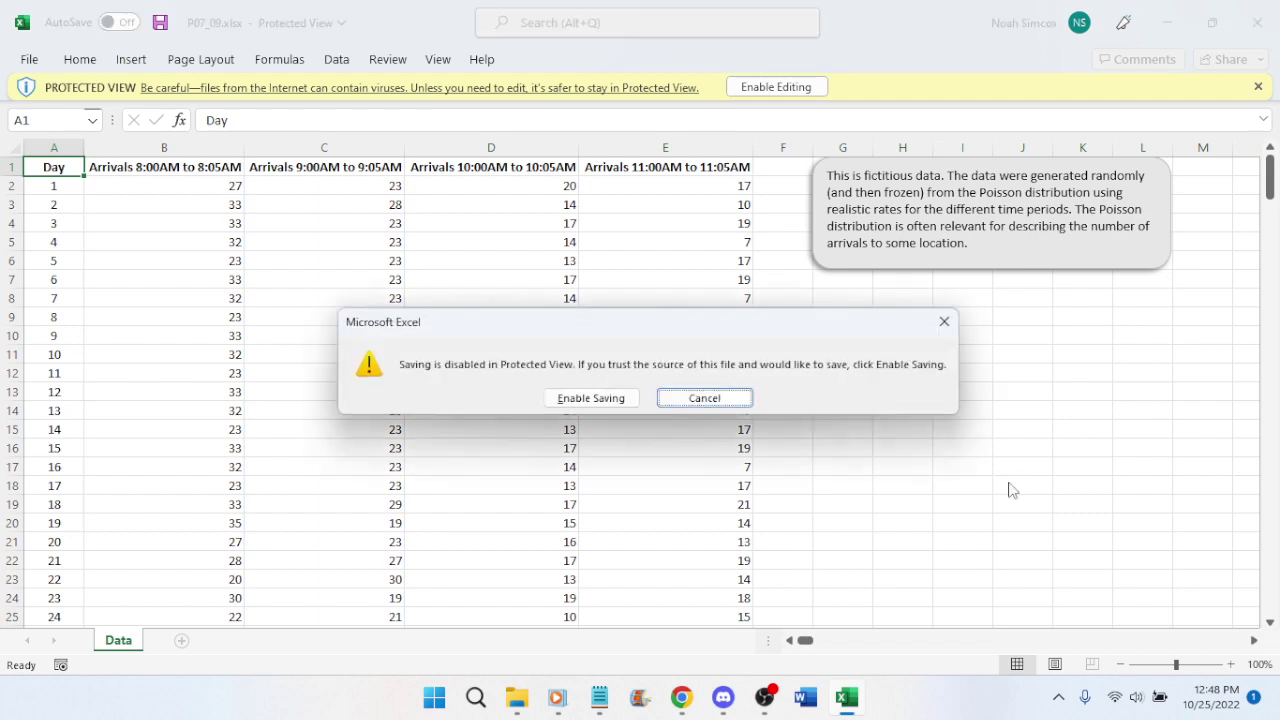
{"action": "left_click", "coordinate": [705, 398]}
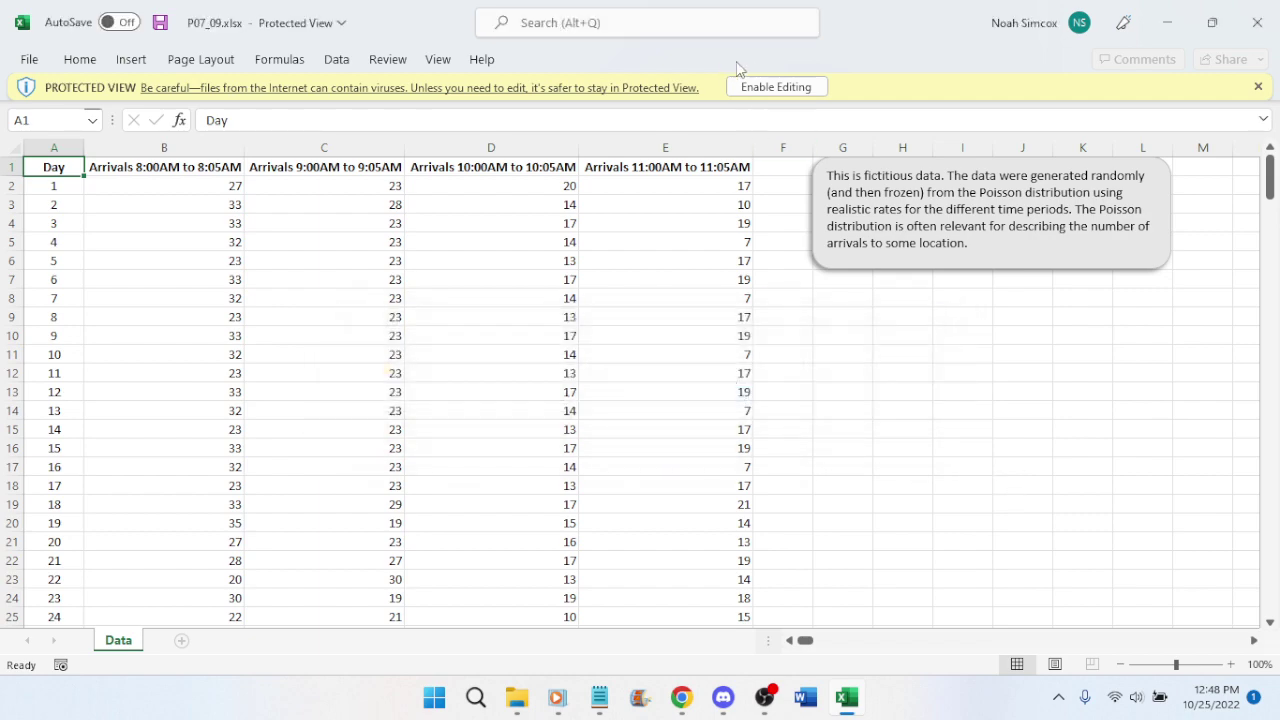
{"action": "left_click", "coordinate": [776, 87]}
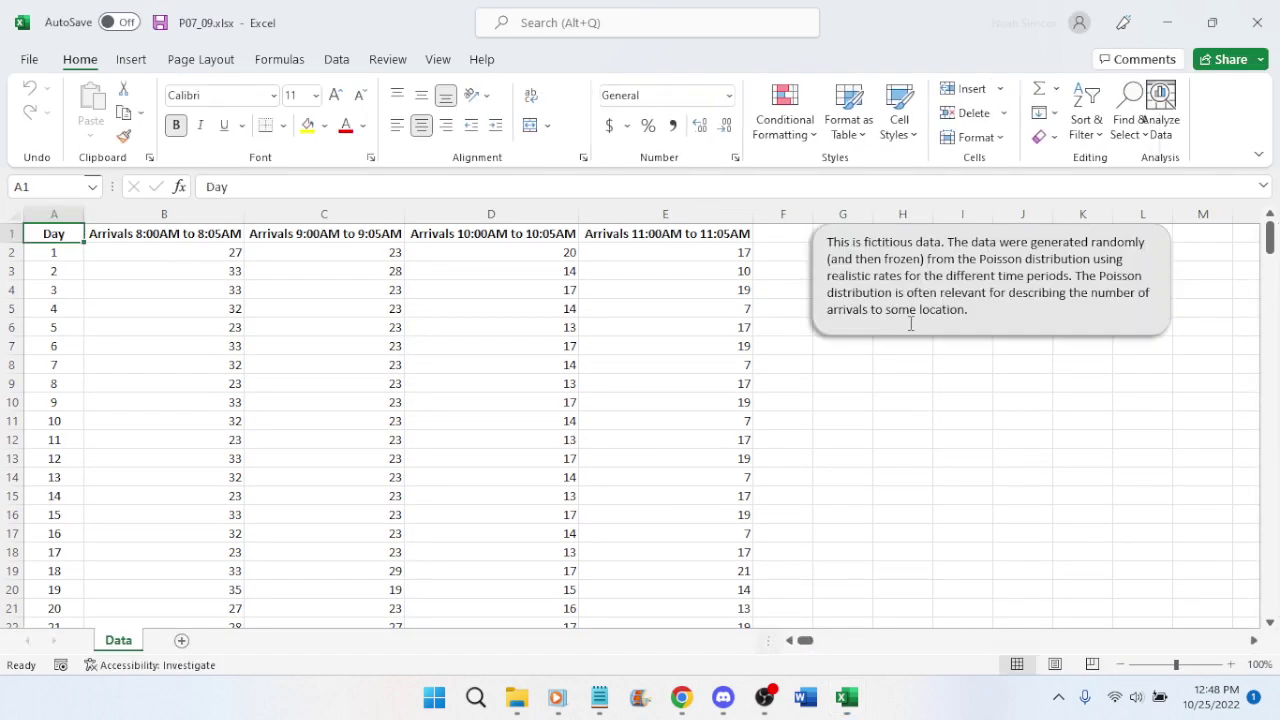
{"action": "key", "text": "ctrl+s"}
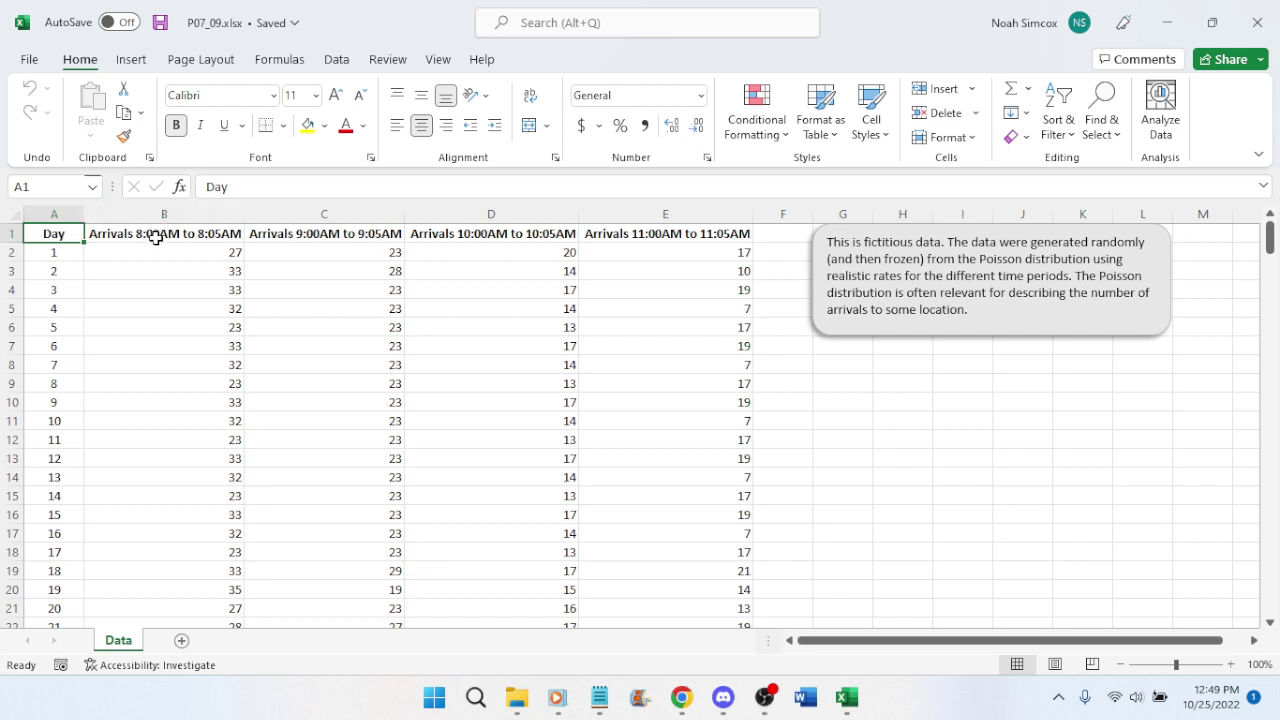
Copy the four arrivals headers in B1:E1 of the Data sheet and add a new sheet named "Answers"
{"action": "left_click_drag", "start_coordinate": [159, 238], "coordinate": [689, 237]}
{"action": "key", "text": "ctrl+c"}
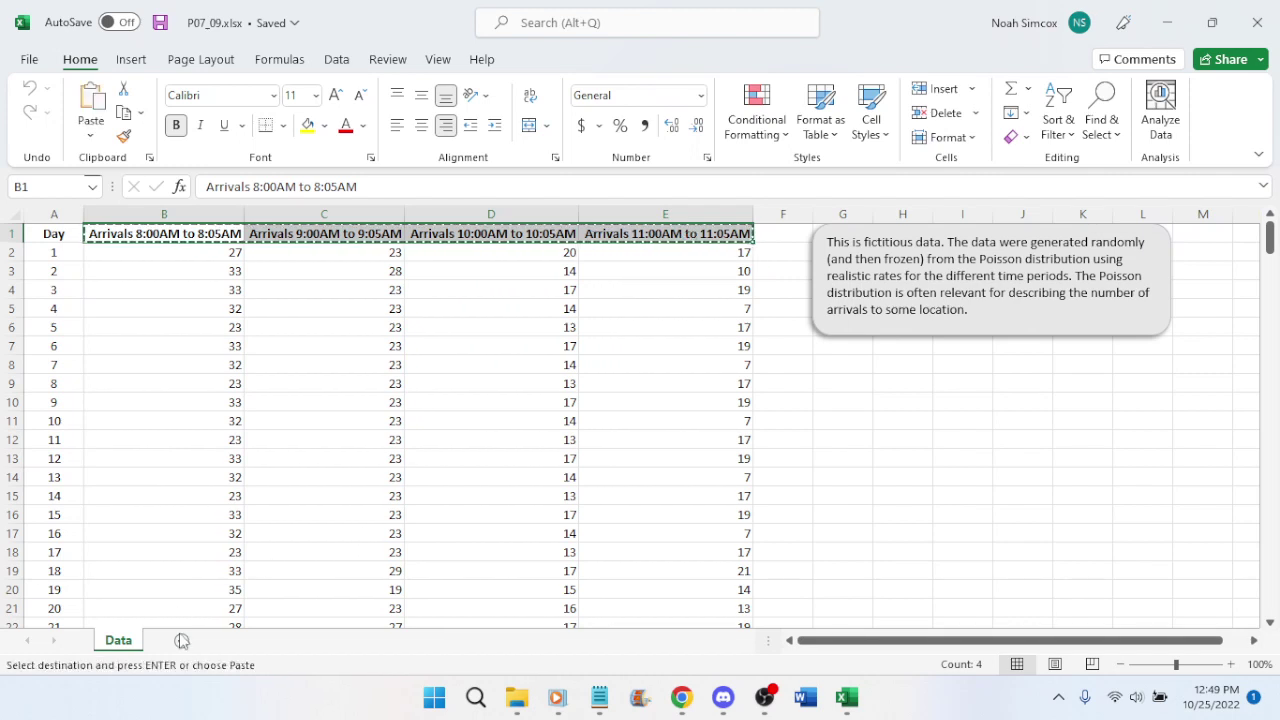
{"action": "left_click", "coordinate": [181, 640]}
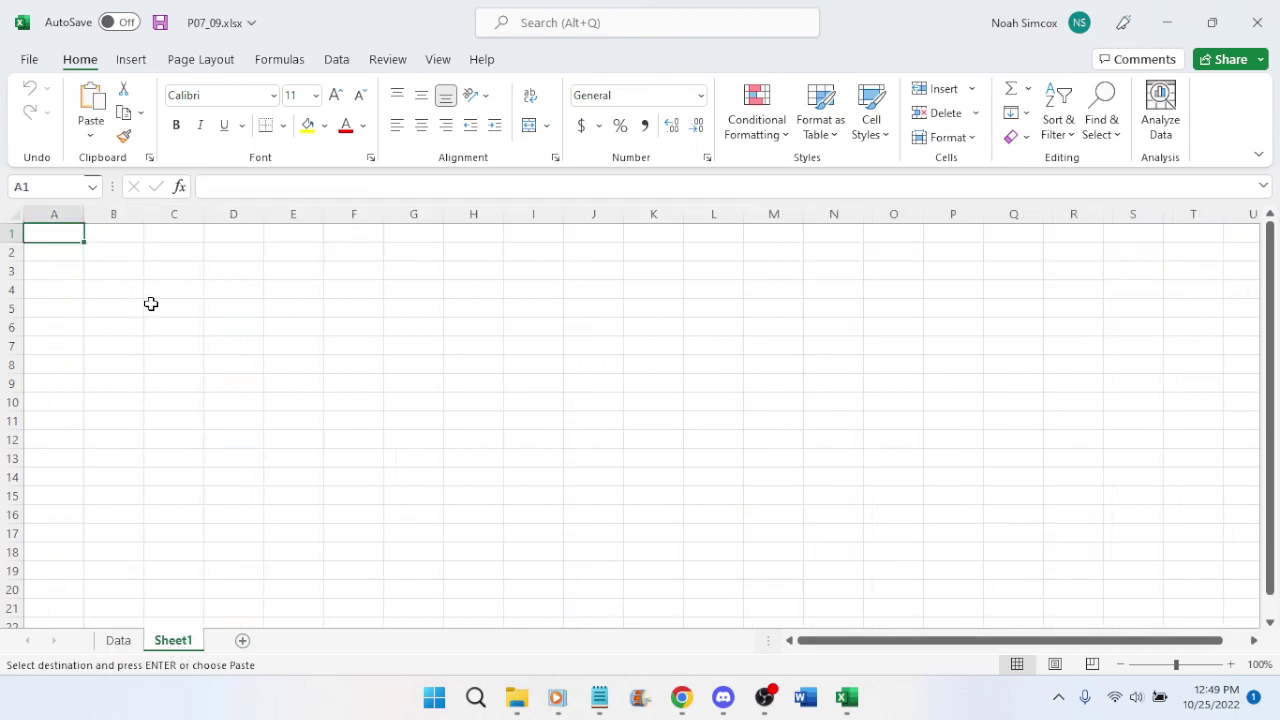
{"action": "double_click", "coordinate": [172, 640]}
{"action": "type", "text": "Answers"}
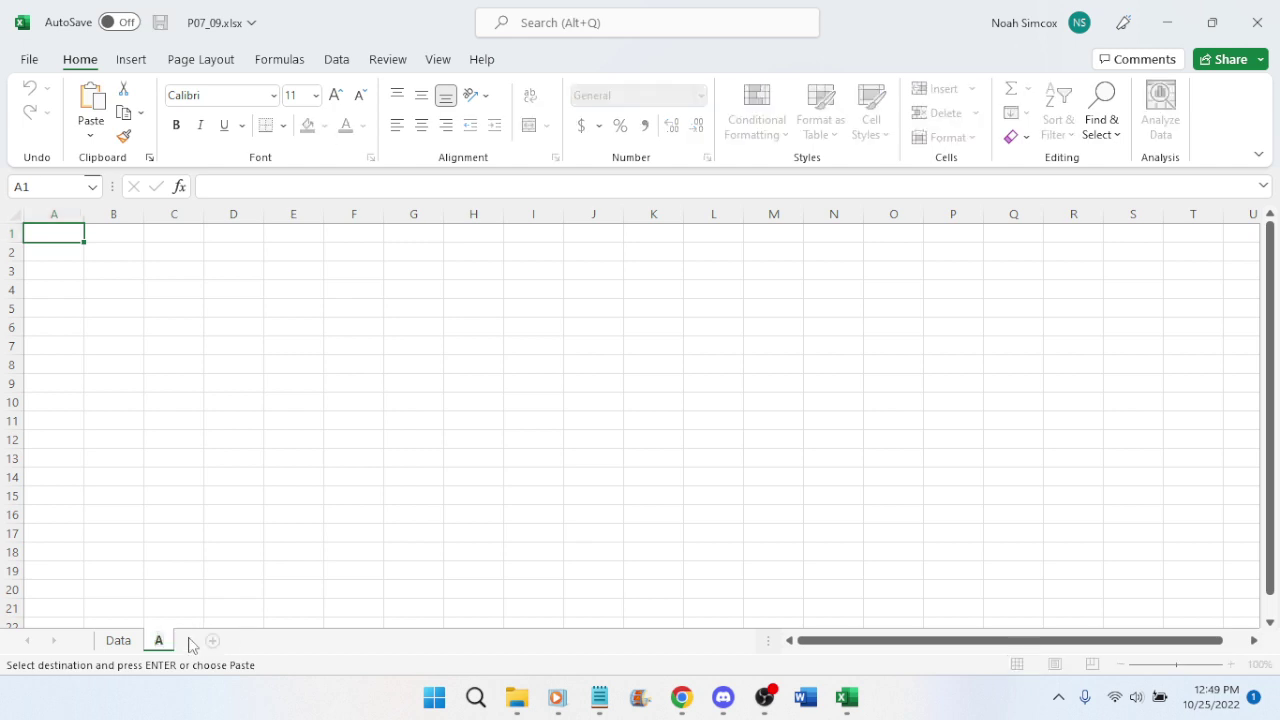
{"action": "key", "text": "Return"}
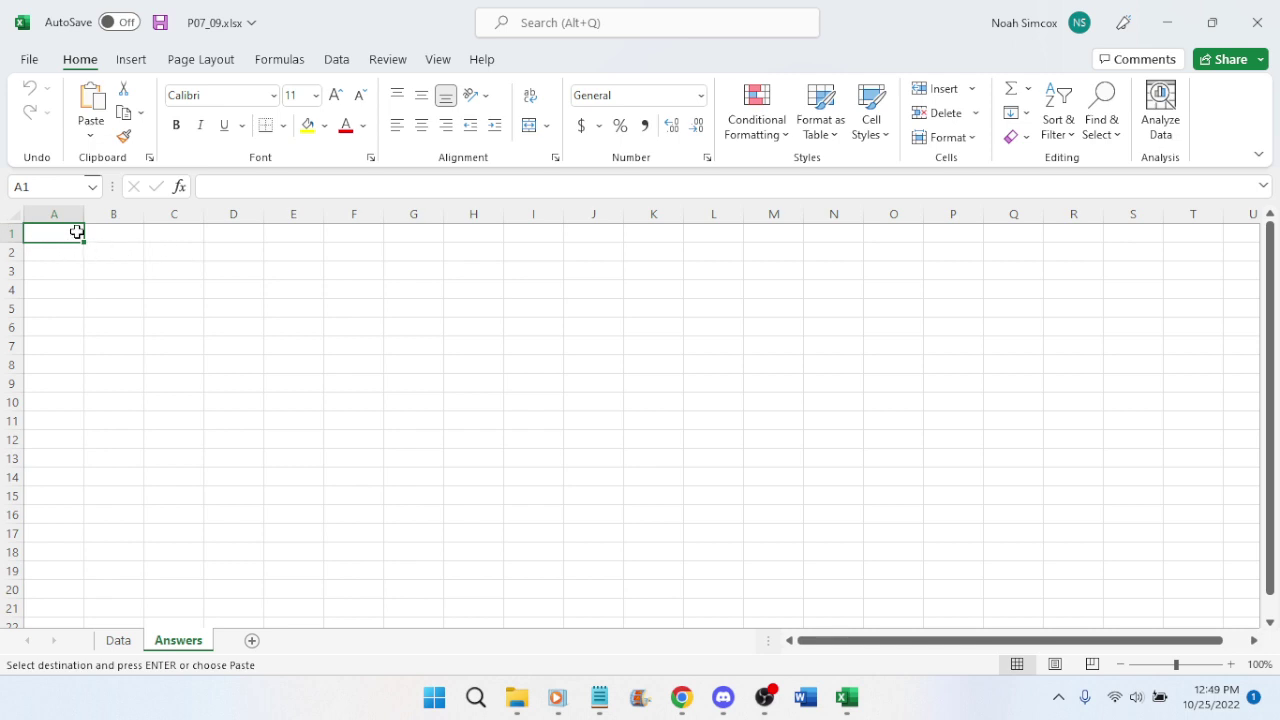
Paste the copied arrivals headers into A1:D1 of the Answers sheet, keeping the source column widths
{"action": "key", "text": "ctrl+v"}
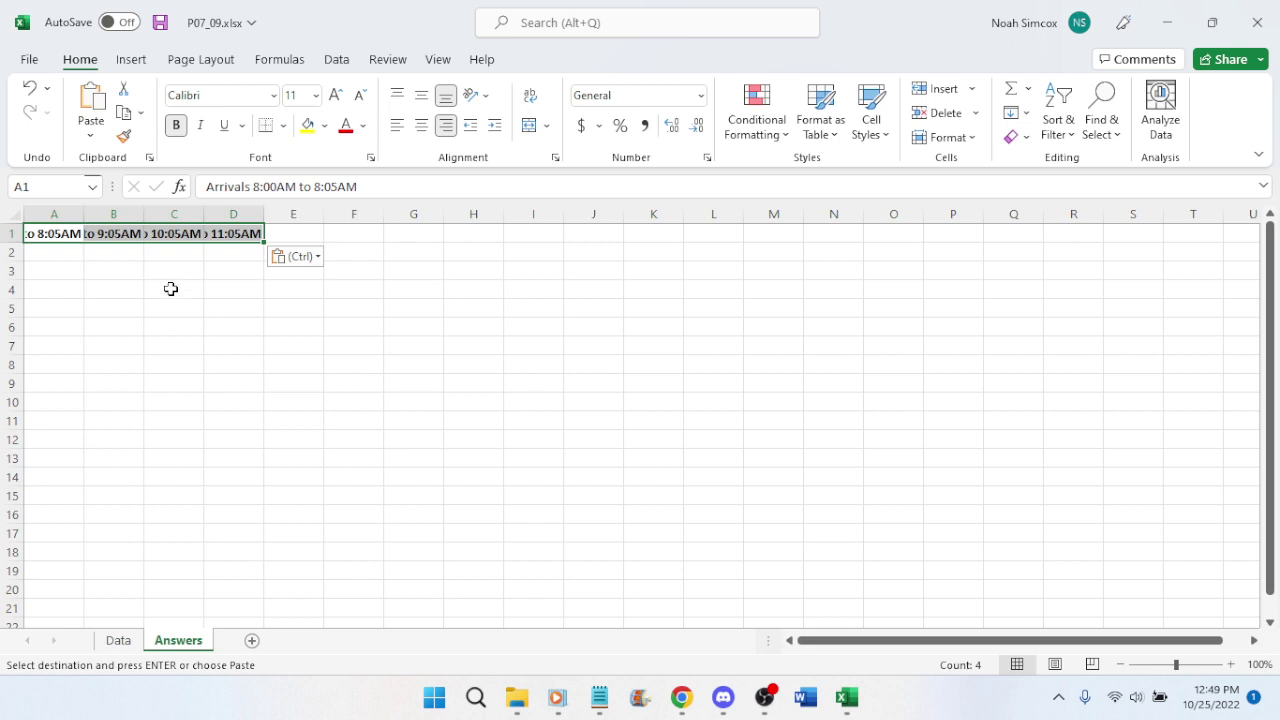
{"action": "key", "text": "ctrl+z"}
{"action": "left_click", "coordinate": [49, 236]}
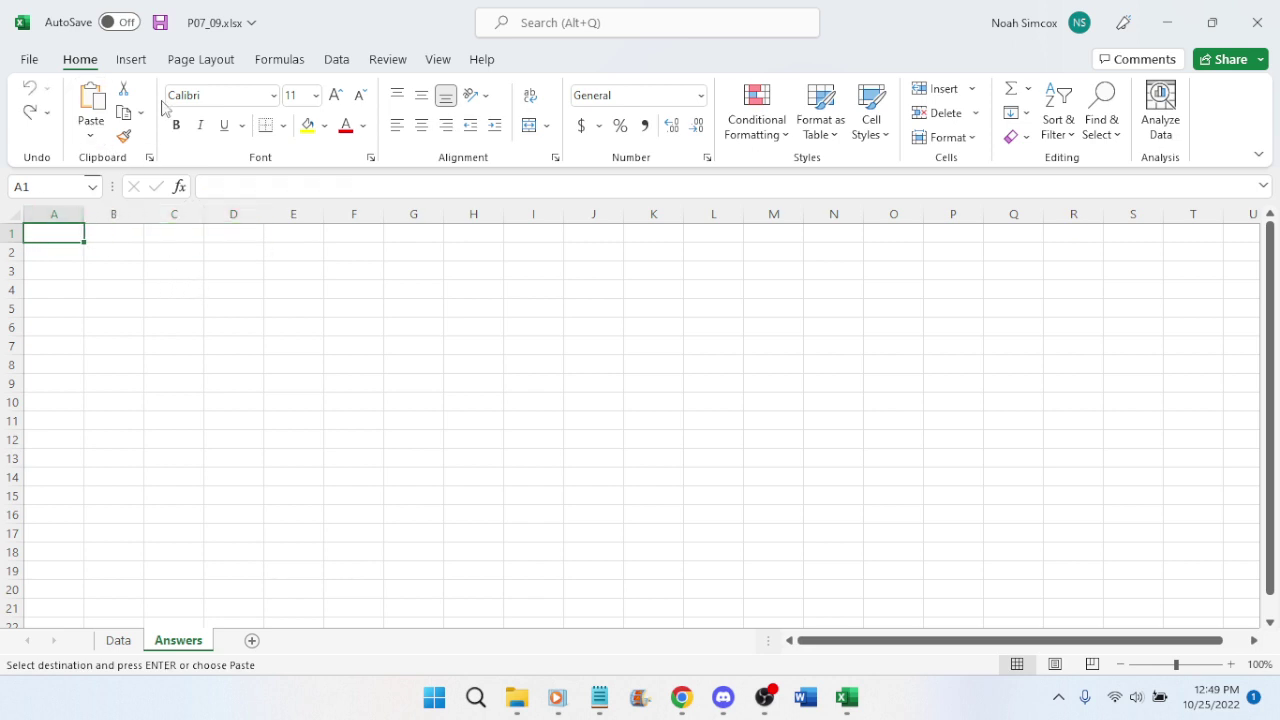
{"action": "left_click", "coordinate": [101, 133]}
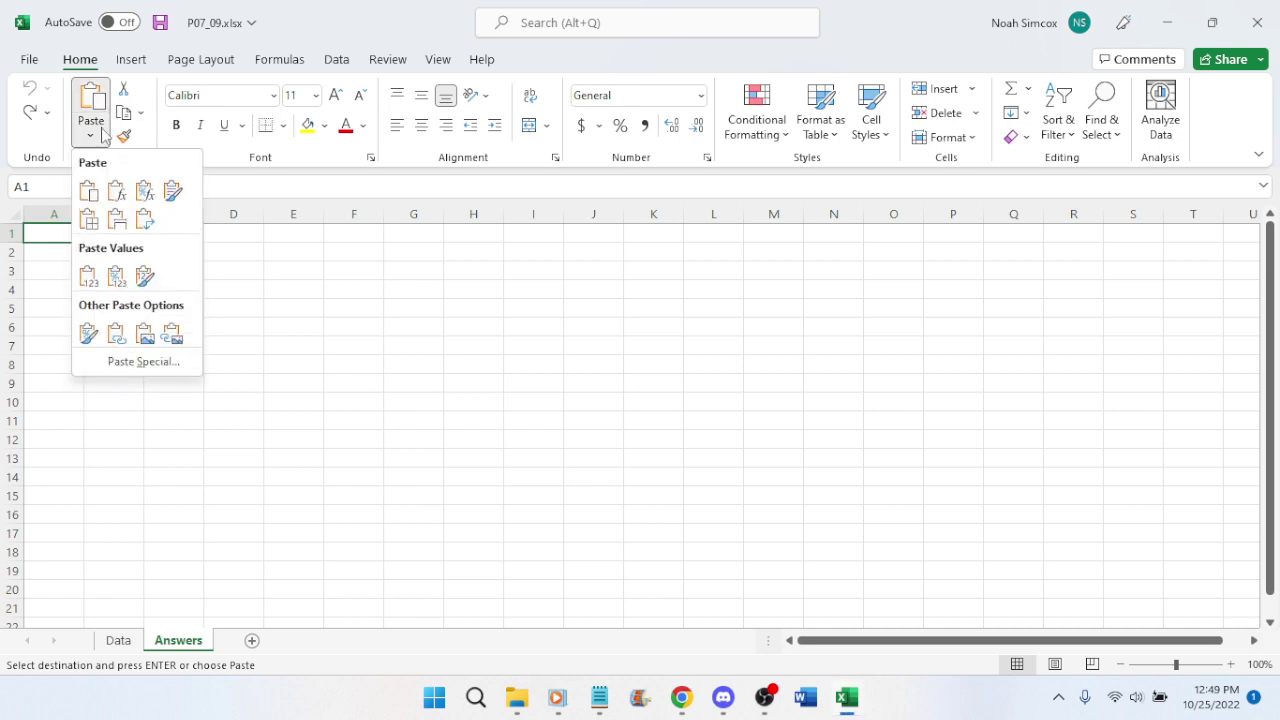
{"action": "left_click", "coordinate": [113, 218]}
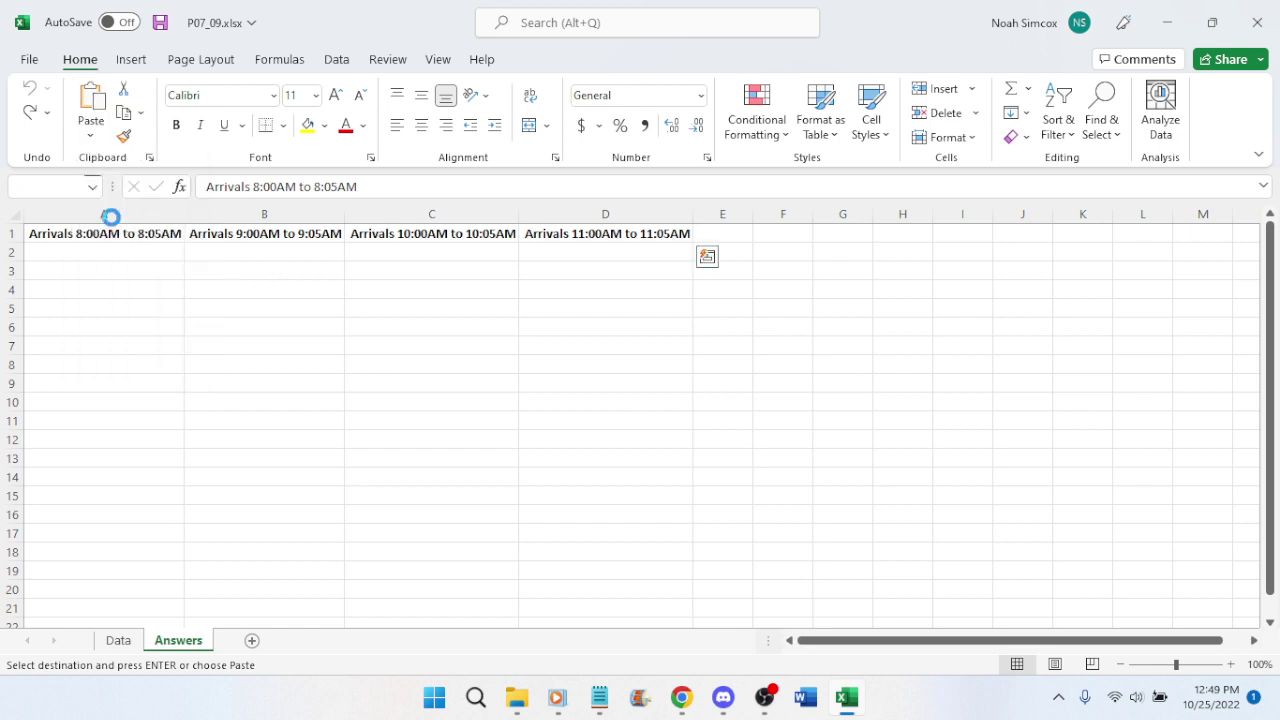
Move the four arrivals headers one column over to B1:E1, widen column E to fit its header, and save the workbook
{"action": "left_click", "coordinate": [308, 306]}
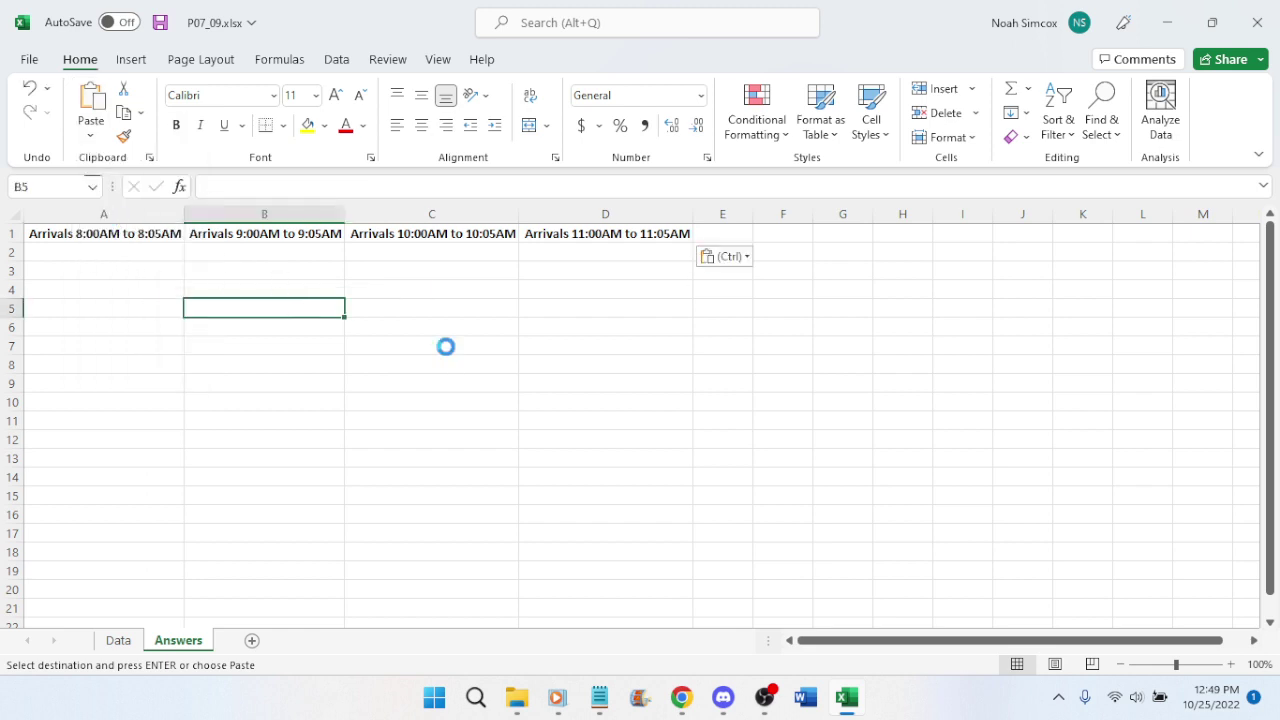
{"action": "left_click_drag", "start_coordinate": [131, 236], "coordinate": [685, 237]}
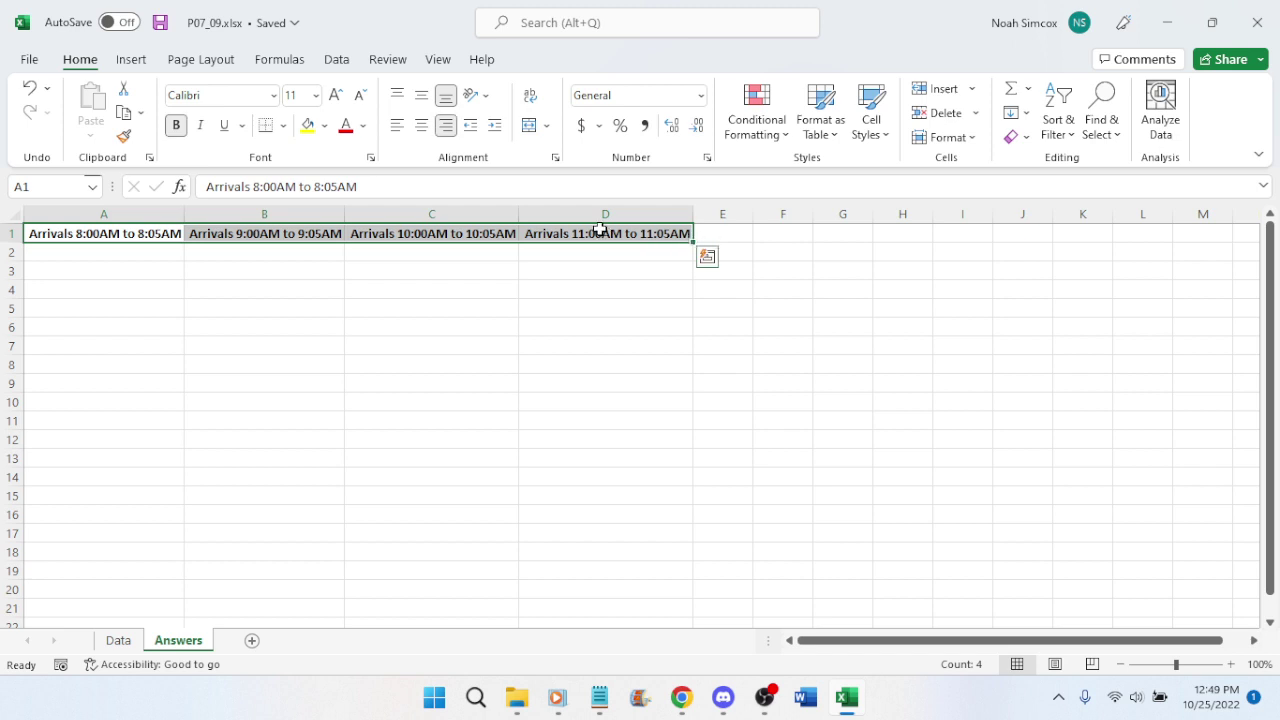
{"action": "left_click_drag", "start_coordinate": [172, 225], "coordinate": [264, 232]}
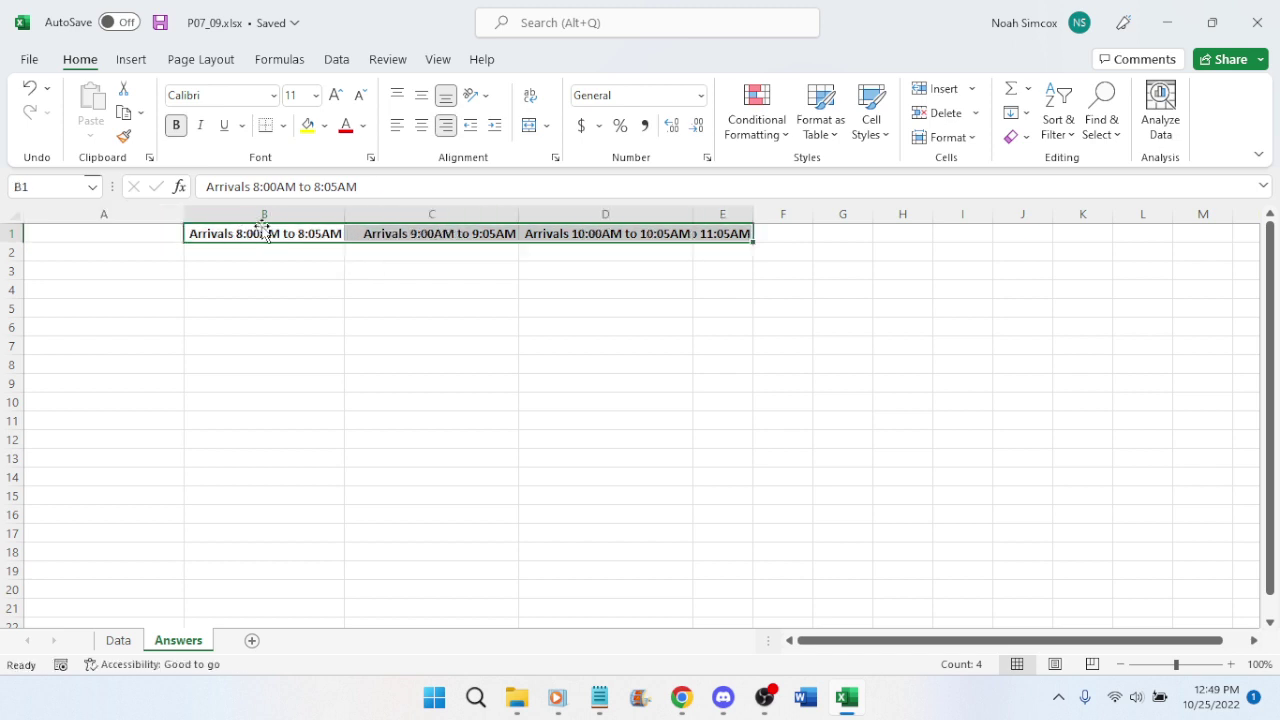
{"action": "left_click", "coordinate": [346, 290]}
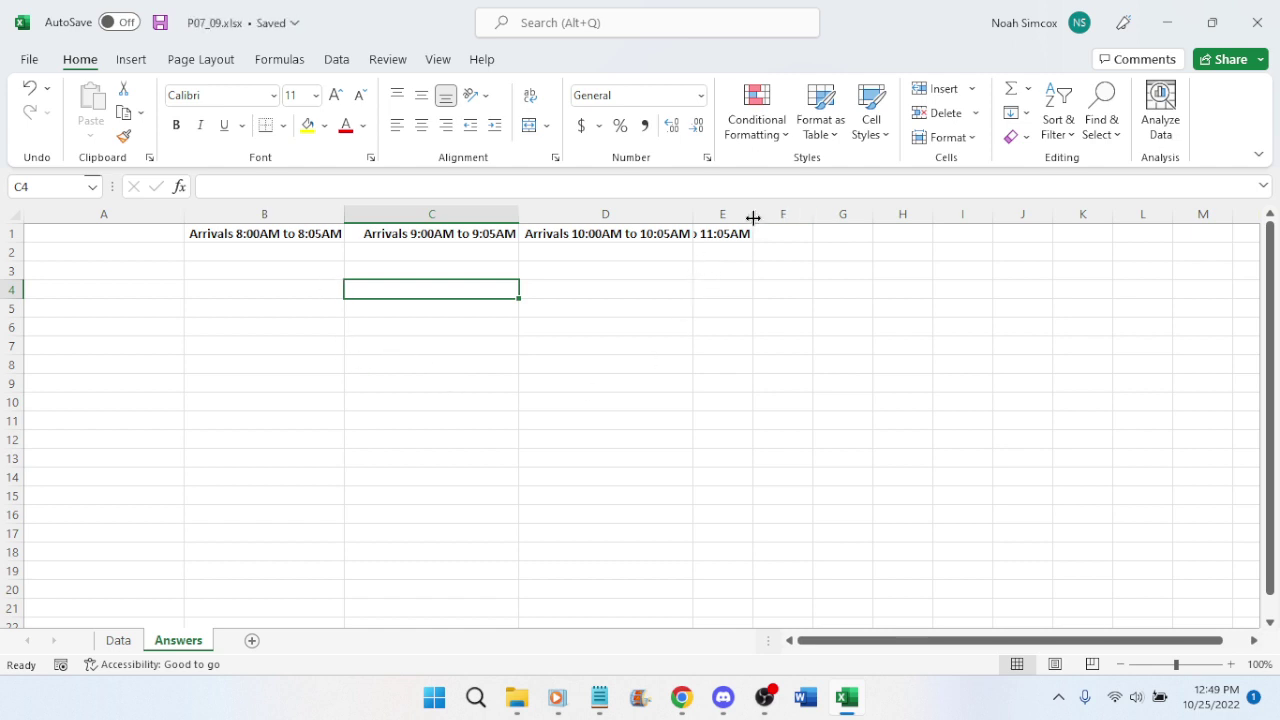
{"action": "left_click_drag", "start_coordinate": [753, 217], "coordinate": [869, 218]}
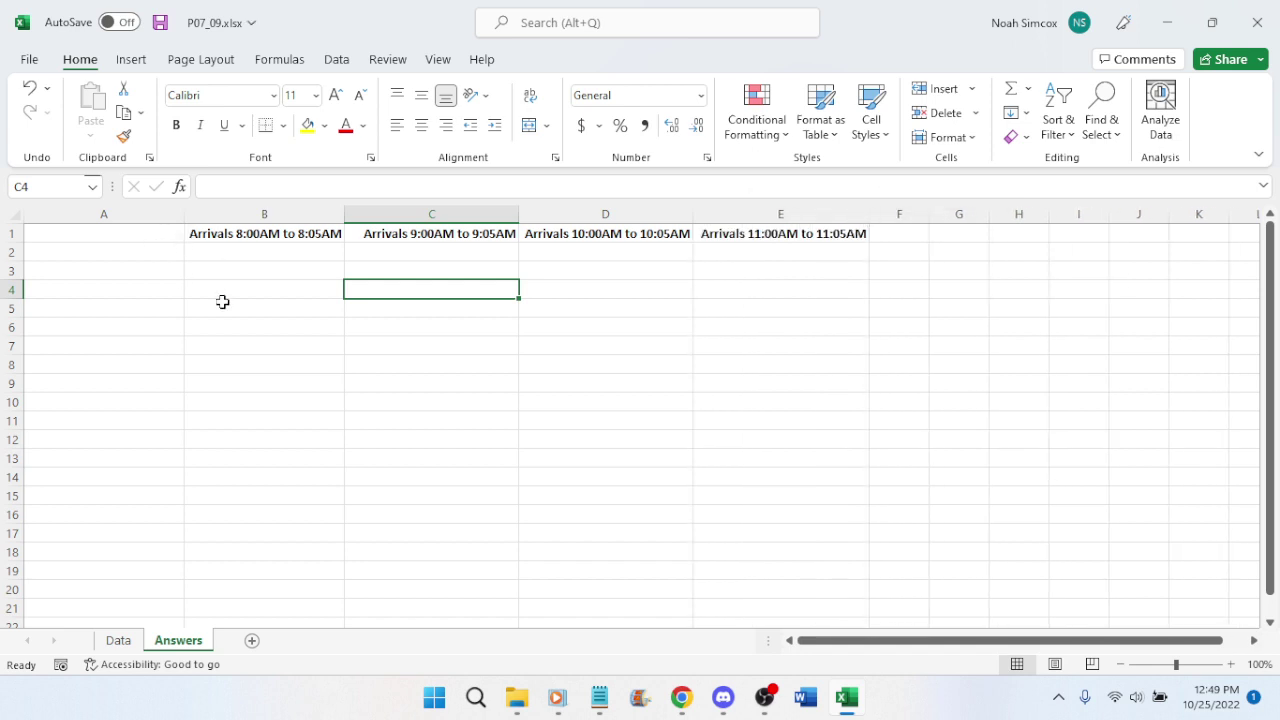
{"action": "key", "text": "ctrl+s"}
Reread problem 9 in the Chrome textbook, and enter "Sample Mean" in A2 of the Answers sheet in Excel, saving the workbook
{"action": "left_click", "coordinate": [681, 697]}
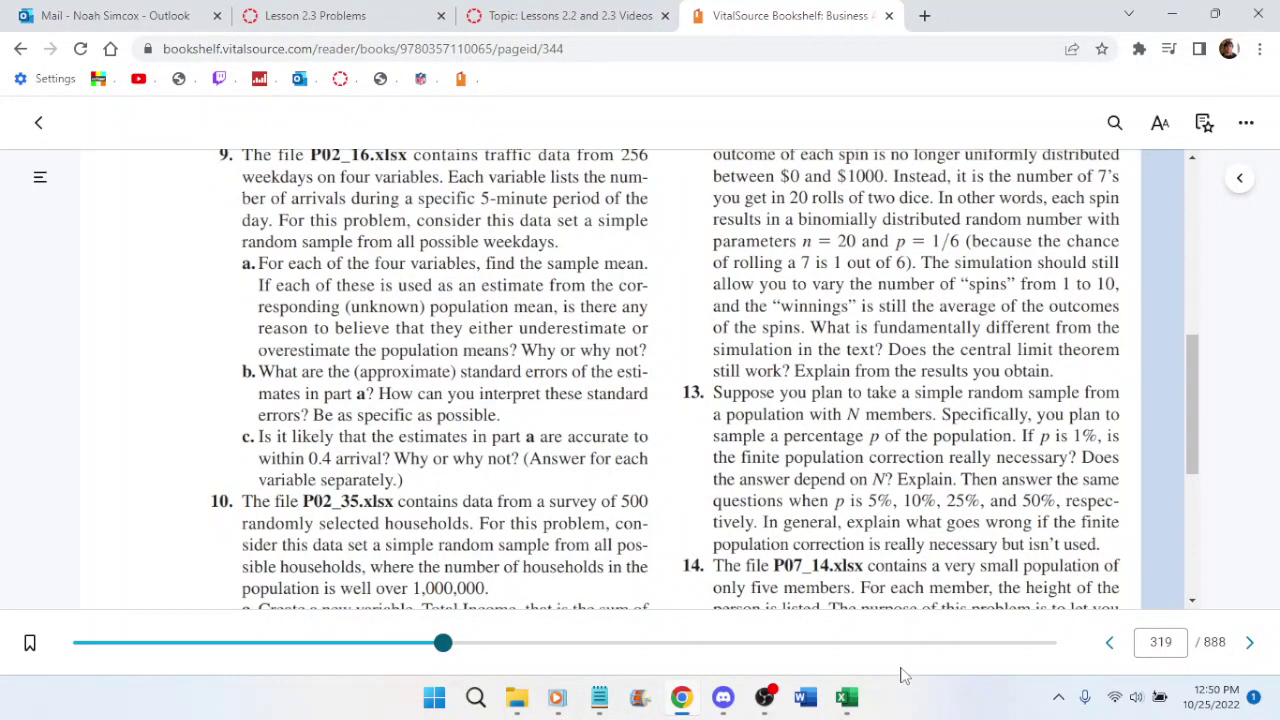
{"action": "mouse_move", "coordinate": [858, 708]}
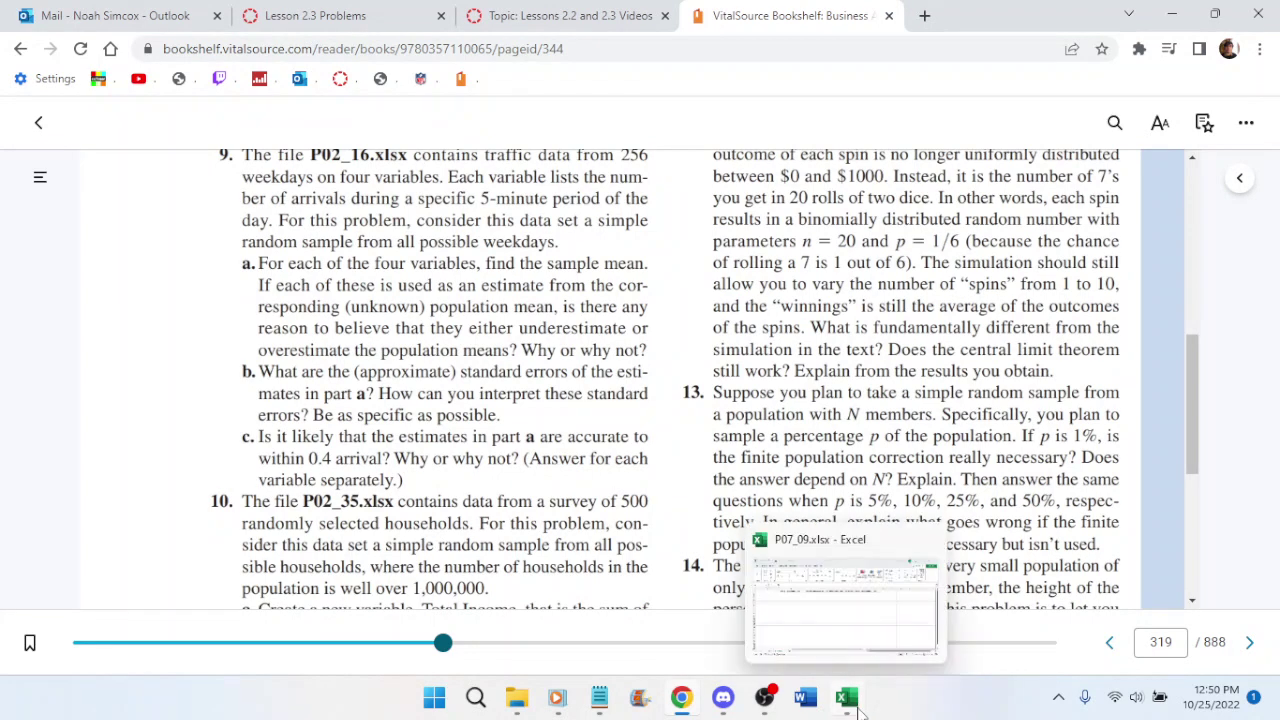
{"action": "left_click", "coordinate": [858, 705]}
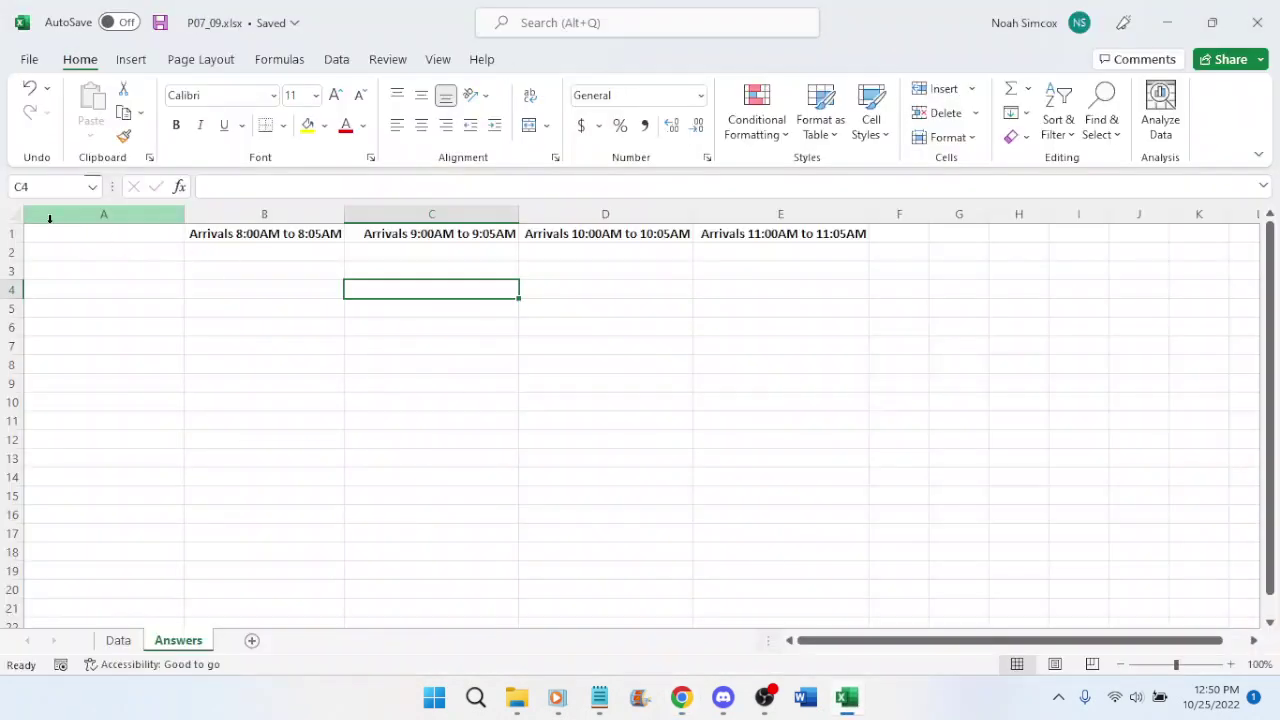
{"action": "left_click", "coordinate": [89, 251]}
{"action": "type", "text": "Sample "}
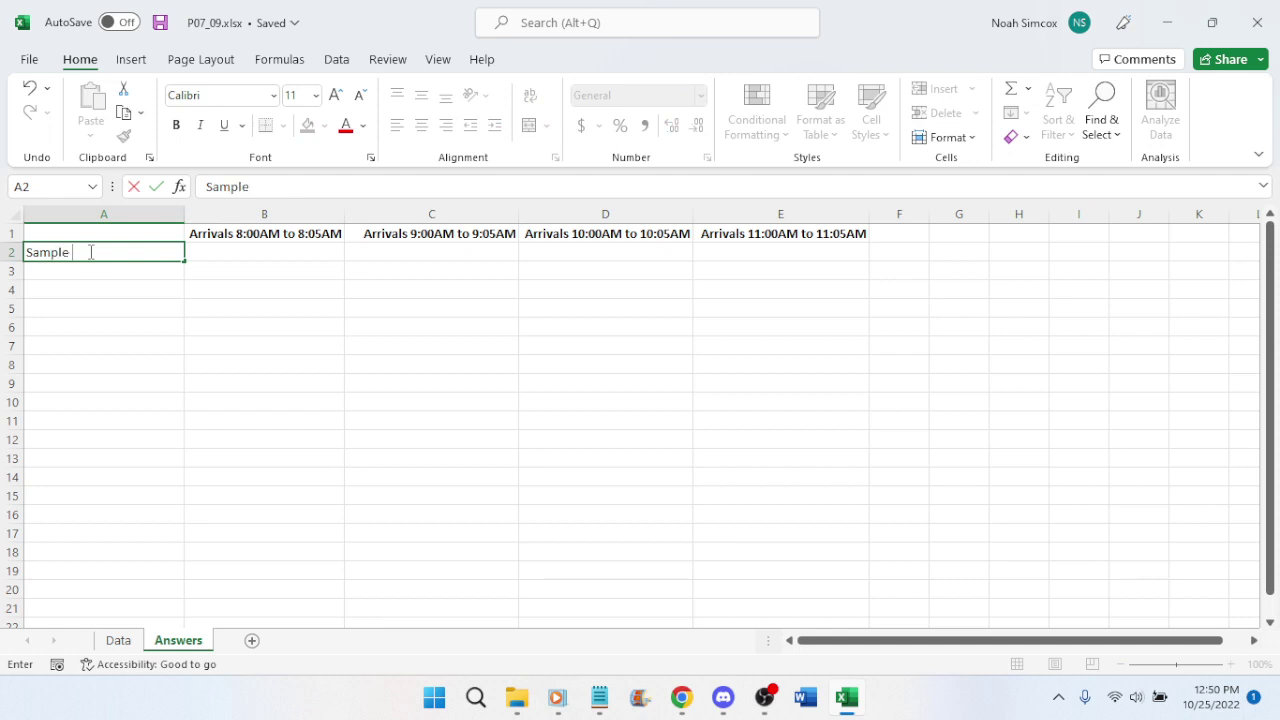
{"action": "type", "text": "Mean"}
{"action": "key", "text": "Return"}
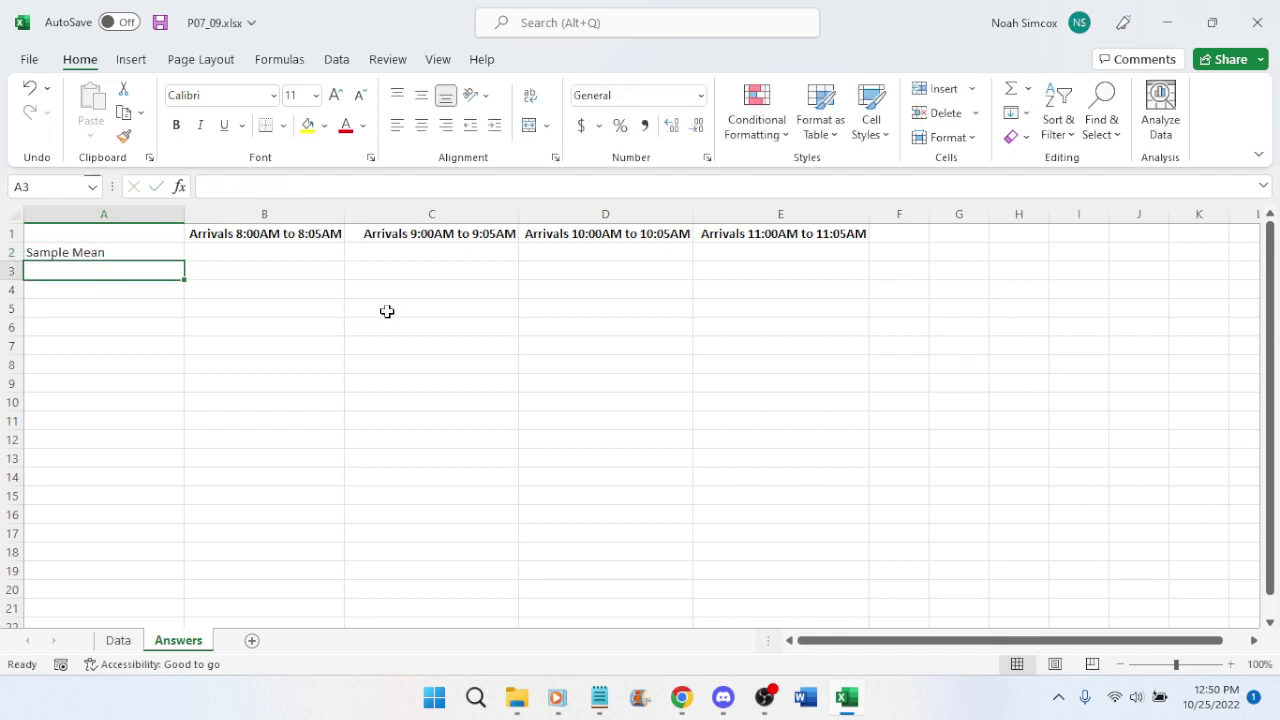
{"action": "key", "text": "ctrl+s"}
{"action": "left_click", "coordinate": [232, 260]}
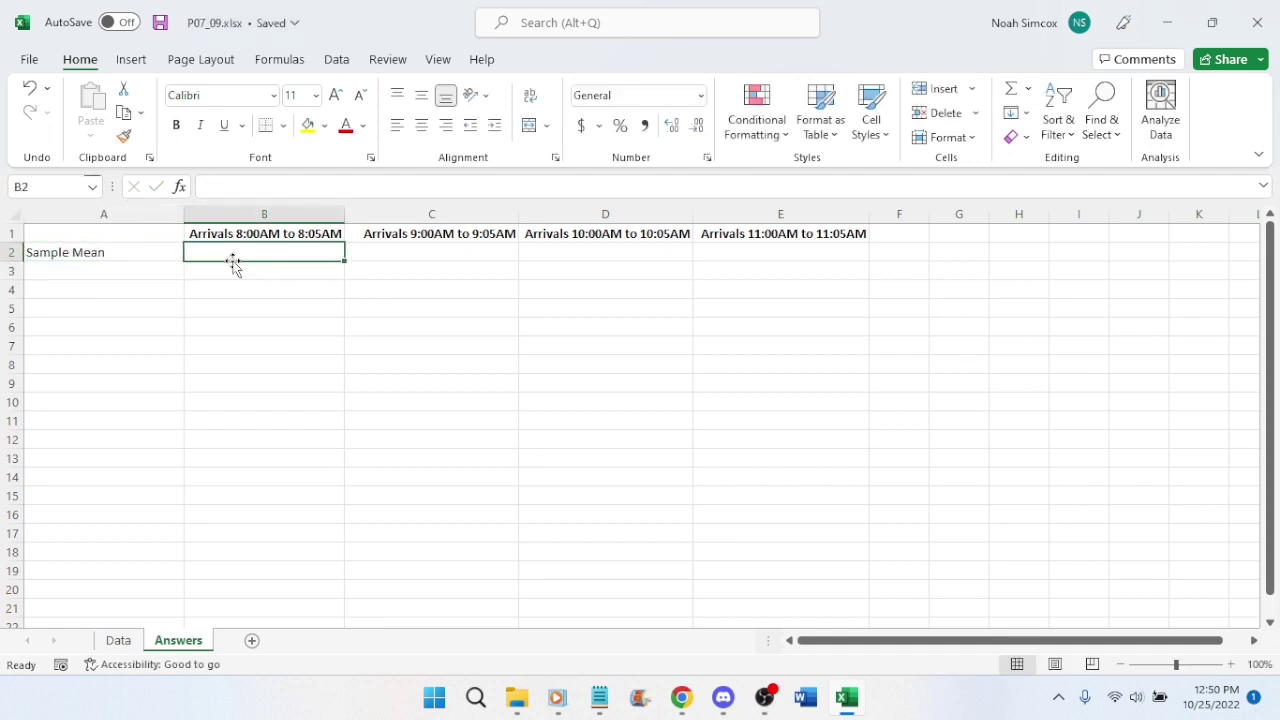
Switch to the Lesson 2.3 Chapter 7 Problems video in Chrome and watch how the mean of each arrivals column is calculated
{"action": "left_click", "coordinate": [681, 697]}
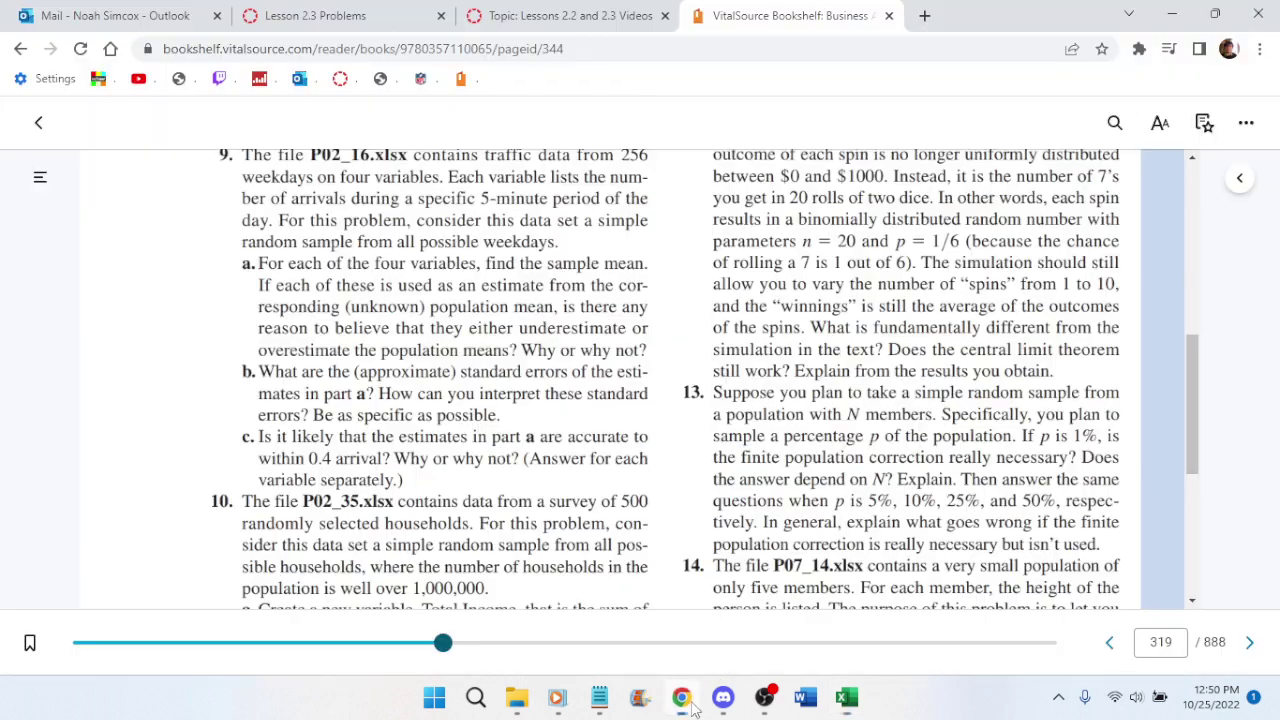
{"action": "left_click", "coordinate": [616, 15]}
{"action": "scroll", "coordinate": [790, 540], "scroll_direction": "down", "scroll_amount": 1}
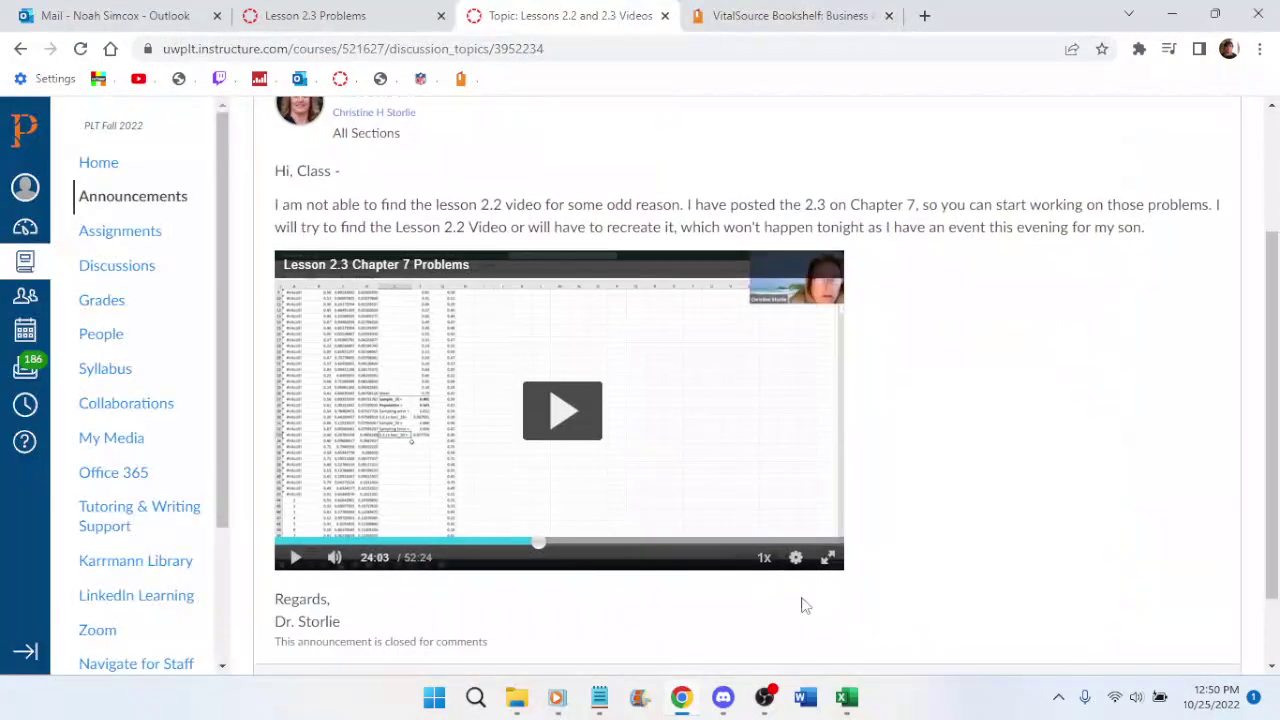
{"action": "left_click", "coordinate": [829, 557]}
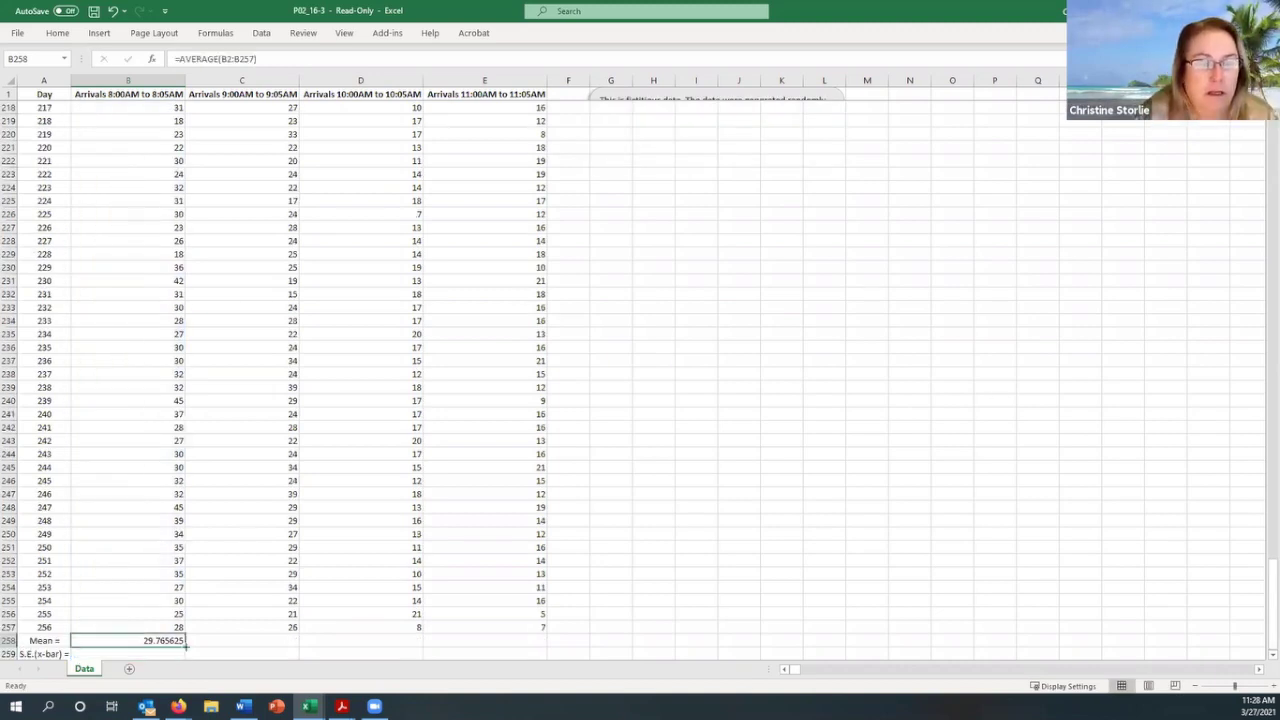
{"action": "left_click", "coordinate": [694, 317]}
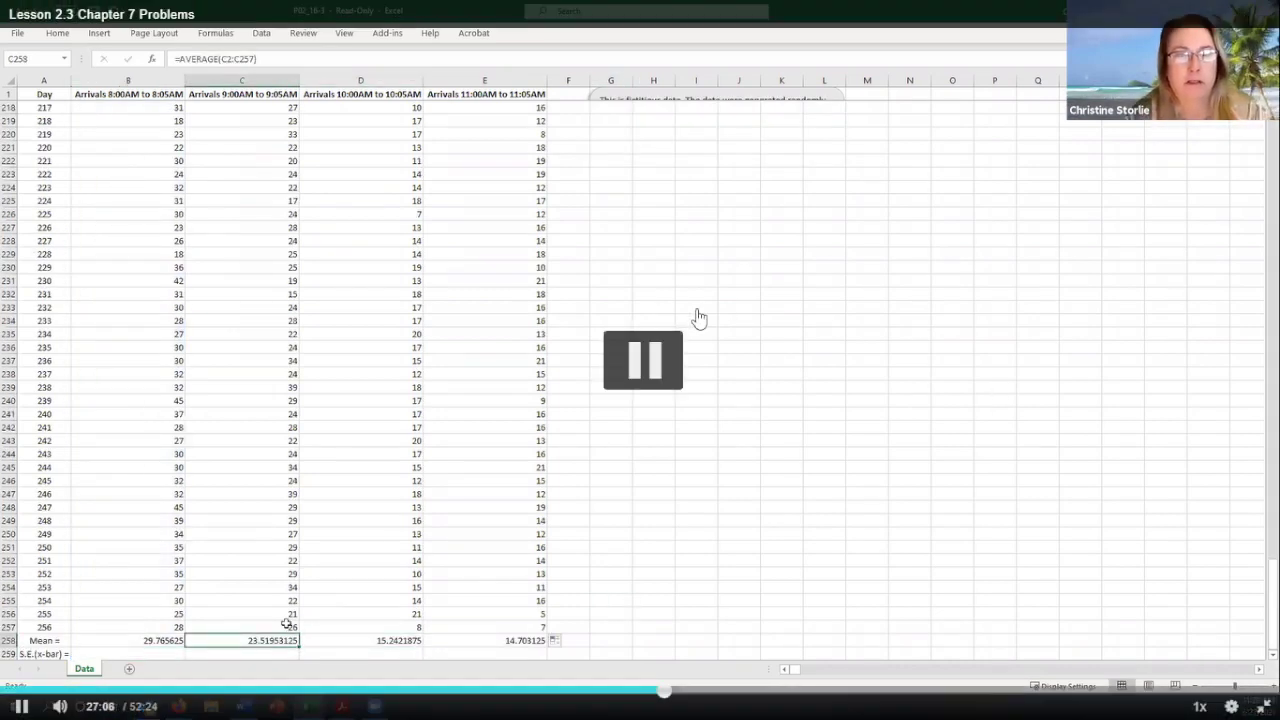
{"action": "key", "text": "Escape"}
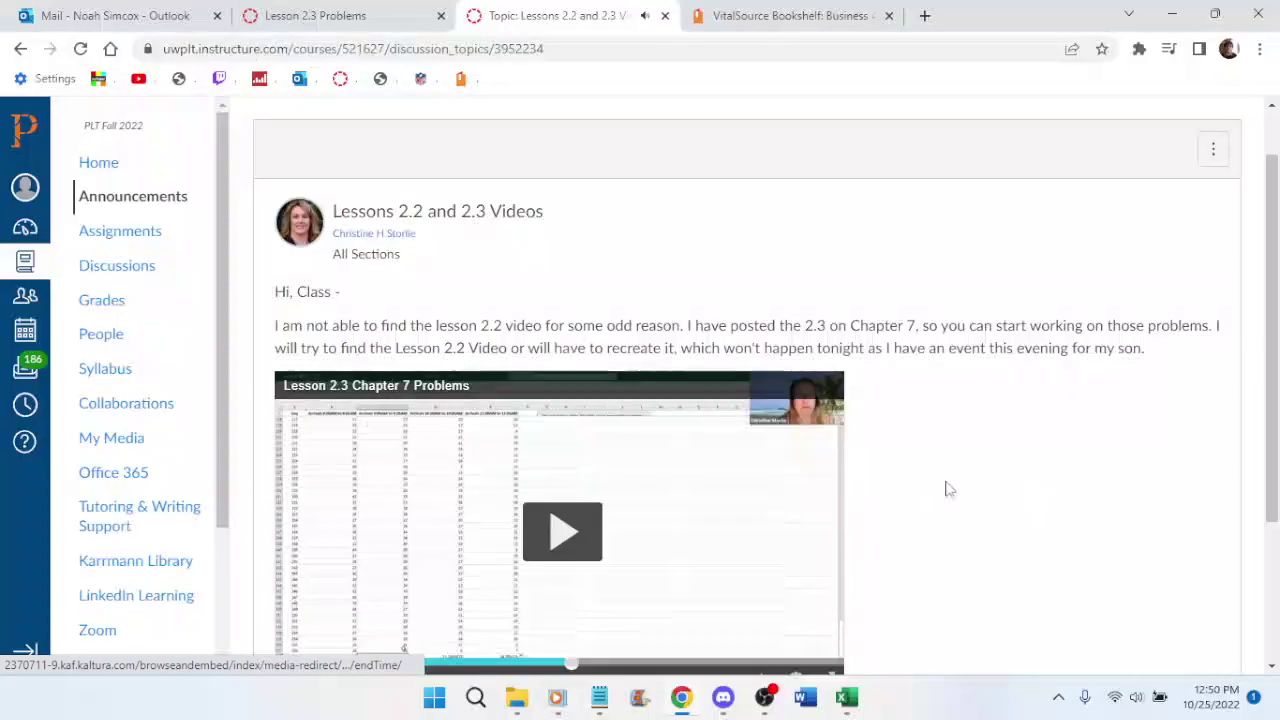
Switch to Excel and enter =AVERAGE(Data!B2:B257) in B2 of the Answers sheet for the 8:00AM to 8:05AM sample mean
{"action": "left_click", "coordinate": [849, 700]}
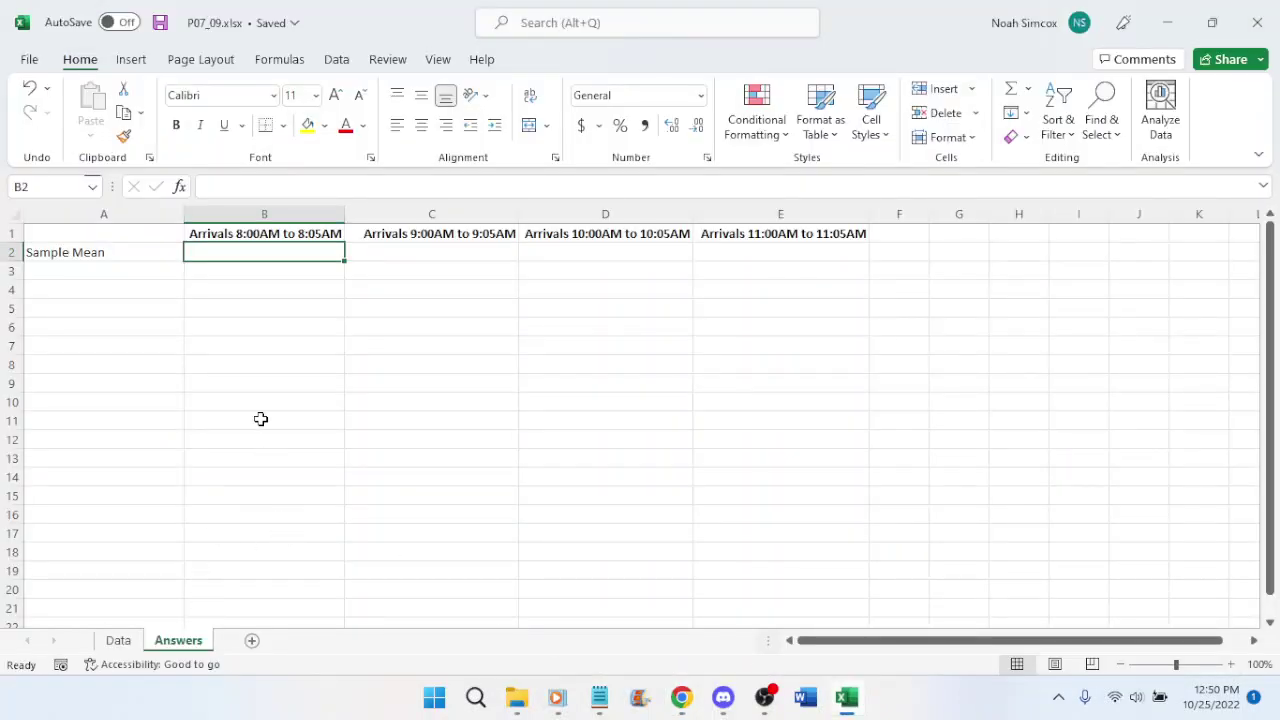
{"action": "left_click", "coordinate": [119, 642]}
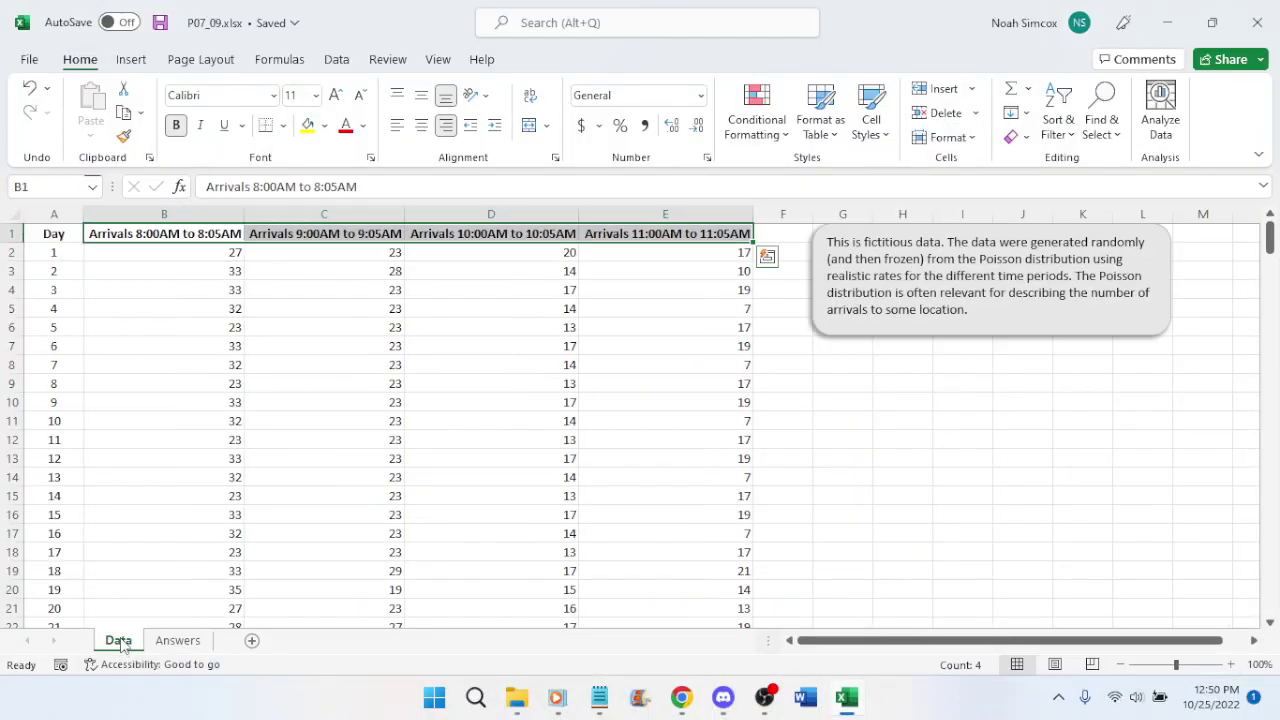
{"action": "left_click", "coordinate": [172, 645]}
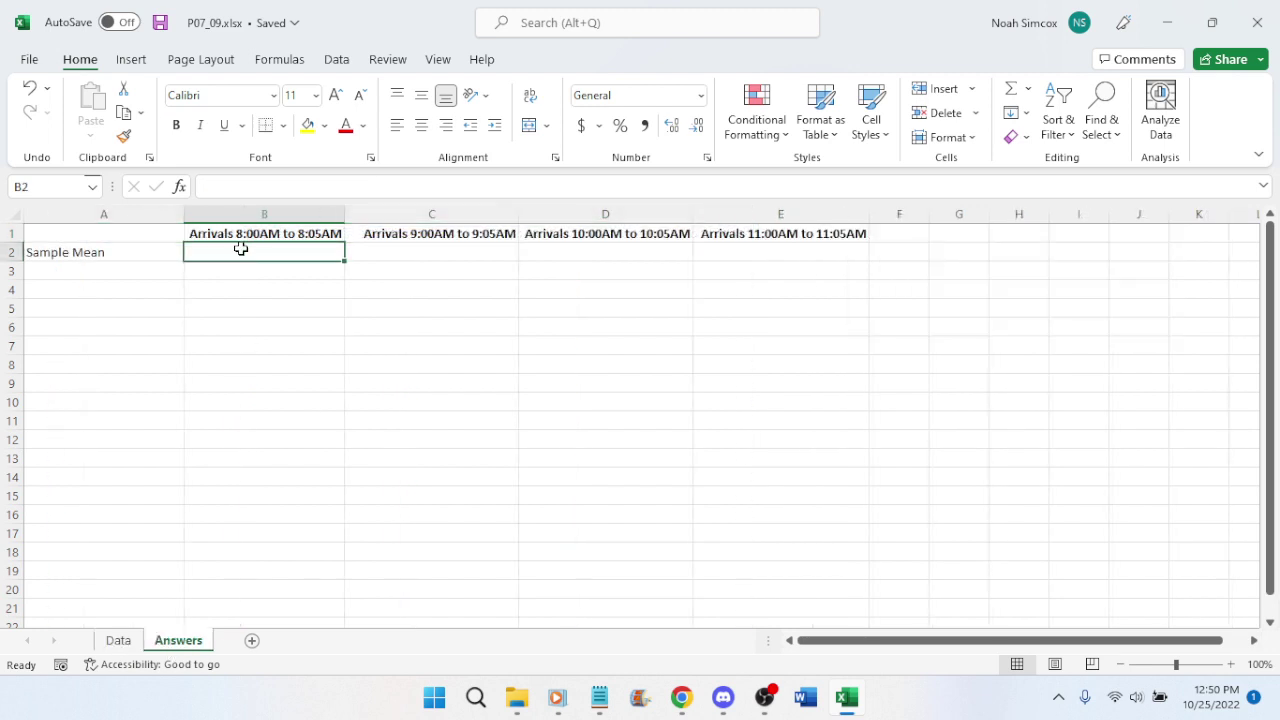
{"action": "type", "text": "=ave"}
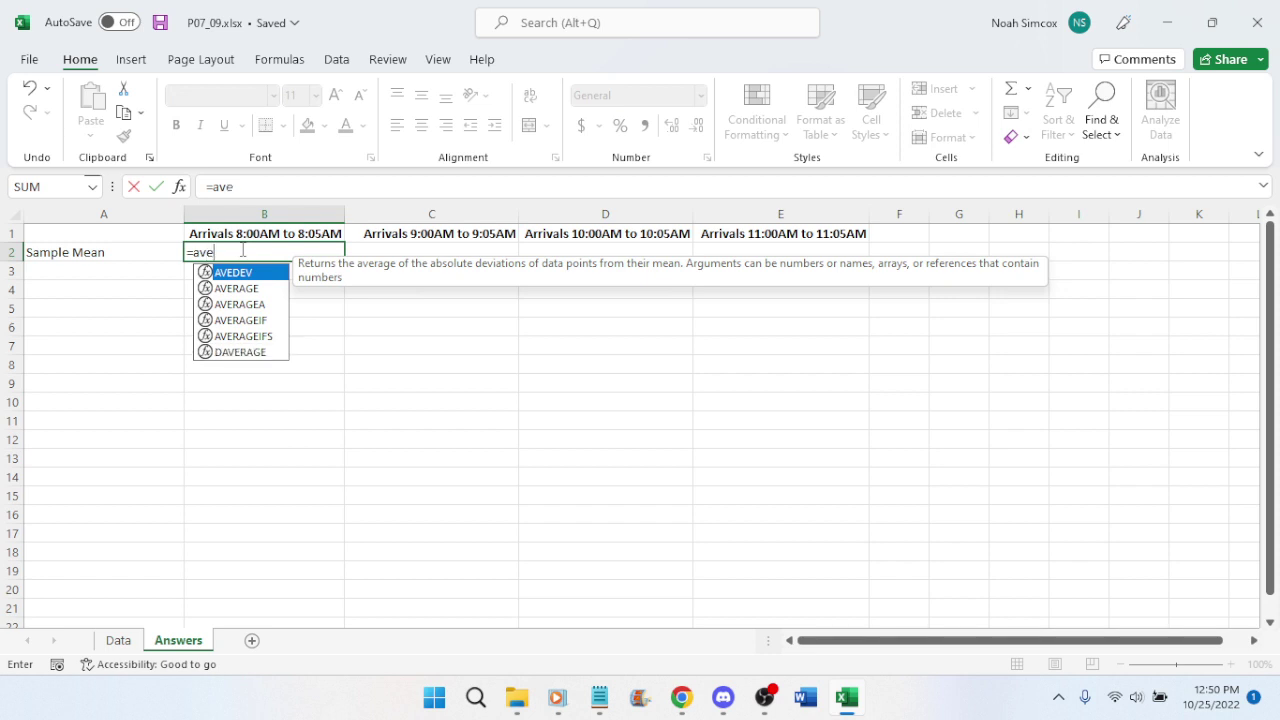
{"action": "type", "text": "rage("}
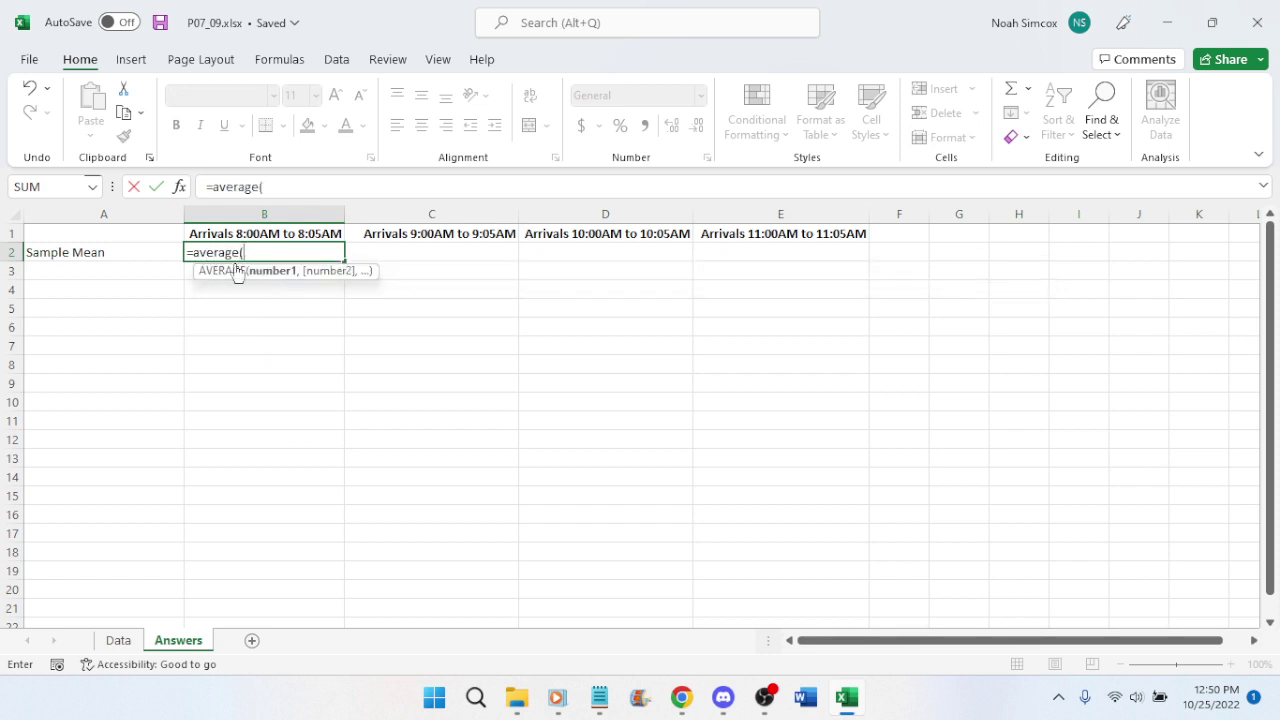
{"action": "left_click", "coordinate": [119, 643]}
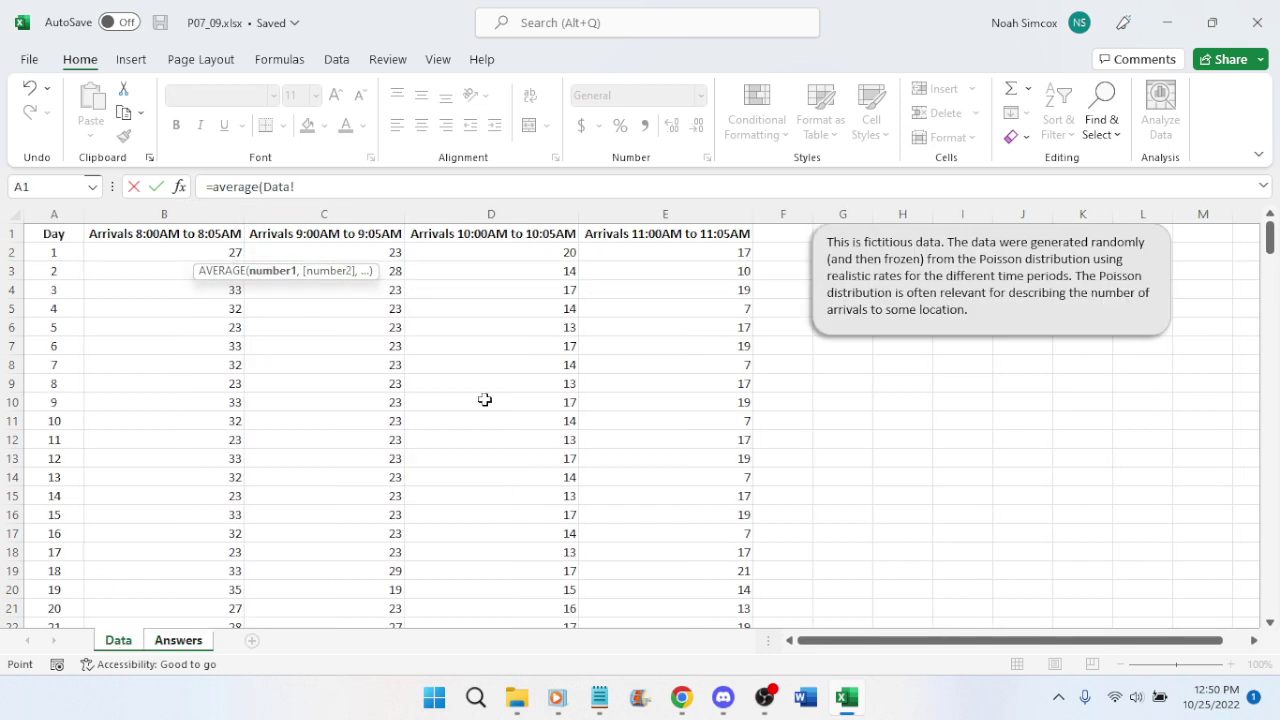
{"action": "left_click", "coordinate": [174, 252]}
{"action": "key", "text": "ctrl+shift+Down"}
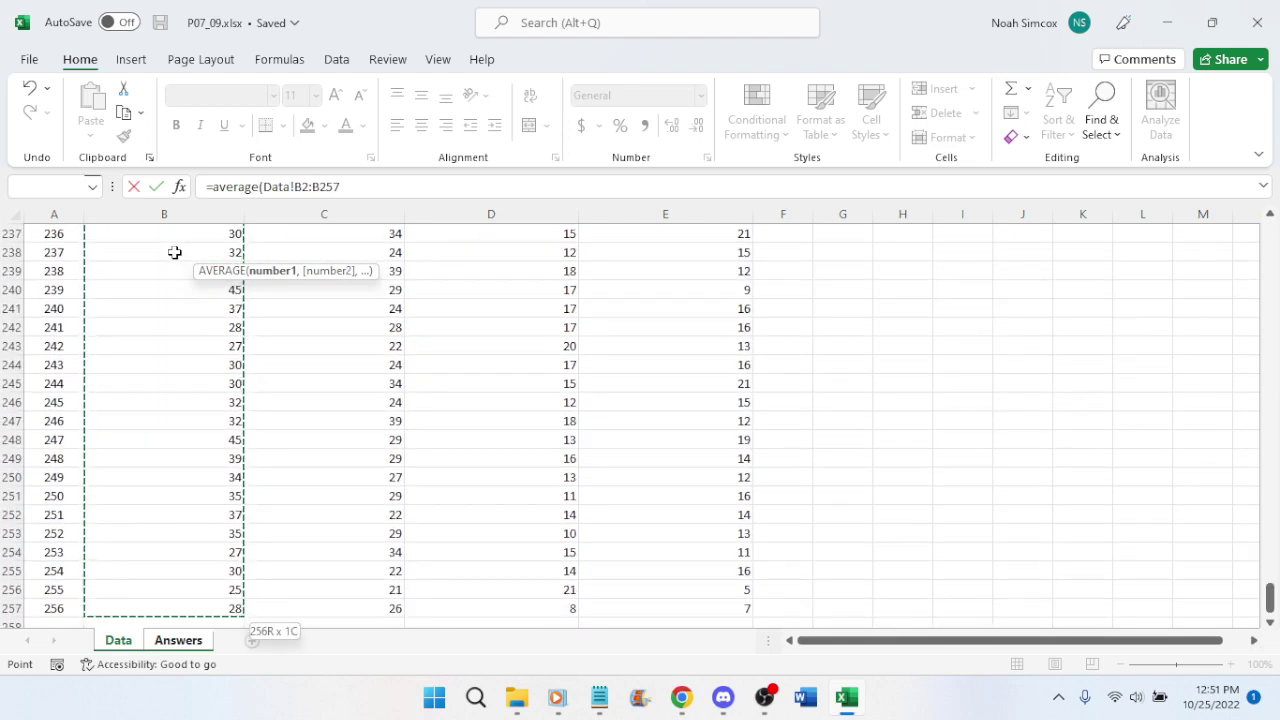
{"action": "type", "text": ")"}
{"action": "key", "text": "Return"}
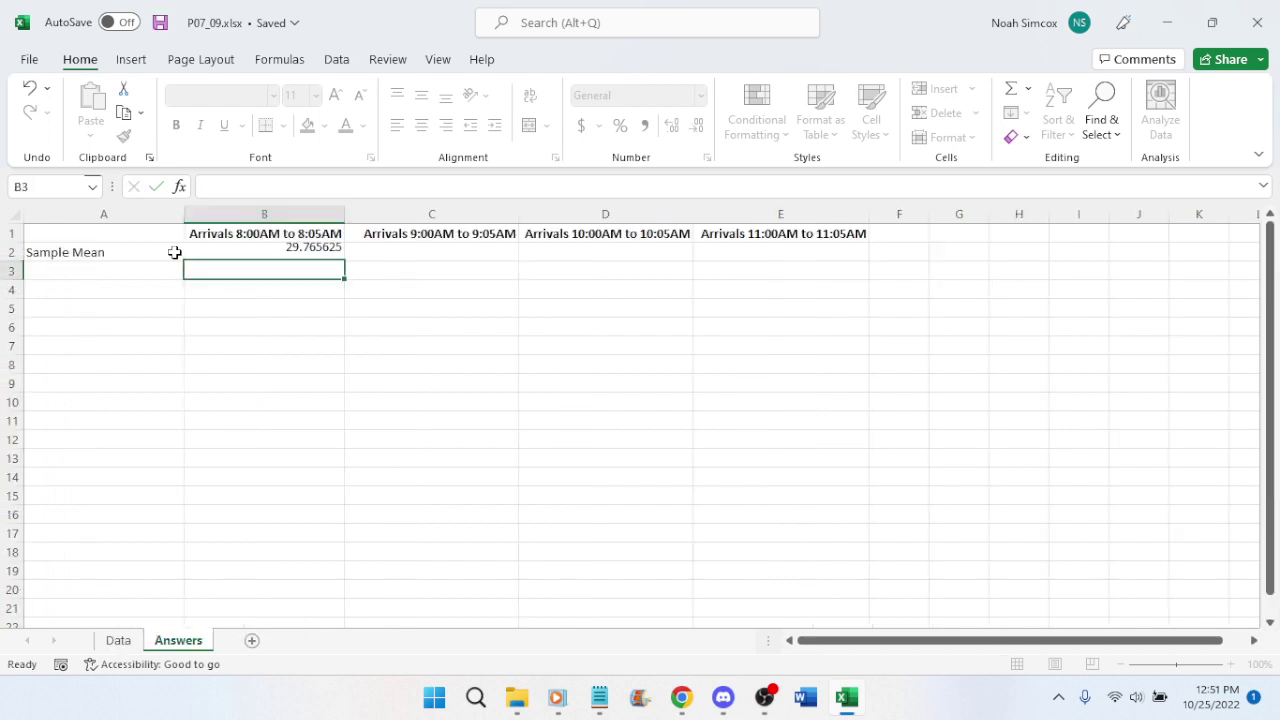
{"action": "left_click", "coordinate": [435, 257]}
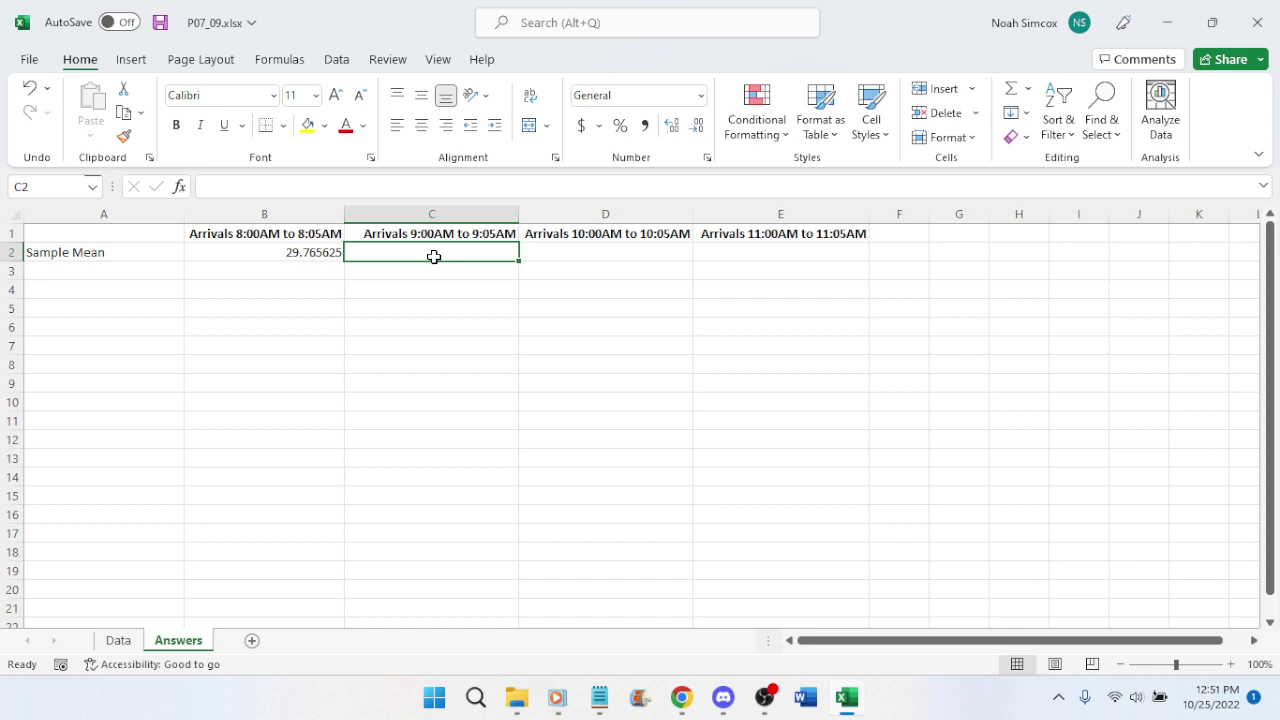
{"action": "type", "text": "=averag"}
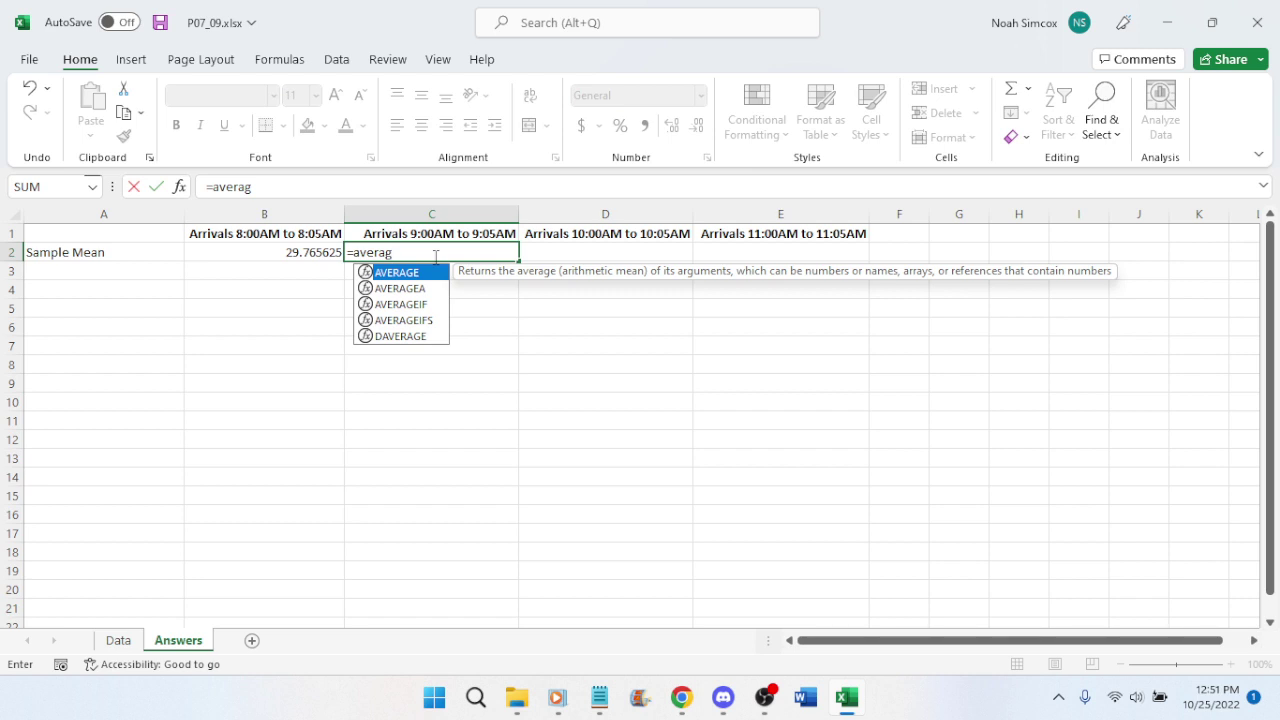
{"action": "key", "text": "Escape"}
{"action": "left_click", "coordinate": [417, 326]}
Fill the AVERAGE formula from B2 across to E2 for the other three arrivals periods
{"action": "left_click", "coordinate": [321, 254]}
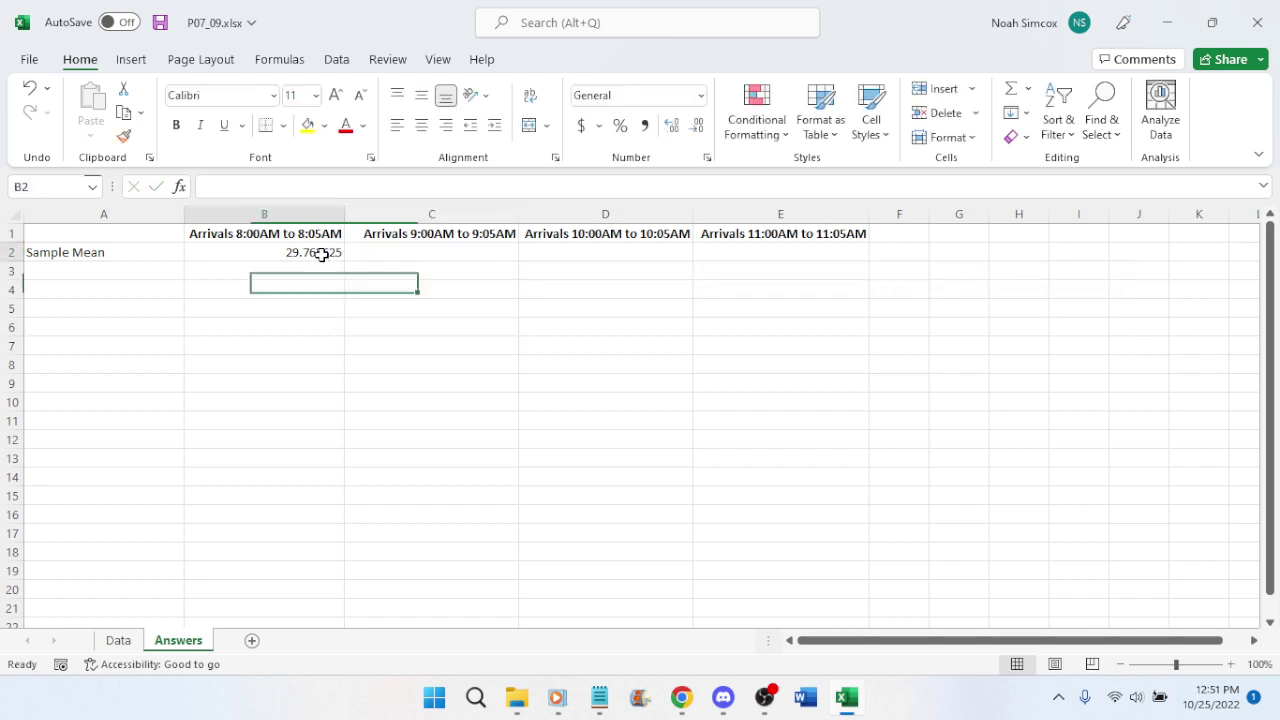
{"action": "left_click_drag", "start_coordinate": [345, 260], "coordinate": [799, 262]}
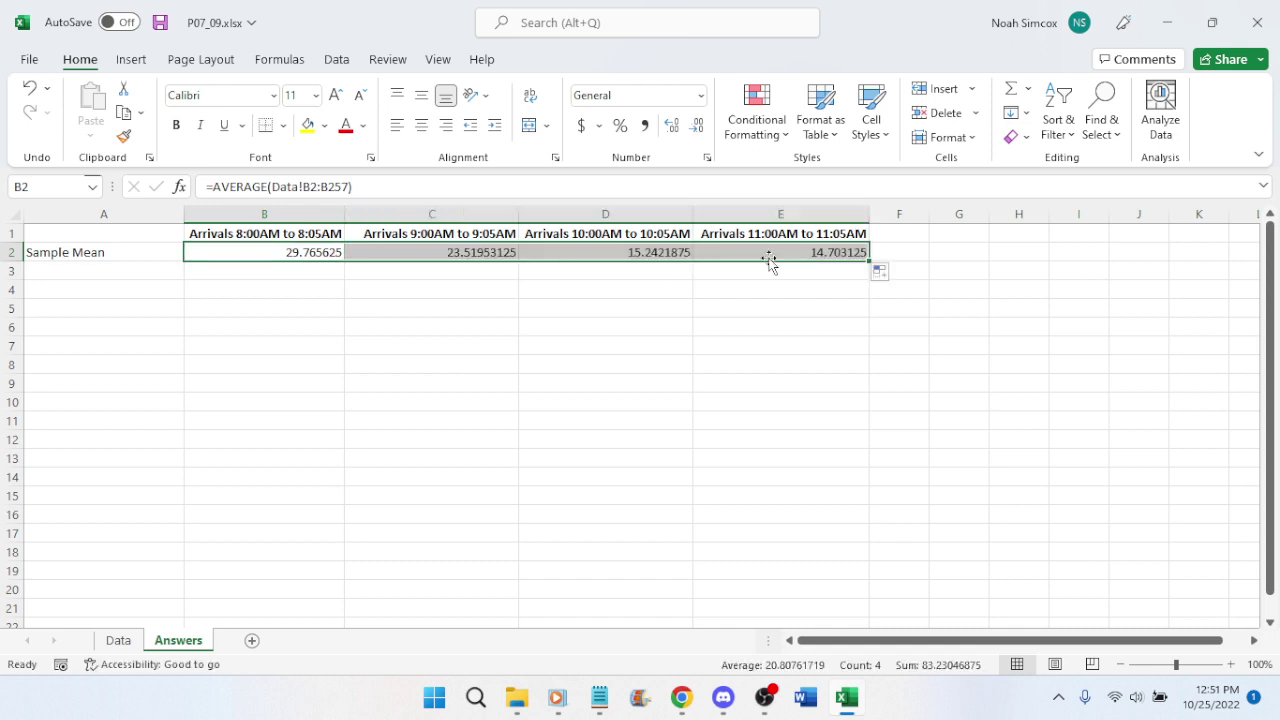
{"action": "left_click", "coordinate": [417, 277]}
Check the AVERAGE formulas in B2:E2 to see which Data sheet column each one refers to
{"action": "left_click", "coordinate": [417, 254]}
{"action": "left_click", "coordinate": [596, 256]}
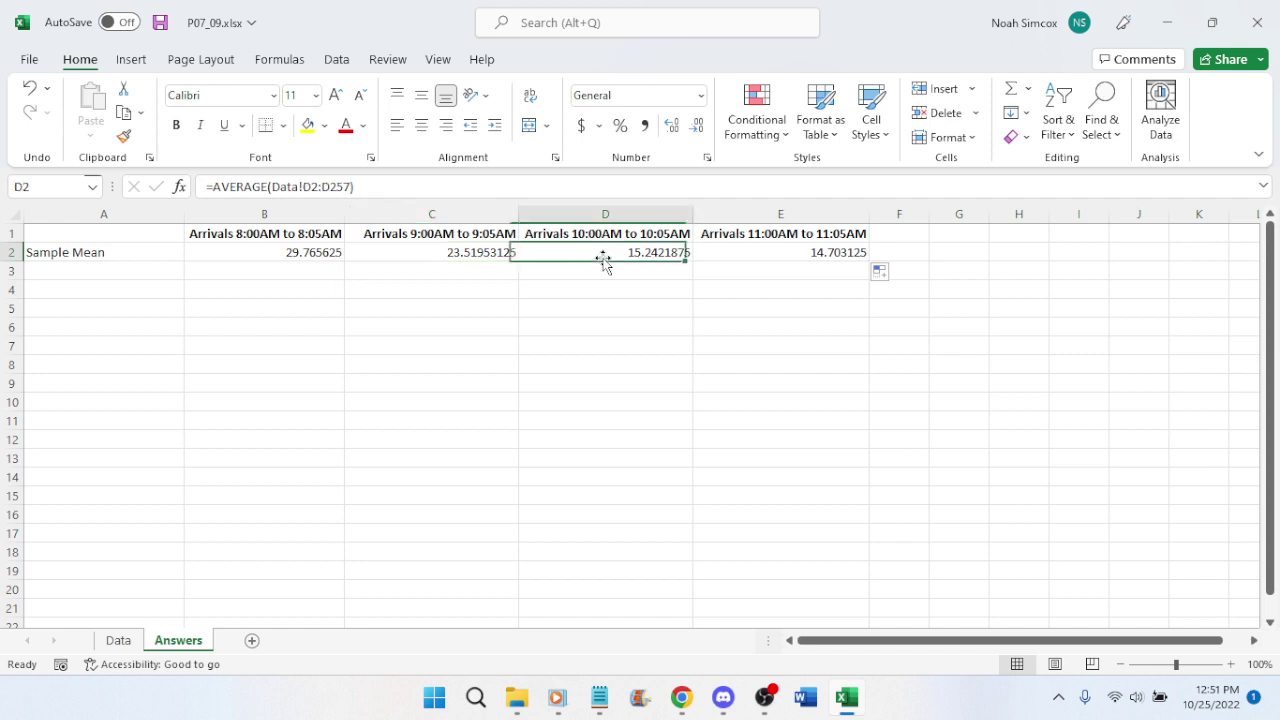
{"action": "left_click", "coordinate": [769, 253]}
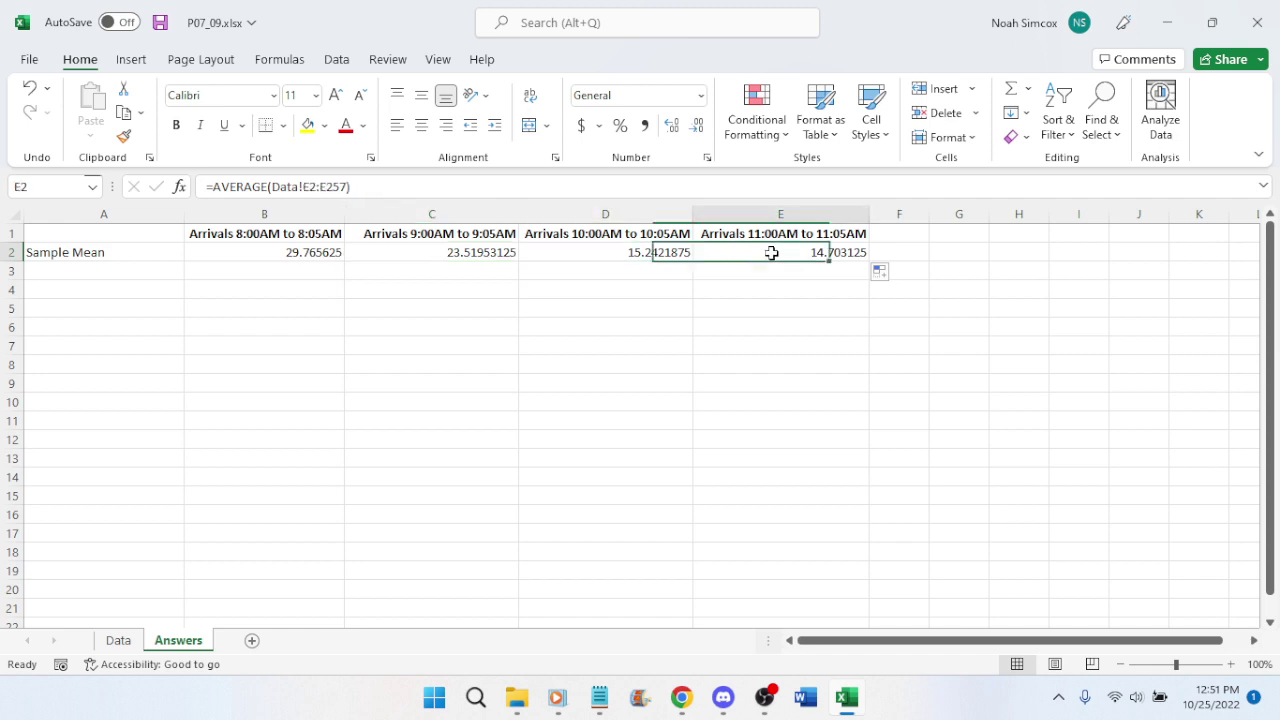
{"action": "left_click", "coordinate": [612, 250]}
{"action": "left_click", "coordinate": [433, 251]}
{"action": "left_click", "coordinate": [325, 251]}
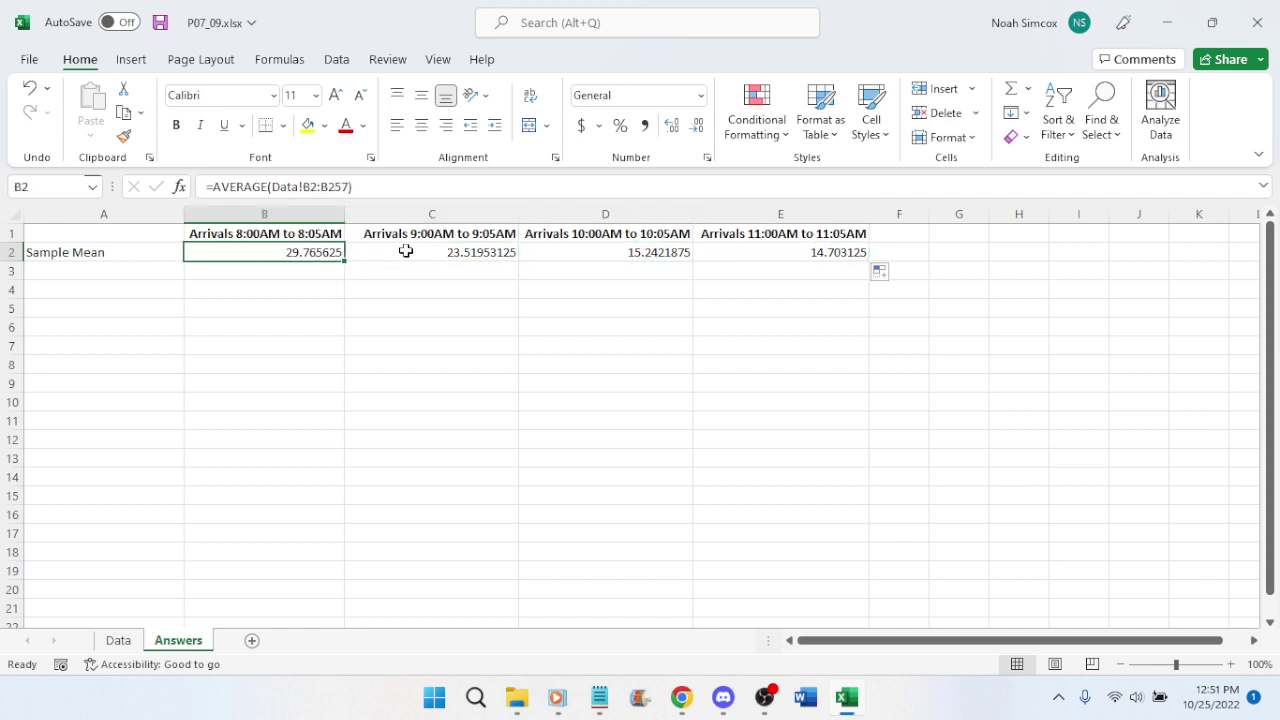
{"action": "left_click", "coordinate": [415, 250]}
{"action": "left_click", "coordinate": [273, 246]}
{"action": "left_click", "coordinate": [408, 251]}
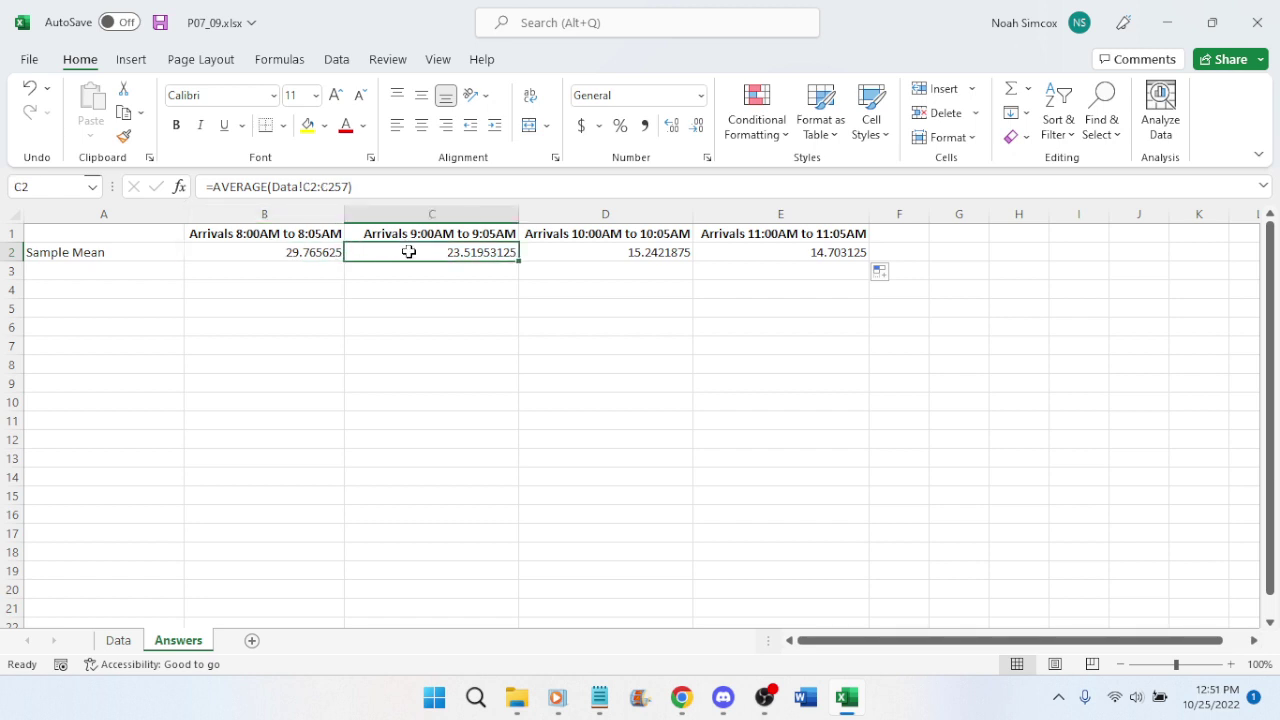
{"action": "left_click", "coordinate": [560, 252]}
{"action": "left_click", "coordinate": [752, 254]}
Save the workbook and display the sample means in B2:E2 with four decimal places
{"action": "left_click", "coordinate": [725, 305]}
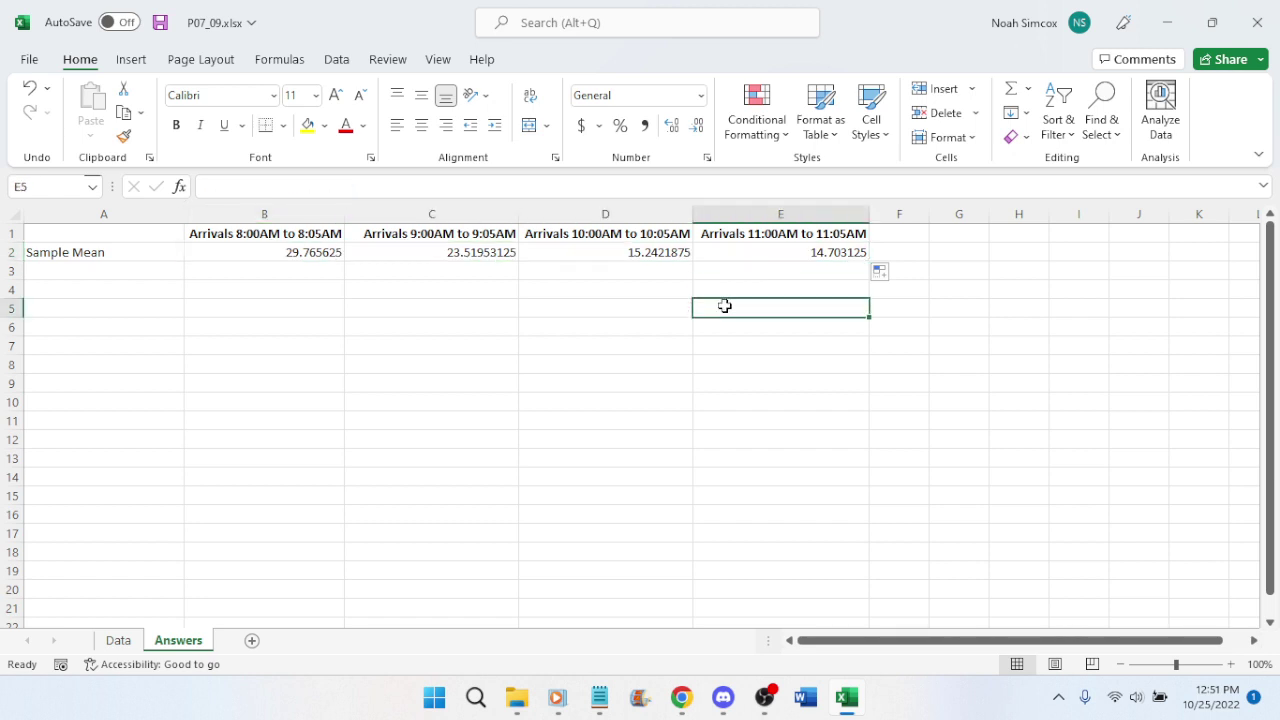
{"action": "key", "text": "ctrl+s"}
{"action": "left_click_drag", "start_coordinate": [266, 249], "coordinate": [797, 253]}
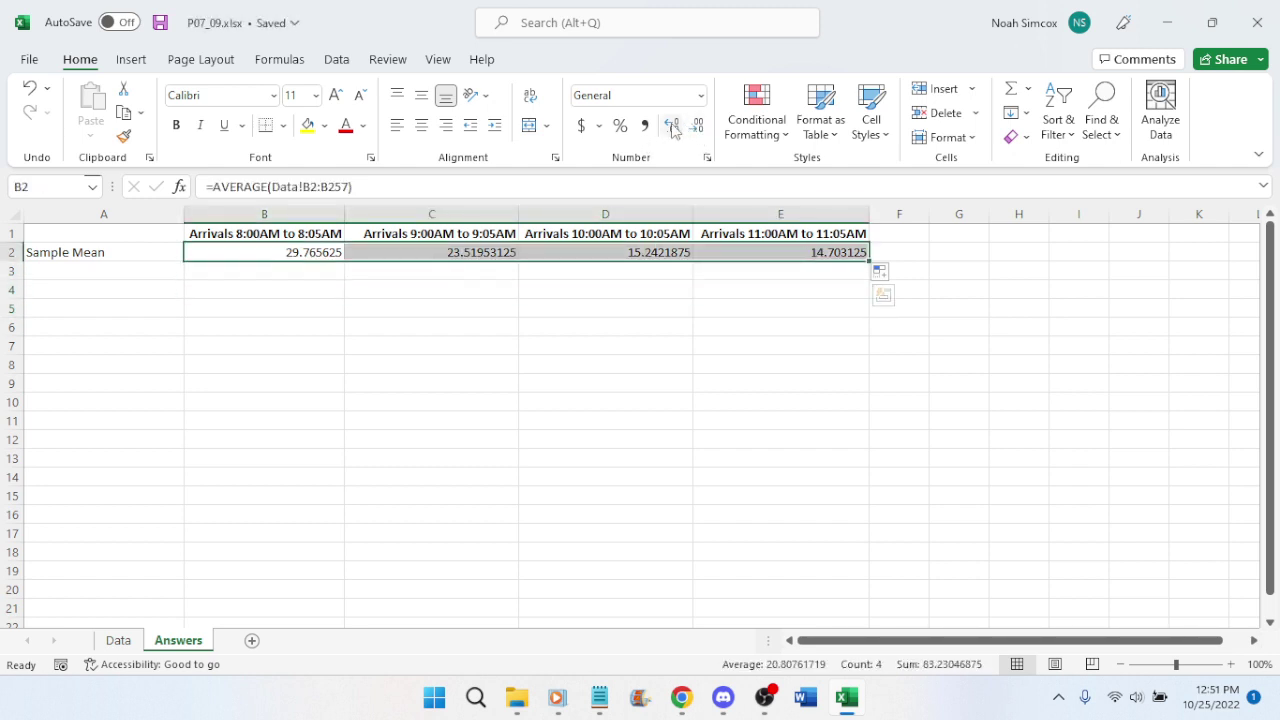
{"action": "left_click", "coordinate": [702, 128]}
{"action": "left_click", "coordinate": [702, 128]}
{"action": "left_click", "coordinate": [487, 274]}
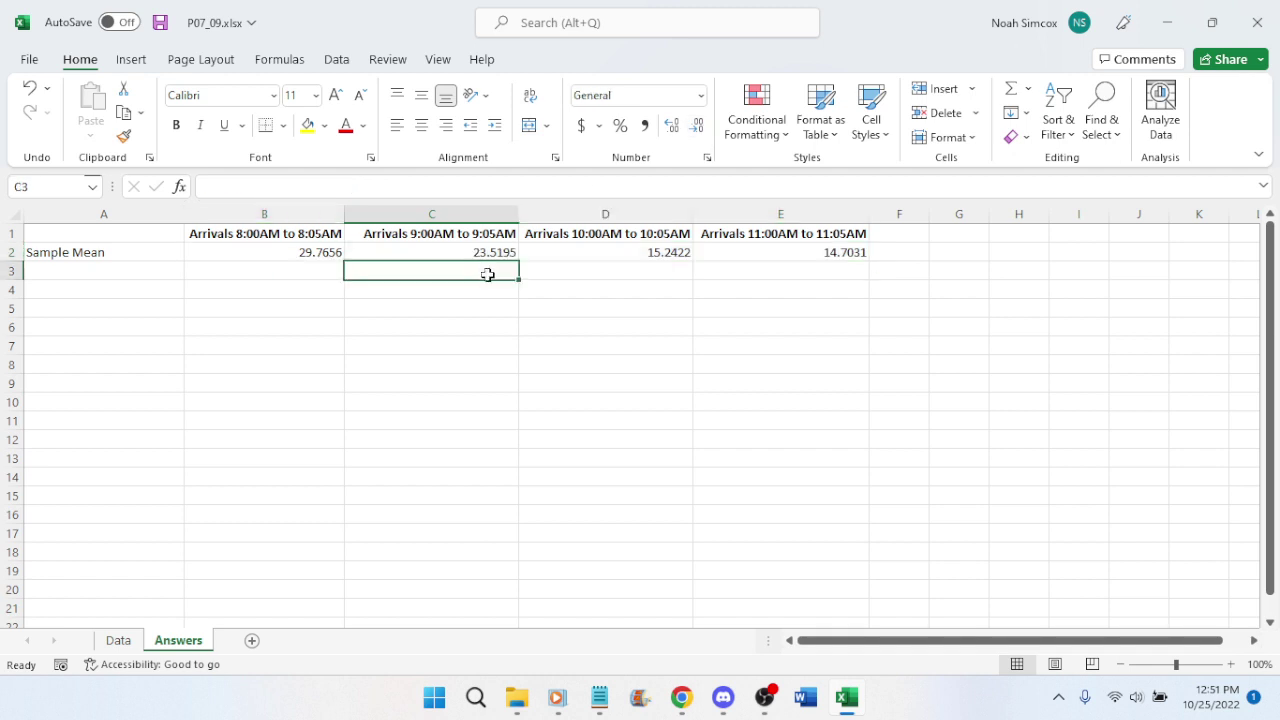
Save the workbook, switch to the browser, and watch the Lesson 2.3 Chapter 7 Problems video in full screen
{"action": "key", "text": "ctrl+s"}
{"action": "left_click", "coordinate": [683, 698]}
{"action": "scroll", "coordinate": [685, 633], "scroll_direction": "down", "scroll_amount": 1}
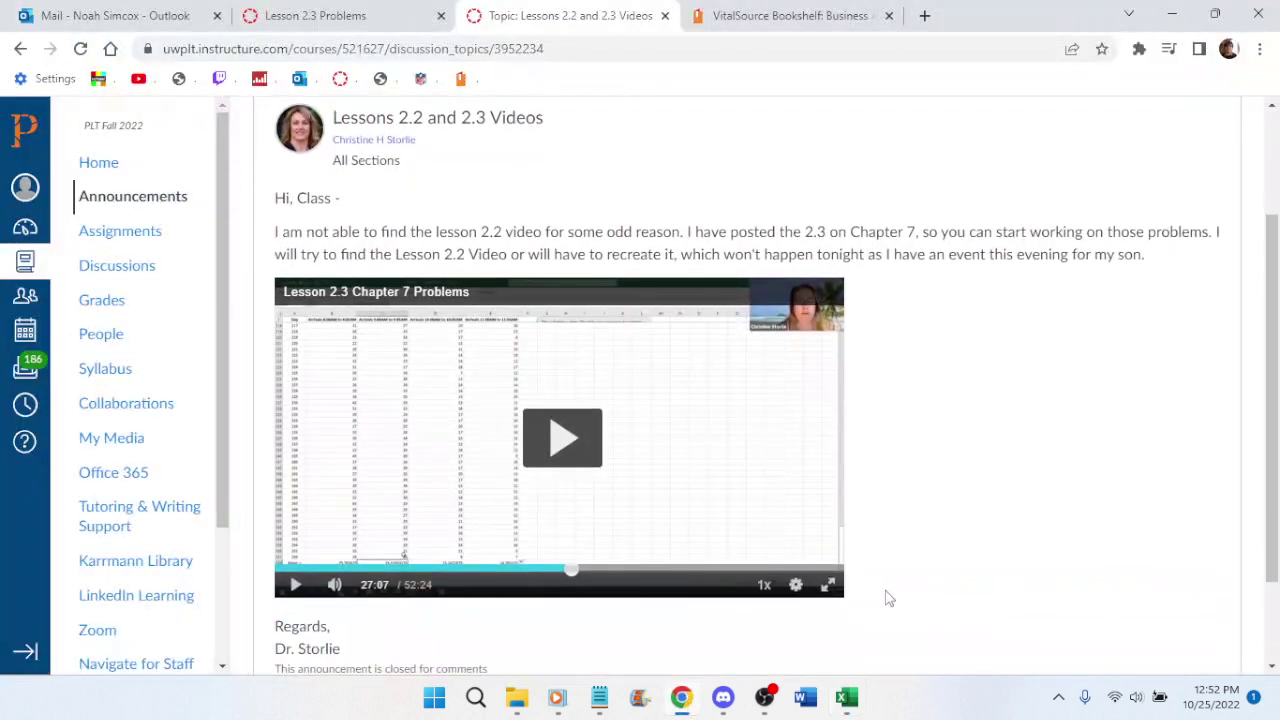
{"action": "left_click", "coordinate": [829, 594]}
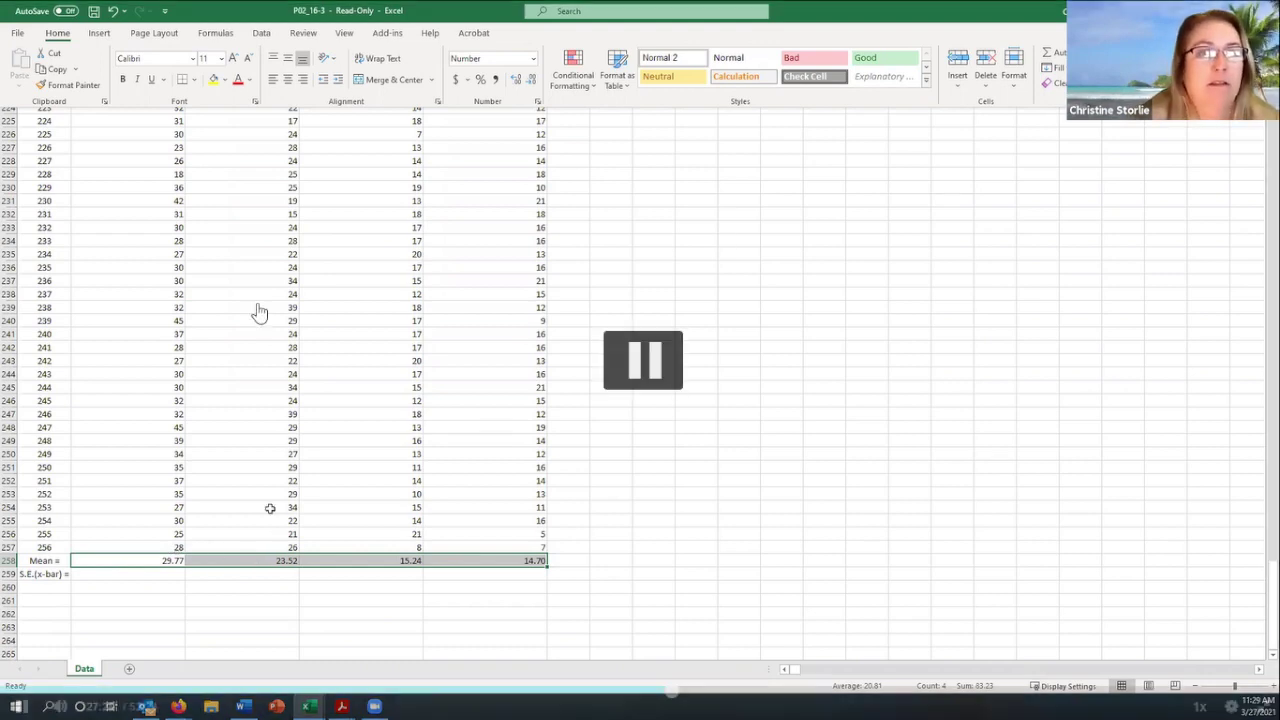
{"action": "left_click", "coordinate": [611, 380]}
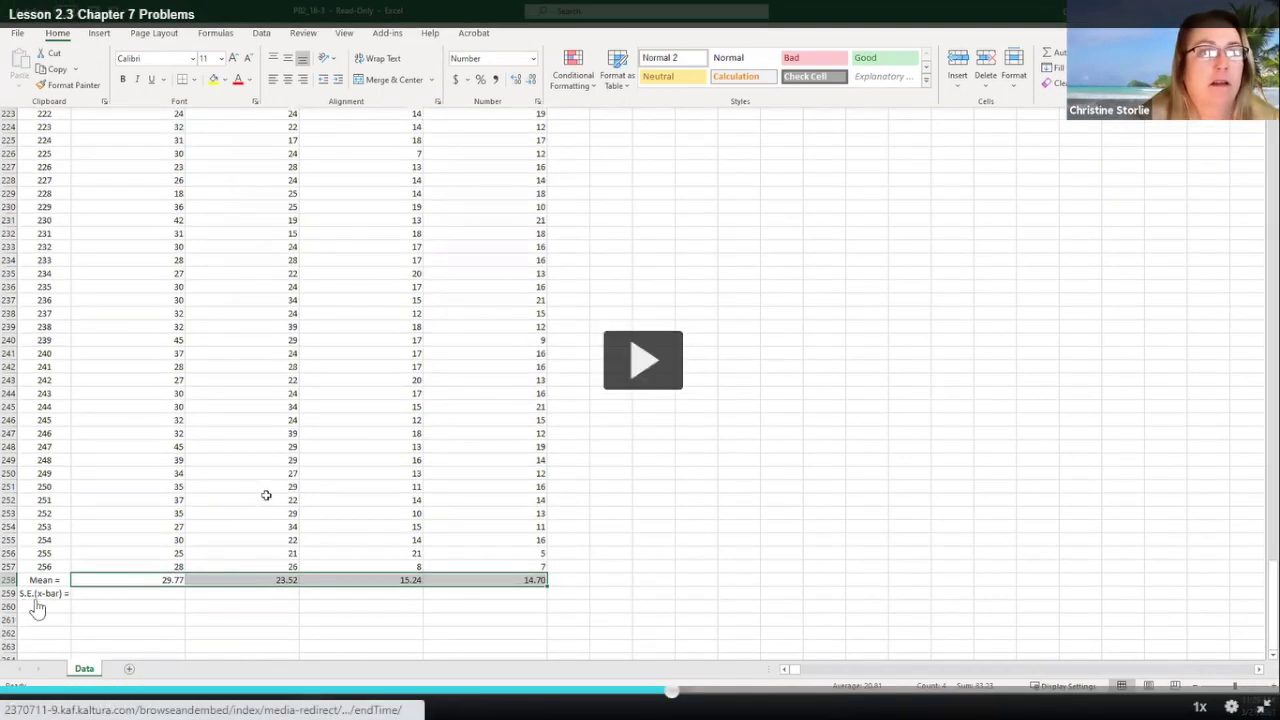
{"action": "key", "text": "Escape"}
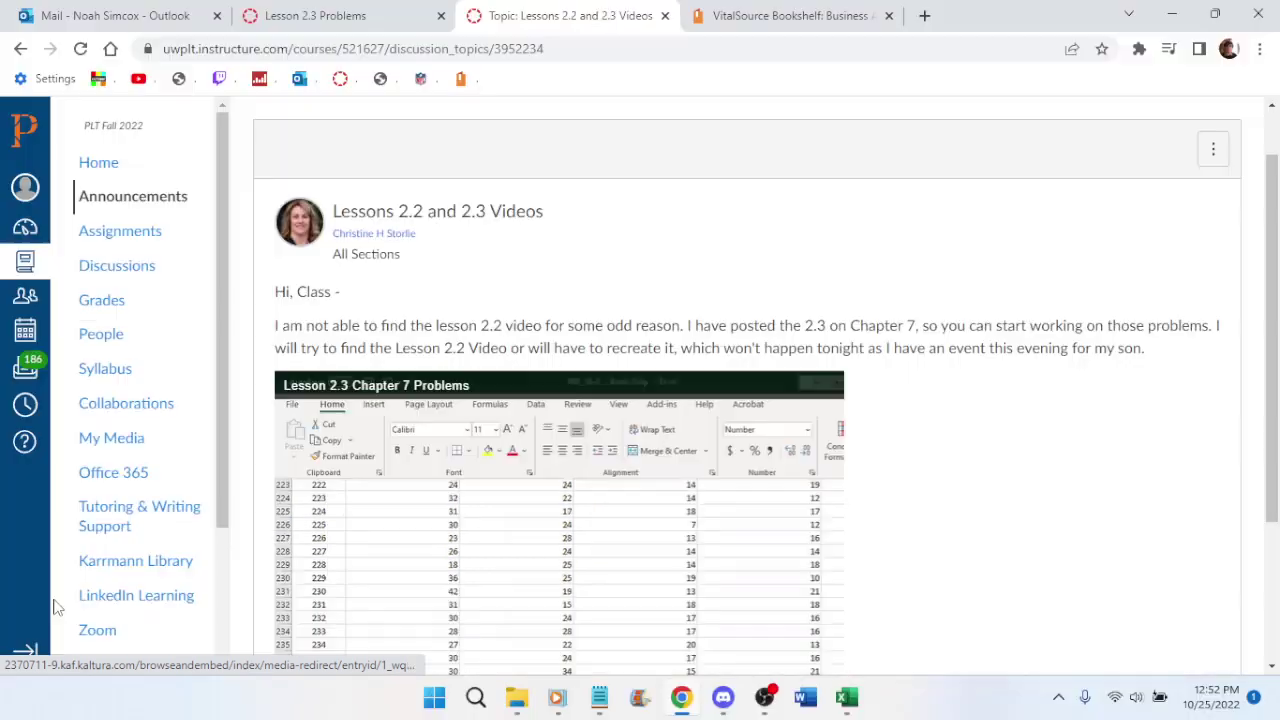
Switch to Excel and enter the row label S.E.(x-bar) in A3 of the Answers sheet
{"action": "left_click", "coordinate": [847, 697]}
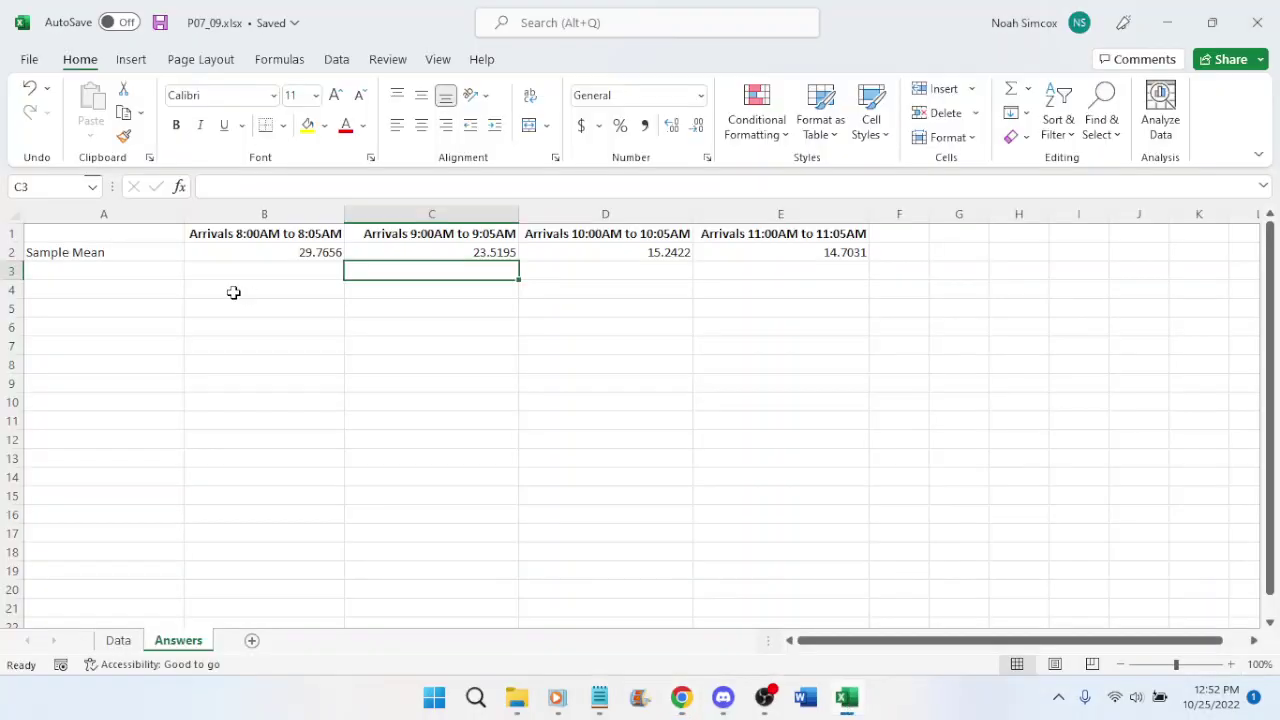
{"action": "left_click", "coordinate": [128, 272]}
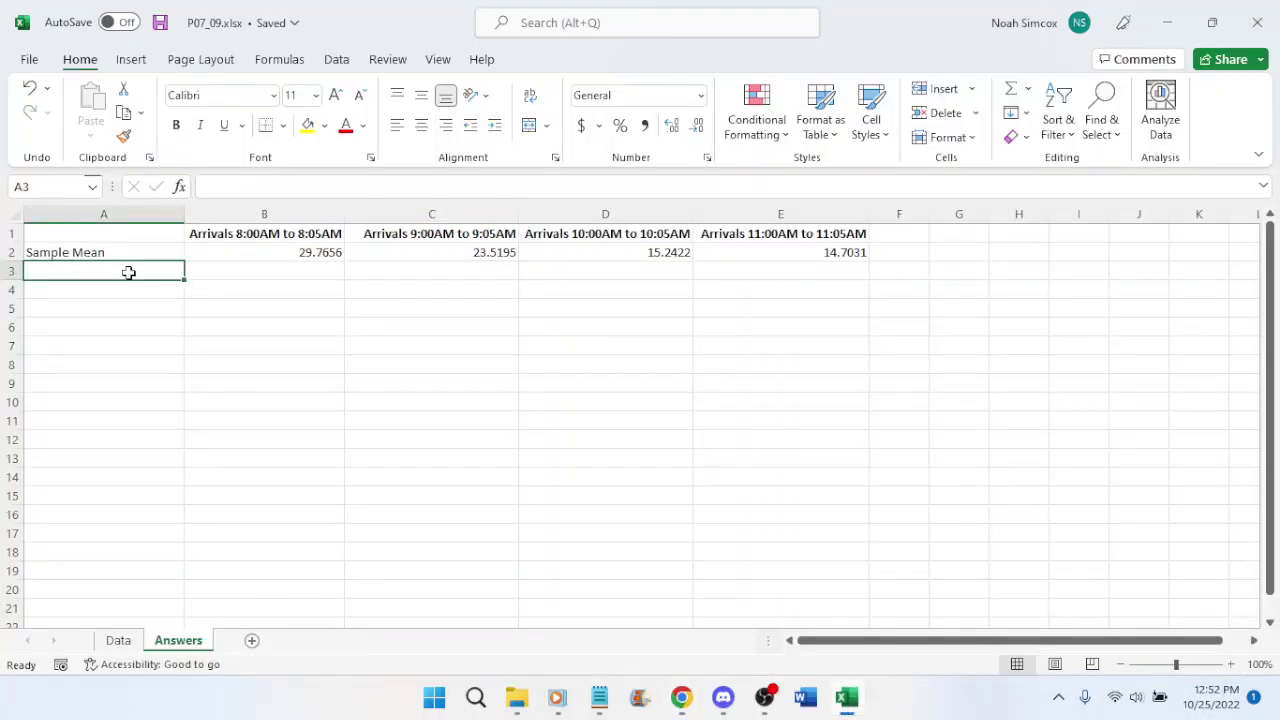
{"action": "type", "text": "S"}
{"action": "key", "text": "BackSpace"}
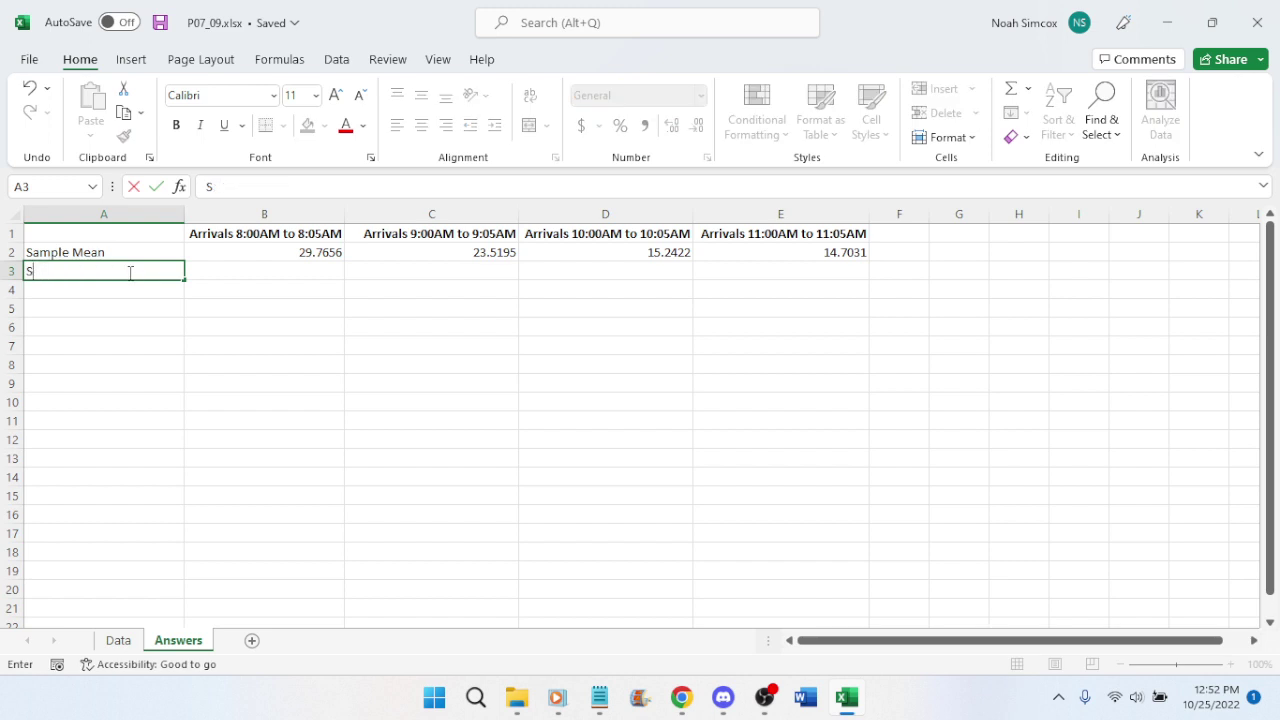
{"action": "type", "text": ".T"}
{"action": "key", "text": "BackSpace"}
{"action": "key", "text": "BackSpace"}
{"action": "type", "text": "E>"}
{"action": "type", "text": "(x-ba"}
{"action": "key", "text": "Return"}
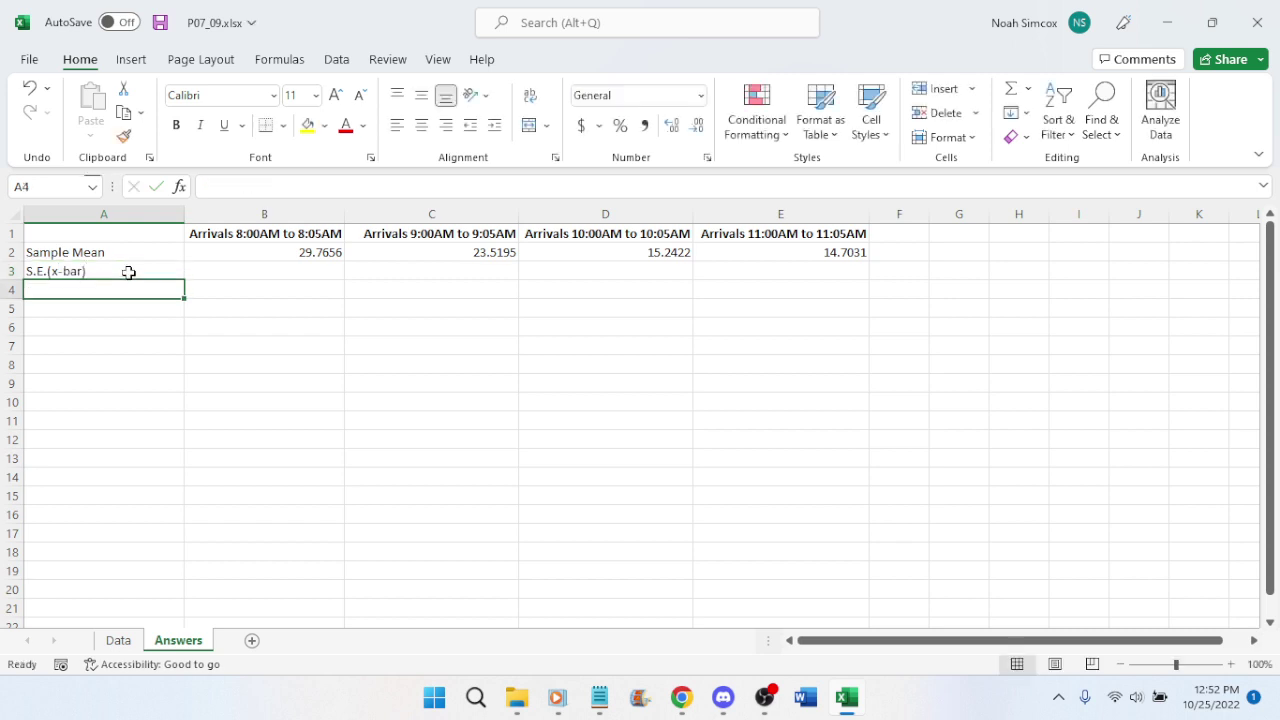
Select B3 for the first standard error, and switch to the browser to reread problem 9 in the VitalSource textbook
{"action": "left_click", "coordinate": [245, 273]}
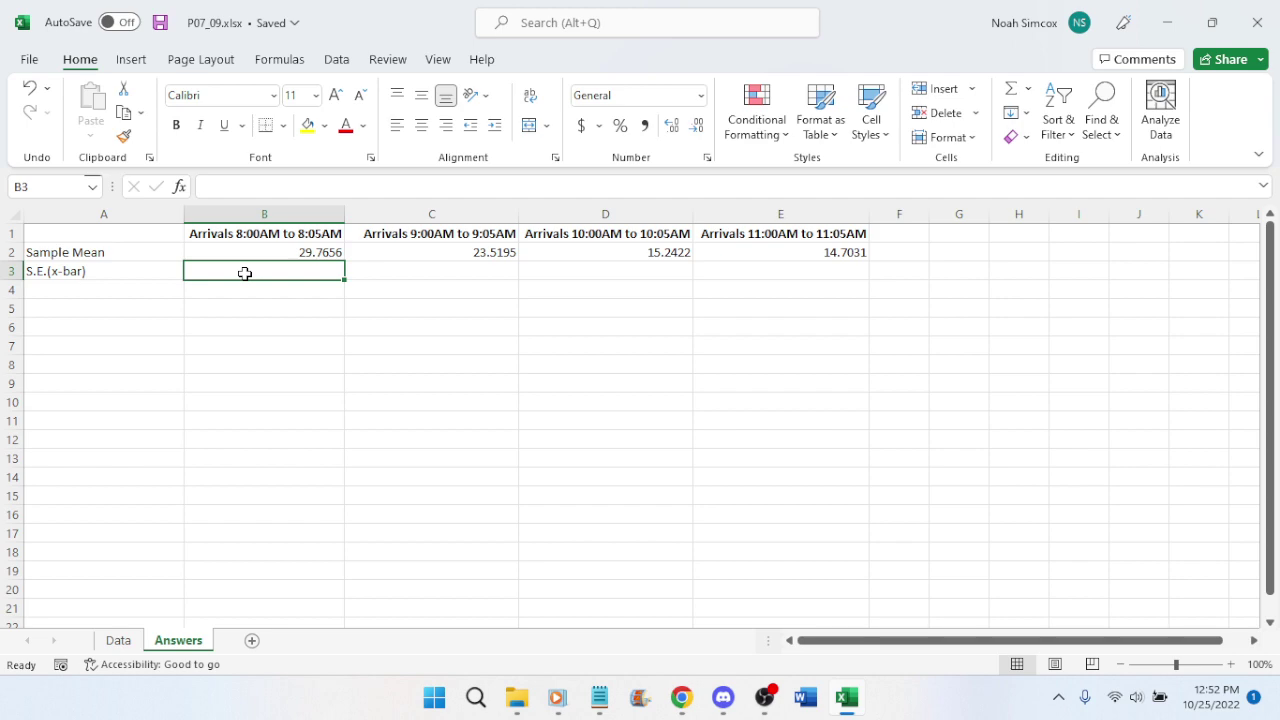
{"action": "left_click", "coordinate": [681, 697]}
{"action": "left_click", "coordinate": [750, 15]}
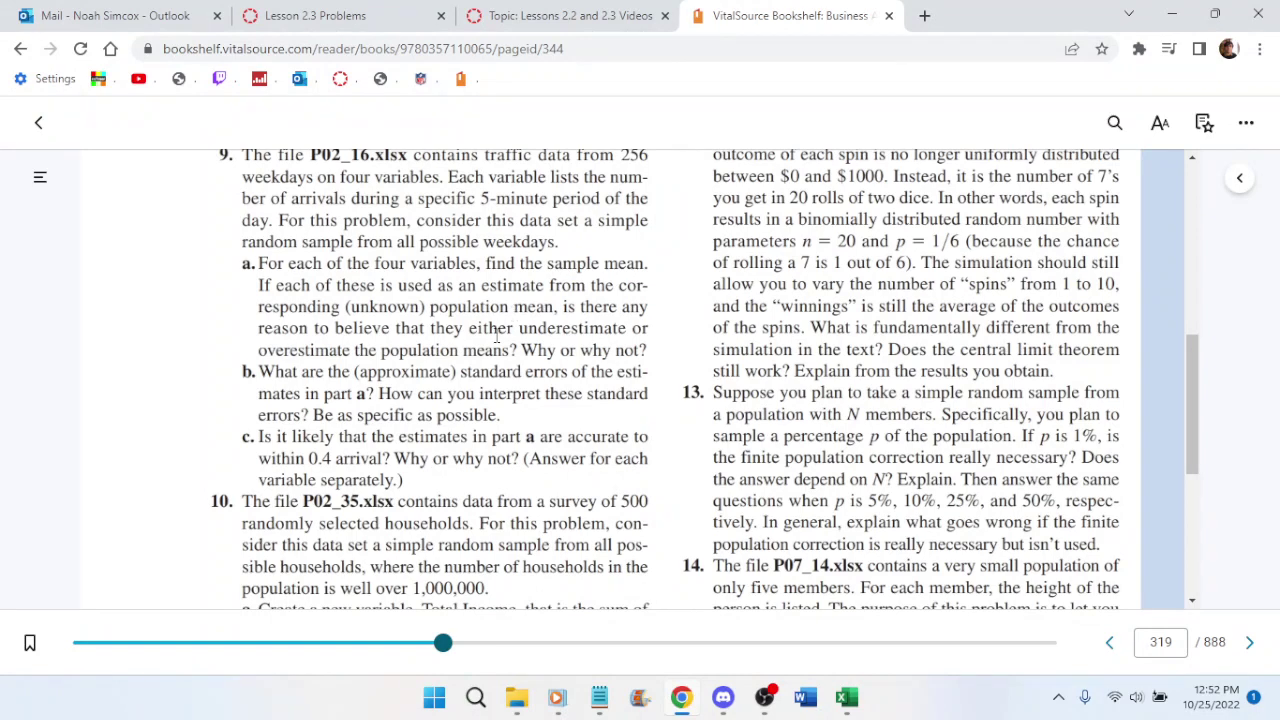
Watch the Lesson 2.3 Chapter 7 Problems video in full screen to see which function starts the standard error formula
{"action": "left_click", "coordinate": [600, 15]}
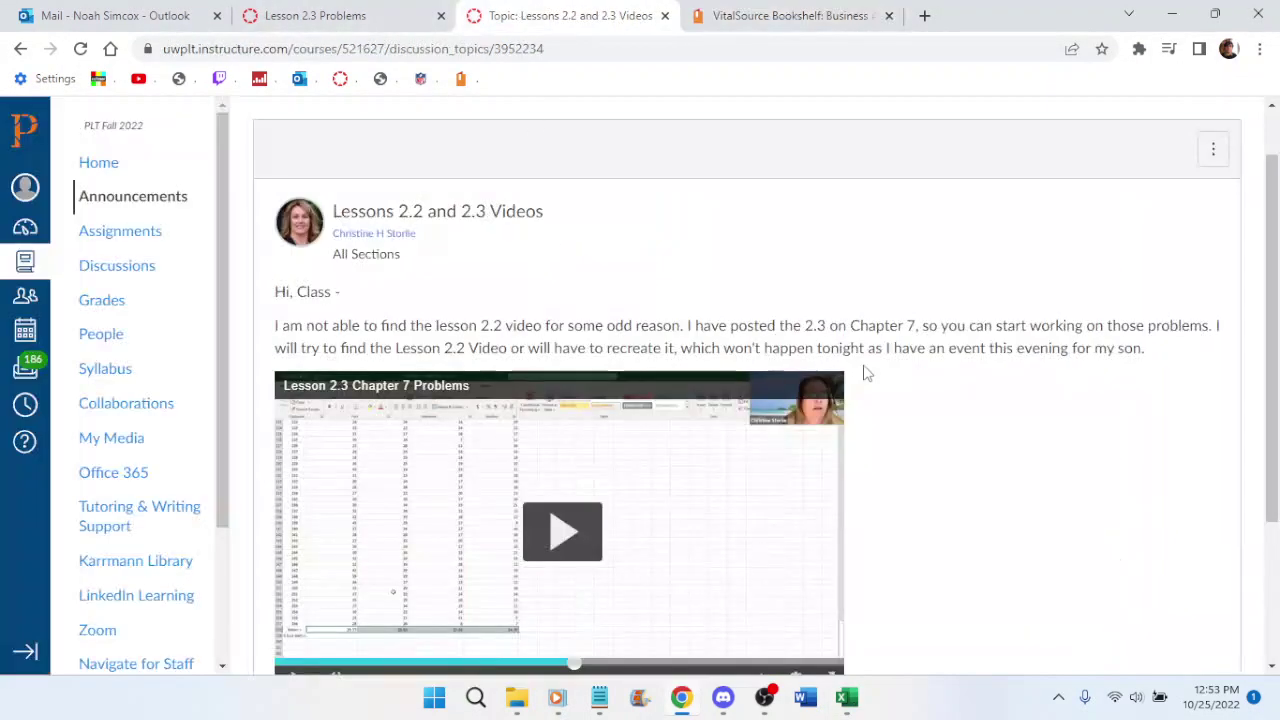
{"action": "scroll", "coordinate": [866, 373], "scroll_direction": "down", "scroll_amount": 1}
{"action": "left_click", "coordinate": [837, 606]}
{"action": "left_click", "coordinate": [818, 267]}
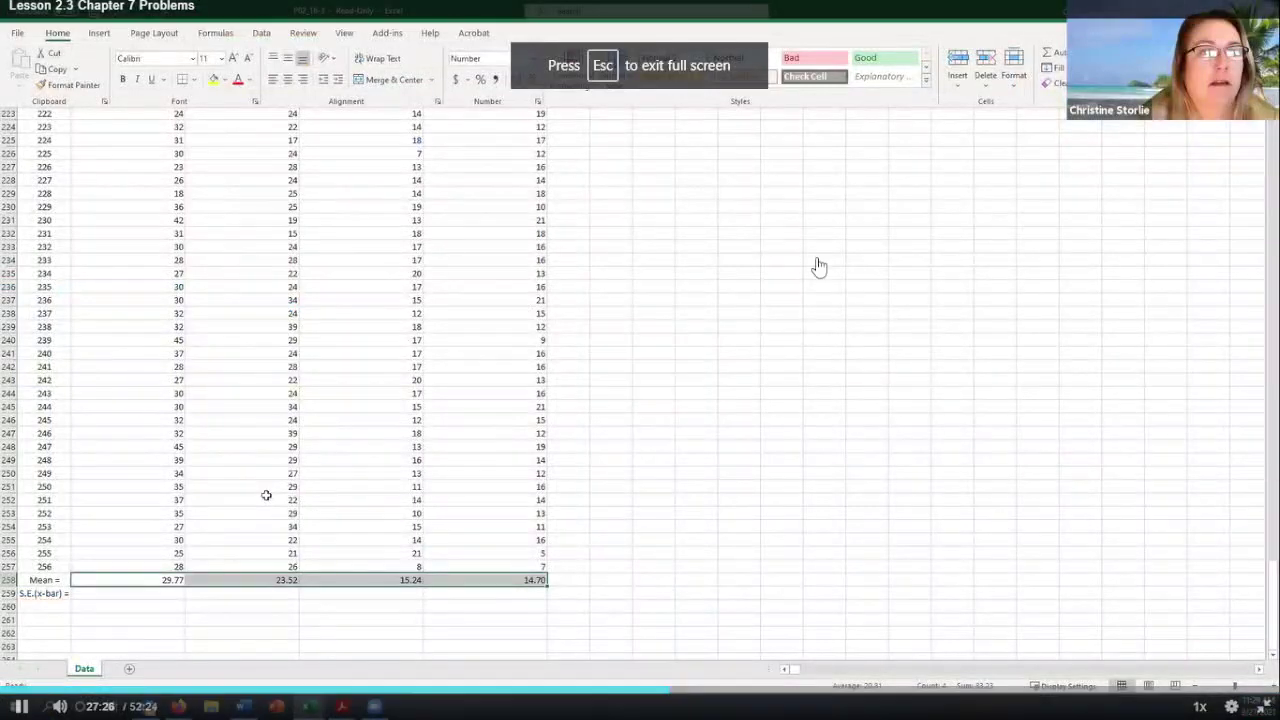
{"action": "left_click", "coordinate": [818, 265]}
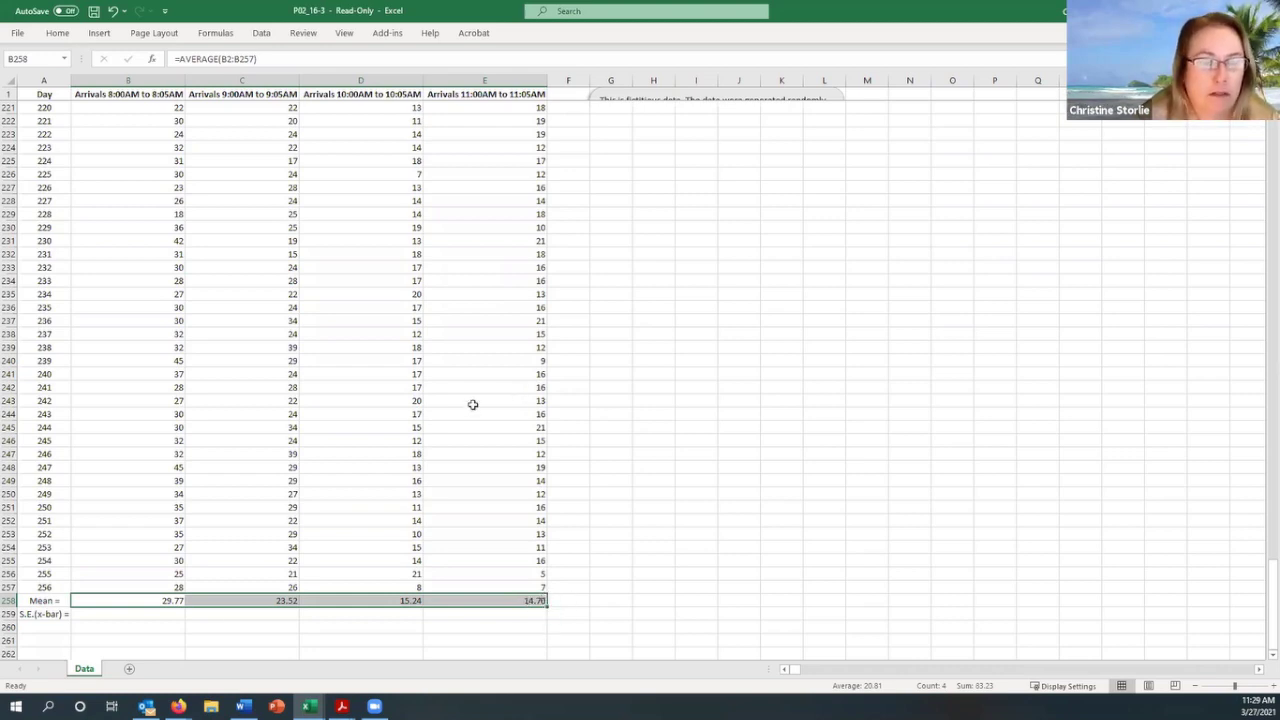
{"action": "key", "text": "Down"}
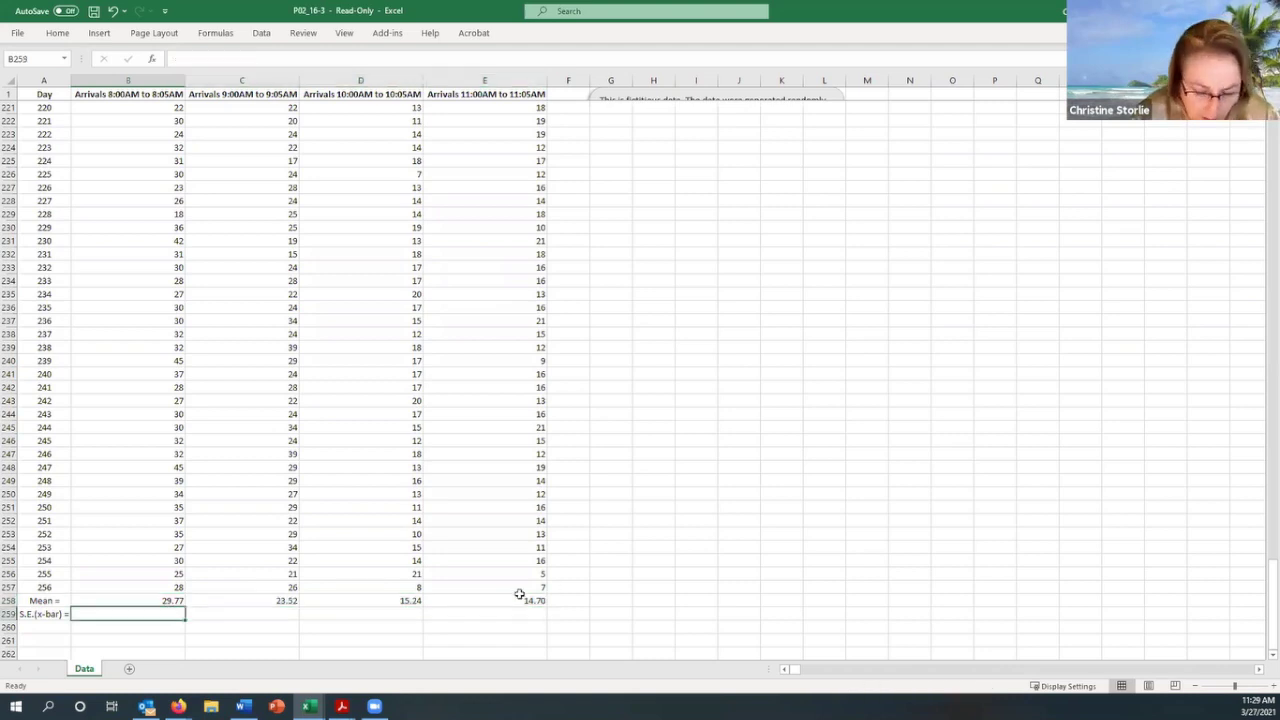
{"action": "type", "text": "="}
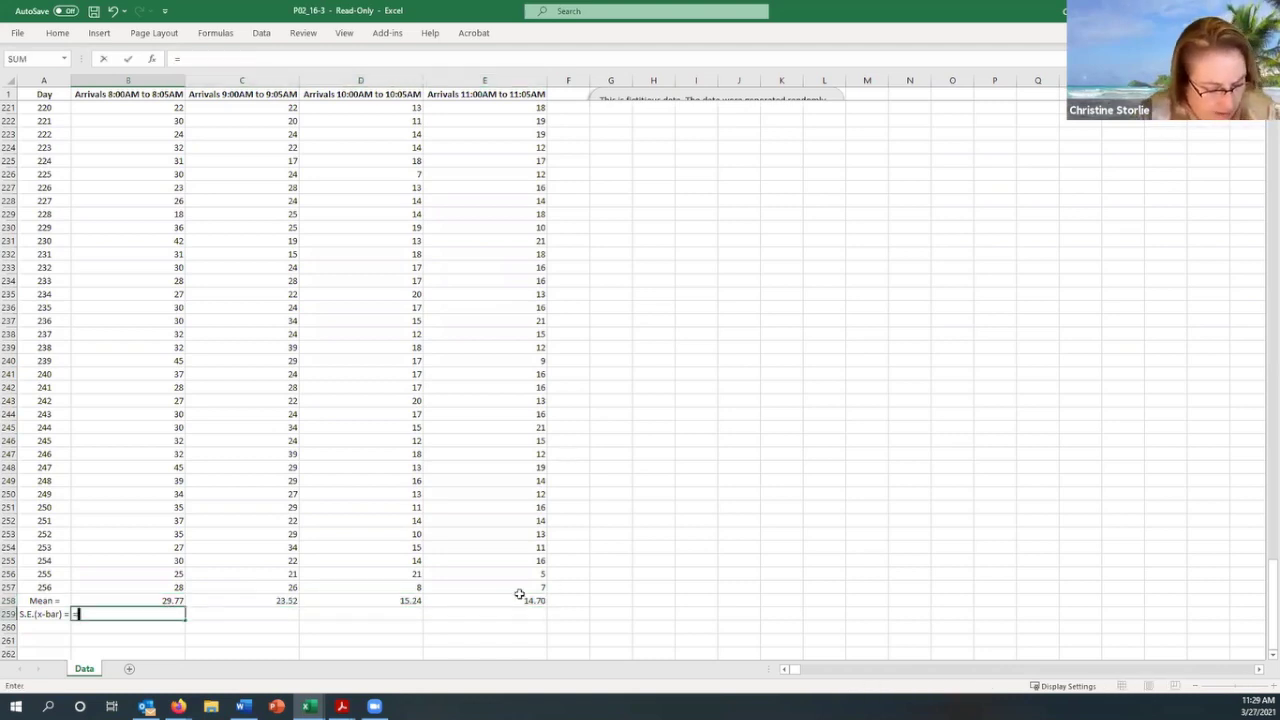
{"action": "type", "text": "st"}
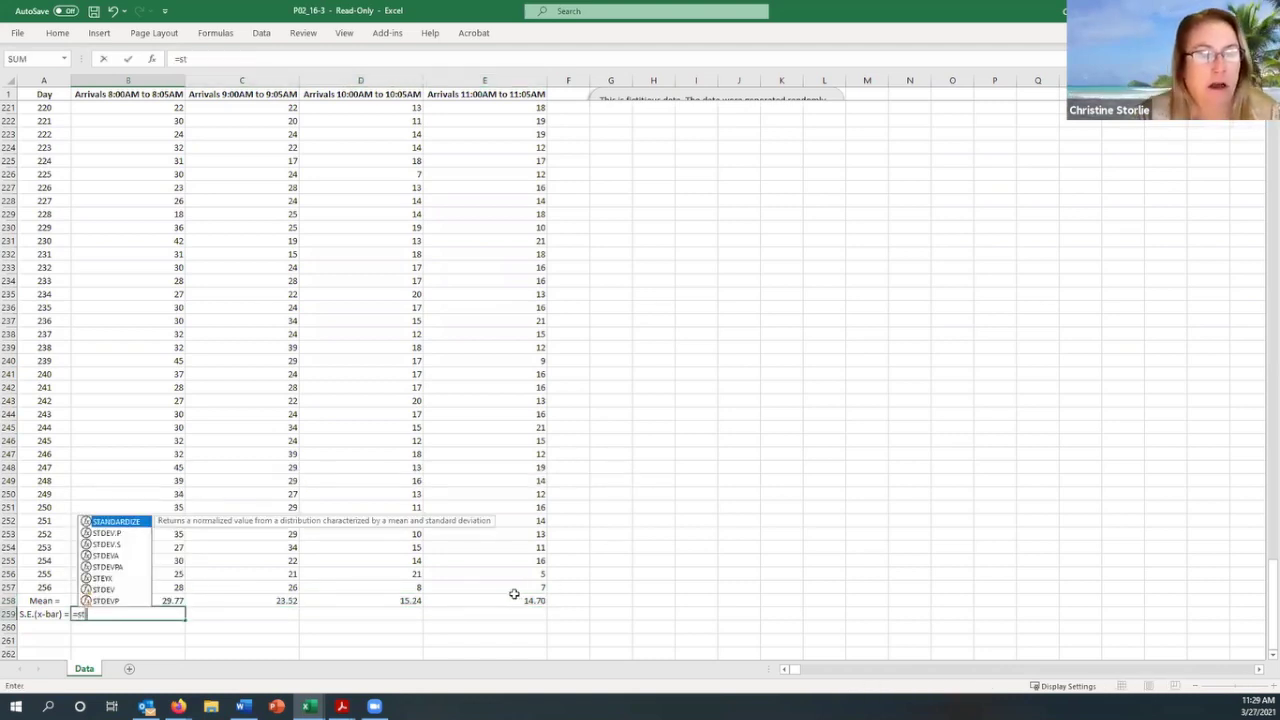
{"action": "left_click", "coordinate": [107, 545]}
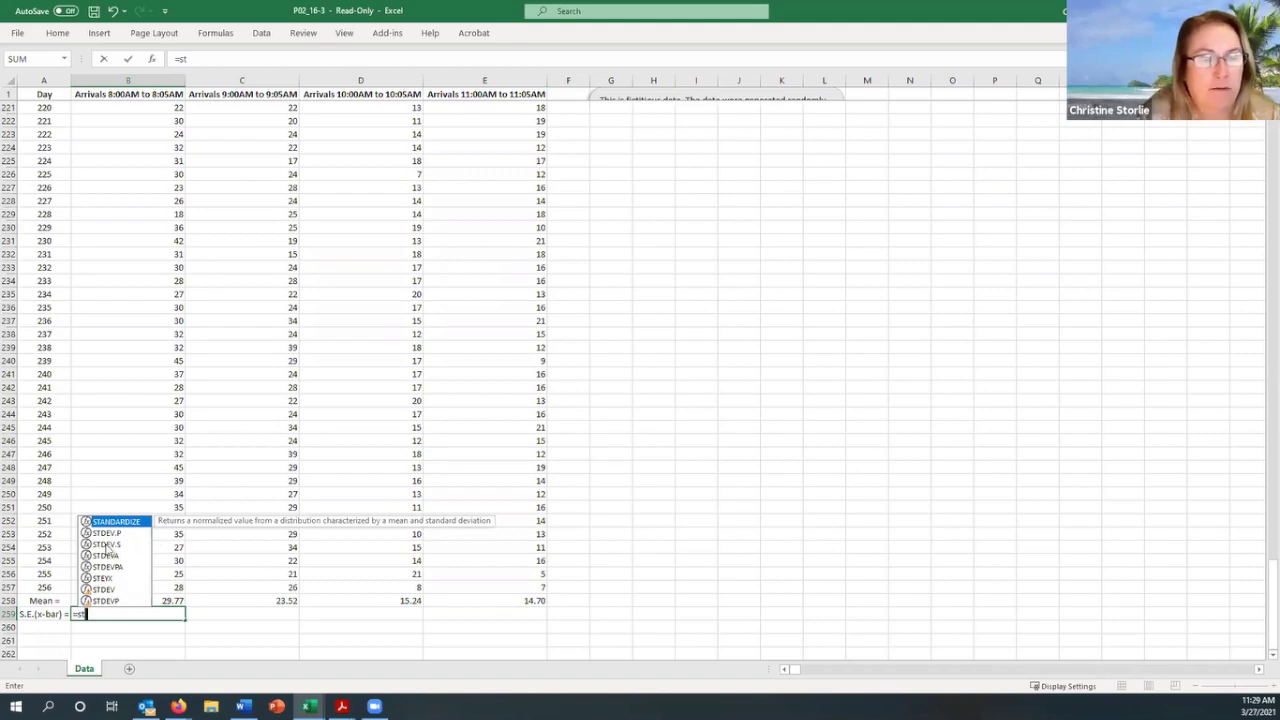
{"action": "key", "text": "Tab"}
{"action": "key", "text": "Escape"}
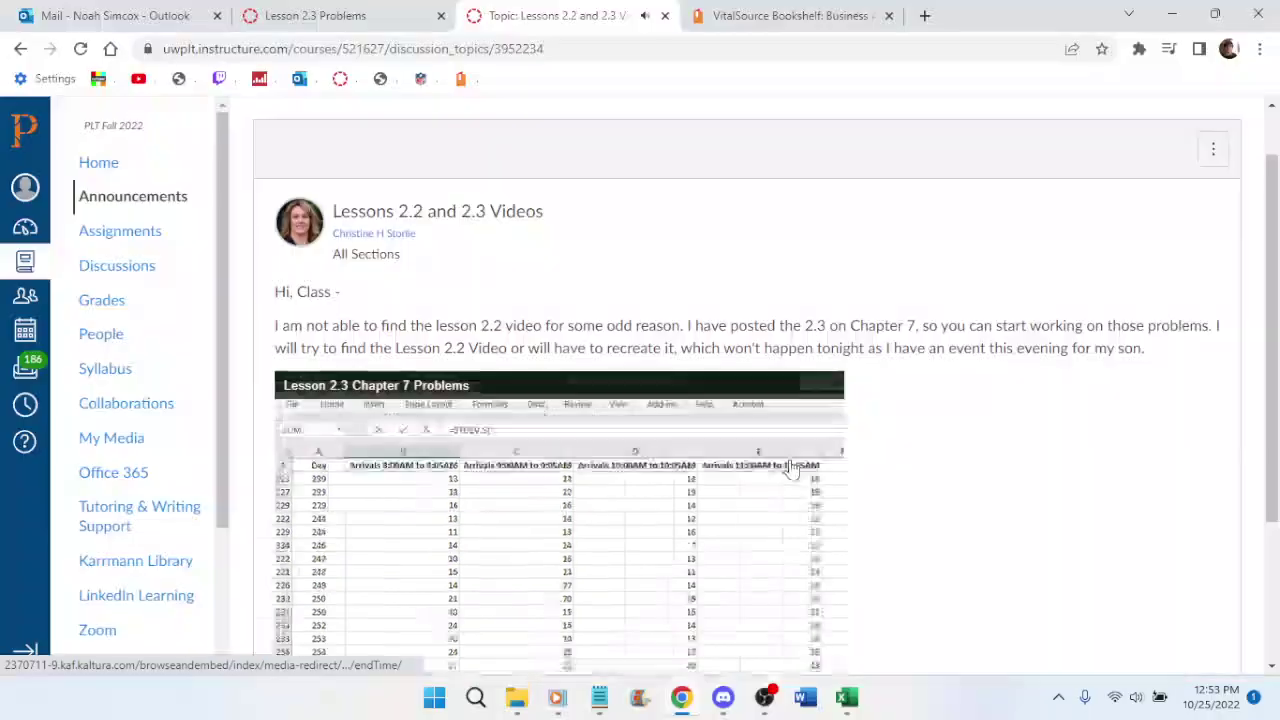
Switch to Excel and enter =STDEV.S(Data!B2:B257)/SQRT(256) in B3 as the 8:00AM to 8:05AM standard error
{"action": "key", "text": "alt+Tab"}
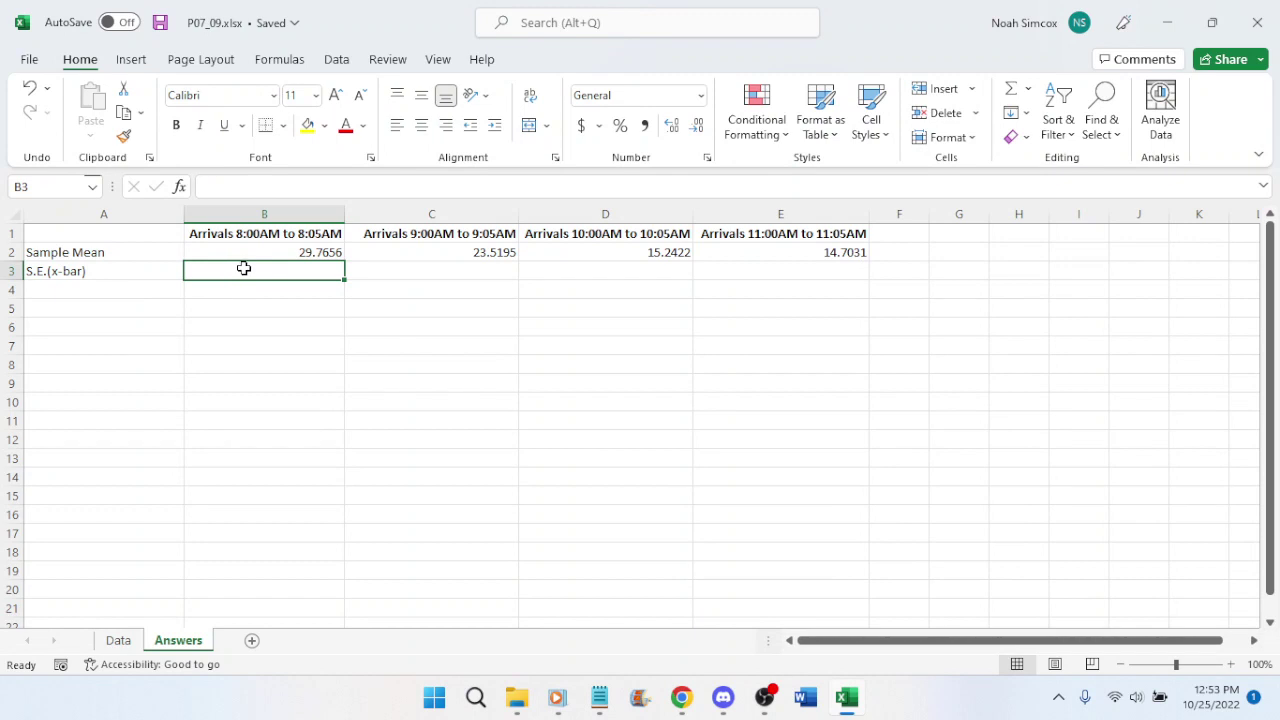
{"action": "type", "text": "=std"}
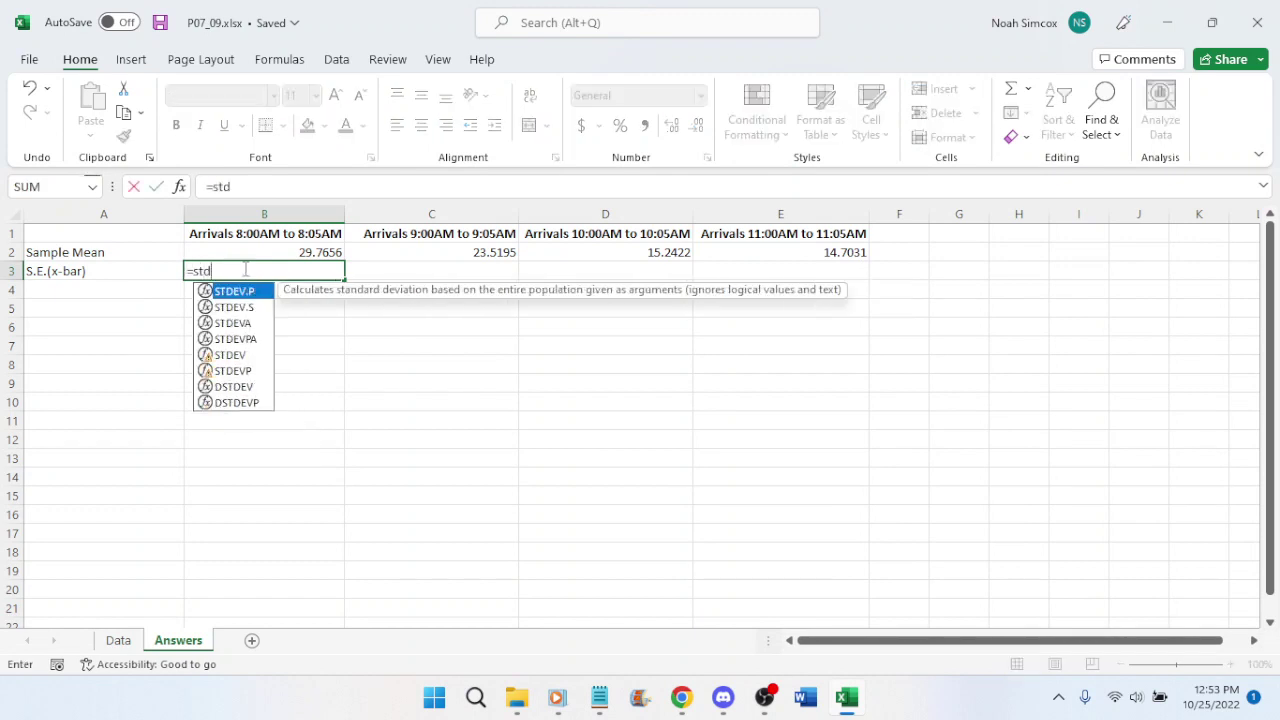
{"action": "type", "text": "ev.s("}
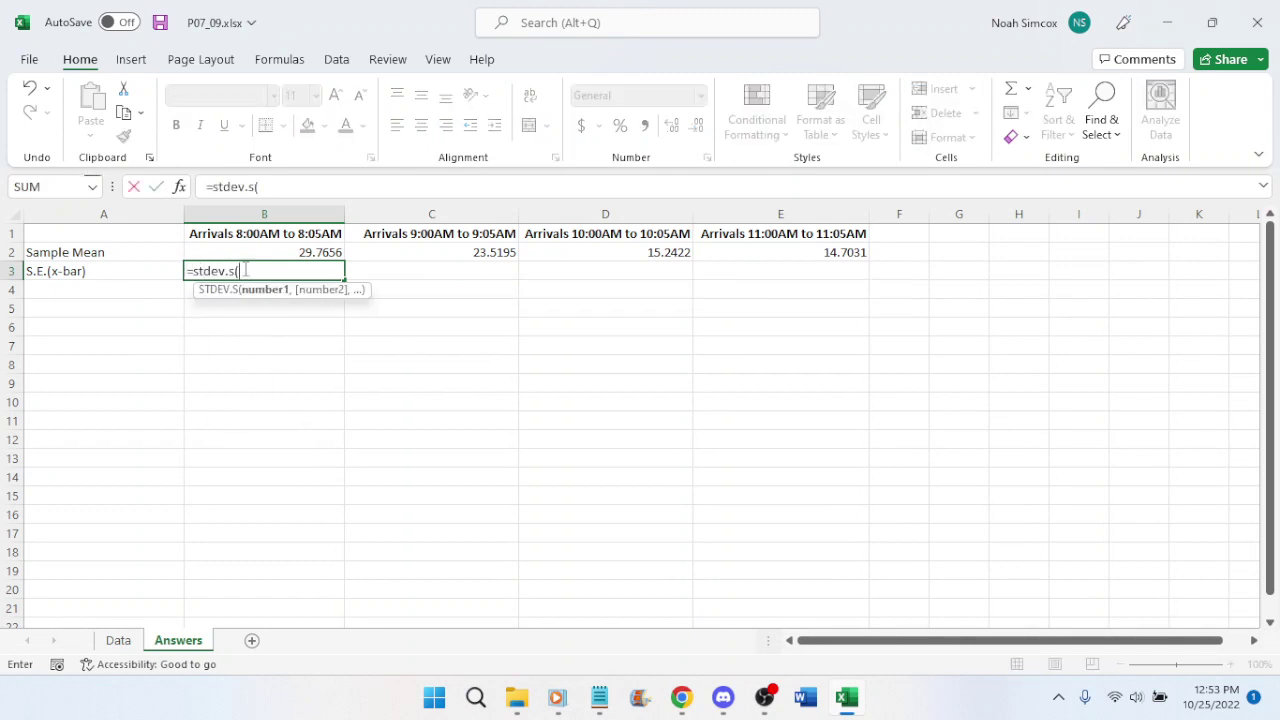
{"action": "left_click", "coordinate": [125, 641]}
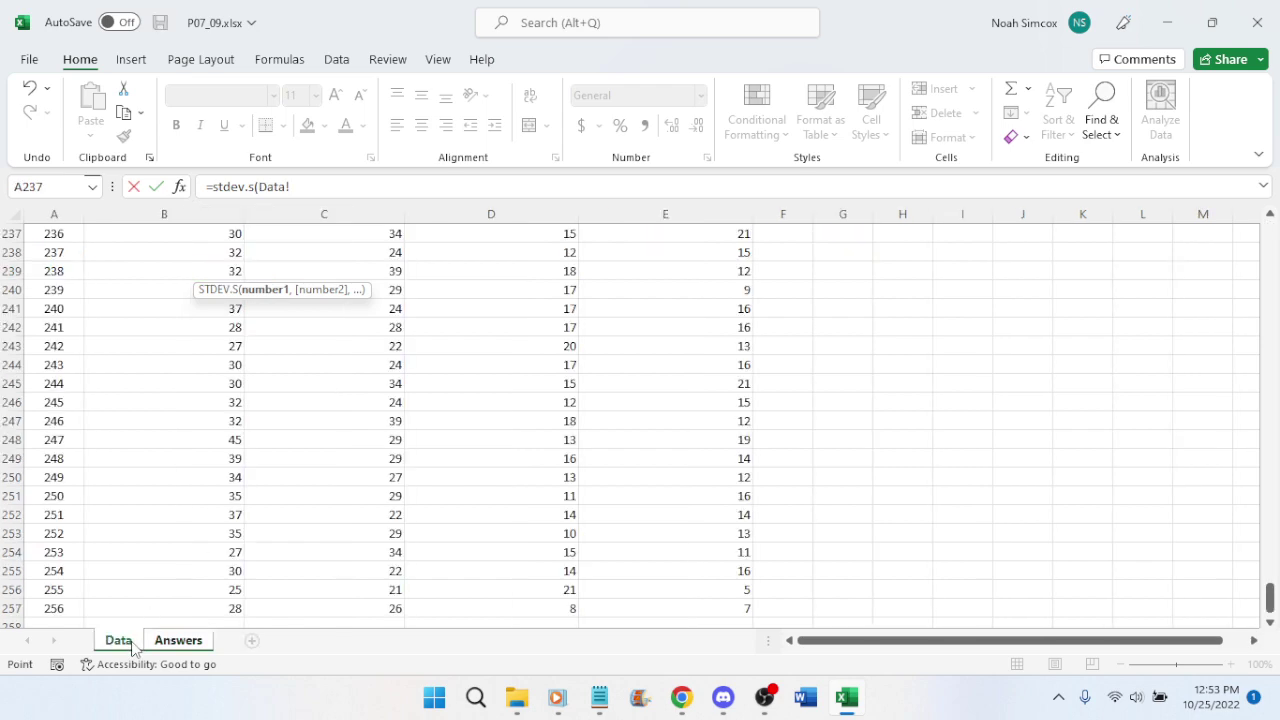
{"action": "left_click_drag", "start_coordinate": [1270, 597], "coordinate": [1270, 232]}
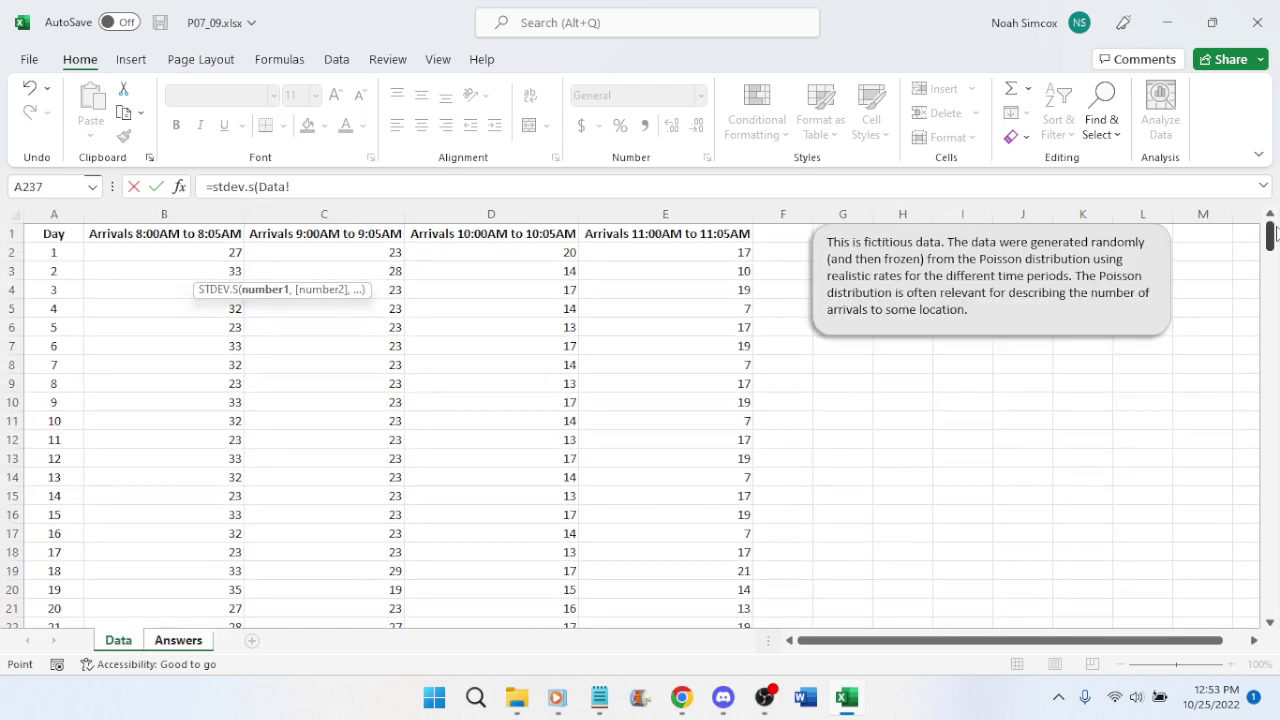
{"action": "left_click", "coordinate": [179, 252]}
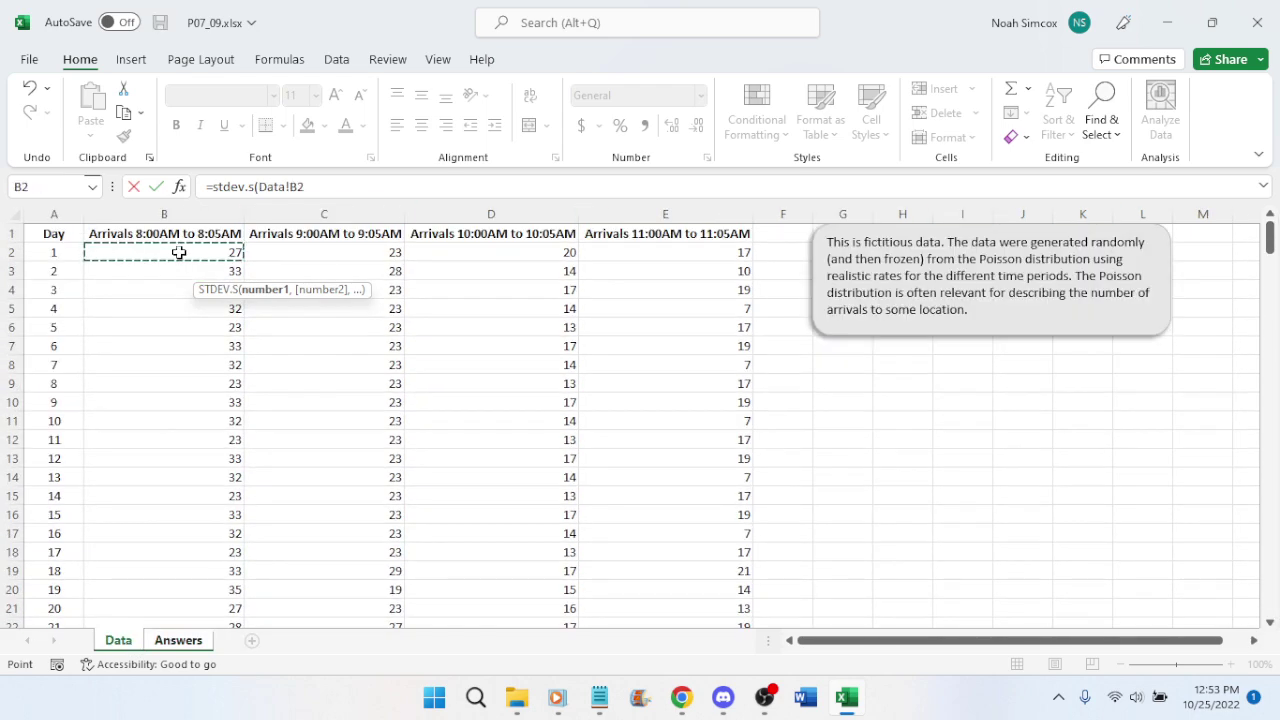
{"action": "key", "text": "ctrl+shift+Down"}
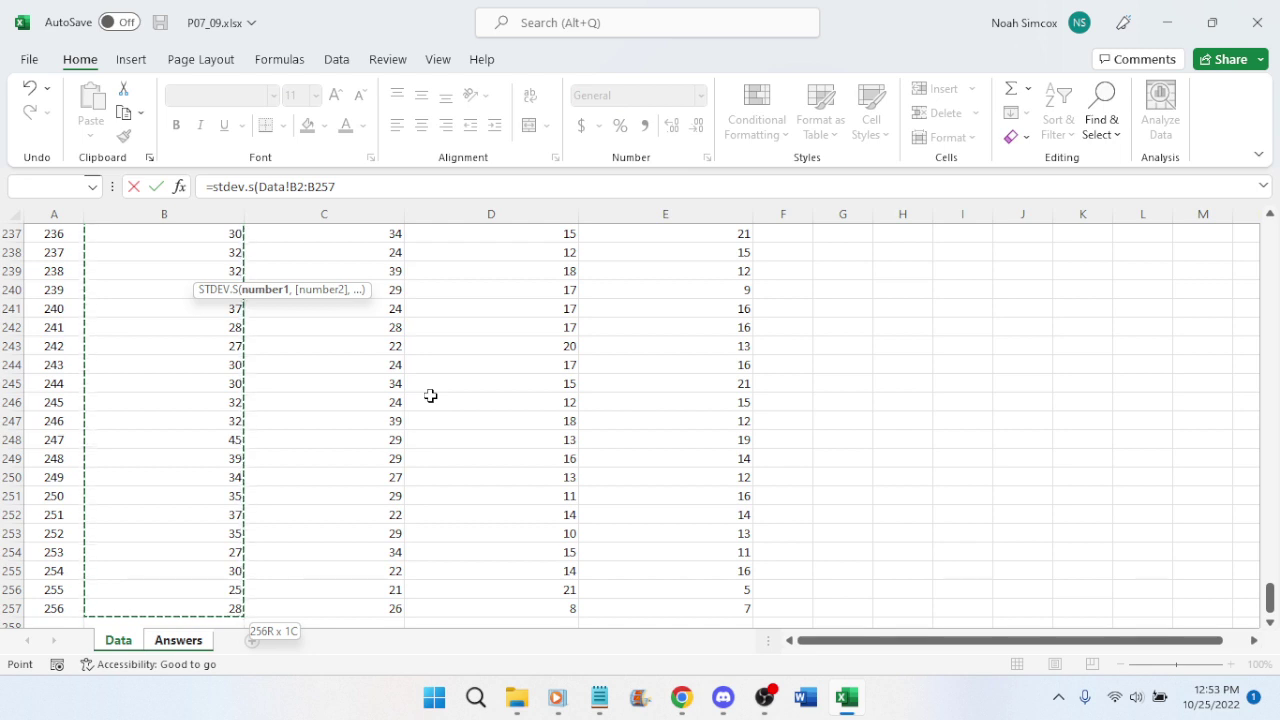
{"action": "type", "text": ")"}
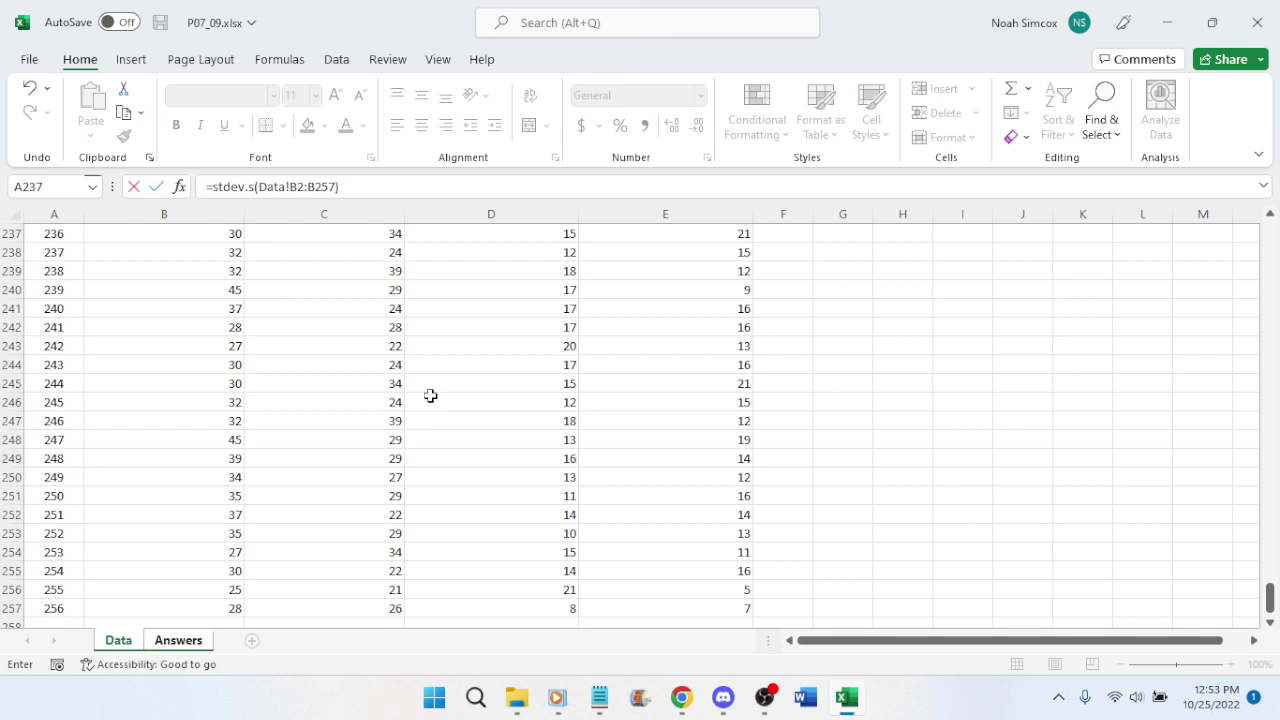
{"action": "type", "text": "/sq"}
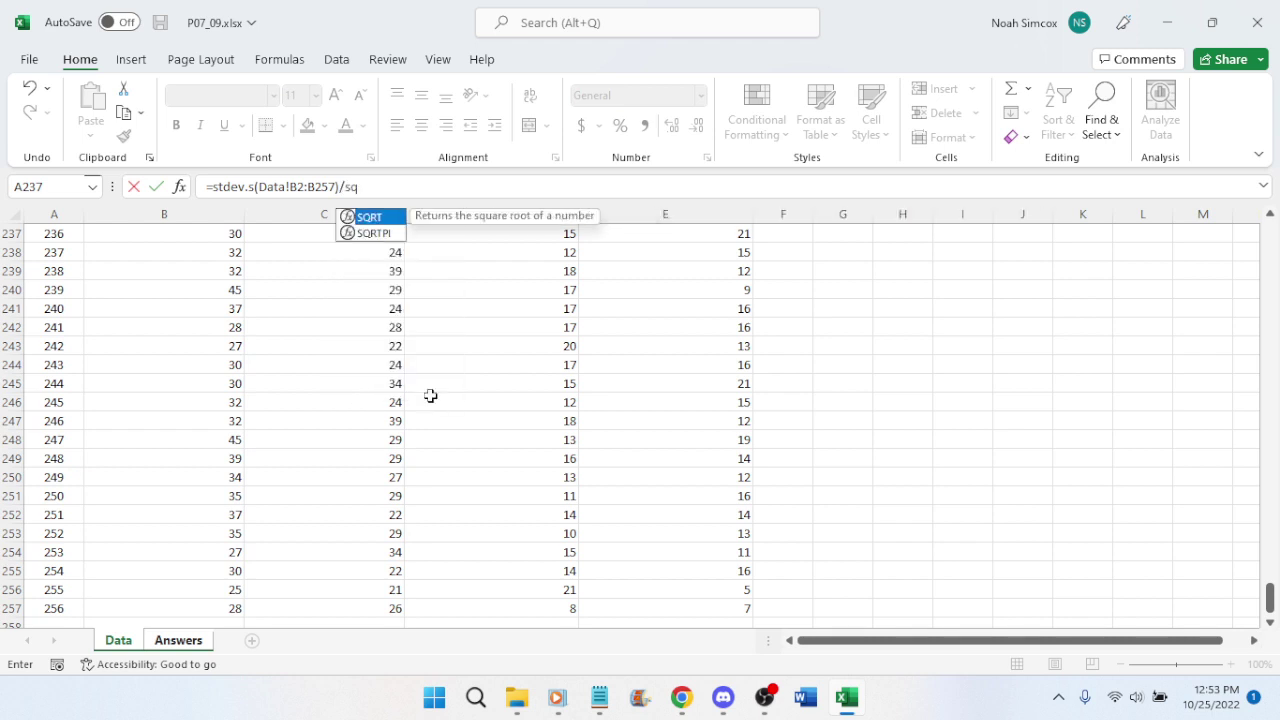
{"action": "type", "text": "rt"}
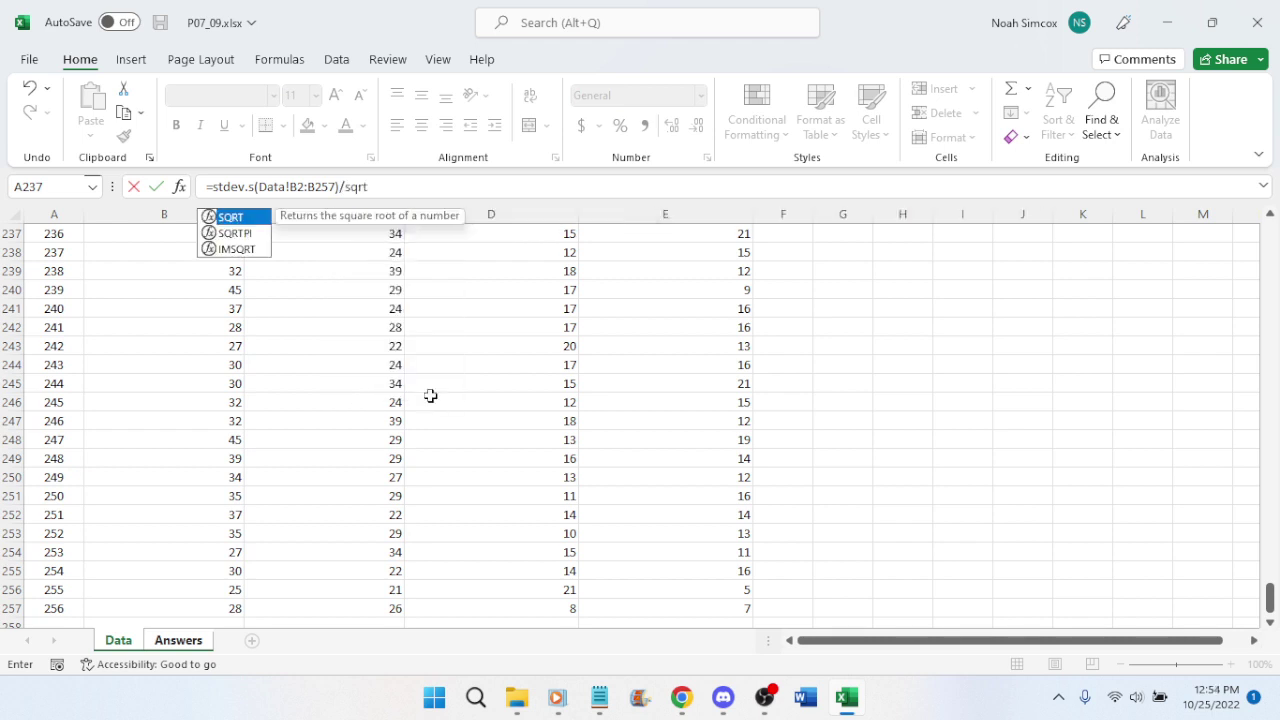
{"action": "type", "text": "("}
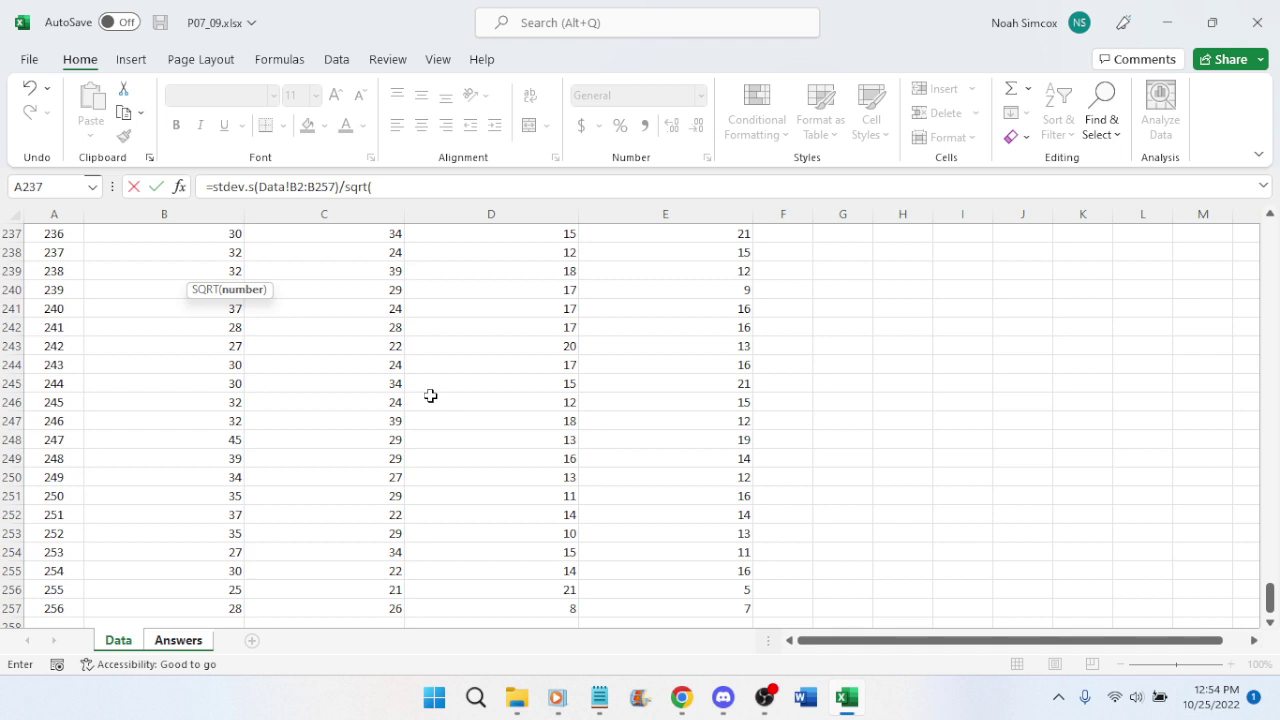
{"action": "scroll", "coordinate": [430, 396], "scroll_direction": "down", "scroll_amount": 1}
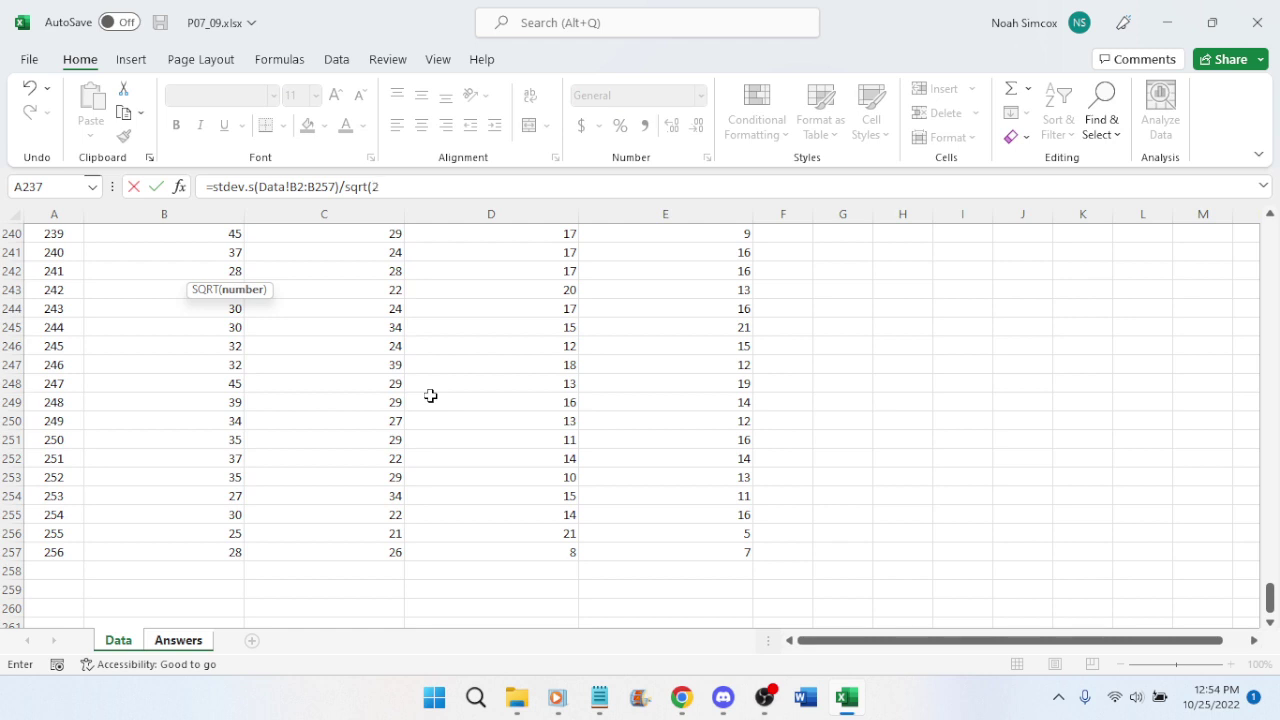
{"action": "type", "text": ")"}
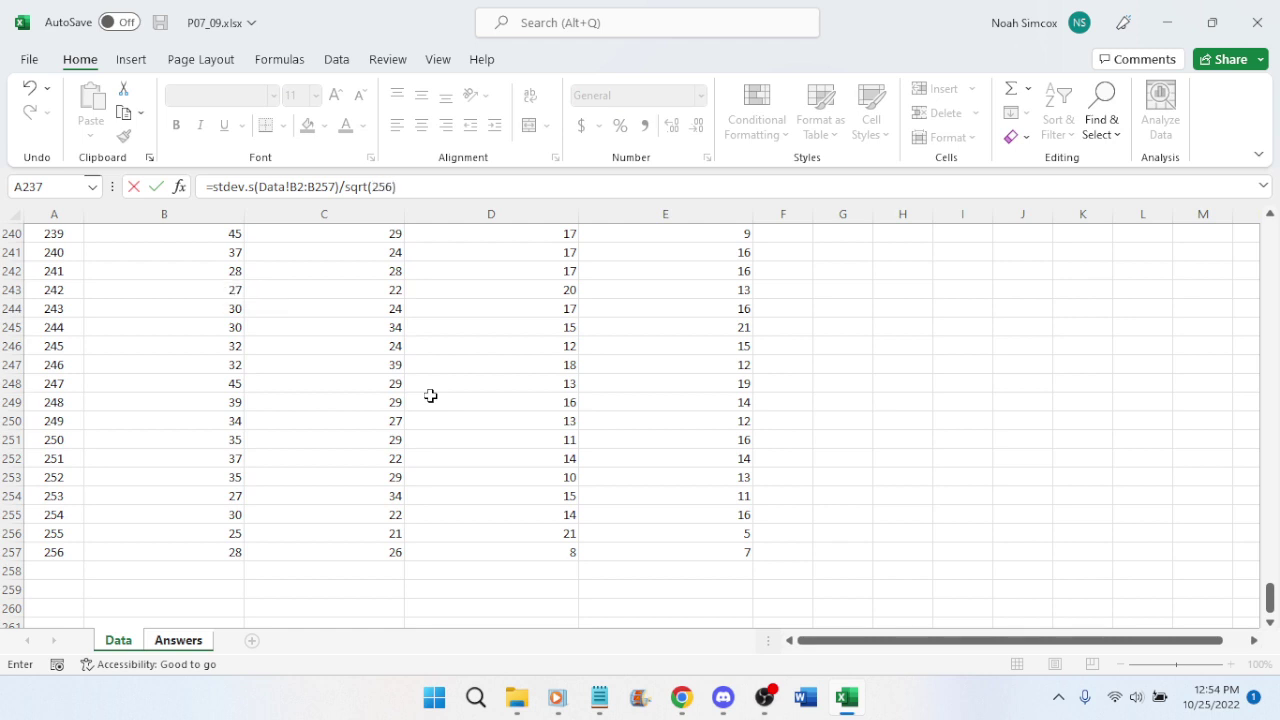
{"action": "key", "text": "Return"}
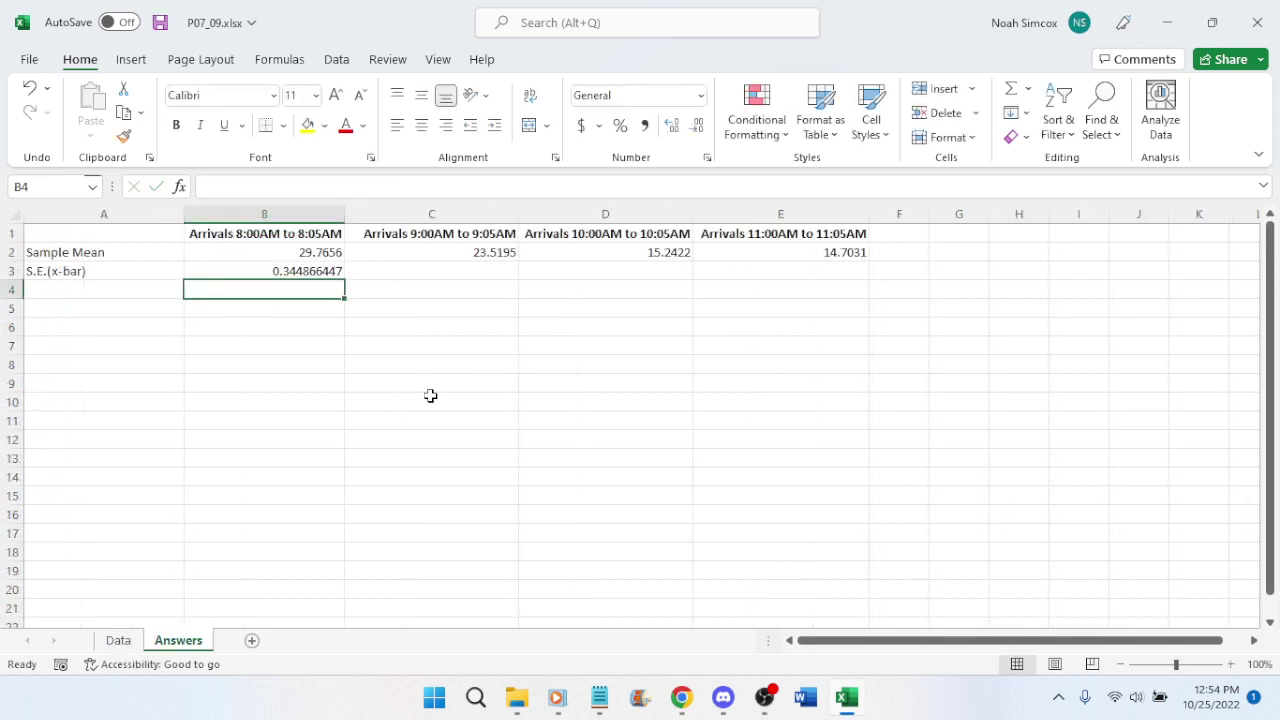
Fill the standard error formula from B3 across to E3 for the other three arrivals periods
{"action": "left_click", "coordinate": [316, 270]}
{"action": "left_click_drag", "start_coordinate": [343, 277], "coordinate": [820, 281]}
{"action": "left_click", "coordinate": [516, 326]}
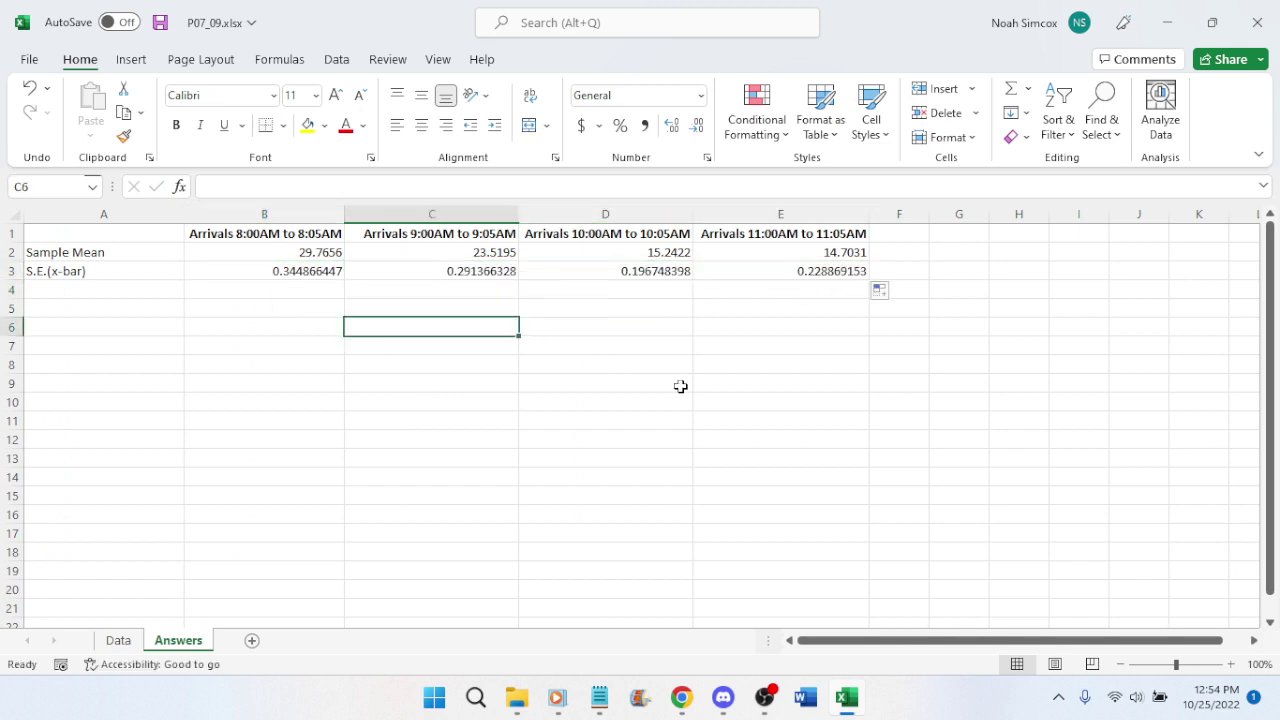
Check the standard error formulas in B3 through E3 of the Answers sheet, one period after another
{"action": "left_click", "coordinate": [300, 271]}
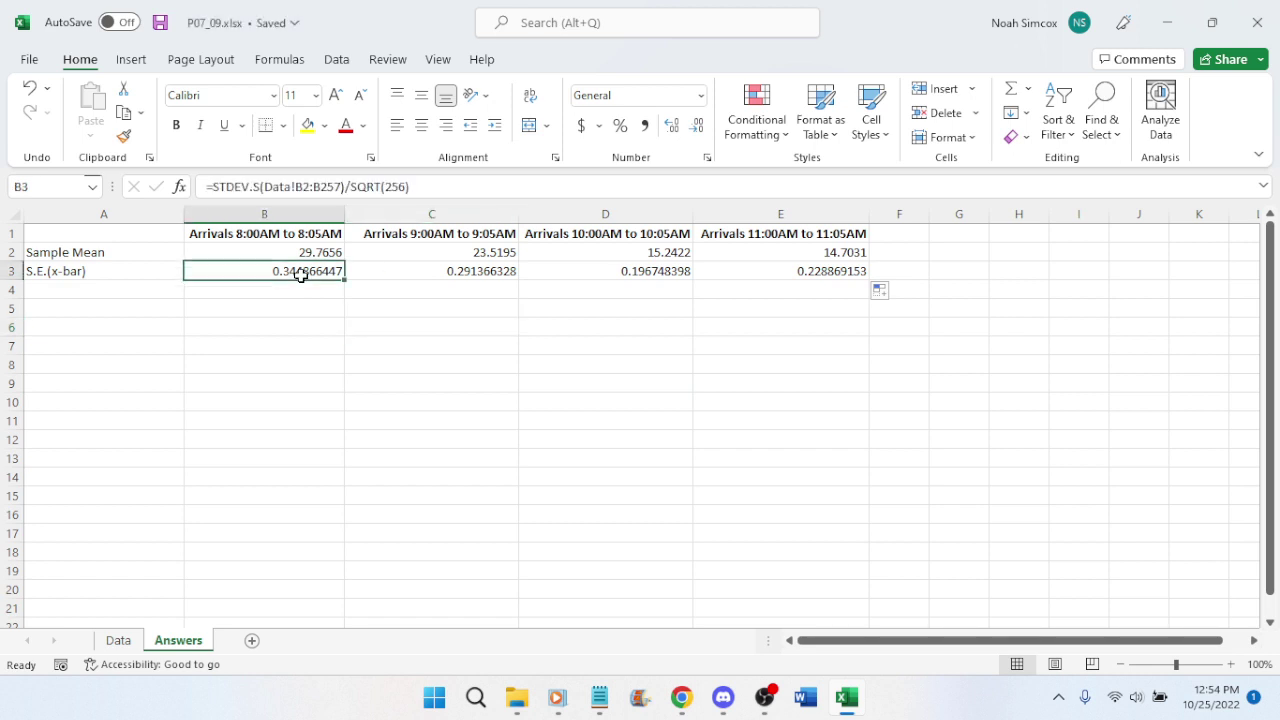
{"action": "left_click", "coordinate": [400, 274]}
{"action": "left_click", "coordinate": [658, 278]}
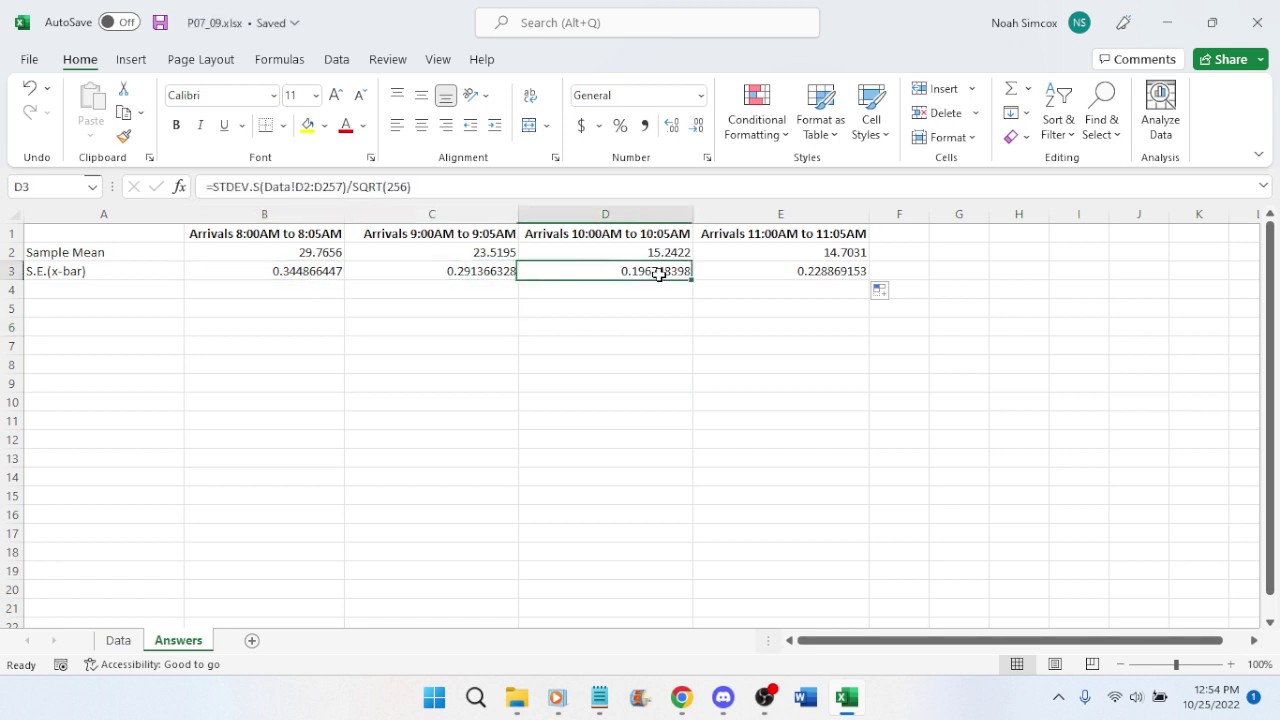
{"action": "left_click", "coordinate": [788, 272]}
Switch to the browser and watch the Lesson 2.3 Chapter 7 Problems video in full screen to compare its standard error formula and results
{"action": "left_click", "coordinate": [683, 697]}
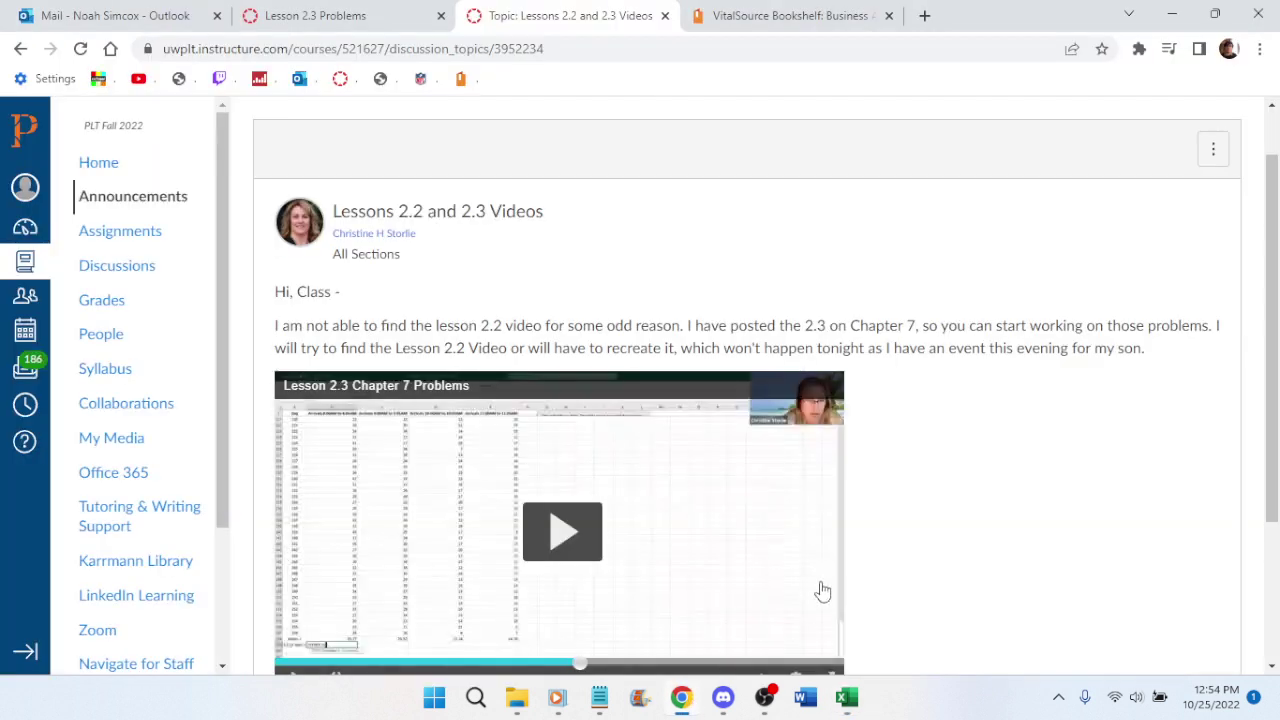
{"action": "scroll", "coordinate": [818, 590], "scroll_direction": "down", "scroll_amount": 1}
{"action": "left_click", "coordinate": [831, 583]}
{"action": "left_click", "coordinate": [601, 346]}
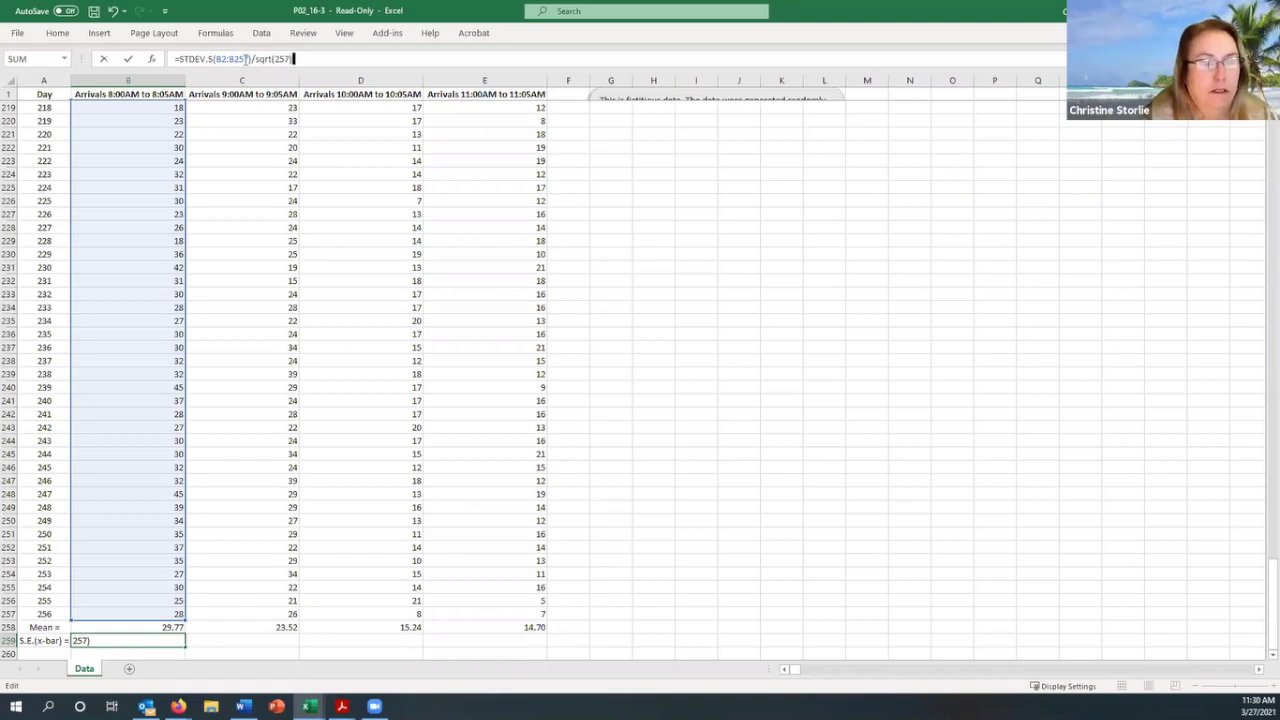
{"action": "key", "text": "BackSpace"}
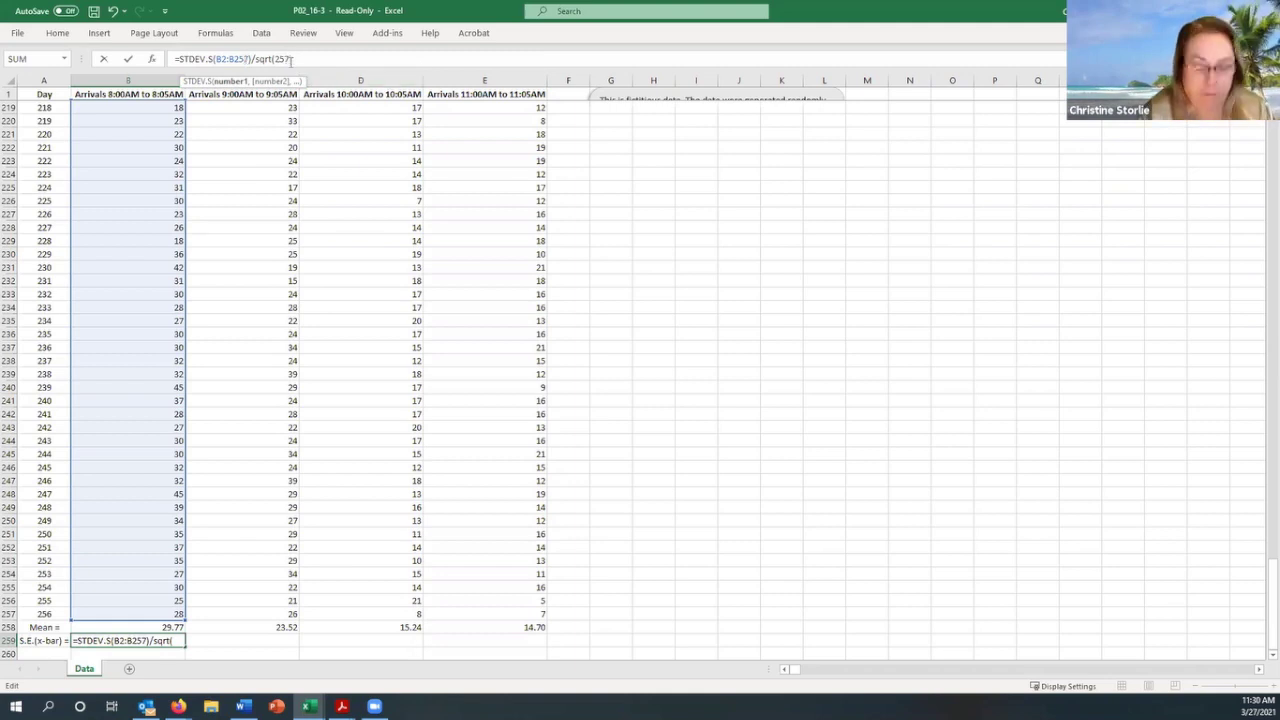
{"action": "left_click", "coordinate": [290, 59]}
{"action": "type", "text": "6"}
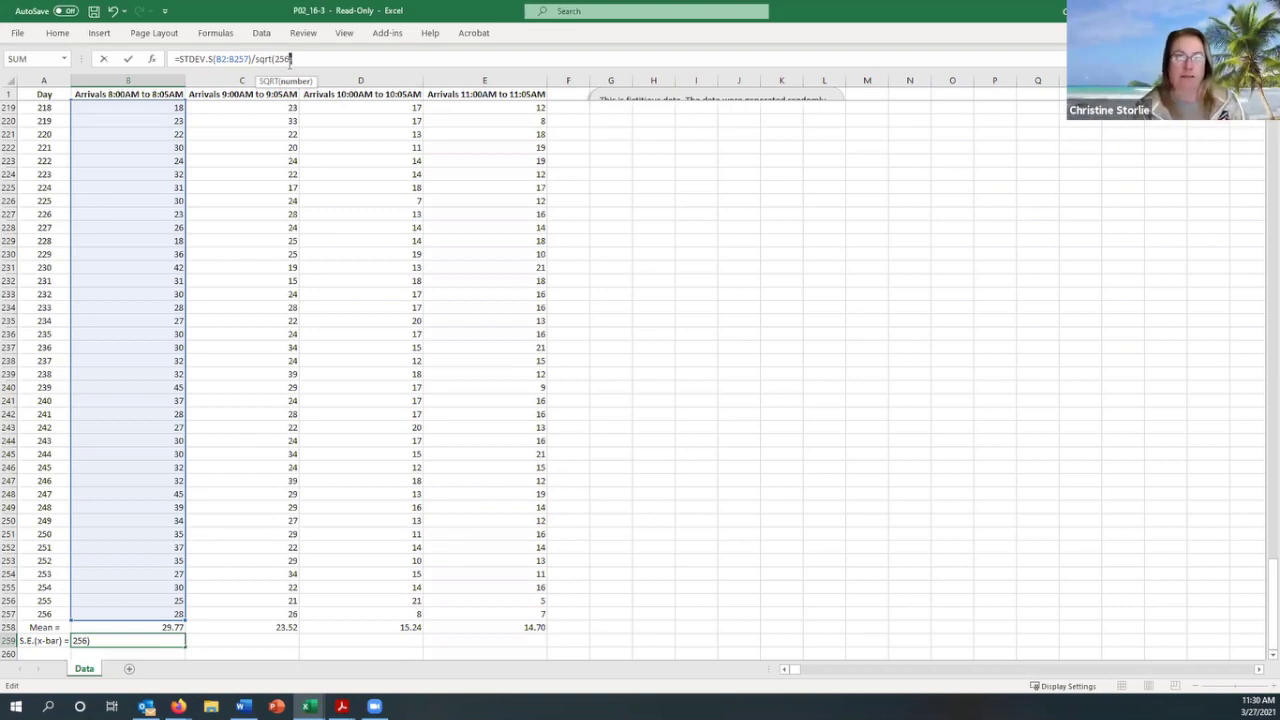
{"action": "key", "text": "Return"}
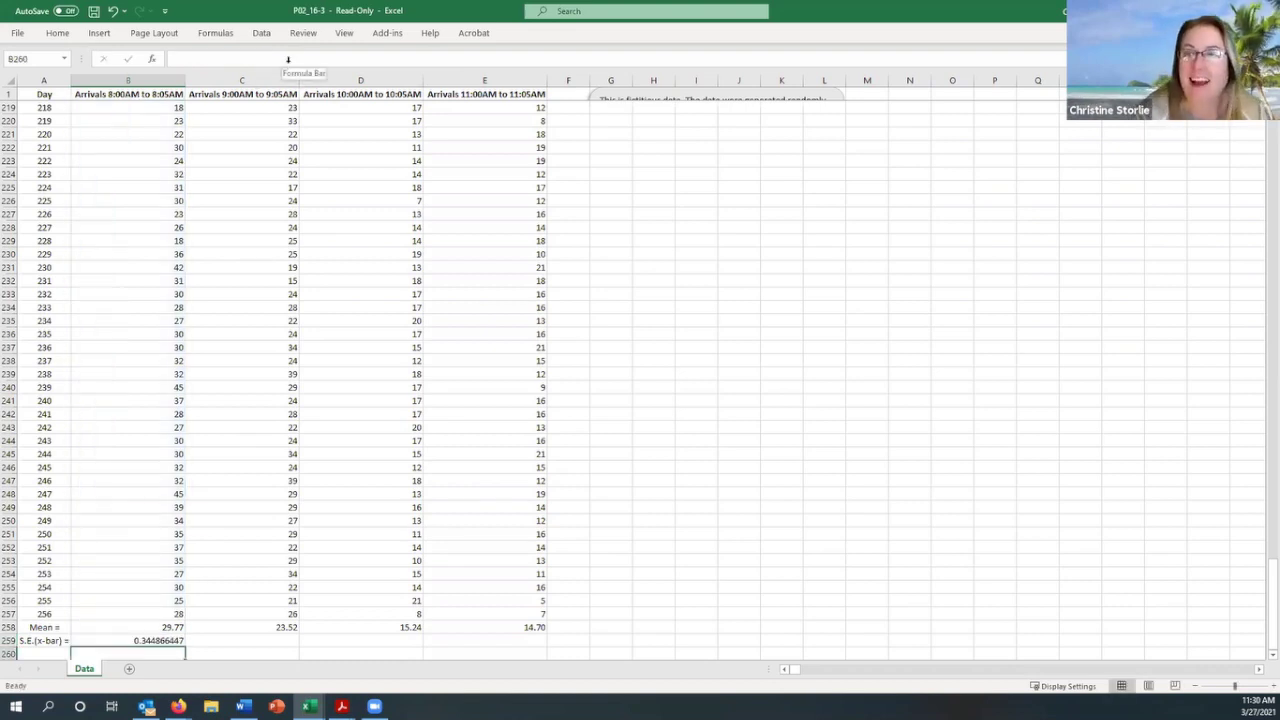
{"action": "left_click", "coordinate": [140, 640]}
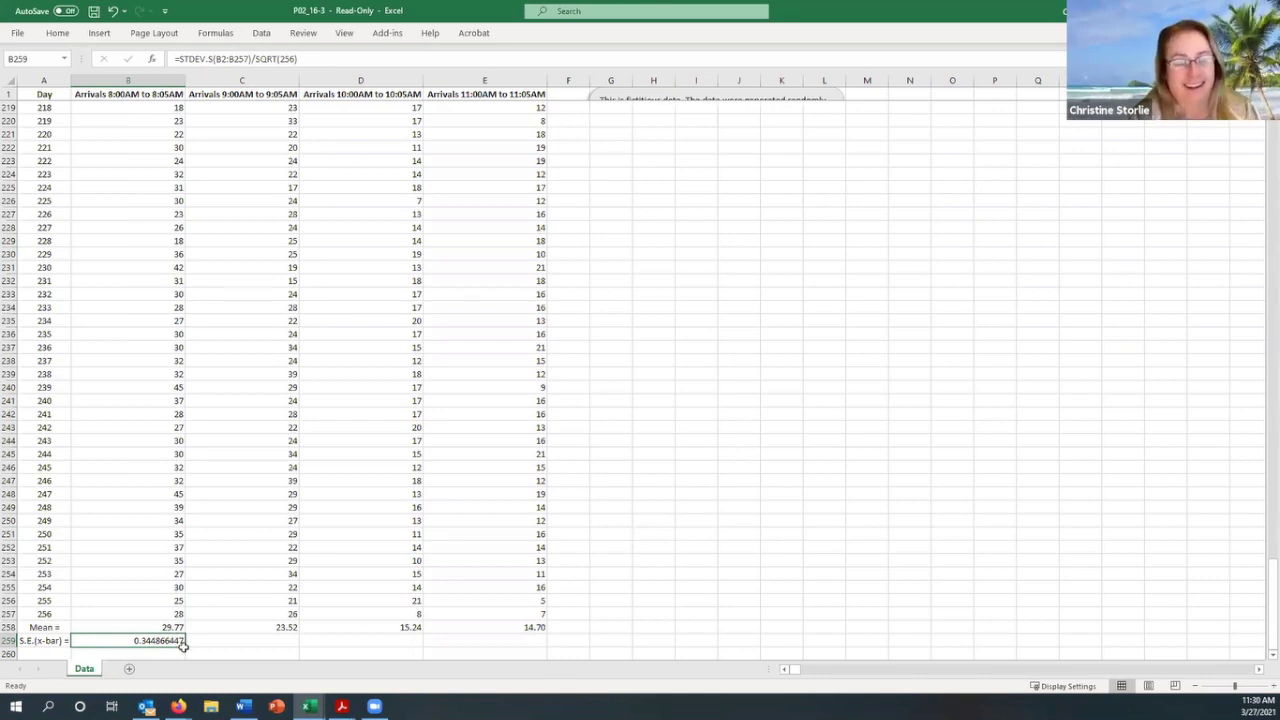
{"action": "left_click_drag", "start_coordinate": [328, 651], "coordinate": [351, 651]}
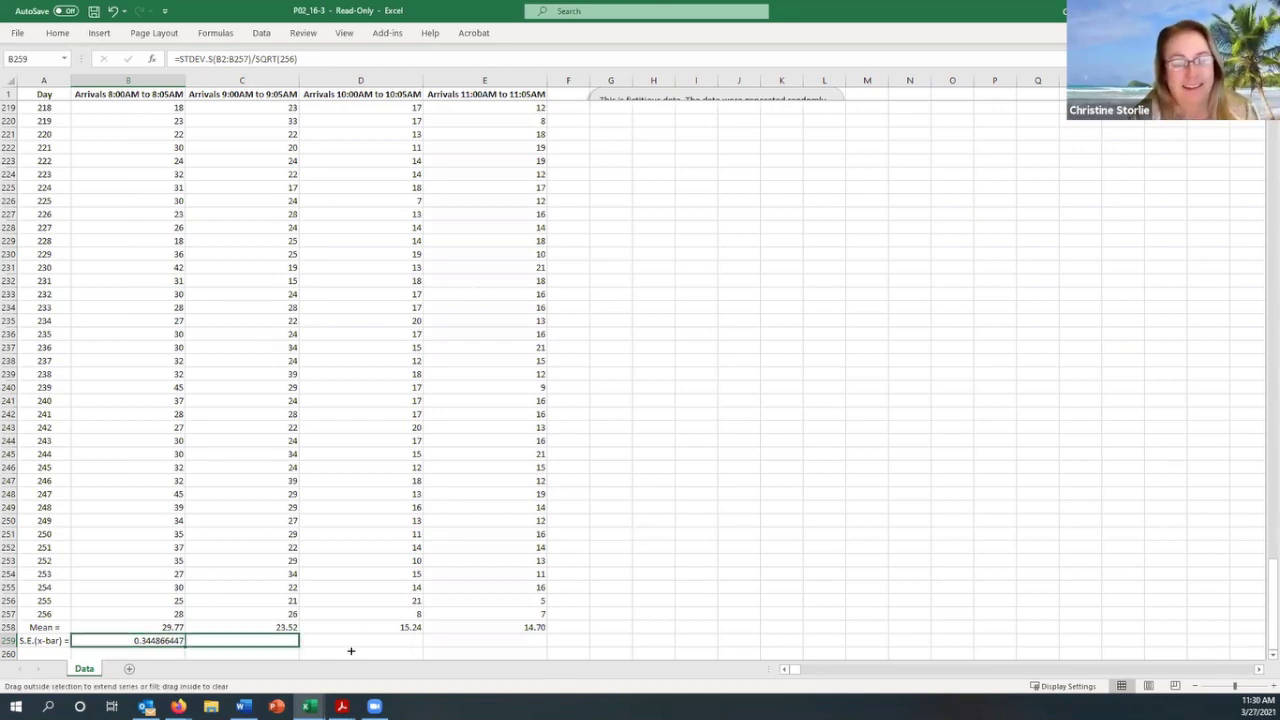
{"action": "left_click_drag", "start_coordinate": [457, 637], "coordinate": [541, 637]}
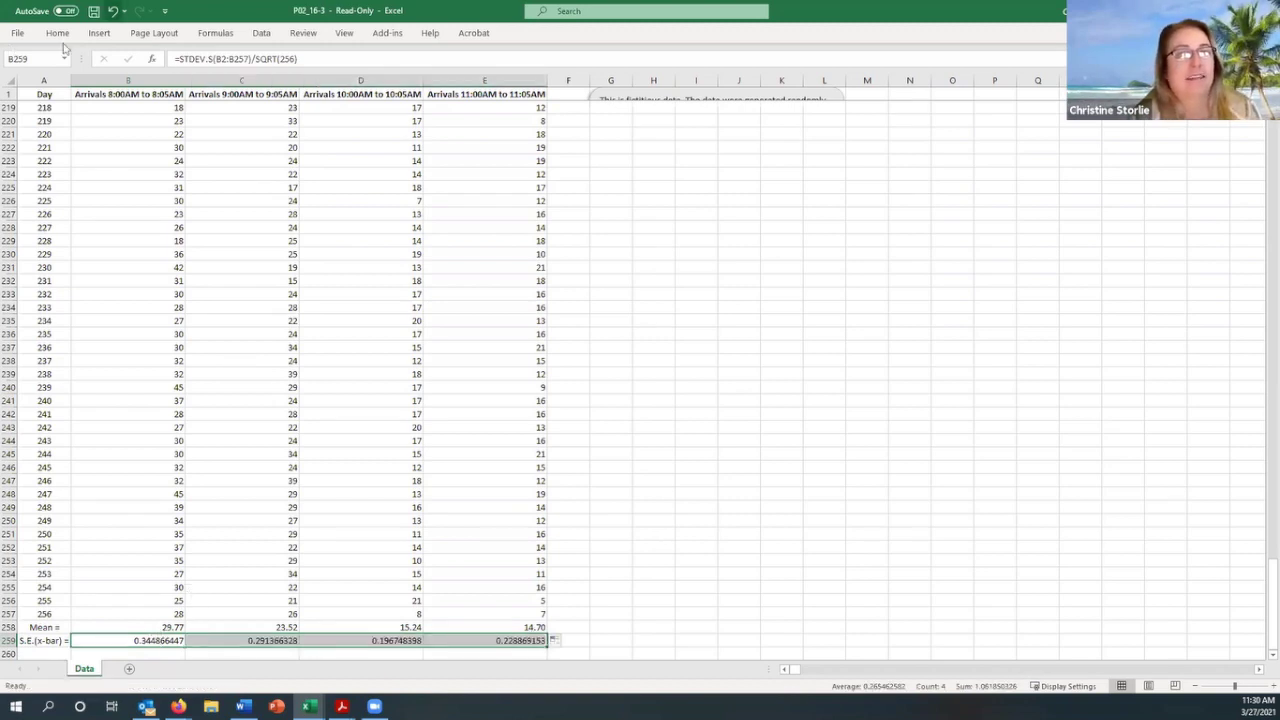
{"action": "left_click", "coordinate": [676, 362]}
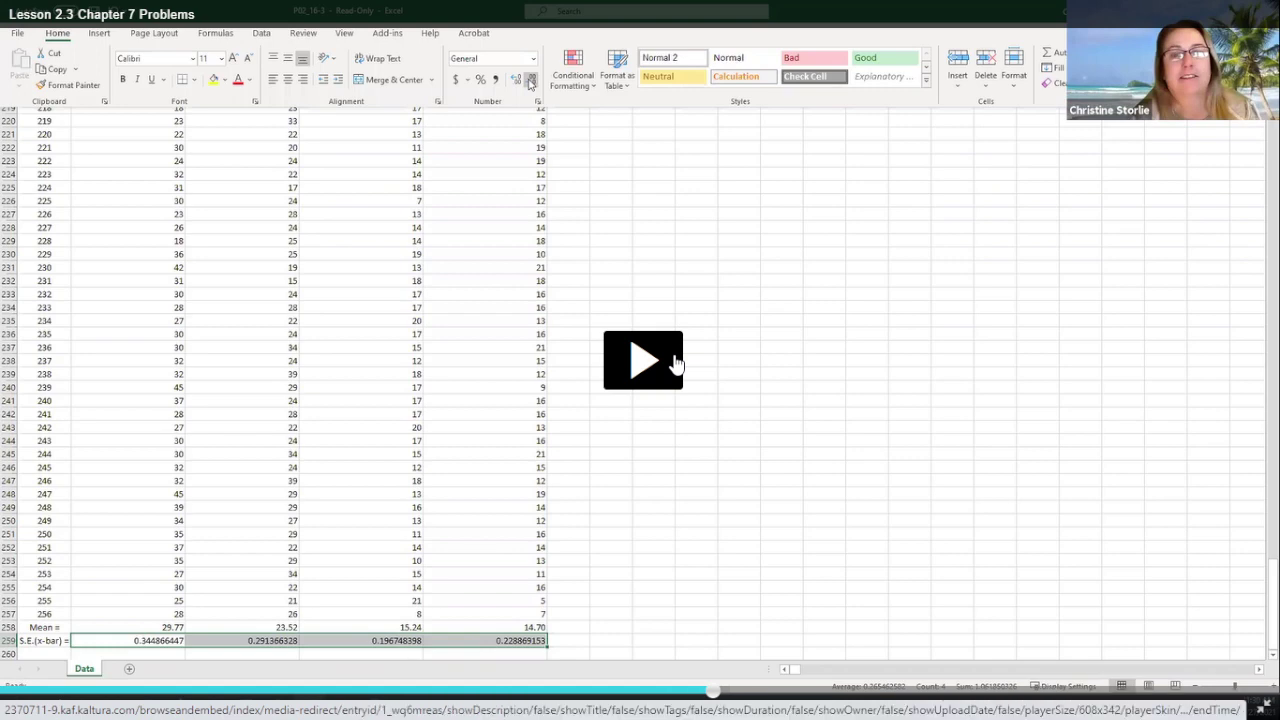
{"action": "key", "text": "Escape"}
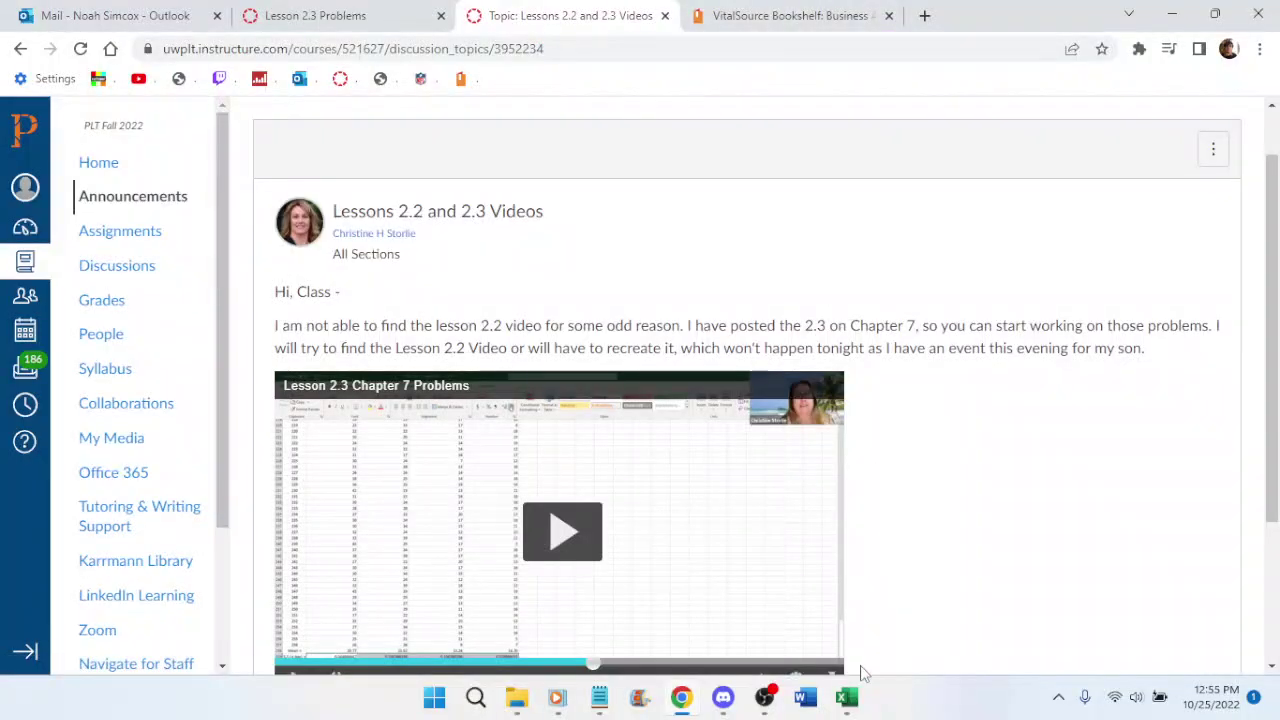
Switch to Excel, reduce the standard errors in B3:E3 to four decimal places, and save the workbook
{"action": "left_click", "coordinate": [848, 698]}
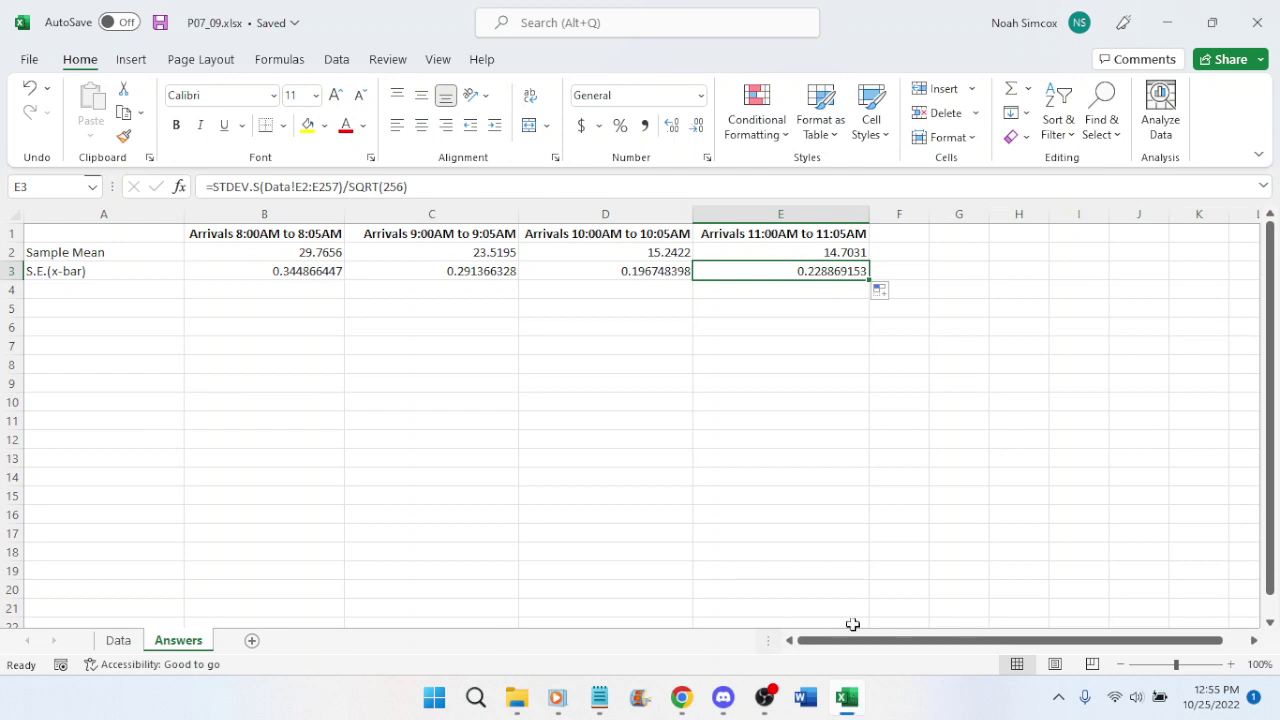
{"action": "left_click_drag", "start_coordinate": [313, 270], "coordinate": [786, 266]}
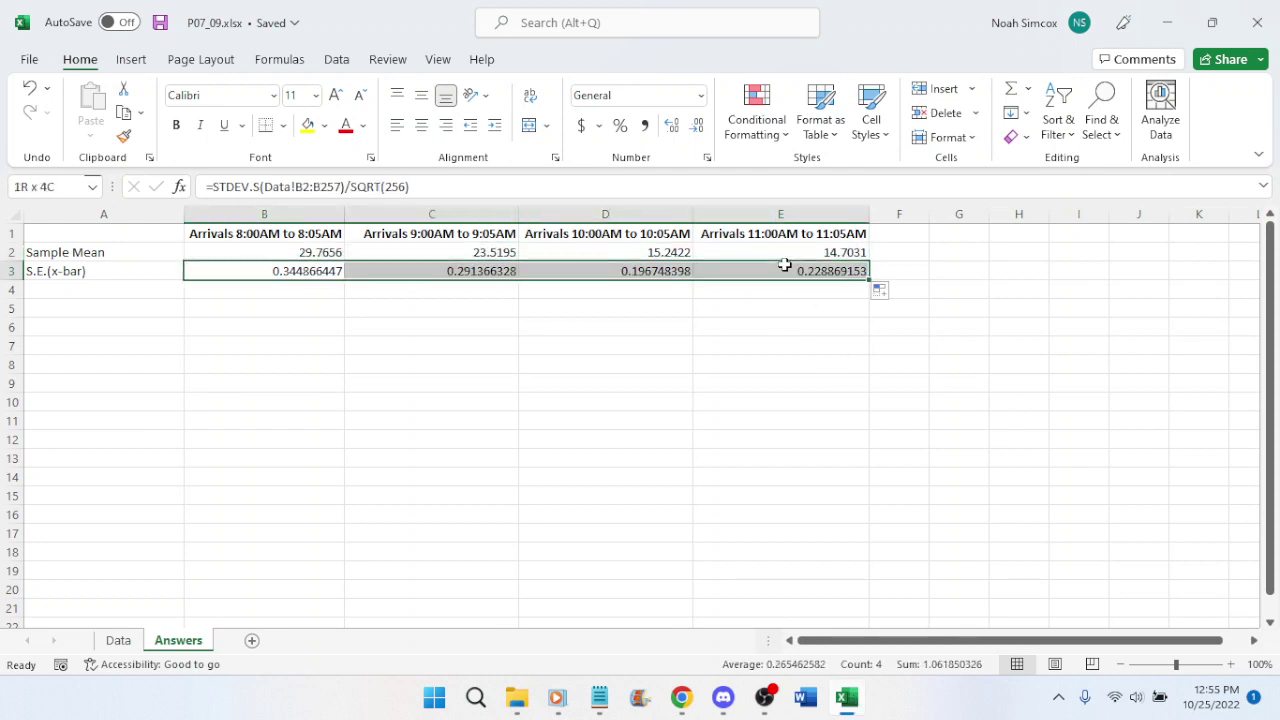
{"action": "left_click", "coordinate": [697, 128]}
{"action": "left_click", "coordinate": [697, 128]}
{"action": "left_click", "coordinate": [697, 128]}
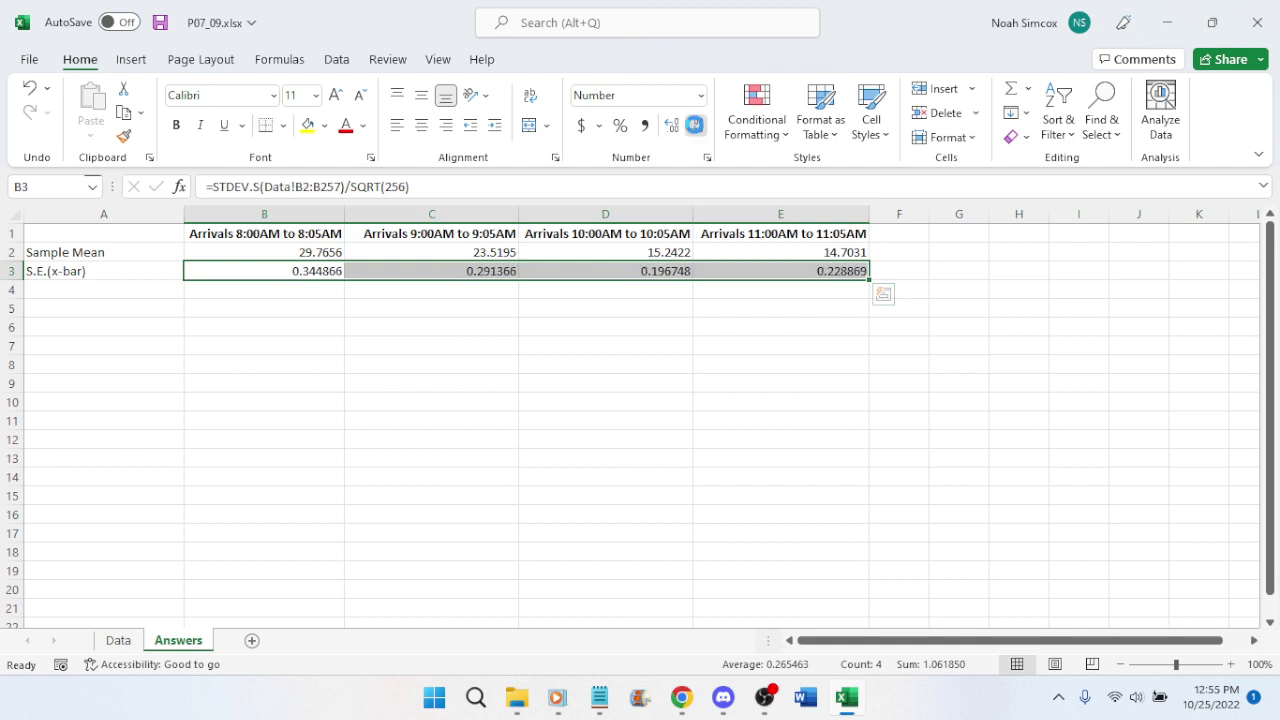
{"action": "left_click", "coordinate": [697, 128]}
{"action": "left_click", "coordinate": [580, 380]}
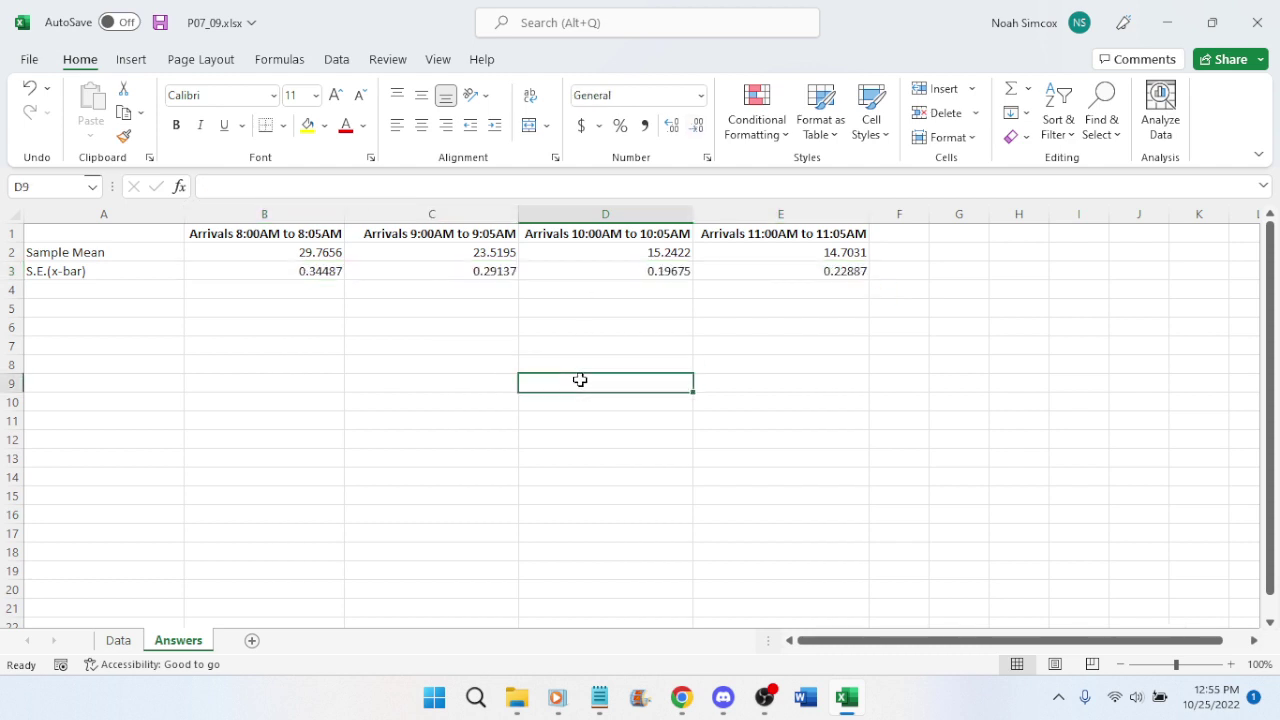
{"action": "key", "text": "ctrl+s"}
{"action": "left_click_drag", "start_coordinate": [328, 268], "coordinate": [849, 271]}
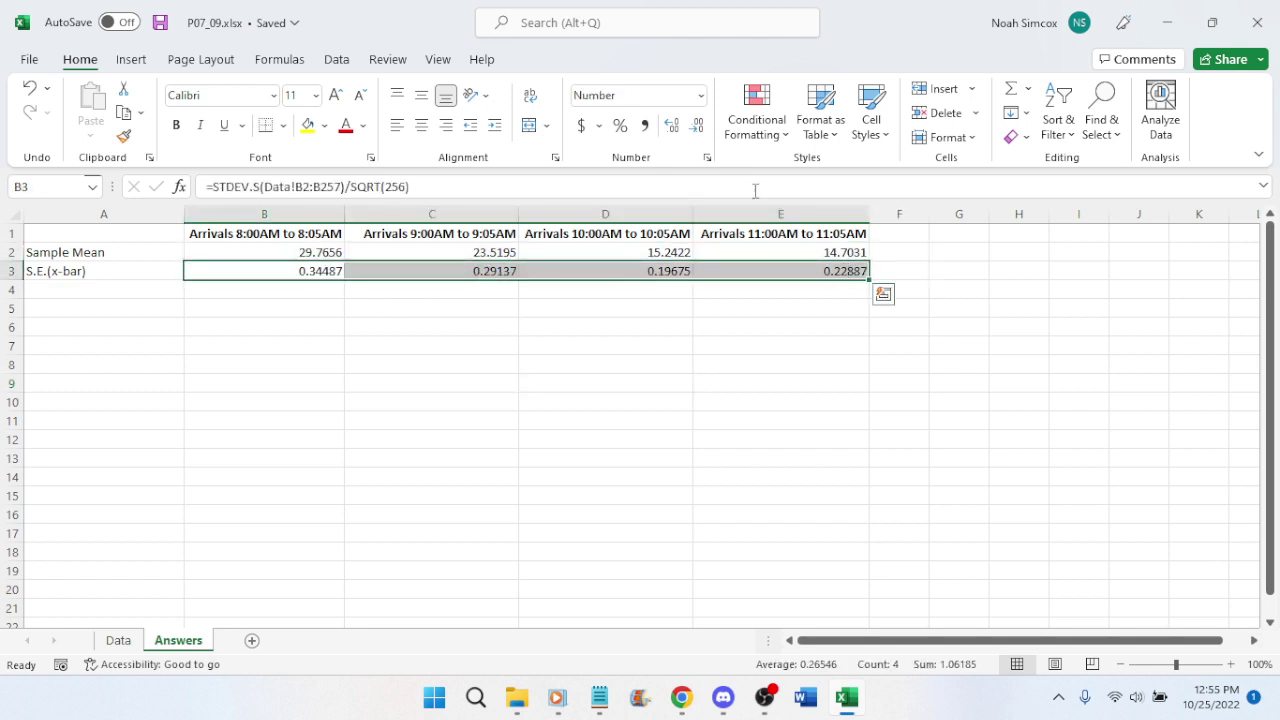
{"action": "left_click", "coordinate": [695, 124]}
{"action": "left_click", "coordinate": [630, 325]}
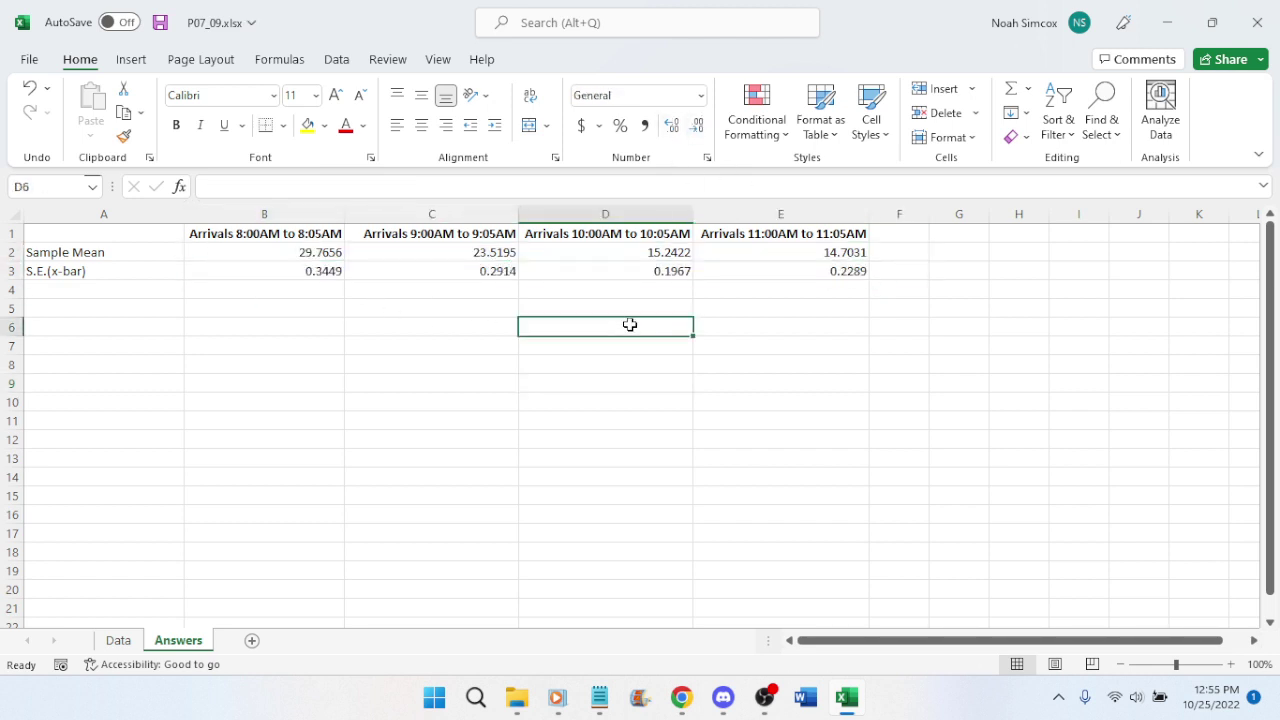
{"action": "key", "text": "ctrl+s"}
Switch to the browser, watch more of the video on the standard errors, and reread problem 9 in the VitalSource textbook
{"action": "left_click", "coordinate": [688, 703]}
{"action": "scroll", "coordinate": [1050, 512], "scroll_direction": "down", "scroll_amount": 1}
{"action": "left_click", "coordinate": [830, 586]}
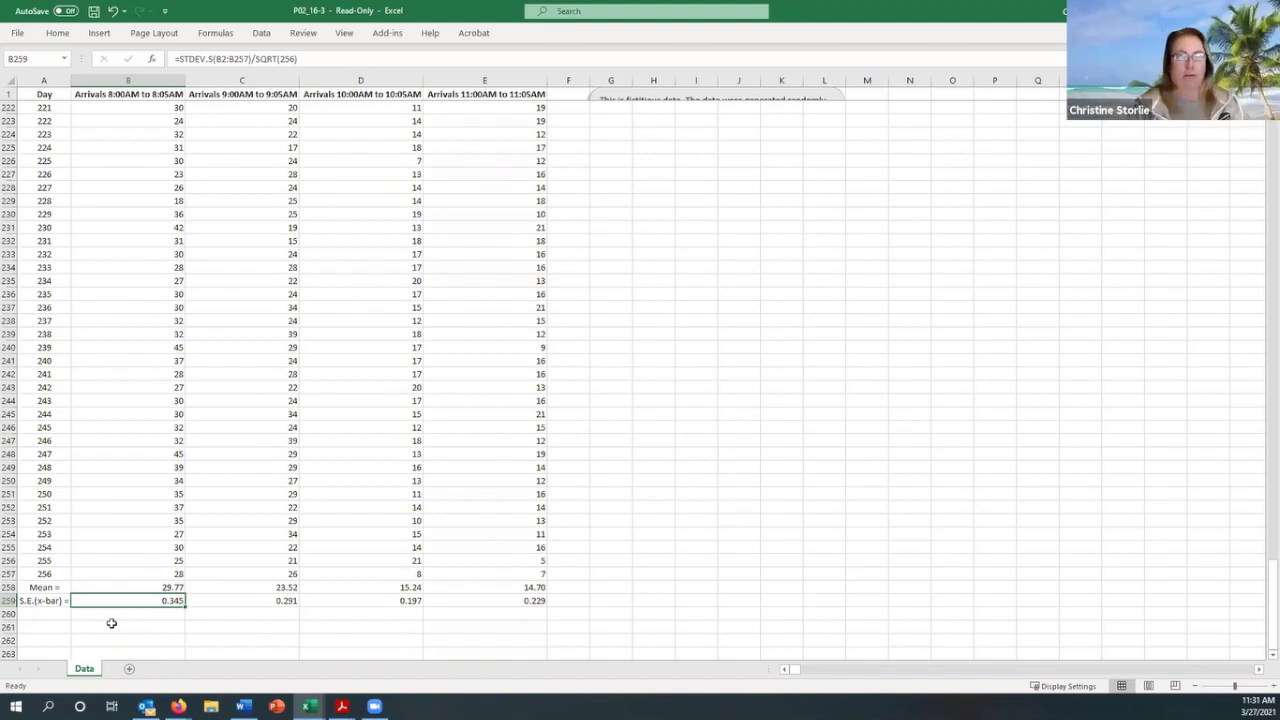
{"action": "key", "text": "space"}
{"action": "key", "text": "Escape"}
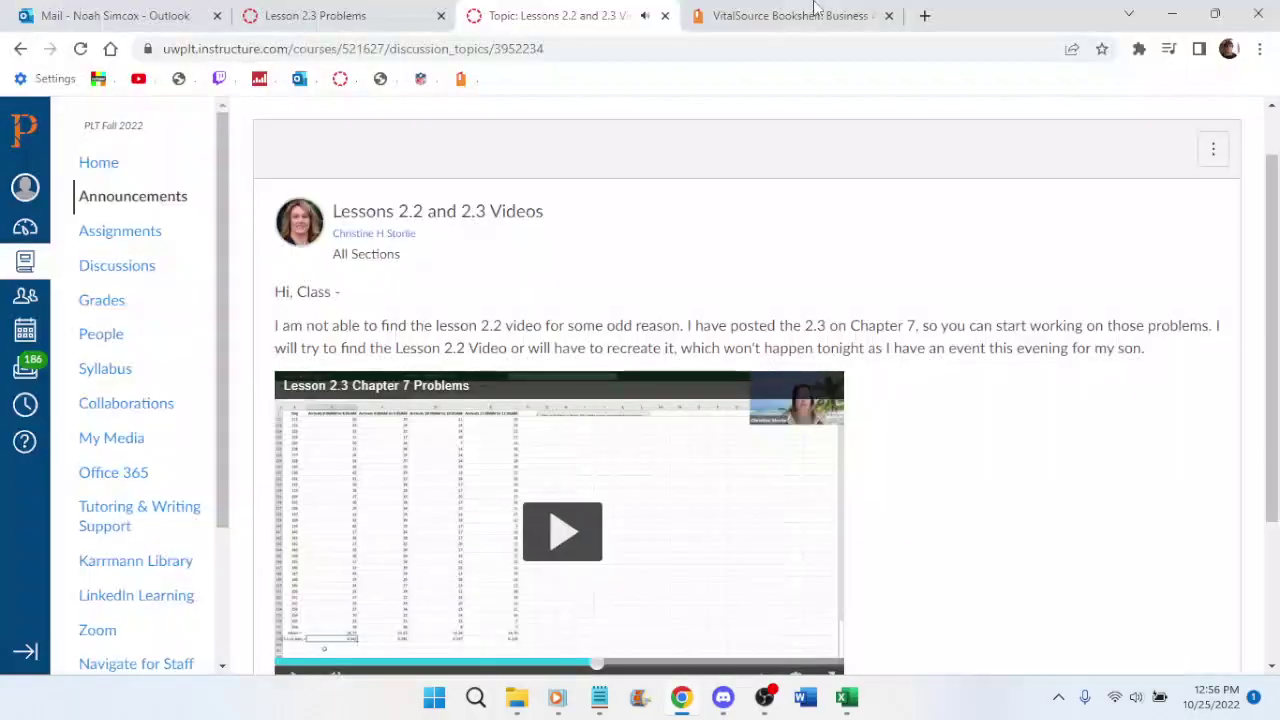
{"action": "key", "text": "ctrl+Tab"}
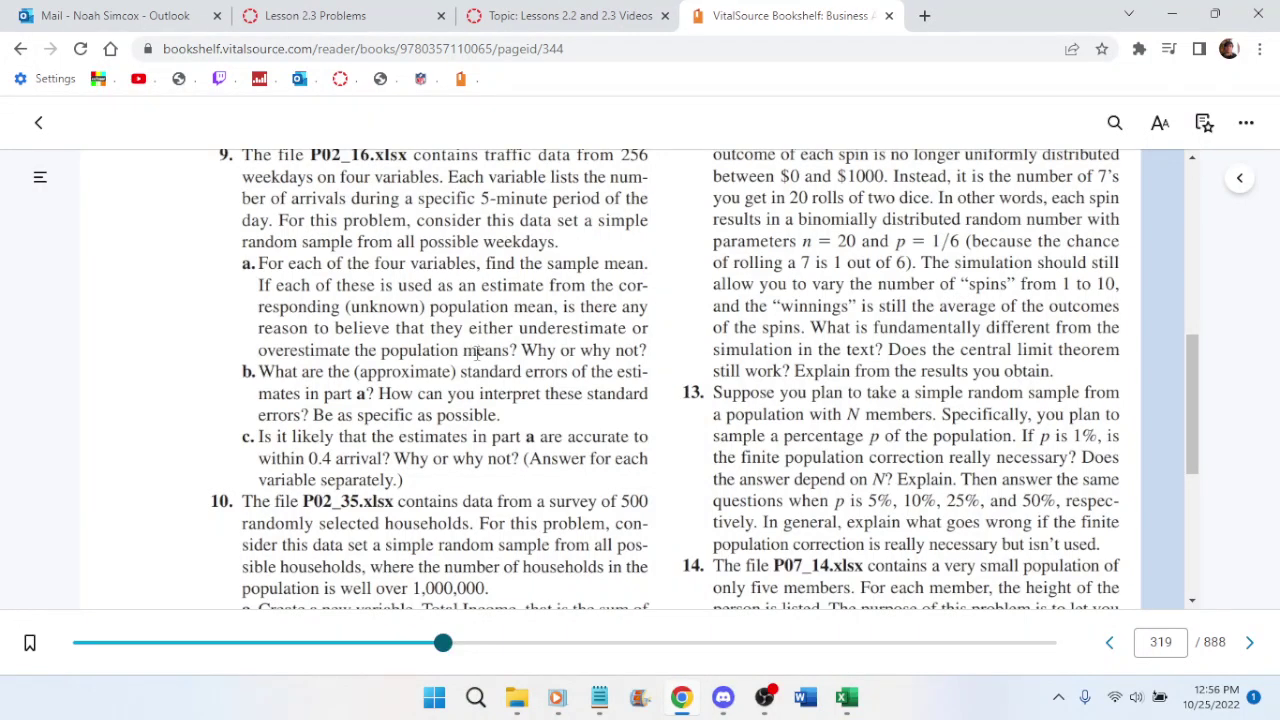
Return to the Lesson 2.3 video, rewind it to 26:47 in full screen, and play it from there
{"action": "left_click", "coordinate": [560, 15]}
{"action": "scroll", "coordinate": [640, 400], "scroll_direction": "down", "scroll_amount": 3}
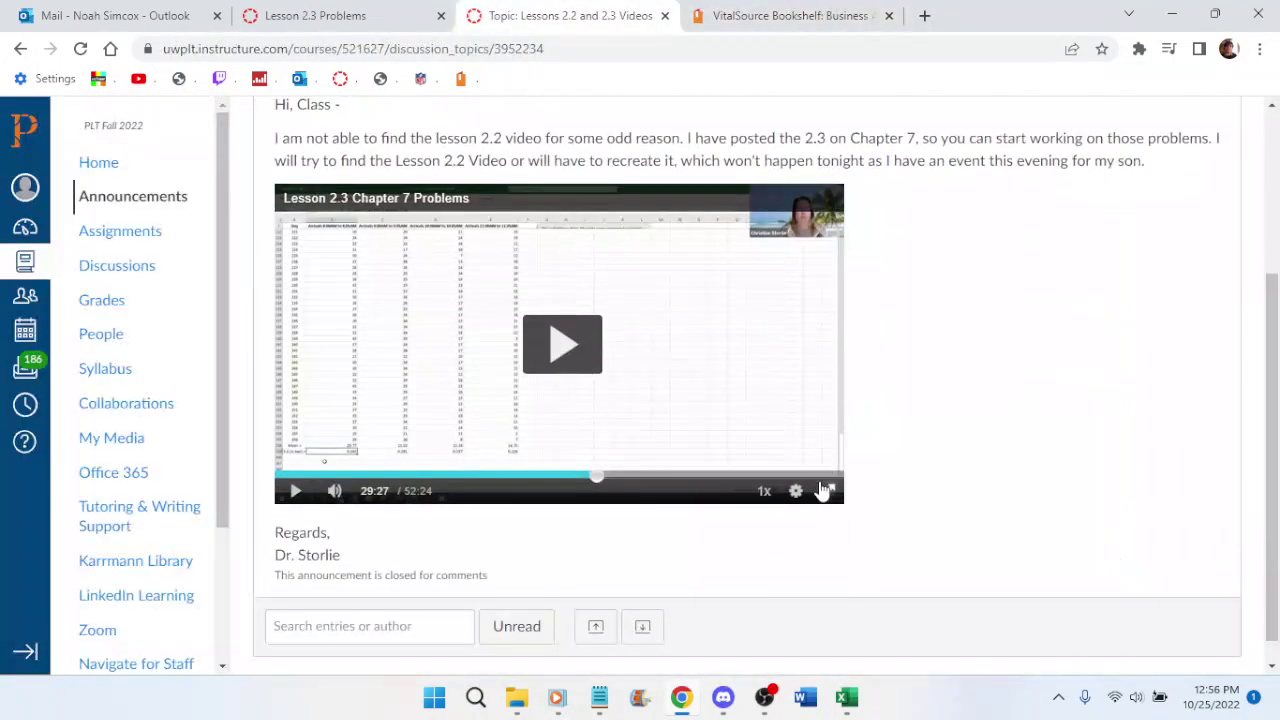
{"action": "left_click", "coordinate": [826, 491]}
{"action": "key", "text": "Left"}
{"action": "key", "text": "Left"}
{"action": "key", "text": "Left"}
{"action": "key", "text": "Left"}
{"action": "key", "text": "Left"}
{"action": "key", "text": "Left"}
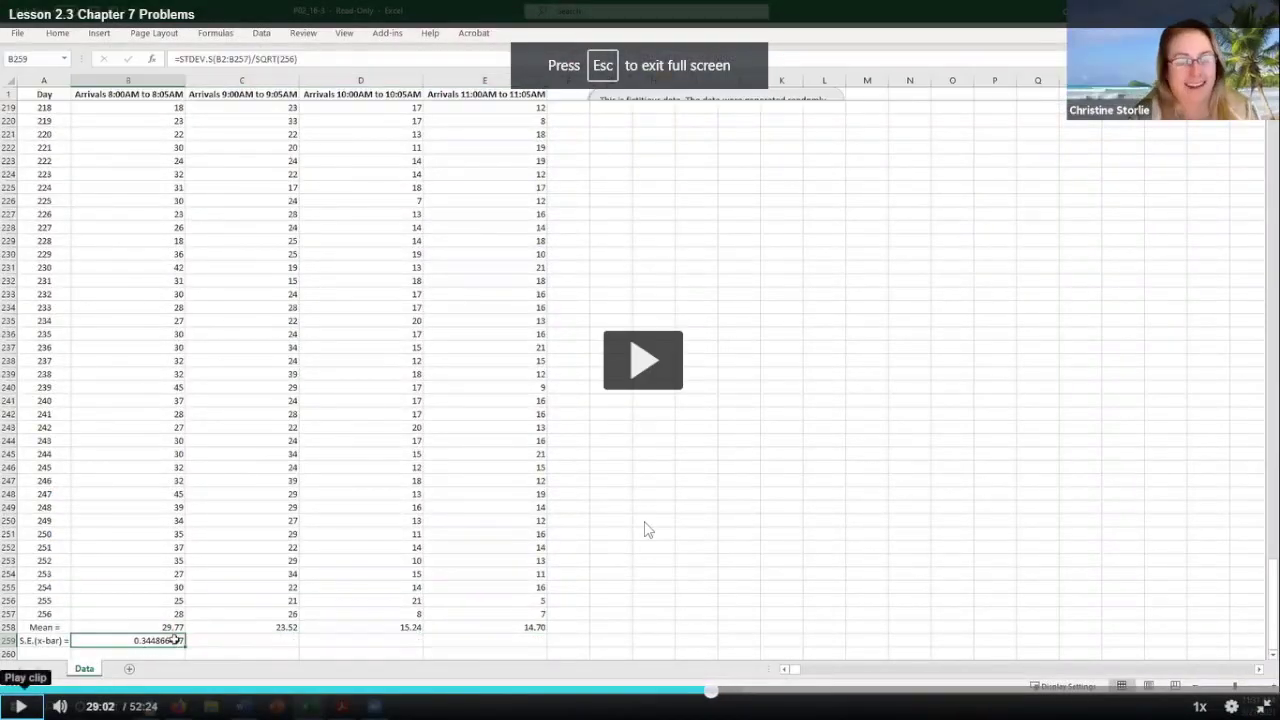
{"action": "key", "text": "Left"}
{"action": "key", "text": "Left"}
{"action": "key", "text": "Left"}
{"action": "key", "text": "Left"}
{"action": "key", "text": "Left"}
{"action": "key", "text": "Left"}
{"action": "key", "text": "Left"}
{"action": "key", "text": "Left"}
{"action": "key", "text": "Left"}
{"action": "key", "text": "Left"}
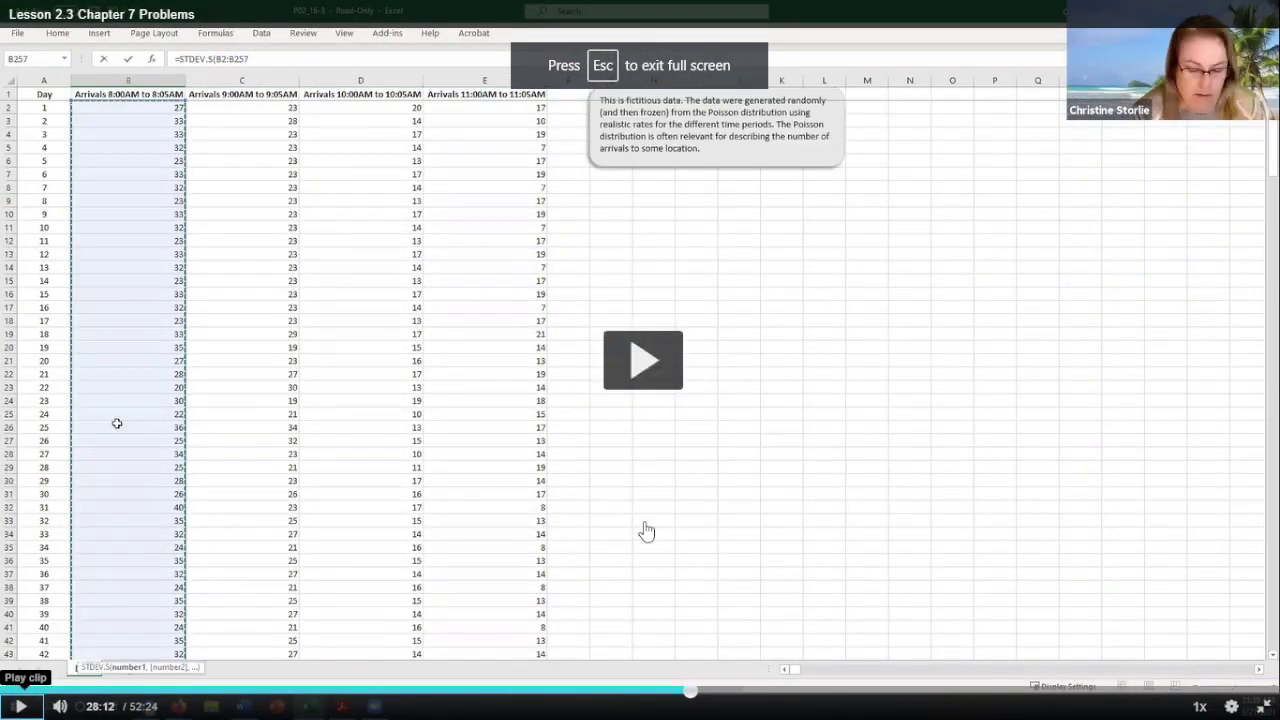
{"action": "key", "text": "Left"}
{"action": "key", "text": "Left"}
{"action": "key", "text": "Left"}
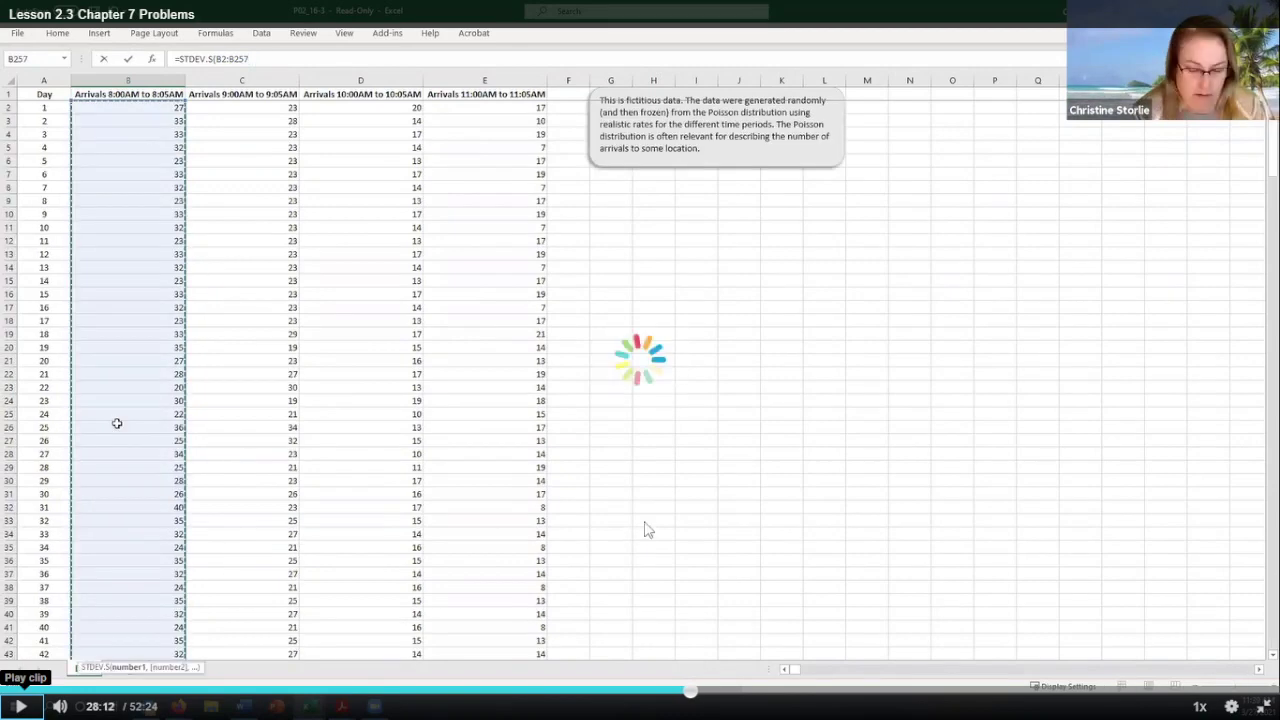
{"action": "key", "text": "Left"}
{"action": "key", "text": "Left"}
{"action": "key", "text": "Left"}
{"action": "key", "text": "Left"}
{"action": "key", "text": "Left"}
{"action": "key", "text": "Left"}
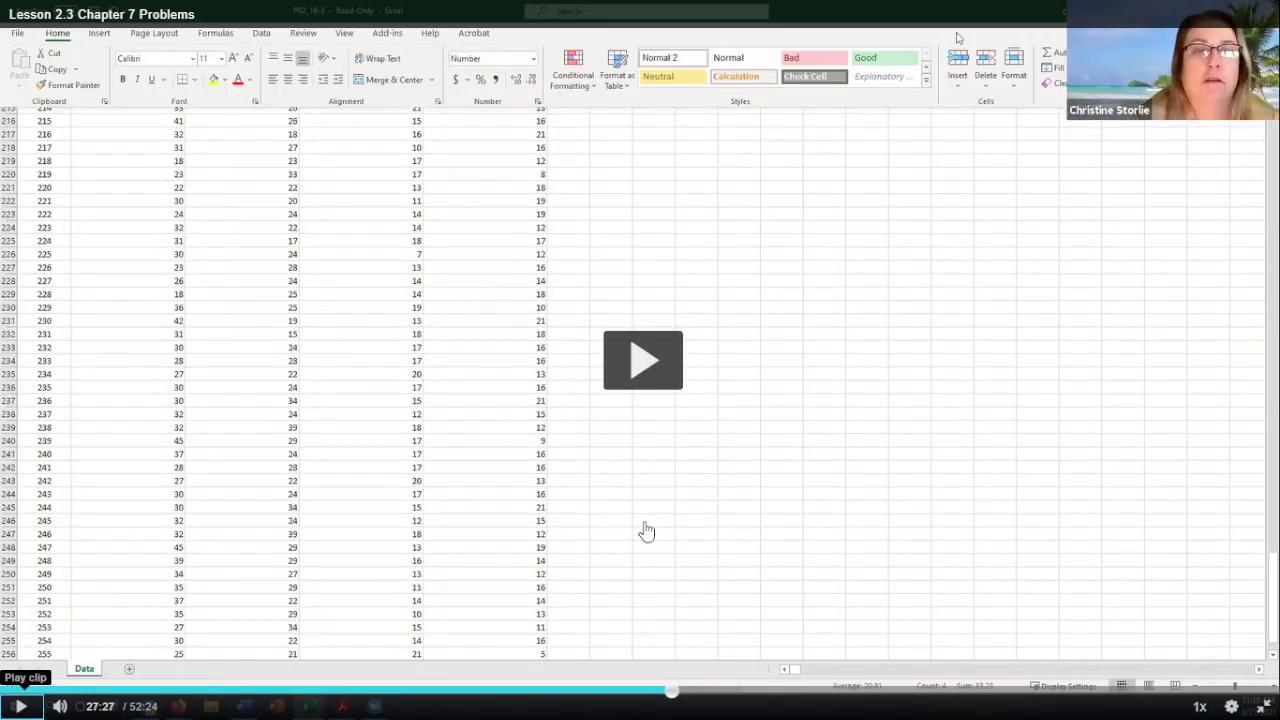
{"action": "key", "text": "Left"}
{"action": "key", "text": "Left"}
{"action": "key", "text": "Left"}
{"action": "key", "text": "Left"}
{"action": "key", "text": "Left"}
{"action": "key", "text": "Left"}
{"action": "key", "text": "Left"}
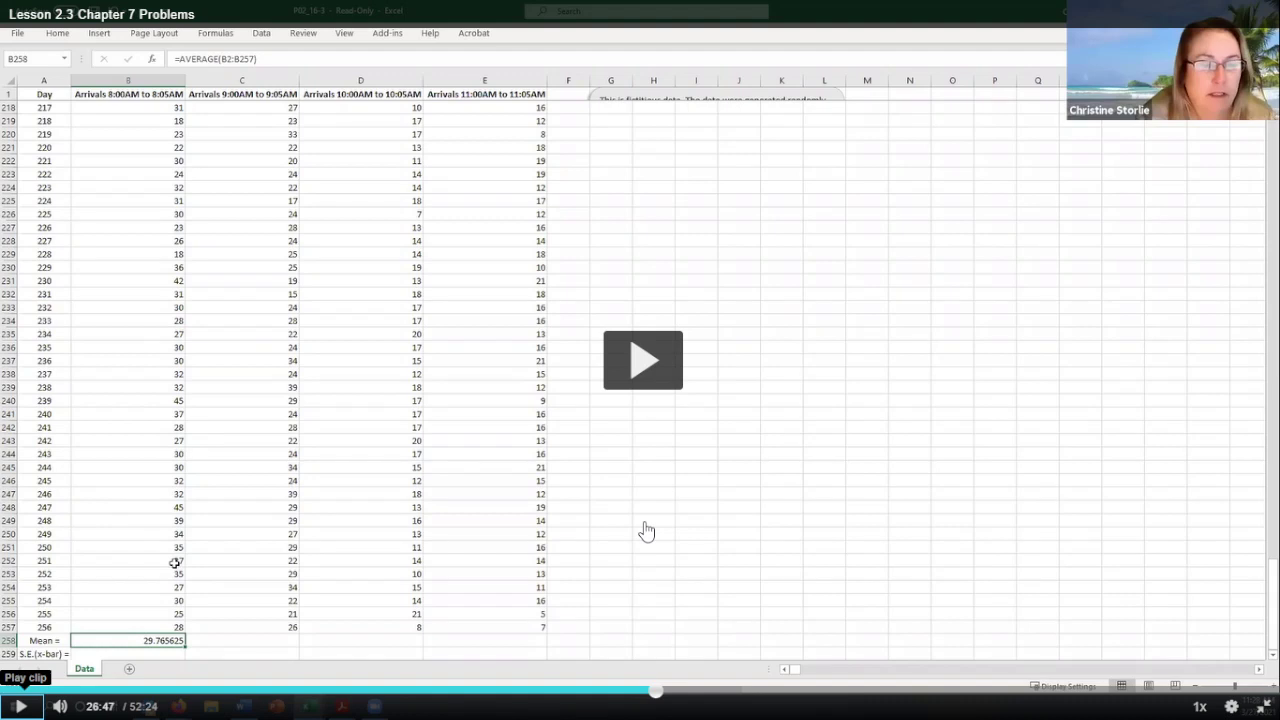
{"action": "left_click", "coordinate": [655, 358]}
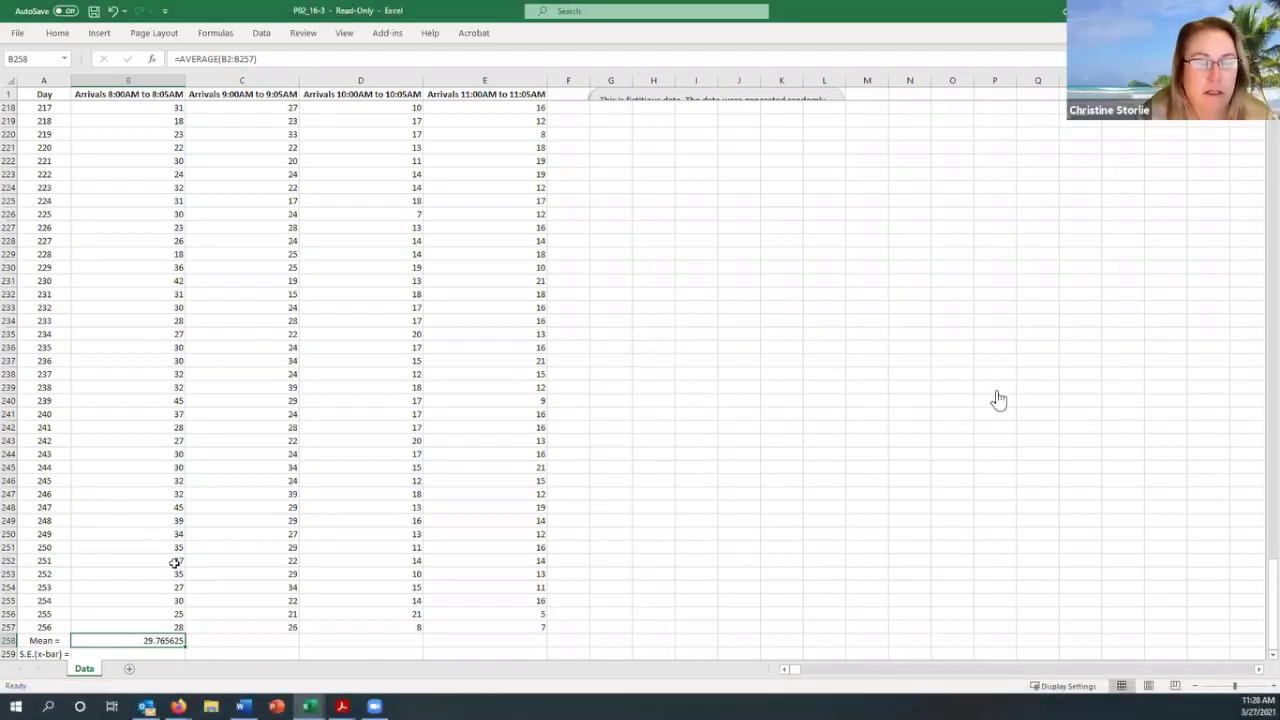
Watch the lesson video's demonstration of problem 9's sample means and standard errors, pause it at 30:37, and exit full screen
{"action": "key", "text": "space"}
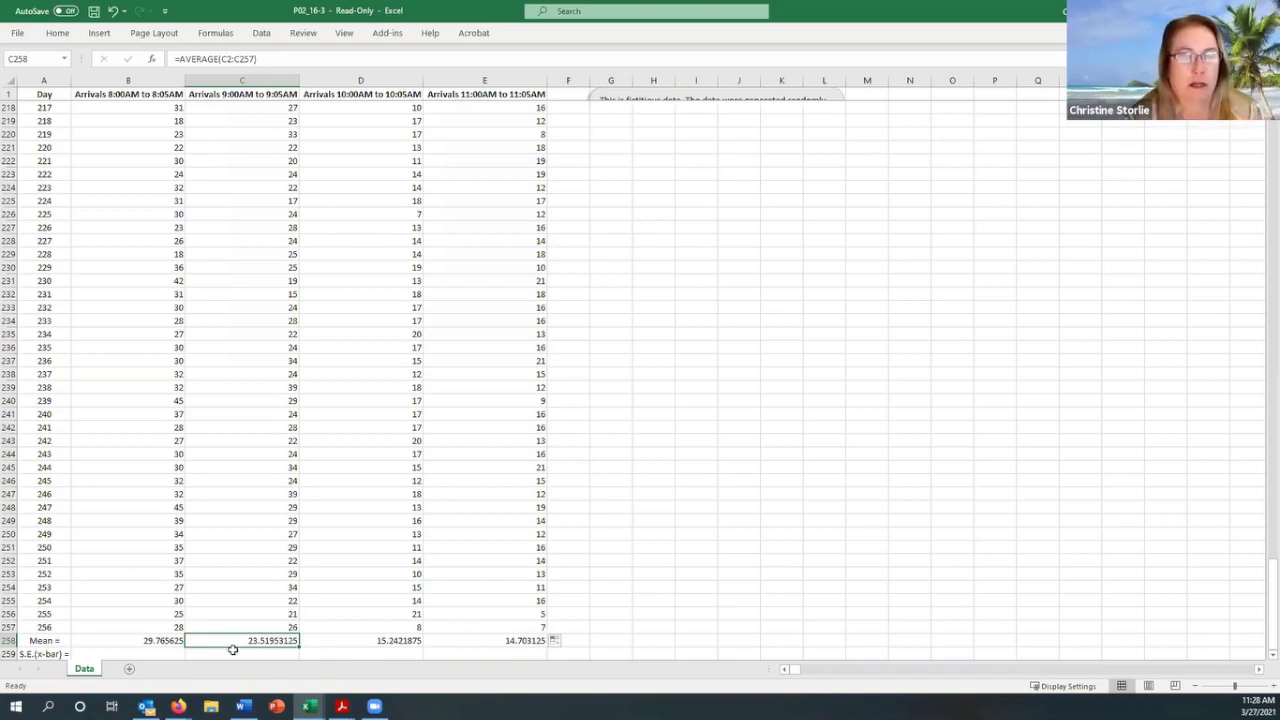
{"action": "left_click_drag", "start_coordinate": [209, 640], "coordinate": [444, 640]}
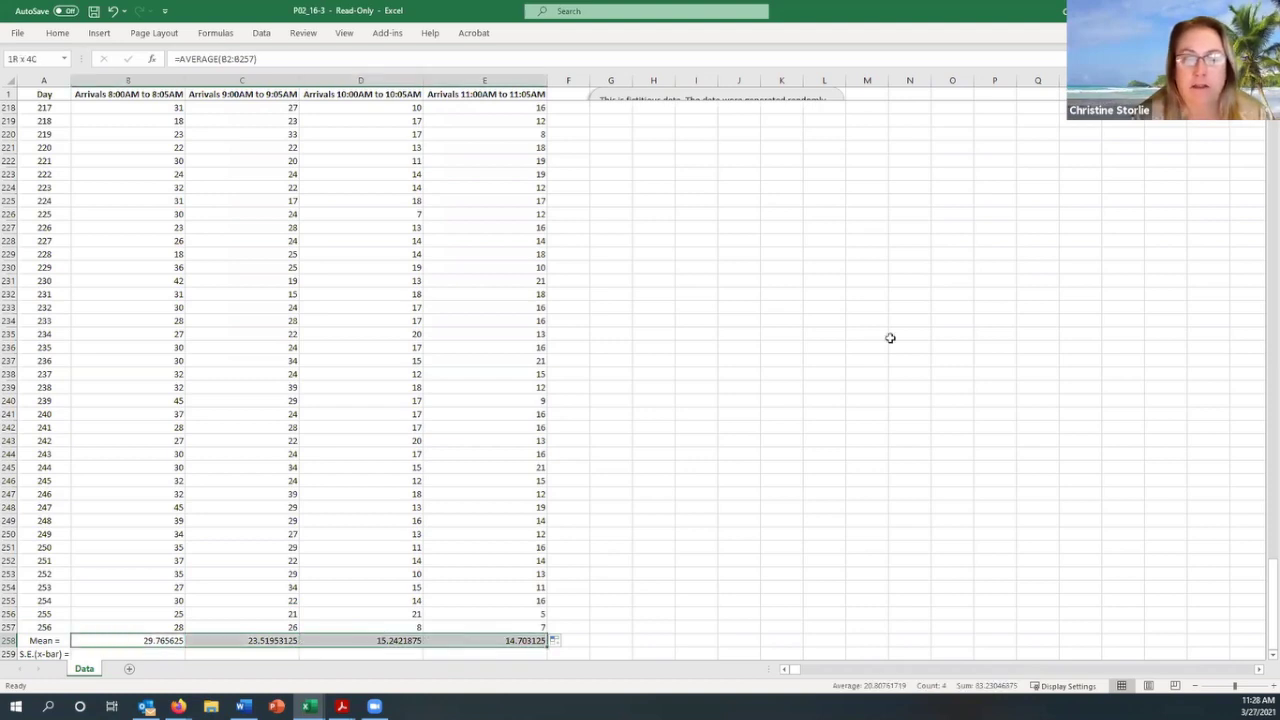
{"action": "left_click", "coordinate": [57, 33]}
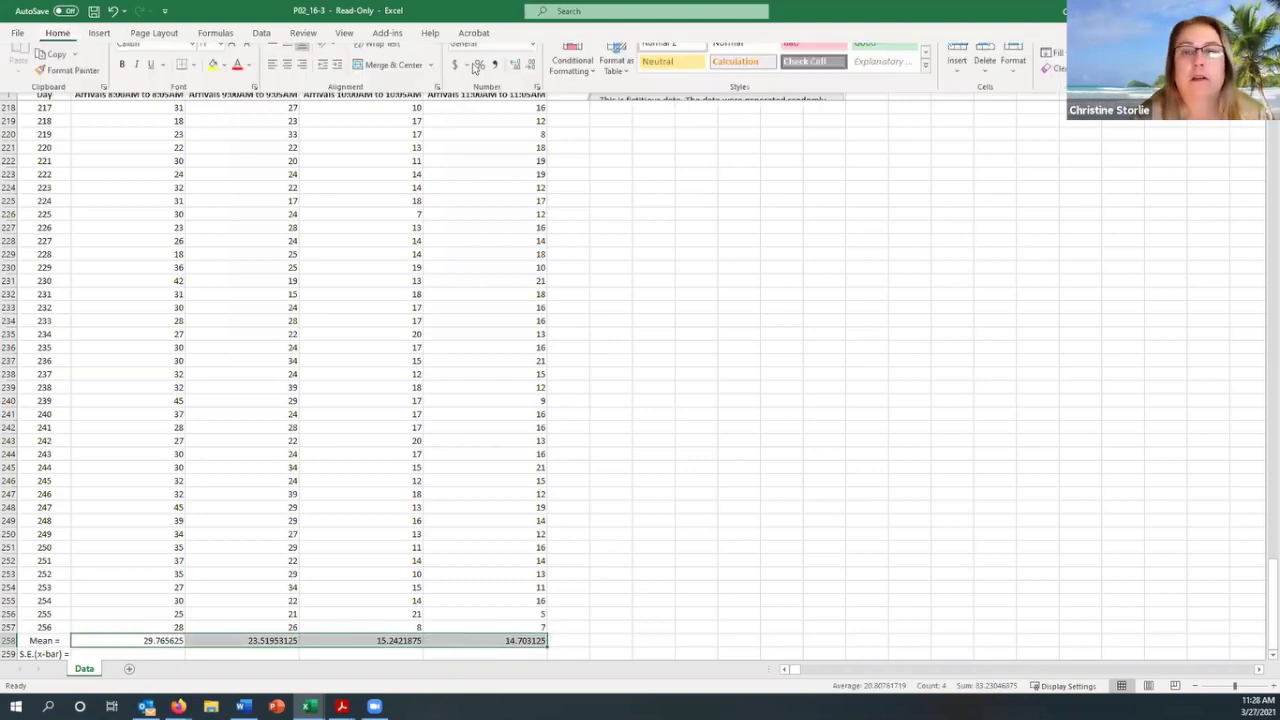
{"action": "left_click", "coordinate": [531, 80]}
{"action": "left_click", "coordinate": [531, 80]}
{"action": "left_click", "coordinate": [531, 80]}
{"action": "left_click", "coordinate": [531, 80]}
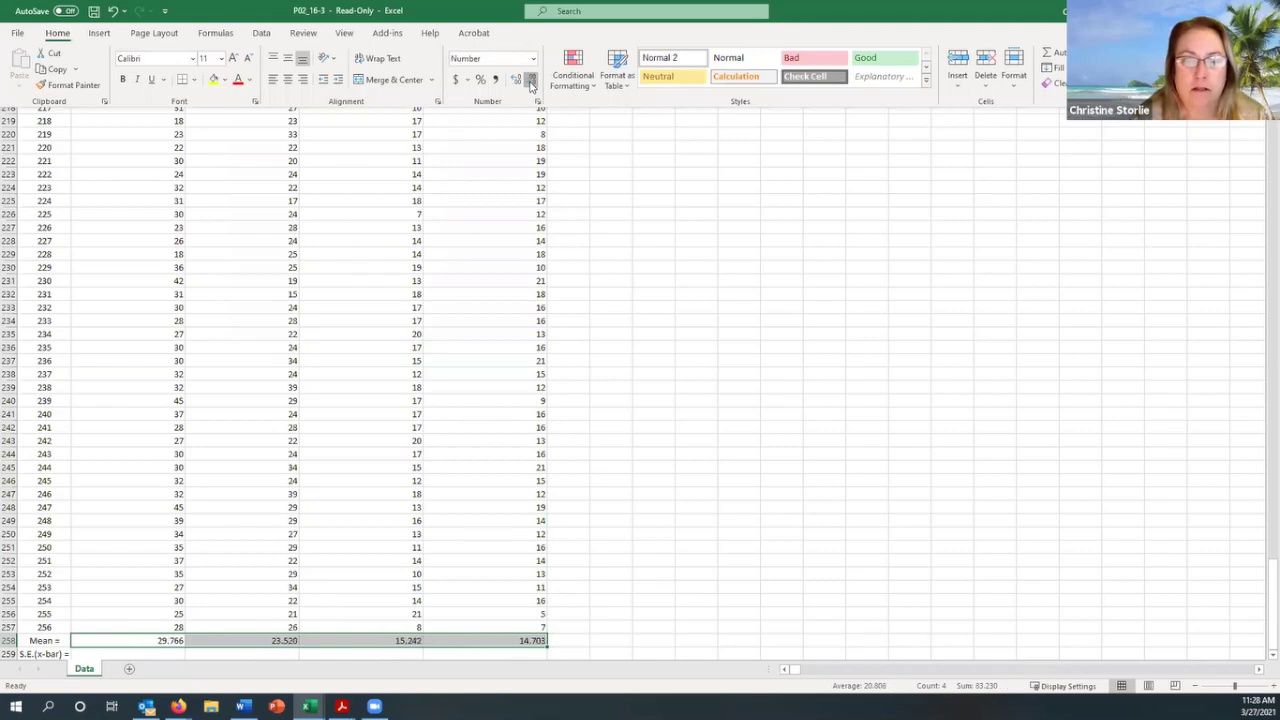
{"action": "scroll", "coordinate": [160, 592], "scroll_direction": "down", "scroll_amount": 2}
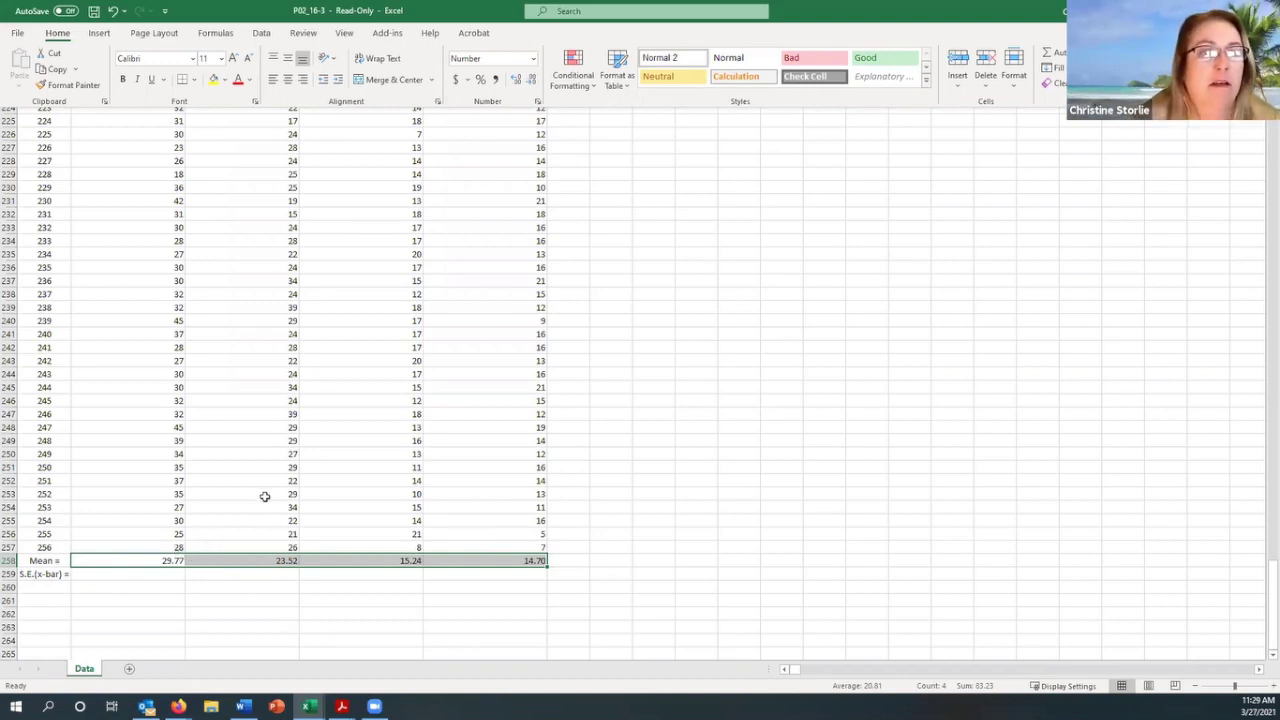
{"action": "scroll", "coordinate": [266, 500], "scroll_direction": "up", "scroll_amount": 3}
{"action": "left_click", "coordinate": [957, 34]}
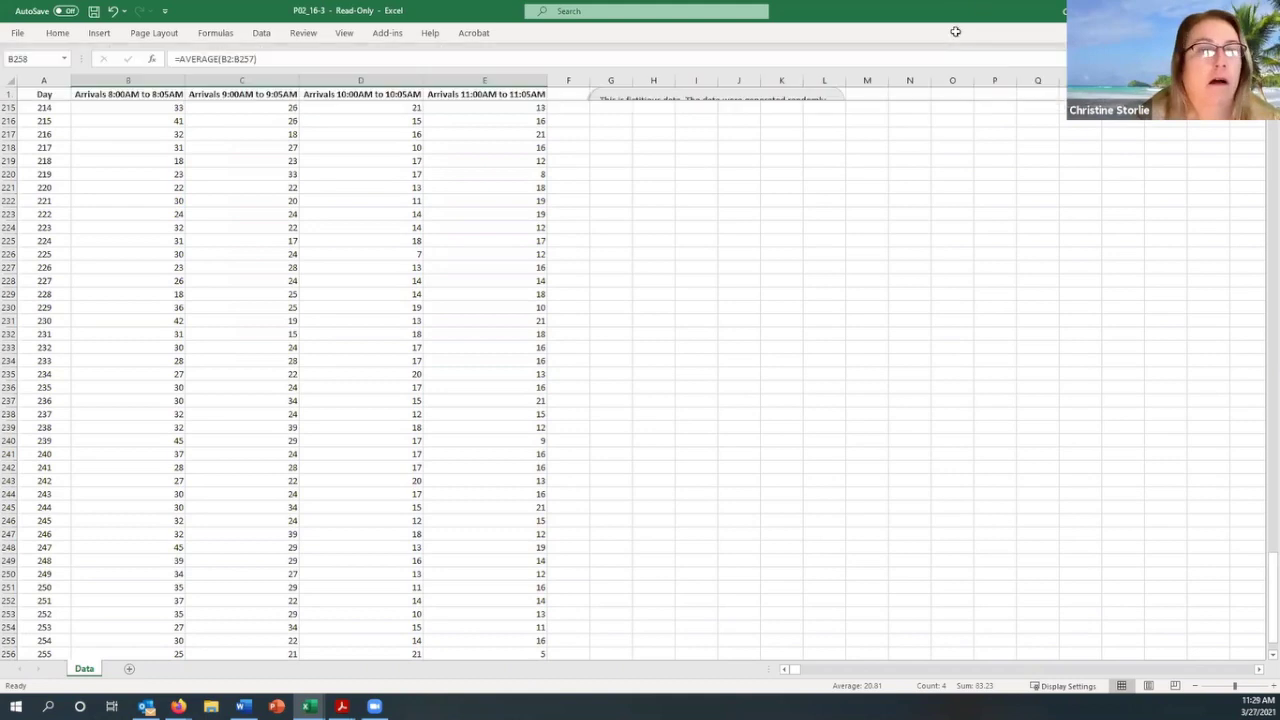
{"action": "scroll", "coordinate": [565, 505], "scroll_direction": "down", "scroll_amount": 2}
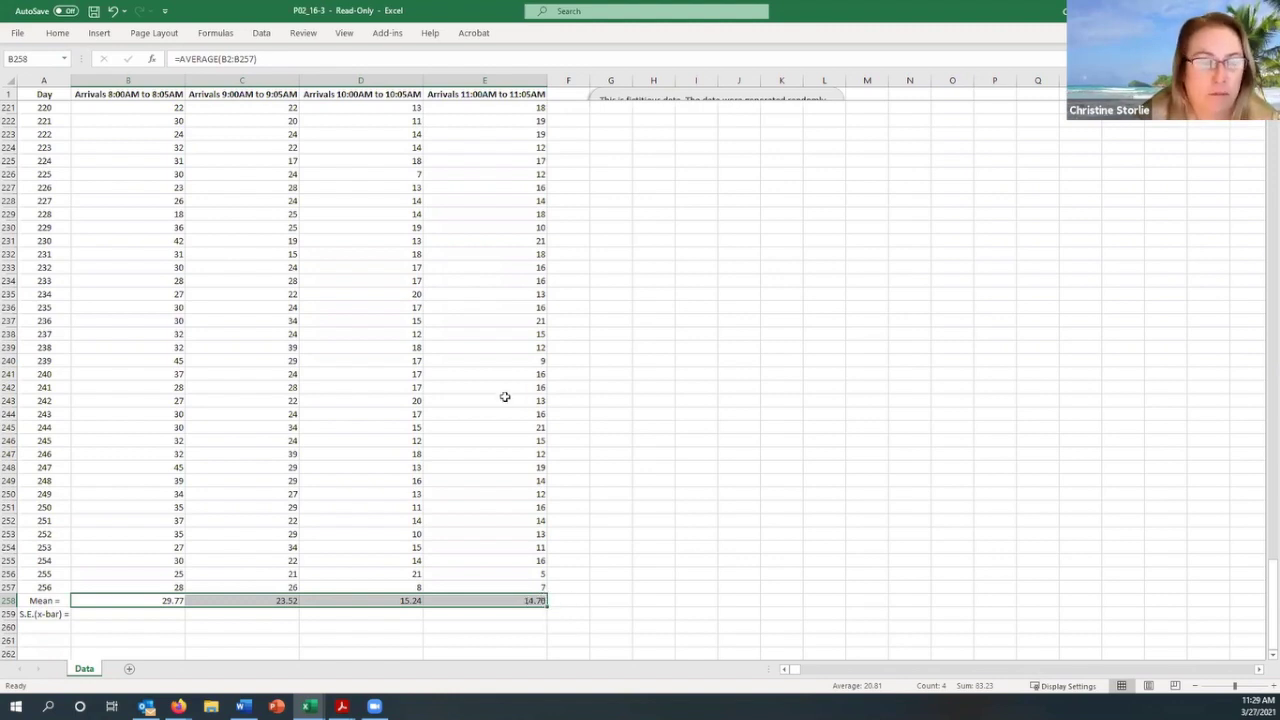
{"action": "left_click", "coordinate": [148, 614]}
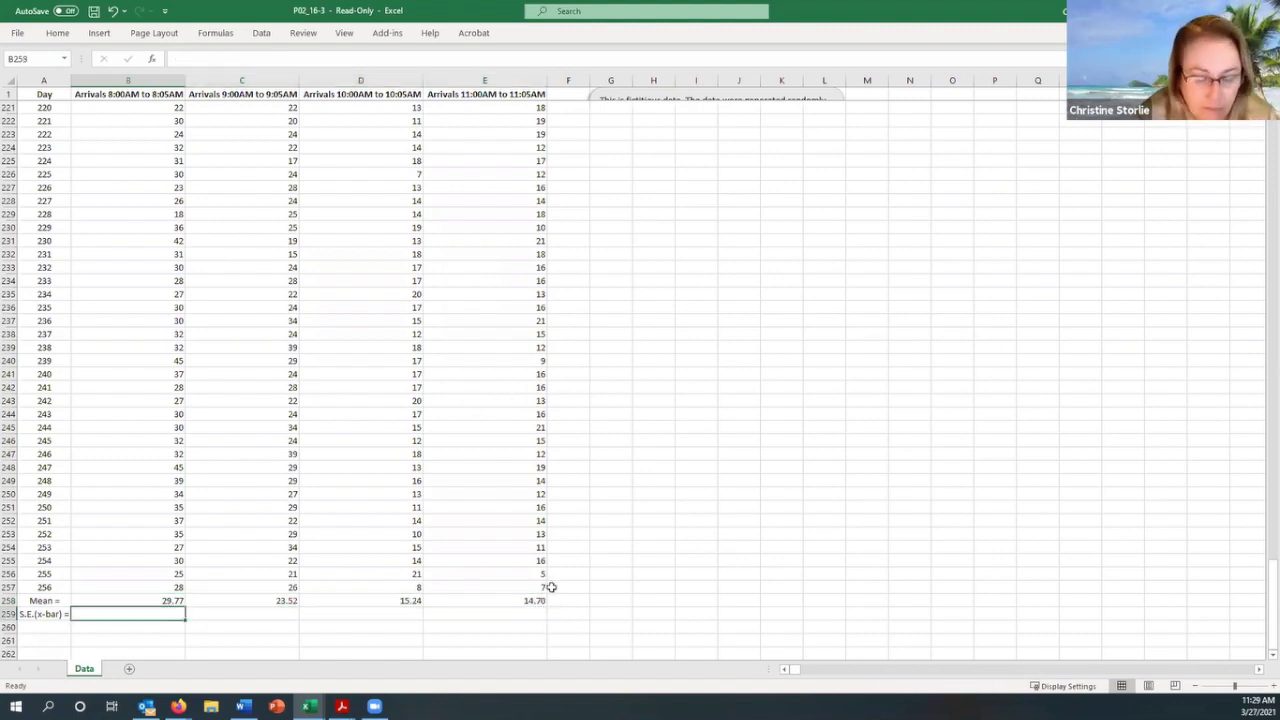
{"action": "type", "text": "="}
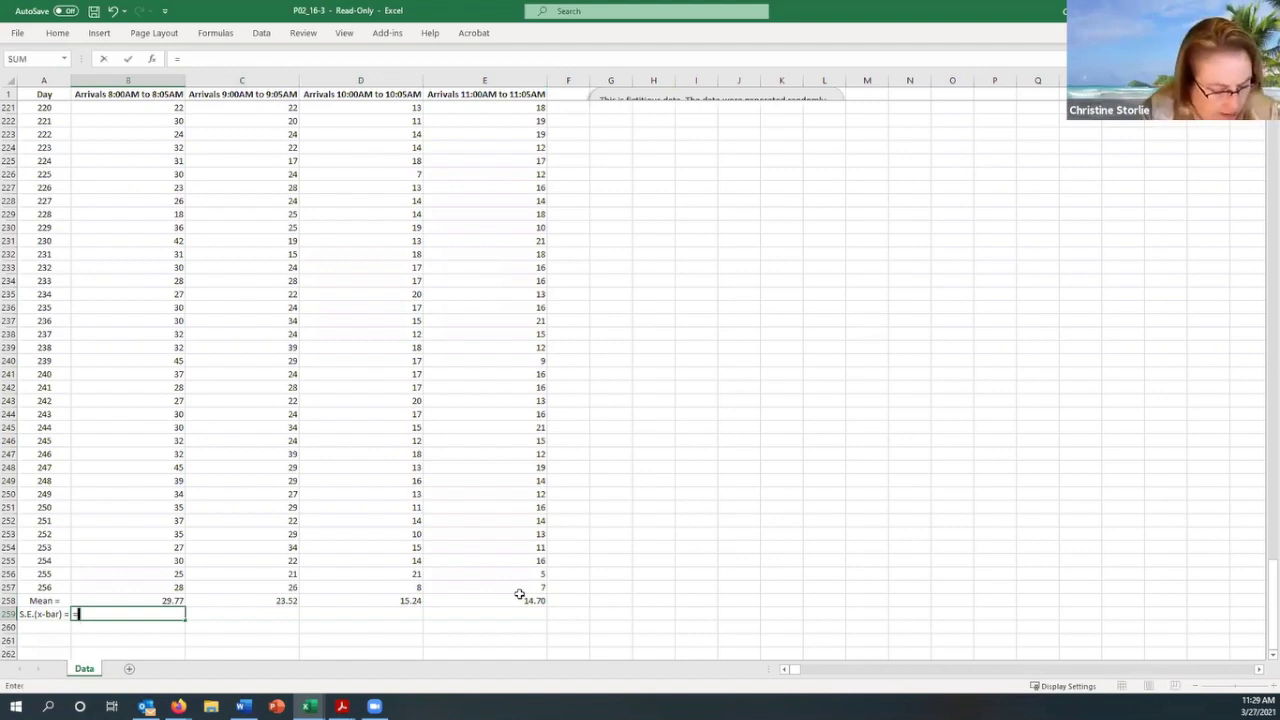
{"action": "type", "text": "s"}
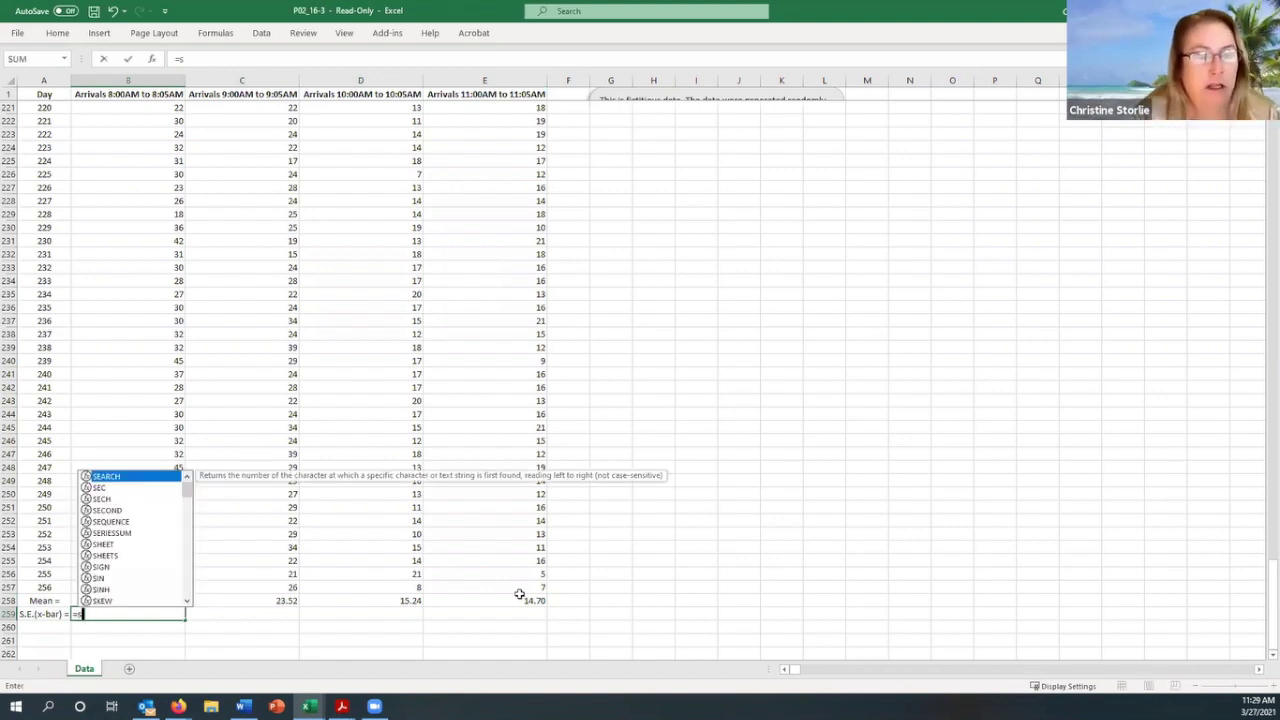
{"action": "type", "text": "t"}
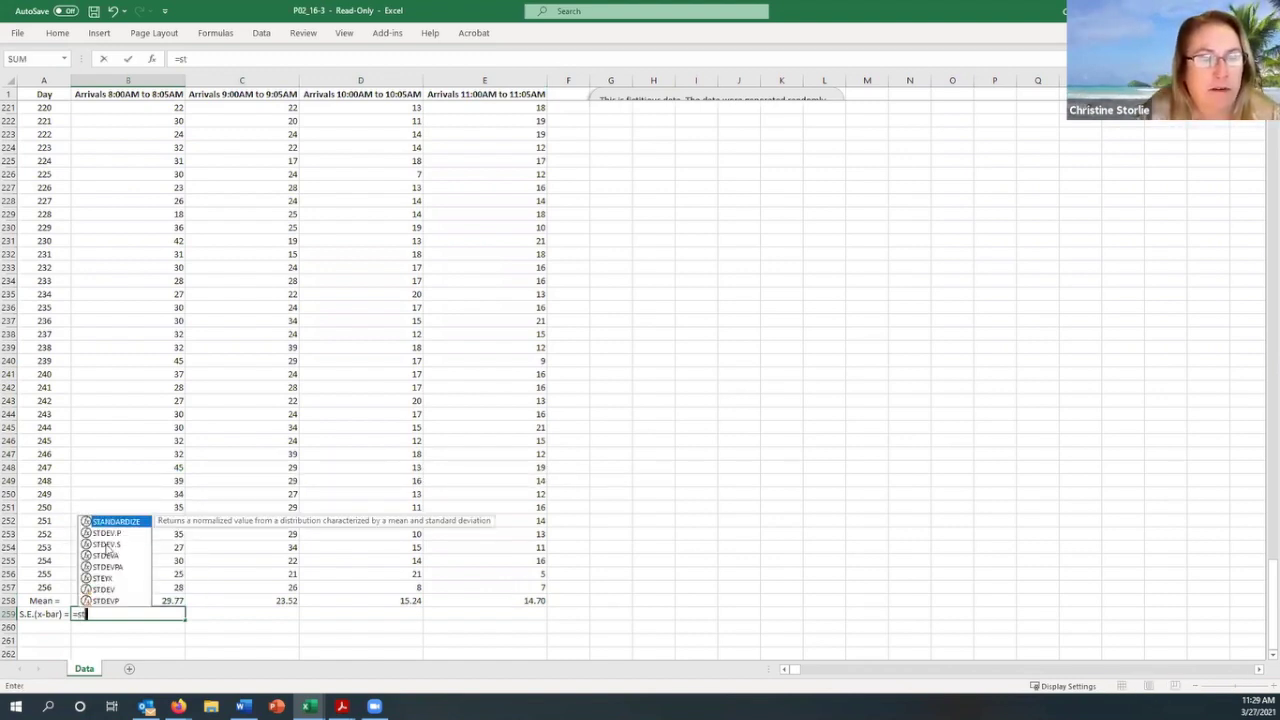
{"action": "double_click", "coordinate": [107, 546]}
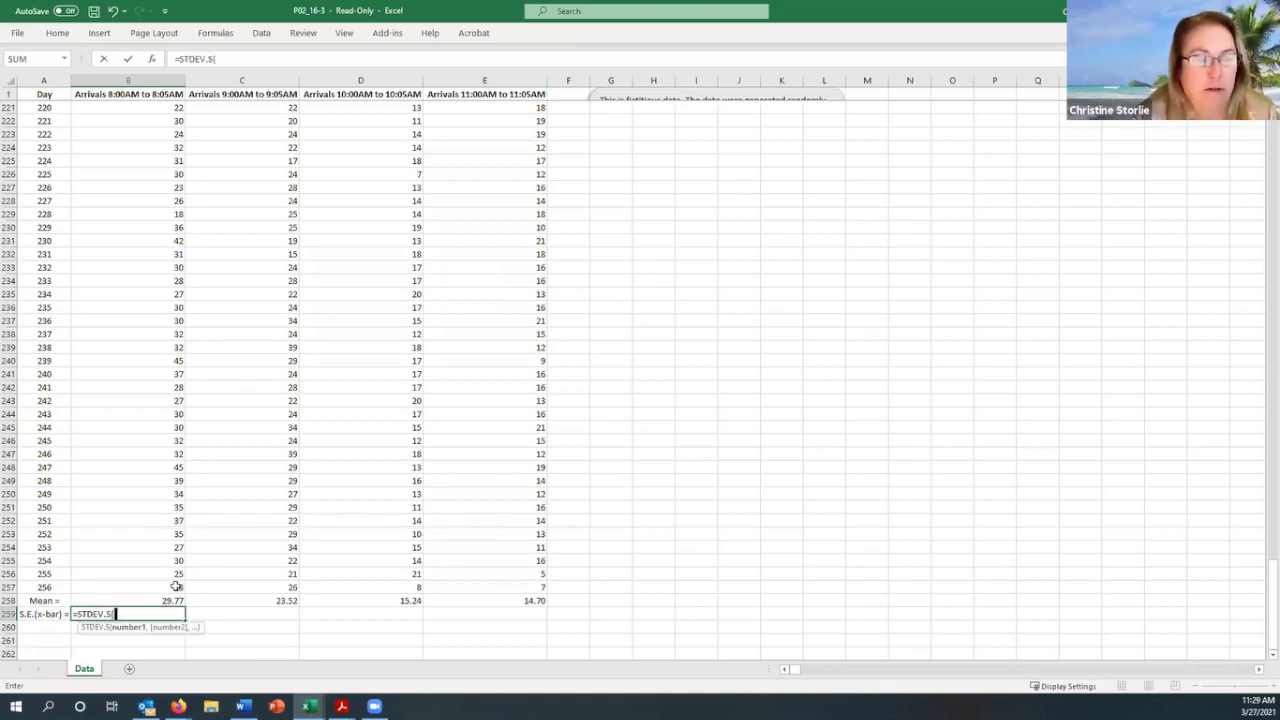
{"action": "left_click_drag", "start_coordinate": [172, 586], "coordinate": [157, 54]}
{"action": "left_click_drag", "start_coordinate": [144, 113], "coordinate": [143, 109]}
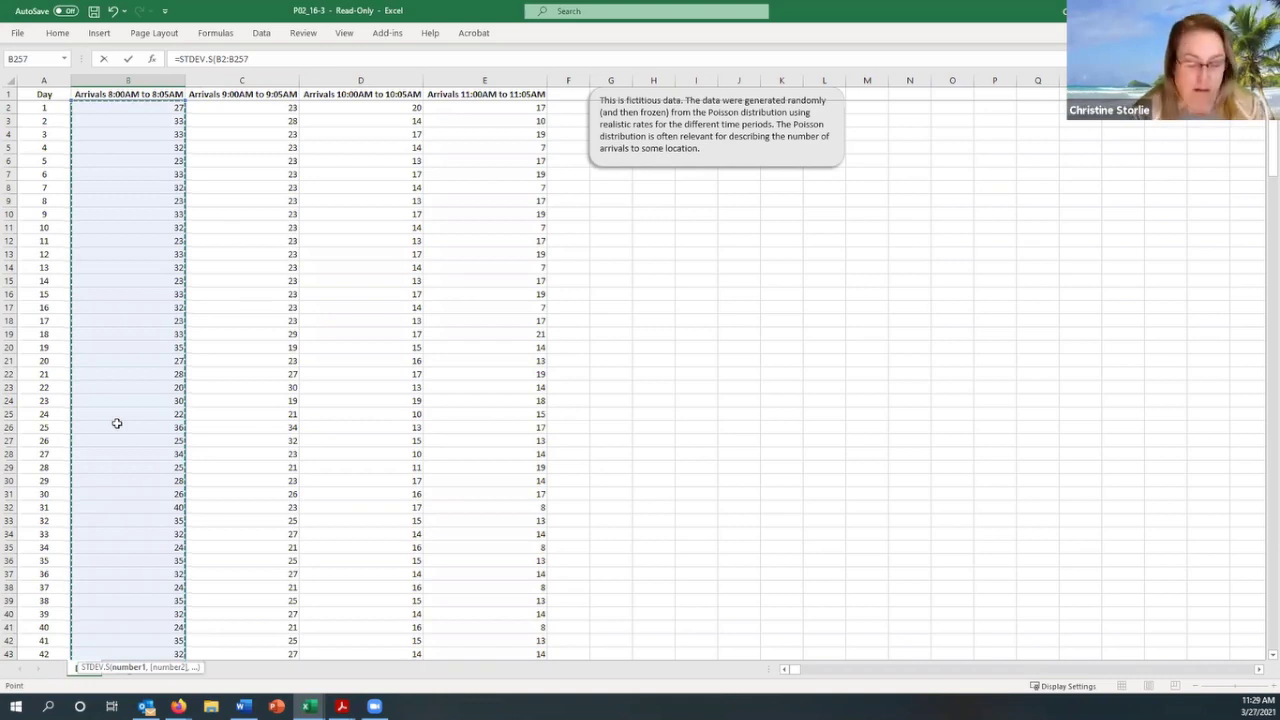
{"action": "type", "text": ")"}
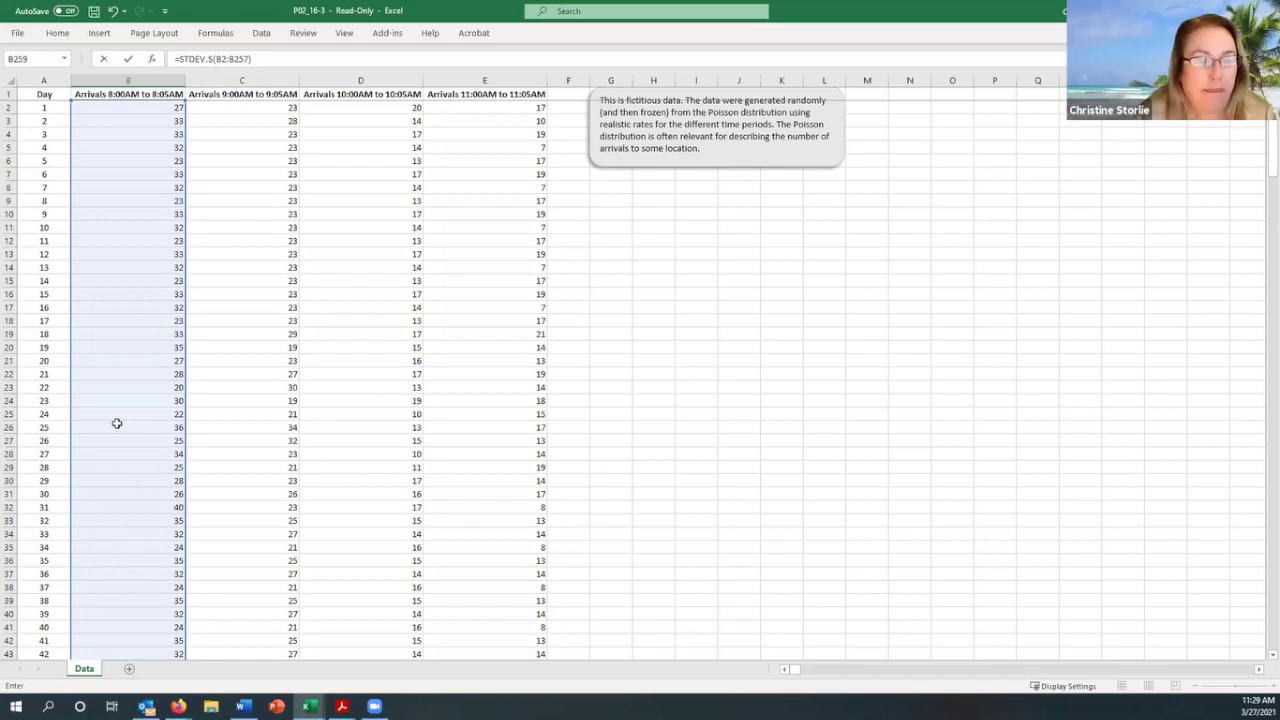
{"action": "key", "text": "Return"}
{"action": "key", "text": "Up"}
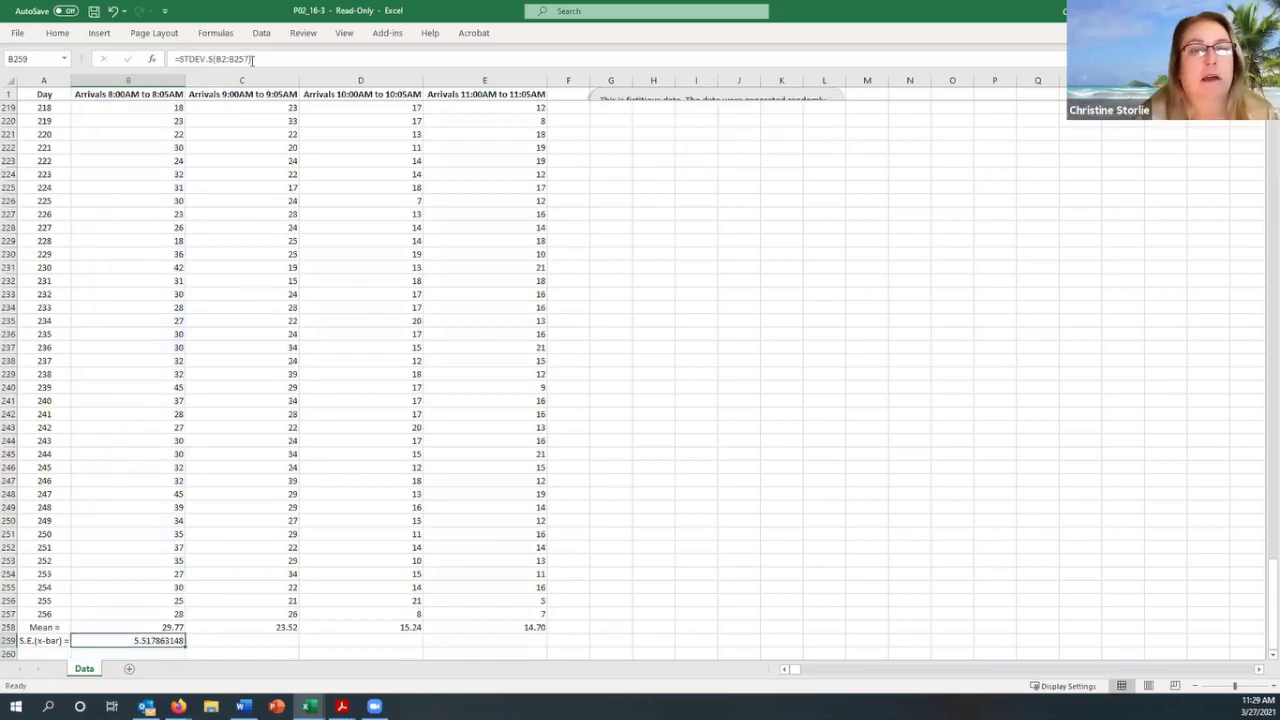
{"action": "left_click", "coordinate": [261, 65]}
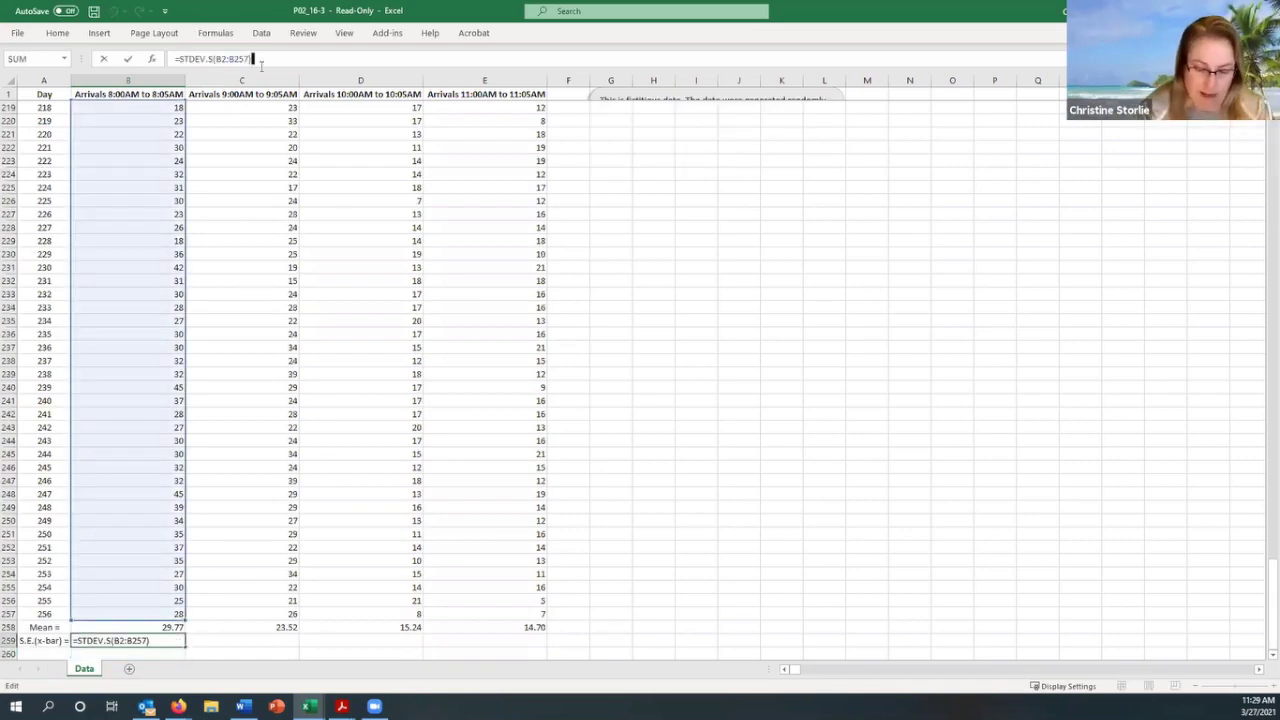
{"action": "type", "text": "/"}
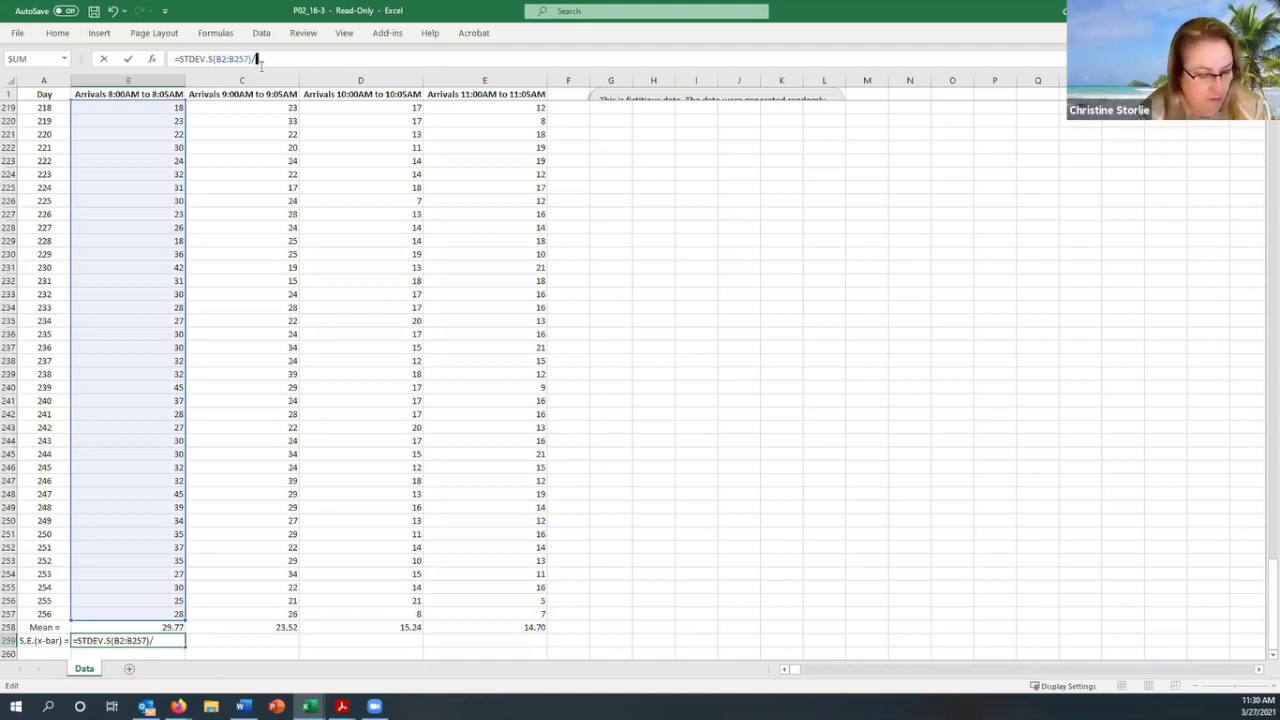
{"action": "type", "text": "sqrt("}
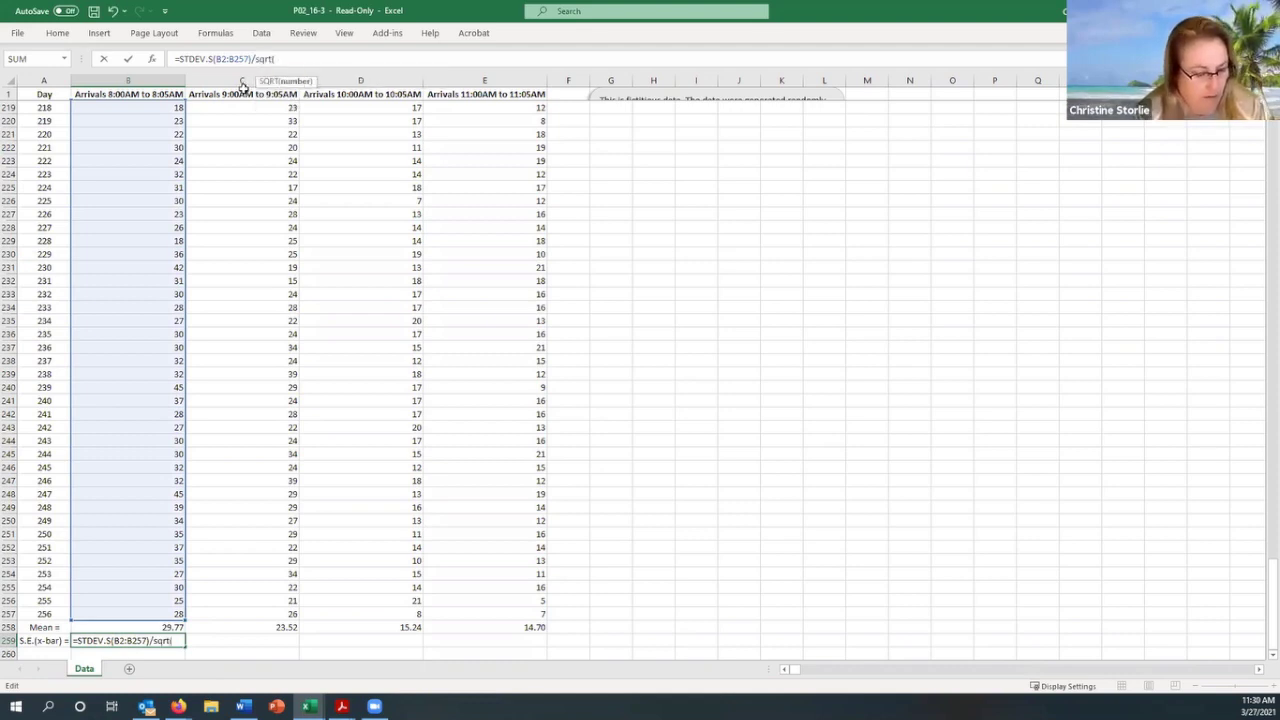
{"action": "type", "text": "257"}
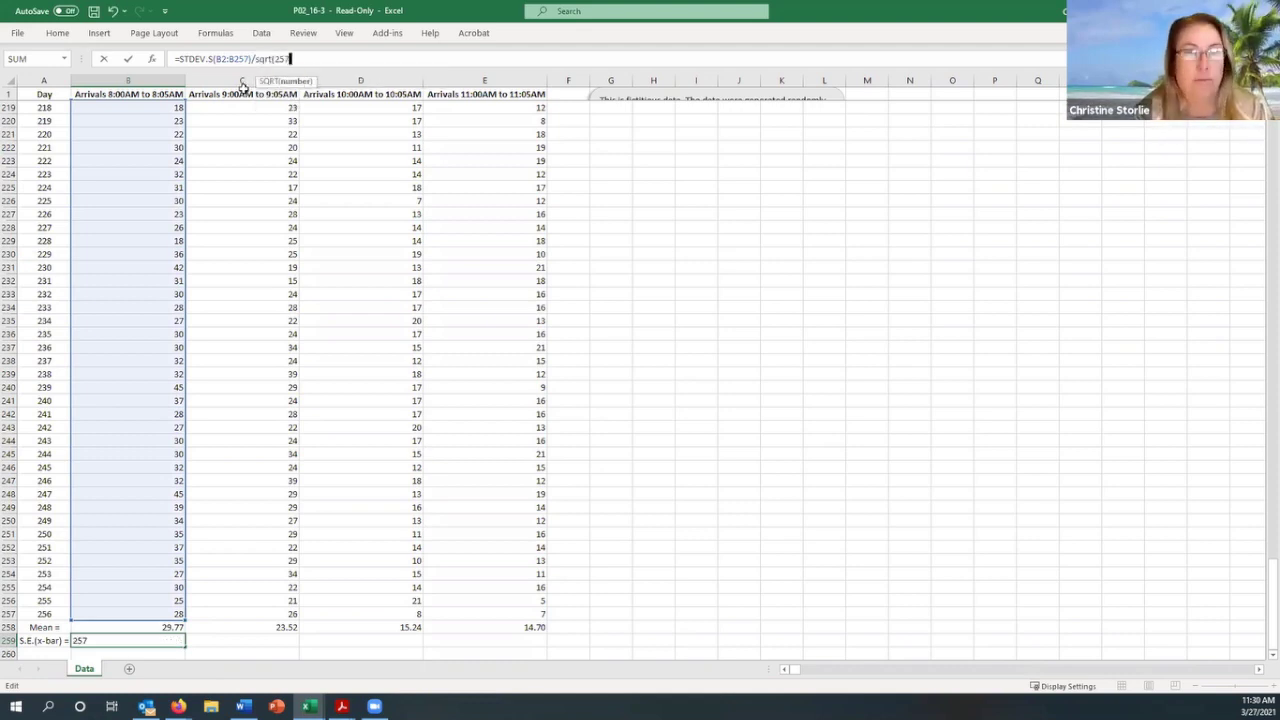
{"action": "left_click", "coordinate": [286, 60]}
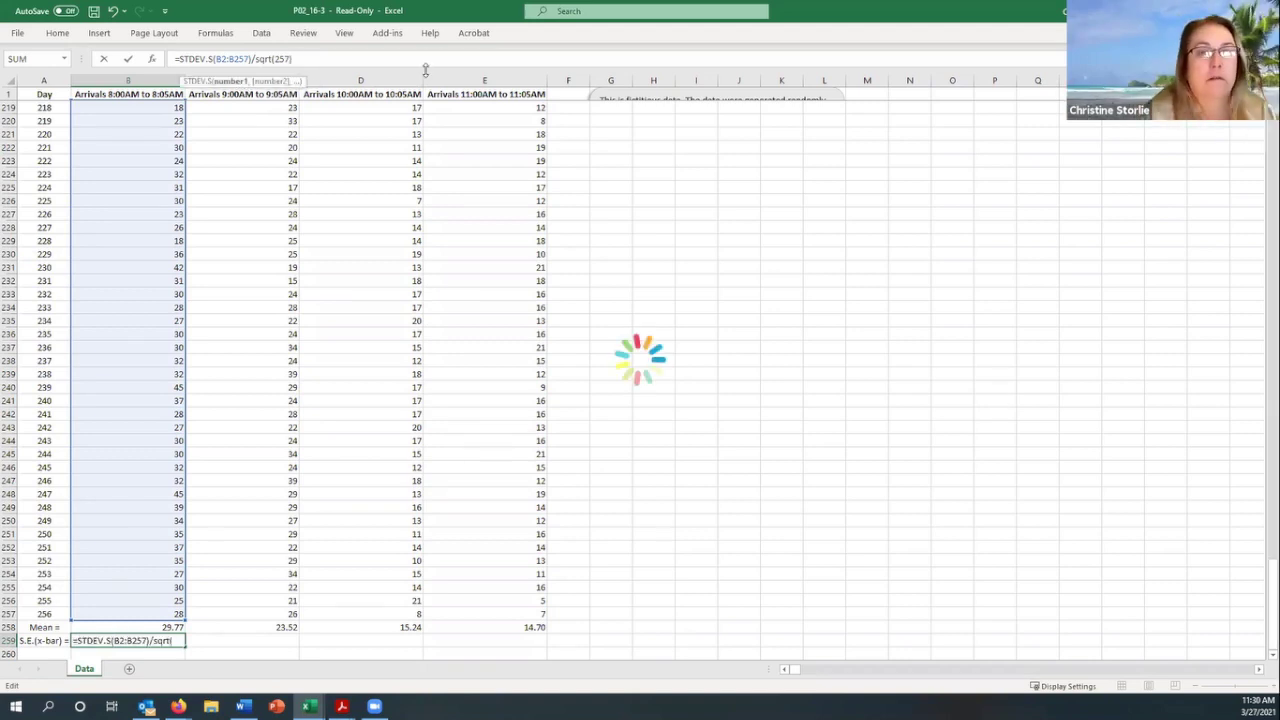
{"action": "key", "text": "BackSpace"}
{"action": "type", "text": "6"}
{"action": "key", "text": "ctrl+Return"}
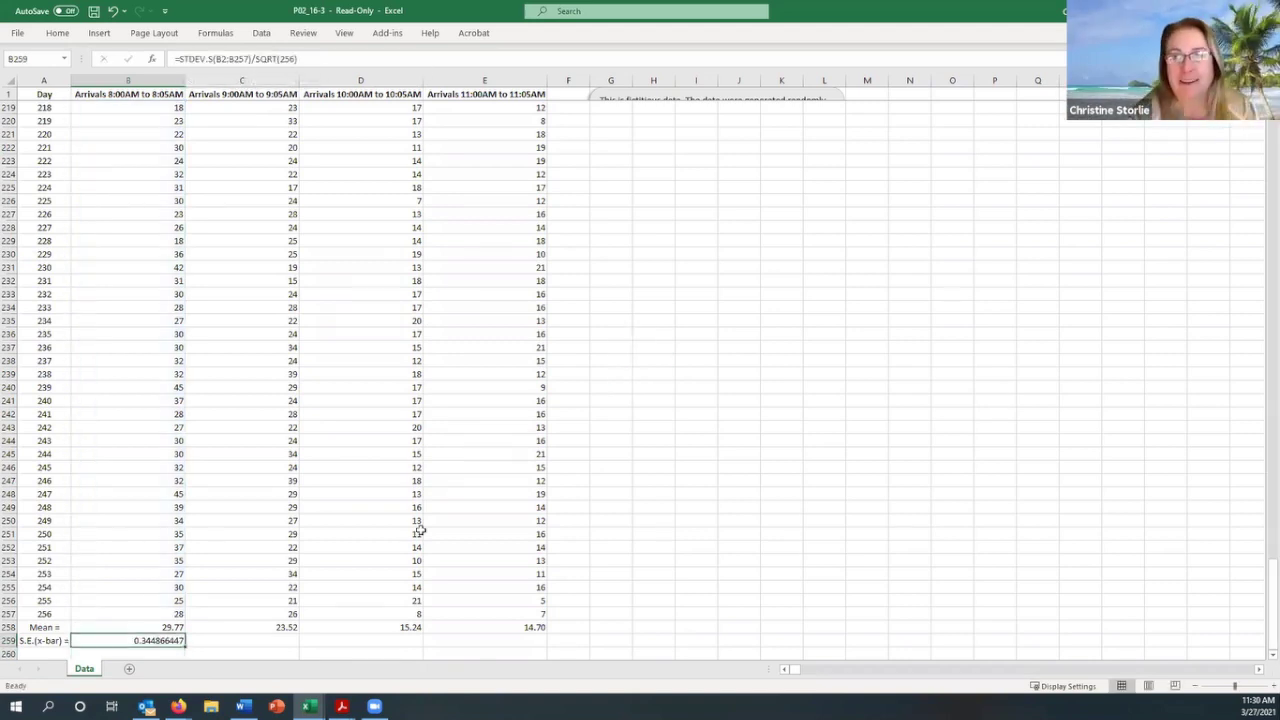
{"action": "left_click_drag", "start_coordinate": [185, 645], "coordinate": [547, 645]}
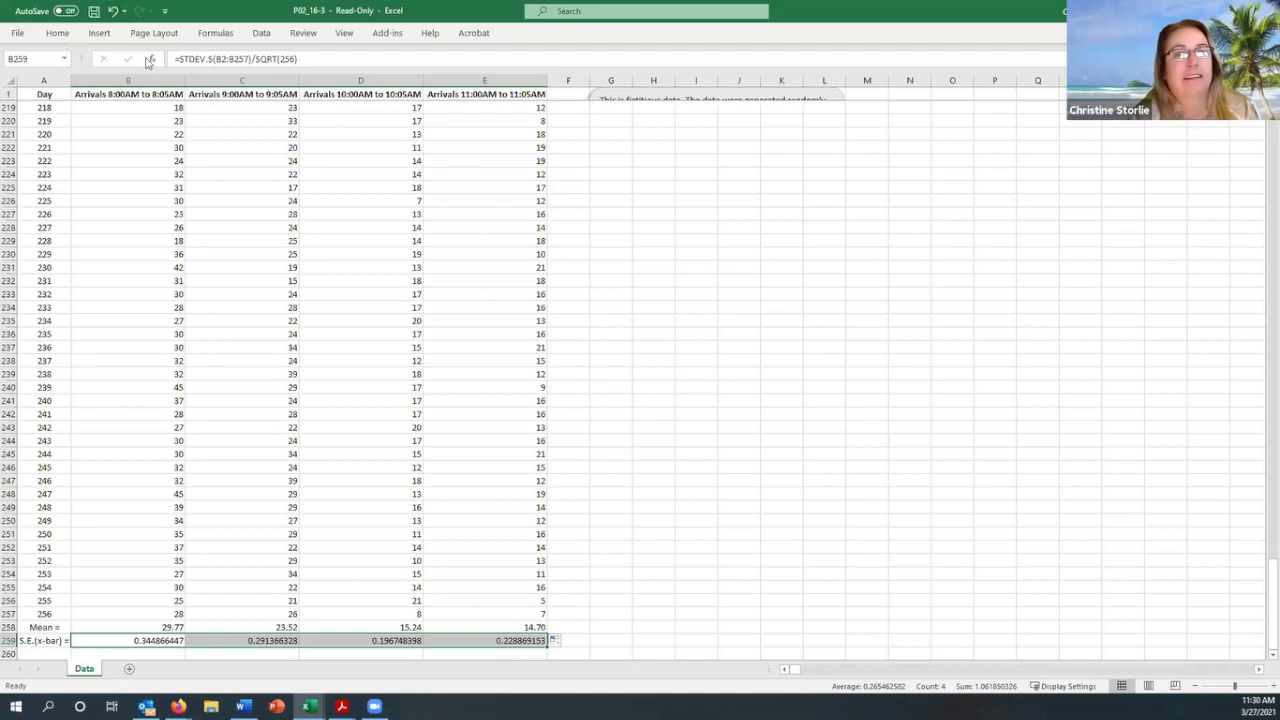
{"action": "key", "text": "ctrl+F1"}
{"action": "left_click", "coordinate": [531, 80]}
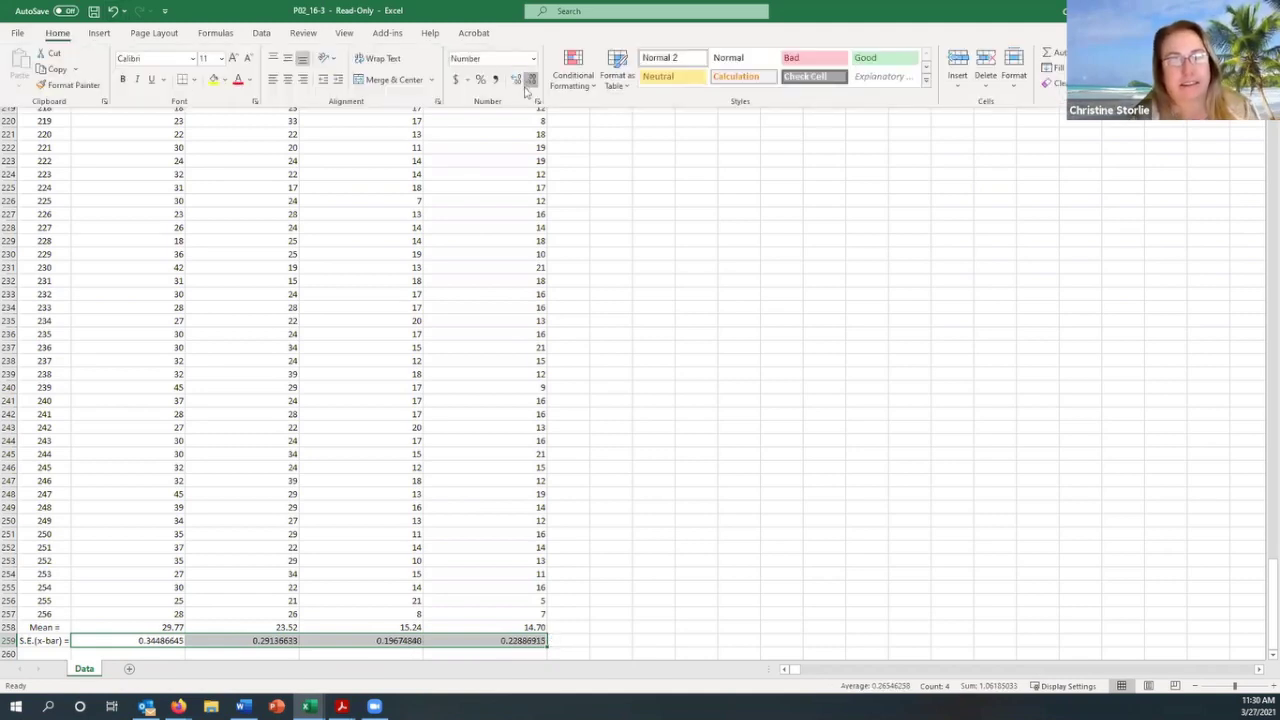
{"action": "left_click", "coordinate": [532, 80]}
{"action": "left_click", "coordinate": [533, 82]}
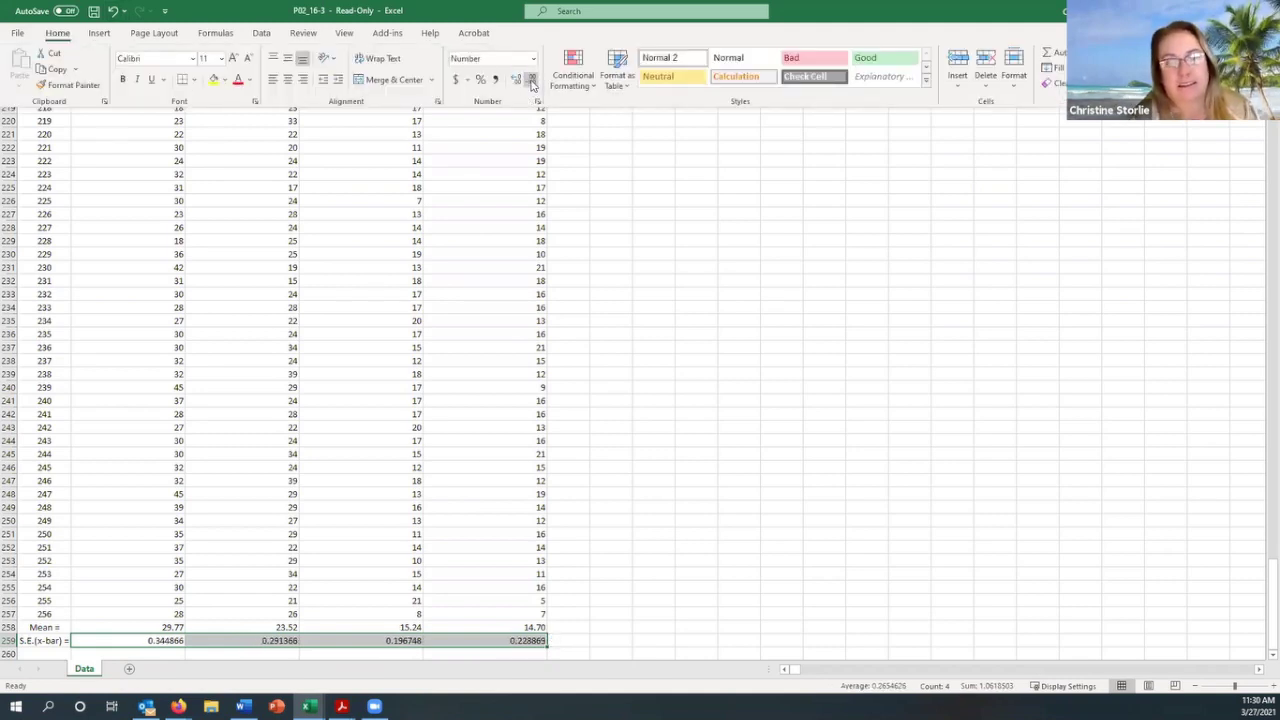
{"action": "left_click", "coordinate": [532, 82]}
{"action": "left_click", "coordinate": [532, 82]}
{"action": "left_click", "coordinate": [532, 82]}
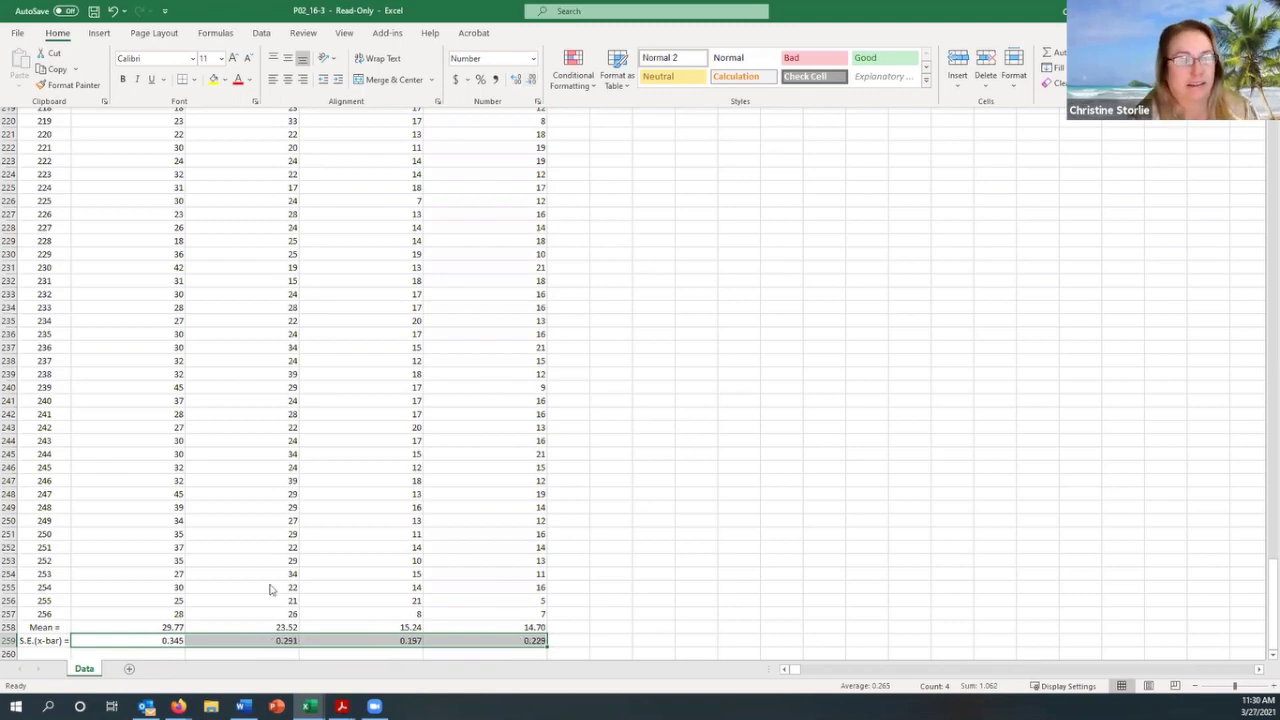
{"action": "scroll", "coordinate": [117, 612], "scroll_direction": "down", "scroll_amount": 1}
{"action": "left_click", "coordinate": [151, 613]}
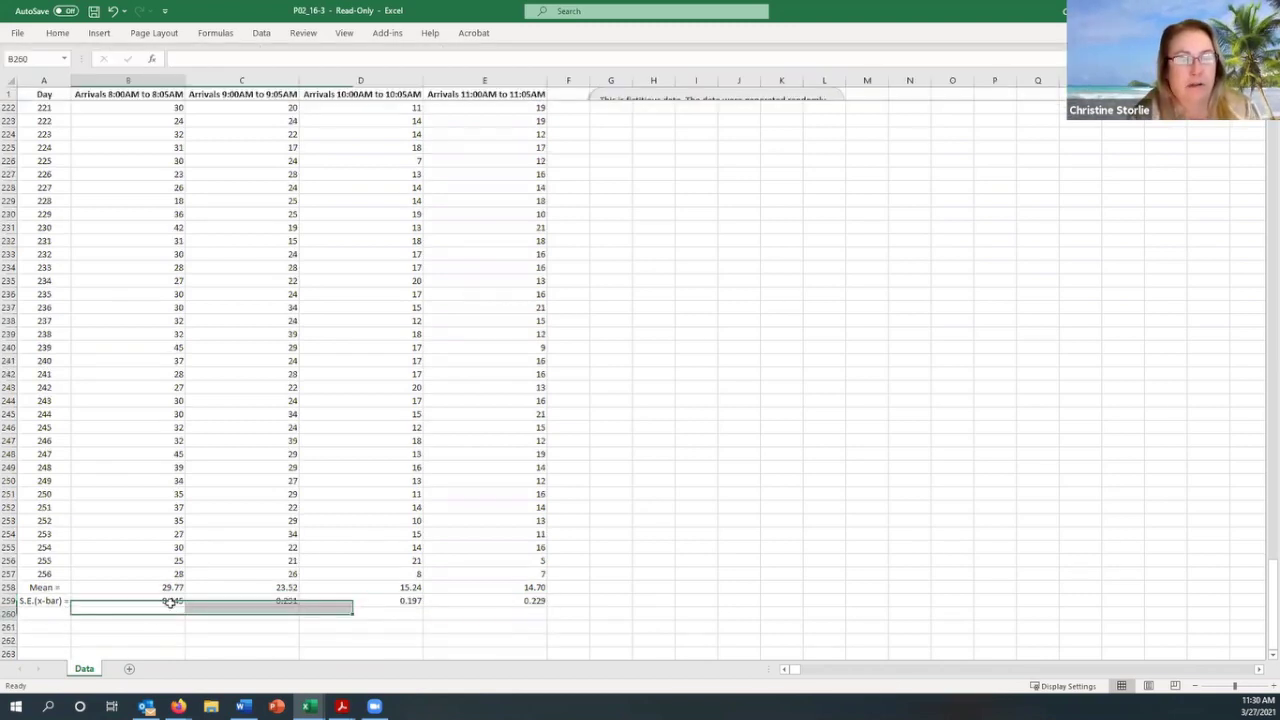
{"action": "left_click", "coordinate": [172, 608]}
{"action": "key", "text": "Up"}
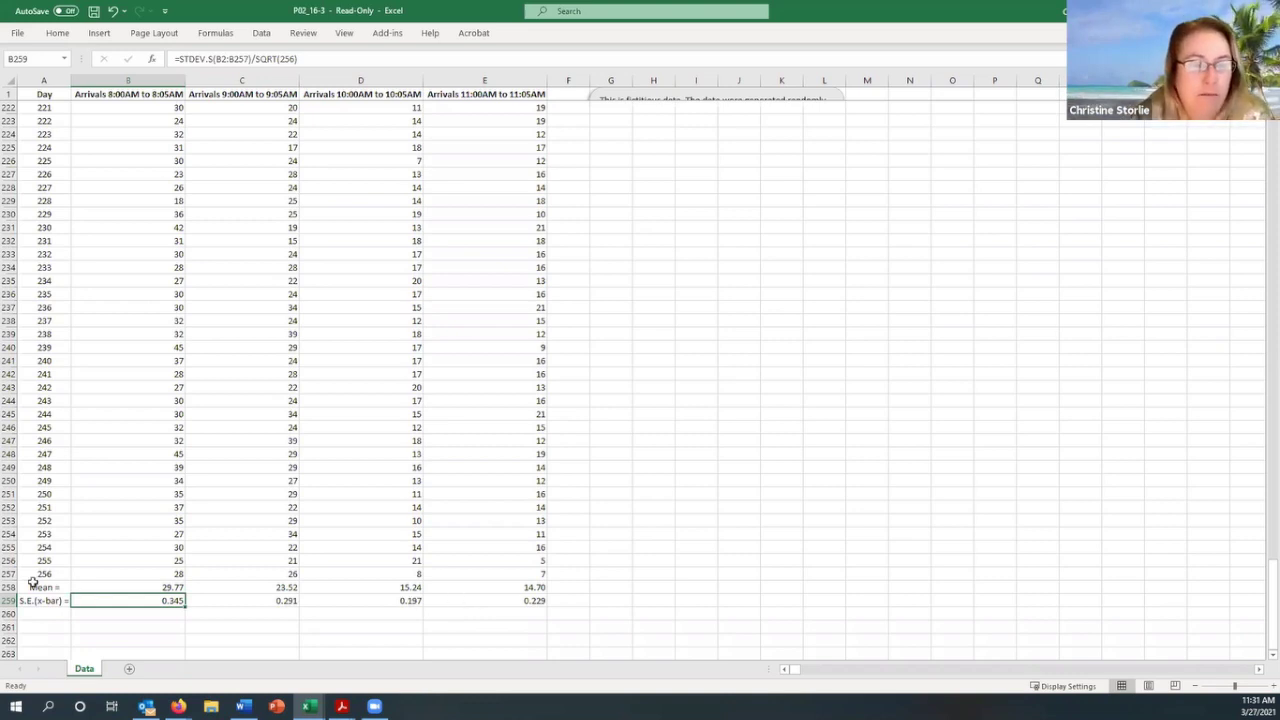
{"action": "left_click_drag", "start_coordinate": [37, 574], "coordinate": [545, 575]}
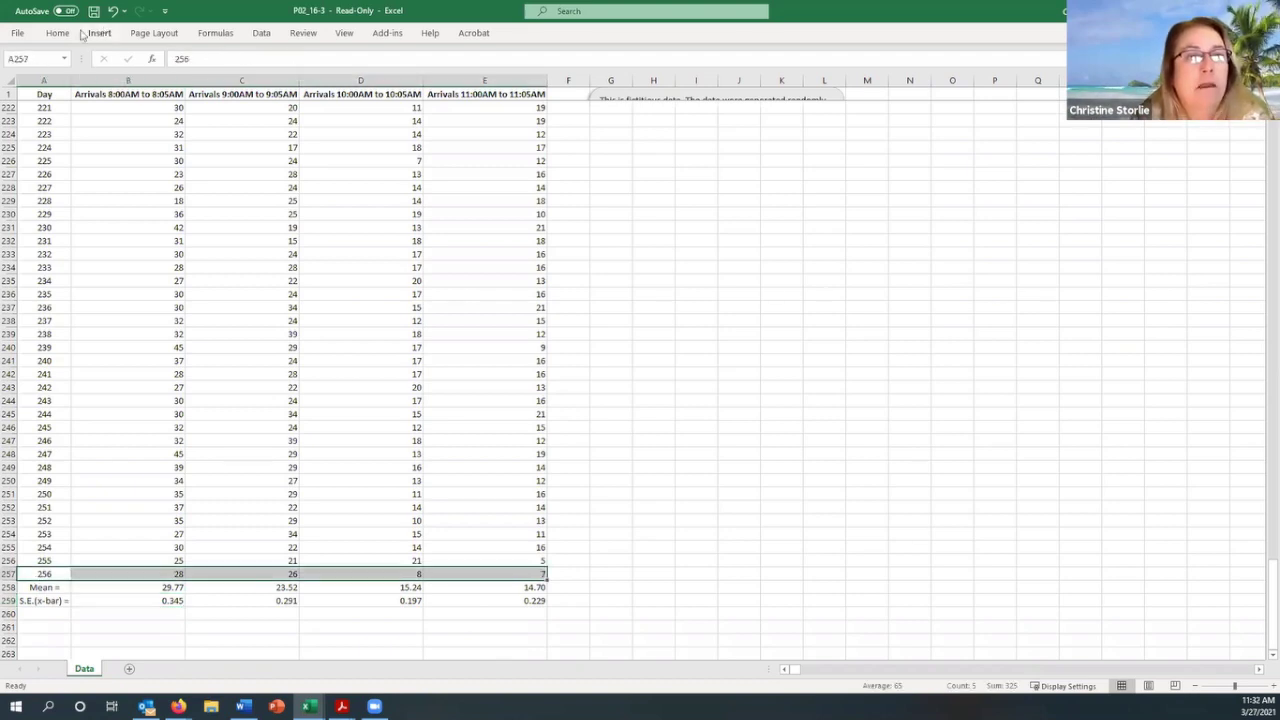
{"action": "left_click", "coordinate": [57, 32]}
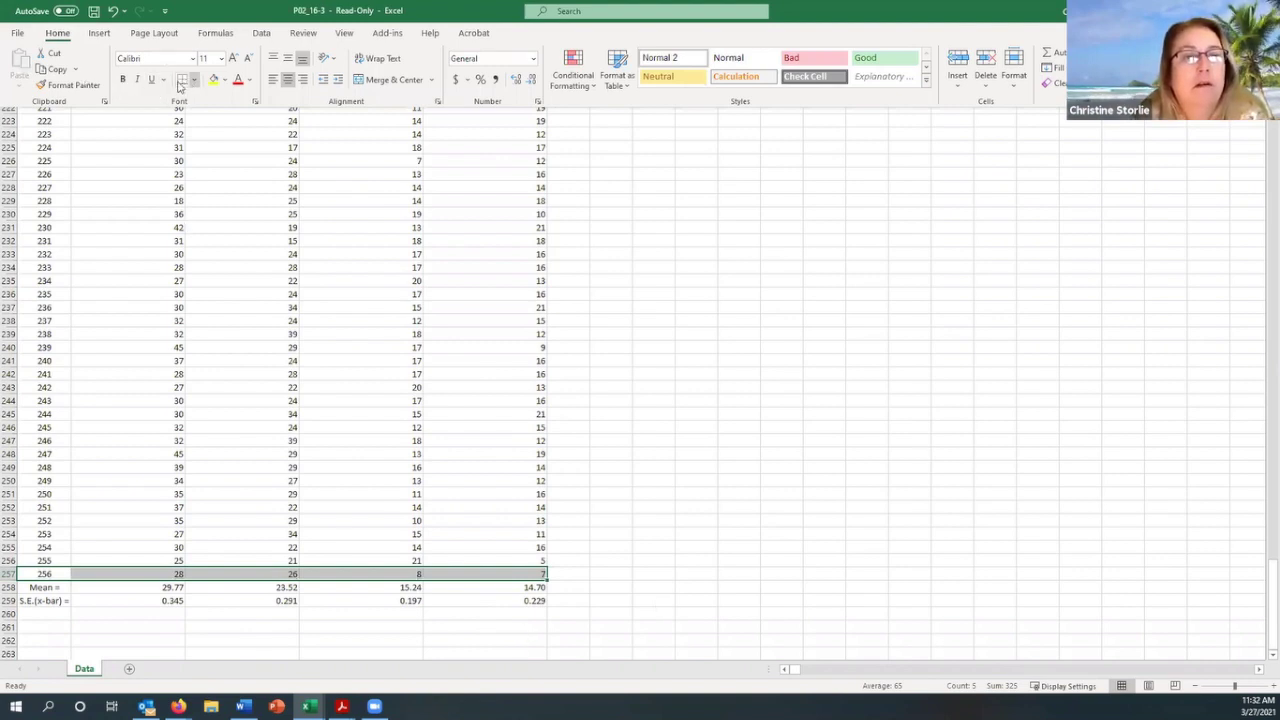
{"action": "key", "text": "Escape"}
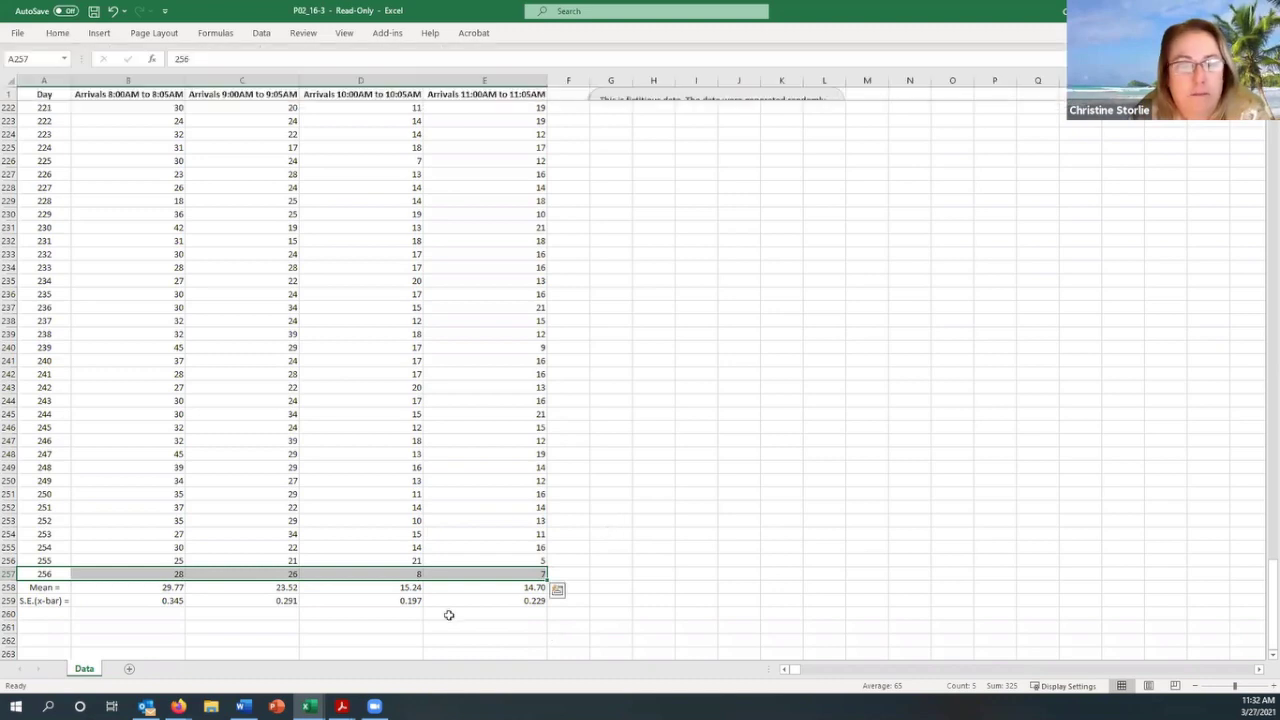
{"action": "key", "text": "ctrl+End"}
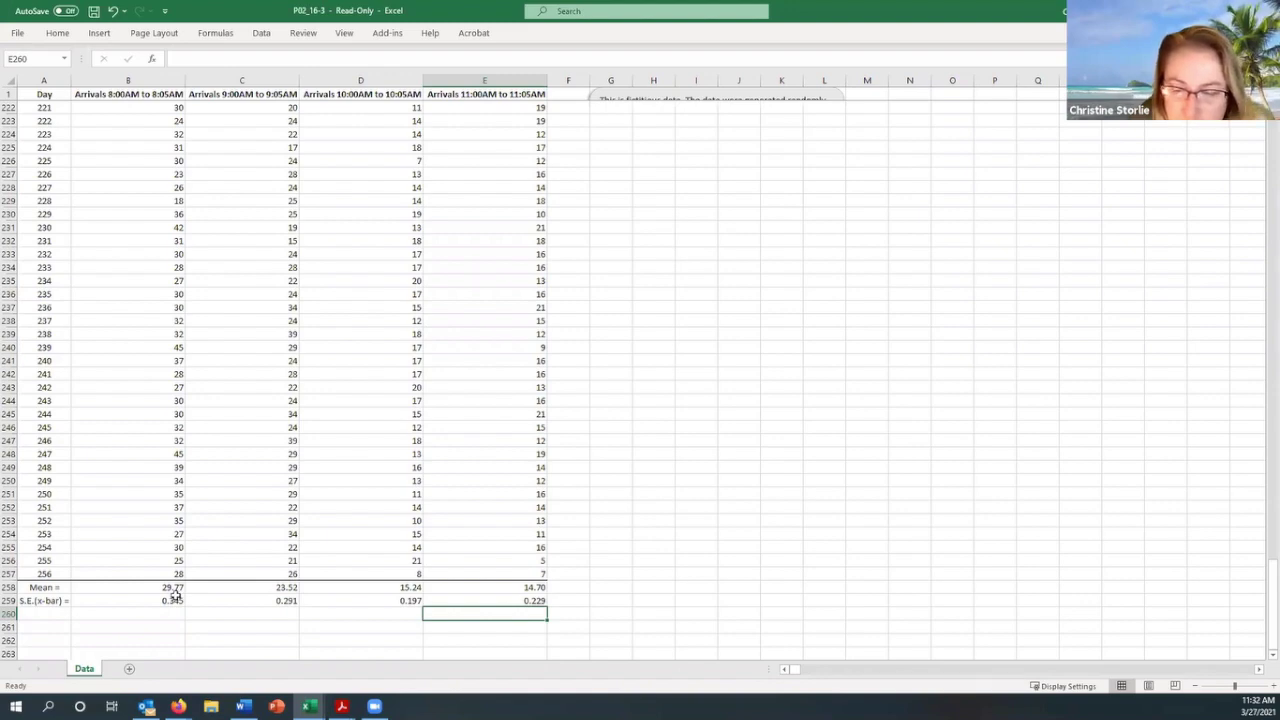
{"action": "key", "text": "space"}
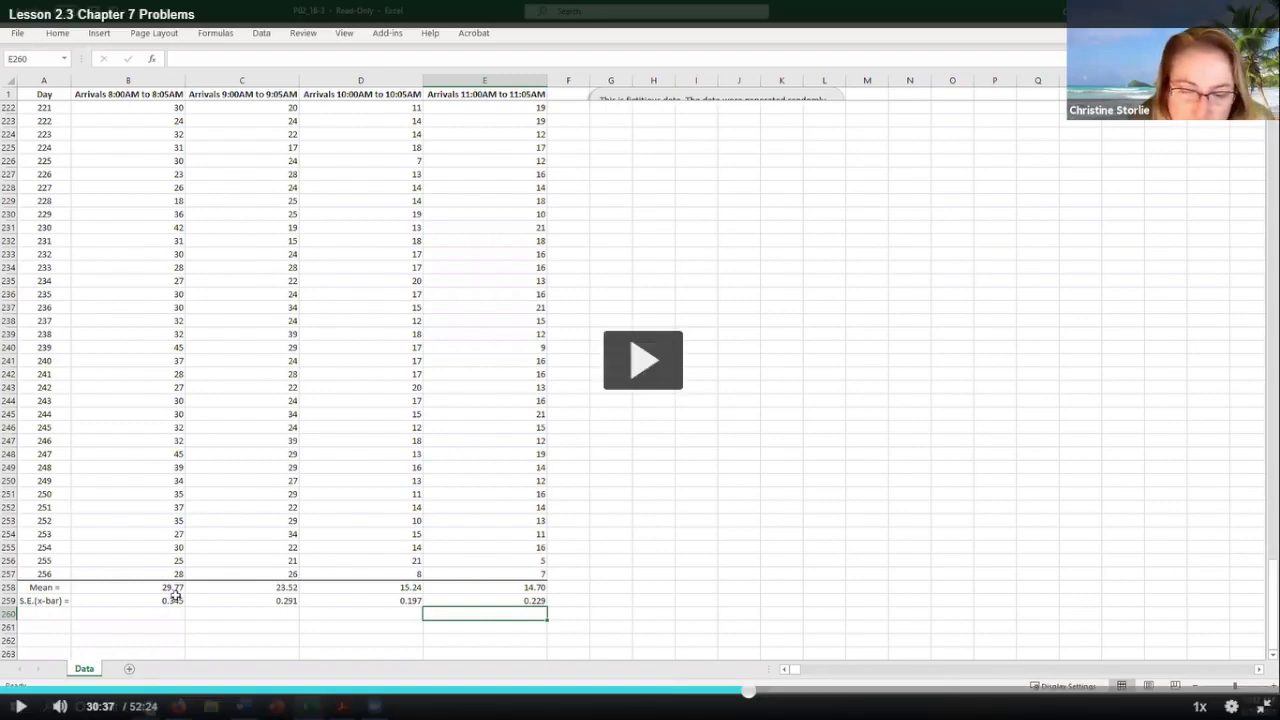
{"action": "key", "text": "Escape"}
Switch to Excel and draw a text box below the table on the Answers sheet, spanning about A6:C12
{"action": "left_click", "coordinate": [845, 697]}
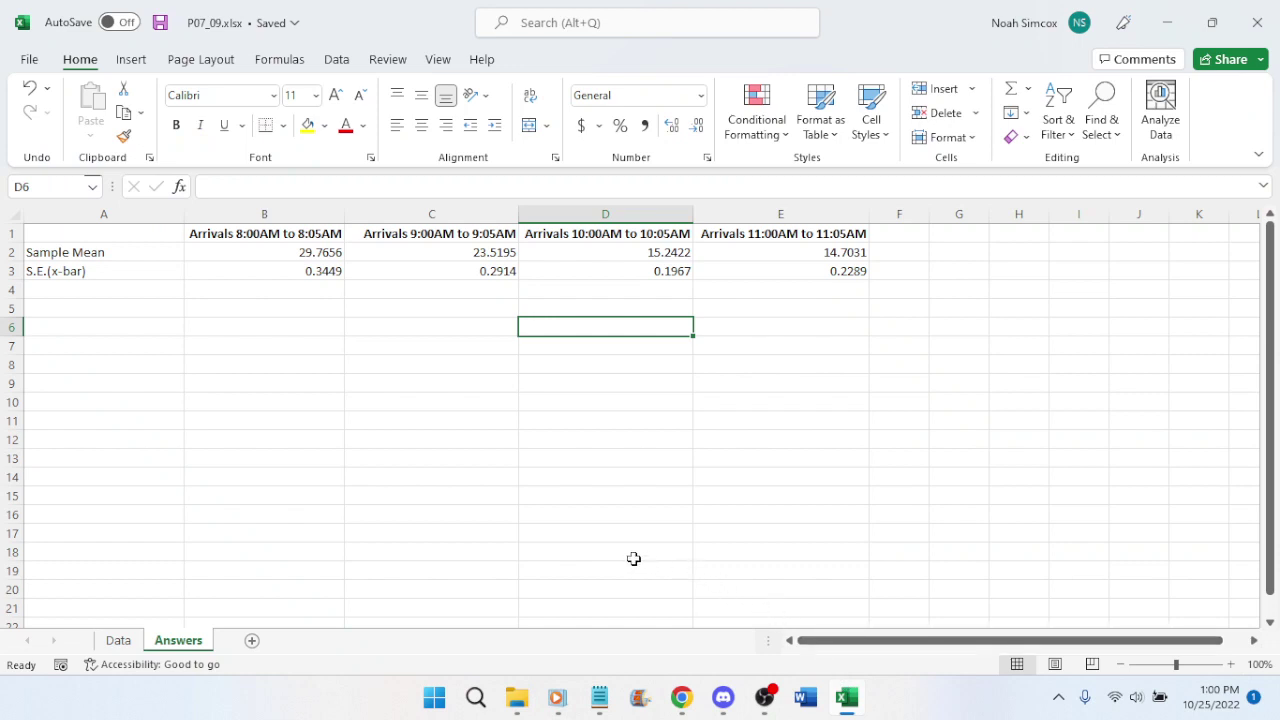
{"action": "left_click", "coordinate": [131, 59]}
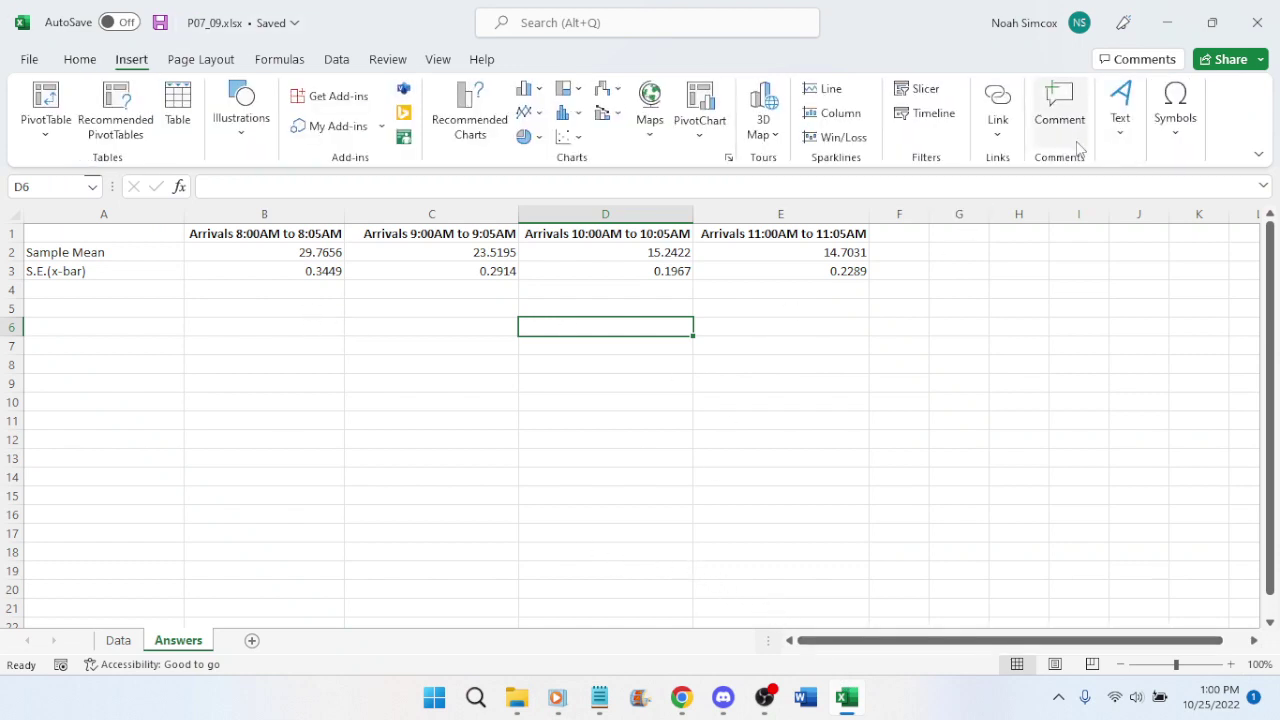
{"action": "left_click", "coordinate": [1118, 115]}
{"action": "left_click", "coordinate": [1056, 210]}
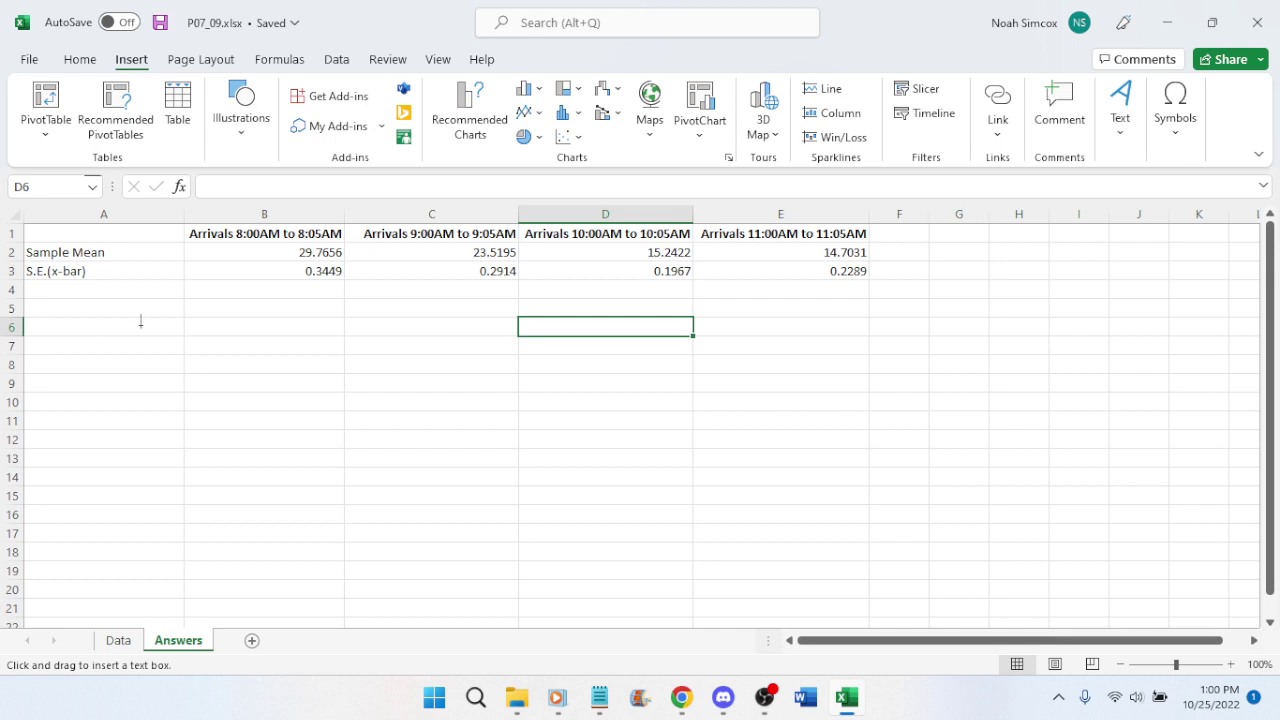
{"action": "left_click_drag", "start_coordinate": [137, 324], "coordinate": [507, 437]}
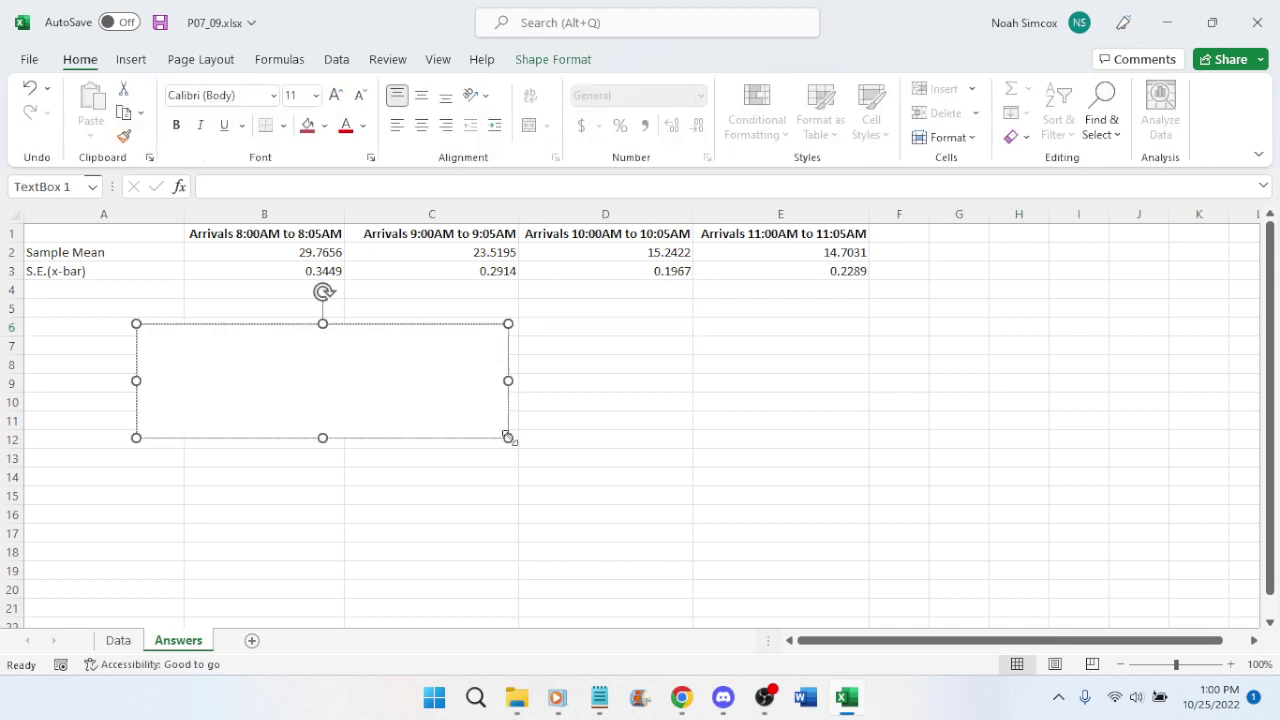
Enter "There is no reason to believe that this is a biased sample, so they should" in the text box
{"action": "type", "text": "There is no reason to believe"}
{"action": "key", "text": "BackSpace"}
{"action": "key", "text": "BackSpace"}
{"action": "key", "text": "BackSpace"}
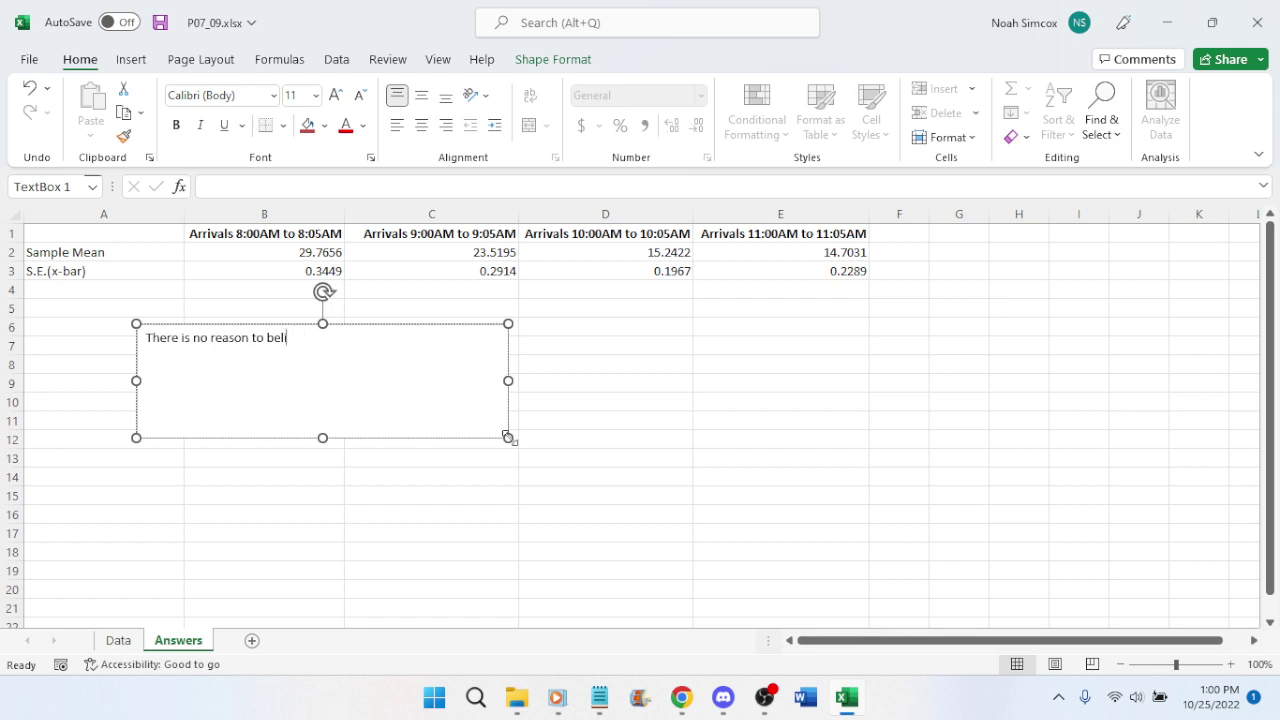
{"action": "type", "text": "eve that this is a biased"}
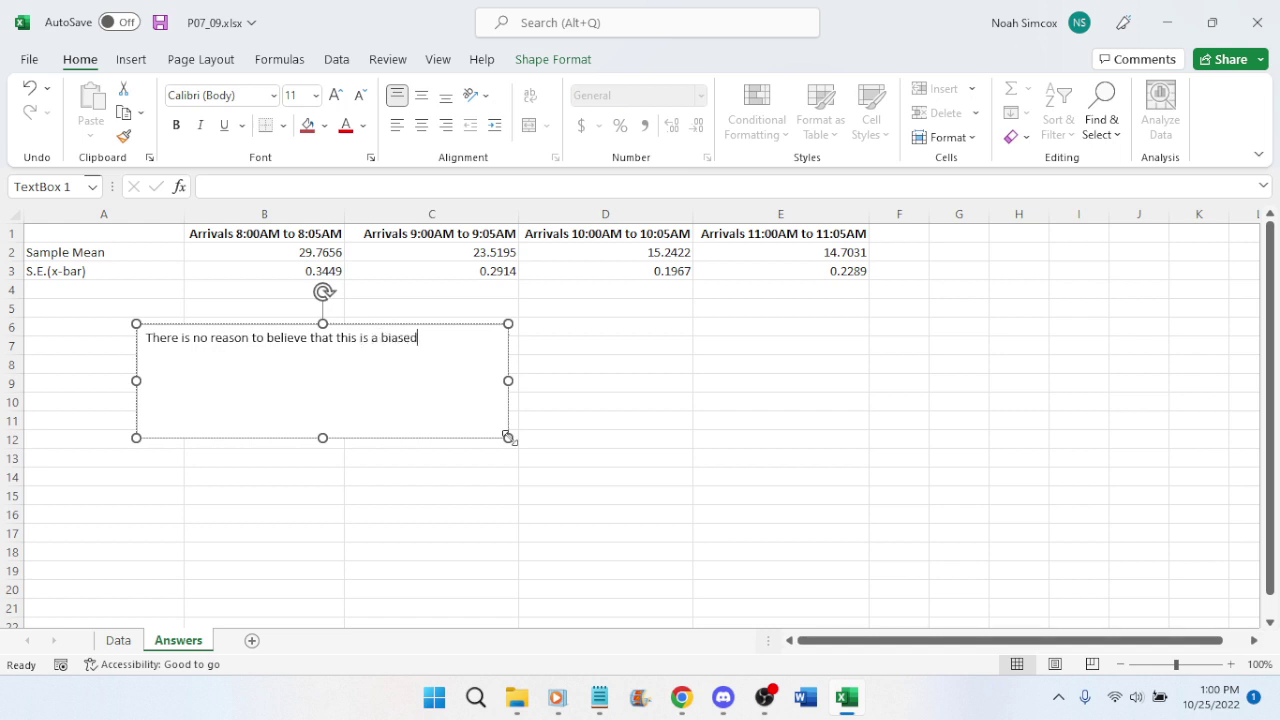
{"action": "type", "text": " sample, so they should"}
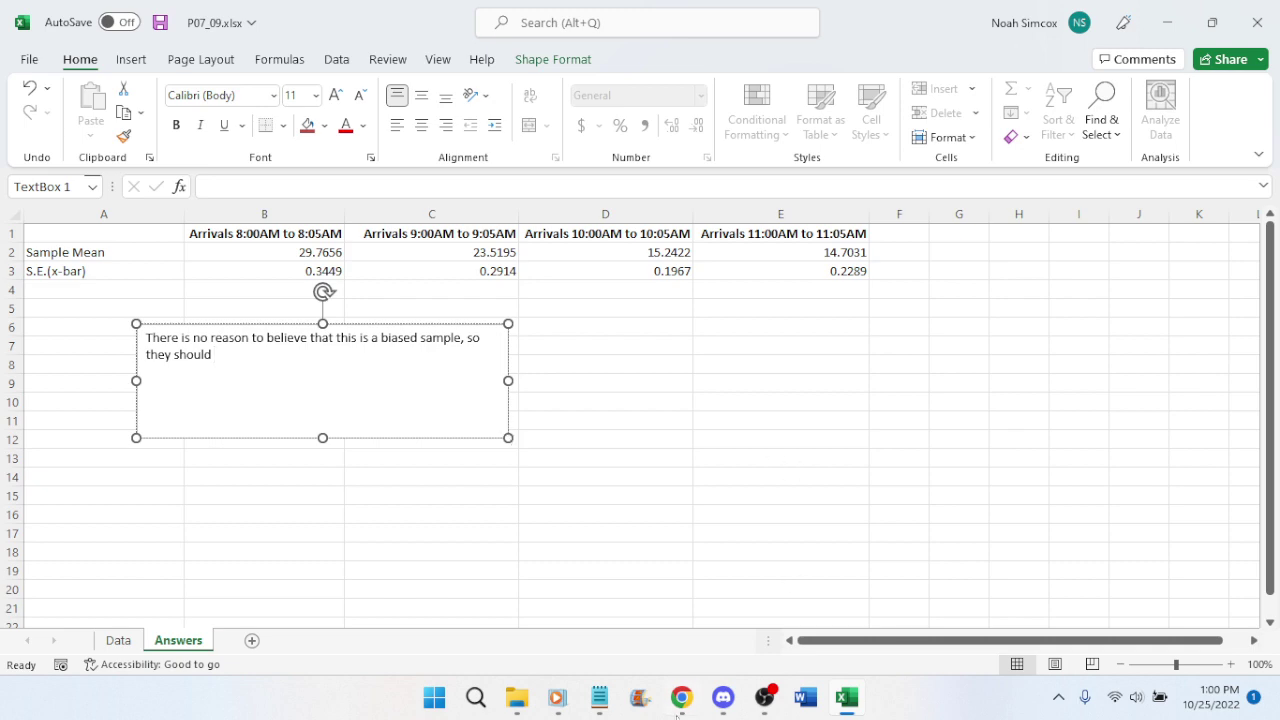
Reread problem 9 in the browser textbook and reword the answer's ending in Excel as "so the sample means should be representative of the population means."
{"action": "left_click", "coordinate": [695, 708]}
{"action": "left_click", "coordinate": [700, 12]}
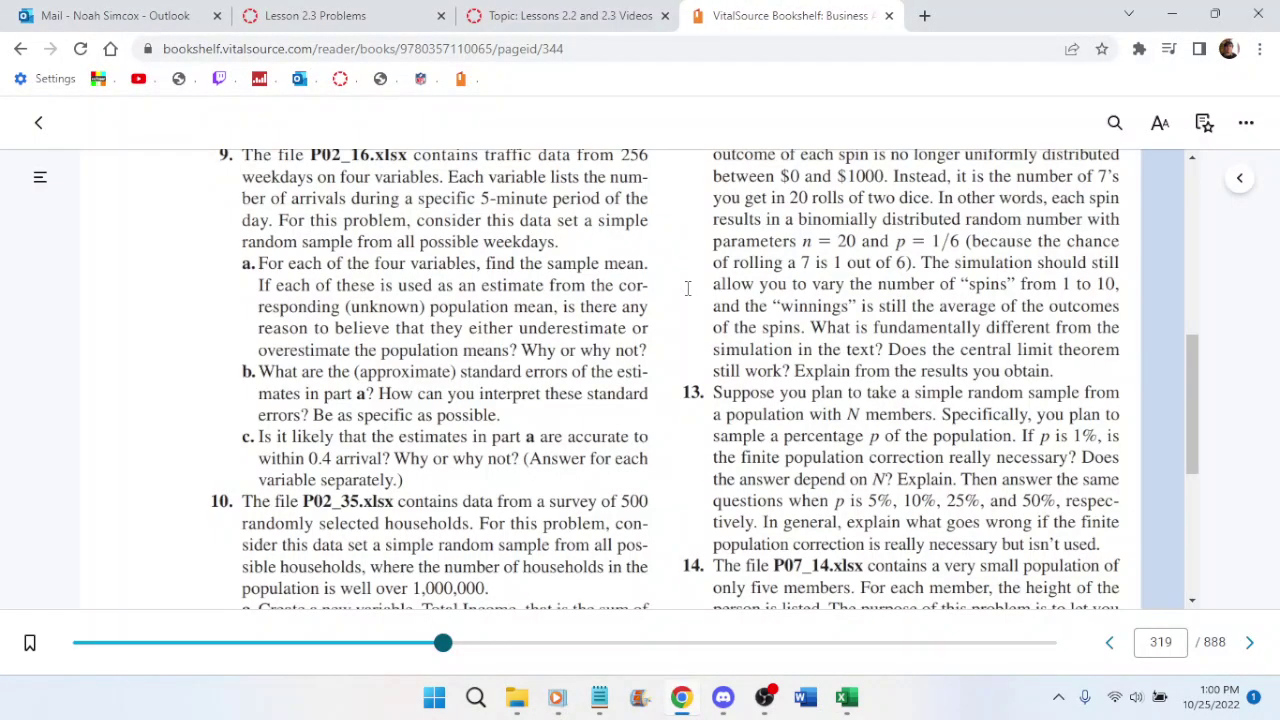
{"action": "left_click", "coordinate": [846, 697]}
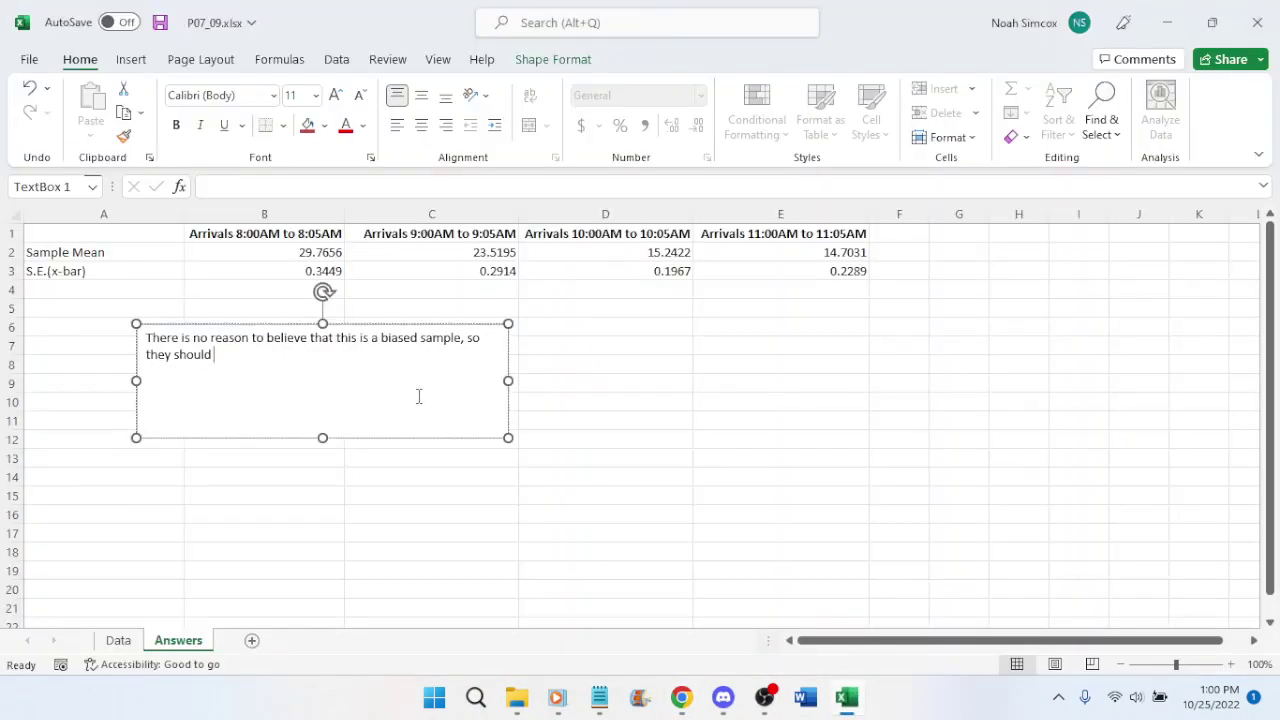
{"action": "key", "text": "BackSpace"}
{"action": "key", "text": "BackSpace"}
{"action": "key", "text": "BackSpace"}
{"action": "key", "text": "BackSpace"}
{"action": "key", "text": "BackSpace"}
{"action": "key", "text": "BackSpace"}
{"action": "key", "text": "BackSpace"}
{"action": "key", "text": "BackSpace"}
{"action": "key", "text": "BackSpace"}
{"action": "key", "text": "BackSpace"}
{"action": "key", "text": "BackSpace"}
{"action": "type", "text": "the sample"}
{"action": "key", "text": "BackSpace"}
{"action": "key", "text": "BackSpace"}
{"action": "key", "text": "BackSpace"}
{"action": "key", "text": "BackSpace"}
{"action": "key", "text": "BackSpace"}
{"action": "key", "text": "BackSpace"}
{"action": "key", "text": "BackSpace"}
{"action": "key", "text": "BackSpace"}
{"action": "key", "text": "BackSpace"}
{"action": "key", "text": "BackSpace"}
{"action": "key", "text": "BackSpace"}
{"action": "key", "text": "BackSpace"}
{"action": "key", "text": "BackSpace"}
{"action": "key", "text": "BackSpace"}
{"action": "key", "text": "BackSpace"}
{"action": "key", "text": "BackSpace"}
{"action": "key", "text": "BackSpace"}
{"action": "key", "text": "BackSpace"}
{"action": "key", "text": "BackSpace"}
{"action": "key", "text": "BackSpace"}
{"action": "left_click", "coordinate": [684, 698]}
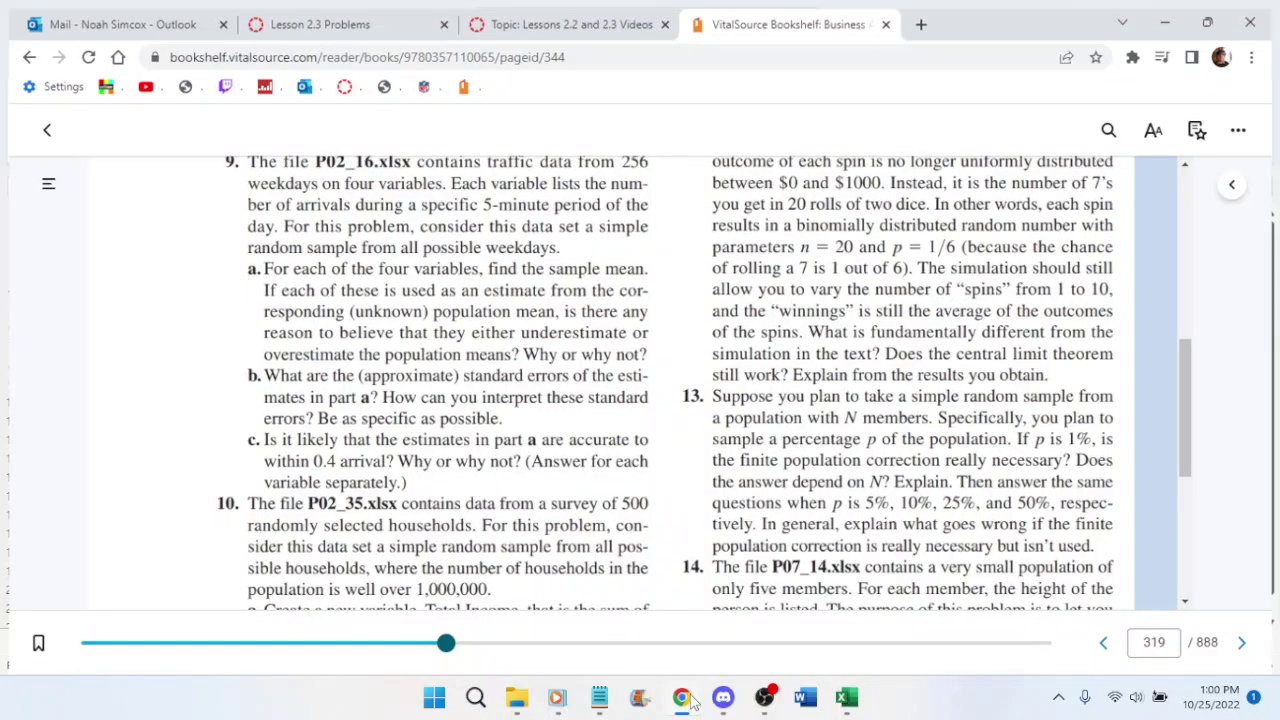
{"action": "left_click", "coordinate": [688, 700]}
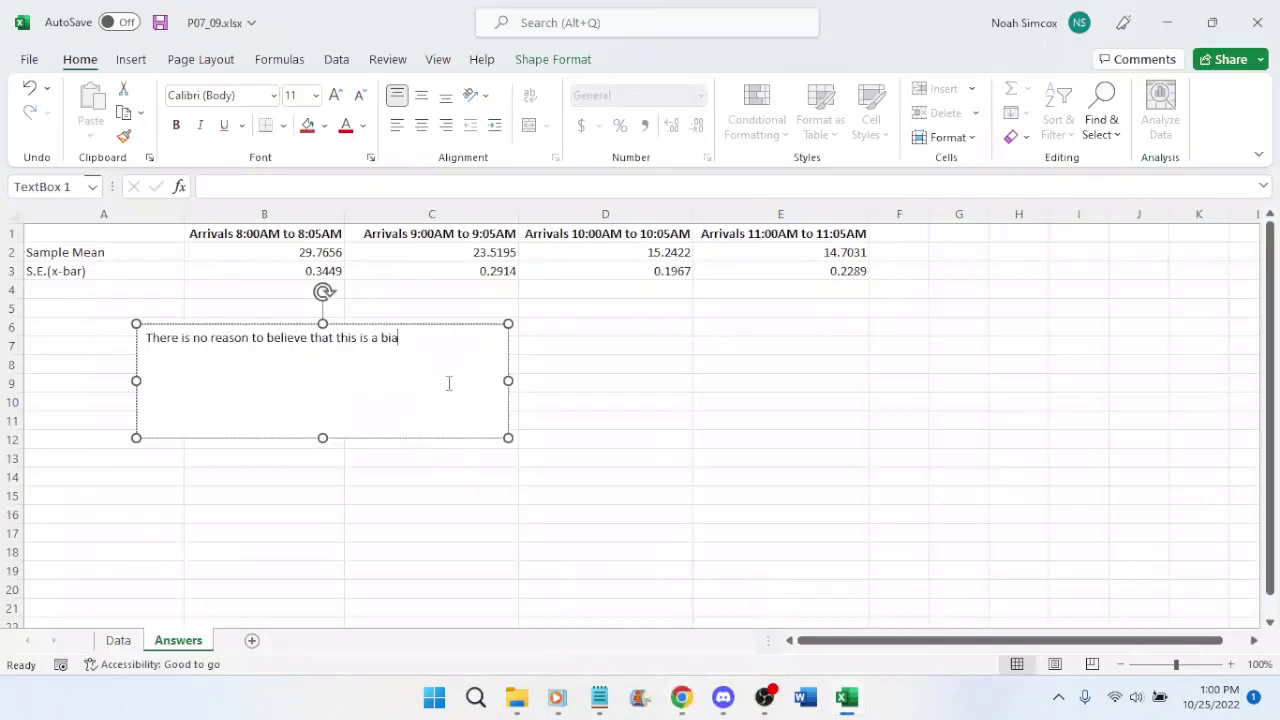
{"action": "type", "text": "sed sample, so the sample m"}
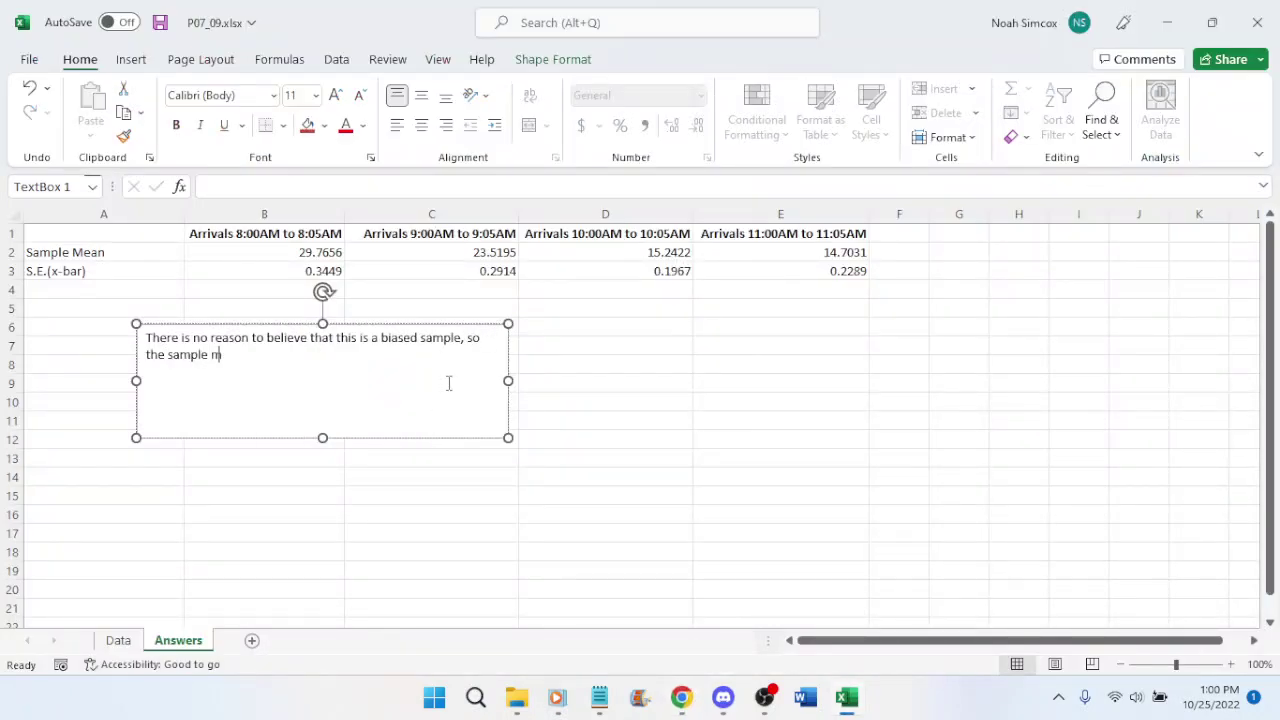
{"action": "type", "text": "eans should be reperesentativ"}
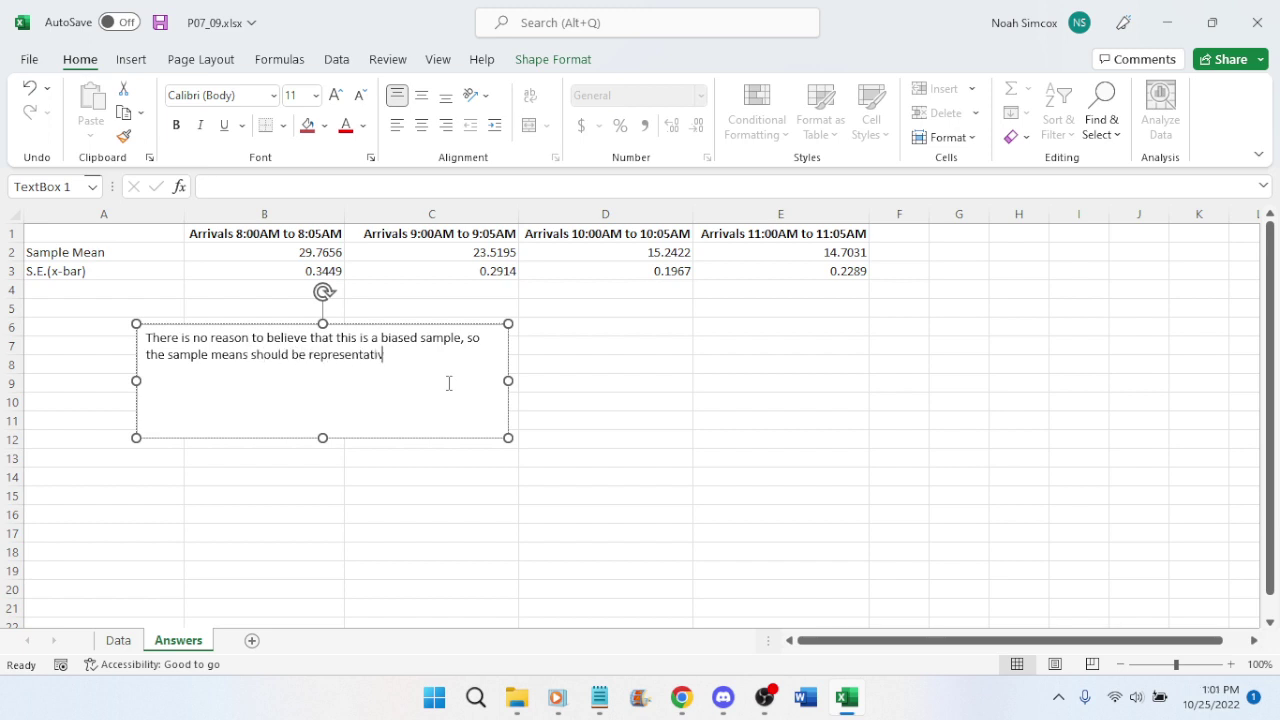
{"action": "type", "text": "e of the population means."}
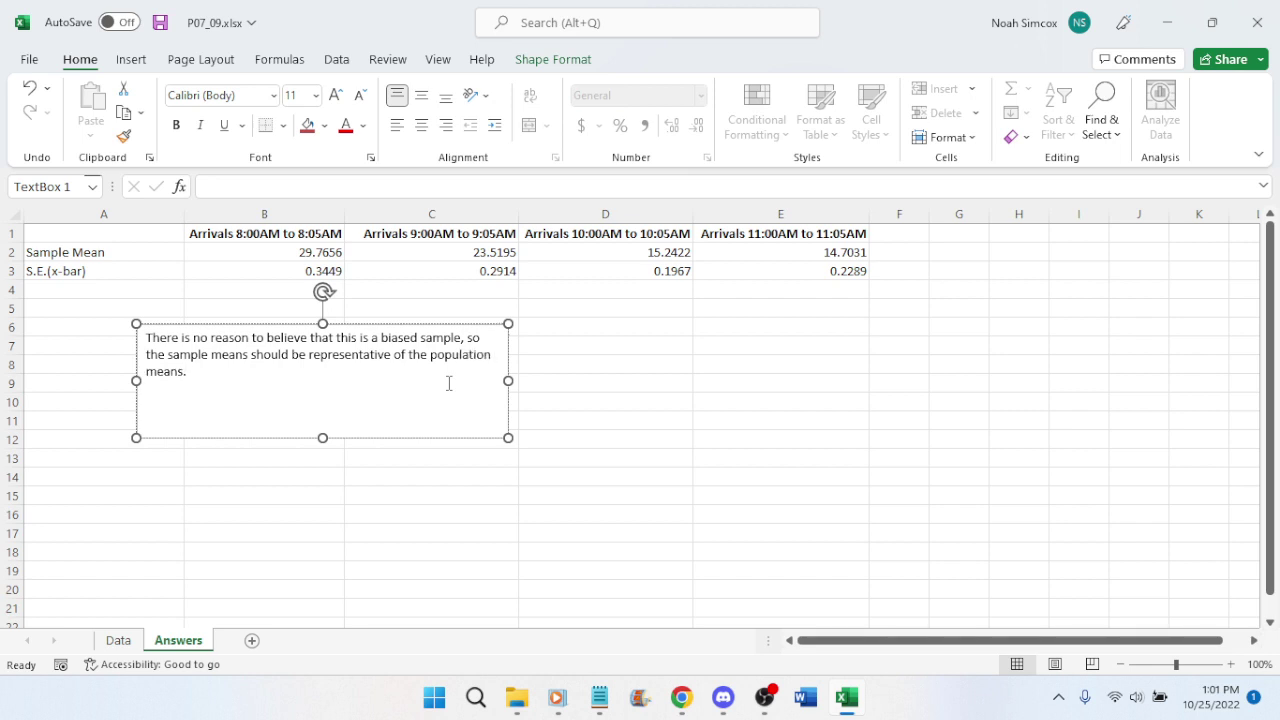
Shrink the text box to fit its three lines of text and save the workbook
{"action": "left_click_drag", "start_coordinate": [508, 438], "coordinate": [455, 392]}
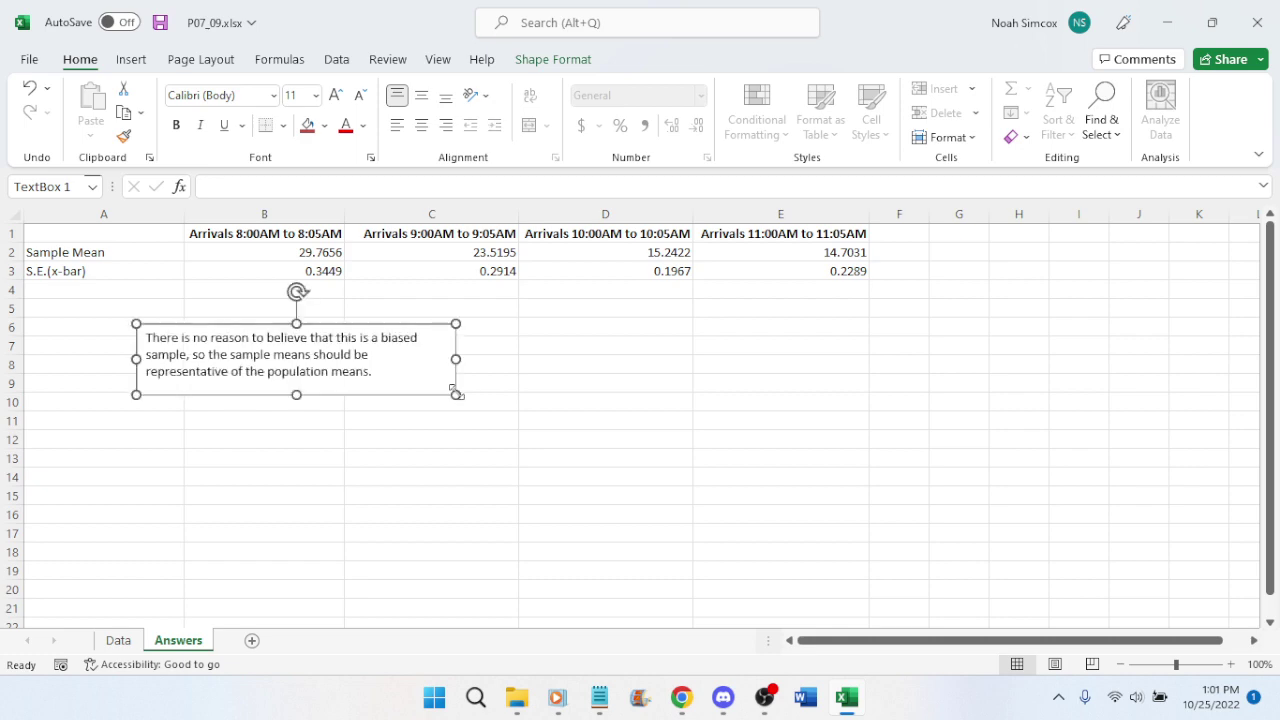
{"action": "left_click", "coordinate": [485, 417]}
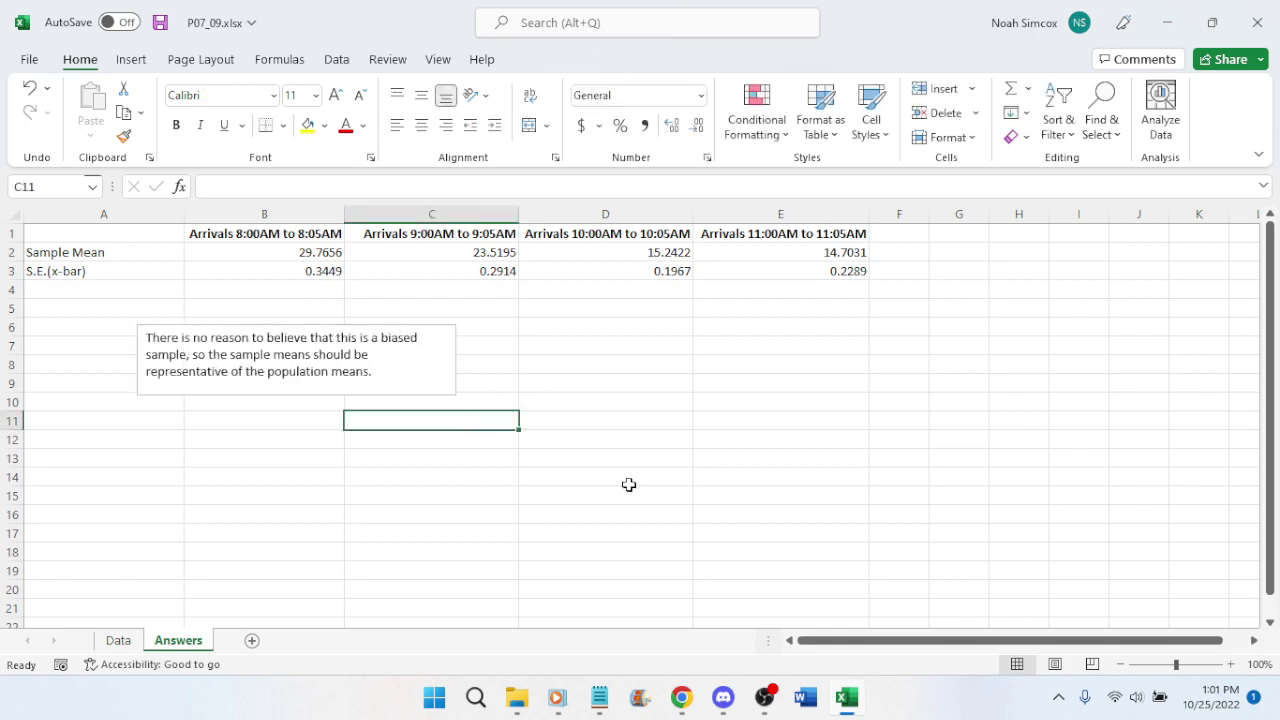
{"action": "key", "text": "ctrl+s"}
Switch to the browser, glance at problem 9, and open the Lesson 2.3 video in full screen
{"action": "key", "text": "alt+Tab"}
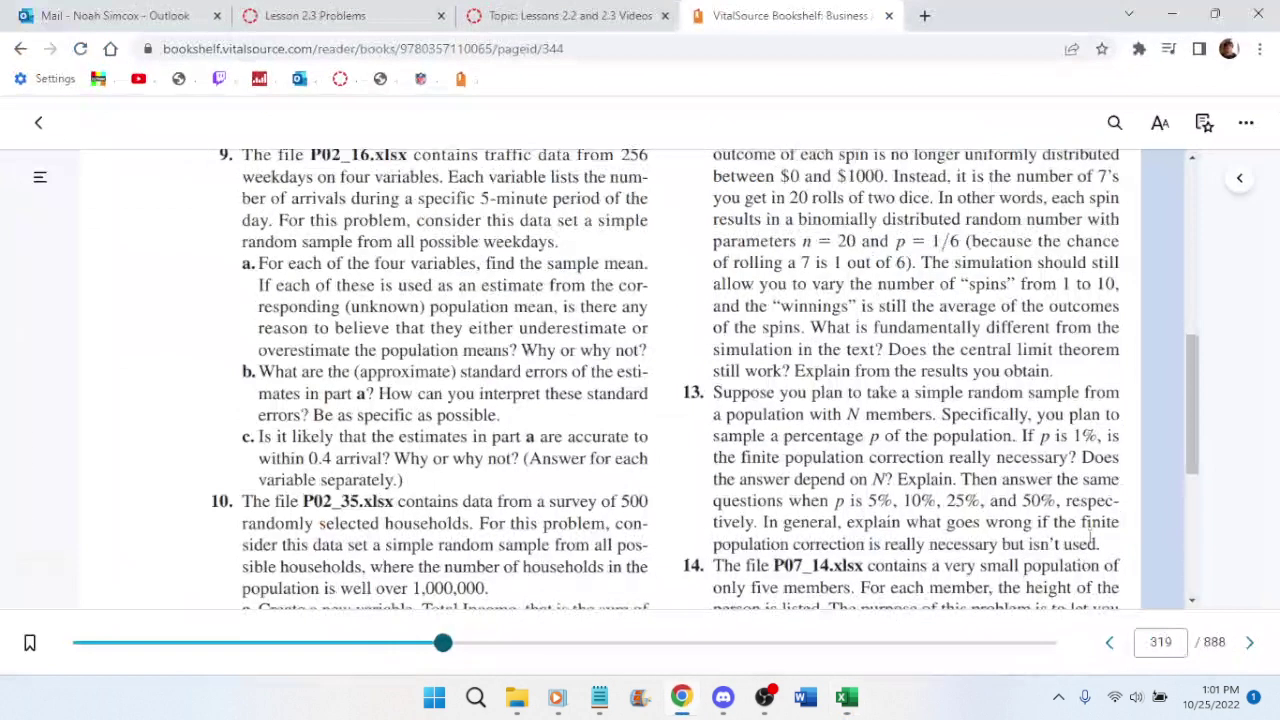
{"action": "left_click", "coordinate": [522, 8]}
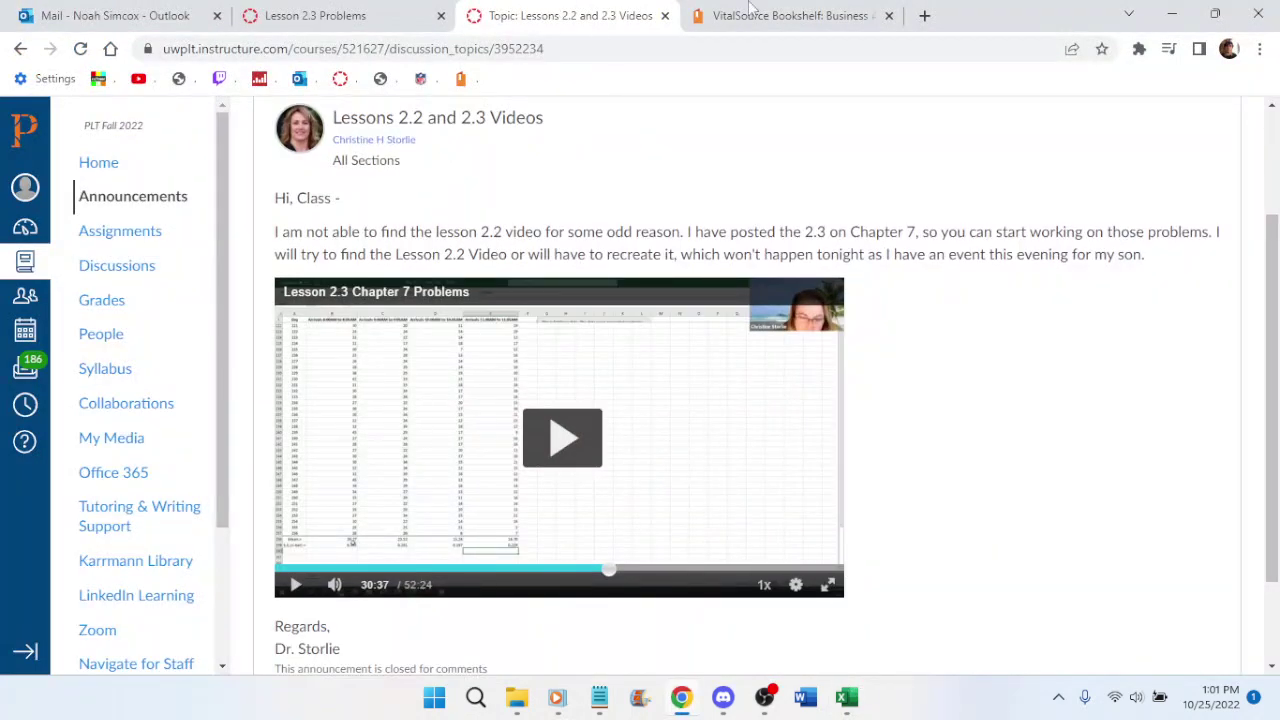
{"action": "left_click", "coordinate": [752, 10]}
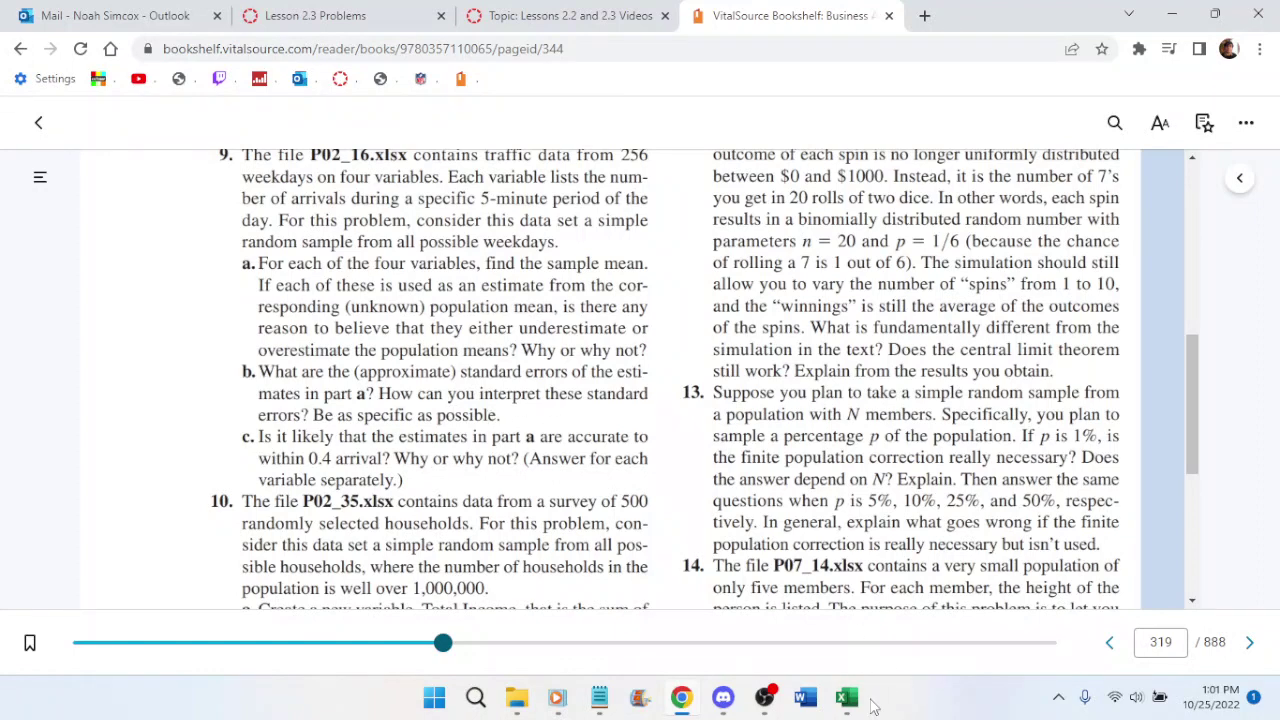
{"action": "left_click", "coordinate": [632, 14]}
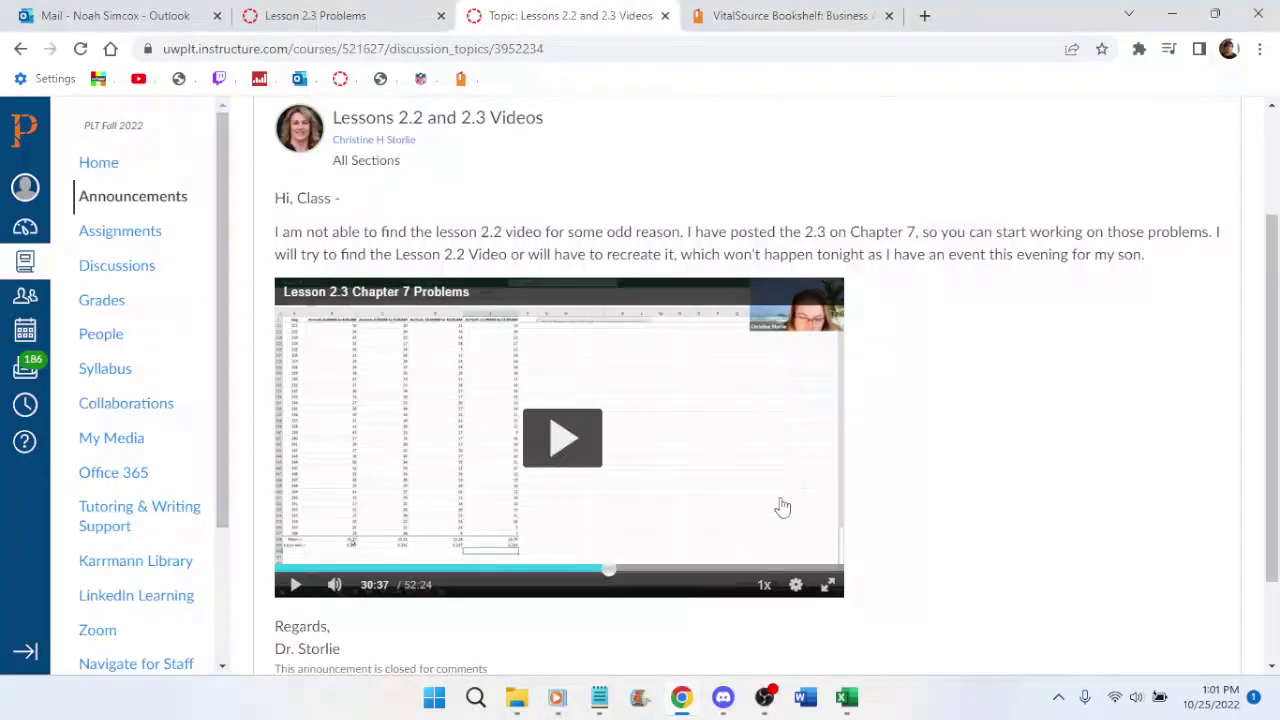
{"action": "left_click", "coordinate": [847, 698]}
{"action": "left_click", "coordinate": [850, 700]}
{"action": "left_click", "coordinate": [832, 584]}
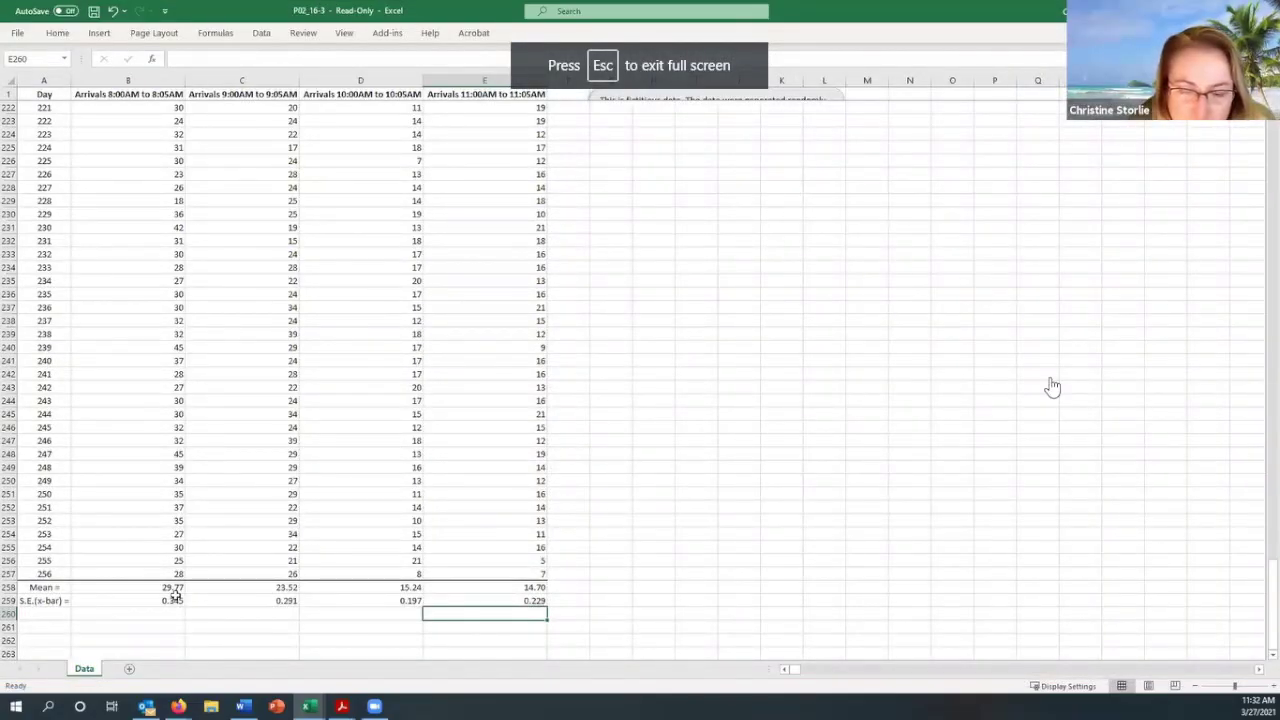
Watch the lesson video's interpretation of problem 9's standard errors, pause it at 31:39, and exit full screen
{"action": "left_click", "coordinate": [1052, 387]}
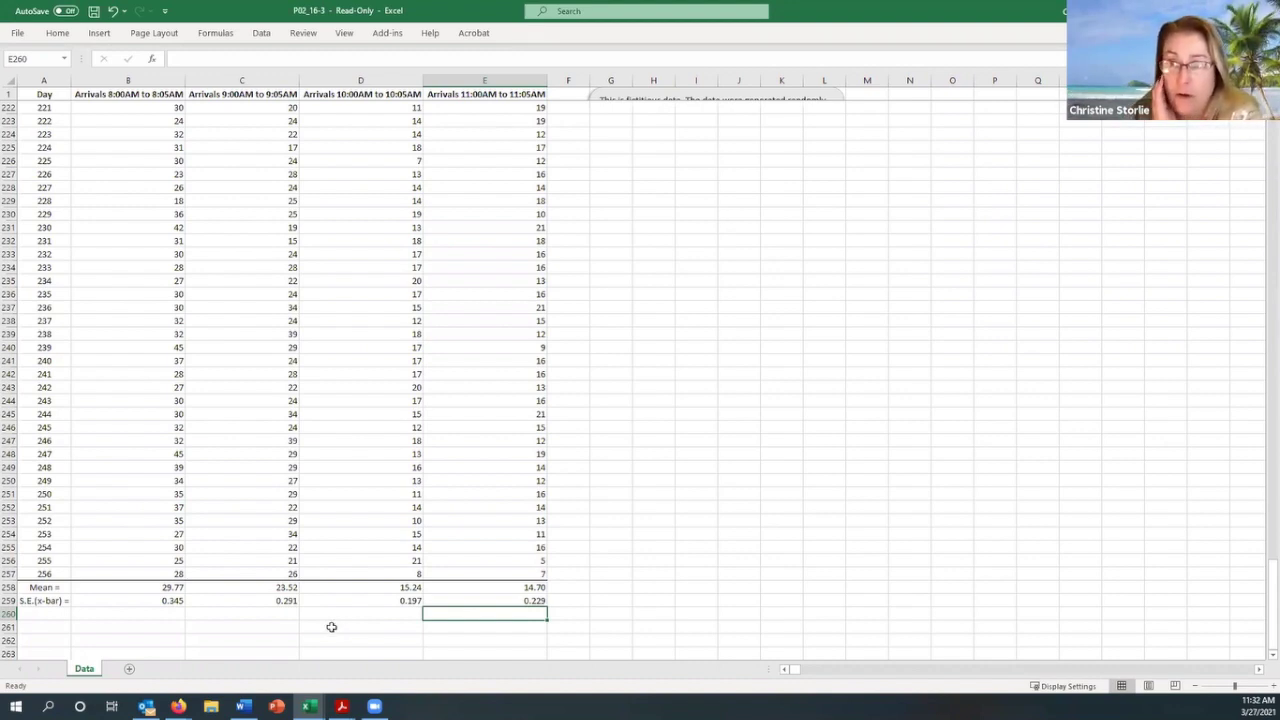
{"action": "key", "text": "space"}
{"action": "key", "text": "space"}
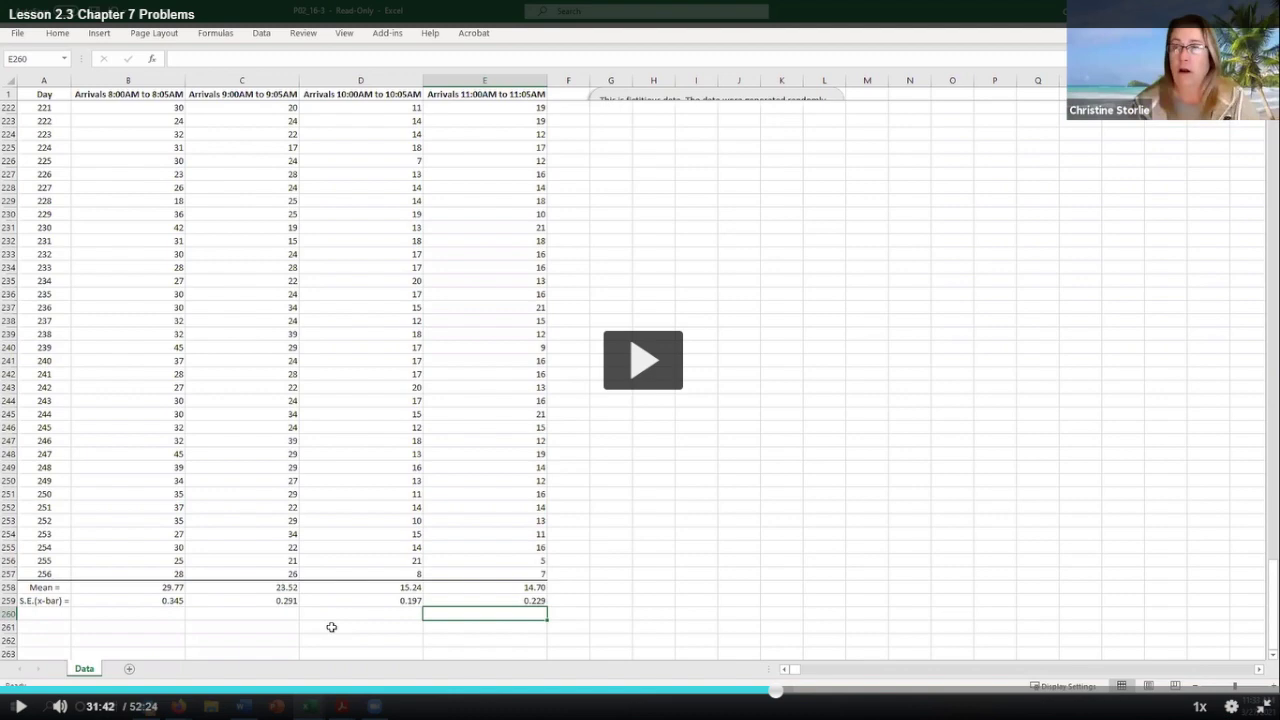
{"action": "key", "text": "space"}
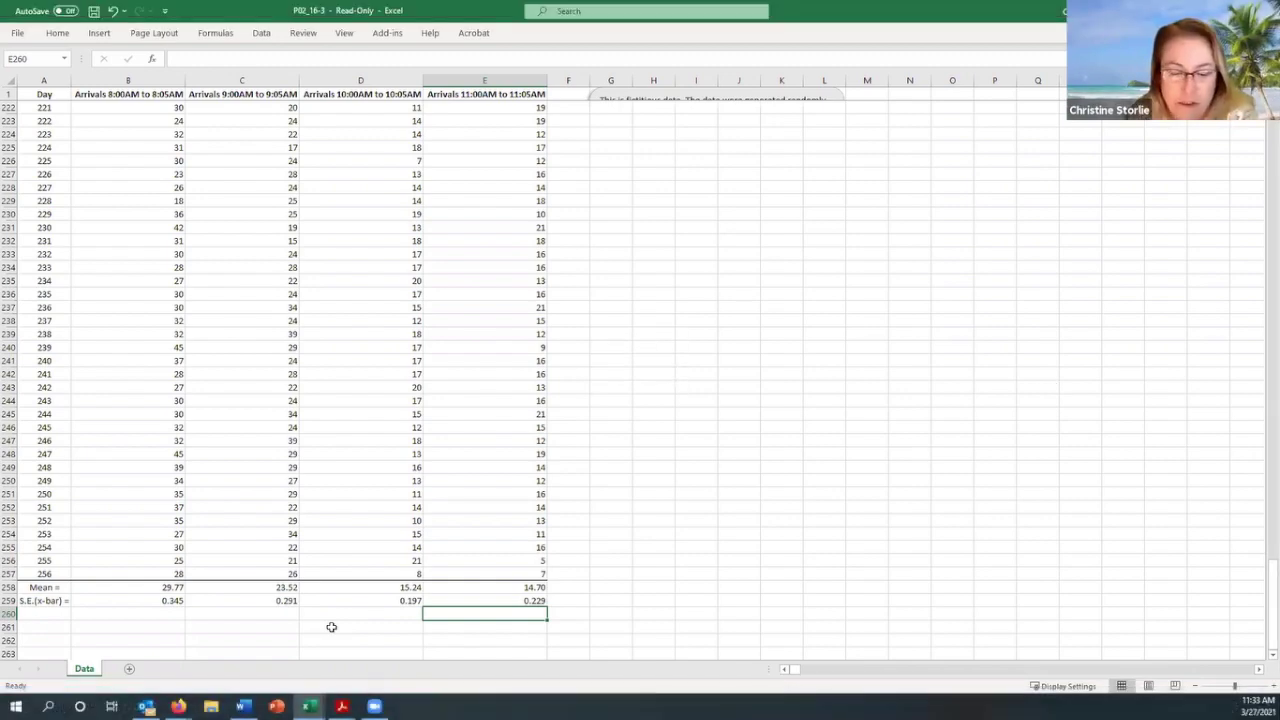
{"action": "key", "text": "space"}
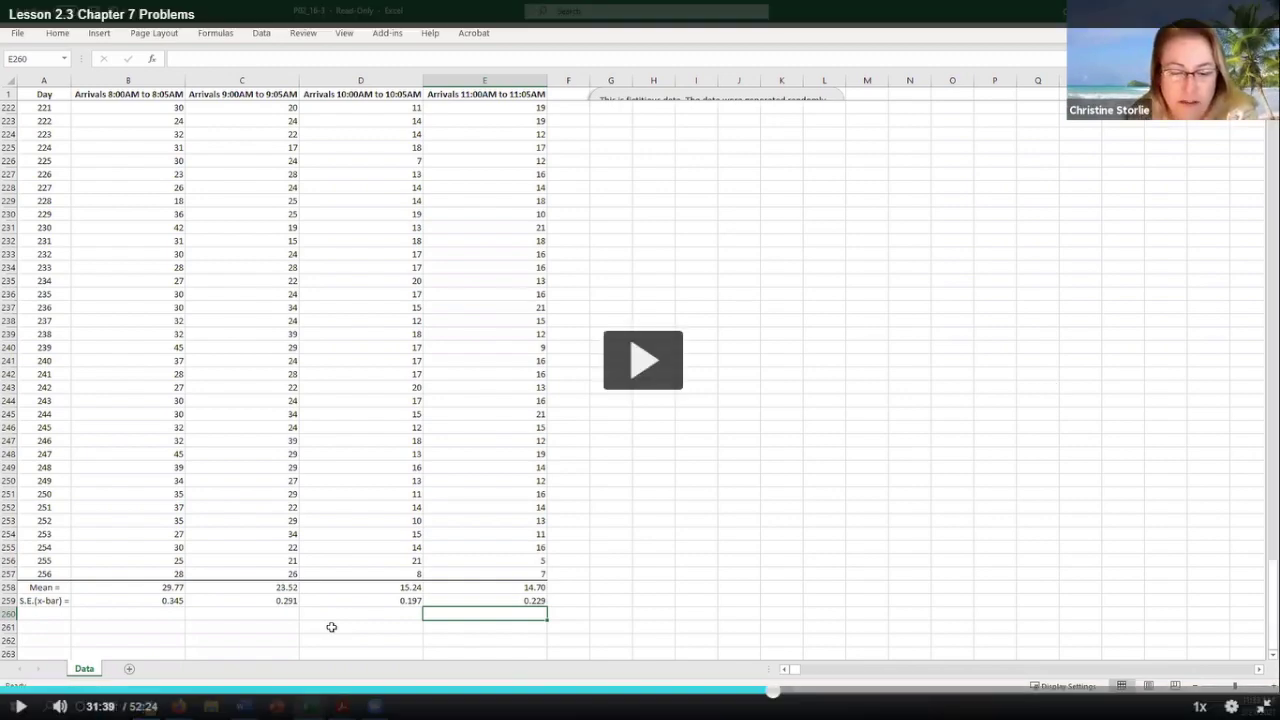
{"action": "key", "text": "space"}
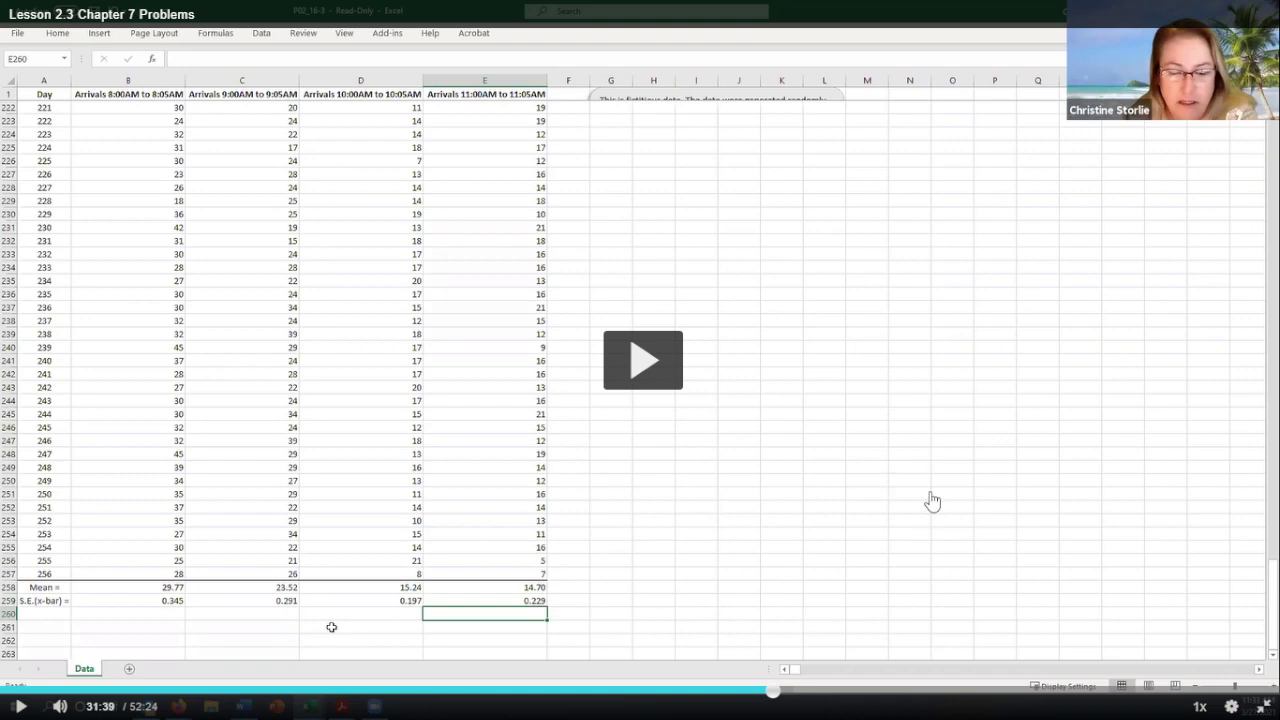
{"action": "key", "text": "Escape"}
Check the Answers sheet in Excel and reread problem 9's questions in the VitalSource textbook in the browser
{"action": "left_click", "coordinate": [846, 697]}
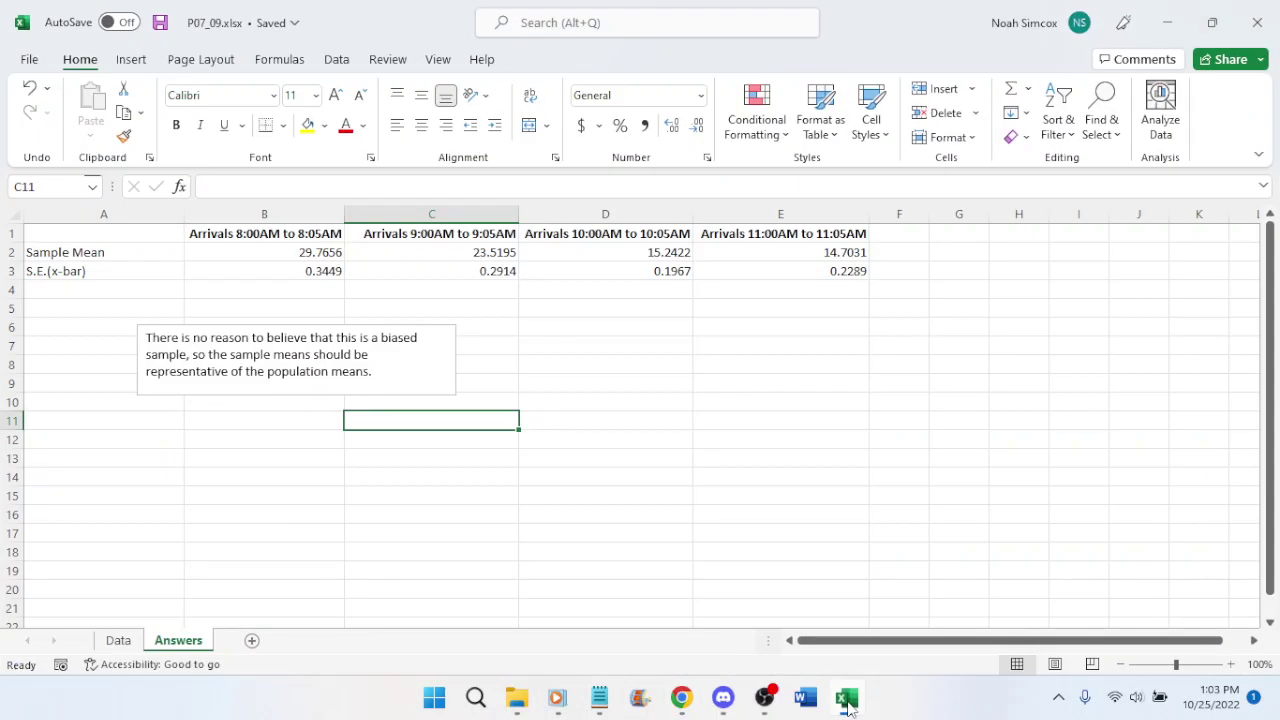
{"action": "left_click", "coordinate": [681, 697]}
{"action": "left_click", "coordinate": [795, 15]}
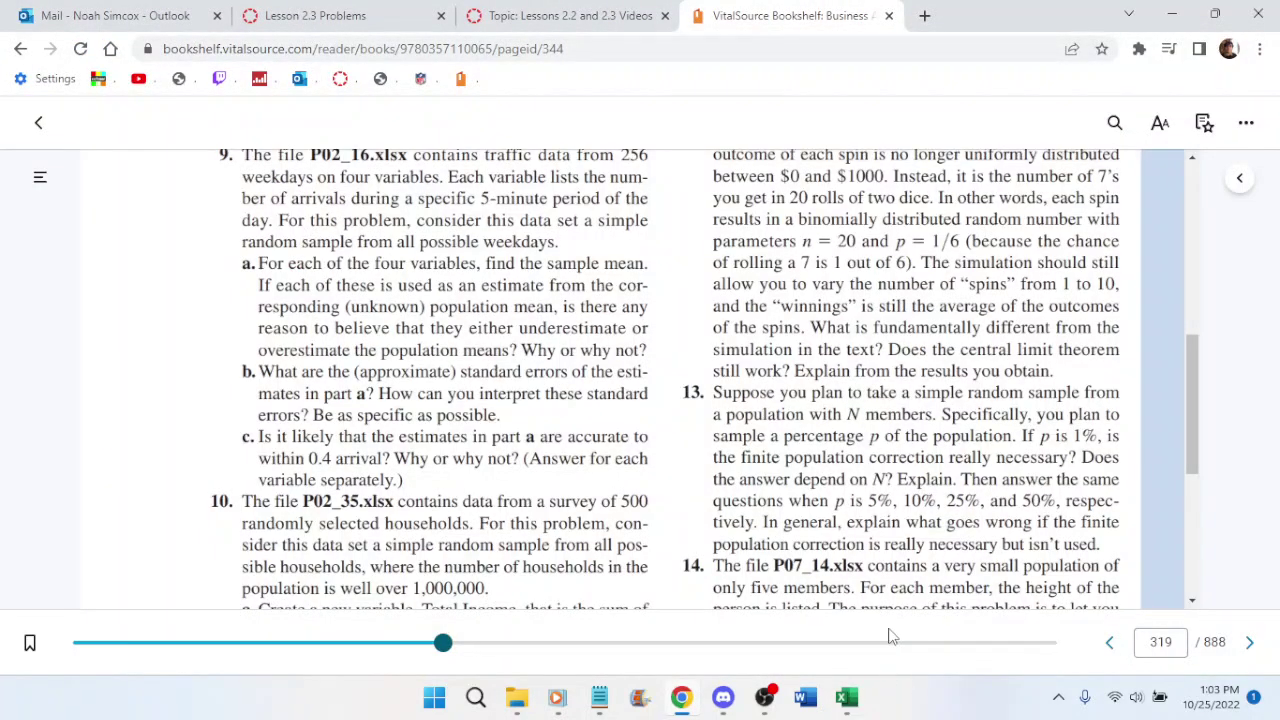
Return to Excel and draw a second text box below the first answer, spanning about A11:D19
{"action": "left_click", "coordinate": [846, 697]}
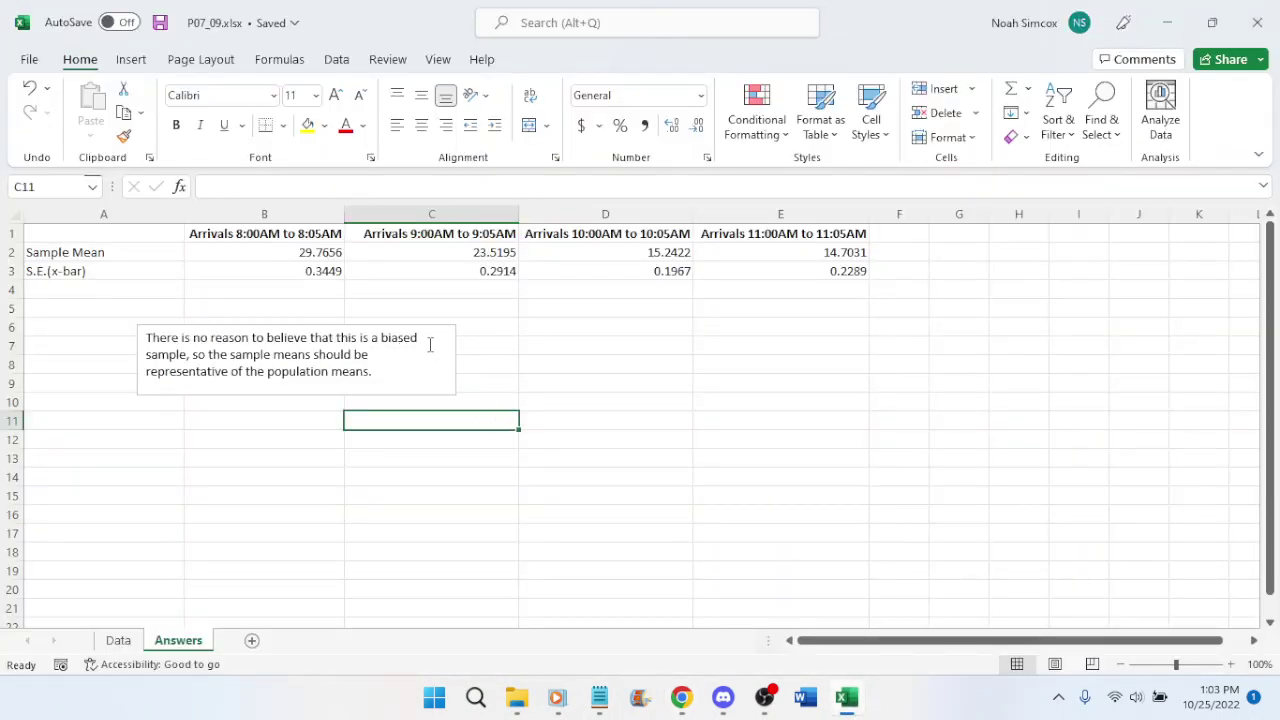
{"action": "left_click", "coordinate": [131, 60]}
{"action": "left_click", "coordinate": [1120, 105]}
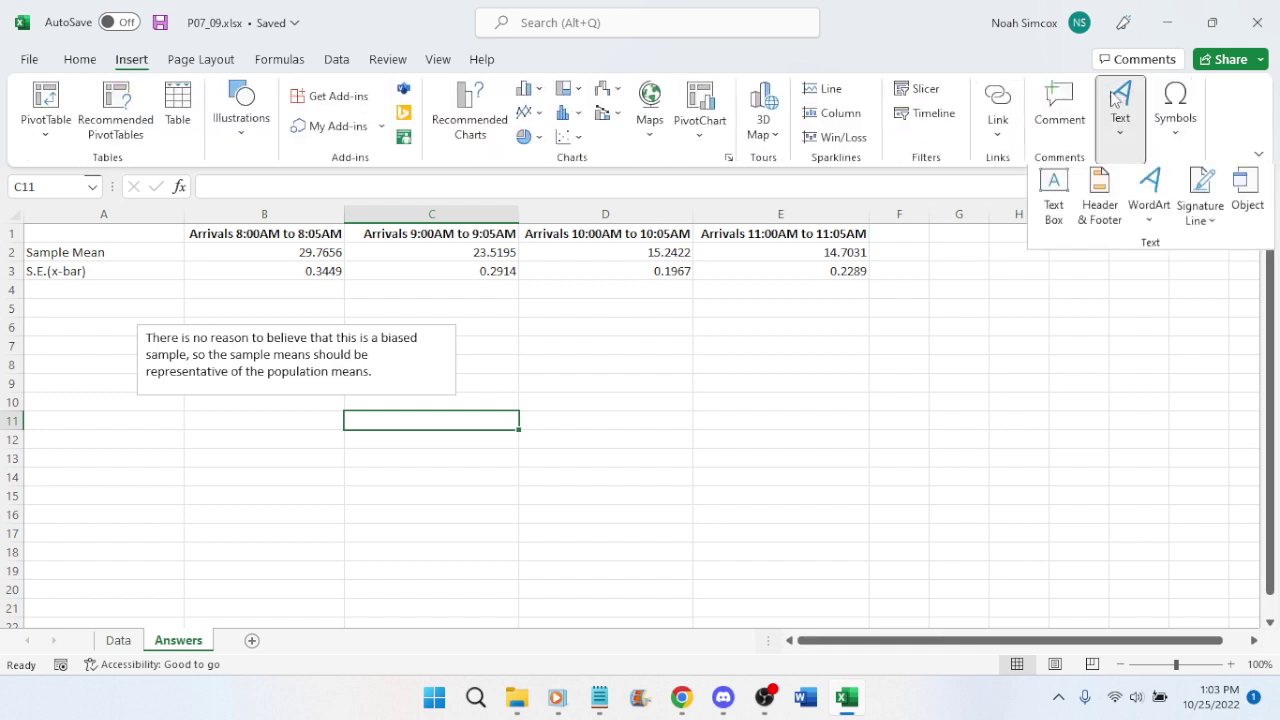
{"action": "left_click", "coordinate": [1052, 205]}
{"action": "left_click_drag", "start_coordinate": [174, 422], "coordinate": [572, 572]}
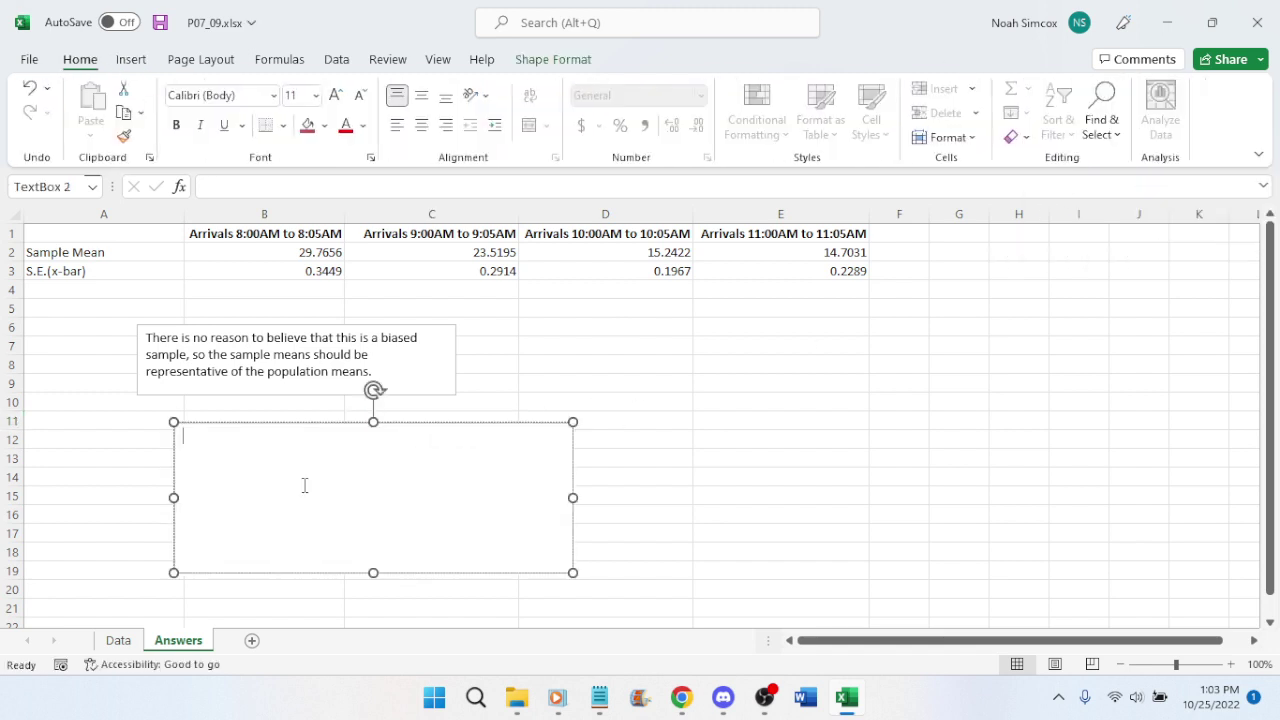
Enter "There is a 68% chance that the estimates of the population means are off by no more than the standard errors." in the second text box
{"action": "type", "text": "There is a 68% chance that"}
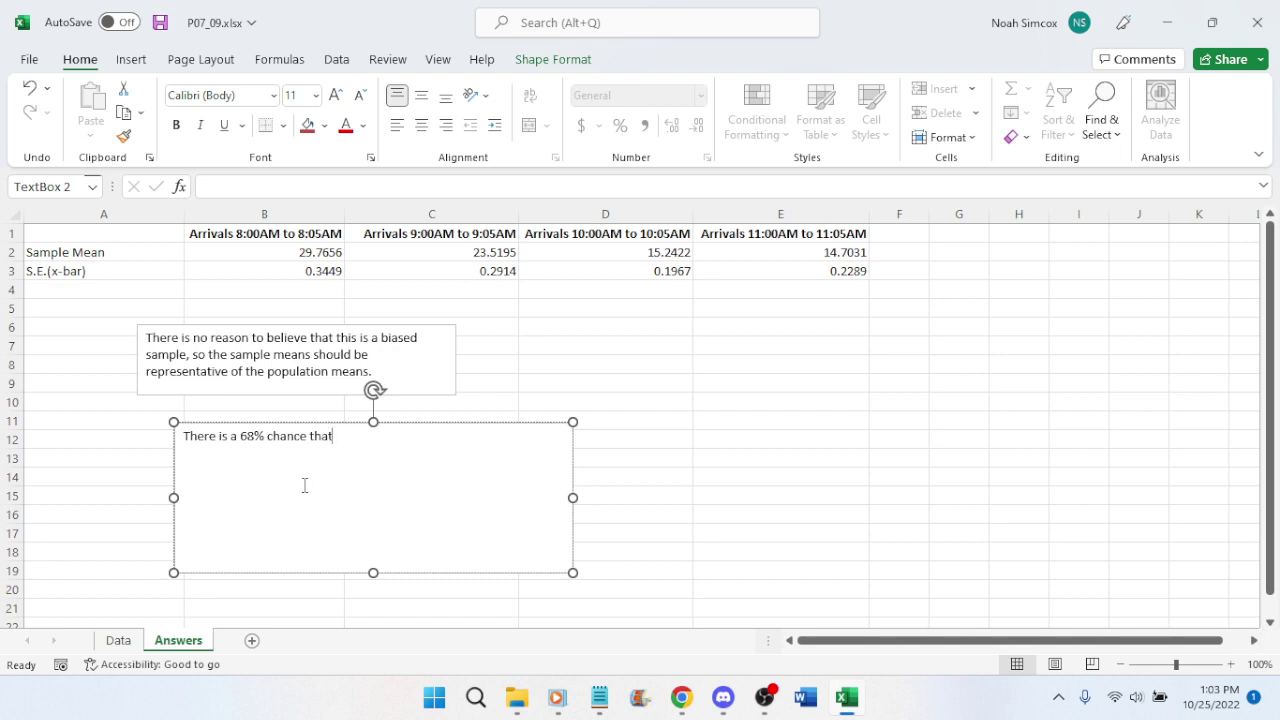
{"action": "type", "text": " the estimates of"}
{"action": "key", "text": "BackSpace"}
{"action": "key", "text": "BackSpace"}
{"action": "key", "text": "BackSpace"}
{"action": "key", "text": "BackSpace"}
{"action": "key", "text": "BackSpace"}
{"action": "key", "text": "BackSpace"}
{"action": "key", "text": "BackSpace"}
{"action": "key", "text": "BackSpace"}
{"action": "key", "text": "BackSpace"}
{"action": "type", "text": "mates of the pu"}
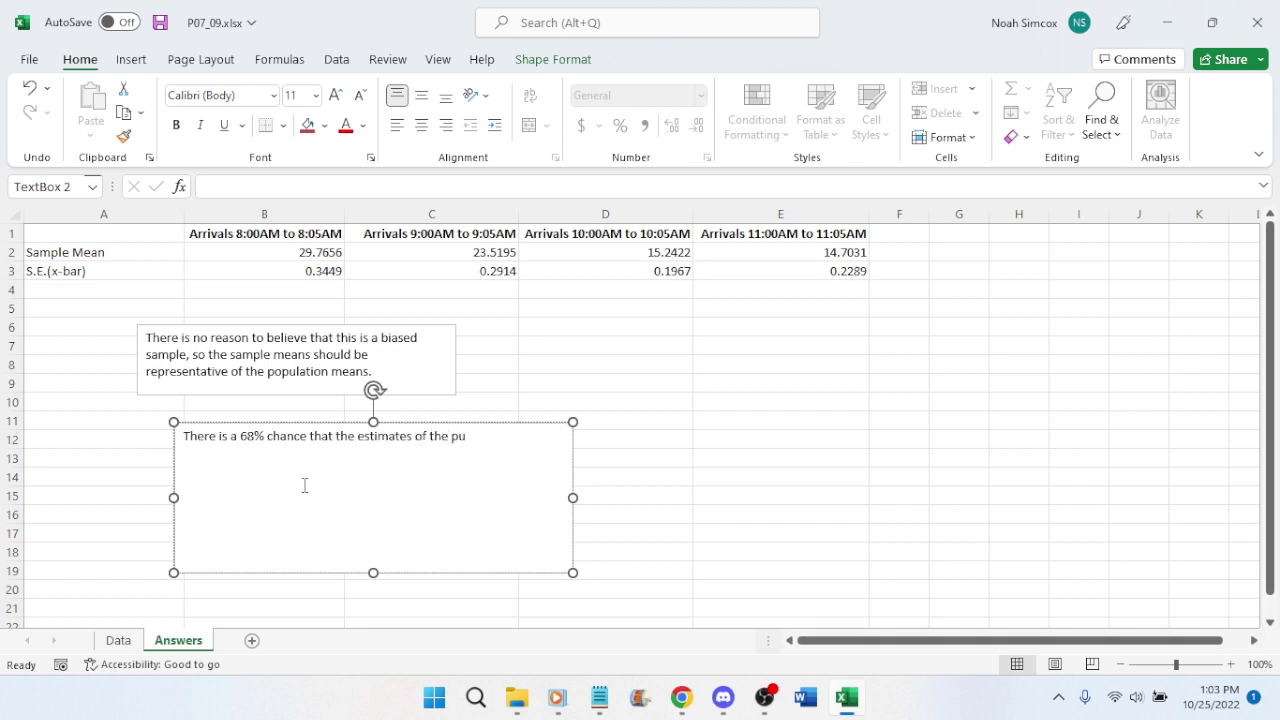
{"action": "key", "text": "BackSpace"}
{"action": "key", "text": "BackSpace"}
{"action": "type", "text": "pu"}
{"action": "key", "text": "BackSpace"}
{"action": "type", "text": "opulation means are"}
{"action": "type", "text": "off by"}
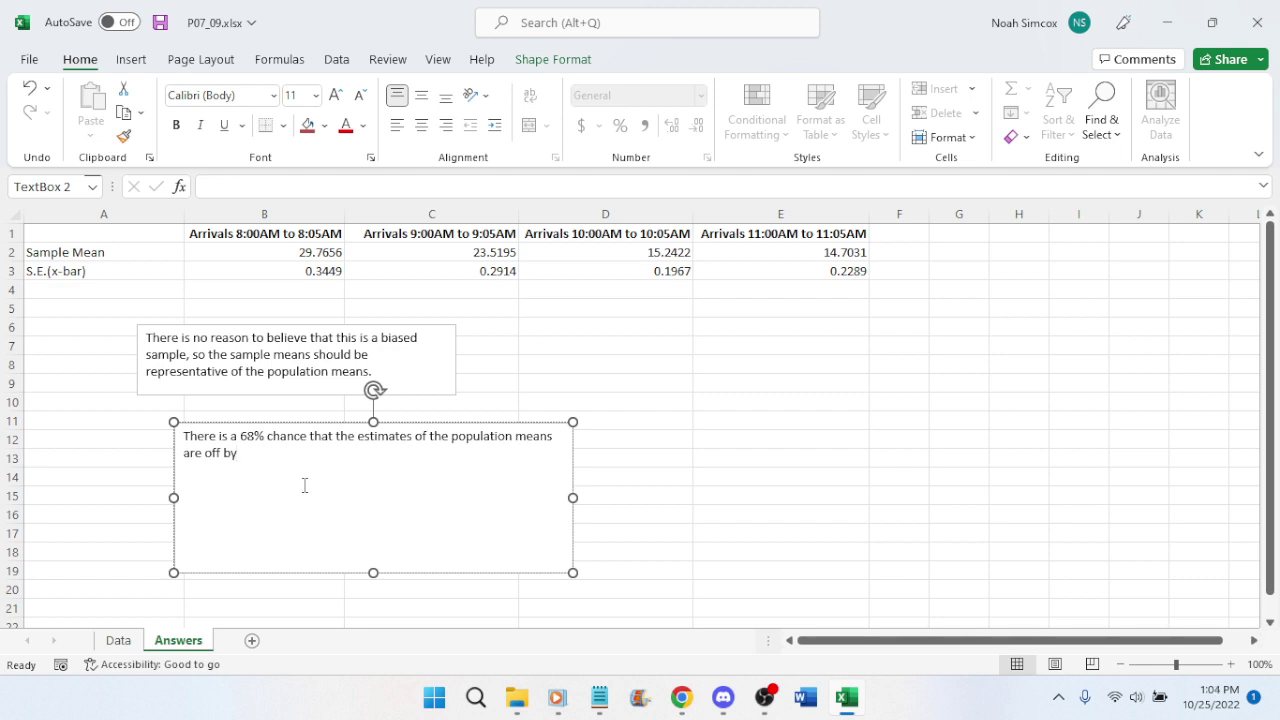
{"action": "type", "text": " no more than the stand"}
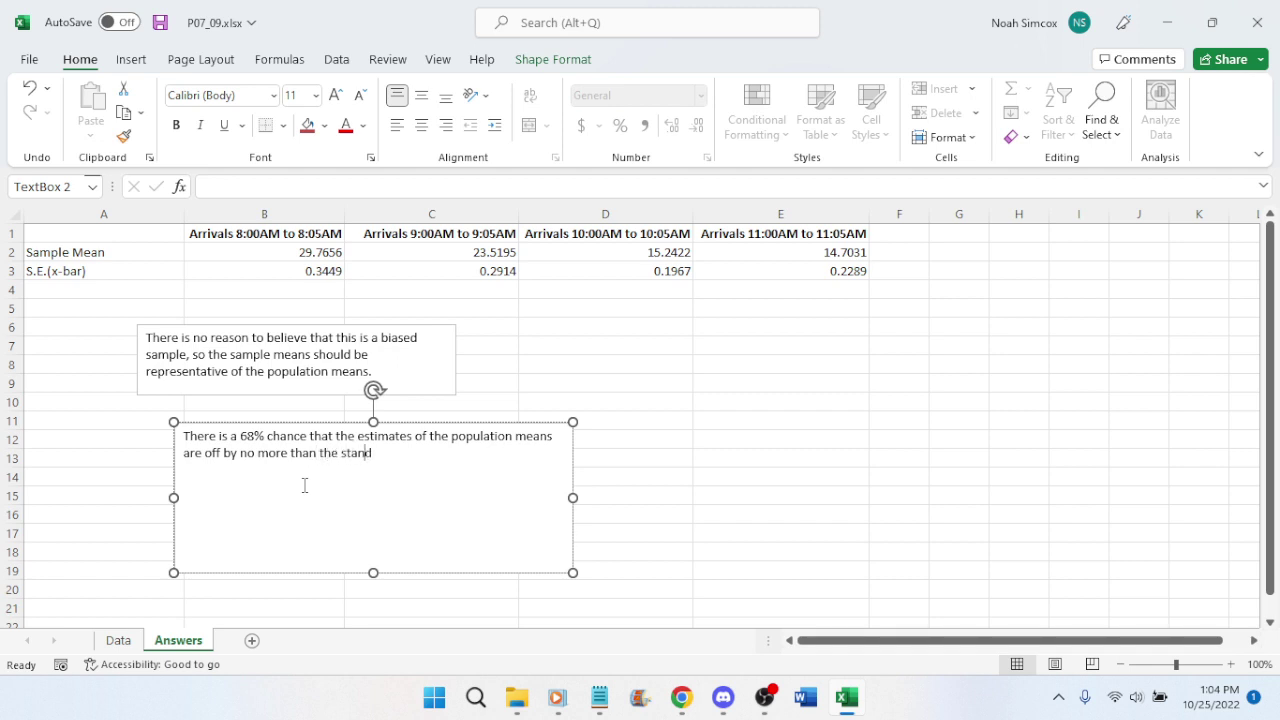
{"action": "type", "text": "ard errors."}
Append "So, for arrivals 8:00 a.m. to 8:05 a.m., there is a 68% chance that the population mean is no more than 0.3449 away from 29.7656."
{"action": "type", "text": "So, for arrivals"}
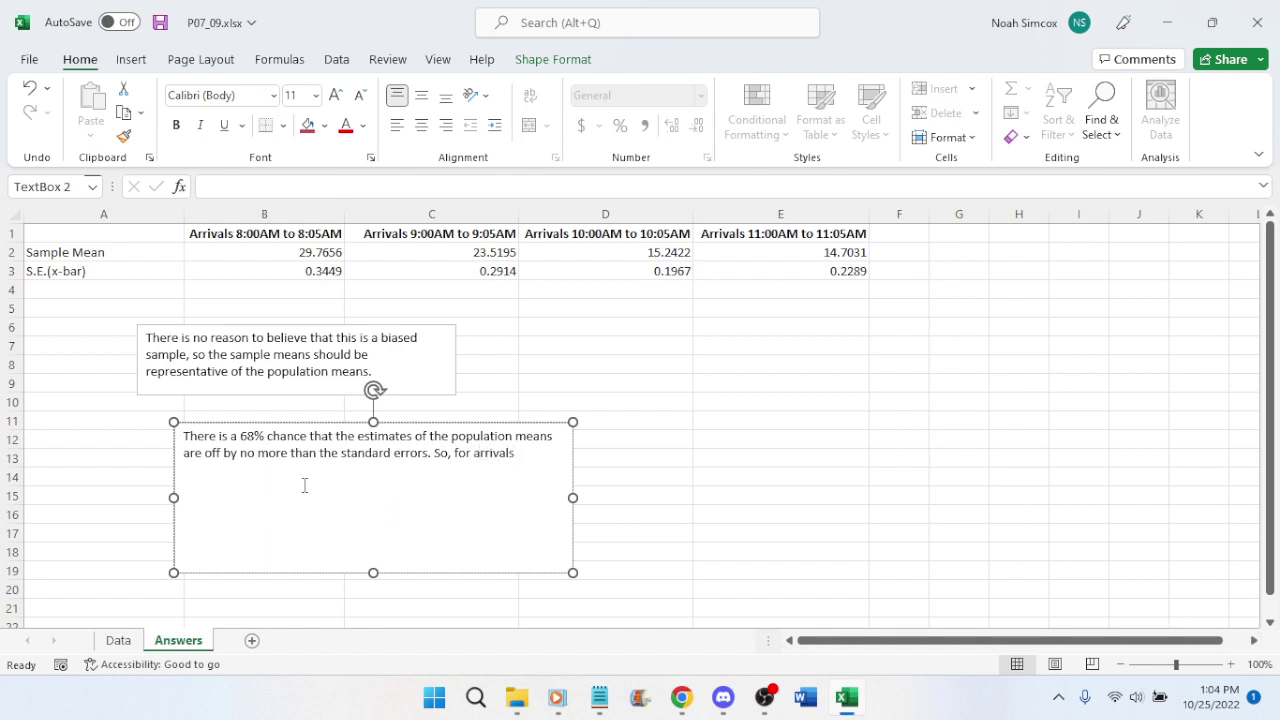
{"action": "type", "text": " 8:00 a.m. to 8:05 a.m.,, the population mean is"}
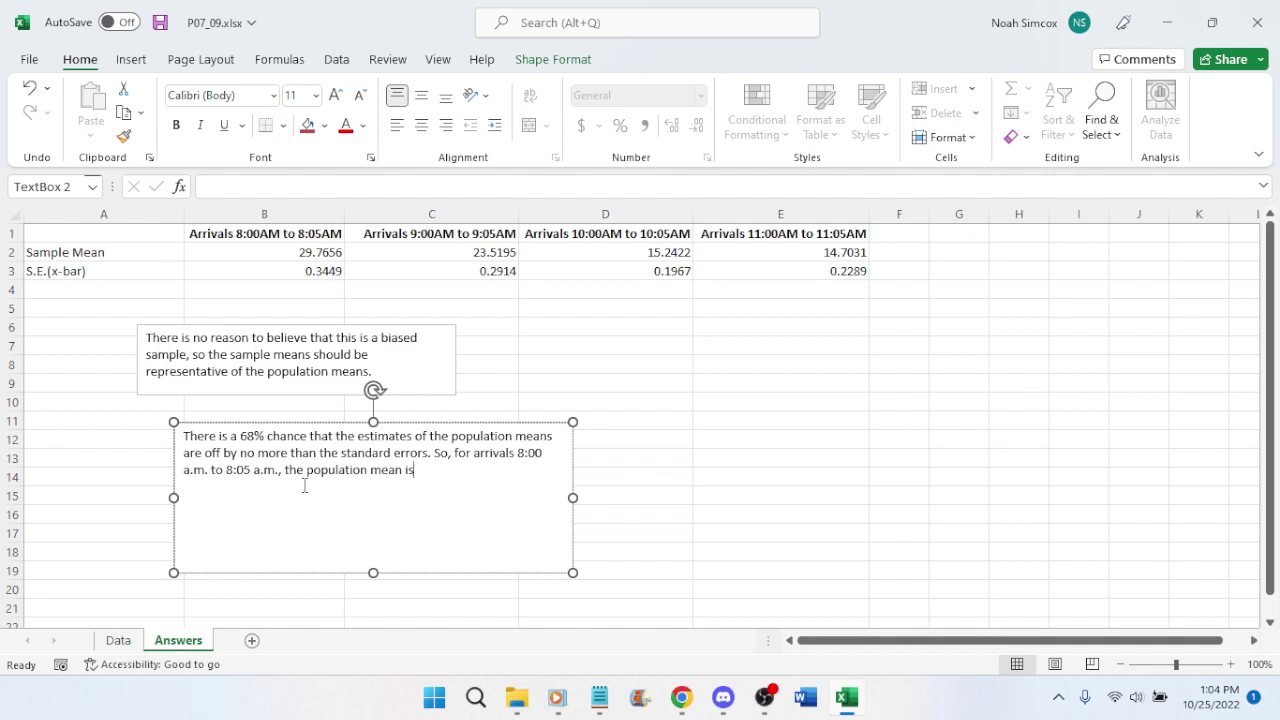
{"action": "type", "text": "no"}
{"action": "key", "text": "BackSpace"}
{"action": "key", "text": "BackSpace"}
{"action": "key", "text": "BackSpace"}
{"action": "key", "text": "BackSpace"}
{"action": "key", "text": "BackSpace"}
{"action": "key", "text": "BackSpace"}
{"action": "key", "text": "BackSpace"}
{"action": "key", "text": "BackSpace"}
{"action": "key", "text": "BackSpace"}
{"action": "key", "text": "BackSpace"}
{"action": "key", "text": "BackSpace"}
{"action": "key", "text": "BackSpace"}
{"action": "key", "text": "BackSpace"}
{"action": "key", "text": "BackSpace"}
{"action": "key", "text": "BackSpace"}
{"action": "key", "text": "BackSpace"}
{"action": "key", "text": "BackSpace"}
{"action": "key", "text": "BackSpace"}
{"action": "key", "text": "BackSpace"}
{"action": "key", "text": "BackSpace"}
{"action": "type", "text": "re is a 68% chance that the"}
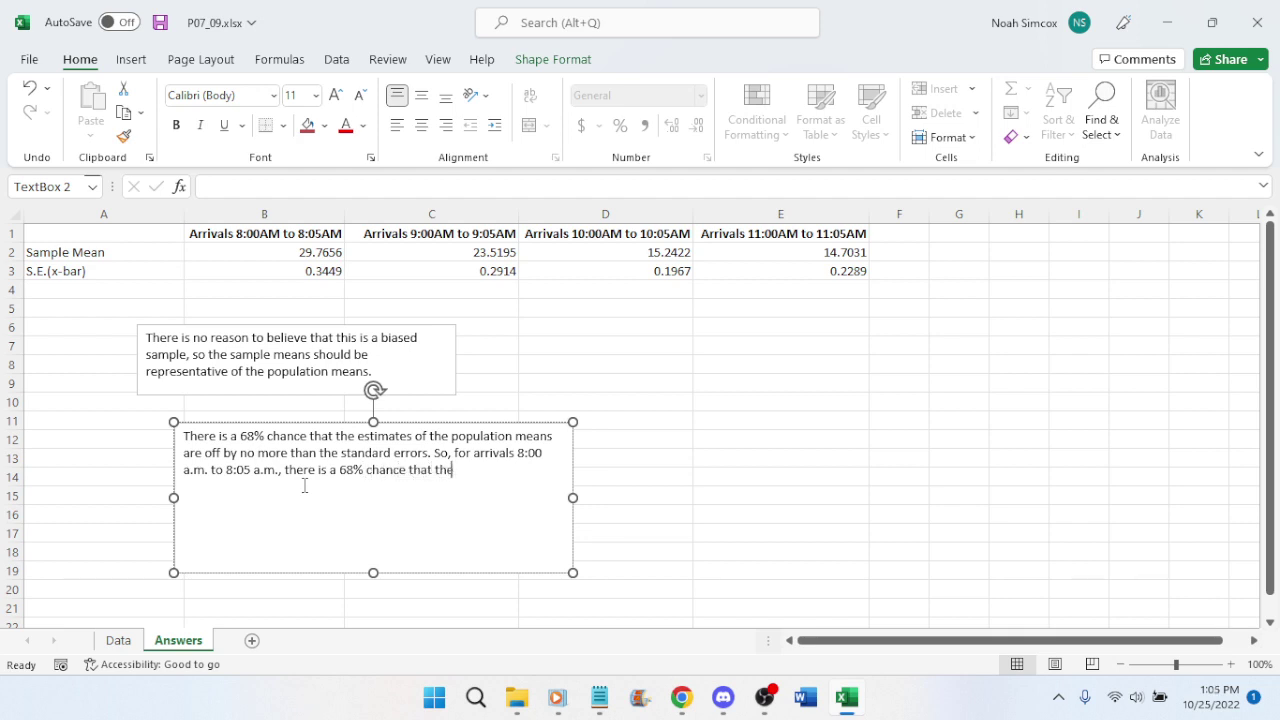
{"action": "type", "text": " population mean"}
{"action": "type", "text": " is"}
{"action": "type", "text": " no more than"}
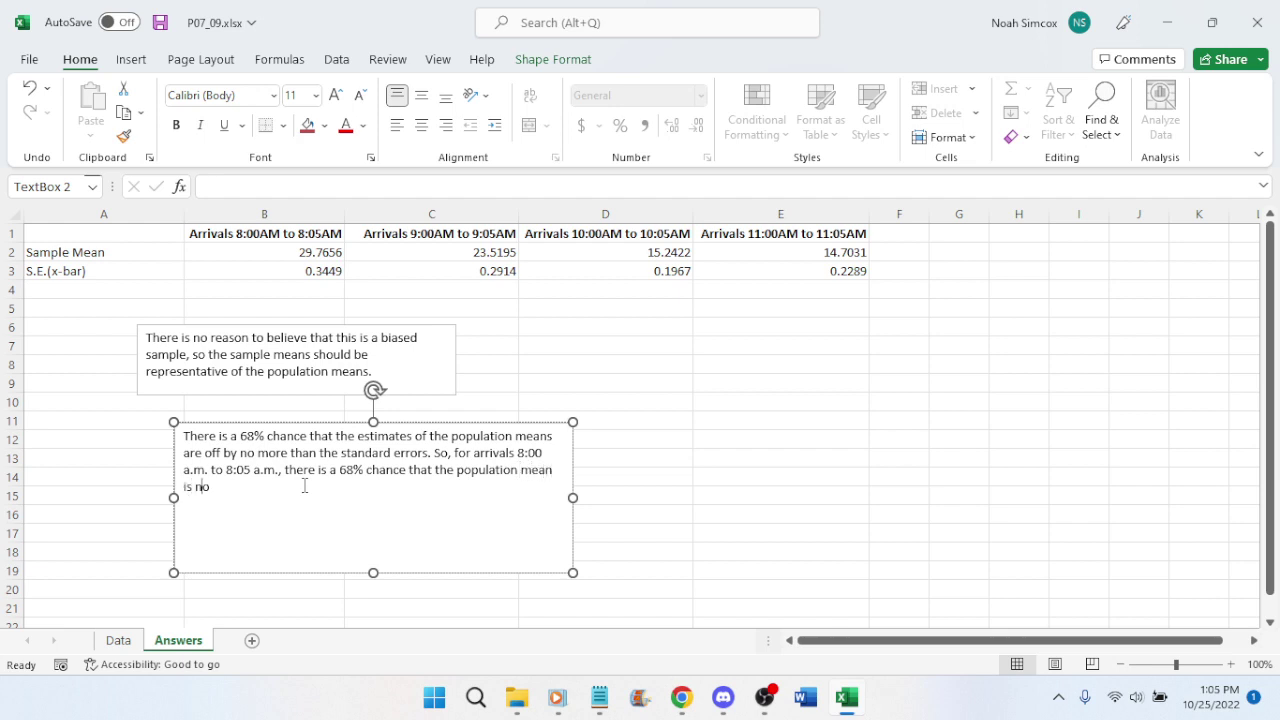
{"action": "type", "text": " 0.3449 away "}
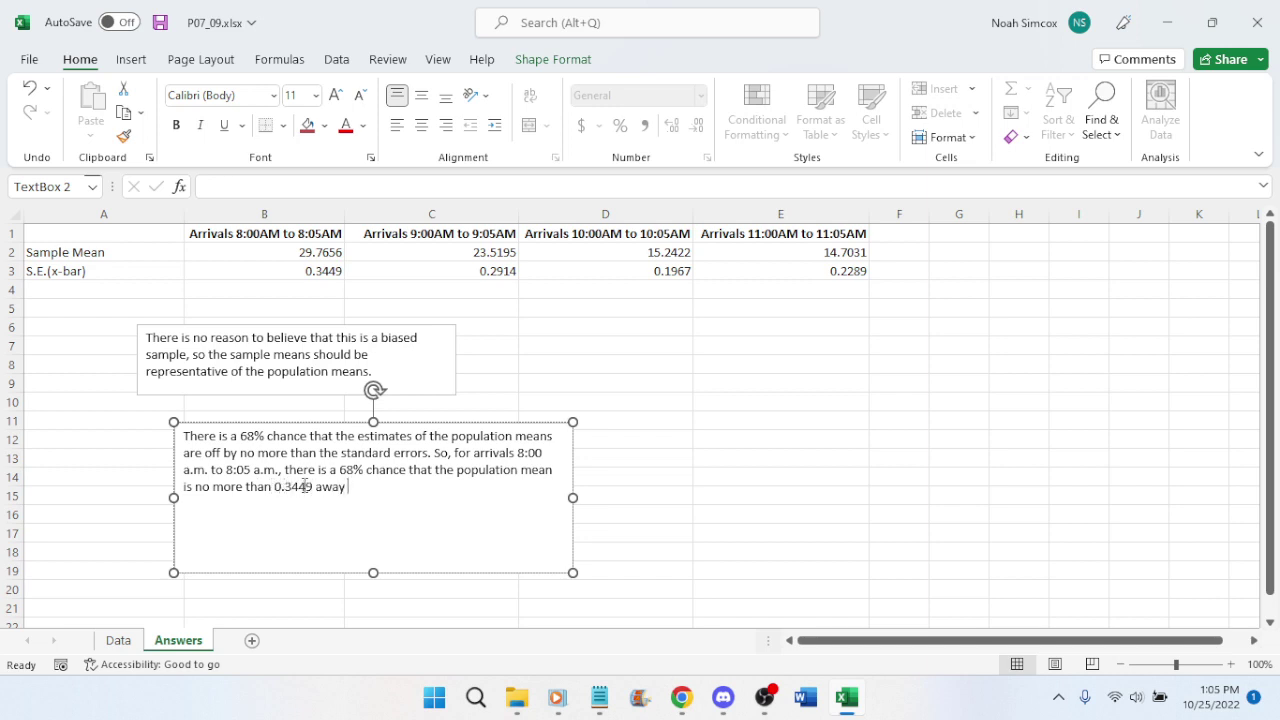
{"action": "type", "text": "from 29.7656. And this a"}
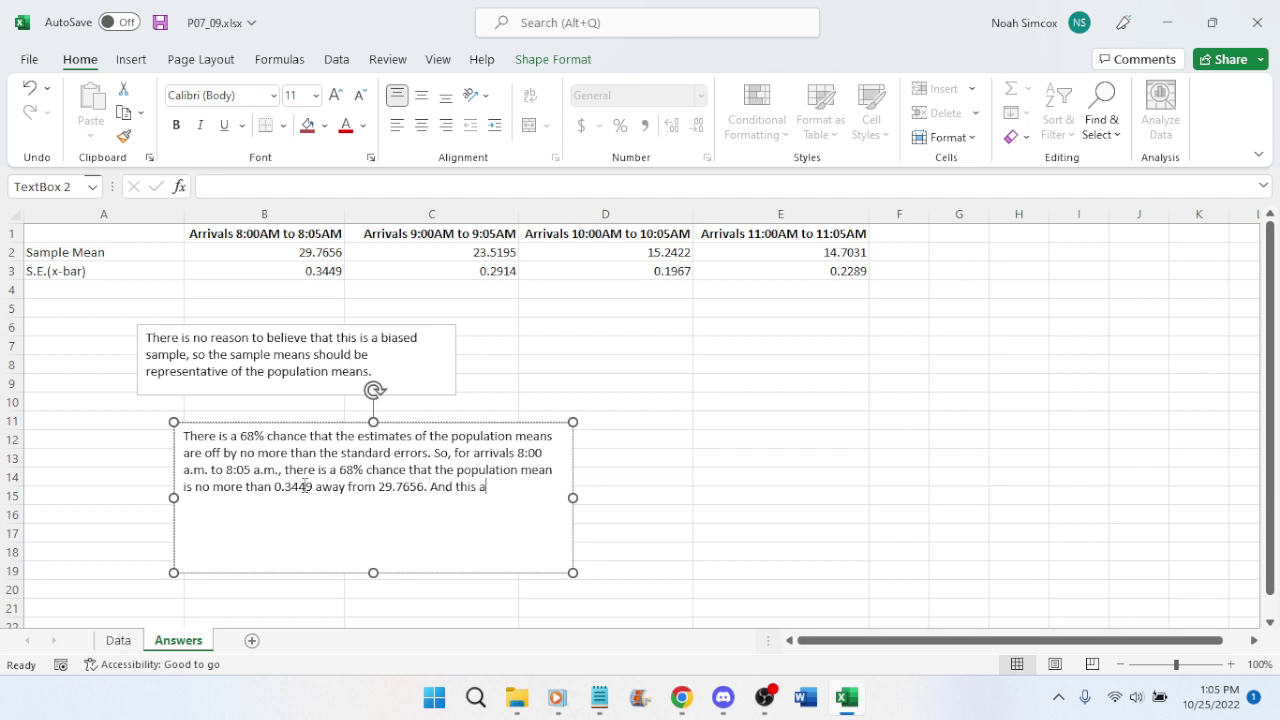
Finish the second text box's answer with the sentence "The same idea applies to the other variables."
{"action": "type", "text": "pplies to"}
{"action": "key", "text": "BackSpace"}
{"action": "key", "text": "BackSpace"}
{"action": "key", "text": "BackSpace"}
{"action": "key", "text": "BackSpace"}
{"action": "key", "text": "BackSpace"}
{"action": "key", "text": "BackSpace"}
{"action": "key", "text": "BackSpace"}
{"action": "key", "text": "BackSpace"}
{"action": "key", "text": "BackSpace"}
{"action": "key", "text": "BackSpace"}
{"action": "key", "text": "BackSpace"}
{"action": "type", "text": "also ap"}
{"action": "type", "text": "plies"}
{"action": "key", "text": "BackSpace"}
{"action": "key", "text": "BackSpace"}
{"action": "key", "text": "BackSpace"}
{"action": "key", "text": "BackSpace"}
{"action": "key", "text": "BackSpace"}
{"action": "key", "text": "BackSpace"}
{"action": "key", "text": "BackSpace"}
{"action": "key", "text": "BackSpace"}
{"action": "key", "text": "BackSpace"}
{"action": "key", "text": "BackSpace"}
{"action": "key", "text": "BackSpace"}
{"action": "key", "text": "BackSpace"}
{"action": "key", "text": "BackSpace"}
{"action": "key", "text": "BackSpace"}
{"action": "key", "text": "BackSpace"}
{"action": "key", "text": "BackSpace"}
{"action": "key", "text": "BackSpace"}
{"action": "key", "text": "BackSpace"}
{"action": "key", "text": "BackSpace"}
{"action": "key", "text": "BackSpace"}
{"action": "type", "text": "The same idea applies t"}
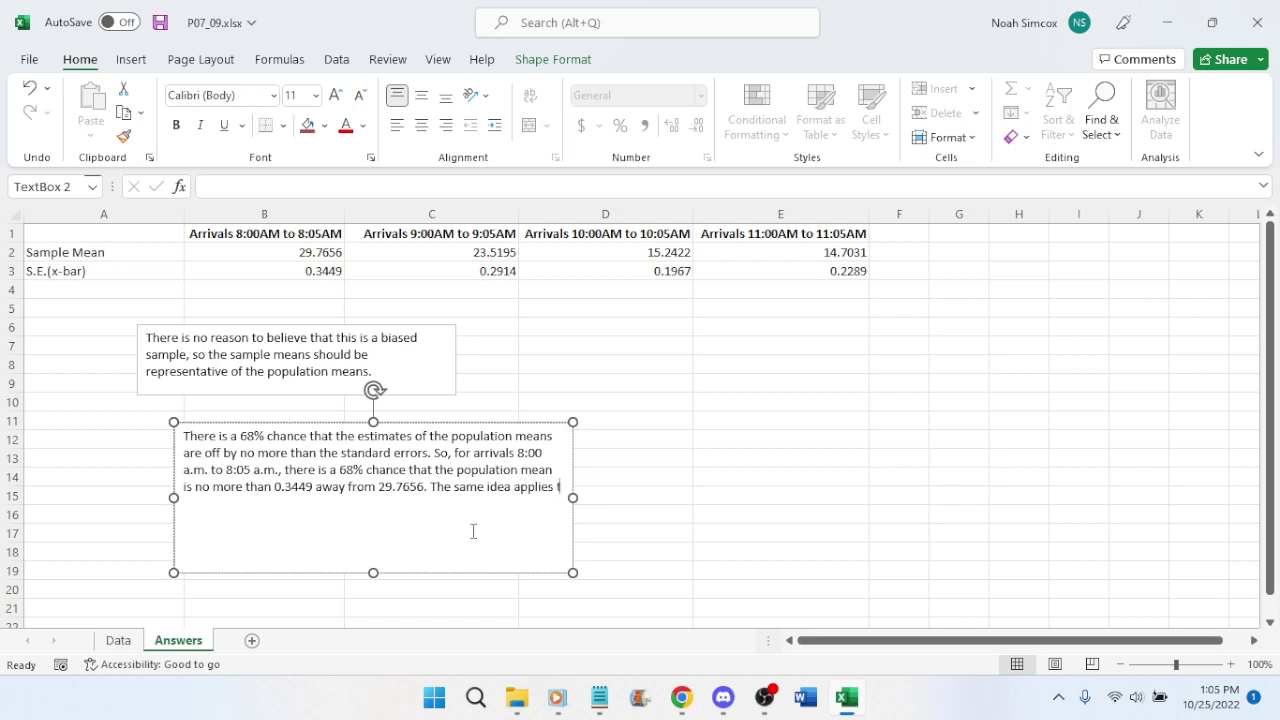
{"action": "type", "text": "o the other variables."}
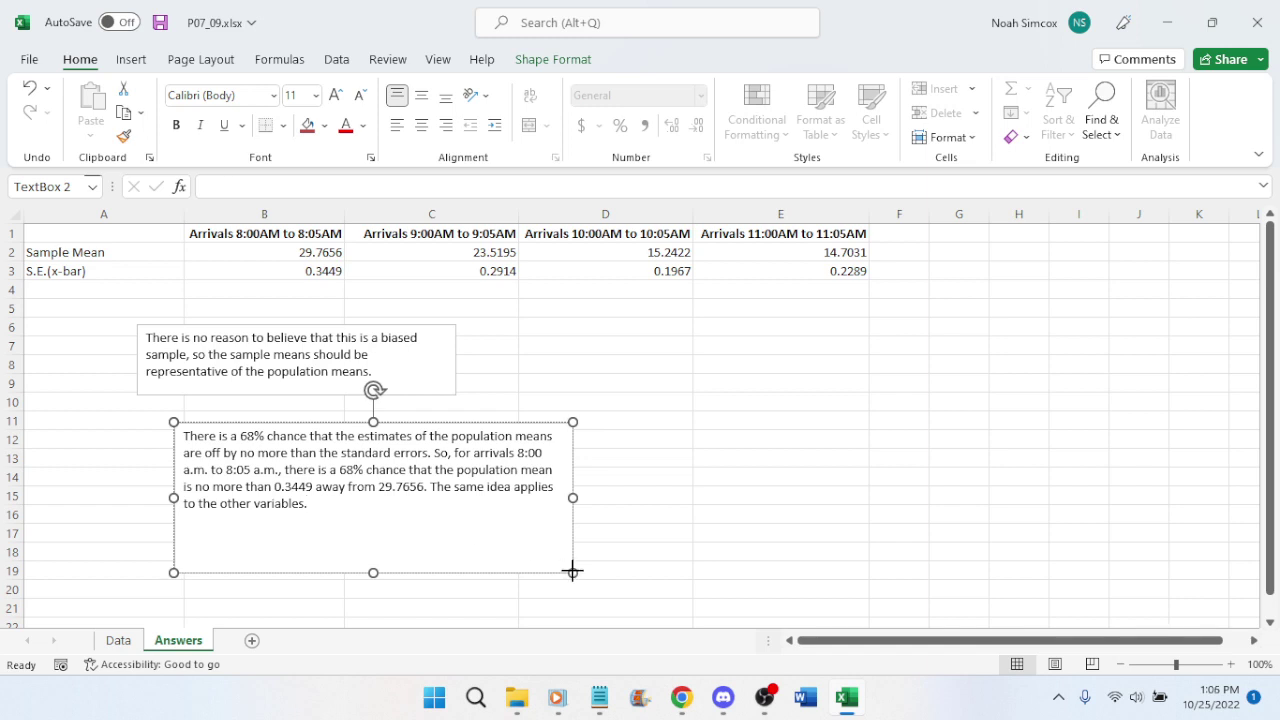
Shrink the second text box to fit its text, ending at about row 16, and save the workbook
{"action": "left_click_drag", "start_coordinate": [572, 571], "coordinate": [557, 528]}
{"action": "left_click", "coordinate": [707, 462]}
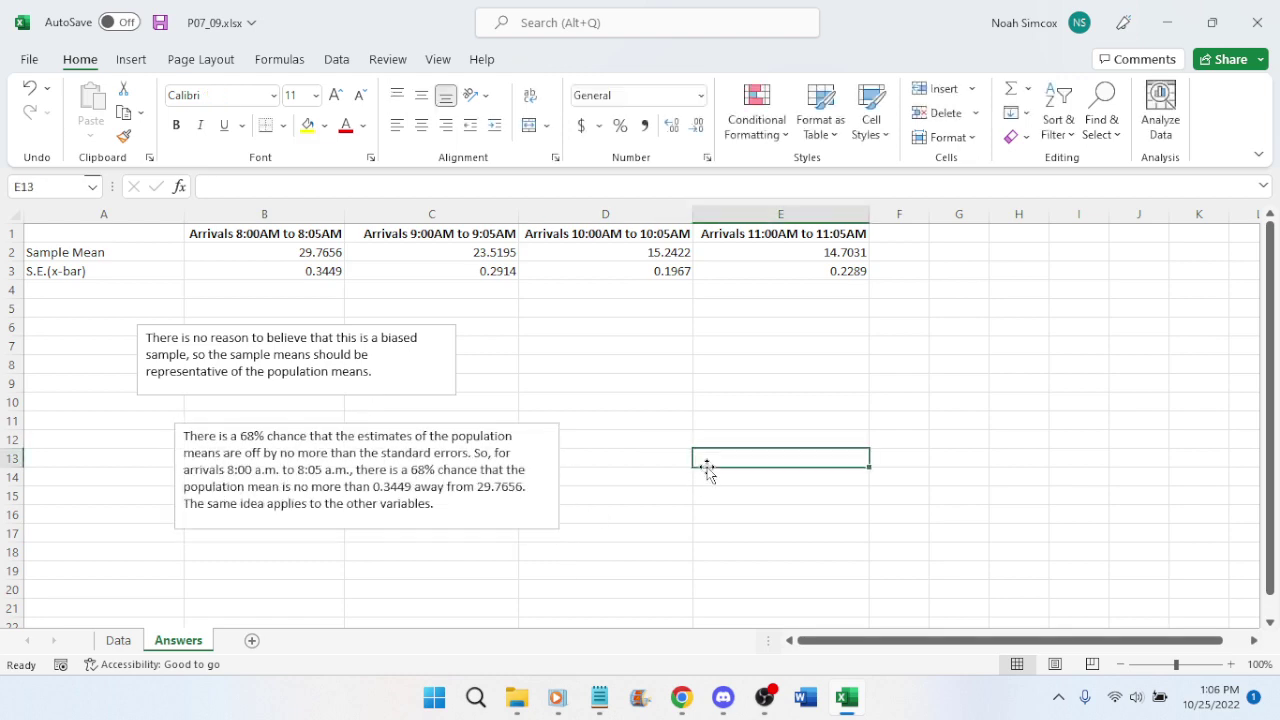
{"action": "key", "text": "ctrl+s"}
Switch to the browser, watch more of the Lesson 2.3 video in full screen from 31:39, pause it, and exit full screen
{"action": "left_click", "coordinate": [681, 697]}
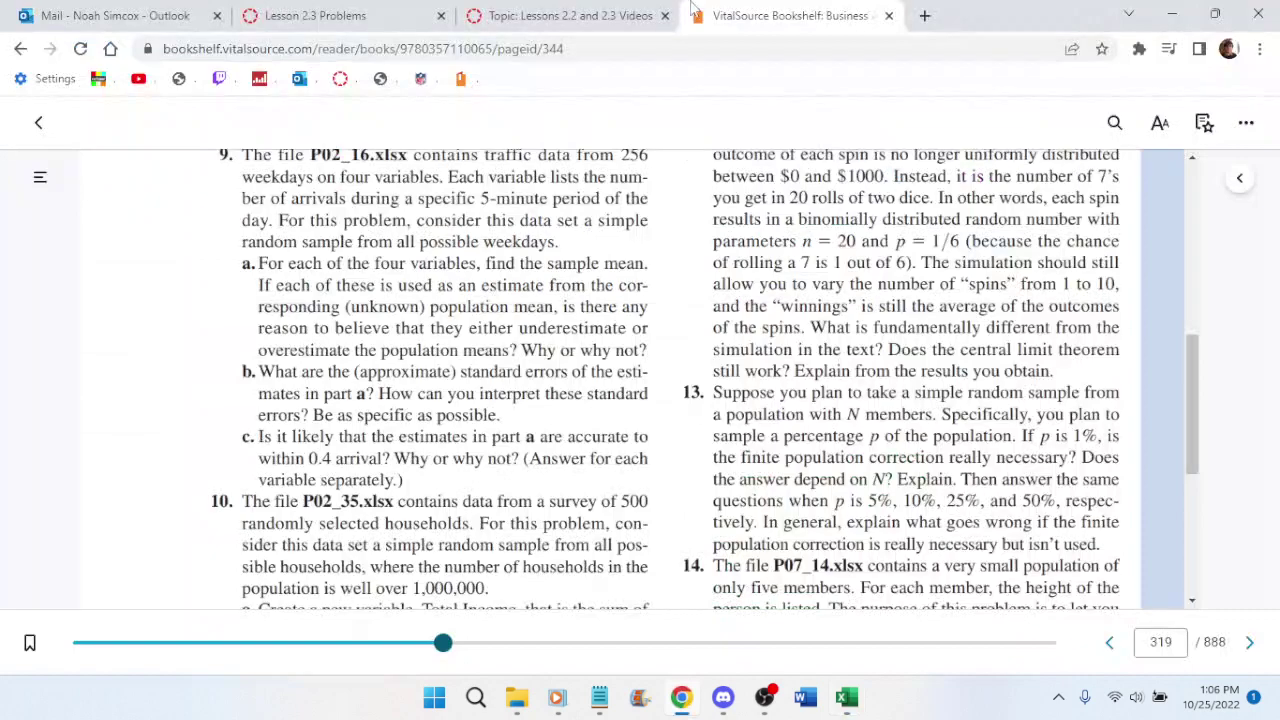
{"action": "left_click", "coordinate": [565, 15]}
{"action": "scroll", "coordinate": [880, 550], "scroll_direction": "down", "scroll_amount": 1}
{"action": "left_click", "coordinate": [834, 583]}
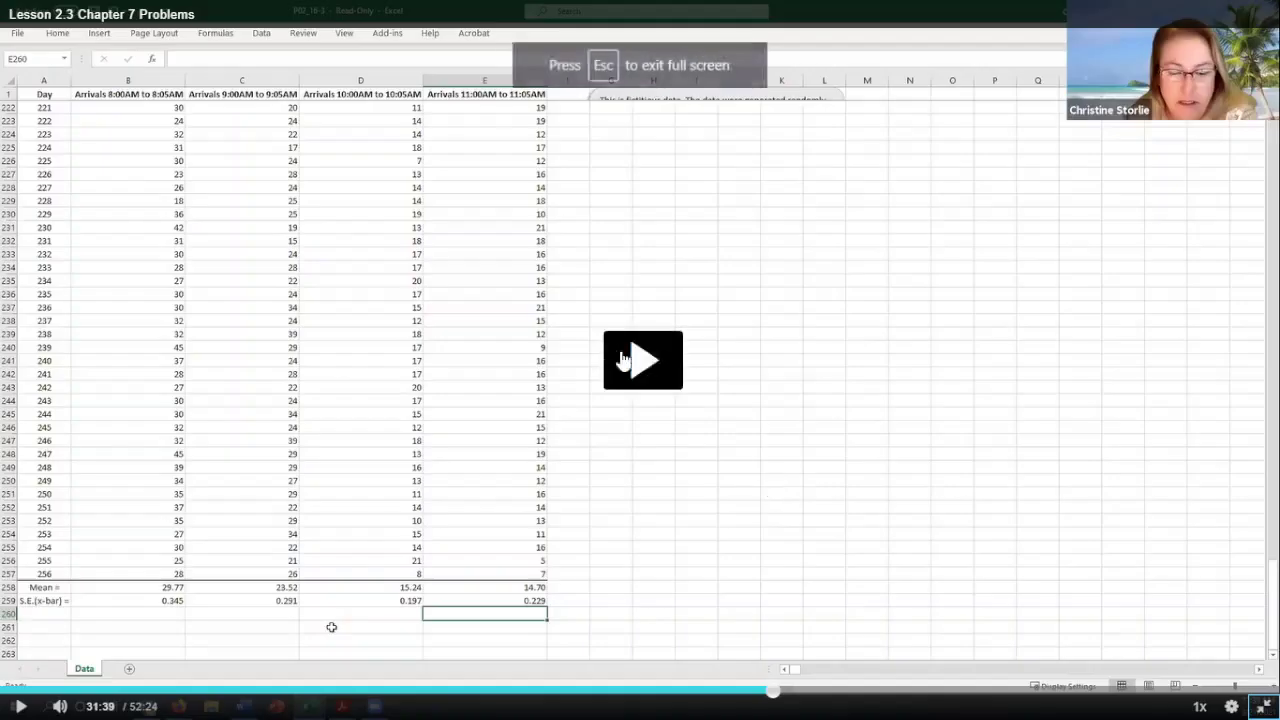
{"action": "mouse_move", "coordinate": [841, 363]}
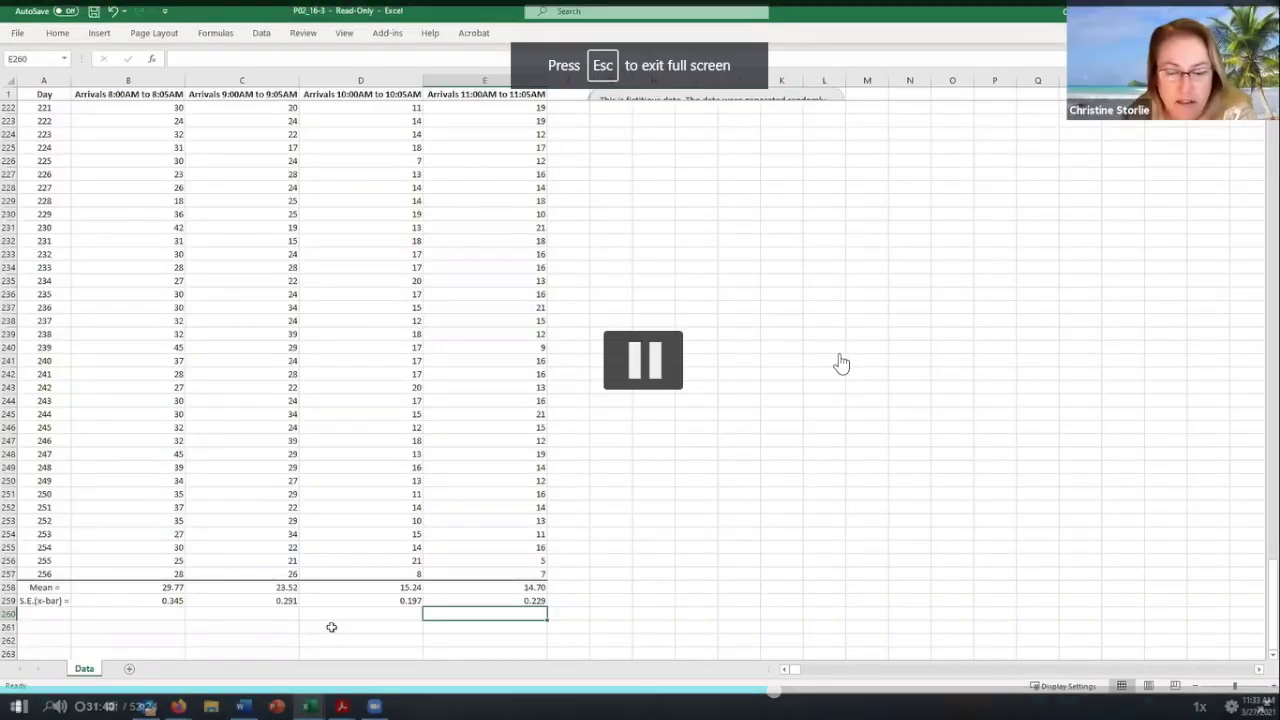
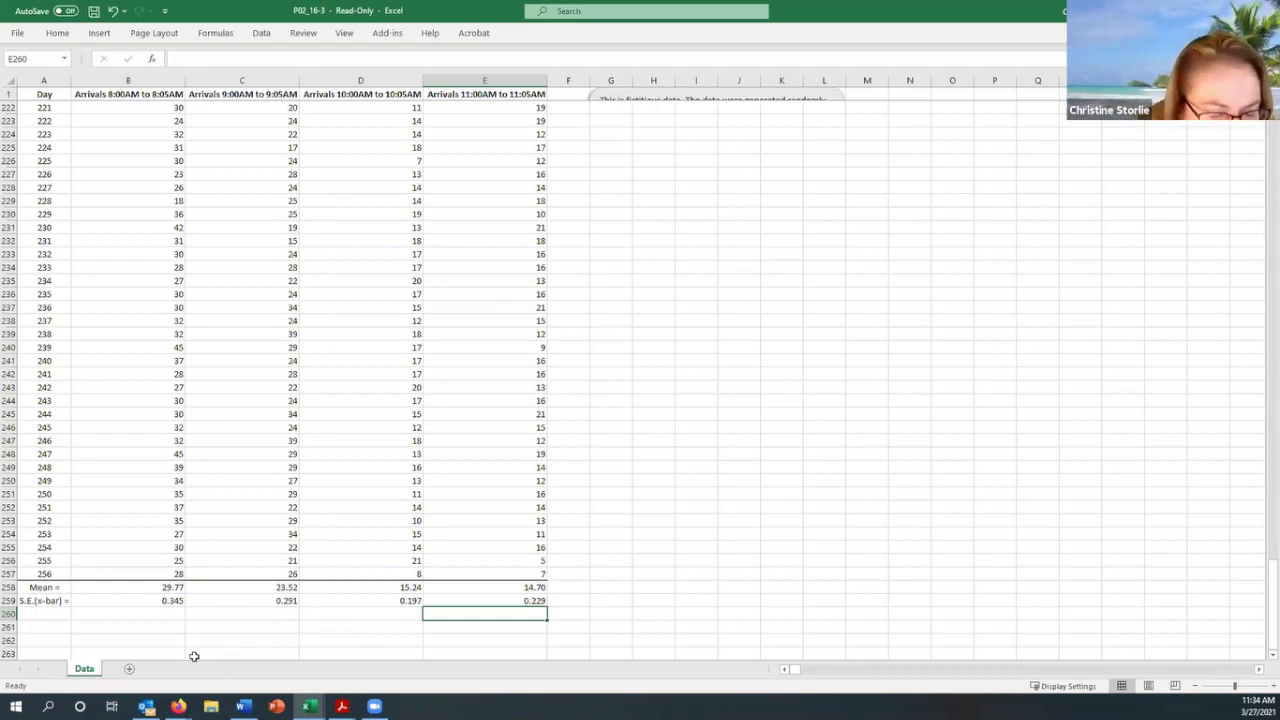
{"action": "key", "text": "space"}
{"action": "key", "text": "Escape"}
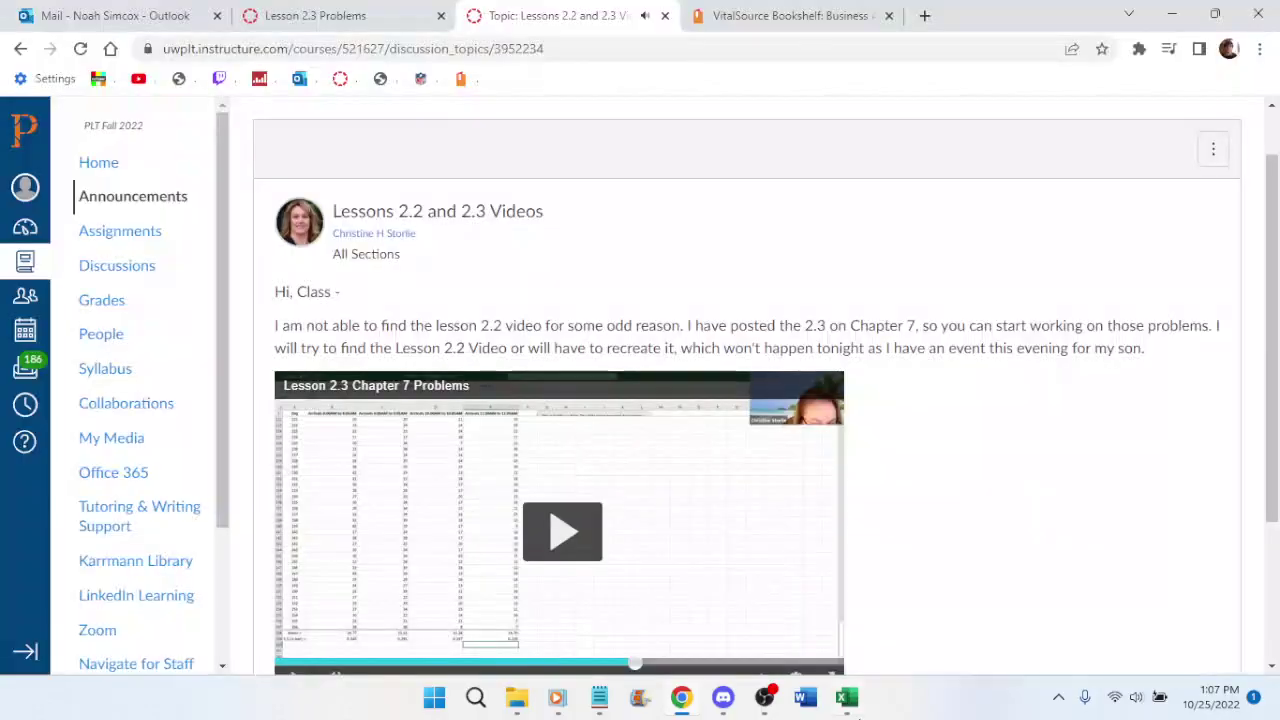
Return to Excel, move both text boxes up beneath the results table with their left edges aligned, and save the workbook
{"action": "left_click", "coordinate": [847, 697]}
{"action": "left_click", "coordinate": [494, 434]}
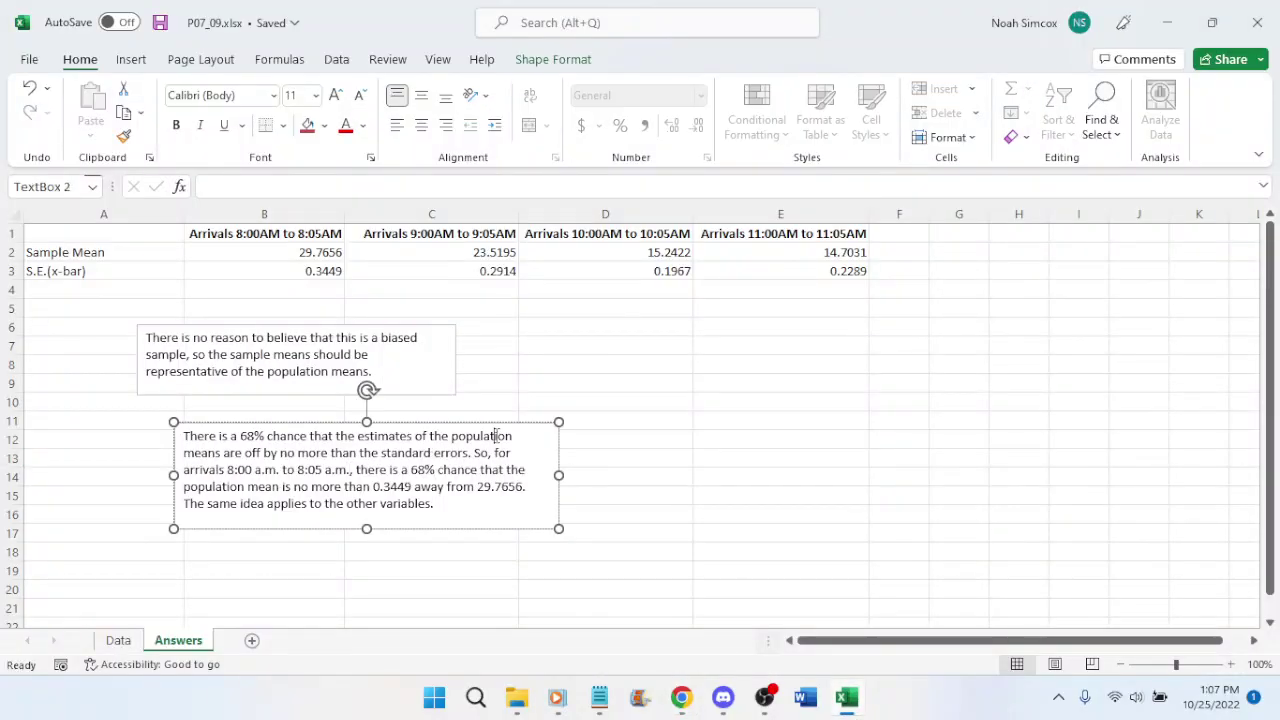
{"action": "left_click_drag", "start_coordinate": [528, 420], "coordinate": [485, 404]}
{"action": "left_click", "coordinate": [455, 352]}
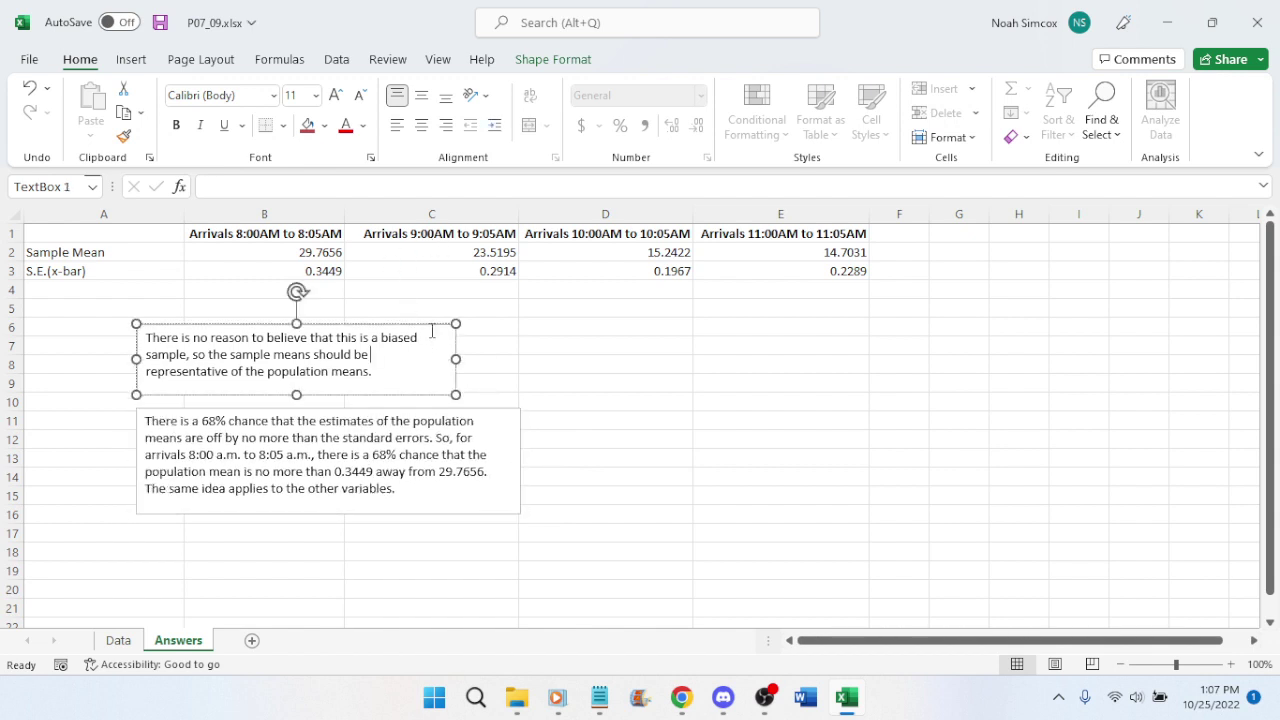
{"action": "left_click_drag", "start_coordinate": [430, 322], "coordinate": [446, 289]}
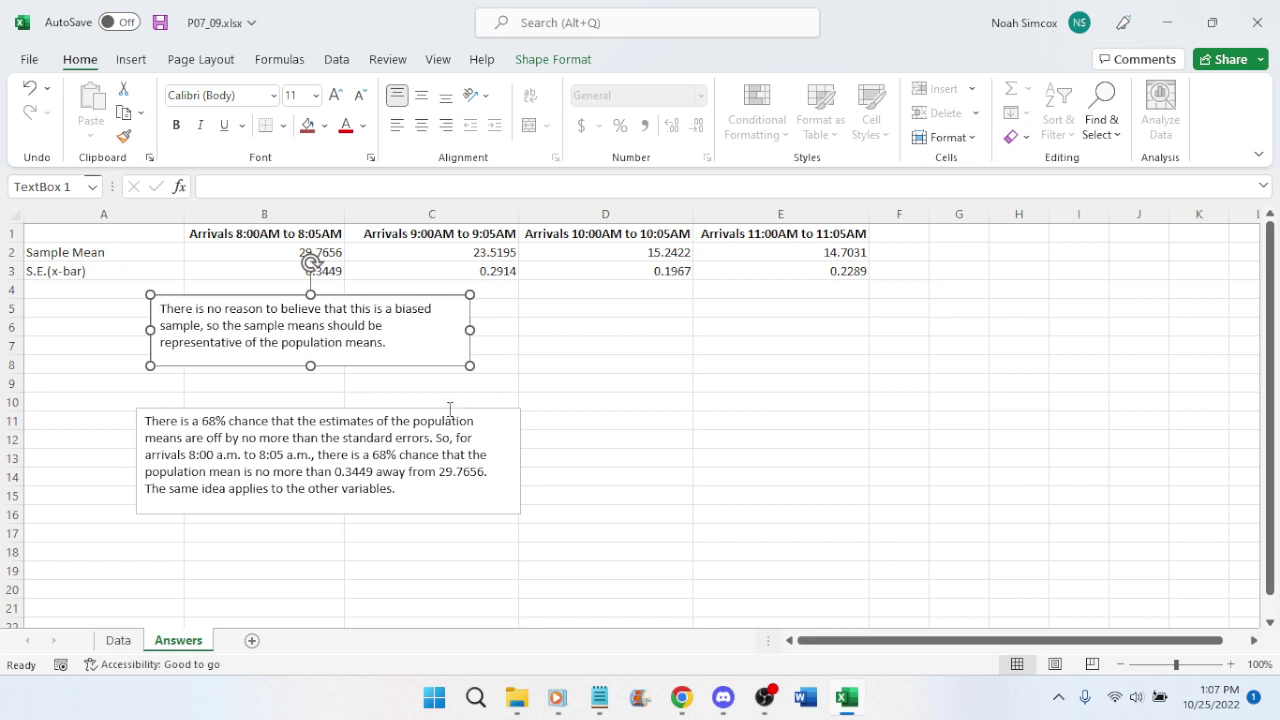
{"action": "left_click_drag", "start_coordinate": [450, 420], "coordinate": [477, 380]}
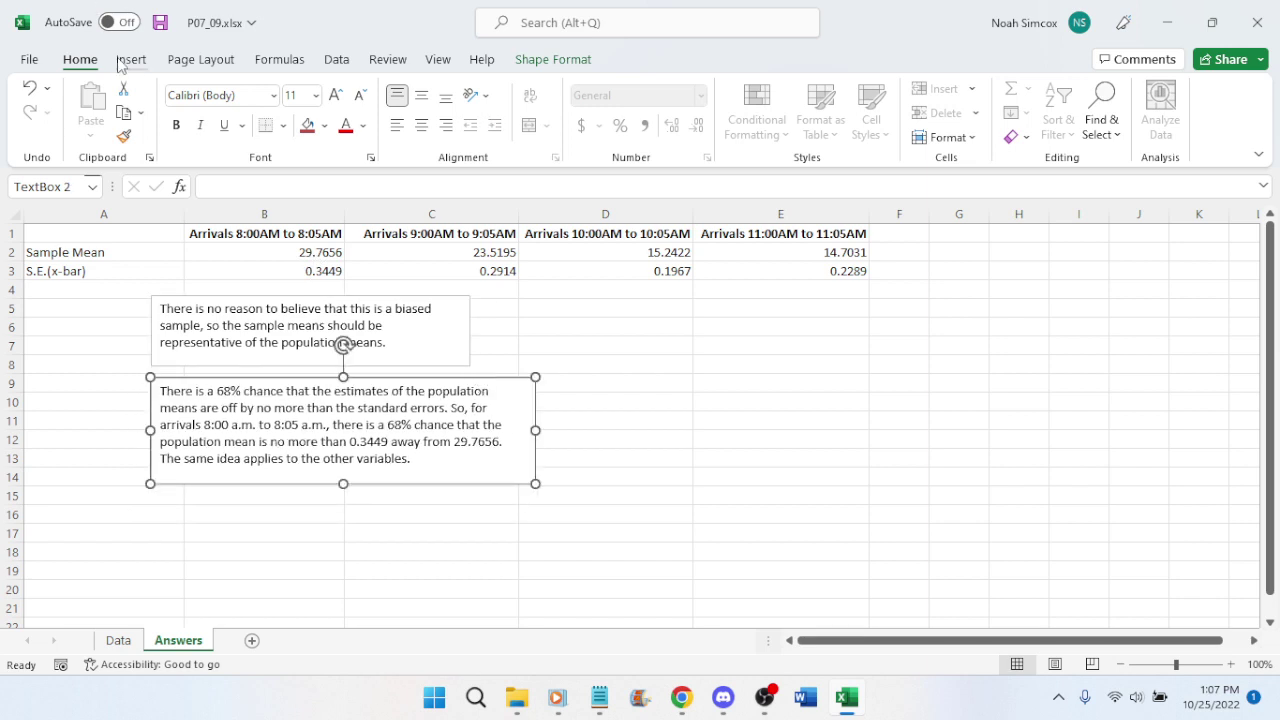
{"action": "left_click", "coordinate": [731, 366]}
{"action": "key", "text": "ctrl+s"}
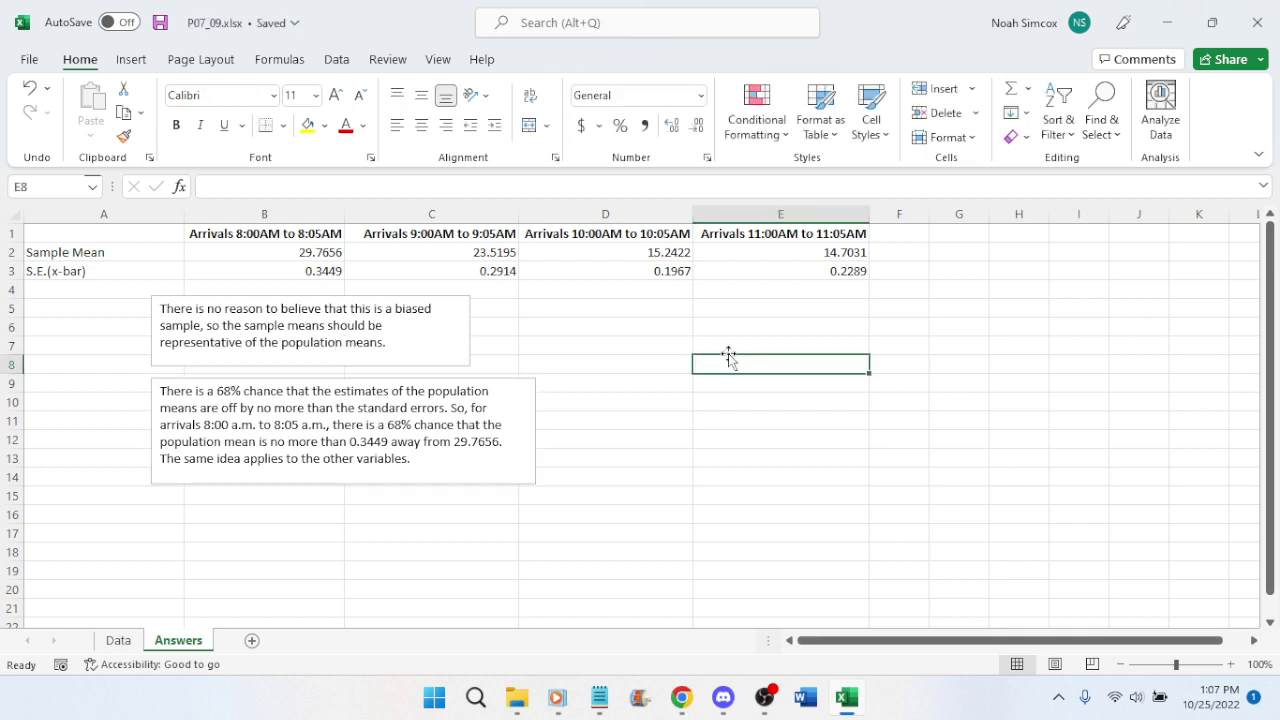
Reread problem 9 part c in the VitalSource textbook in the browser and check the Answers sheet in Excel
{"action": "left_click", "coordinate": [682, 698]}
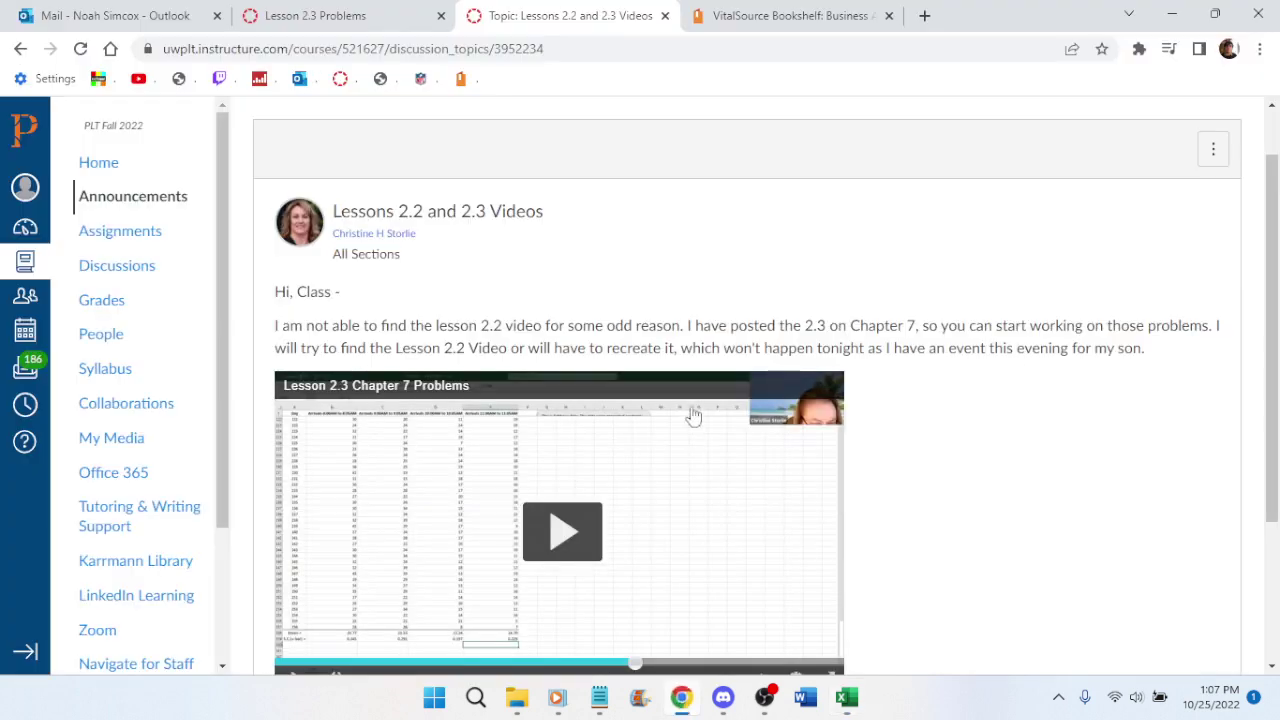
{"action": "left_click", "coordinate": [733, 10]}
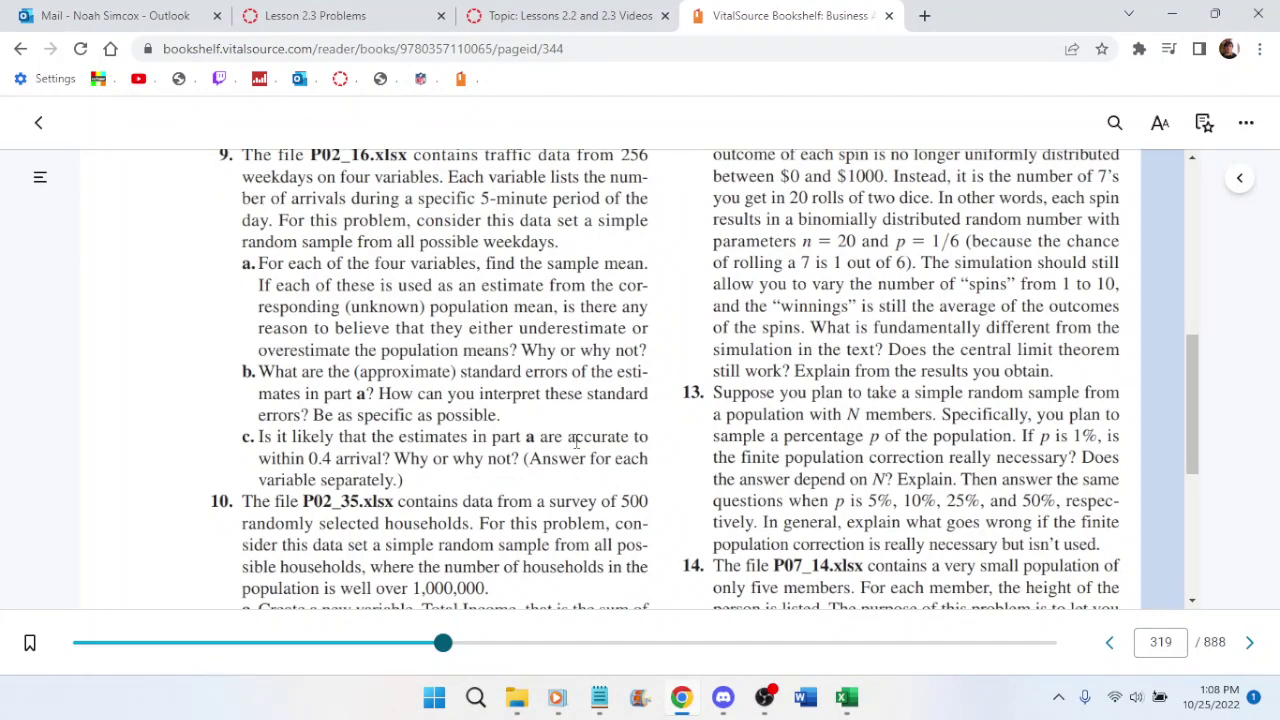
{"action": "left_click", "coordinate": [846, 697]}
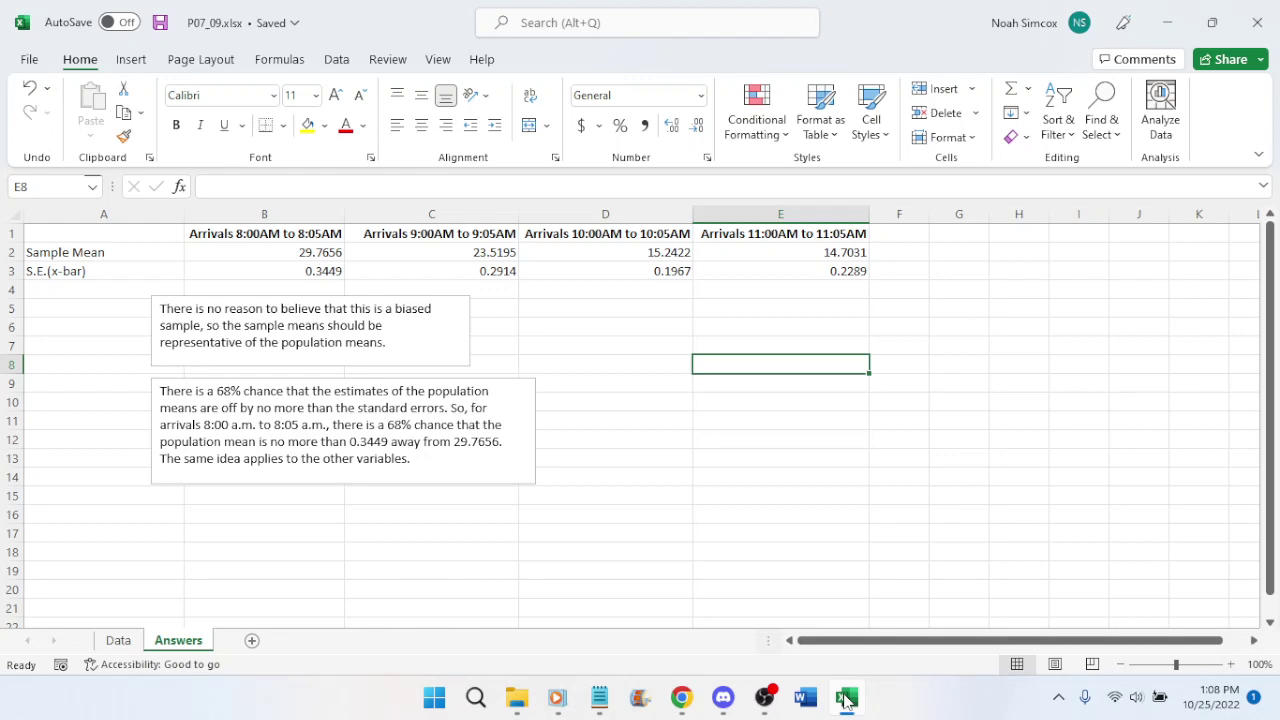
{"action": "left_click", "coordinate": [846, 697]}
Watch the Lesson 2.3 video's discussion of problem 9 in full screen in the browser, pause it at 34:19, and exit full screen
{"action": "left_click", "coordinate": [540, 15]}
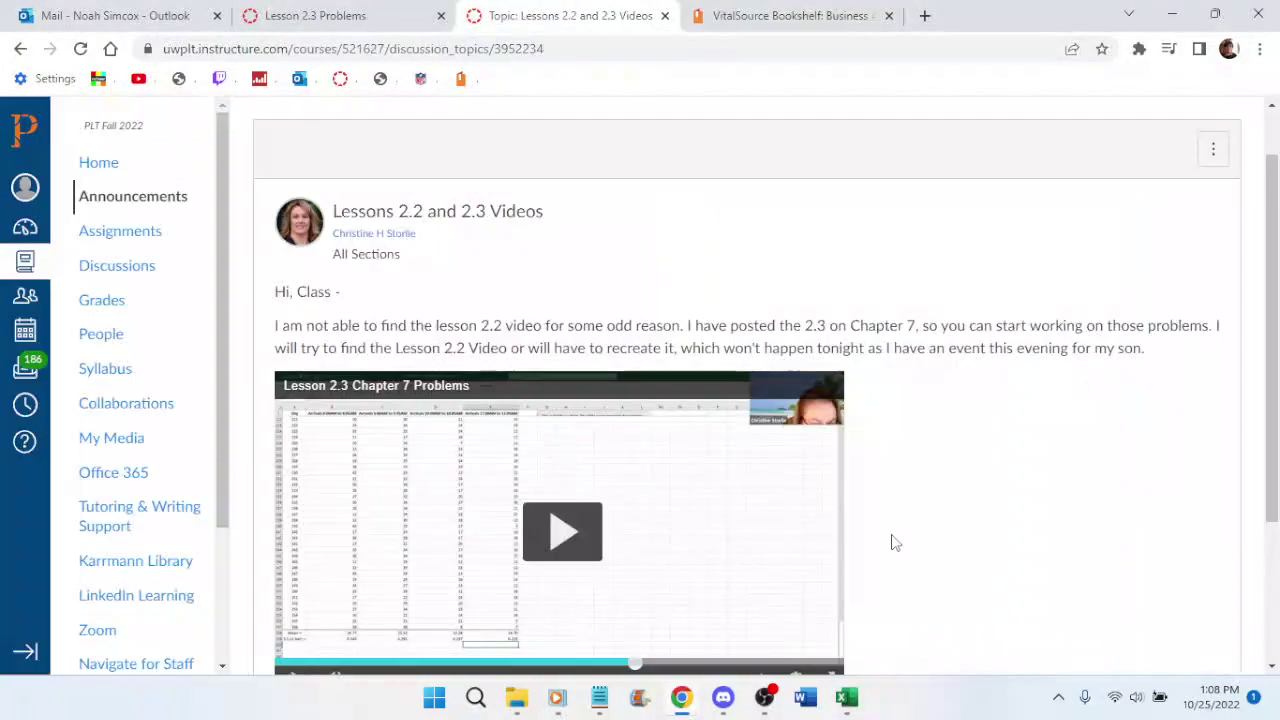
{"action": "scroll", "coordinate": [895, 543], "scroll_direction": "down", "scroll_amount": 2}
{"action": "left_click", "coordinate": [836, 586]}
{"action": "left_click", "coordinate": [978, 420]}
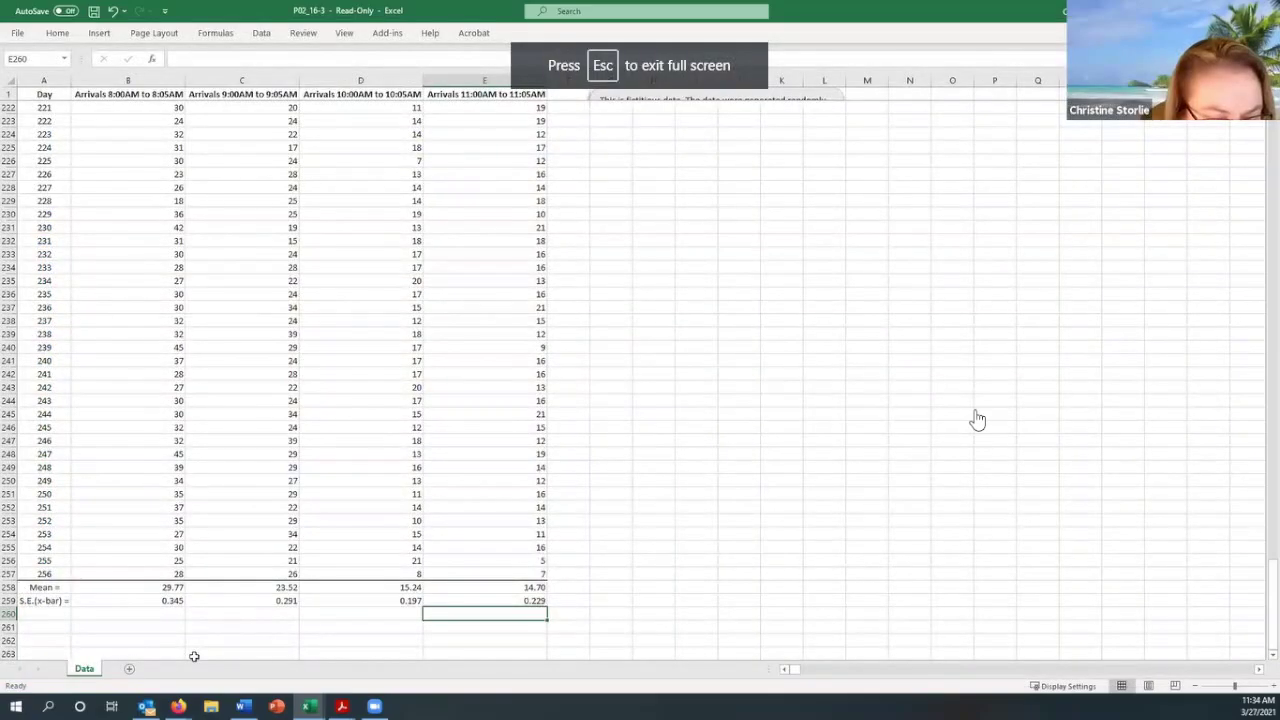
{"action": "left_click", "coordinate": [978, 420]}
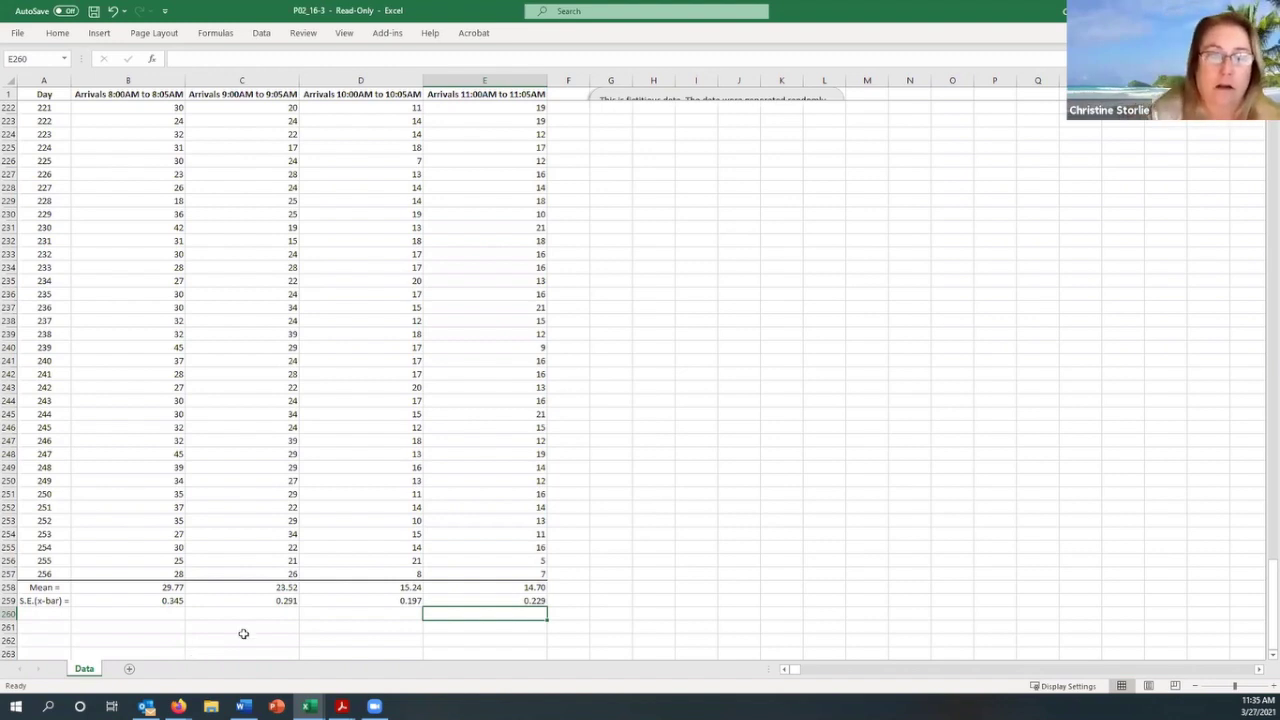
{"action": "left_click", "coordinate": [408, 600]}
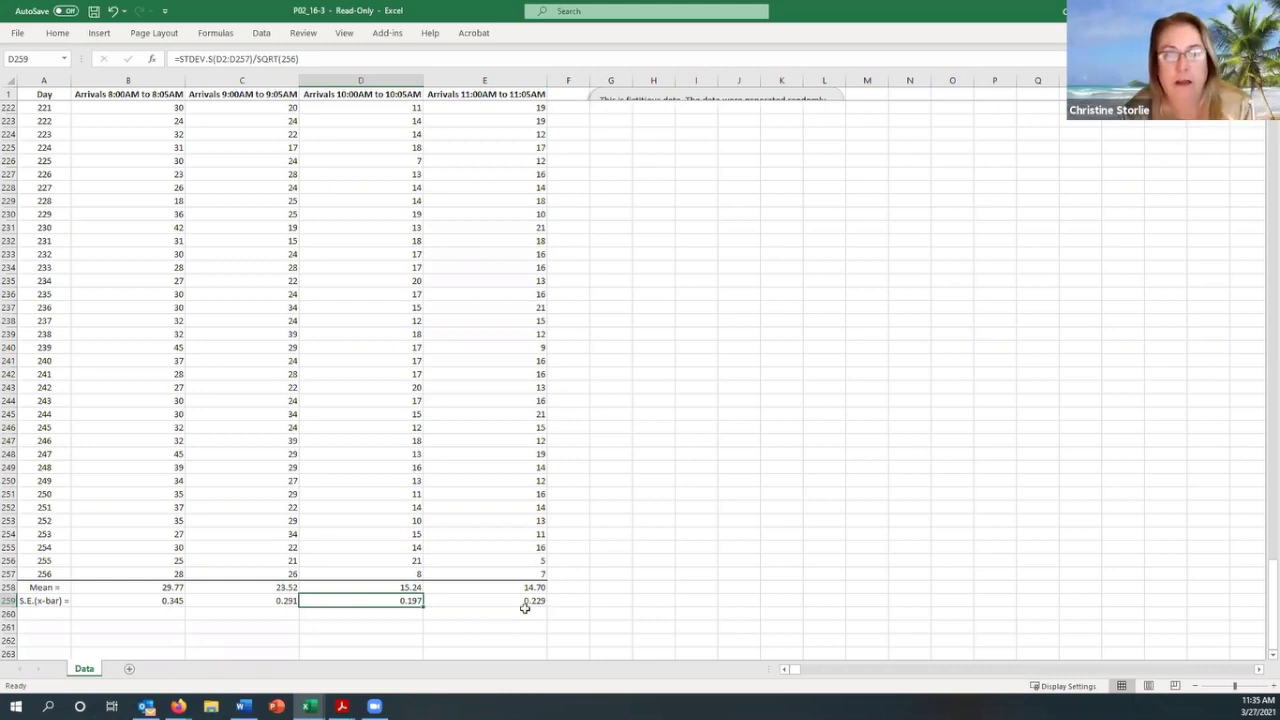
{"action": "left_click", "coordinate": [524, 600]}
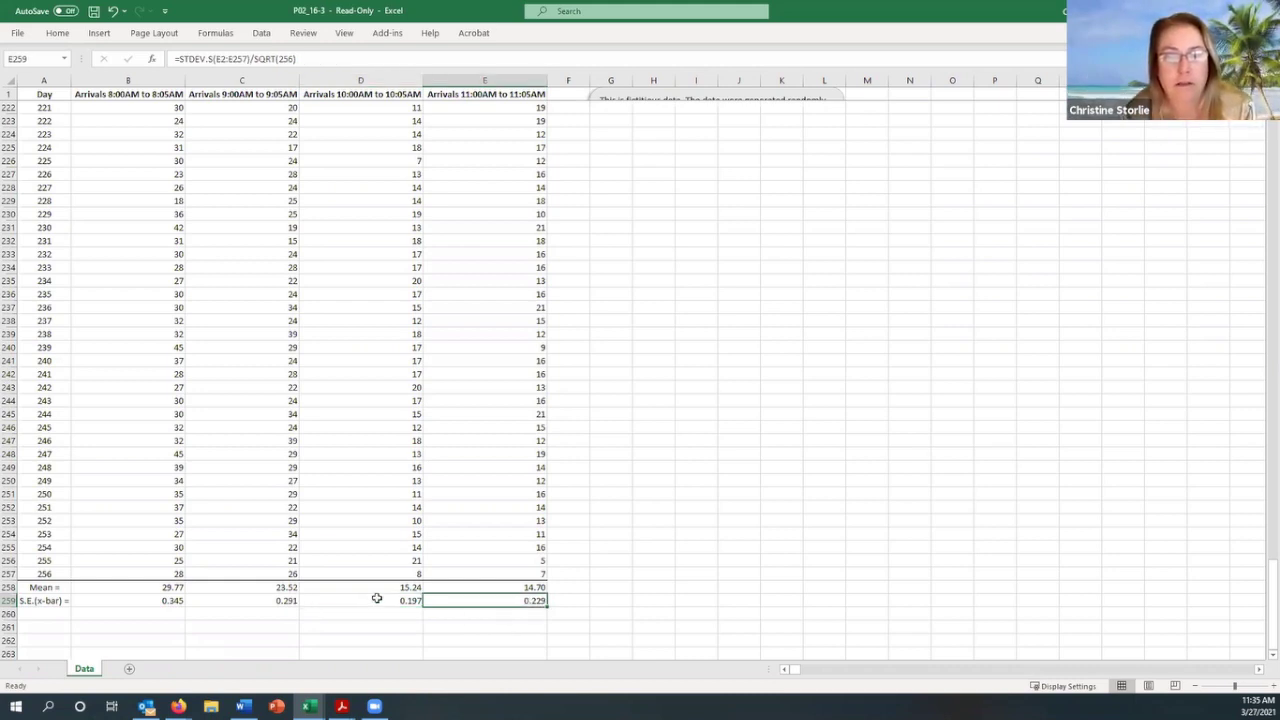
{"action": "left_click", "coordinate": [380, 597]}
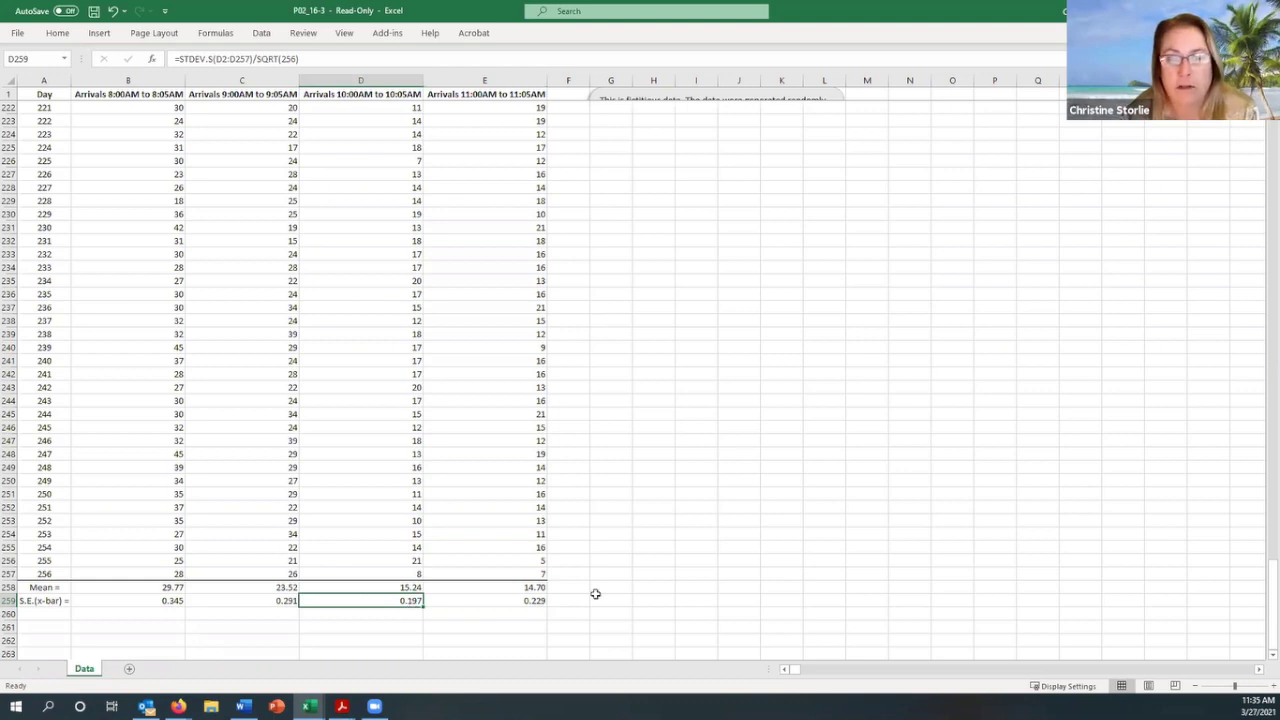
{"action": "key", "text": "Right"}
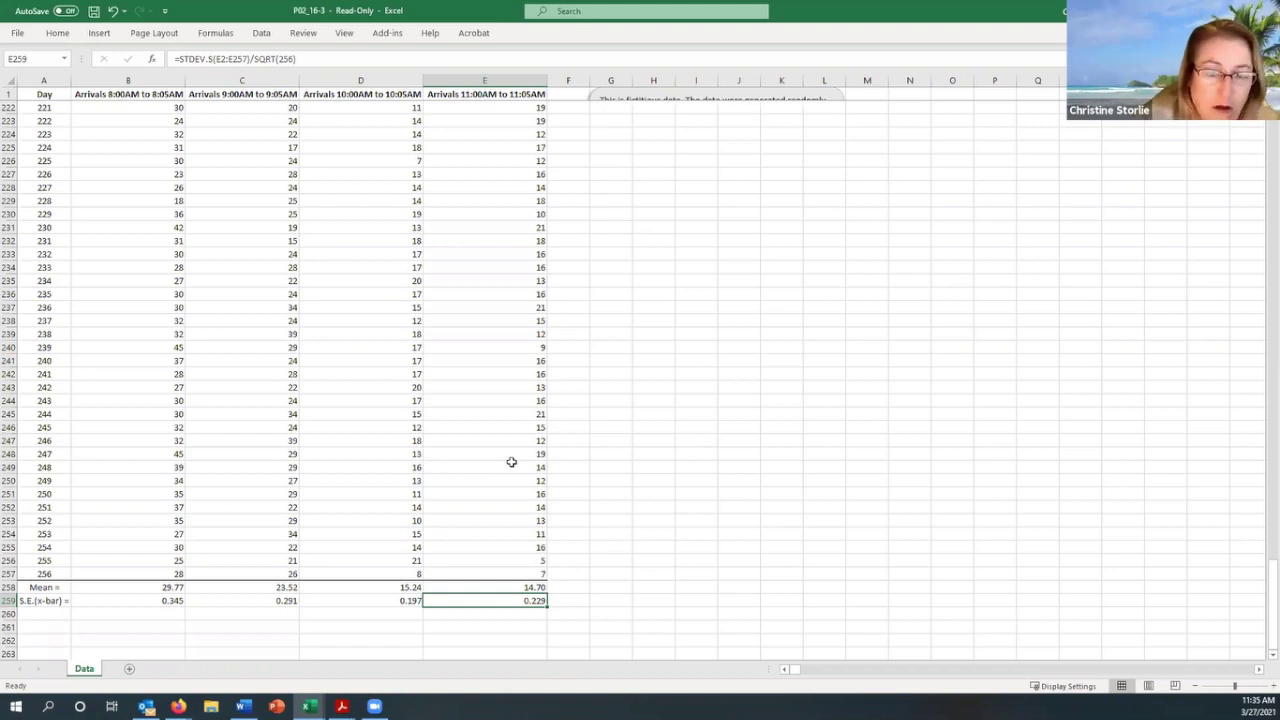
{"action": "left_click", "coordinate": [651, 371]}
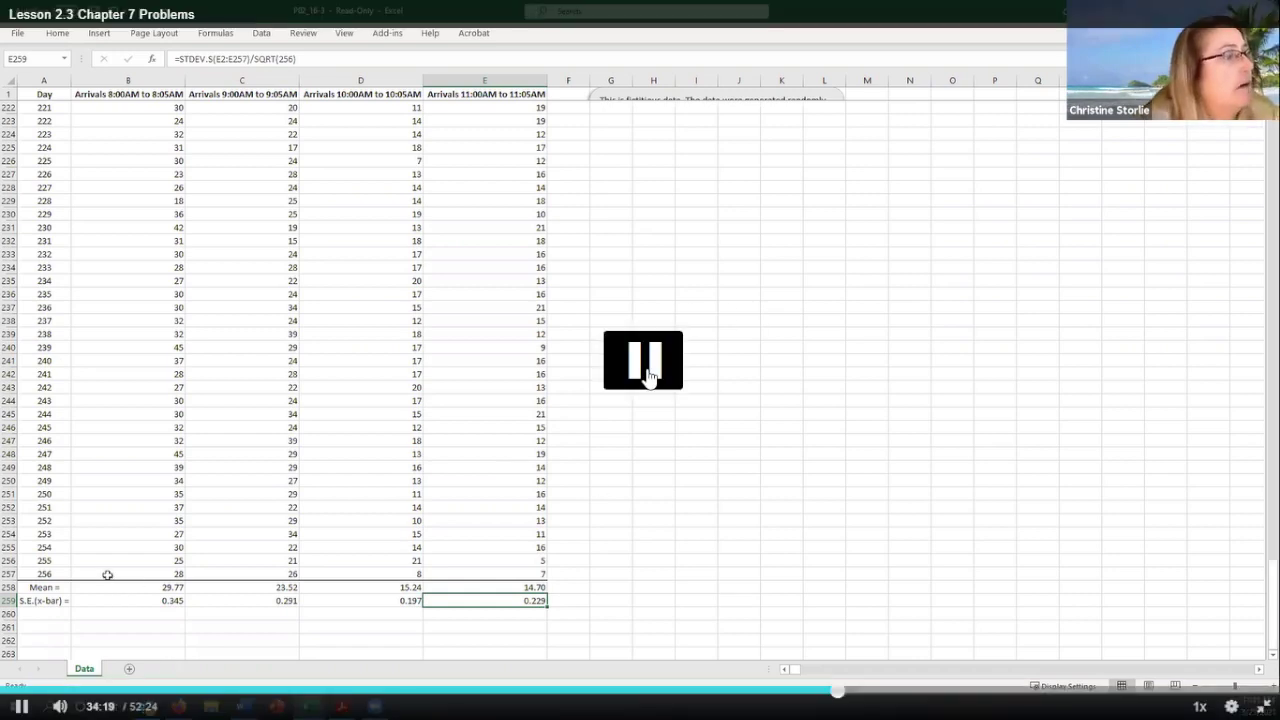
{"action": "key", "text": "Escape"}
{"action": "scroll", "coordinate": [917, 523], "scroll_direction": "down", "scroll_amount": 1}
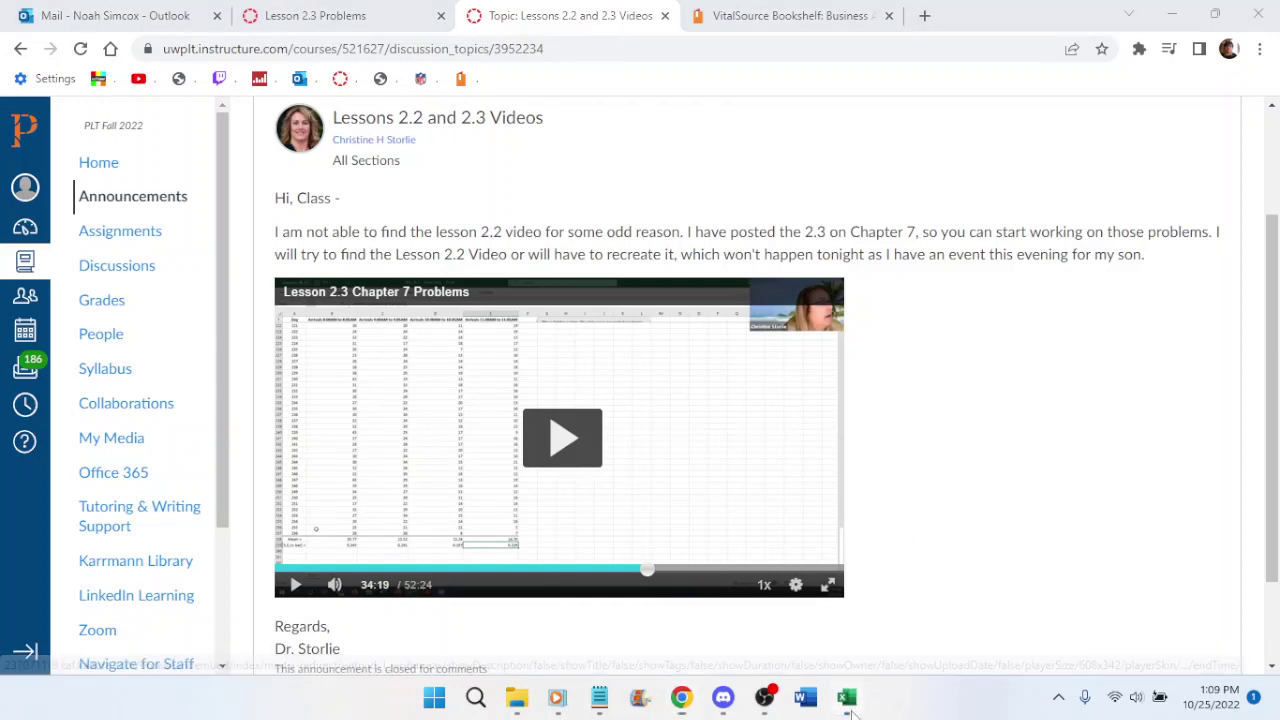
Check the Answers sheet in Excel, reread problem 9 part c in the VitalSource textbook in the browser, and return to Excel
{"action": "left_click", "coordinate": [848, 703]}
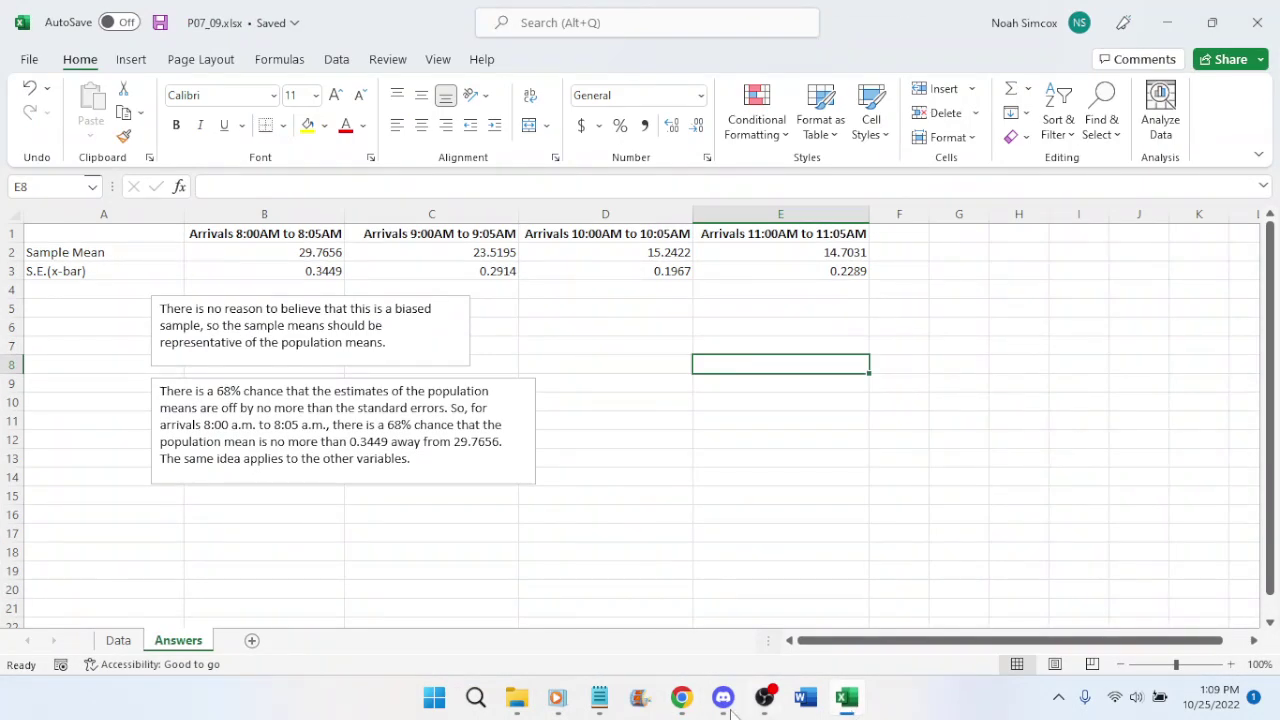
{"action": "left_click", "coordinate": [681, 697]}
{"action": "left_click", "coordinate": [734, 14]}
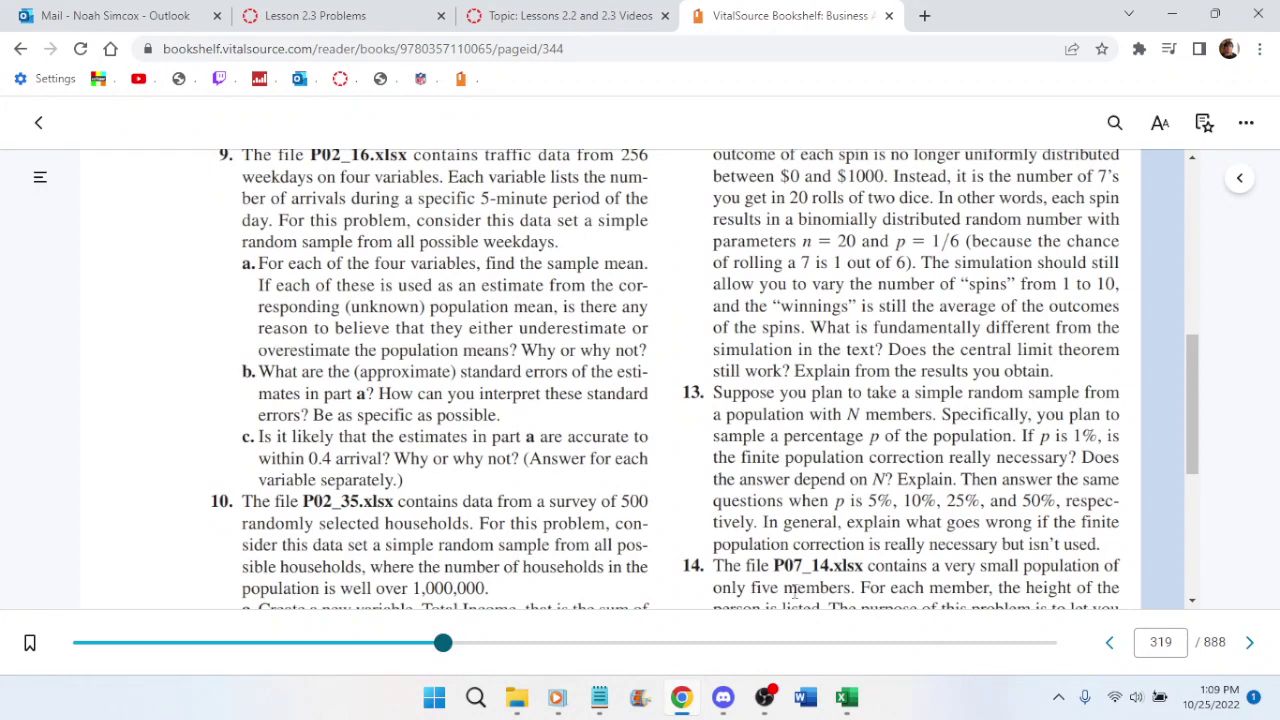
{"action": "left_click", "coordinate": [843, 700]}
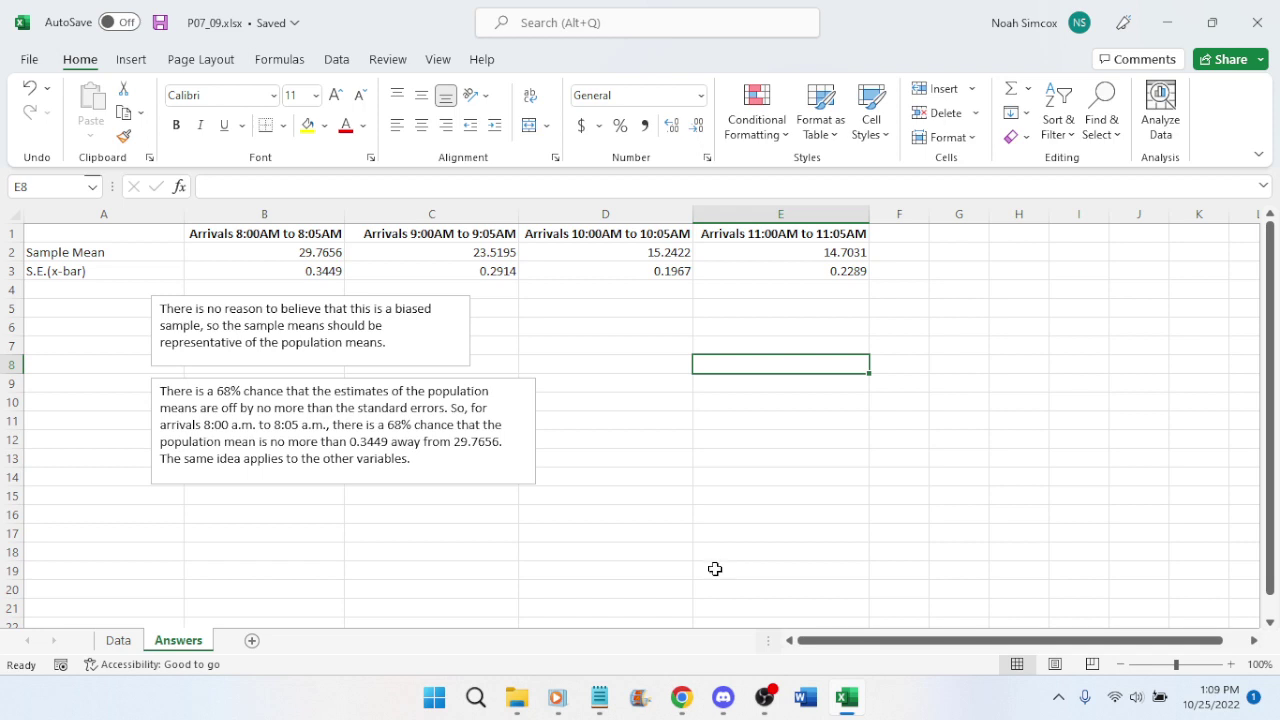
Insert a third text box on the Answers sheet beneath the two existing ones, spanning about rows 16 to 21
{"action": "left_click", "coordinate": [129, 60]}
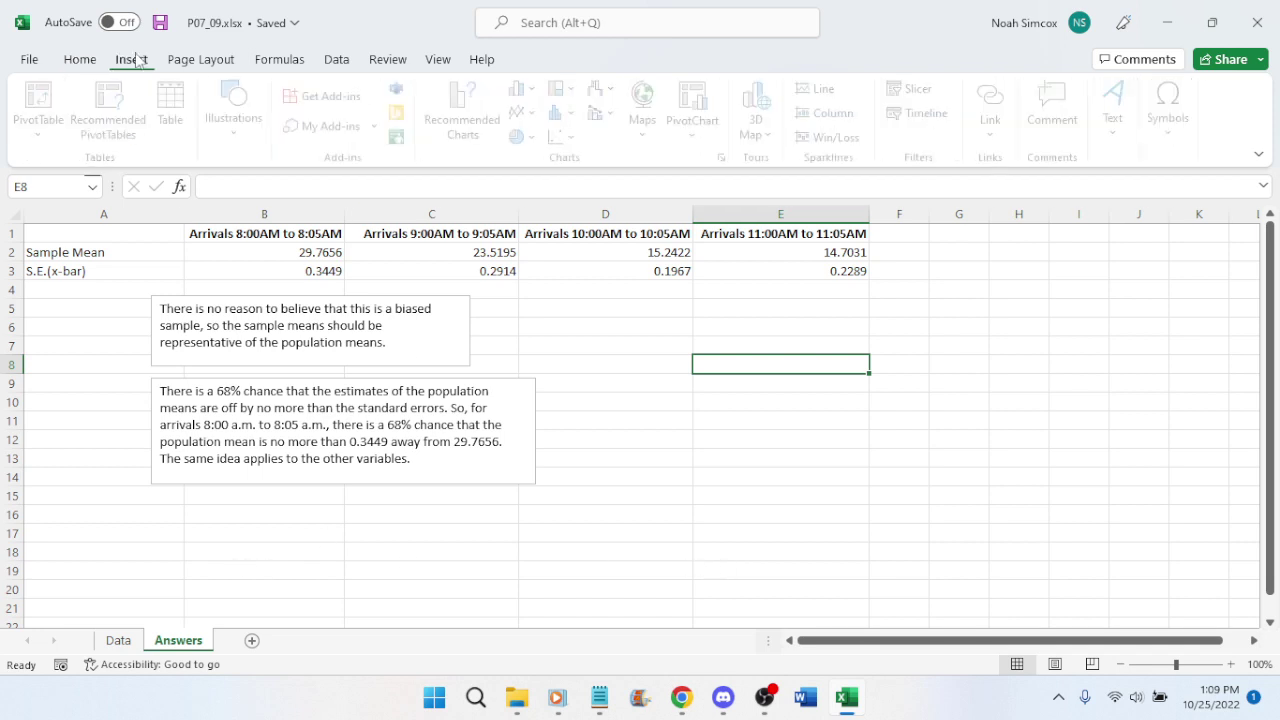
{"action": "left_click", "coordinate": [1120, 103]}
{"action": "left_click", "coordinate": [1054, 203]}
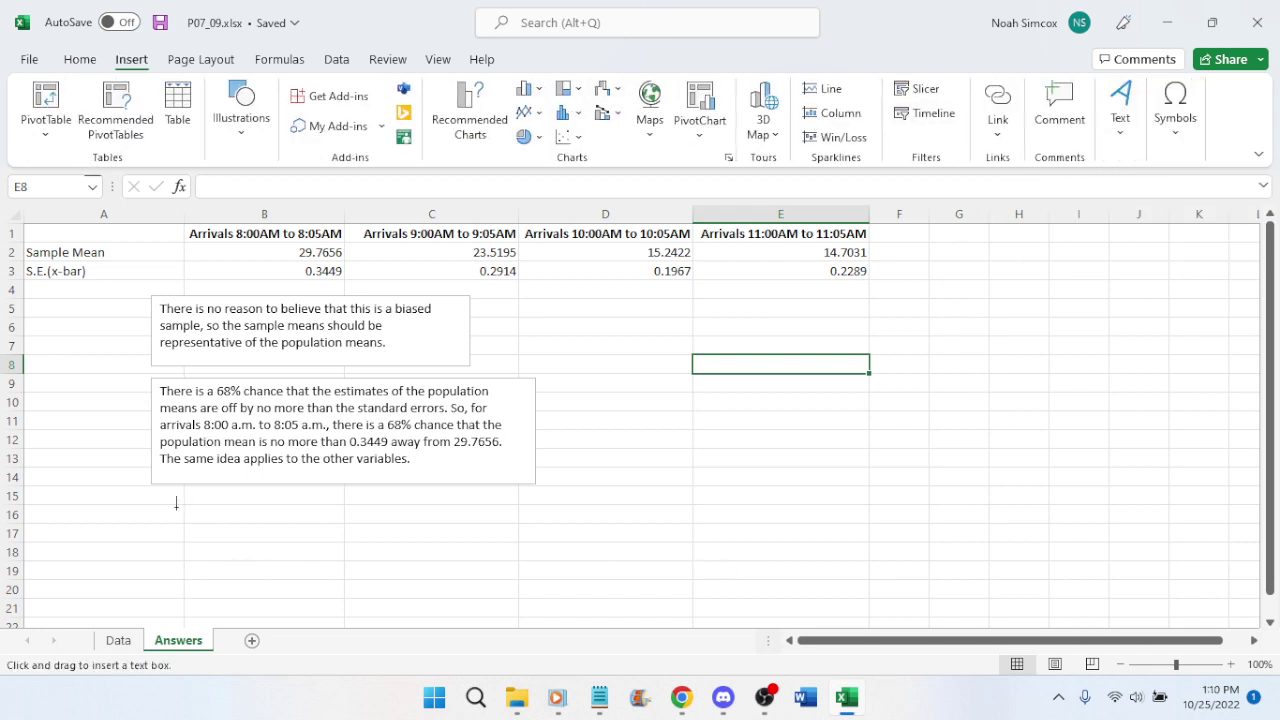
{"action": "left_click_drag", "start_coordinate": [168, 504], "coordinate": [630, 613]}
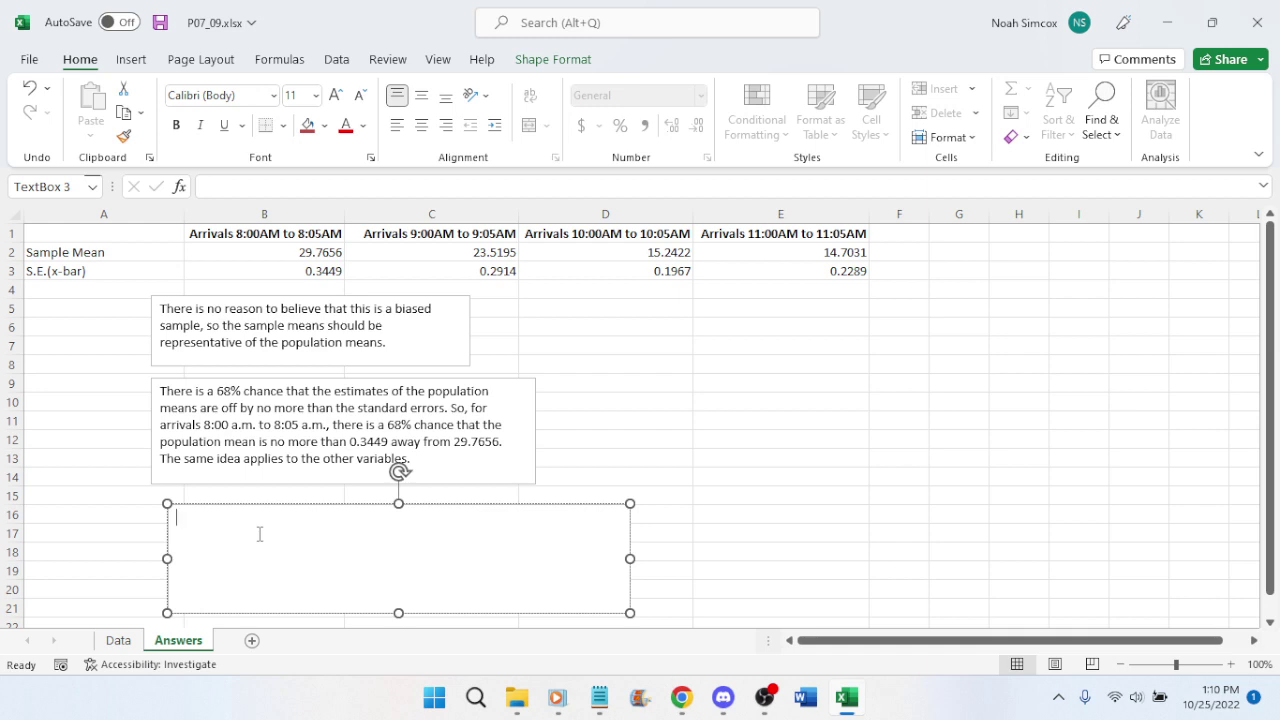
Begin the part c answer in the new text box with "All of the standard errors are under 0.4, so"
{"action": "type", "text": "All of the standard errors and under"}
{"action": "key", "text": "BackSpace"}
{"action": "key", "text": "BackSpace"}
{"action": "key", "text": "BackSpace"}
{"action": "key", "text": "BackSpace"}
{"action": "key", "text": "BackSpace"}
{"action": "key", "text": "BackSpace"}
{"action": "key", "text": "BackSpace"}
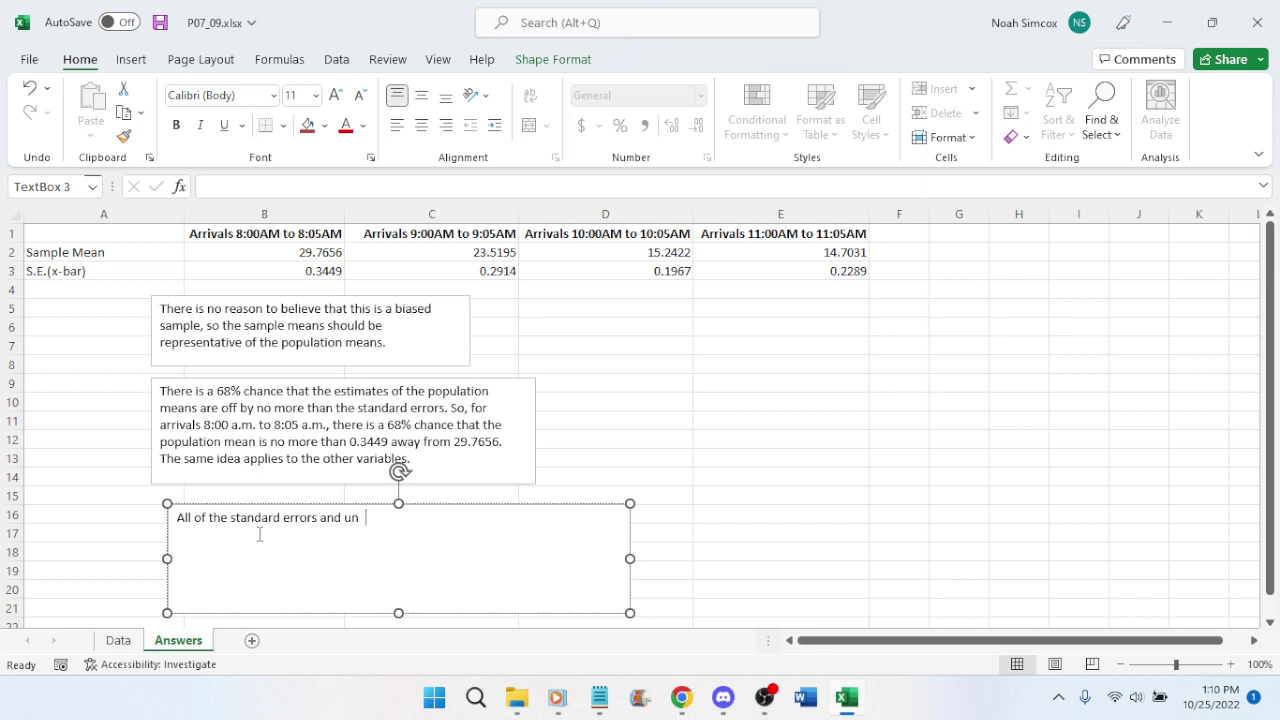
{"action": "key", "text": "BackSpace"}
{"action": "type", "text": "re under 0.4, so th"}
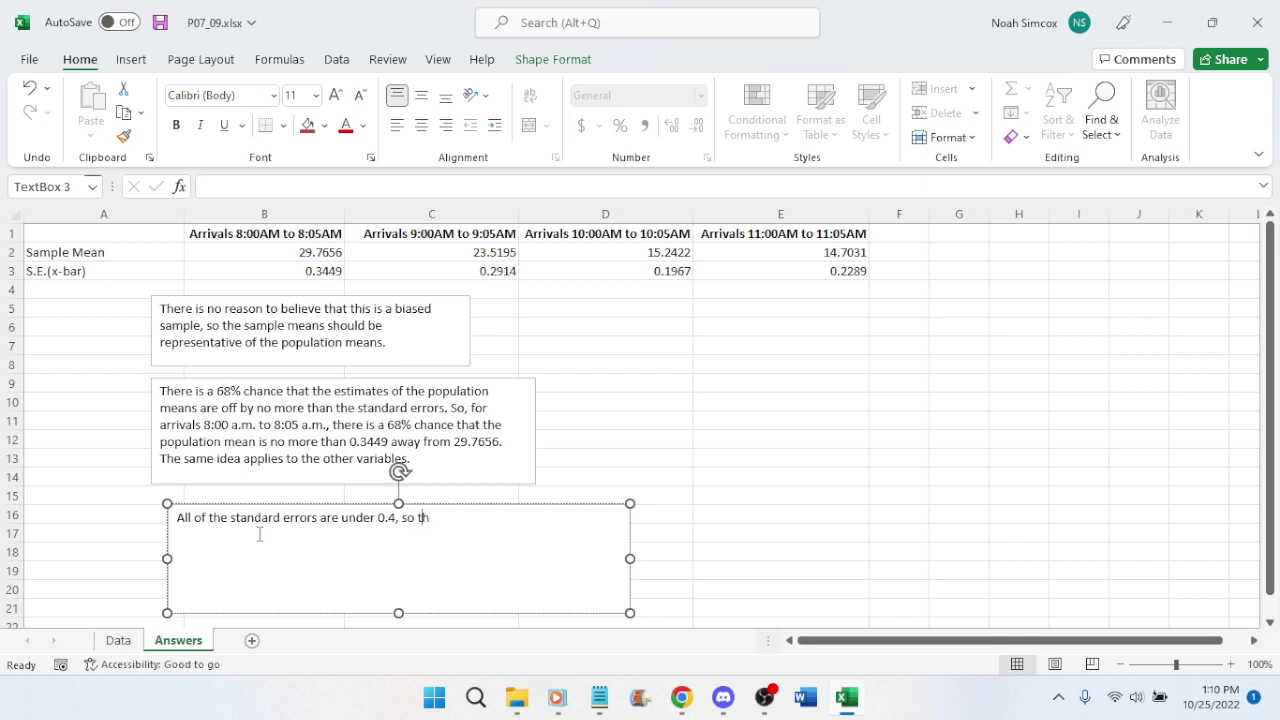
{"action": "type", "text": "ey all have at least a 68"}
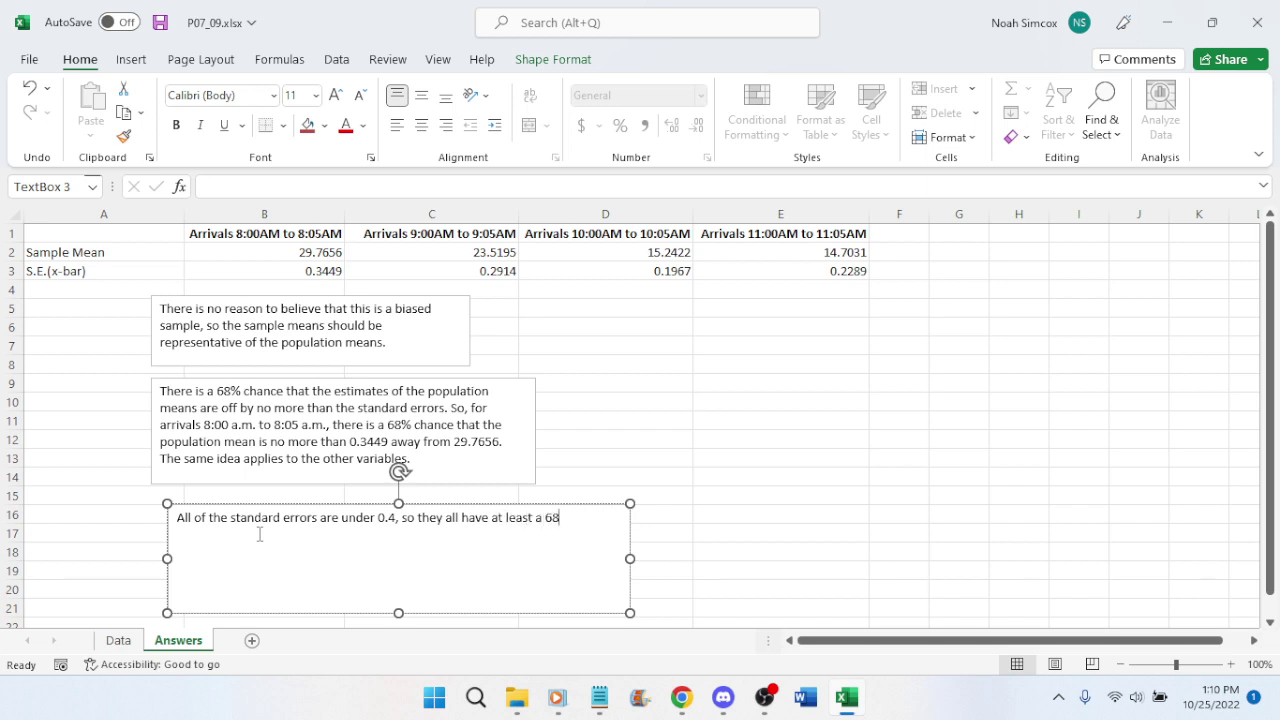
{"action": "type", "text": "% chance"}
{"action": "key", "text": "BackSpace"}
{"action": "key", "text": "BackSpace"}
{"action": "key", "text": "BackSpace"}
{"action": "key", "text": "BackSpace"}
{"action": "key", "text": "BackSpace"}
{"action": "key", "text": "BackSpace"}
{"action": "key", "text": "BackSpace"}
{"action": "key", "text": "BackSpace"}
{"action": "key", "text": "BackSpace"}
{"action": "key", "text": "BackSpace"}
{"action": "key", "text": "BackSpace"}
{"action": "key", "text": "BackSpace"}
{"action": "key", "text": "BackSpace"}
{"action": "key", "text": "BackSpace"}
{"action": "key", "text": "BackSpace"}
{"action": "key", "text": "BackSpace"}
{"action": "key", "text": "BackSpace"}
{"action": "key", "text": "BackSpace"}
{"action": "key", "text": "BackSpace"}
{"action": "key", "text": "BackSpace"}
Continue the sentence with "all of the estimates have at least a 68% chance of", checking the textbook question in the browser midway
{"action": "type", "text": "all of the"}
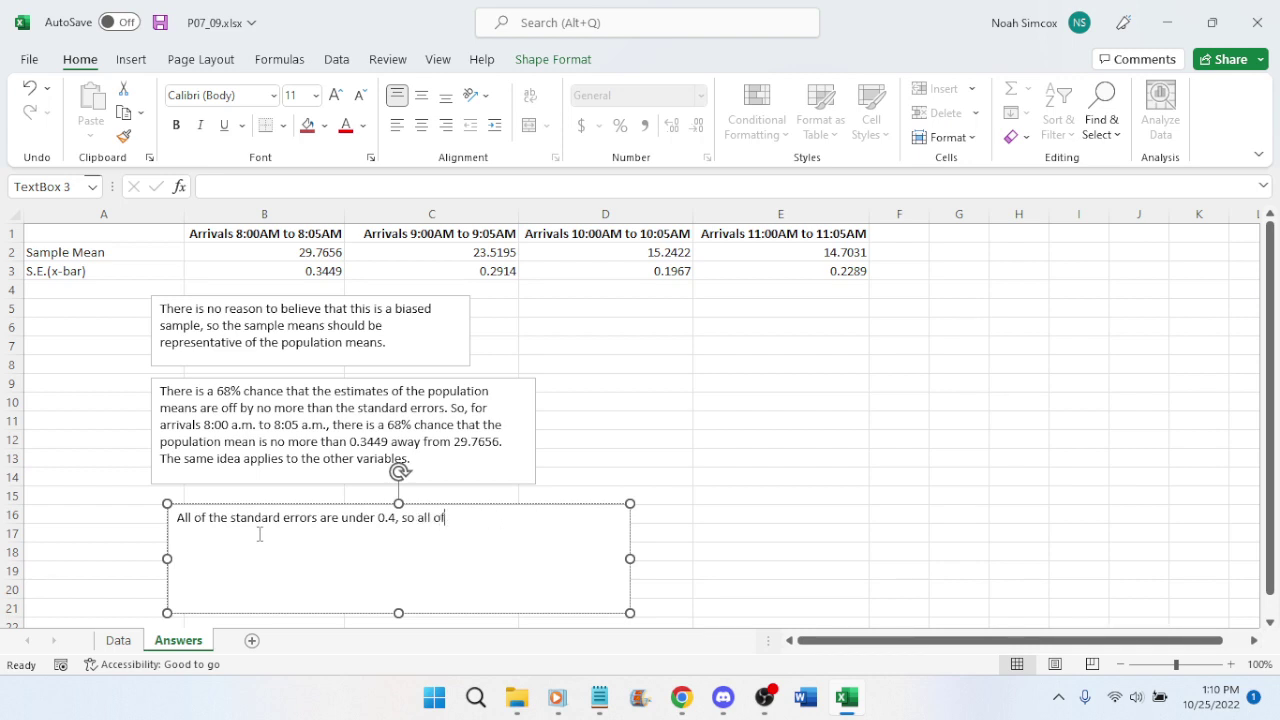
{"action": "left_click", "coordinate": [681, 697]}
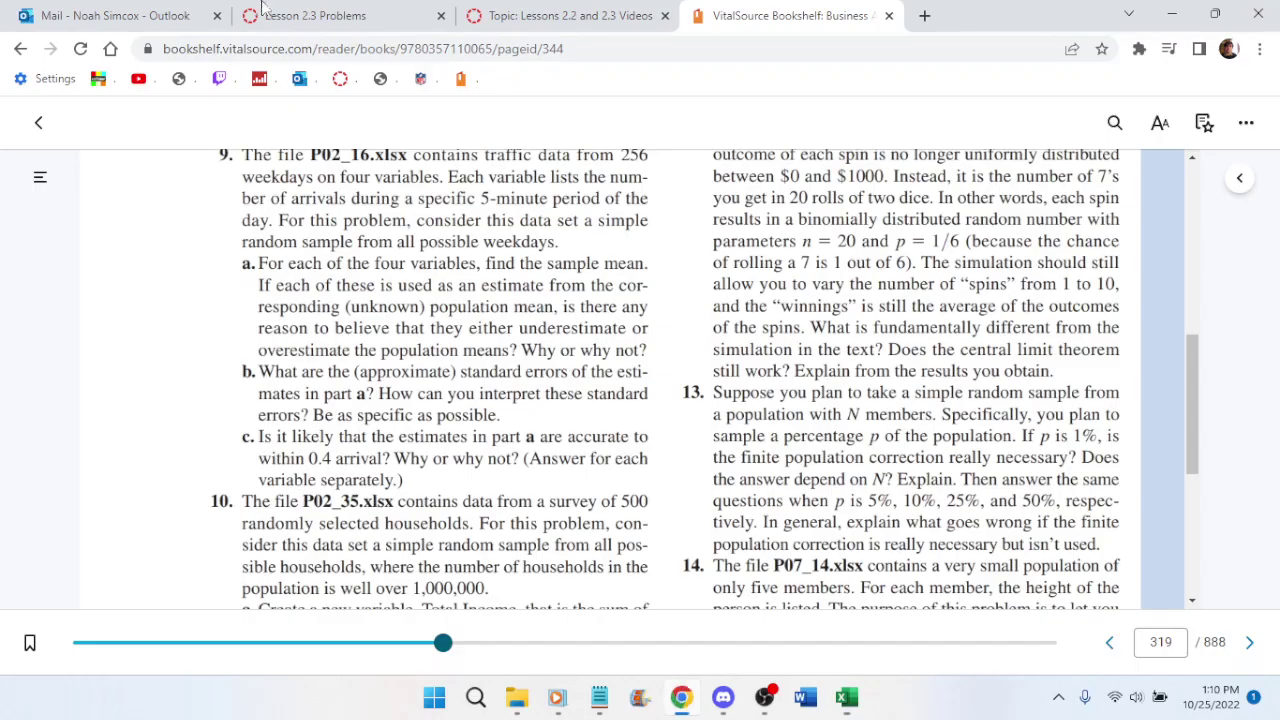
{"action": "left_click", "coordinate": [315, 15]}
{"action": "left_click", "coordinate": [790, 15]}
{"action": "left_click", "coordinate": [856, 700]}
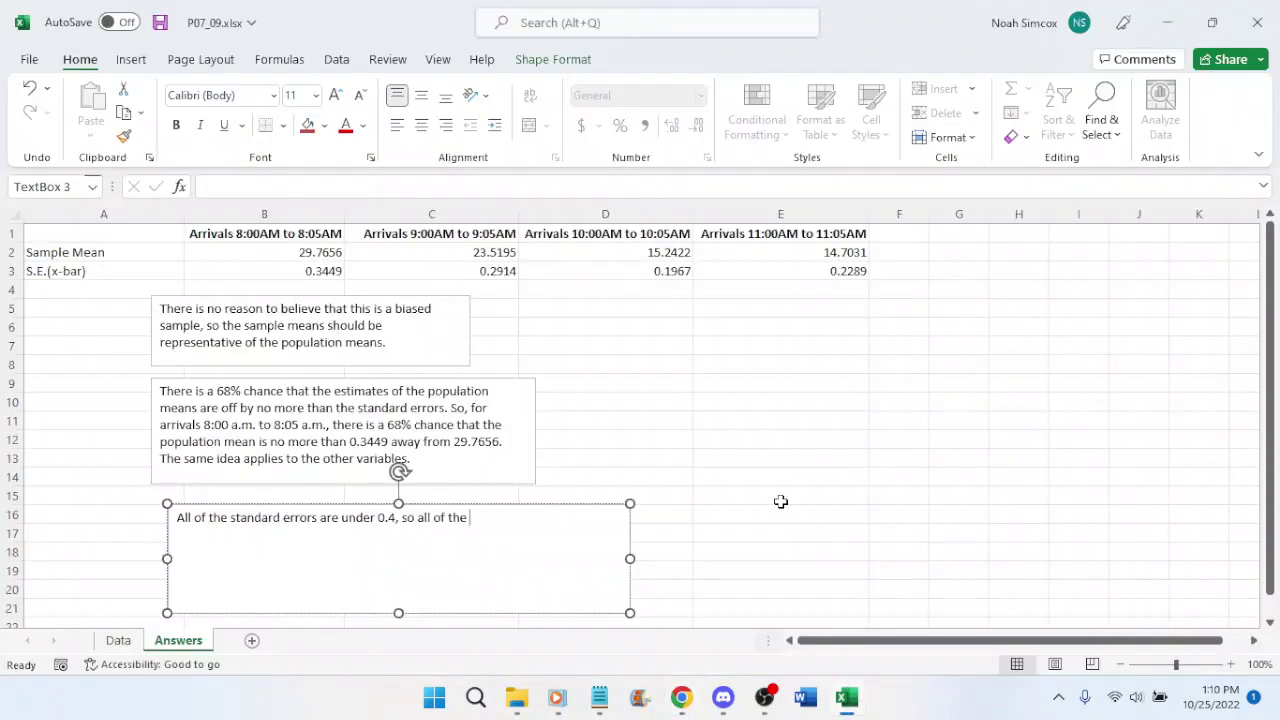
{"action": "type", "text": "estimates have at least a 68&"}
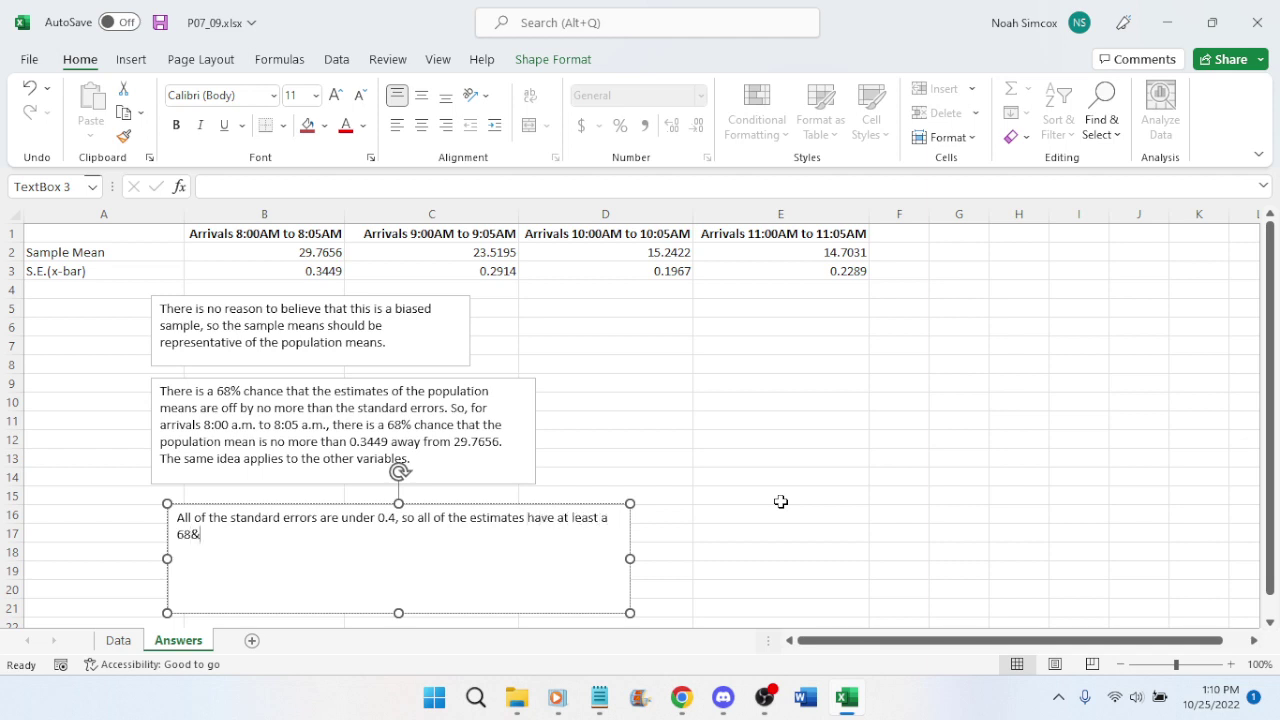
{"action": "key", "text": "BackSpace"}
{"action": "type", "text": "% chance of"}
Consult part c's wording in the browser textbook and extend the answer in Excel with "being accurate to within 0.4"
{"action": "mouse_move", "coordinate": [684, 700]}
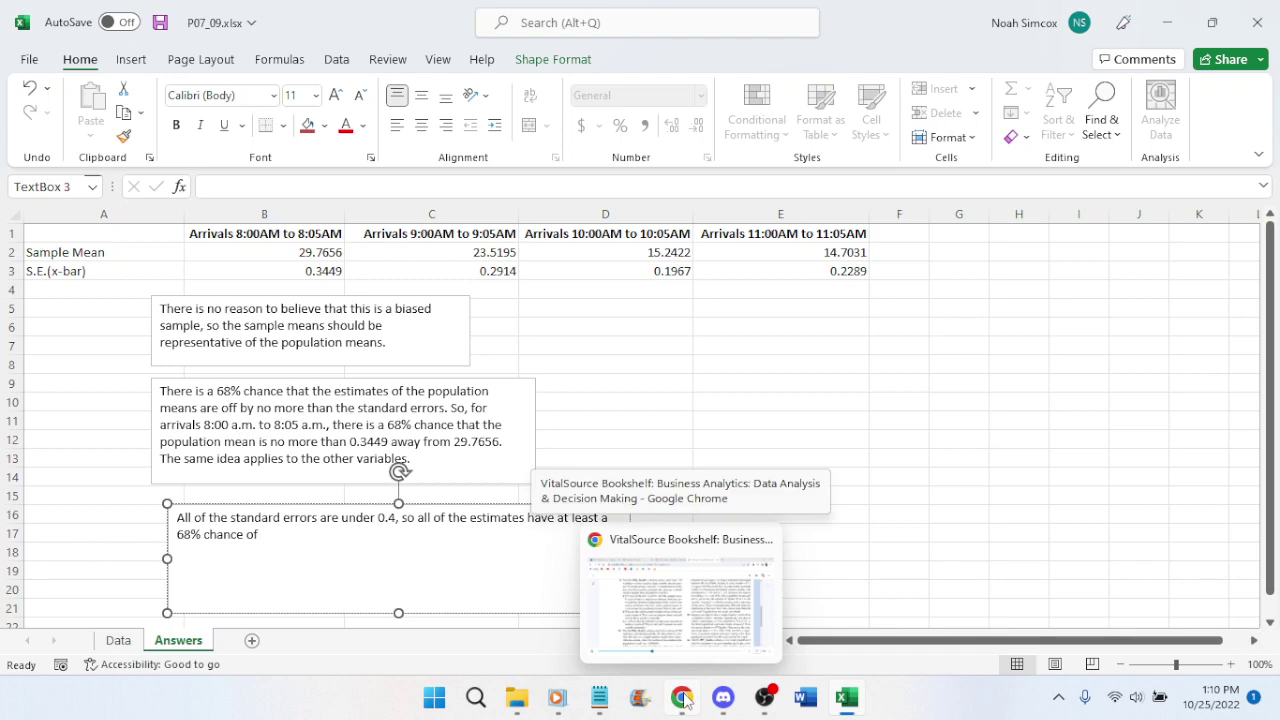
{"action": "left_click", "coordinate": [684, 700]}
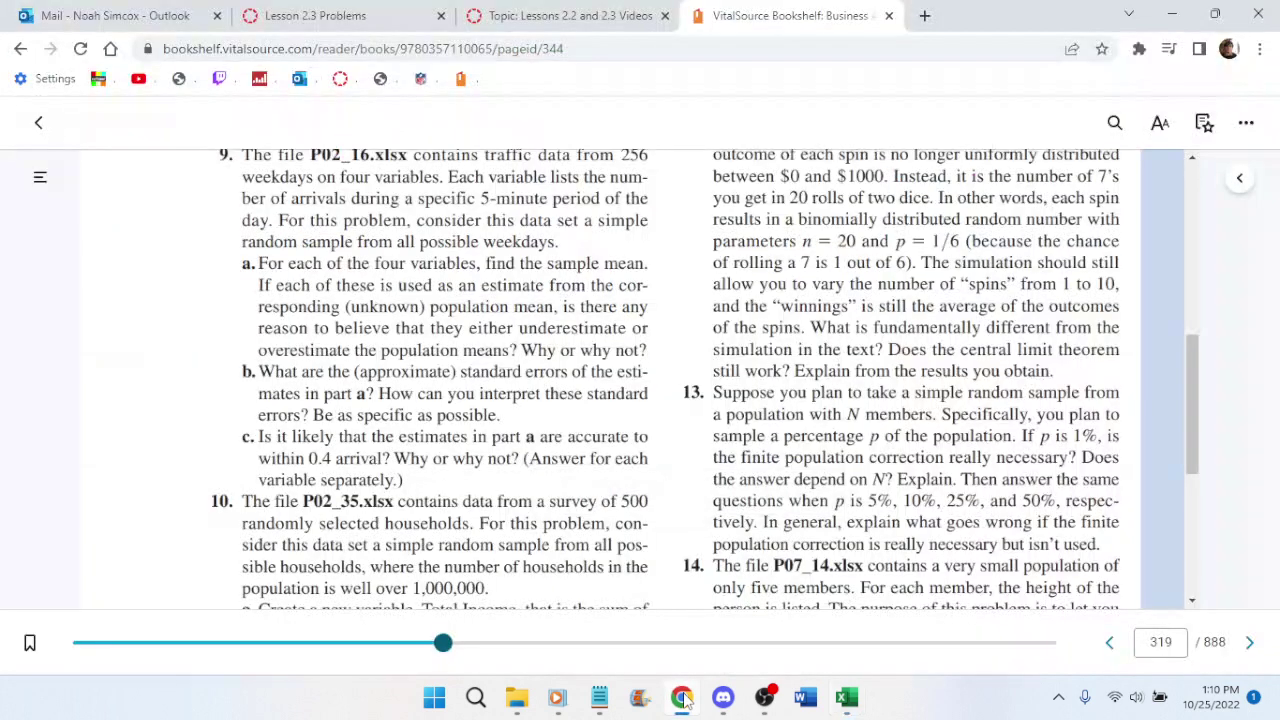
{"action": "left_click", "coordinate": [682, 697]}
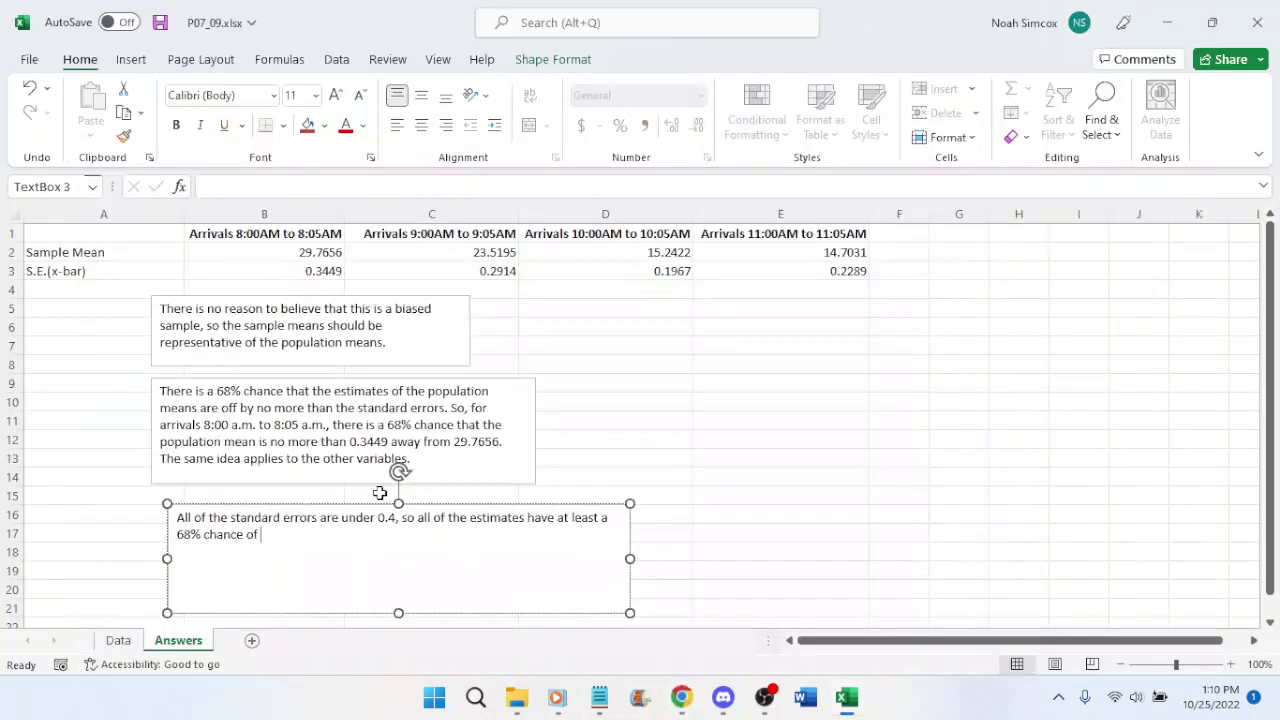
{"action": "type", "text": "being accurate"}
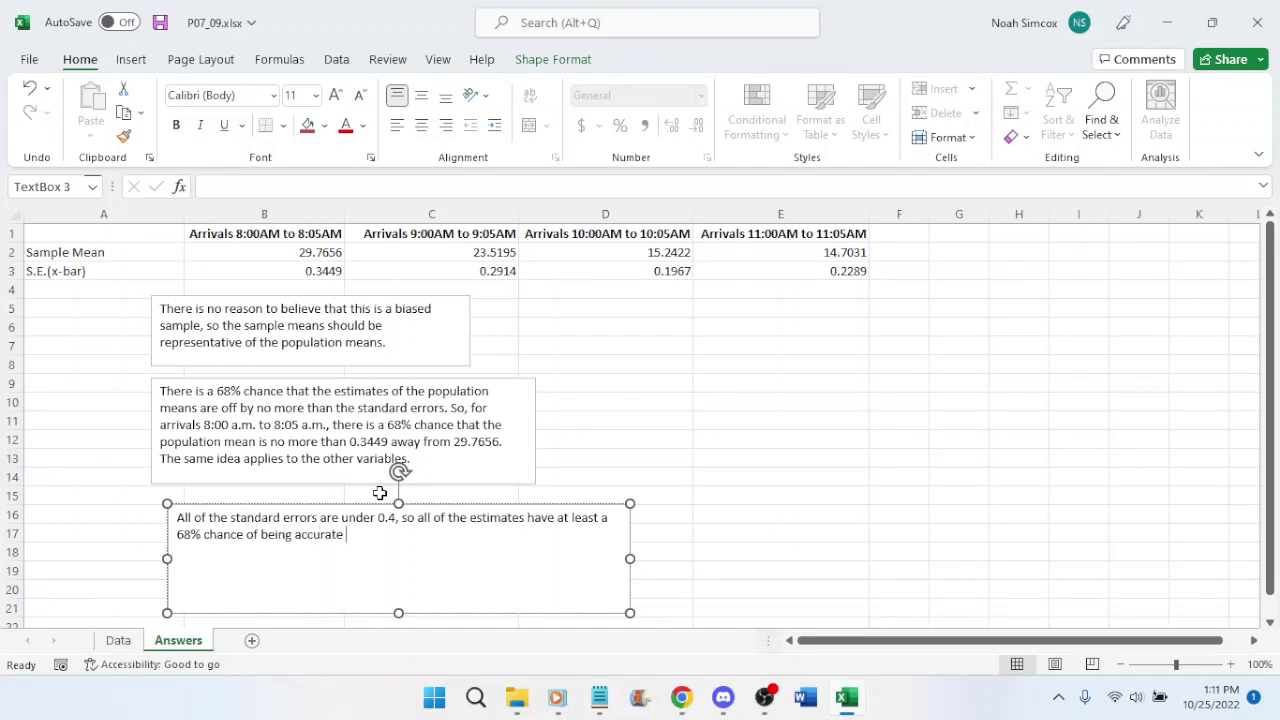
{"action": "left_click", "coordinate": [695, 708]}
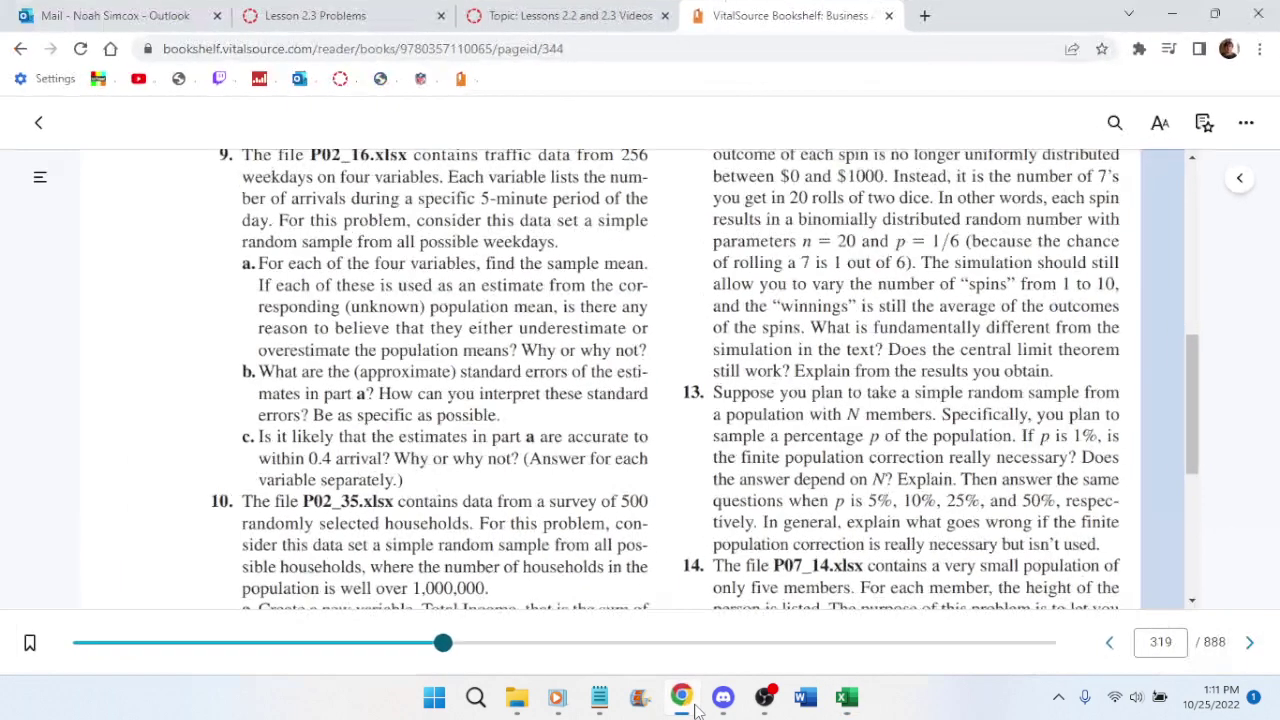
{"action": "left_click", "coordinate": [682, 698]}
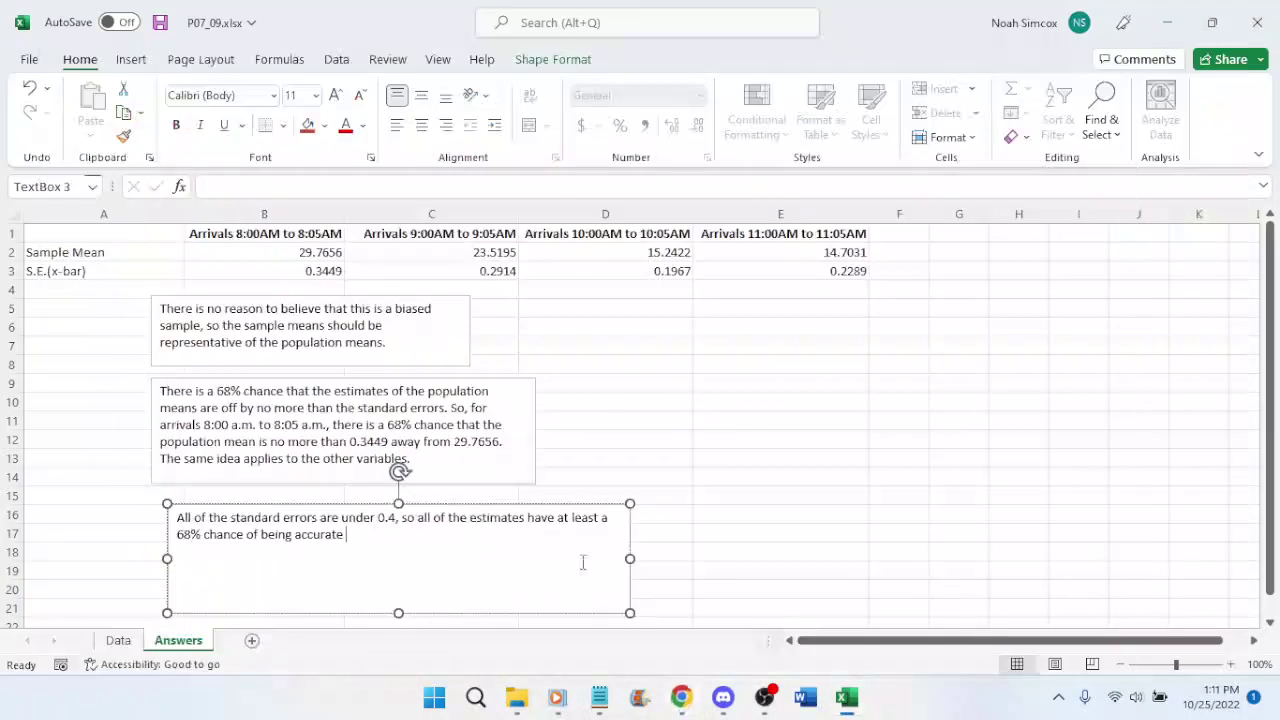
{"action": "type", "text": "to within 0"}
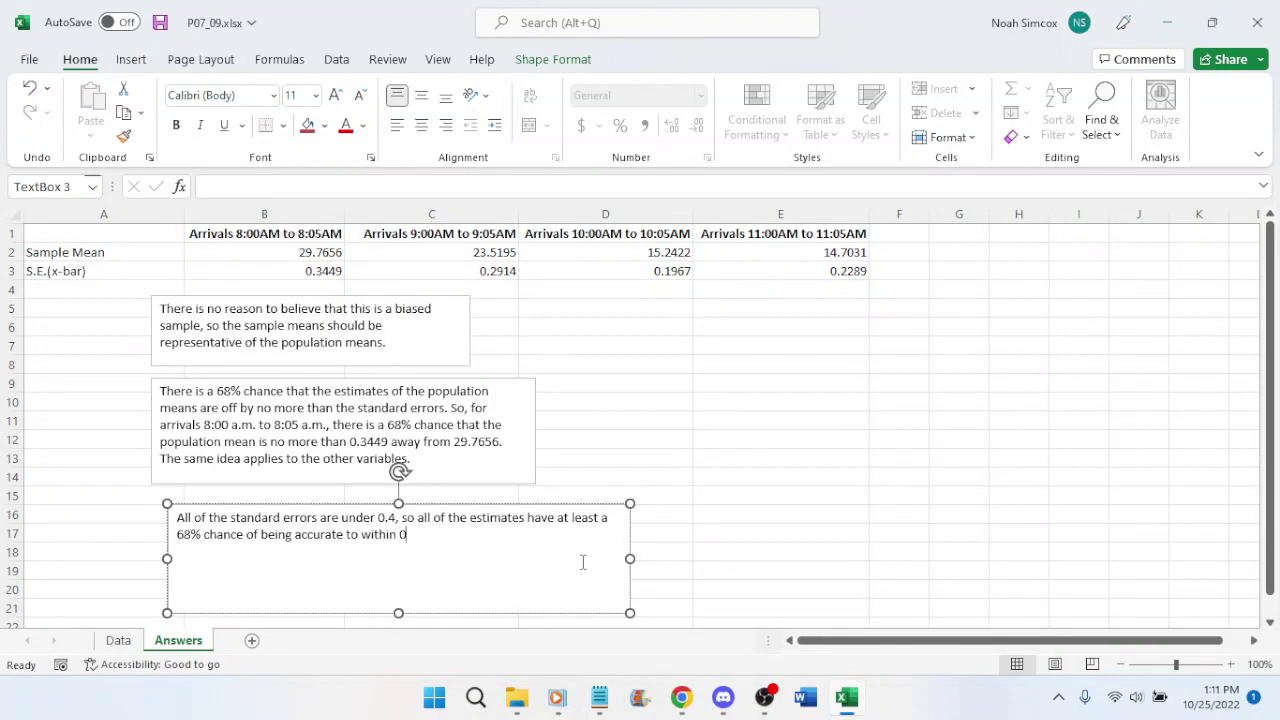
{"action": "type", "text": ".4"}
Recheck part c in the browser textbook, return to Excel, and finish the answer with "of the true value."
{"action": "left_click", "coordinate": [684, 702]}
{"action": "left_click", "coordinate": [684, 702]}
{"action": "left_click", "coordinate": [684, 702]}
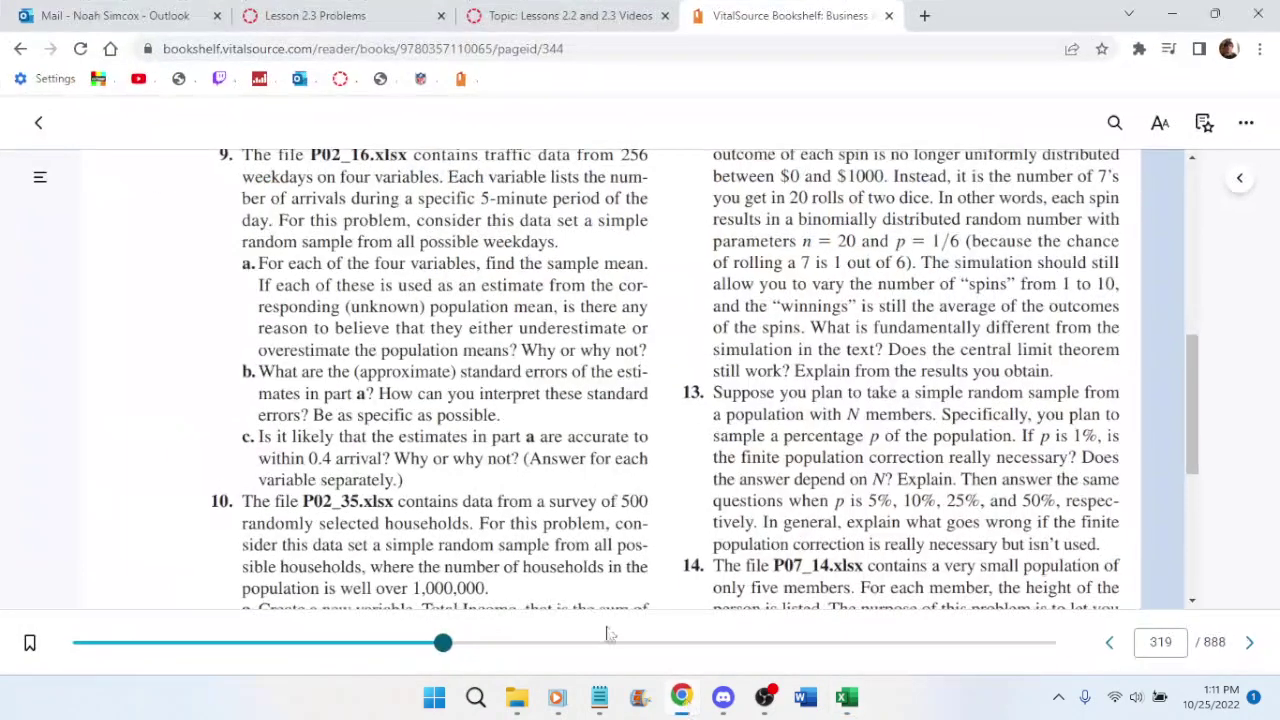
{"action": "left_click", "coordinate": [846, 697]}
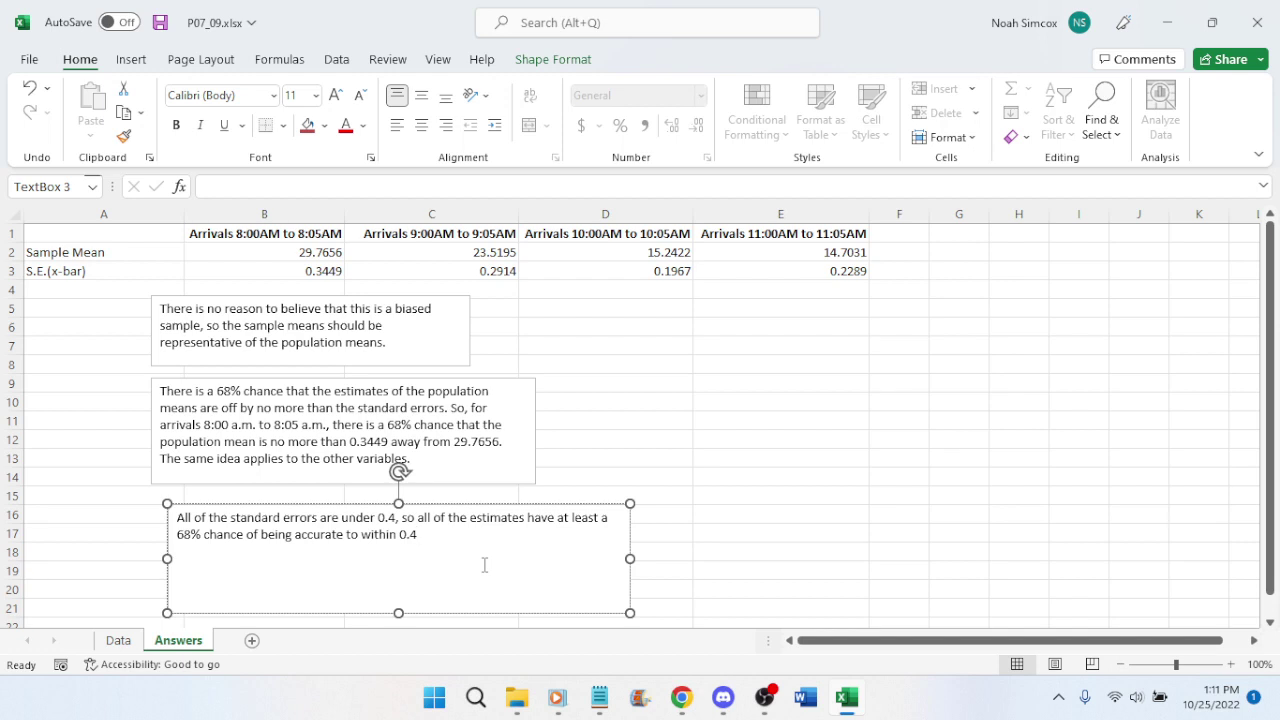
{"action": "type", "text": "of"}
{"action": "type", "text": "the true value."}
Shrink the part c text box to fit its text, move it and the part b box slightly up and left, and save the workbook
{"action": "left_click_drag", "start_coordinate": [629, 612], "coordinate": [604, 551]}
{"action": "mouse_move", "coordinate": [580, 506]}
{"action": "left_mouse_down"}
{"action": "mouse_move", "coordinate": [548, 495]}
{"action": "mouse_move", "coordinate": [565, 499]}
{"action": "left_mouse_up"}
{"action": "left_click_drag", "start_coordinate": [507, 377], "coordinate": [499, 372]}
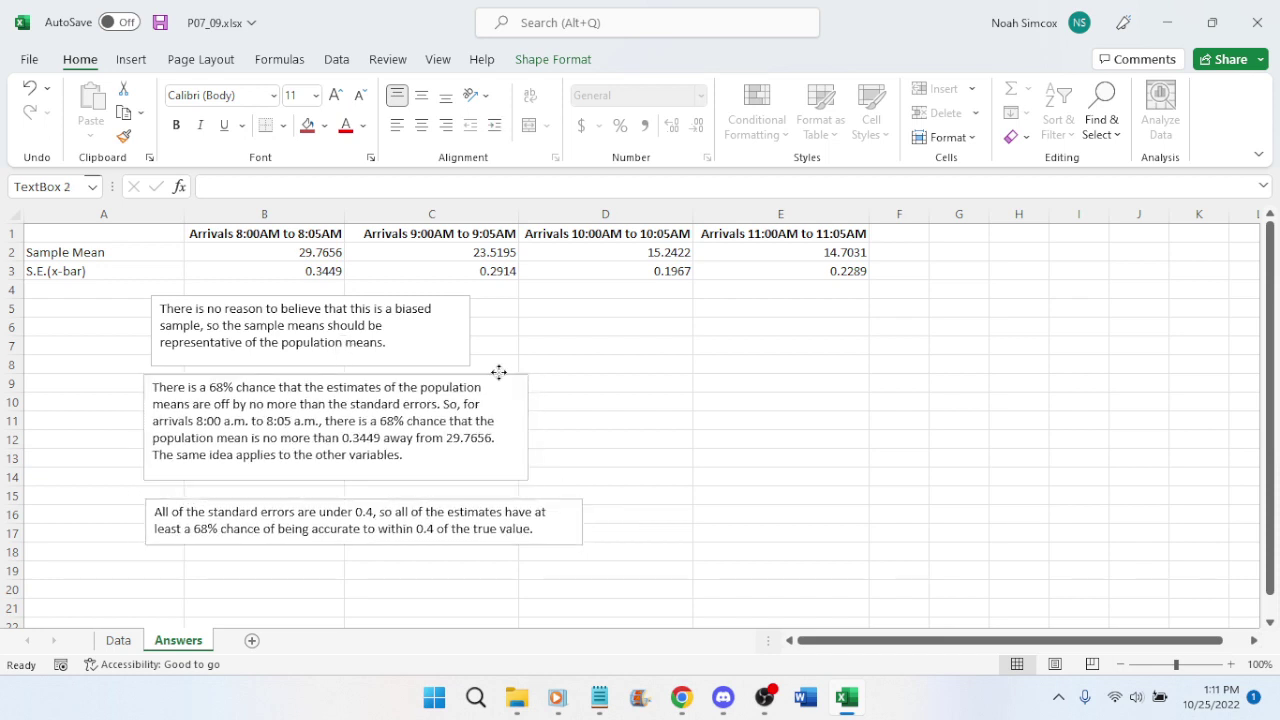
{"action": "left_click", "coordinate": [712, 368]}
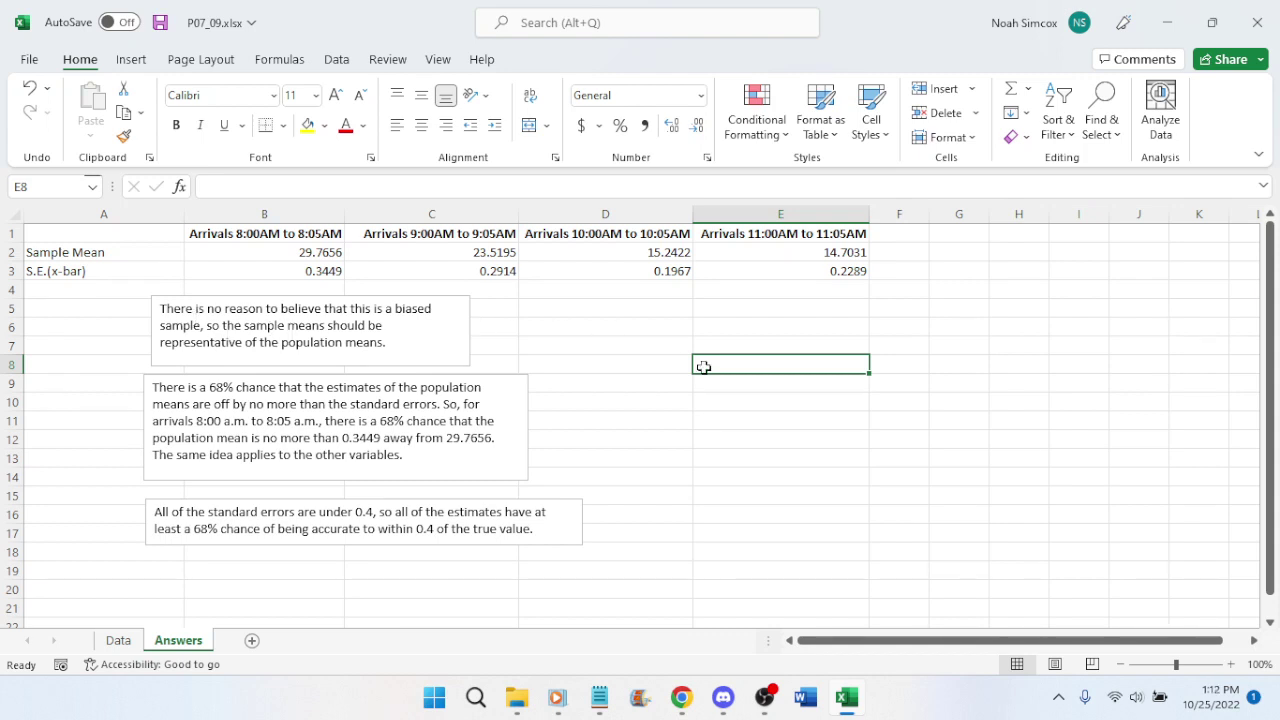
{"action": "key", "text": "ctrl+s"}
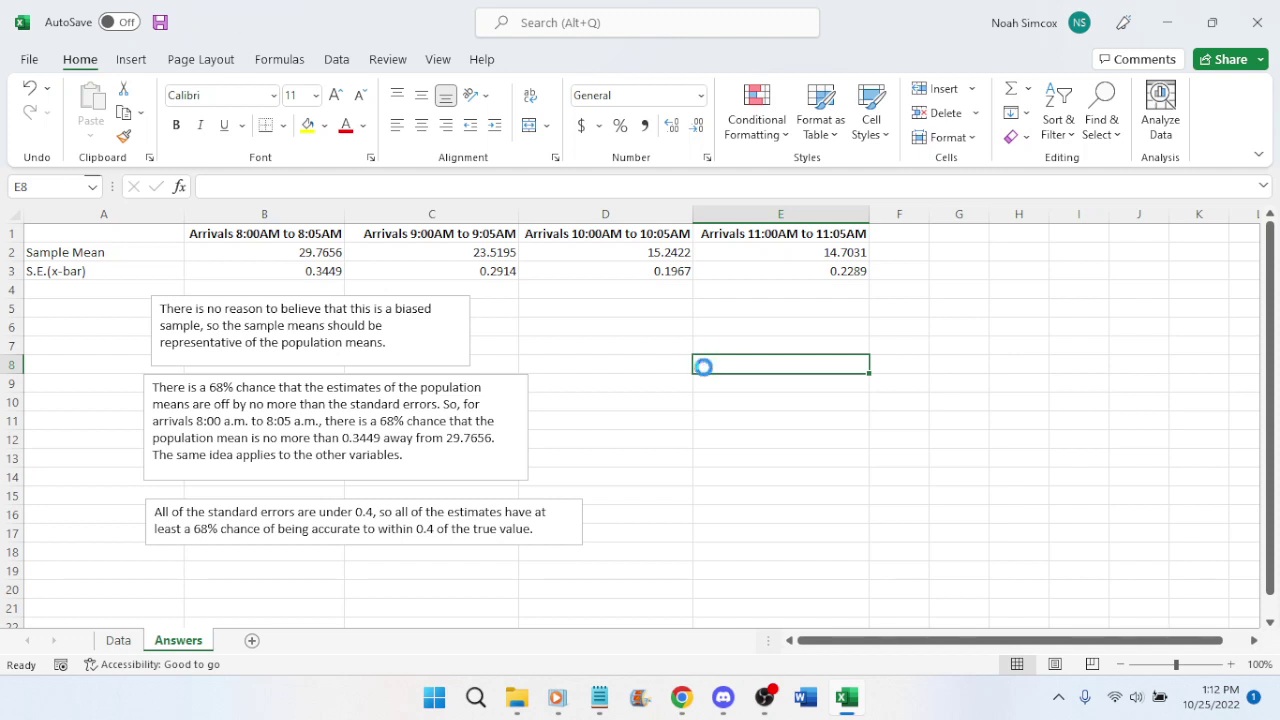